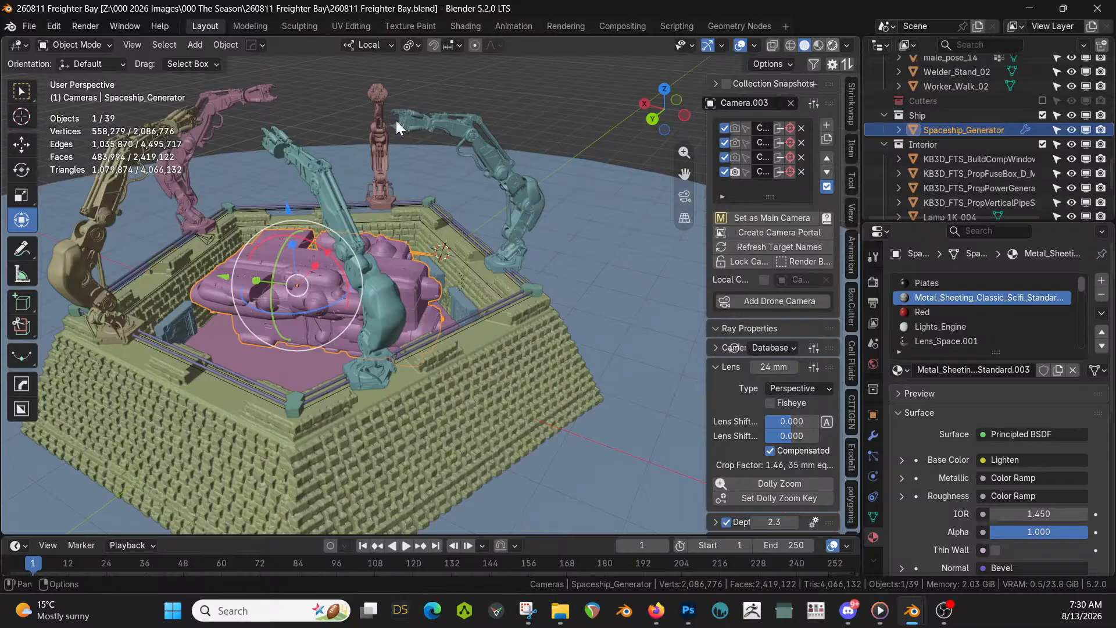
Preview the freighter bay scene in rendered shading from several angles and return it to solid shading
key(shift+z)
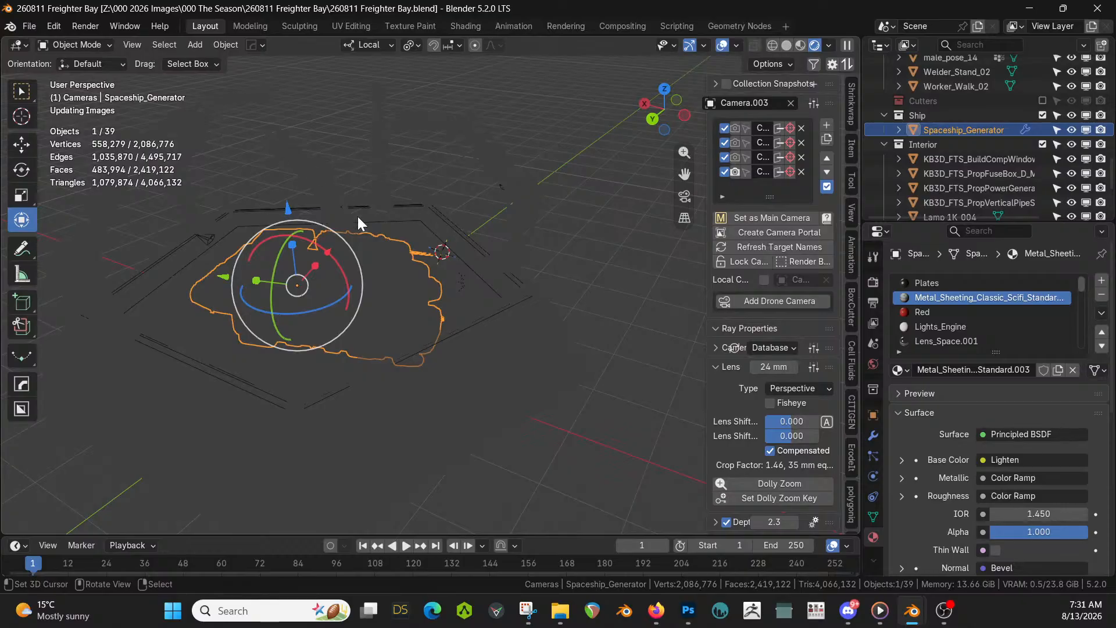
middle_drag(357, 214, 354, 253)
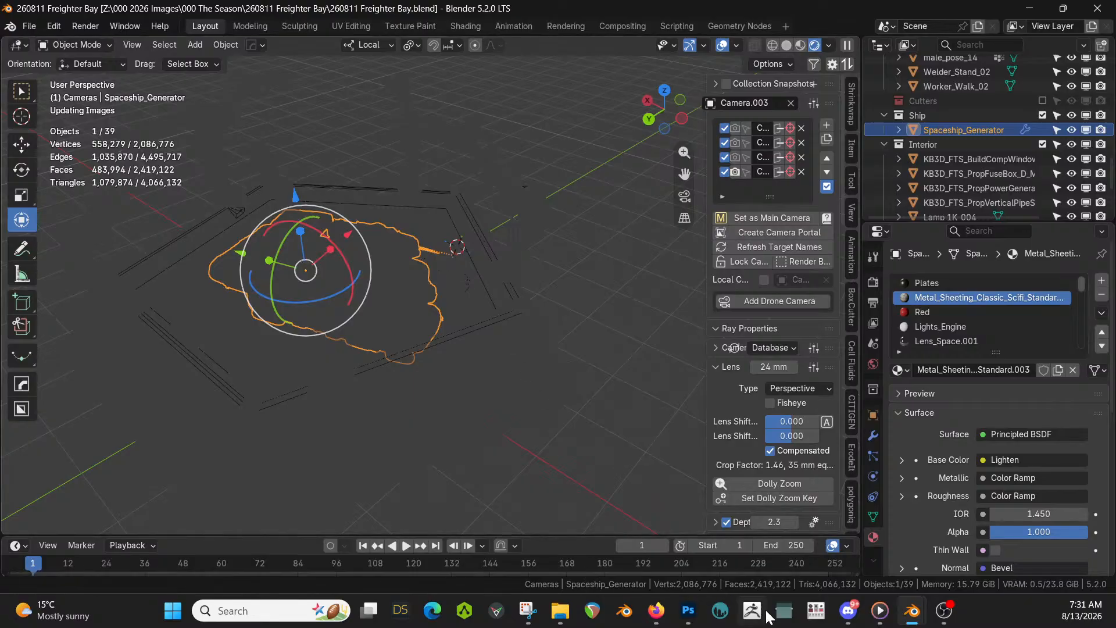
mouse_move(914, 614)
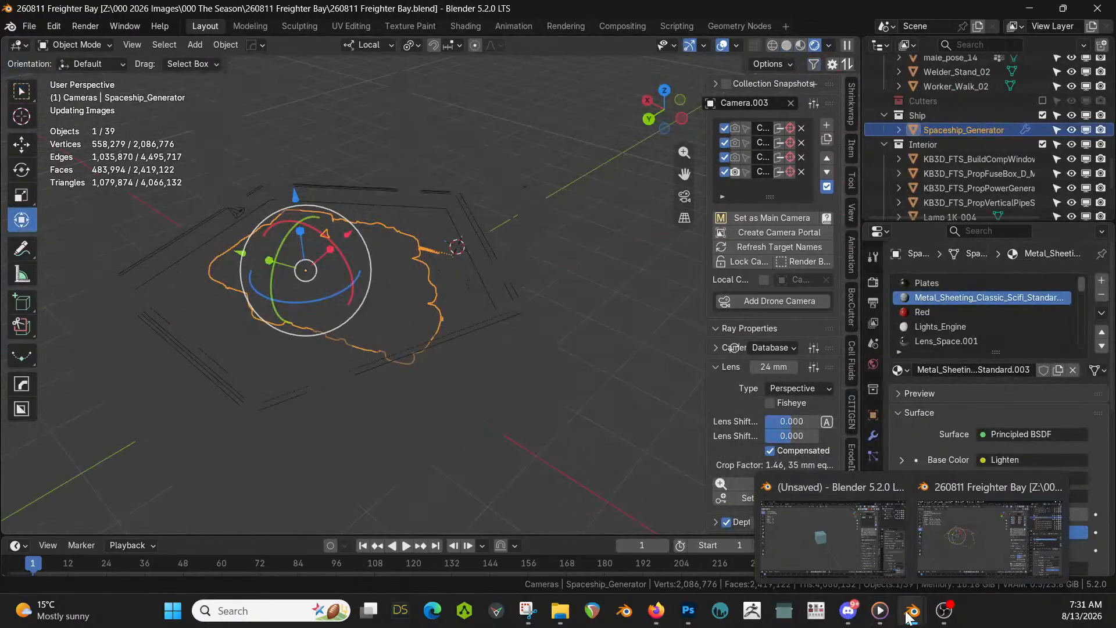
middle_drag(517, 367, 464, 371)
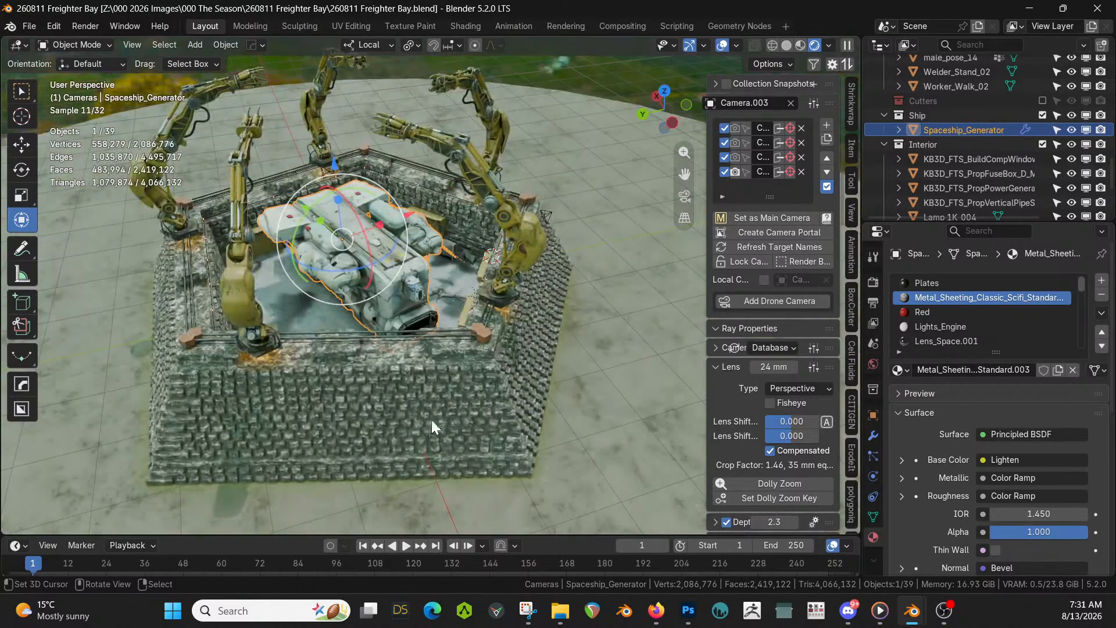
middle_drag(431, 420, 465, 431)
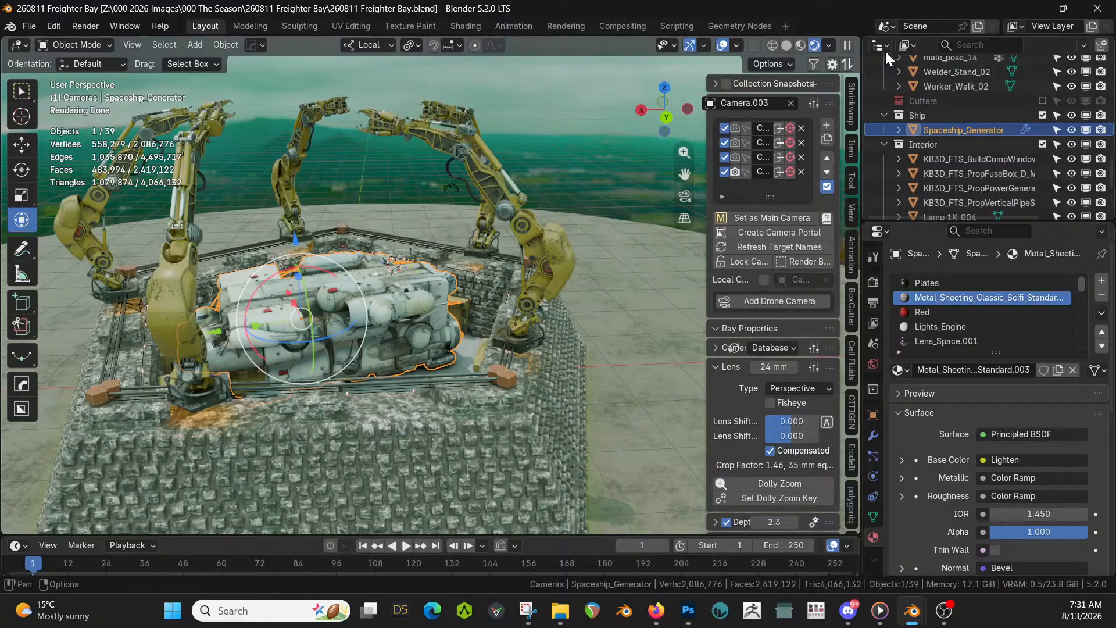
click(787, 43)
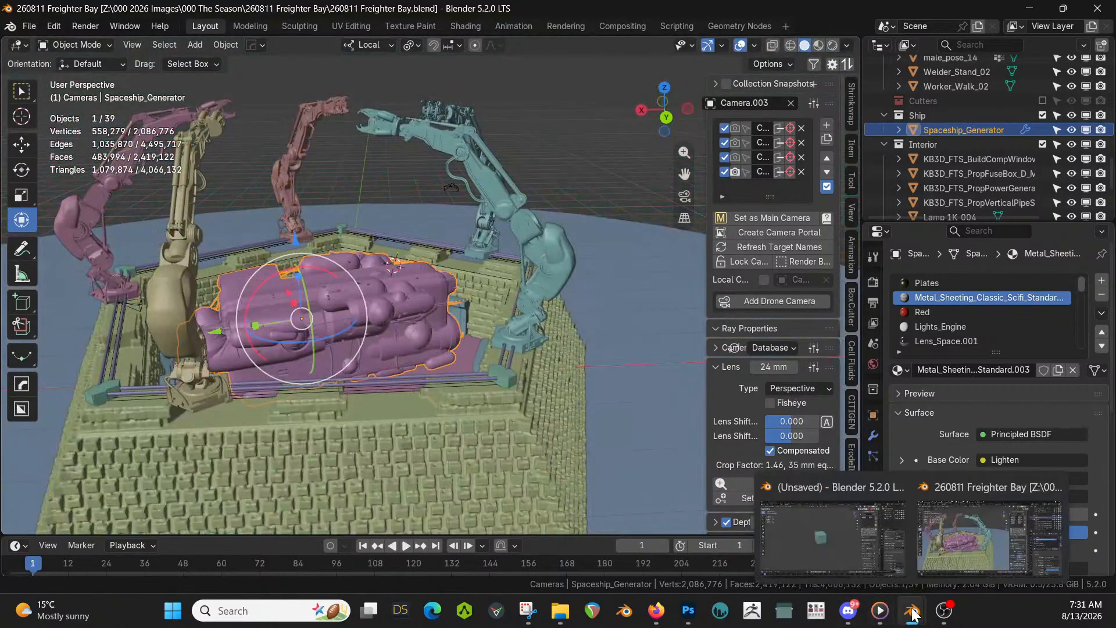
Switch to the unsaved Blender scene and delete its default cube
click(856, 553)
middle_drag(546, 342, 553, 303)
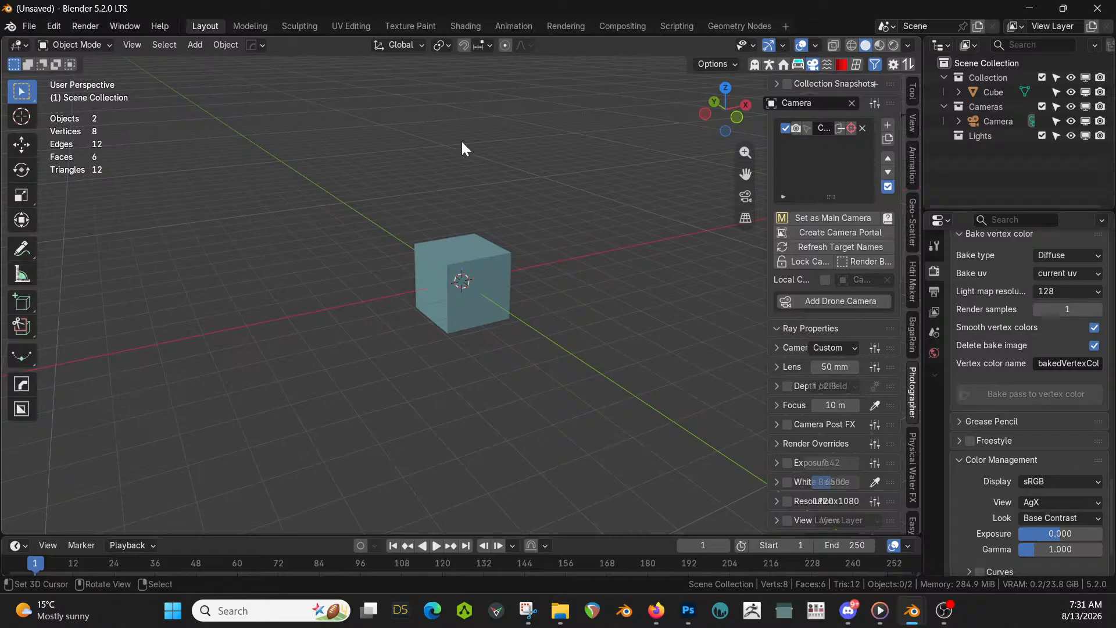
middle_drag(512, 215, 466, 263)
click(466, 260)
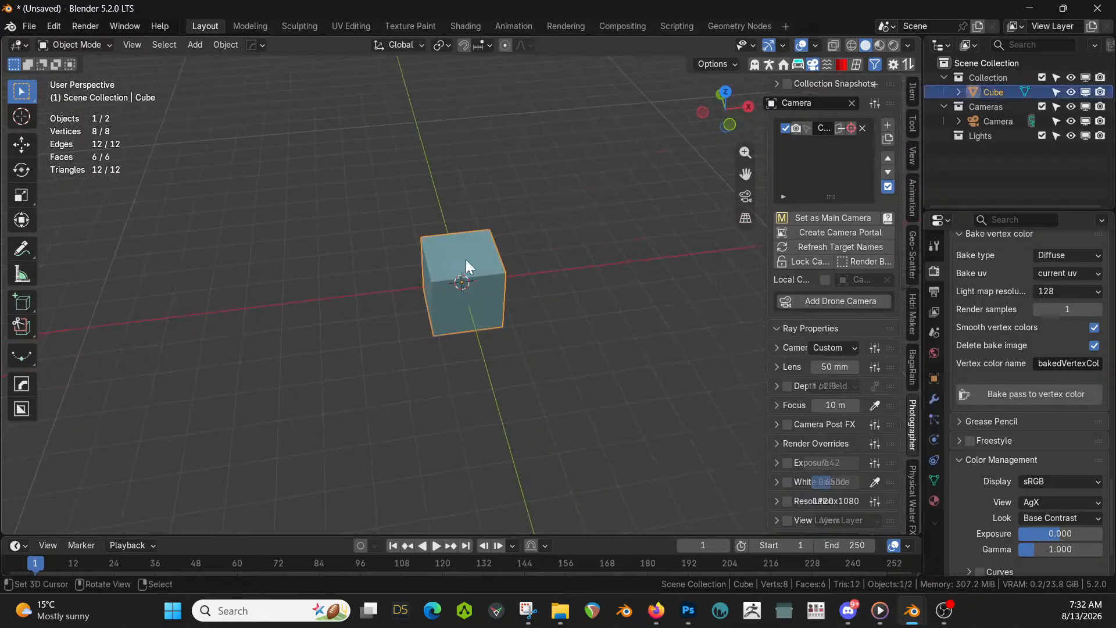
key(x)
click(464, 258)
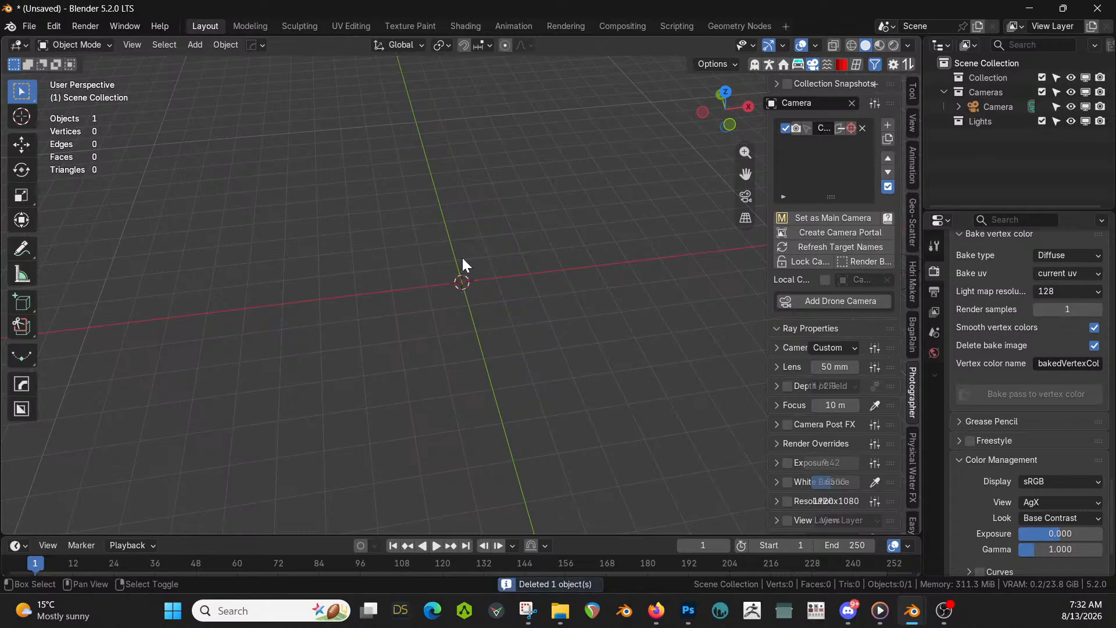
Add a mesh cylinder at the scene origin with 5 vertices
key(shift+a)
mouse_move(393, 197)
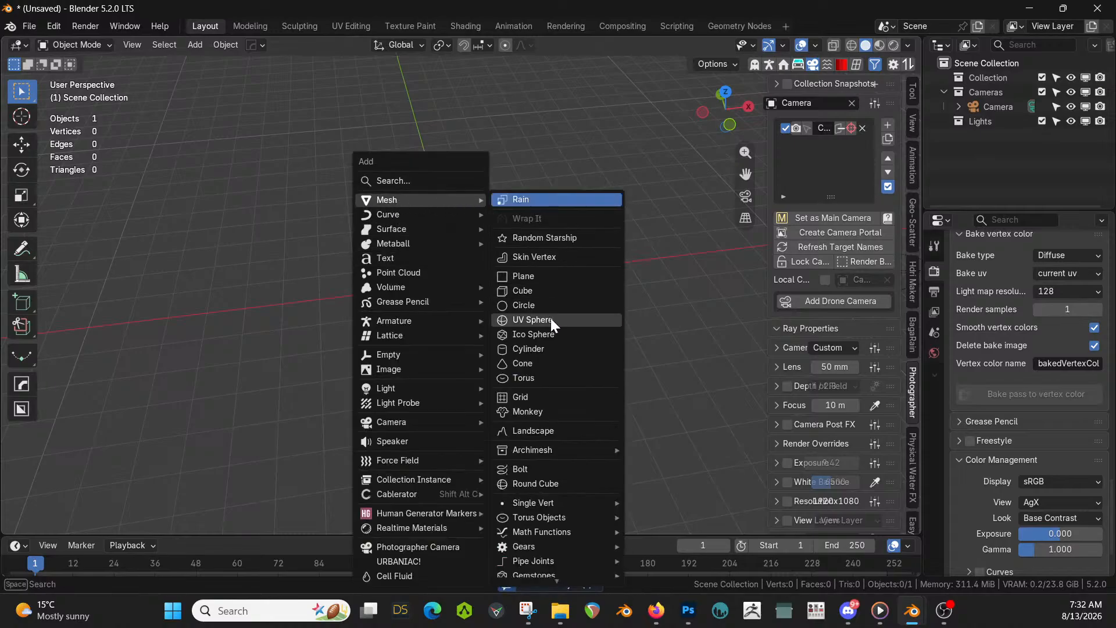
click(544, 348)
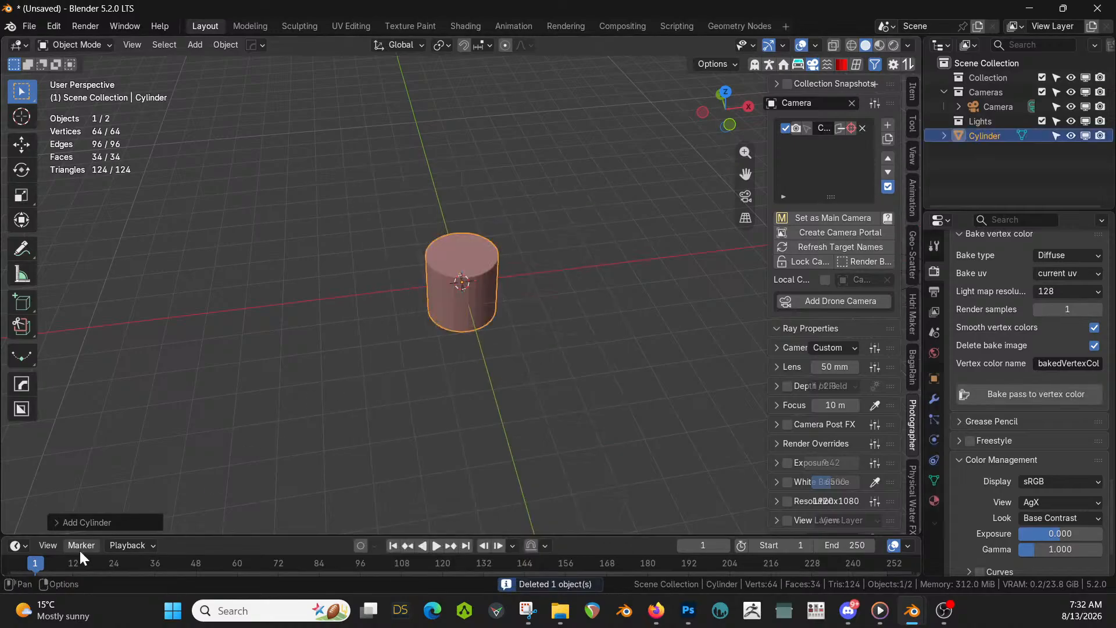
click(58, 522)
click(180, 349)
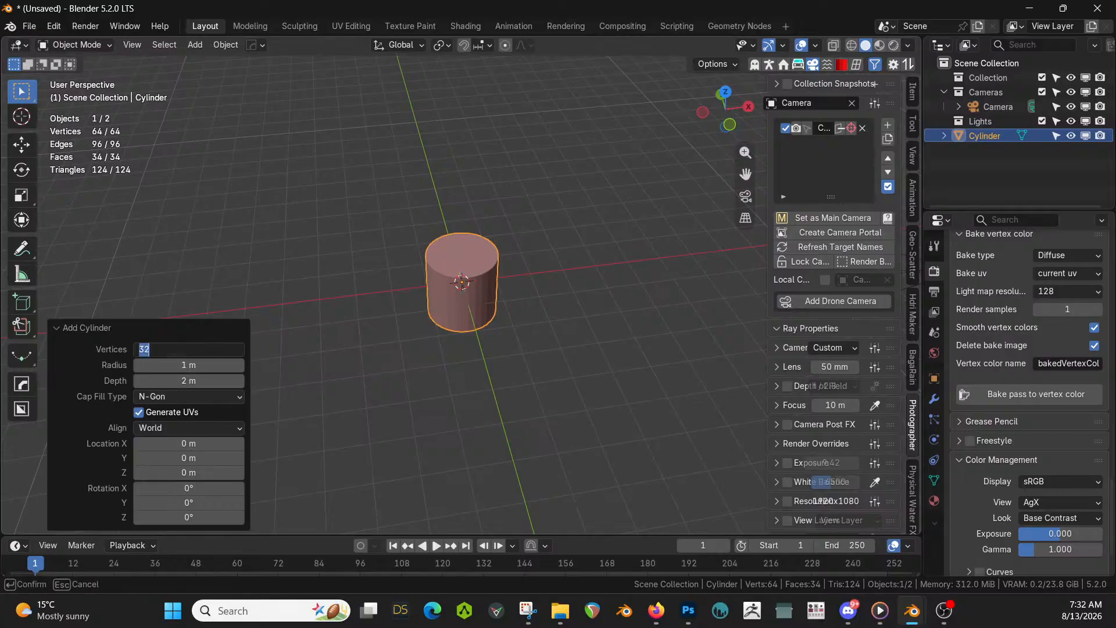
text(5)
key(Return)
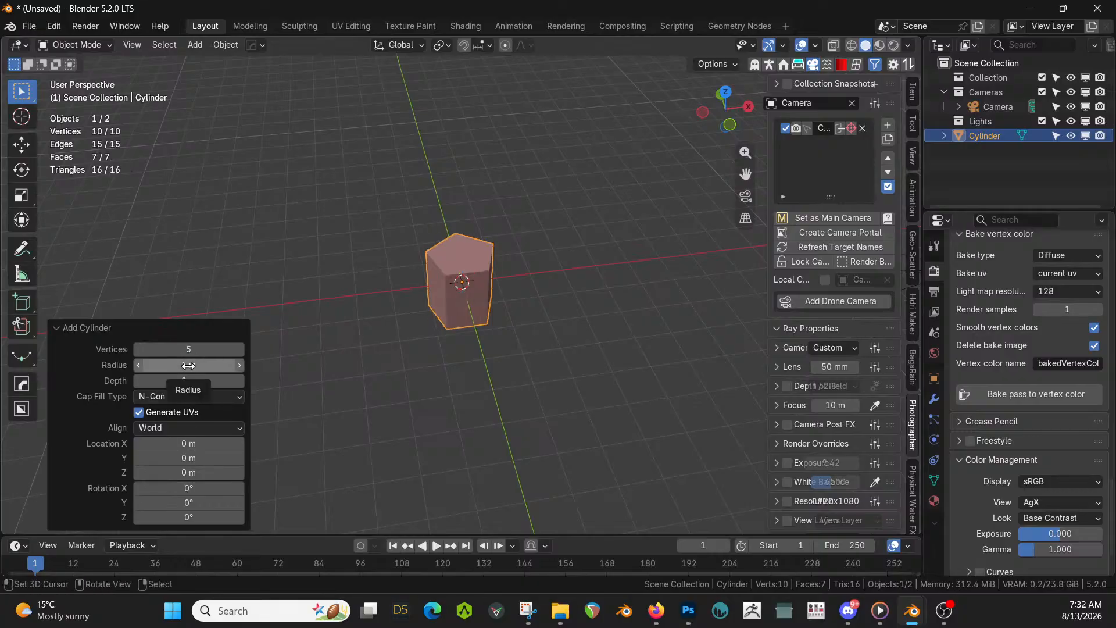
Set the new five-sided cylinder's depth to 2.8 m and its radius to 4 m
click(185, 381)
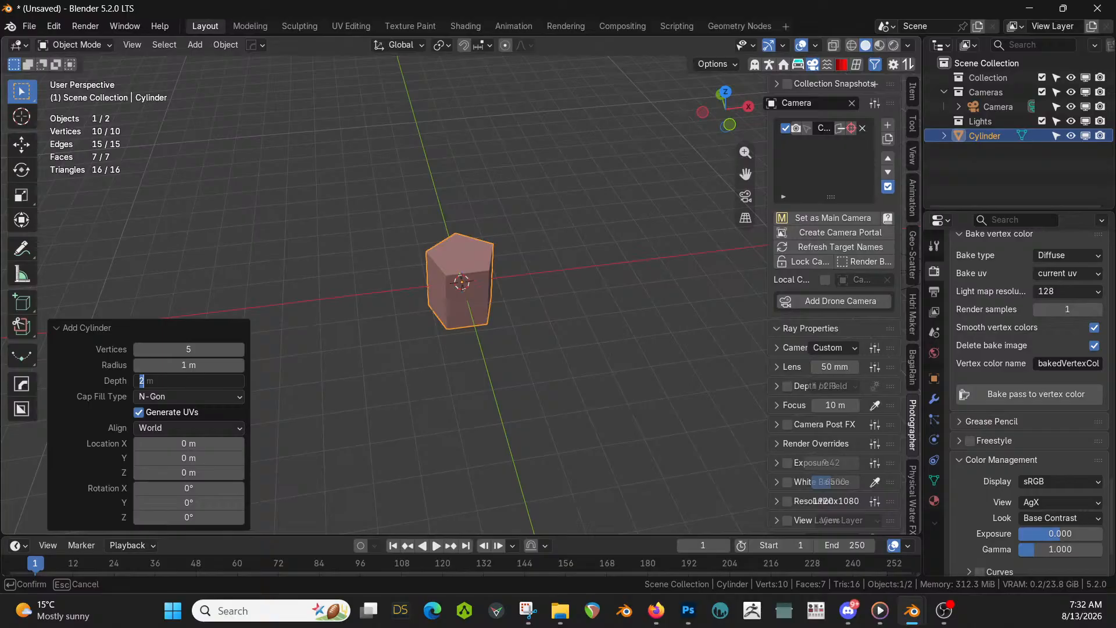
text(2.8)
key(Return)
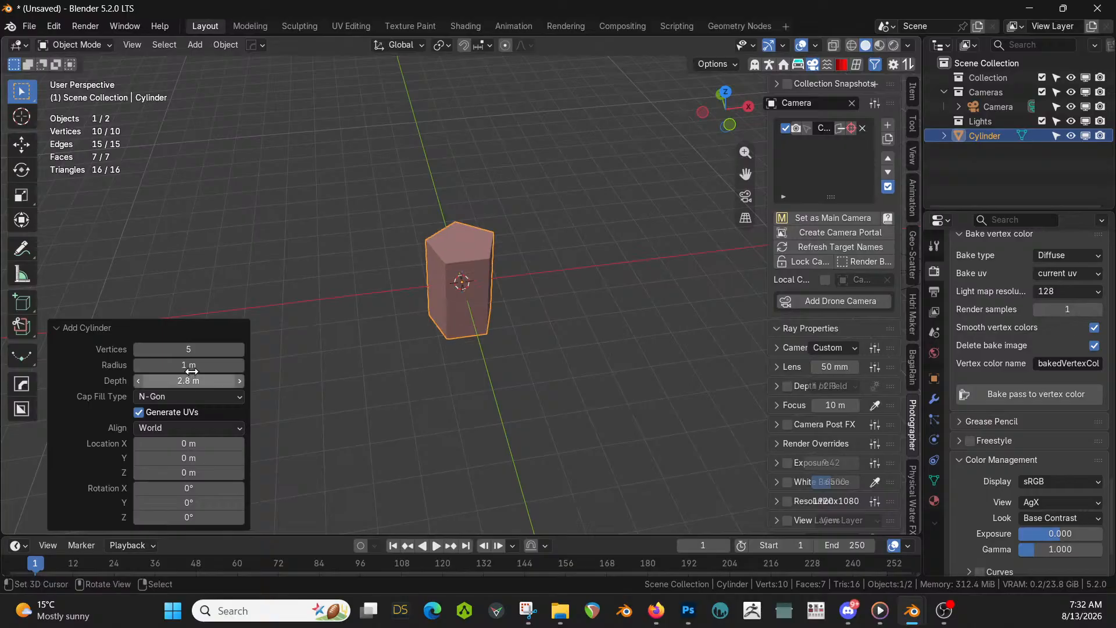
click(186, 365)
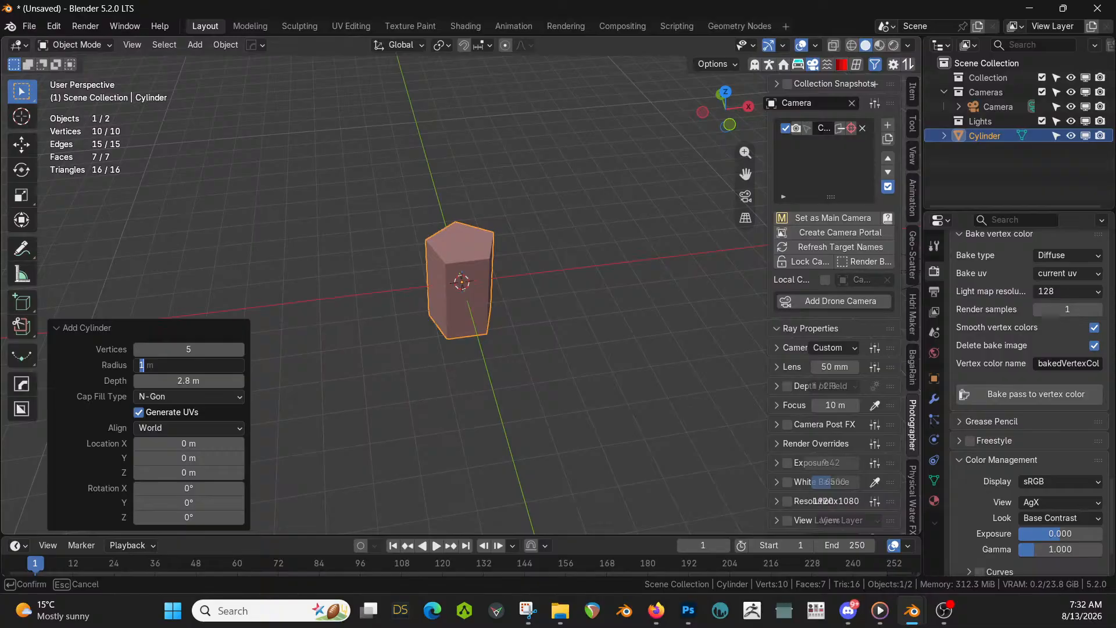
text(4)
key(Return)
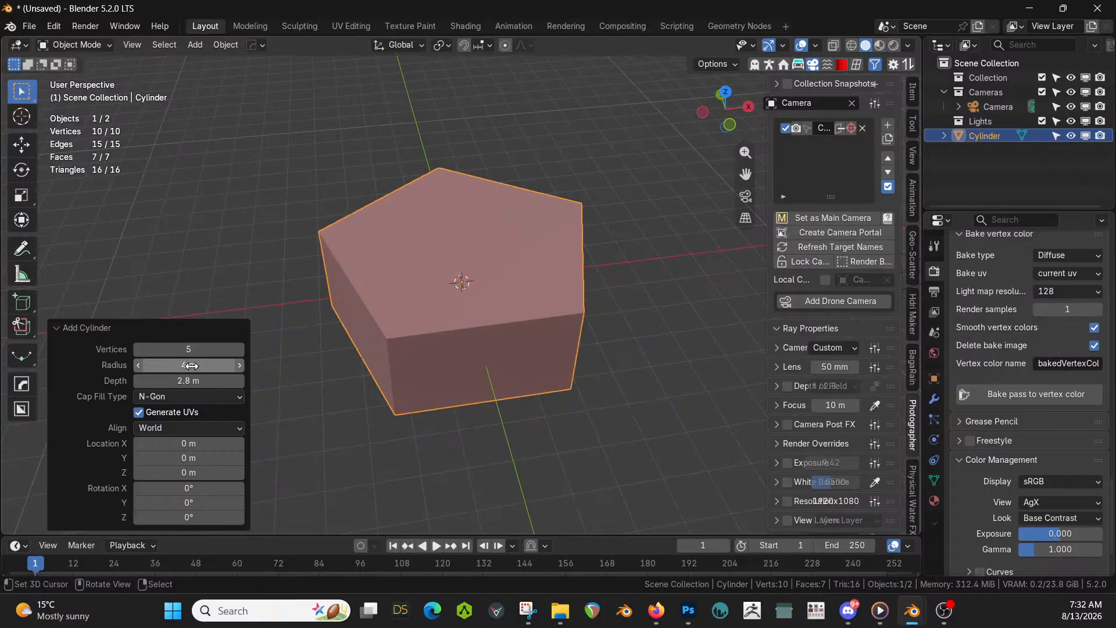
middle_drag(422, 305, 523, 352)
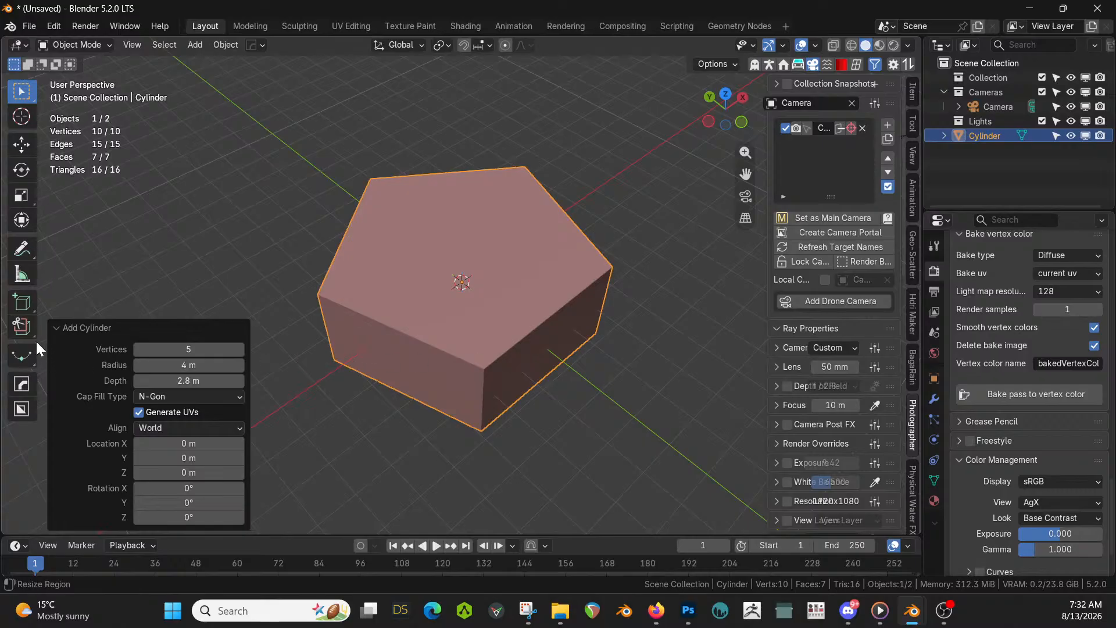
click(56, 327)
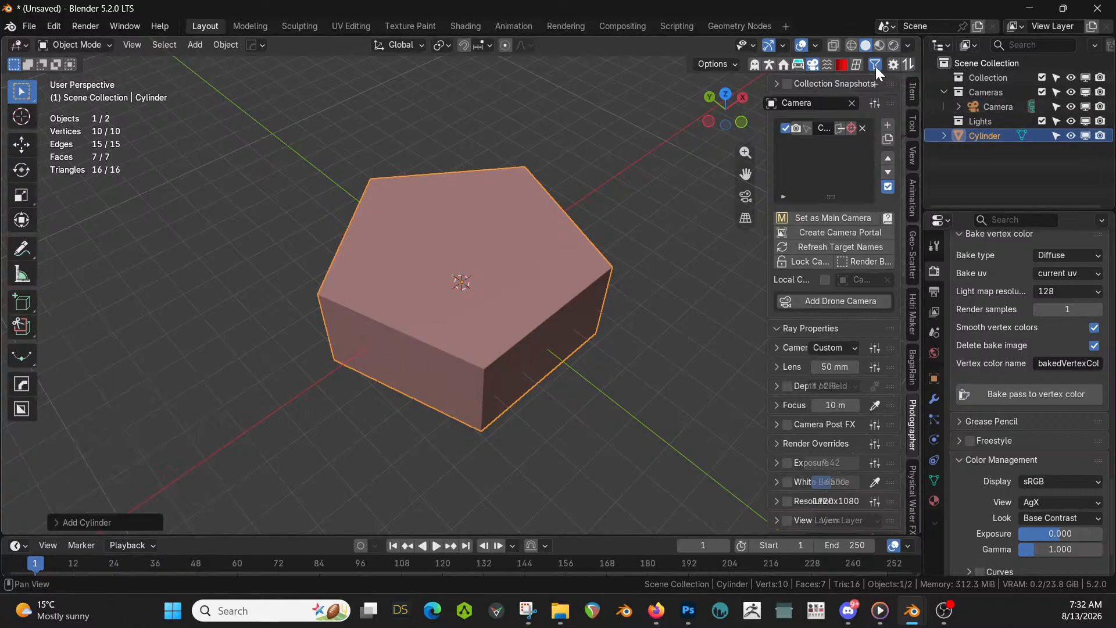
Generate a new male human with HumGen from the first head preset as a scale reference
click(769, 63)
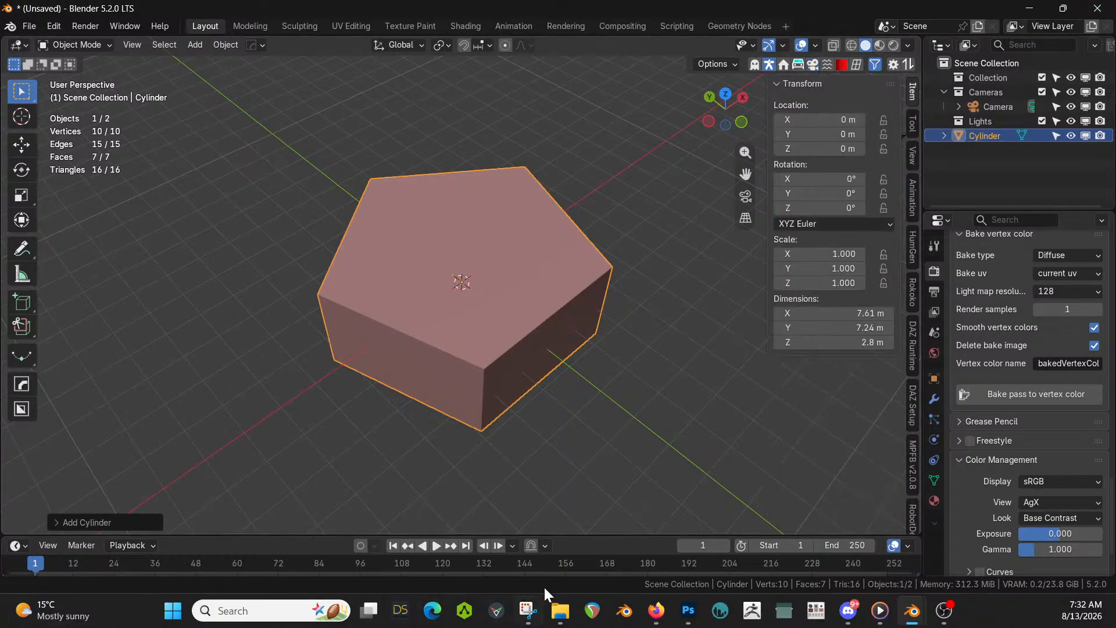
click(914, 254)
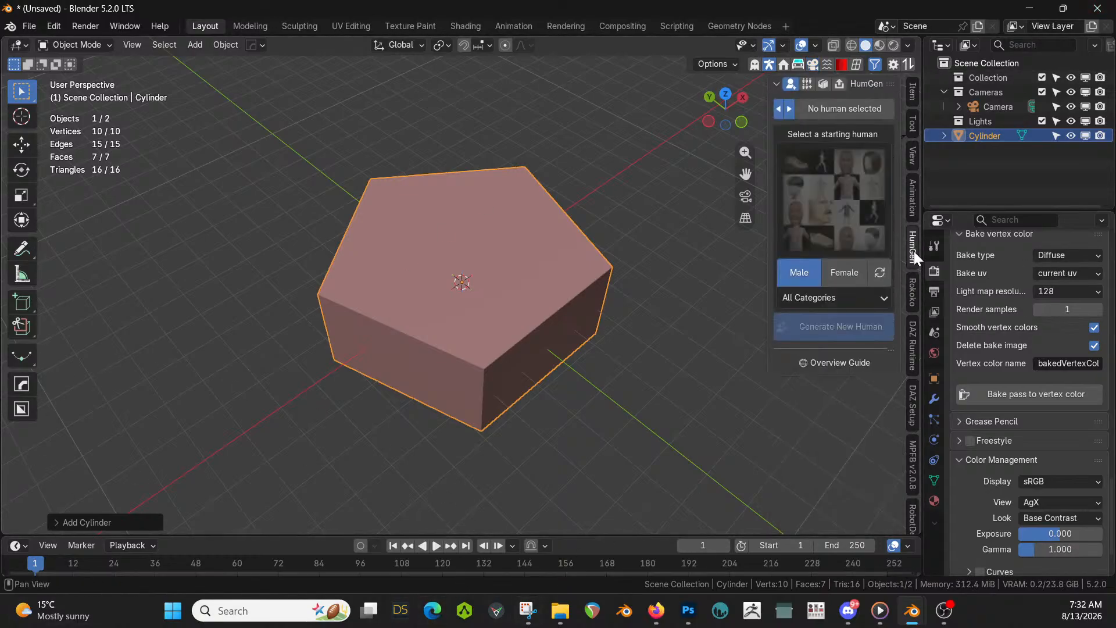
click(854, 177)
click(760, 311)
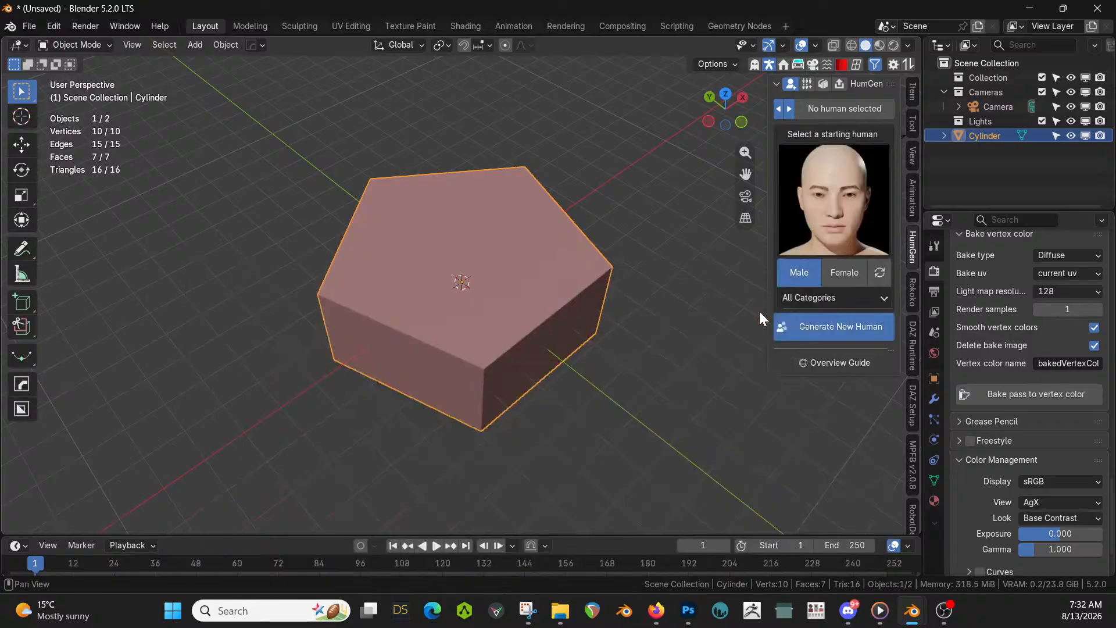
click(830, 335)
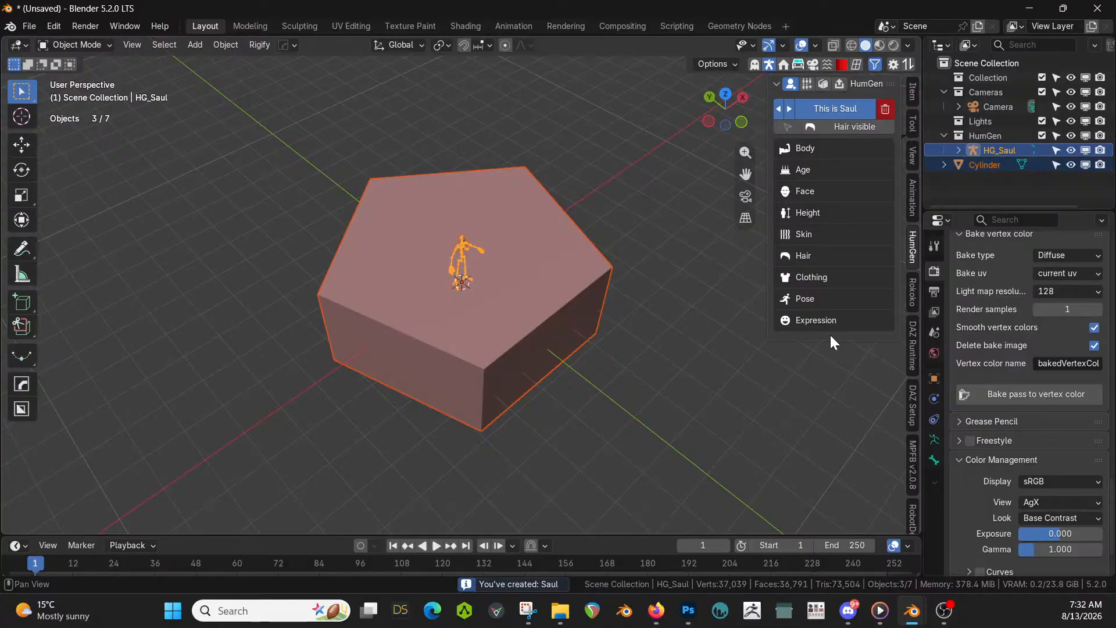
Raise the five-sided cylinder along Z until its base is level with the human's feet, and apply all its transforms
middle_drag(782, 388, 756, 281)
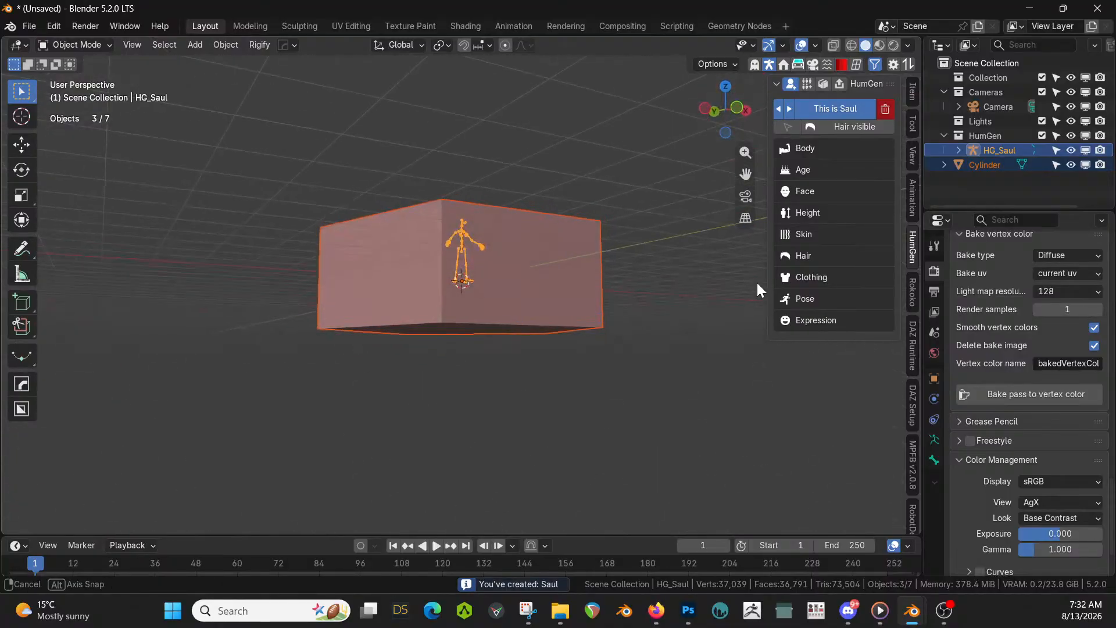
click(485, 308)
key(g)
key(z)
key(1)
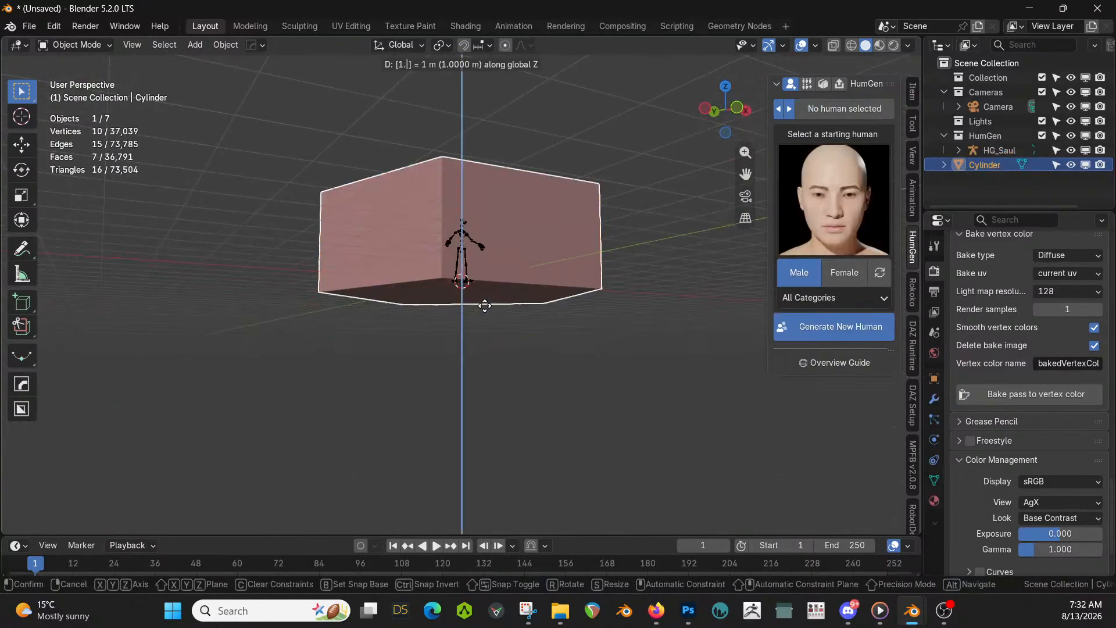
key(Return)
key(ctrl+a)
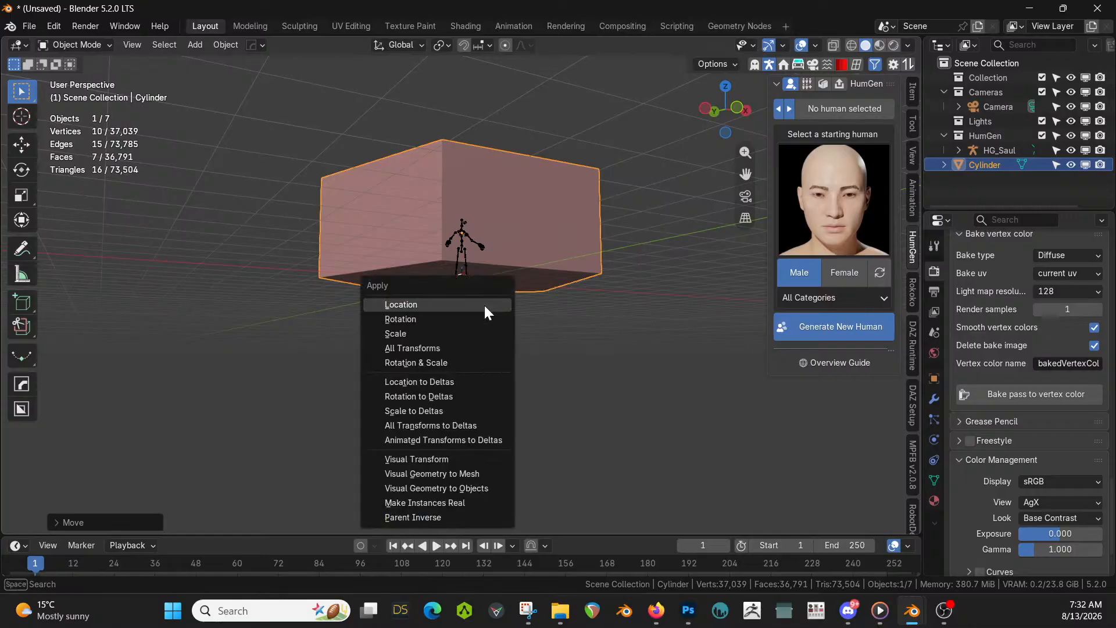
click(452, 348)
Inspect the human's feet against the floor inside the five-sided block and the block's size relative to the figure
middle_drag(459, 338, 586, 393)
scroll(557, 324, up, 10)
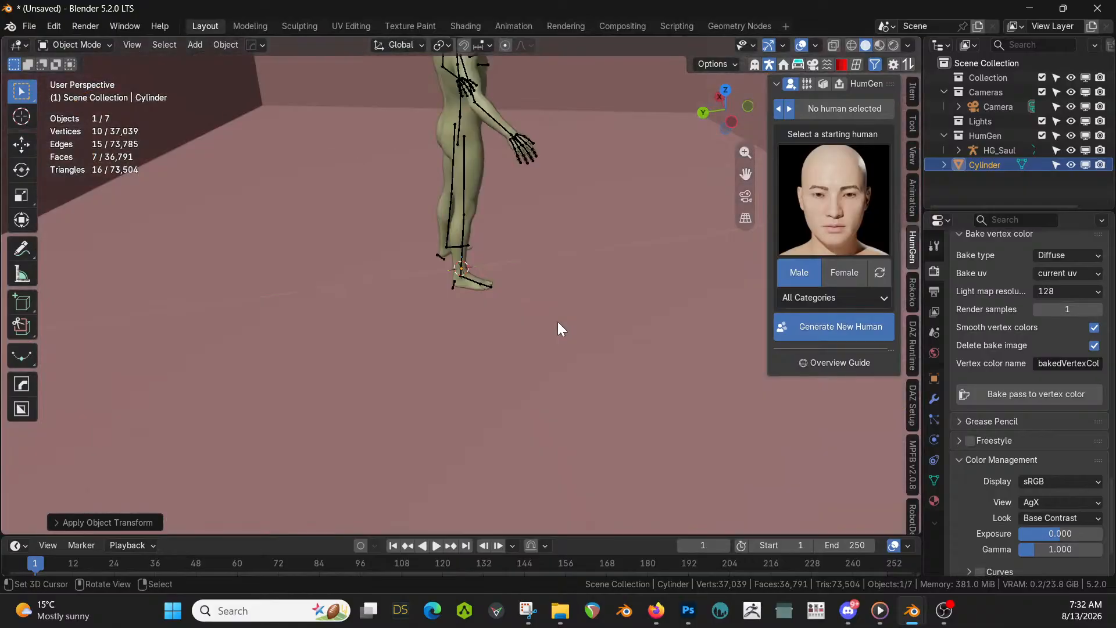
middle_drag(557, 322, 464, 51)
scroll(557, 181, down, 7)
middle_drag(557, 181, 556, 229)
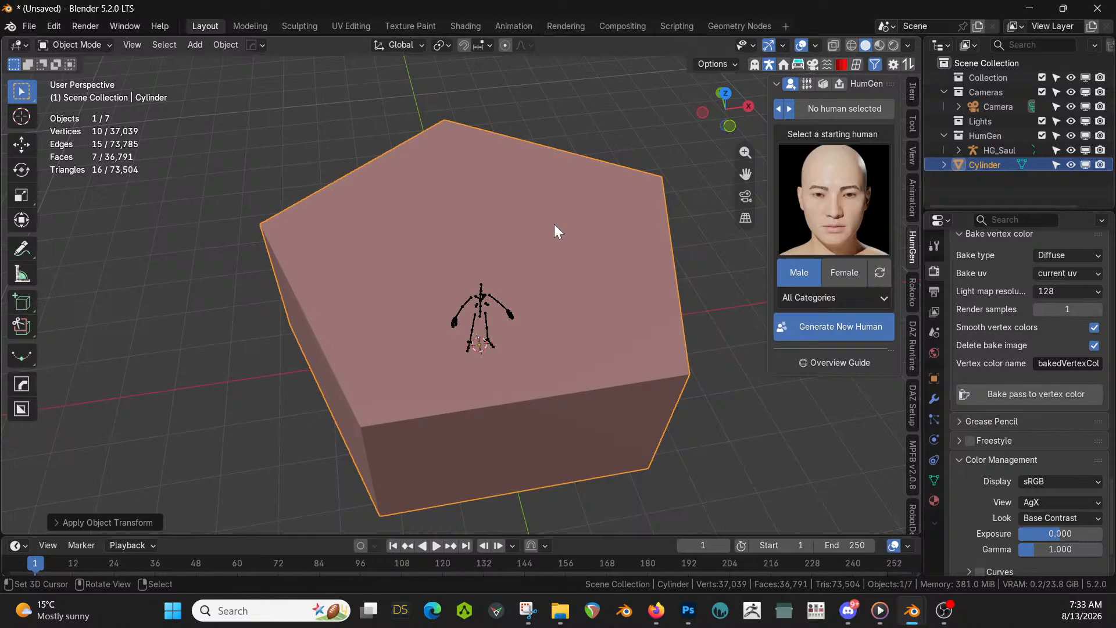
middle_drag(623, 286, 637, 242)
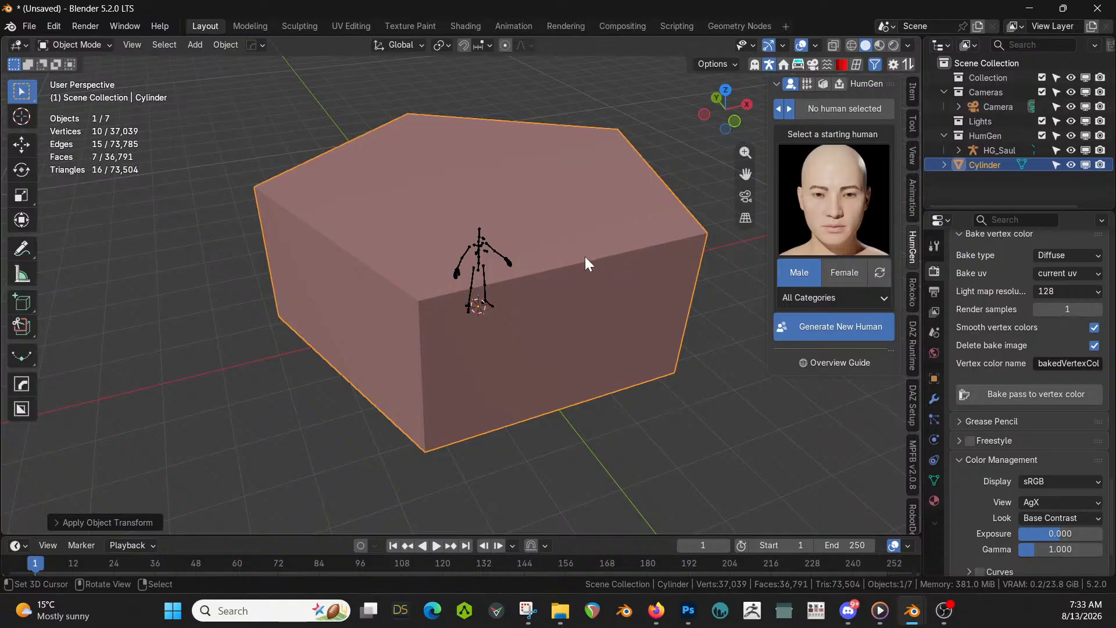
scroll(587, 349, down, 2)
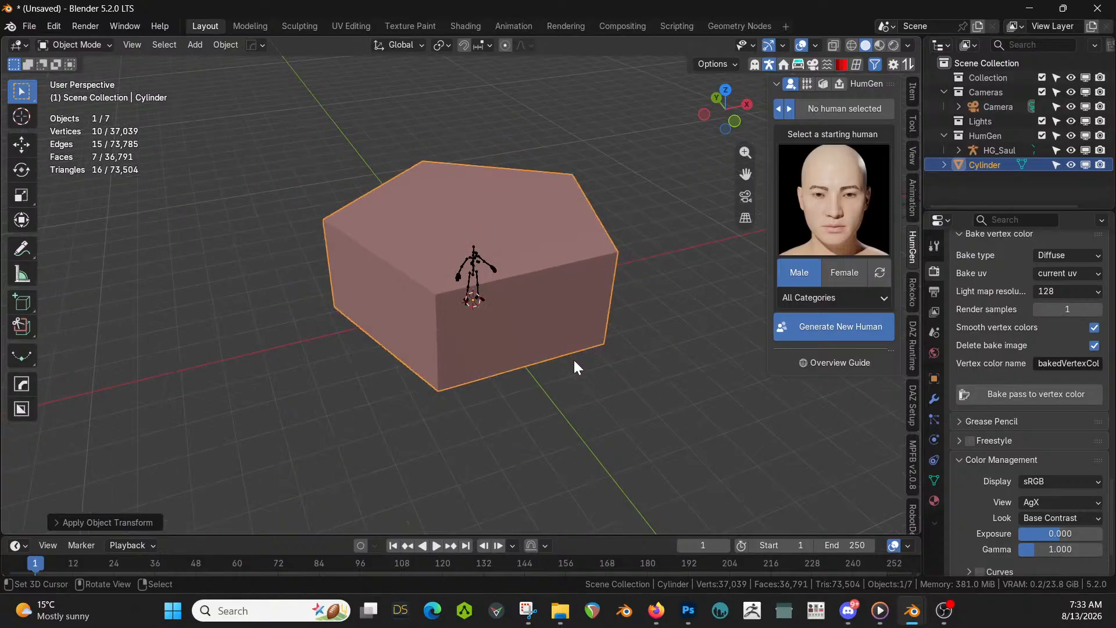
Add a masonry wall with the Wall Factory generator and open its generation settings
key(shift+a)
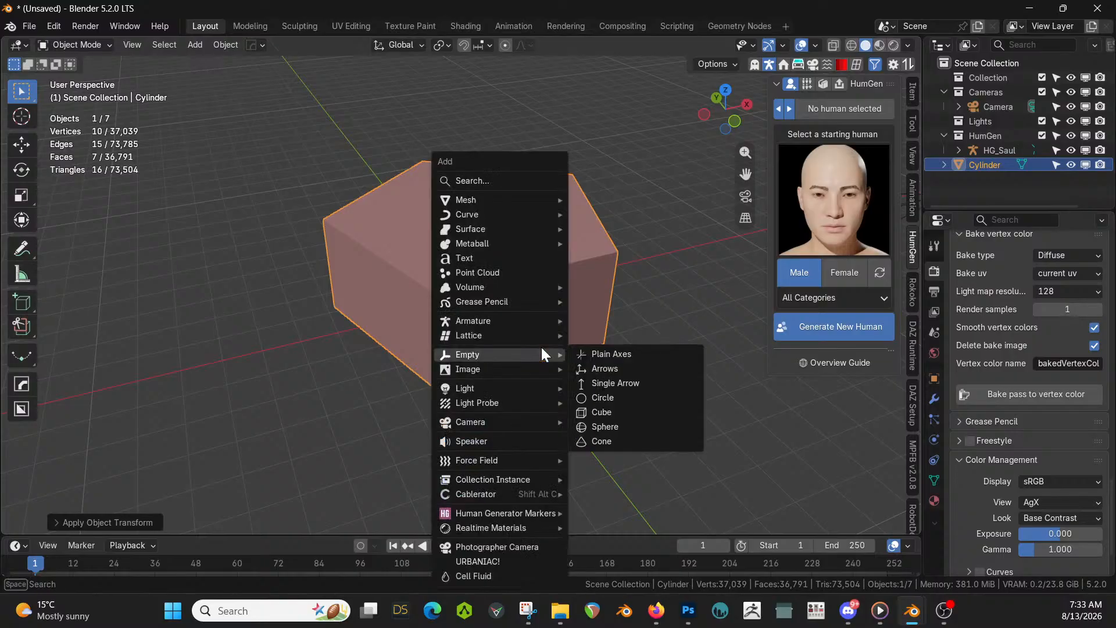
mouse_move(507, 197)
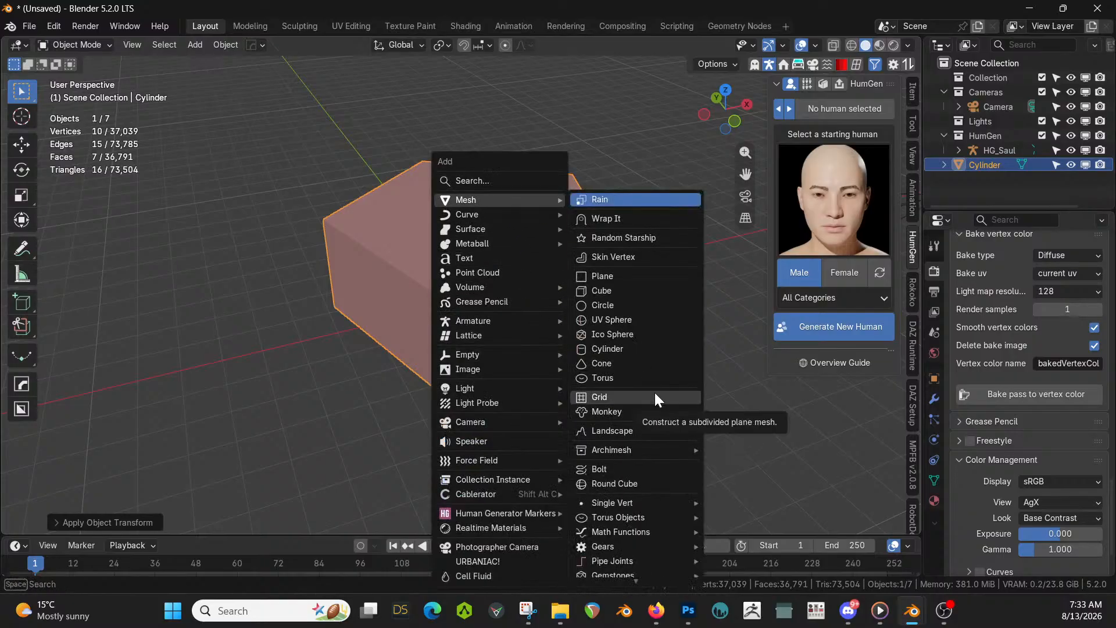
mouse_move(641, 452)
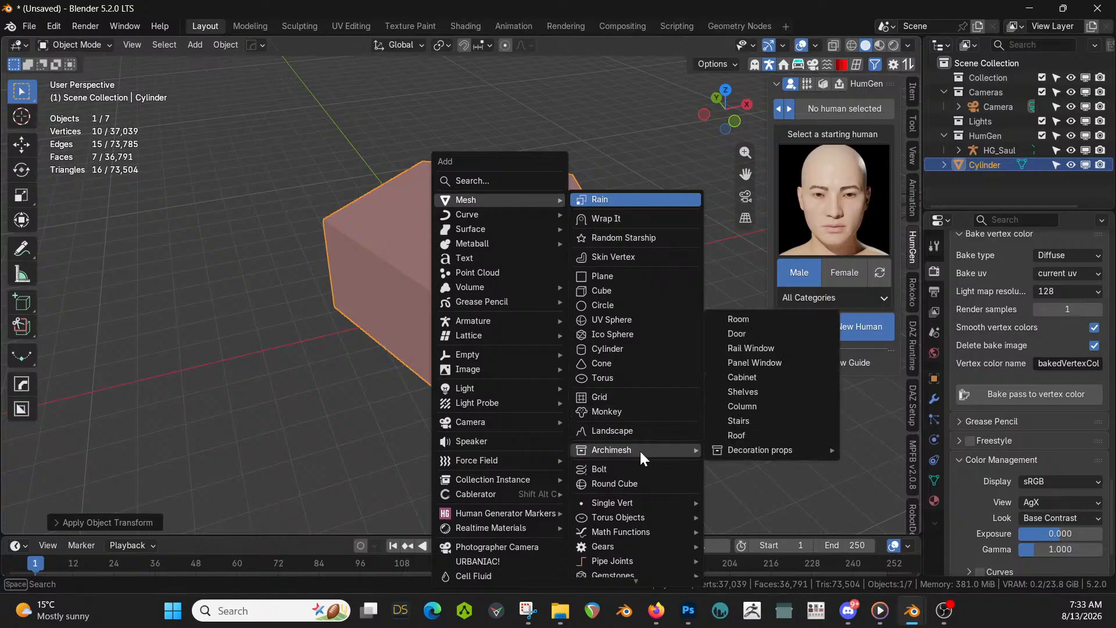
mouse_move(637, 585)
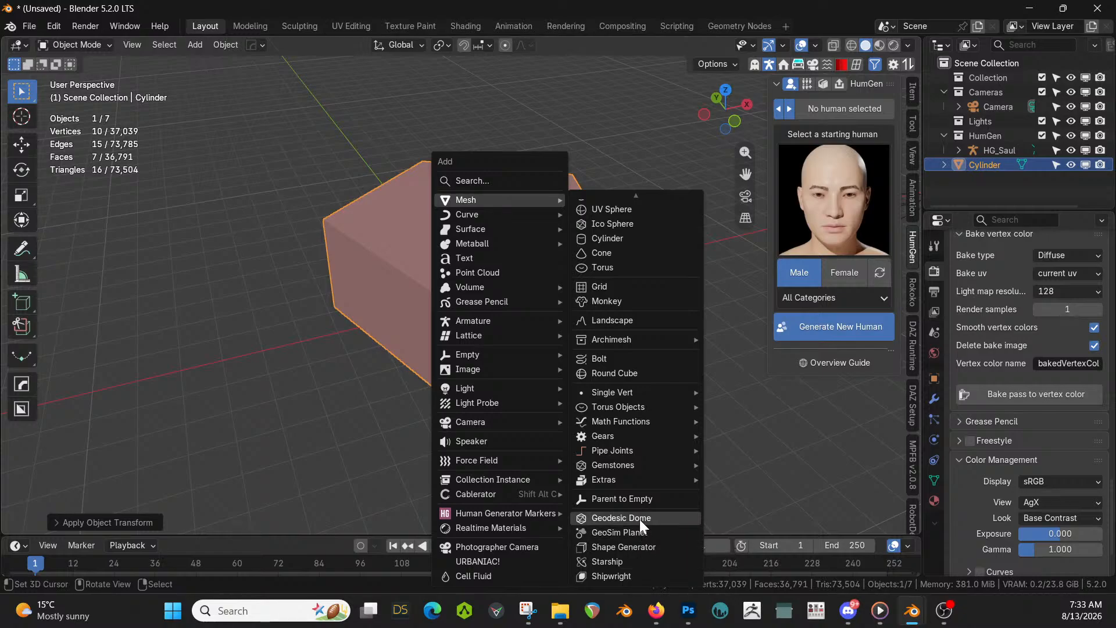
mouse_move(646, 479)
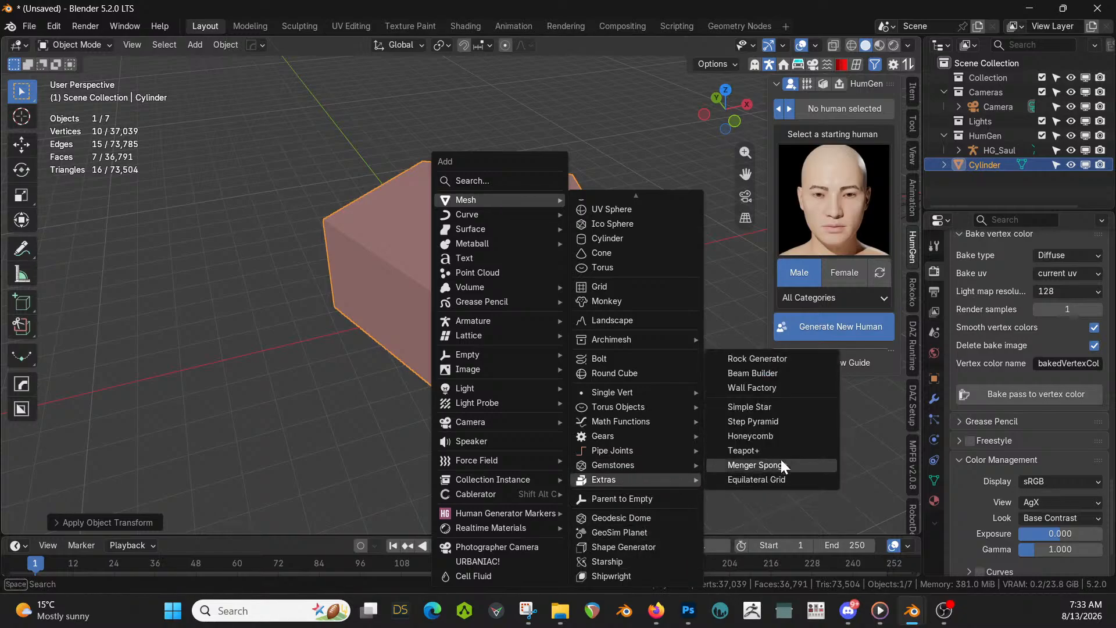
click(772, 385)
scroll(520, 378, down, 2)
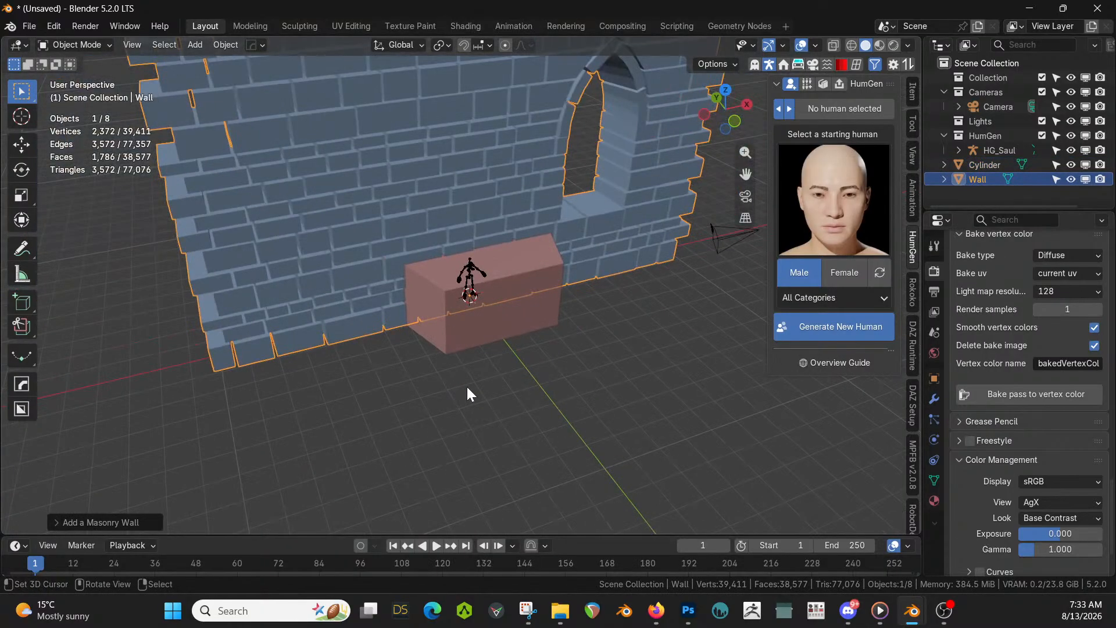
middle_drag(466, 385, 437, 367)
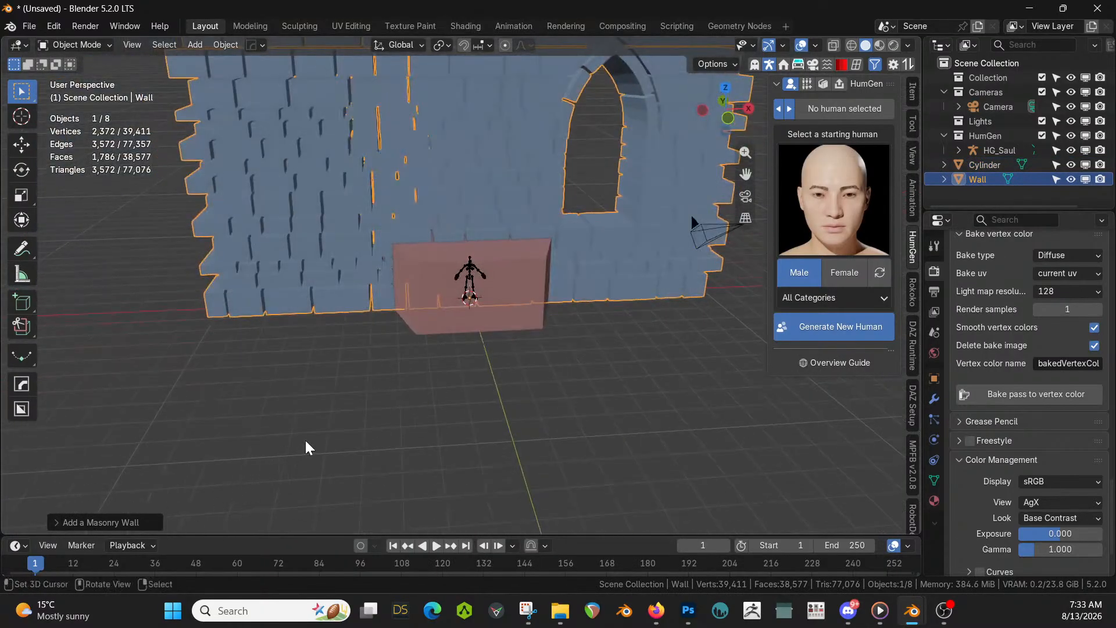
middle_drag(305, 448, 316, 509)
click(70, 523)
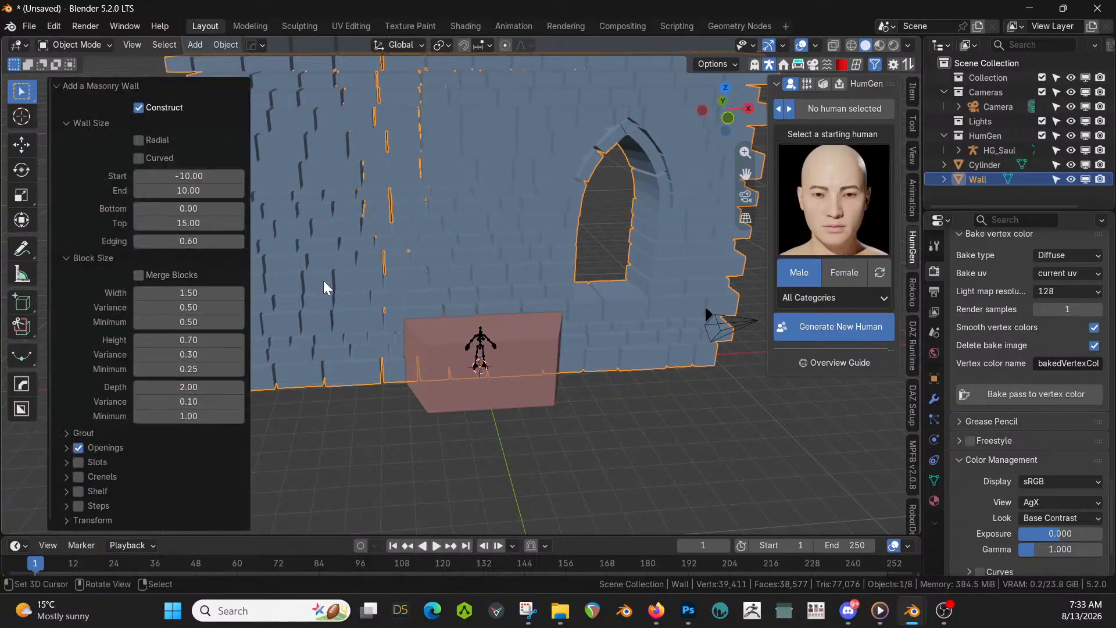
Try the masonry wall's Construct and Radial options, restoring both to their original states
click(136, 105)
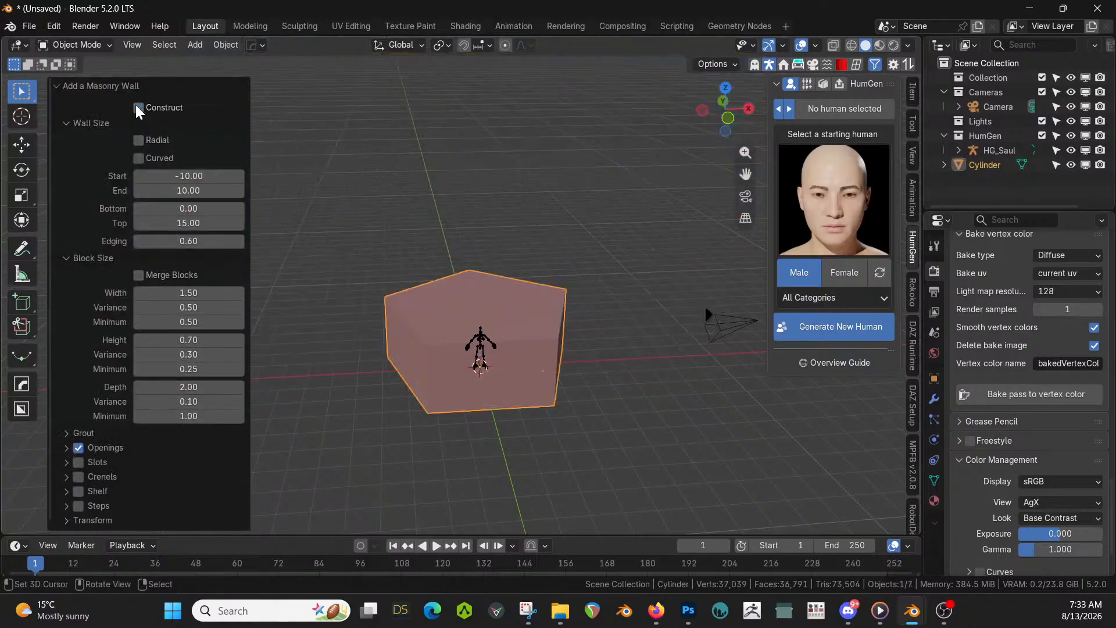
click(136, 105)
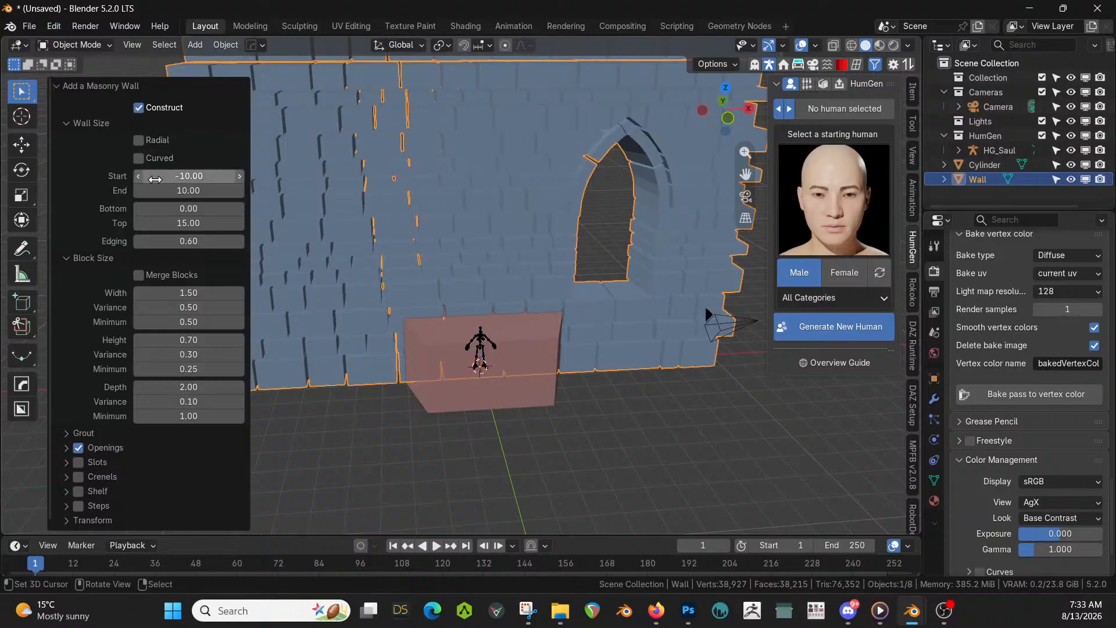
click(138, 140)
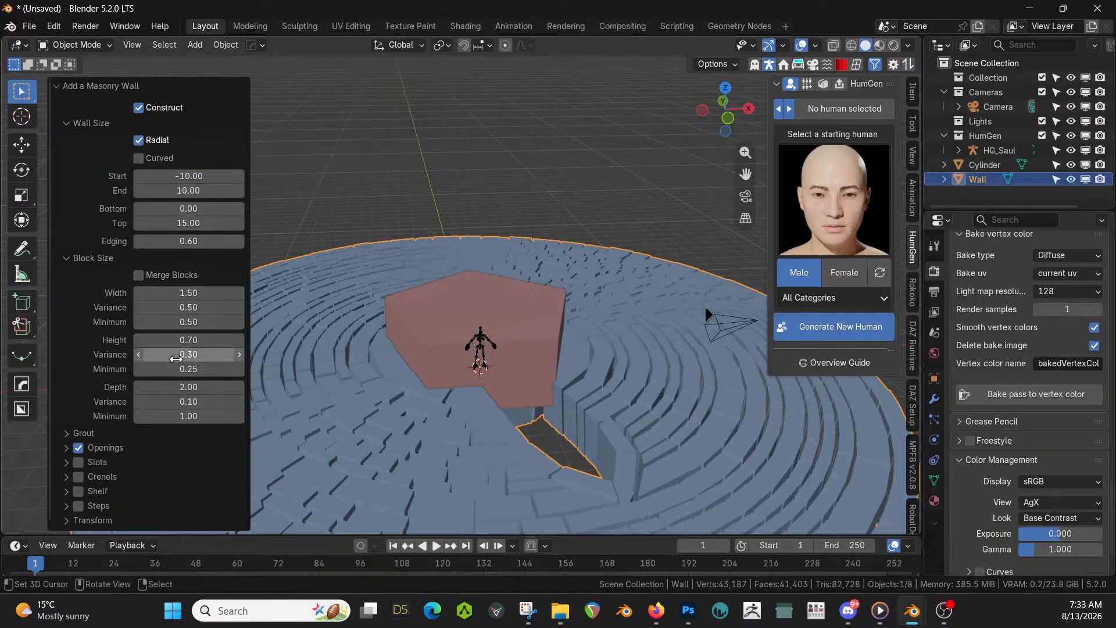
scroll(146, 442, down, 1)
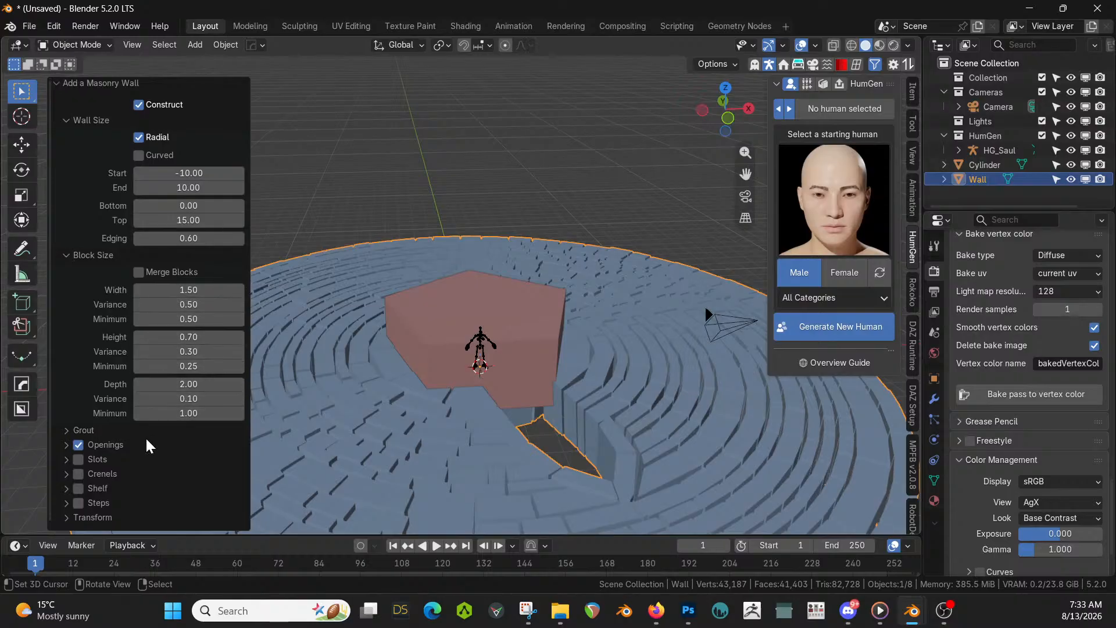
click(140, 138)
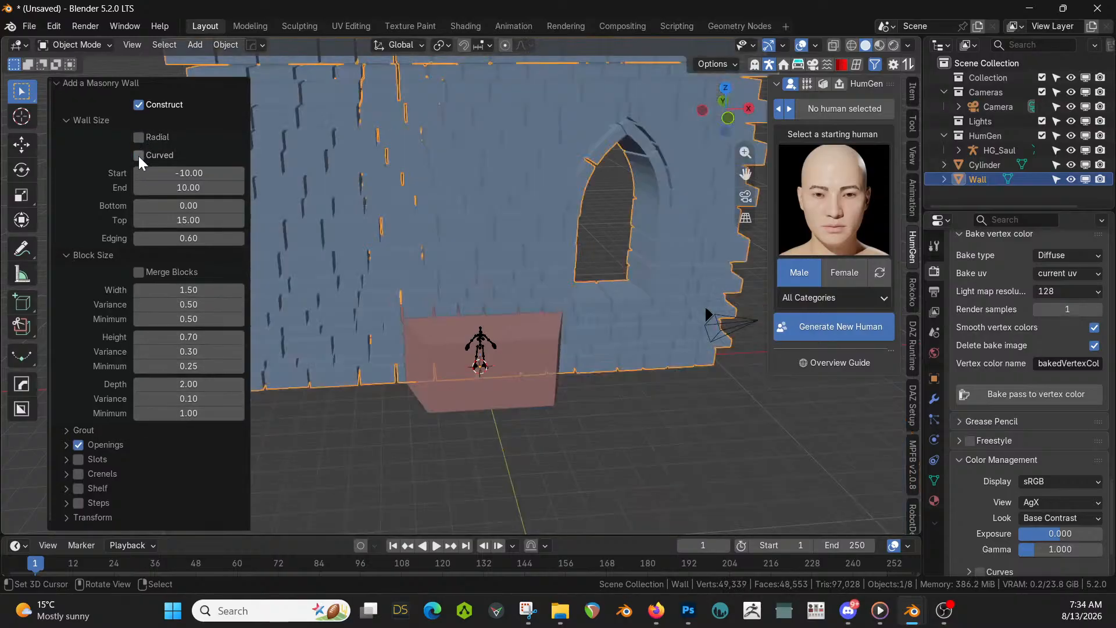
Configure the masonry wall as curved, without openings, and with an edging of 0.63
click(138, 155)
middle_drag(274, 149, 465, 326)
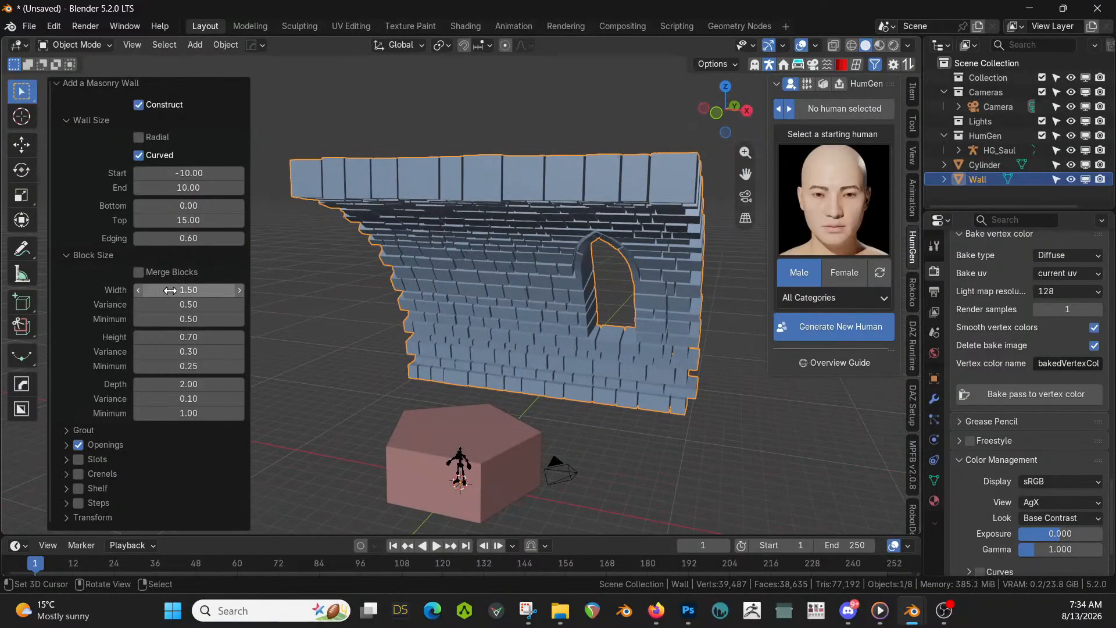
click(77, 445)
middle_drag(268, 363, 504, 372)
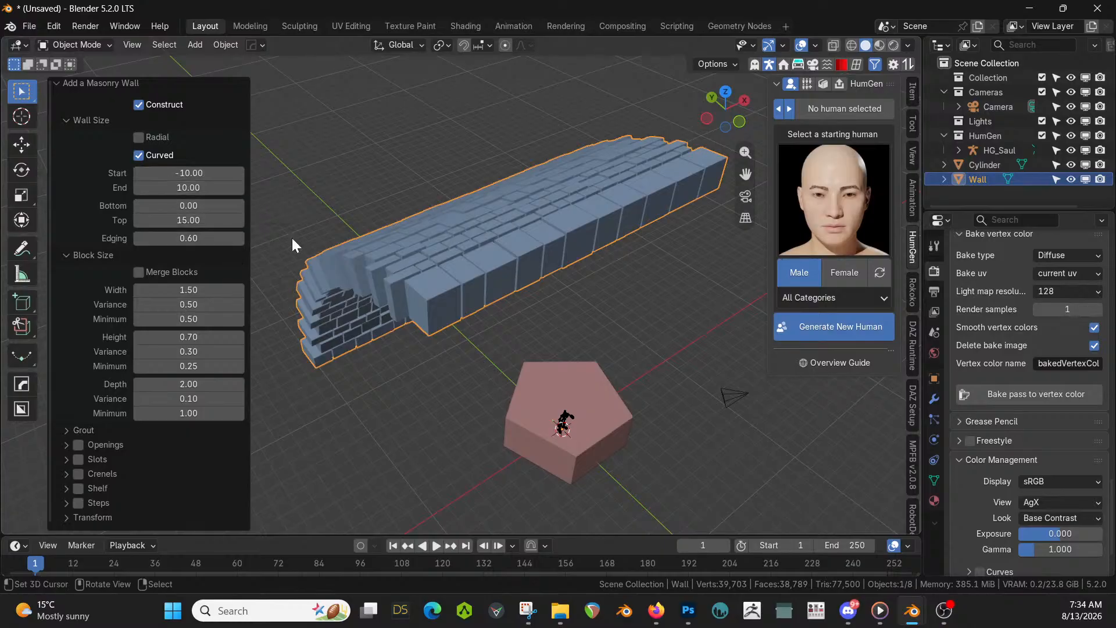
middle_drag(291, 236, 385, 176)
mouse_move(202, 244)
mouse_down()
mouse_move(171, 244)
mouse_move(276, 238)
mouse_move(168, 238)
mouse_move(207, 238)
mouse_up()
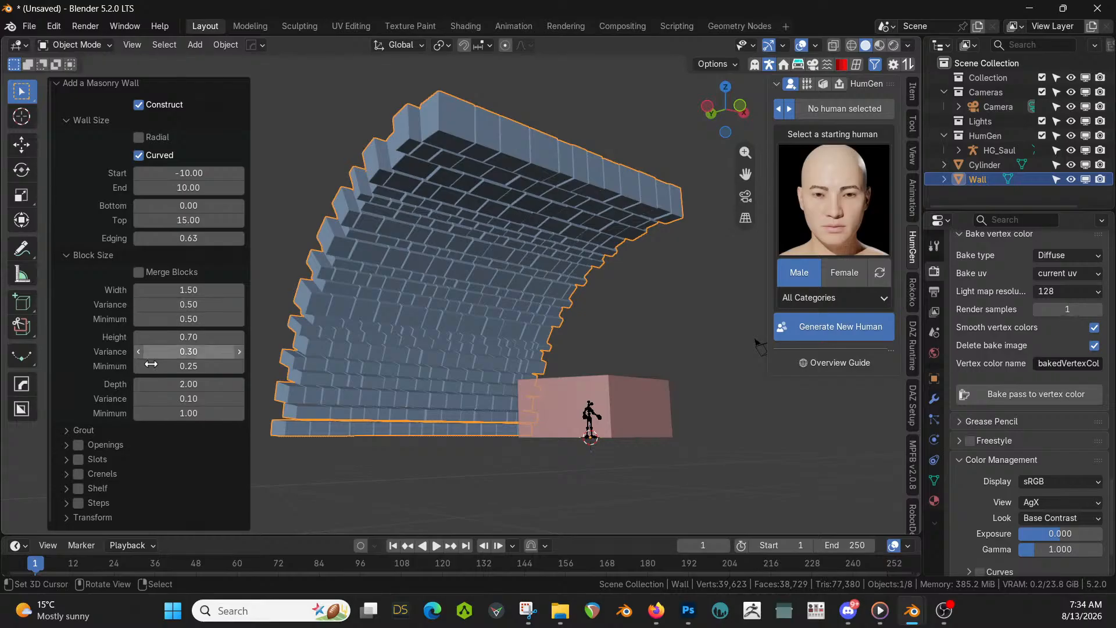
Try the slots, crenels, shelf and steps options on the curved wall one at a time, leaving each off
click(79, 459)
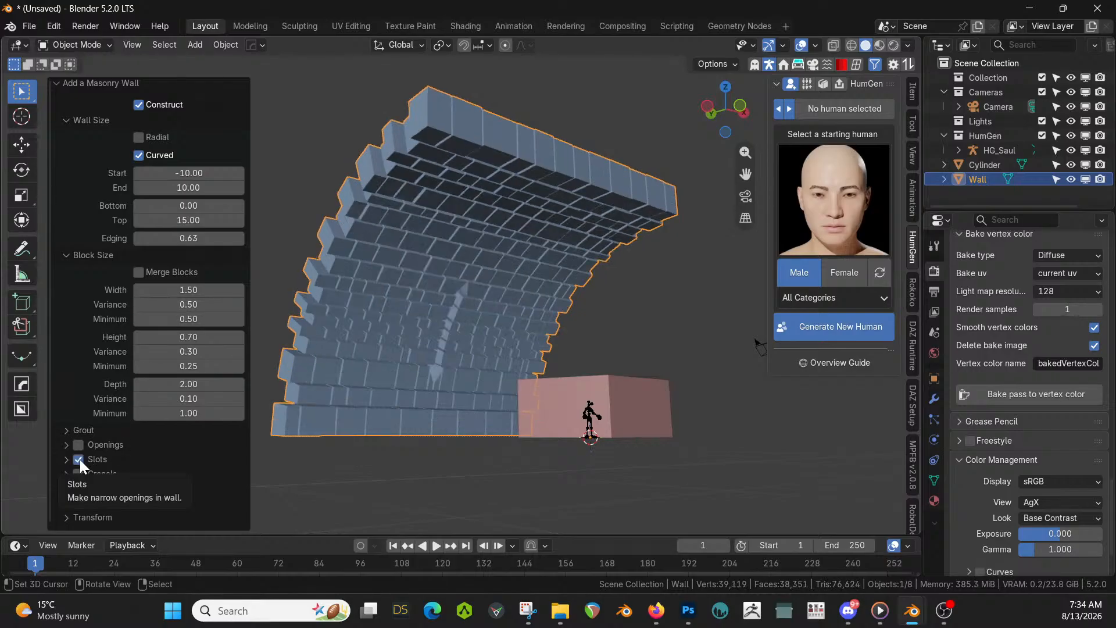
click(79, 459)
click(78, 473)
click(78, 473)
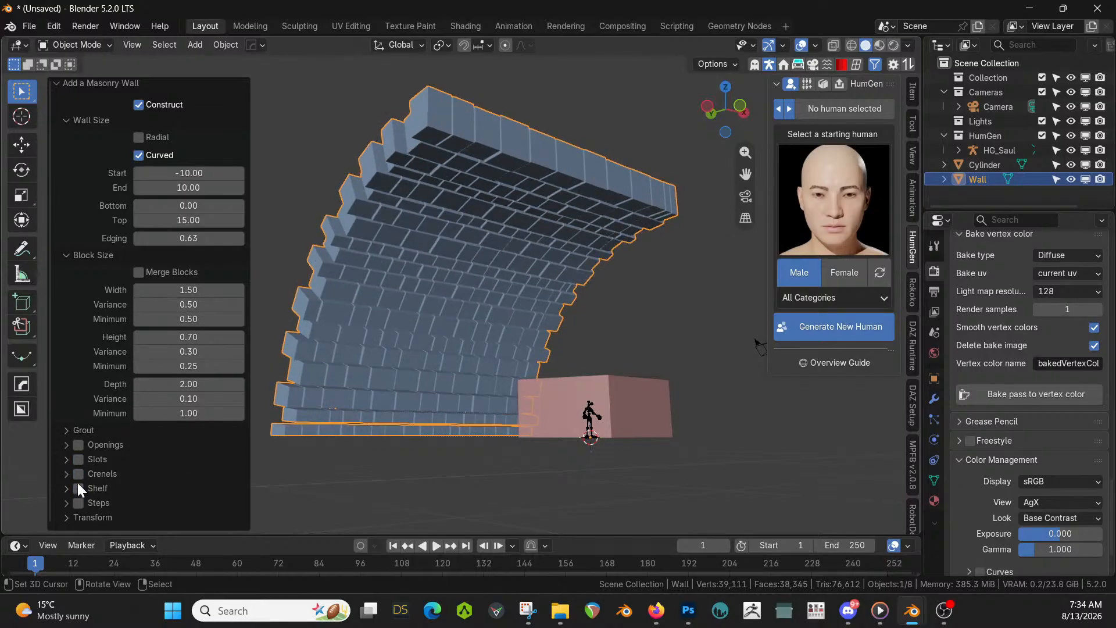
click(78, 487)
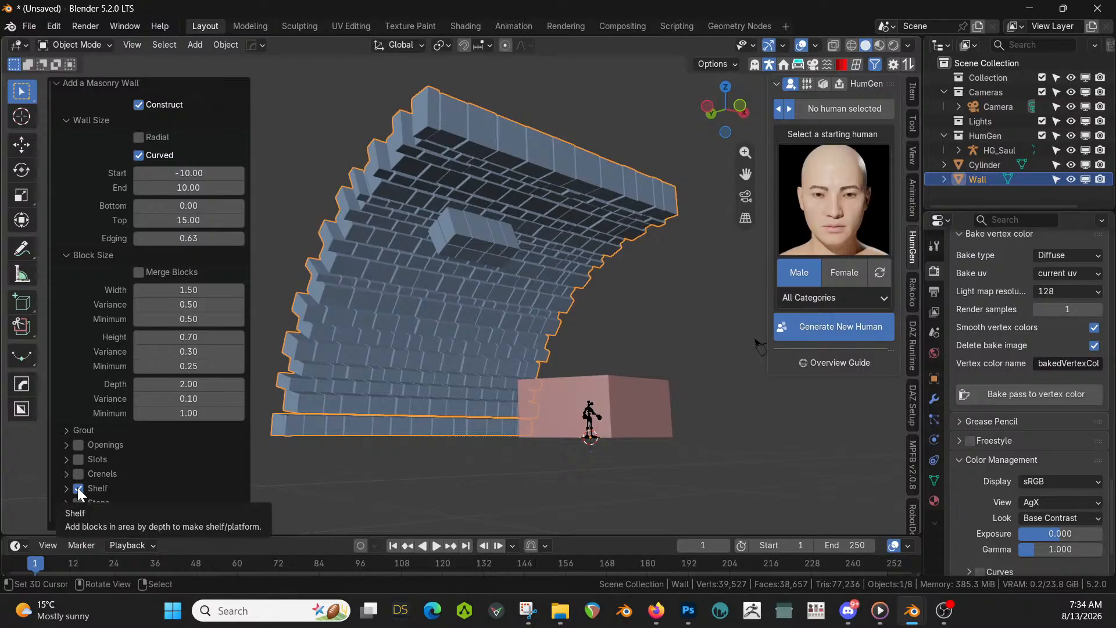
click(78, 488)
click(78, 502)
click(78, 502)
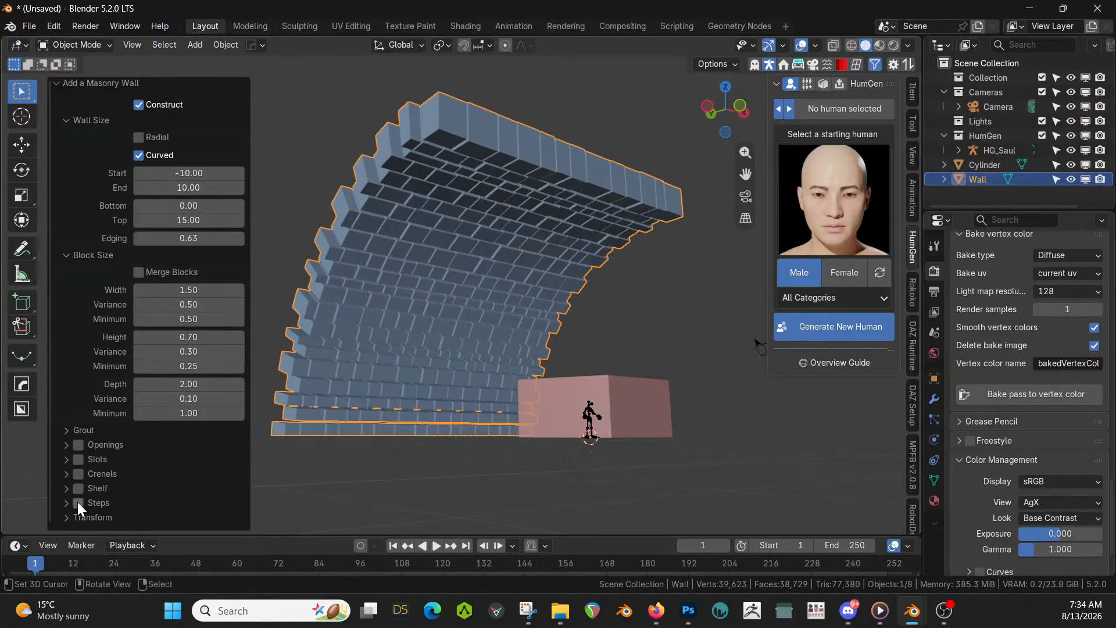
Scale the curved wall uniformly to about 0.303 in top view so its width roughly matches the five-sided block
middle_drag(257, 437, 403, 454)
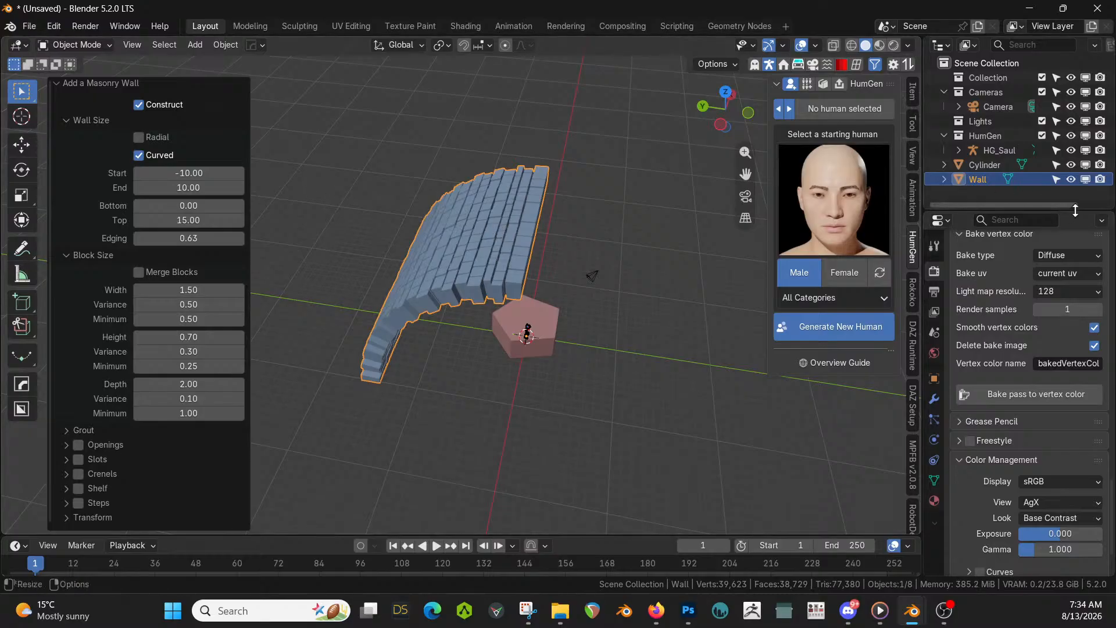
click(456, 264)
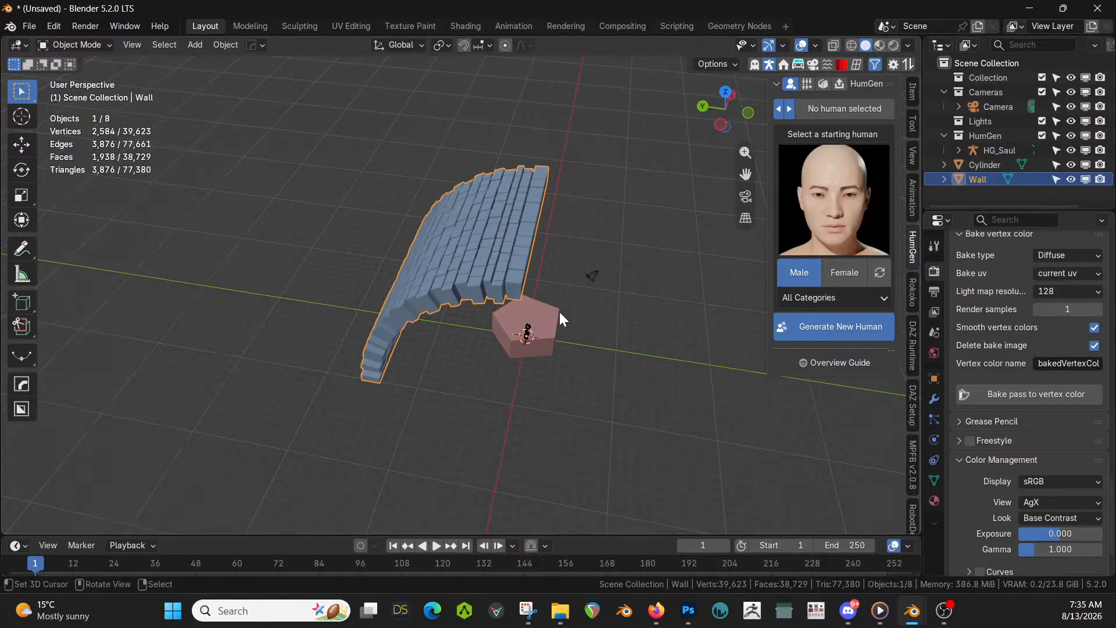
key(KP_7)
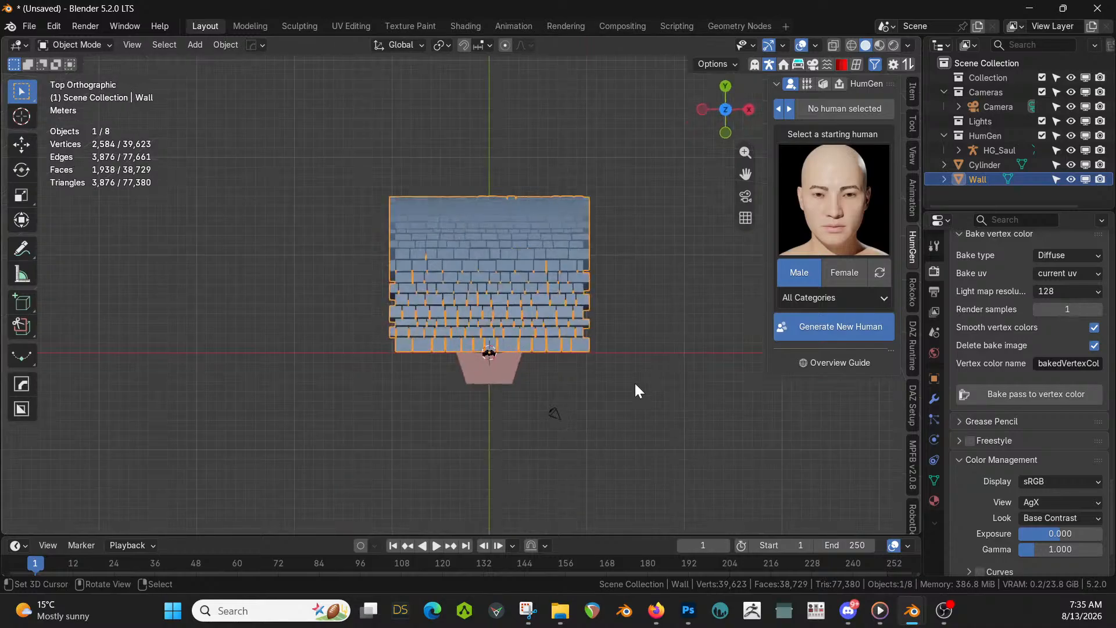
key(s)
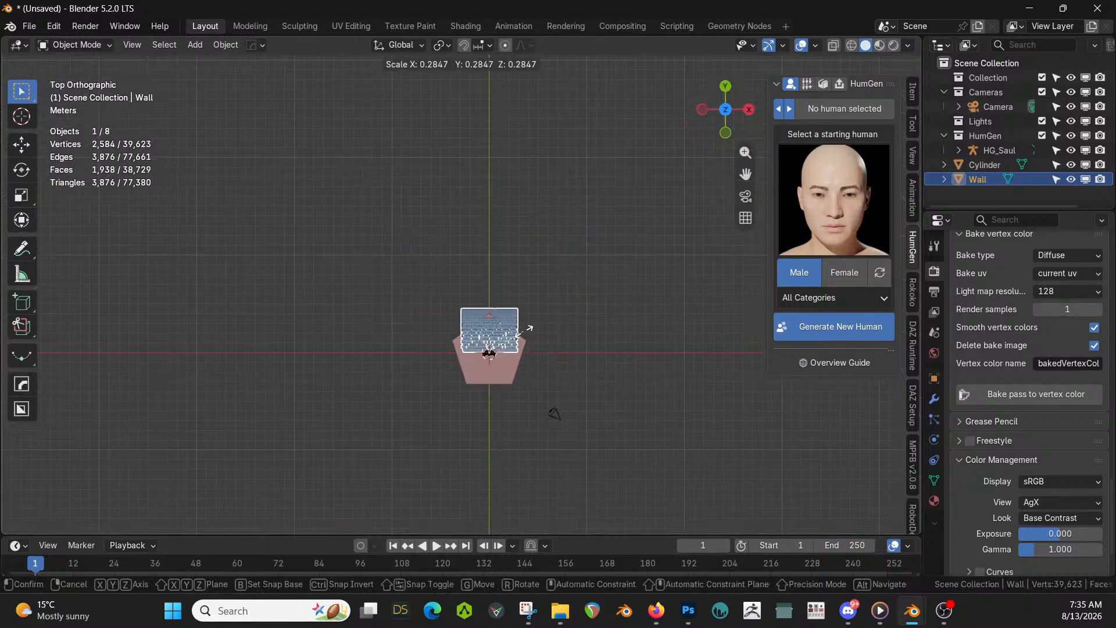
click(526, 332)
middle_drag(525, 333, 498, 348)
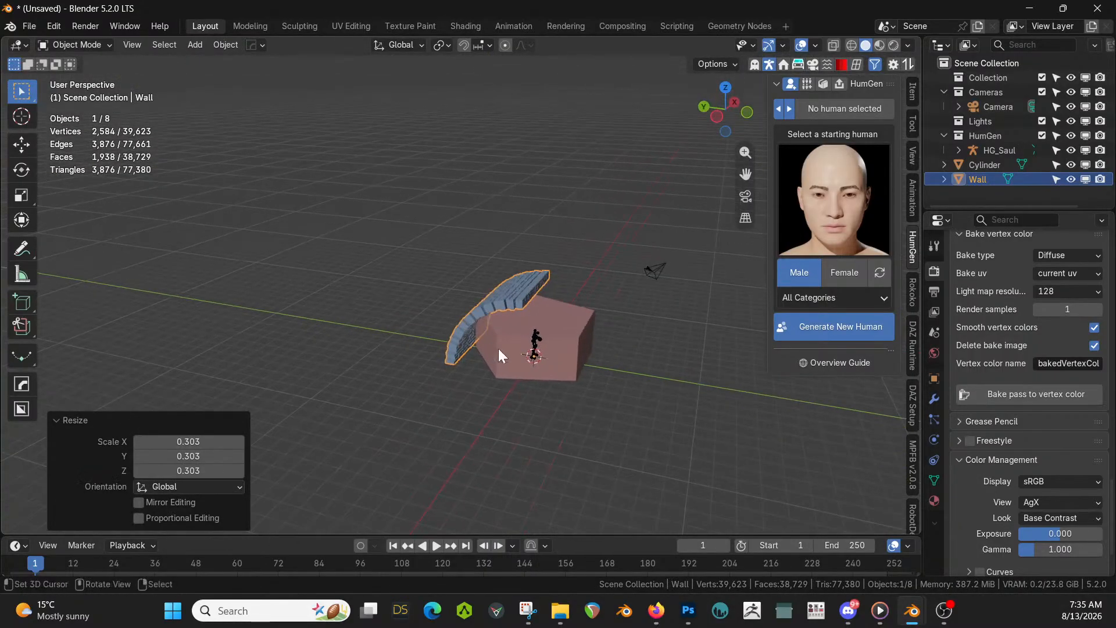
key(q)
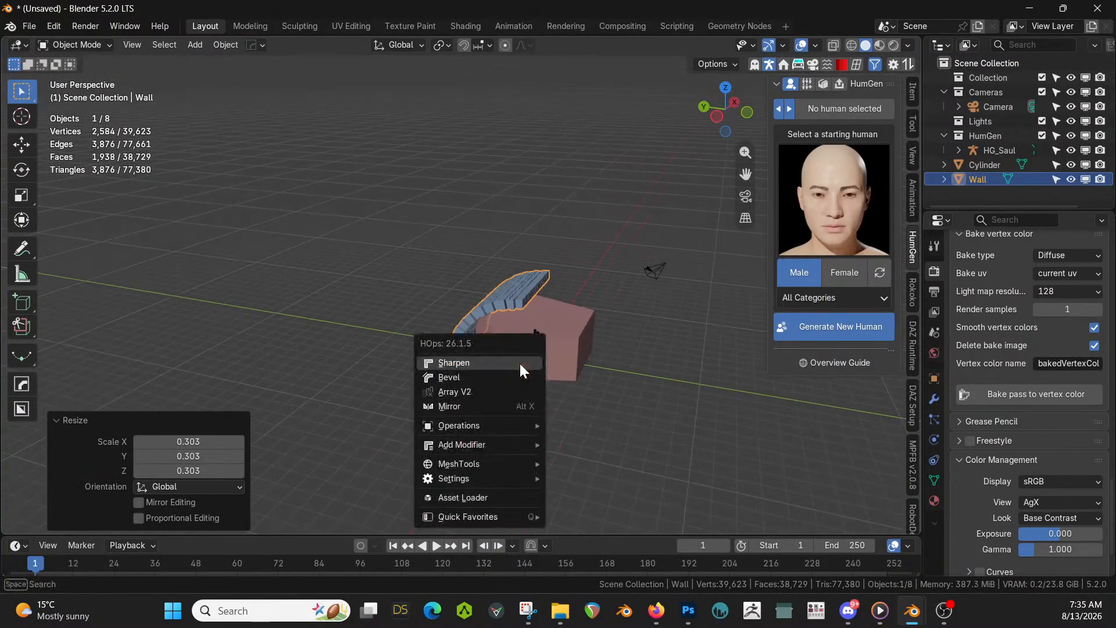
click(477, 392)
key(Escape)
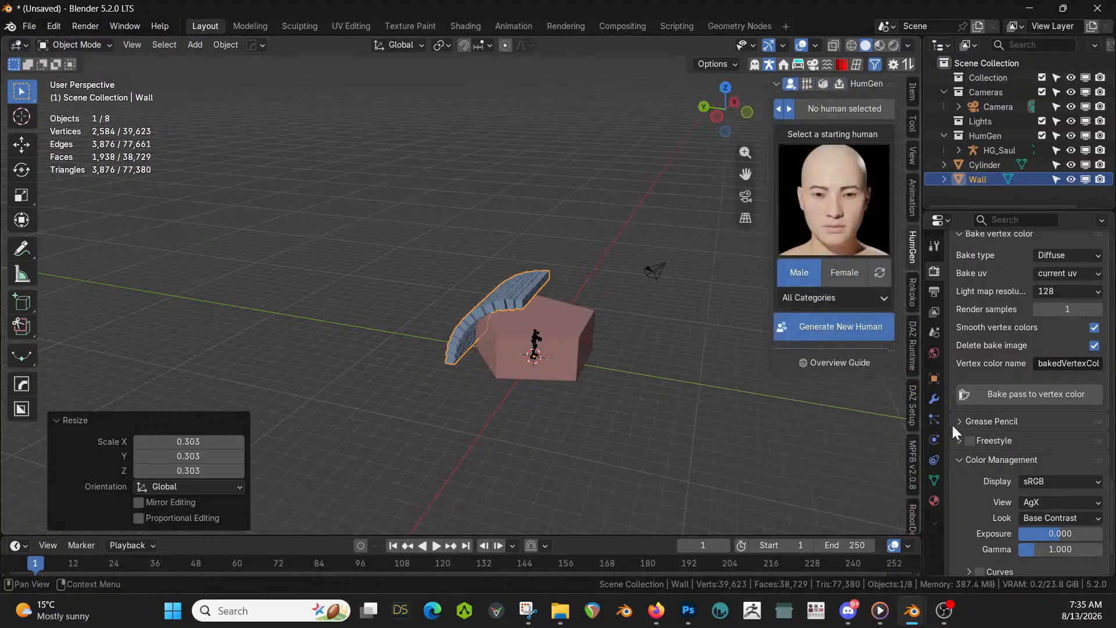
Add an Array modifier to the curved wall with the Circle shape and a count of 5
click(934, 399)
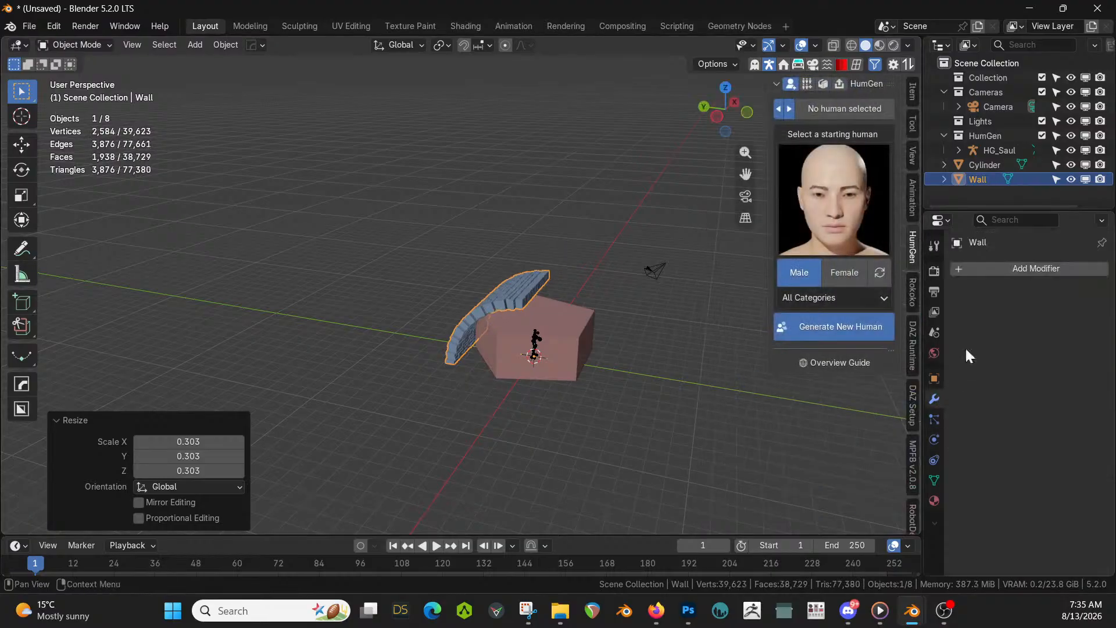
click(997, 271)
mouse_move(929, 298)
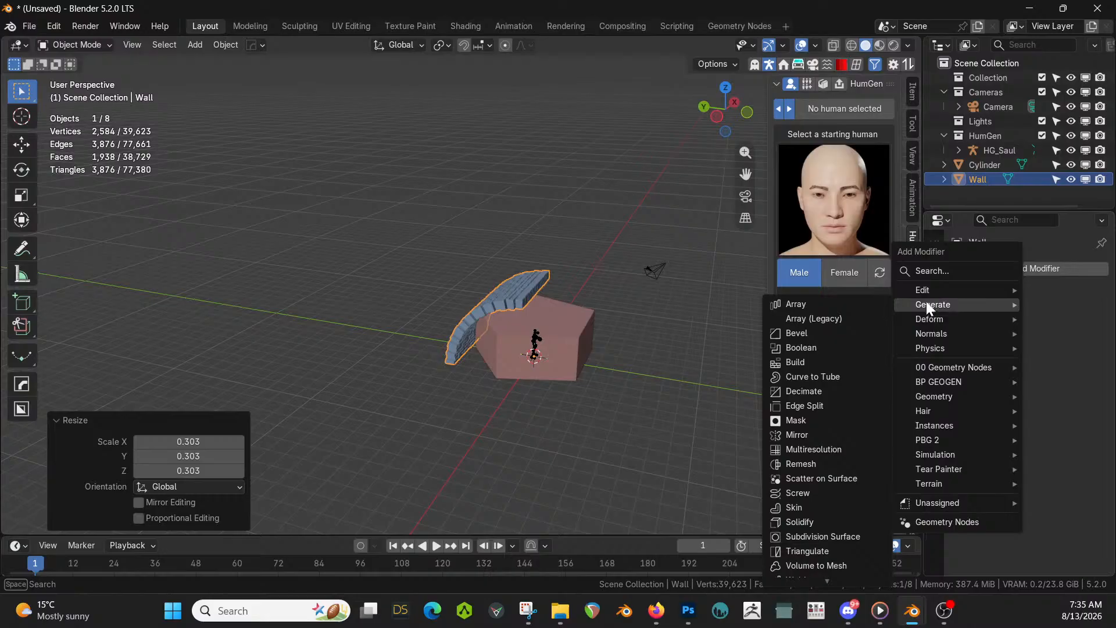
click(827, 306)
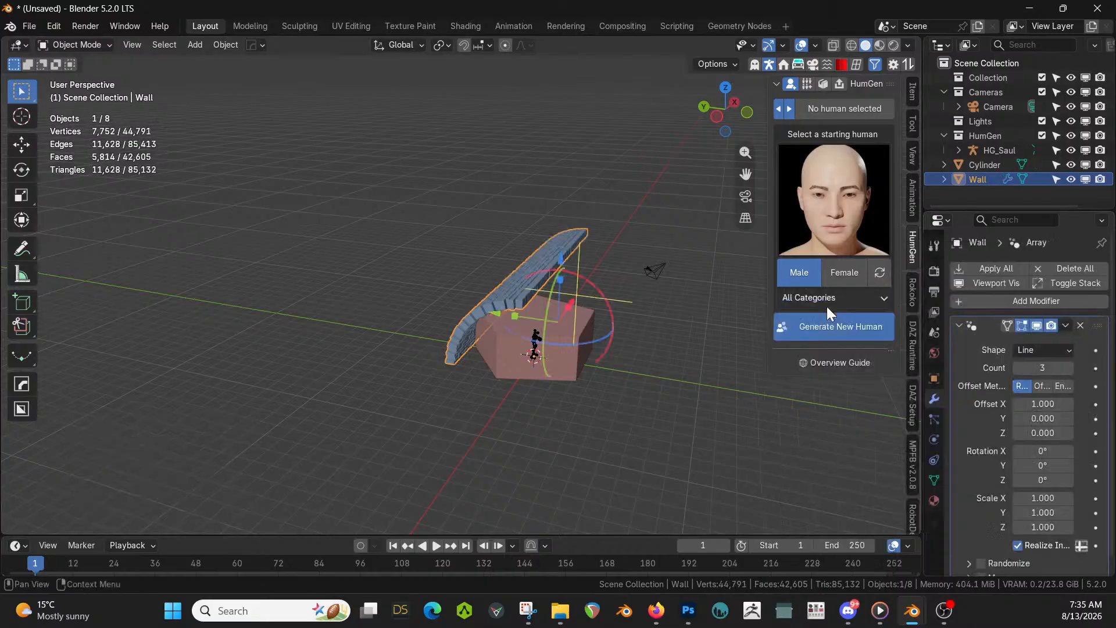
click(1045, 351)
click(1017, 385)
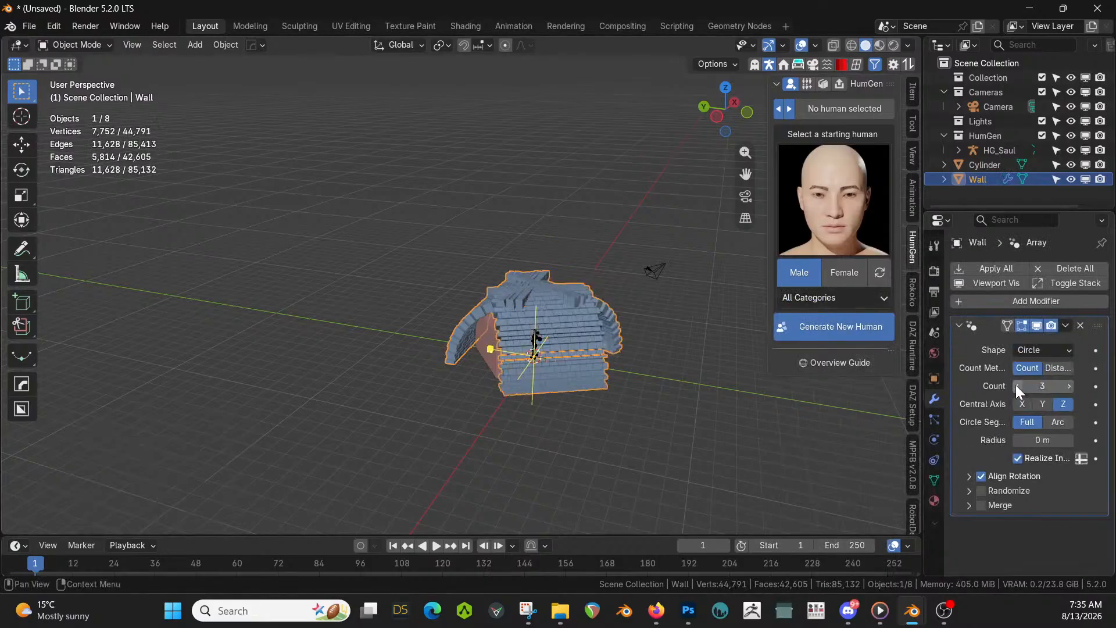
click(1070, 386)
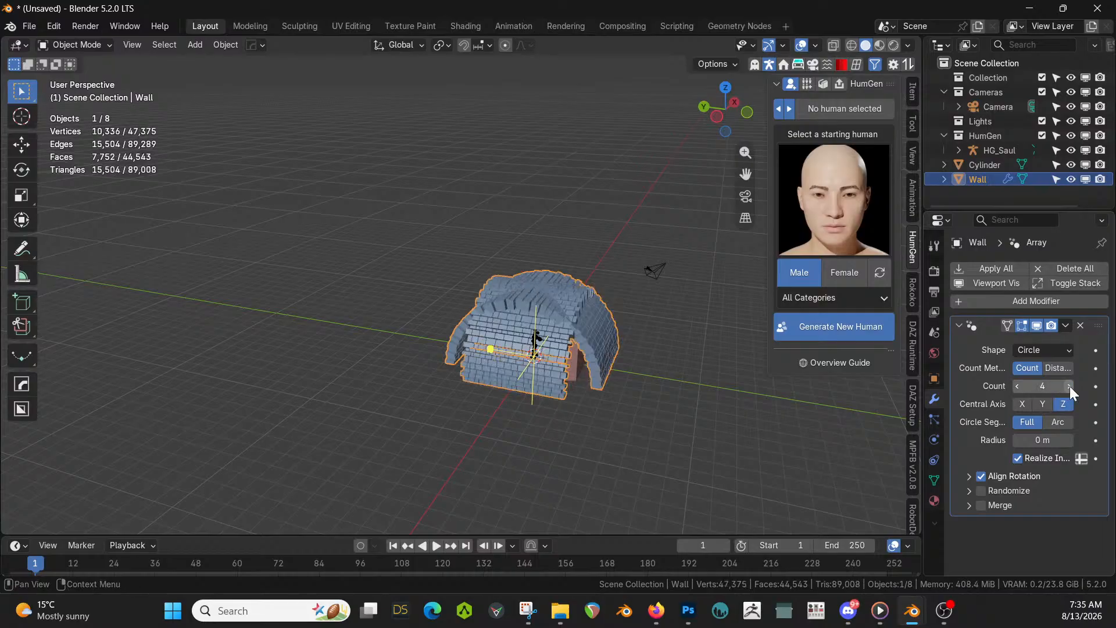
click(1070, 386)
Hide the five-sided cylinder and inspect the inside of the arrayed brick walls around the human
middle_drag(725, 309, 437, 239)
scroll(586, 400, up, 2)
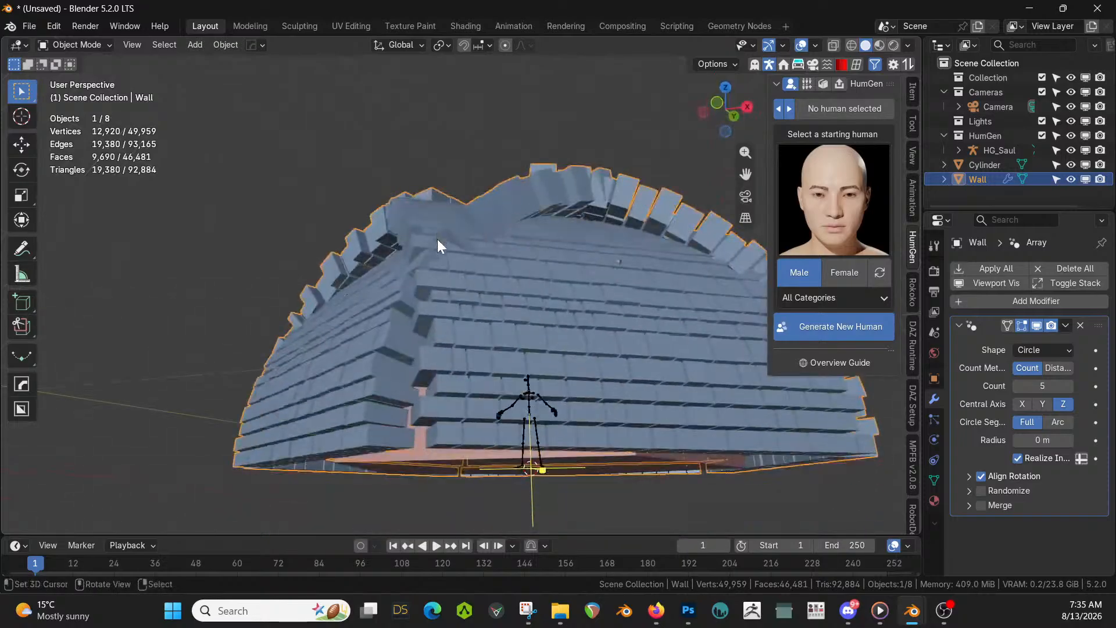
scroll(453, 272, up, 6)
scroll(453, 272, down, 8)
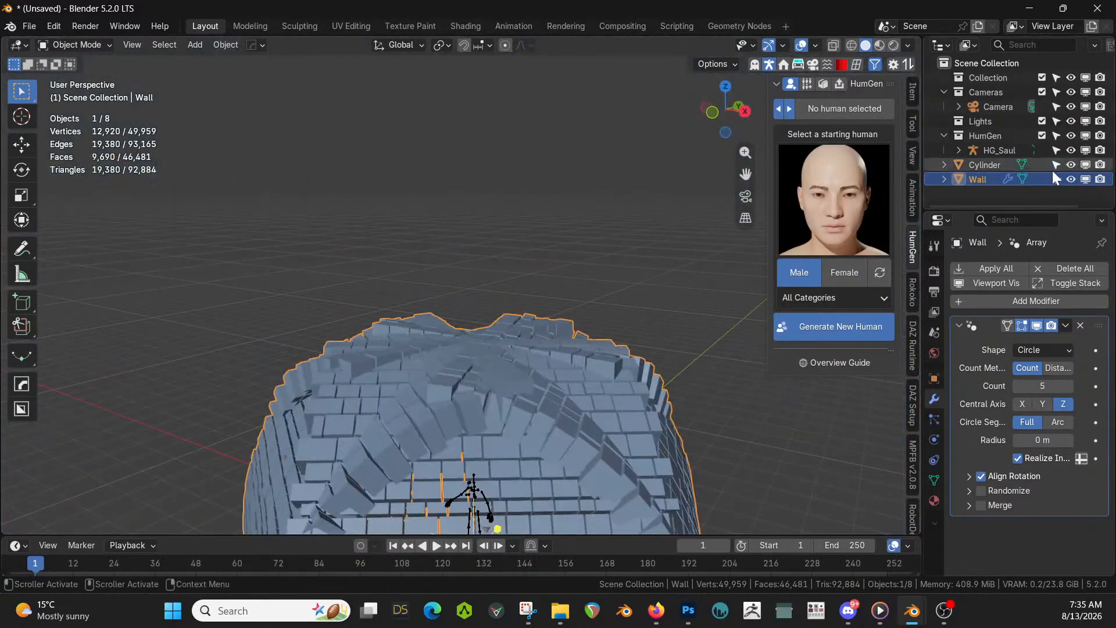
click(1070, 164)
middle_drag(636, 320, 522, 366)
scroll(522, 365, up, 10)
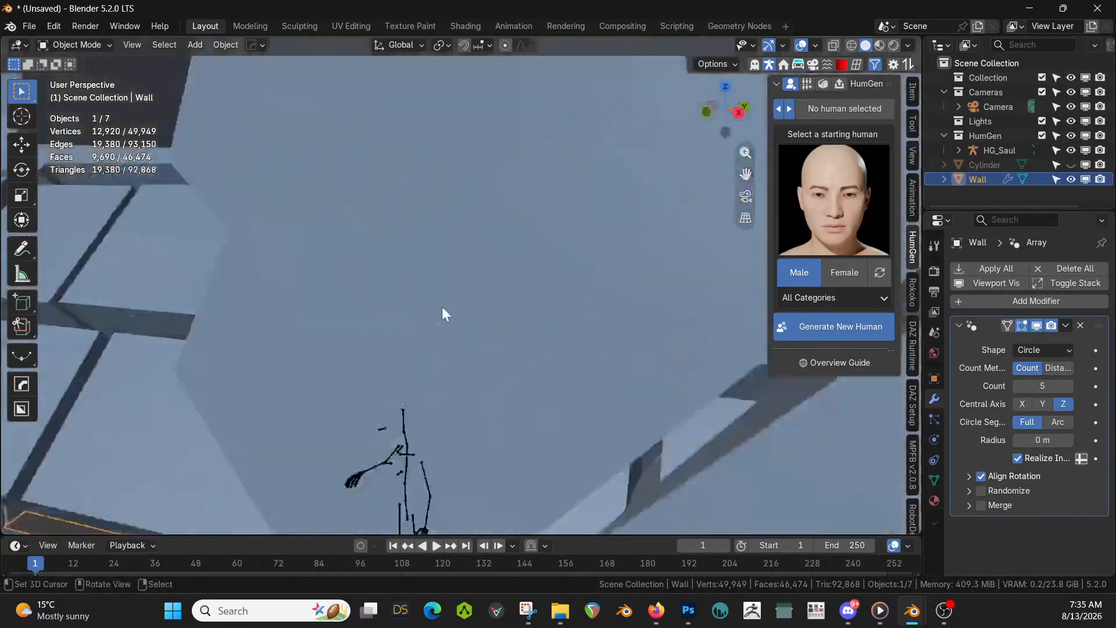
Undo the cylinder hiding, the circular array and the scaling of the curved wall
middle_drag(442, 305, 490, 315)
scroll(518, 316, down, 4)
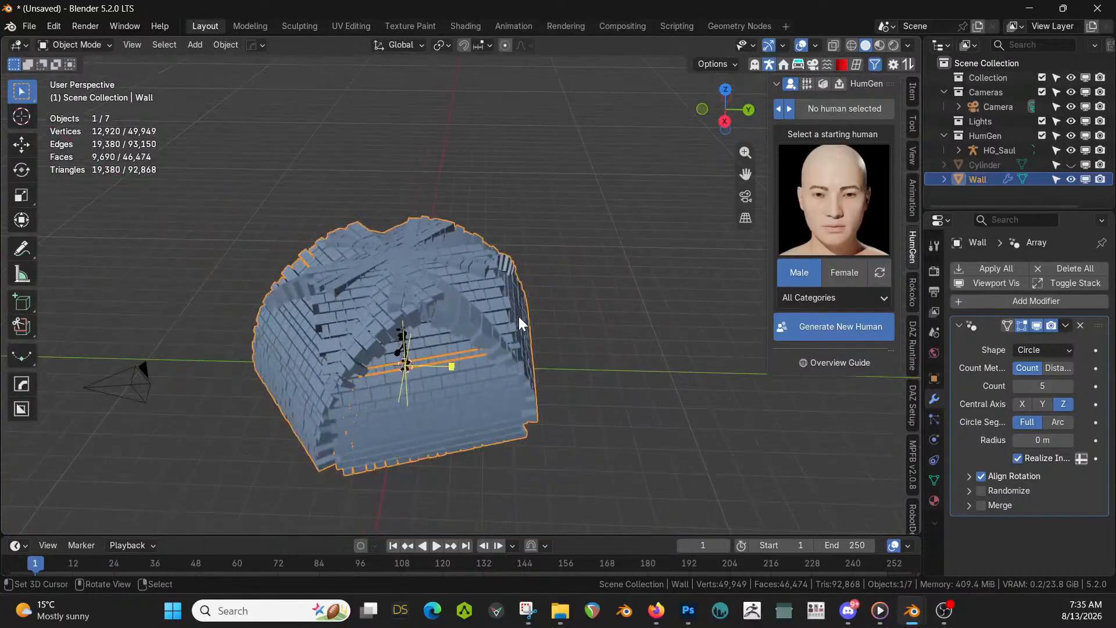
key(ctrl+z)
key(ctrl+z)
key(ctrl+z)
key(ctrl+z)
key(ctrl+z)
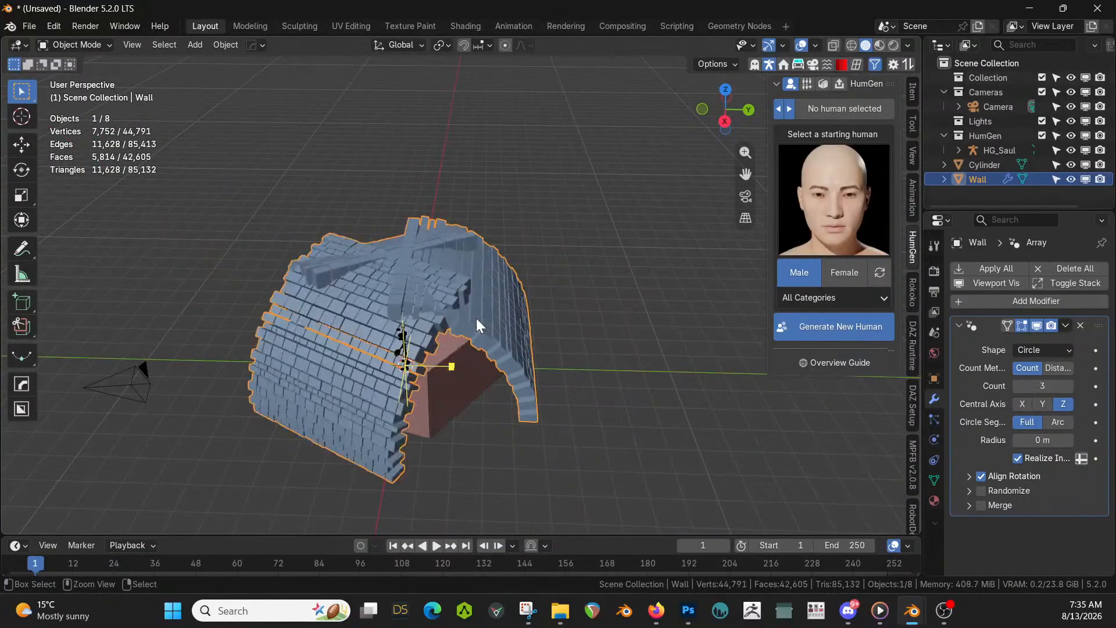
key(ctrl+z)
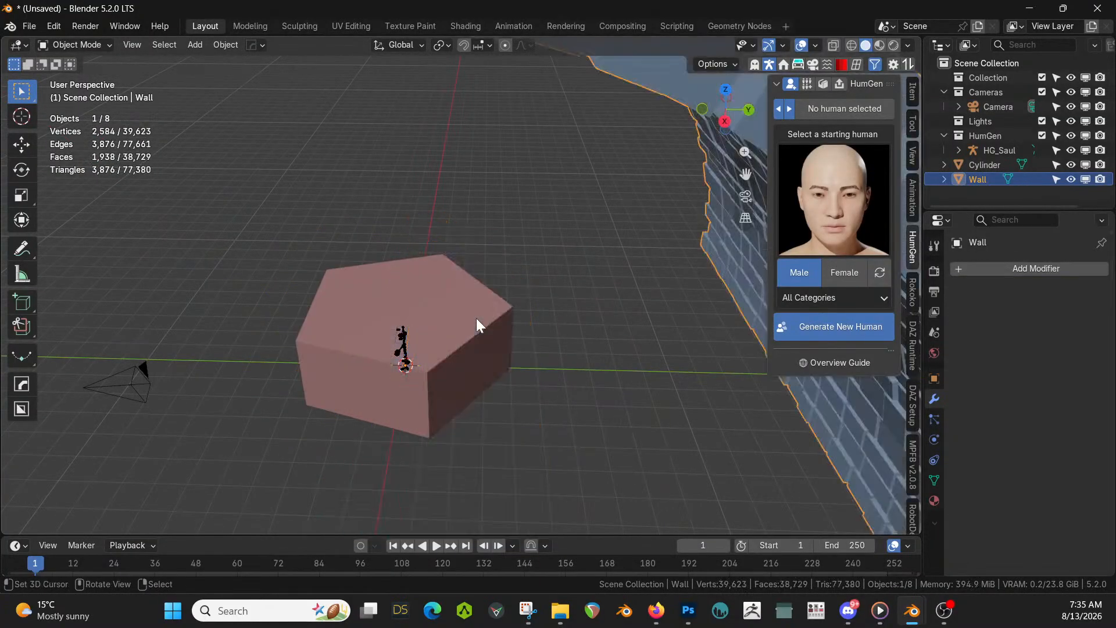
Delete the full-size curved wall, keeping the five-sided cylinder and the human reference
scroll(521, 300, down, 2)
key(x)
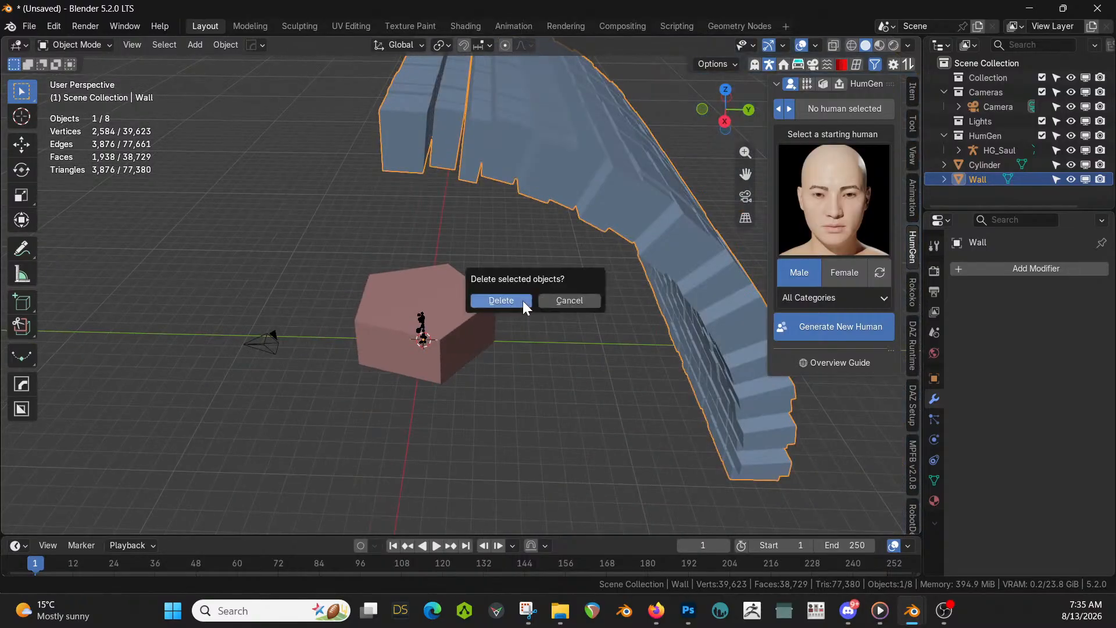
click(523, 301)
Add a new curved masonry wall with Wall Factory and enable Merge Blocks
key(shift+a)
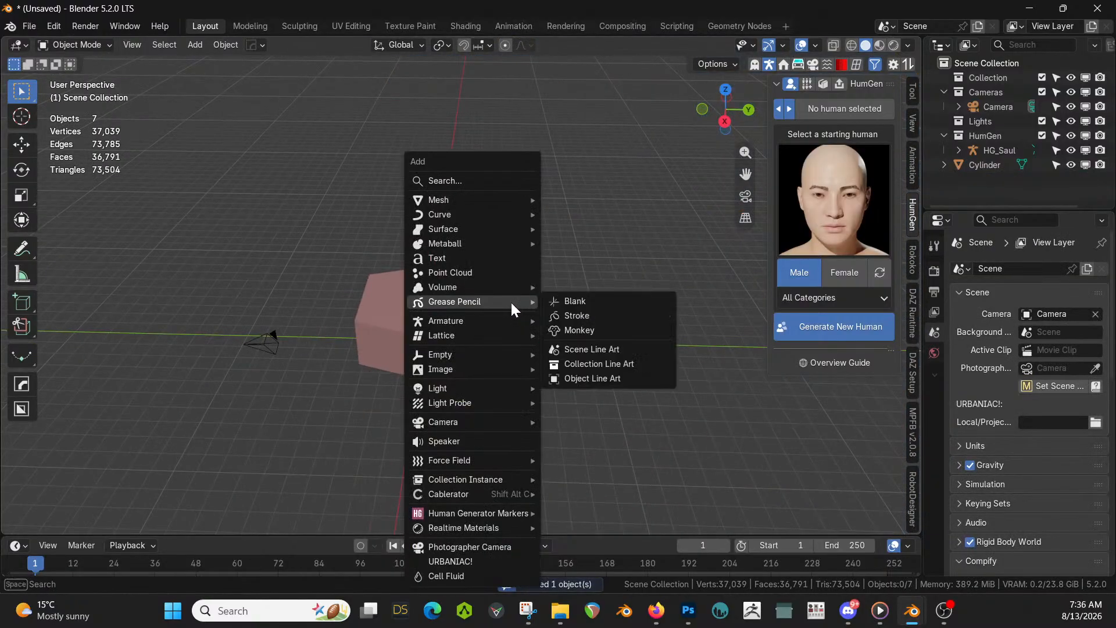
mouse_move(468, 201)
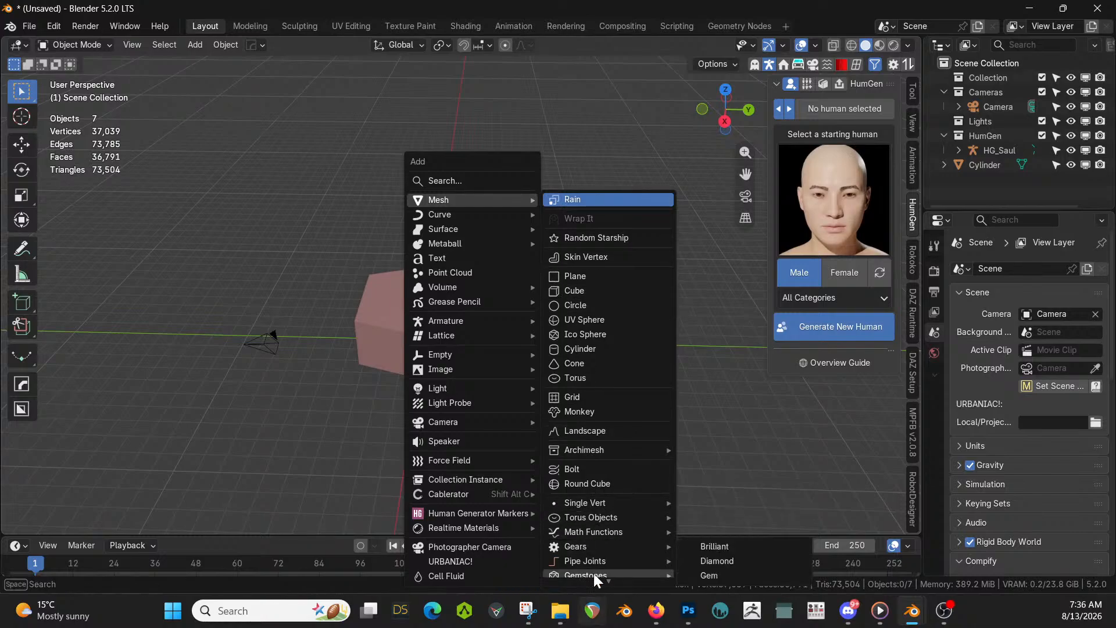
scroll(594, 573, down, 4)
scroll(594, 552, down, 3)
mouse_move(614, 485)
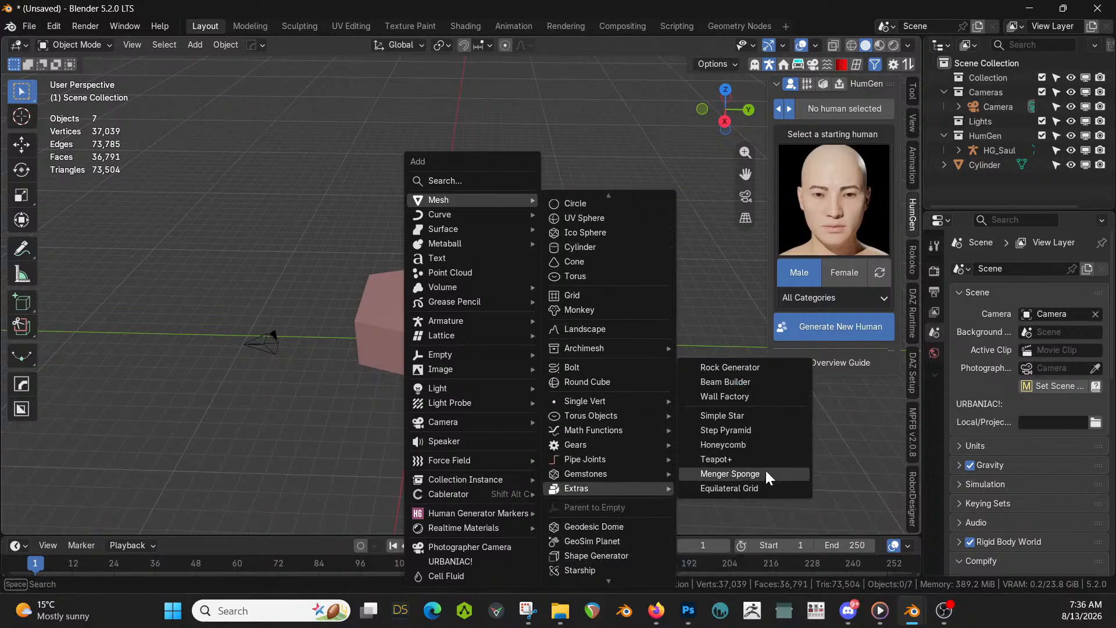
click(744, 389)
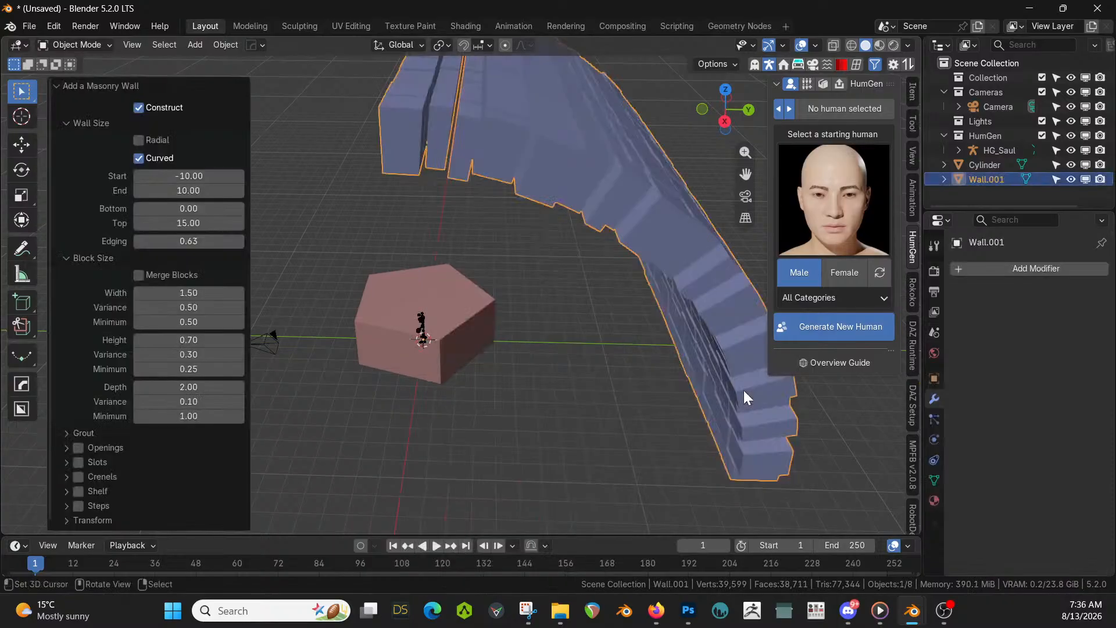
click(139, 275)
middle_drag(407, 256, 521, 263)
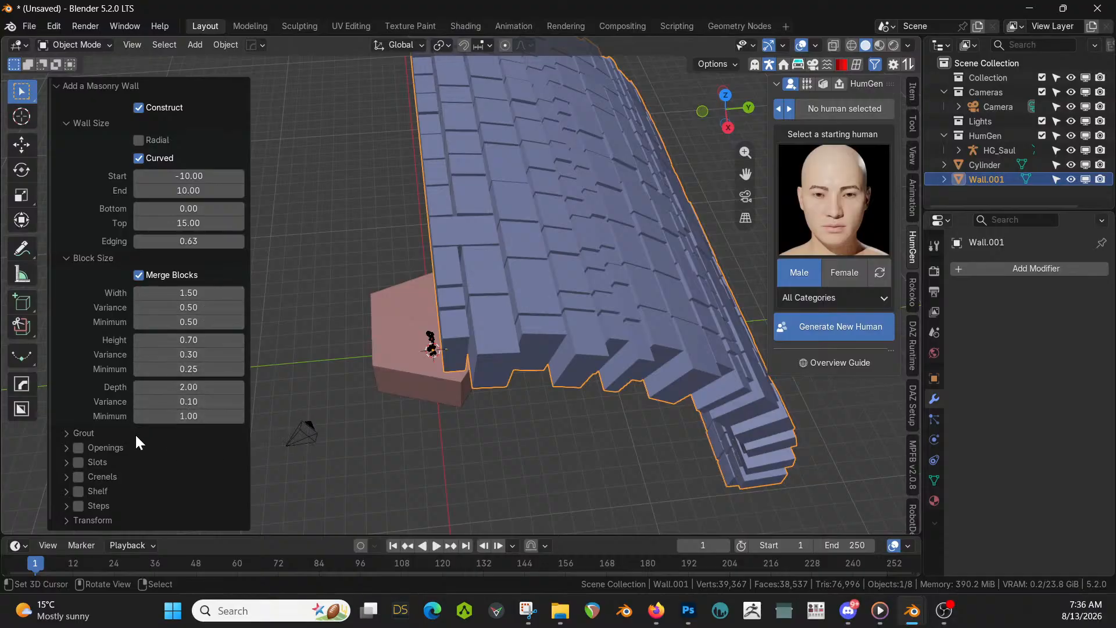
Set the wall's grout thickness to 0.04 and inspect the joints on the inner face
click(66, 433)
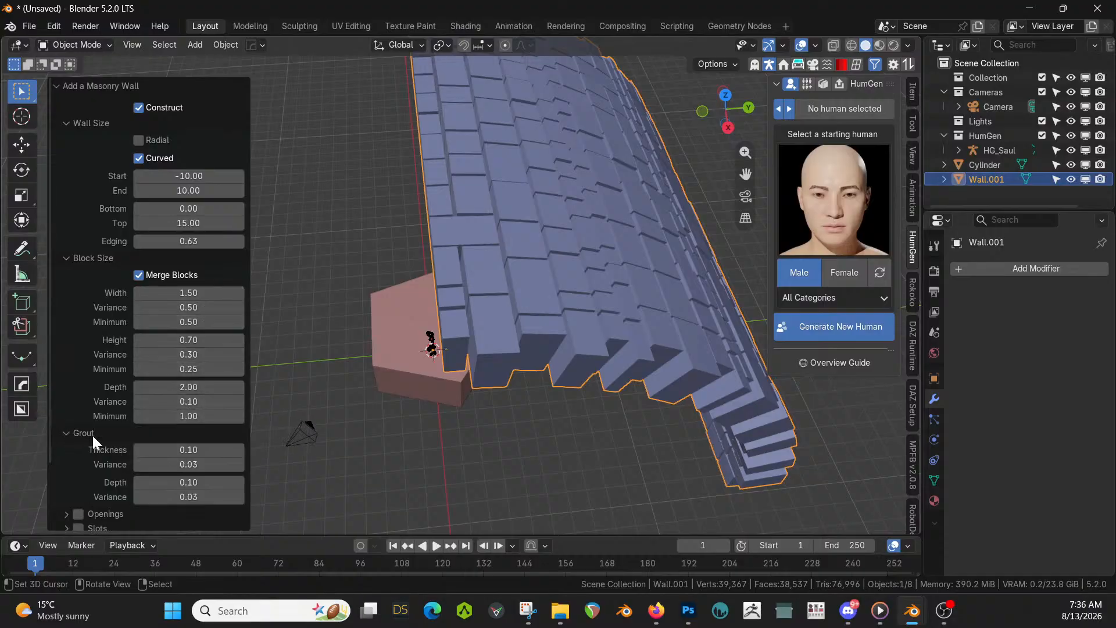
drag(175, 450, 222, 450)
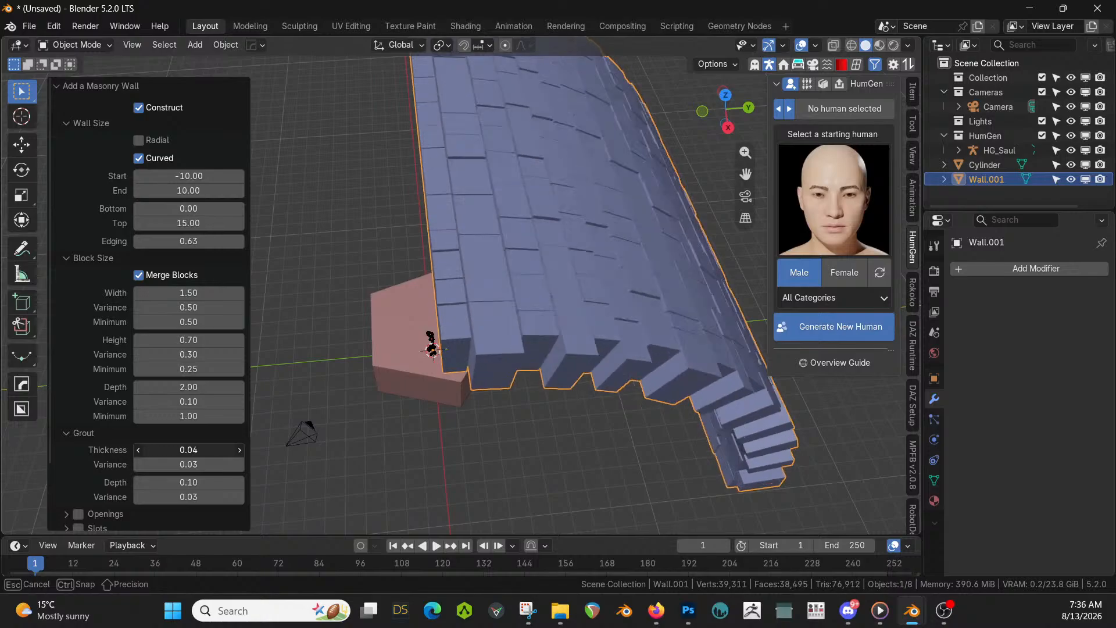
middle_drag(327, 387, 473, 306)
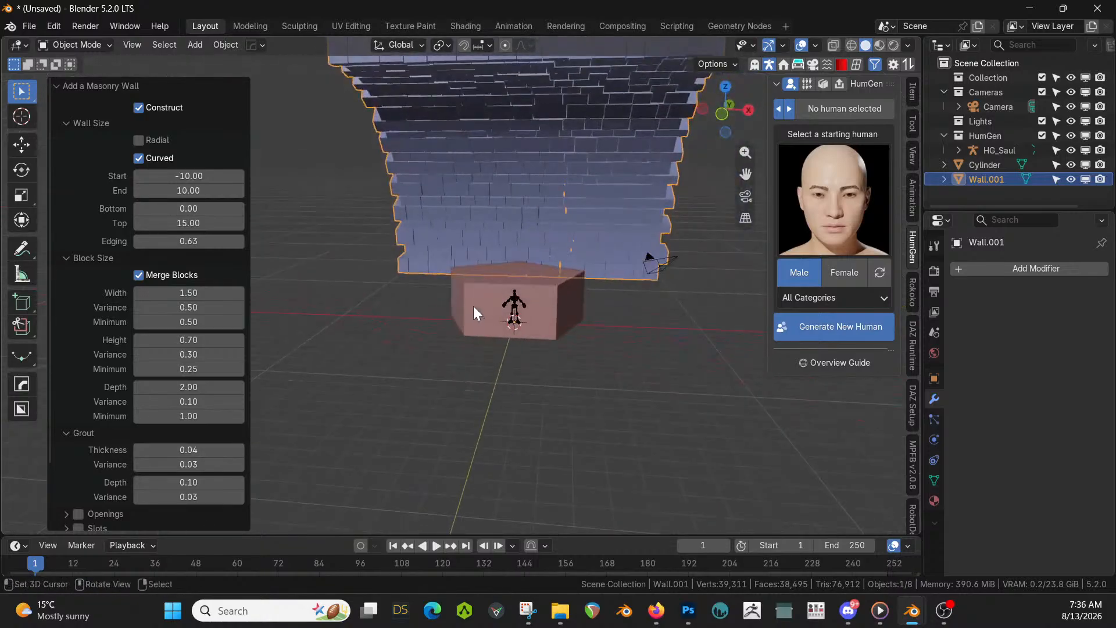
scroll(466, 290, up, 3)
shift+middle_drag(413, 193, 385, 91)
middle_drag(468, 173, 481, 578)
scroll(481, 570, up, 1)
scroll(447, 406, up, 3)
middle_drag(447, 406, 504, 513)
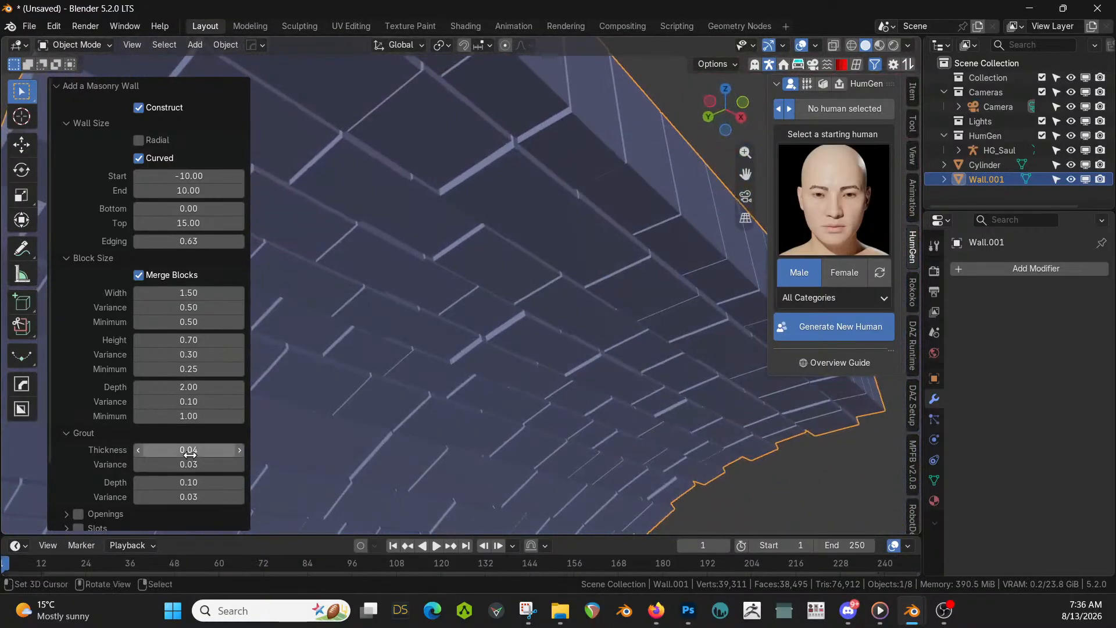
Set the wall's grout depth and its depth variance to 0
mouse_move(175, 482)
mouse_down()
mouse_move(268, 482)
mouse_move(166, 483)
mouse_move(187, 497)
mouse_move(162, 496)
mouse_up()
middle_drag(253, 473, 475, 64)
scroll(359, 276, down, 2)
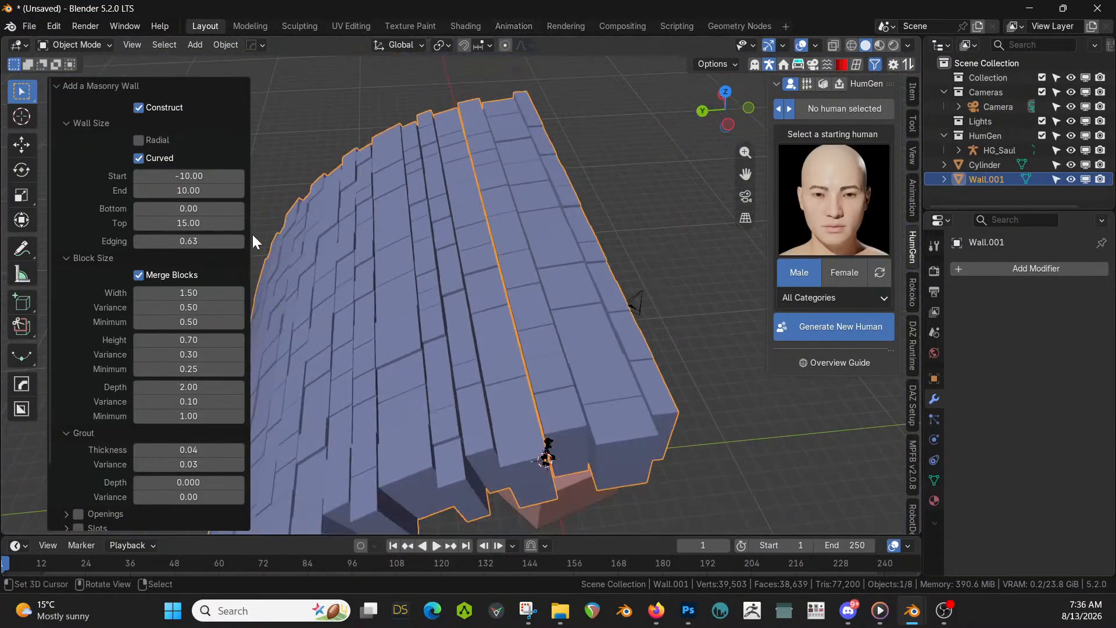
Set the block width variance to 0.65 and check the brick pattern on both sides of the wall
drag(221, 307, 238, 307)
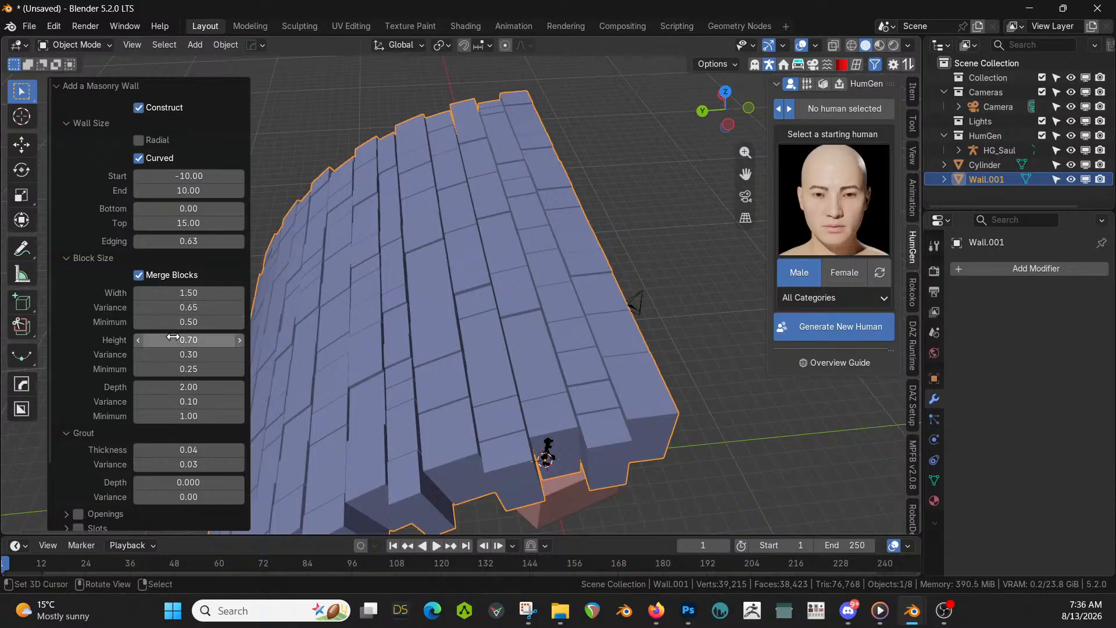
middle_drag(239, 296, 91, 196)
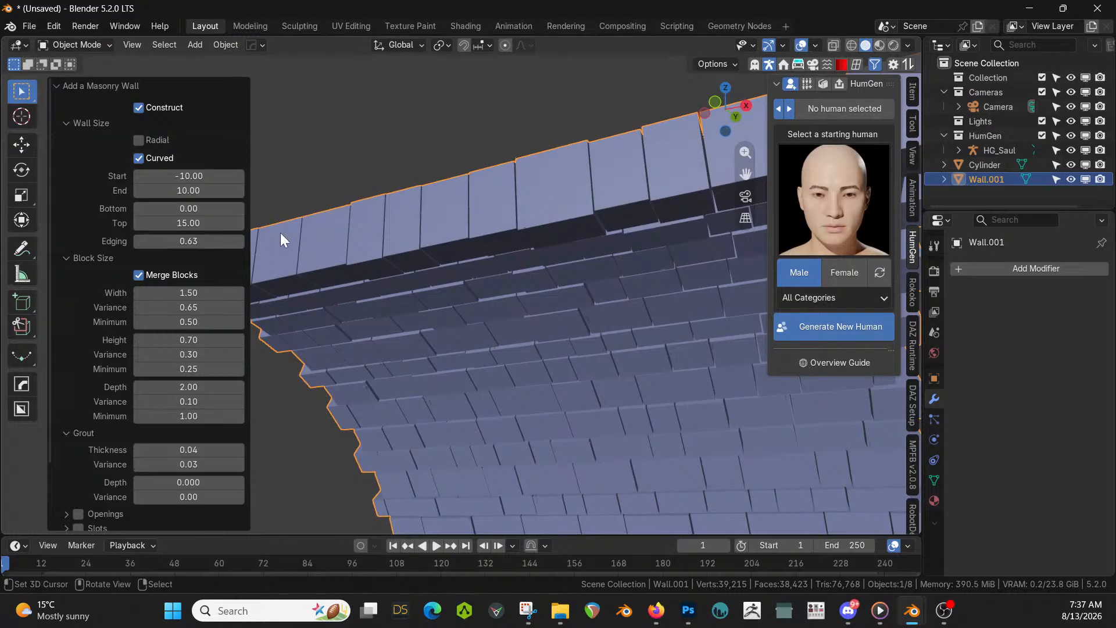
middle_drag(395, 235, 322, 271)
scroll(413, 311, down, 3)
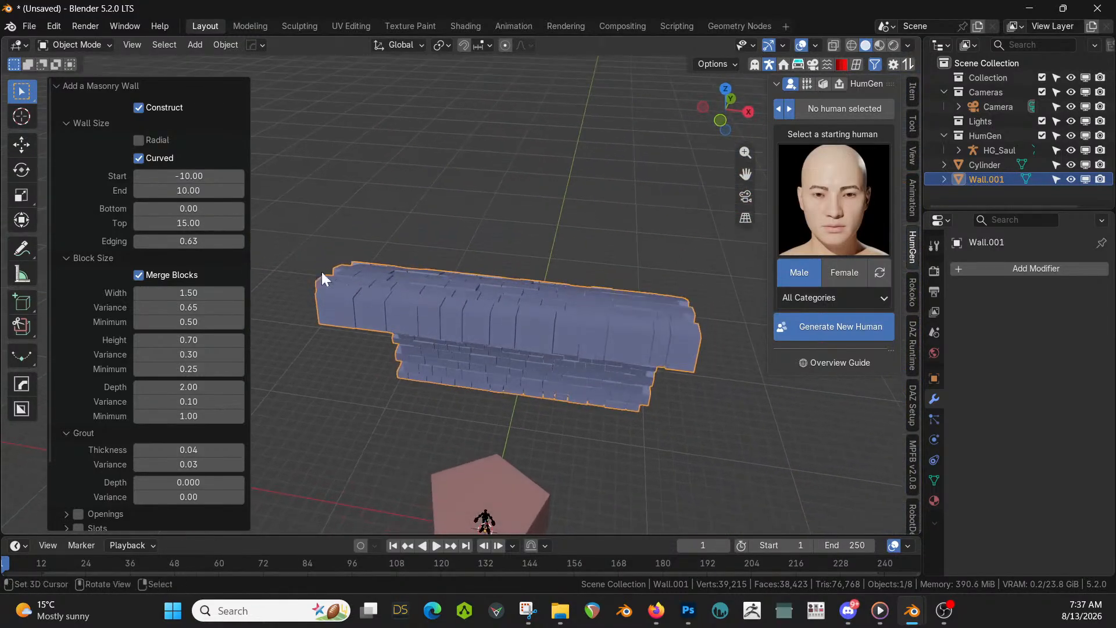
Try the Radial option on the masonry wall, leaving it off
click(142, 144)
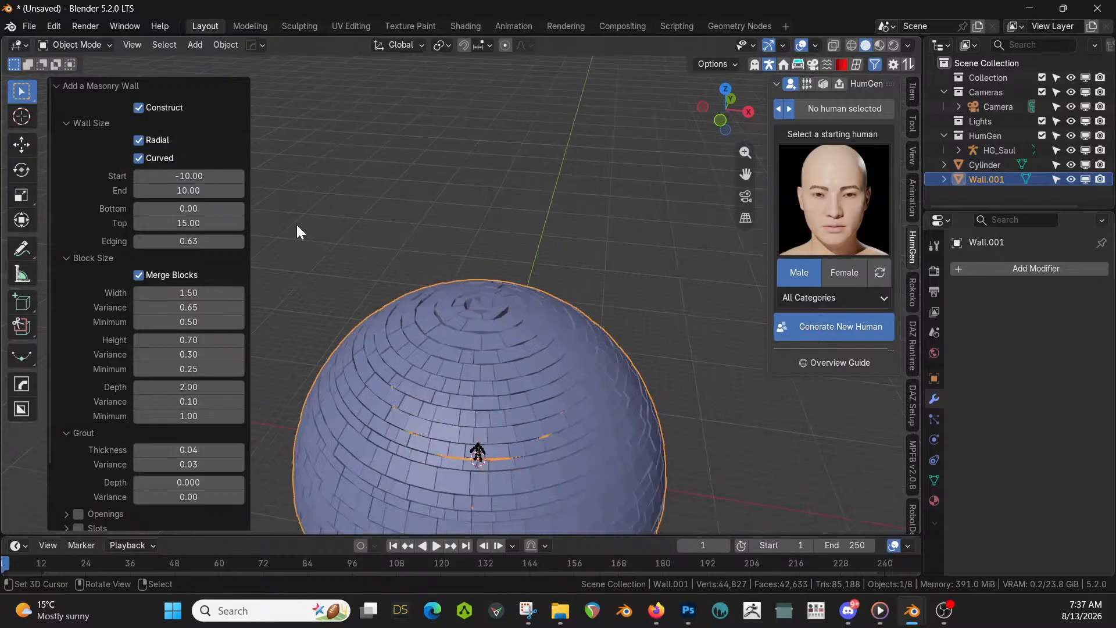
middle_drag(282, 285, 428, 299)
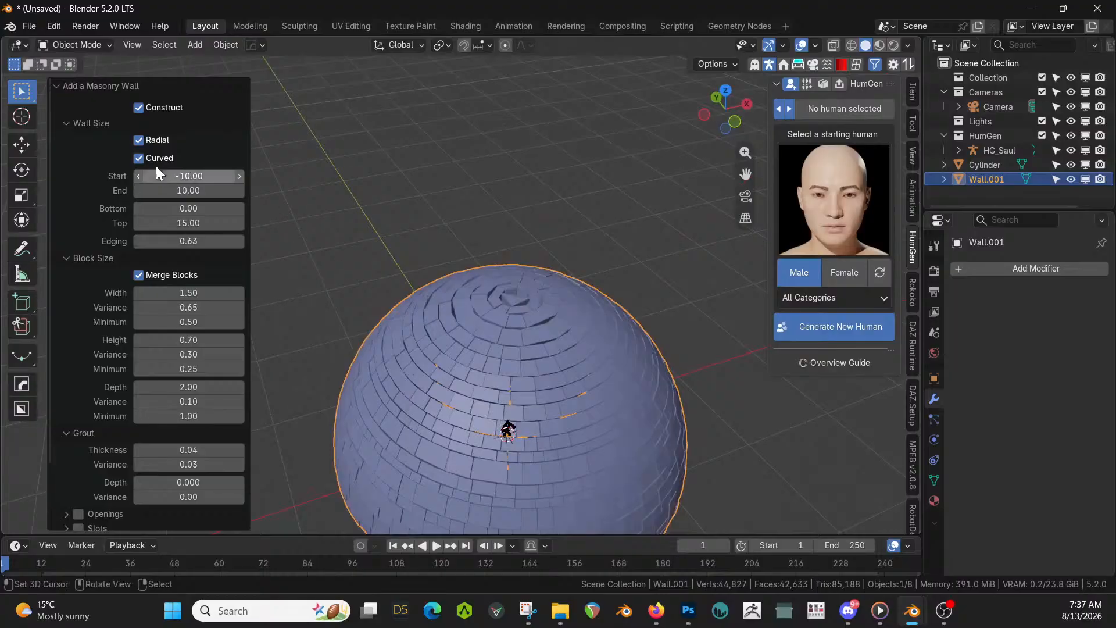
click(142, 142)
middle_drag(353, 215, 551, 313)
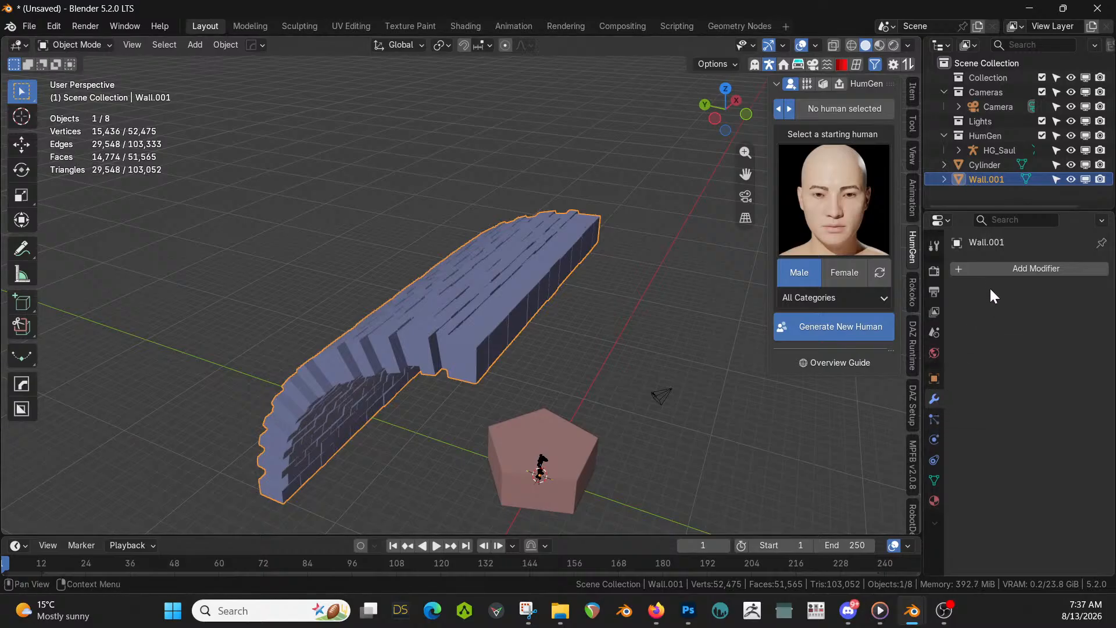
Add a Remesh modifier to the new wall in Voxel mode with a 0.1 m voxel size
click(999, 267)
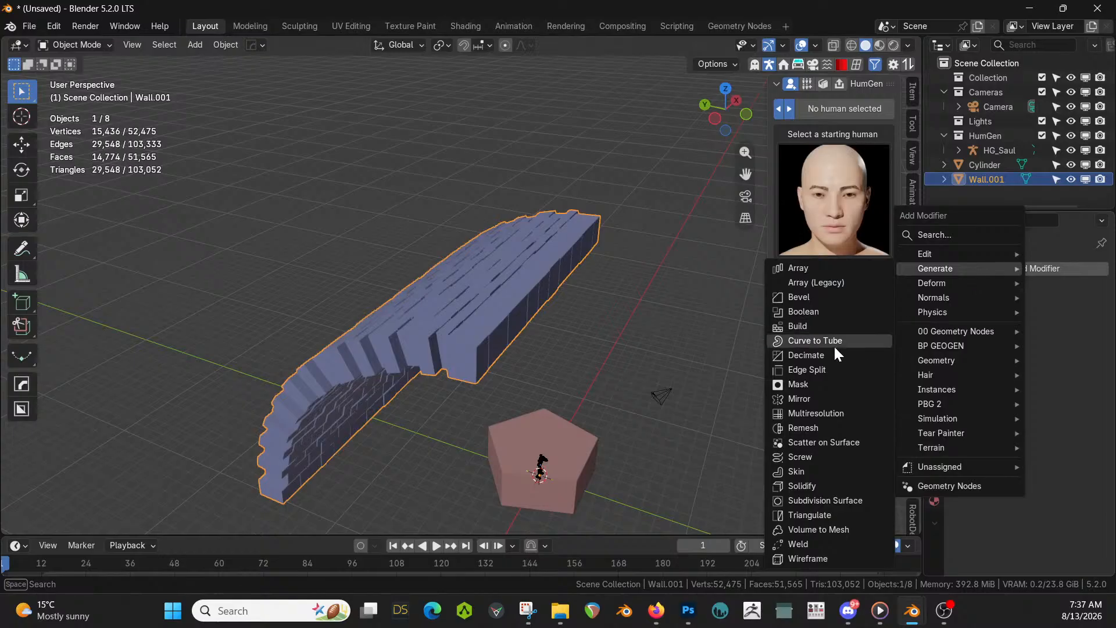
click(821, 425)
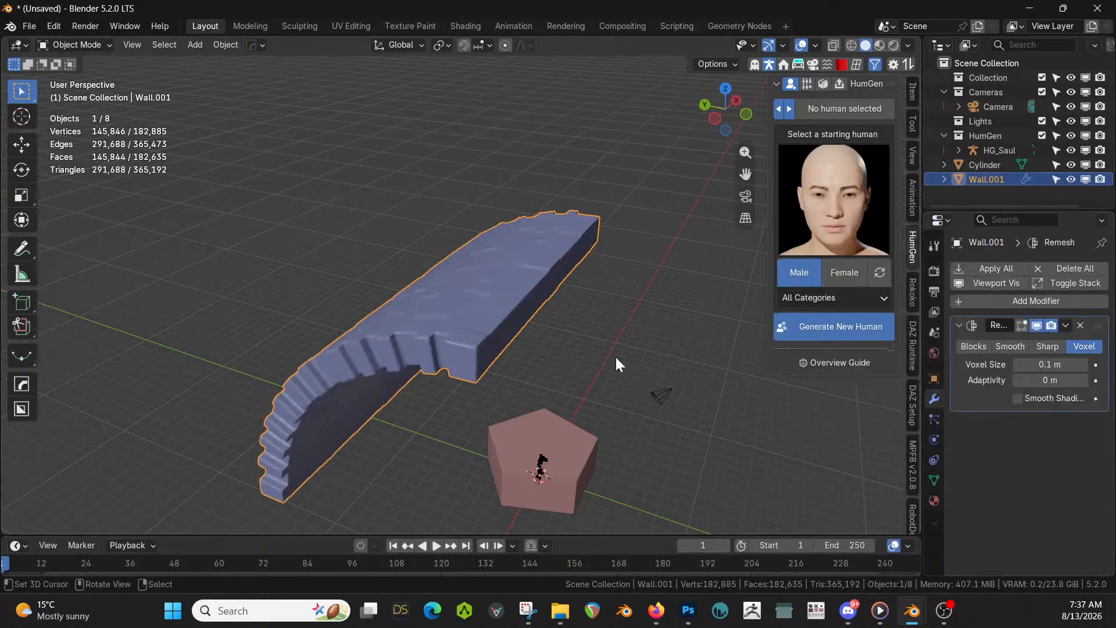
middle_drag(615, 354, 750, 362)
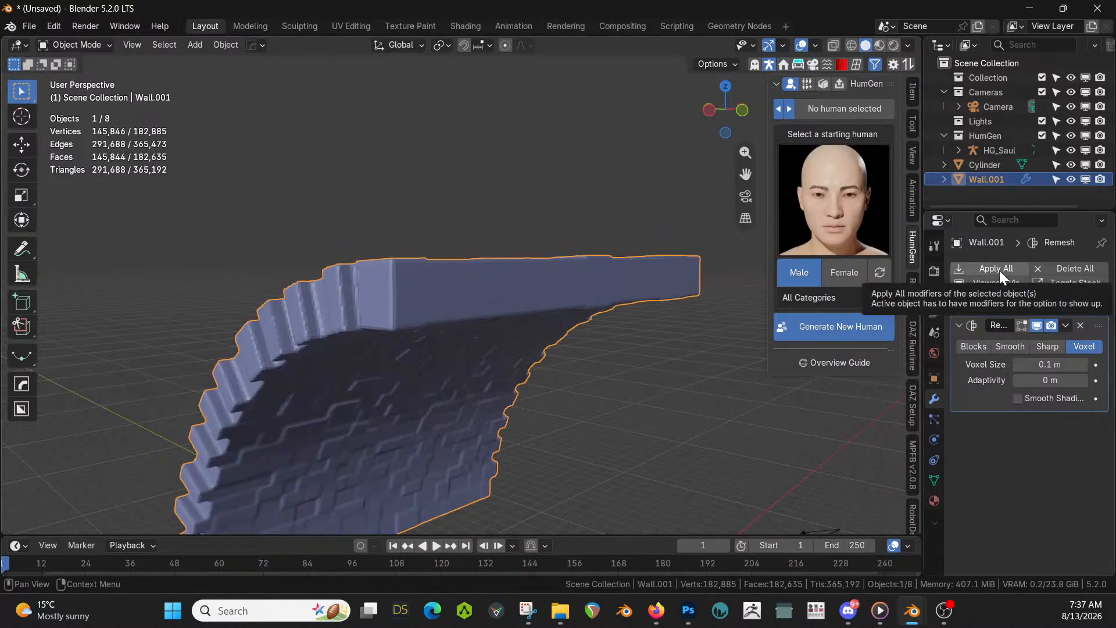
middle_drag(556, 327, 553, 368)
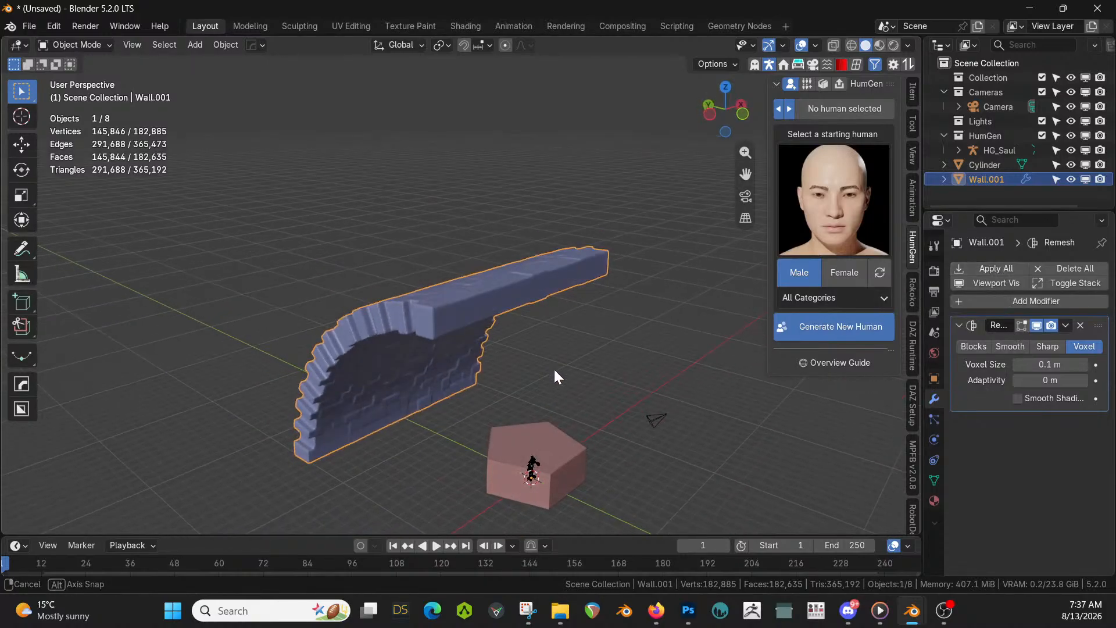
Apply the Remesh modifier to the curved wall
key(q)
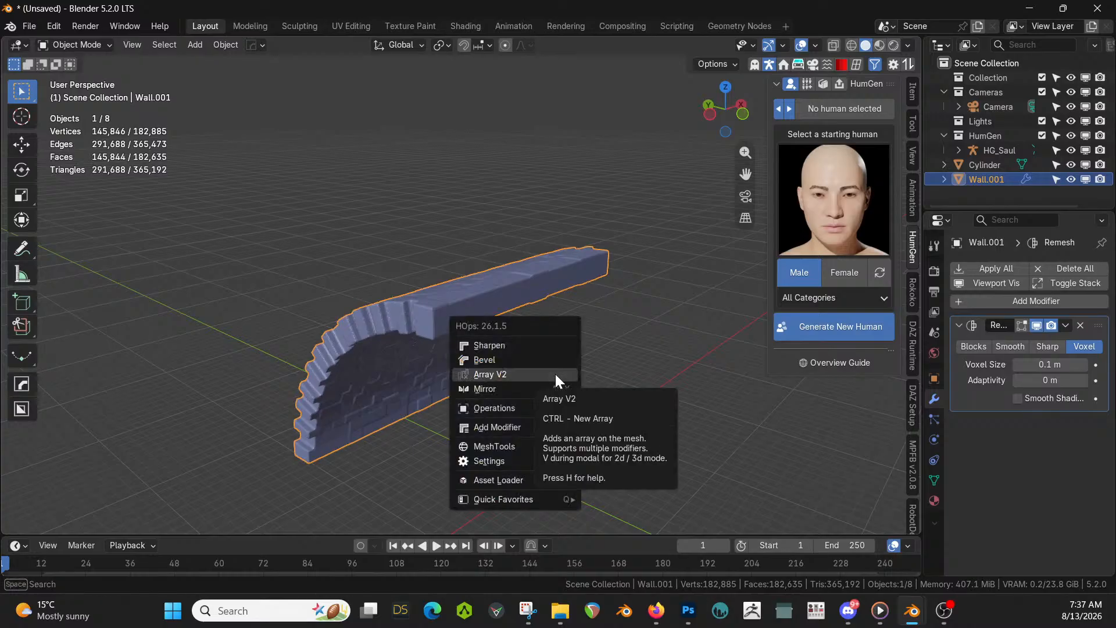
click(1001, 300)
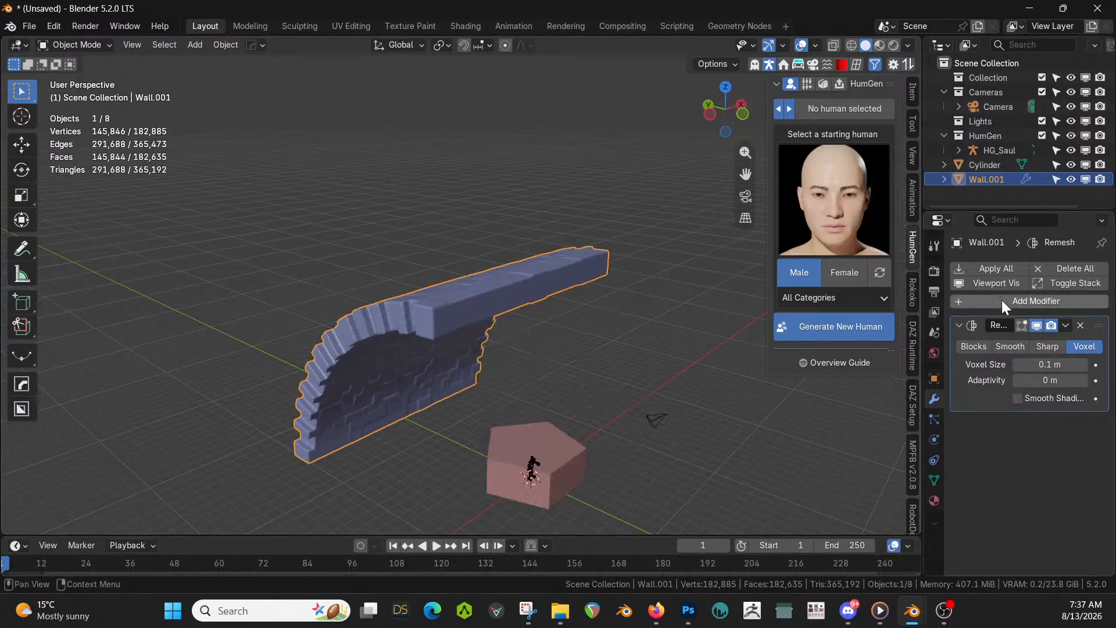
click(1001, 300)
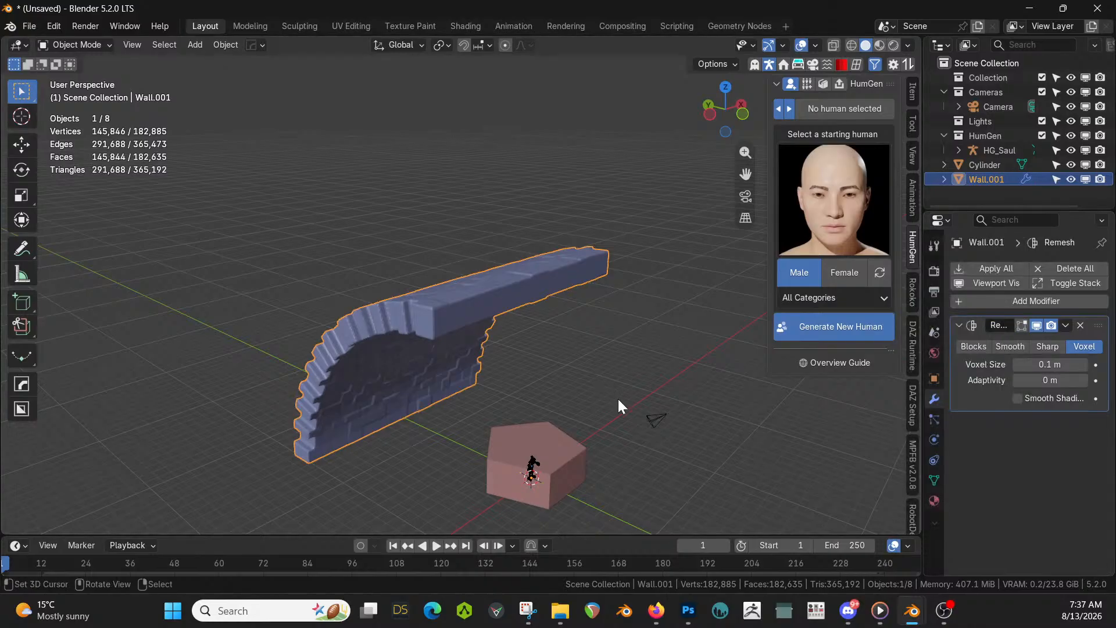
key(KP_7)
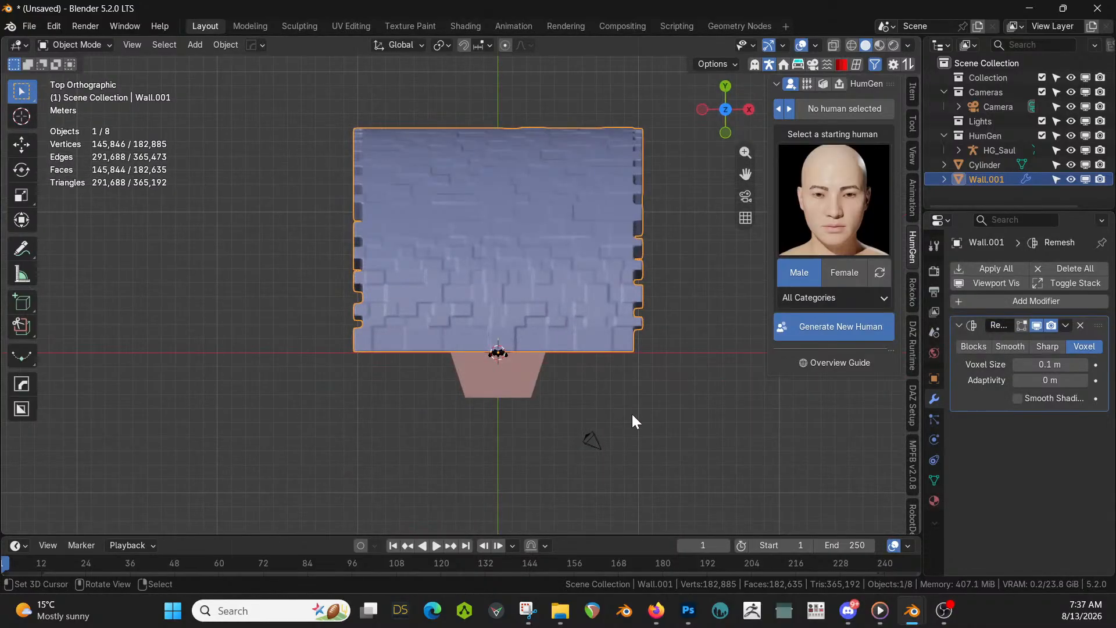
click(1003, 269)
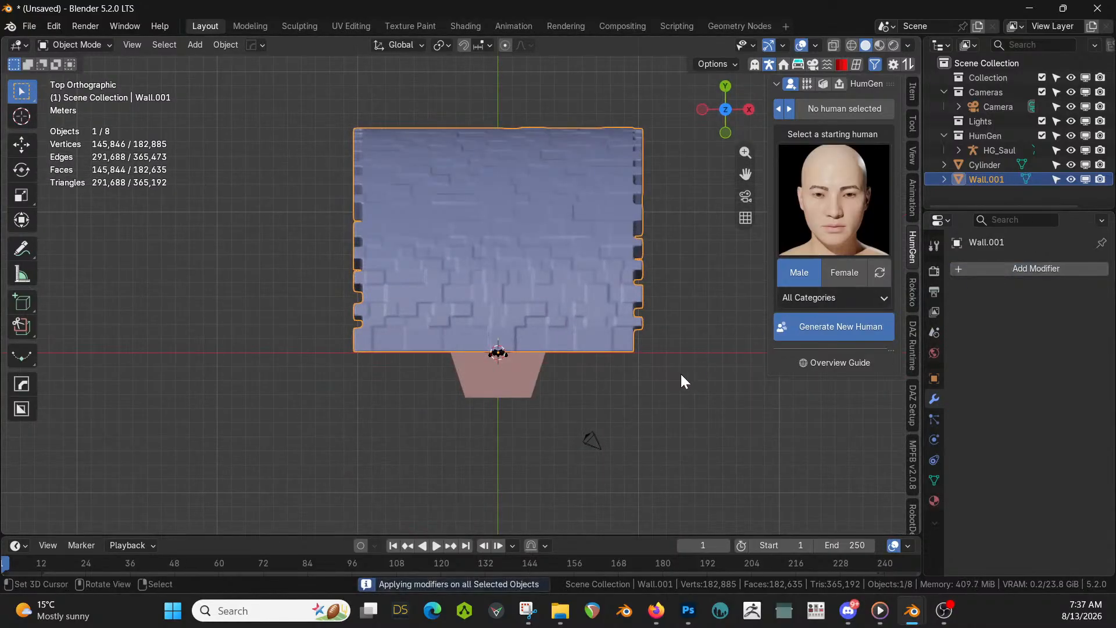
Scale the curved wall uniformly to about 0.238 in top view so it fits over the five-sided block
key(s)
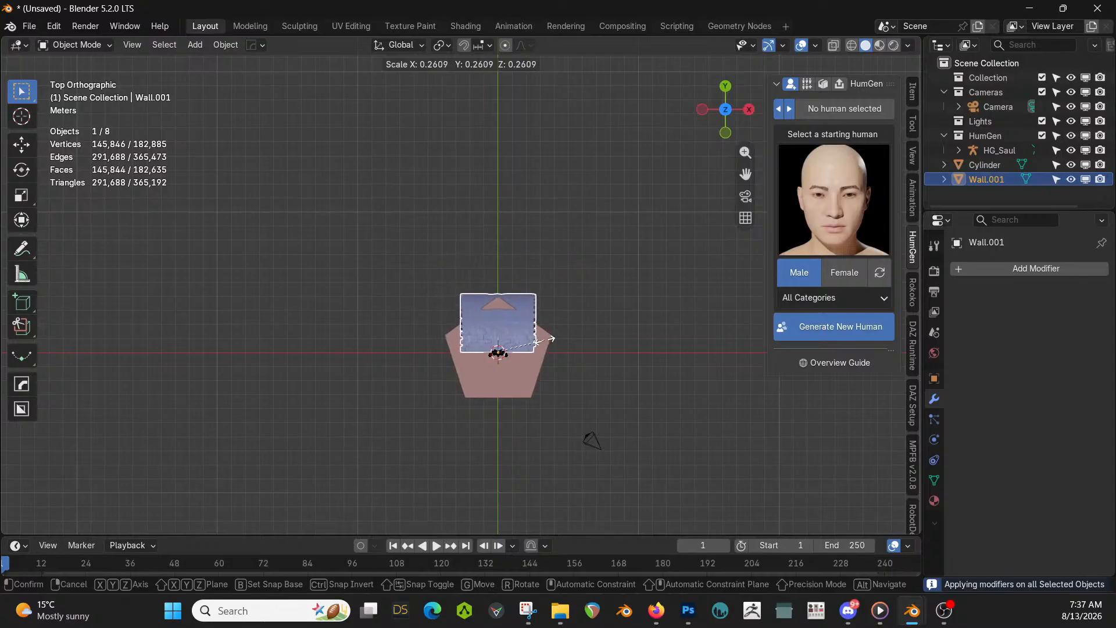
click(540, 337)
middle_drag(540, 338, 504, 239)
Scale the curved wall uniformly by about 0.735 in front view so its height matches the five-sided block
key(KP_1)
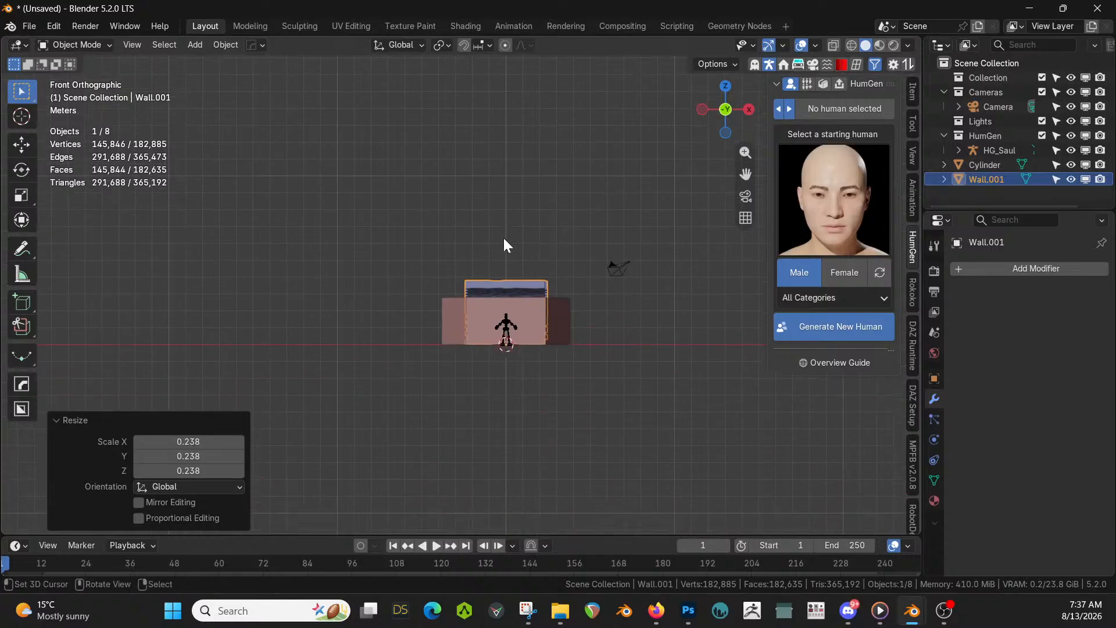
scroll(635, 372, up, 3)
key(s)
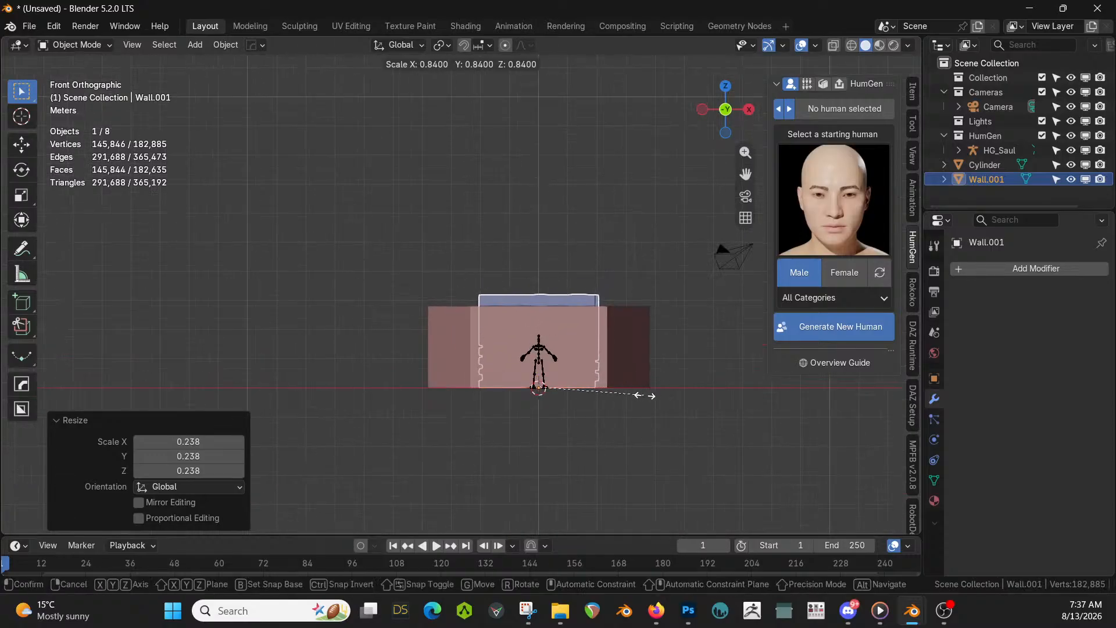
click(632, 401)
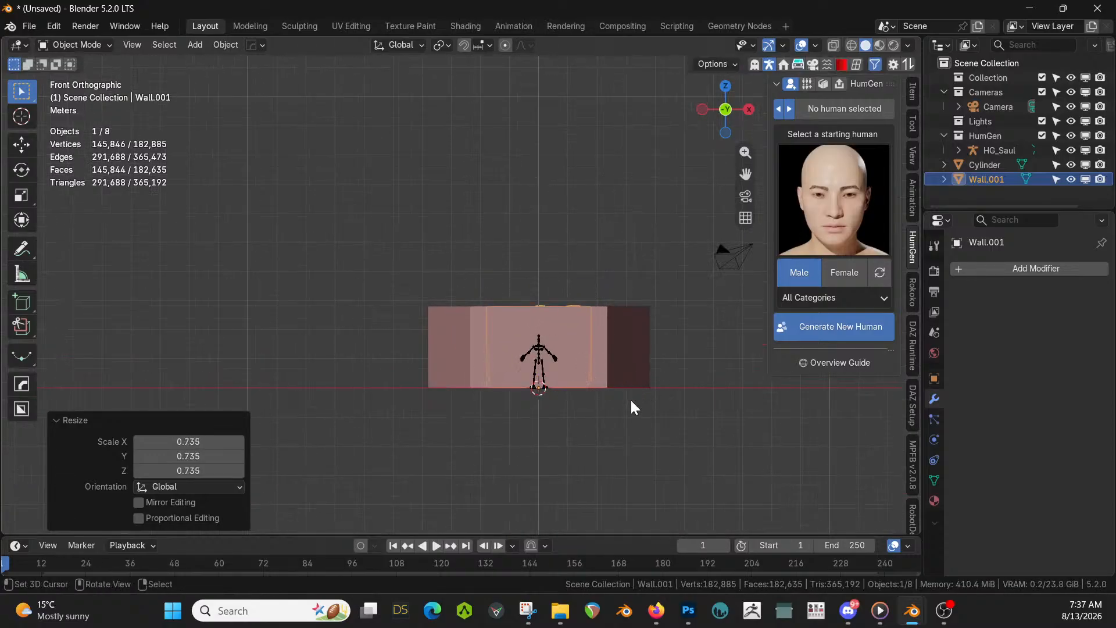
Scale the curved wall along X by about 1.51 to widen it, and apply its rotation and scale
middle_drag(632, 407, 671, 505)
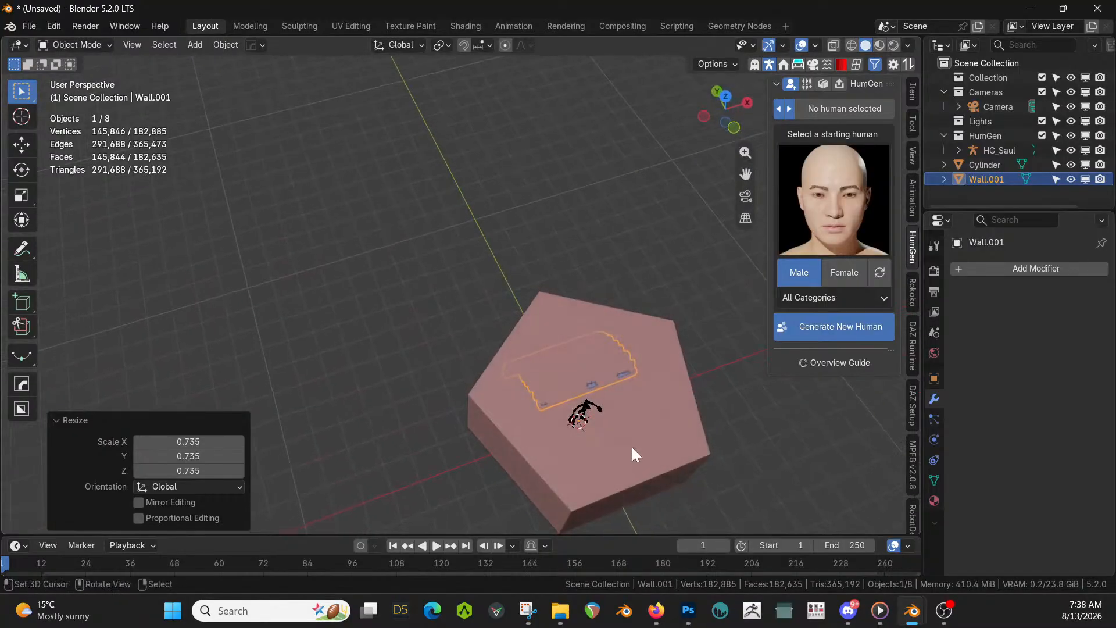
key(s)
key(x)
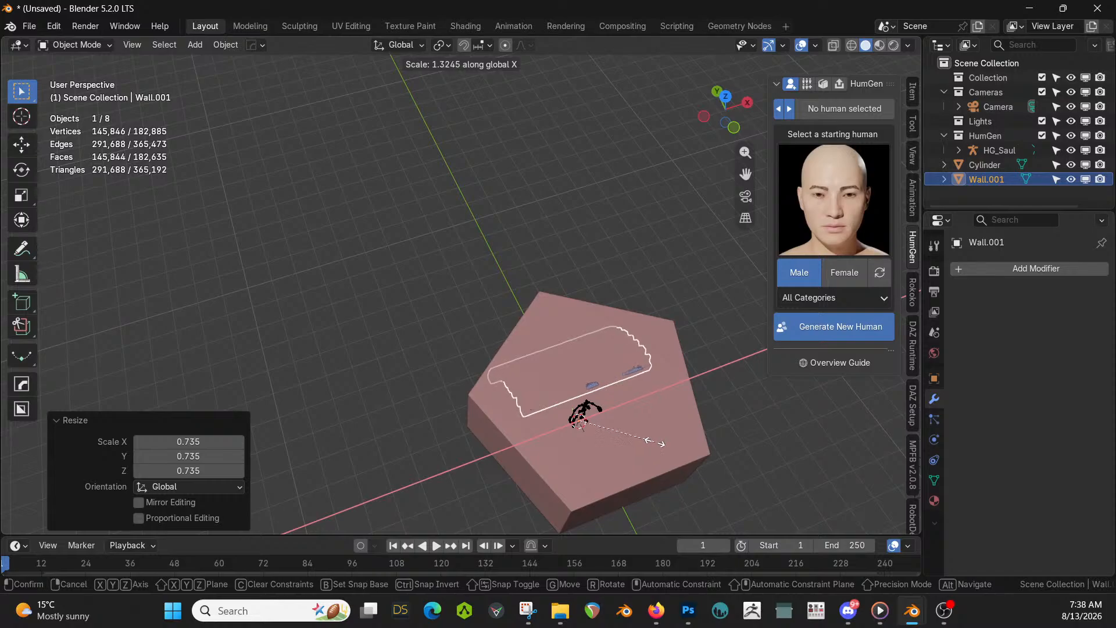
click(668, 440)
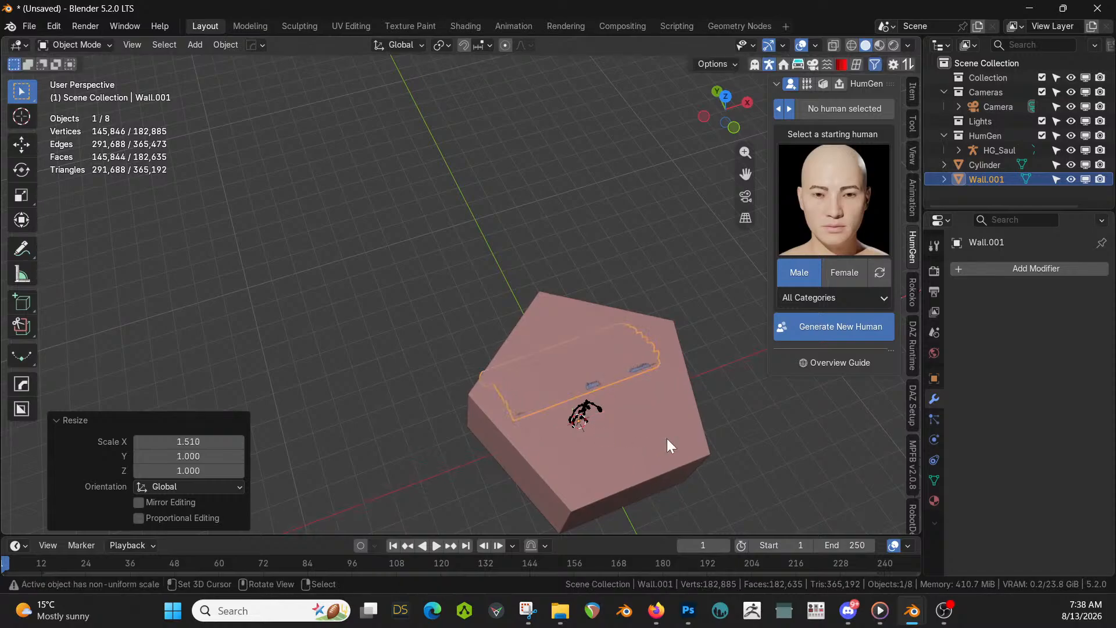
key(KP_7)
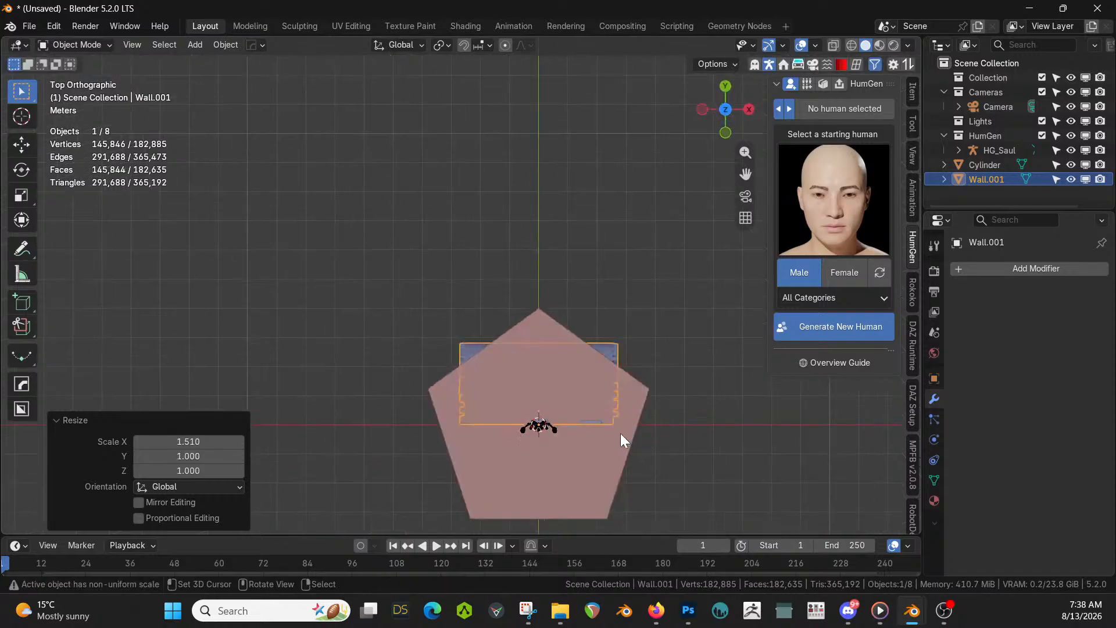
key(ctrl+a)
click(577, 418)
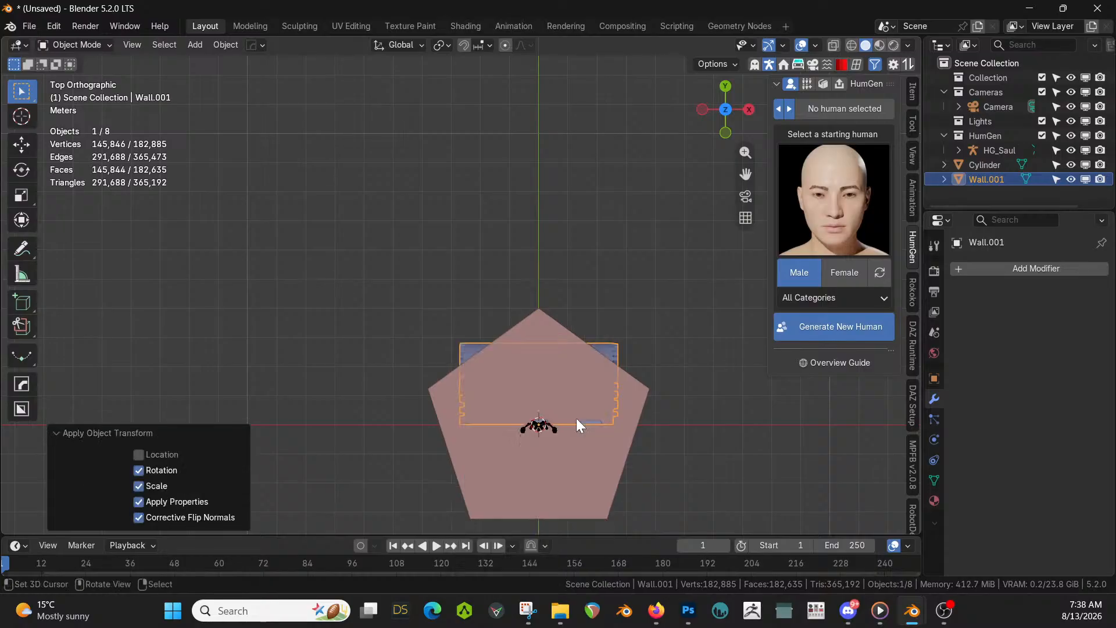
Add an Array modifier to the curved wall with a Circle shape and a count of 5
right_click(577, 417)
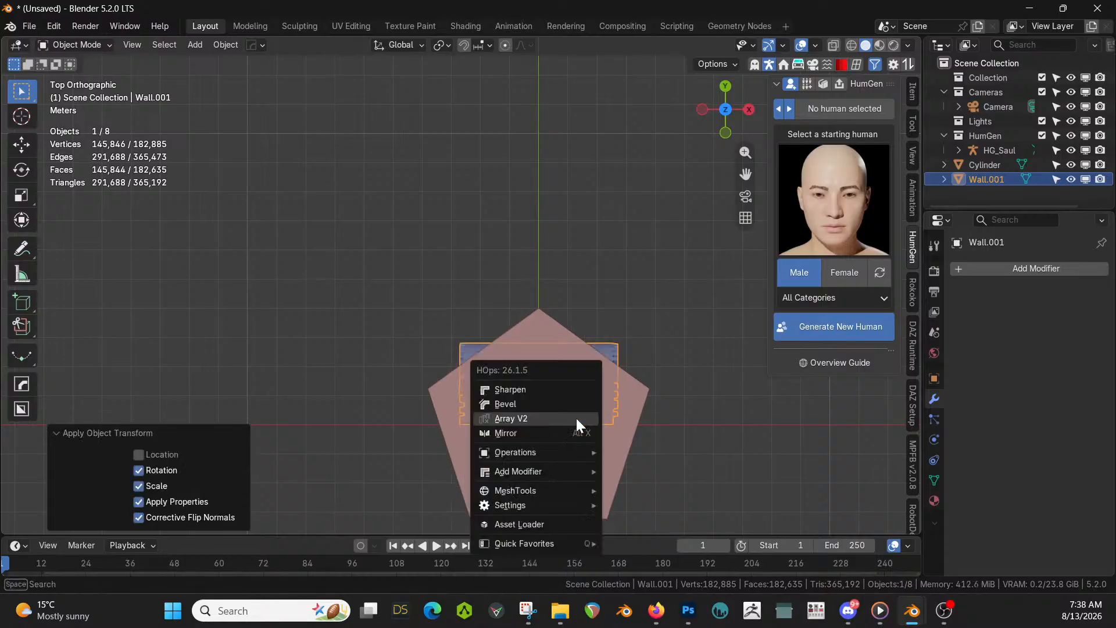
click(1035, 269)
mouse_move(1036, 269)
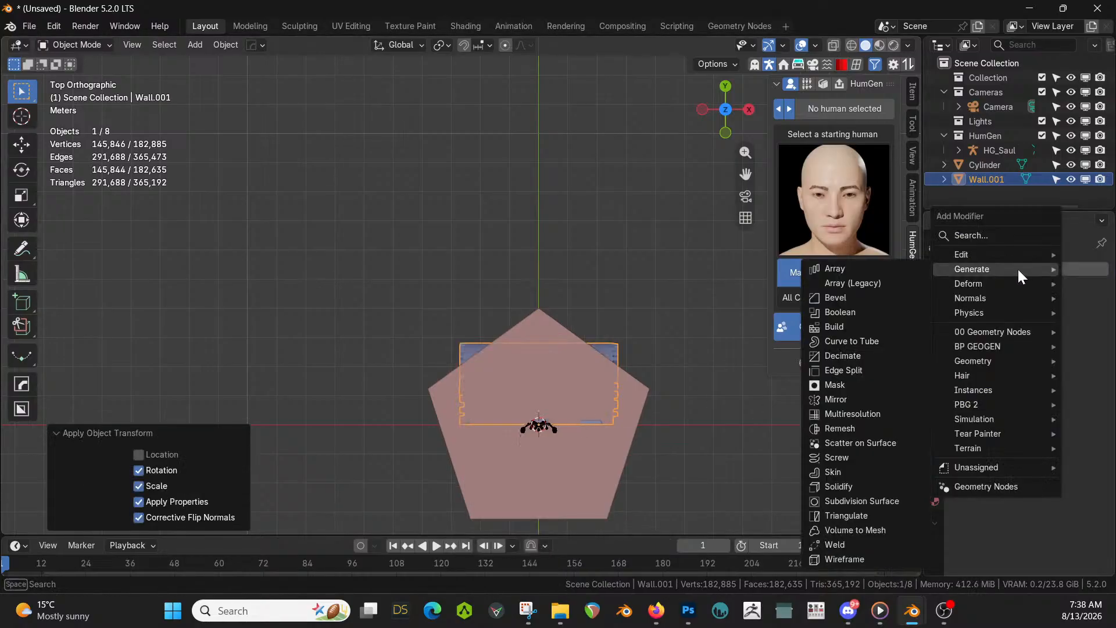
click(853, 270)
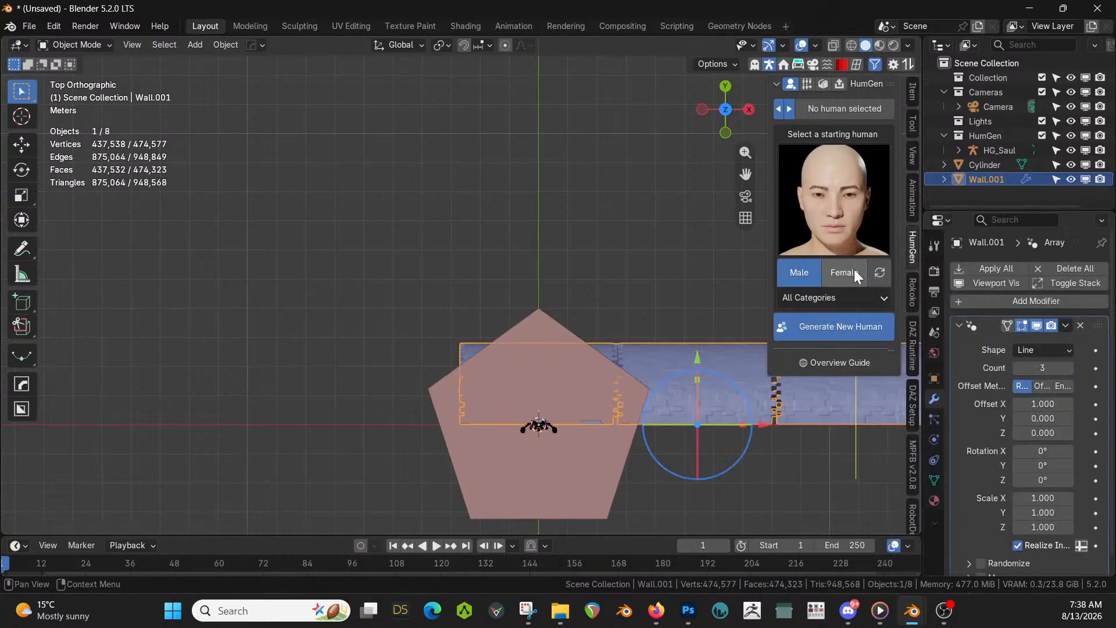
click(1019, 349)
click(1018, 386)
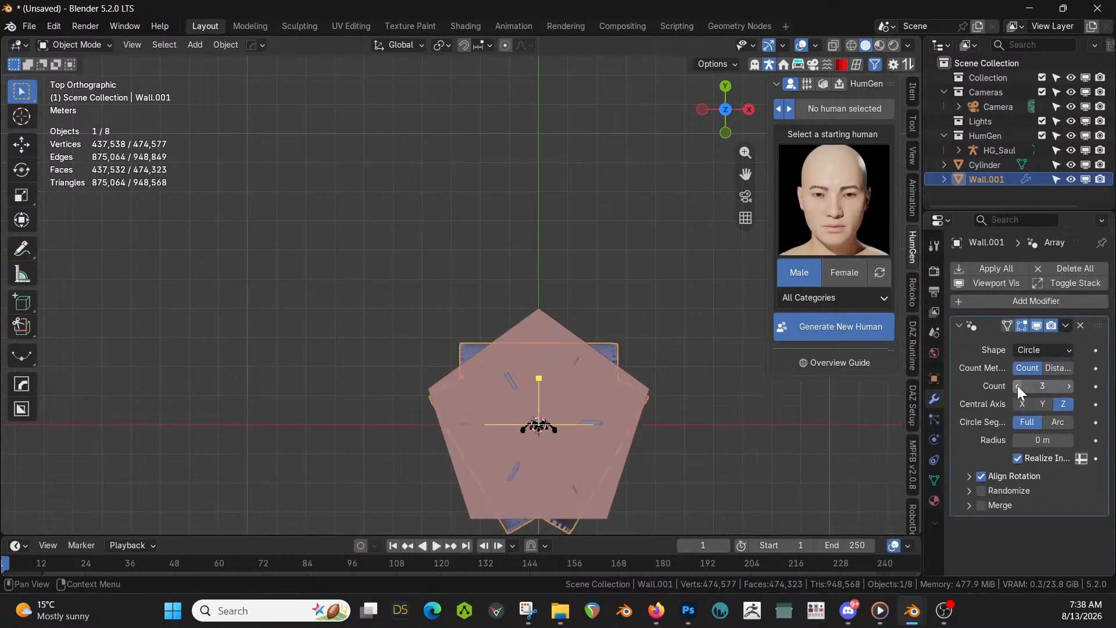
click(1069, 386)
click(1069, 386)
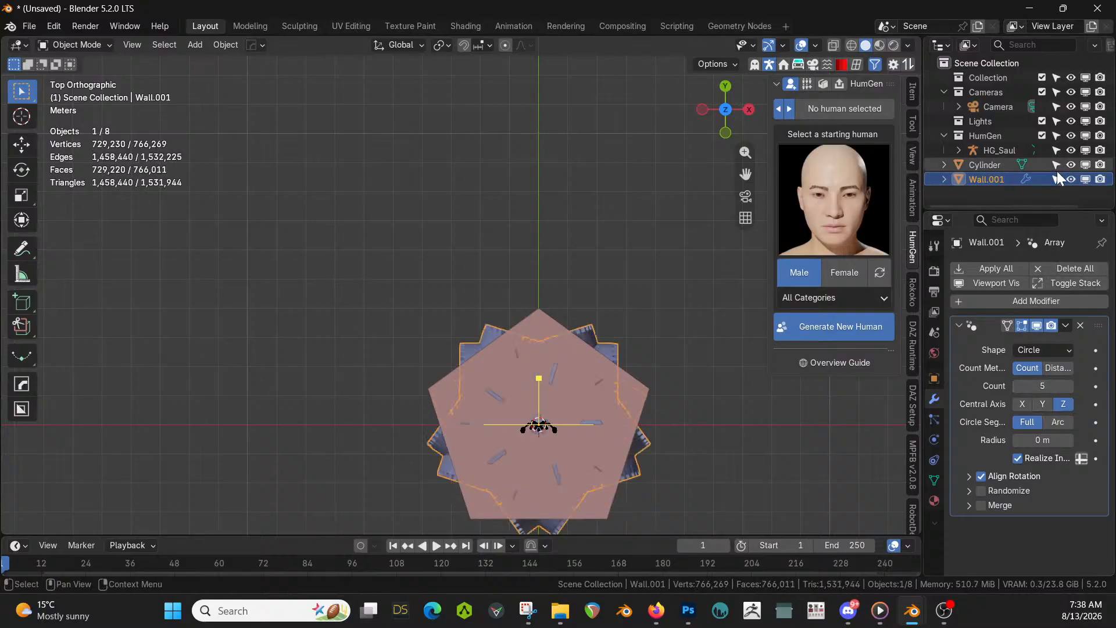
Hide the five-sided cylinder and set the circular array's radius to 0.932 m so the wall ends meet at the pentagon's corners
click(1071, 164)
middle_drag(652, 372, 645, 314)
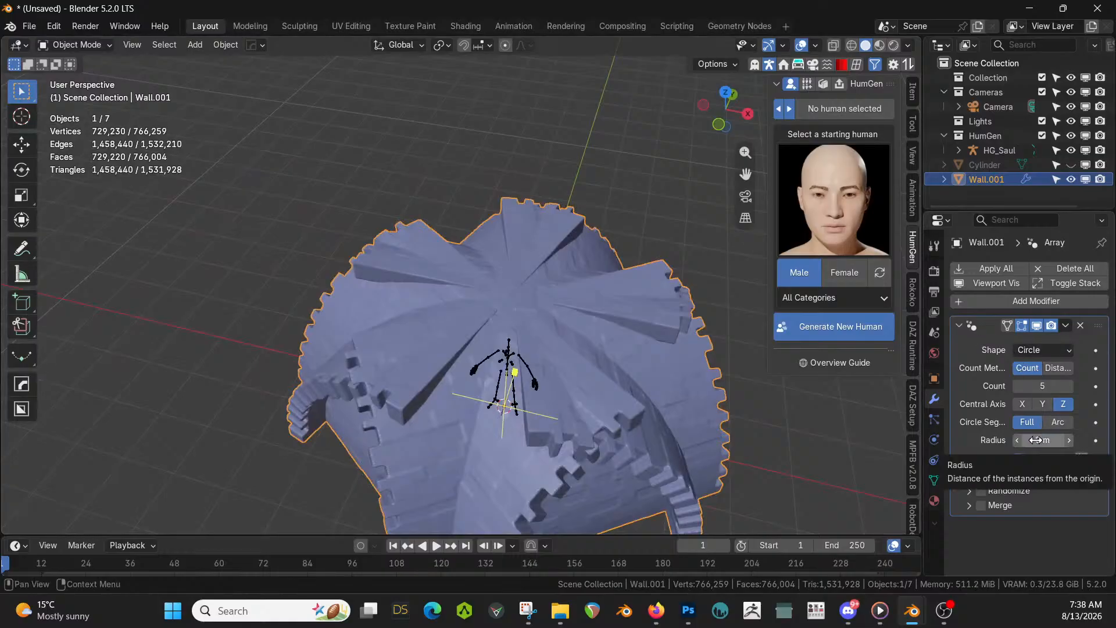
drag(1043, 440, 1110, 440)
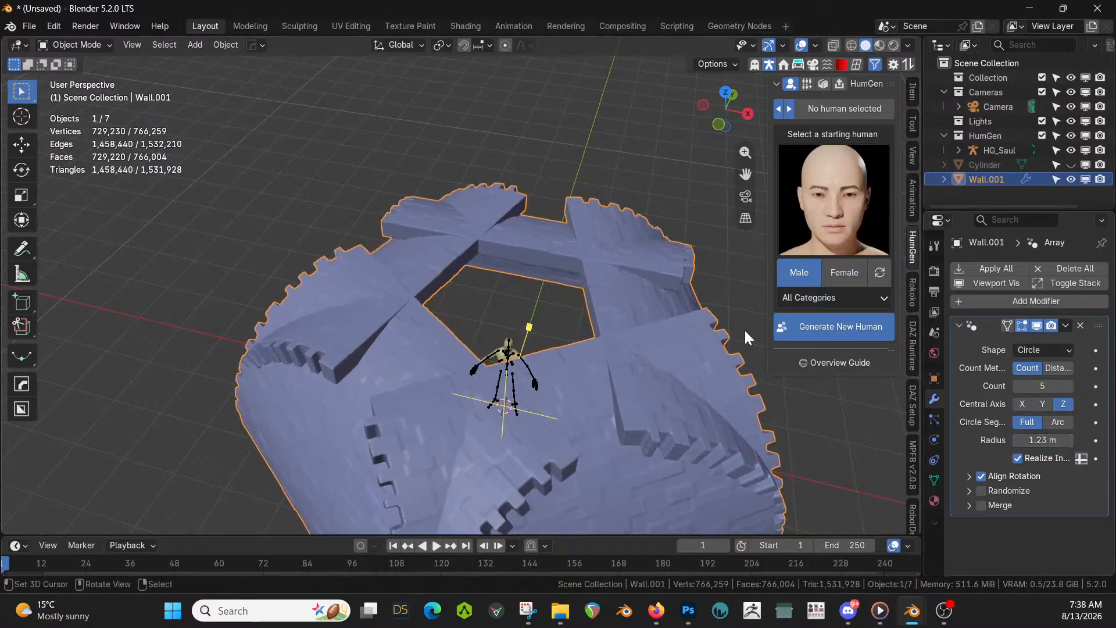
key(KP_7)
shift+middle_drag(574, 367, 543, 200)
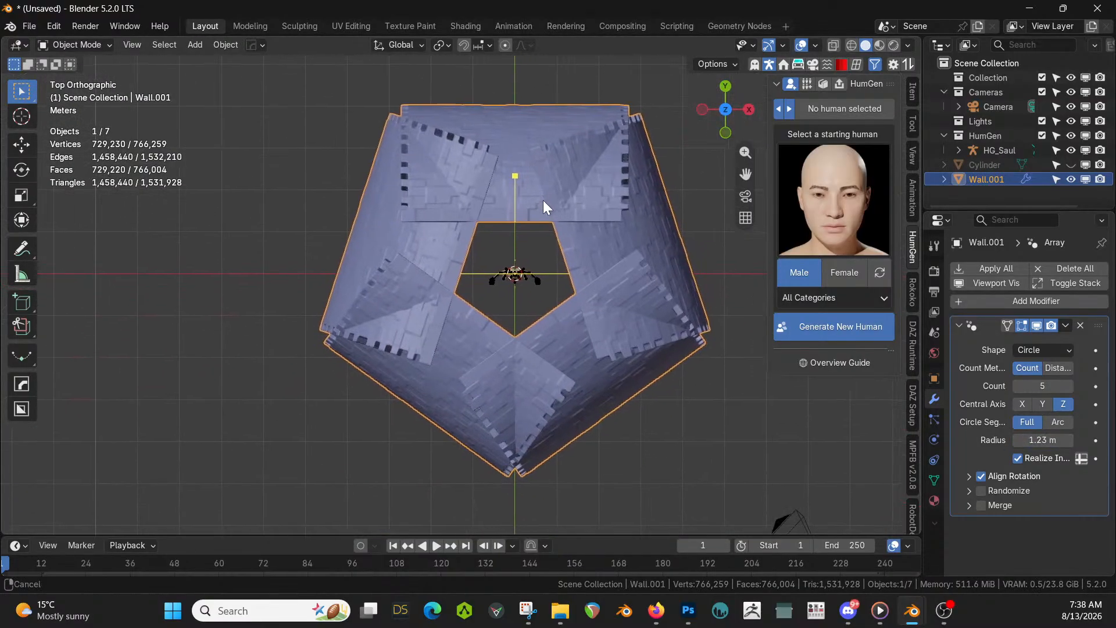
mouse_move(1031, 440)
mouse_down()
mouse_move(1055, 440)
mouse_move(1020, 440)
mouse_up()
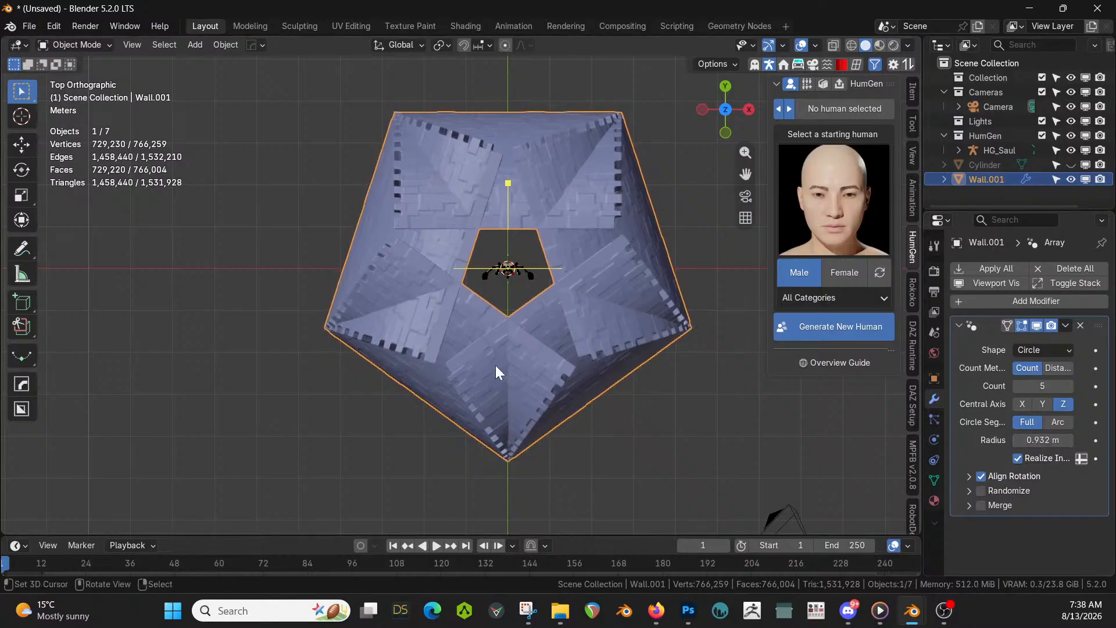
Check the arrayed walls from inside against the human figure, and apply the Array modifier
middle_drag(495, 365, 386, 384)
scroll(683, 312, up, 5)
scroll(683, 311, up, 6)
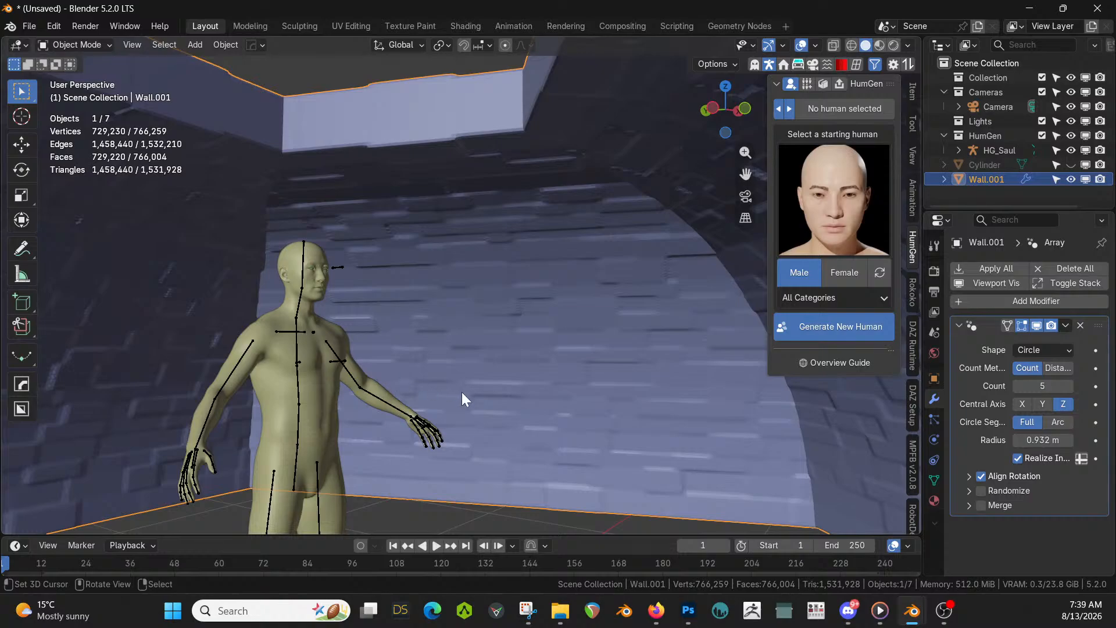
middle_drag(462, 392, 253, 352)
scroll(599, 243, down, 5)
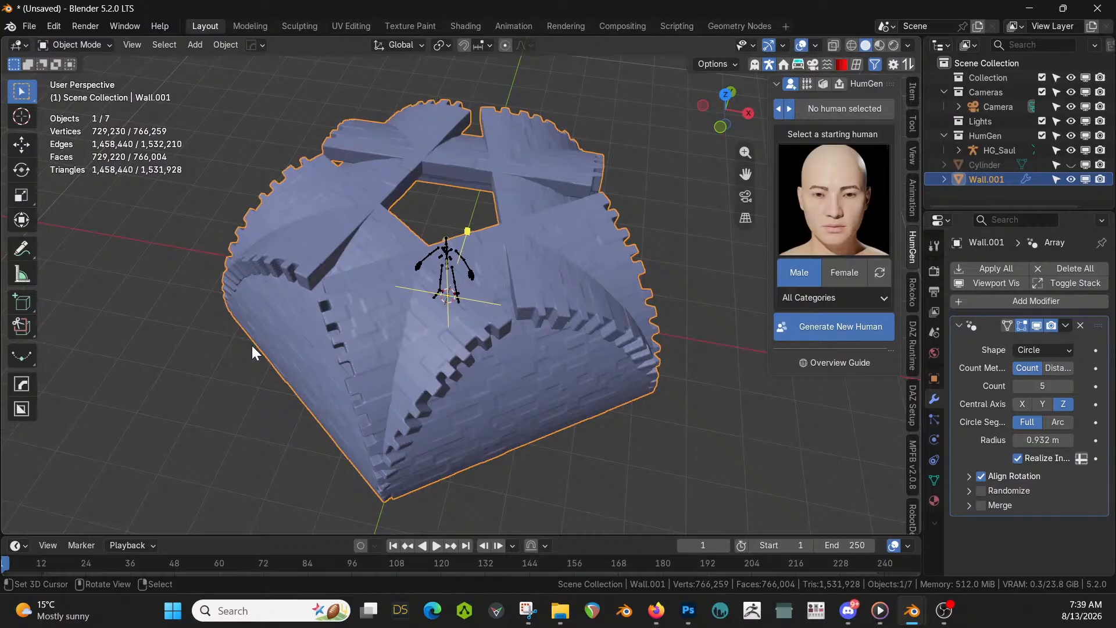
click(1017, 271)
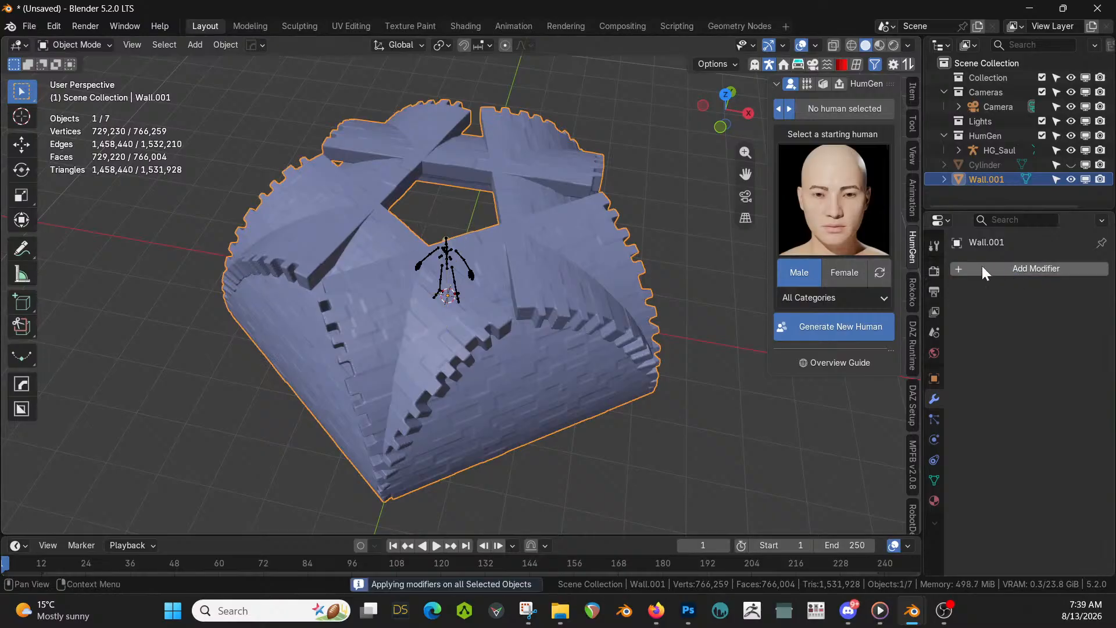
Examine the combined wall mesh in Edit Mode and the overlapping corners where neighbouring walls intersect
middle_drag(628, 250, 574, 315)
key(Tab)
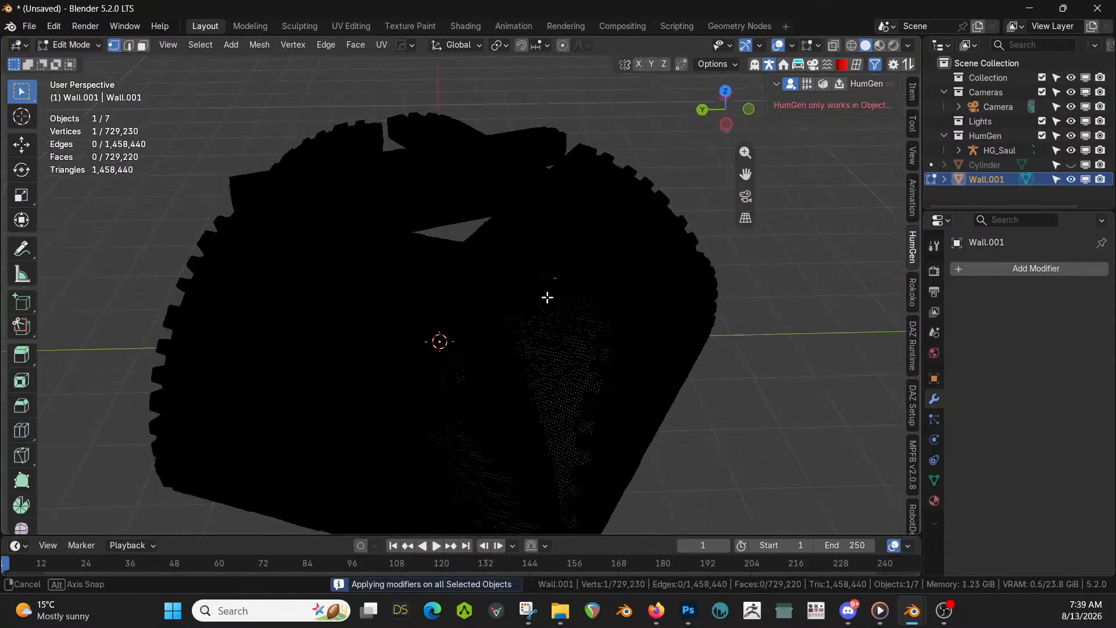
scroll(547, 326, up, 5)
middle_drag(550, 343, 467, 381)
scroll(466, 380, down, 3)
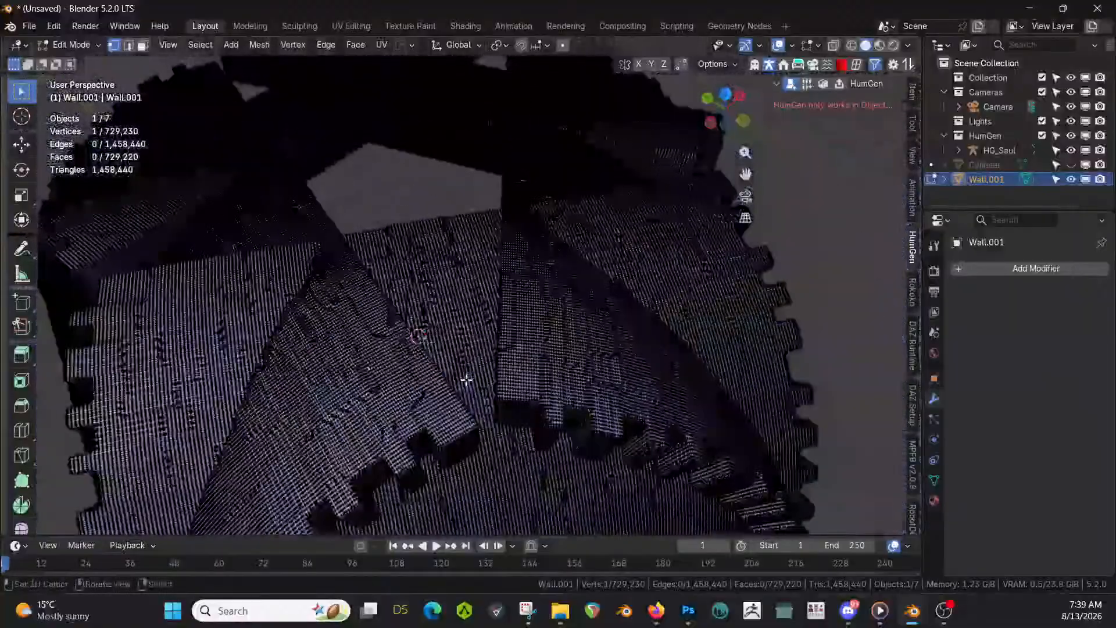
key(Tab)
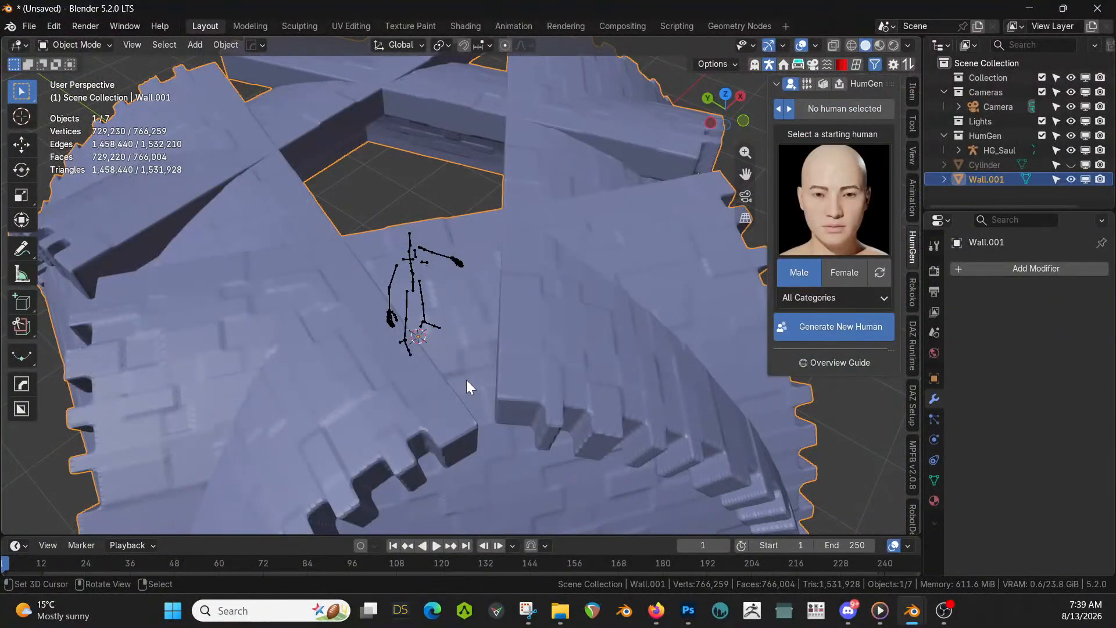
middle_drag(618, 275, 484, 366)
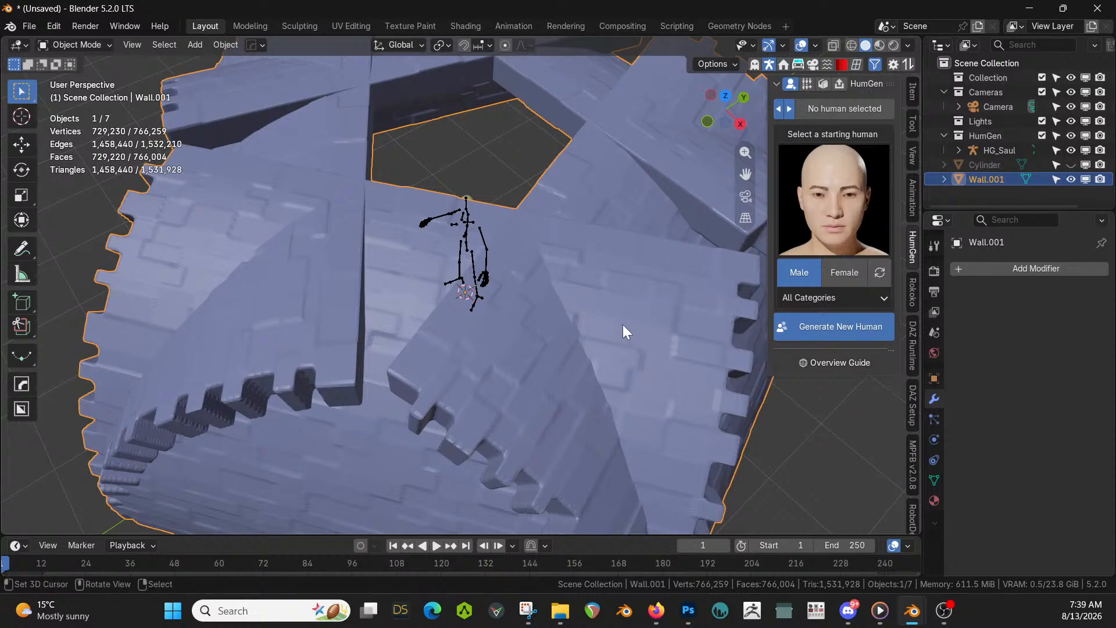
Merge all vertices of the combined wall mesh by distance with a merge distance of 0.01 m
key(Tab)
key(m)
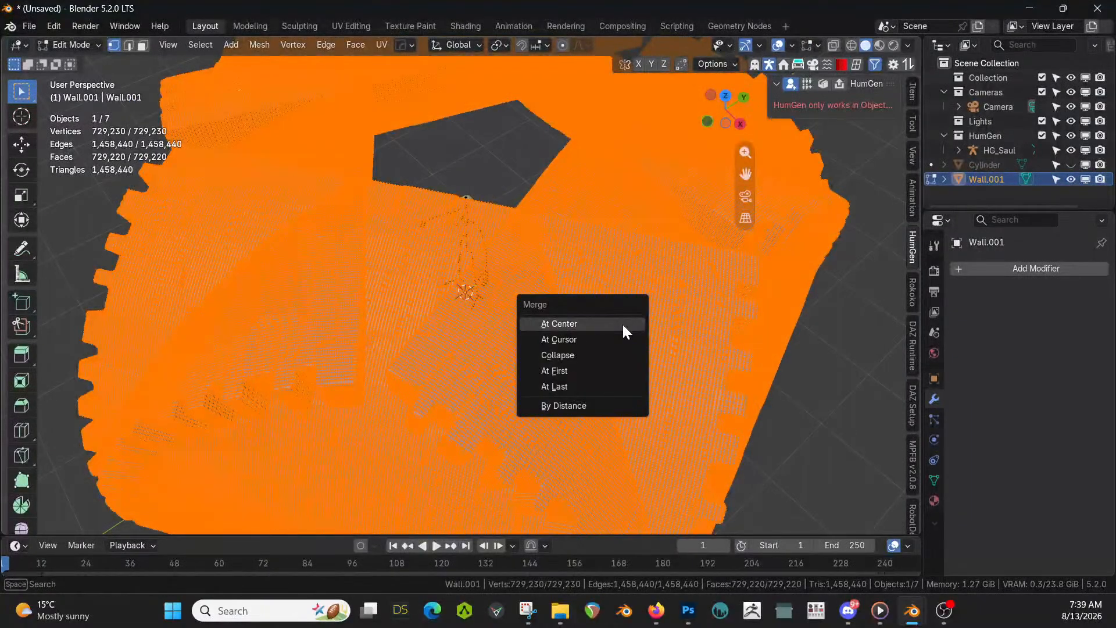
click(592, 406)
click(172, 471)
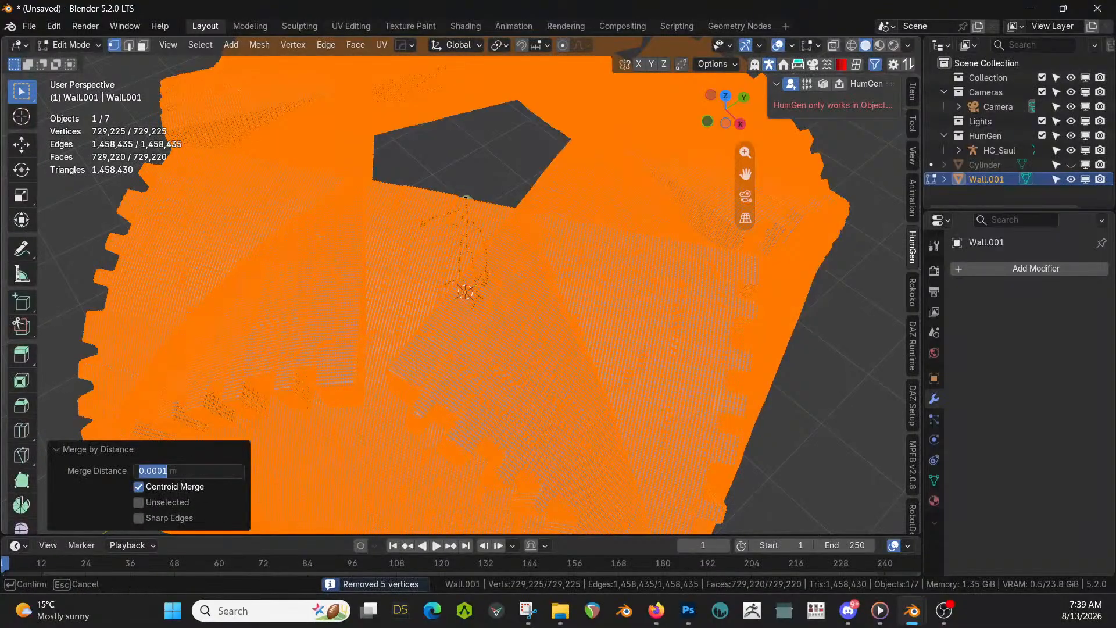
text(.01)
key(Return)
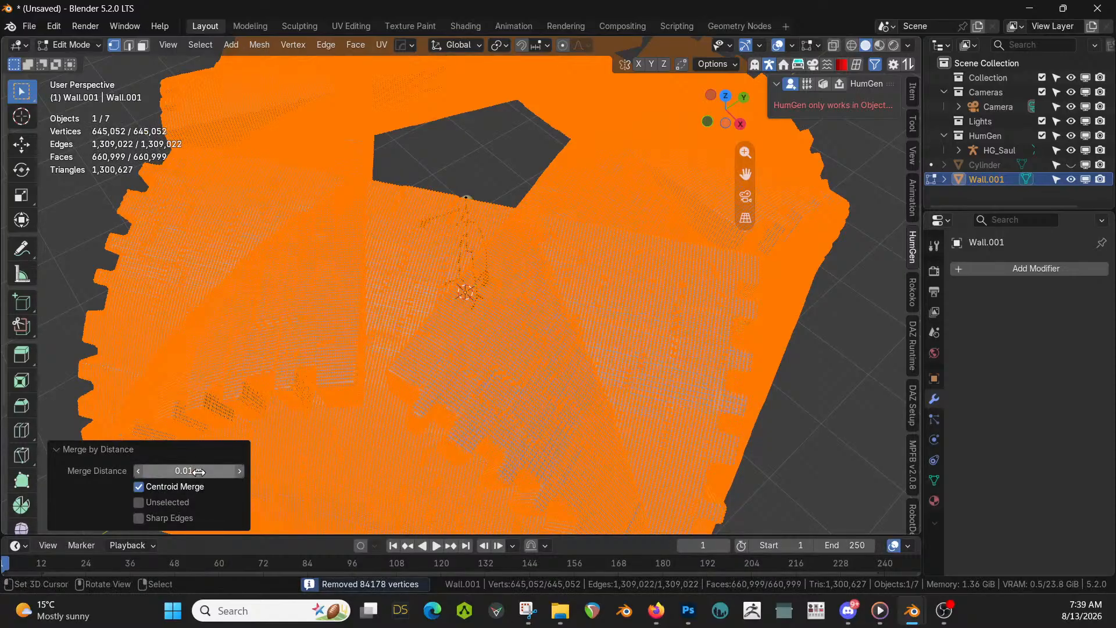
middle_drag(584, 361, 618, 316)
key(Tab)
Remesh the combined walls with Quad Remesher using a quad count of 100000
scroll(618, 316, down, 8)
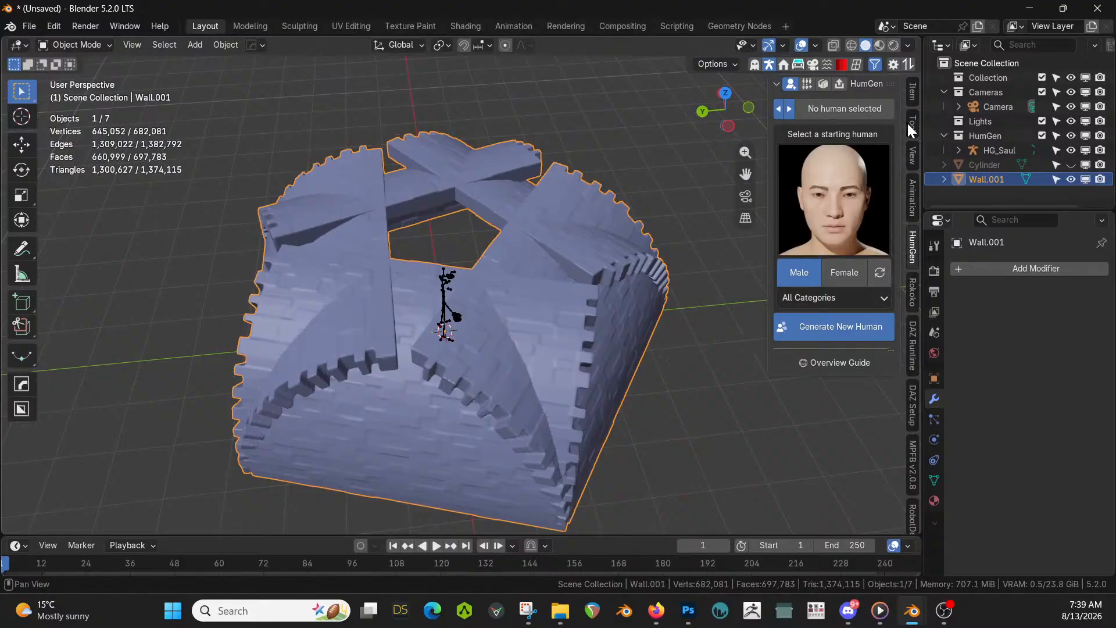
click(858, 63)
click(914, 311)
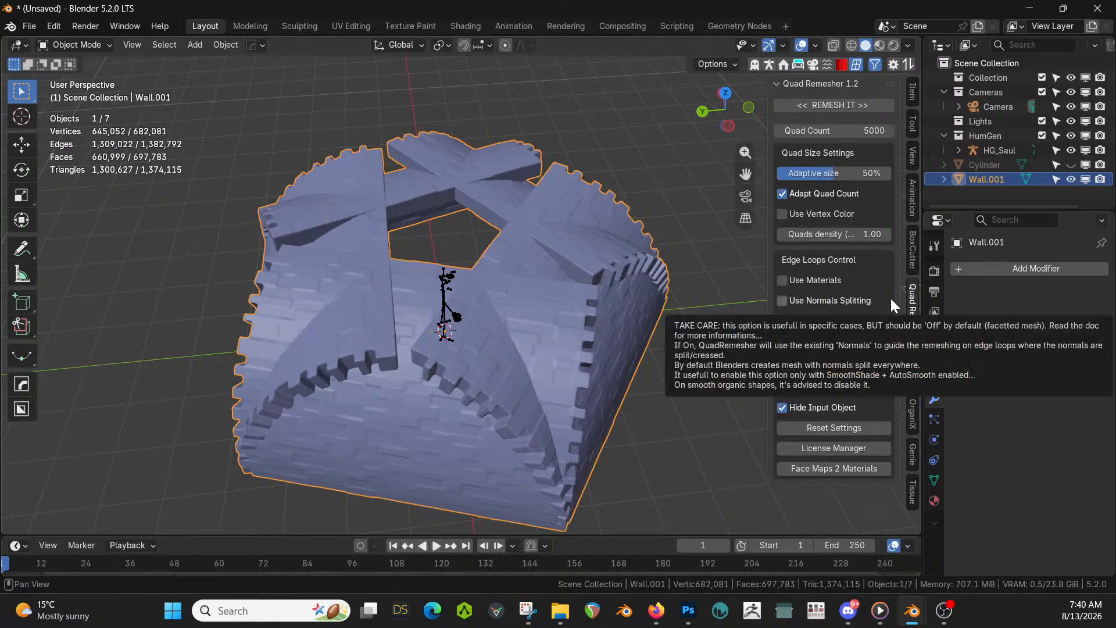
click(870, 135)
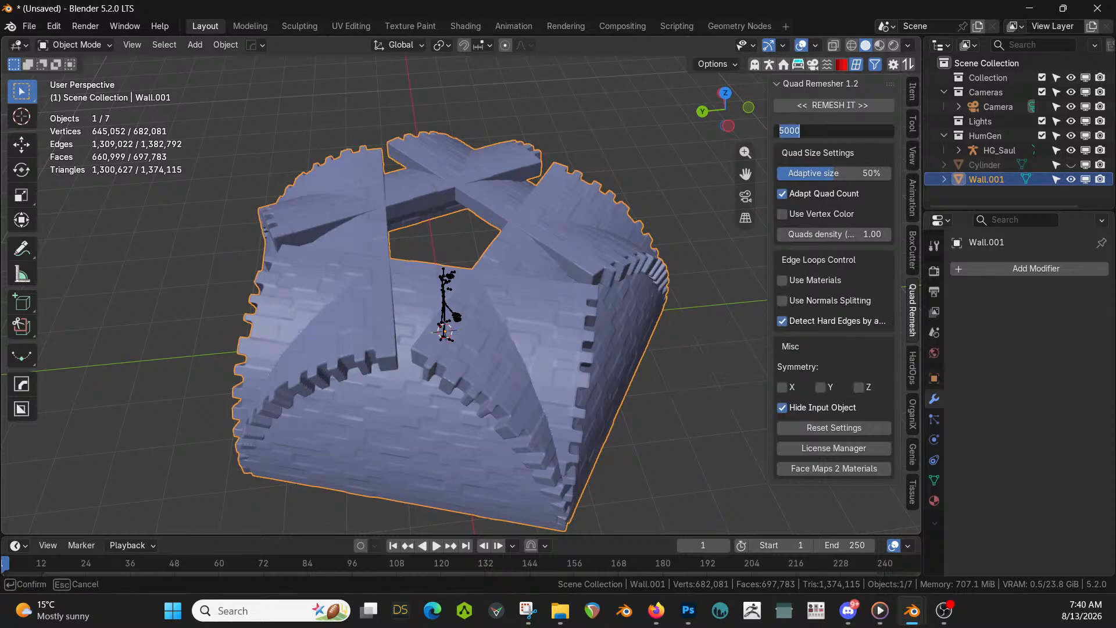
text(10000)
key(Return)
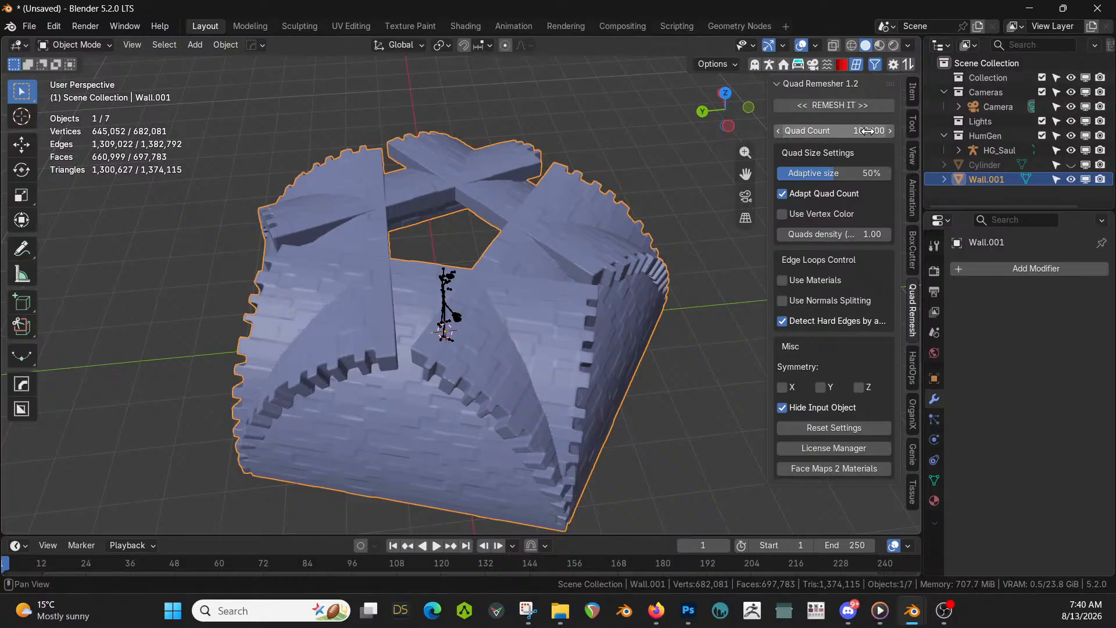
click(855, 105)
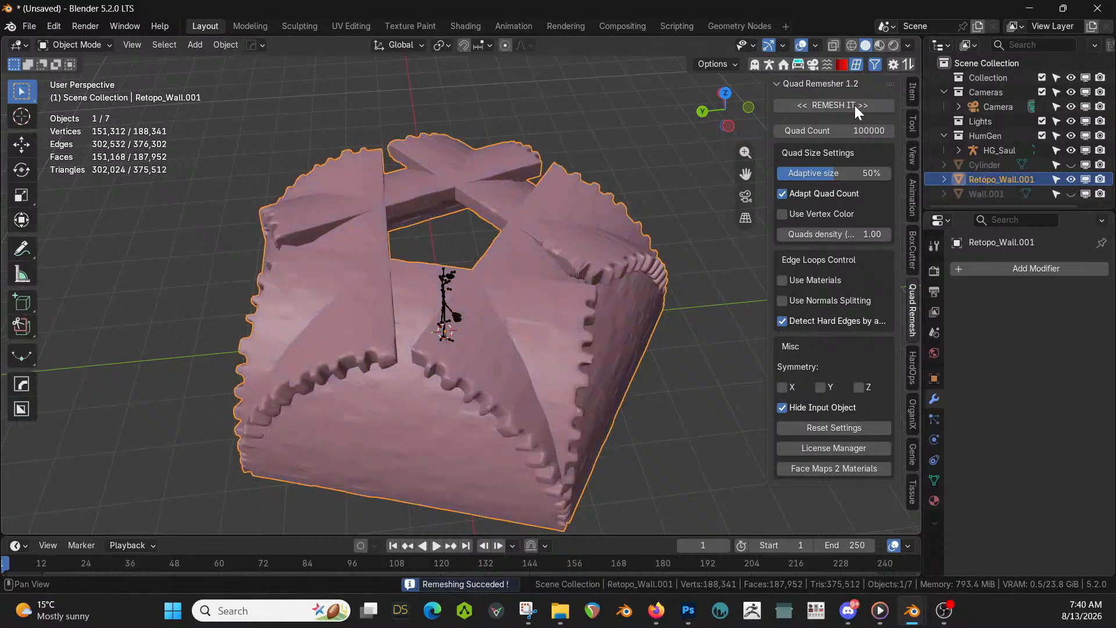
Compare the brick detail of the remeshed walls with the original from inside, and delete the remeshed copy
scroll(573, 267, up, 10)
middle_drag(551, 300, 733, 205)
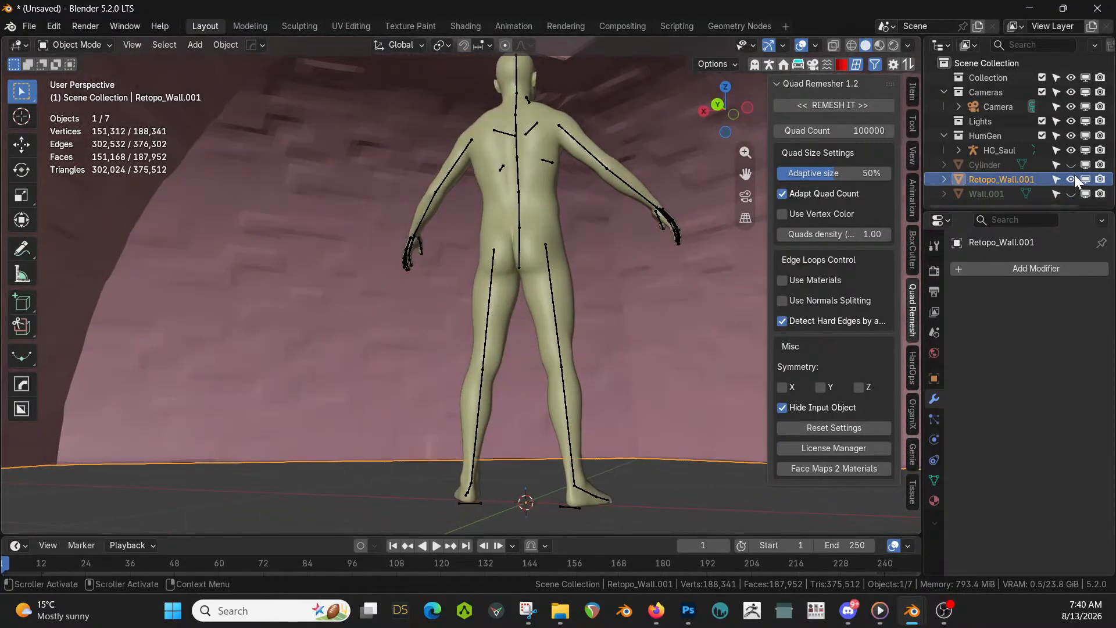
click(1071, 179)
click(1071, 194)
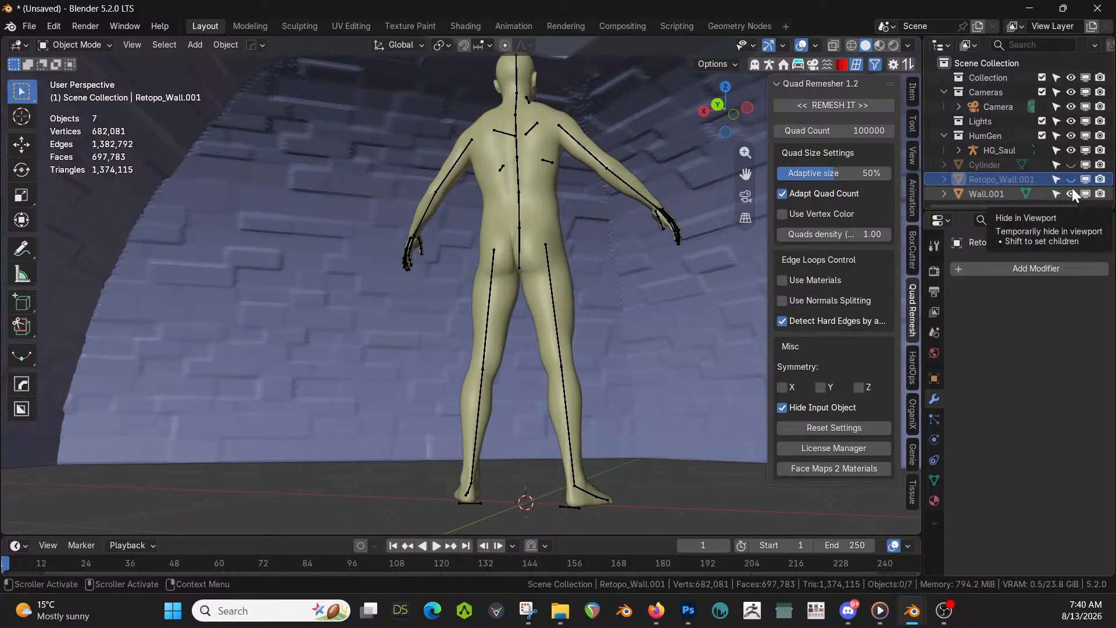
click(1072, 182)
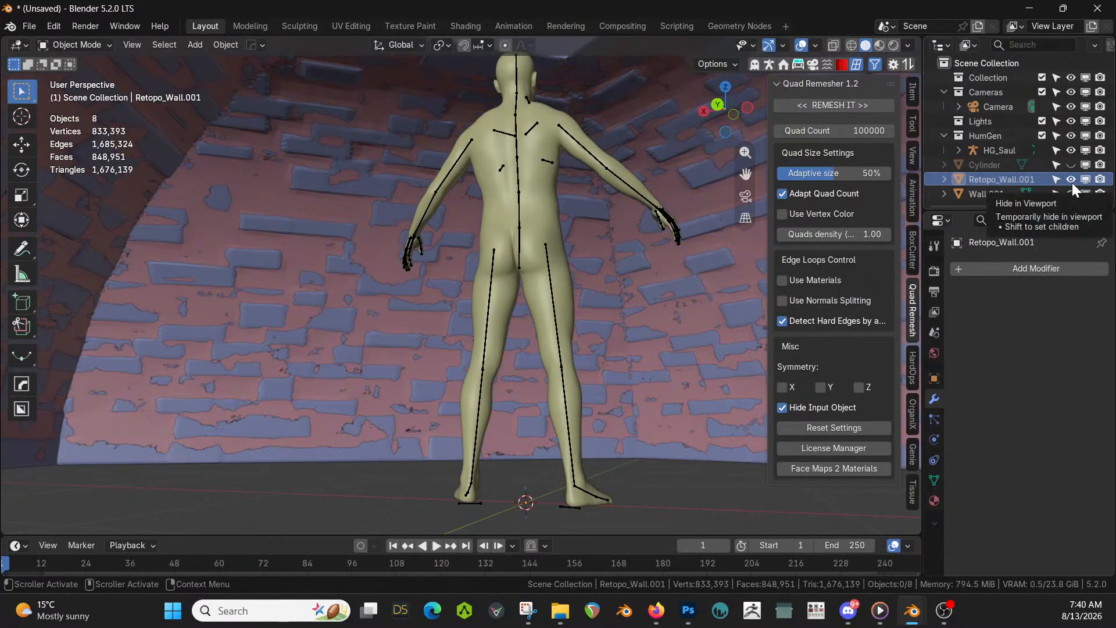
click(1072, 181)
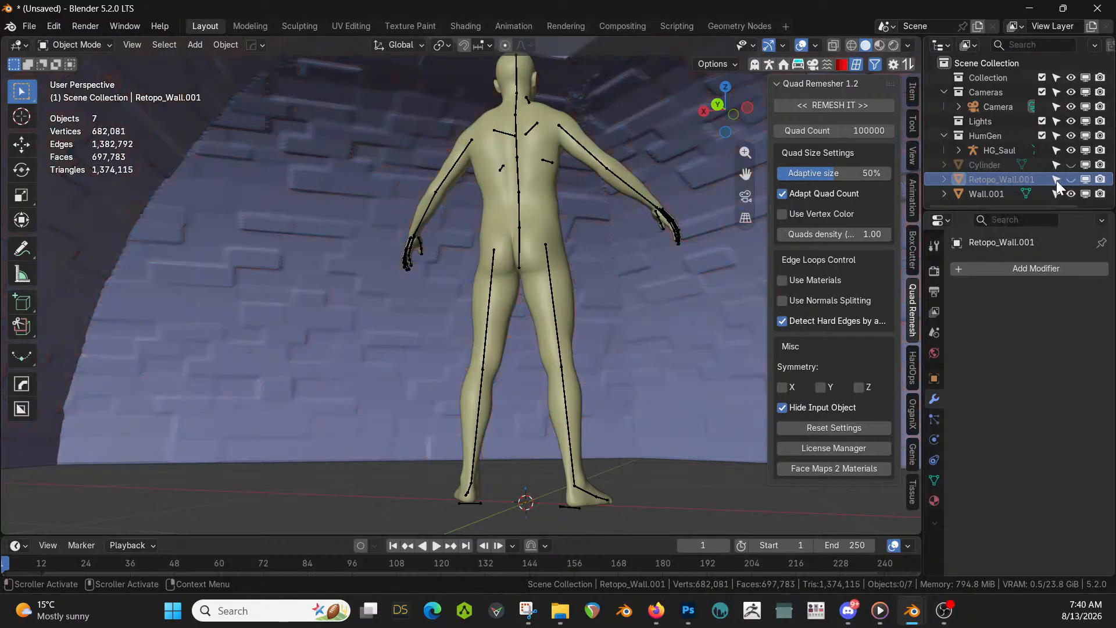
key(x)
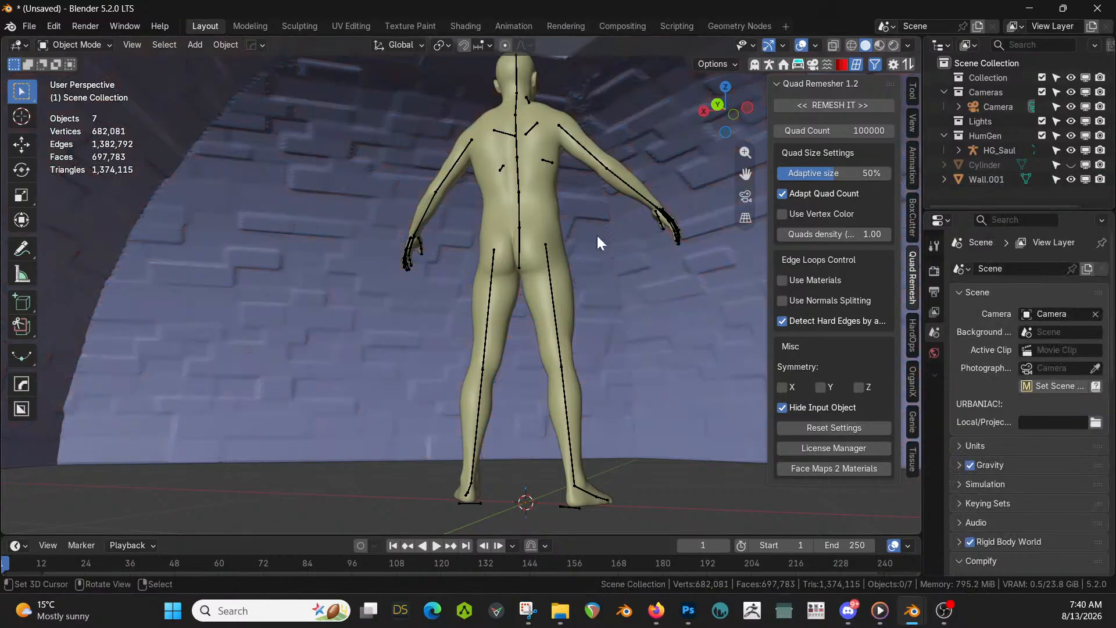
middle_drag(399, 295, 580, 436)
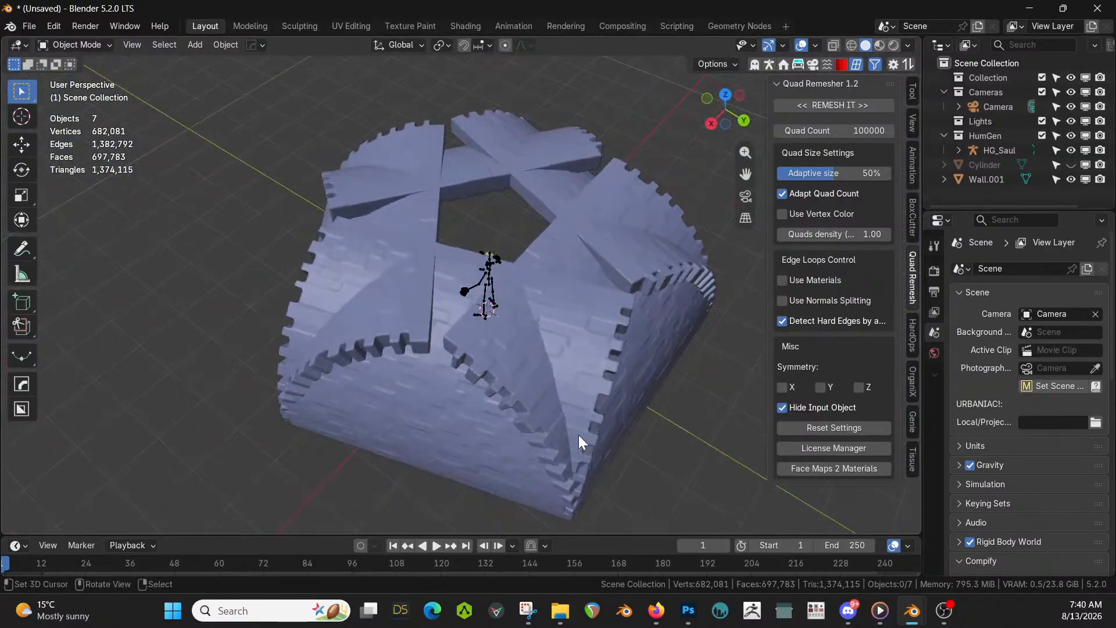
Save the scene as "260813 Bay Interior Office.blend" in the 260813 Bay Interior Office folder
click(30, 25)
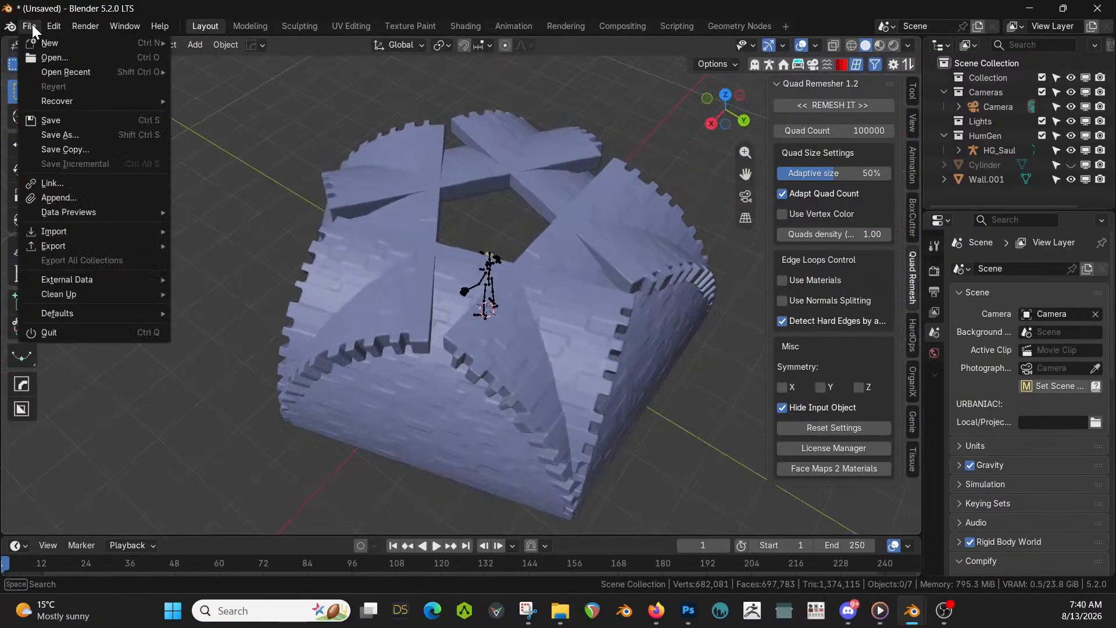
click(67, 137)
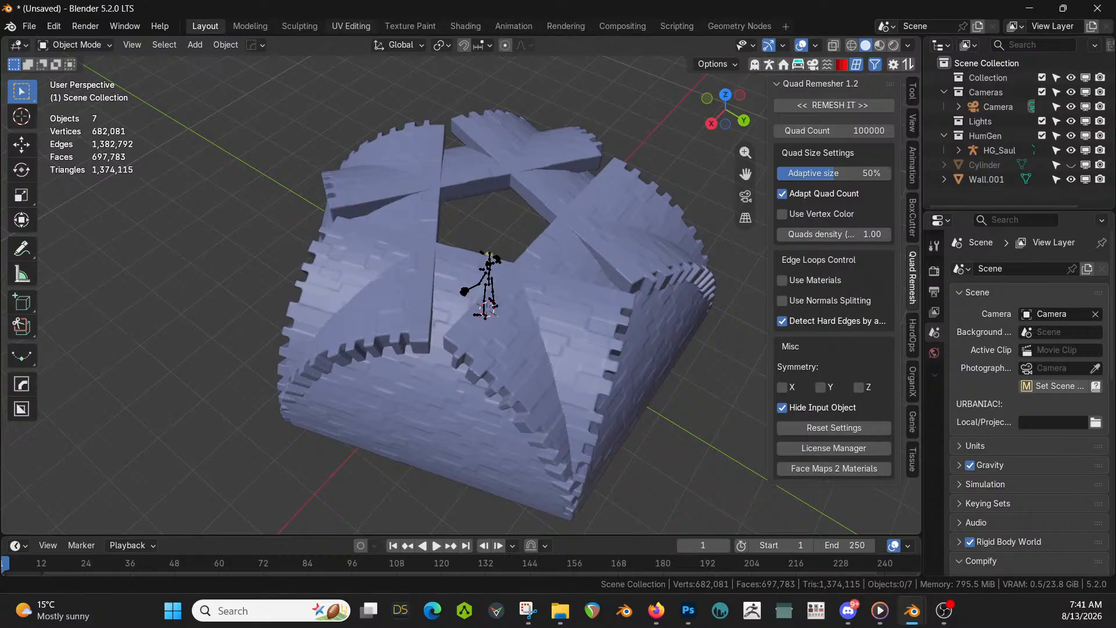
Unhide the pentagonal cylinder and rotate the combined wall mesh 36° about the Z axis to align with it
click(1071, 164)
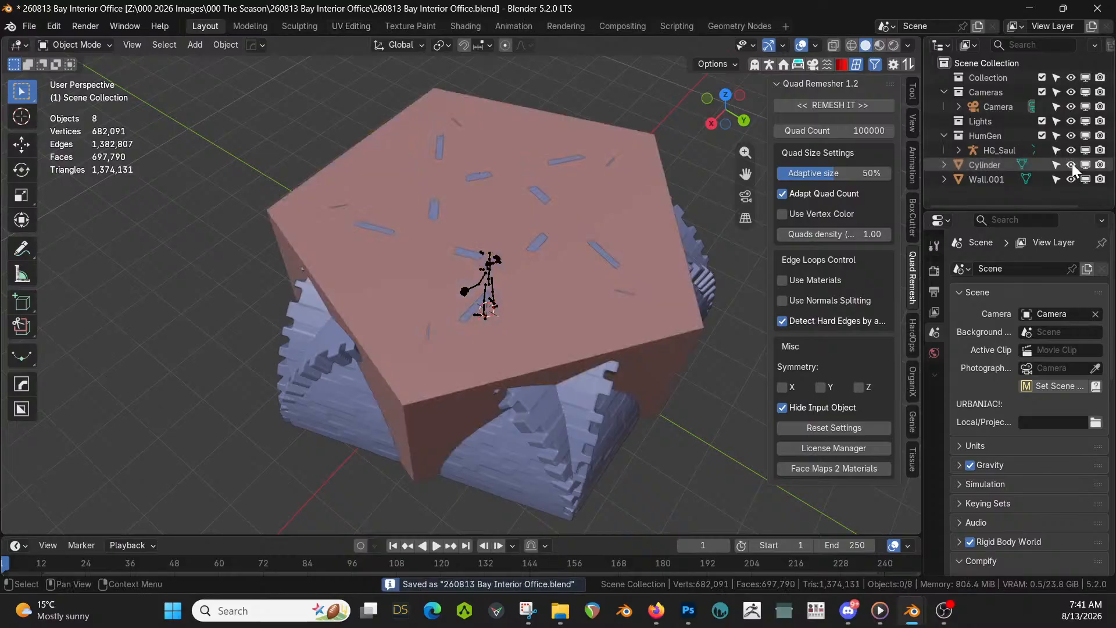
middle_drag(433, 329, 228, 401)
key(KP_7)
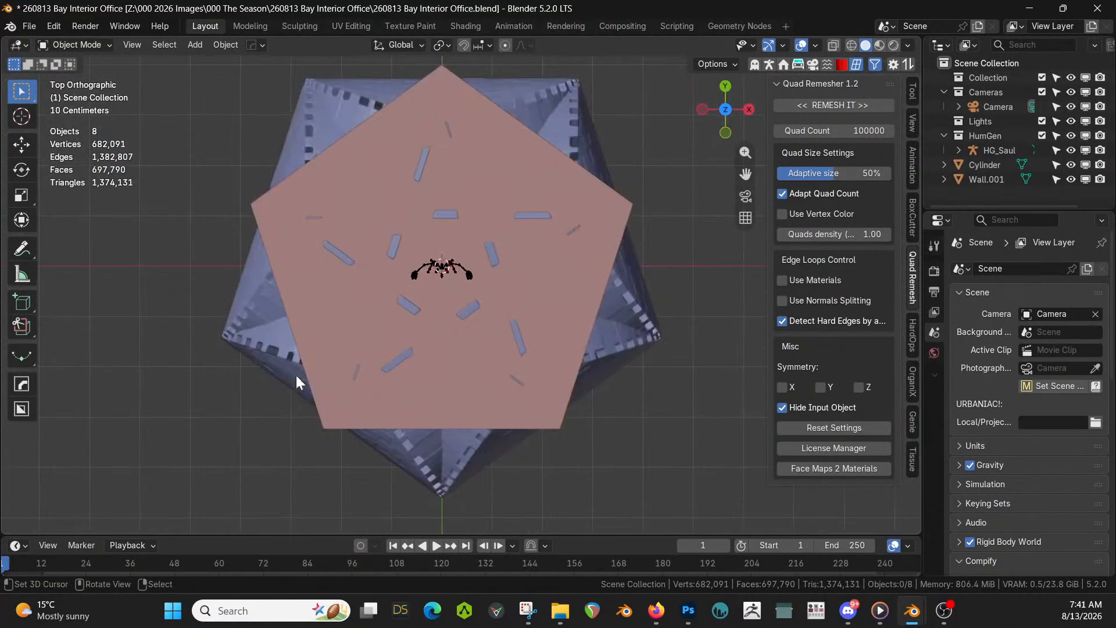
click(630, 319)
key(r)
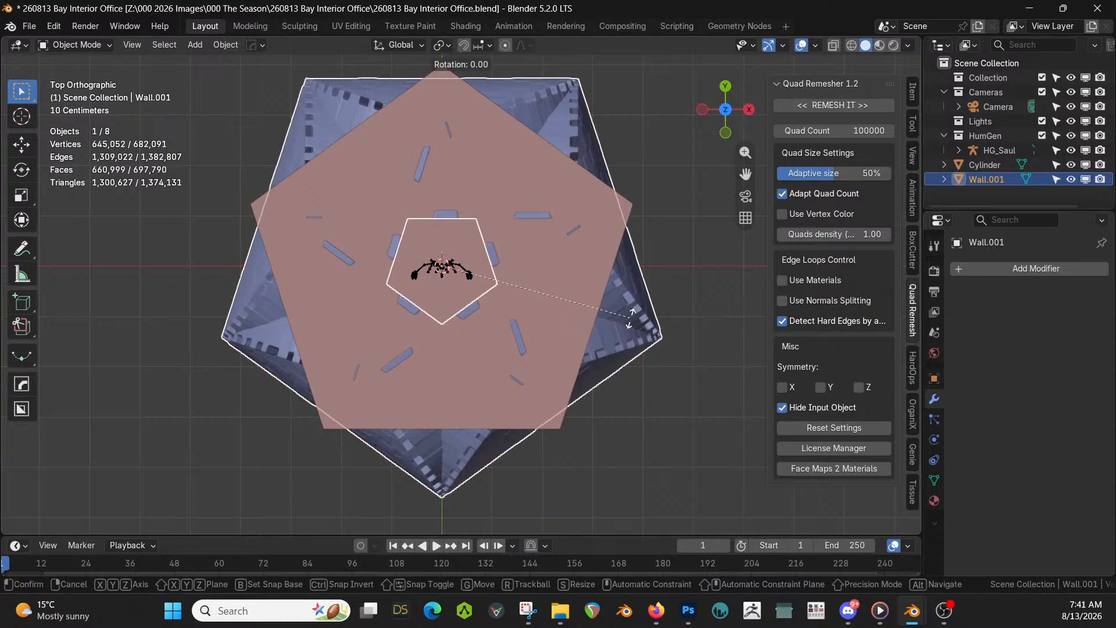
text(z)
text(36)
key(Return)
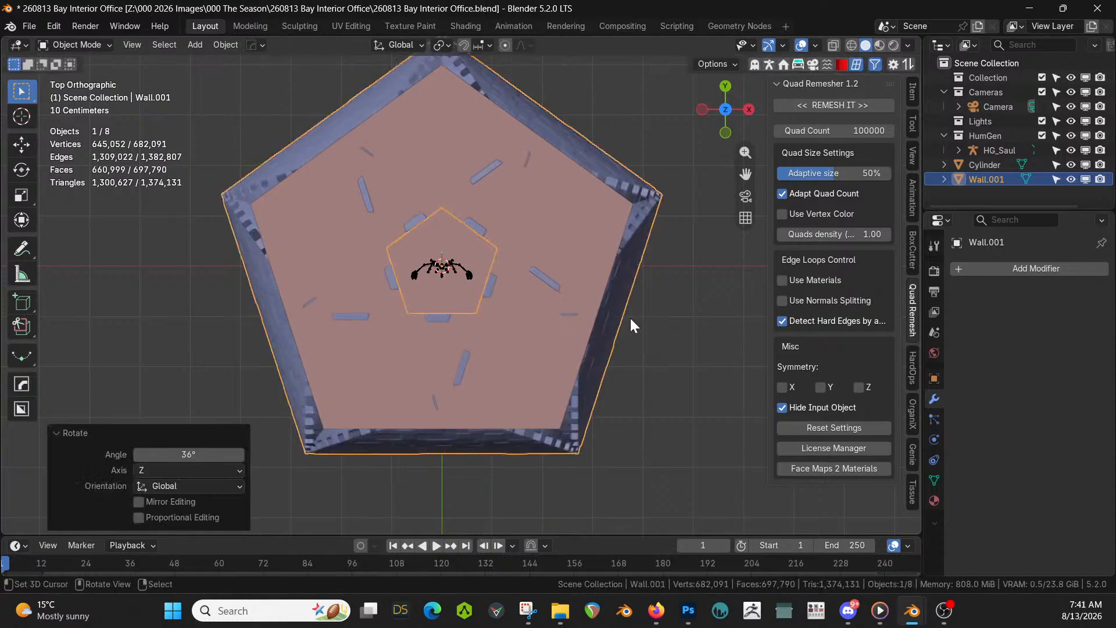
Delete the pentagonal cylinder guide and save the file
middle_drag(531, 271, 535, 192)
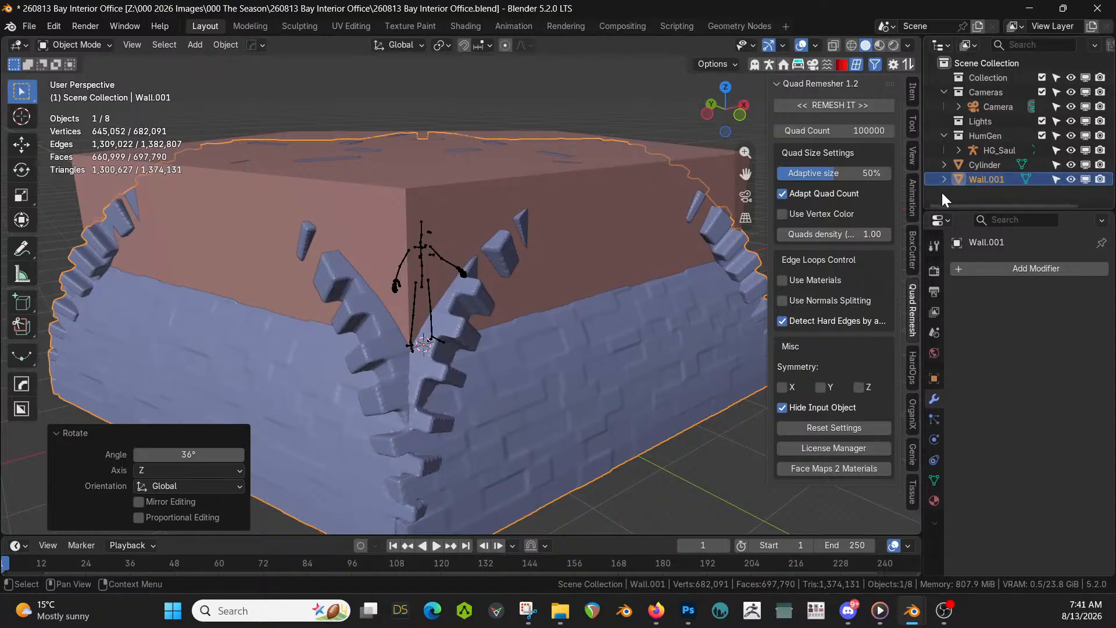
click(989, 167)
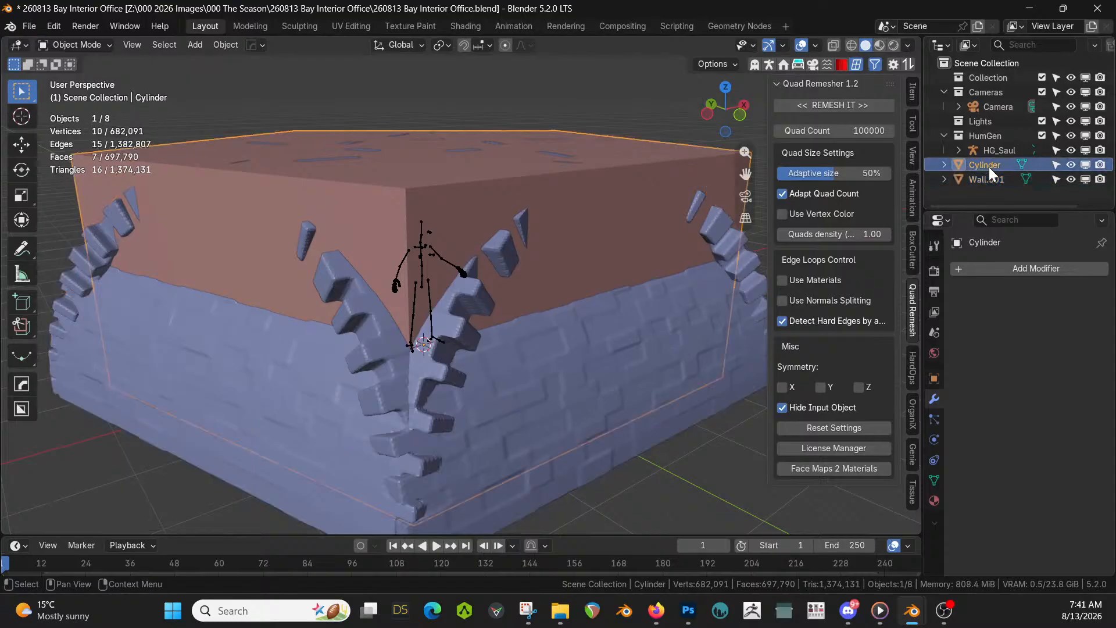
key(Delete)
middle_drag(510, 287, 485, 375)
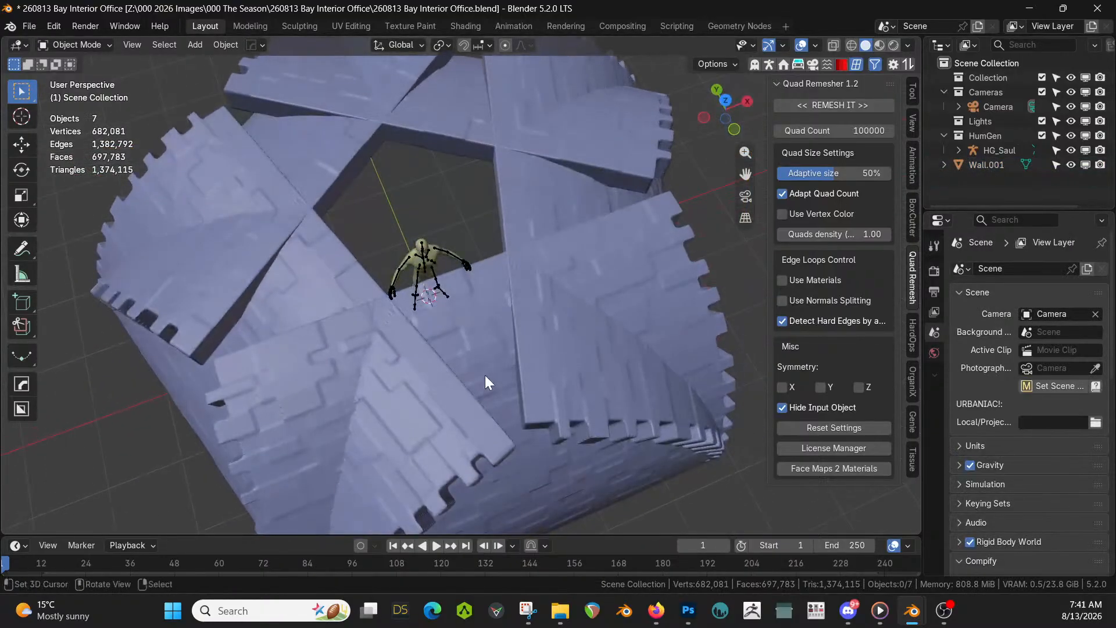
key(ctrl+s)
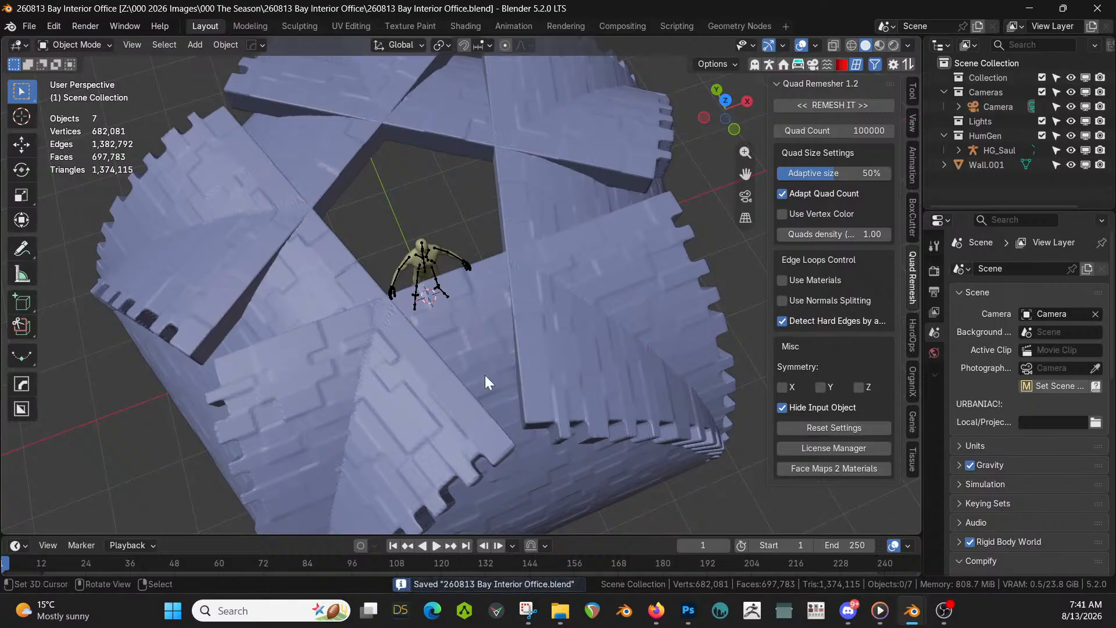
Add a new masonry wall to the scene with Wall Factory
key(KP_7)
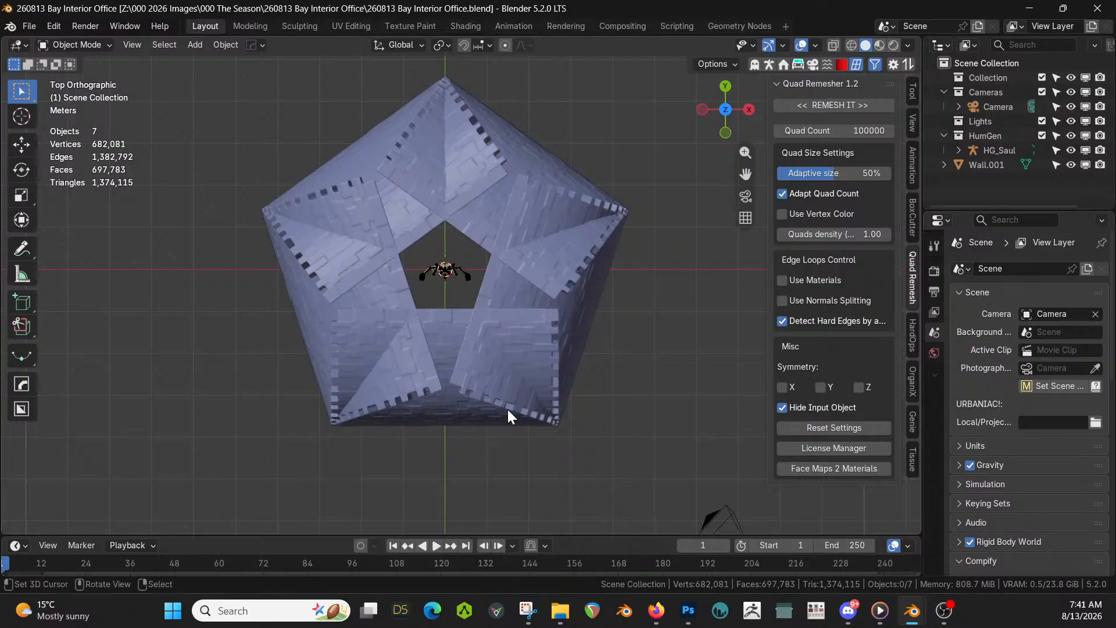
middle_drag(507, 416, 634, 170)
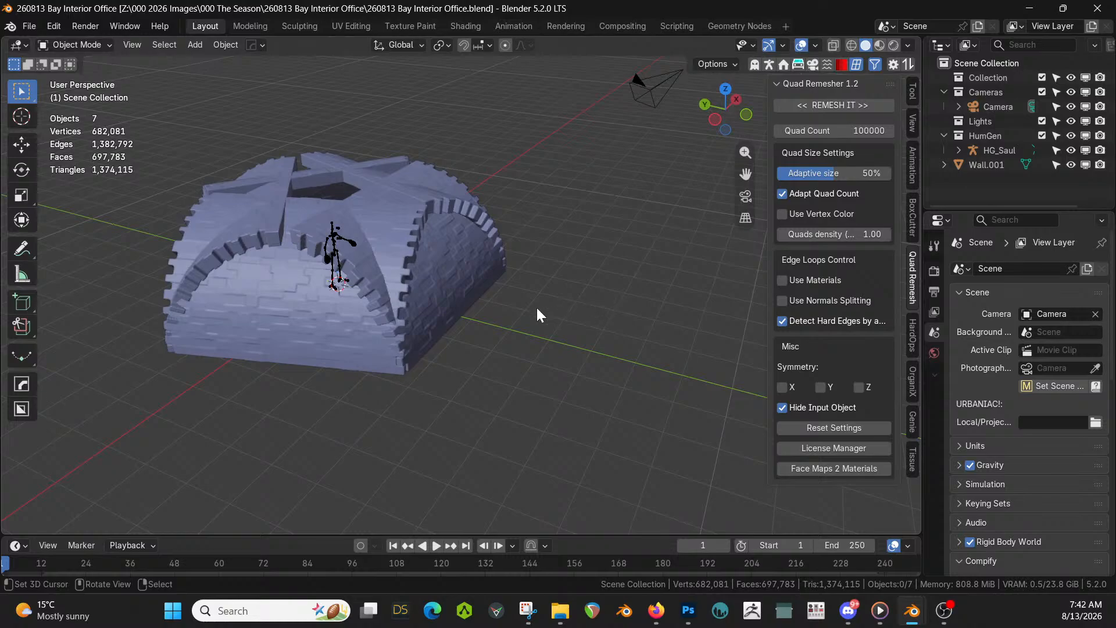
key(shift+a)
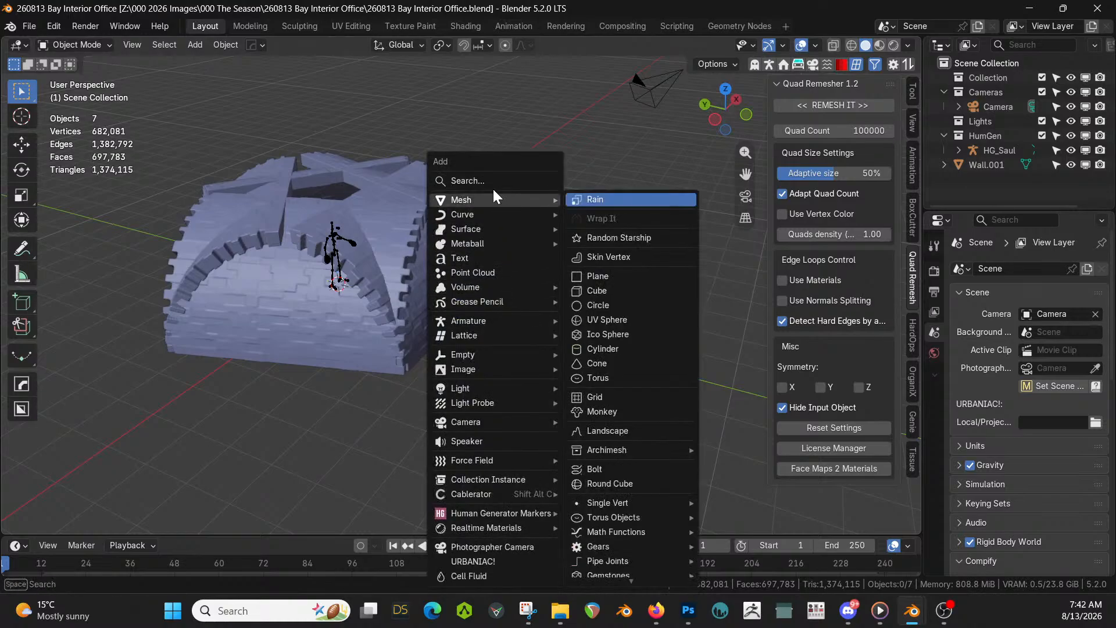
mouse_move(485, 196)
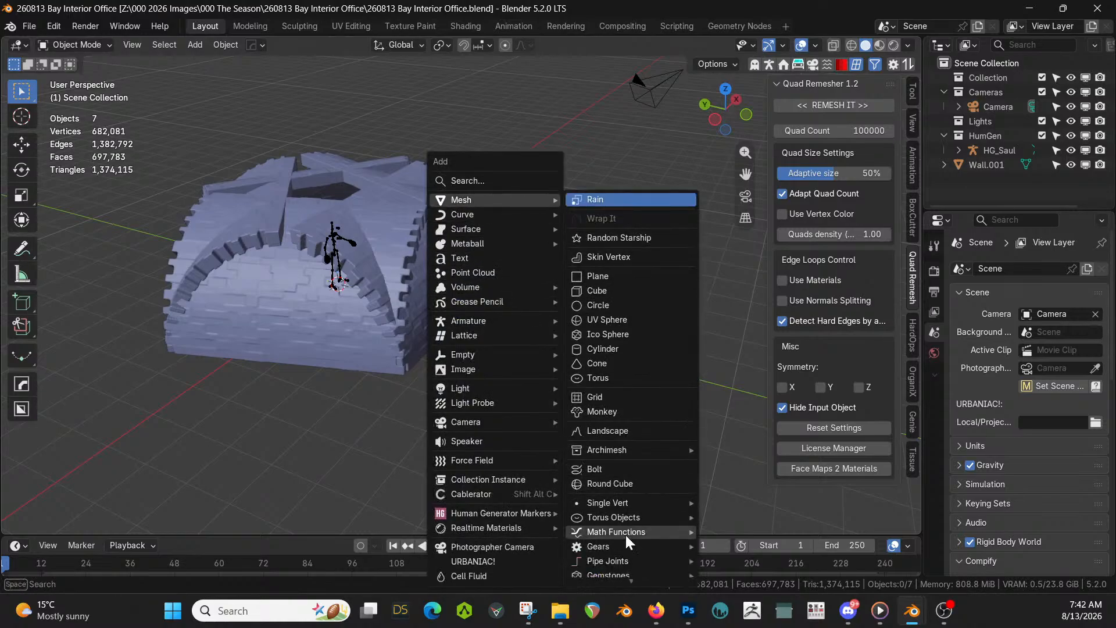
mouse_move(631, 530)
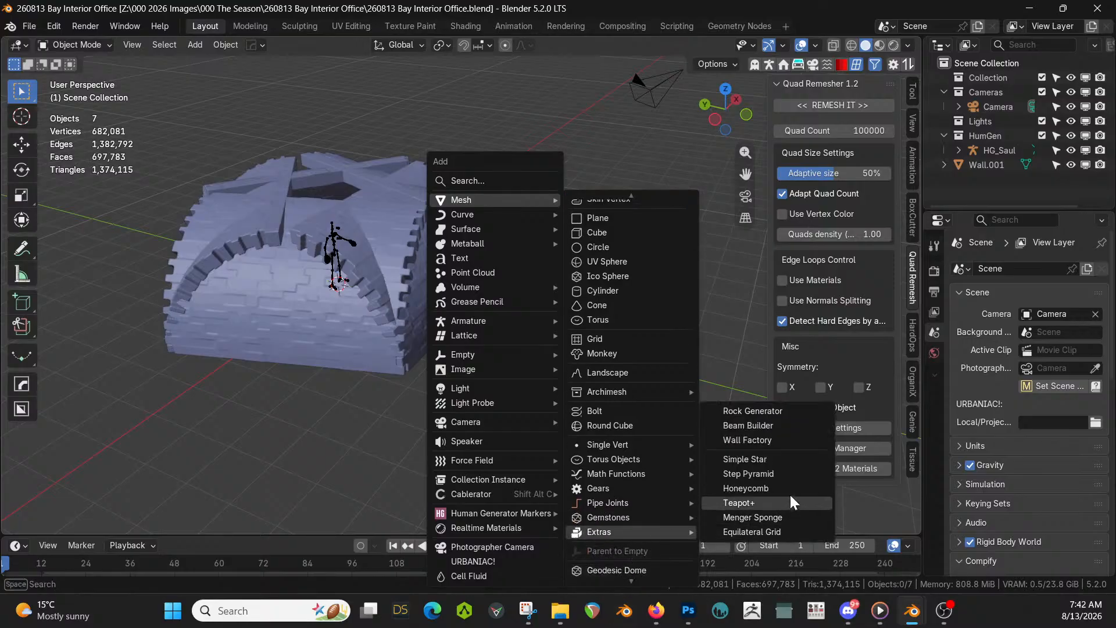
click(779, 439)
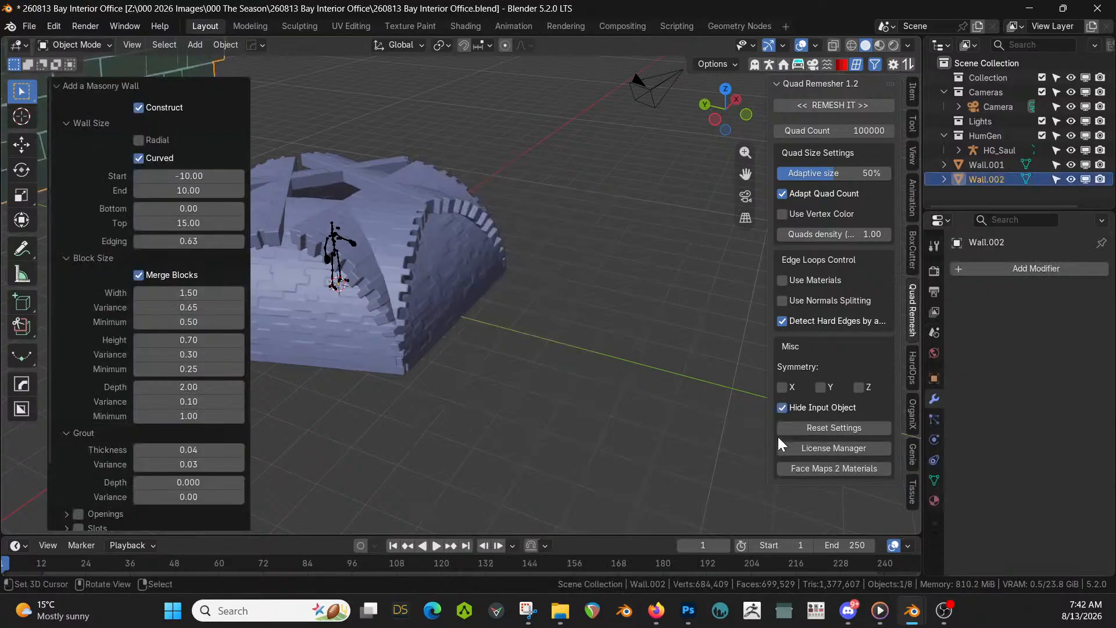
Set the edging of the new curved masonry wall to 0.00
scroll(401, 273, down, 5)
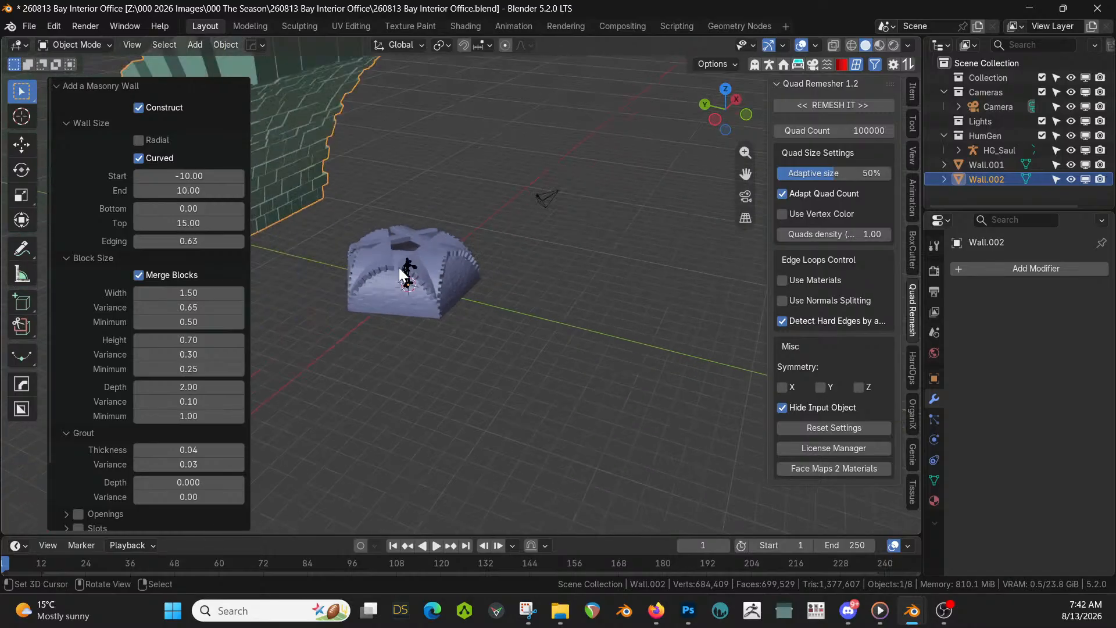
middle_drag(413, 279, 512, 337)
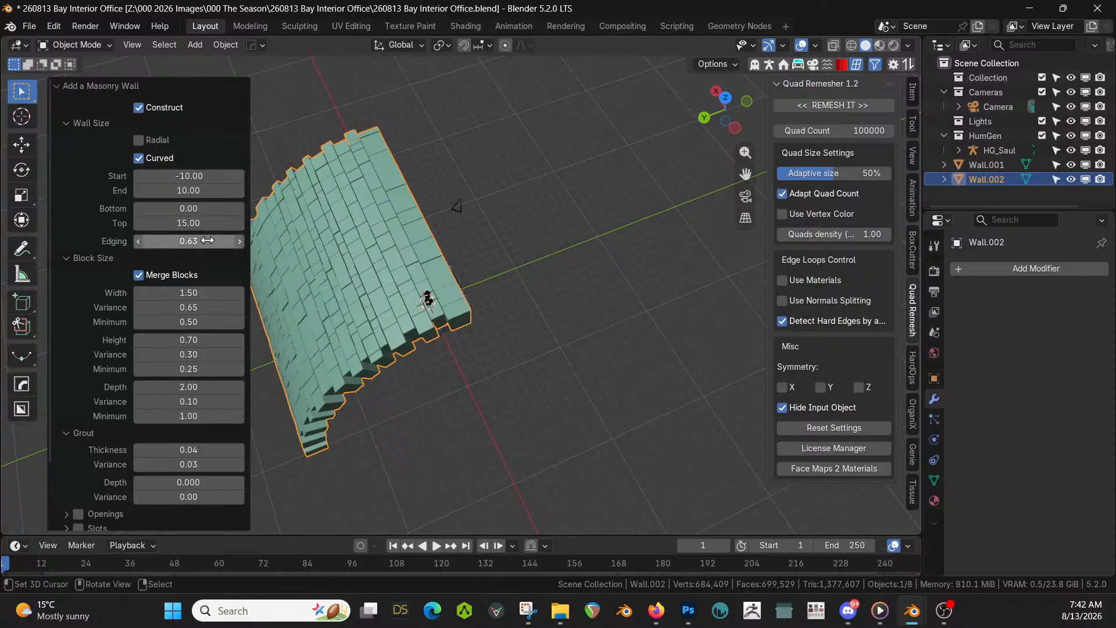
drag(208, 240, 163, 240)
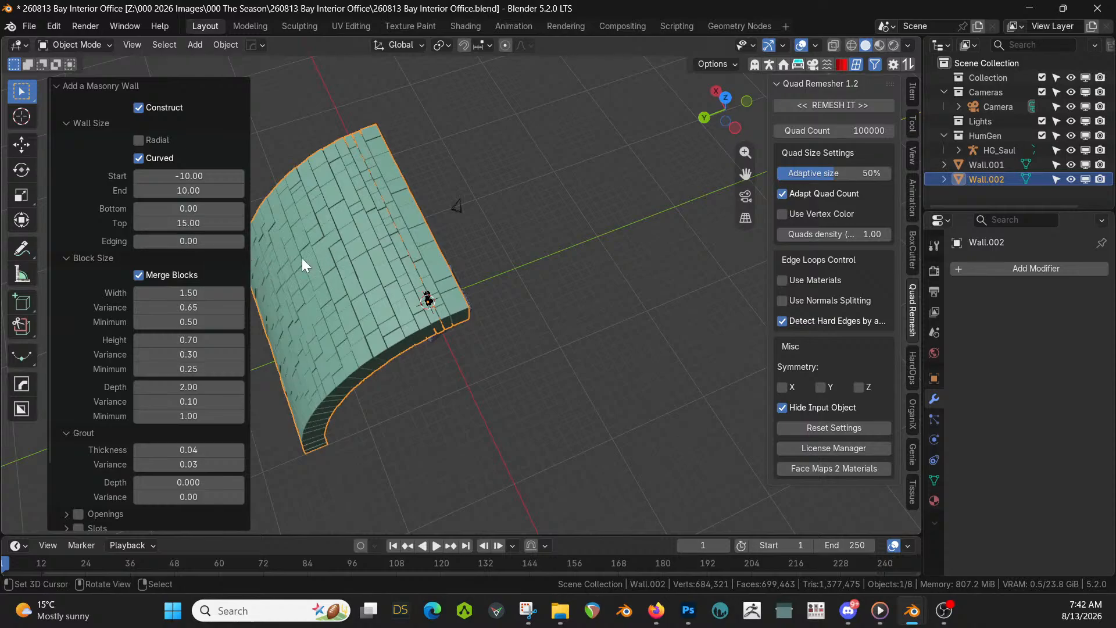
middle_drag(329, 261, 331, 159)
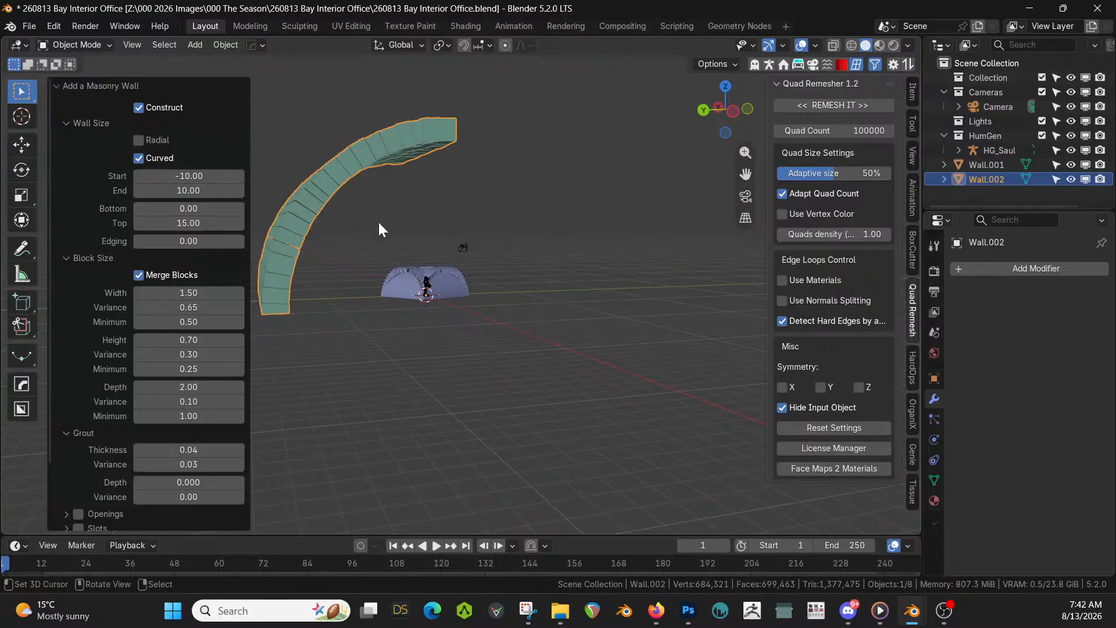
Scale the new curved wall down uniformly by about 0.176 and again by about 0.909
key(s)
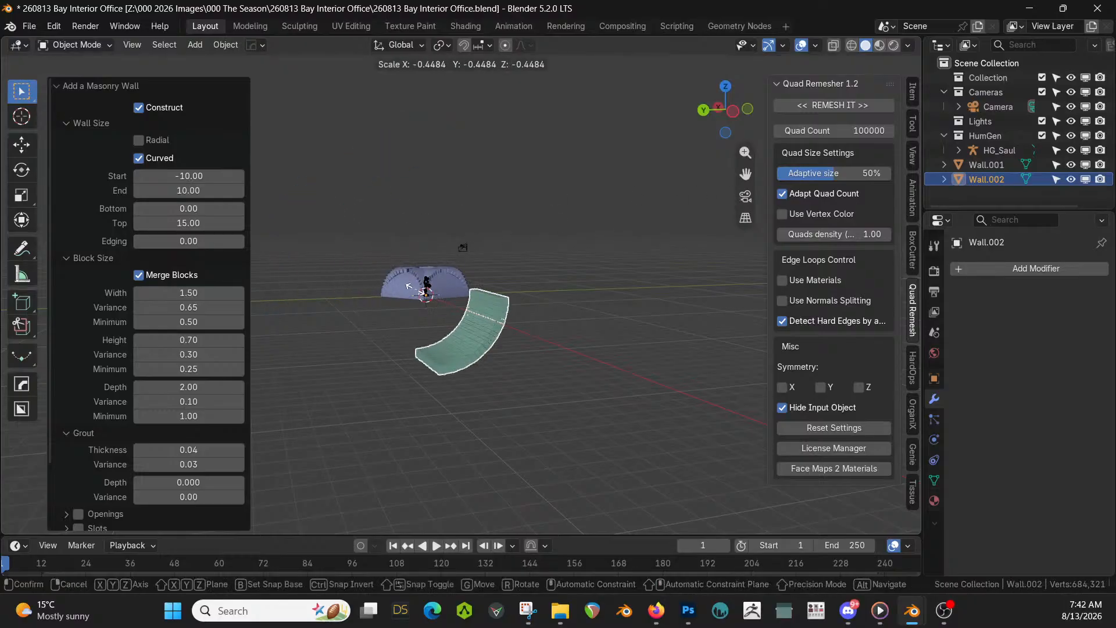
click(431, 295)
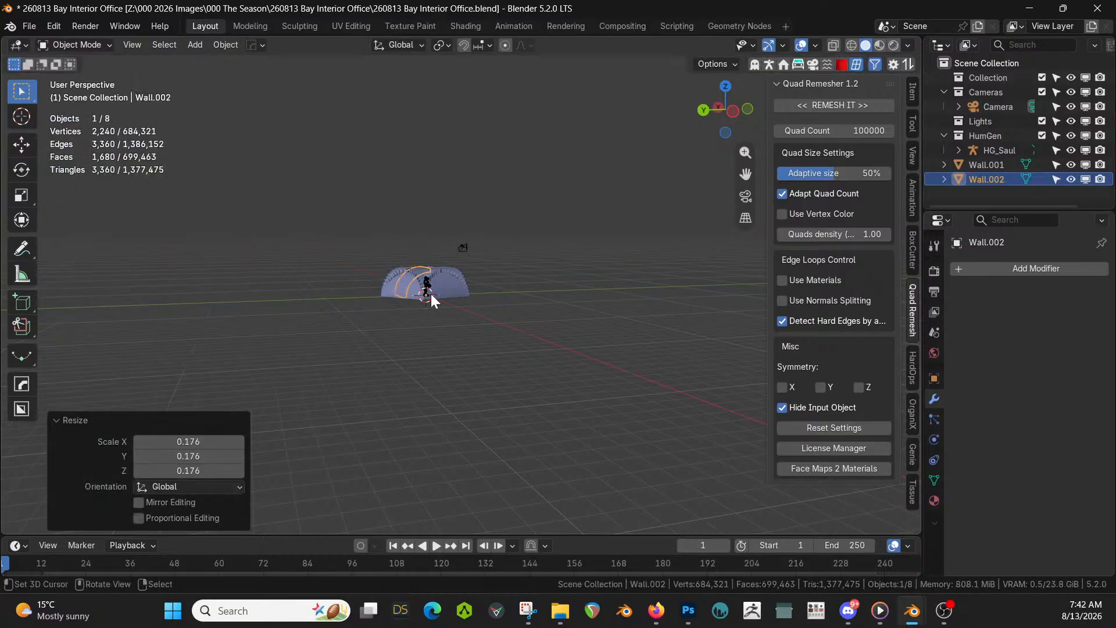
scroll(431, 294, up, 10)
middle_drag(439, 298, 444, 452)
scroll(481, 350, down, 3)
scroll(501, 391, up, 3)
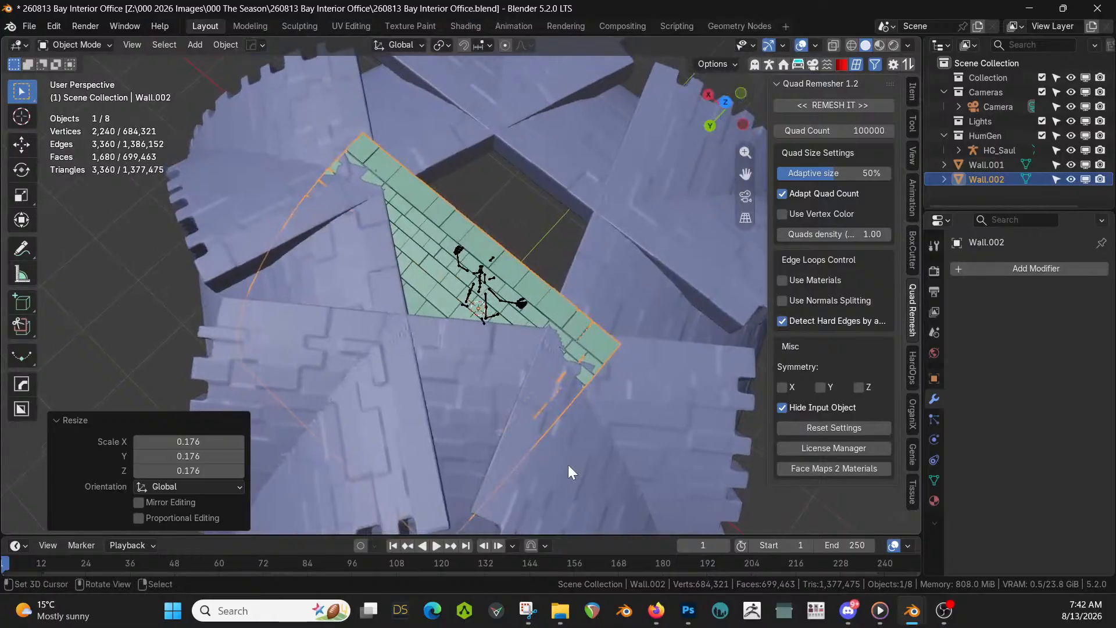
key(s)
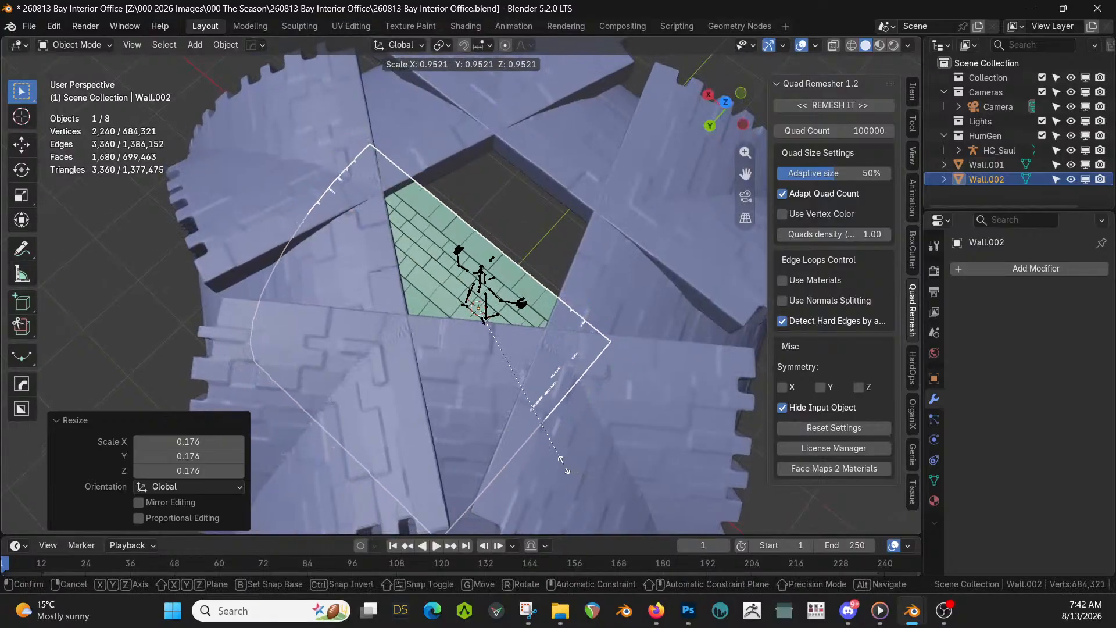
click(544, 452)
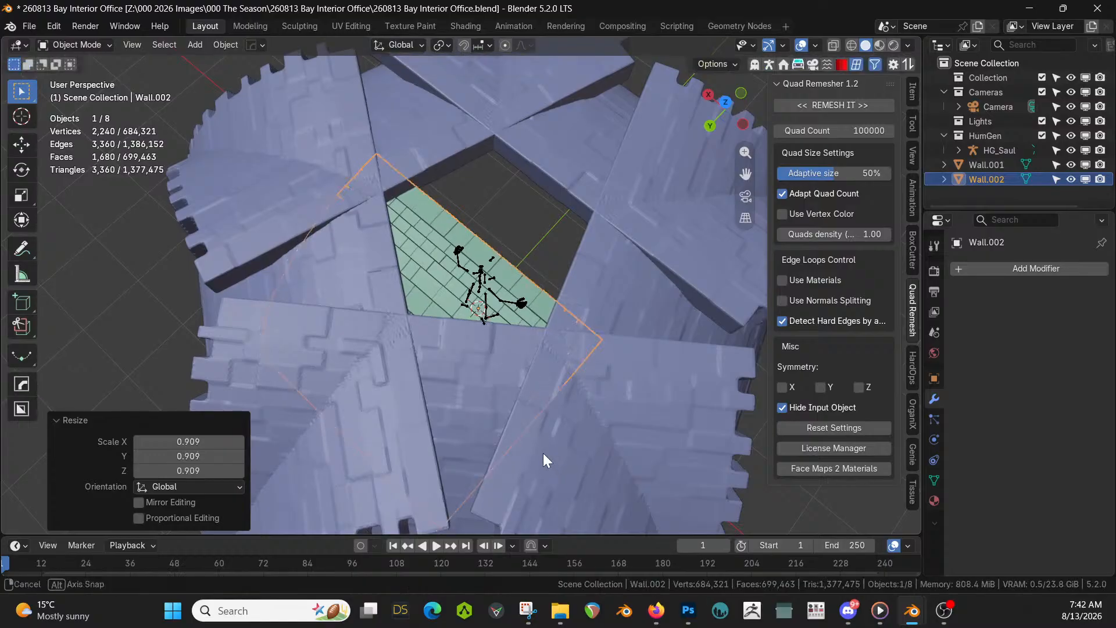
Rotate the scaled-down curved wall 90° about the Z axis
mouse_move(543, 452)
middle_down()
mouse_move(452, 328)
mouse_move(462, 280)
mouse_move(492, 313)
mouse_move(473, 333)
mouse_move(482, 360)
mouse_move(549, 472)
middle_up()
scroll(452, 299, up, 2)
scroll(473, 334, down, 5)
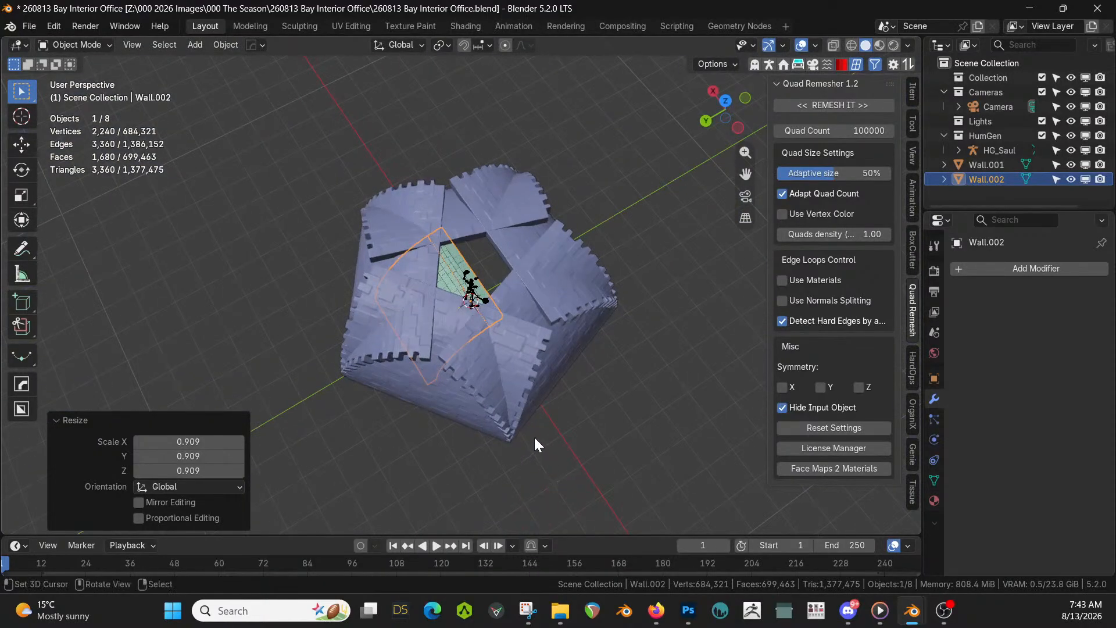
key(KP_7)
text(rz)
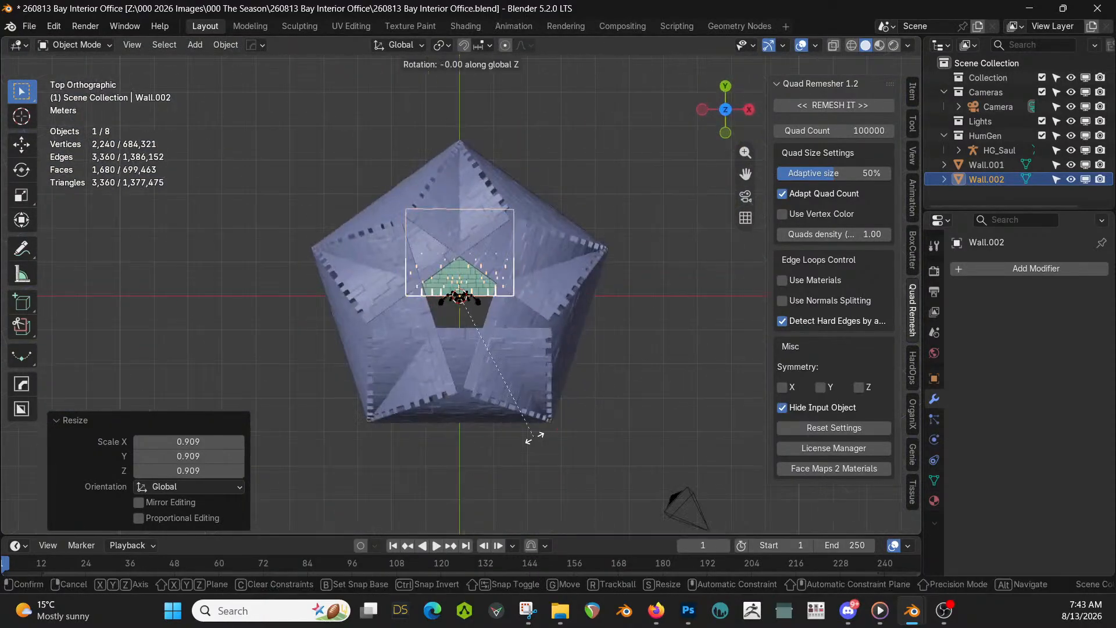
text(90)
key(Return)
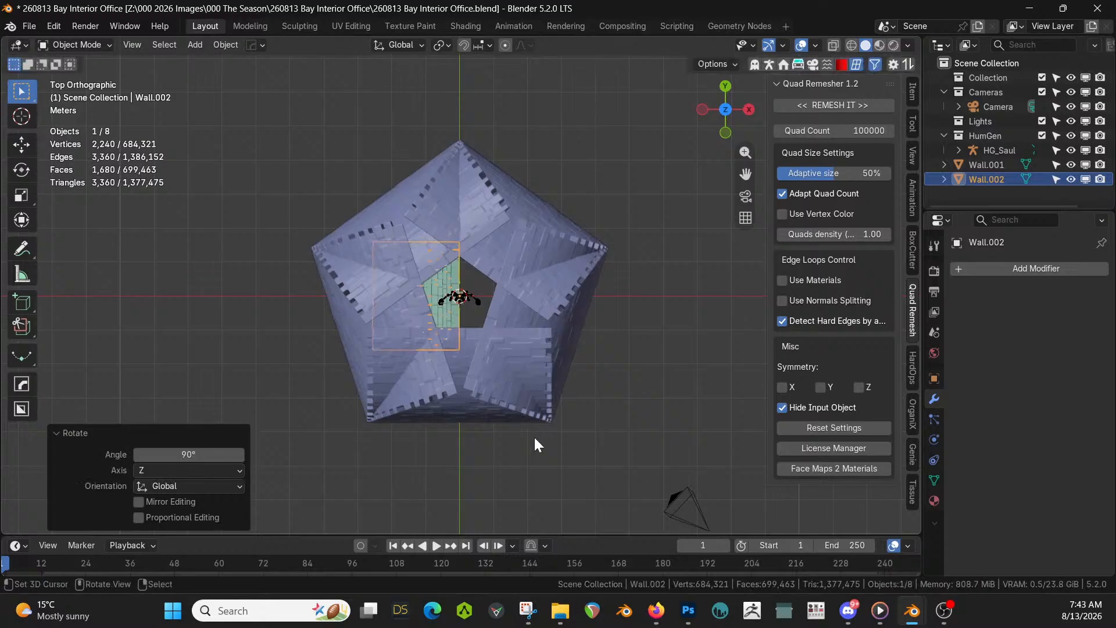
Move the small curved wall about 5.19 m in the negative Y direction, to just outside the bay
key(g)
key(y)
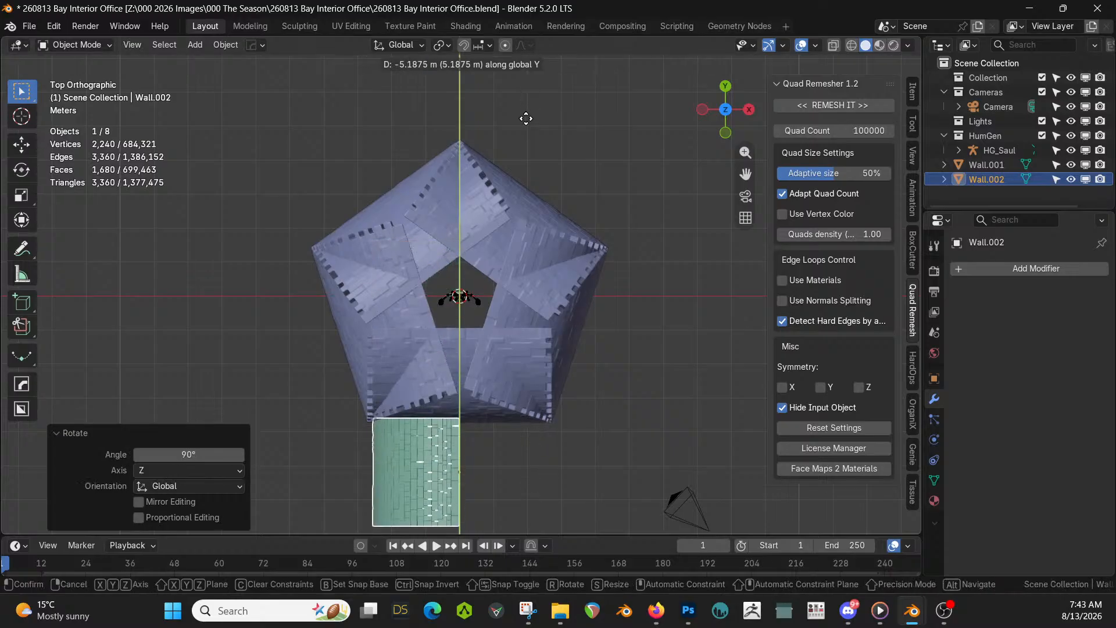
click(526, 118)
middle_drag(543, 236, 462, 233)
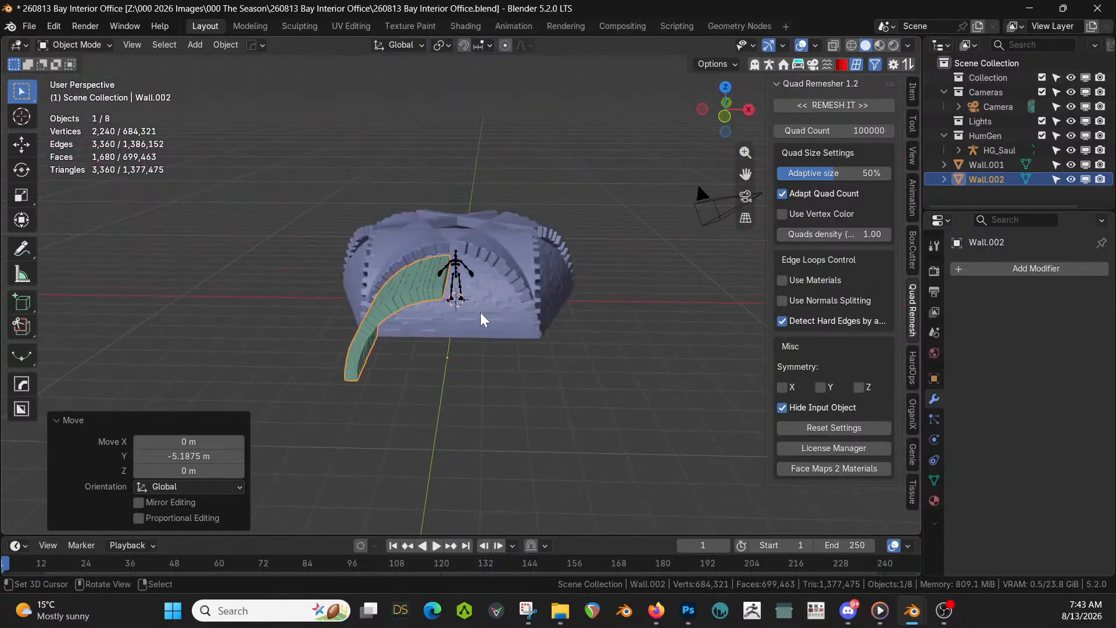
Scale the small curved wall by about 0.629 along the X axis
key(s)
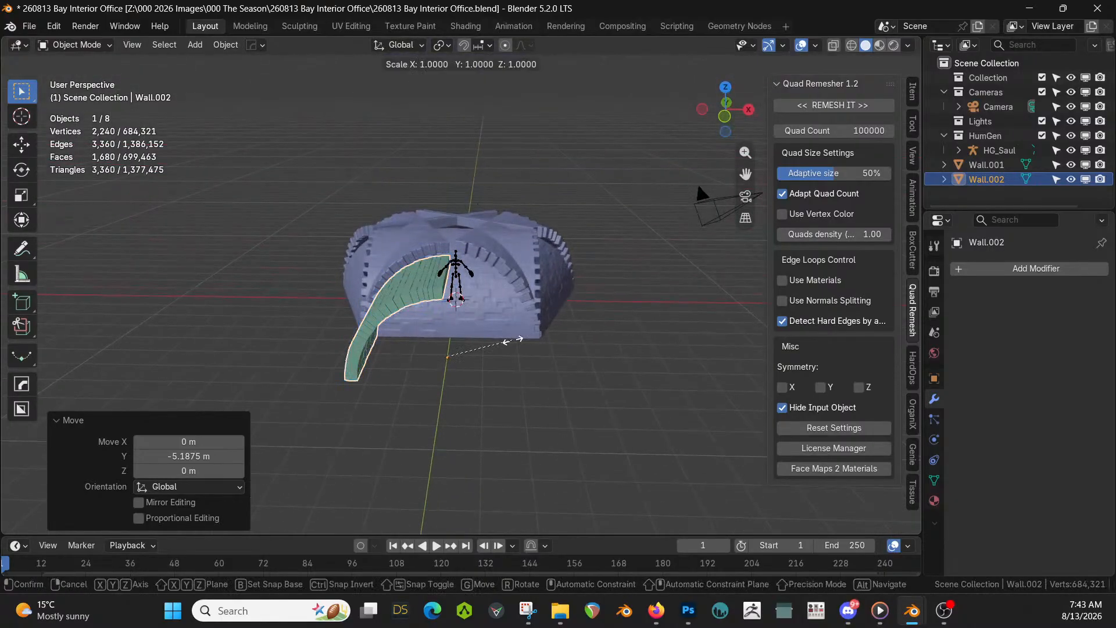
key(x)
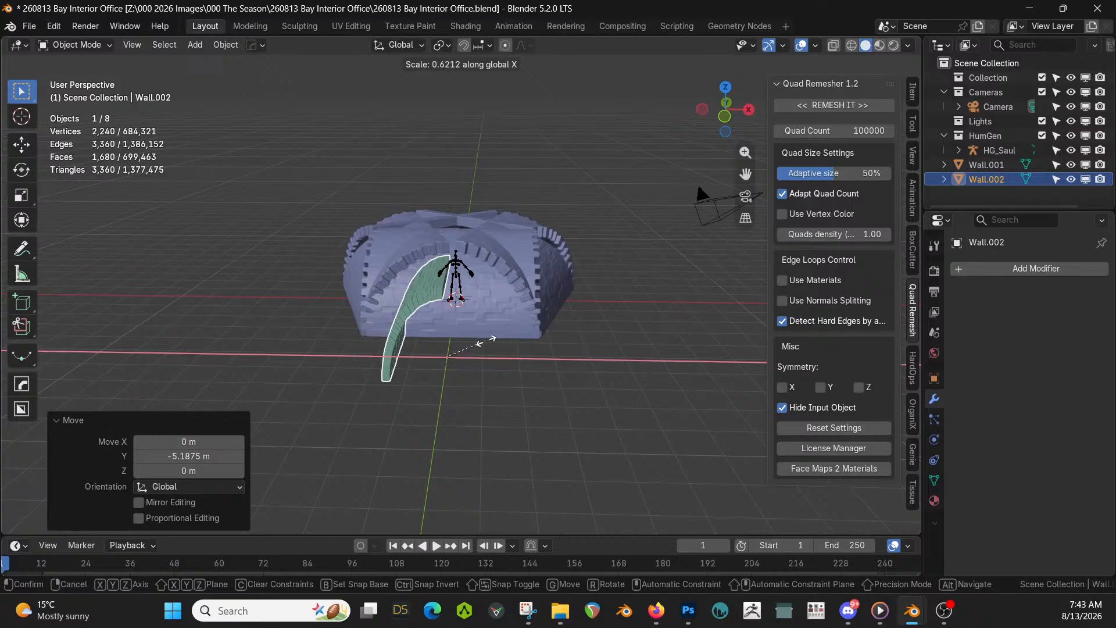
click(490, 344)
Move the small curved wall about 1.75 m in the positive Y direction so it cuts into the bay
middle_drag(491, 347, 527, 397)
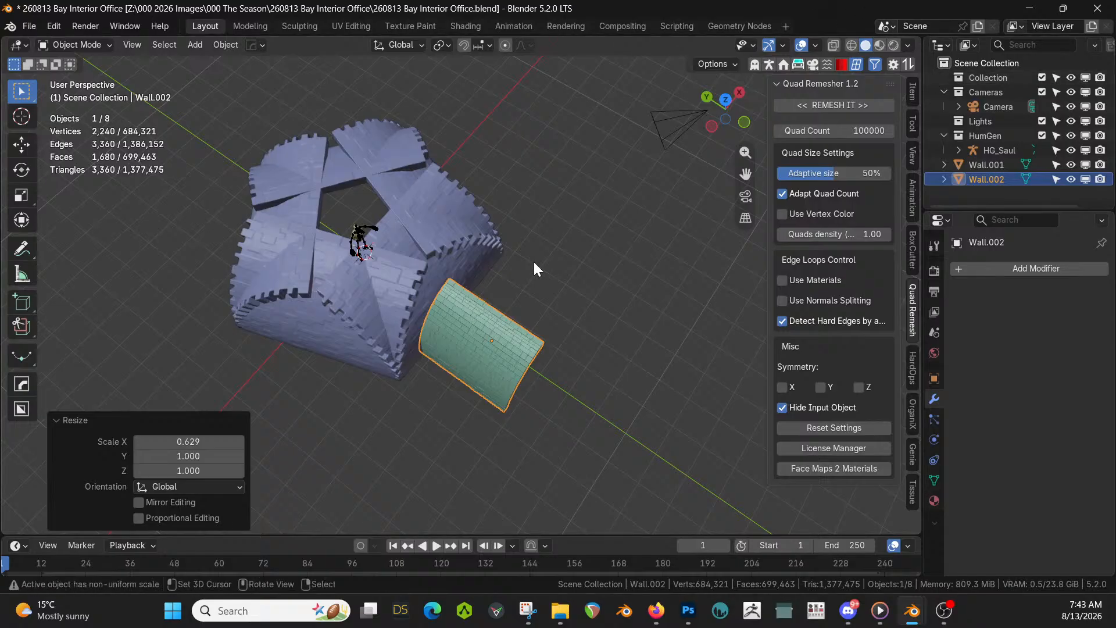
middle_drag(534, 261, 543, 316)
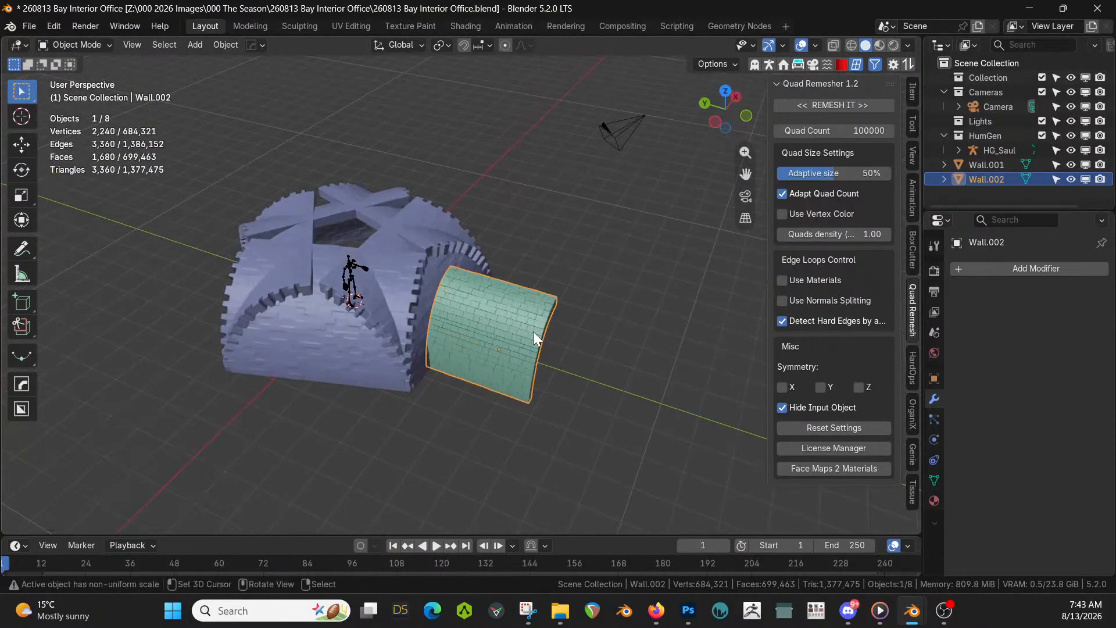
key(g)
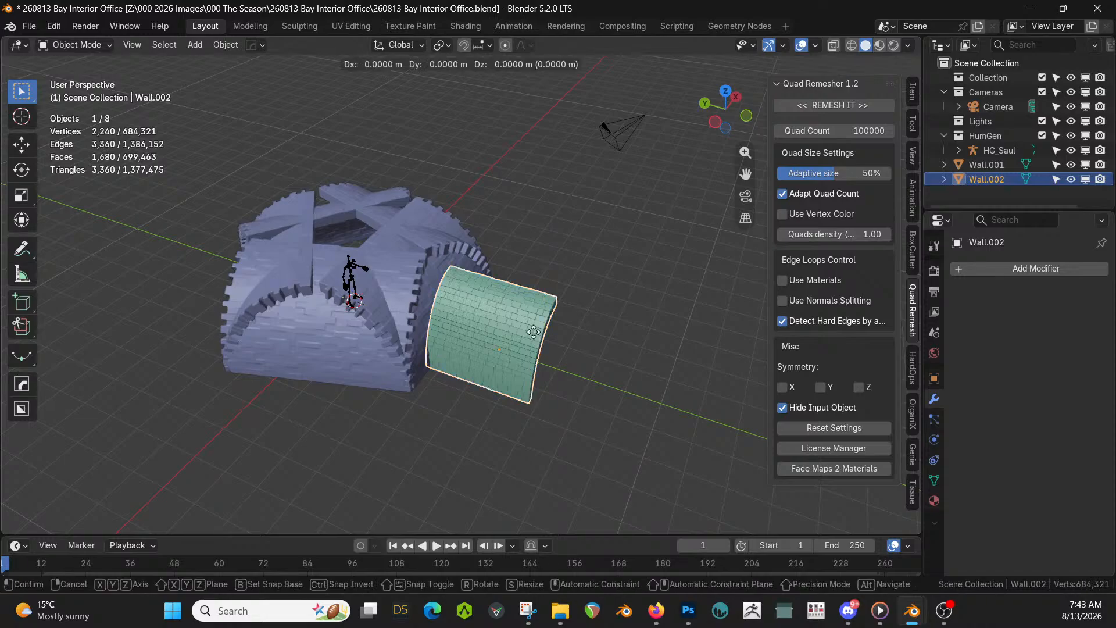
key(y)
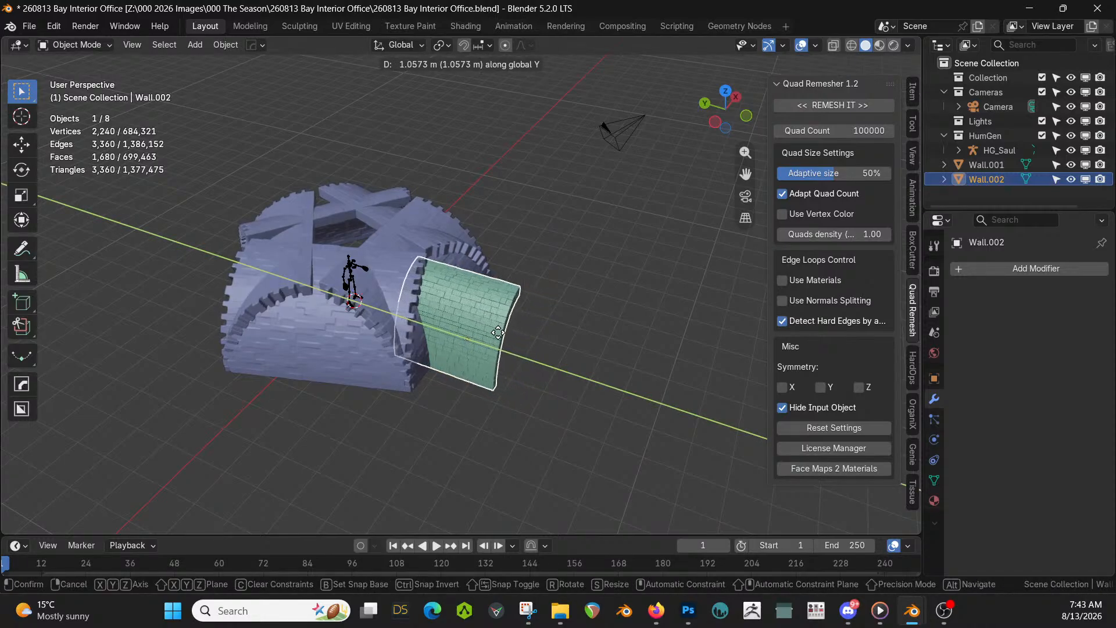
click(481, 339)
Fine-tune the small curved wall's position along the Y axis where it meets the bay interior
middle_drag(481, 338, 249, 261)
scroll(119, 314, up, 4)
scroll(100, 285, up, 4)
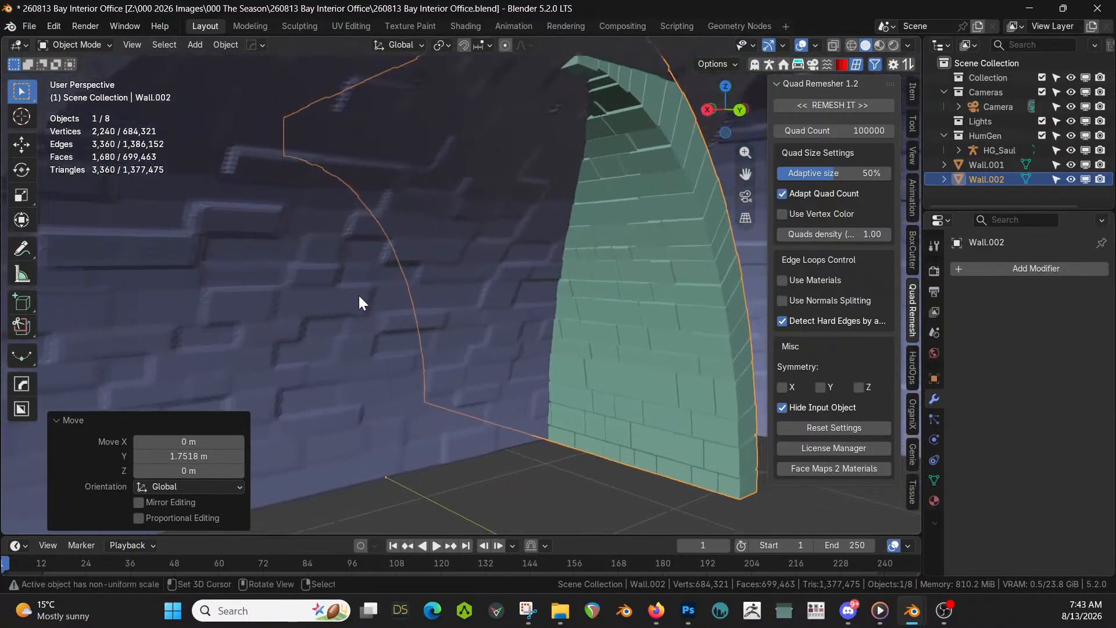
key(g)
key(y)
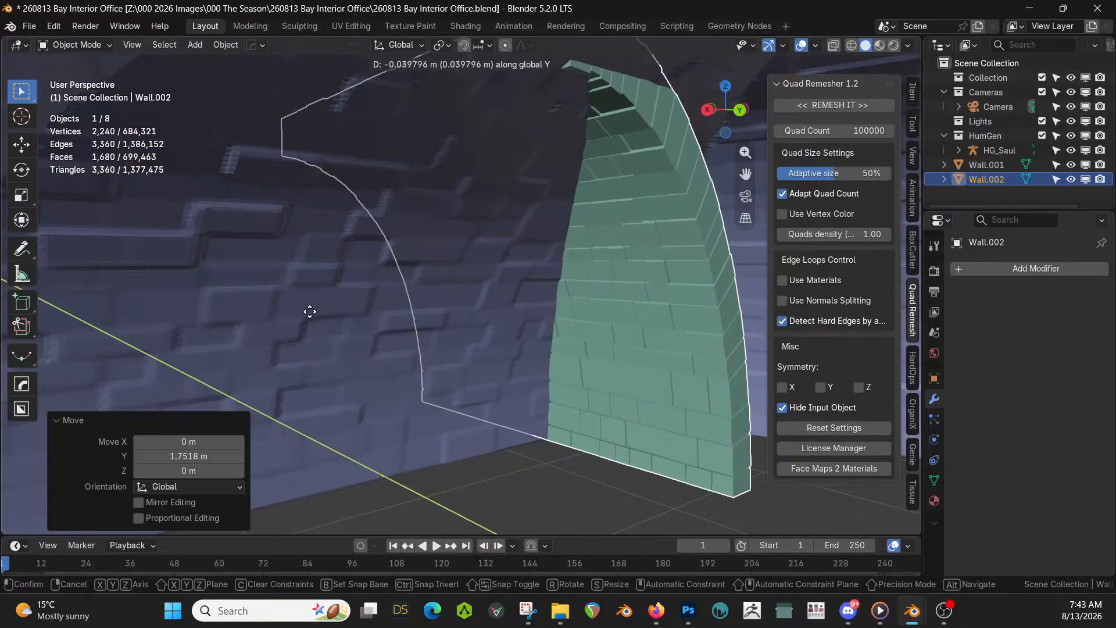
click(366, 319)
middle_drag(296, 360, 131, 451)
middle_drag(406, 400, 362, 264)
shift+click(361, 264)
key(alt+x)
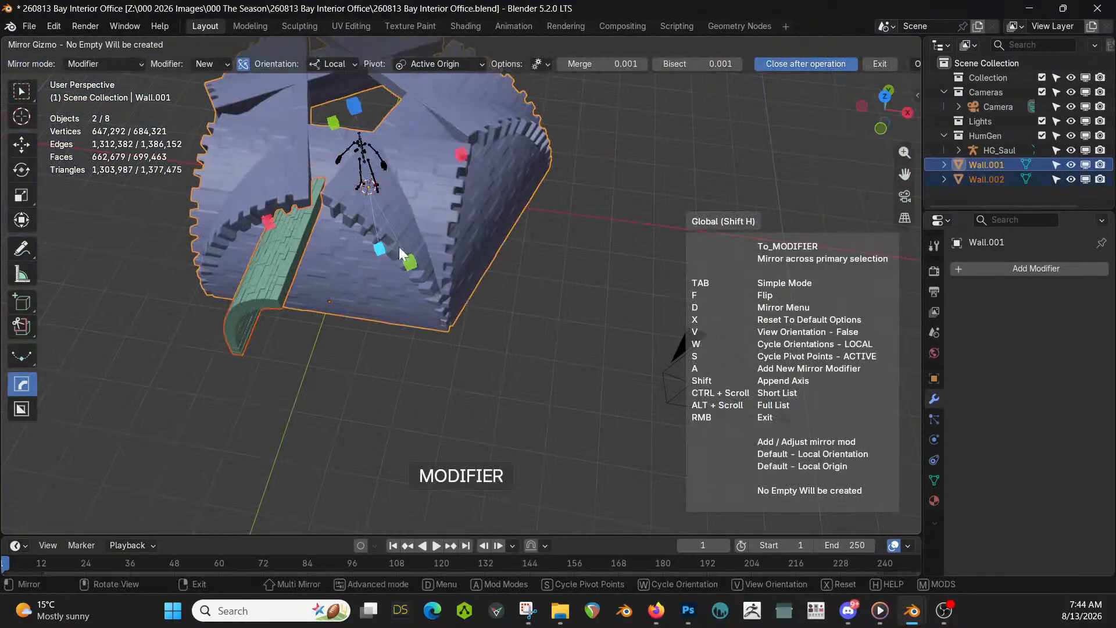
right_click(450, 221)
middle_drag(456, 302, 463, 312)
key(KP_7)
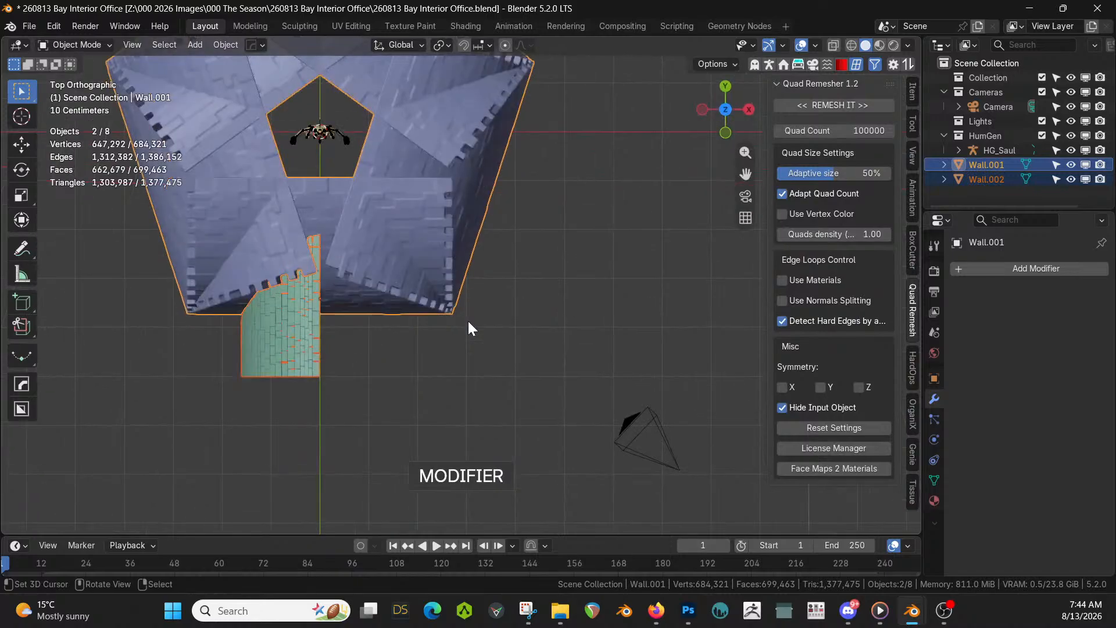
click(272, 347)
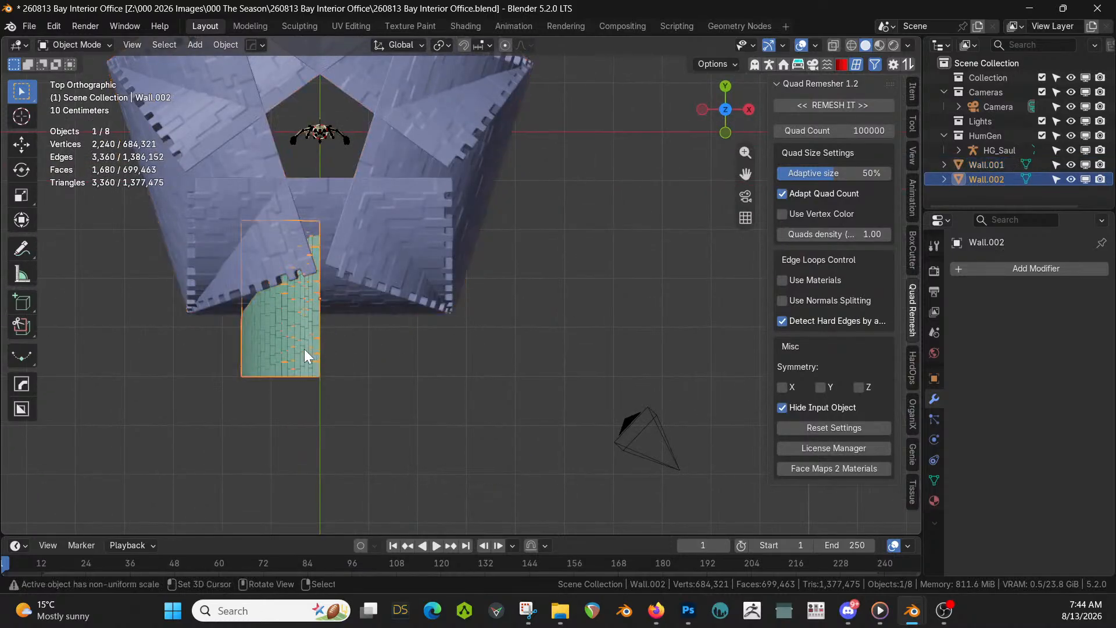
key(alt+x)
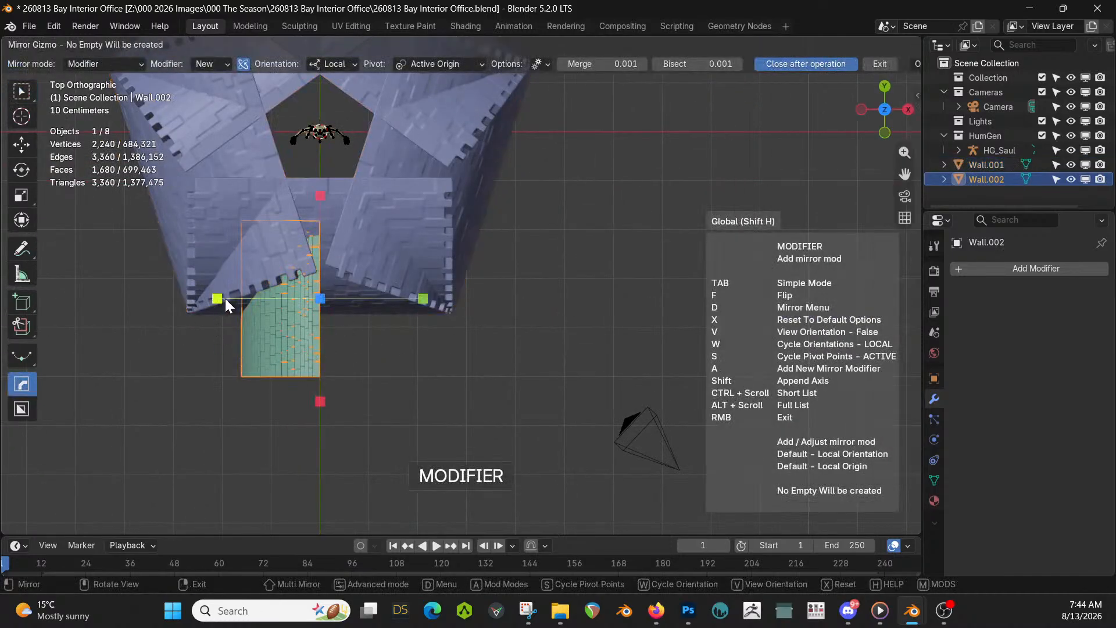
right_click(287, 350)
shift+click(236, 262)
key(alt+x)
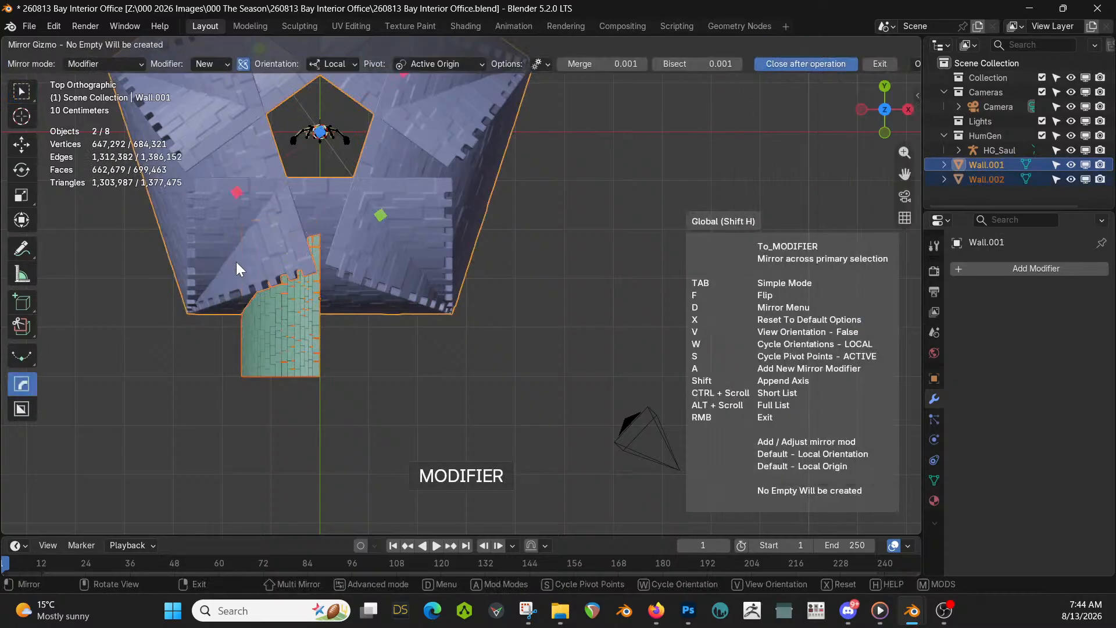
right_click(238, 263)
Apply the rotation and scale of the five-sided bay object
click(227, 196)
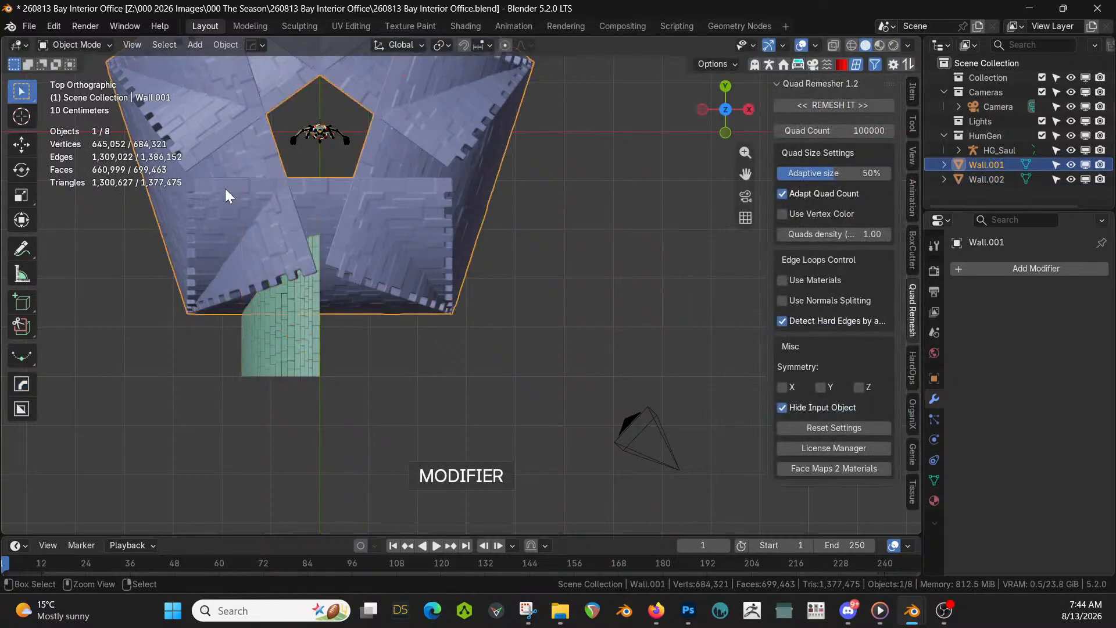
key(ctrl+a)
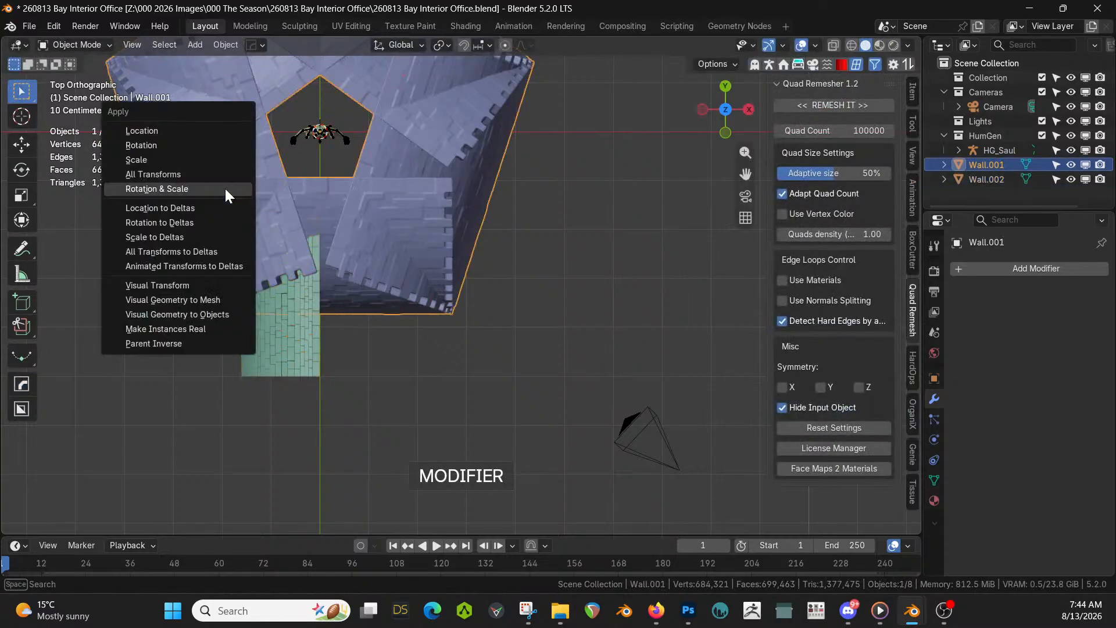
click(190, 190)
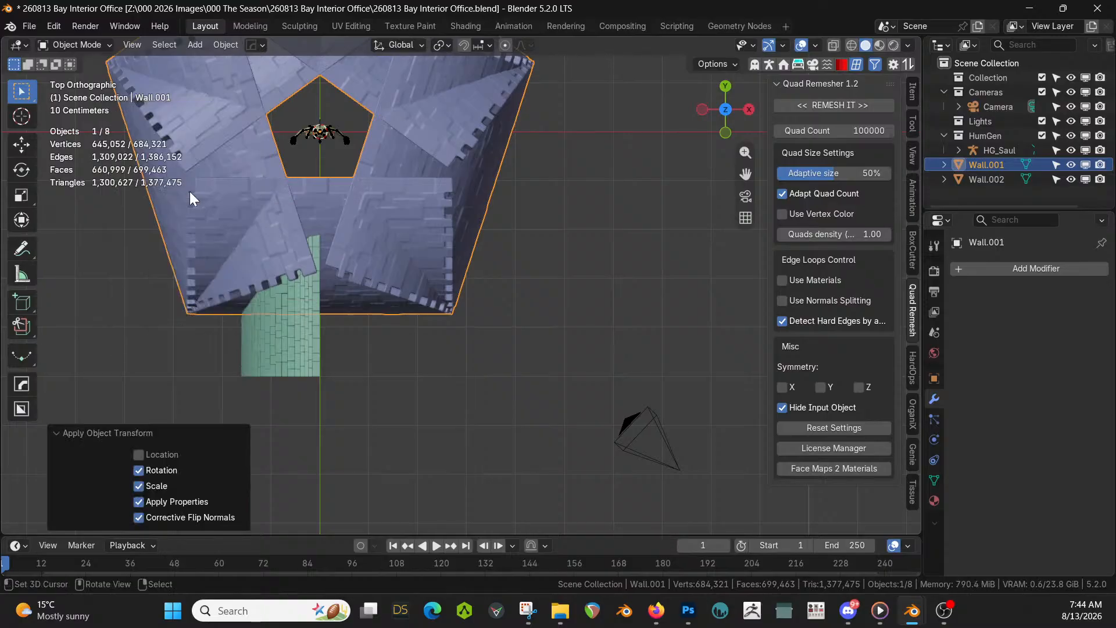
Mirror the small curved wall along X across the bay object to form a full arch, and apply the mirror modifier
shift+click(272, 327)
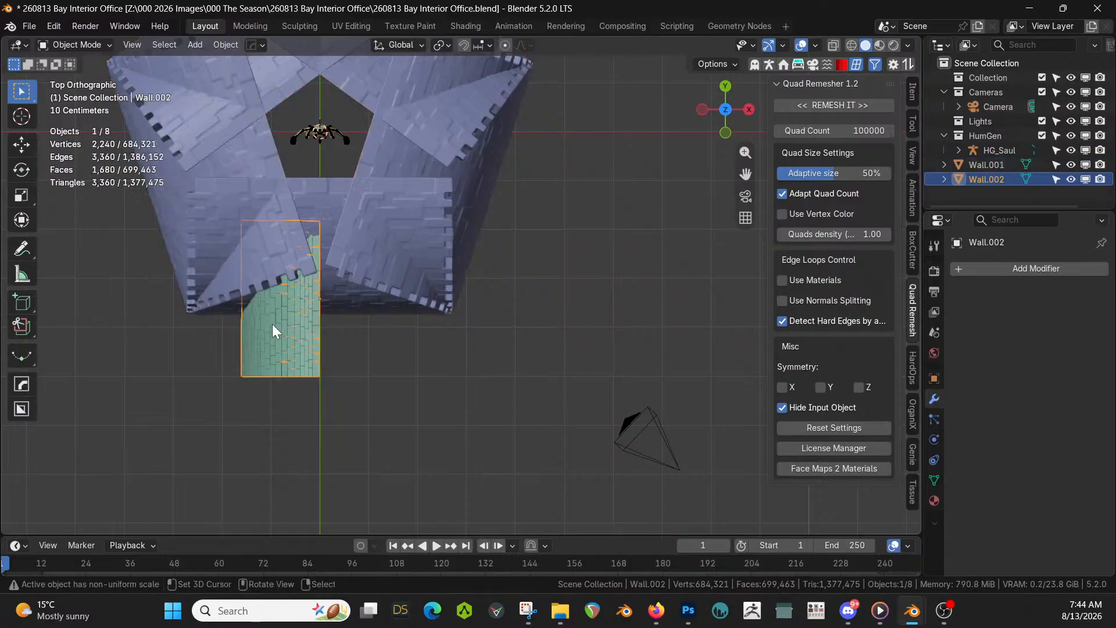
shift+click(227, 216)
key(alt+x)
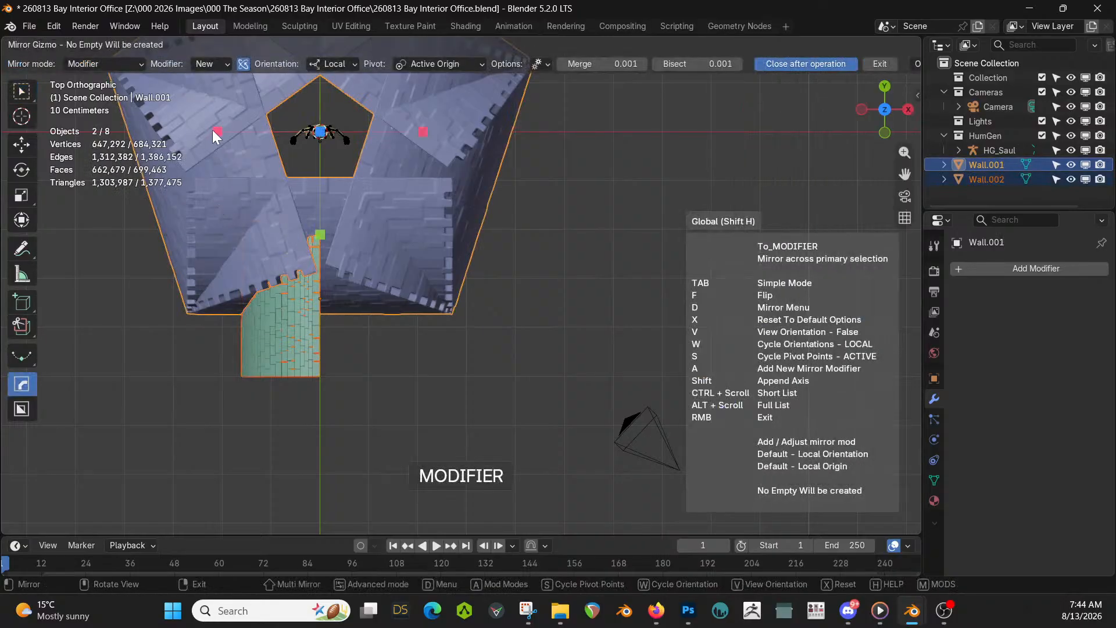
click(217, 132)
middle_drag(383, 347, 470, 236)
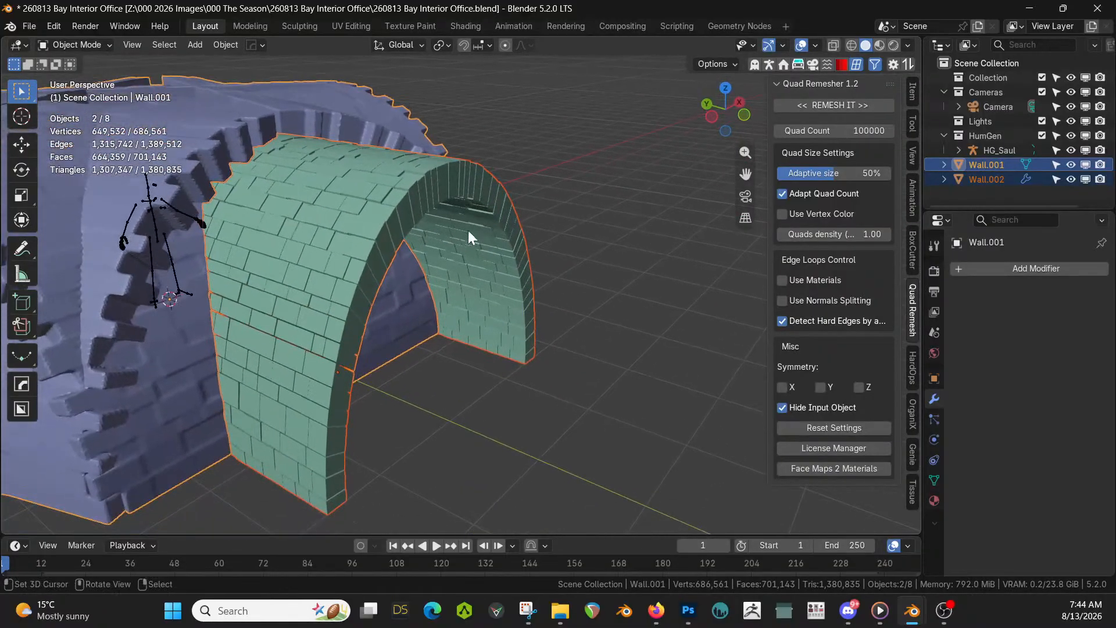
click(340, 215)
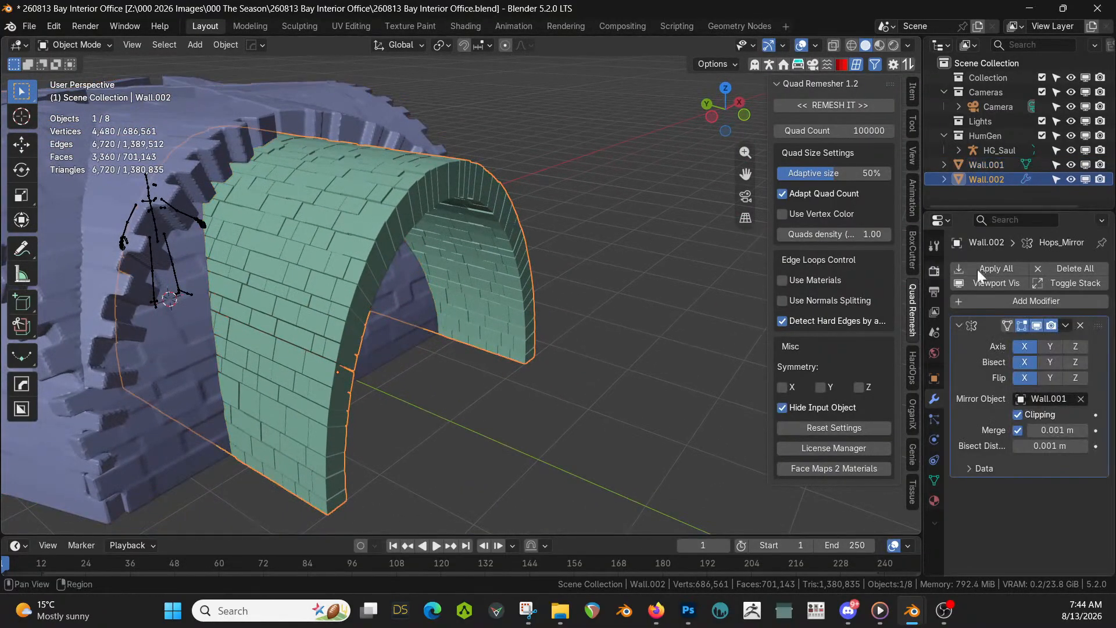
click(1013, 270)
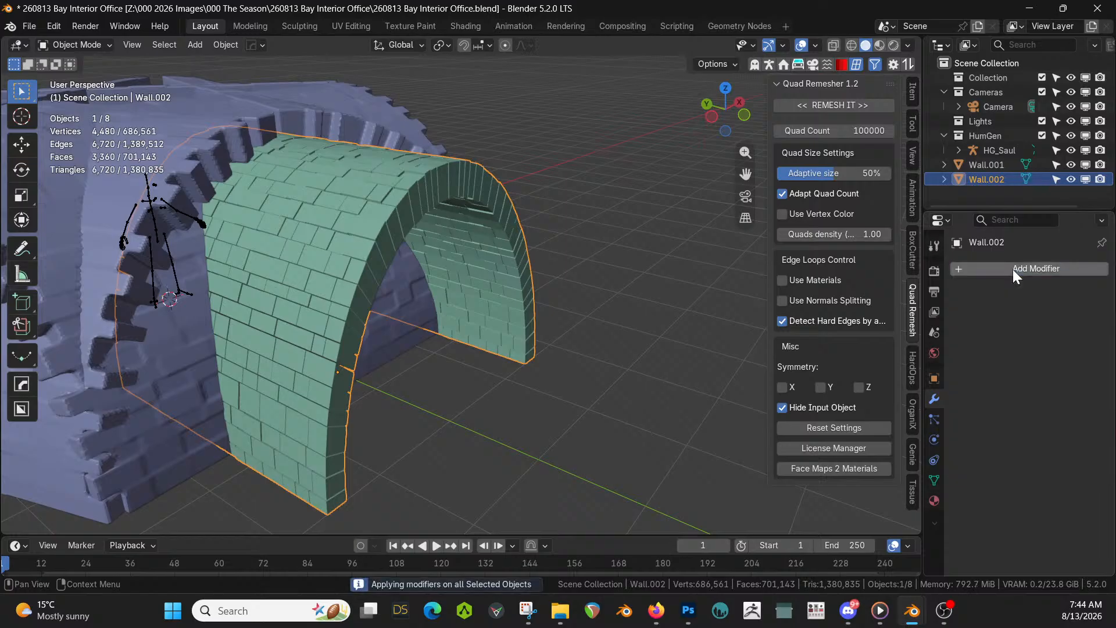
Add a Remesh modifier in Voxel mode to the arched passage with a voxel size of 0.005 m
click(1013, 269)
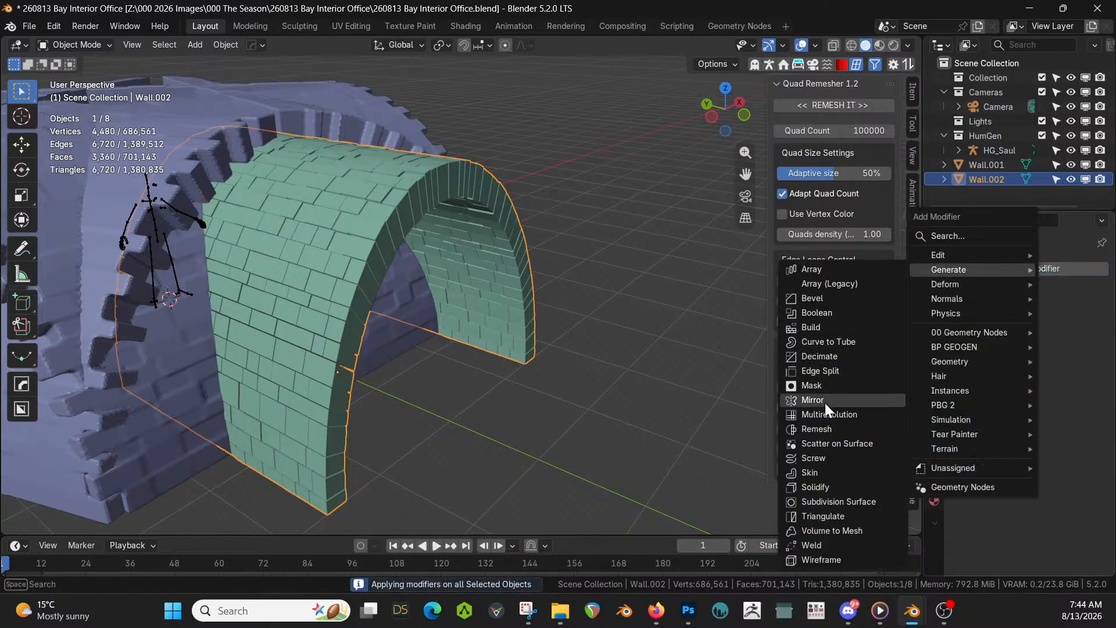
click(831, 428)
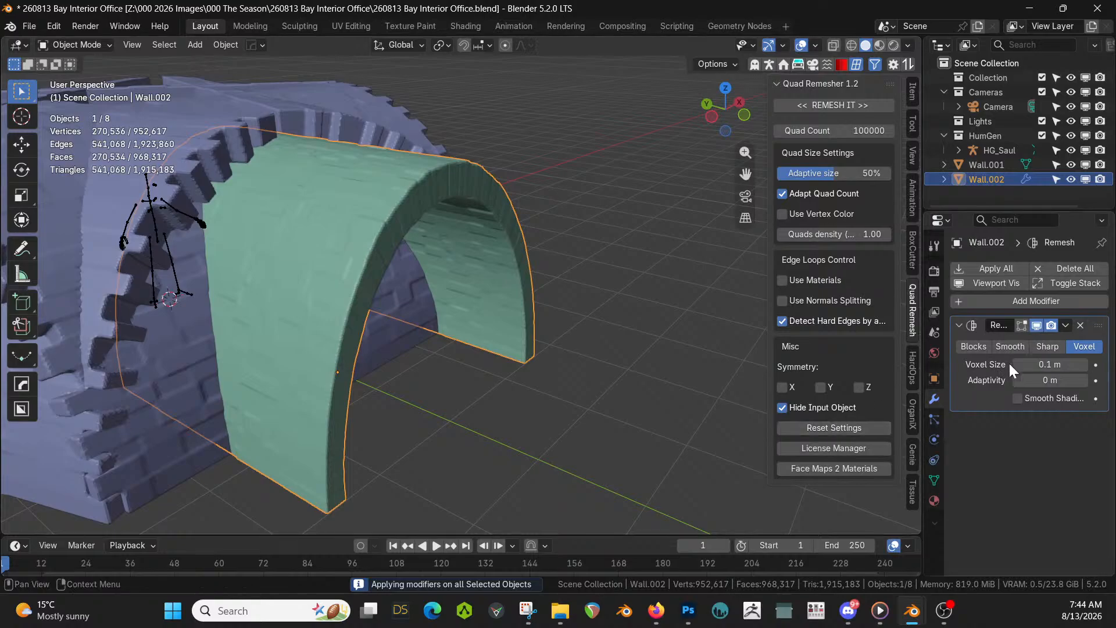
click(1049, 364)
key(BackSpace)
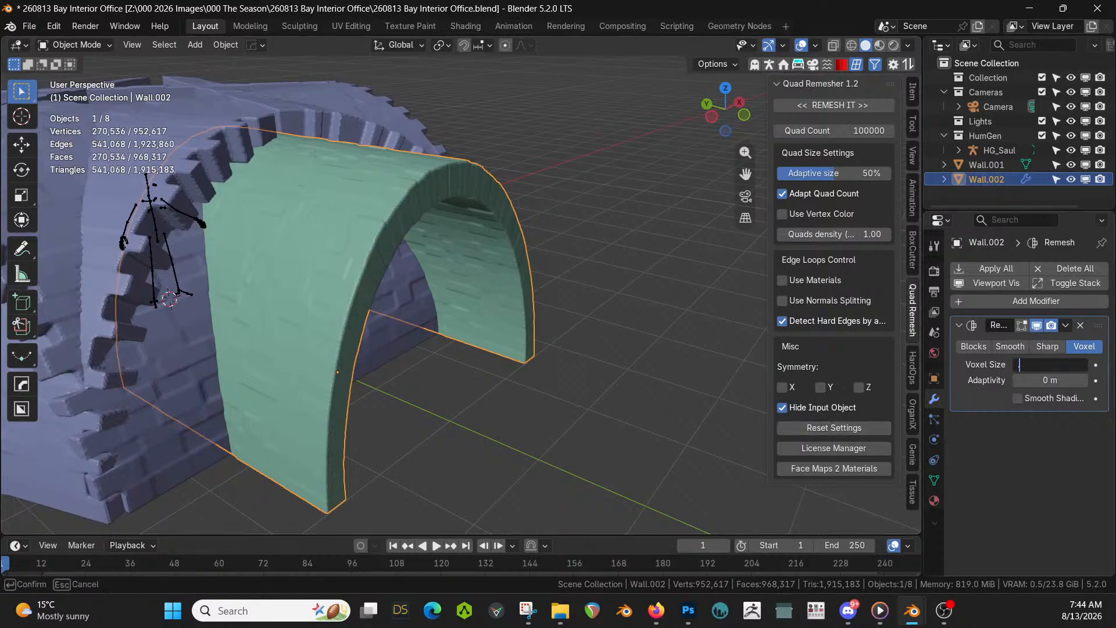
text(.005)
key(Return)
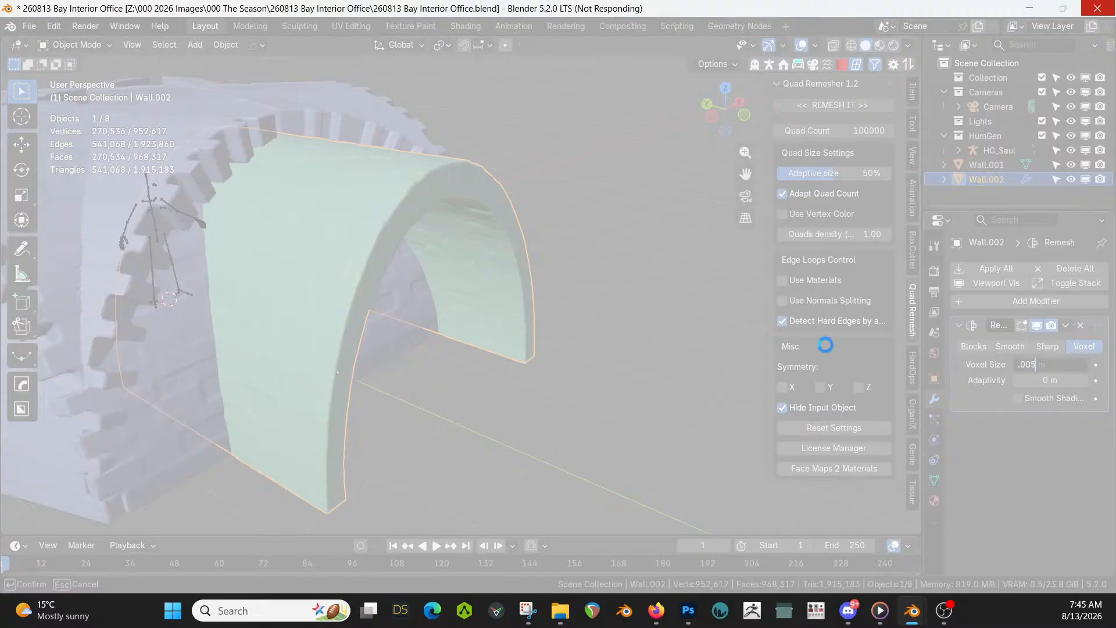
Switch to the other Blender window and recover the bay interior office scene from its auto-save
mouse_move(913, 616)
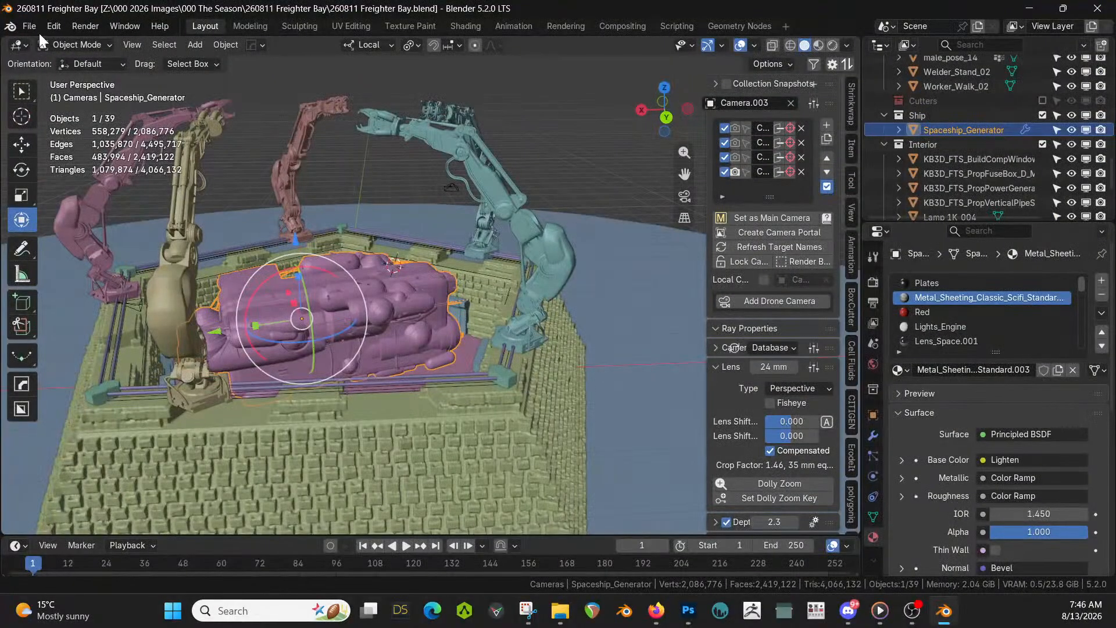
click(30, 26)
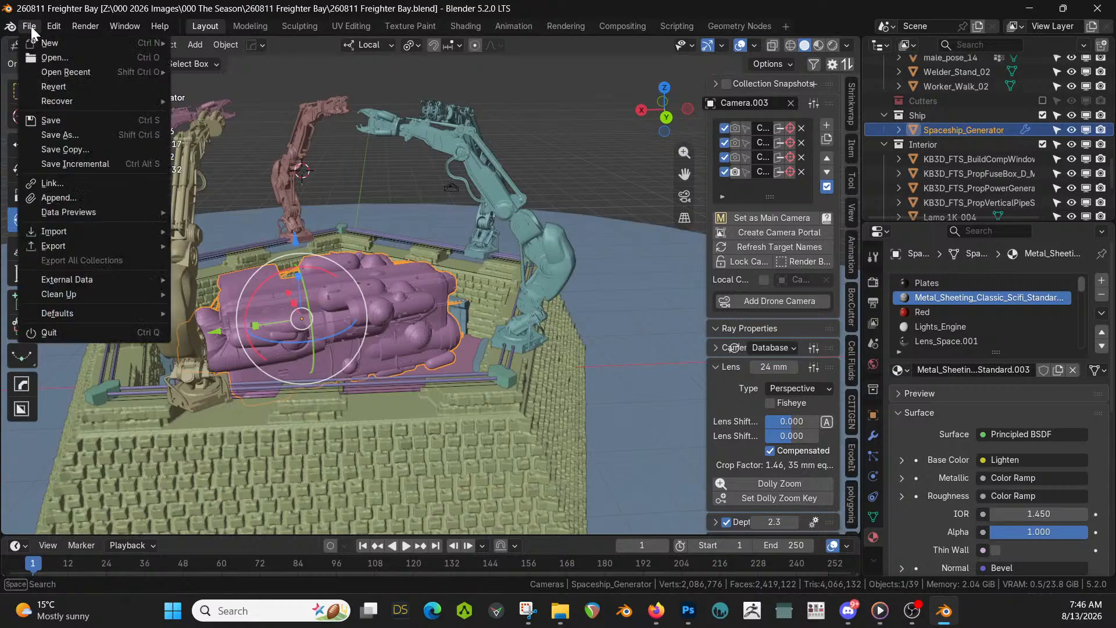
mouse_move(85, 101)
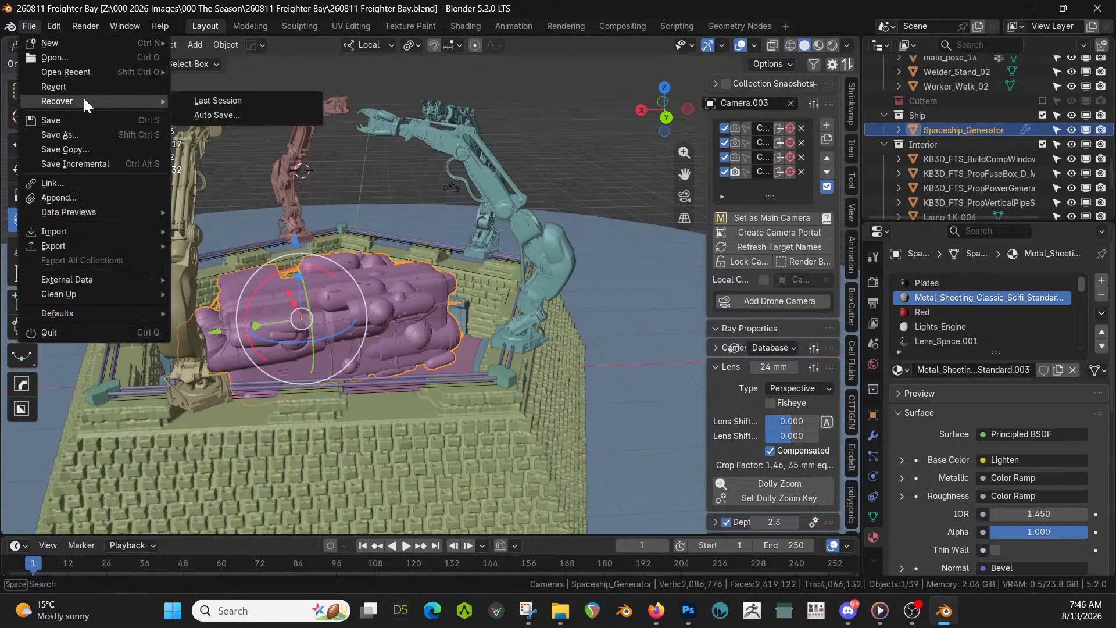
click(247, 114)
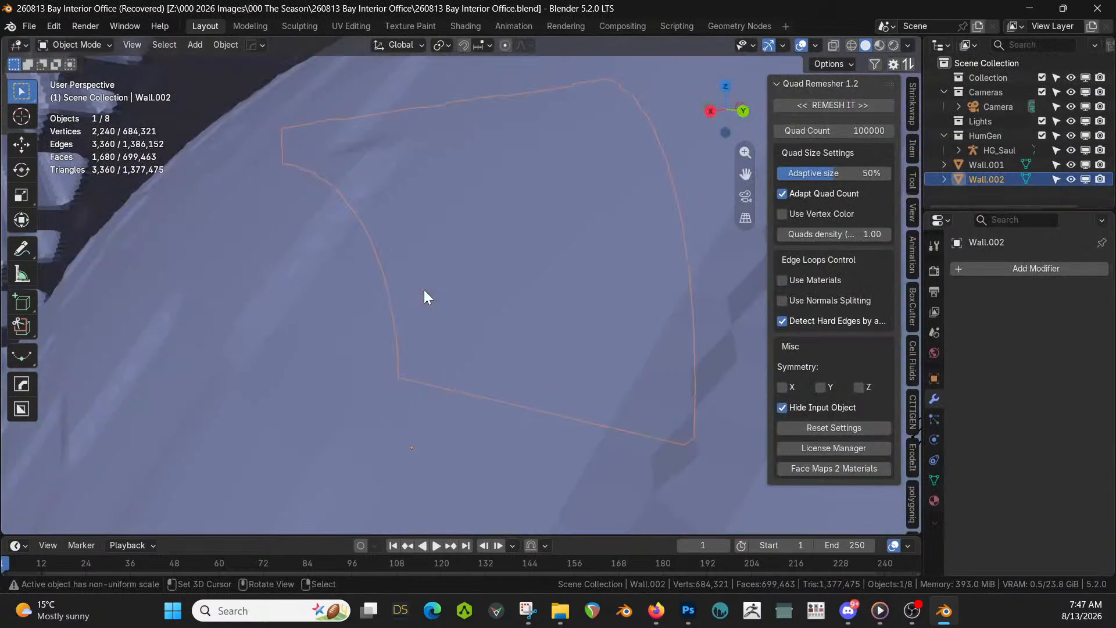
Inspect the recovered small curved wall and delete it from the scene
middle_drag(424, 290, 584, 363)
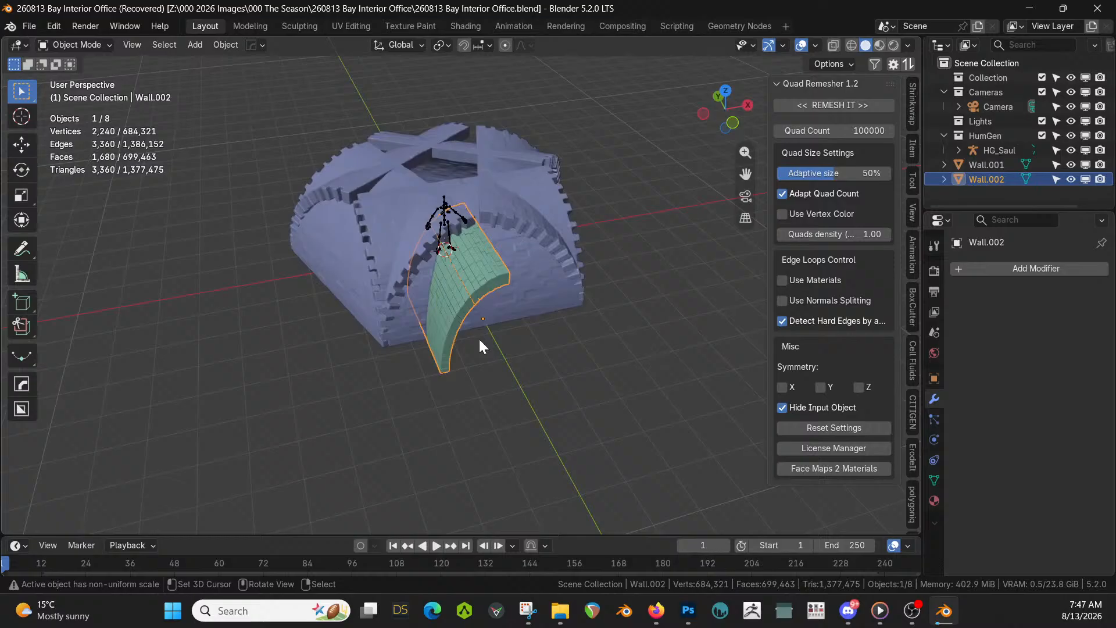
scroll(455, 354, up, 5)
middle_drag(477, 352, 491, 291)
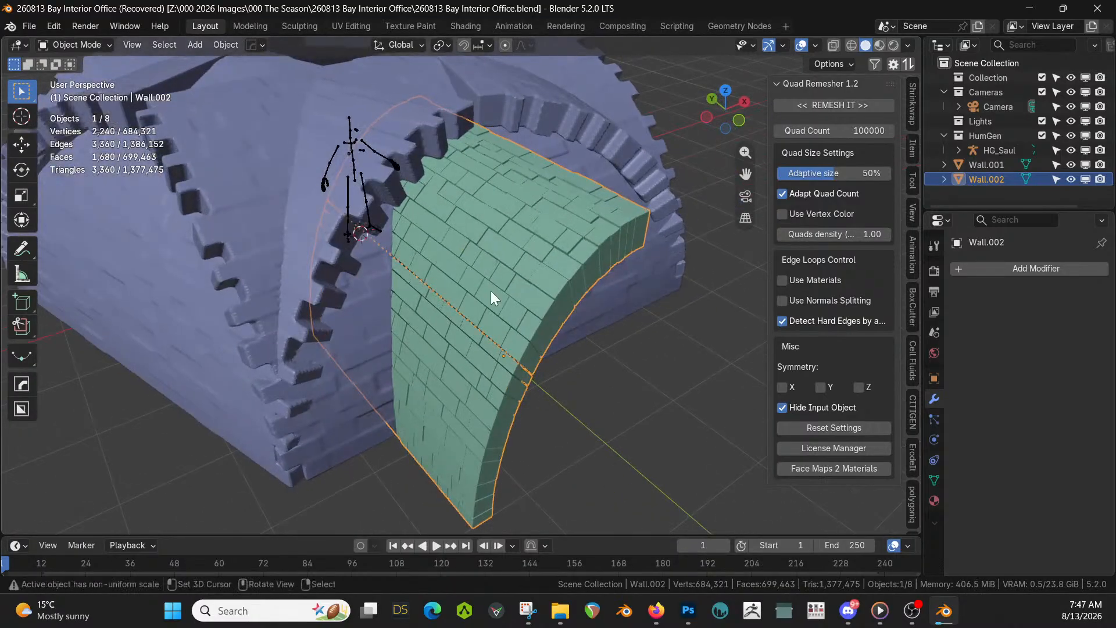
right_click(507, 271)
scroll(518, 300, down, 3)
right_click(487, 292)
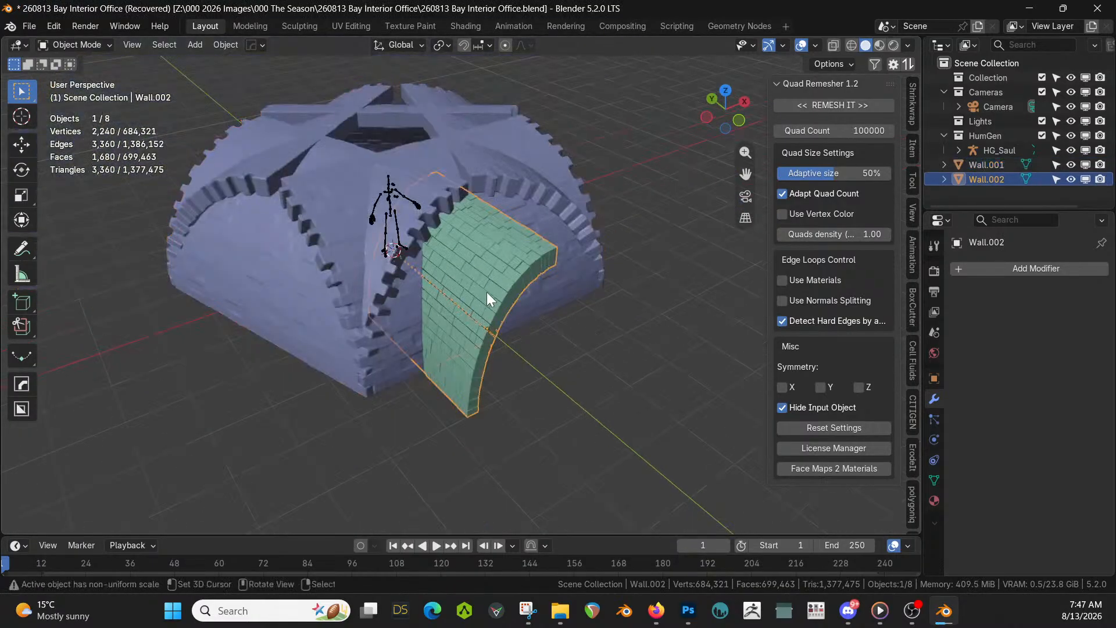
key(Delete)
Add a new masonry wall with the Wall Factory mesh generator
key(shift+a)
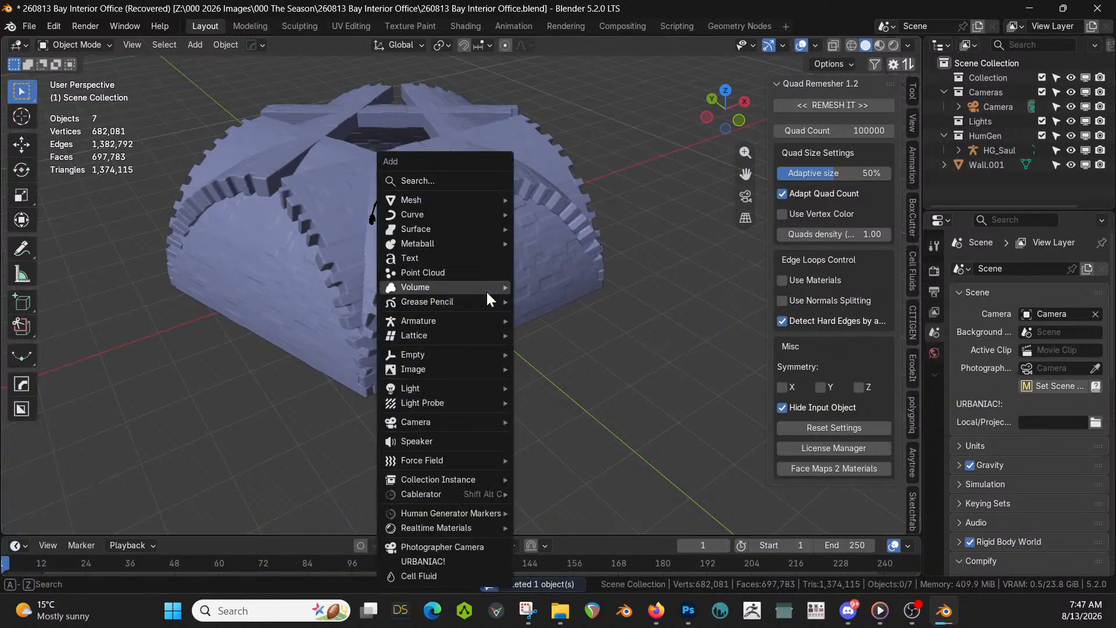
mouse_move(443, 198)
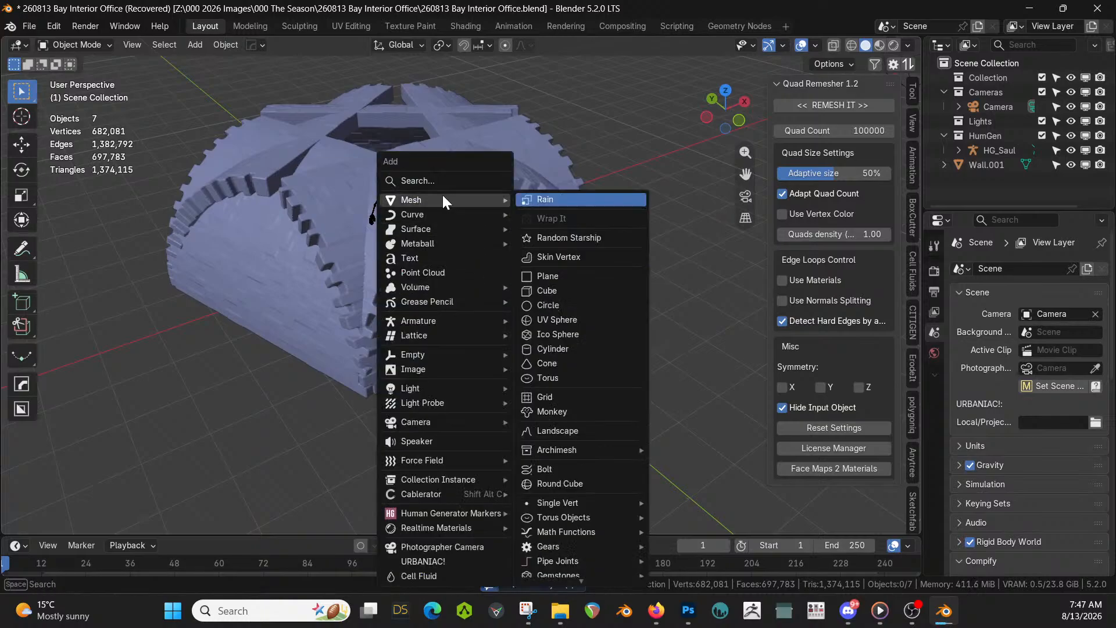
scroll(570, 526, down, 3)
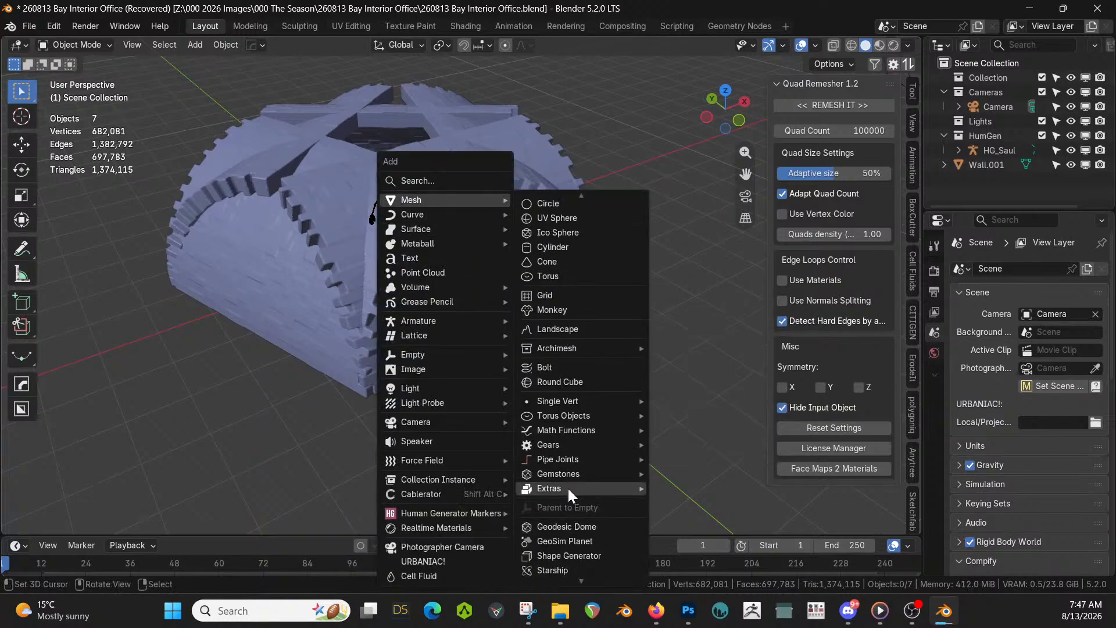
mouse_move(578, 487)
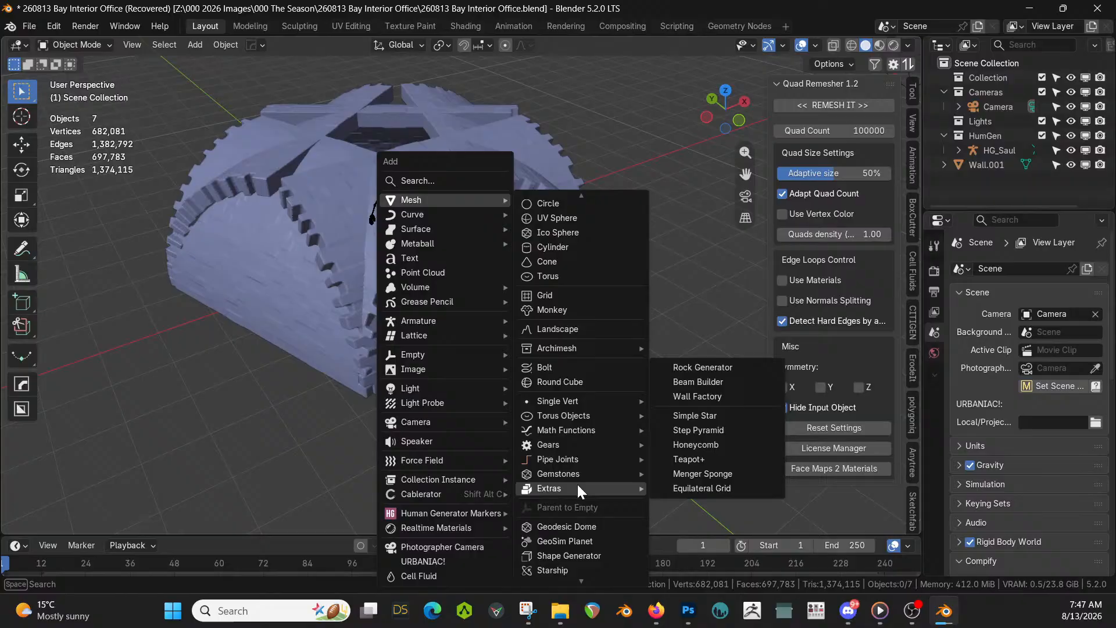
click(709, 396)
scroll(563, 342, down, 6)
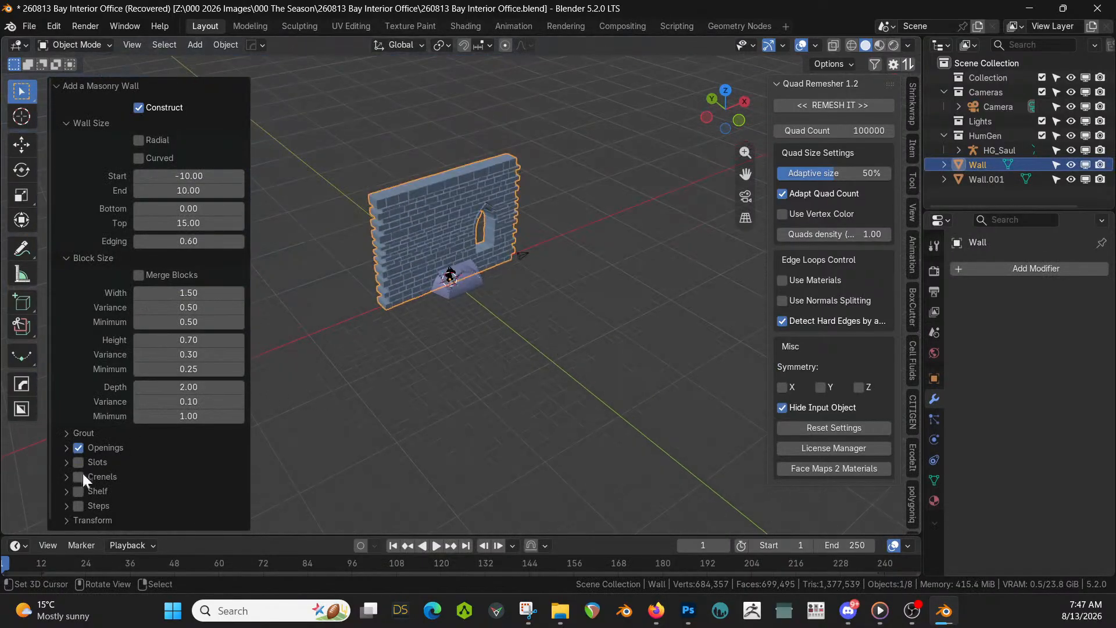
Remove the openings from the new masonry wall and give it a curved profile
click(78, 448)
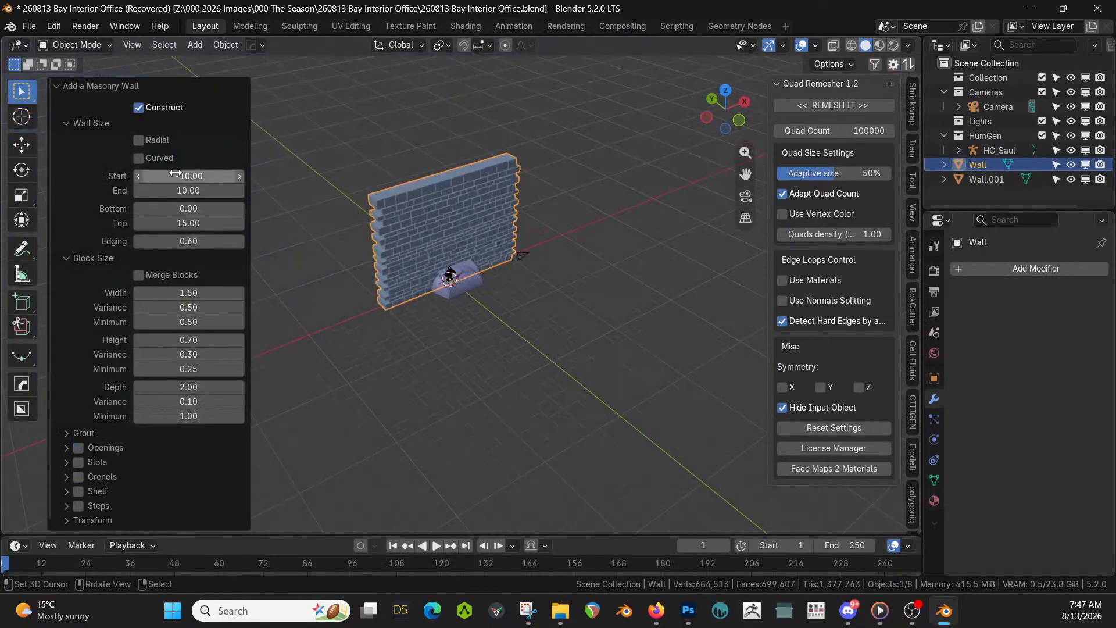
click(138, 159)
middle_drag(401, 317, 575, 303)
scroll(314, 345, up, 3)
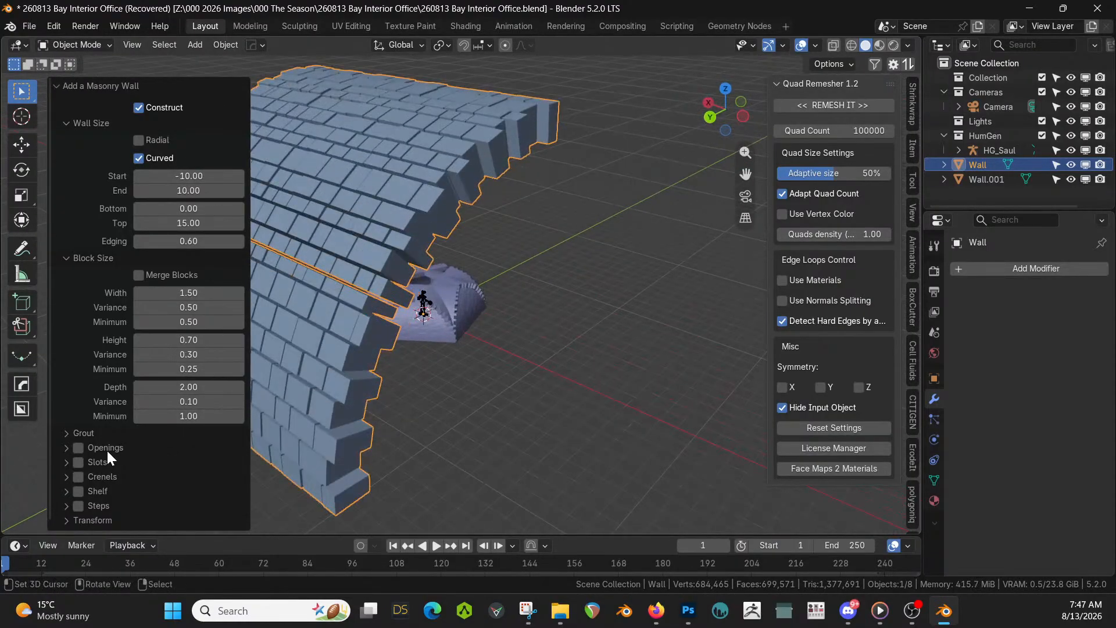
Set the curved wall's grout thickness to 0.05 and its grout variance to 1.32
click(76, 433)
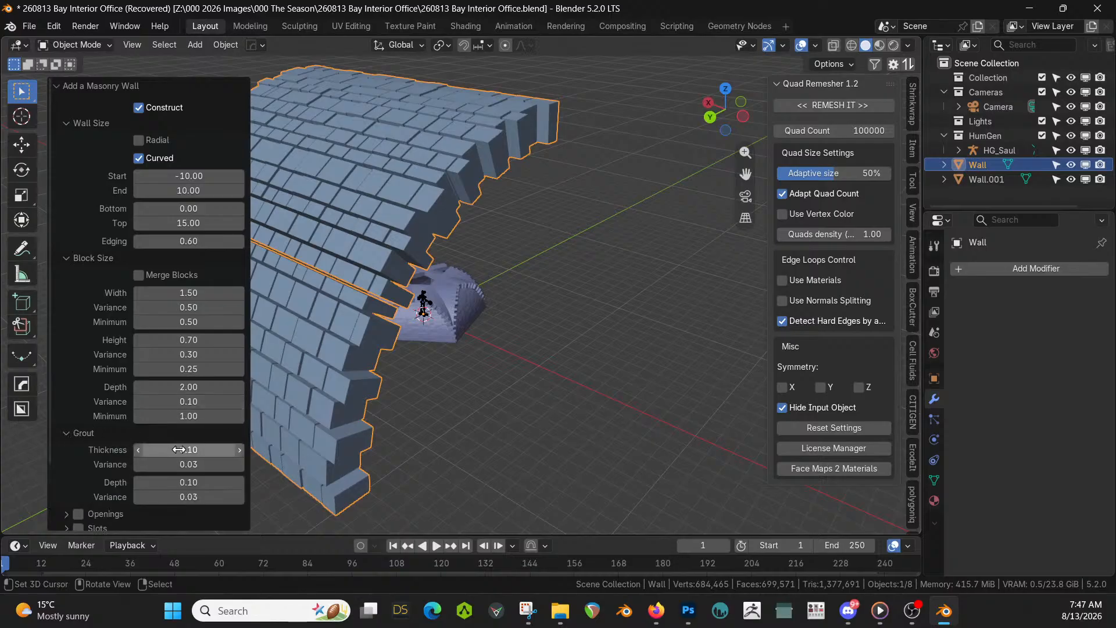
drag(179, 449, 238, 464)
middle_drag(281, 438, 631, 467)
click(59, 85)
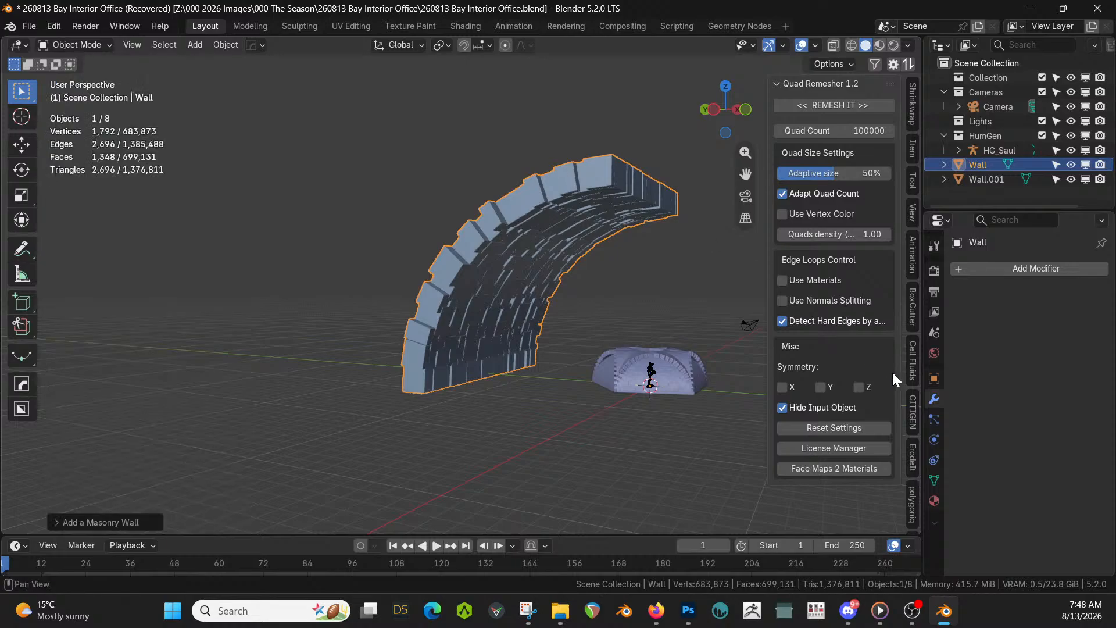
Try a Voxel Remesh modifier on the curved wall and inspect the joints on its inner face
click(1044, 268)
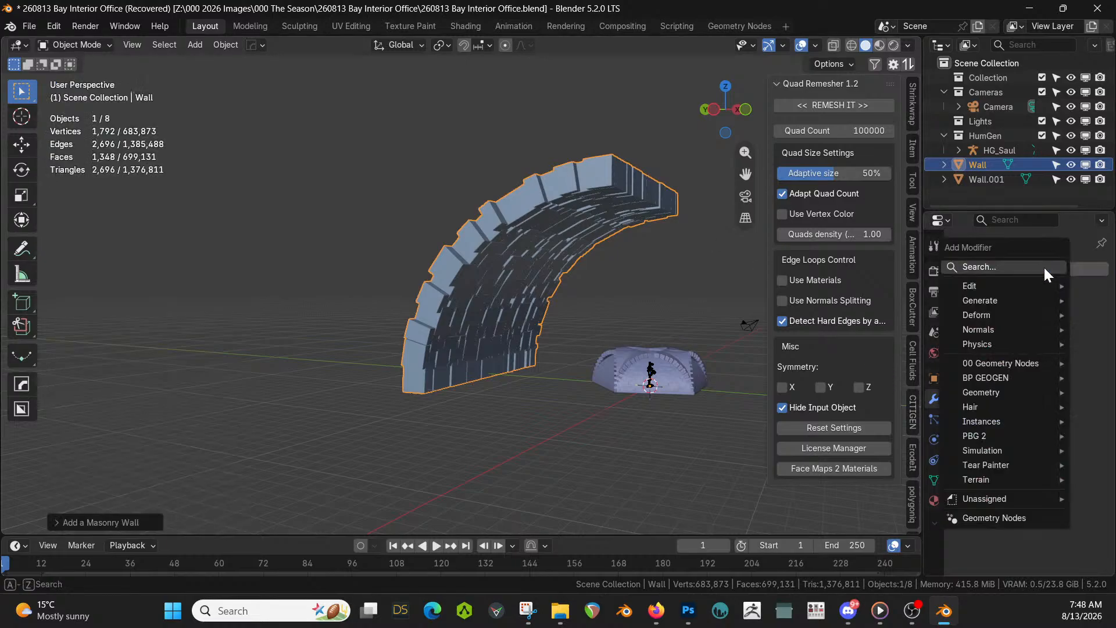
mouse_move(986, 300)
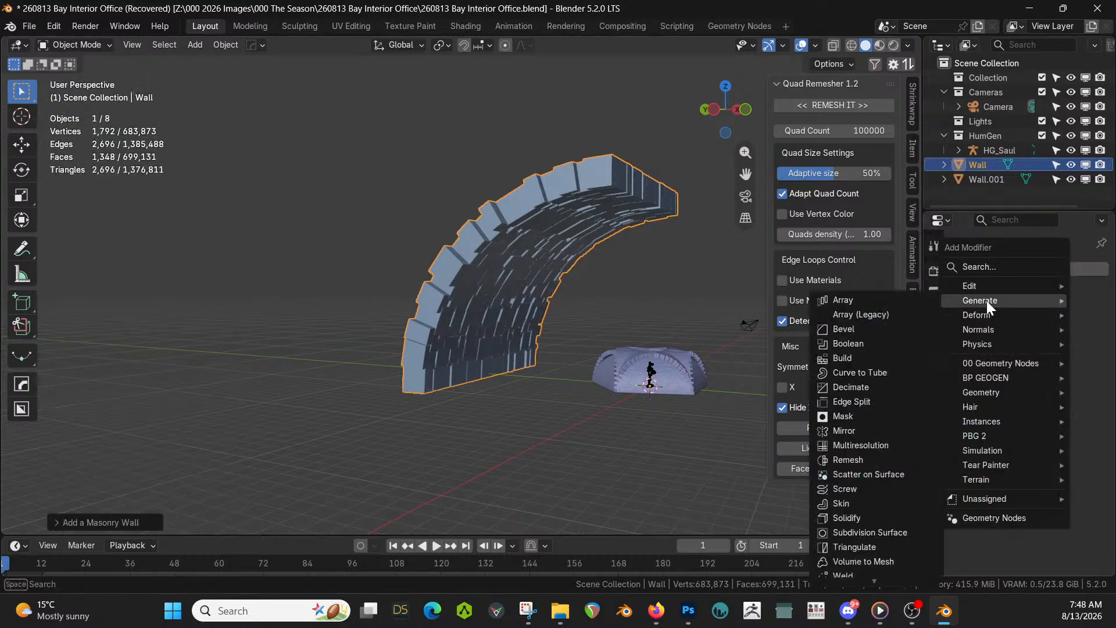
click(859, 461)
middle_drag(553, 327, 410, 330)
middle_drag(666, 351, 512, 351)
scroll(521, 362, up, 5)
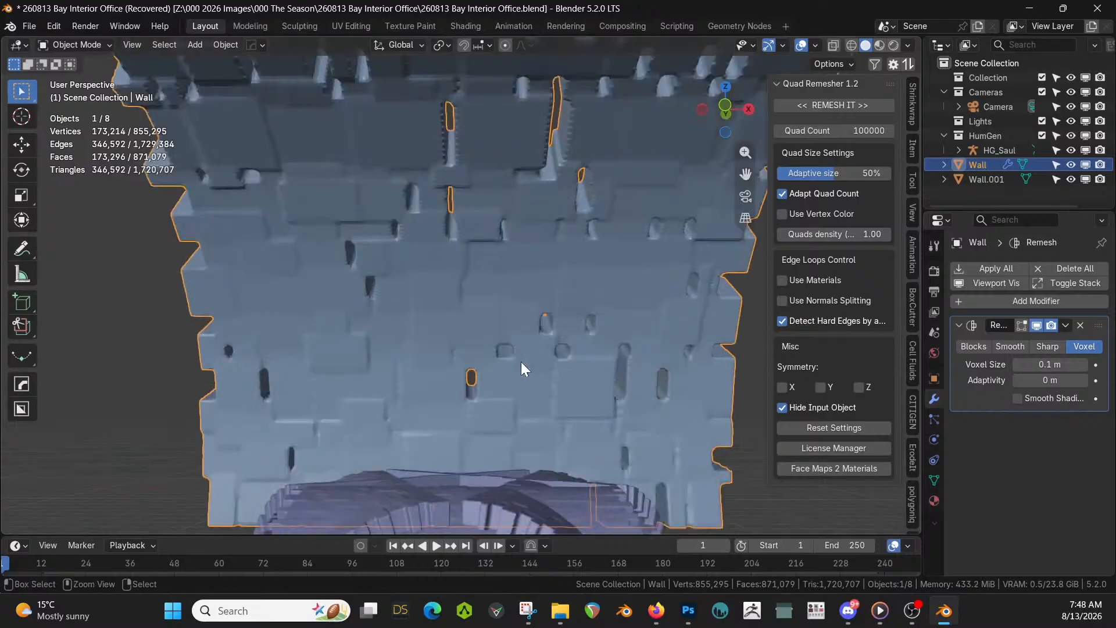
Discard the remeshed wall and add a new curved masonry wall with the Wall Factory mesh generator
key(ctrl+z)
key(Delete)
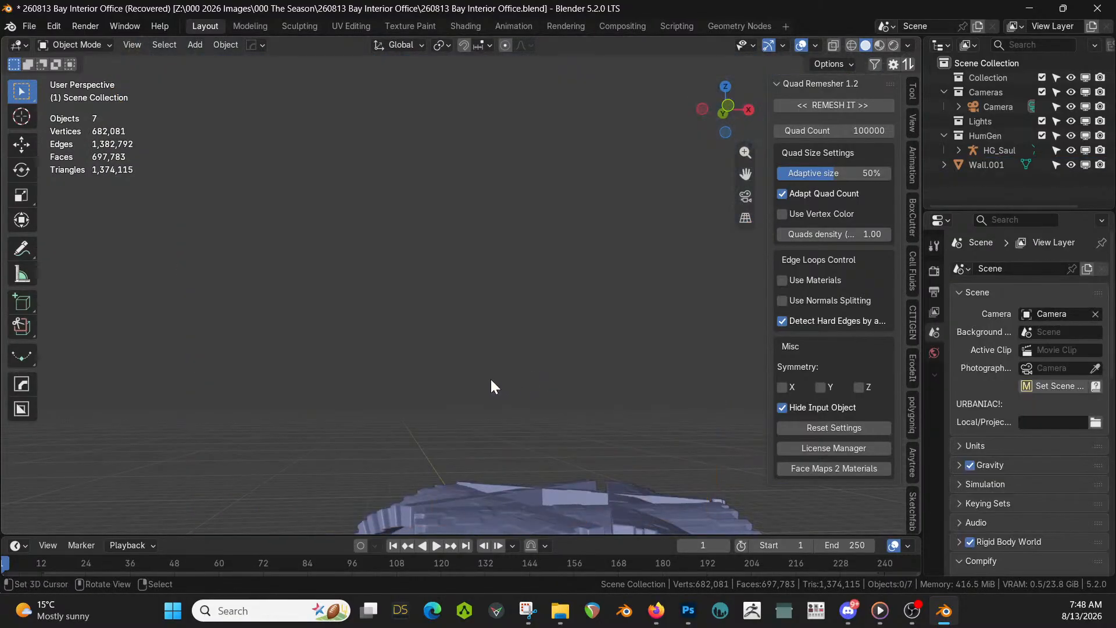
key(shift+a)
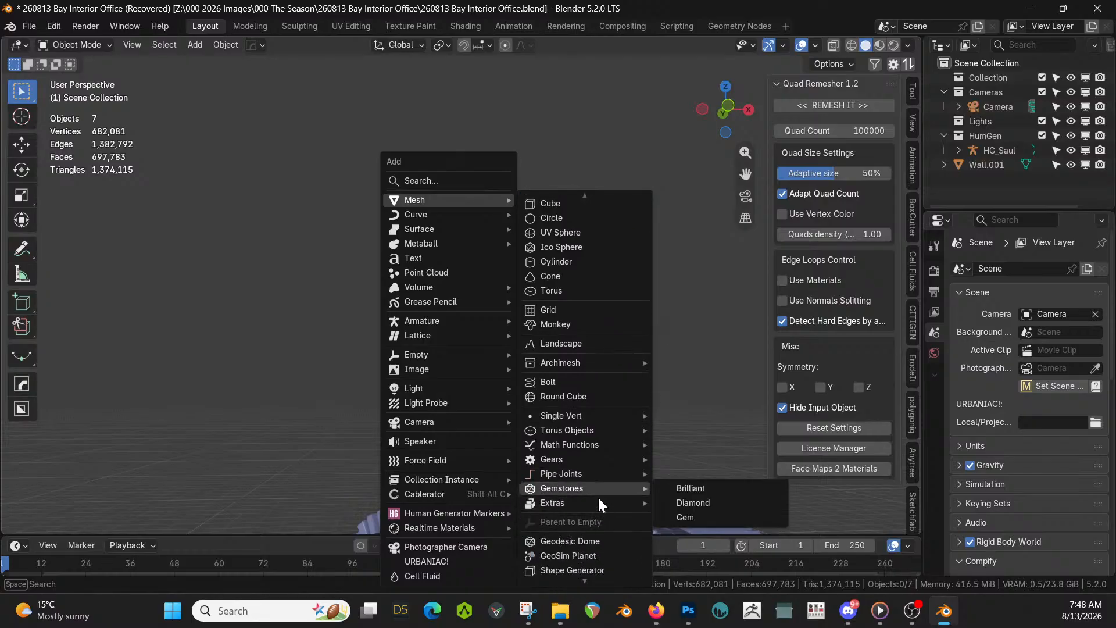
mouse_move(577, 503)
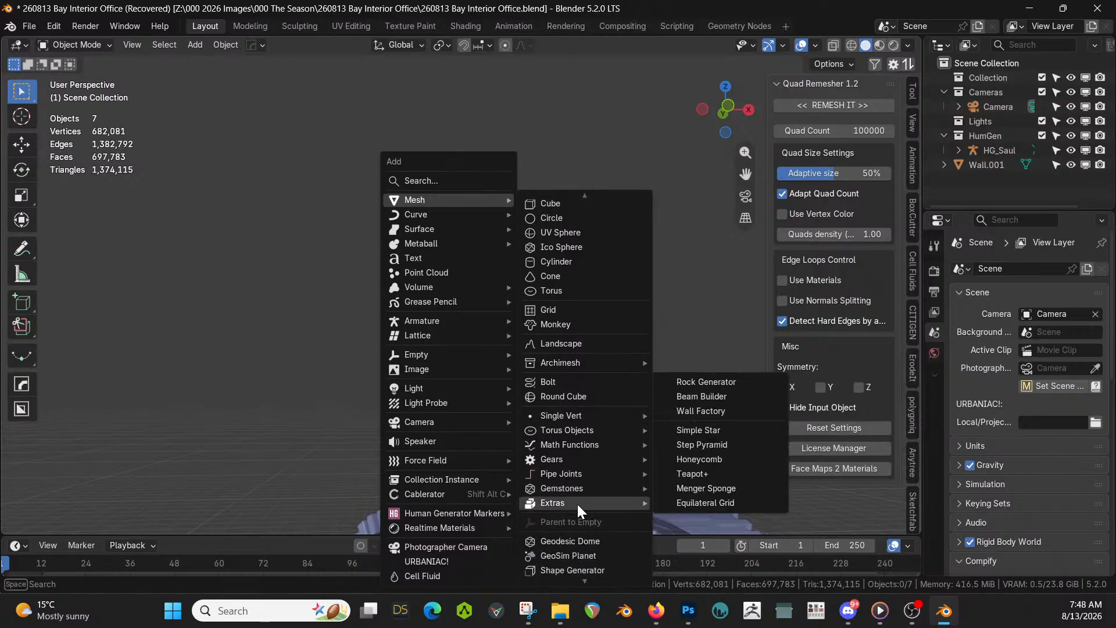
click(712, 408)
scroll(519, 357, down, 3)
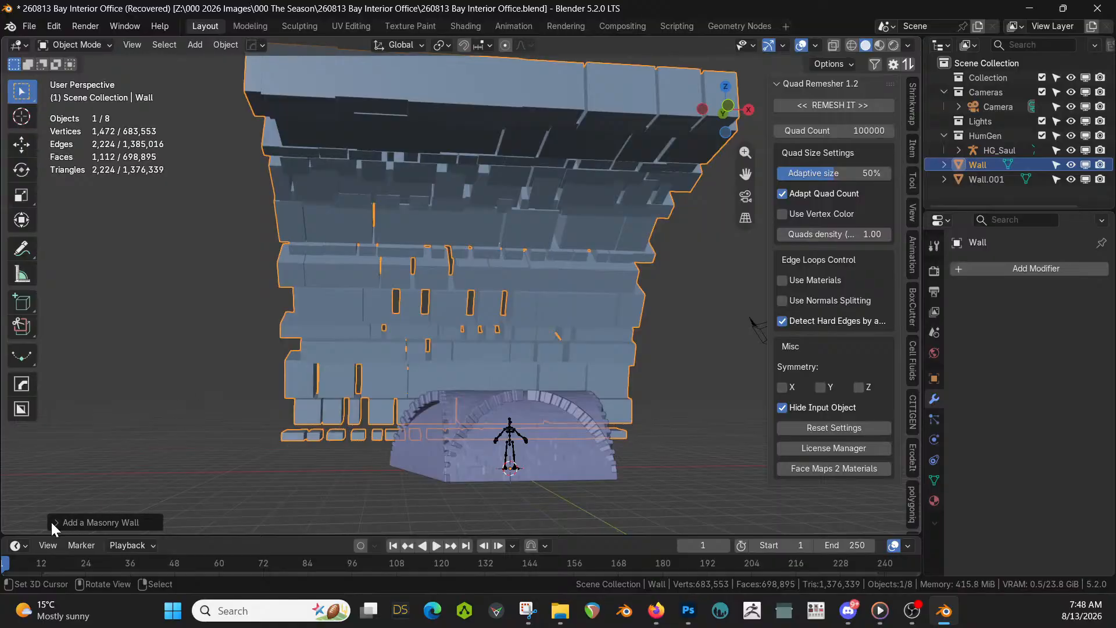
Set the new wall's grout thickness to 0 and its grout variance to 0.1
click(53, 523)
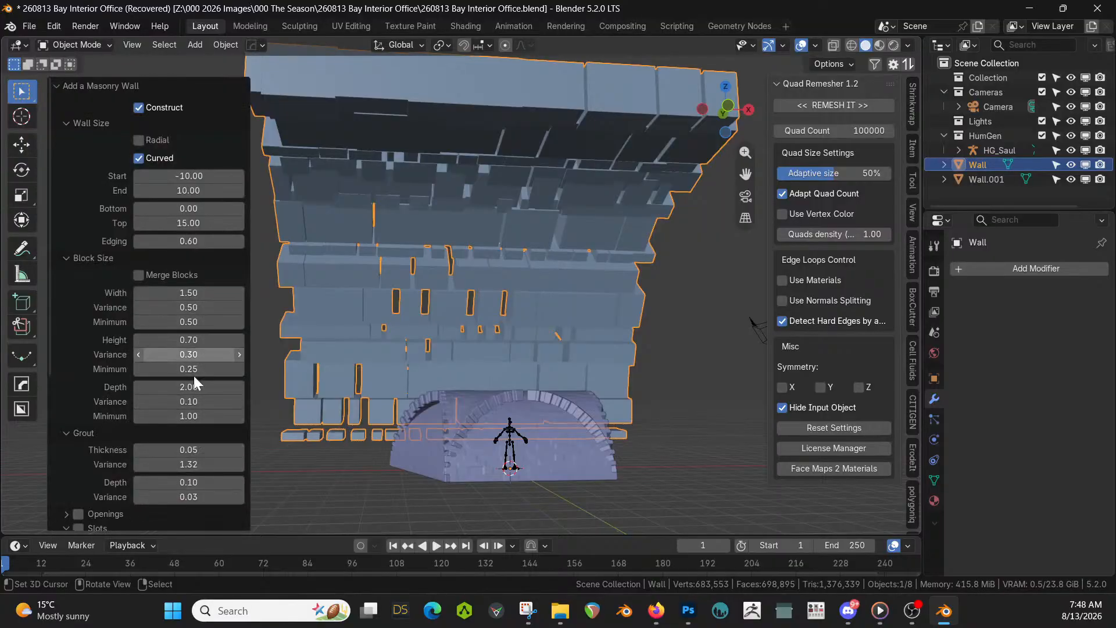
drag(198, 450, 174, 450)
drag(188, 464, 183, 464)
double_click(202, 465)
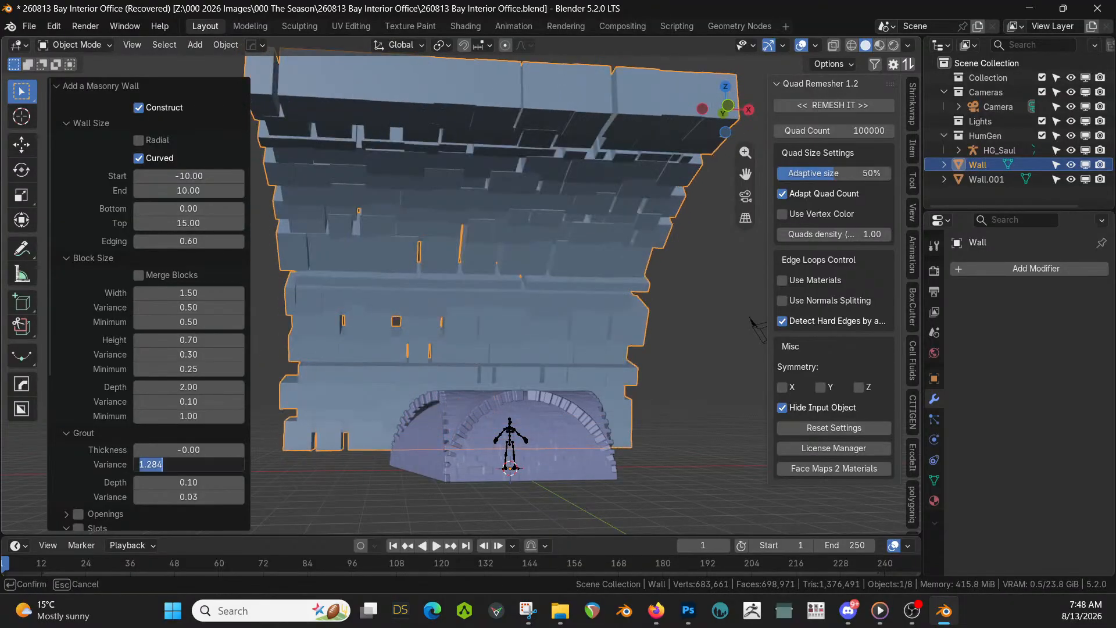
text(.1)
key(Return)
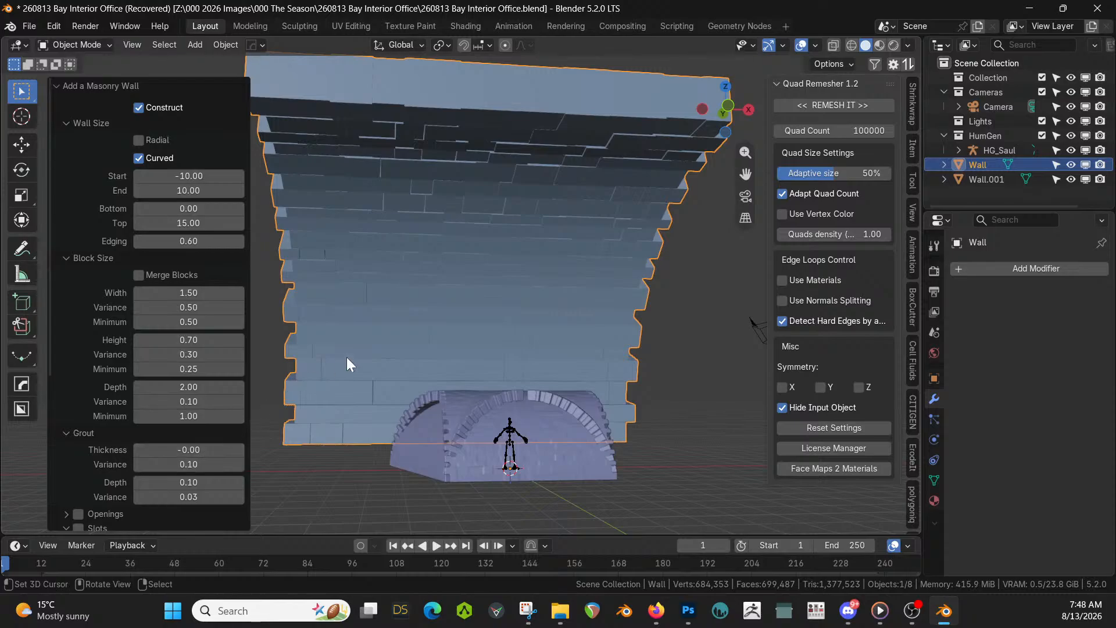
Inspect the wall's inner face and set the grout depth to 0.67
middle_drag(347, 357, 422, 372)
scroll(374, 405, up, 4)
middle_drag(375, 406, 400, 405)
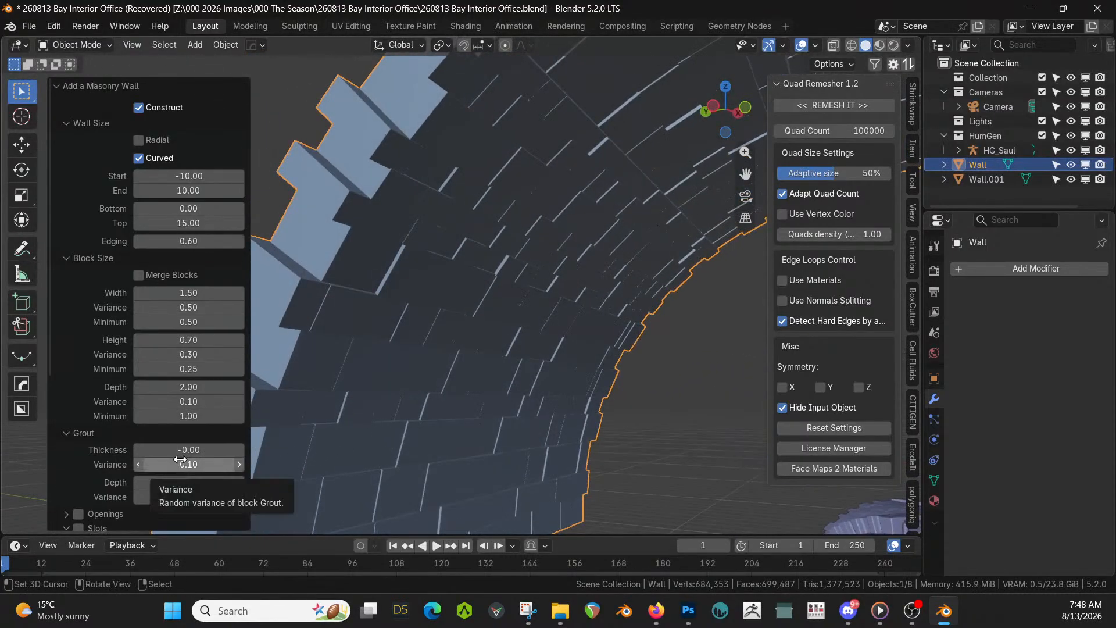
drag(172, 467, 250, 487)
click(177, 487)
scroll(493, 391, down, 4)
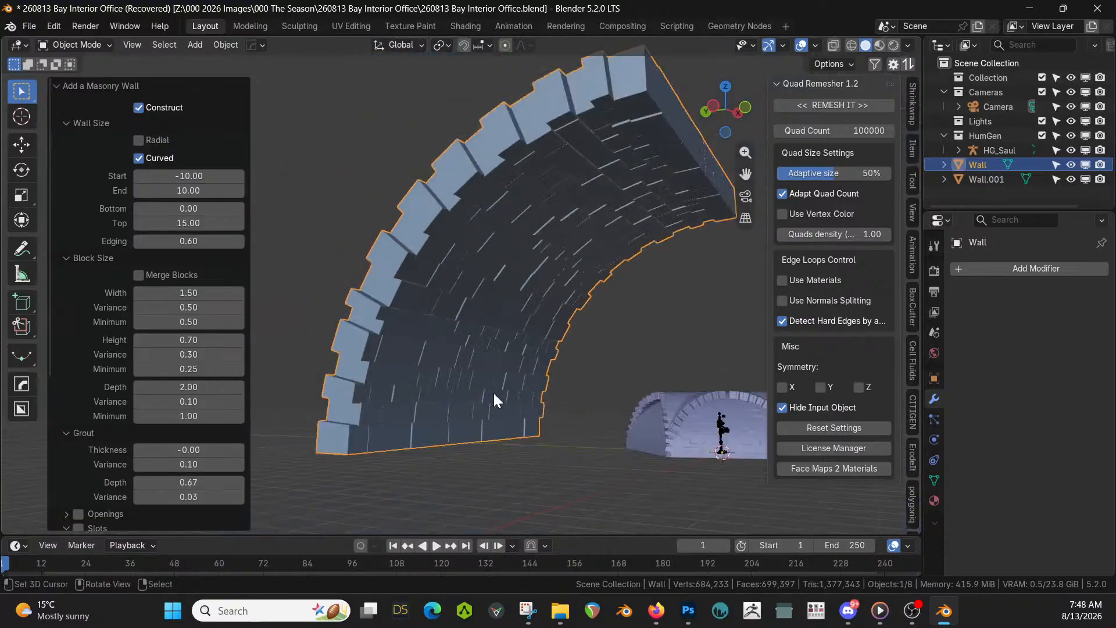
Set the block width variance to 0.74, the height variance to 0.51 and the depth variance to 0.46
middle_drag(493, 392, 525, 416)
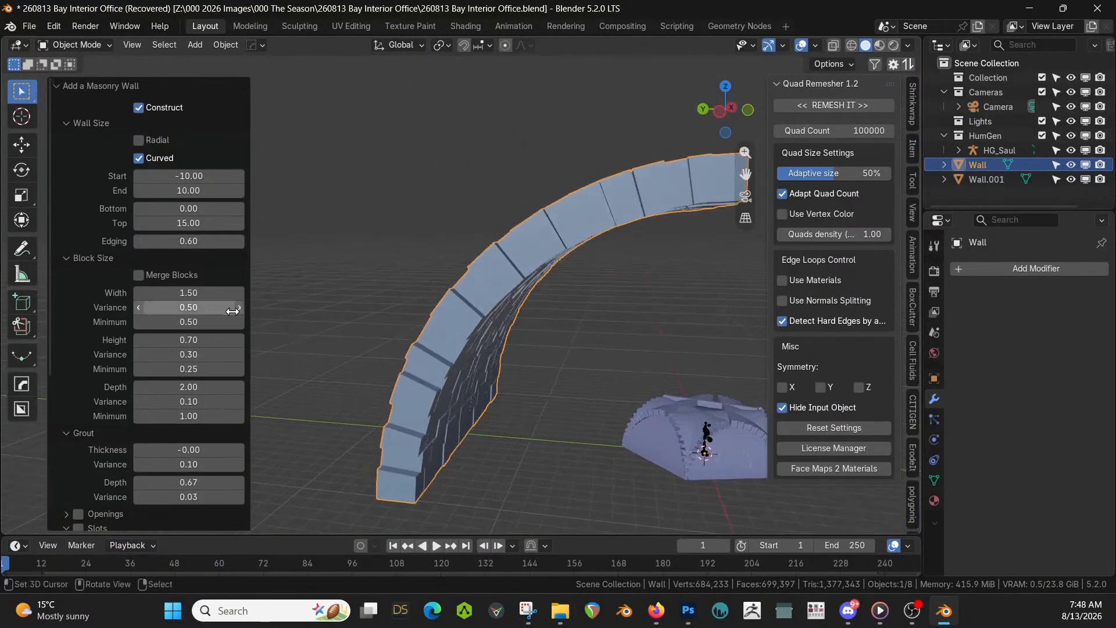
drag(183, 307, 215, 307)
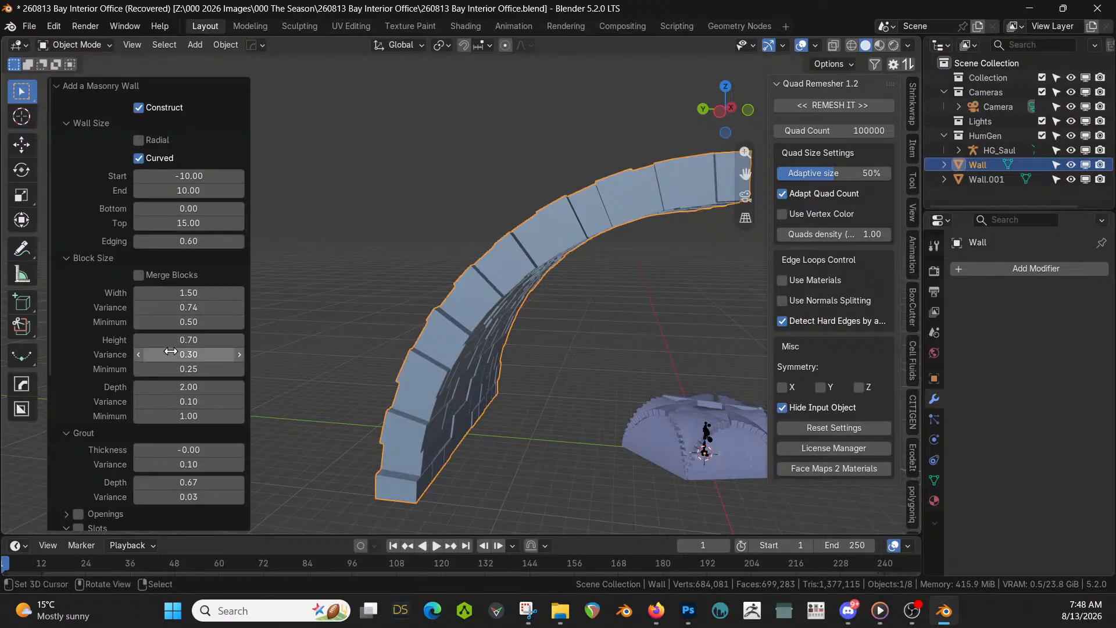
drag(181, 354, 208, 354)
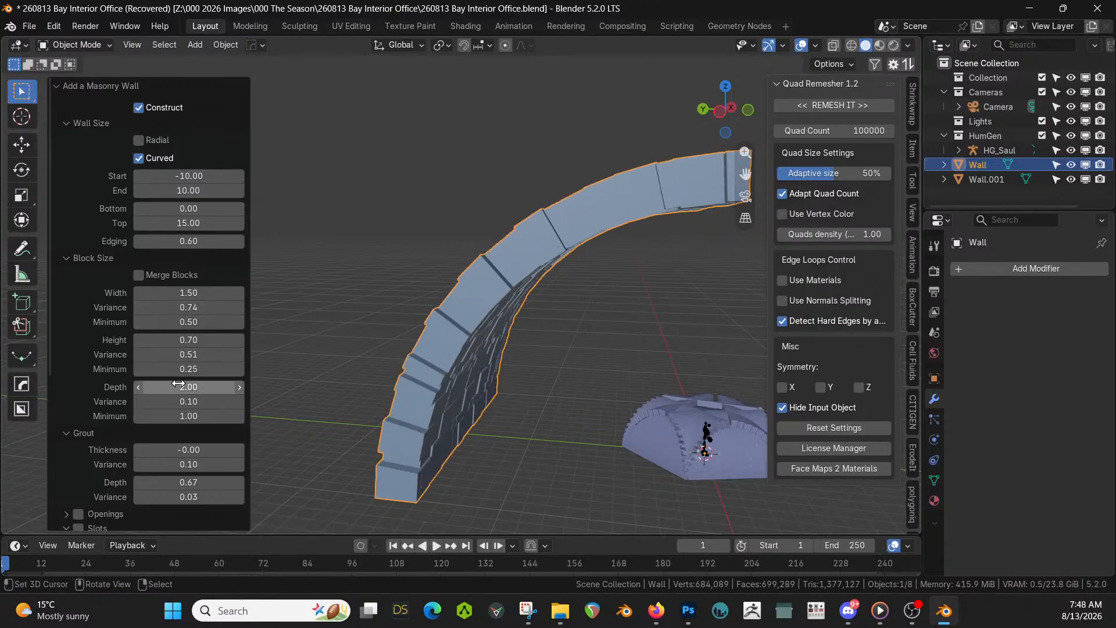
drag(180, 401, 205, 401)
Try a Remesh modifier in Voxel mode on the wall with the more varied blocks
middle_drag(462, 337, 259, 329)
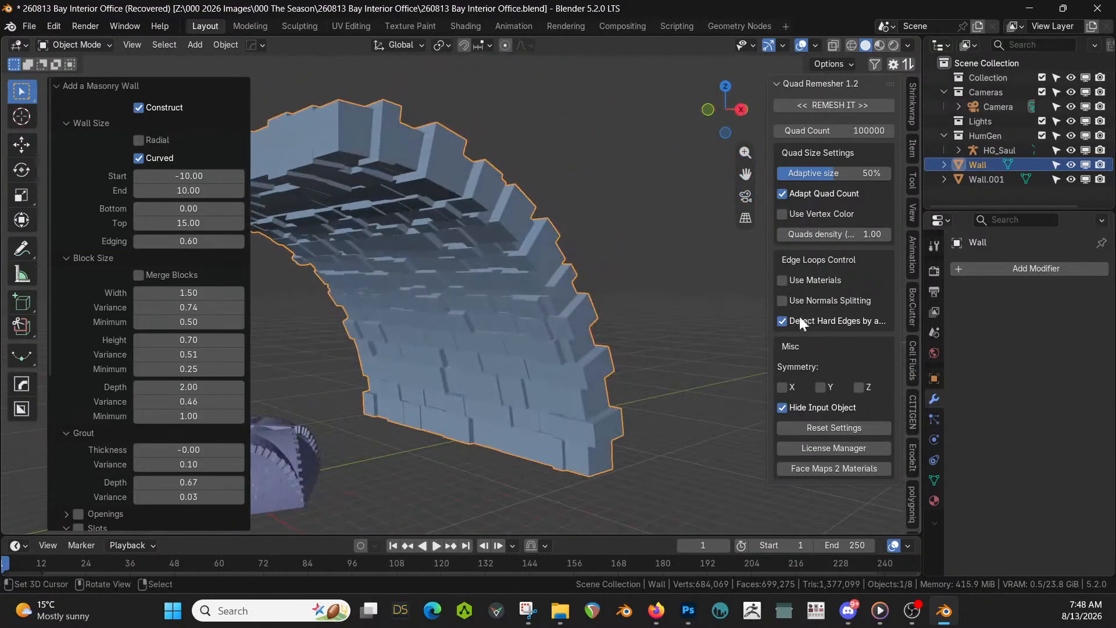
click(1013, 267)
mouse_move(991, 271)
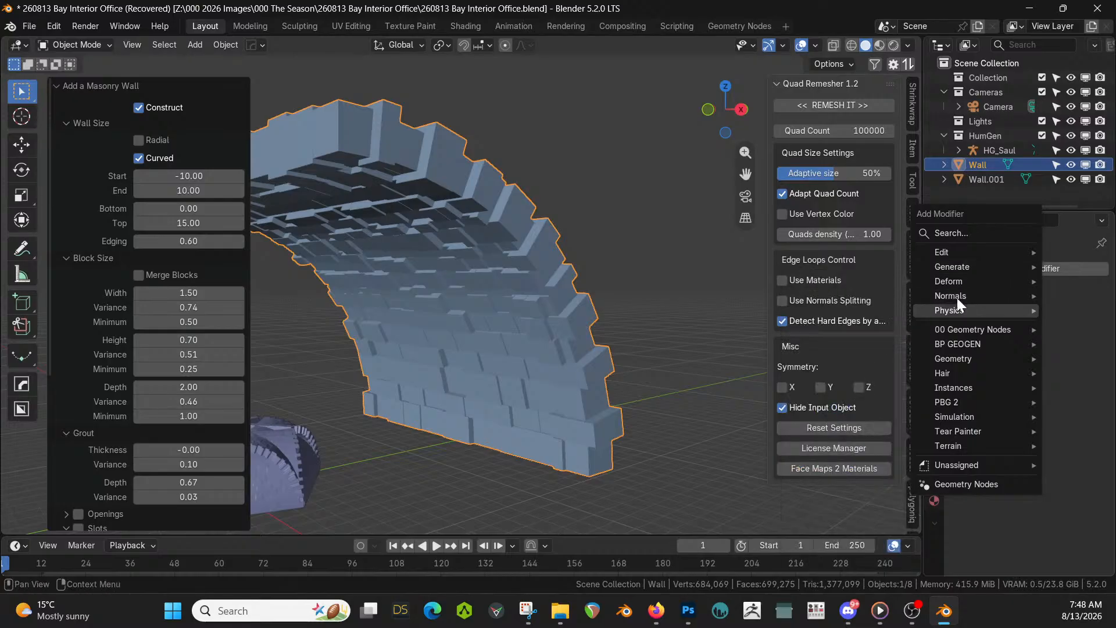
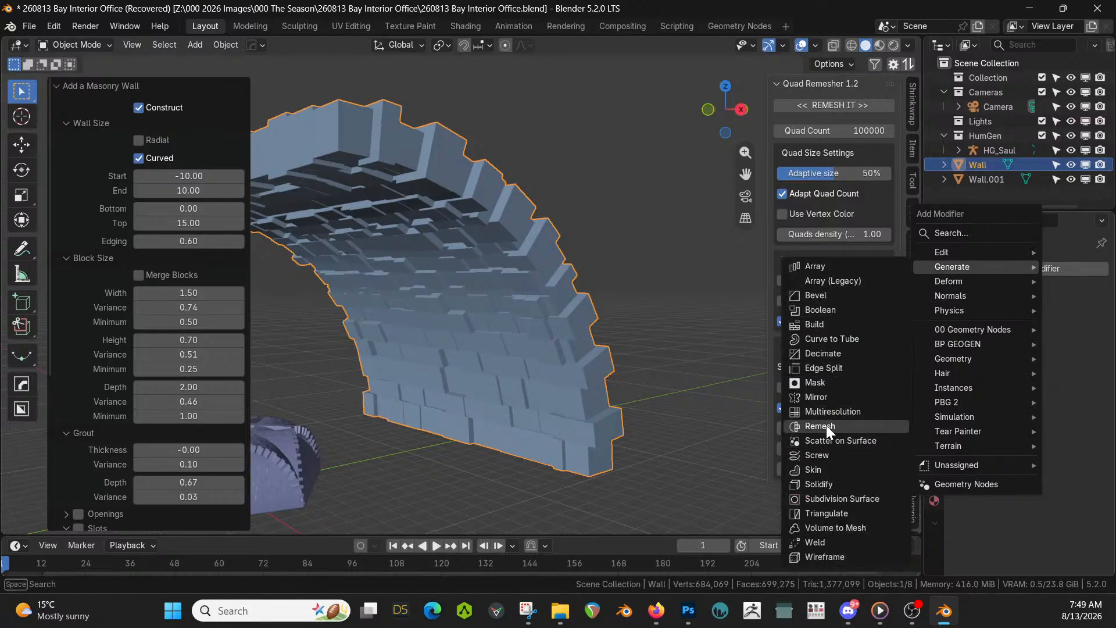
click(826, 425)
middle_drag(669, 349, 651, 283)
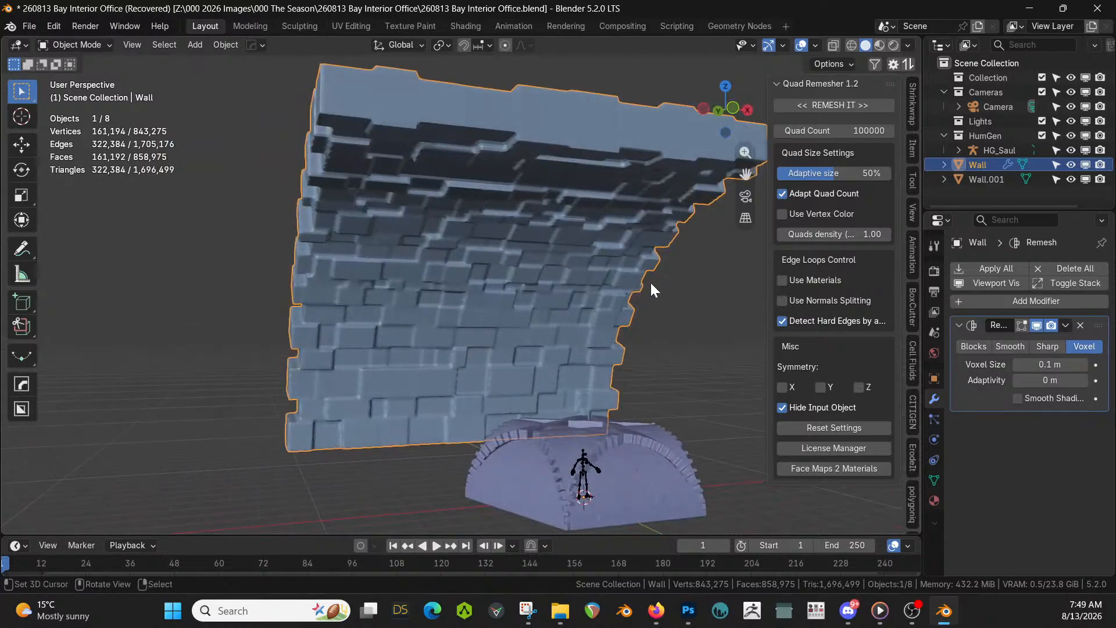
middle_drag(454, 251, 330, 264)
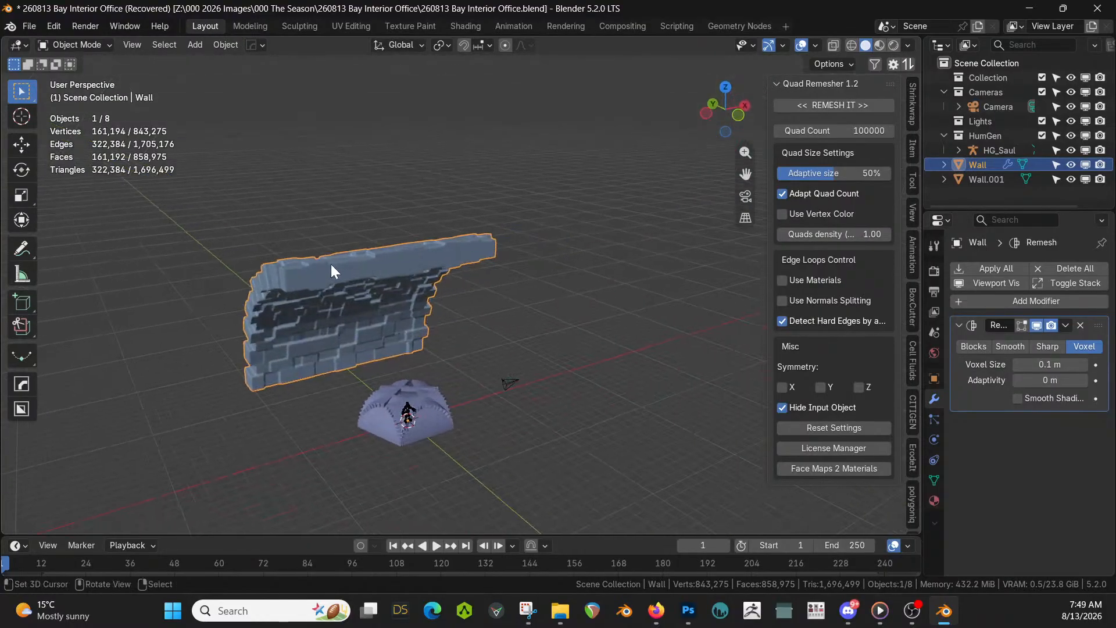
Replace the remeshed wall with a fresh Wall Factory masonry wall whose edging is set to 0
key(Delete)
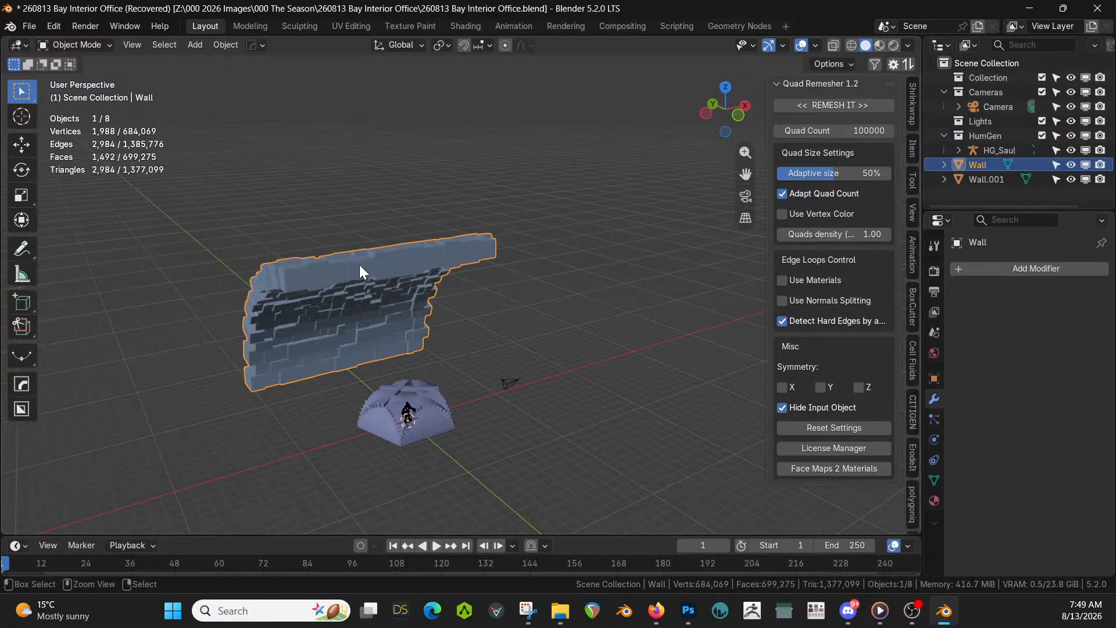
key(shift+a)
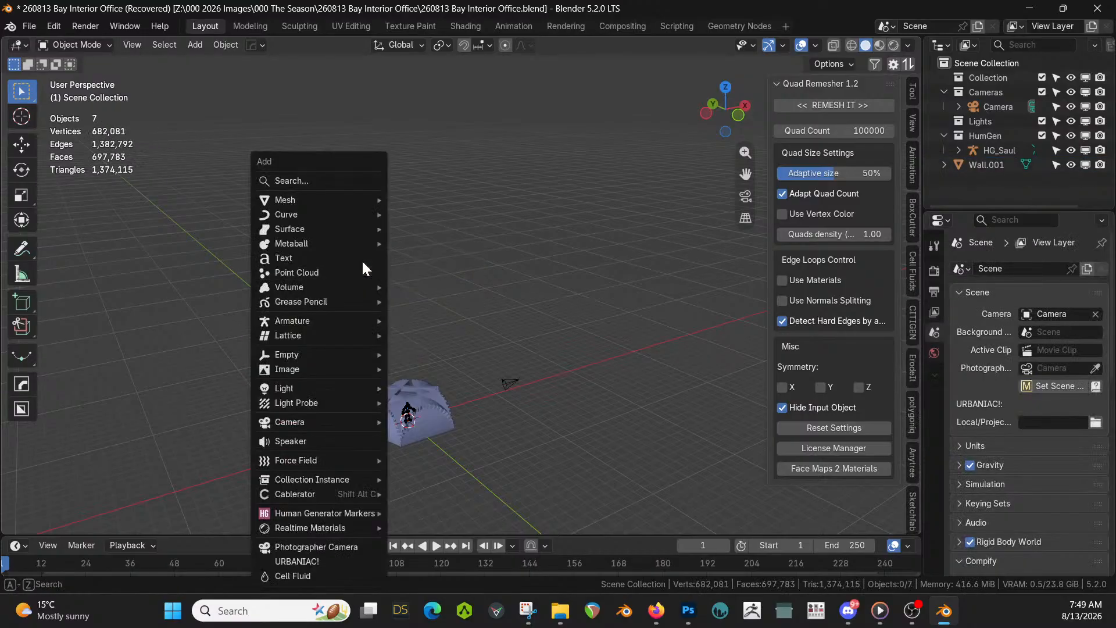
mouse_move(332, 194)
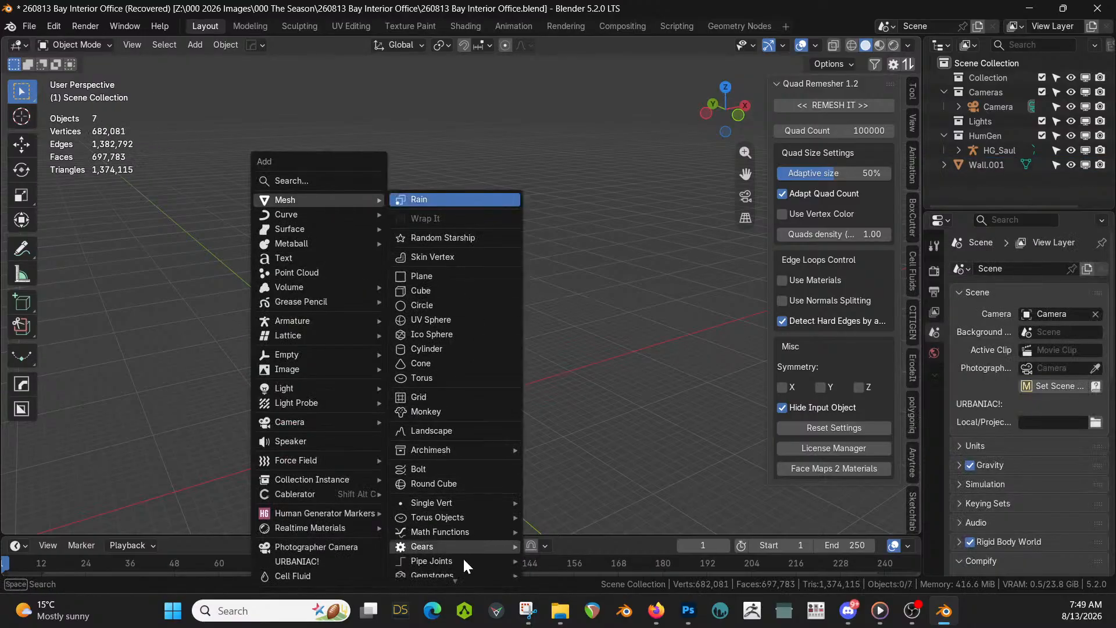
scroll(463, 557, down, 2)
mouse_move(462, 567)
click(594, 470)
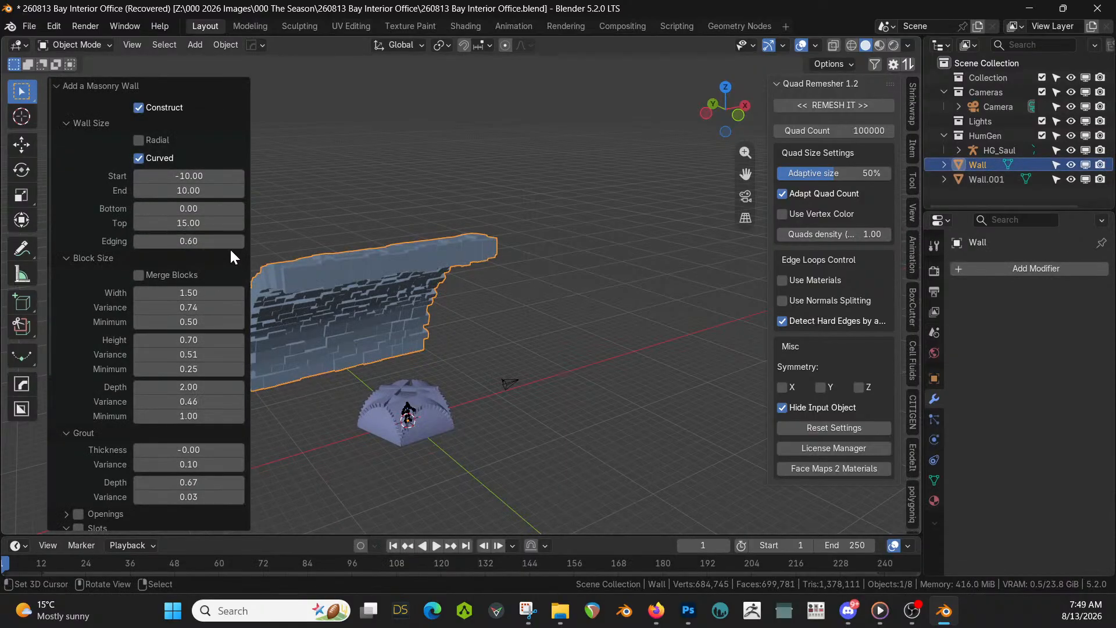
drag(208, 241, 166, 241)
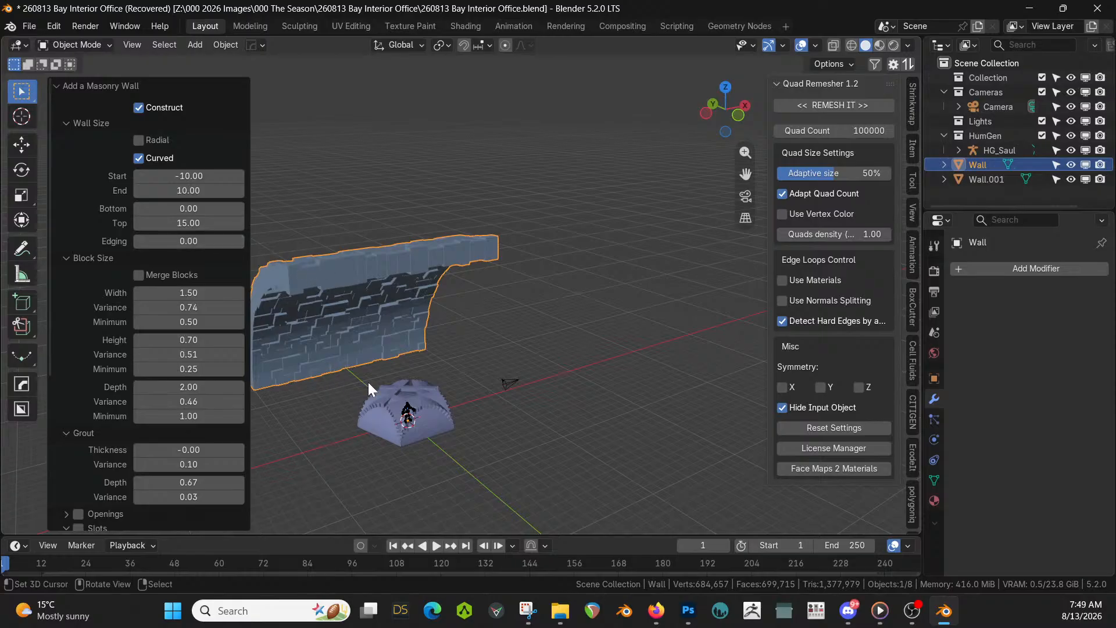
Add a Remesh modifier in Voxel mode with a 0.1 m voxel size to the straight-edged wall and apply it
click(1004, 267)
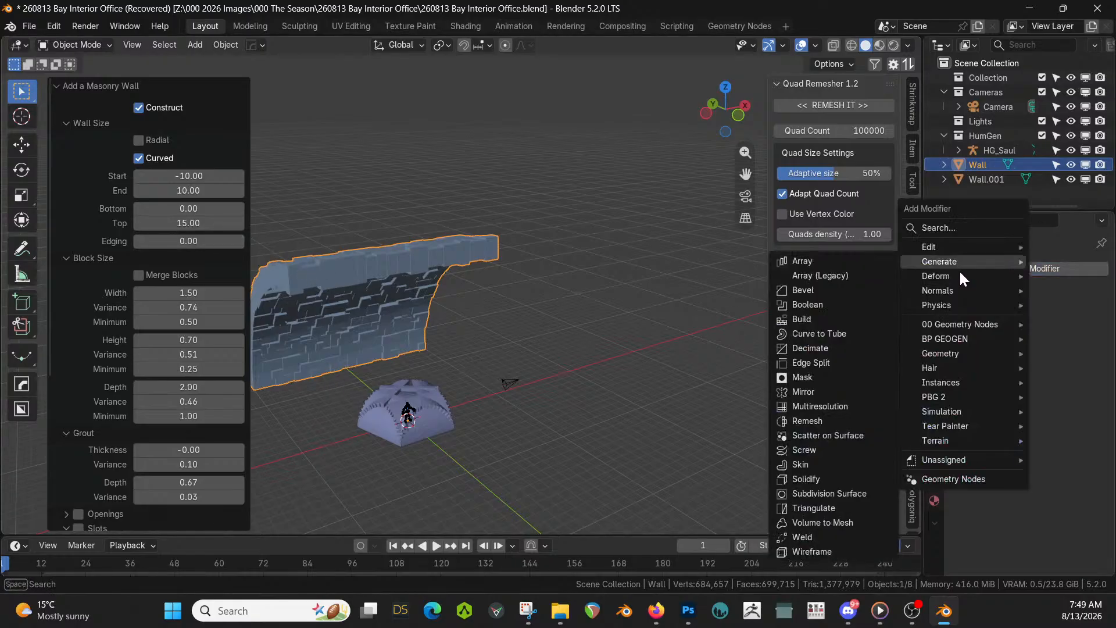
click(815, 419)
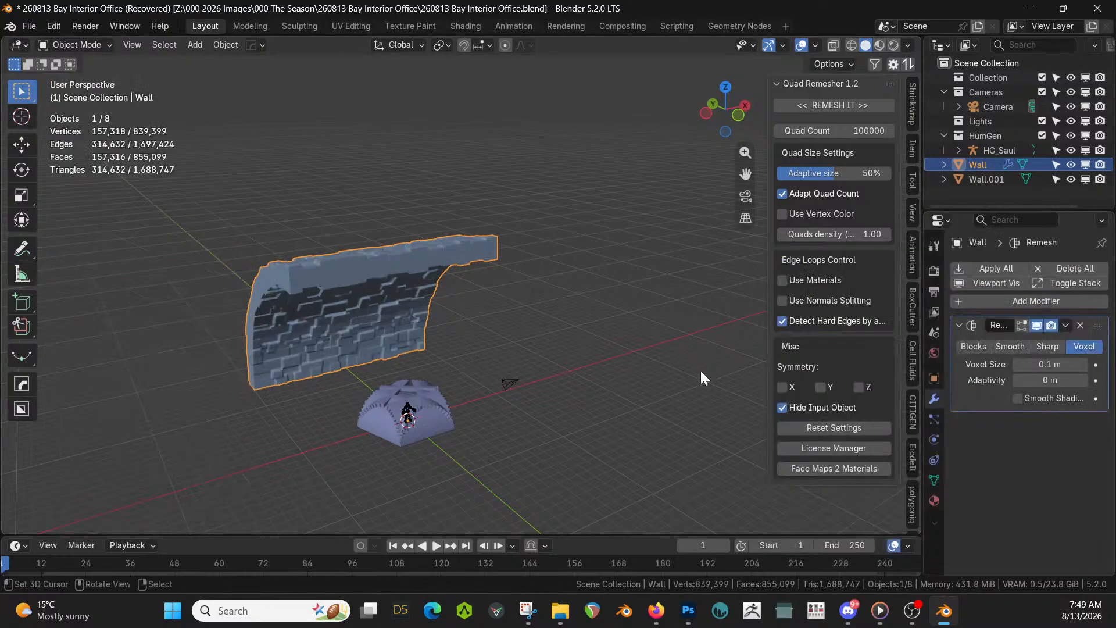
click(1007, 266)
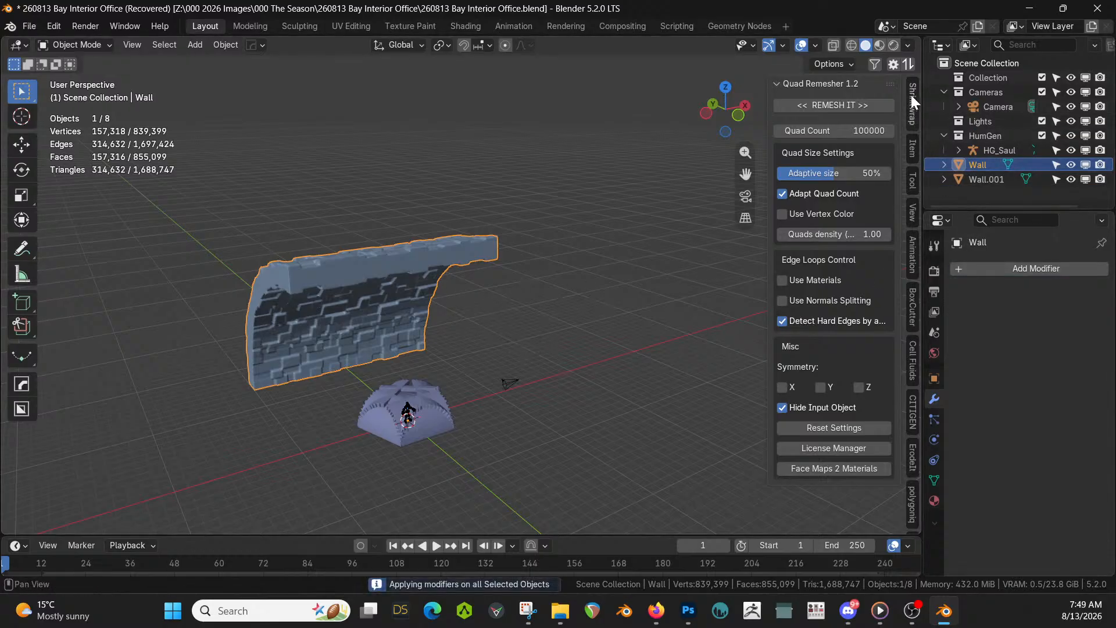
Set the remeshed wall's Z dimension to 2.5 m
click(875, 64)
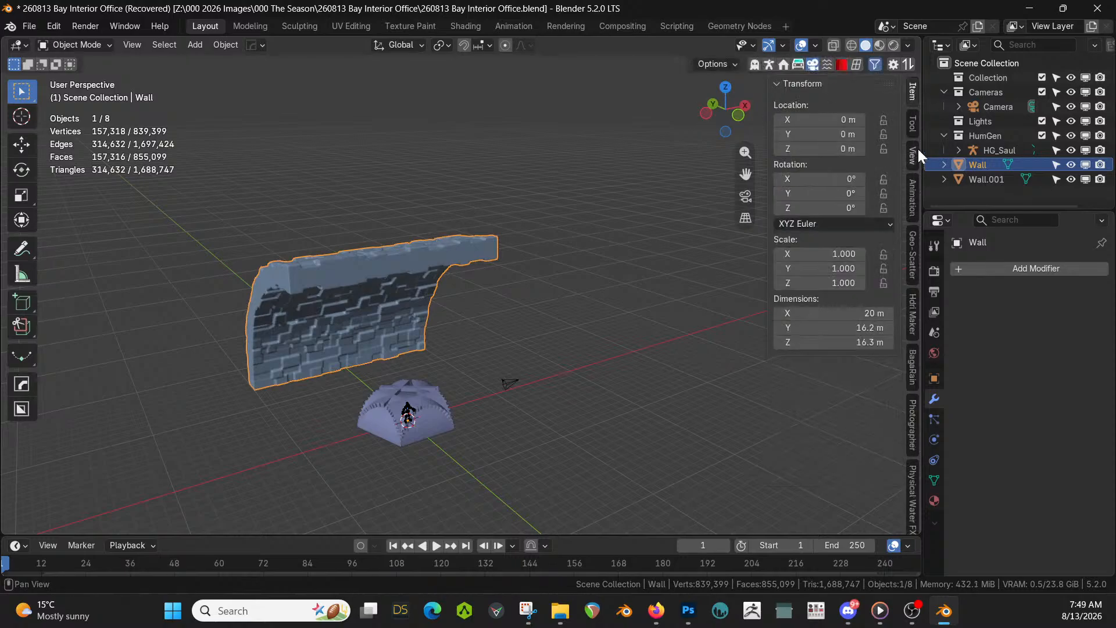
click(864, 343)
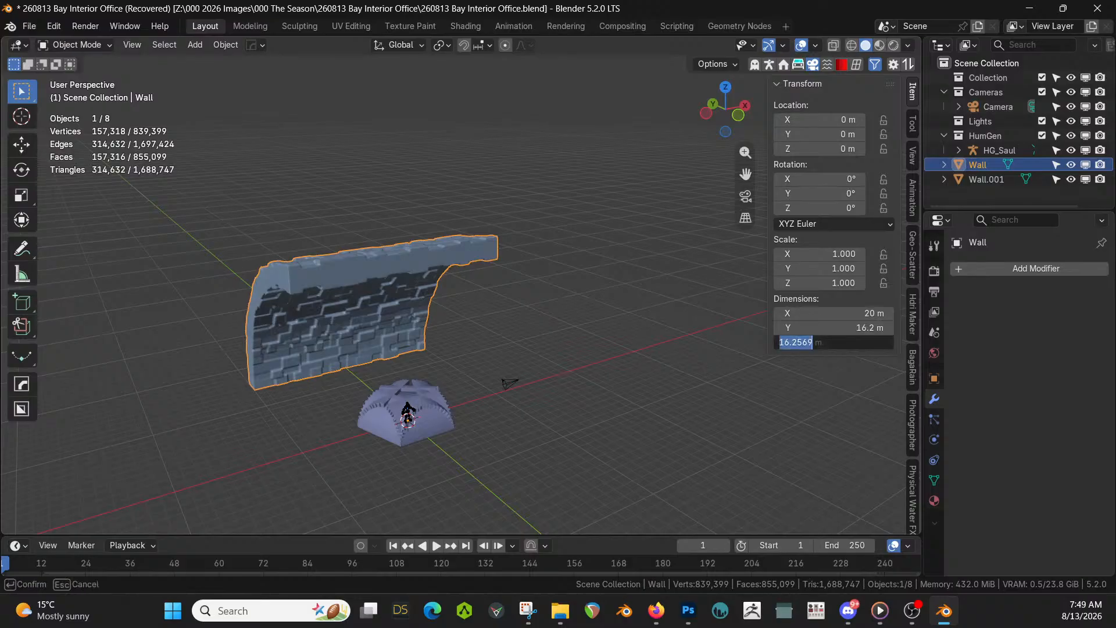
text(2.5)
key(Return)
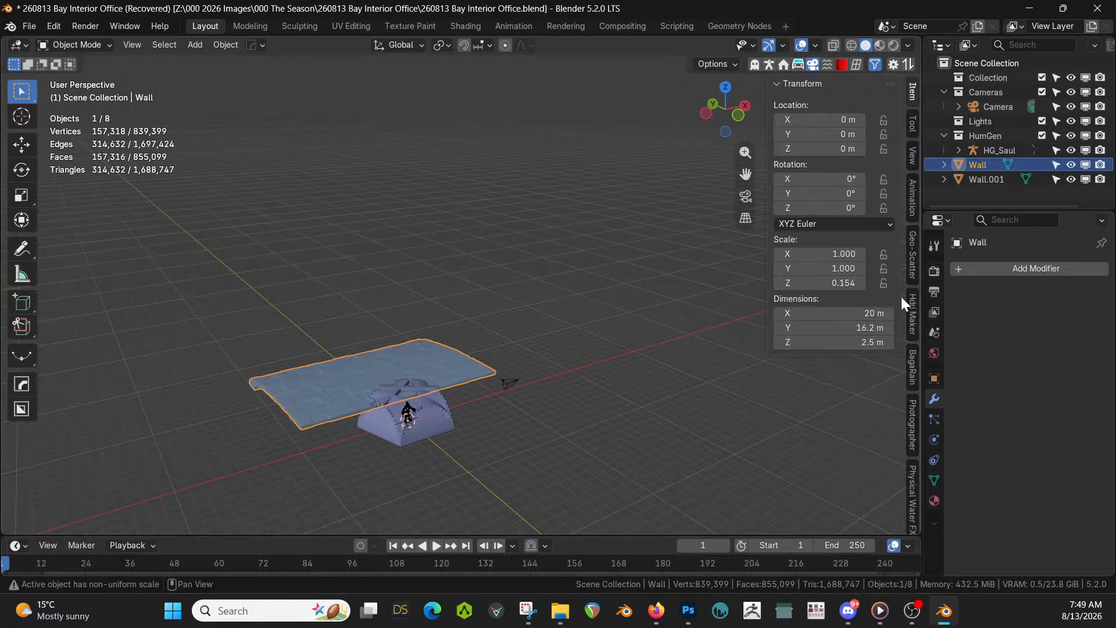
Set the straight-edged wall's scale to 0.153781 on the X, Y and Z axes
click(825, 283)
key(ctrl+c)
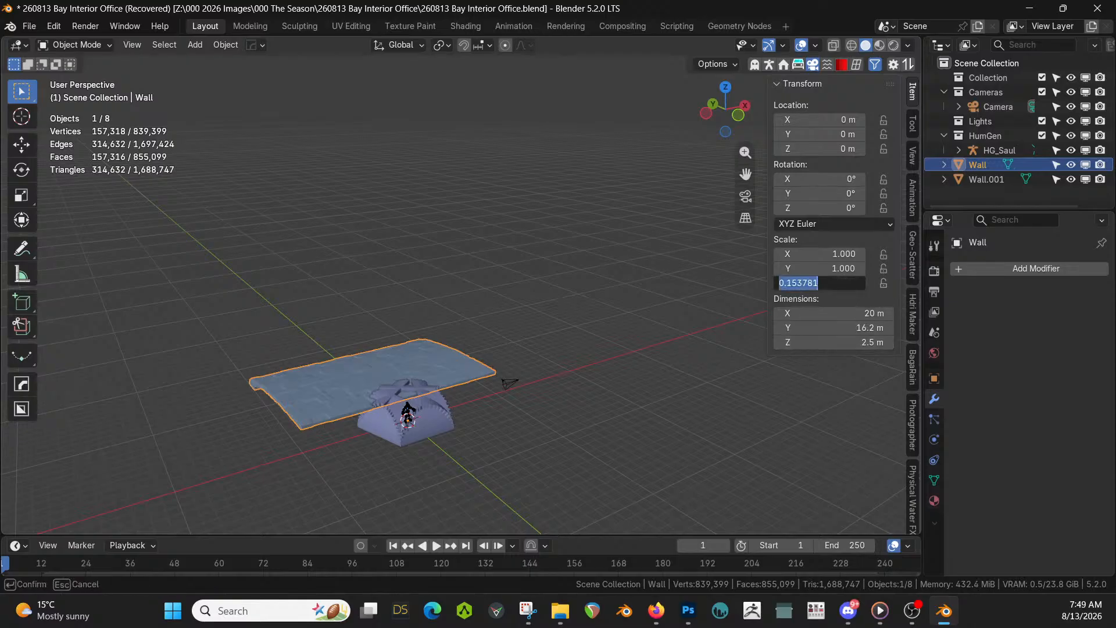
click(848, 254)
drag(847, 254, 847, 284)
key(ctrl+v)
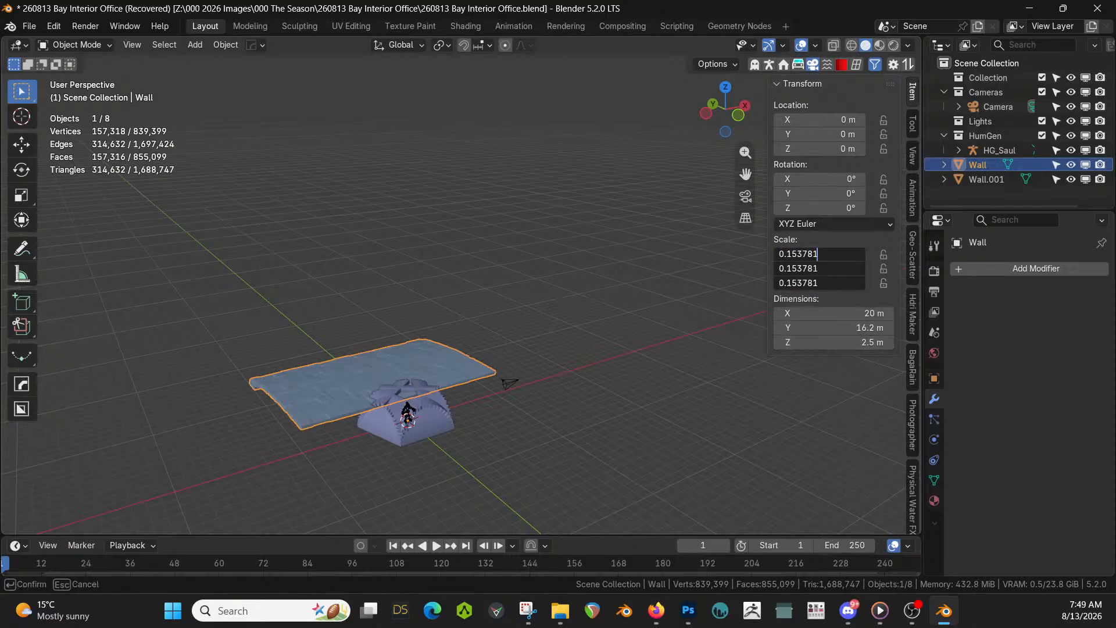
key(Return)
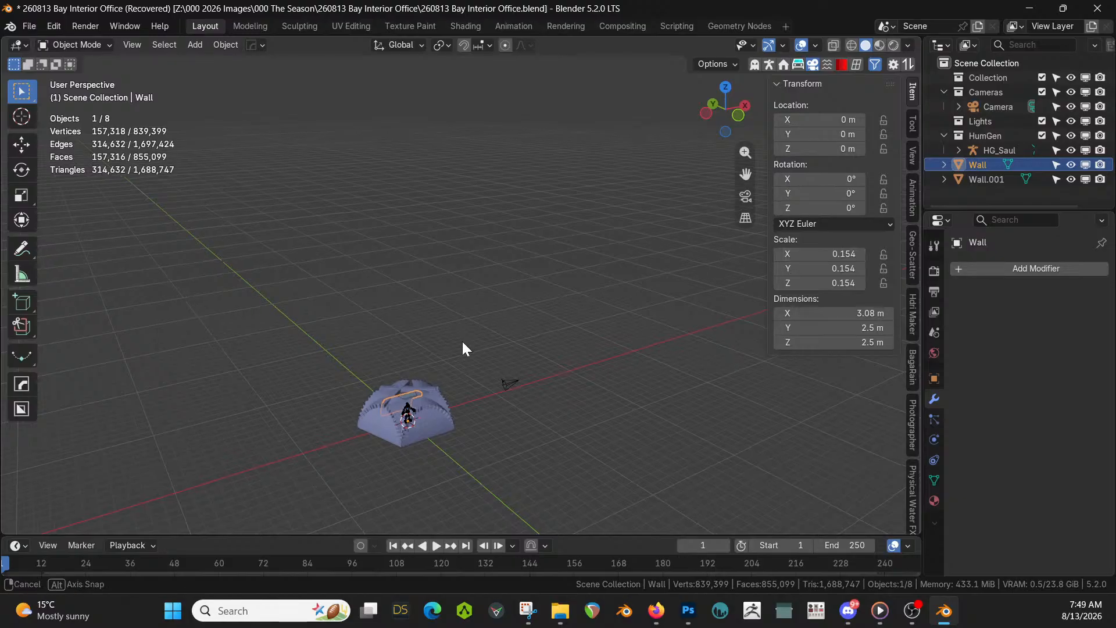
Rotate the small wall 90° about Z and move it about 4.6 m along negative Y, just outside the bay
middle_drag(463, 348, 481, 384)
key(KP_7)
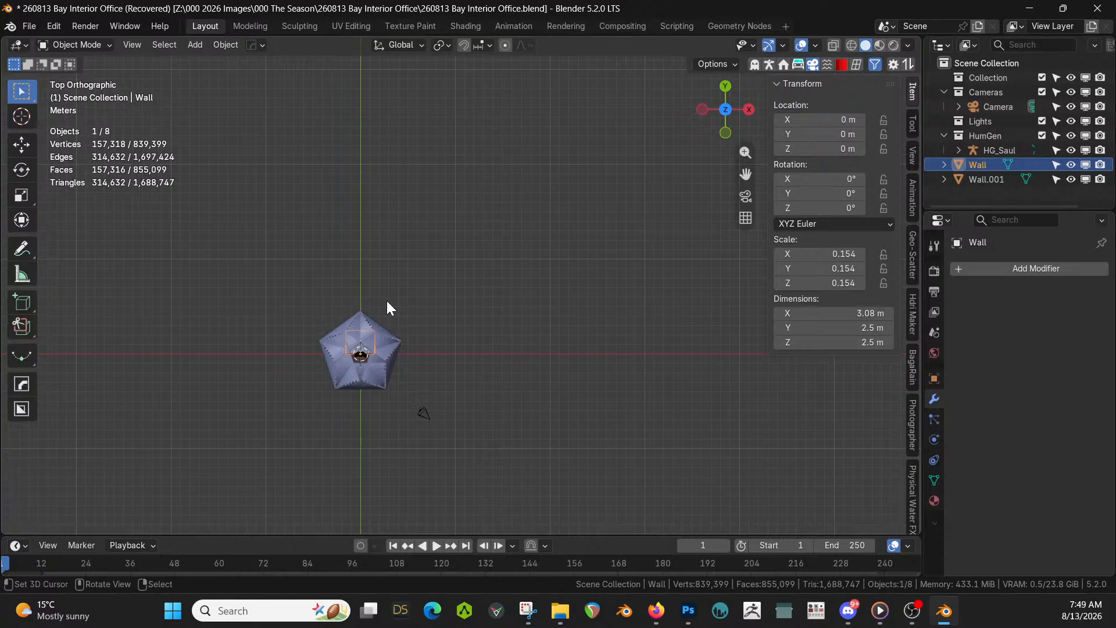
text(rz90)
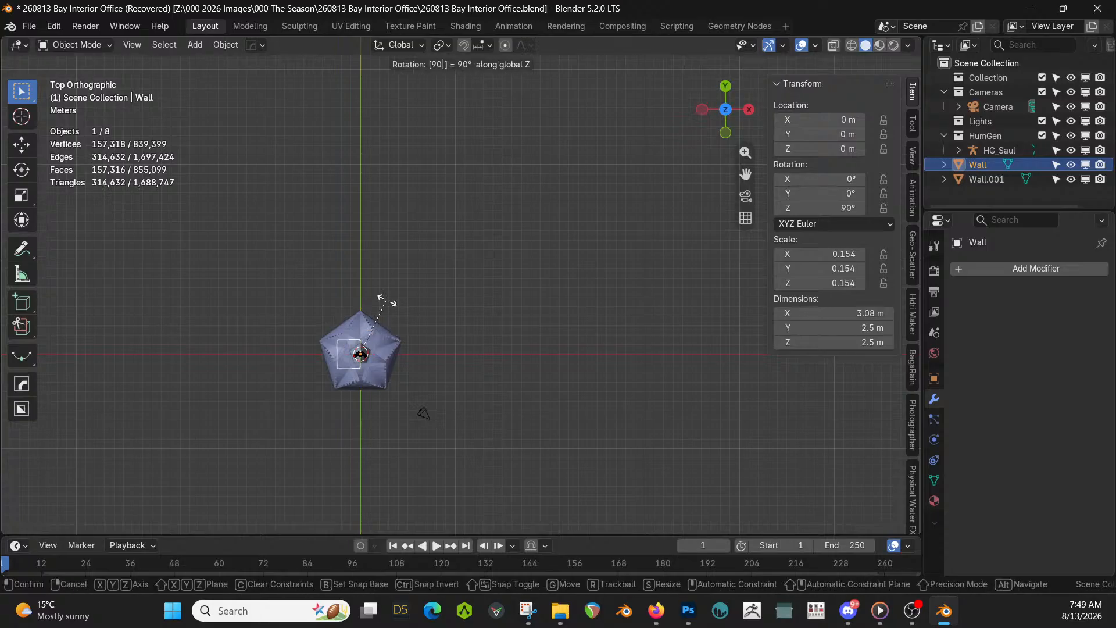
key(Return)
key(g)
key(y)
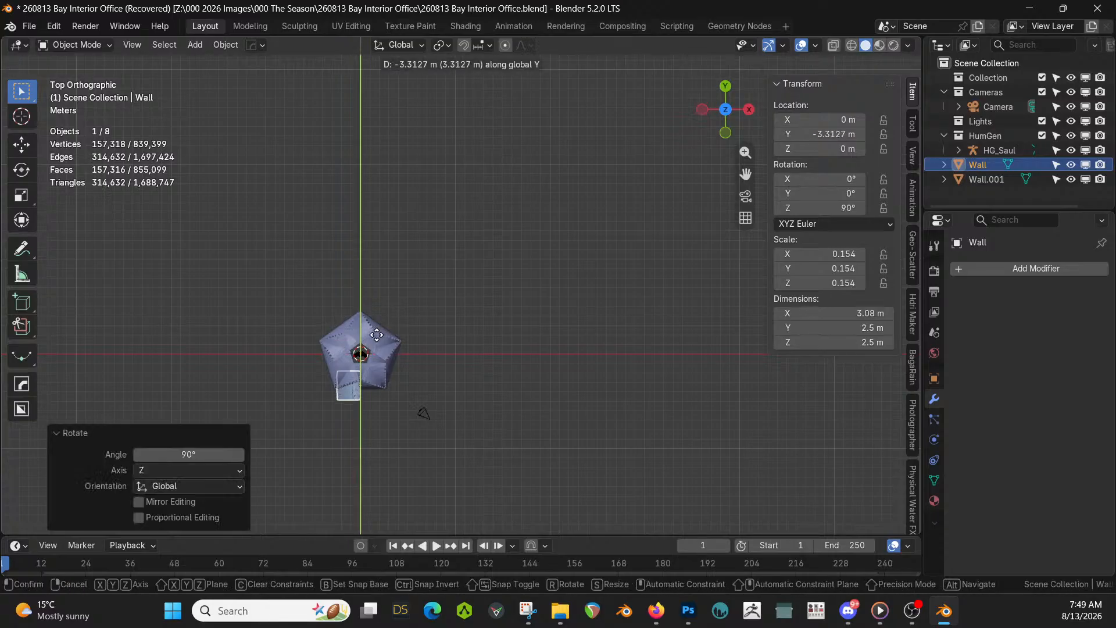
click(377, 351)
key(KP_Decimal)
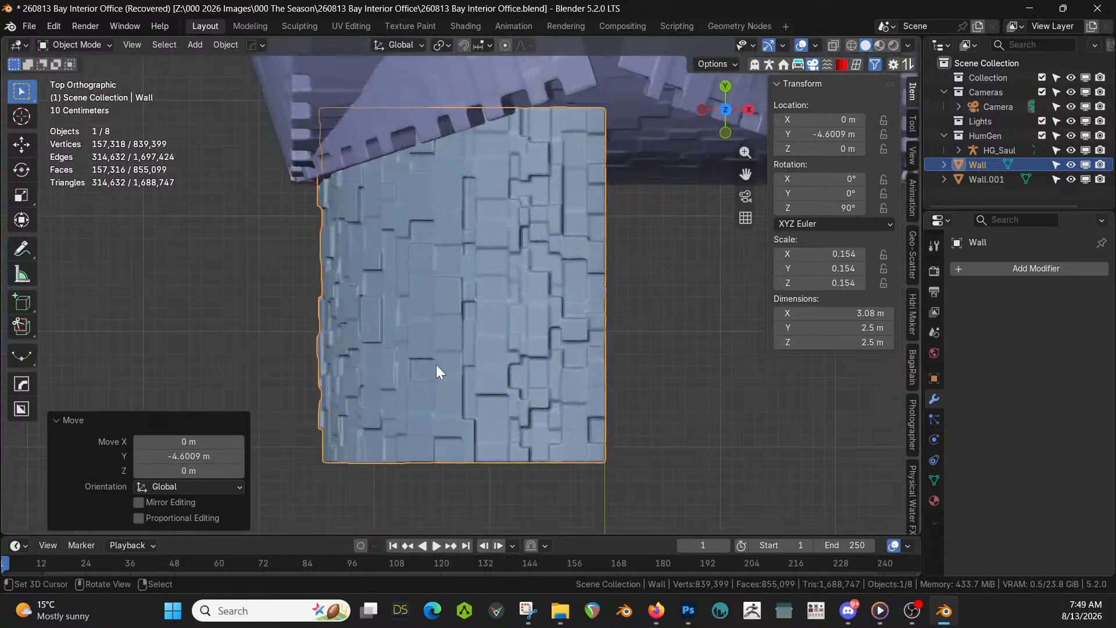
Narrow the curved wall along global X by a factor of about 0.575 and apply its rotation and scale
middle_drag(436, 364, 506, 330)
key(s)
key(x)
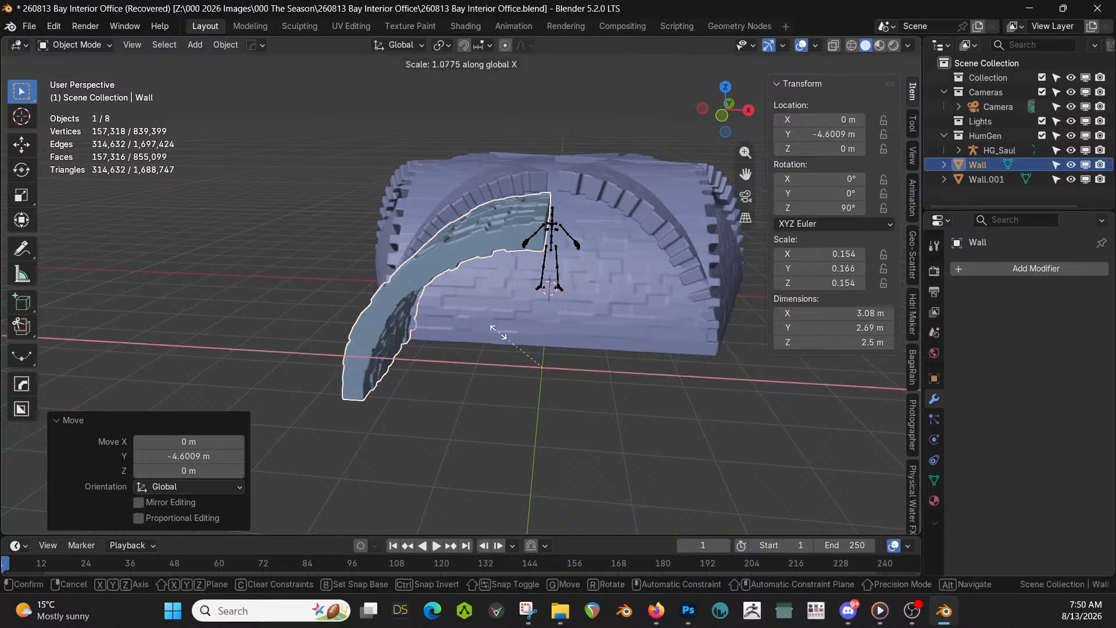
click(530, 343)
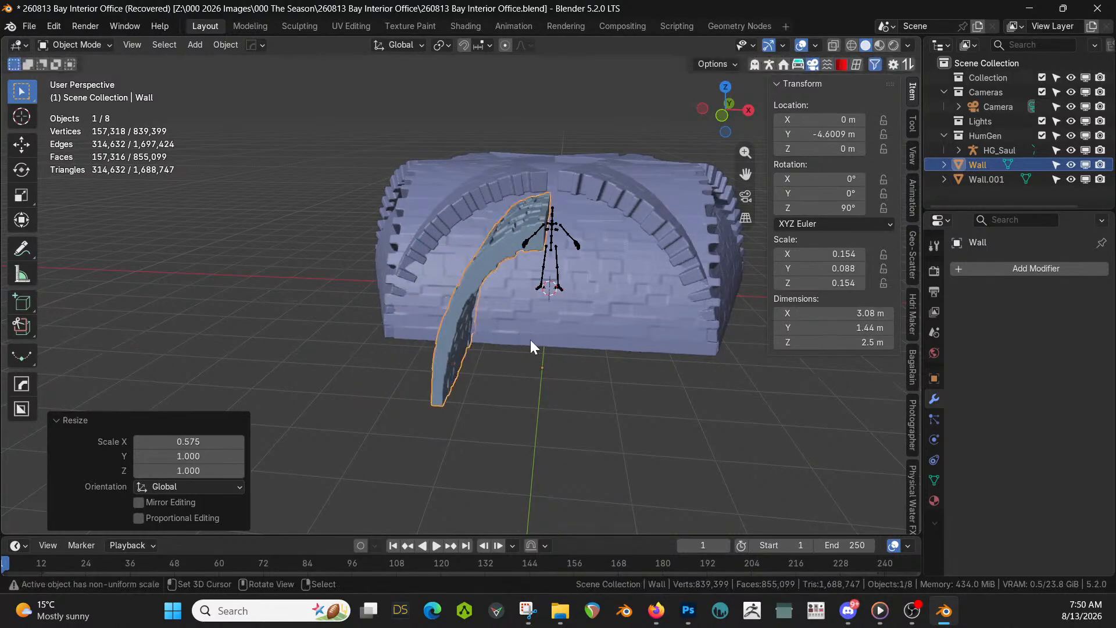
key(ctrl+a)
click(465, 397)
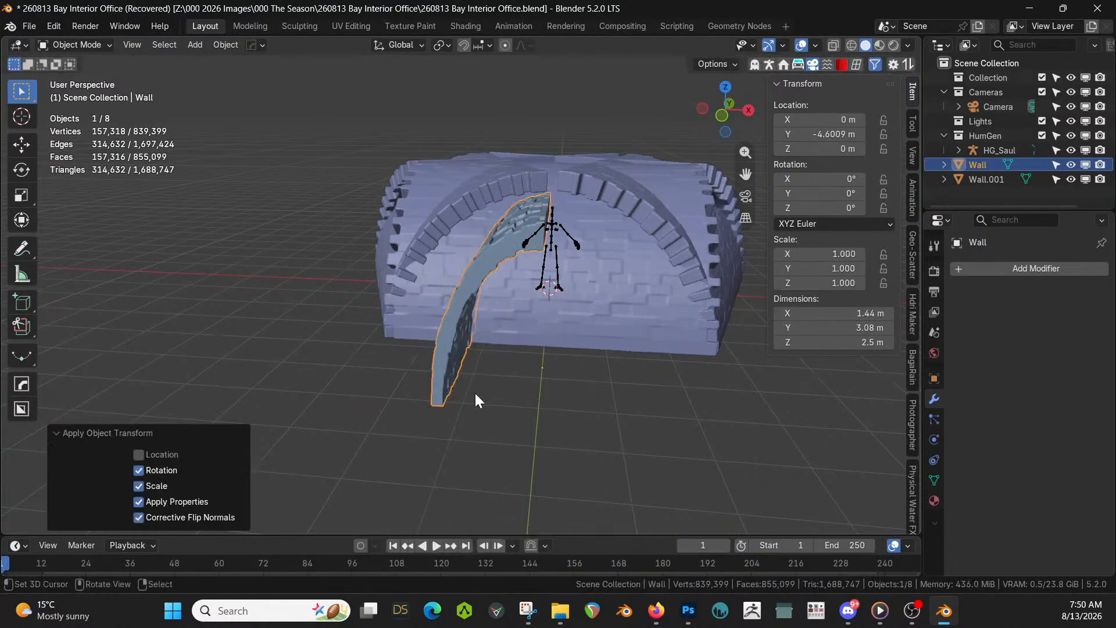
shift+click(602, 291)
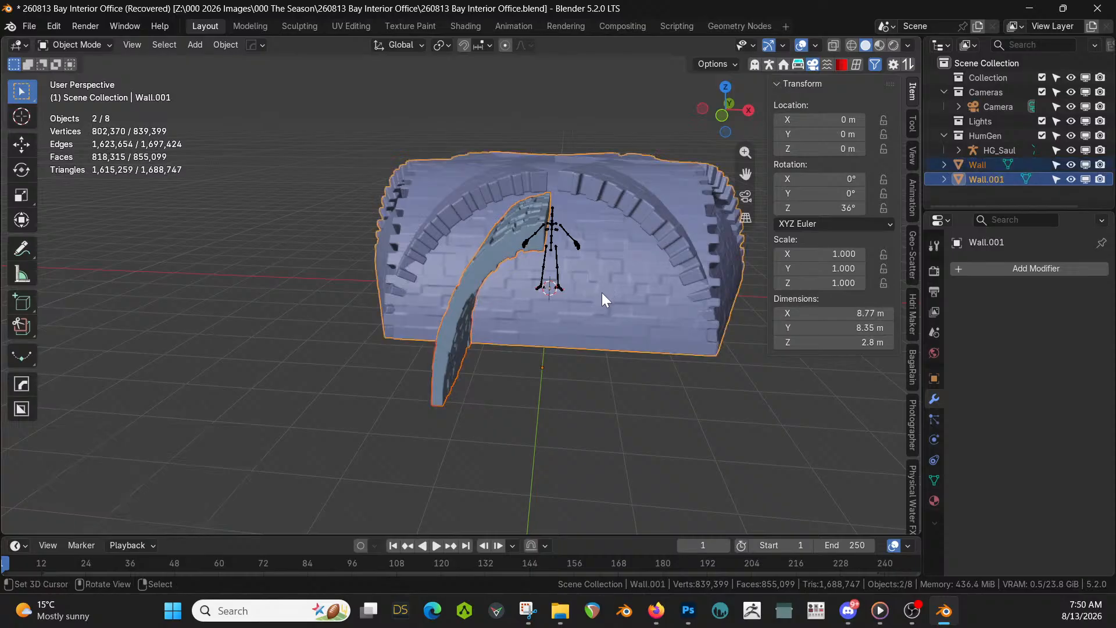
key(alt+x)
click(466, 302)
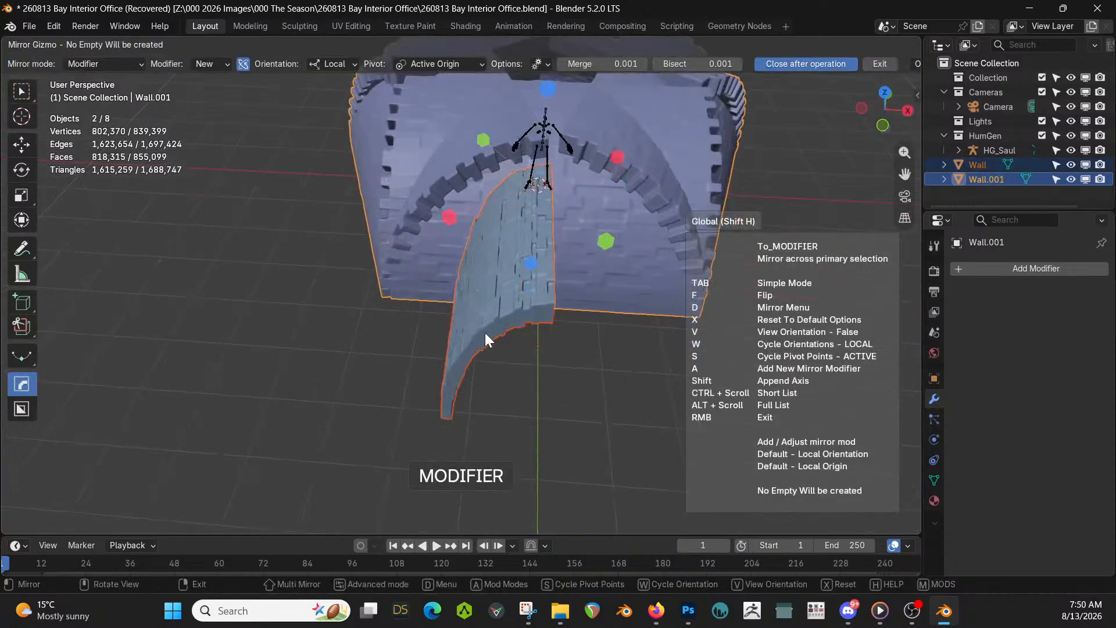
Apply the rotation and scale of the five-sided bay and save the file
key(ctrl+a)
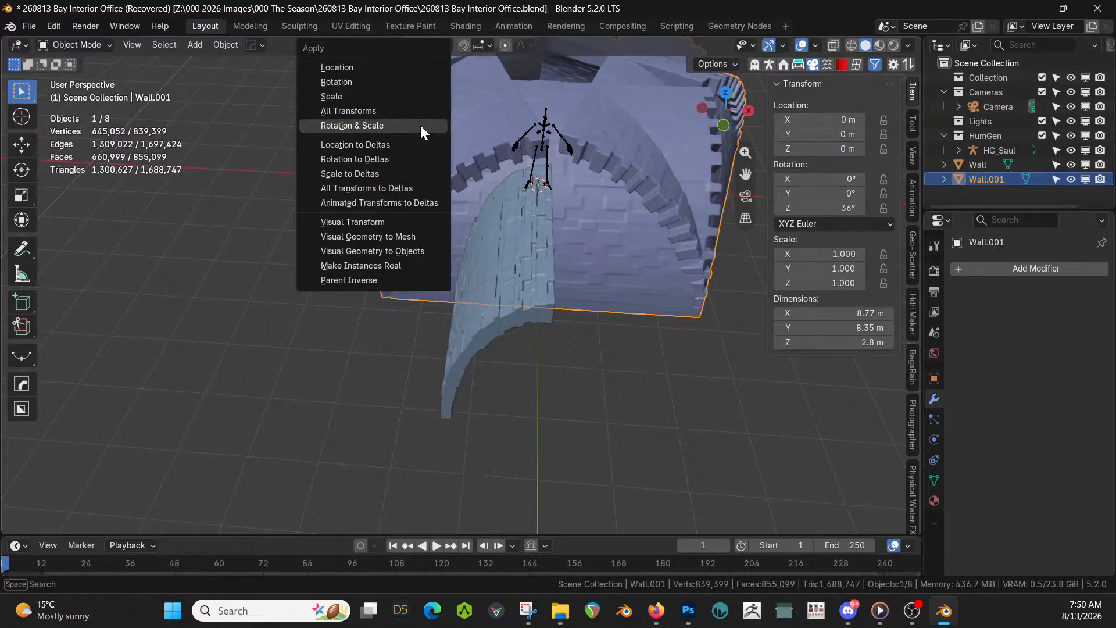
click(417, 125)
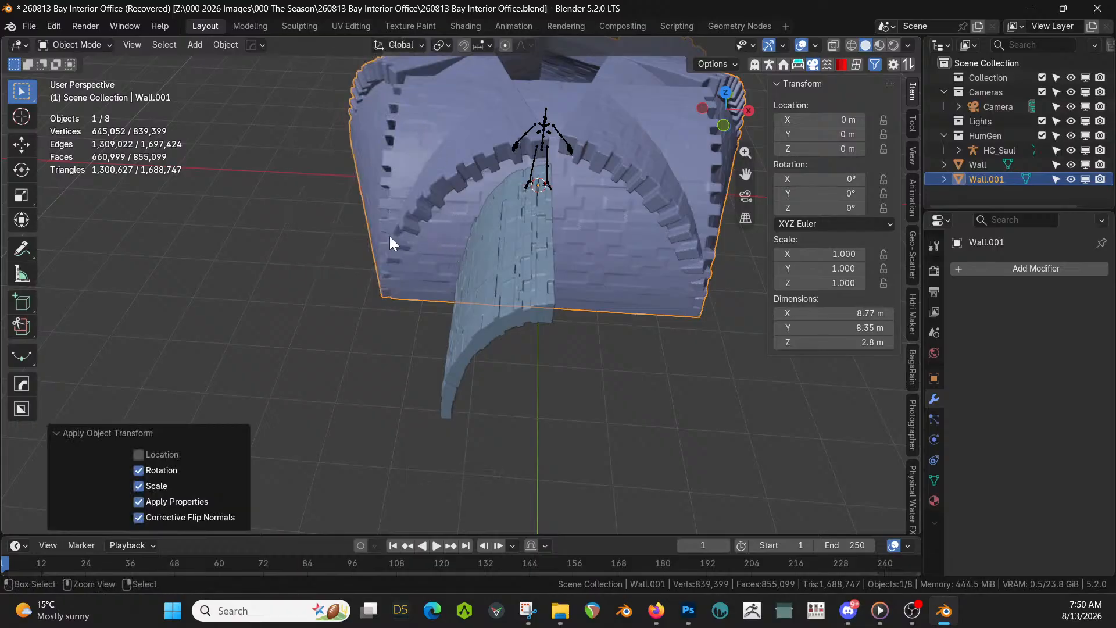
key(ctrl+s)
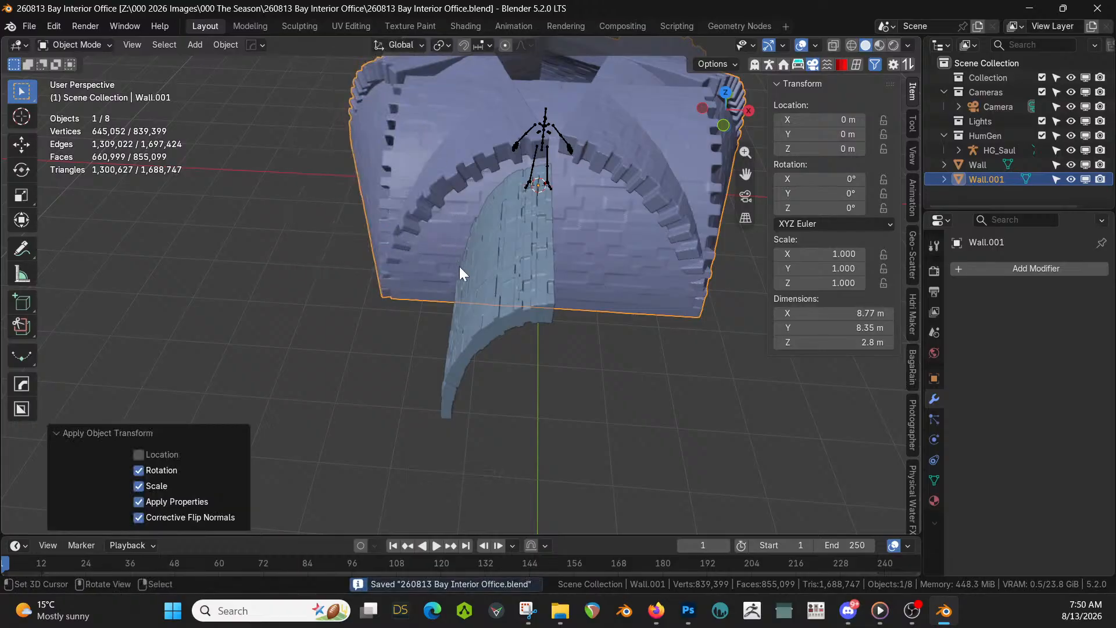
Mirror the curved wall along X across the bay's origin with a Mirror modifier to form a full arched passage
click(490, 298)
shift+click(629, 241)
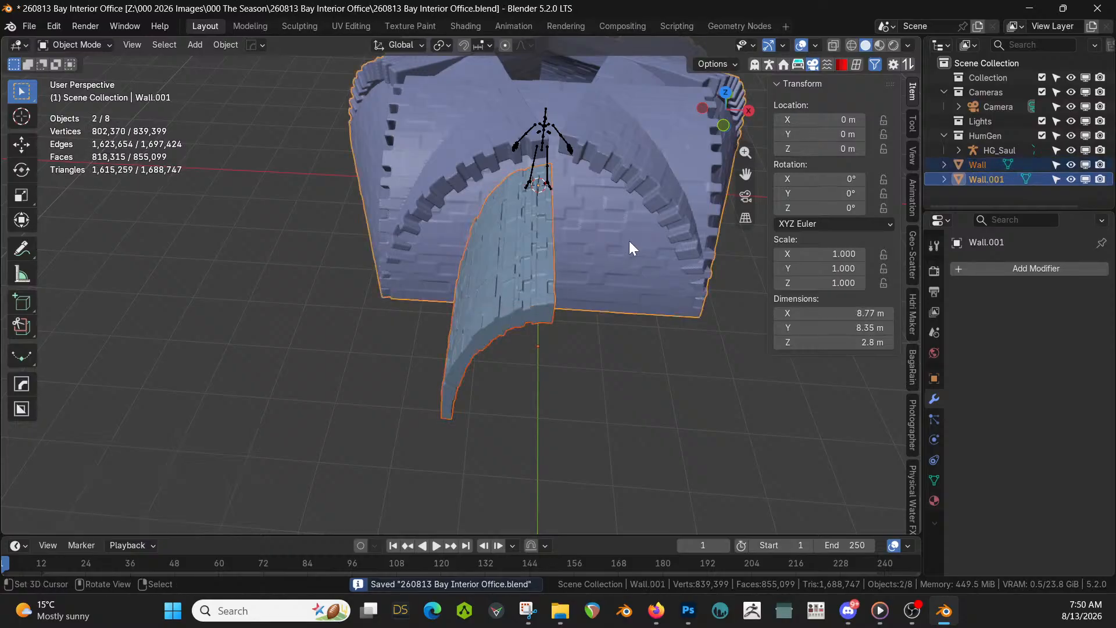
key(alt+shift+x)
click(441, 185)
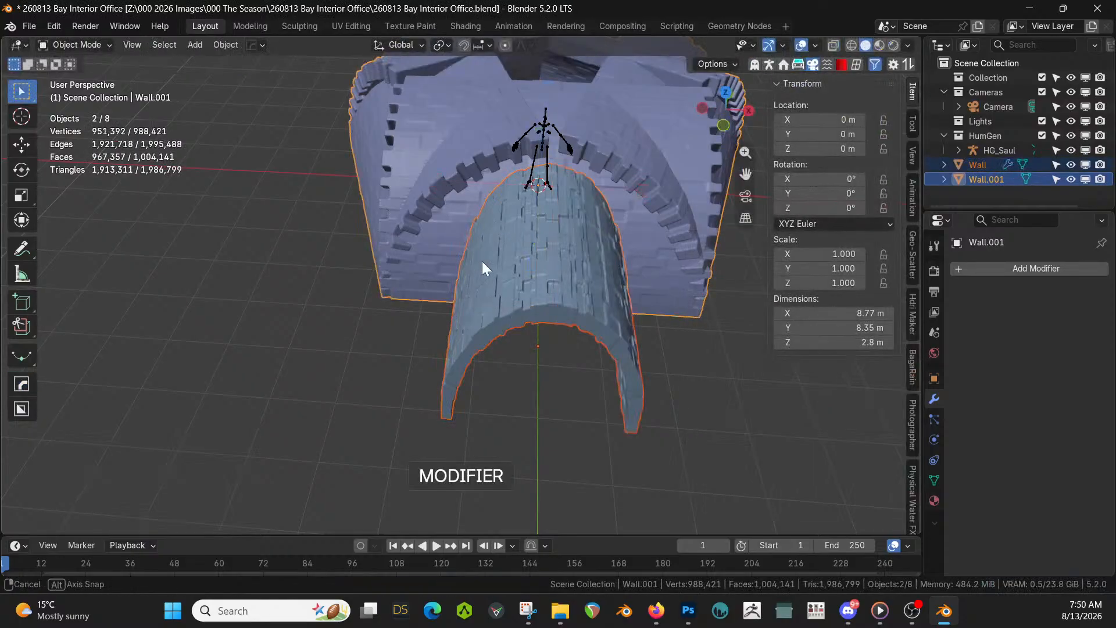
middle_drag(482, 260, 503, 205)
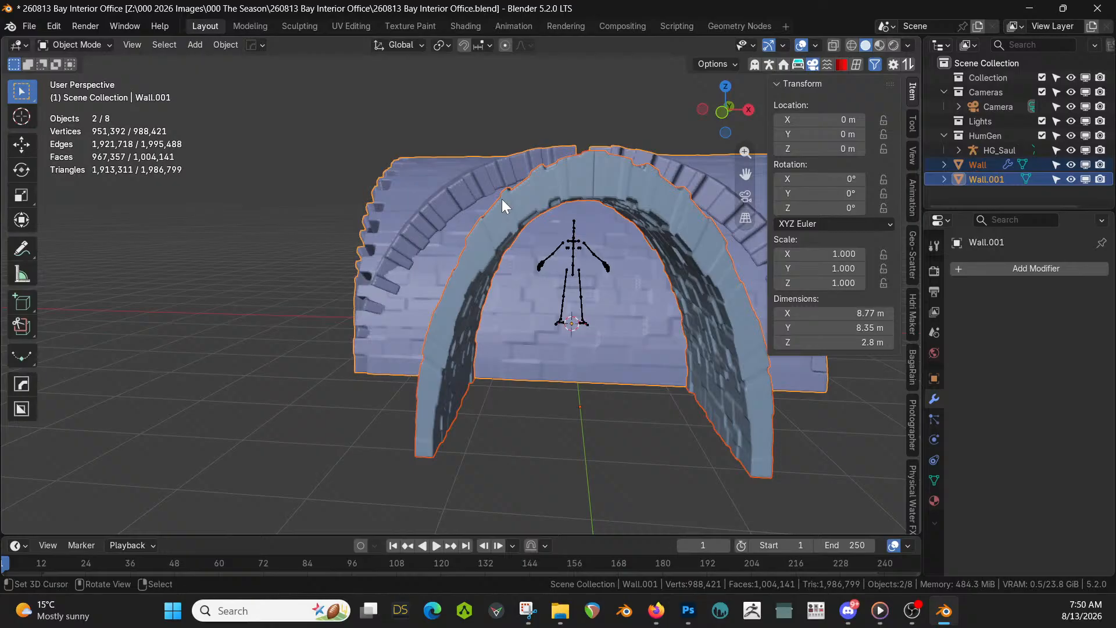
key(KP_1)
ctrl+middle_drag(501, 199, 388, 493)
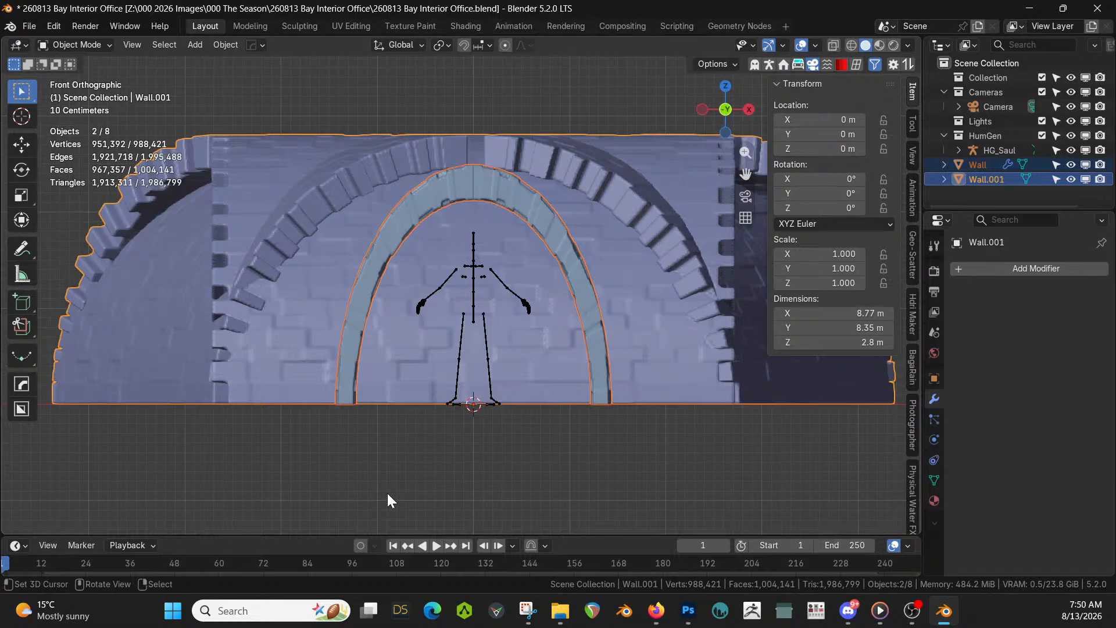
Add a cube mesh with a size of 2.5 m at the world origin
middle_drag(282, 269, 495, 313)
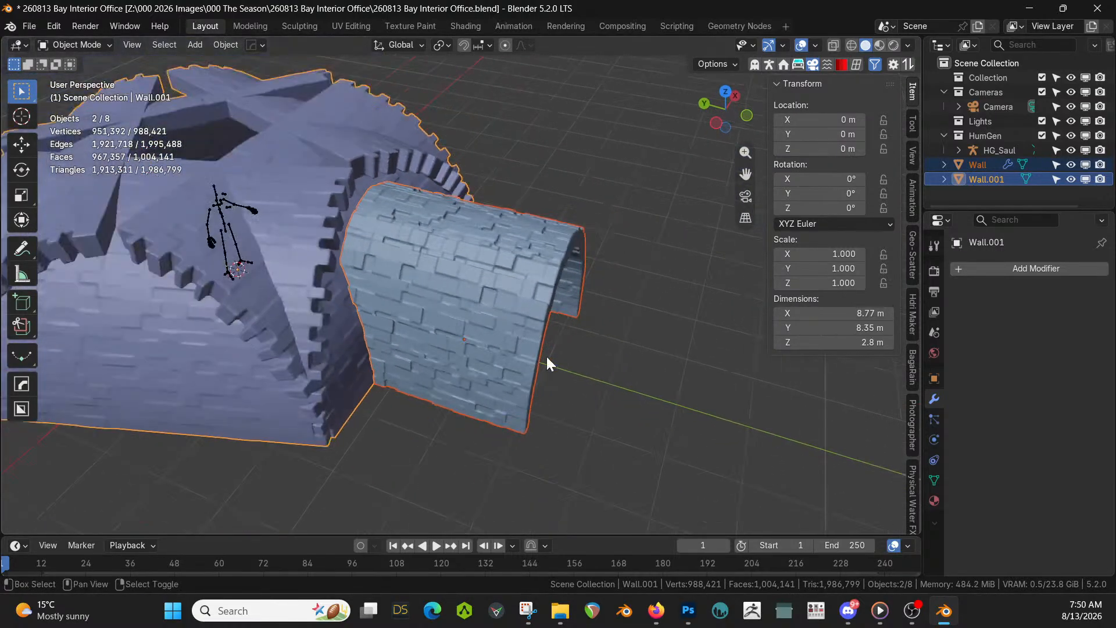
key(shift+a)
mouse_move(480, 199)
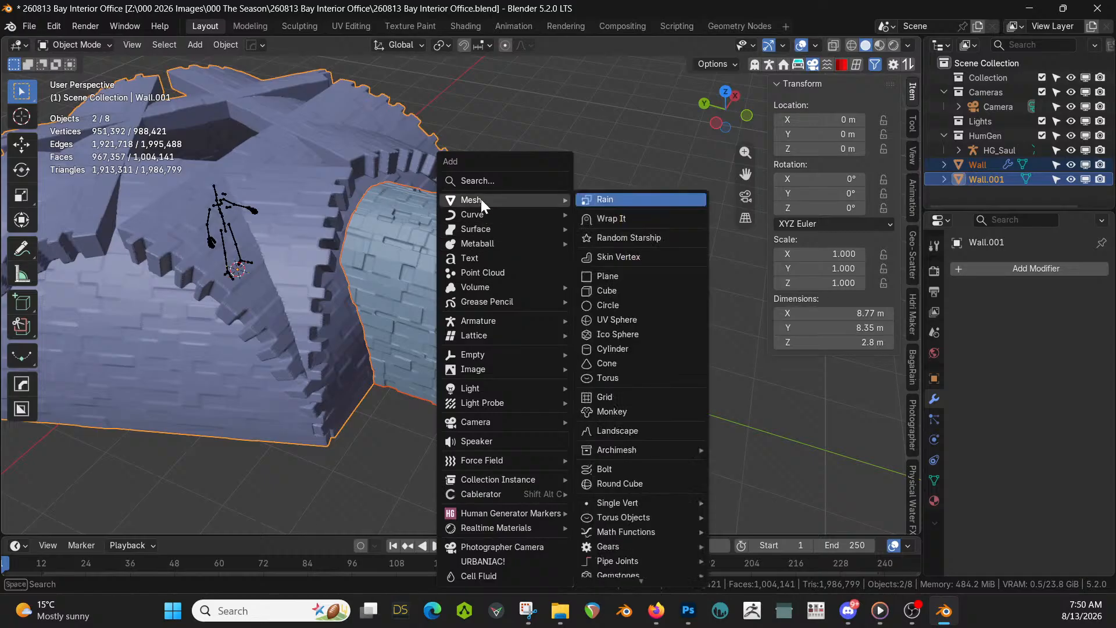
click(619, 292)
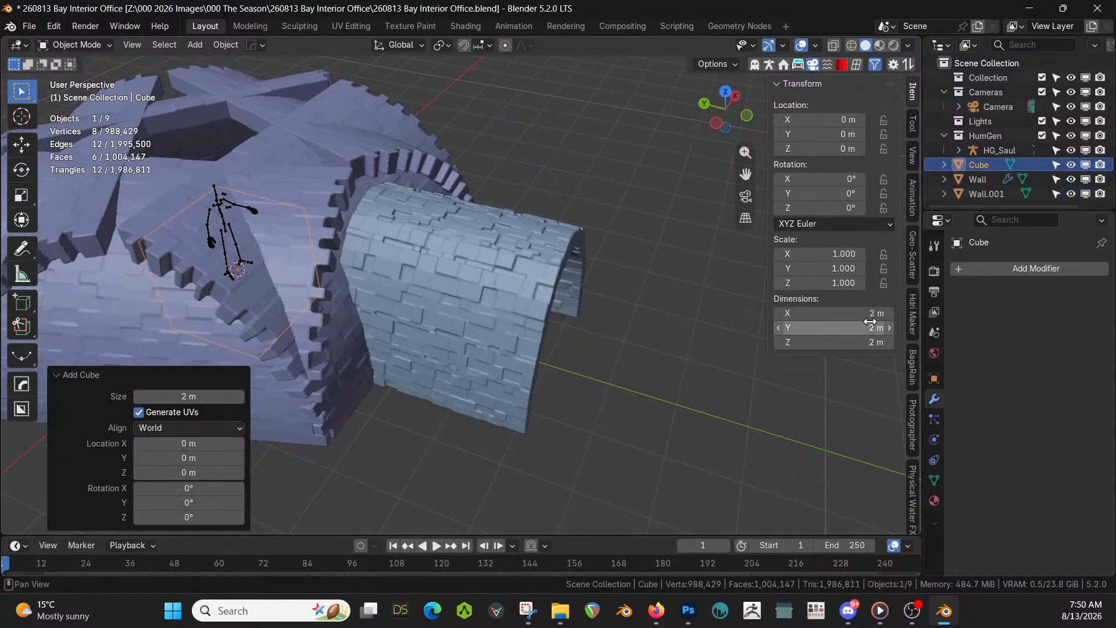
click(188, 396)
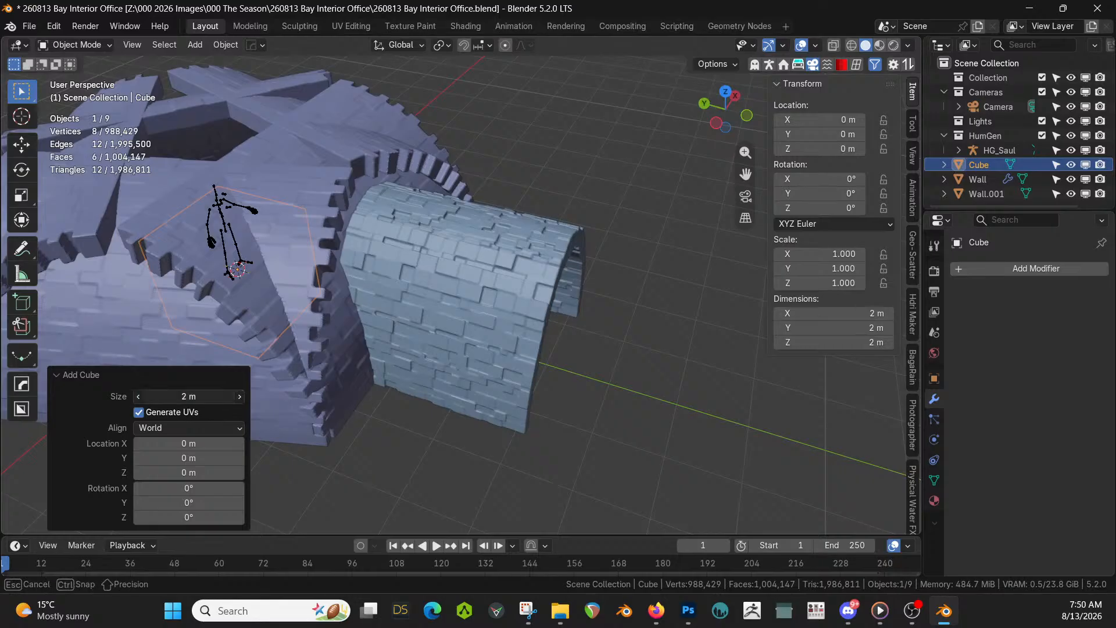
key(Return)
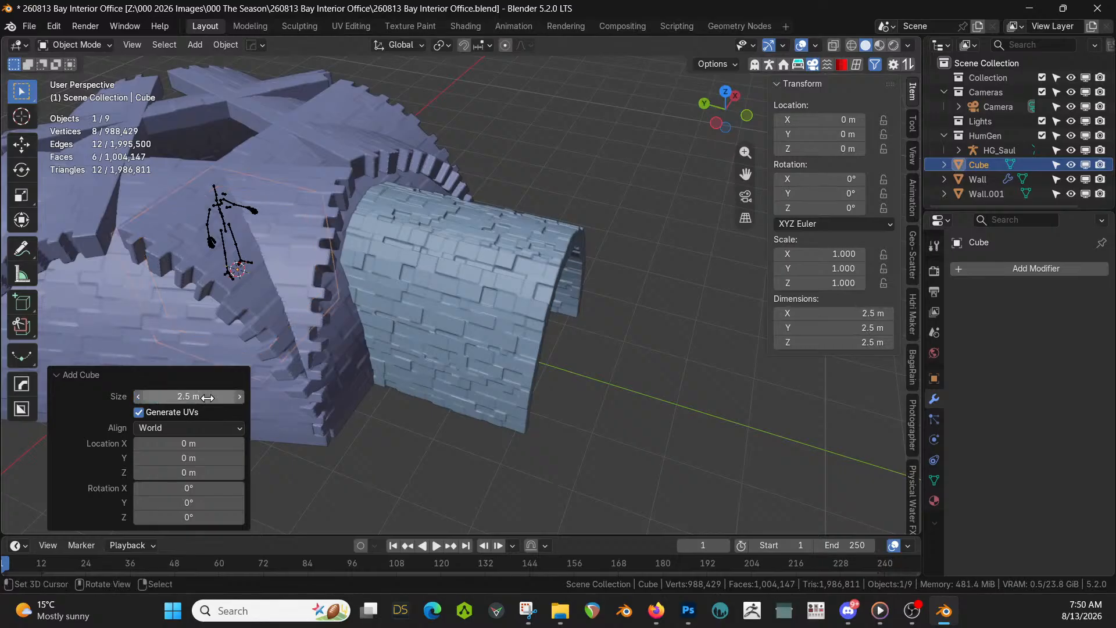
click(208, 396)
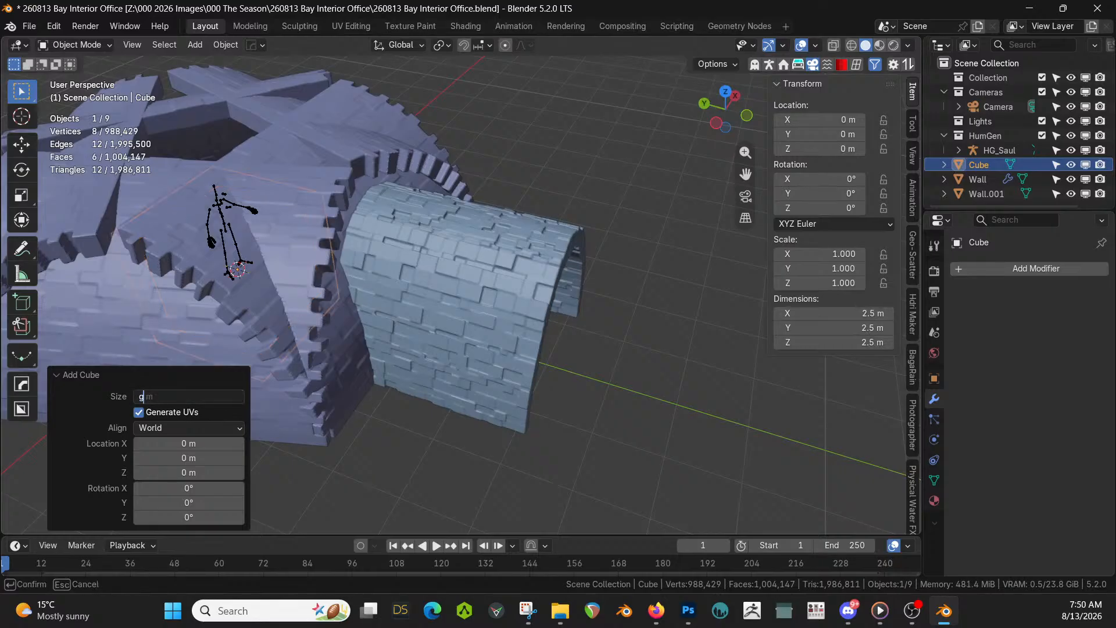
text(gz1.2)
key(Return)
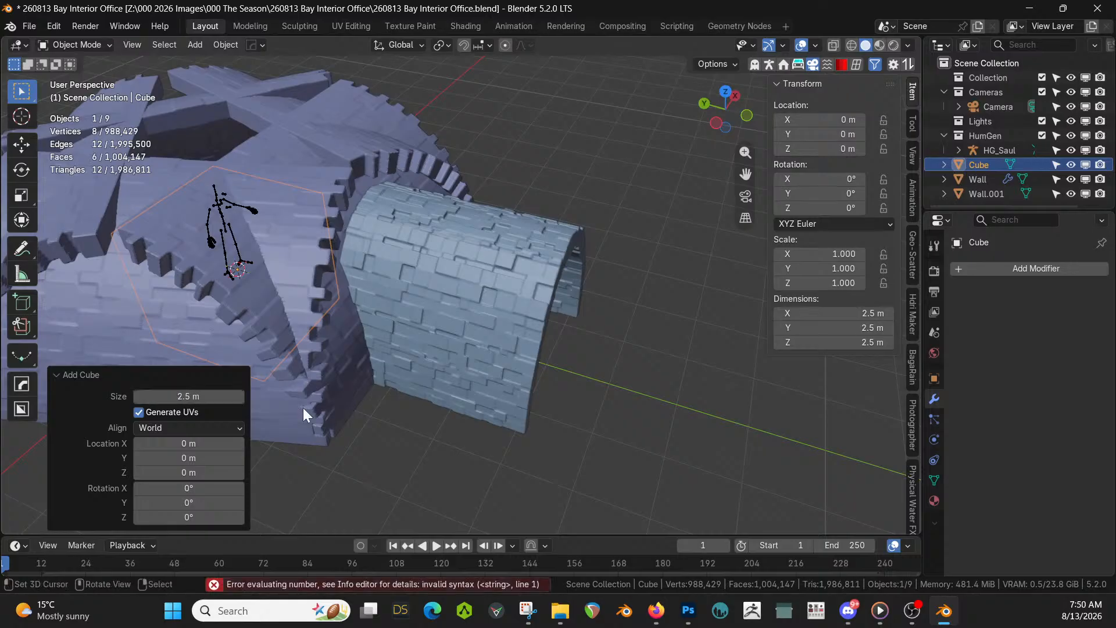
click(427, 444)
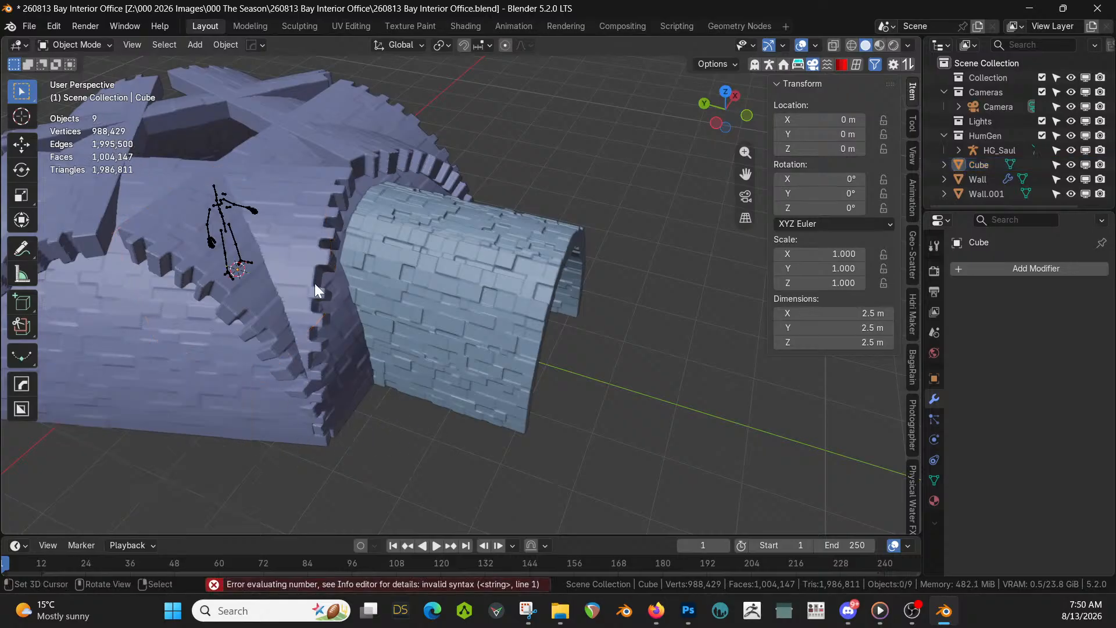
Raise the cube 1.25 m along Z and move it about 5.35 m along negative Y over the arched passage
click(315, 284)
click(249, 216)
text(gz)
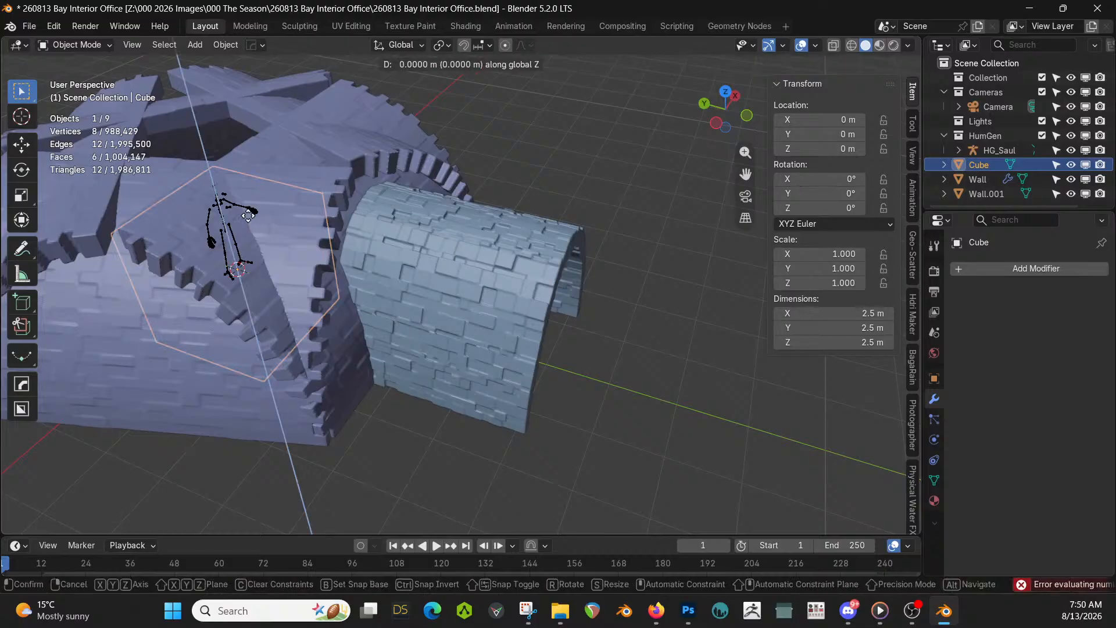
text(1.25)
key(Return)
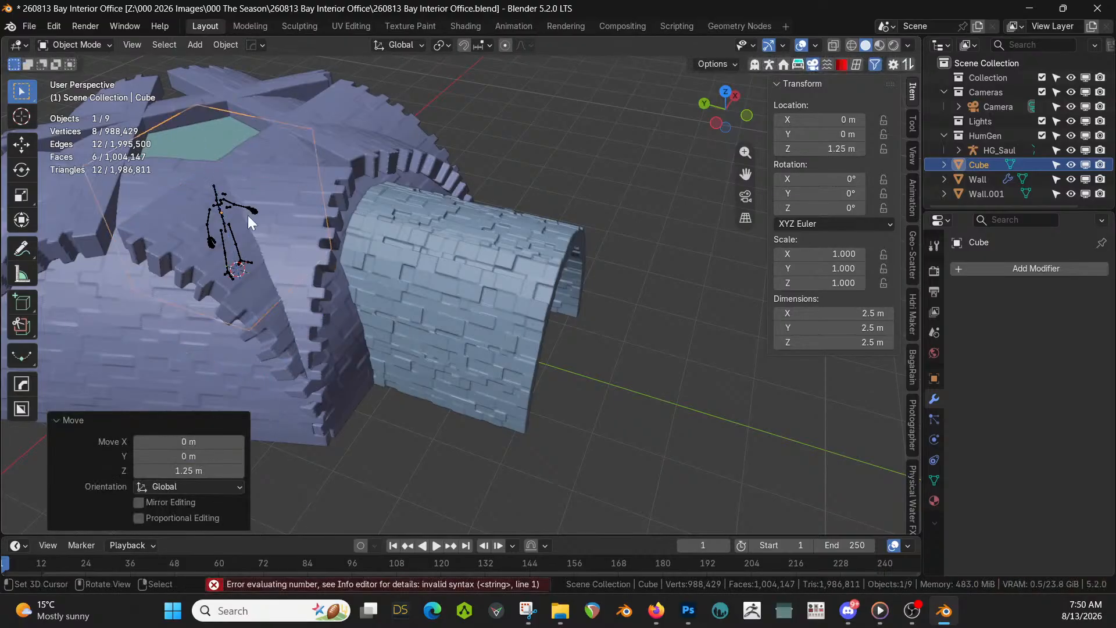
key(g)
key(y)
click(535, 304)
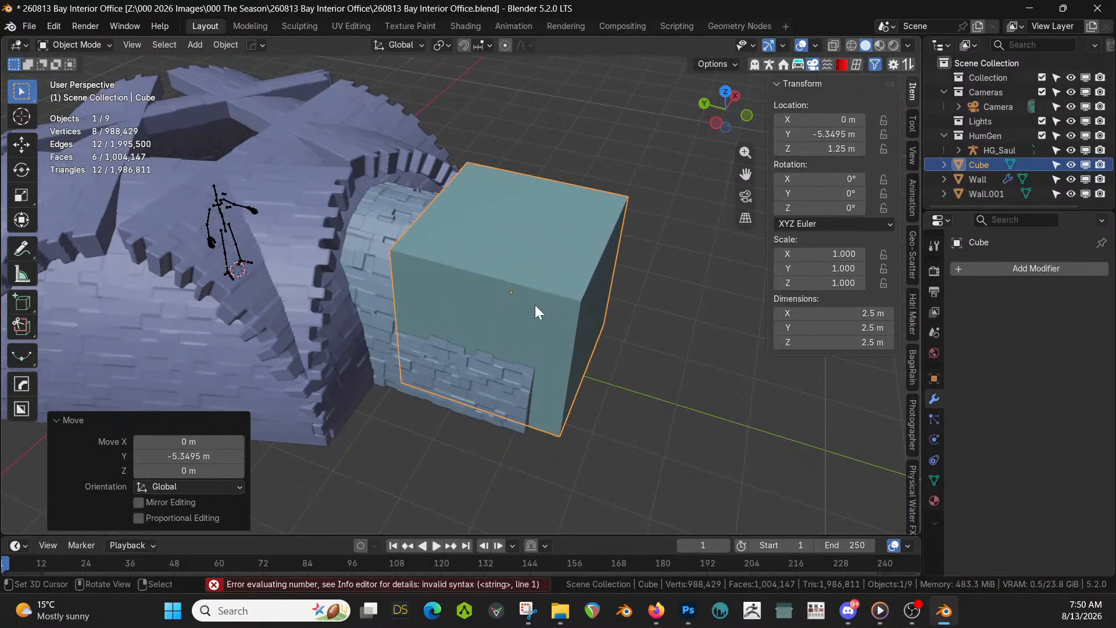
Stretch the cube along X by a factor of about 2.02 so it extends past both sides of the passage
middle_drag(535, 305, 662, 340)
key(s)
key(x)
click(545, 321)
Isolate the box and the arched passage in local view, show them in wireframe from the front, and select only the box
shift+click(406, 270)
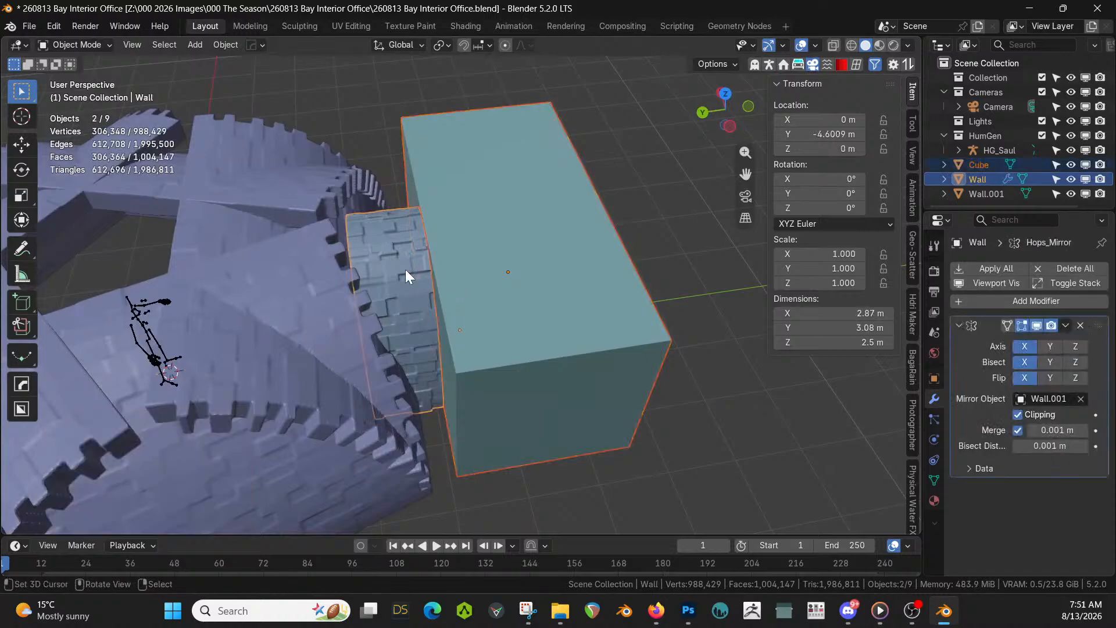
key(KP_Divide)
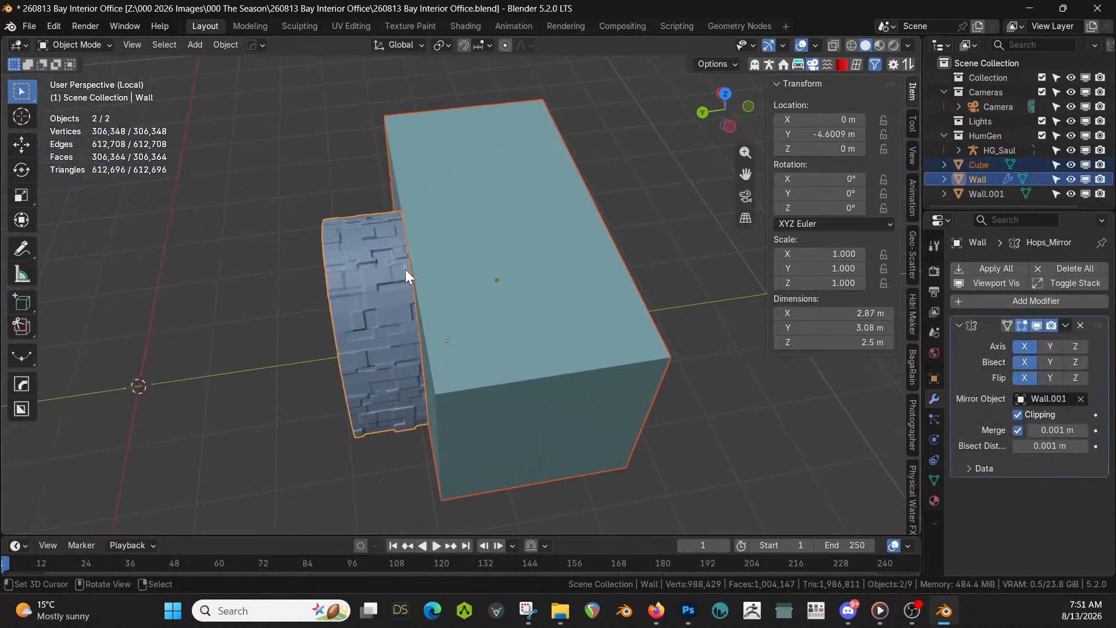
key(KP_1)
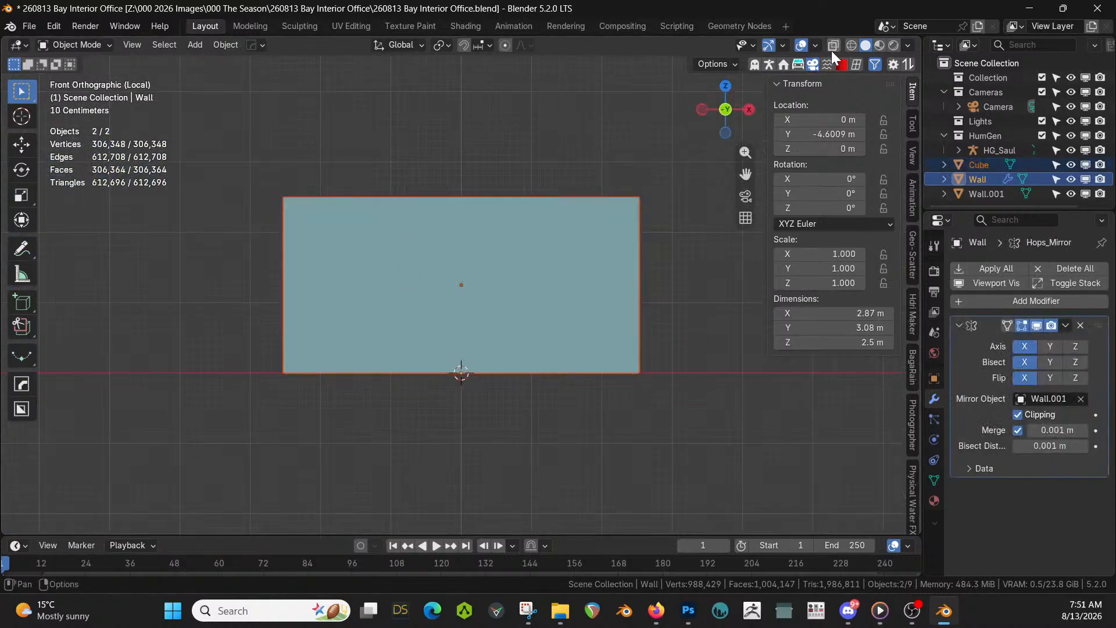
click(851, 45)
scroll(605, 341, up, 2)
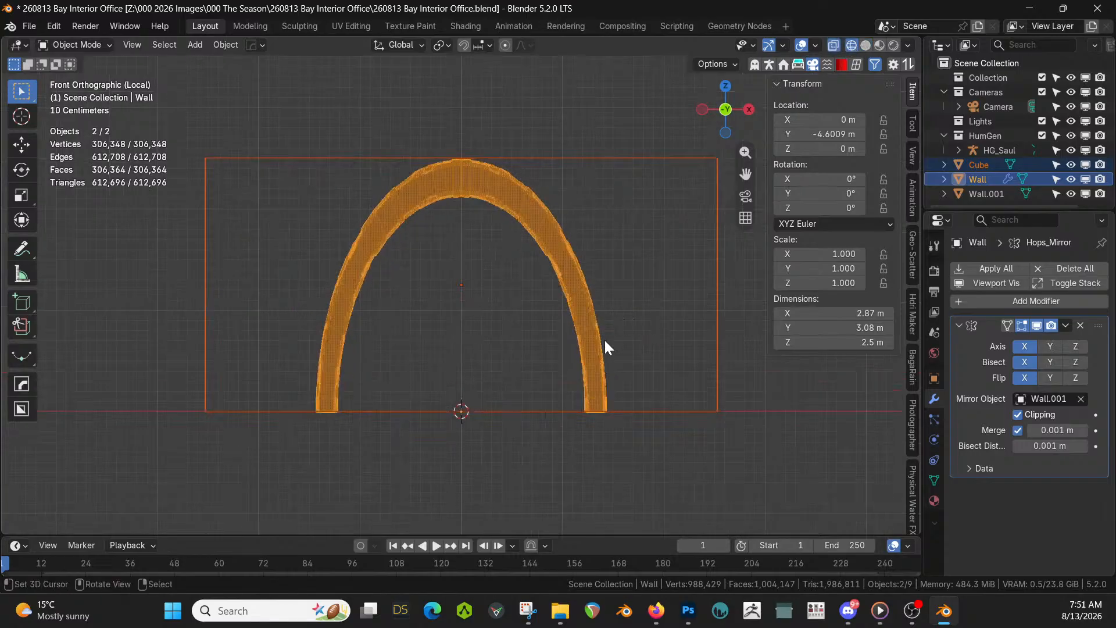
click(297, 163)
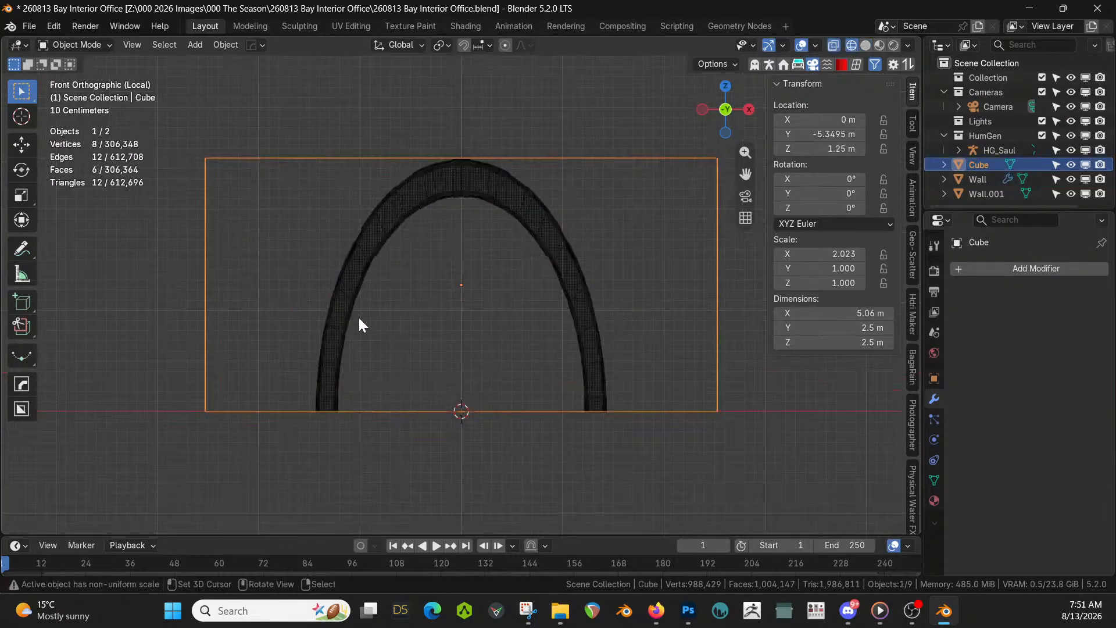
Knife-cut an arch outline into the box's front face, following the passage's curve from floor to floor
key(Tab)
key(k)
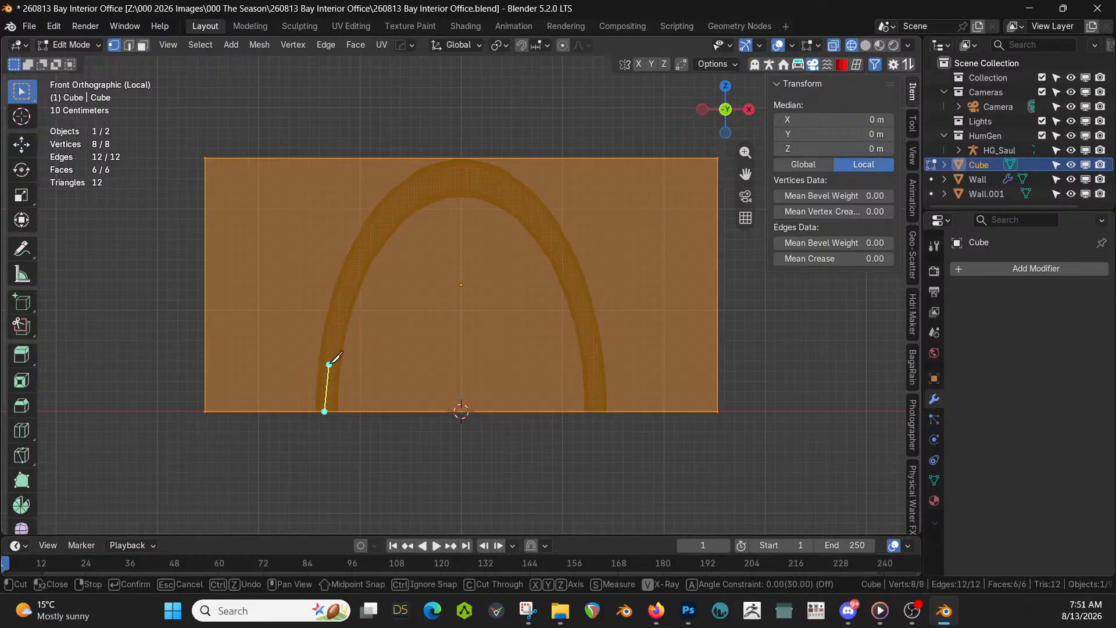
click(329, 364)
click(341, 309)
click(357, 257)
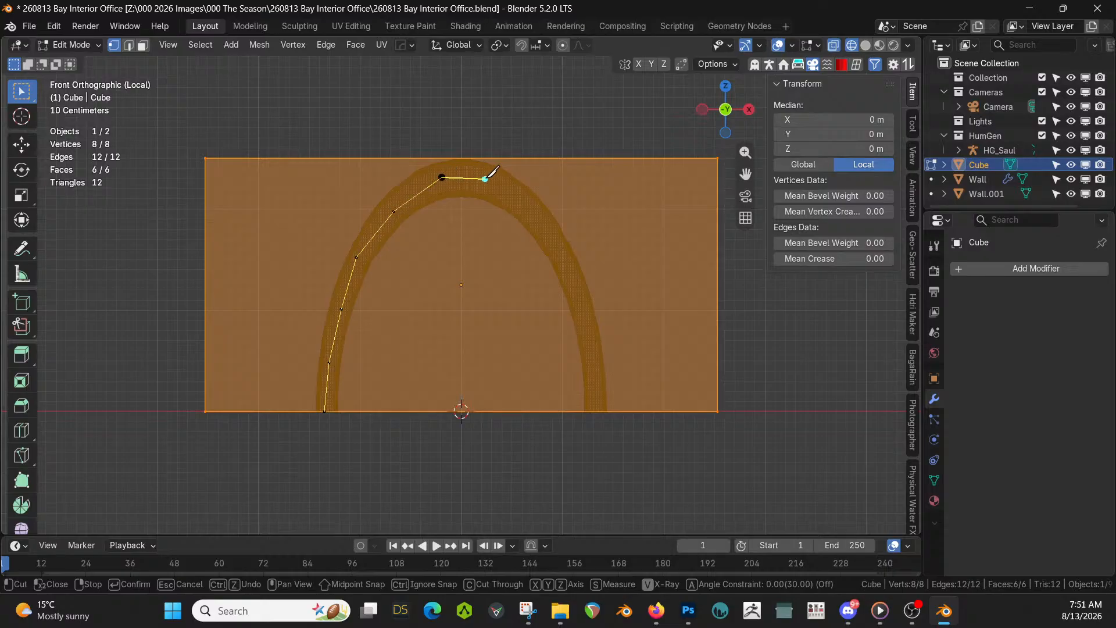
click(485, 179)
click(529, 204)
click(566, 255)
click(594, 339)
click(601, 411)
key(Return)
Mirror the box along Y with bisect and flip so both ends carry the arch outline, and apply the modifier
middle_drag(477, 389, 563, 442)
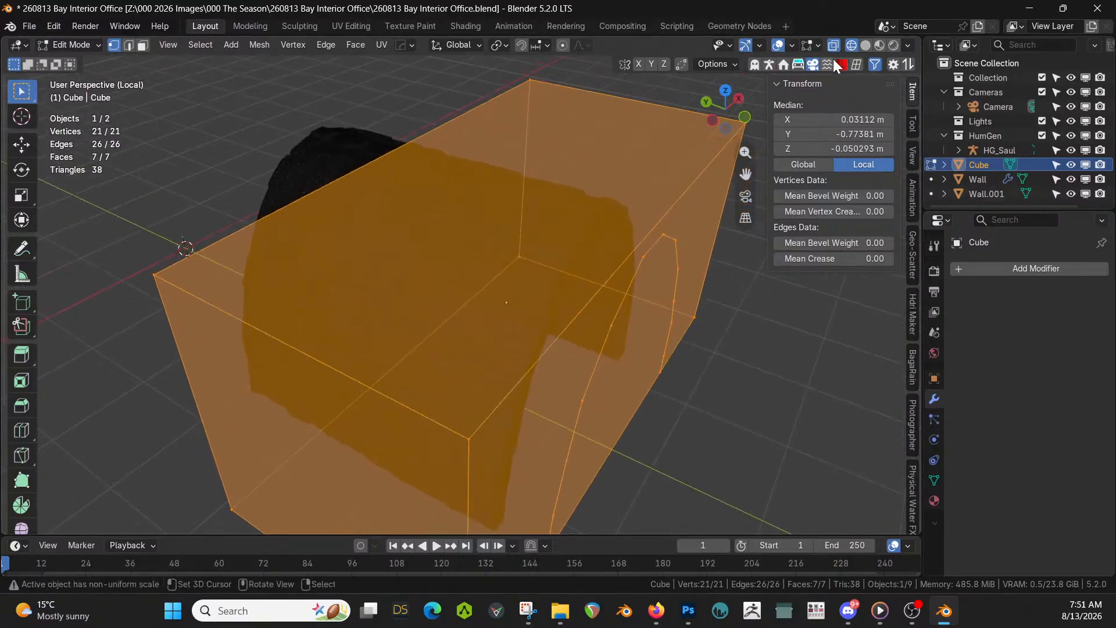
click(866, 45)
scroll(678, 229, down, 2)
key(Tab)
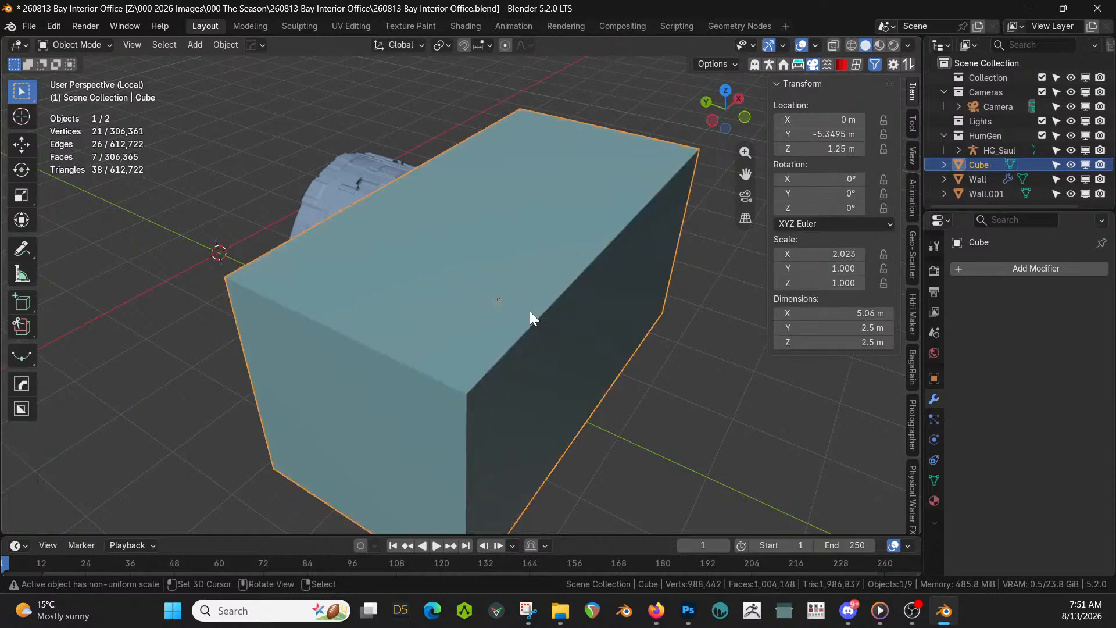
scroll(529, 314, down, 3)
key(alt+x)
click(577, 329)
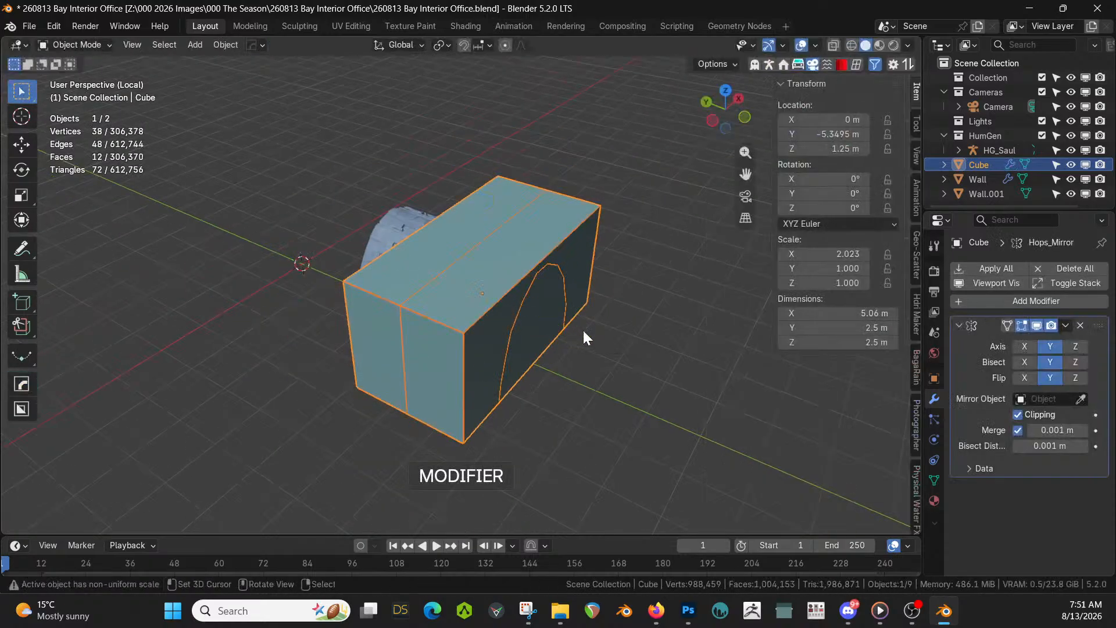
click(994, 269)
Delete every face of the box except the two arch-shaped end faces
key(Tab)
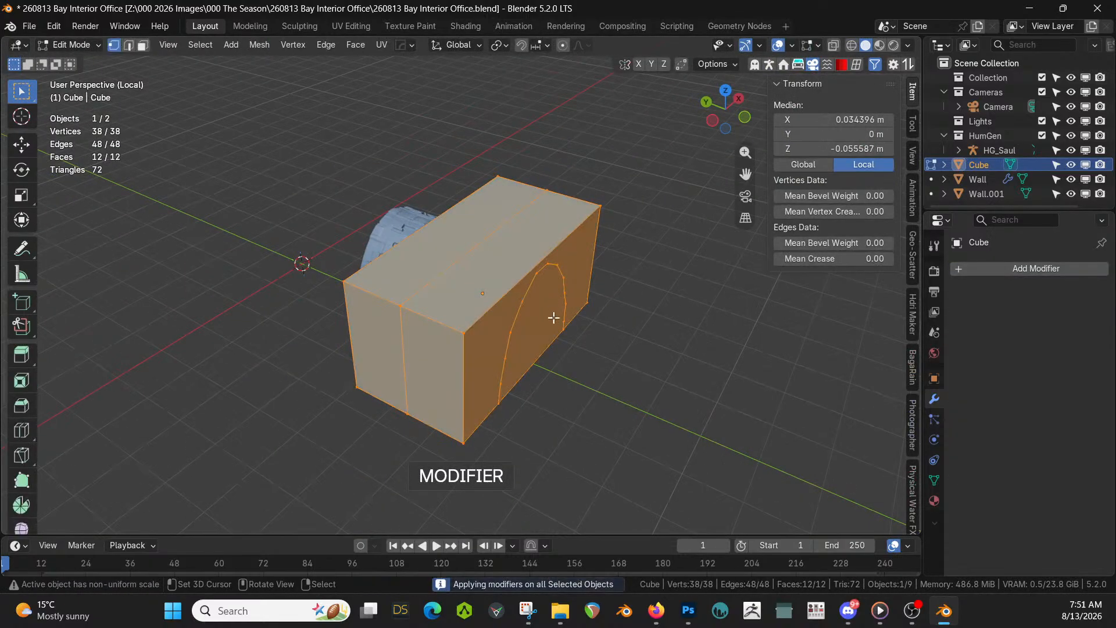
key(3)
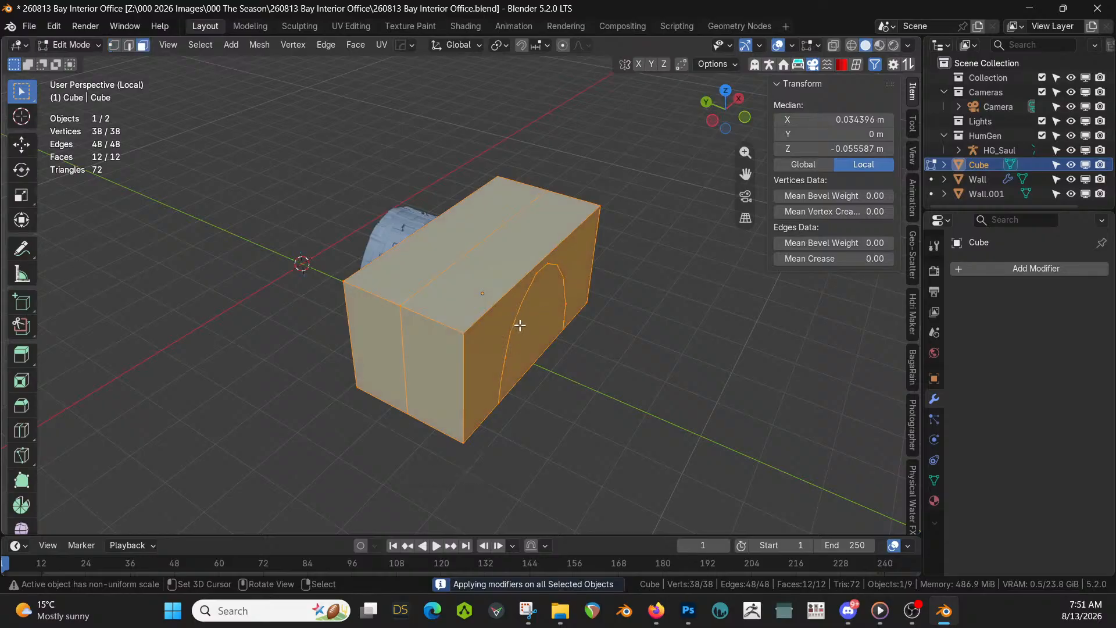
click(497, 341)
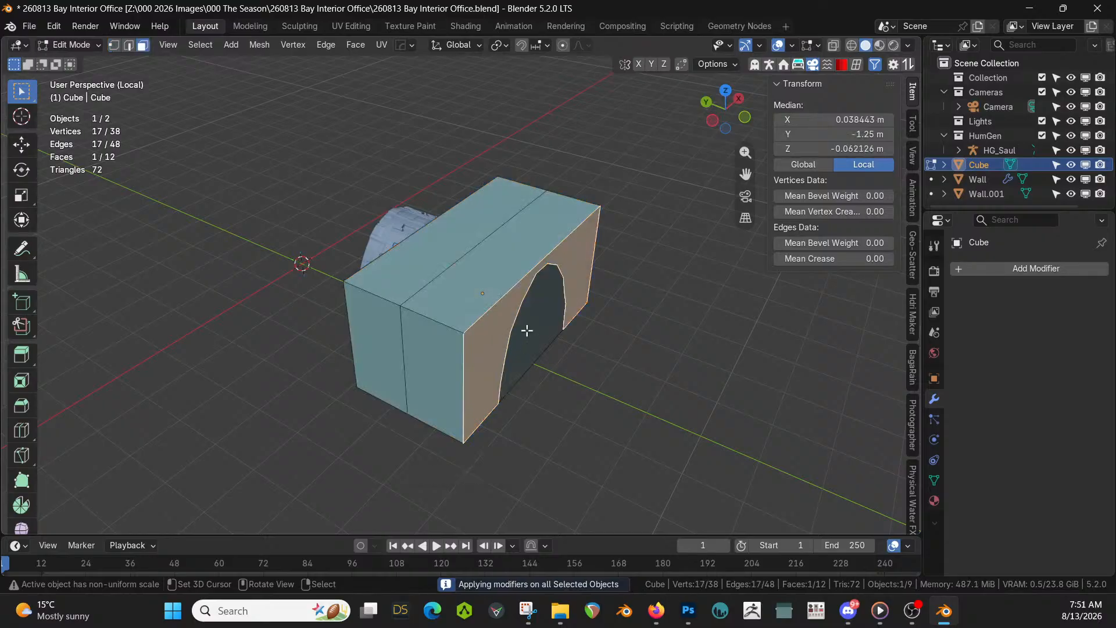
click(527, 330)
middle_drag(528, 330, 612, 294)
shift+click(418, 304)
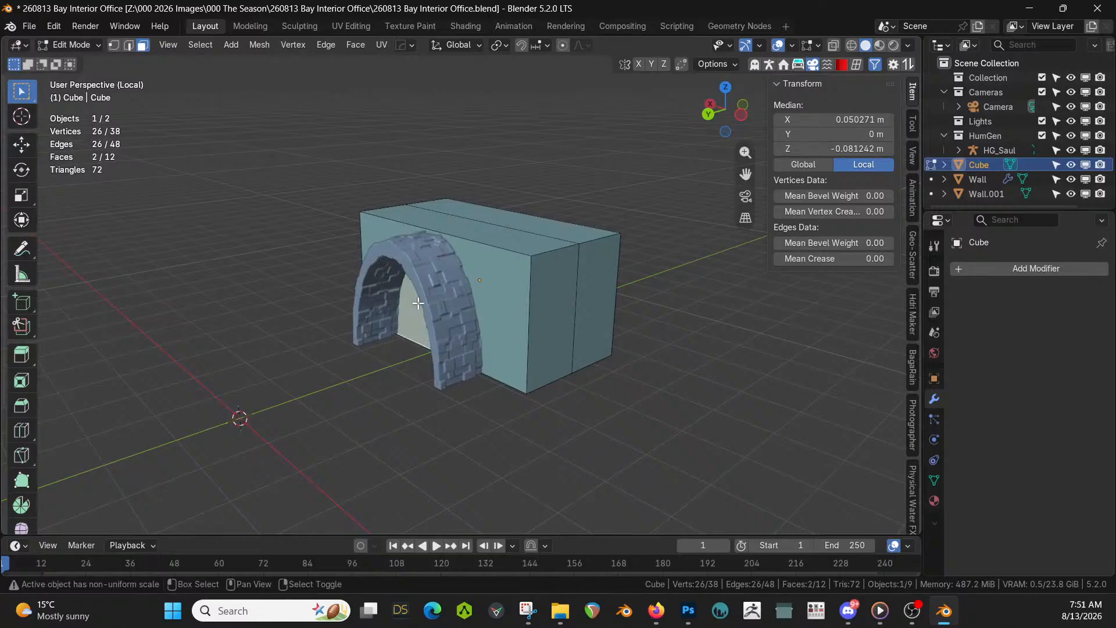
key(KP_Divide)
key(a)
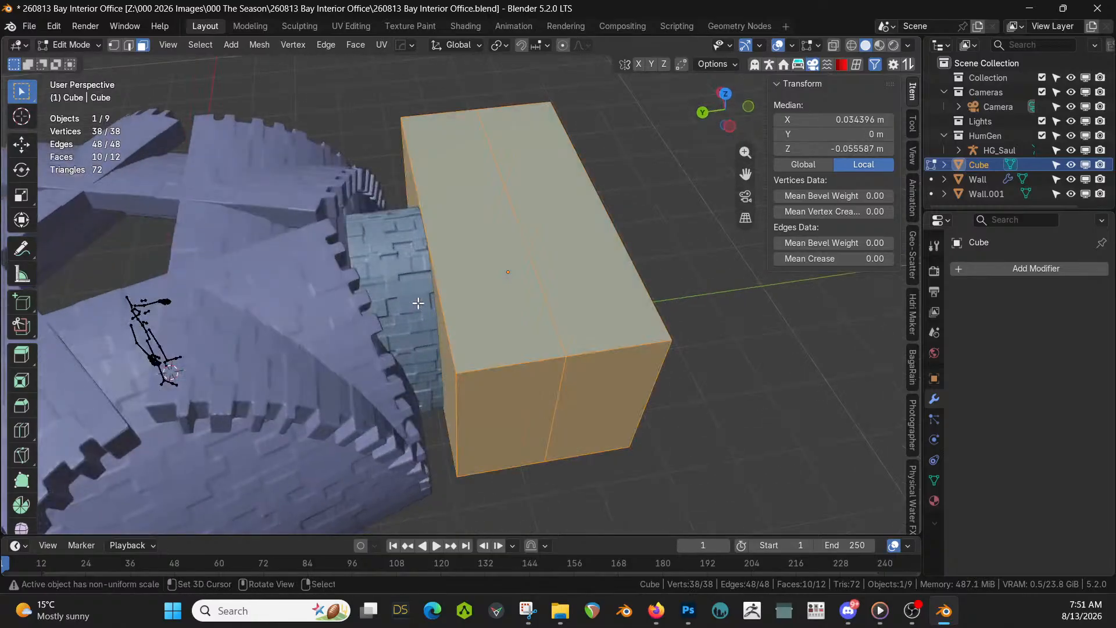
key(x)
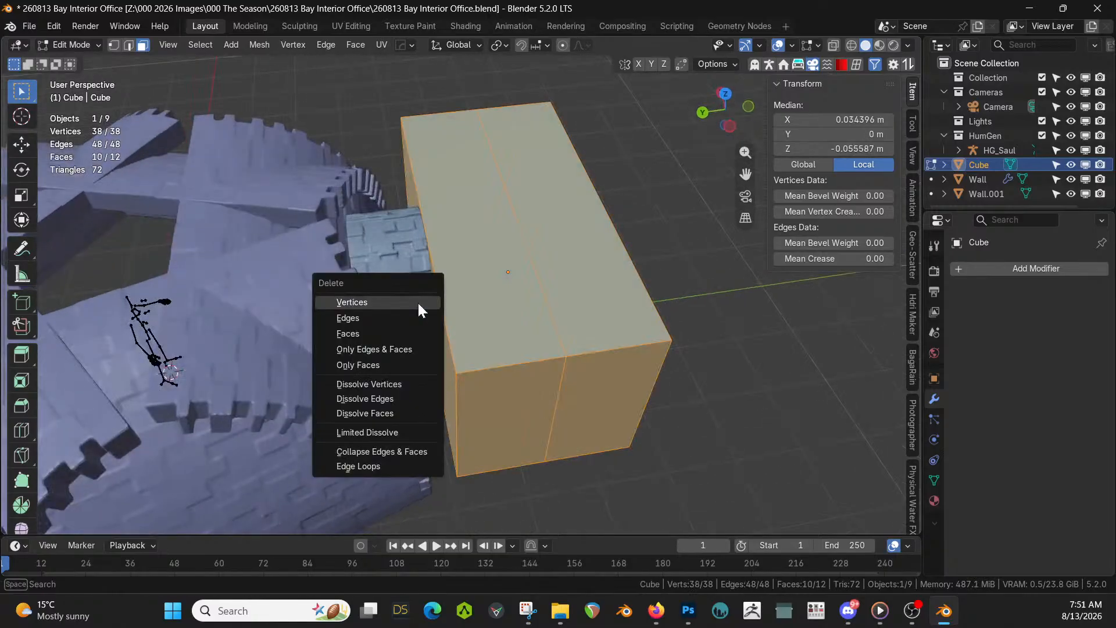
click(400, 329)
Bridge the two arch-shaped faces into a closed block and isolate it in local view
middle_drag(399, 324, 394, 230)
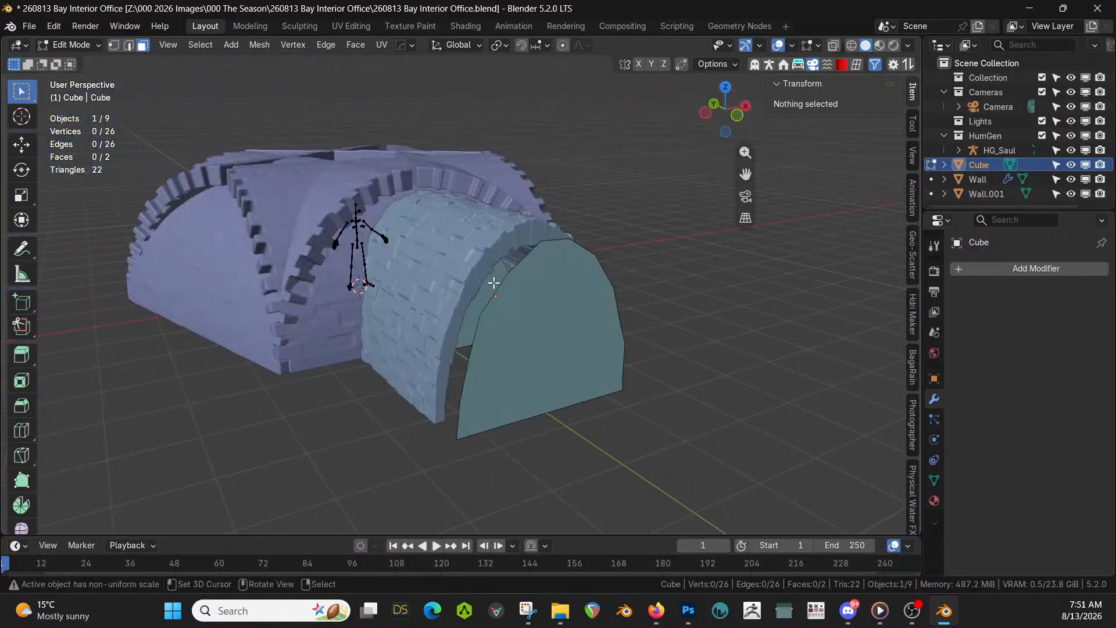
key(a)
key(ctrl+e)
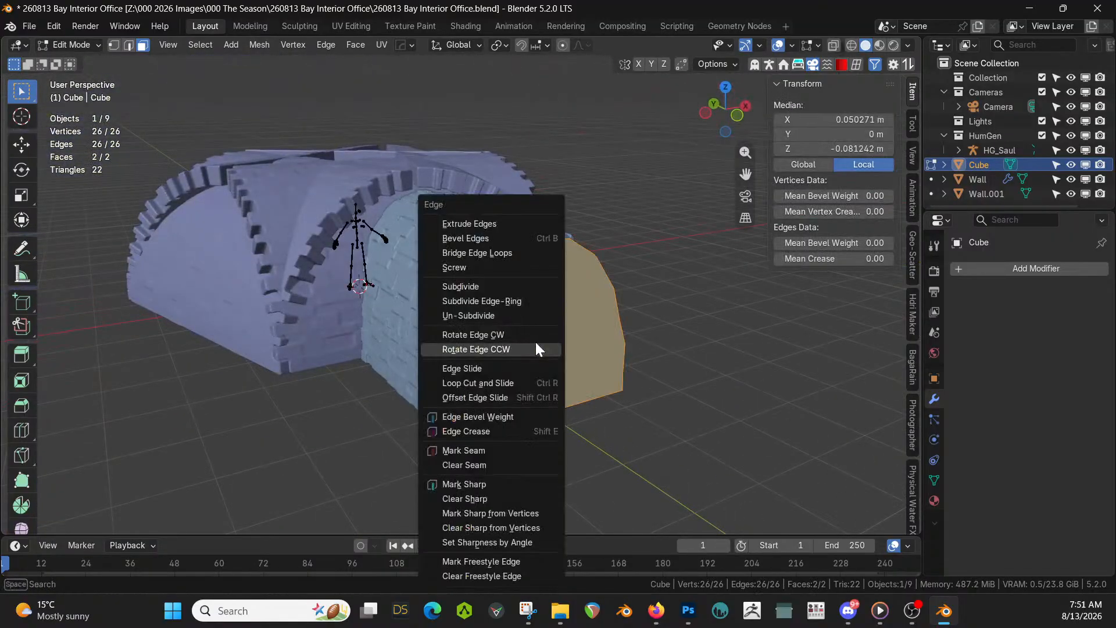
click(500, 250)
middle_drag(500, 250, 535, 327)
key(KP_Divide)
key(Tab)
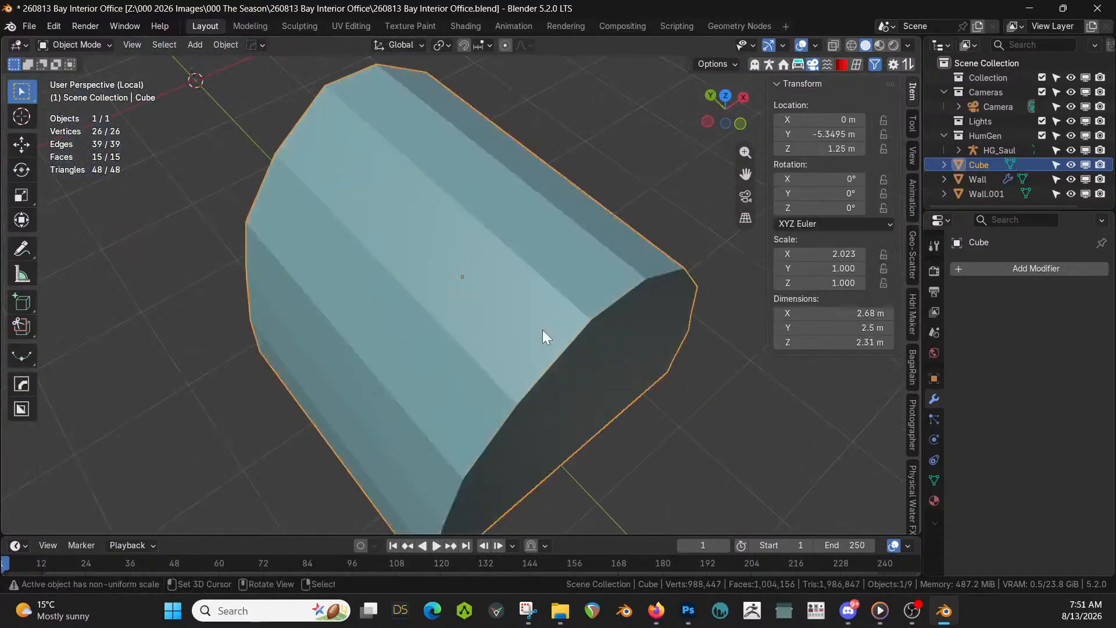
key(alt+v)
key(Escape)
scroll(430, 341, down, 2)
key(alt+v)
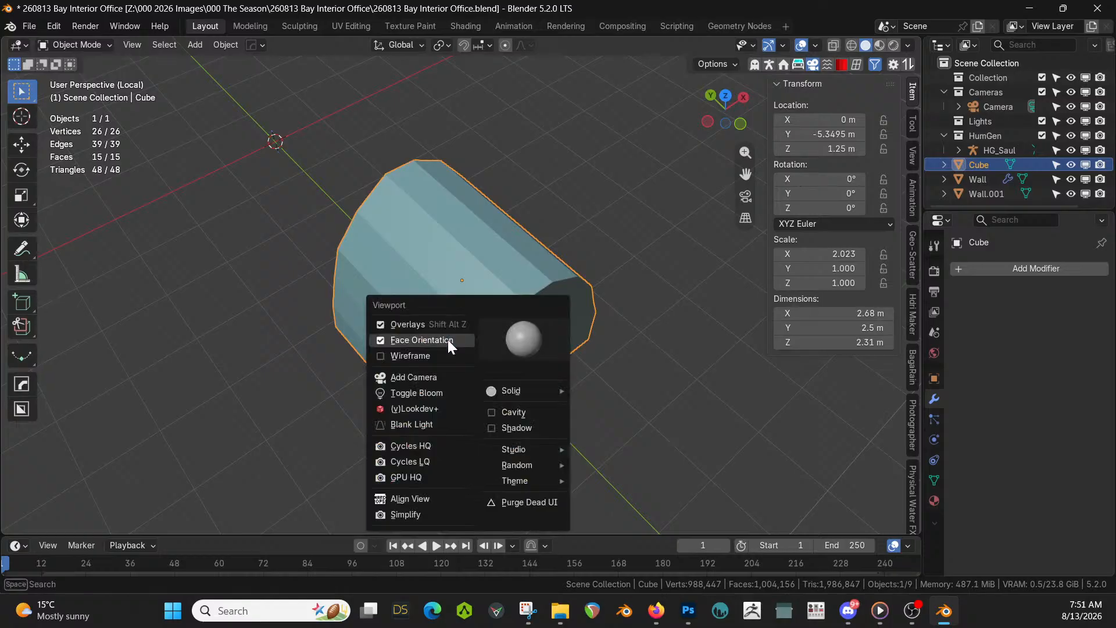
key(Escape)
scroll(506, 333, down, 3)
Bring back the full scene and move the arched block about 1.85 m along Y into the vaulted bay
key(KP_Divide)
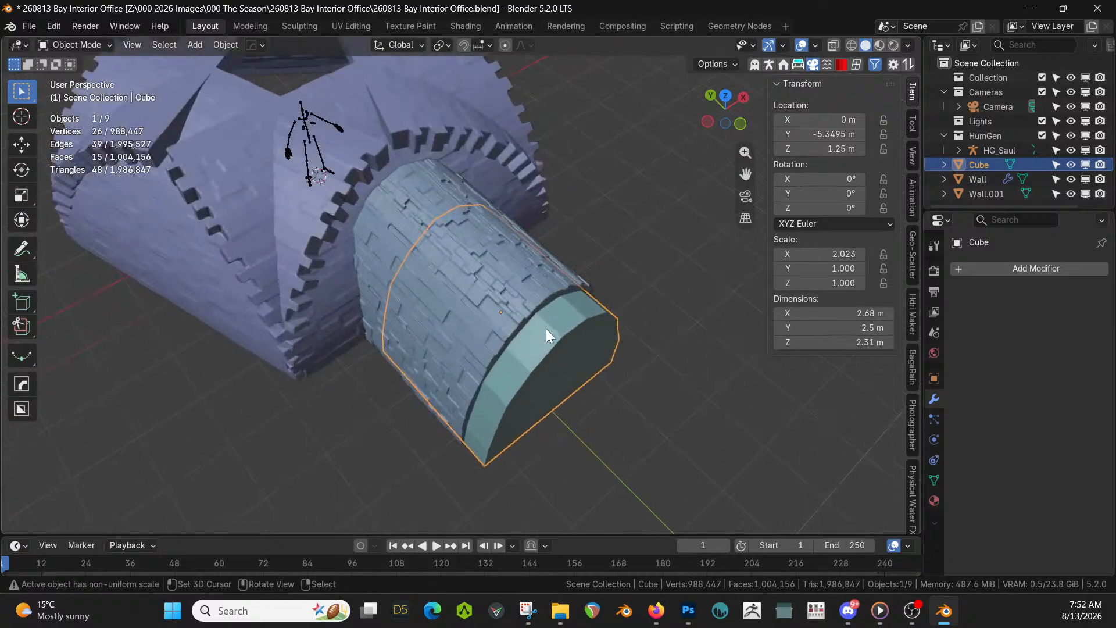
middle_drag(546, 329, 629, 337)
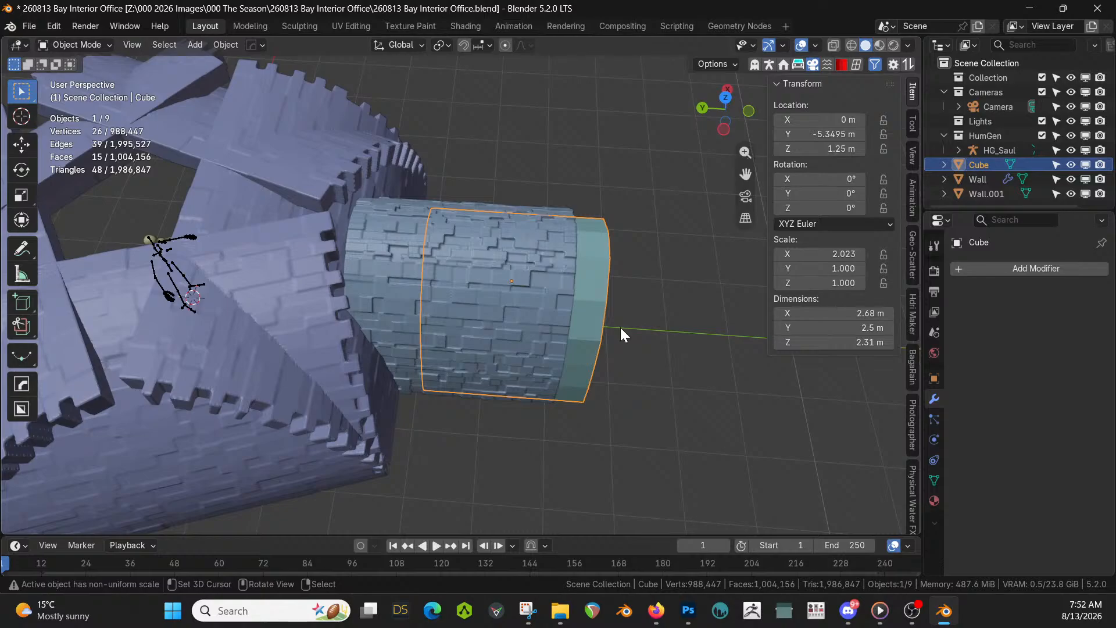
key(g)
key(y)
click(499, 307)
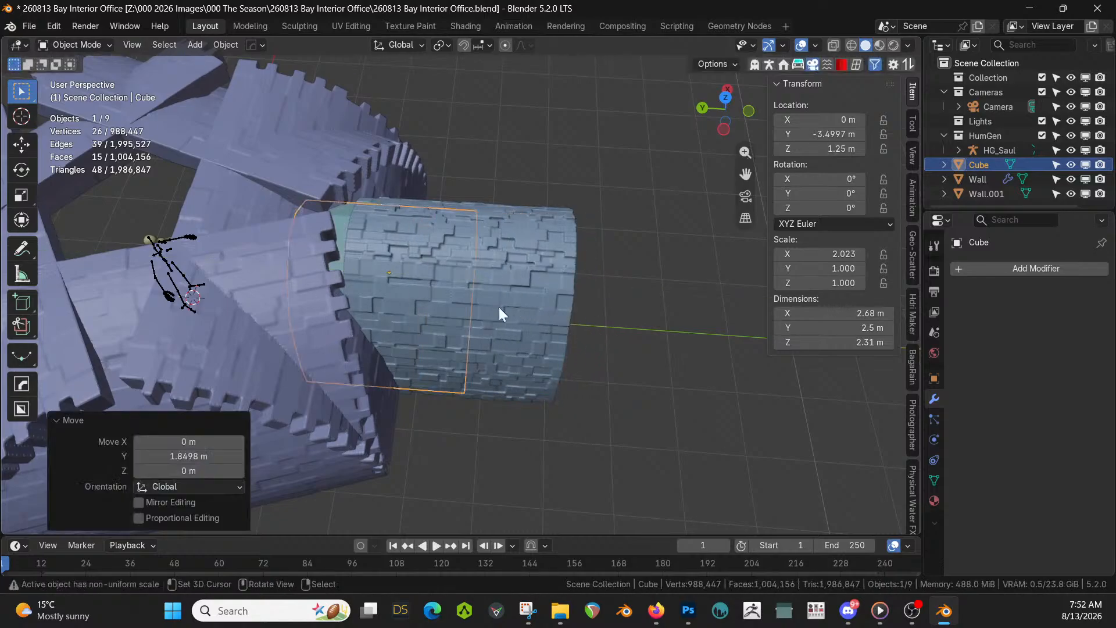
Try to subtract the arched block from the vaulted bay with a Difference boolean, and undo it
middle_drag(499, 307, 694, 277)
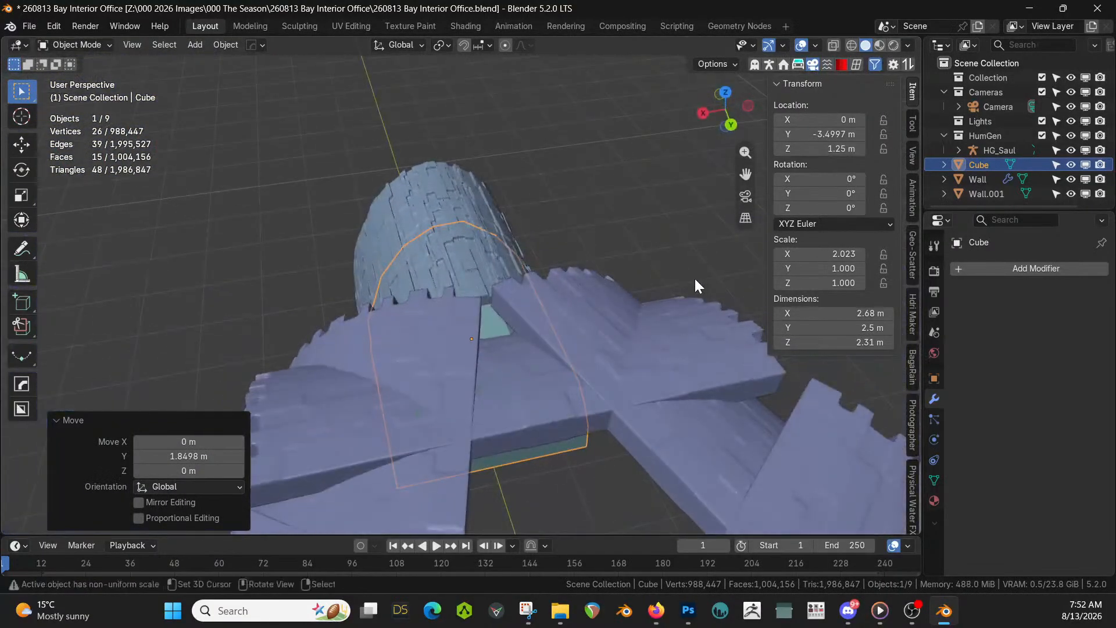
shift+click(451, 336)
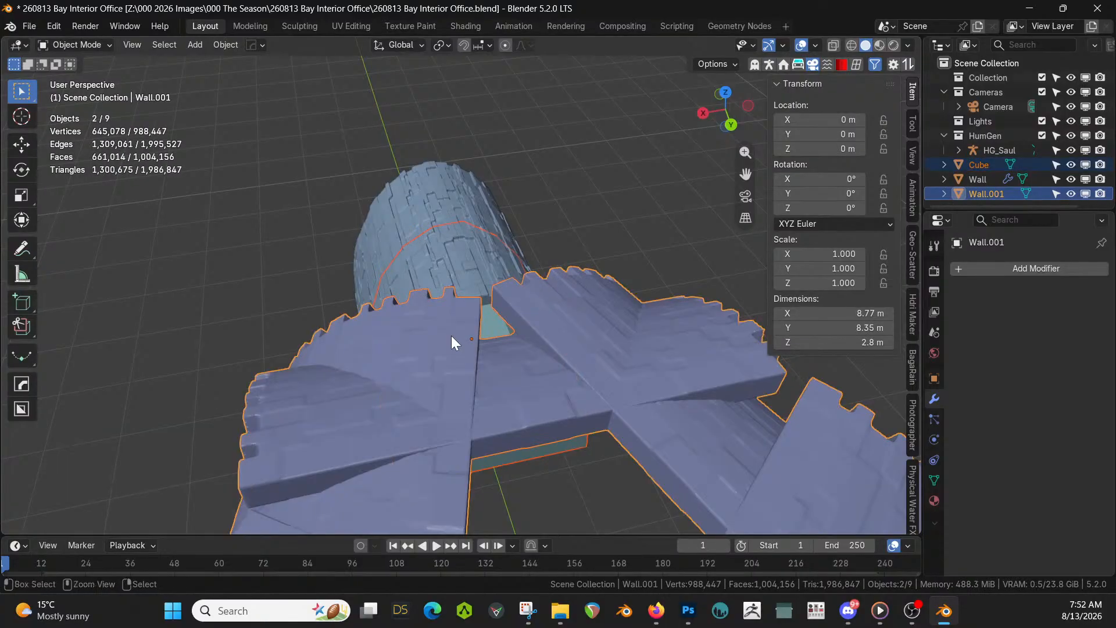
key(ctrl+KP_Subtract)
scroll(424, 250, up, 8)
middle_drag(452, 336, 279, 260)
scroll(423, 250, up, 3)
scroll(262, 266, down, 5)
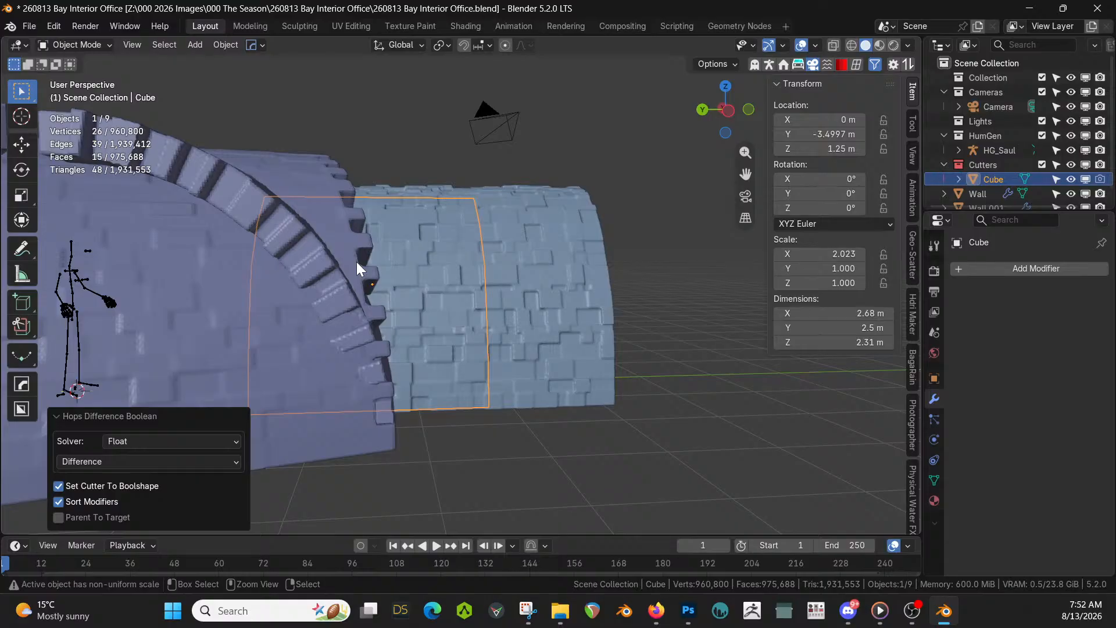
key(ctrl+z)
Hide the arched passage and select the arched block together with the vaulted bay
scroll(357, 262, down, 1)
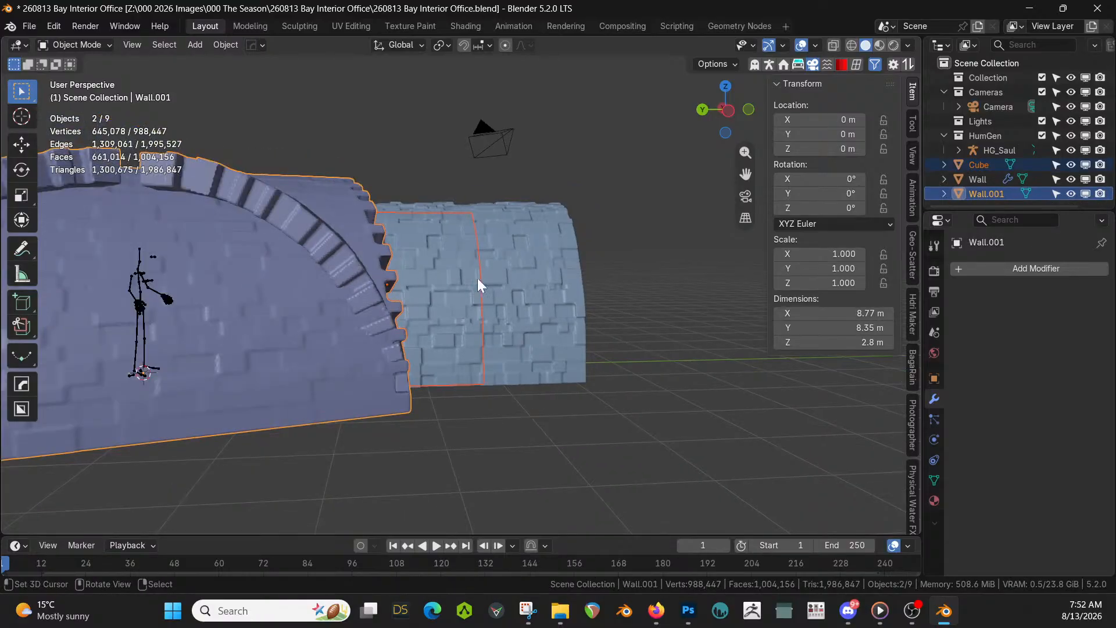
click(521, 279)
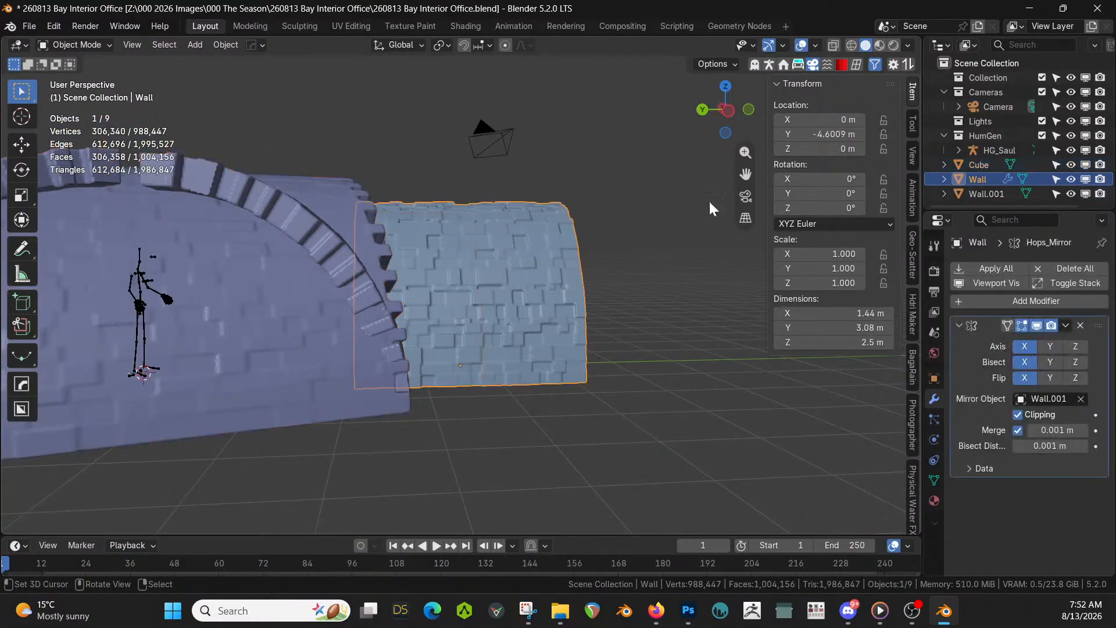
click(1071, 179)
right_click(436, 253)
shift+right_click(285, 263)
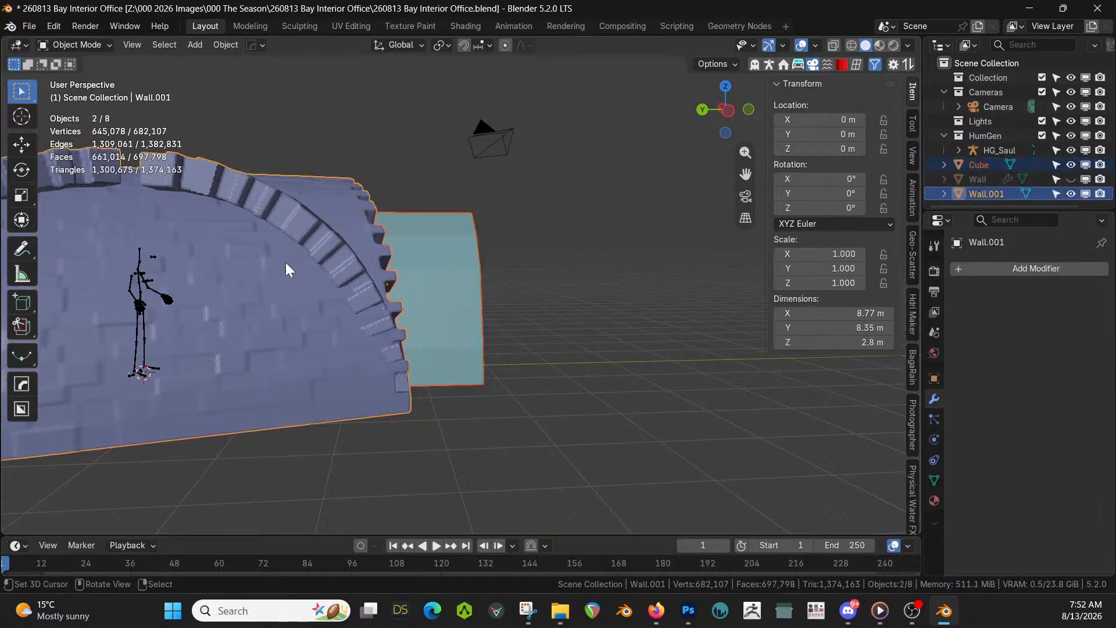
Show the scene in wireframe from the right side and select only the arched block
key(ctrl+KP_1)
key(KP_3)
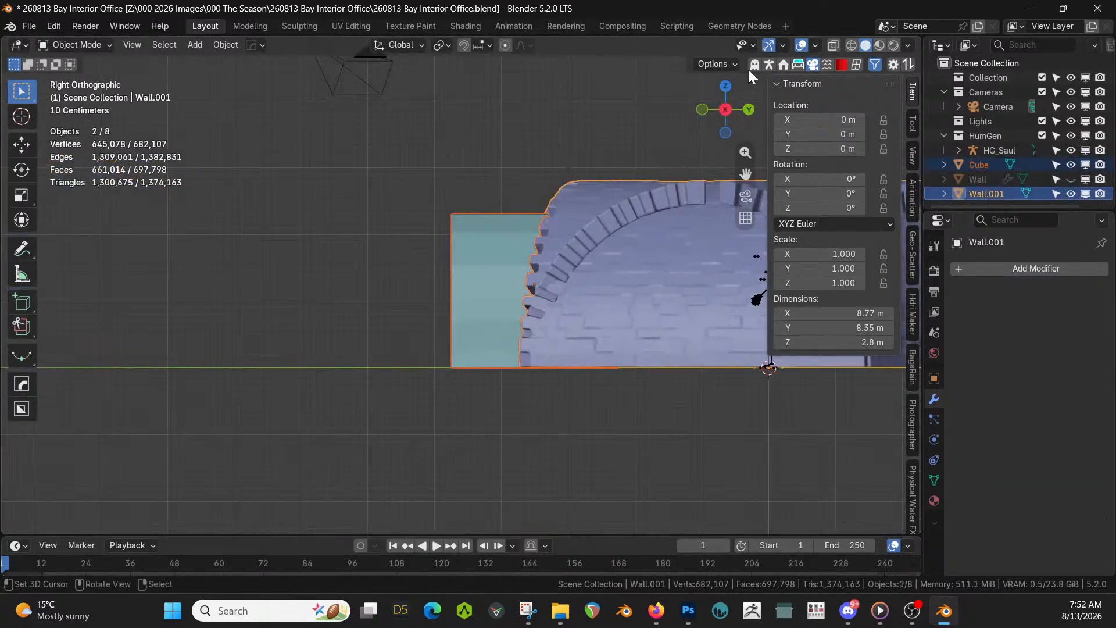
click(853, 46)
shift+middle_drag(608, 198, 518, 215)
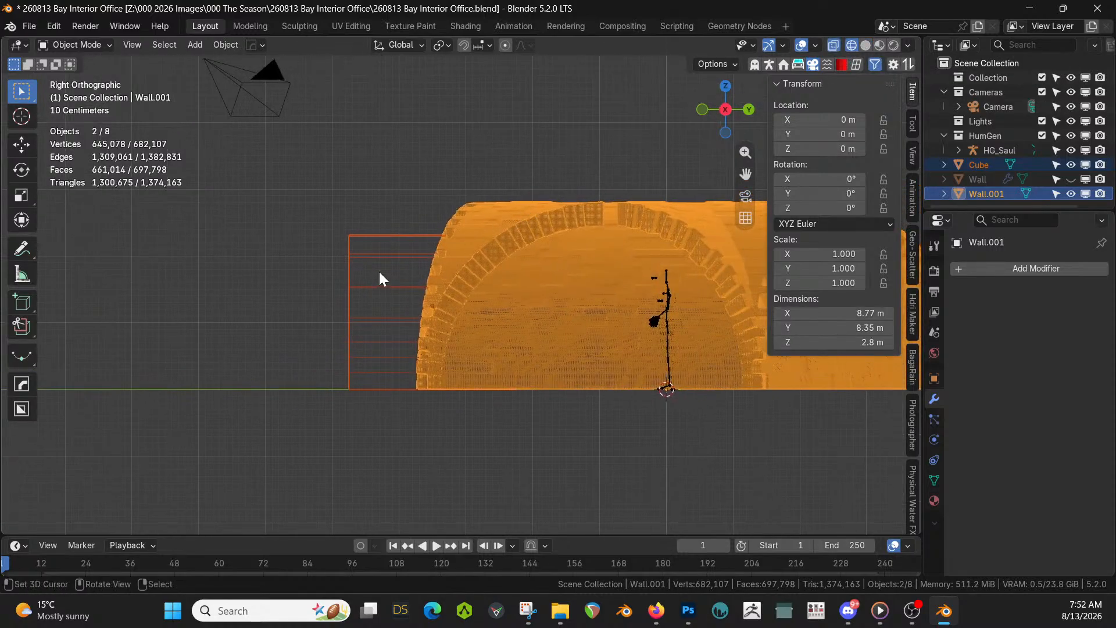
key(alt+a)
scroll(436, 278, up, 1)
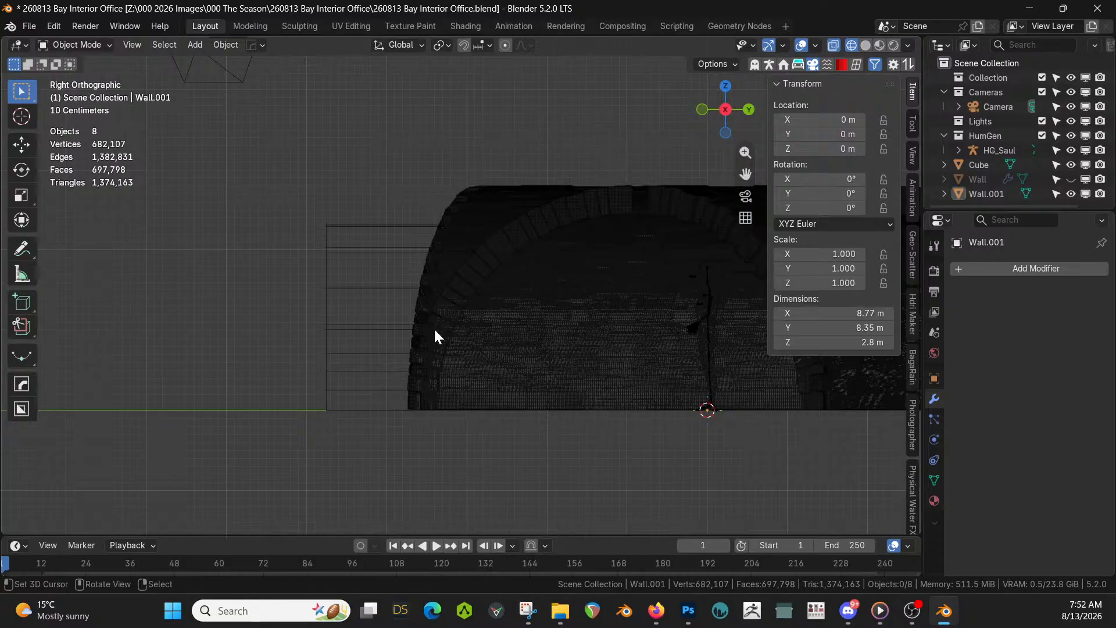
scroll(434, 369, up, 1)
click(331, 288)
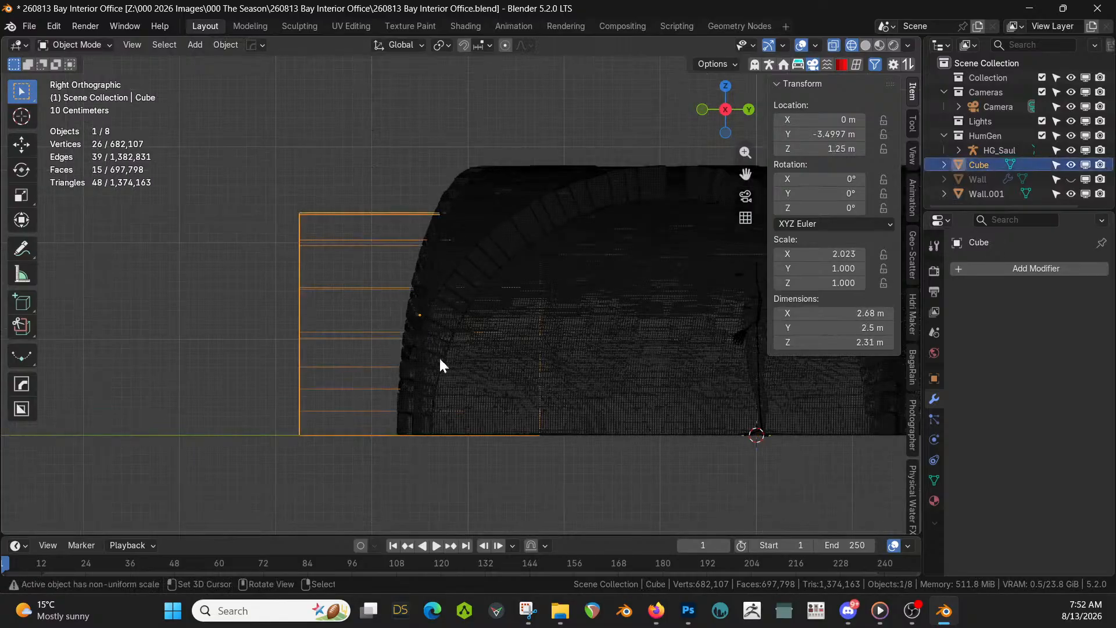
key(i)
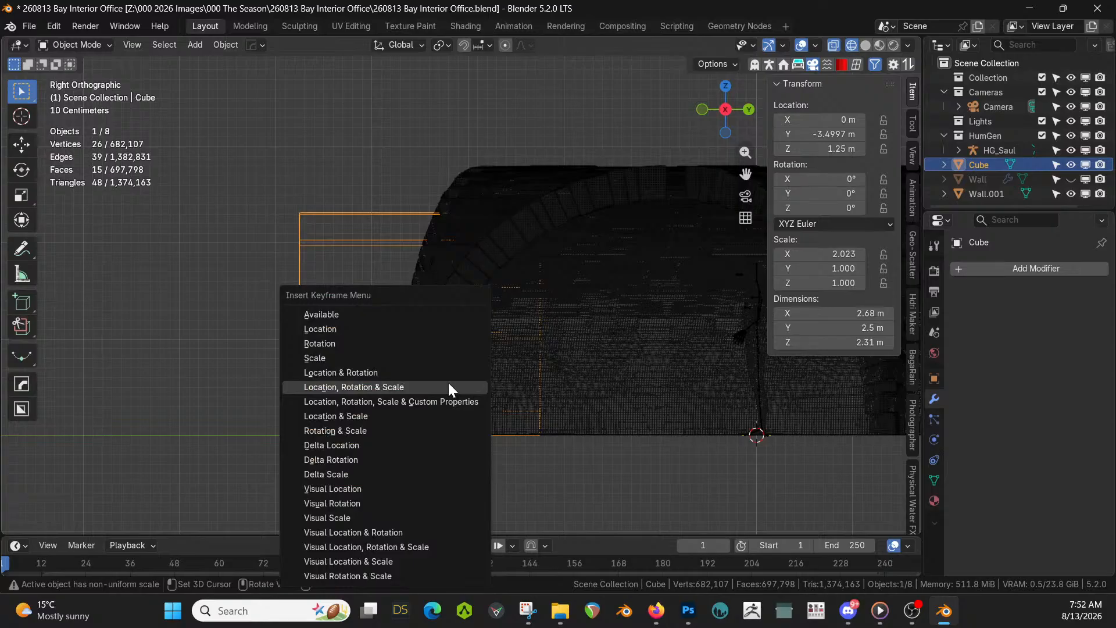
click(448, 387)
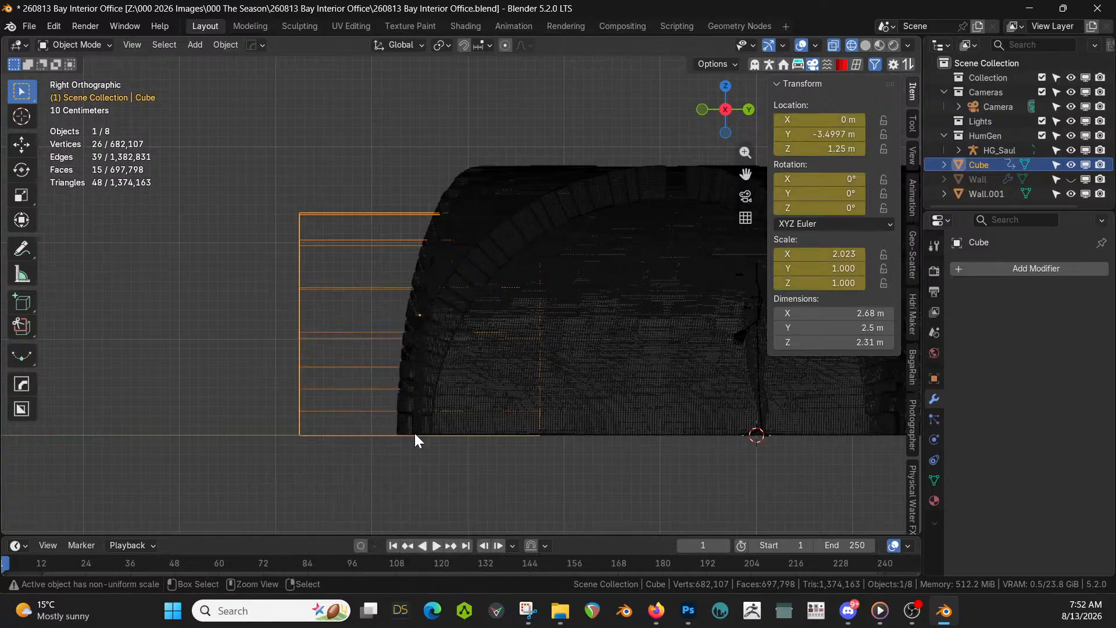
key(ctrl+z)
key(i)
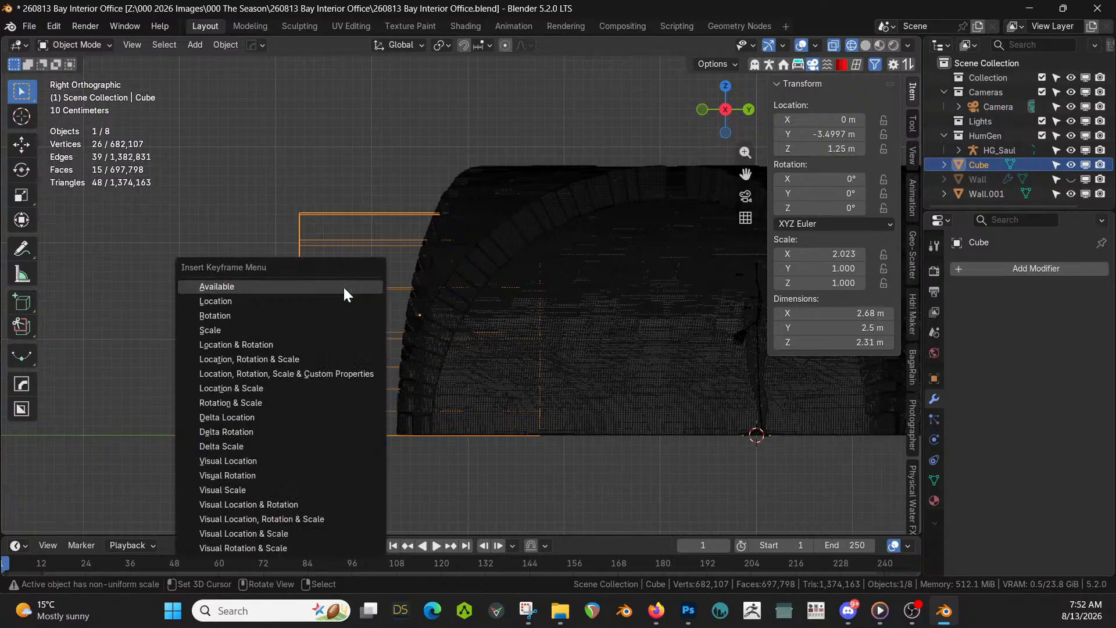
key(Escape)
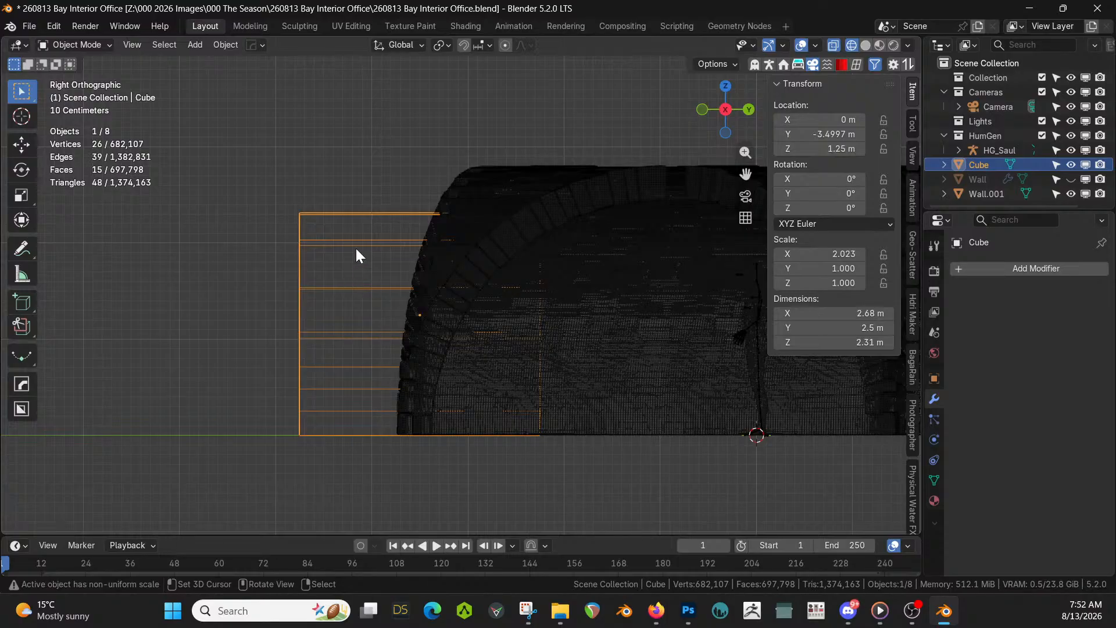
Knife-cut the arched block from floor to top along the vault's curved end wall, and return to solid shading
key(Tab)
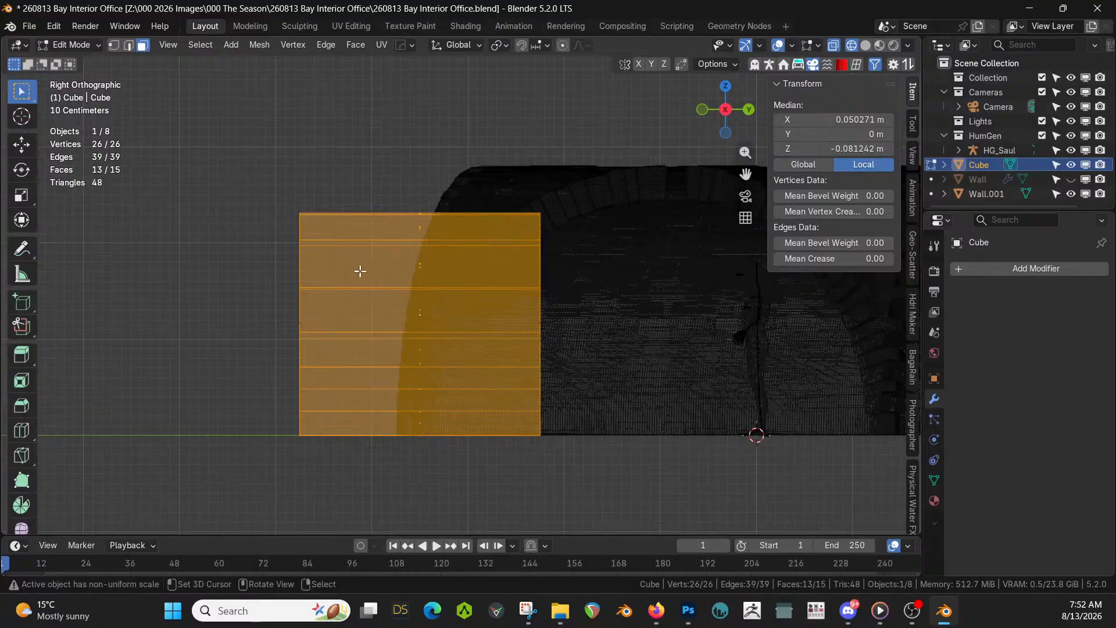
key(k)
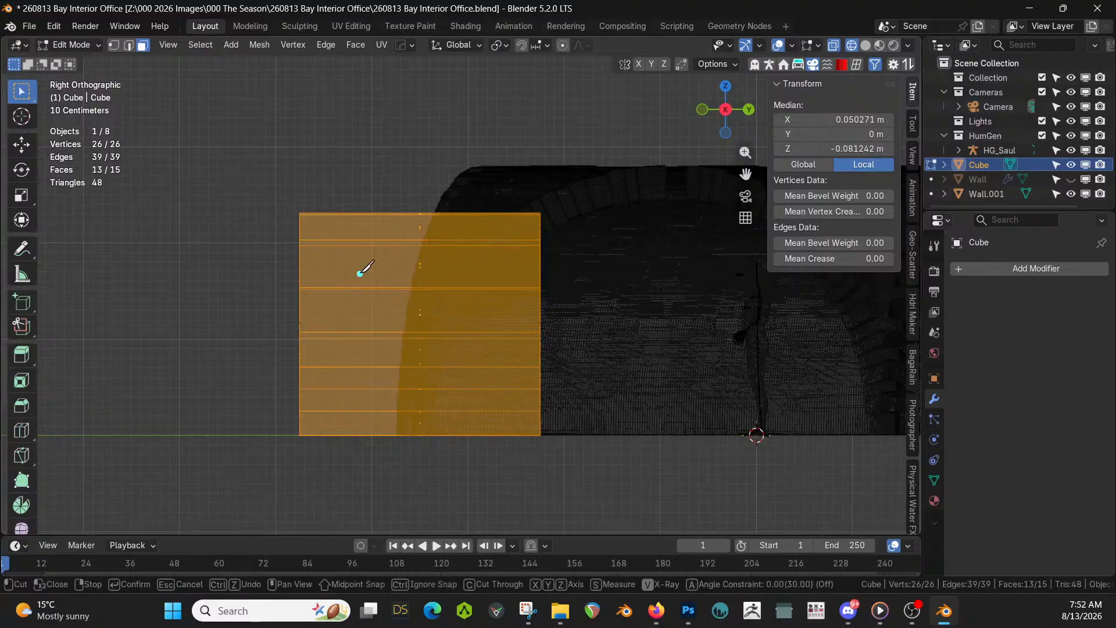
click(409, 435)
click(416, 367)
click(428, 305)
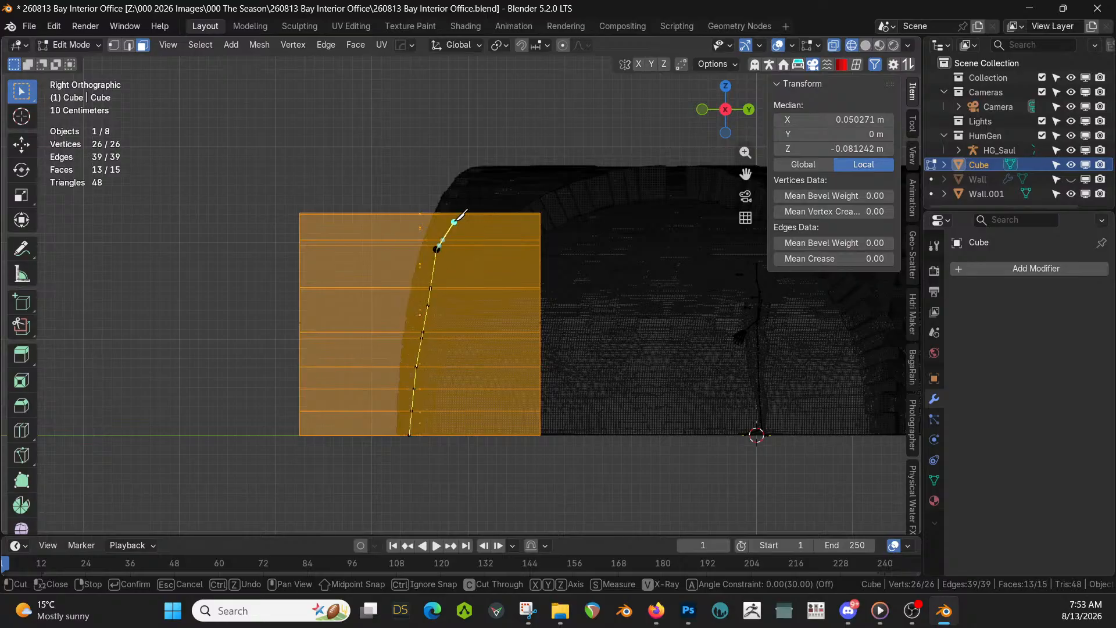
click(455, 215)
key(Return)
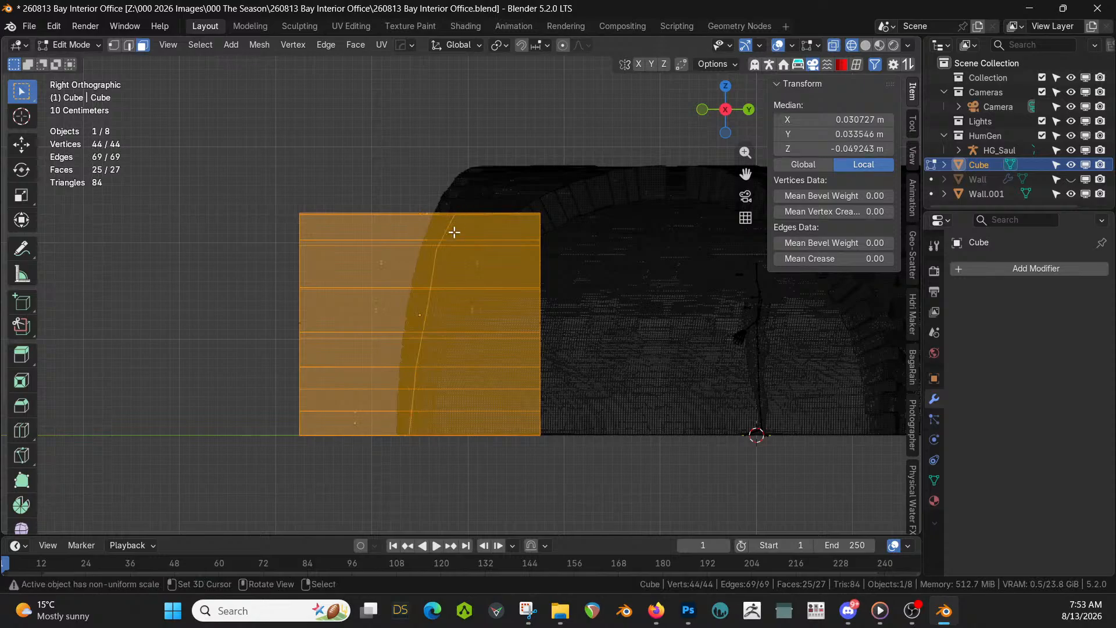
middle_drag(463, 274, 420, 377)
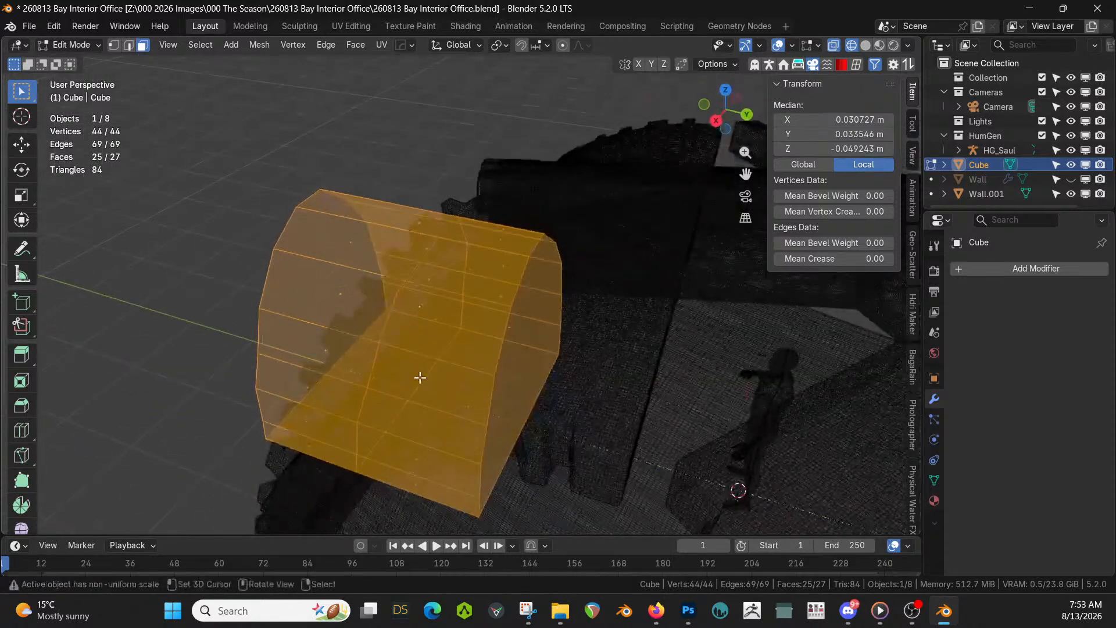
click(865, 45)
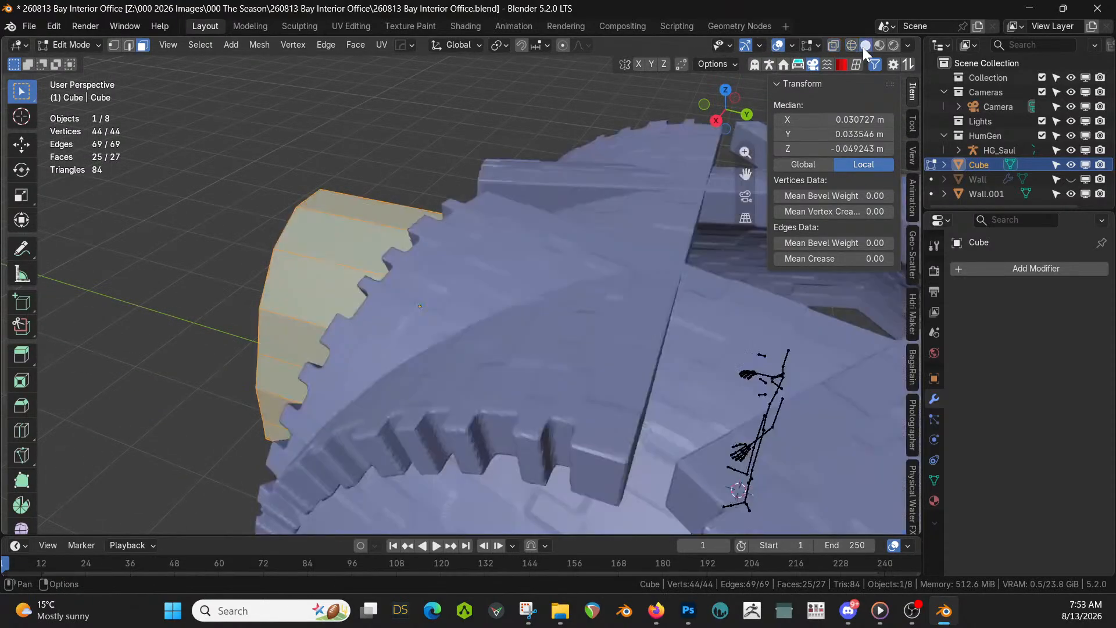
Isolate the Cube and knife-cut across its upper face to close the gap in the crosswise edge line
mouse_move(486, 270)
middle_down()
mouse_move(518, 274)
mouse_move(512, 398)
mouse_move(430, 388)
middle_up()
key(KP_Divide)
scroll(465, 348, up, 2)
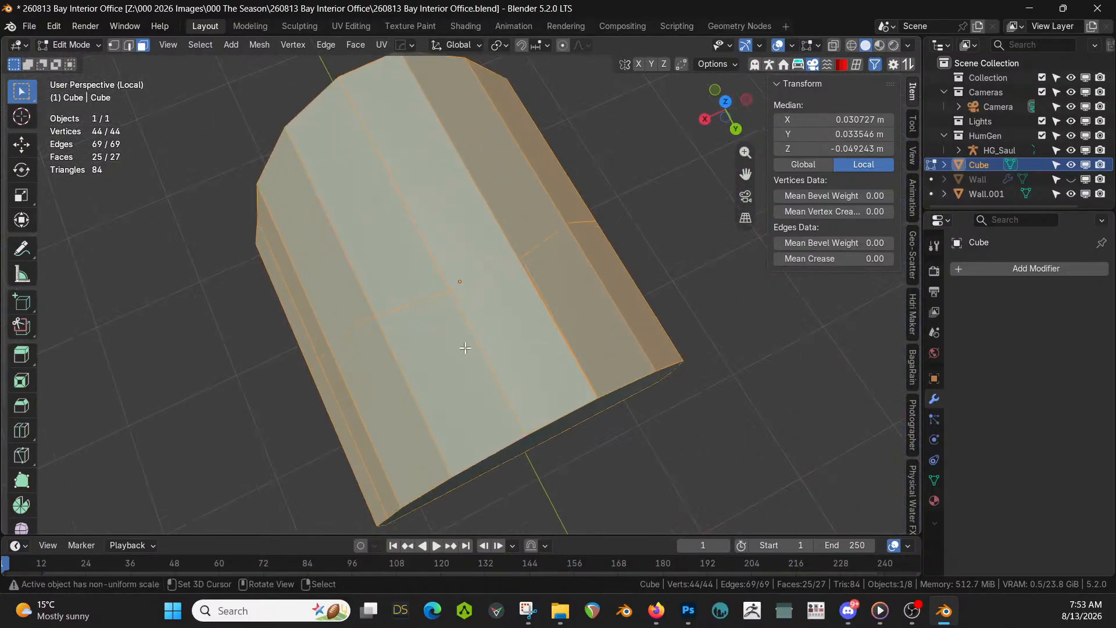
key(k)
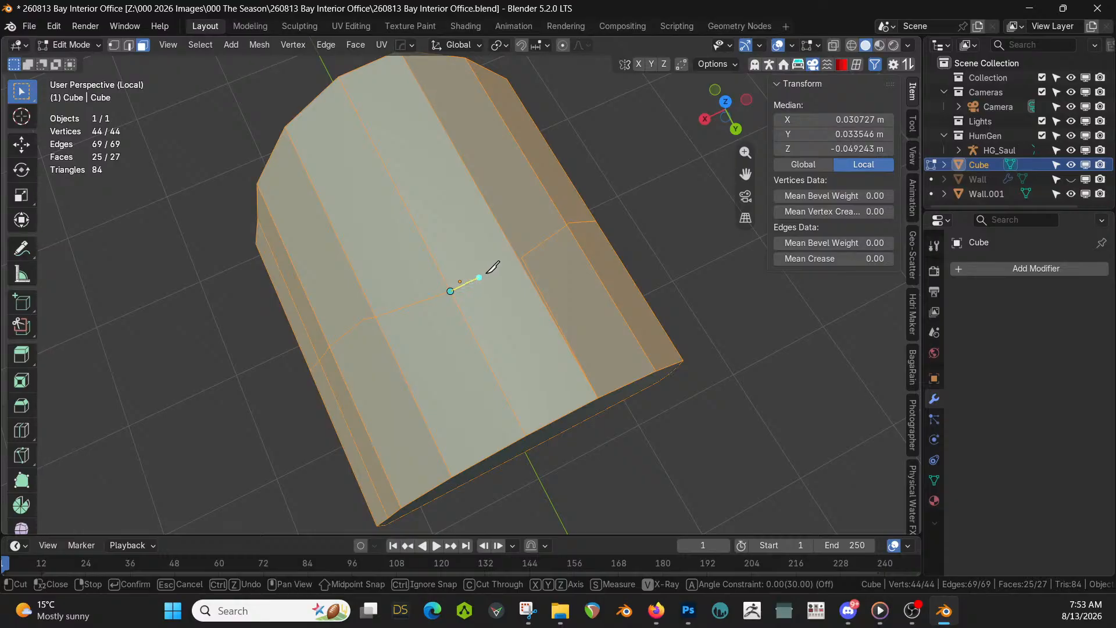
key(Return)
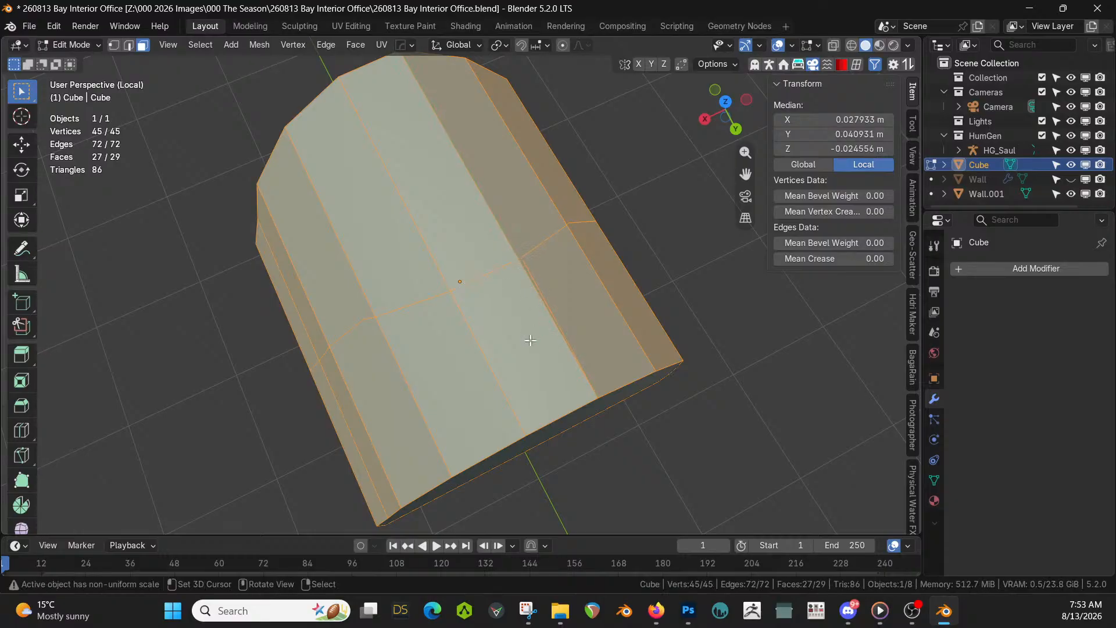
Dissolve the dome-side end of the Cube back to the knife-cut line, and return to the full scene
middle_drag(529, 341, 667, 297)
scroll(636, 329, down, 2)
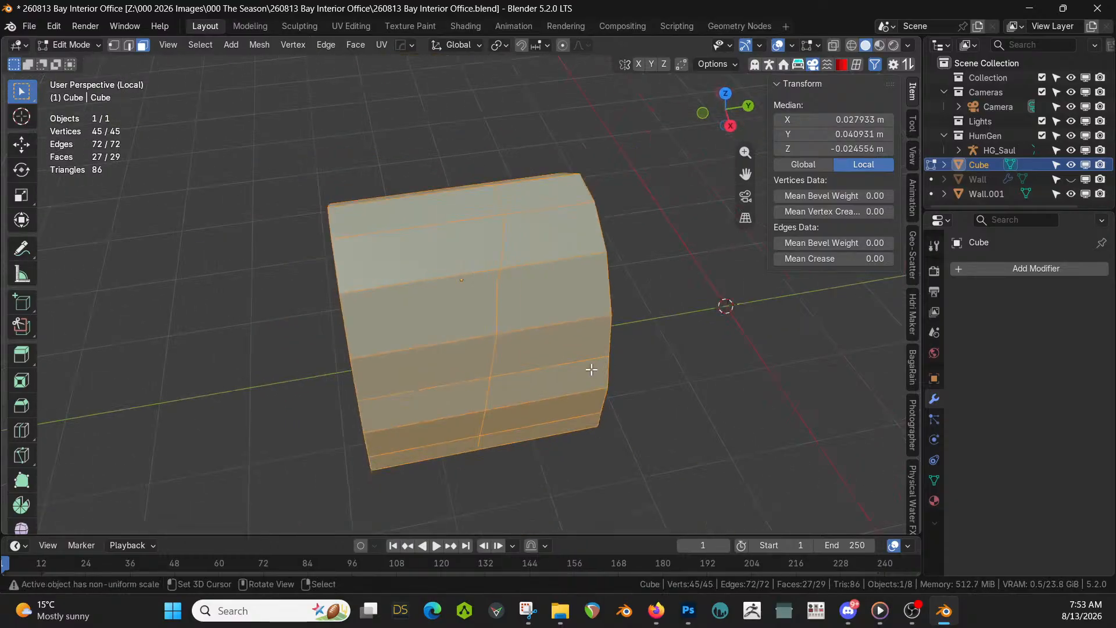
middle_drag(591, 370, 523, 322)
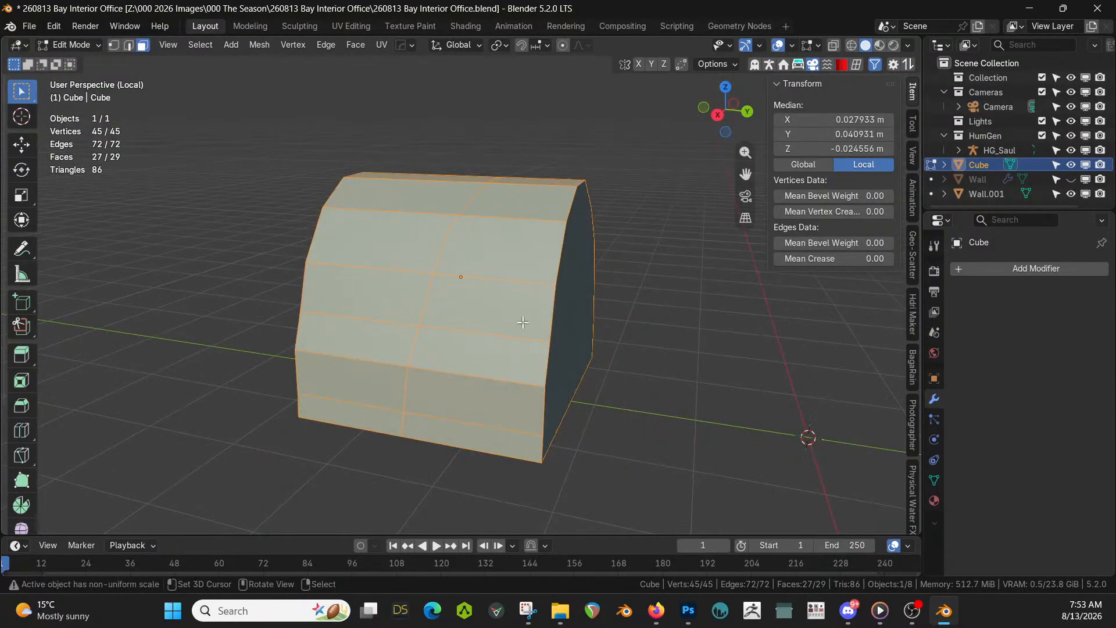
click(488, 362)
click(573, 341)
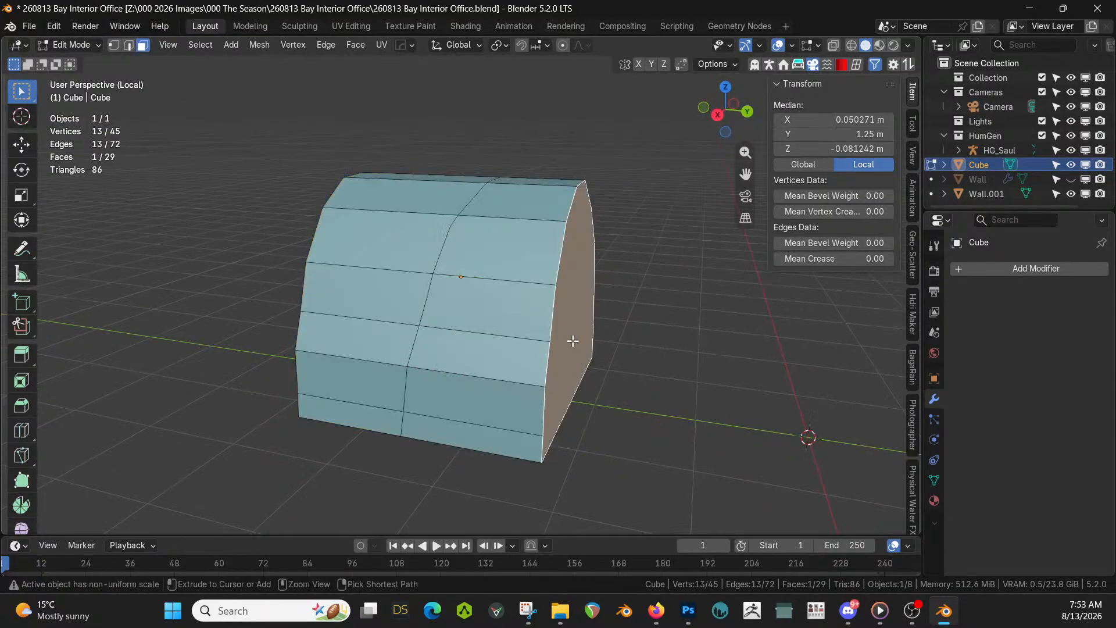
key(ctrl+KP_Add)
key(ctrl+x)
middle_drag(573, 340, 317, 399)
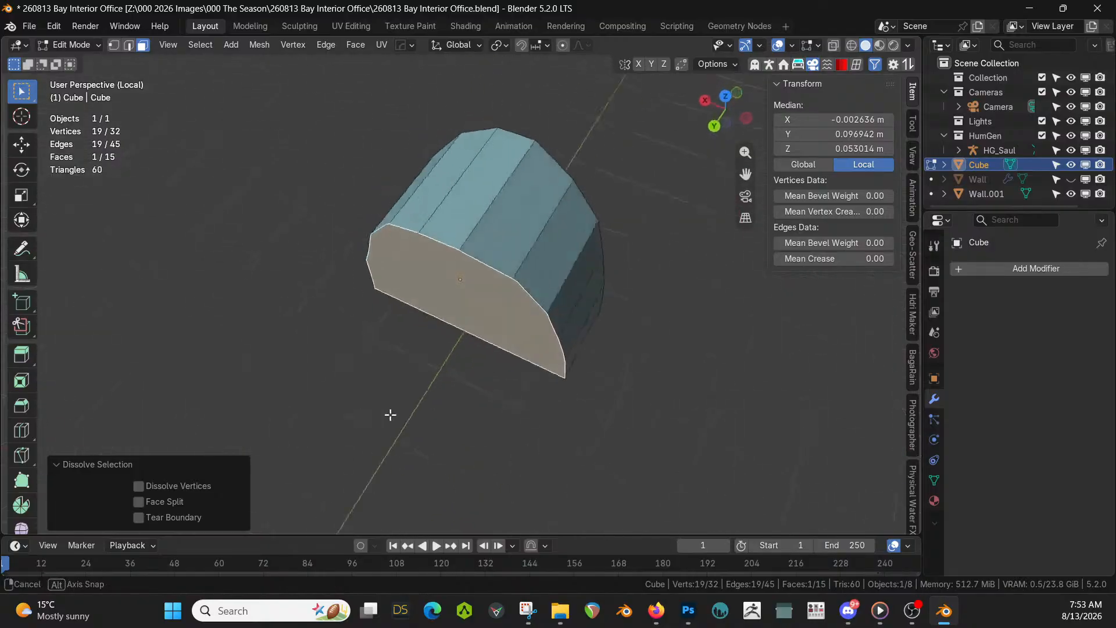
key(KP_Divide)
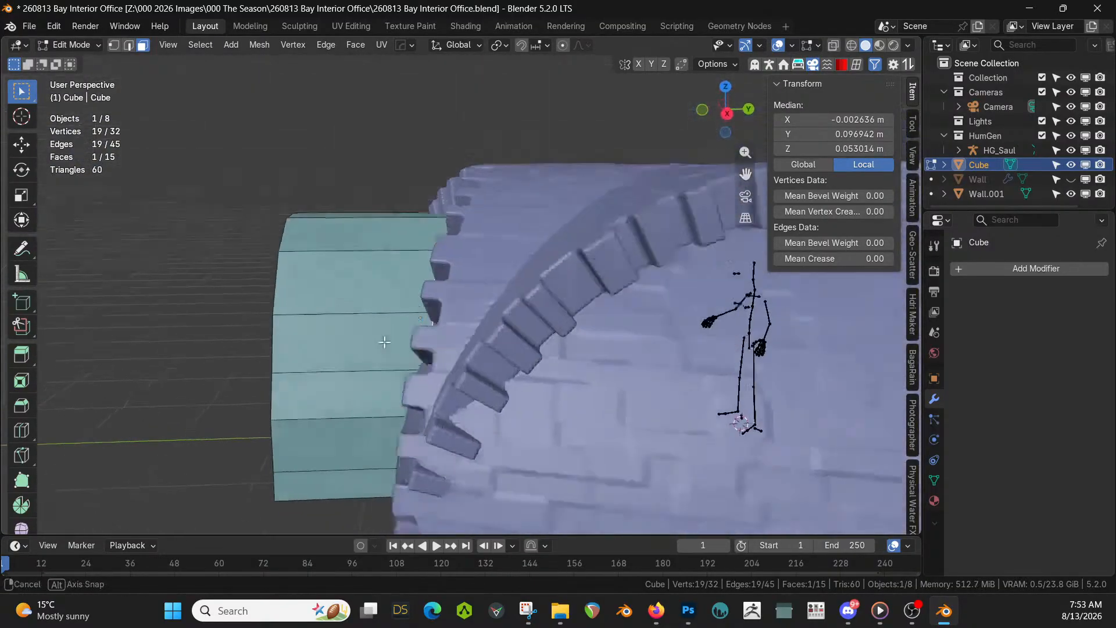
Move the Cube object about 0.47 m along the global Y axis towards the dome
middle_drag(384, 341, 310, 352)
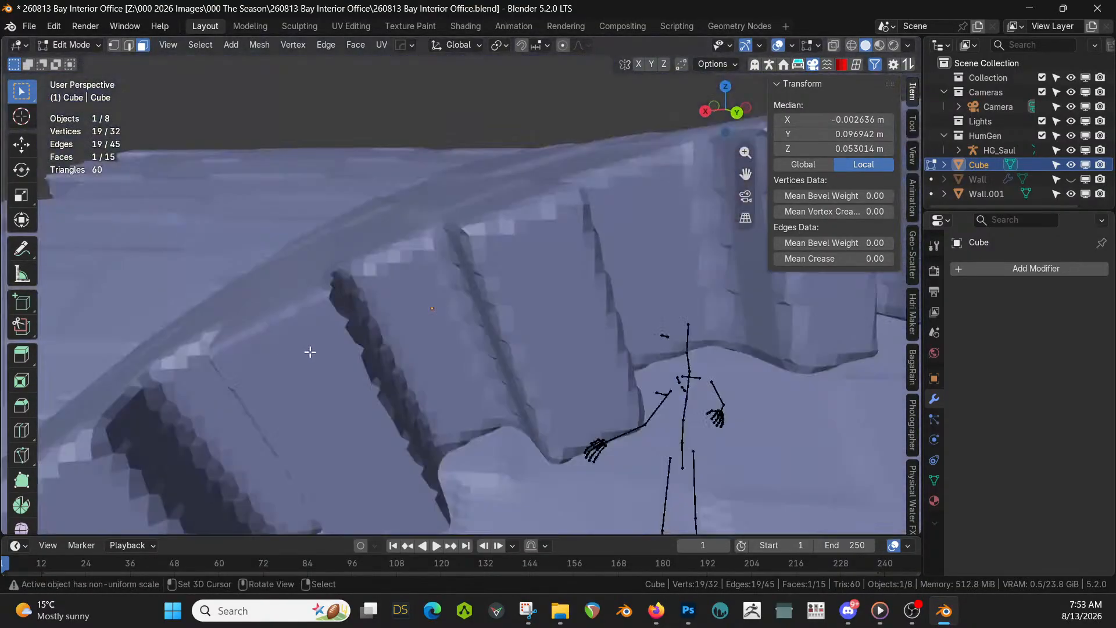
scroll(310, 352, down, 6)
middle_drag(369, 374, 443, 406)
middle_drag(361, 342, 409, 346)
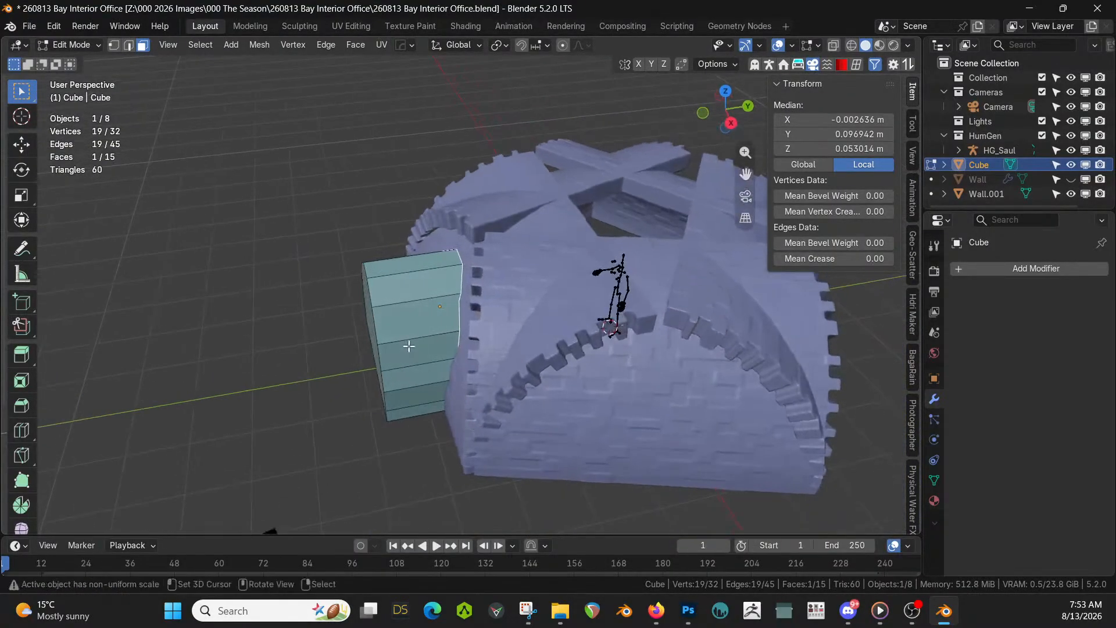
key(Tab)
click(435, 308)
click(434, 309)
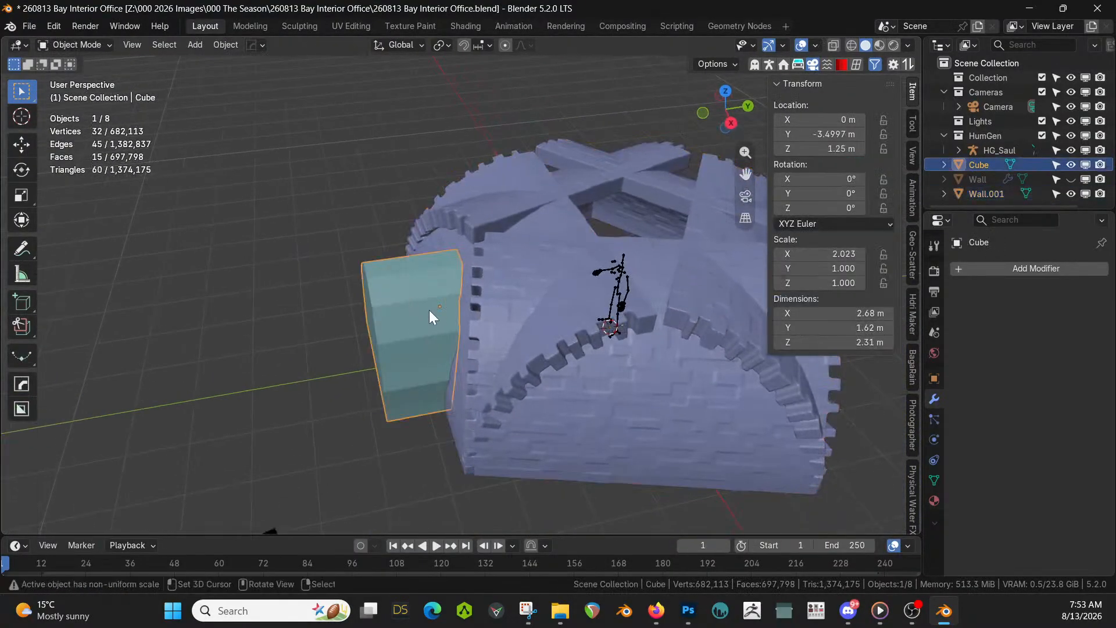
key(g)
key(y)
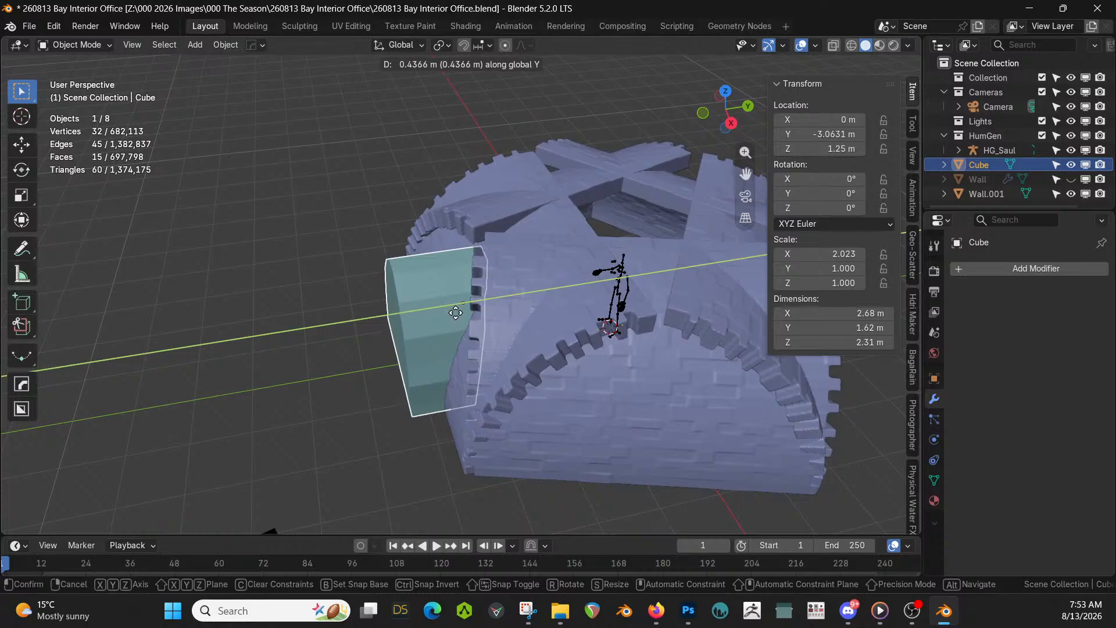
click(457, 312)
Move the Cube about 0.65 m further along the global Y axis into the dome
middle_drag(456, 312, 341, 234)
scroll(338, 254, up, 6)
scroll(267, 263, up, 3)
key(g)
key(y)
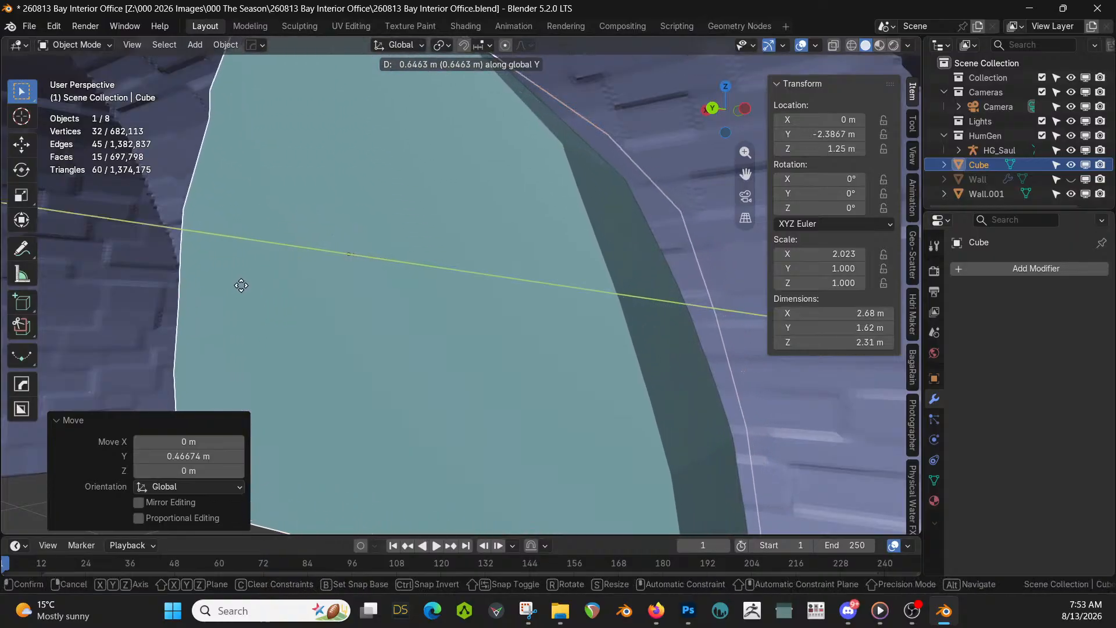
click(226, 291)
scroll(246, 294, down, 5)
middle_drag(246, 293, 743, 353)
scroll(256, 328, up, 5)
scroll(275, 320, down, 3)
Undo both Cube moves and the dissolve of its dome-side end
key(ctrl+z)
click(287, 321)
click(620, 349)
key(Tab)
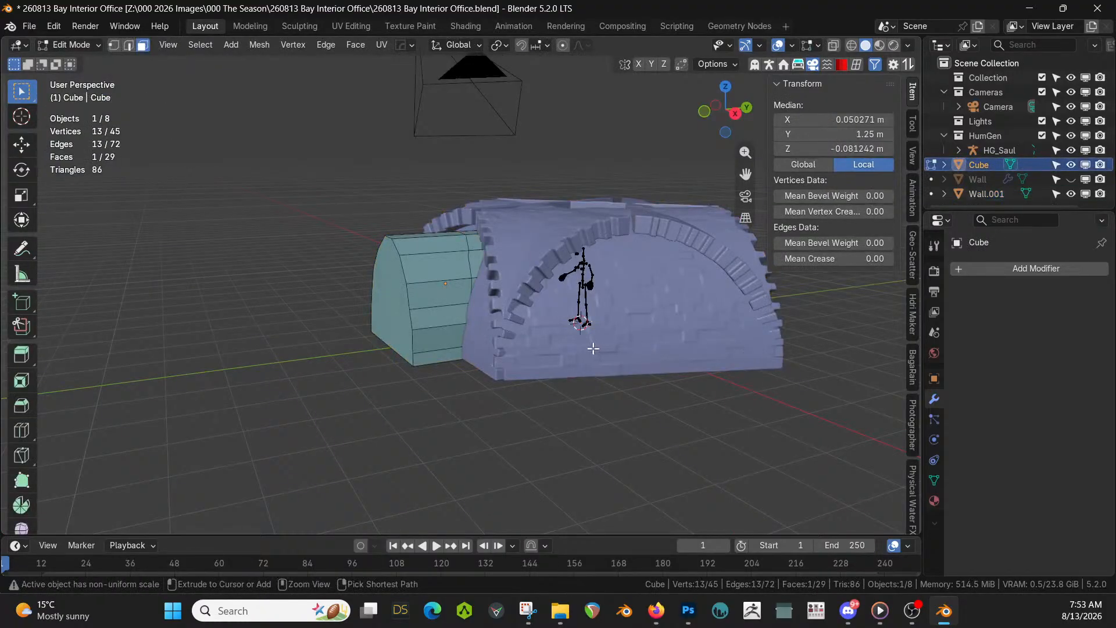
Subtract the Cube from Wall.001 with a Boolean difference, and apply Wall.001's modifiers
click(435, 281)
key(Tab)
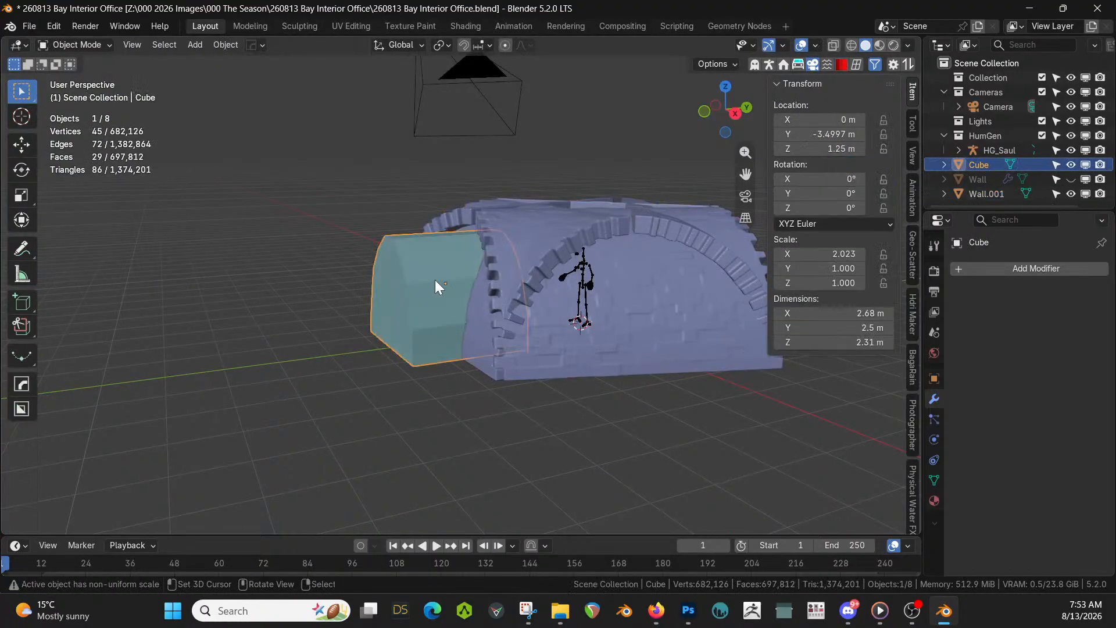
shift+click(504, 228)
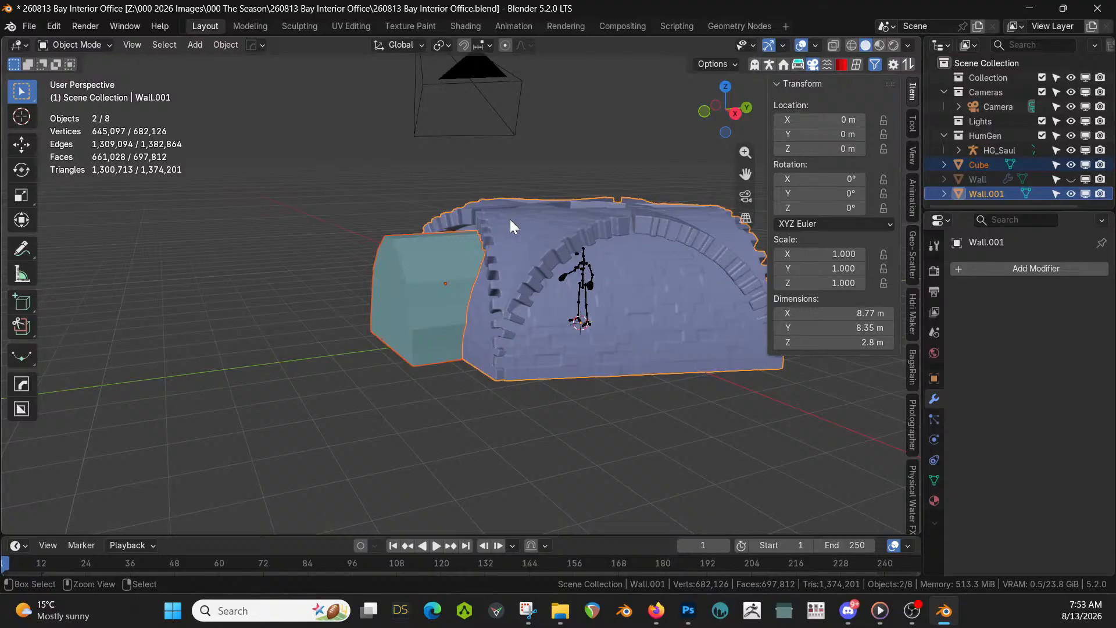
key(ctrl+KP_Subtract)
middle_drag(531, 221, 721, 247)
click(403, 226)
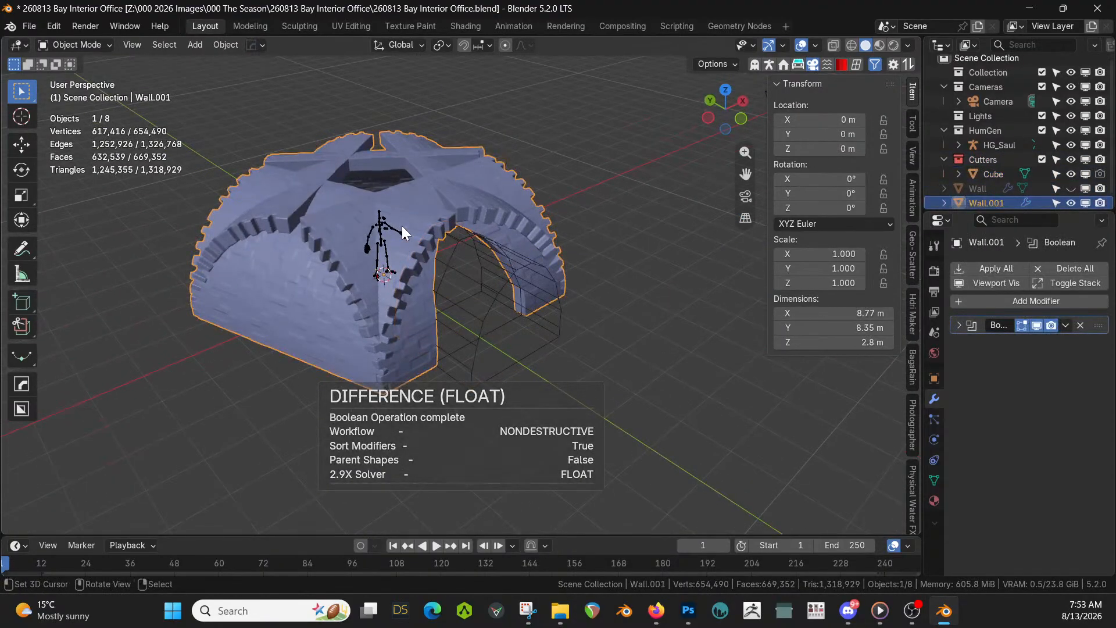
click(982, 266)
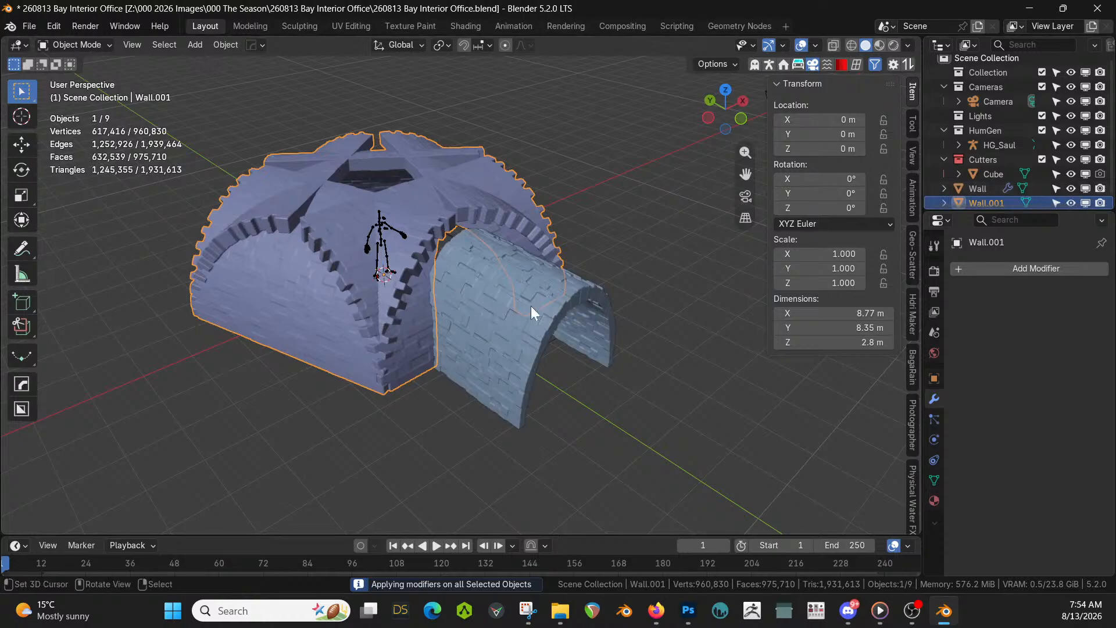
Isolate the tunnel Wall together with the Cube cutter, and open the cutter in Edit Mode
middle_drag(531, 305, 553, 424)
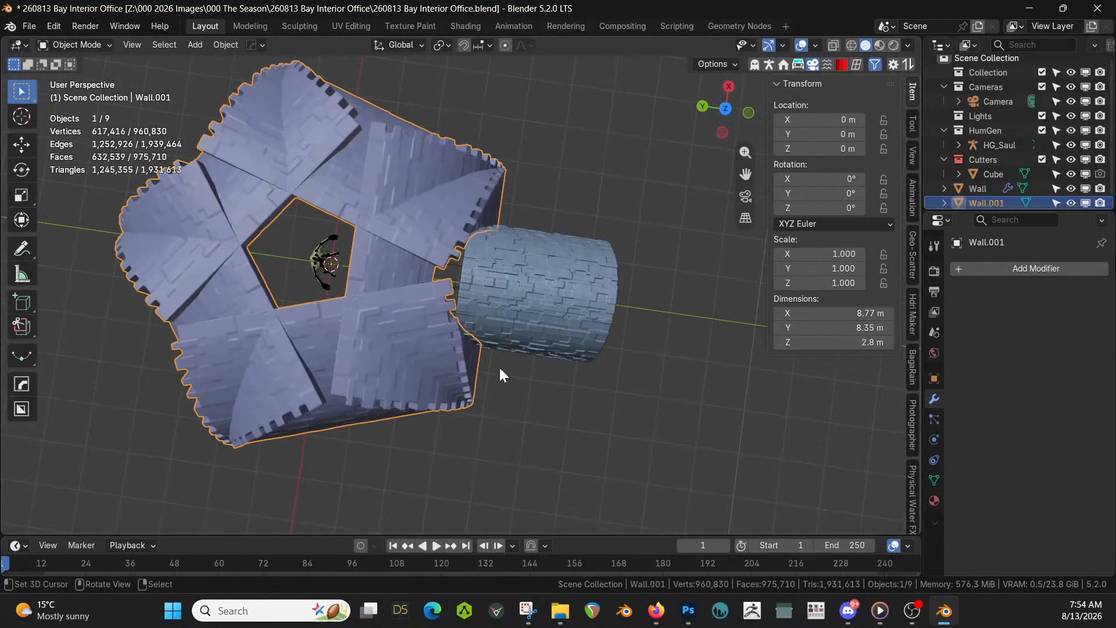
middle_drag(500, 369, 870, 263)
click(375, 260)
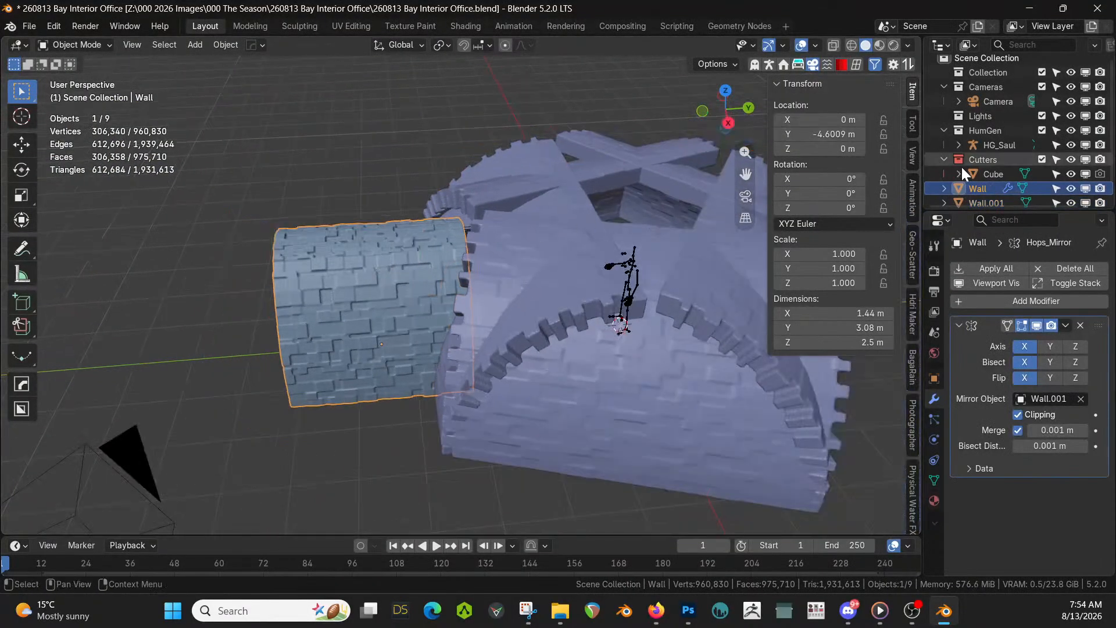
shift+click(994, 174)
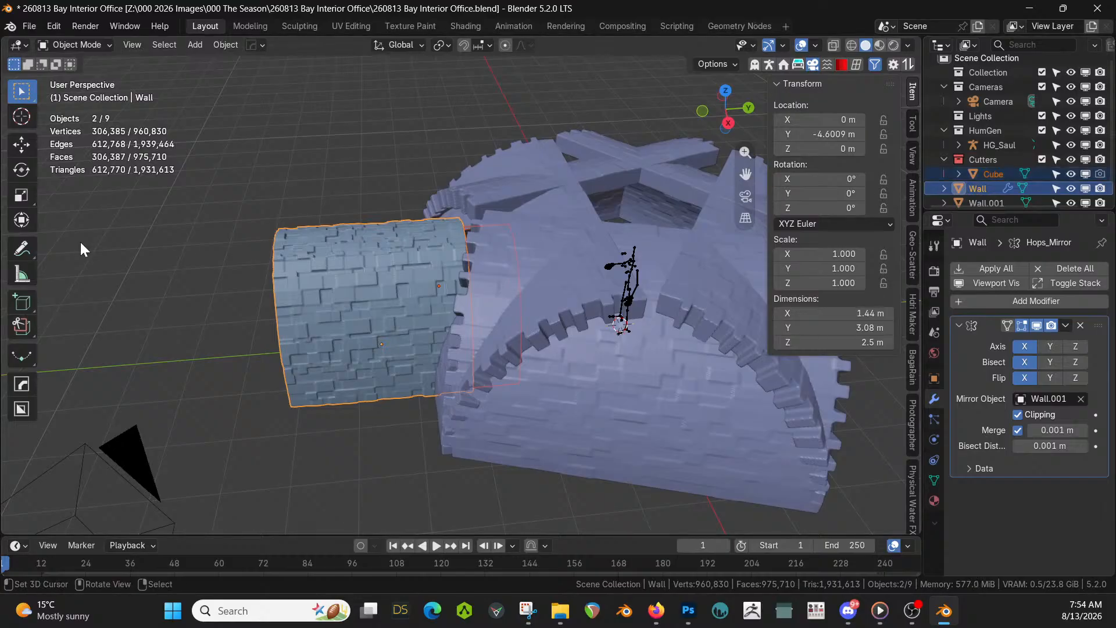
key(KP_Divide)
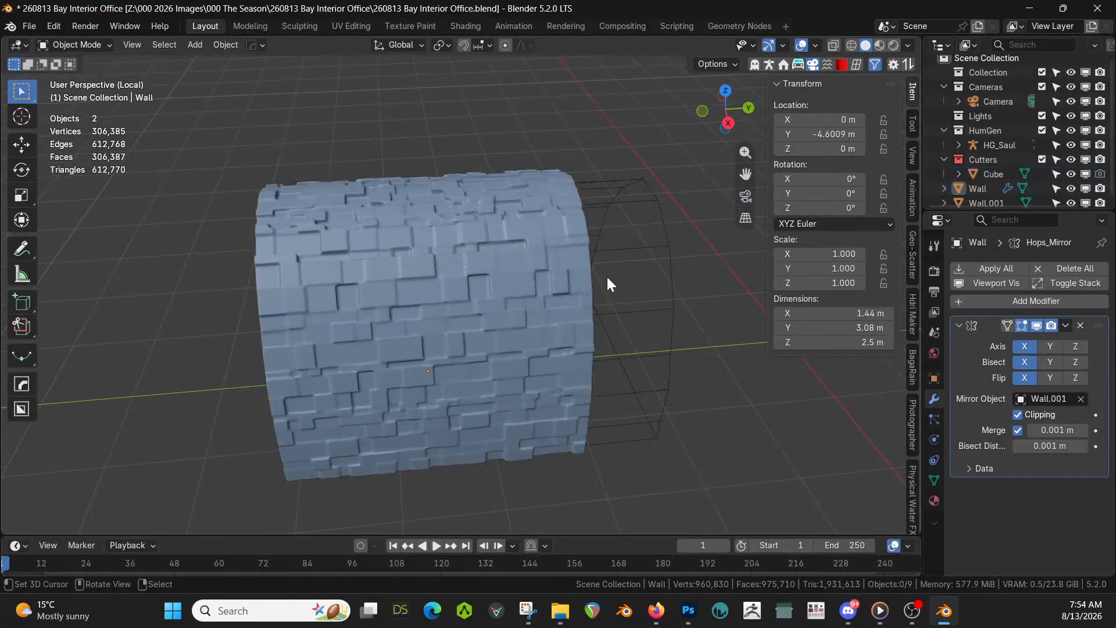
middle_drag(607, 276, 536, 242)
click(536, 313)
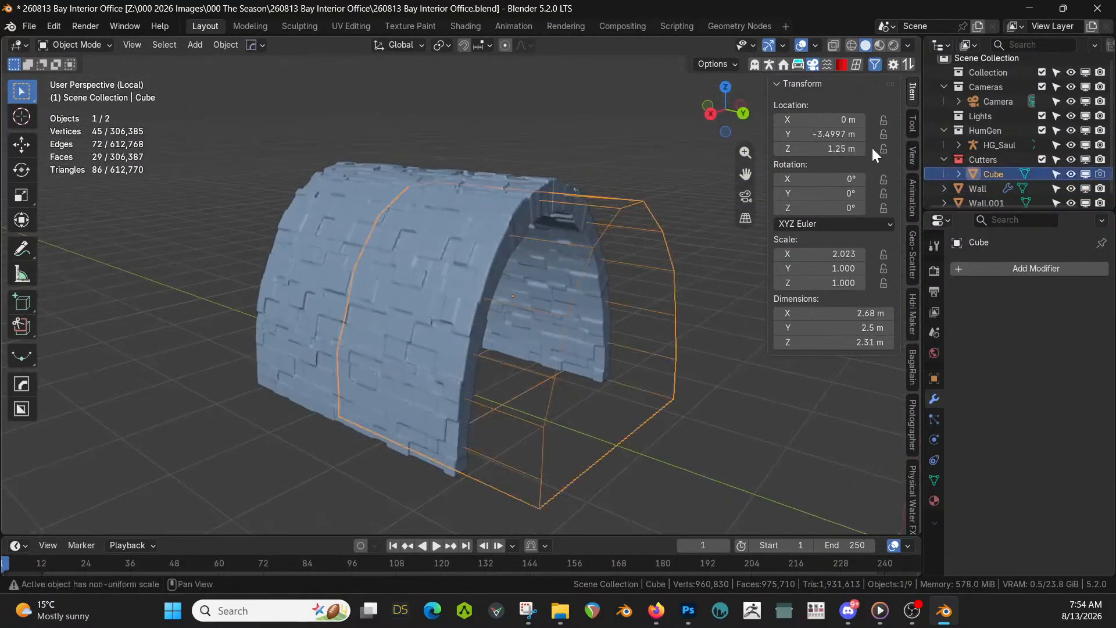
key(Tab)
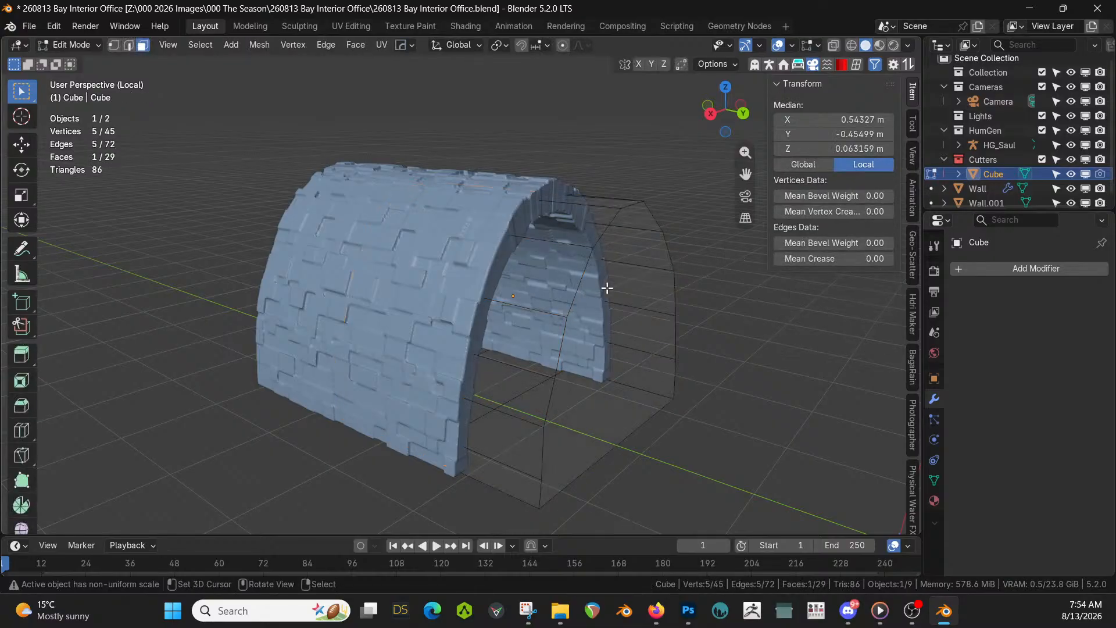
Leave the isolated view and hide Wall.001 to expose the tunnel Wall and the Cube cutter
key(KP_Divide)
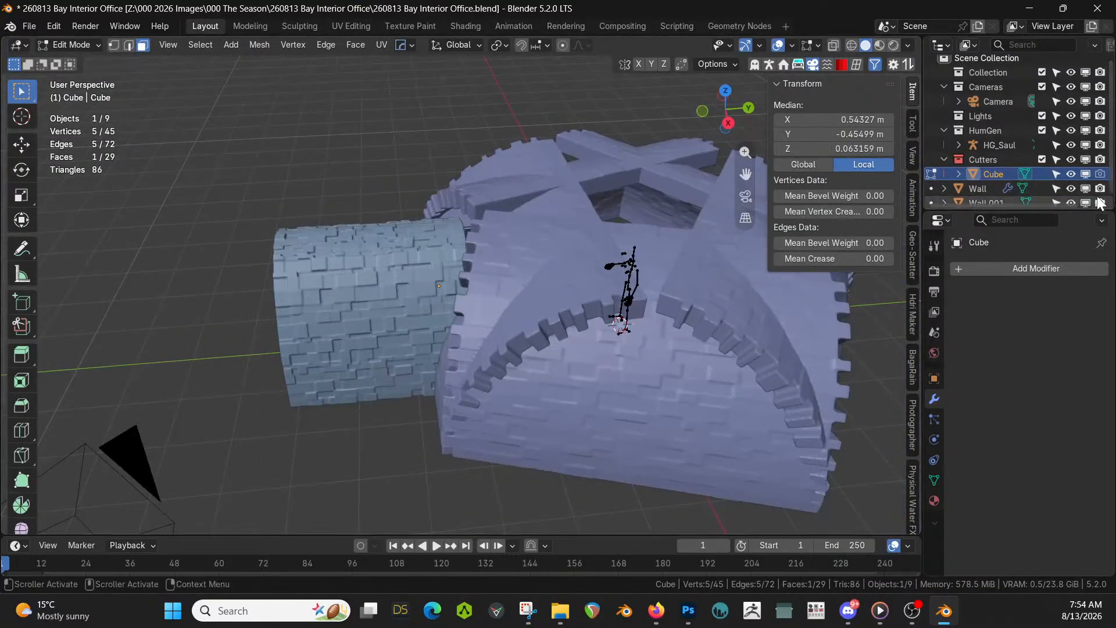
click(1071, 189)
click(1071, 189)
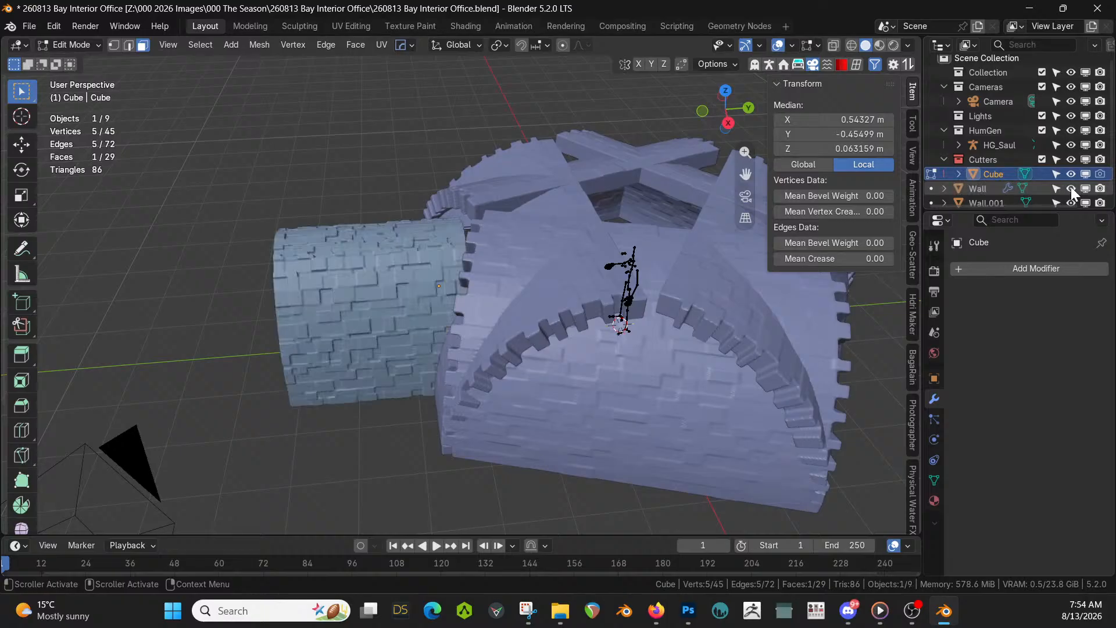
scroll(1077, 200, down, 1)
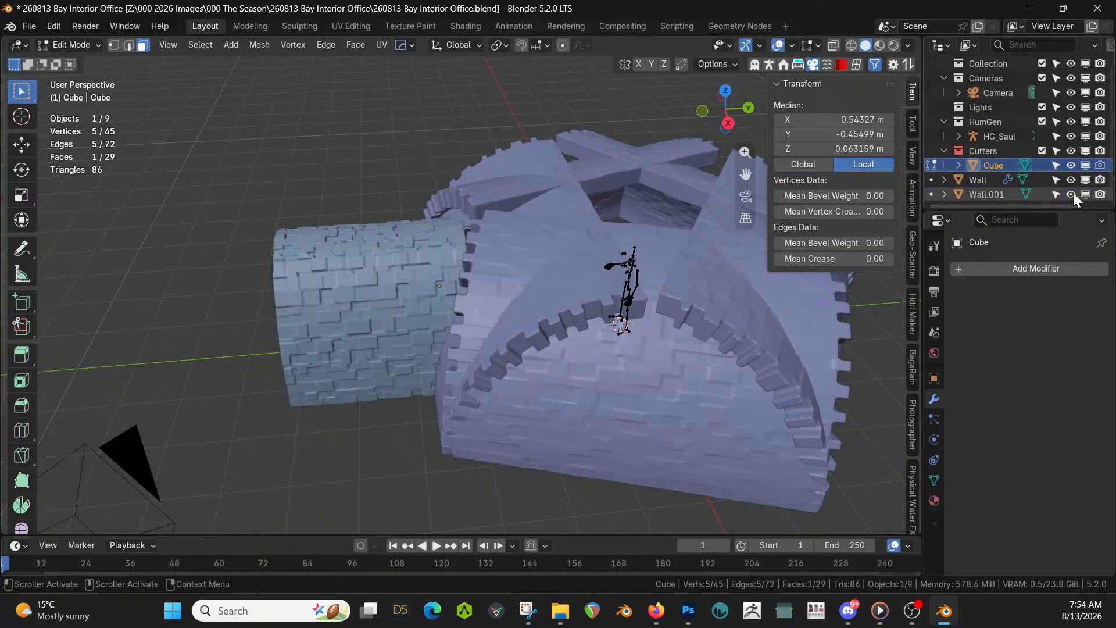
click(1071, 194)
middle_drag(591, 267, 481, 243)
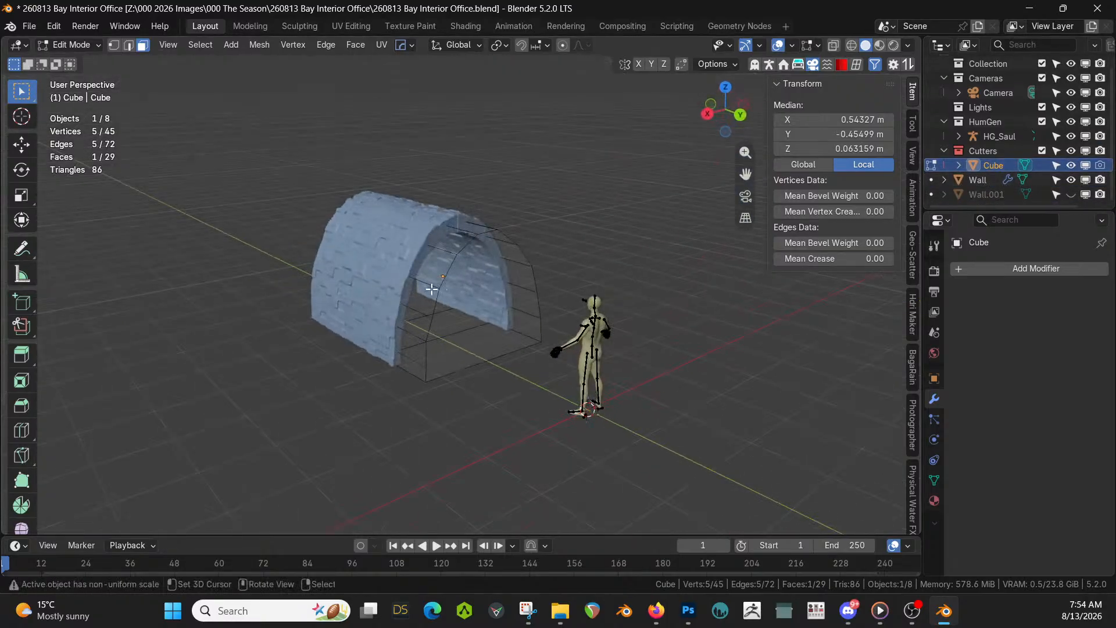
middle_drag(432, 289, 481, 275)
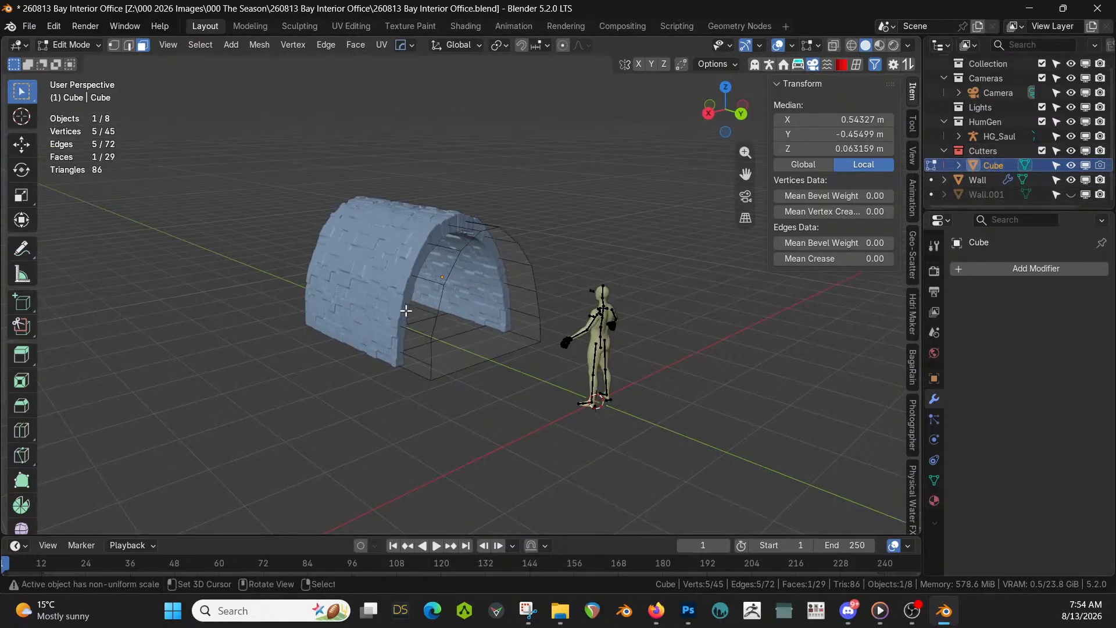
Isolate the Cube cutter, dissolve its tunnel-side end back to the knife-cut line, and leave the isolated view
key(KP_Divide)
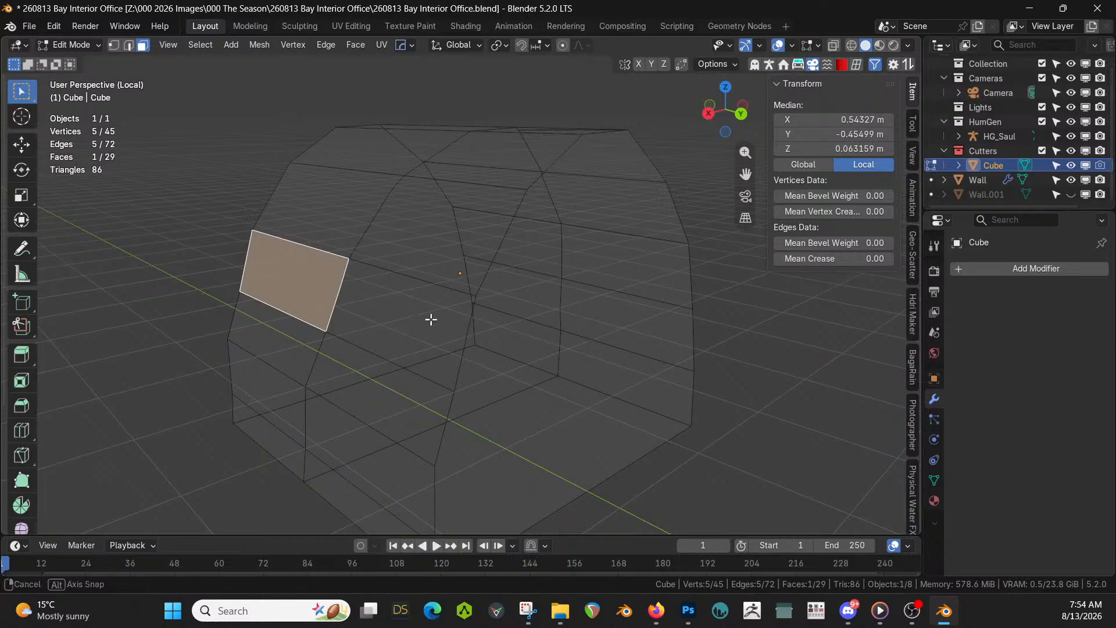
middle_drag(431, 319, 494, 319)
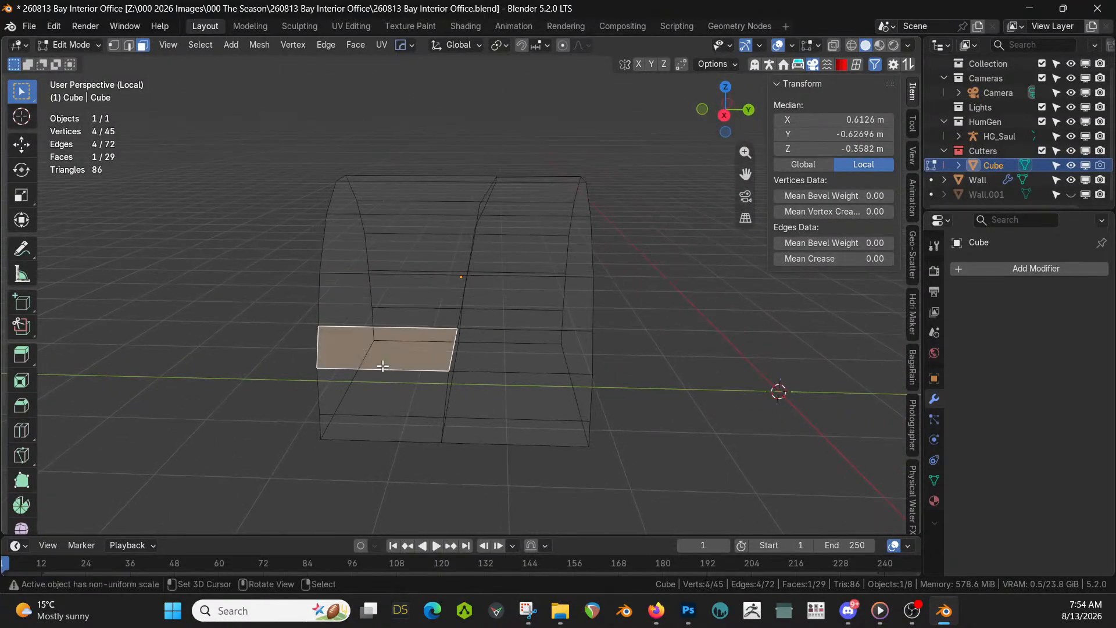
middle_drag(383, 366, 460, 355)
click(395, 329)
key(ctrl+KP_Add)
key(ctrl+x)
key(KP_Divide)
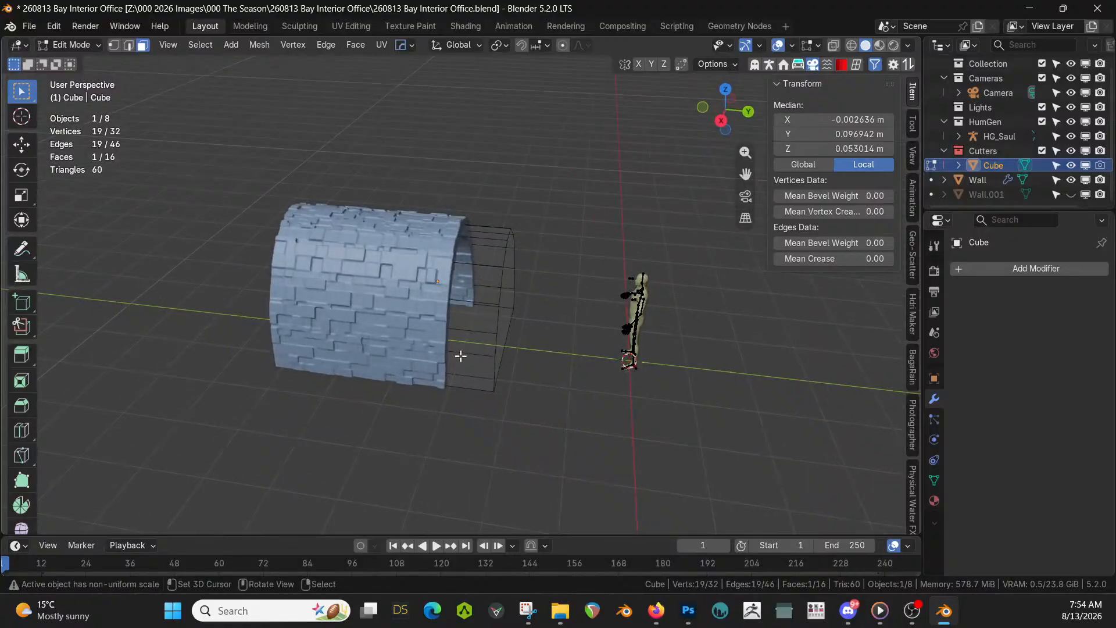
key(2)
alt+shift+click(472, 302)
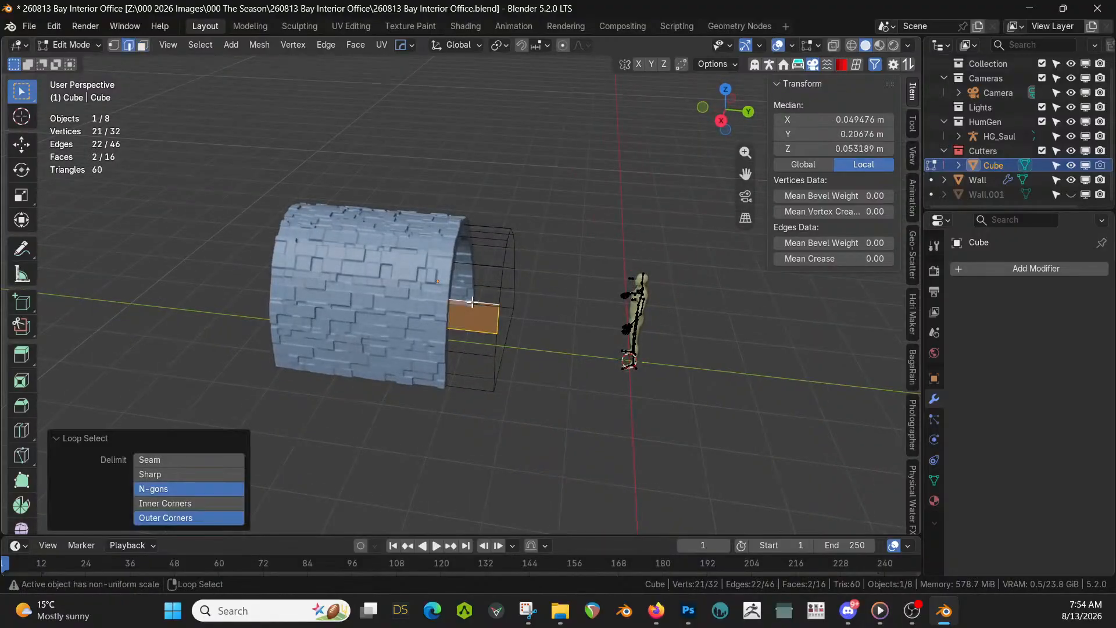
middle_drag(487, 287, 456, 272)
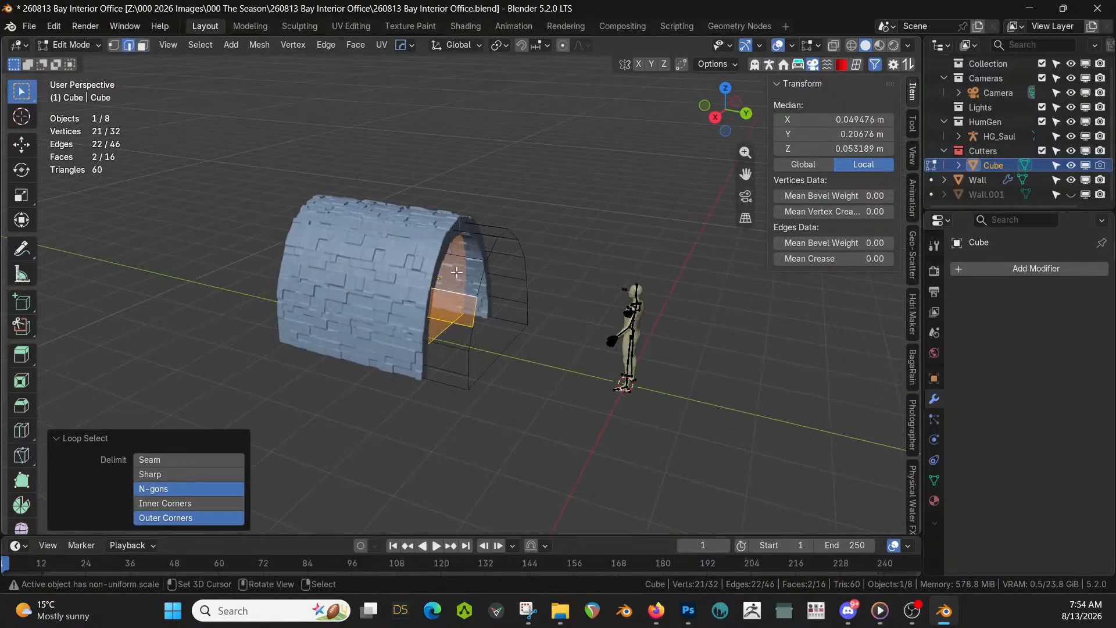
click(446, 380)
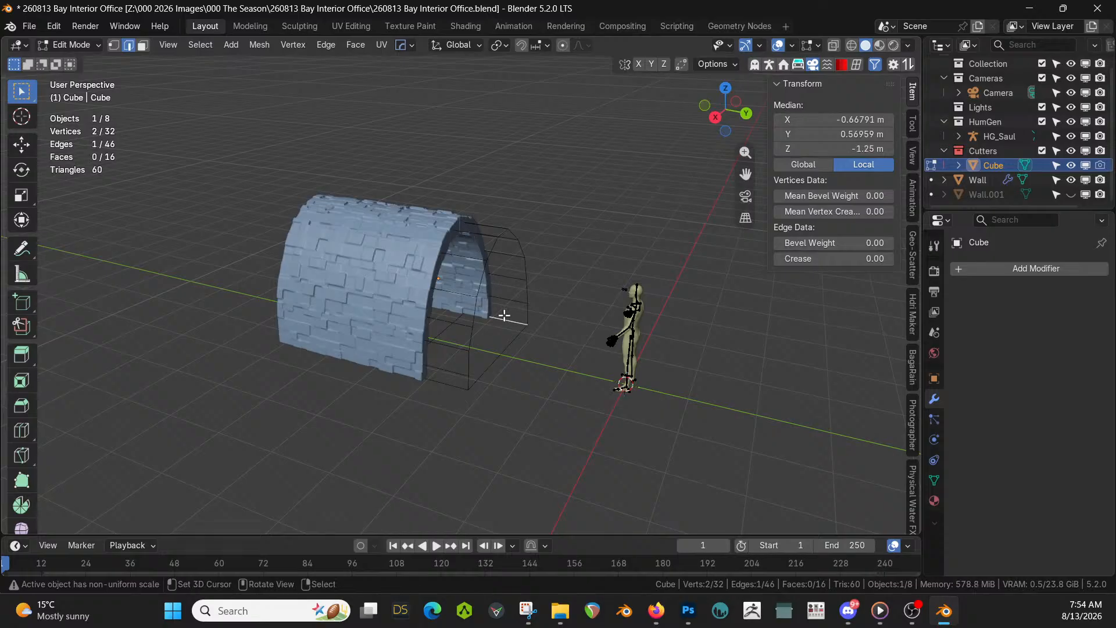
Isolate the Cube cutter and select all of its faces except the two arched end faces
key(KP_Divide)
key(a)
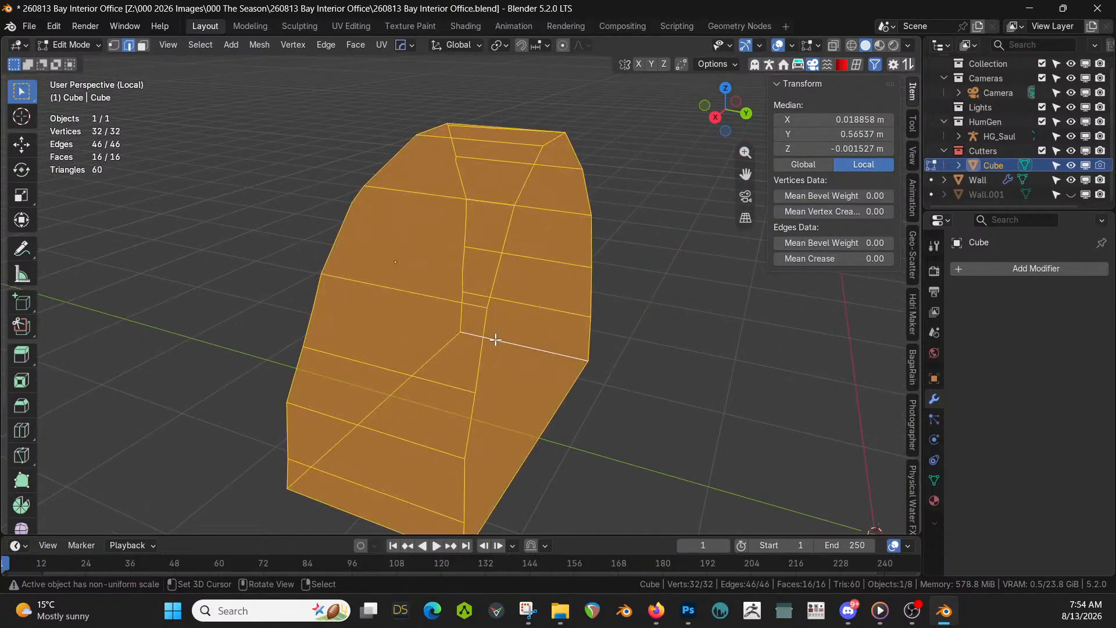
scroll(509, 344, down, 1)
middle_drag(509, 344, 569, 343)
shift+click(421, 285)
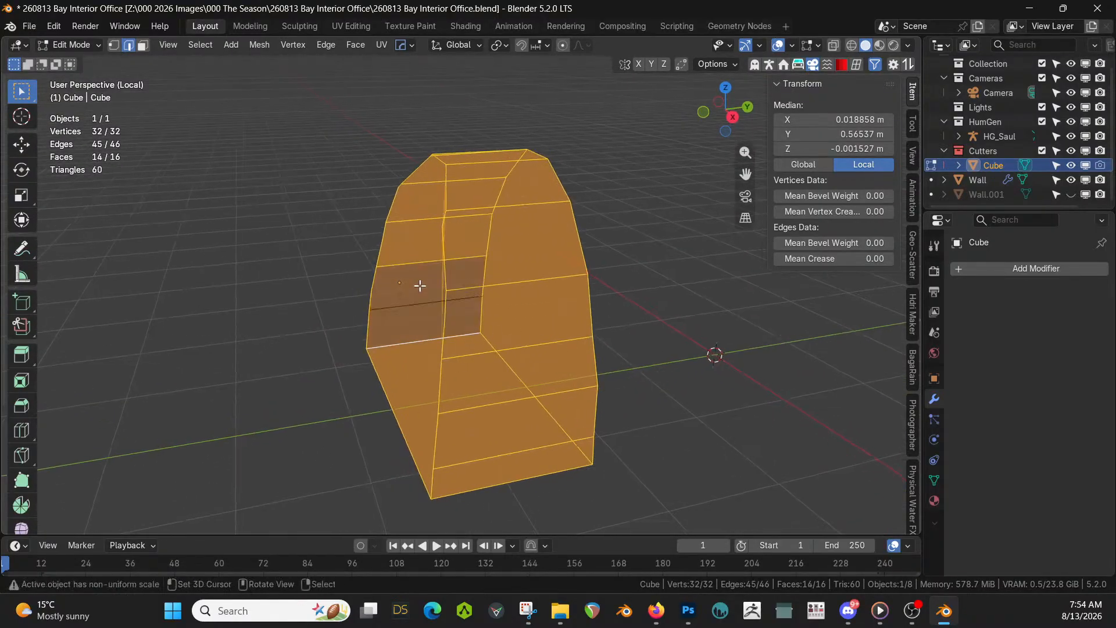
middle_drag(421, 286, 699, 278)
key(3)
shift+click(555, 306)
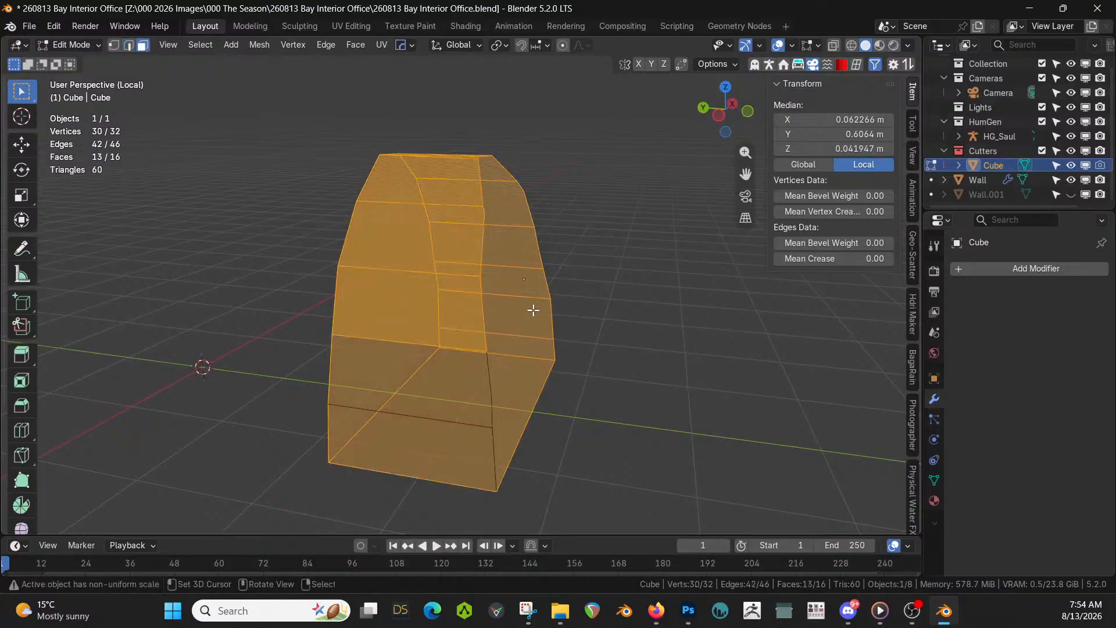
middle_drag(531, 308, 443, 353)
shift+click(441, 353)
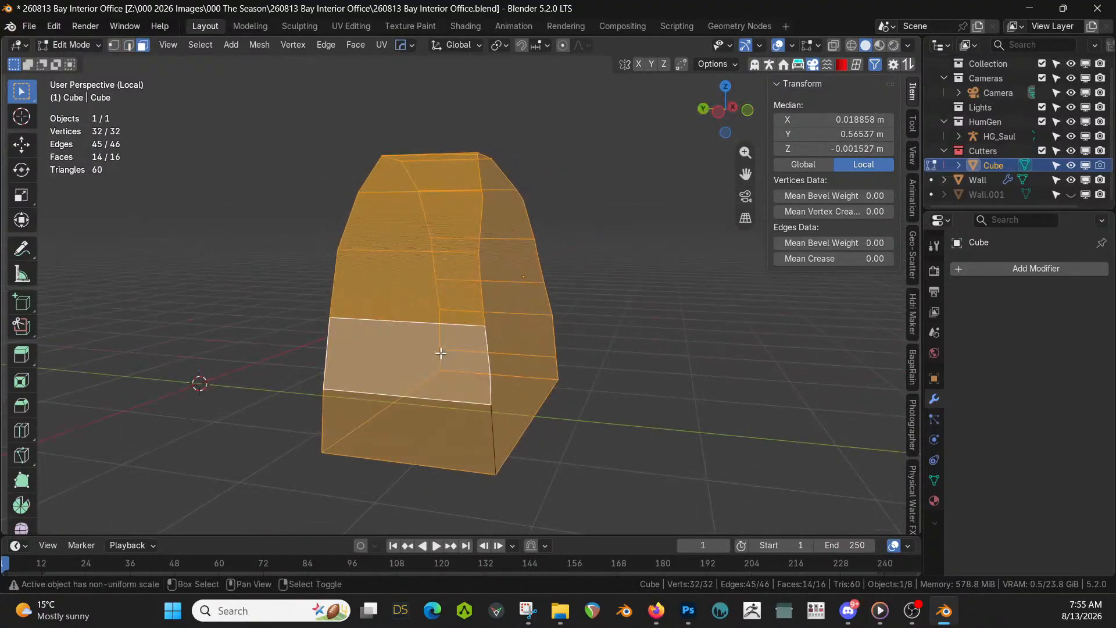
shift+click(445, 415)
middle_drag(445, 414, 593, 379)
shift+click(500, 405)
key(ctrl+z)
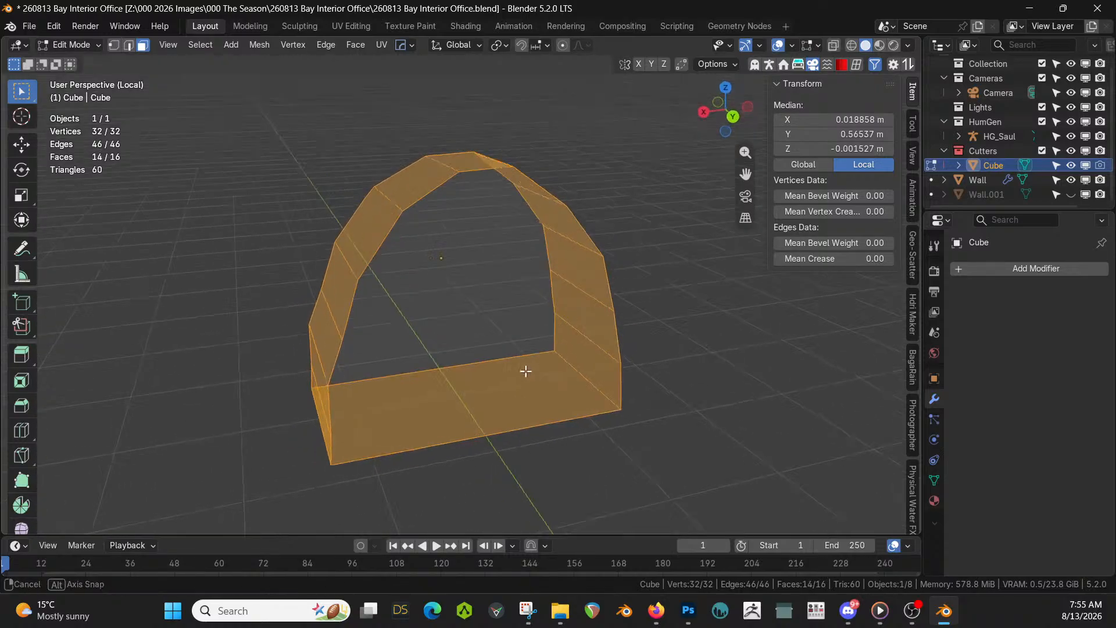
middle_drag(523, 369, 506, 394)
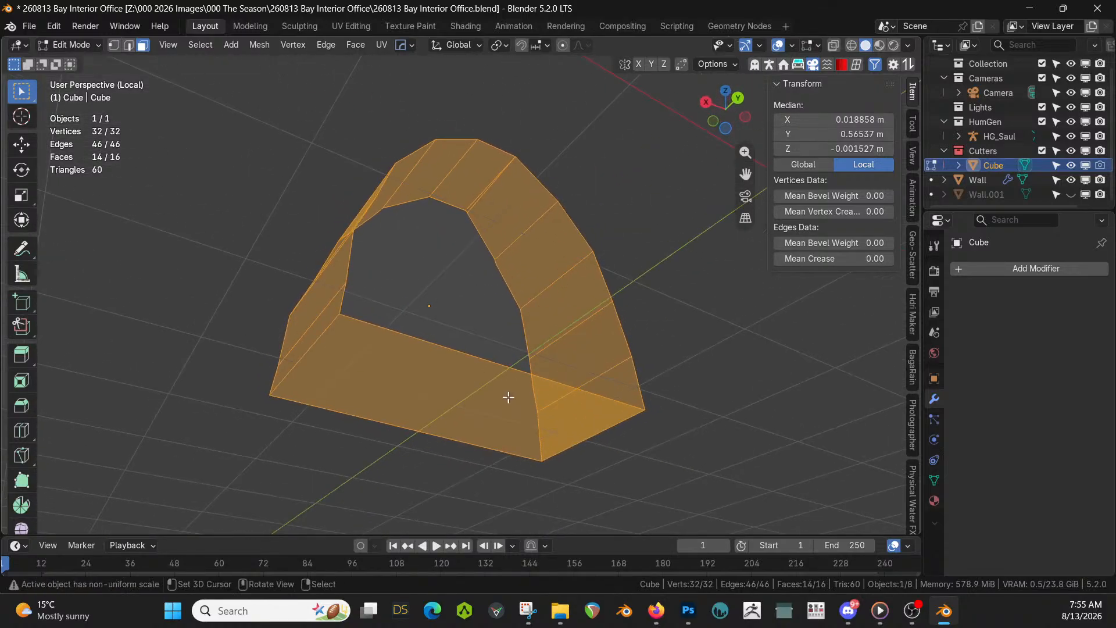
Extrude the selected Cube faces outward along their normals, making the cutter about 3.9 × 1.36 × 2.83 m
key(alt+e)
click(514, 412)
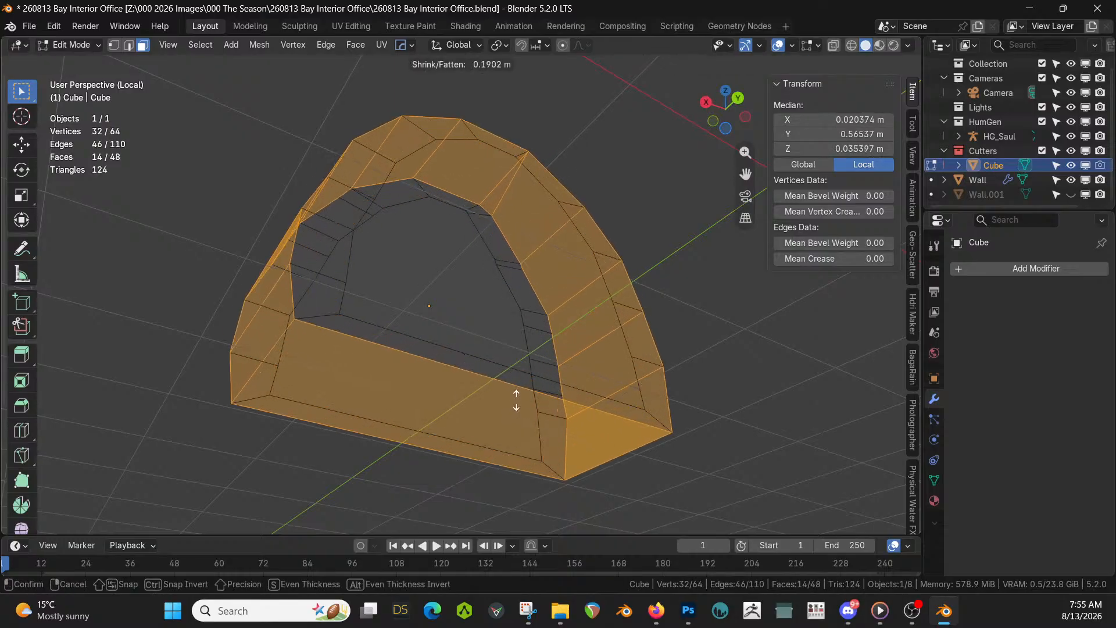
click(517, 394)
Leave the isolated view and Edit Mode, and subtract the Cube cutter from the tunnel Wall with a Boolean difference
key(KP_Divide)
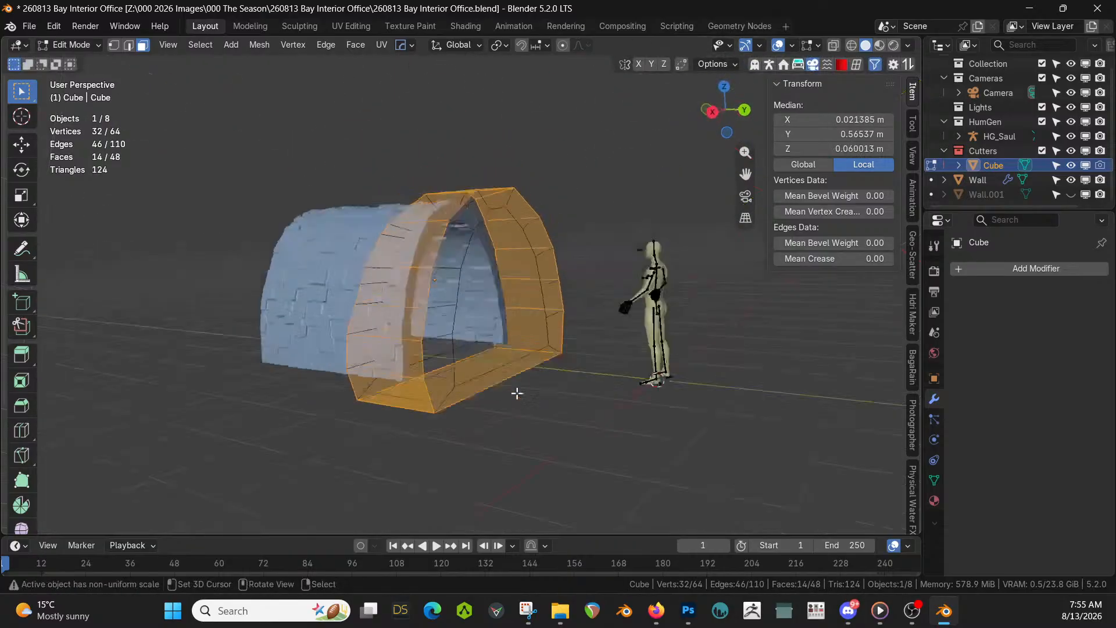
key(Tab)
middle_drag(516, 392, 364, 278)
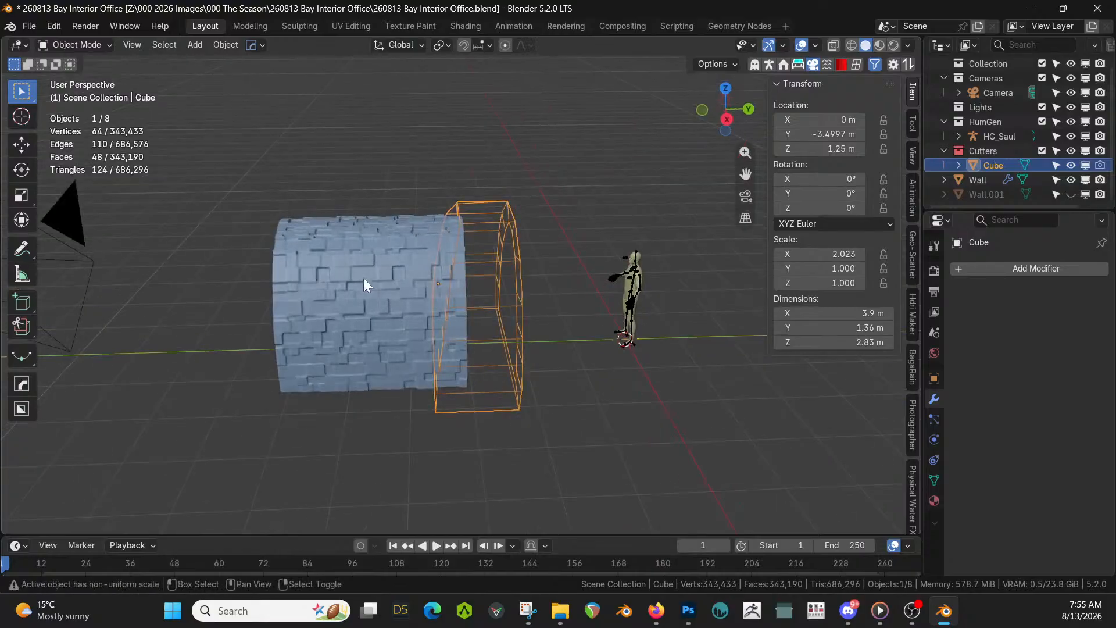
shift+click(354, 261)
key(ctrl+KP_Subtract)
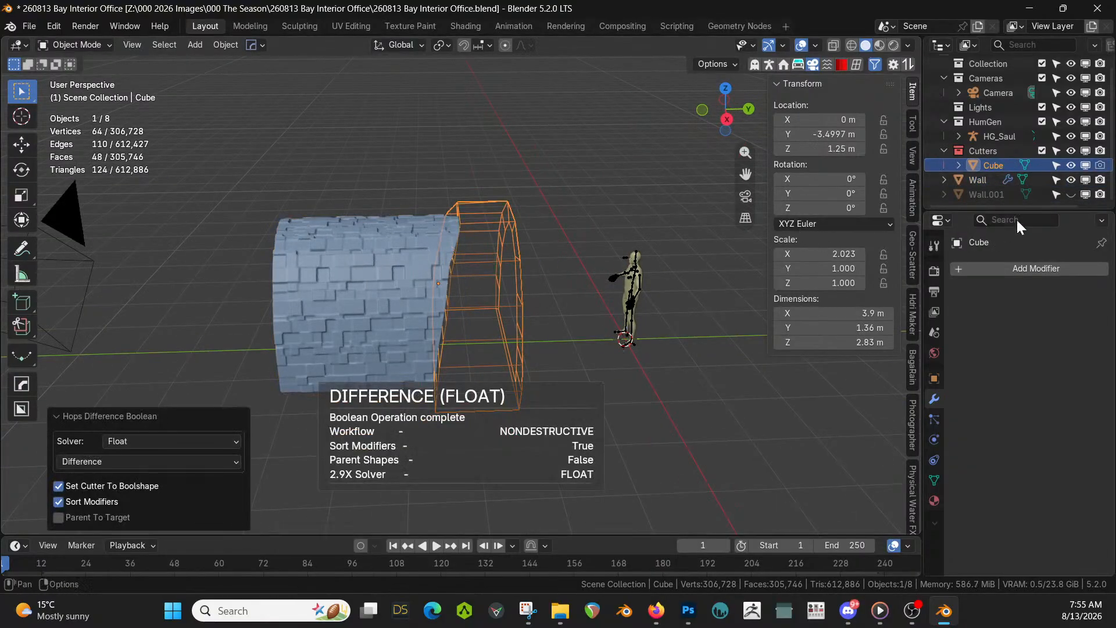
Show Wall.001 again and move the tunnel Wall together with the Cube cutter about 0.65 m along Y into the dome
click(1074, 194)
middle_drag(644, 259, 584, 292)
scroll(450, 233, up, 6)
shift+click(316, 210)
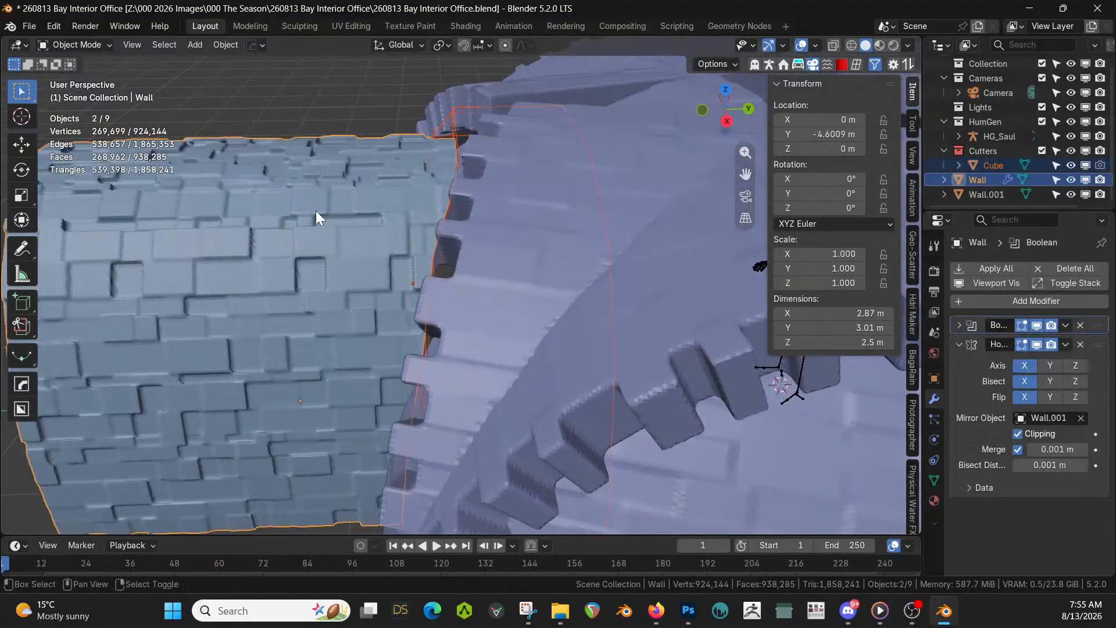
middle_drag(348, 221, 383, 271)
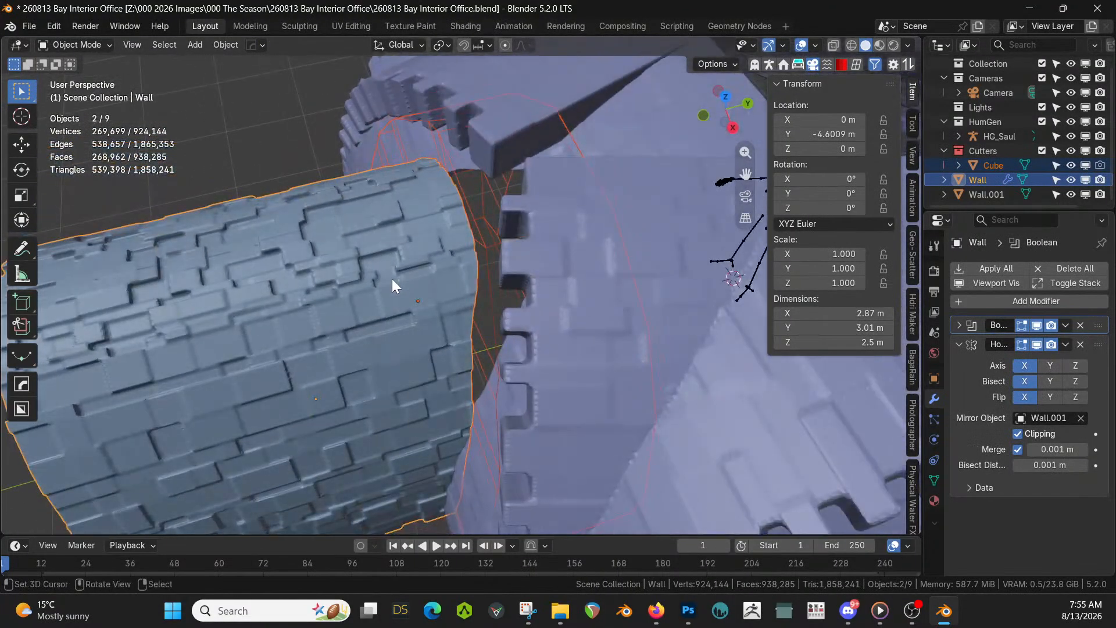
key(g)
key(y)
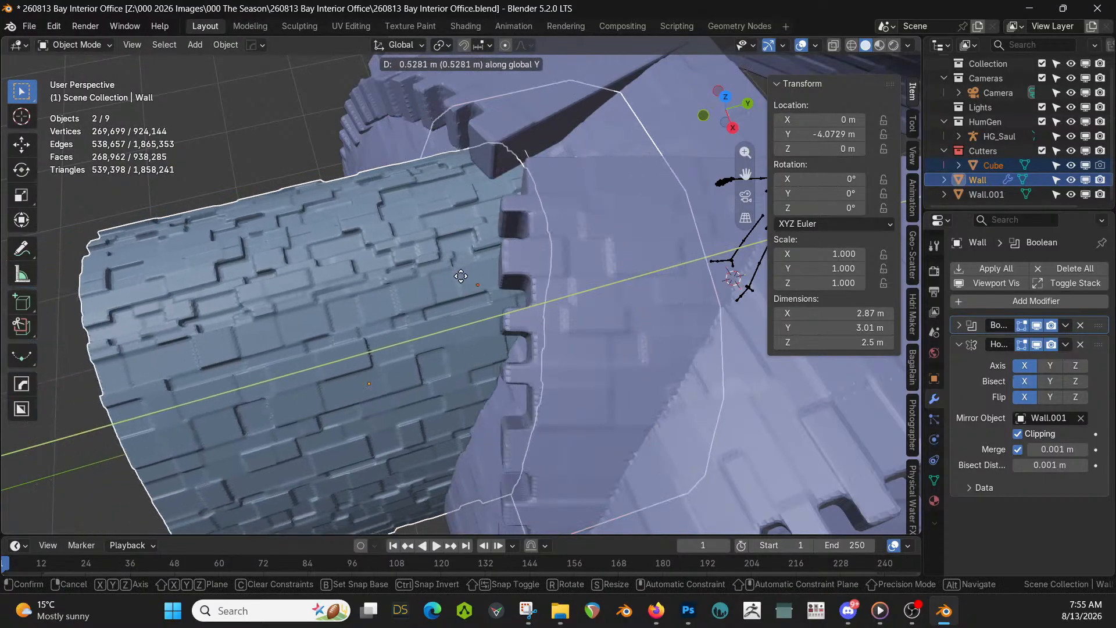
click(443, 261)
Try moving the tunnel Wall and the Cube cutter further into the dome along the Y axis
middle_drag(444, 261, 315, 149)
key(g)
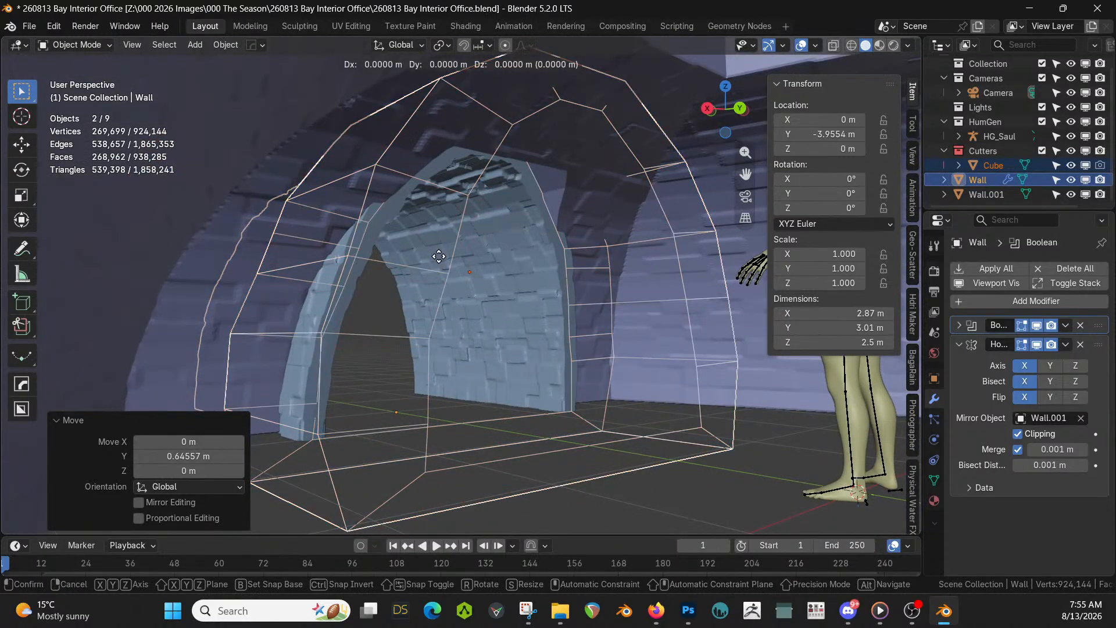
key(y)
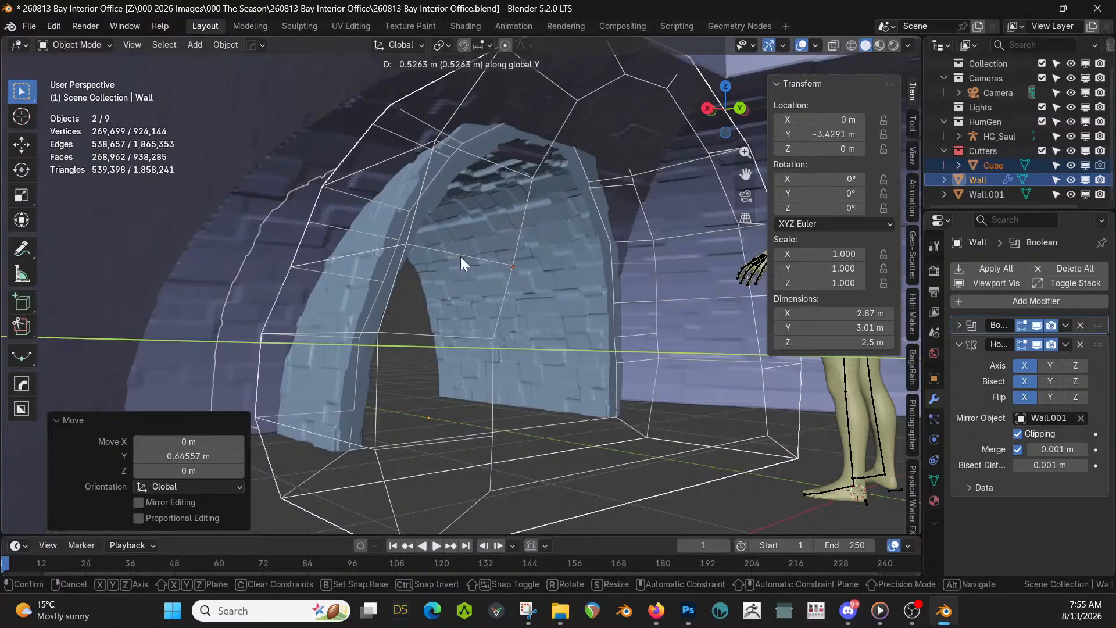
click(457, 256)
key(ctrl+z)
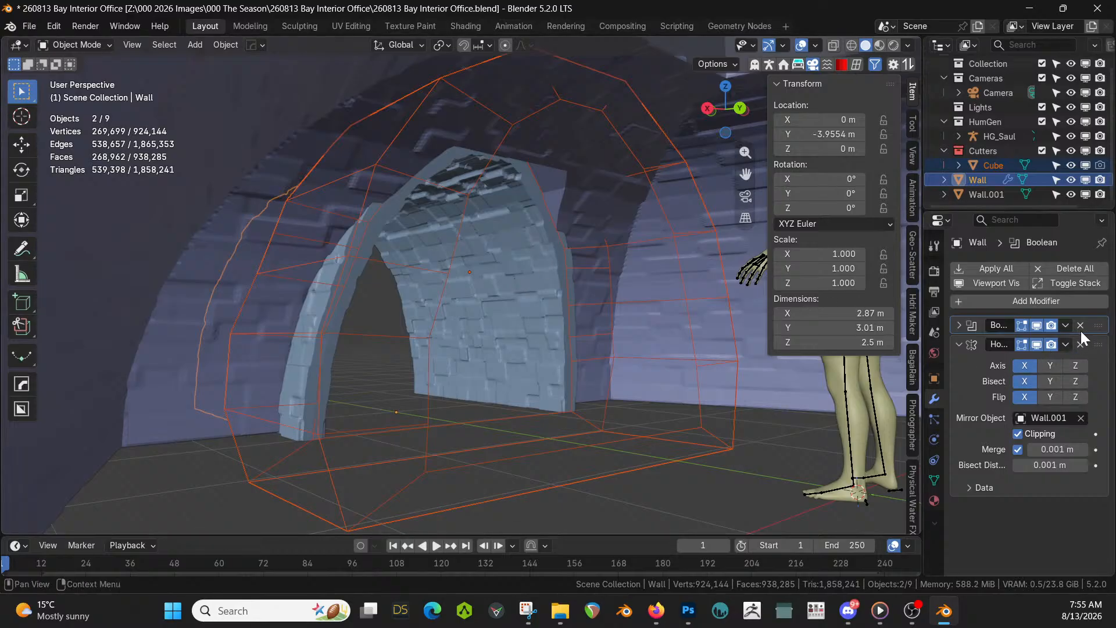
Select only the tunnel Wall and remove its Boolean modifier, keeping the mirror modifier
click(331, 305)
click(331, 305)
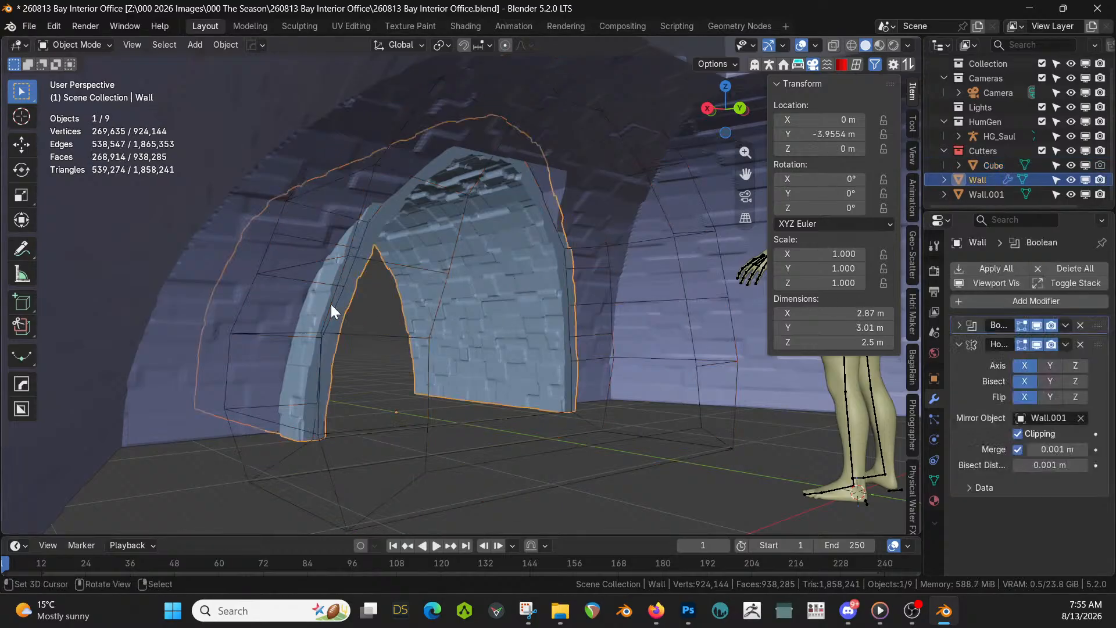
click(1081, 325)
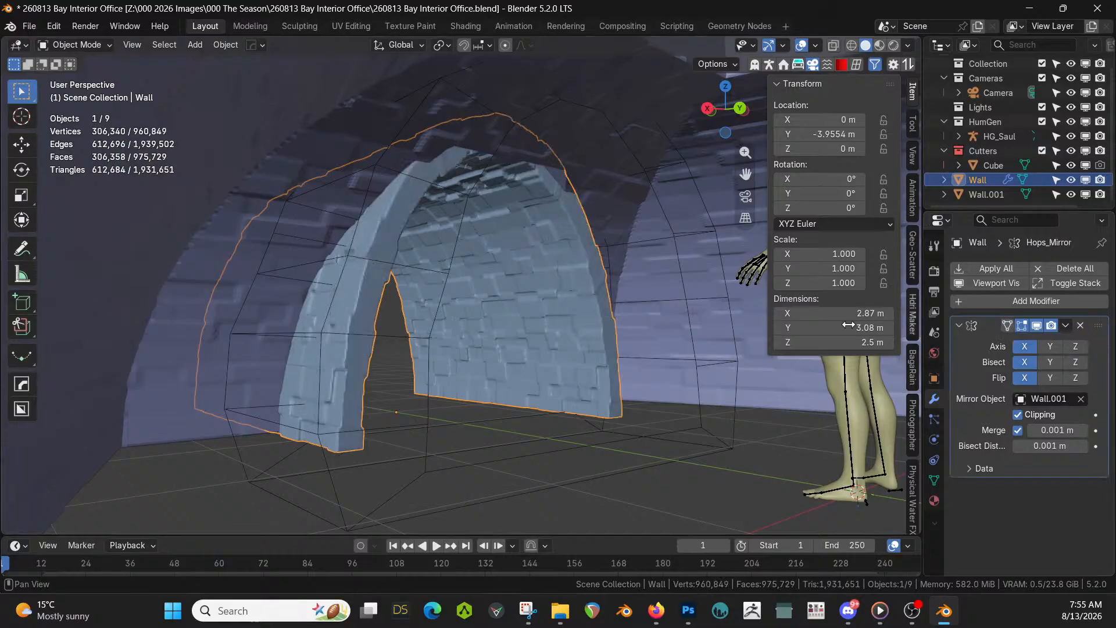
Delete the Cube cutter around the doorway
ctrl+middle_drag(447, 372, 387, 320)
click(225, 388)
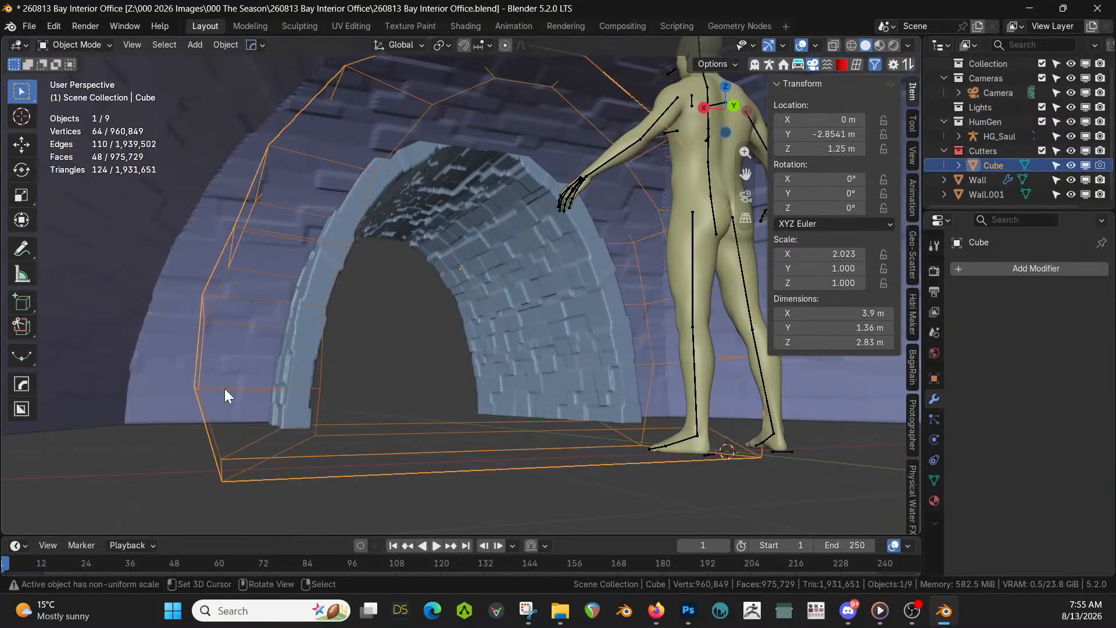
key(Delete)
Duplicate Wall.001 in place and subtract the duplicate from the tunnel Wall with a Boolean difference
middle_drag(230, 388, 319, 526)
click(369, 378)
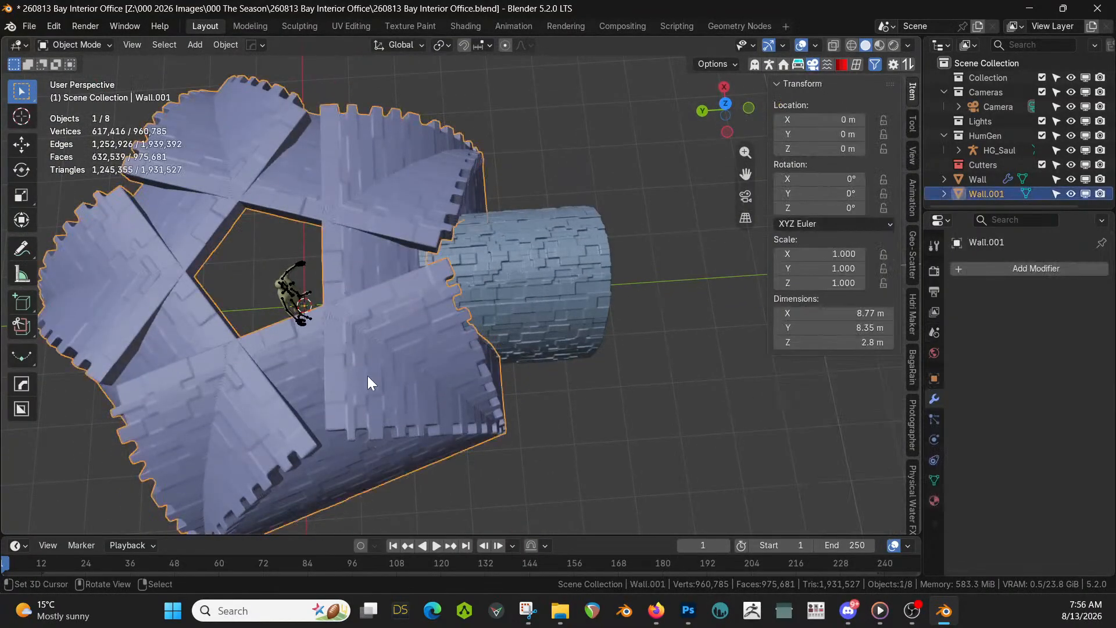
key(shift+d)
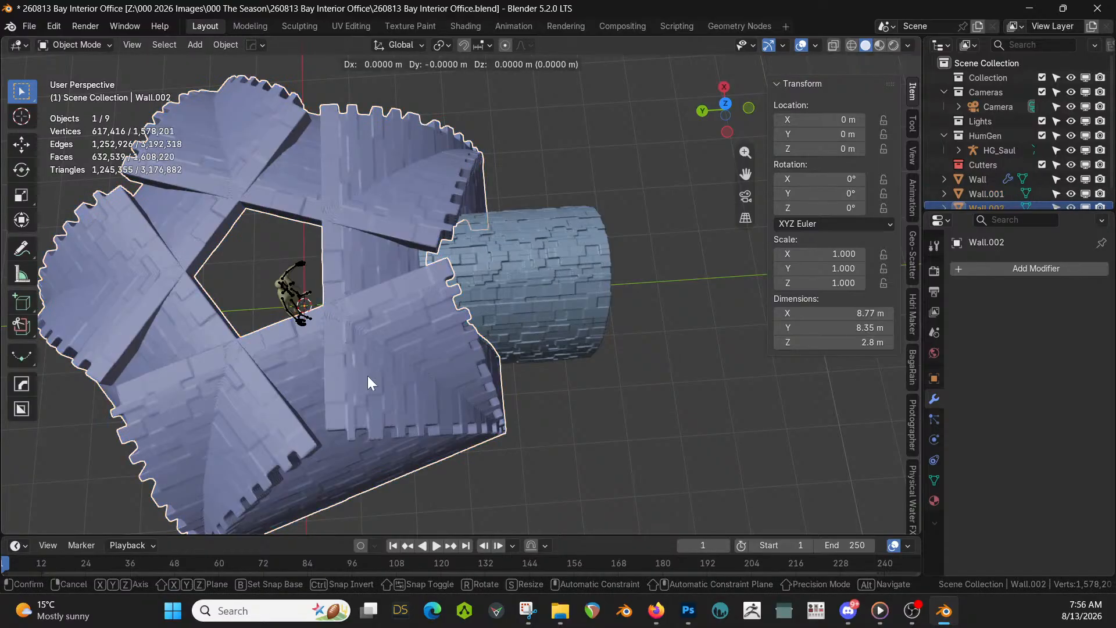
key(Escape)
shift+click(508, 258)
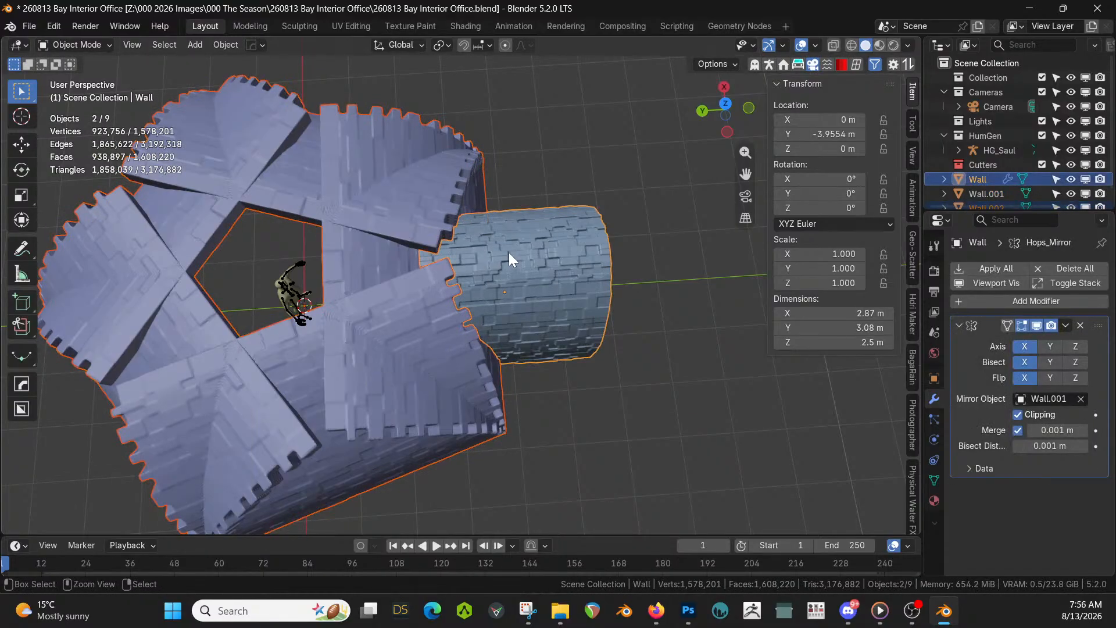
key(ctrl+KP_Subtract)
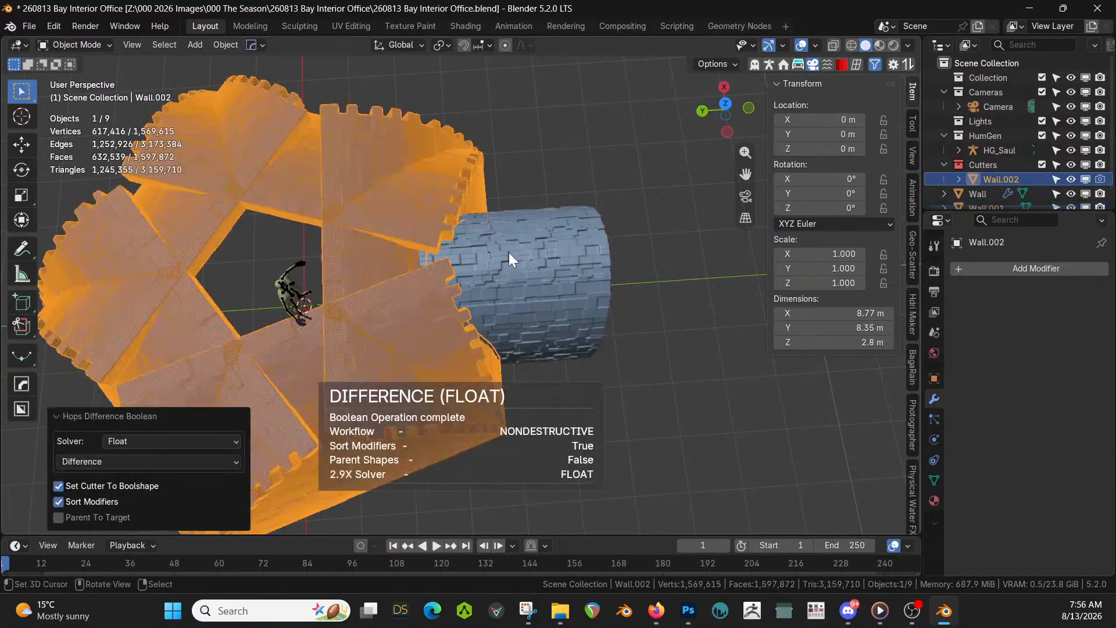
Apply all modifiers on the tunnel Wall and exclude the Cutters collection from the view layer
click(512, 249)
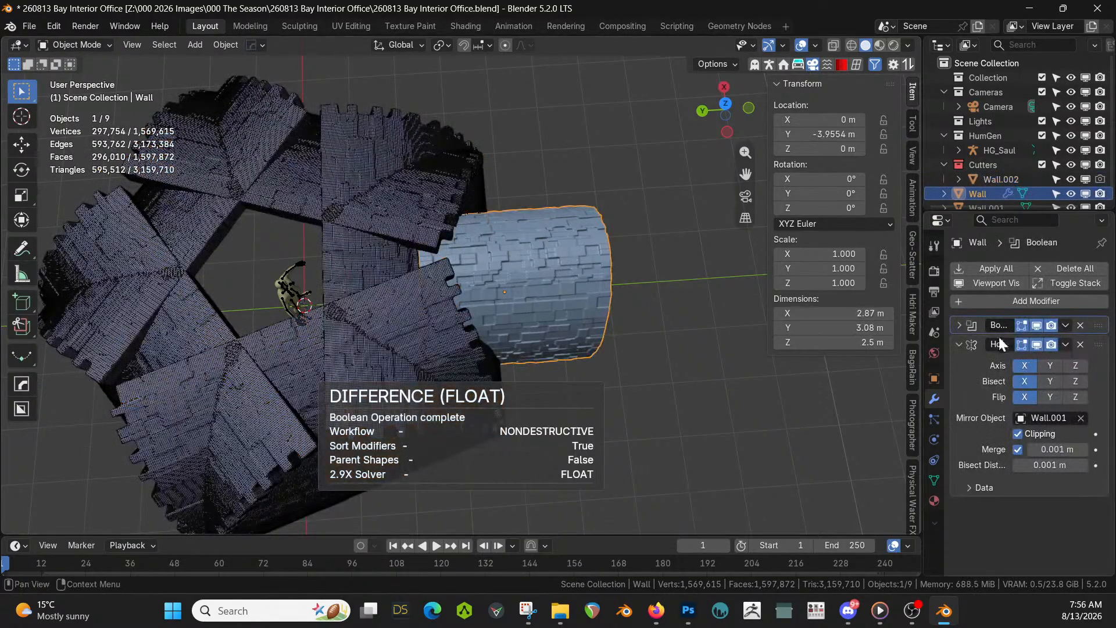
click(1000, 268)
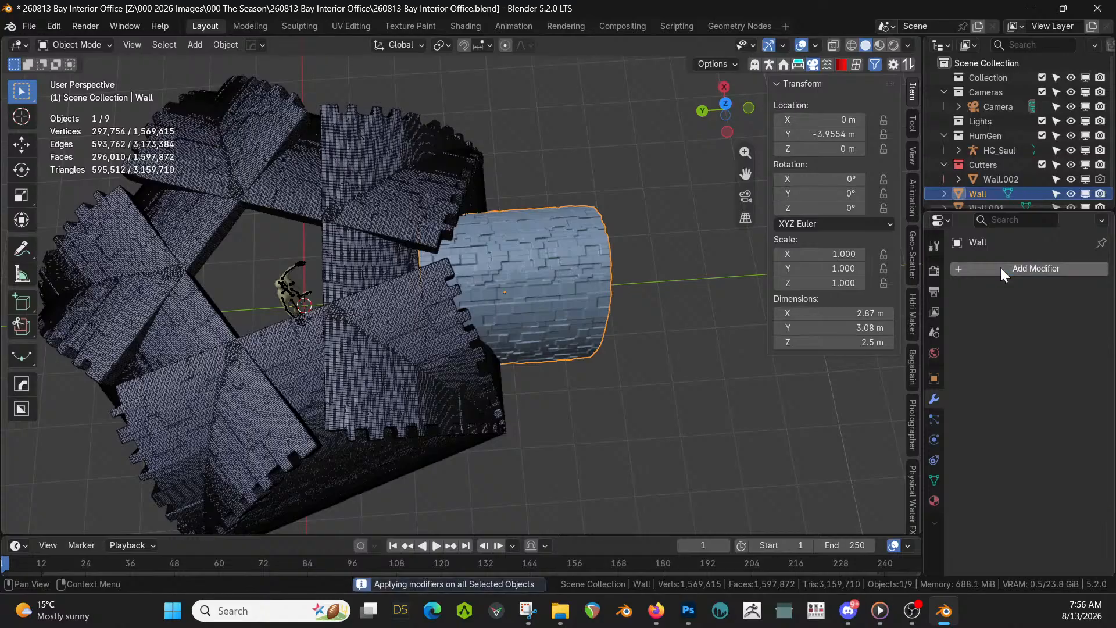
click(1042, 165)
Isolate the tunnel Wall and open its dome-side end in Edit Mode
middle_drag(700, 201, 530, 274)
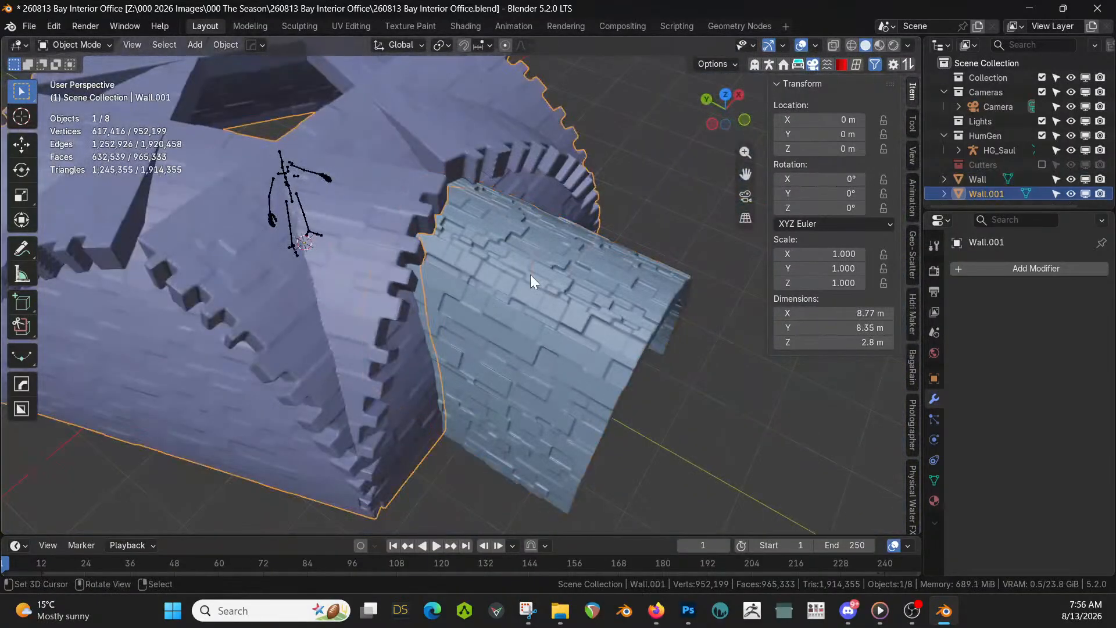
key(KP_Divide)
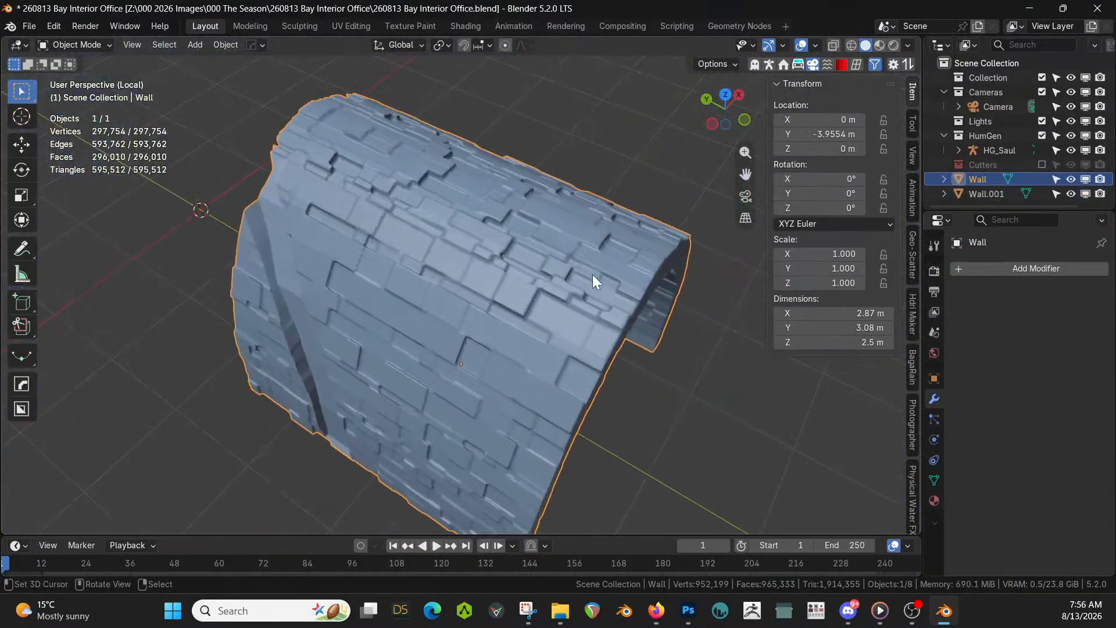
middle_drag(592, 277, 581, 337)
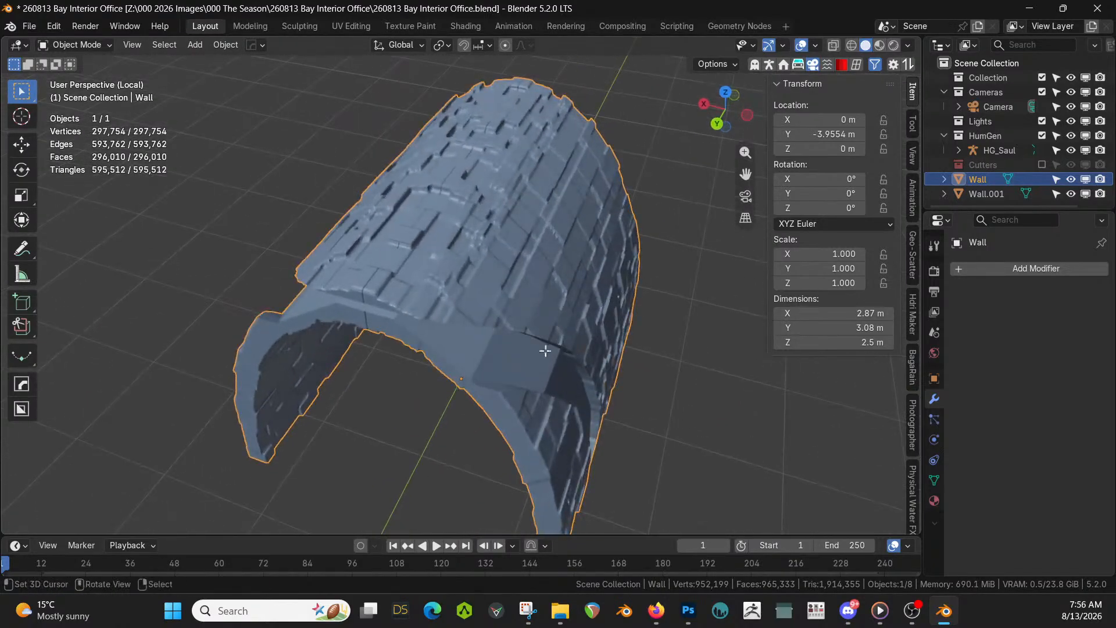
key(Tab)
Select the large smooth cut faces along one side of the tunnel Wall's dome-side end, including the narrow slivers beside them
click(493, 361)
middle_drag(493, 360, 436, 331)
alt+click(452, 353)
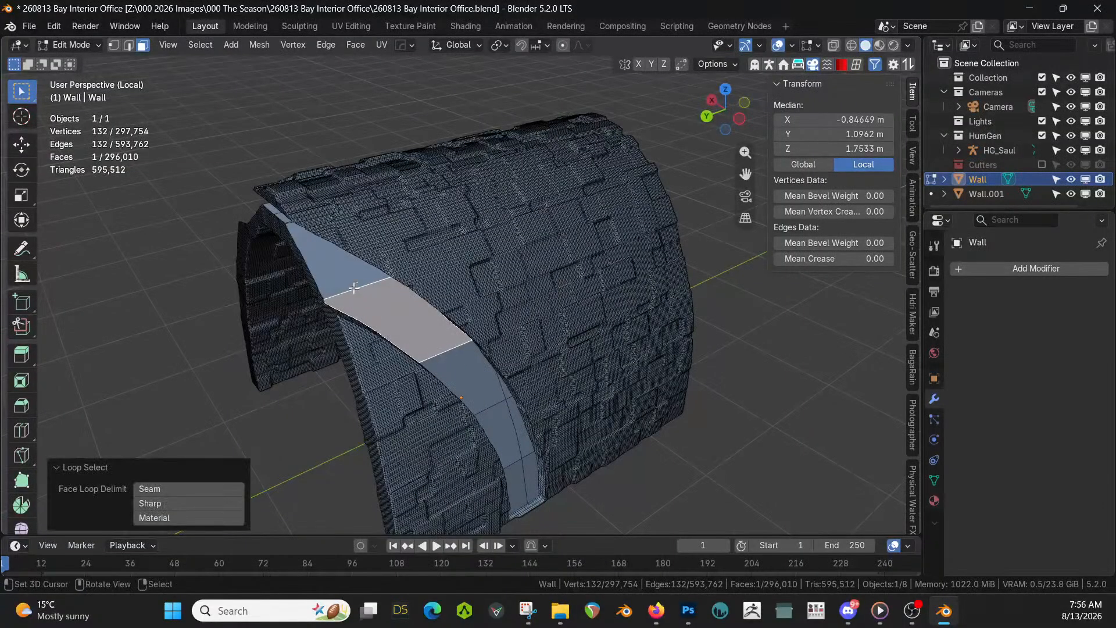
shift+click(354, 287)
shift+click(440, 339)
shift+click(466, 378)
shift+click(505, 421)
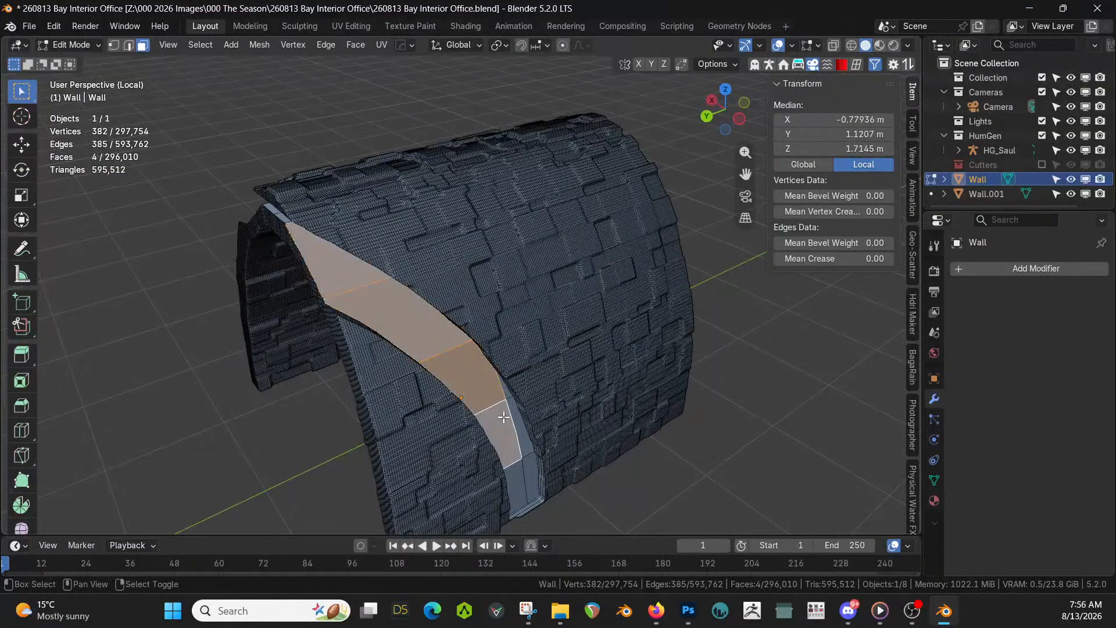
middle_drag(512, 433, 467, 377)
shift+click(465, 416)
shift+click(477, 423)
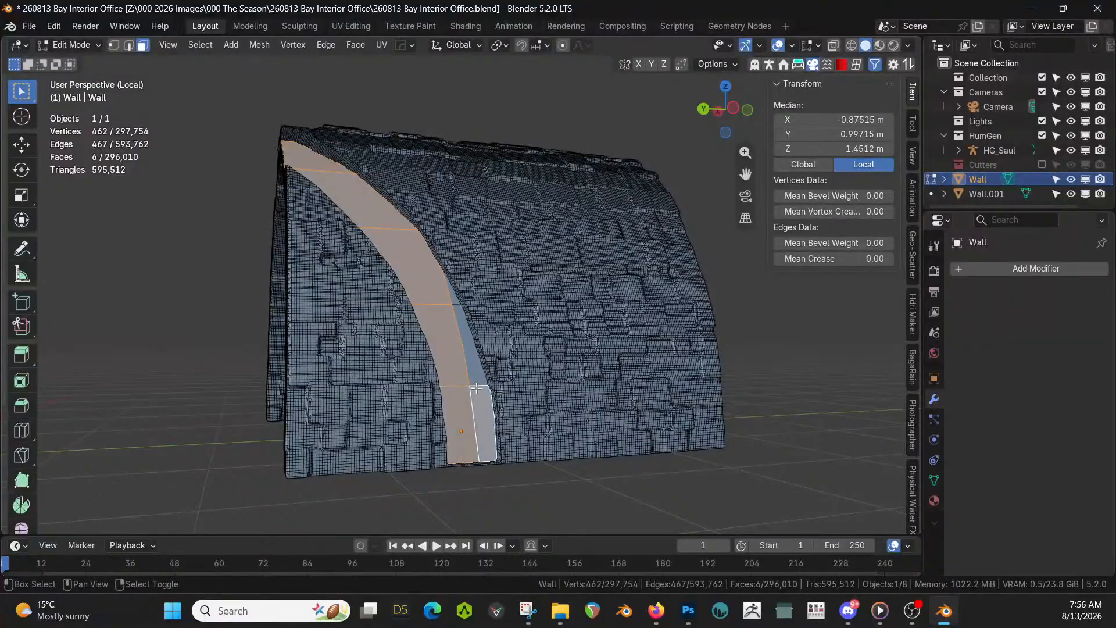
shift+click(470, 371)
shift+click(454, 295)
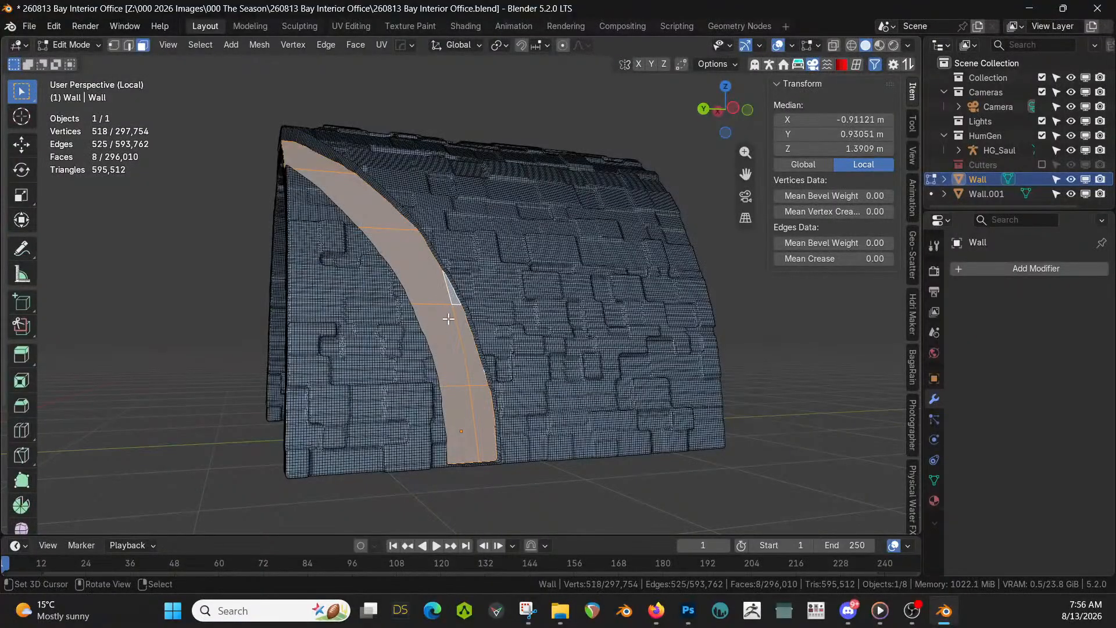
Add the matching cut faces over the arch crown and down the opposite side to the selection, and delete all the selected faces
middle_drag(454, 296, 709, 365)
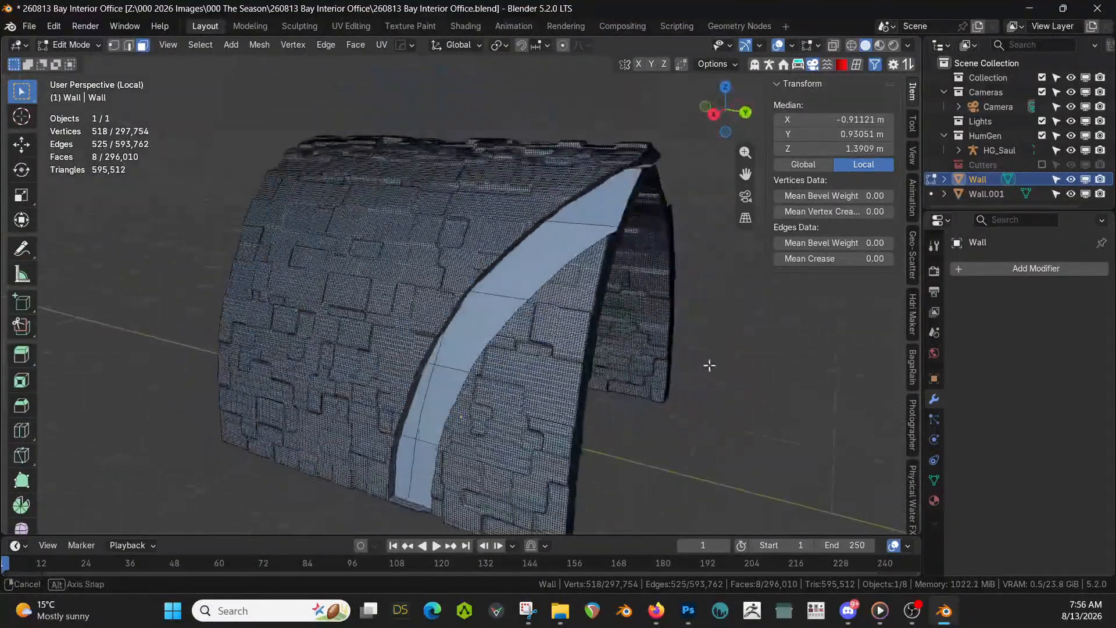
shift+click(605, 199)
middle_drag(606, 199, 560, 225)
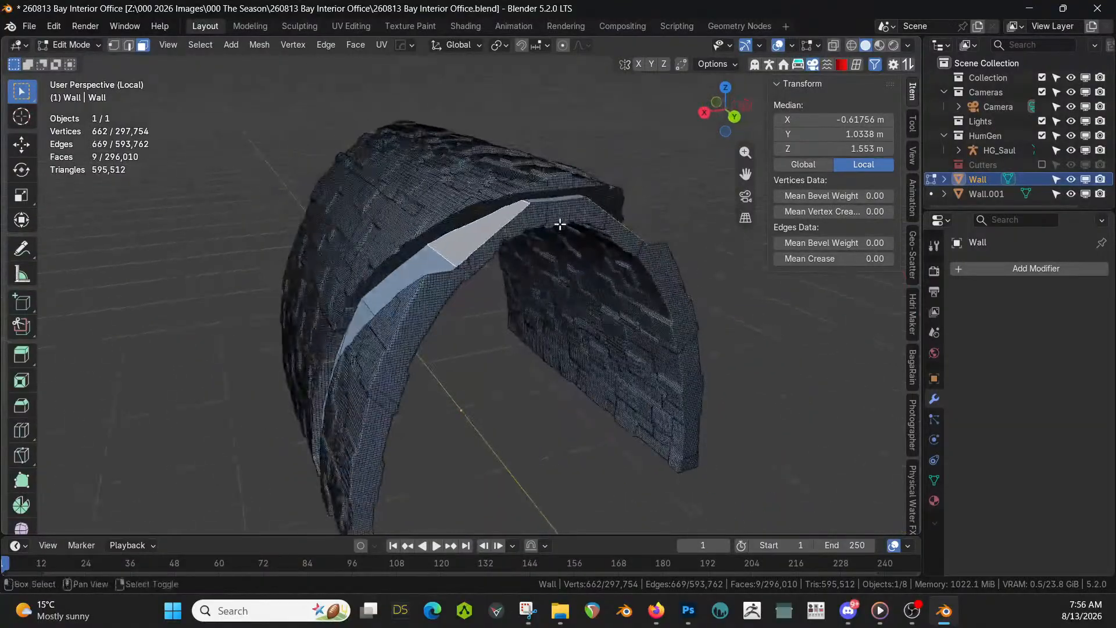
shift+click(538, 201)
middle_drag(482, 240, 526, 308)
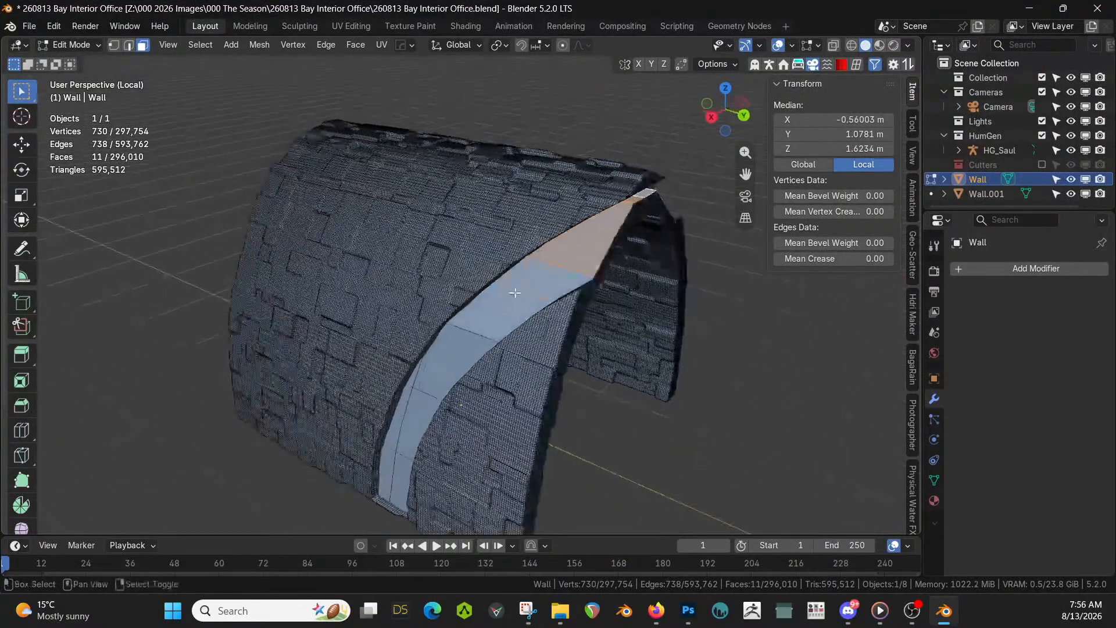
shift+click(529, 309)
shift+click(442, 367)
shift+click(410, 386)
shift+click(407, 391)
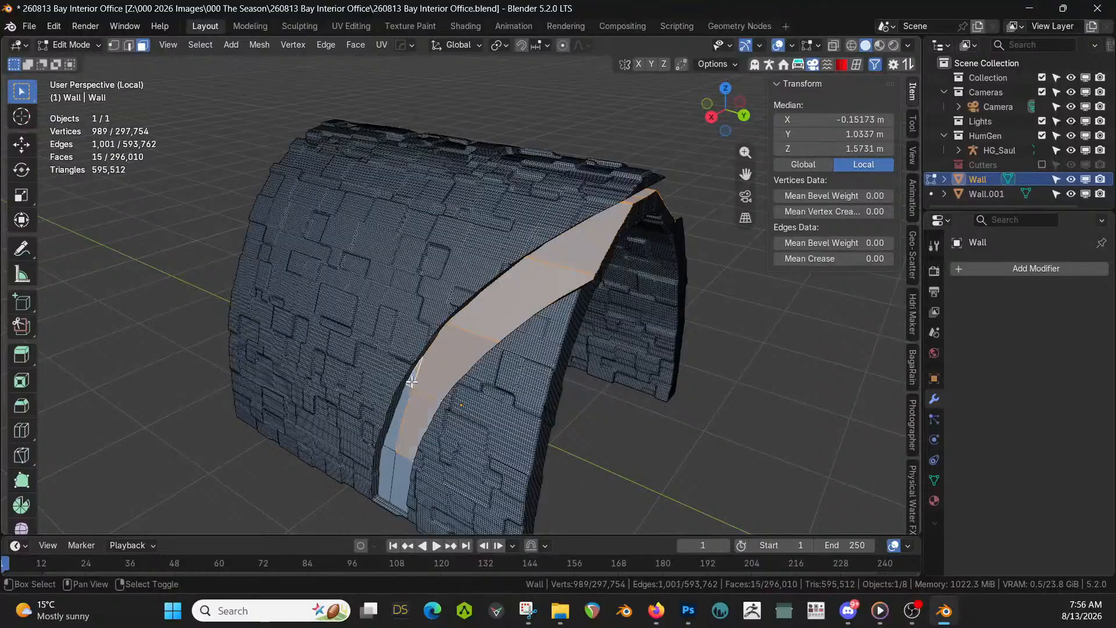
shift+click(405, 405)
middle_drag(394, 460, 414, 457)
shift+click(420, 462)
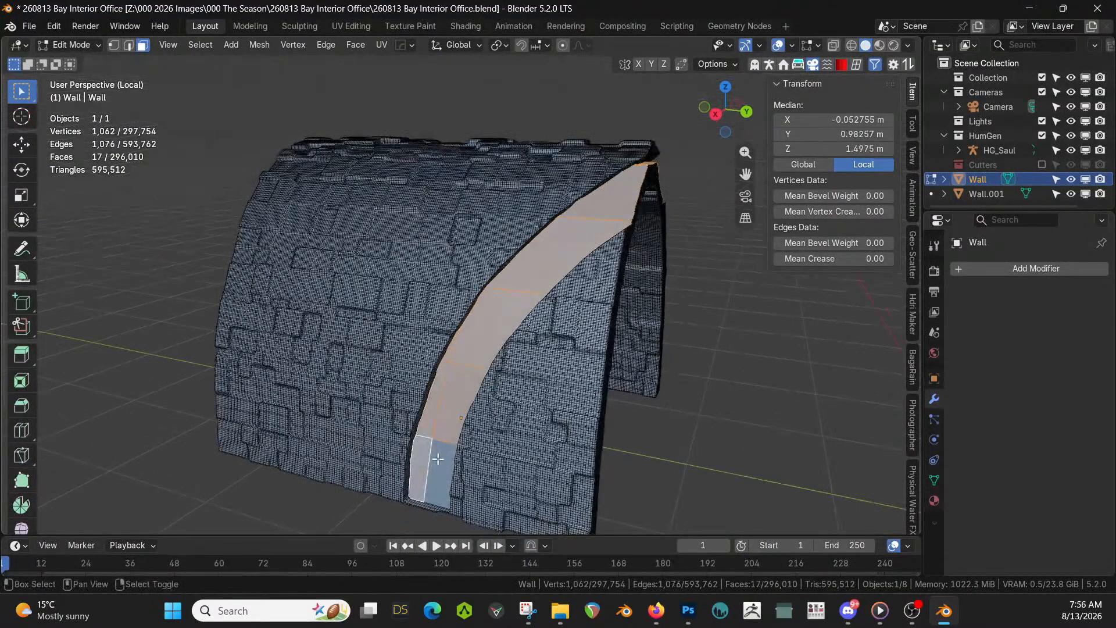
shift+click(438, 459)
key(x)
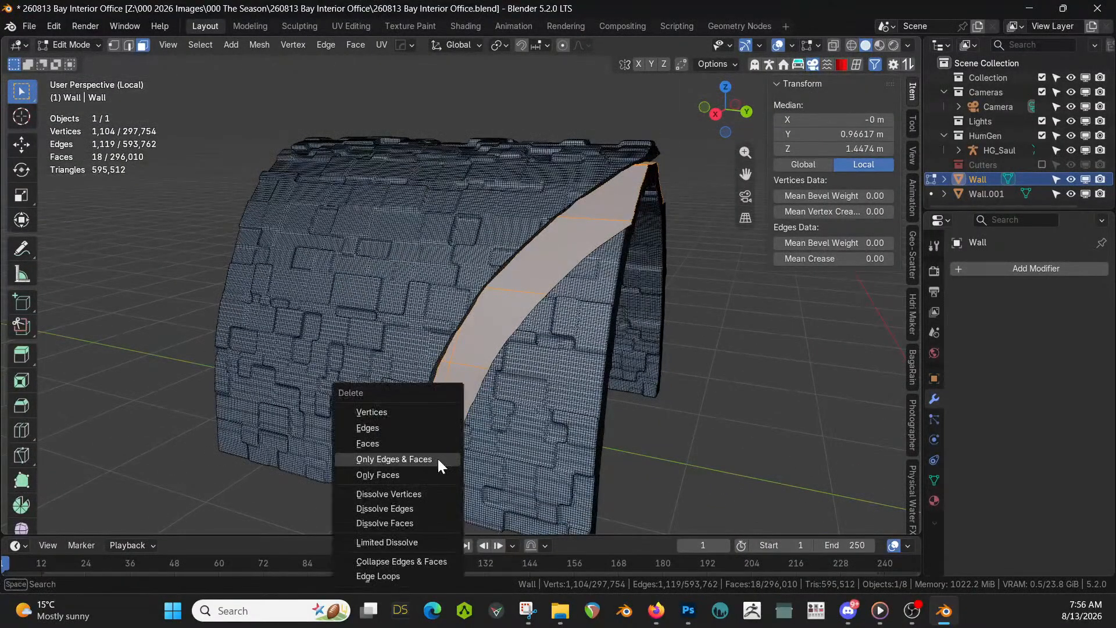
click(403, 442)
middle_drag(403, 442, 378, 446)
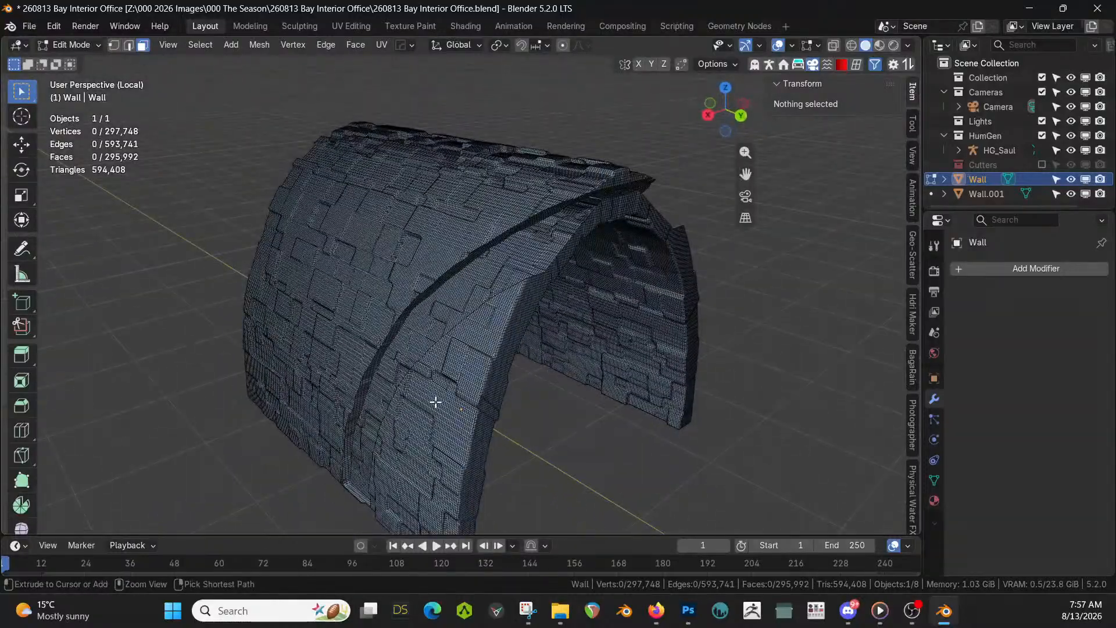
Undo the face deletion and selections, and revert to the history state just before all modifiers were applied to the tunnel Wall
key(ctrl+z)
key(ctrl+z)
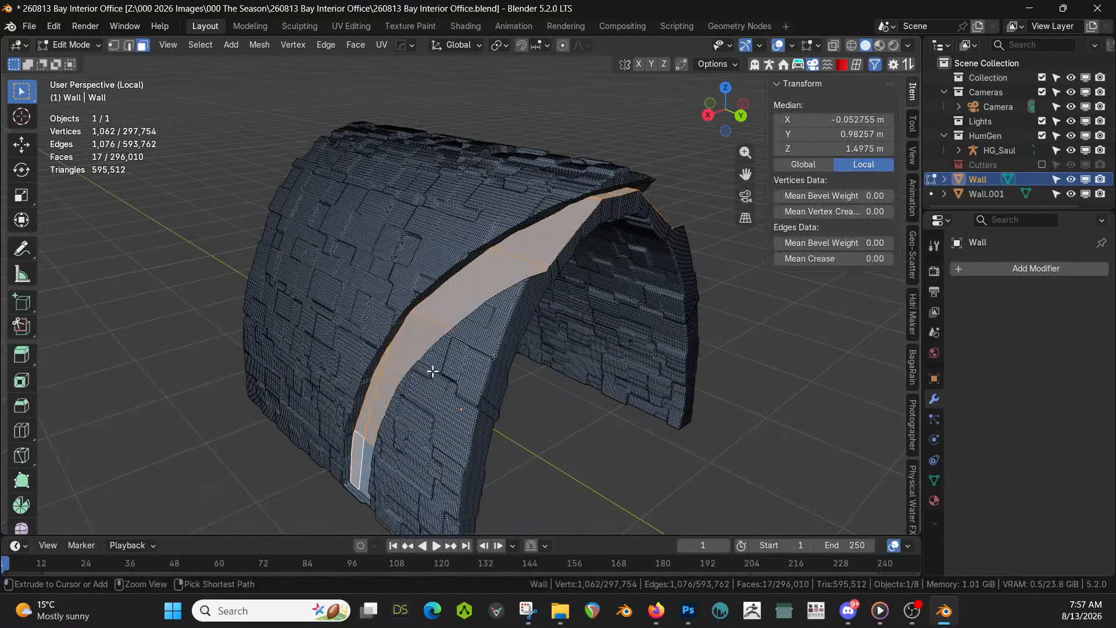
key(ctrl+z)
key(ctrl+z)
key(ctrl+z)
key(ctrl+z)
key(ctrl+z)
key(ctrl+z)
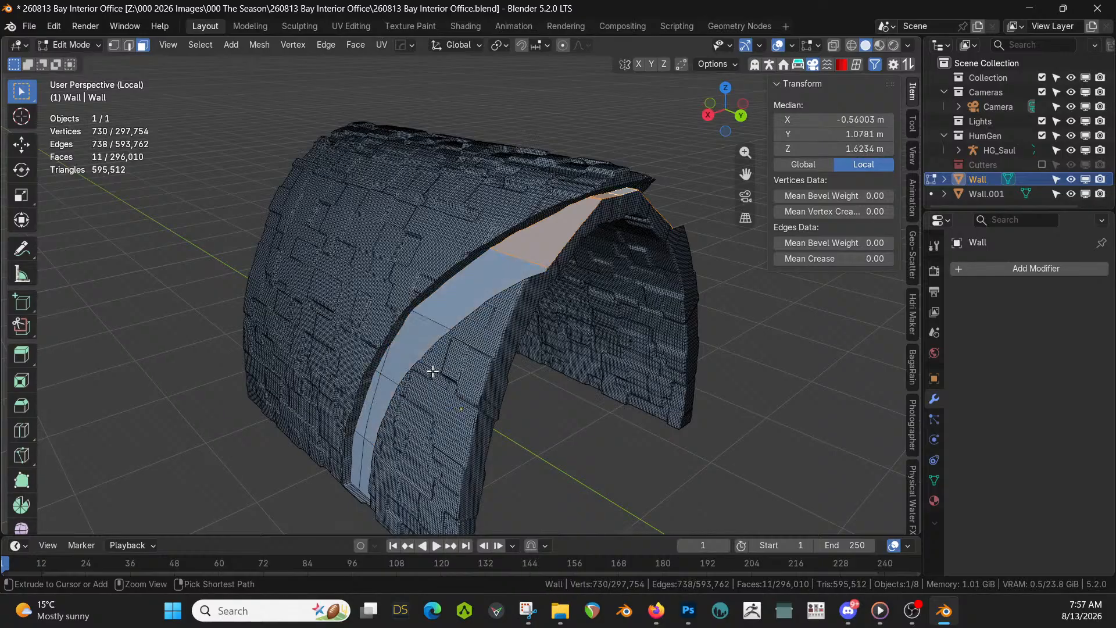
key(ctrl+z)
key(ctrl+z)
key(ctrl+z)
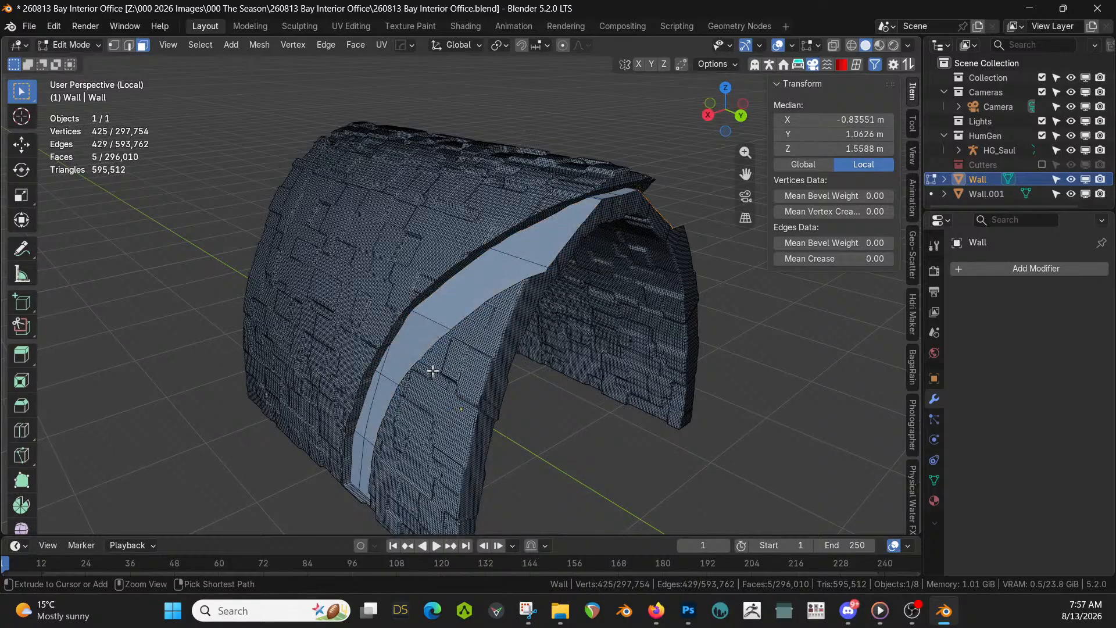
key(ctrl+z)
click(53, 26)
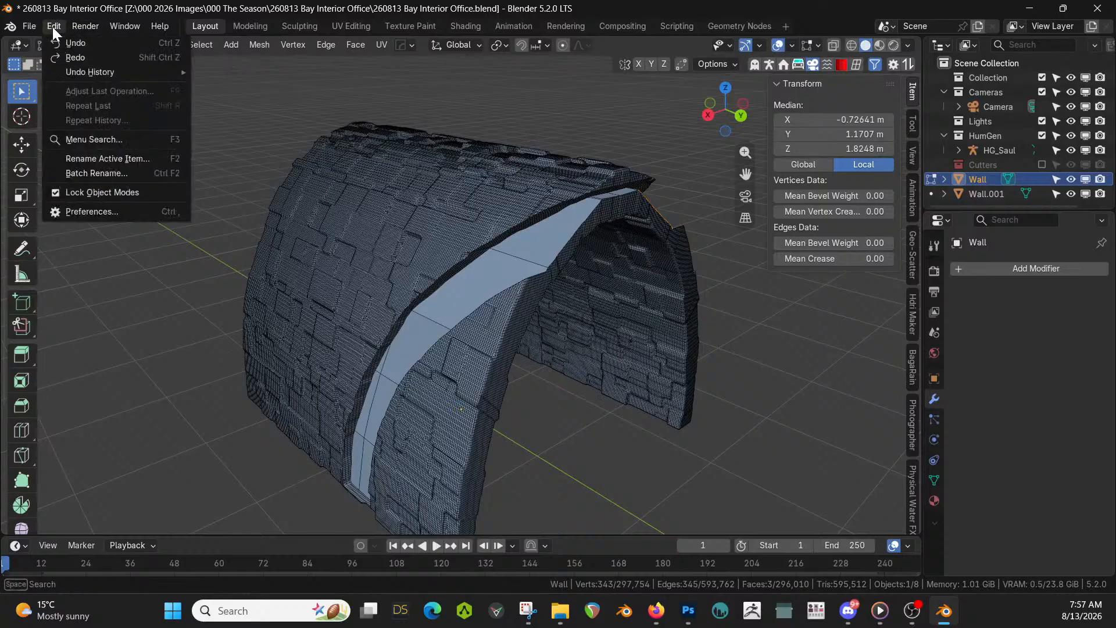
mouse_move(104, 70)
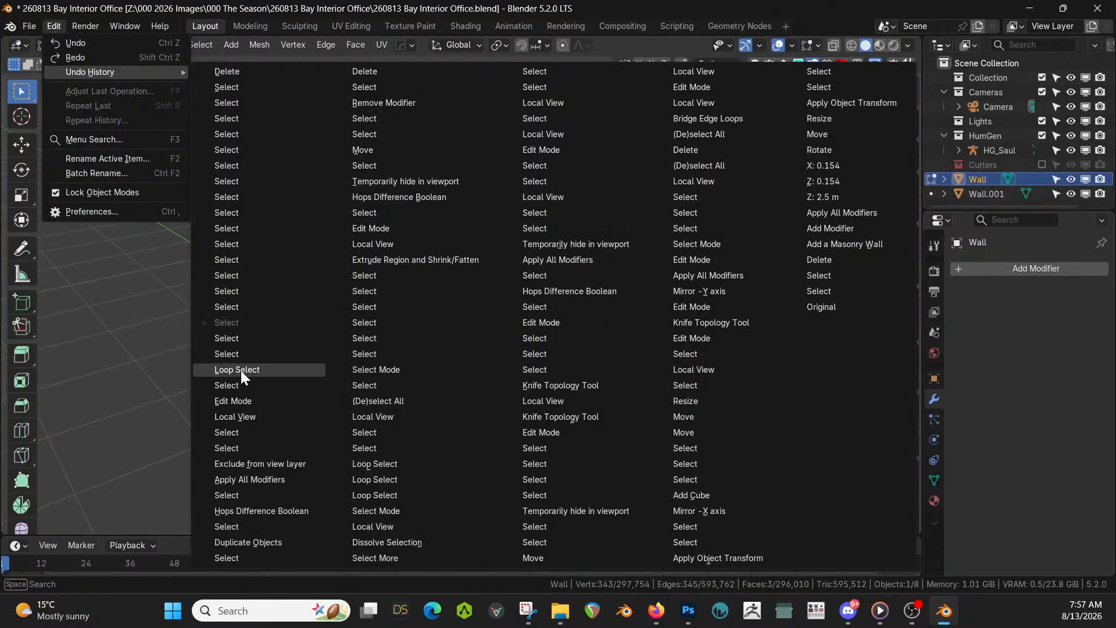
click(256, 495)
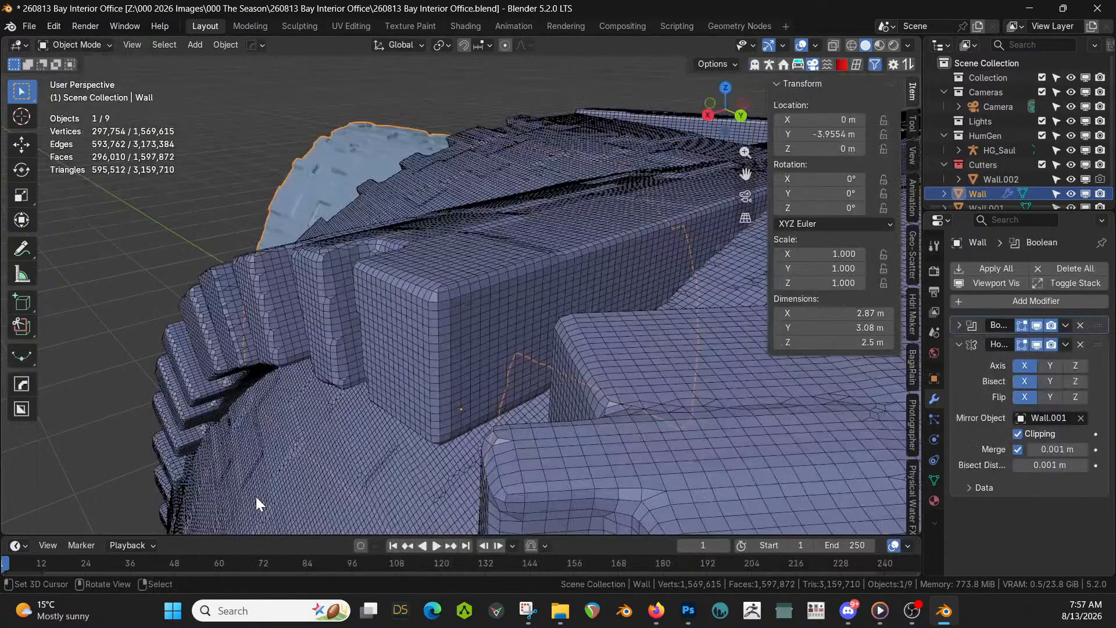
middle_drag(455, 214, 500, 221)
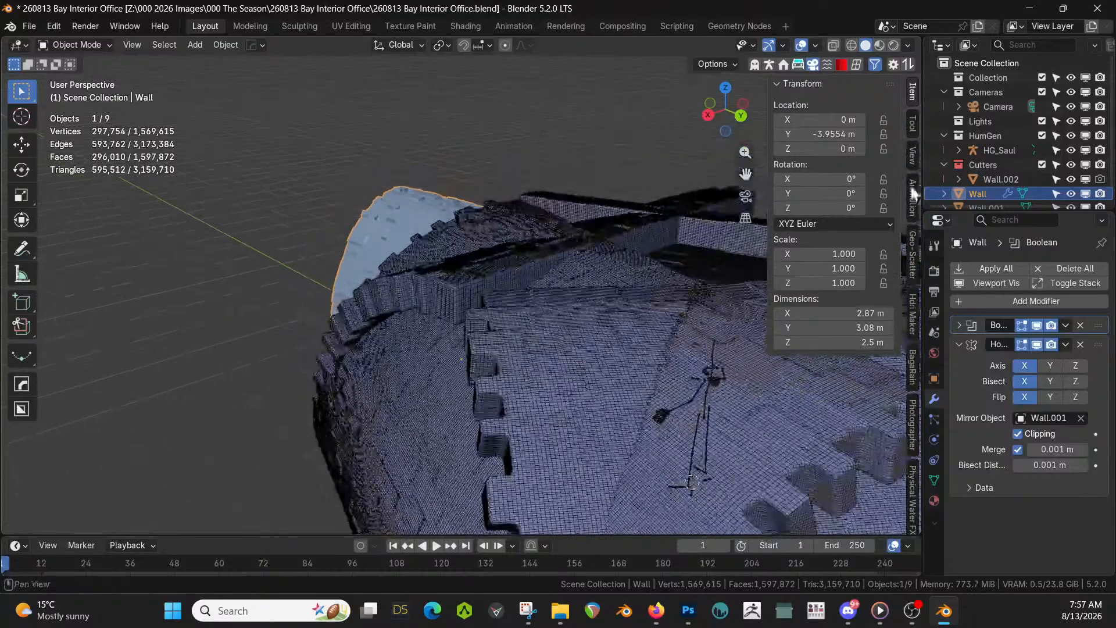
scroll(1004, 153, down, 1)
middle_drag(630, 247, 592, 259)
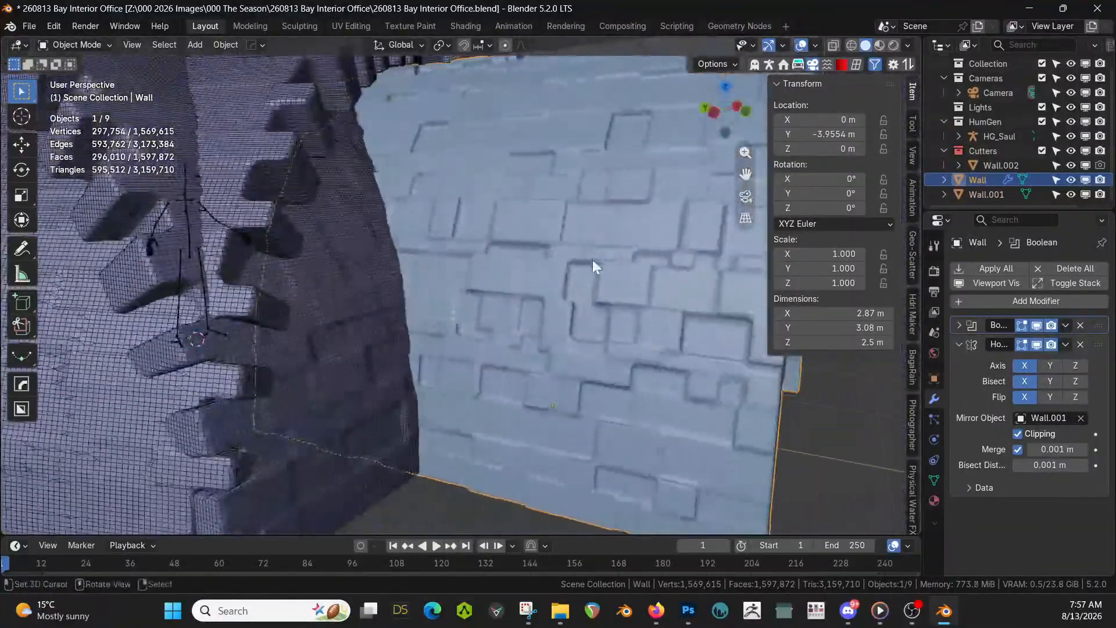
Restore the earlier history state from just before the Cube cutter was subtracted from Wall.001 with a Boolean difference
click(58, 25)
mouse_move(88, 71)
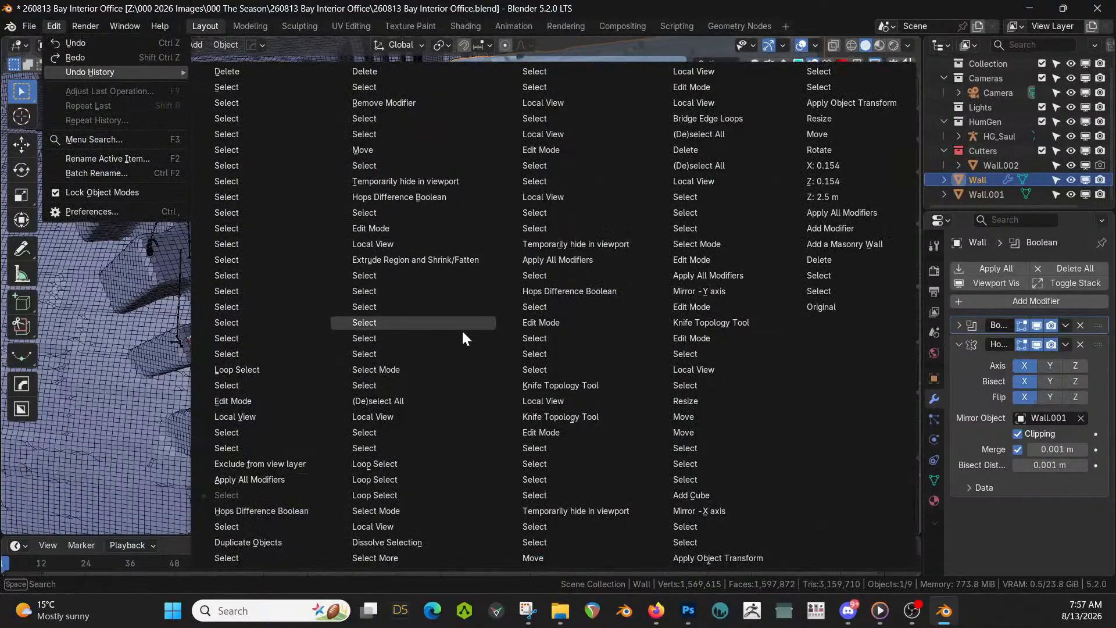
click(560, 306)
middle_drag(559, 306, 461, 359)
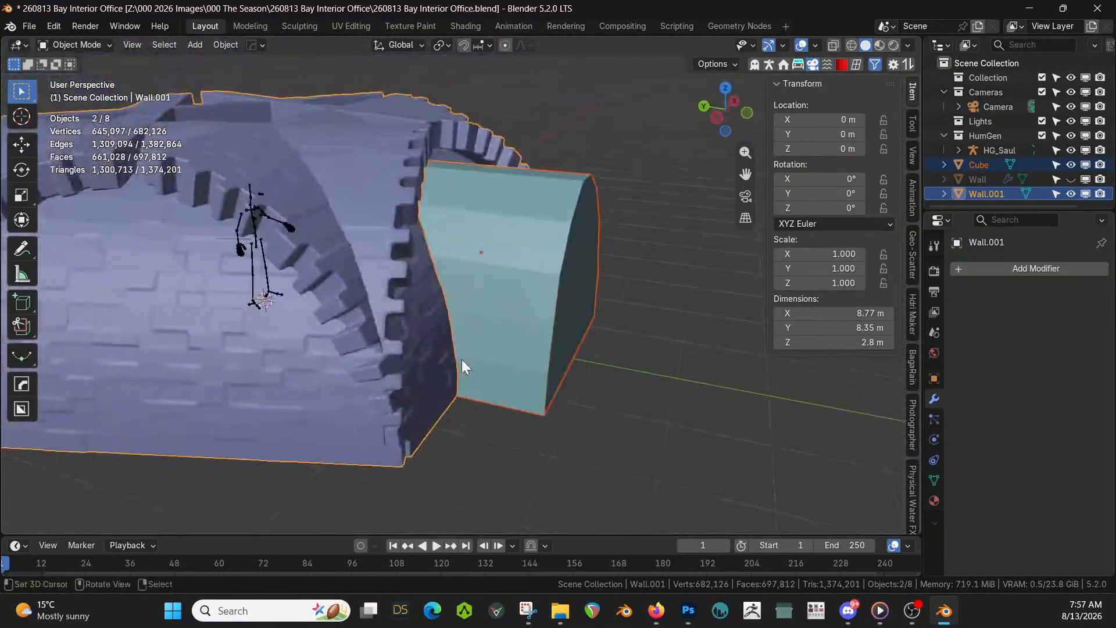
Delete the Cube cutter and unhide the tunnel Wall
click(981, 165)
middle_drag(636, 228, 733, 183)
key(Delete)
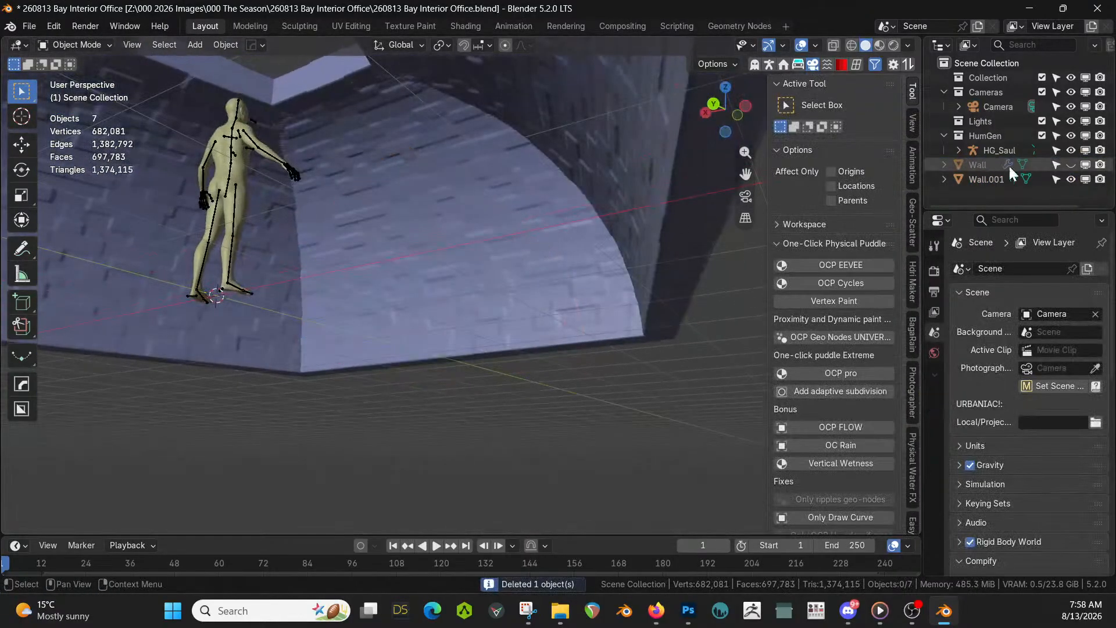
click(1071, 165)
middle_drag(682, 186, 647, 232)
Duplicate the tunnel Wall in place
click(650, 276)
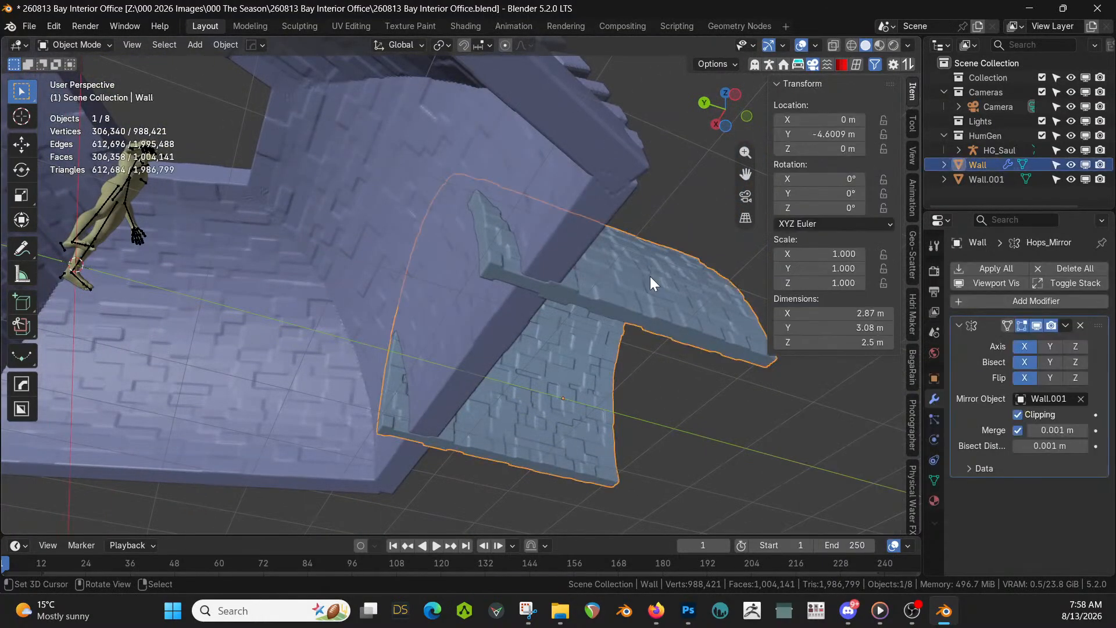
key(shift+d)
right_click(651, 277)
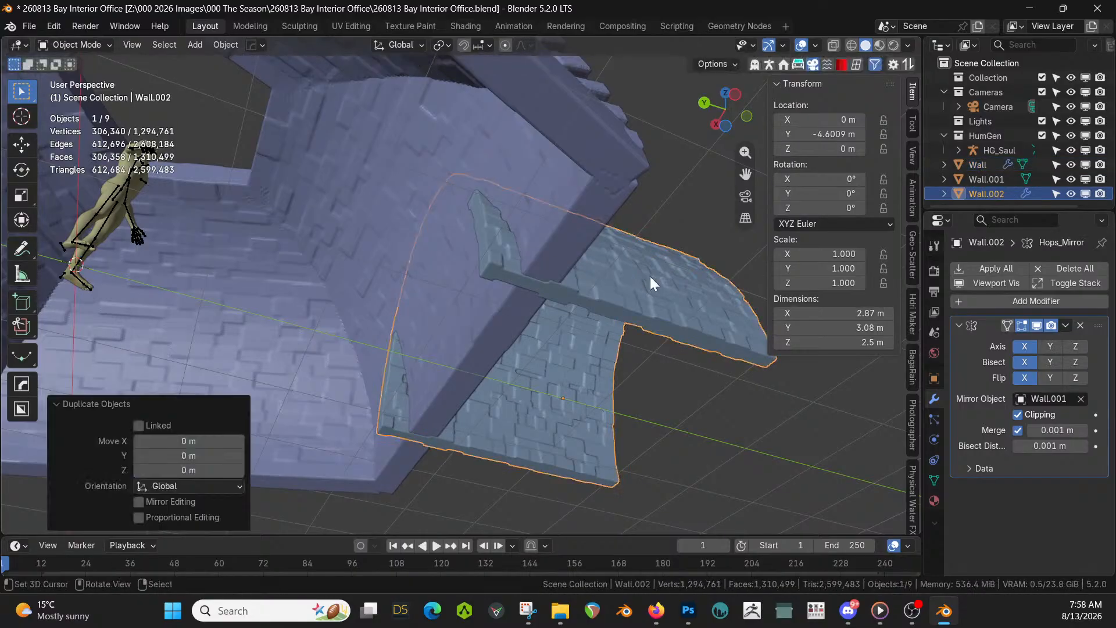
Move the duplicate Wall.002 to a new collection named Corridor and exclude that collection from the view layer
key(m)
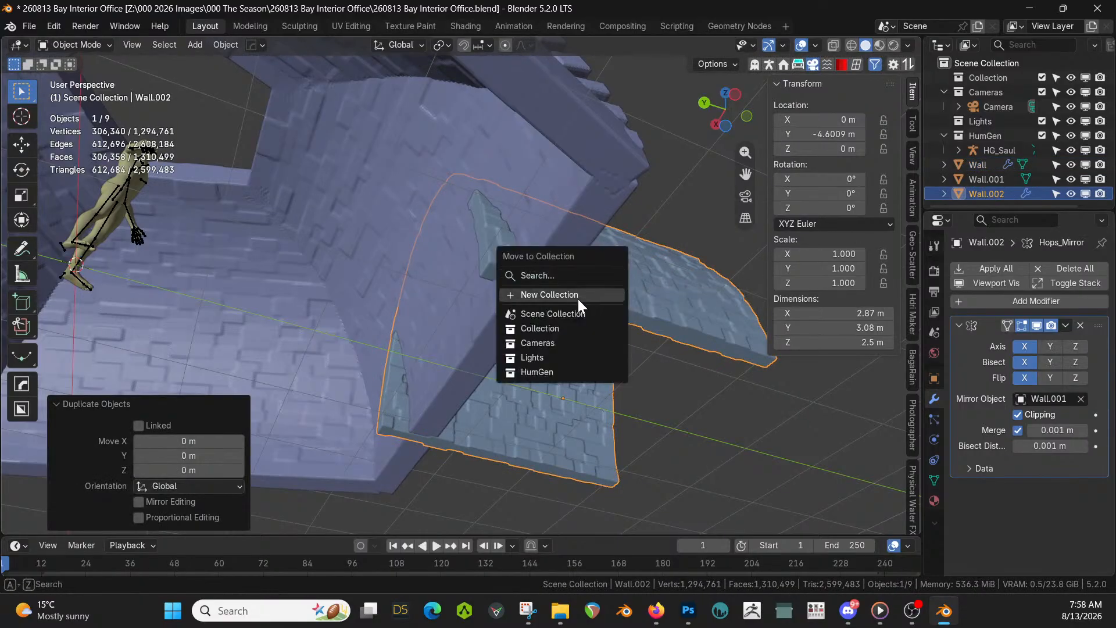
click(581, 294)
text(Corri)
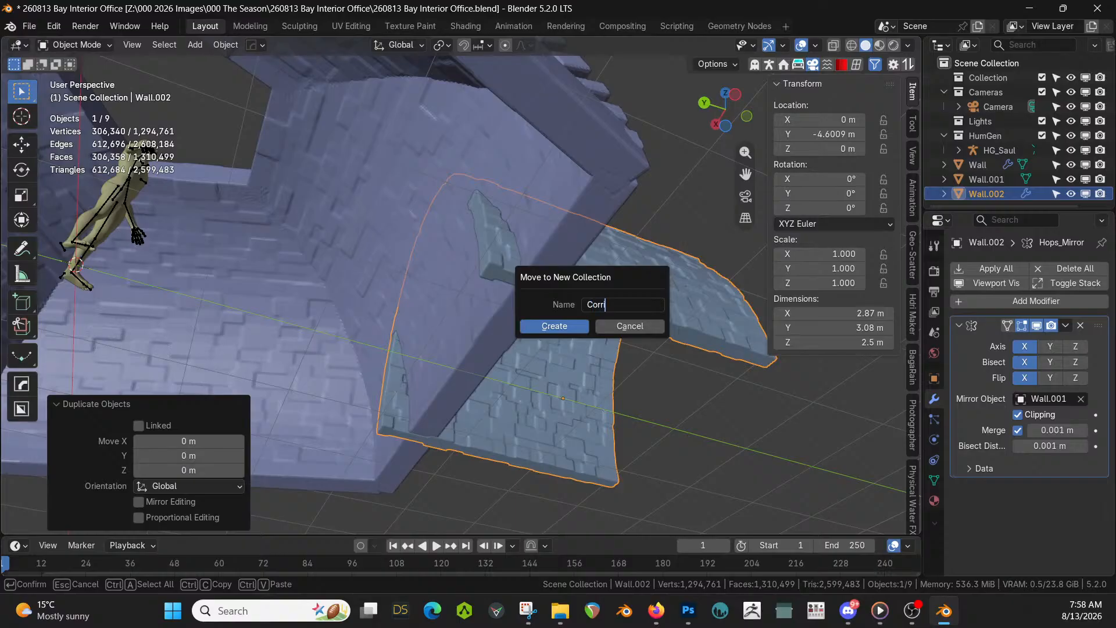
text(dor)
key(Return)
key(Return)
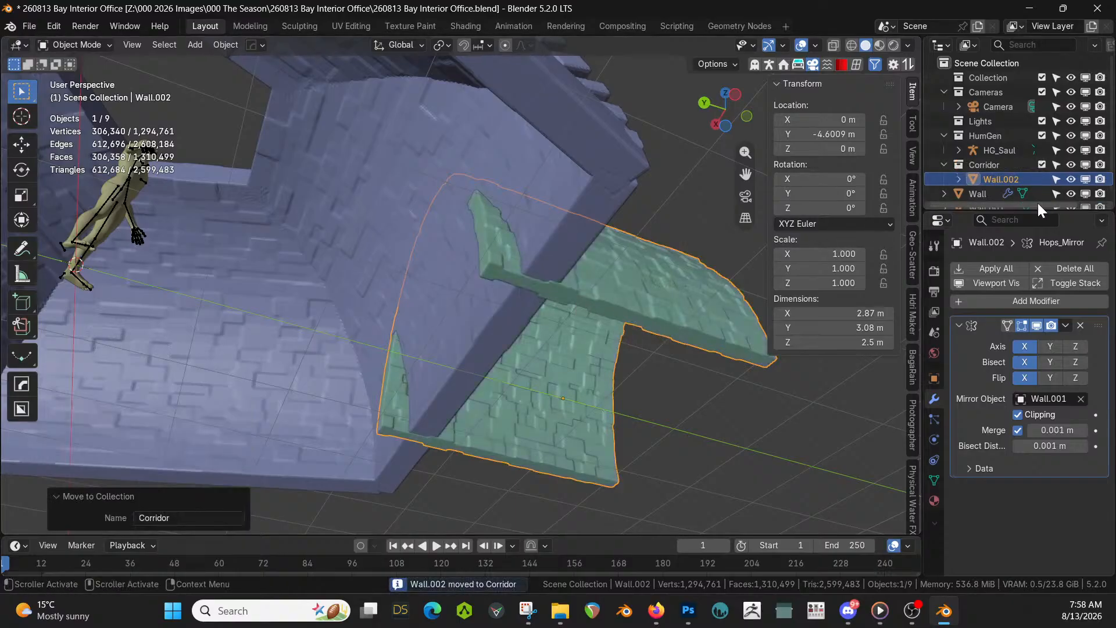
click(1043, 162)
Move the original tunnel Wall about 1.09 m along the Y axis into the dome
click(610, 297)
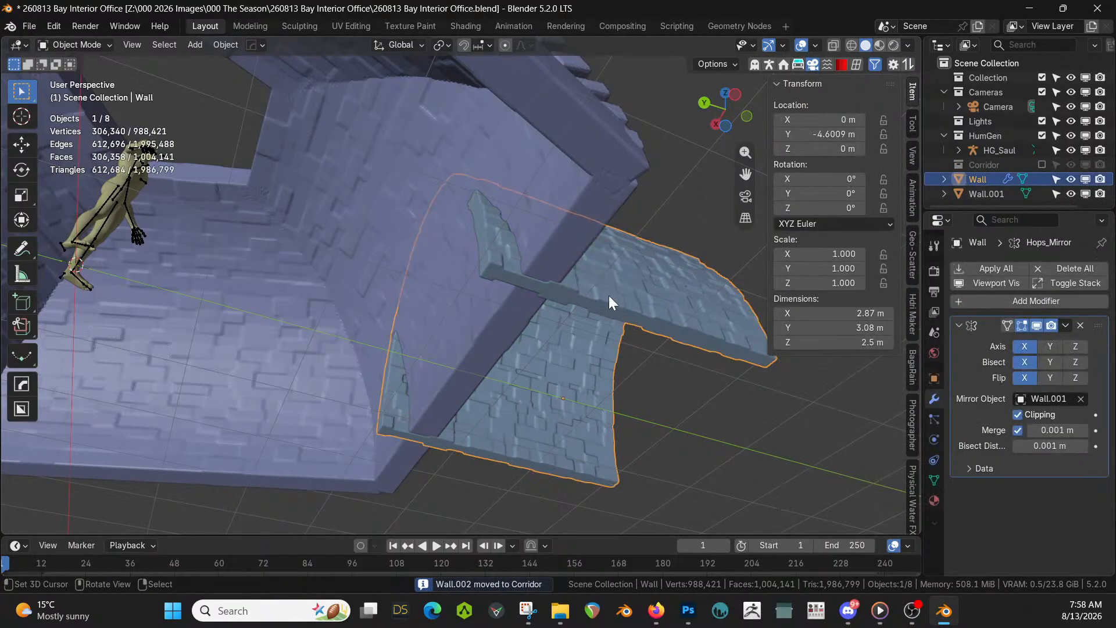
key(g)
key(y)
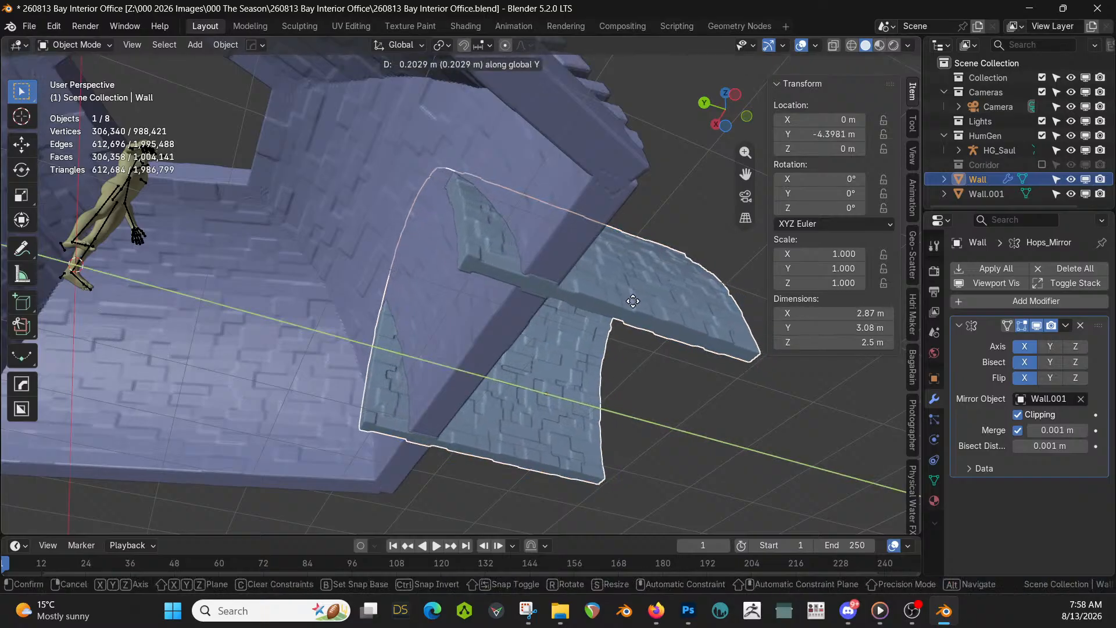
click(553, 298)
middle_drag(554, 295, 716, 323)
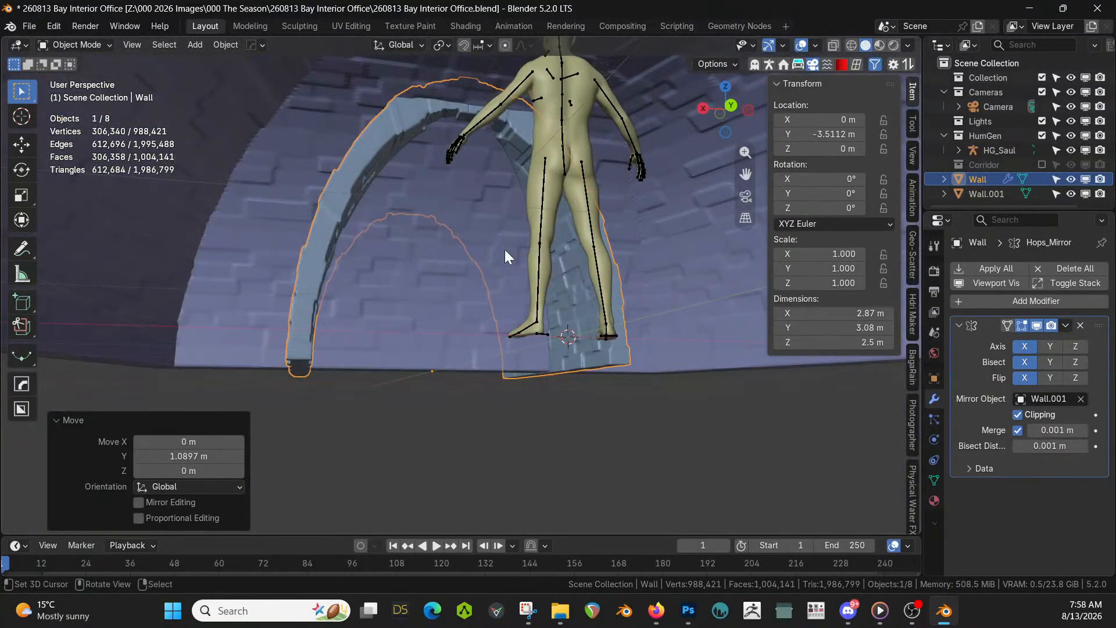
Try moving the tunnel Wall about 0.79 m further along the Y axis into the dome
middle_drag(504, 250, 515, 360)
scroll(504, 259, up, 3)
key(g)
key(y)
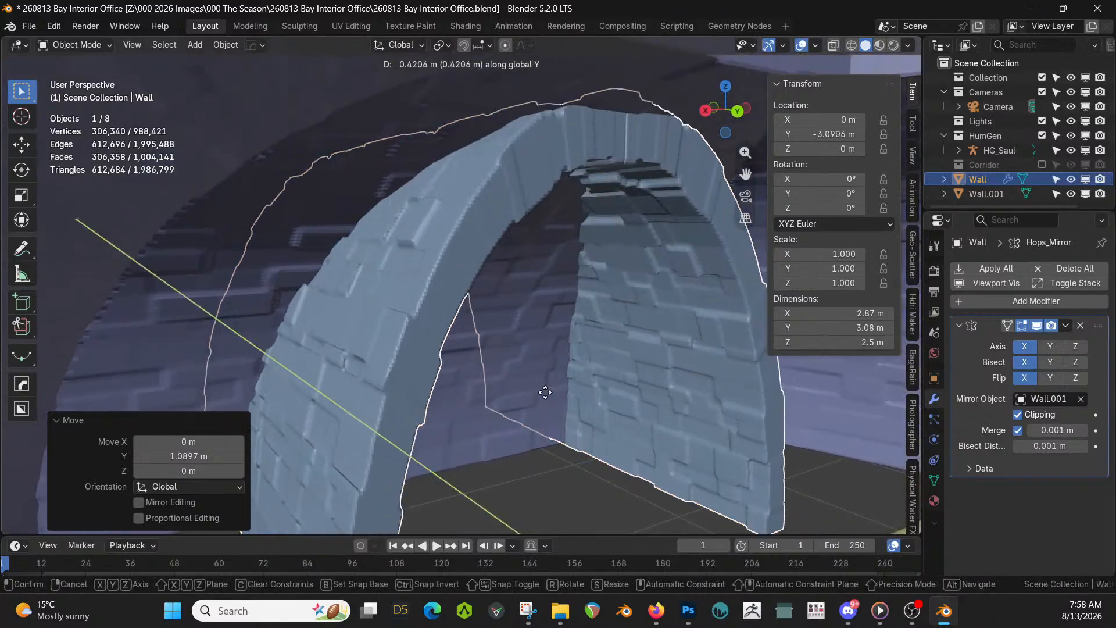
click(574, 410)
middle_drag(563, 386, 447, 415)
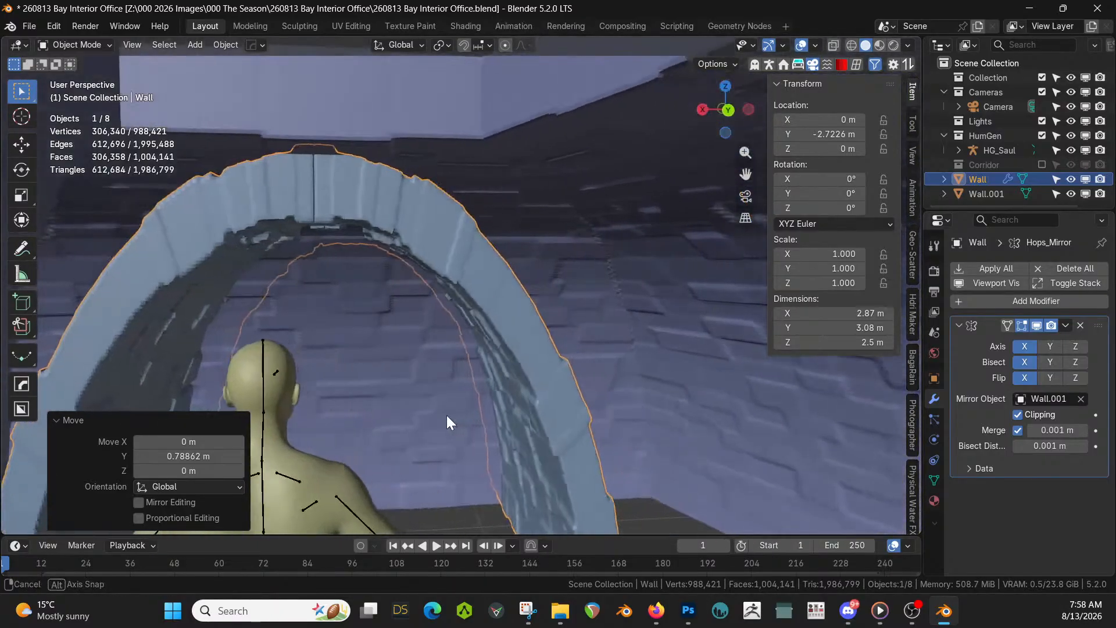
key(ctrl+z)
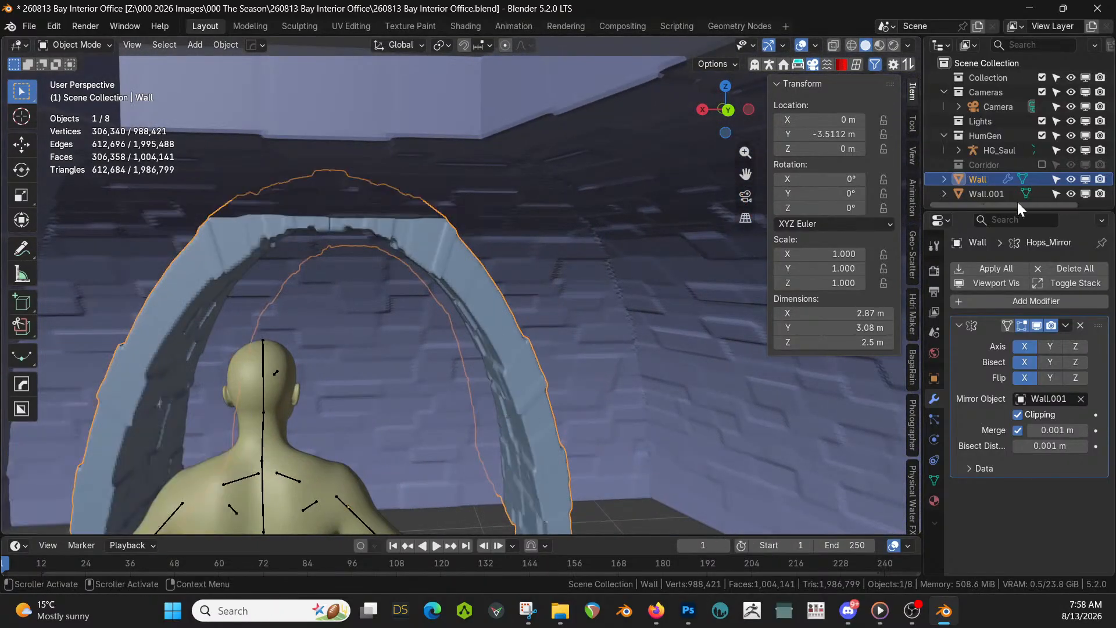
Try scaling the tunnel Wall along Z by 0.95 and a further 0.932 or so, and undo both scalings
right_click(458, 267)
right_click(458, 267)
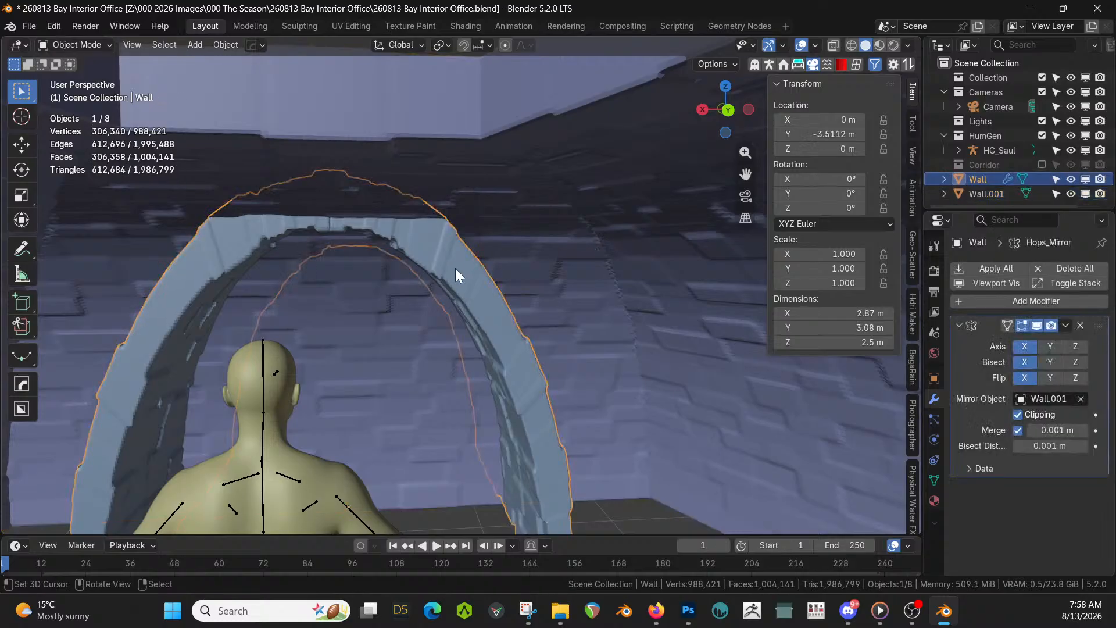
text(s)
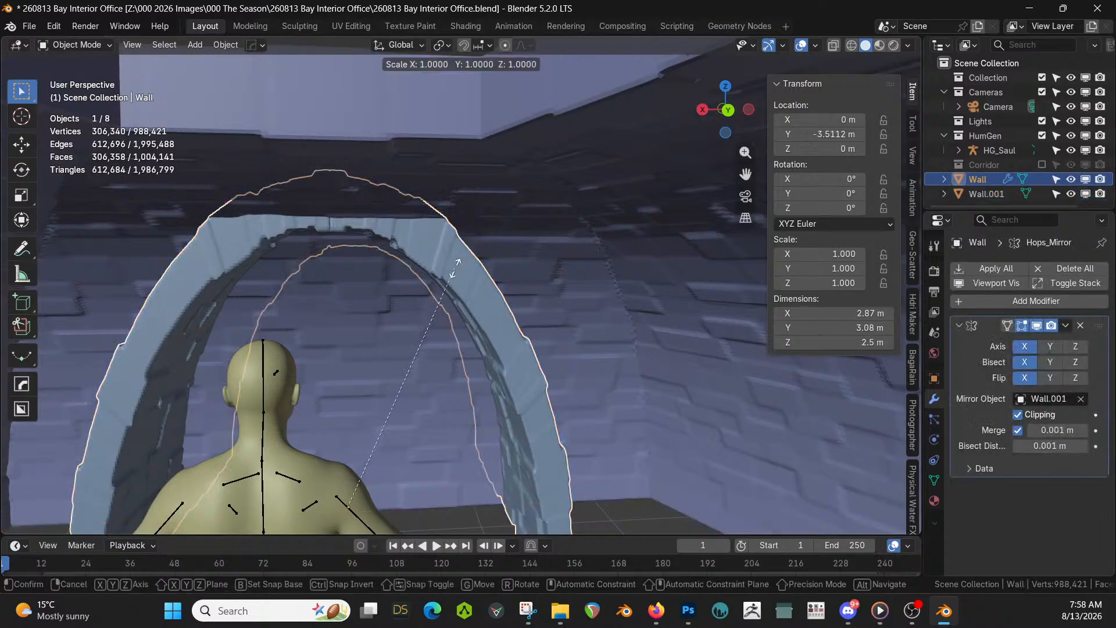
text(z.95)
key(Return)
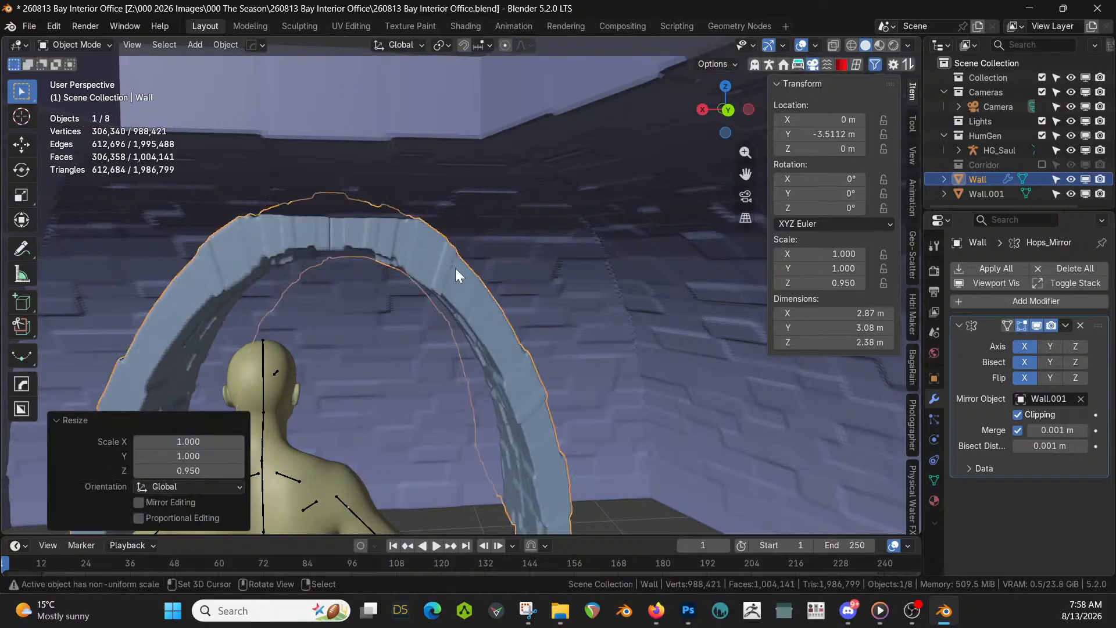
key(s)
key(z)
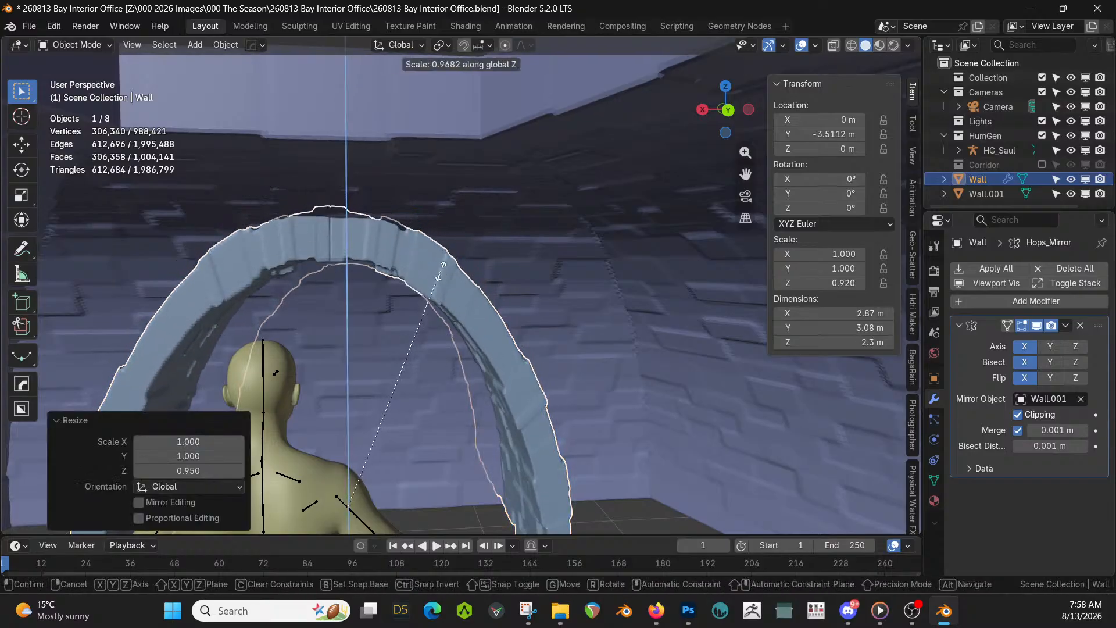
click(424, 274)
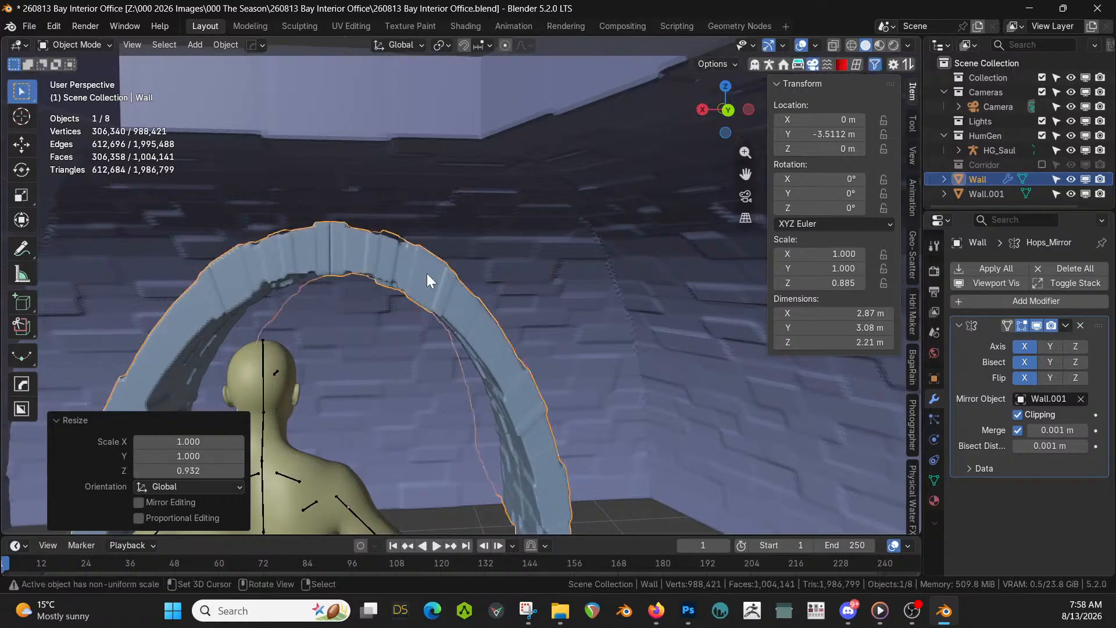
middle_drag(427, 274, 467, 179)
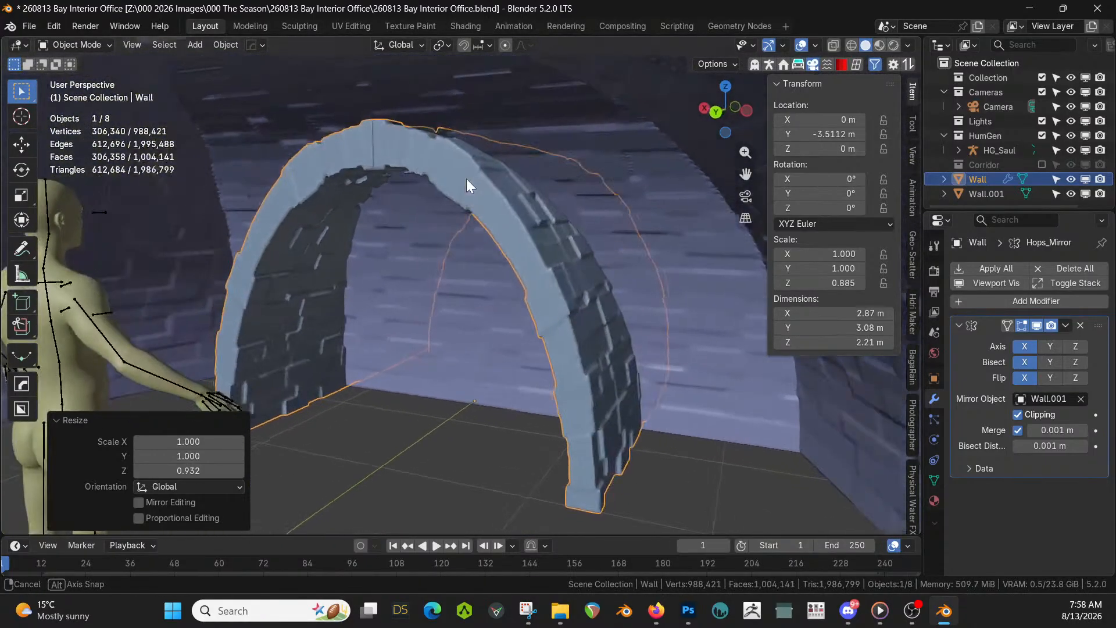
key(ctrl+z)
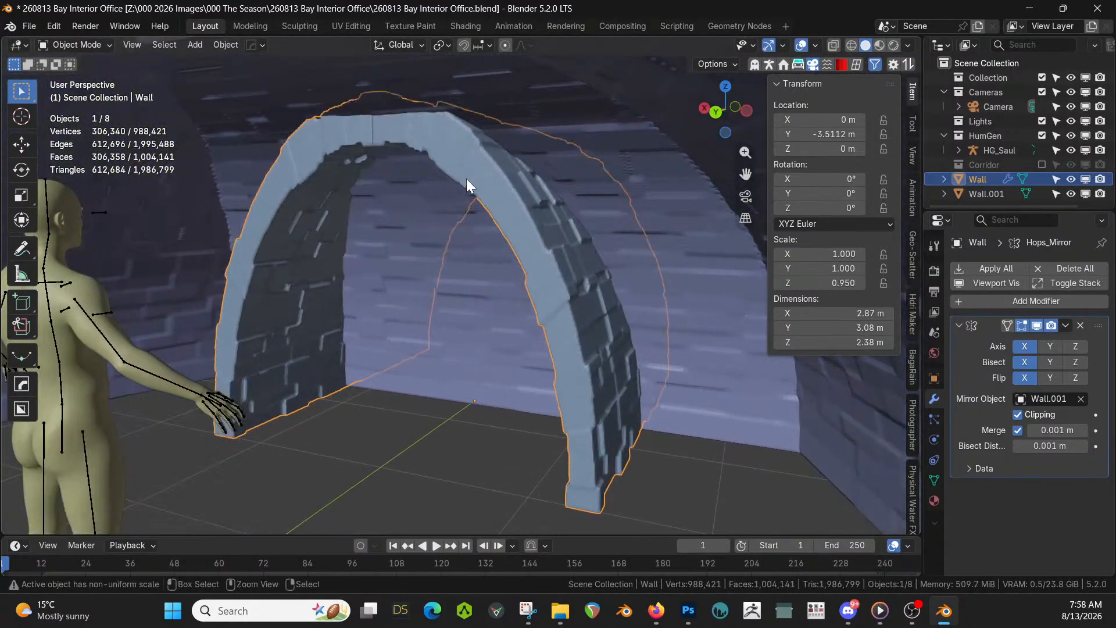
key(ctrl+z)
Scale the brick dome Wall.001 by 1.25 along the Z axis
scroll(386, 116, down, 10)
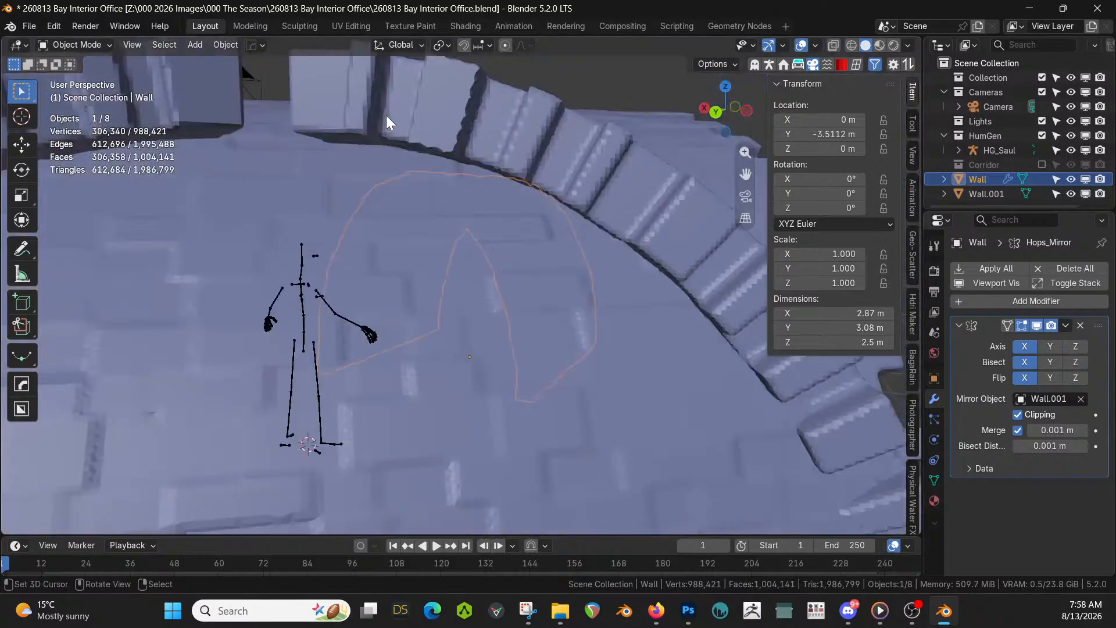
right_click(357, 246)
middle_drag(358, 246, 445, 245)
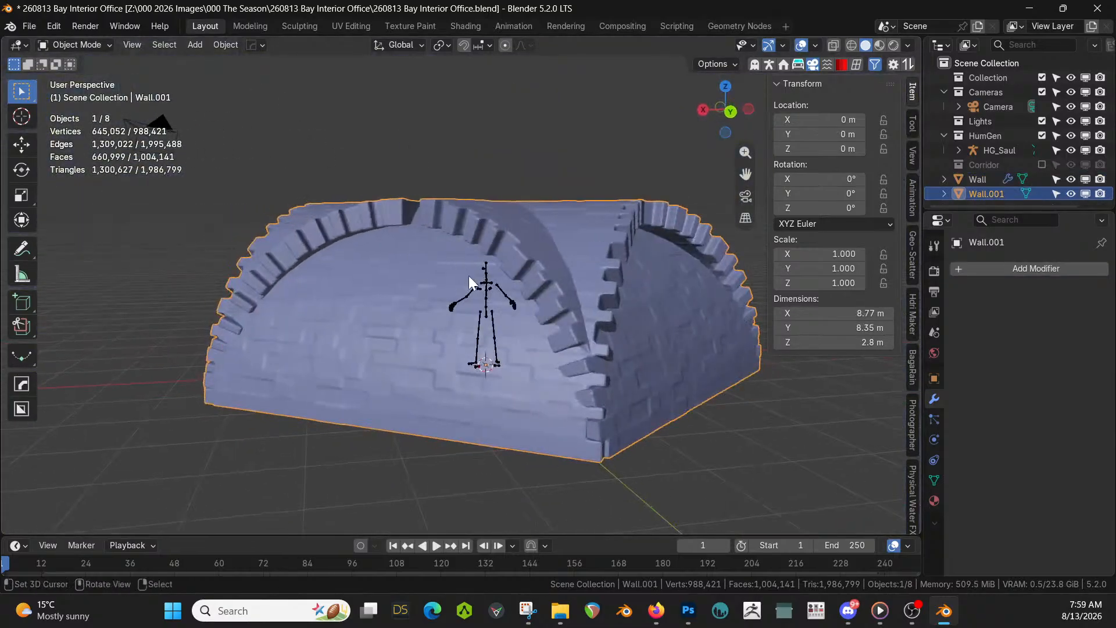
text(sz1.25)
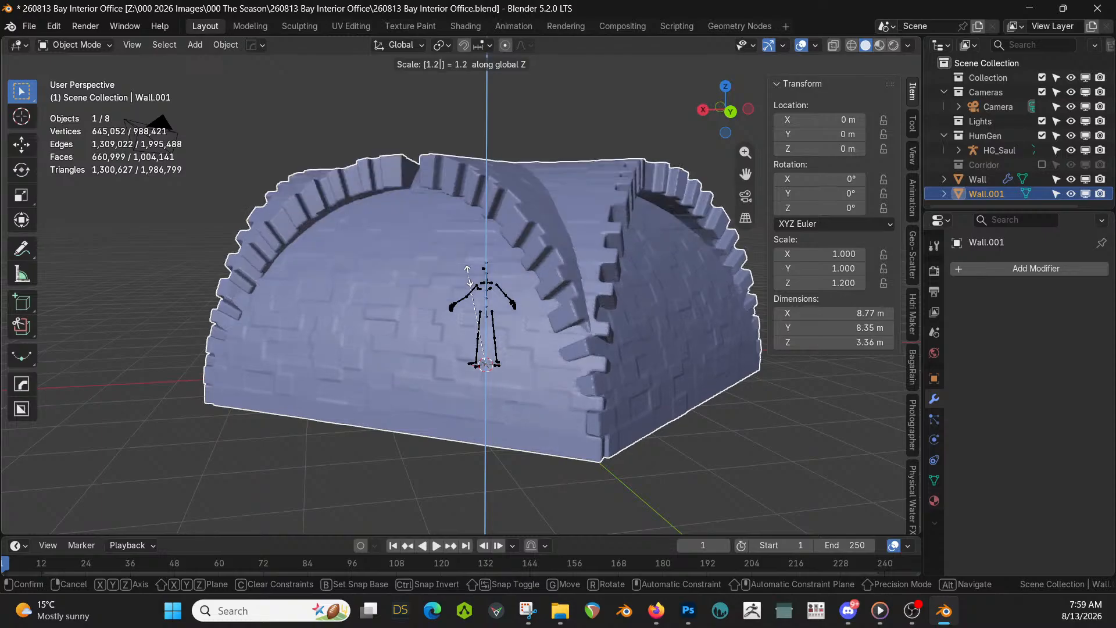
key(Return)
scroll(486, 275, up, 8)
middle_drag(486, 274, 772, 270)
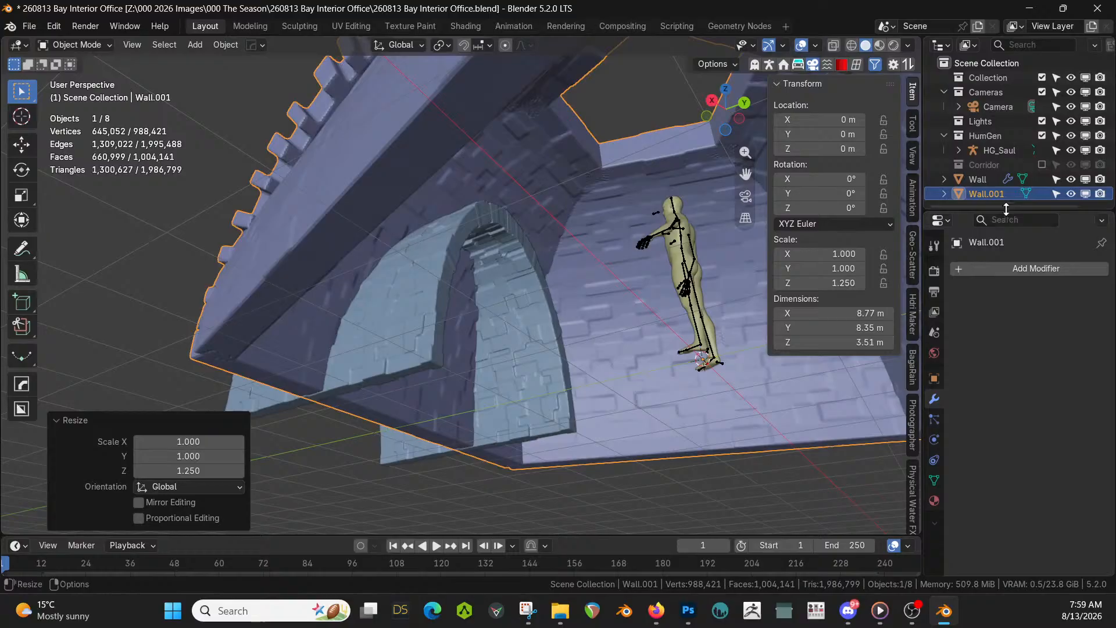
Duplicate the moved tunnel Wall in place as a cutter for the dome
click(993, 179)
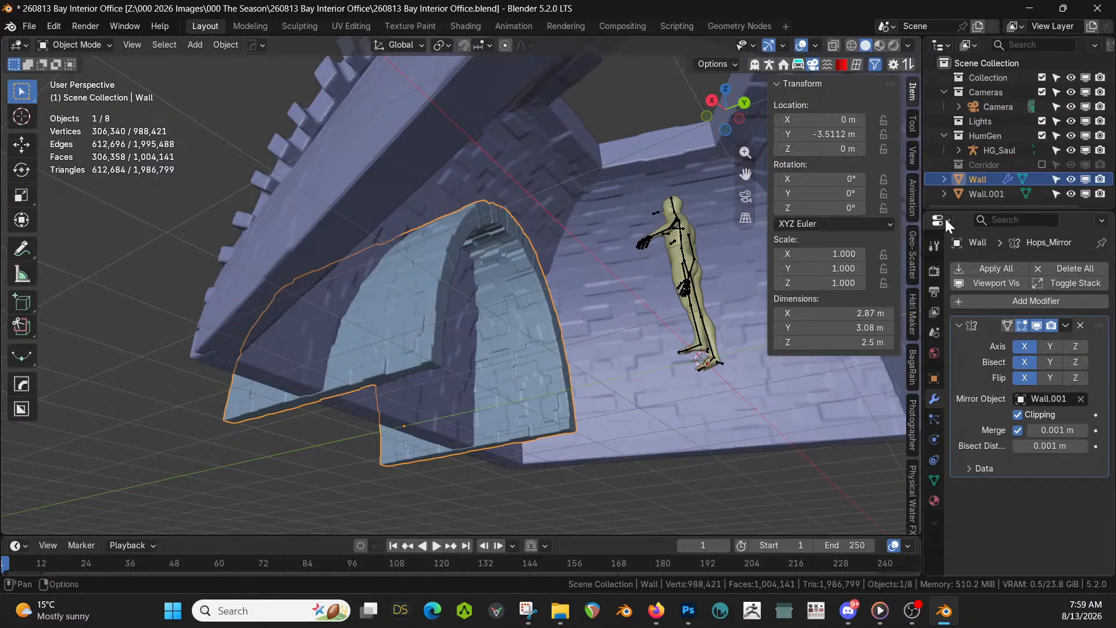
middle_drag(511, 284, 819, 349)
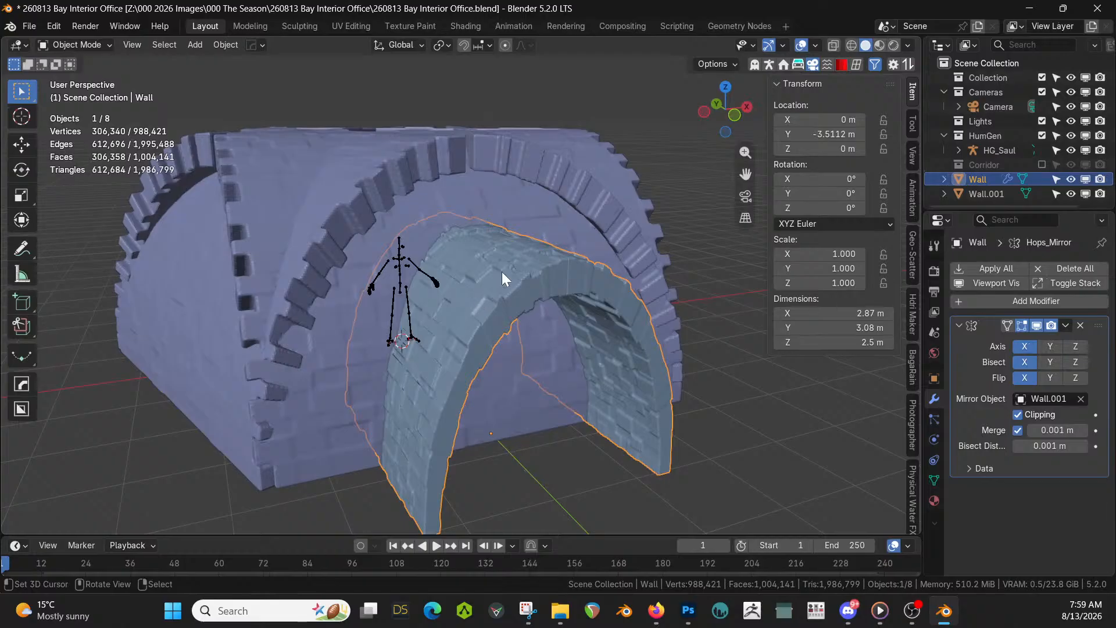
middle_drag(501, 271, 528, 267)
click(299, 211)
scroll(299, 211, down, 3)
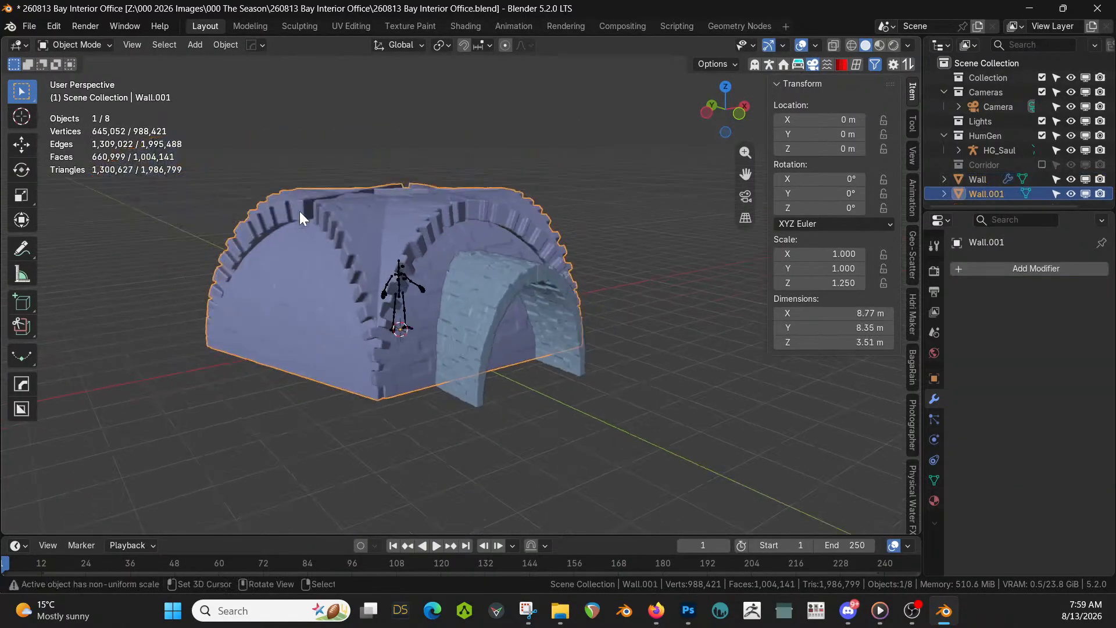
key(shift)
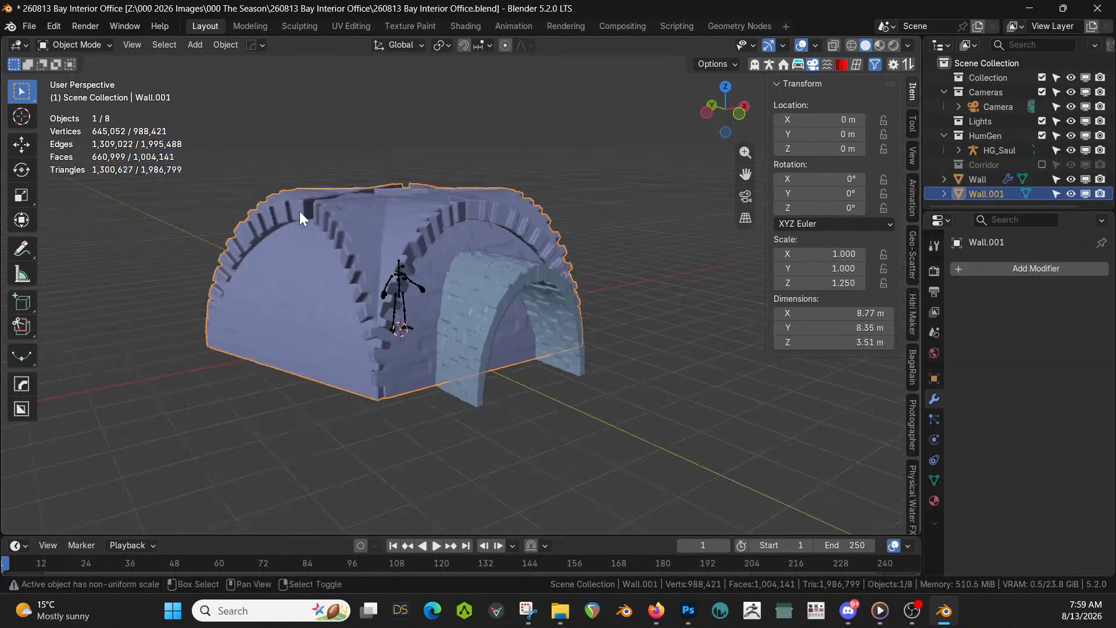
click(465, 291)
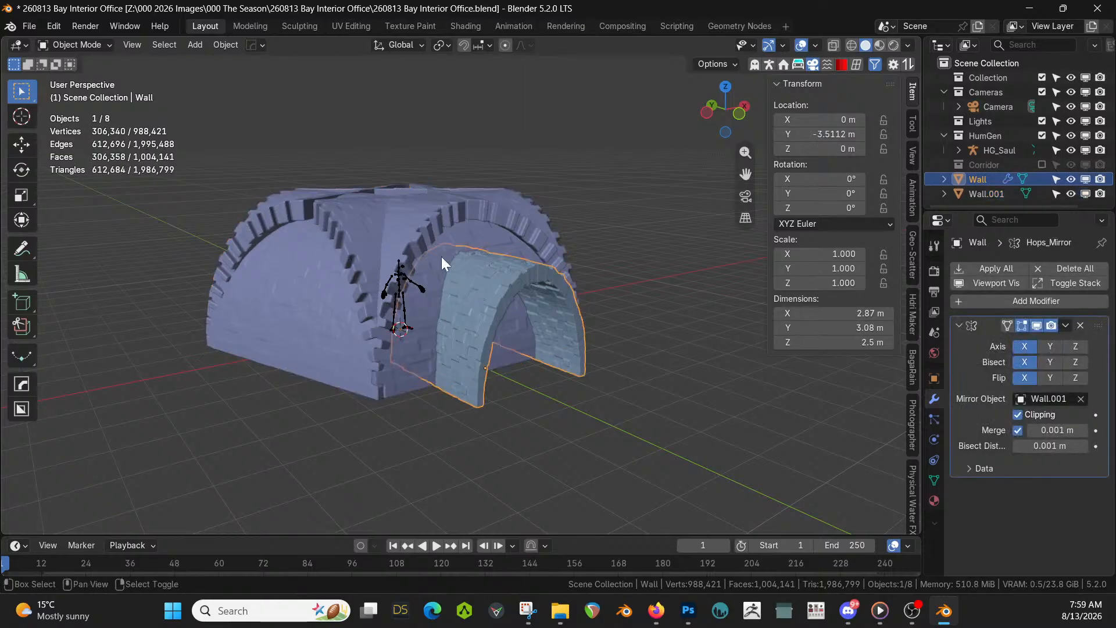
key(shift+d)
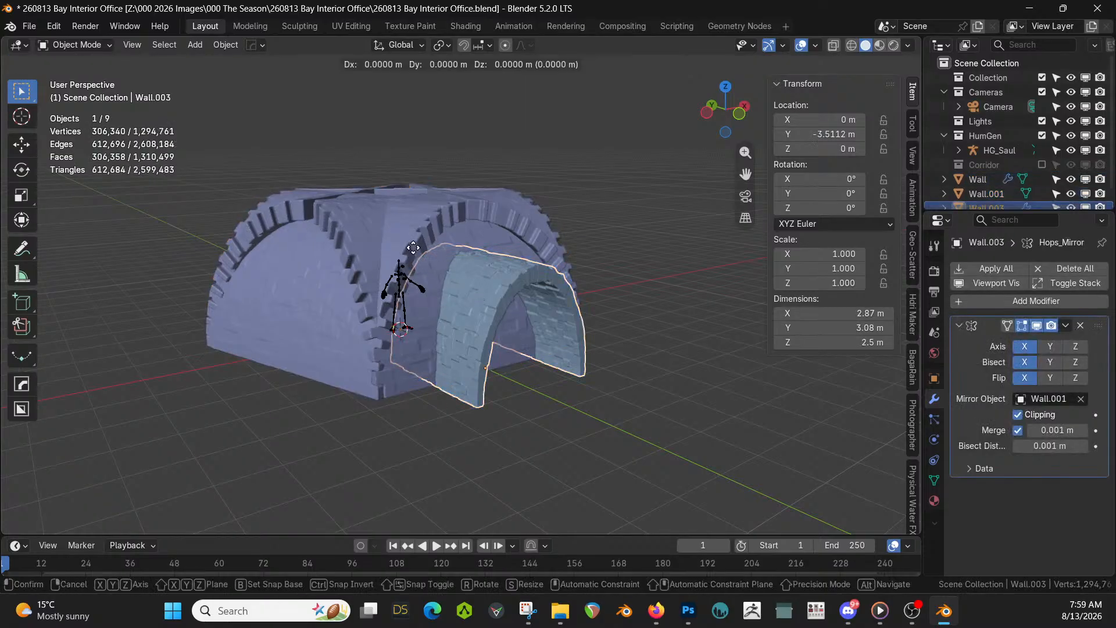
key(Escape)
Subtract the duplicated tunnel from the dome with a nondestructive Difference boolean, and reselect the dome
shift+click(389, 221)
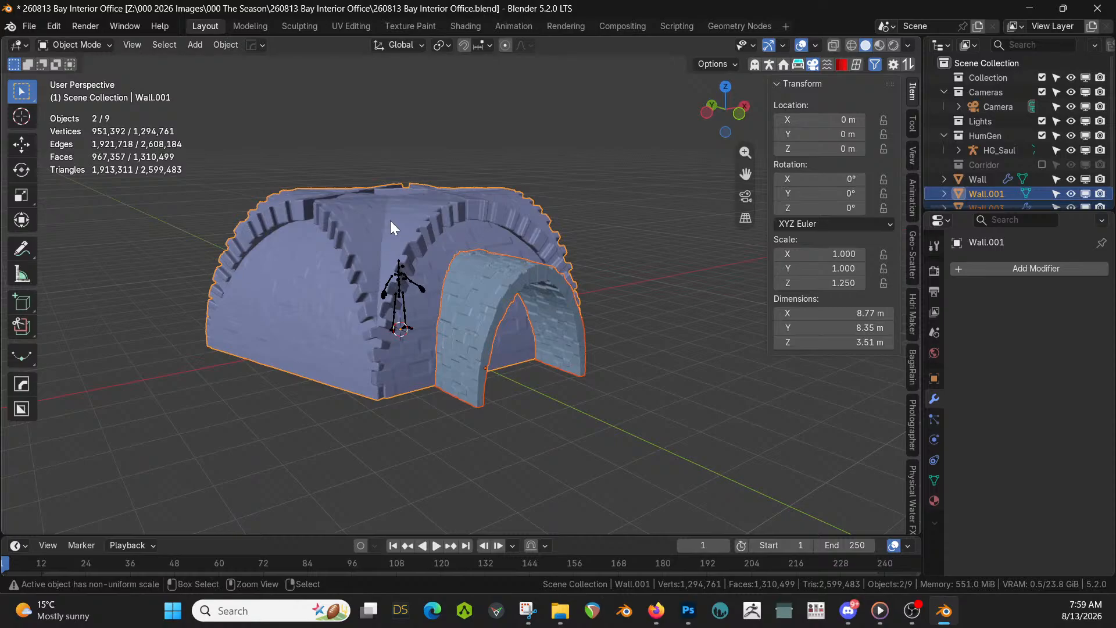
key(ctrl+KP_Subtract)
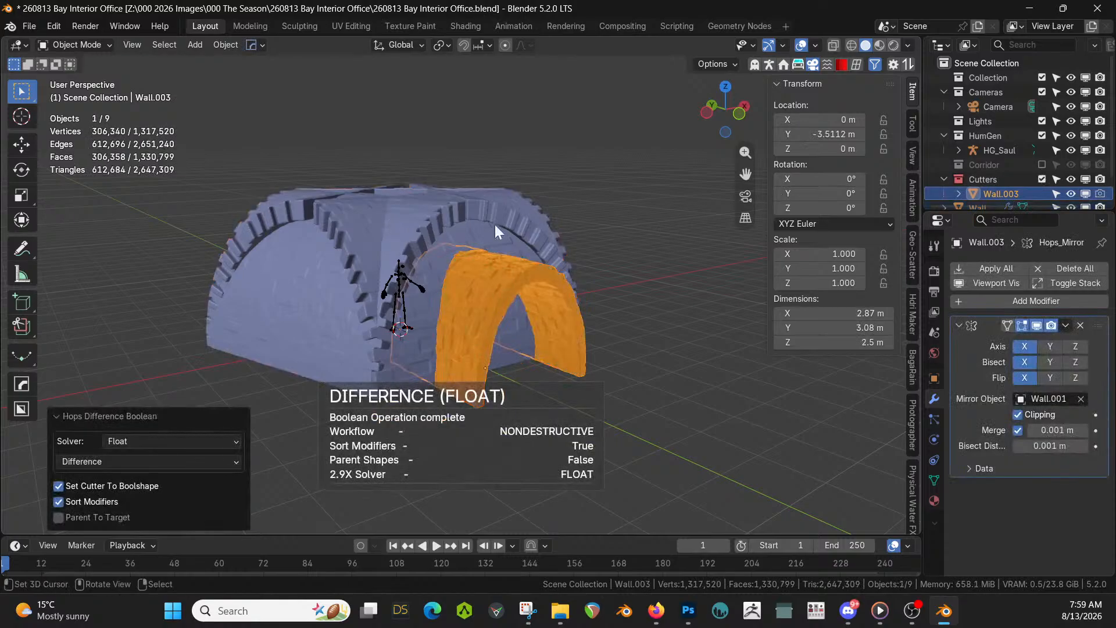
click(400, 222)
Try applying the dome's Boolean modifier with the Cutters collection excluded, and isolate the dome to check the cut
click(1012, 269)
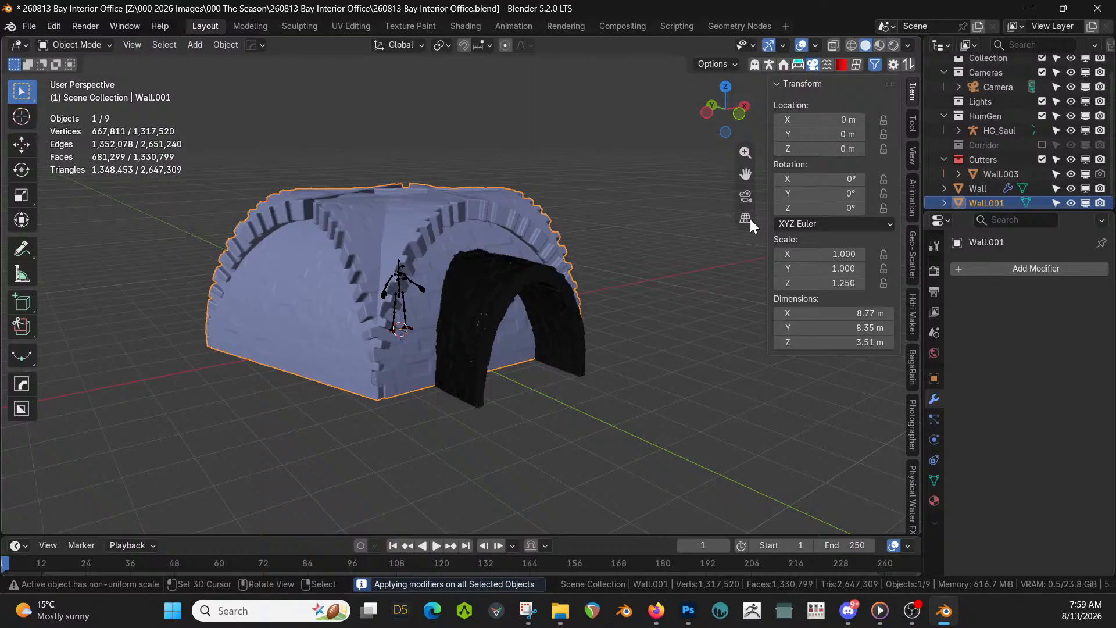
click(1042, 159)
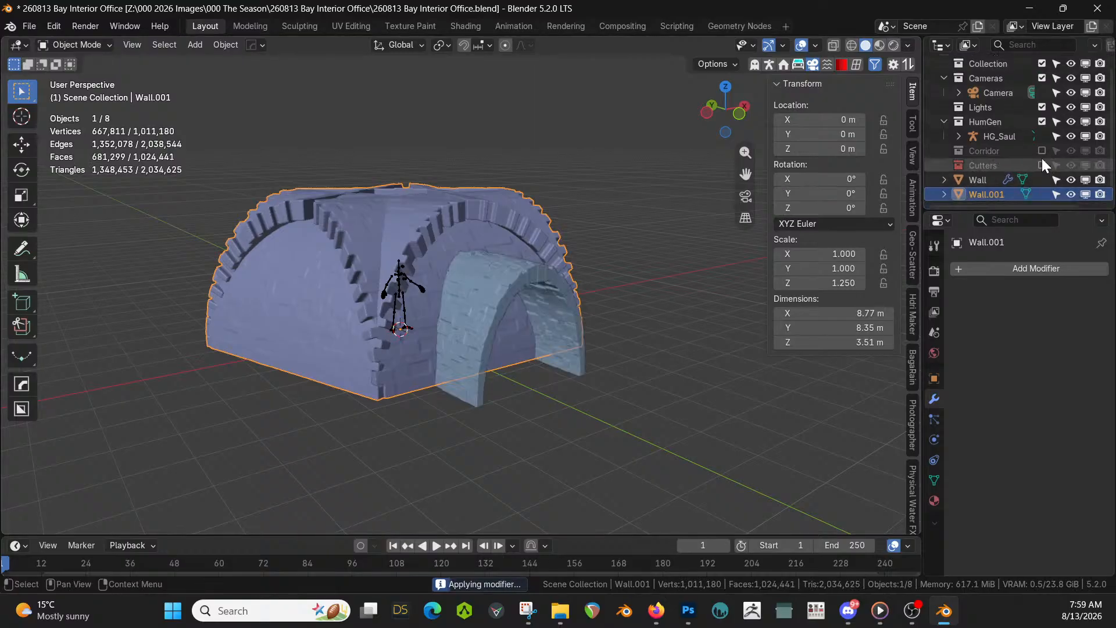
middle_drag(529, 263, 550, 218)
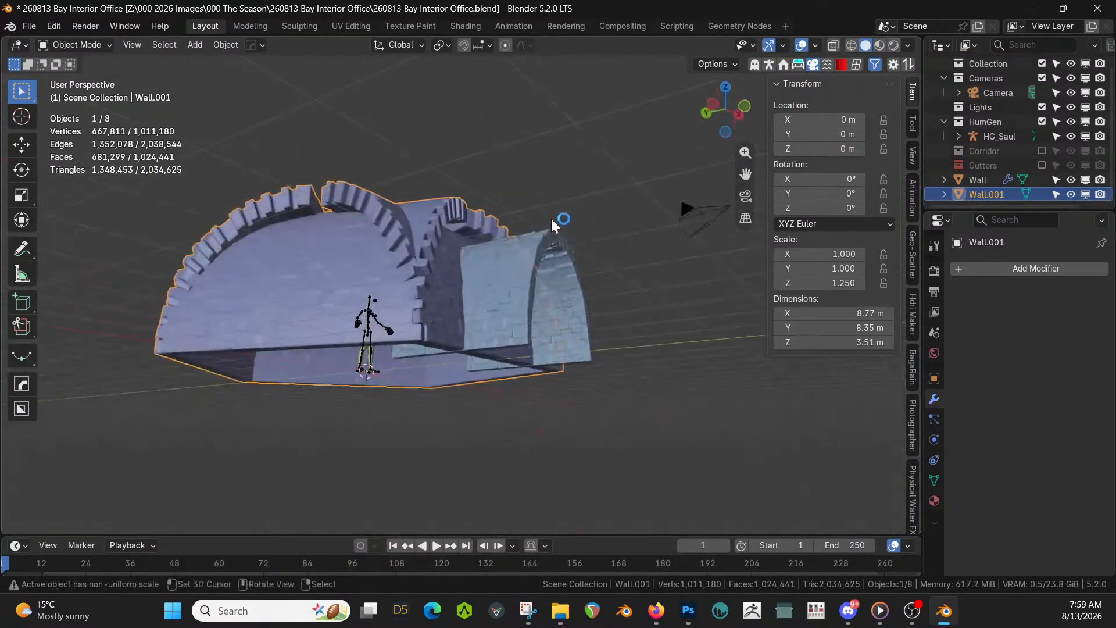
click(422, 251)
click(395, 218)
key(KP_Divide)
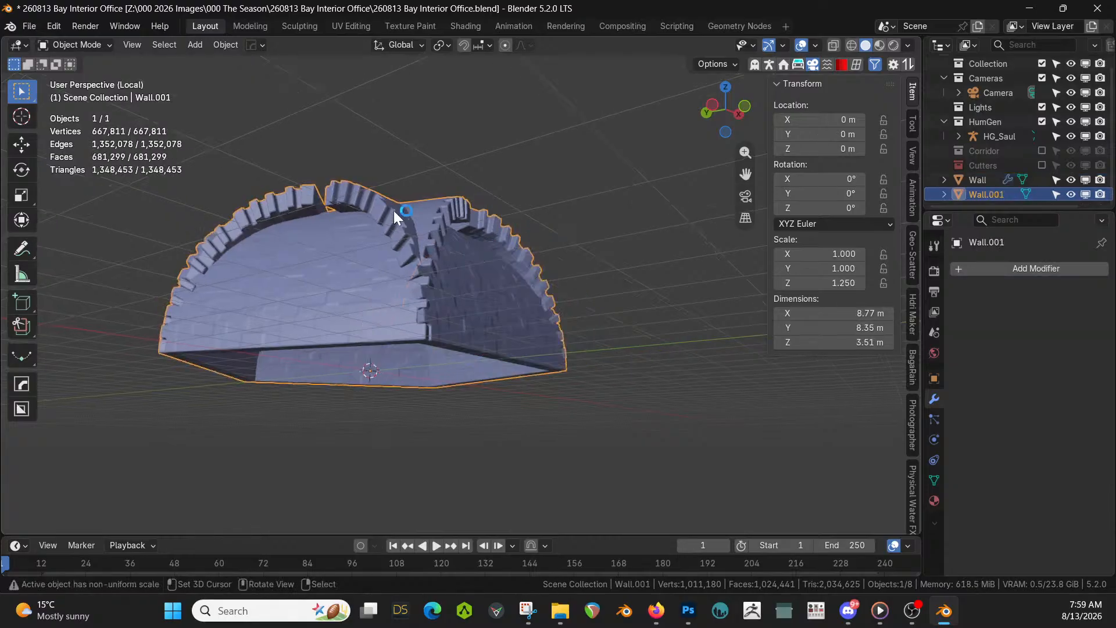
key(KP_Divide)
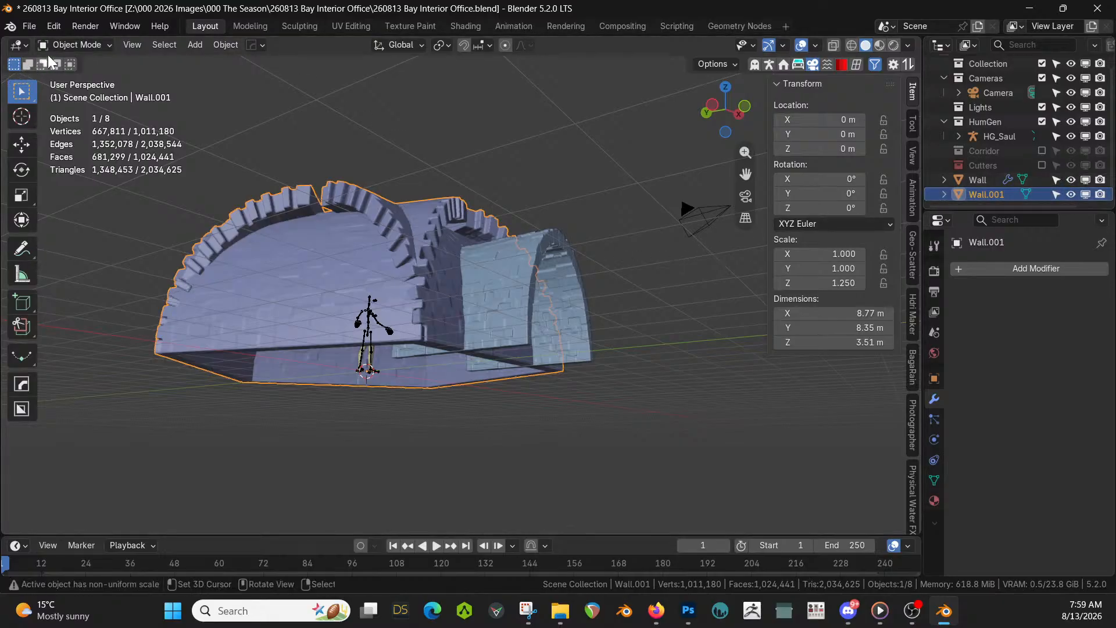
Revert through the undo history to the selection made just before all modifiers were applied
click(53, 25)
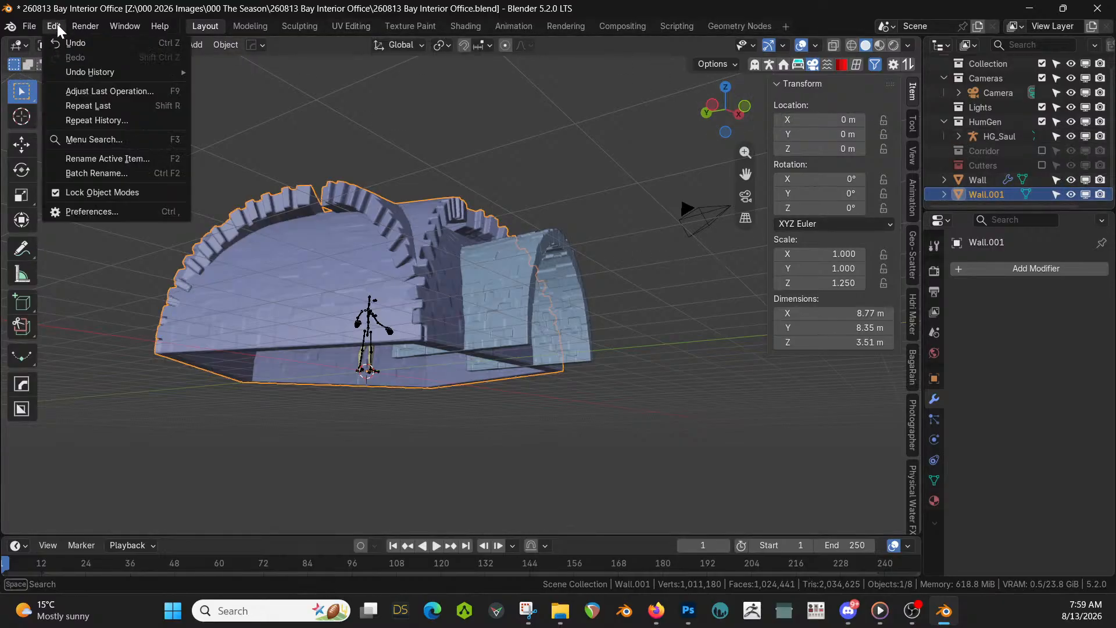
mouse_move(96, 77)
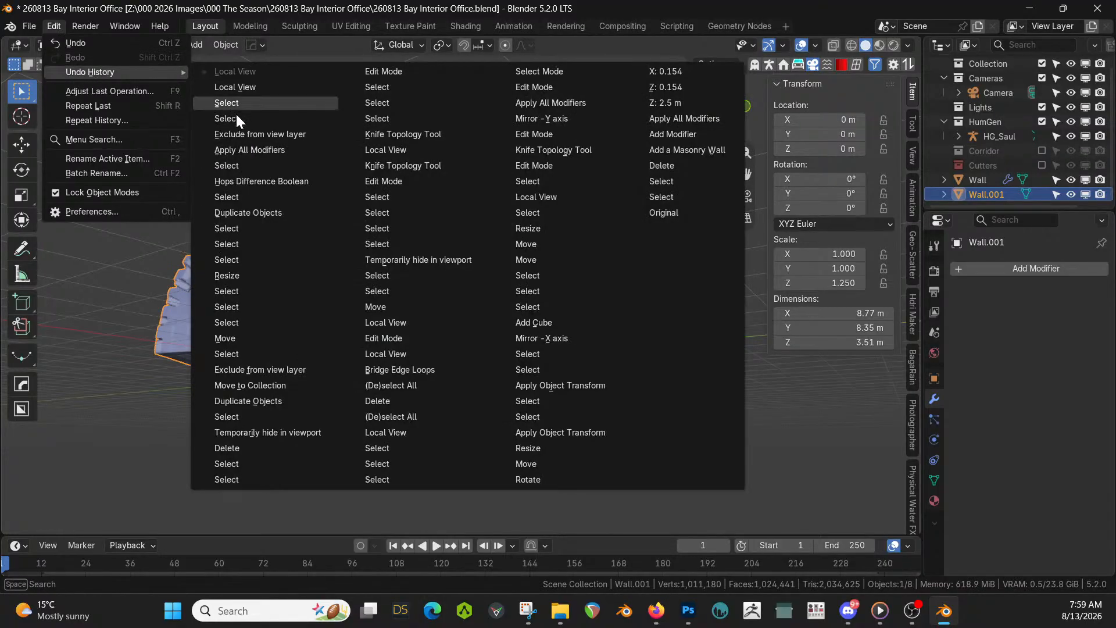
click(256, 165)
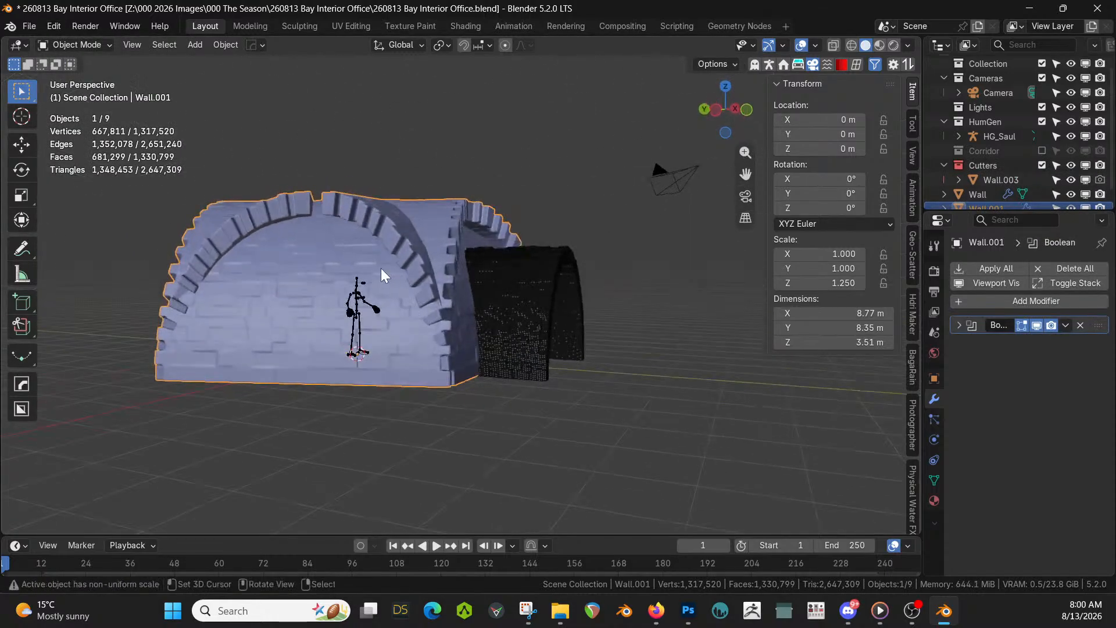
Set the solver of the dome's Boolean modifier to Exact
key(KP_Divide)
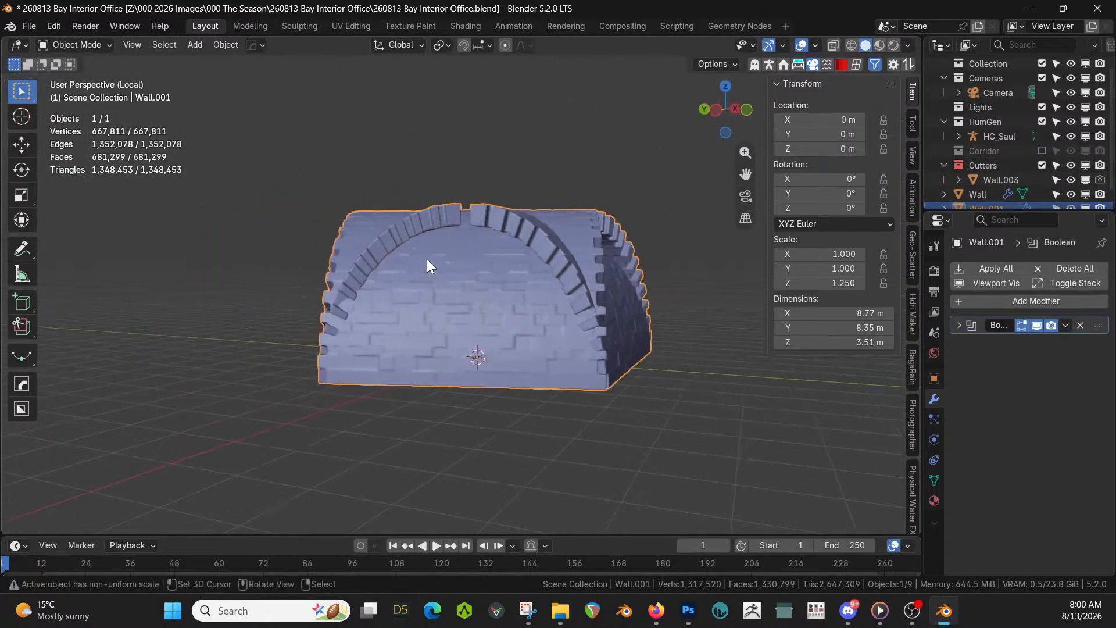
key(KP_Divide)
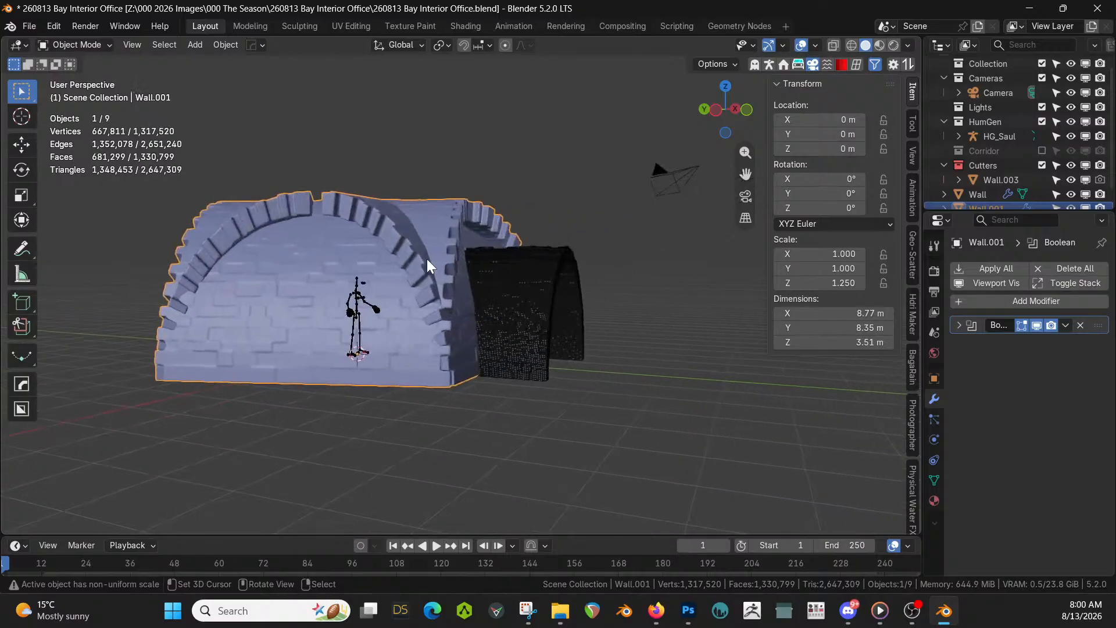
click(959, 325)
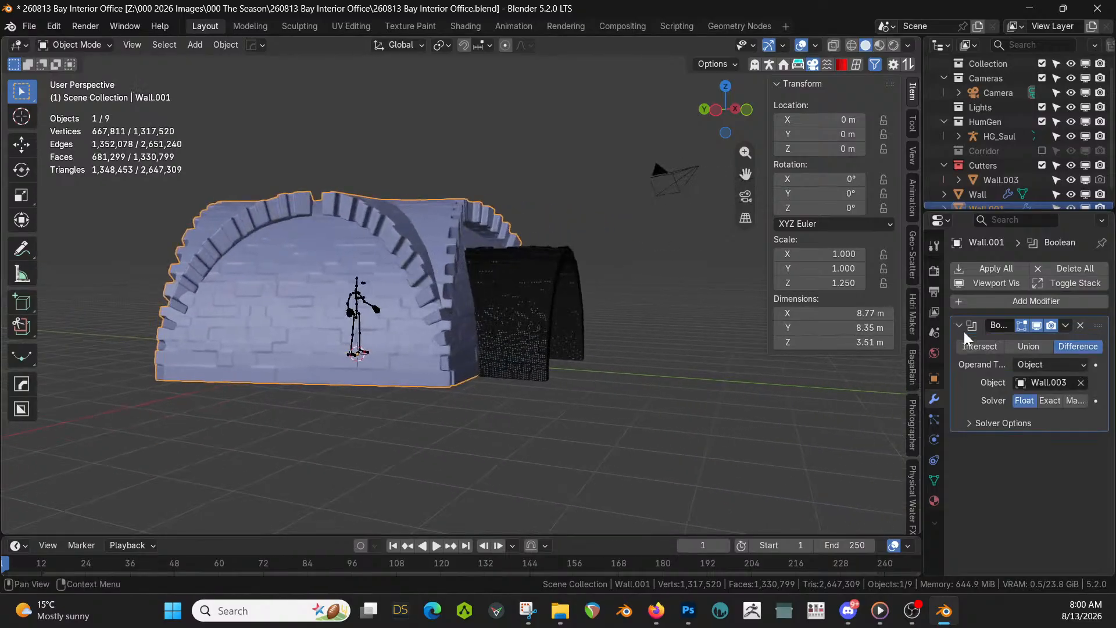
click(1044, 400)
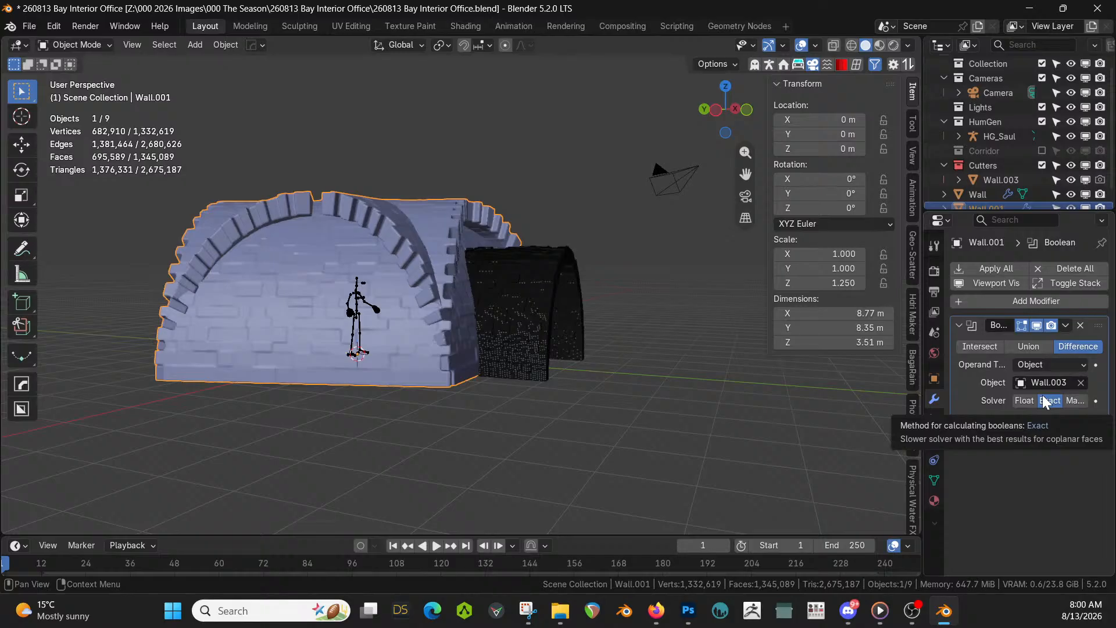
Isolate the dome in local view and apply its Boolean modifier
middle_drag(706, 312, 658, 257)
scroll(637, 244, up, 3)
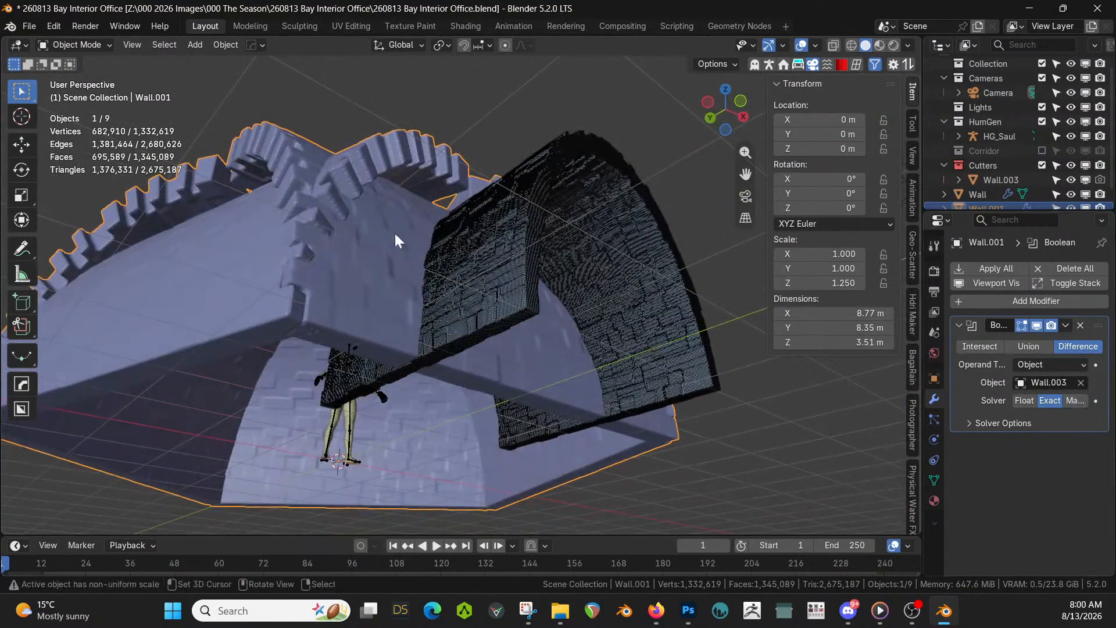
key(KP_Divide)
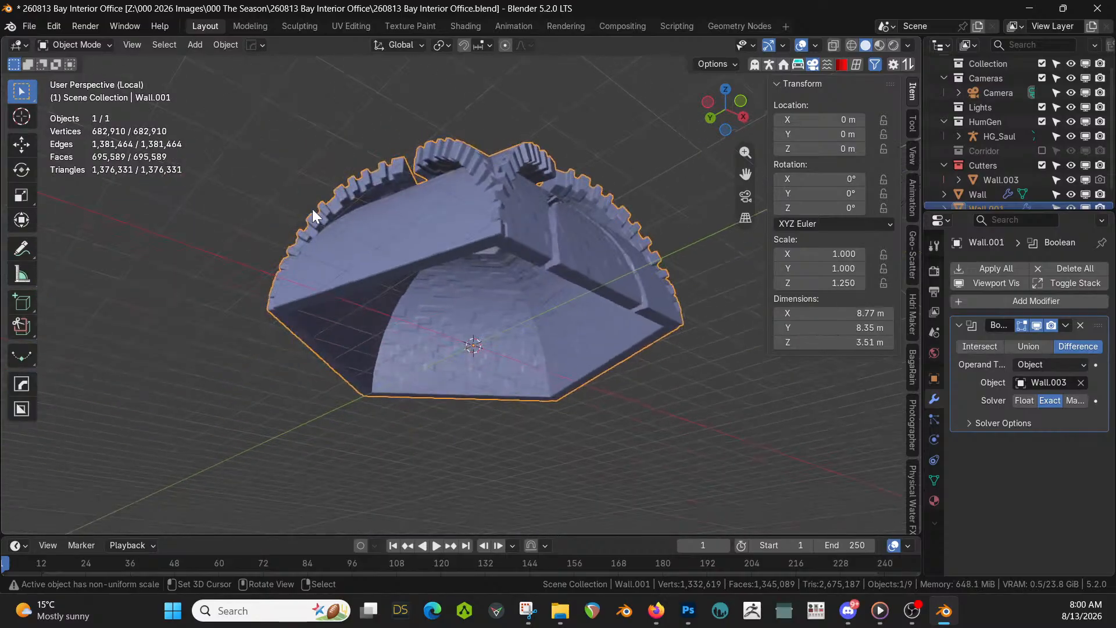
middle_drag(314, 216, 406, 309)
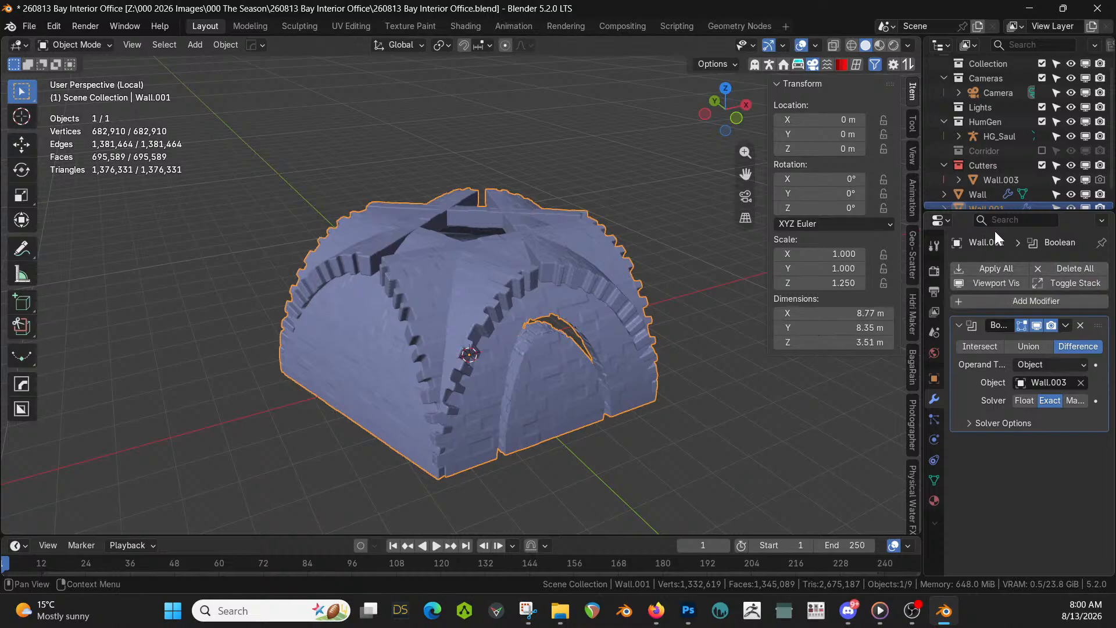
click(1007, 268)
middle_drag(580, 335, 516, 365)
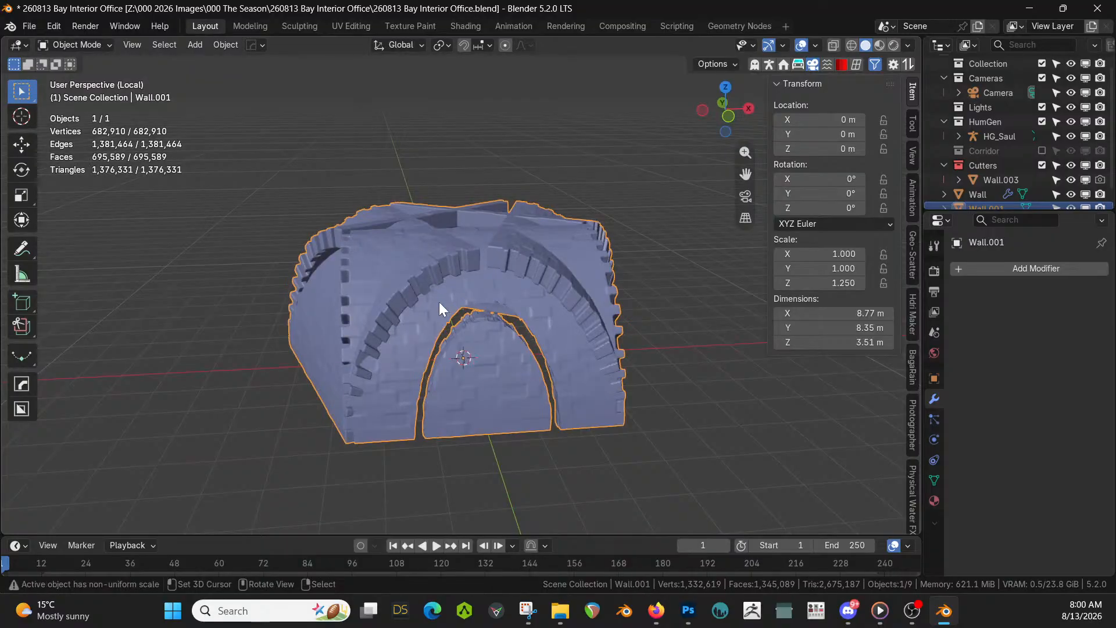
Delete the disconnected brick plug left inside the dome's cut arch opening, and return from local view to the full scene
key(Tab)
click(492, 383)
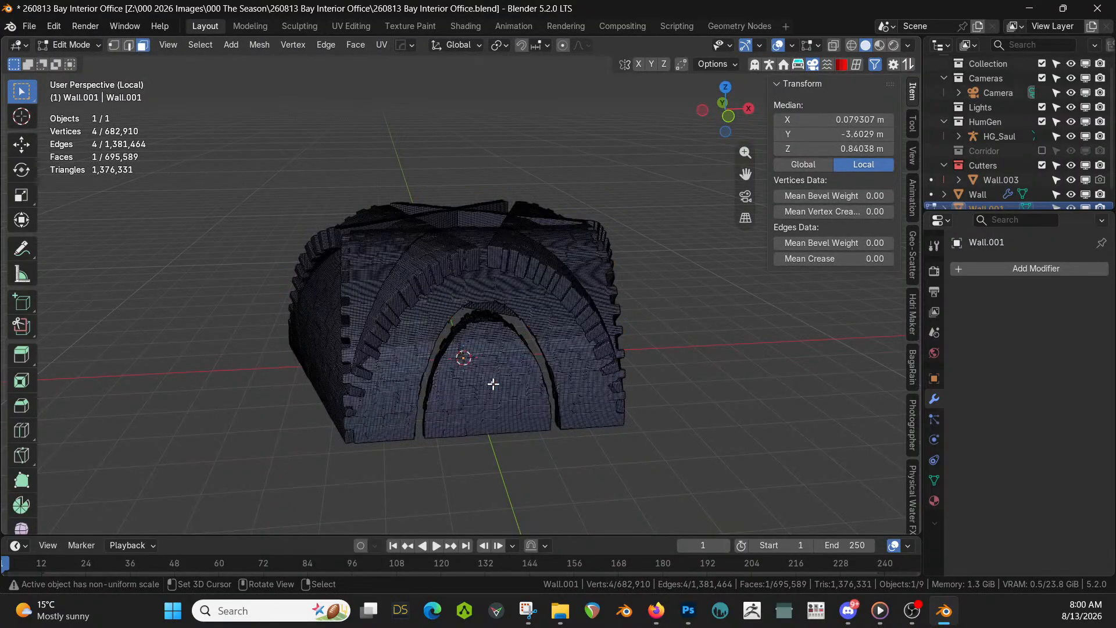
key(ctrl+l)
key(x)
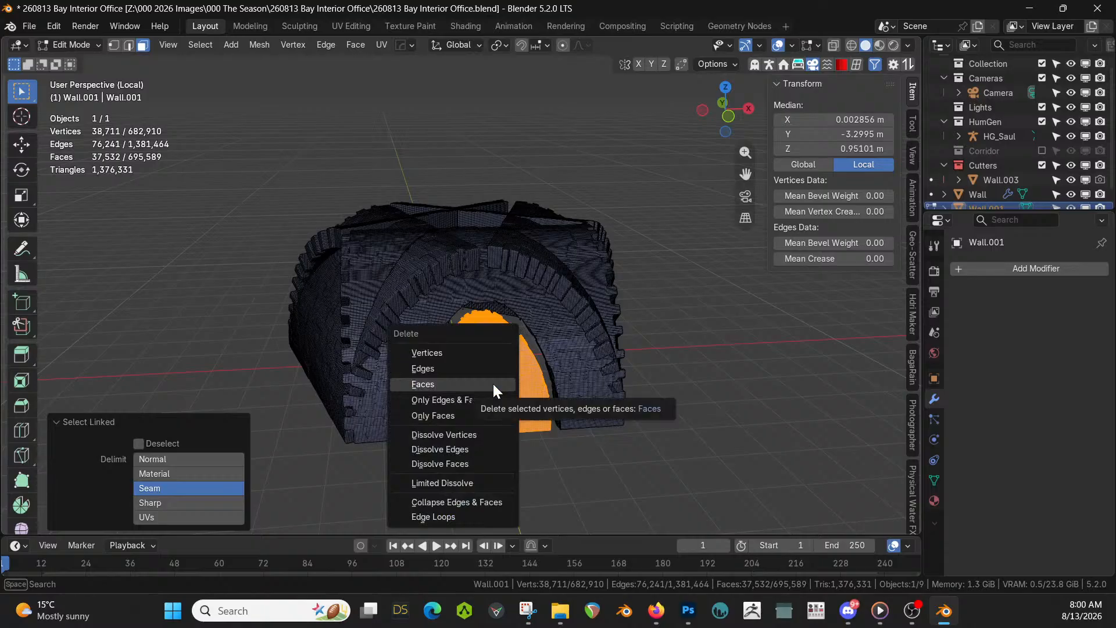
click(494, 384)
middle_drag(496, 384, 572, 385)
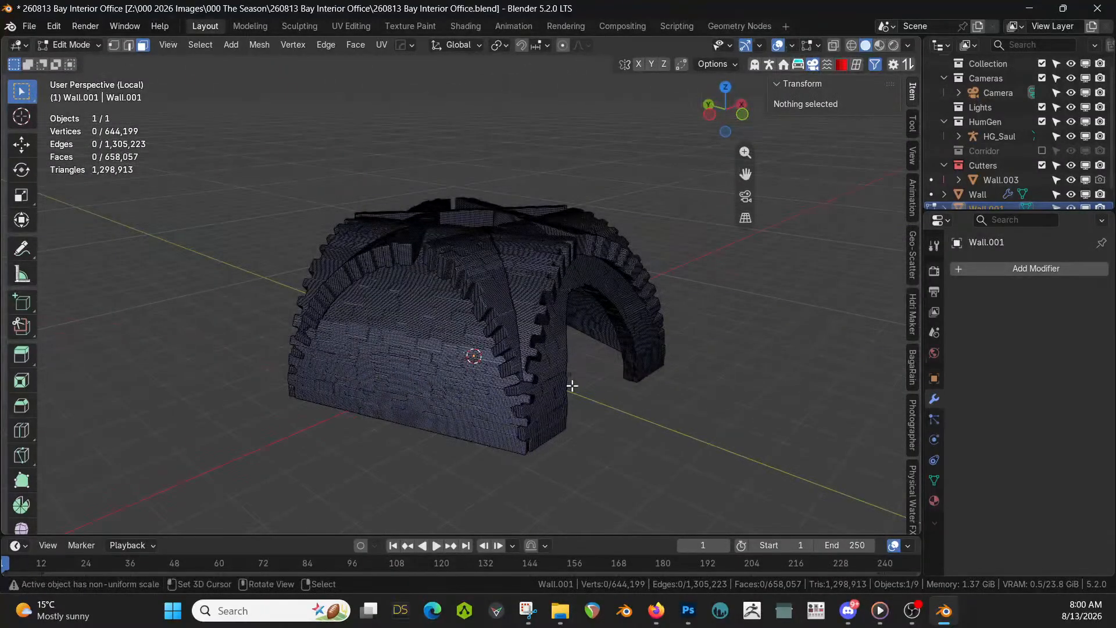
key(Tab)
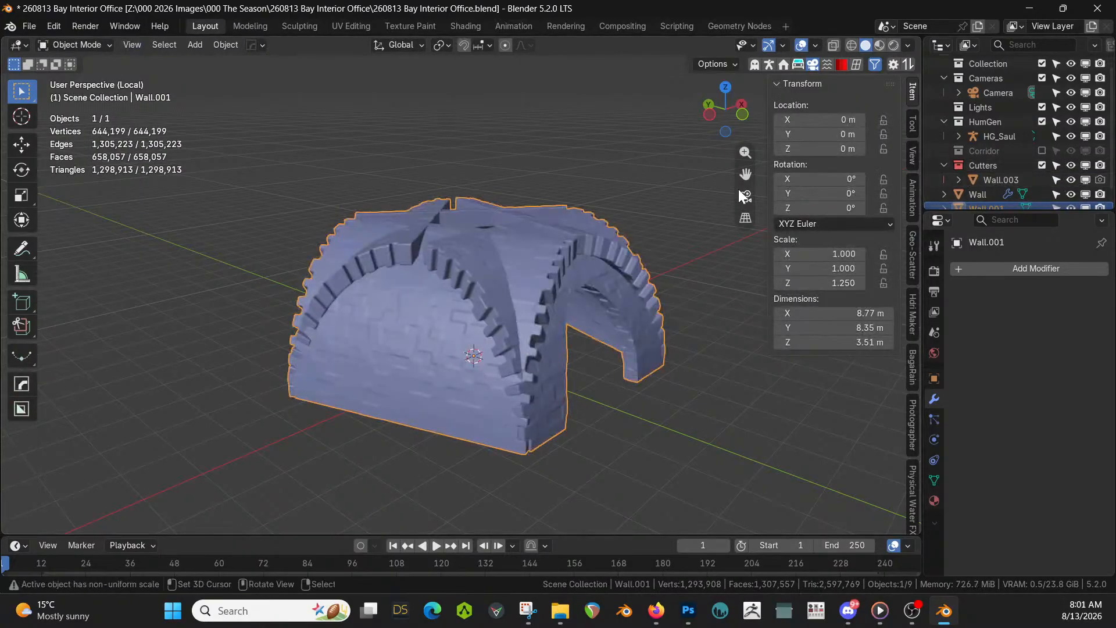
scroll(1087, 180, down, 1)
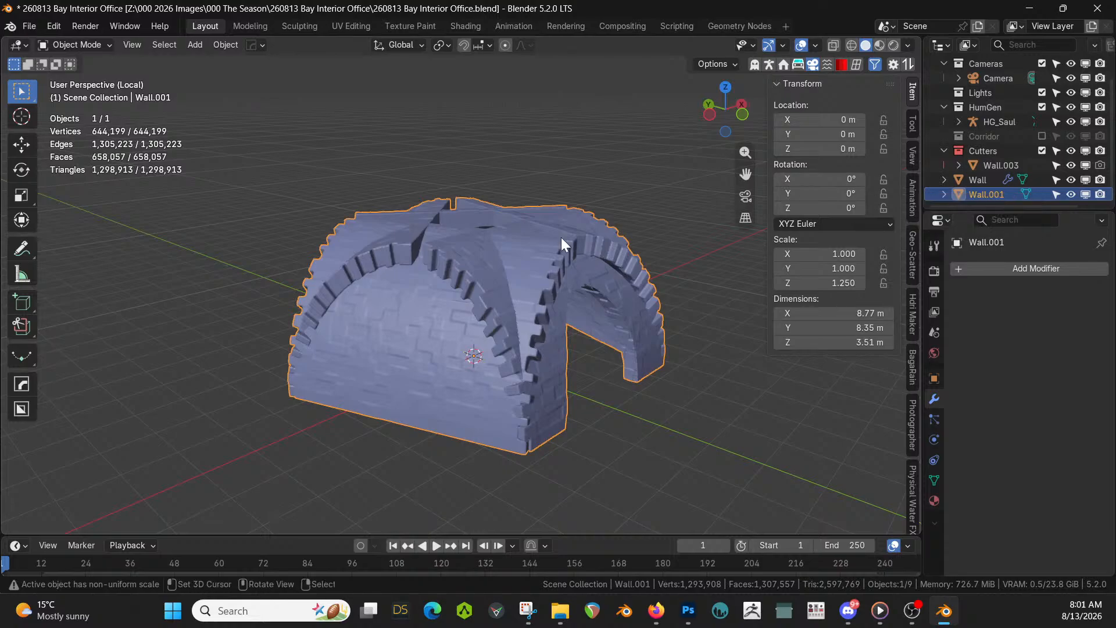
middle_drag(560, 237, 669, 267)
key(KP_Divide)
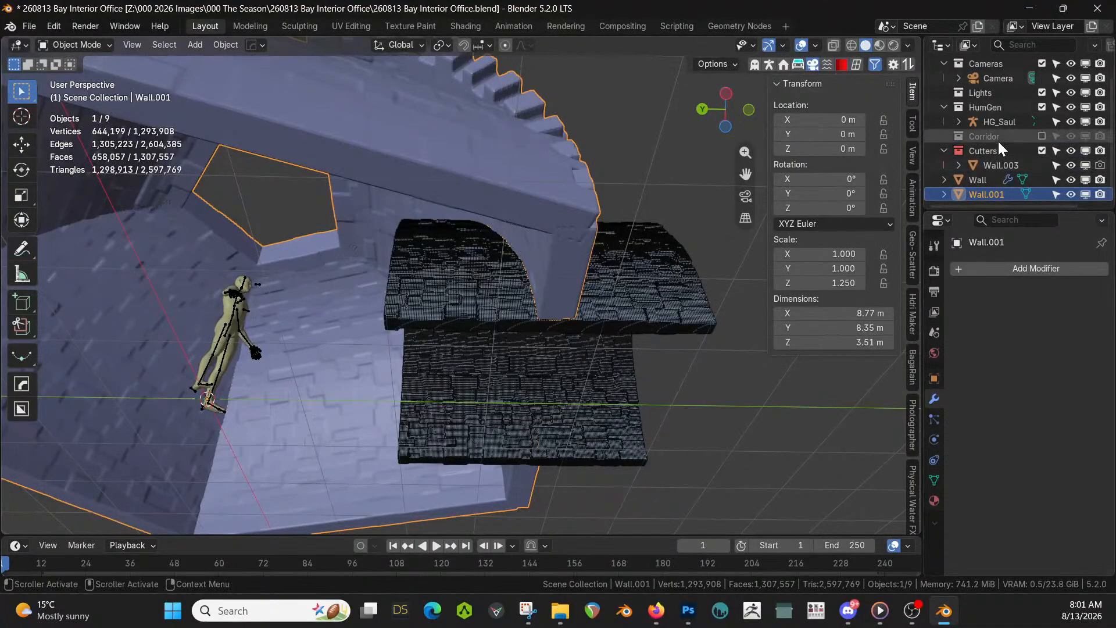
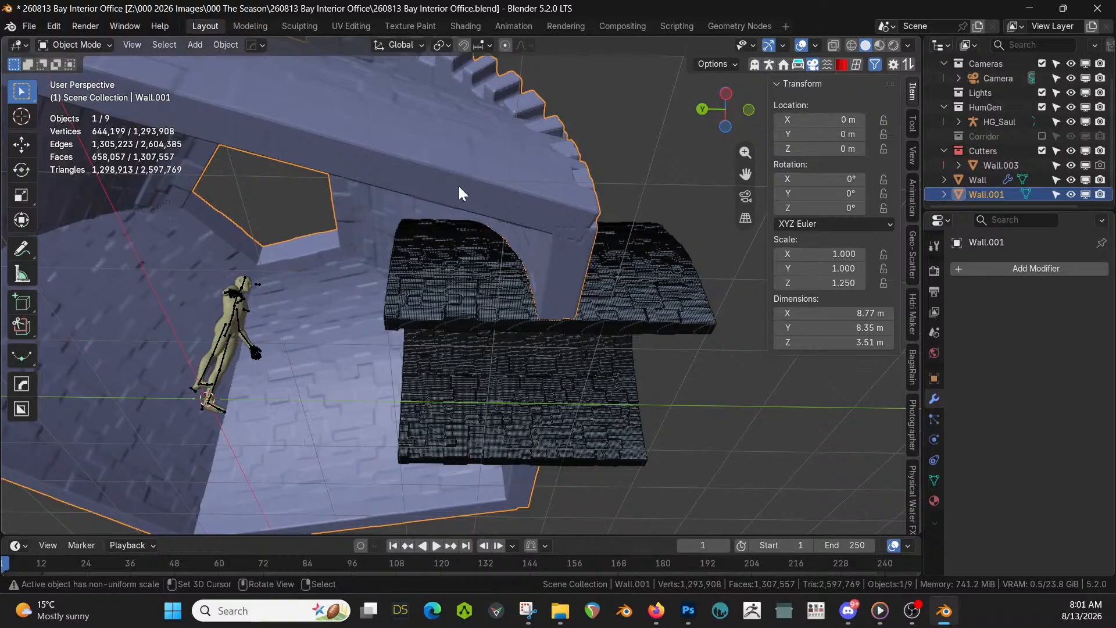
Delete the Wall.003 tunnel from the Cutters collection, hiding Wall and Wall.001 for the deletion and showing them again
click(1071, 179)
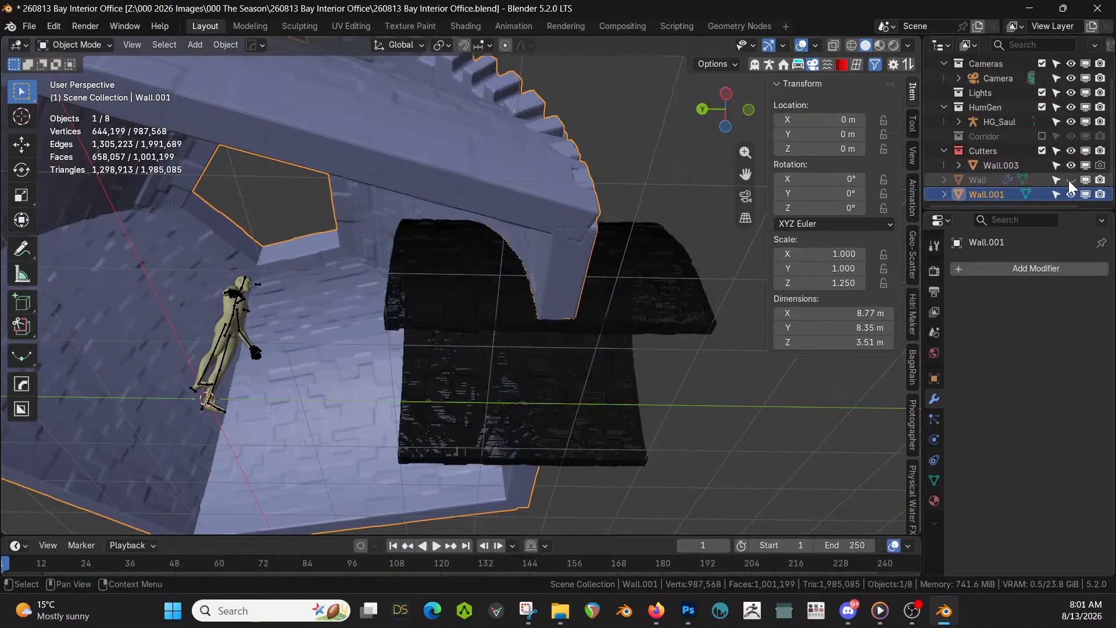
click(1071, 194)
middle_drag(442, 218, 389, 372)
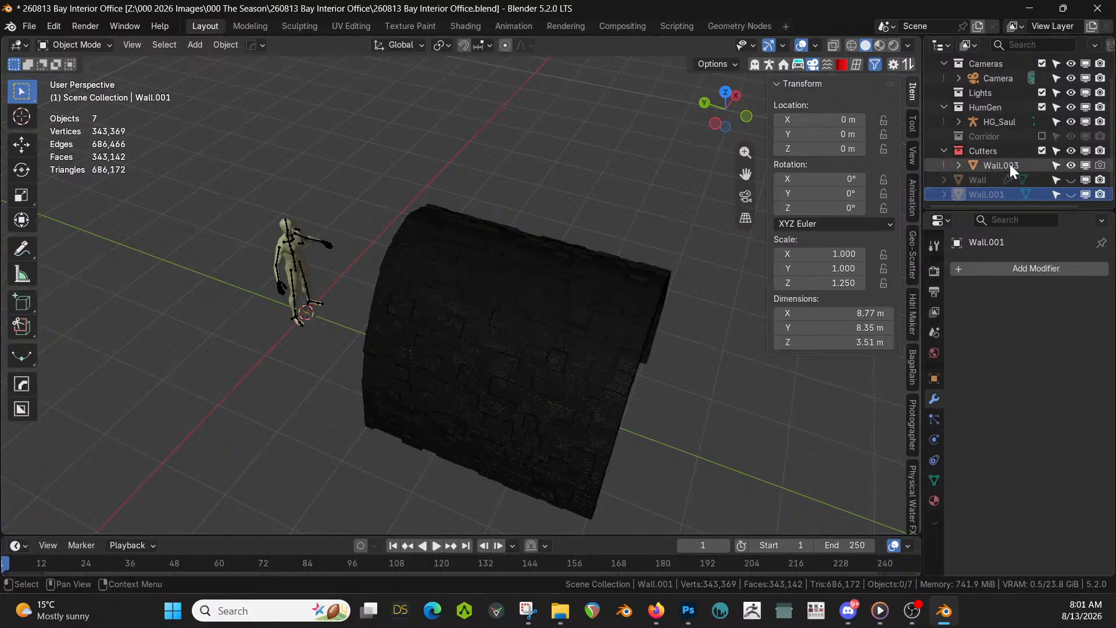
middle_drag(570, 265, 641, 242)
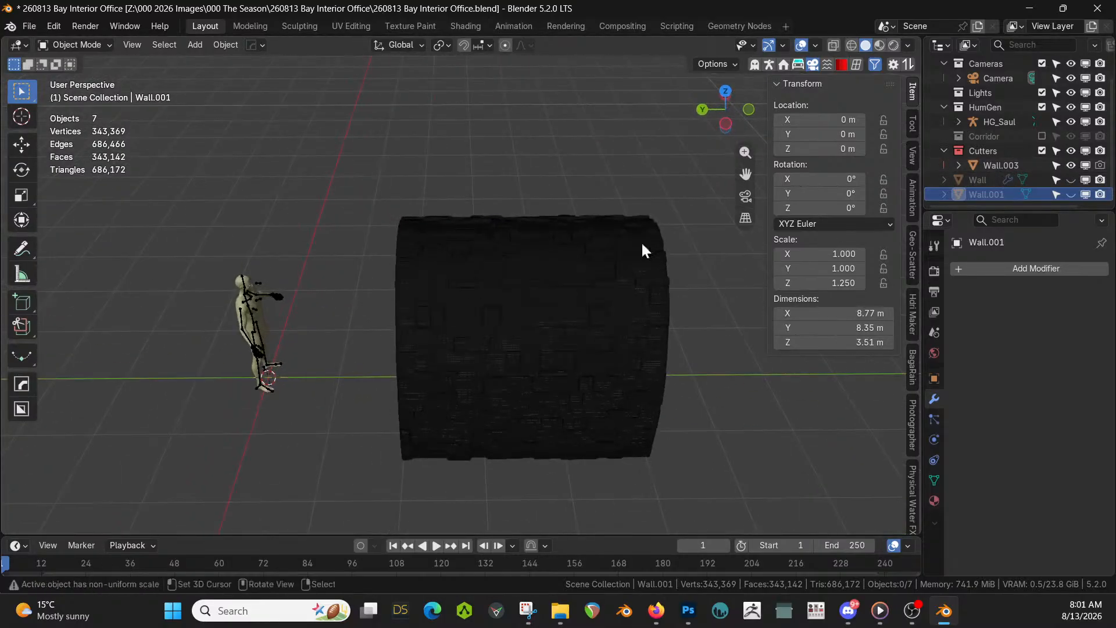
click(989, 165)
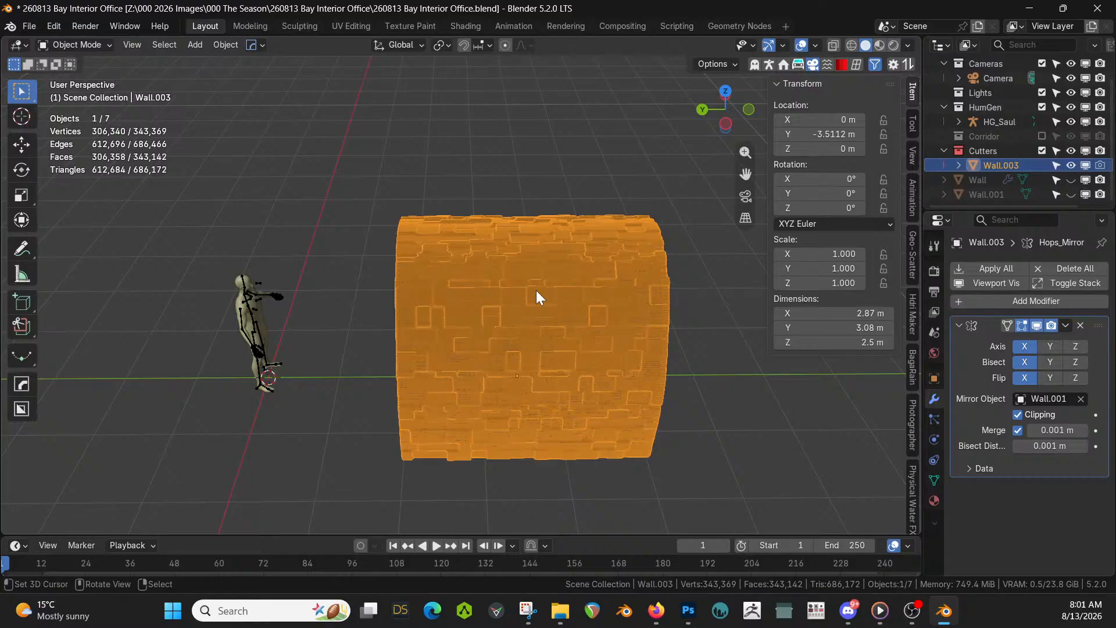
key(Delete)
middle_drag(536, 291, 385, 347)
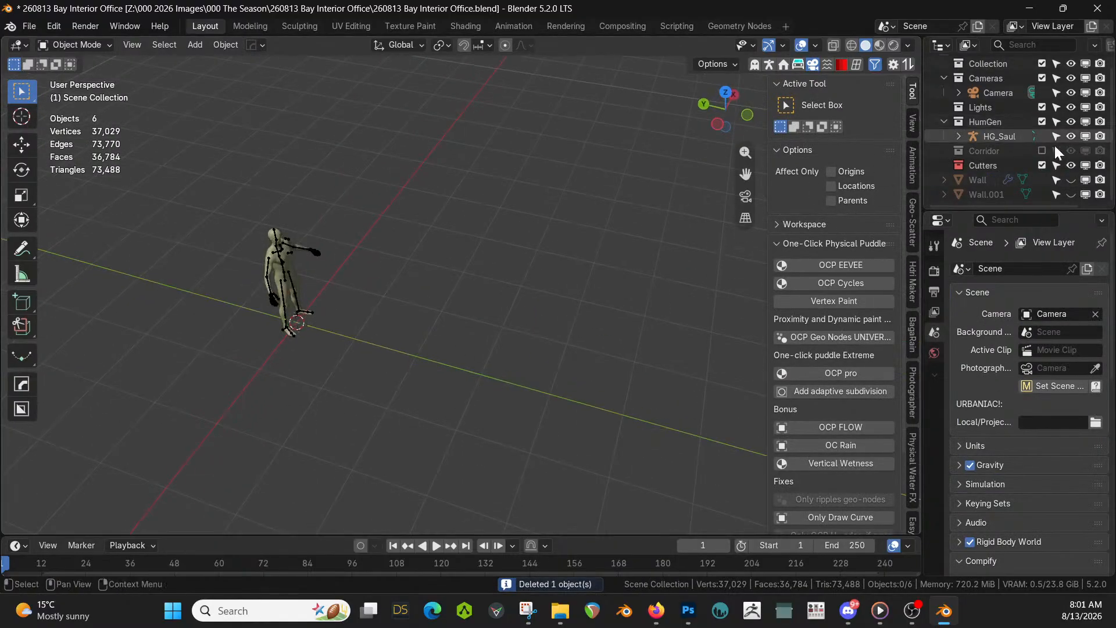
click(1071, 180)
click(1071, 194)
scroll(521, 257, down, 3)
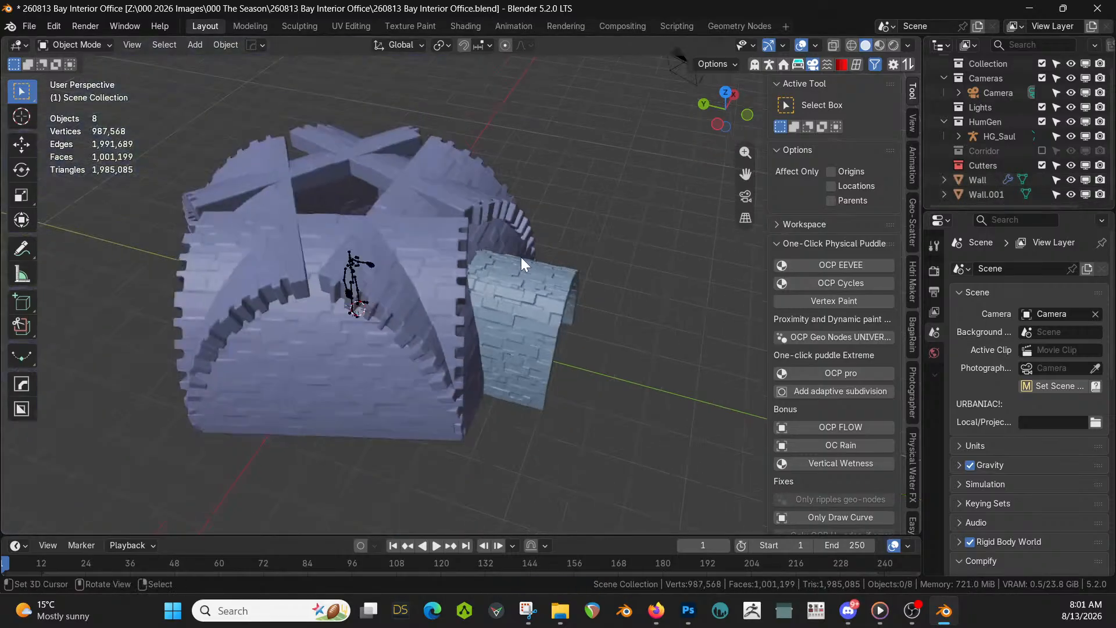
Duplicate the dome in place and rotate the copy 72° around the global Z axis
middle_drag(521, 257, 487, 323)
right_click(476, 225)
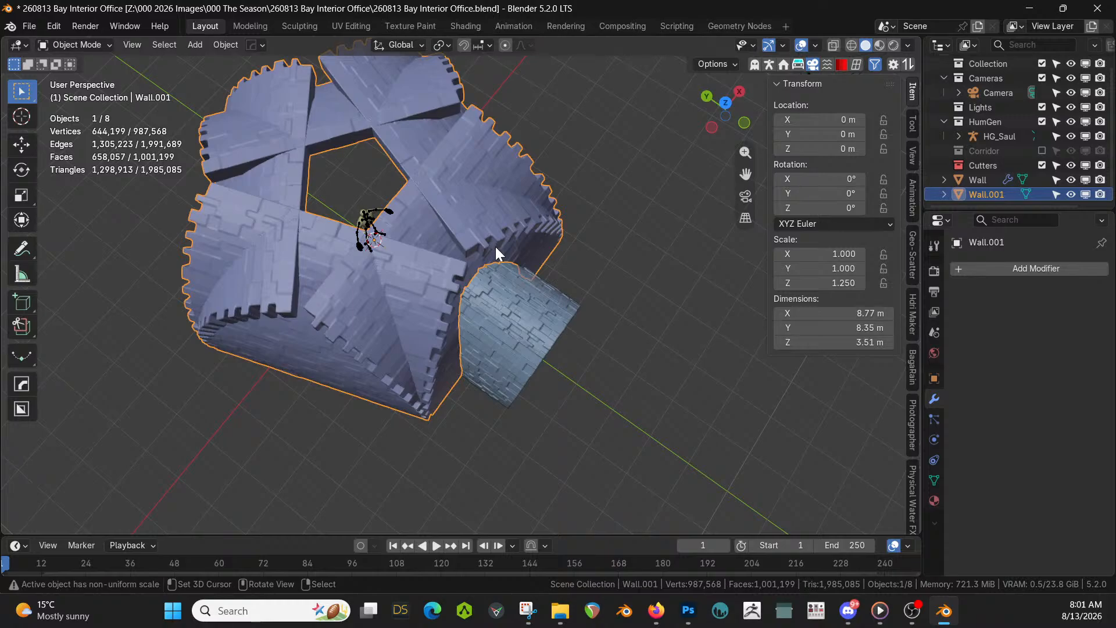
key(shift+d)
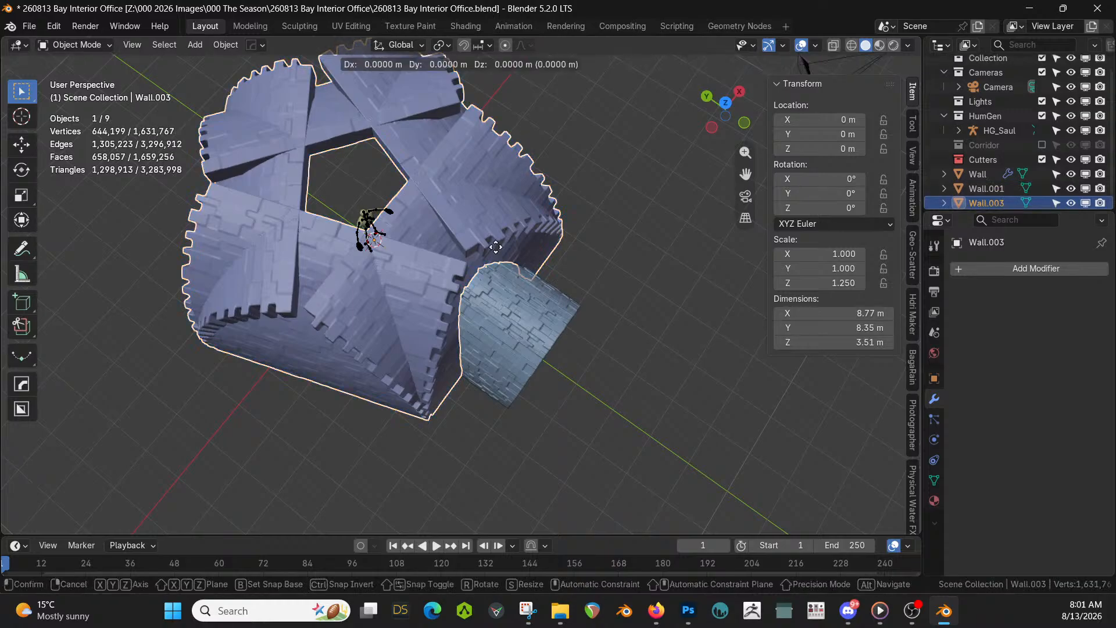
right_click(496, 247)
text(rz)
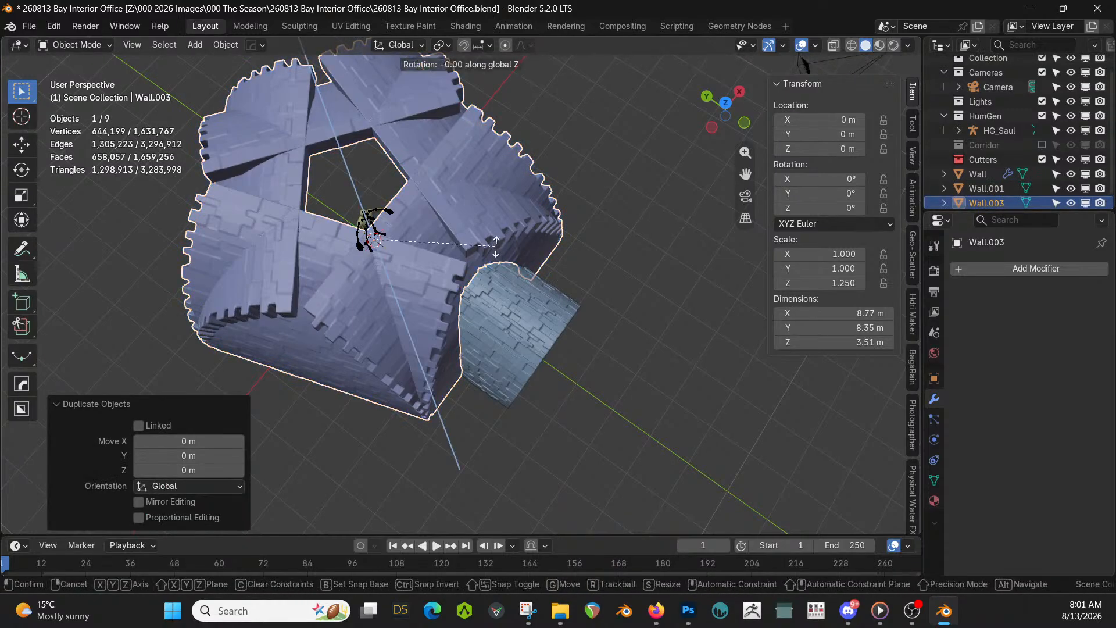
text(72)
key(Return)
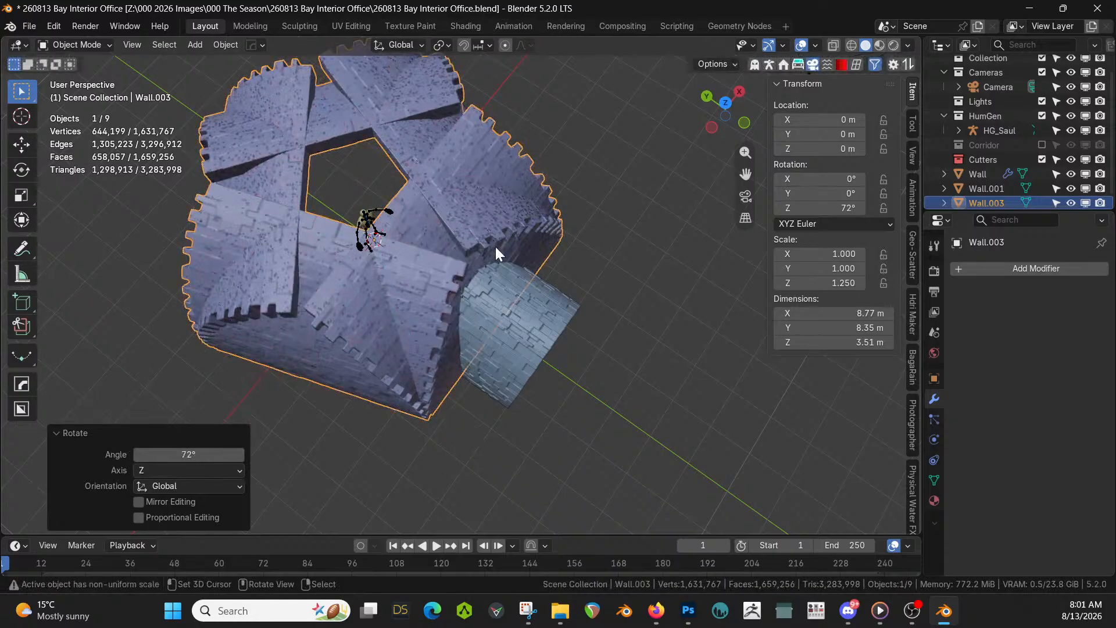
Subtract the rotated dome copy from the tunnel with a Boolean difference
middle_drag(417, 264, 525, 270)
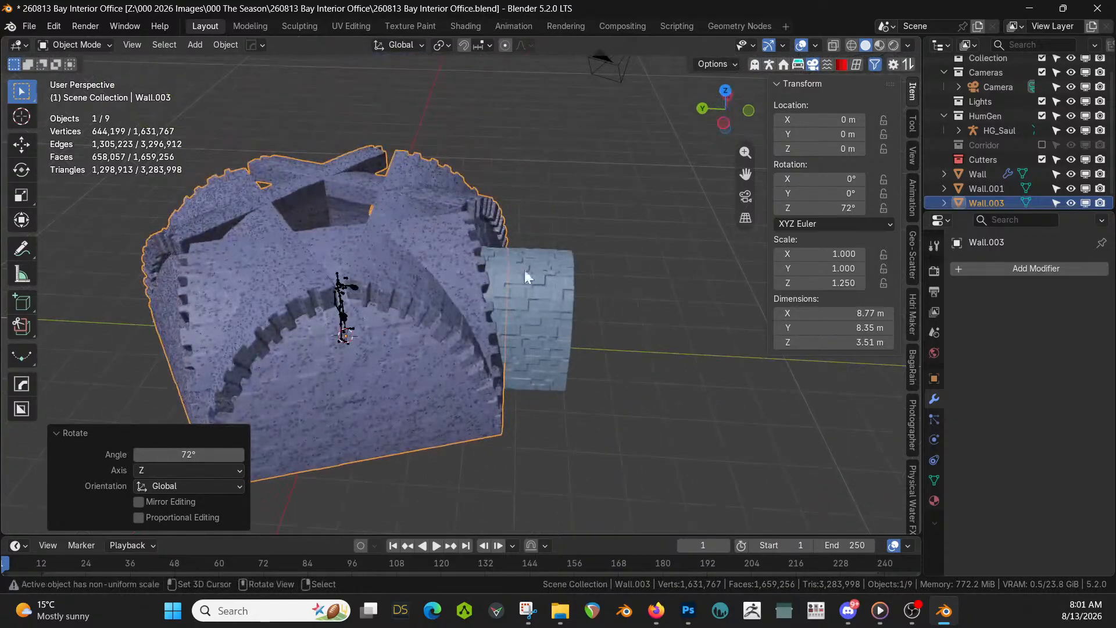
shift+click(555, 279)
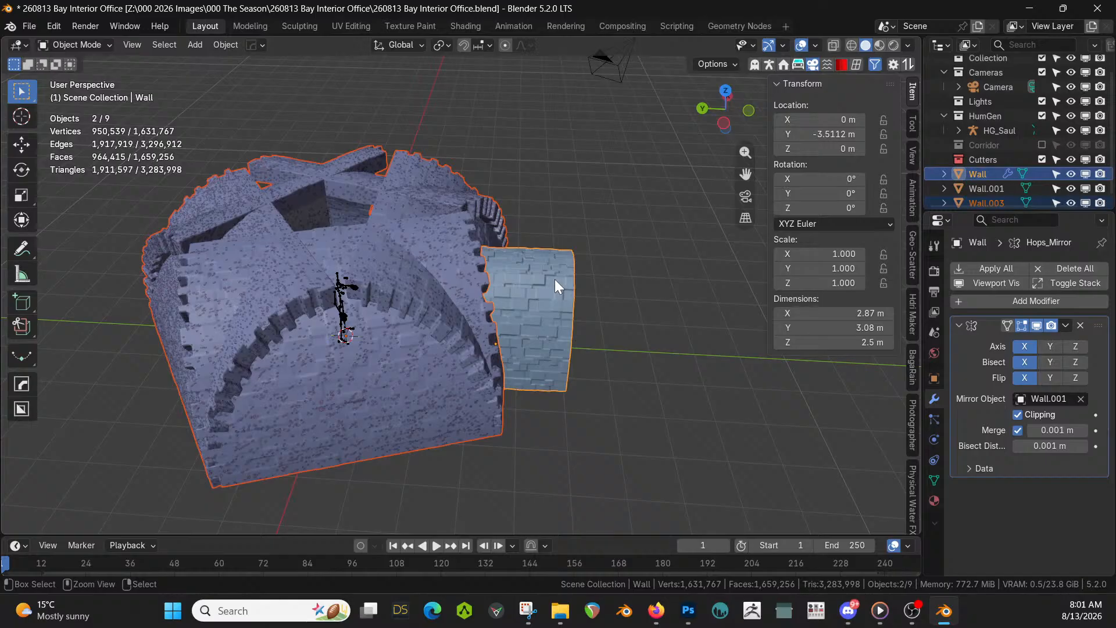
key(ctrl+KP_Subtract)
middle_drag(555, 279, 658, 277)
scroll(589, 284, up, 2)
Isolate the tunnel in local view and apply all of its modifiers
middle_drag(589, 284, 499, 138)
click(539, 226)
key(KP_Divide)
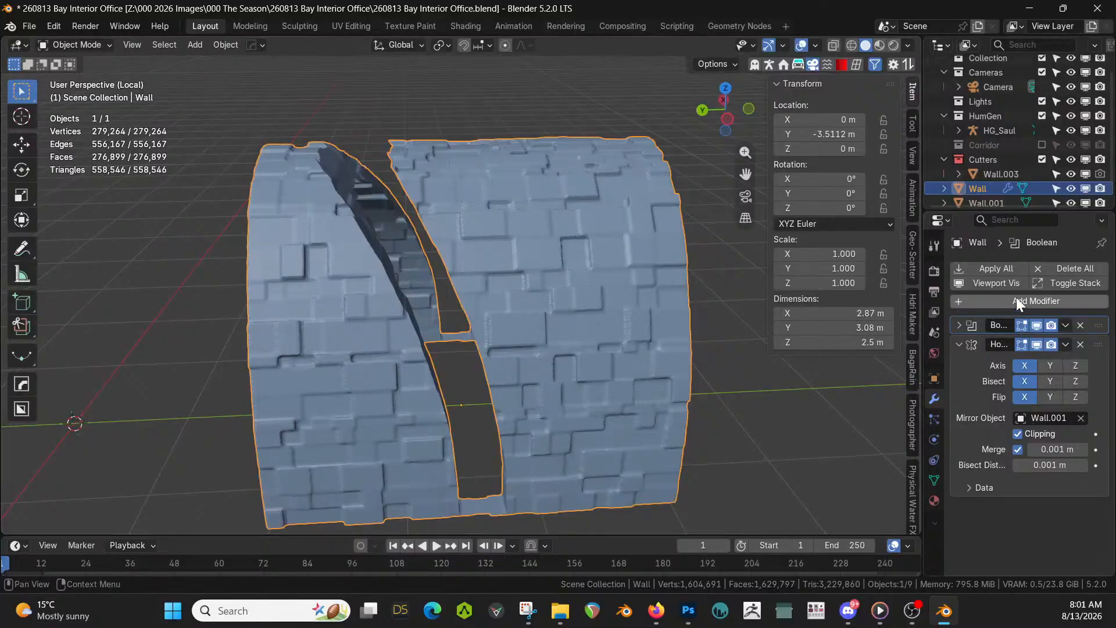
click(997, 268)
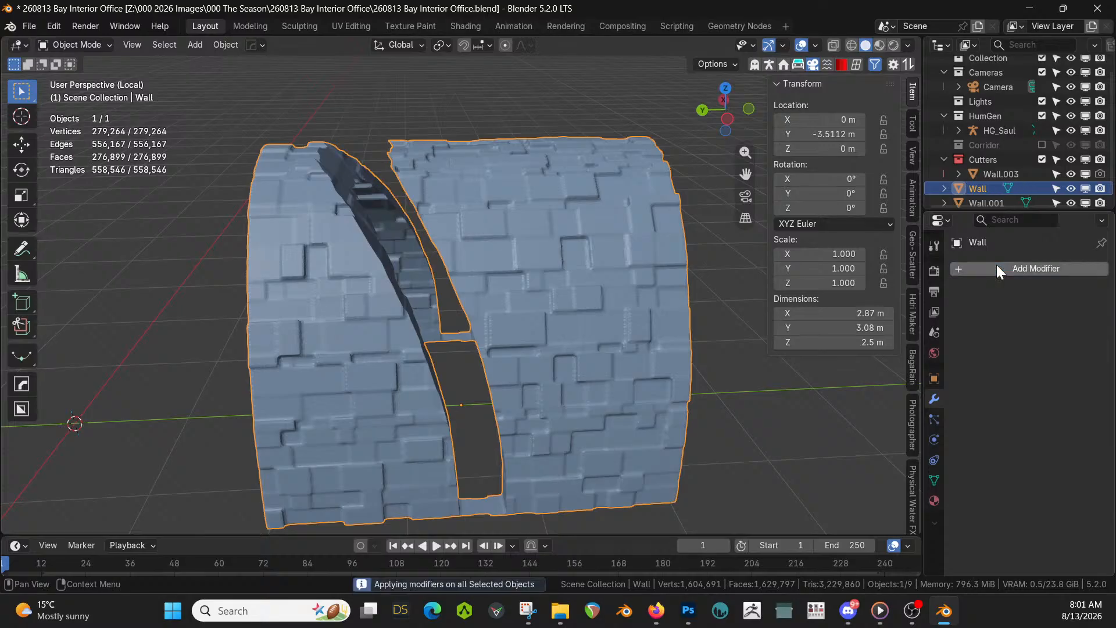
middle_drag(518, 288, 525, 168)
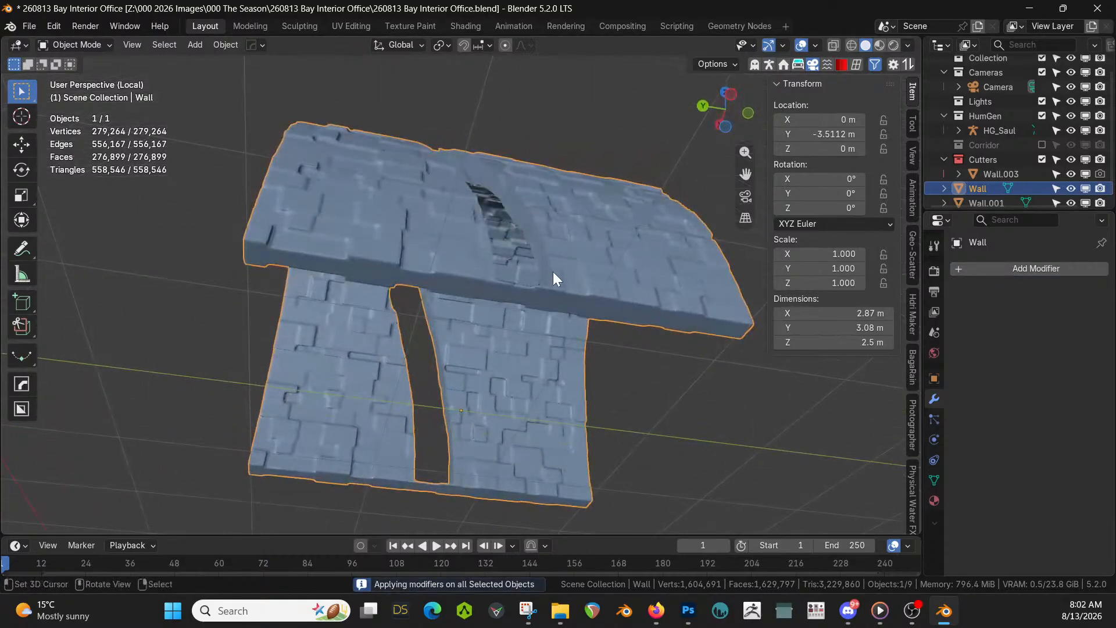
Select the coplanar faces under the tunnel's cut gap, grow the selection twice, and delete those faces
key(Tab)
scroll(550, 302, up, 5)
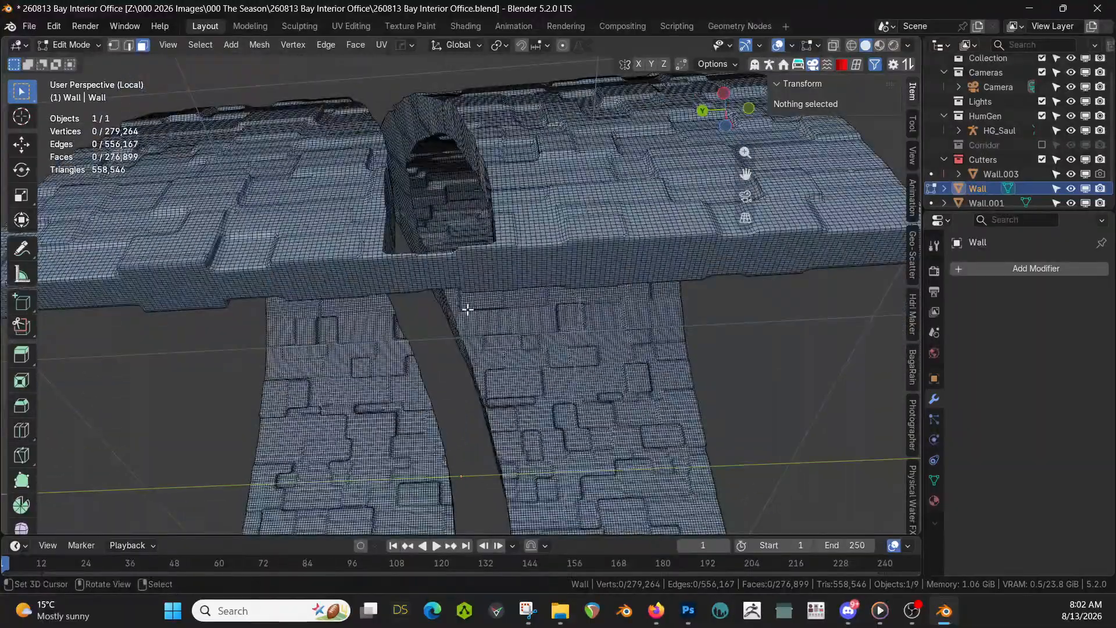
middle_drag(467, 310, 476, 333)
key(alt+z)
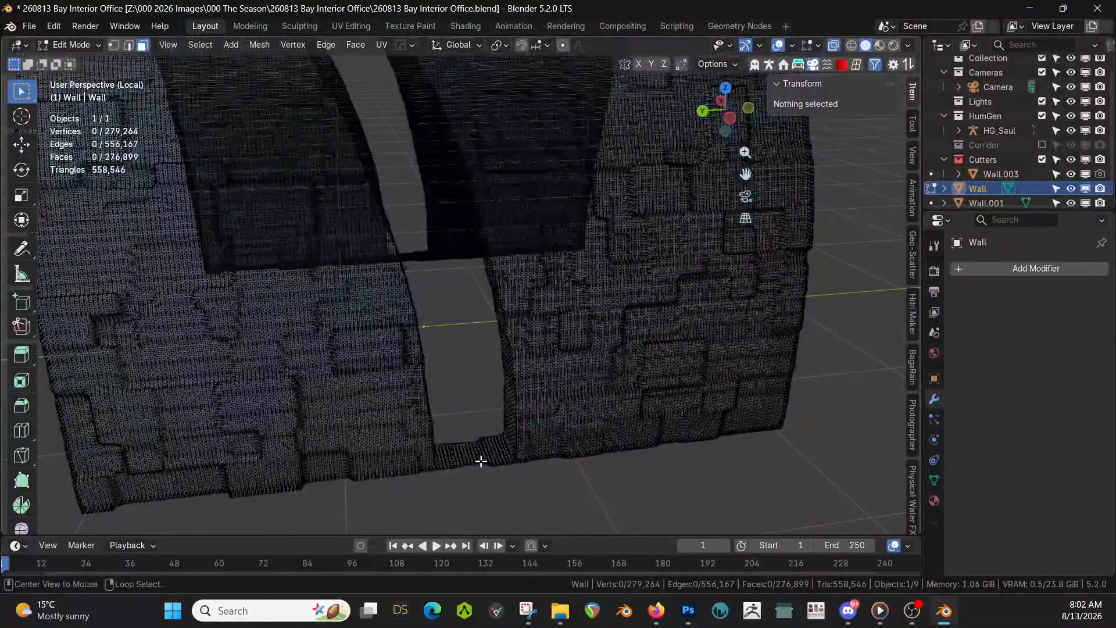
key(alt+z)
click(482, 463)
key(shift+g)
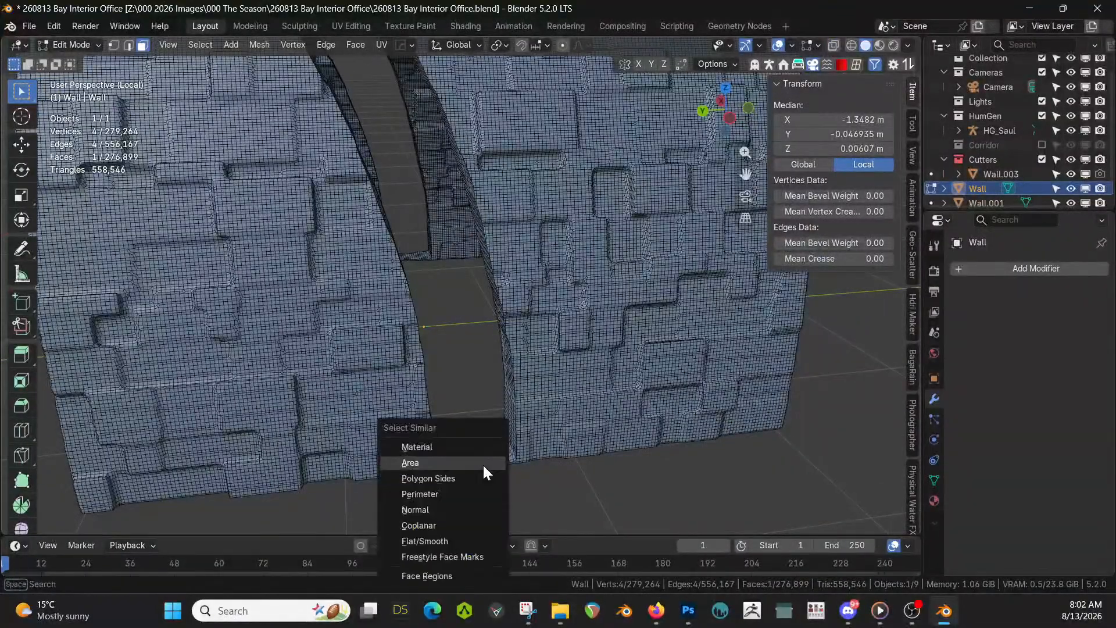
click(434, 526)
key(ctrl+KP_Add)
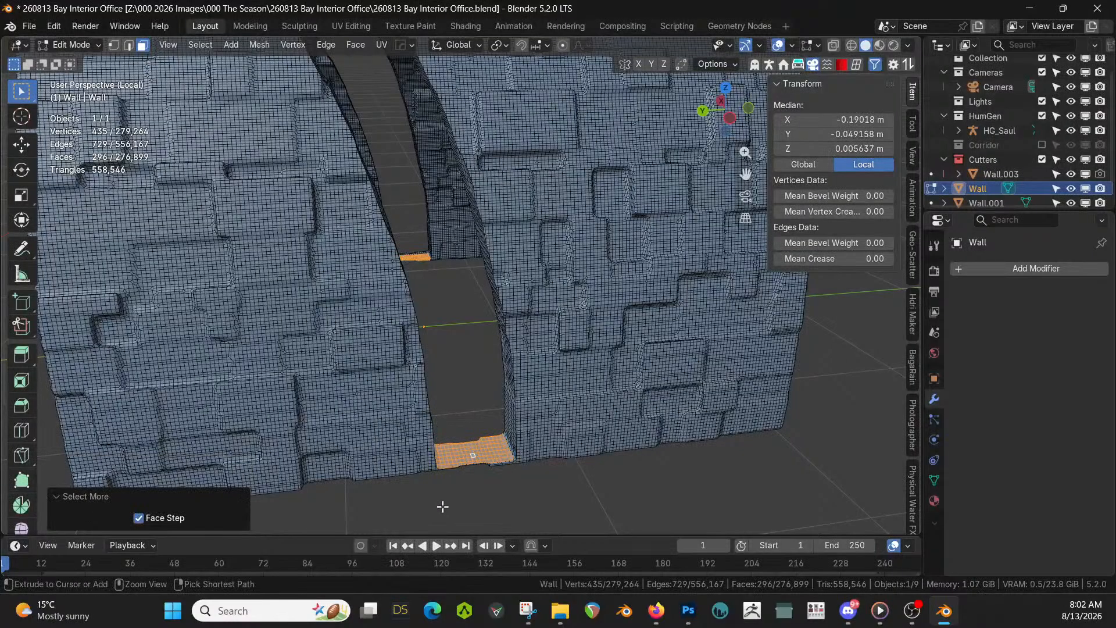
key(ctrl+KP_Add)
middle_drag(433, 400, 436, 294)
key(x)
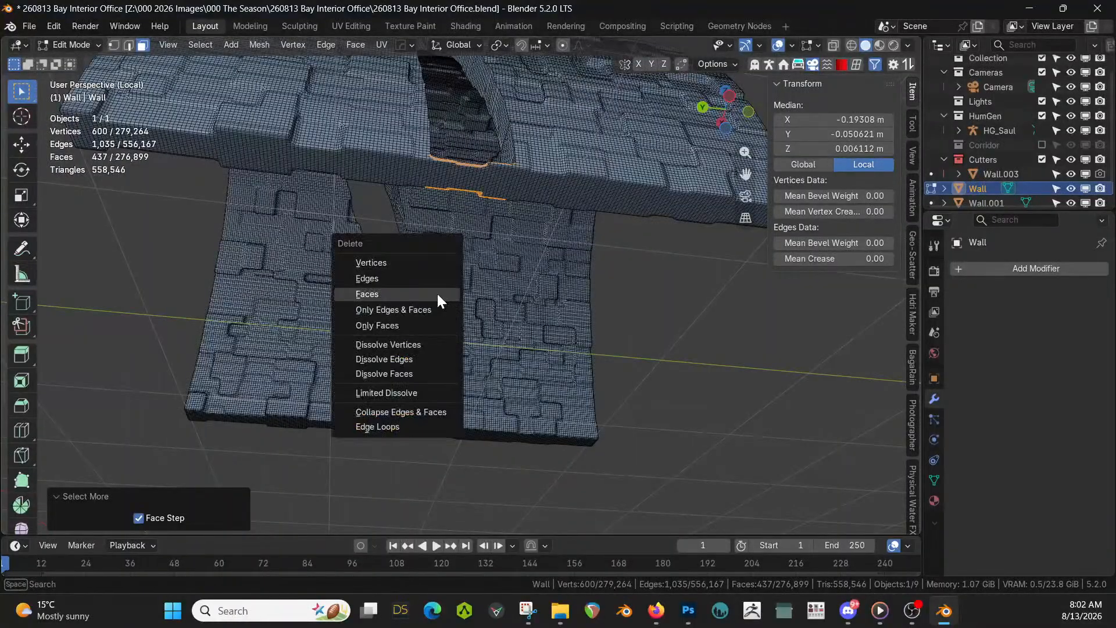
click(397, 294)
Delete the two strips of faces joining the thin patch at the gap's base to the tunnel walls on either side
middle_drag(397, 294, 449, 348)
click(461, 417)
scroll(489, 441, up, 3)
scroll(449, 348, up, 2)
scroll(330, 484, up, 2)
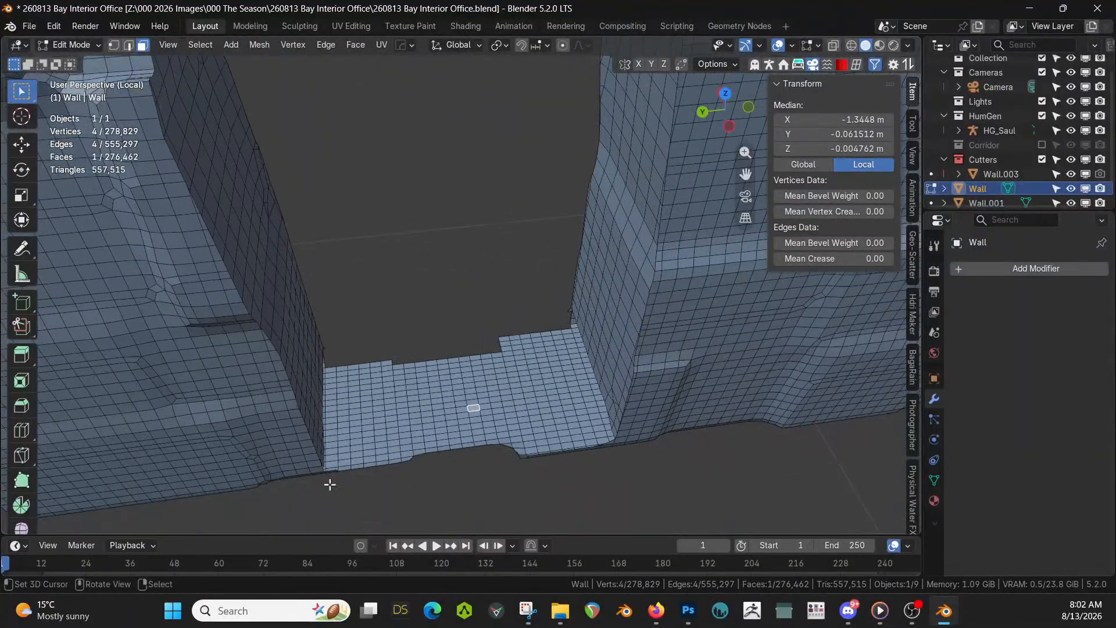
ctrl+click(331, 370)
shift+click(568, 331)
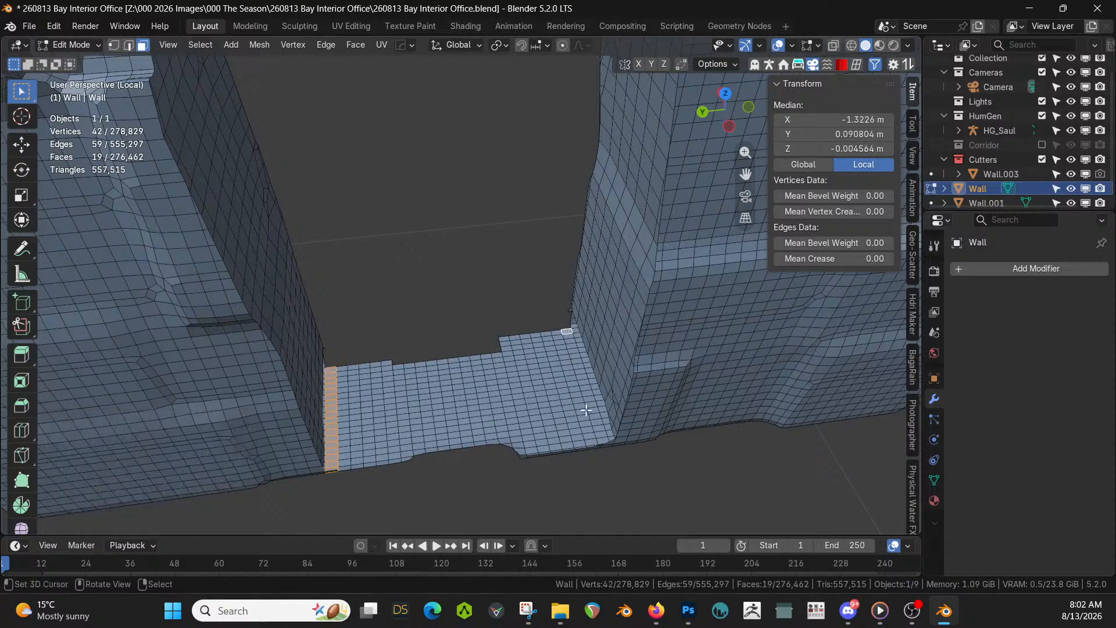
ctrl+click(605, 444)
key(x)
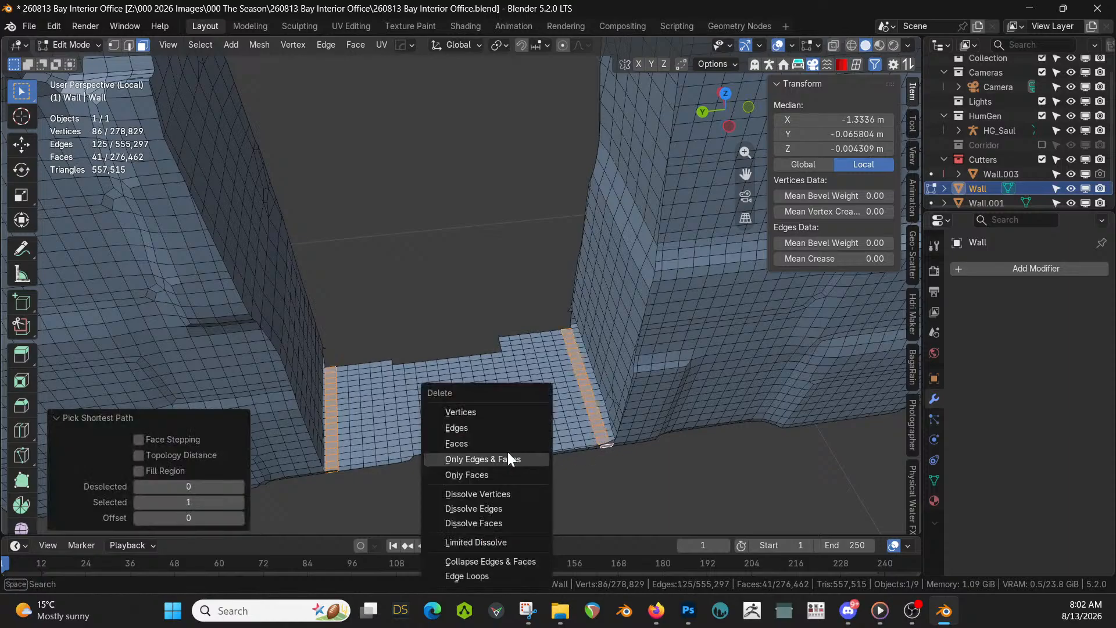
click(468, 444)
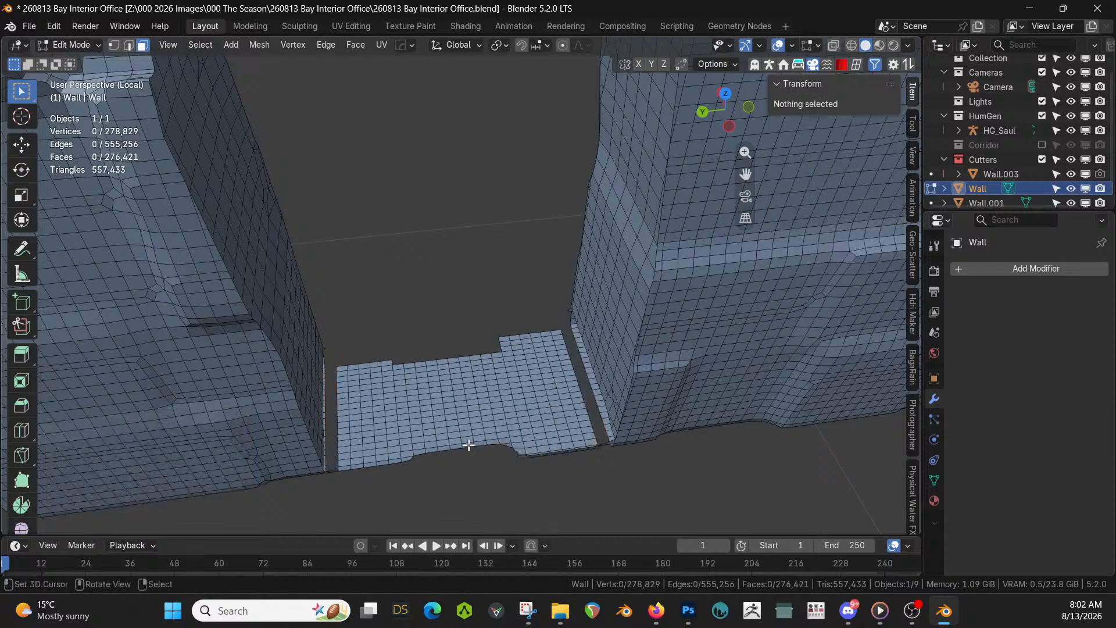
Try to select the patch at the gap's base on its own with Select Linked
click(430, 443)
key(ctrl+l)
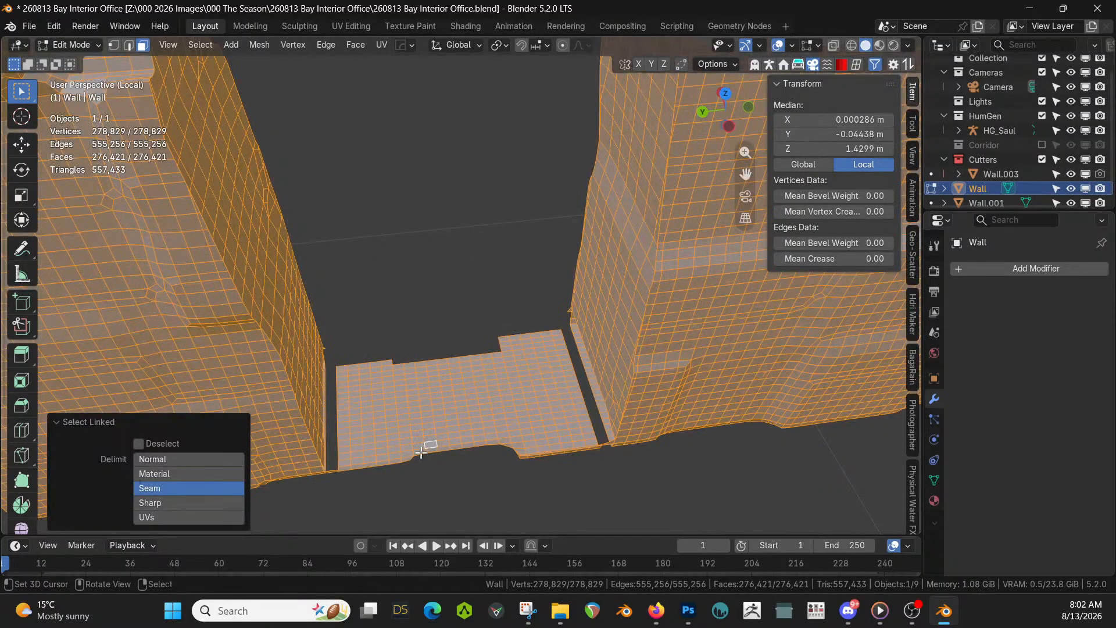
middle_drag(421, 452, 348, 376)
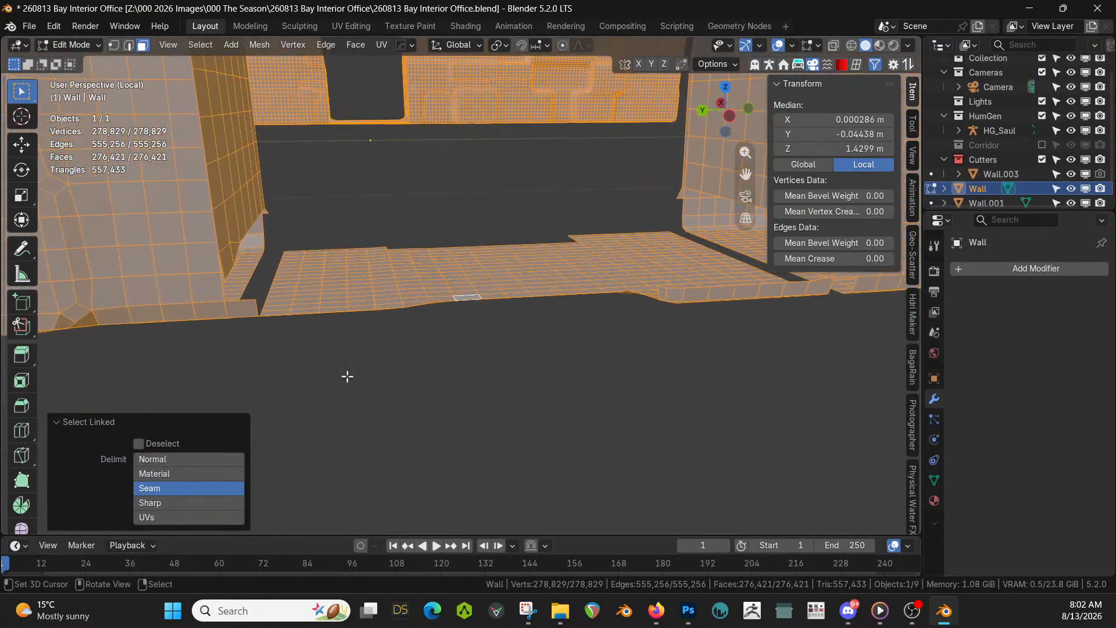
Delete the two leftover faces that still join the thin patch at the gap's base to the walls on either side
click(238, 299)
key(x)
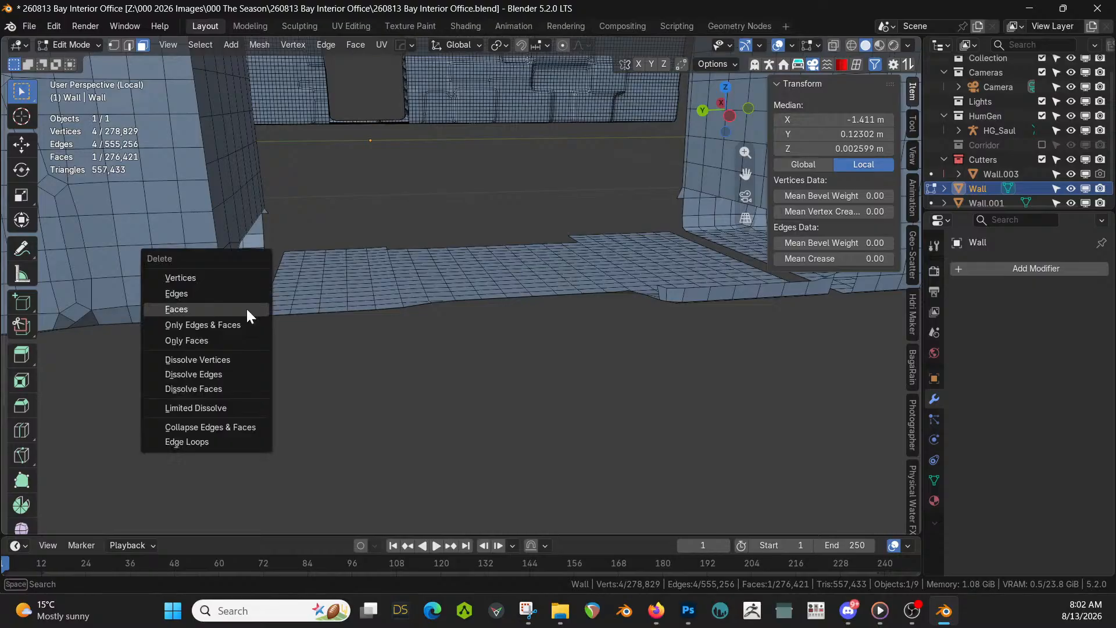
click(246, 307)
middle_drag(683, 325, 637, 325)
click(640, 315)
key(x)
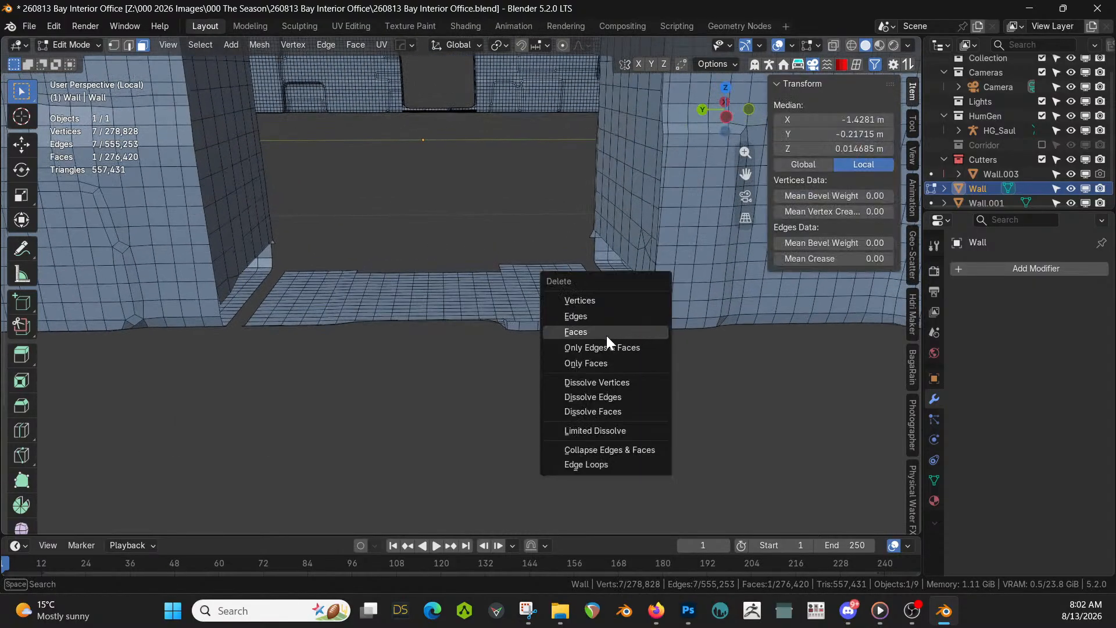
click(597, 337)
Select the entire detached patch at the gap's base with Select Linked and delete its faces
click(469, 315)
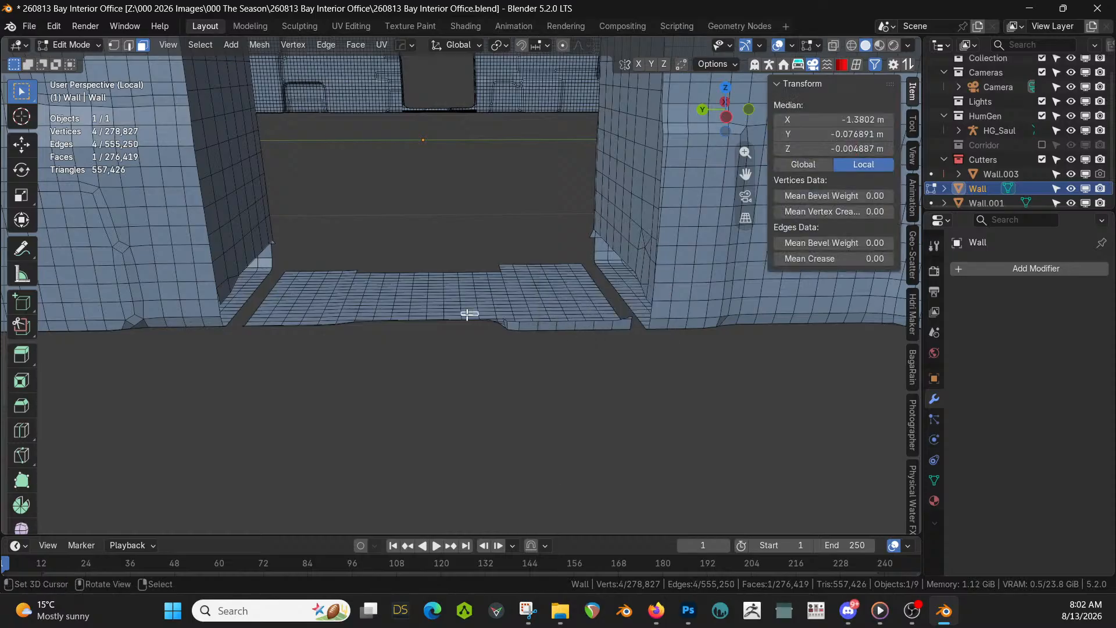
key(ctrl+l)
key(x)
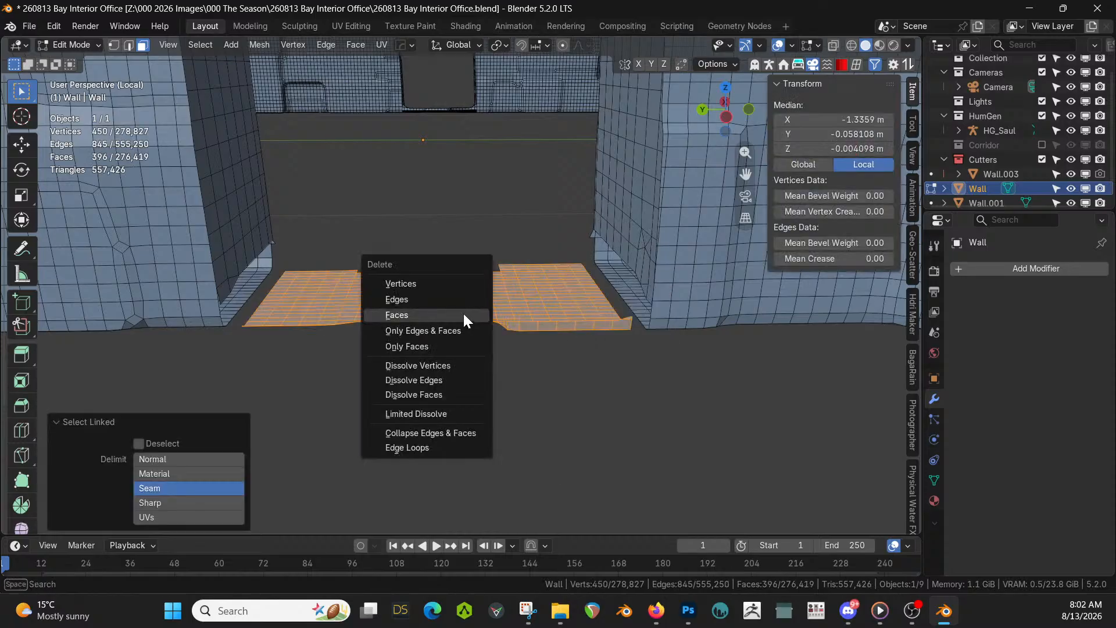
click(464, 317)
On the tunnel's opposite side, select the coplanar faces under the gap, add the patch's remaining faces with Circle Select, and delete them
middle_drag(464, 317, 779, 339)
scroll(507, 359, down, 4)
scroll(507, 358, up, 3)
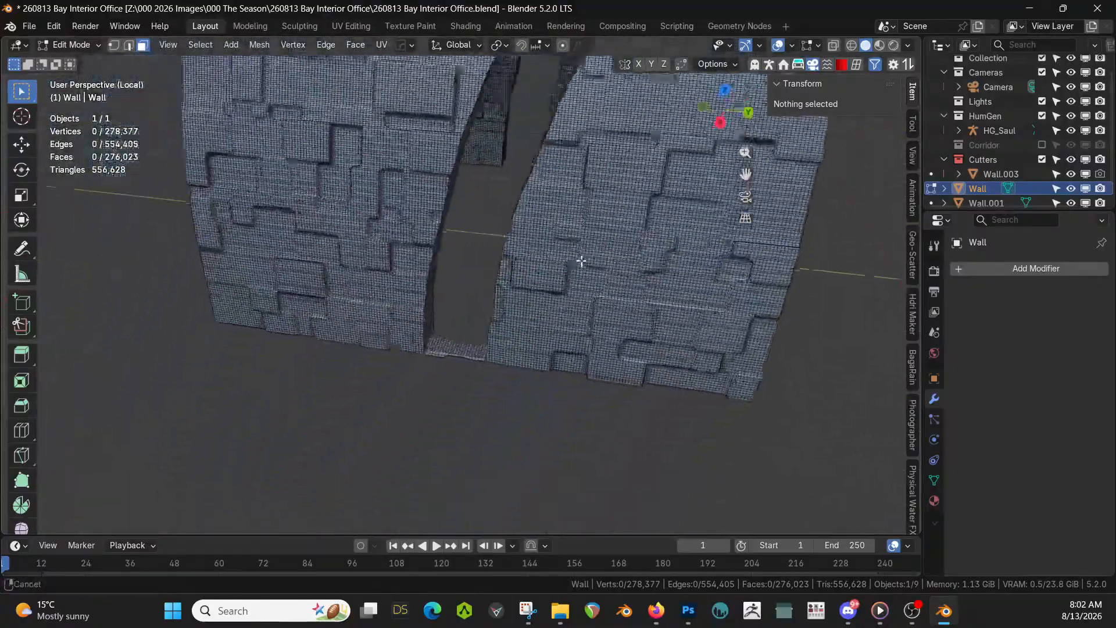
scroll(518, 337, up, 5)
shift+middle_drag(537, 350, 502, 354)
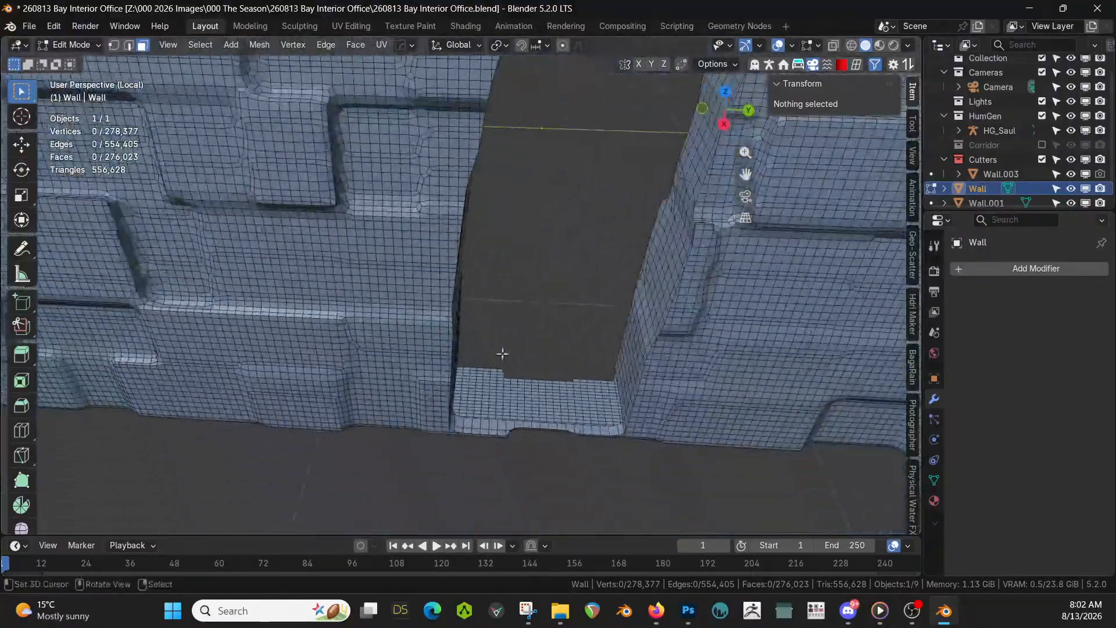
click(514, 403)
key(ctrl+l)
key(ctrl+z)
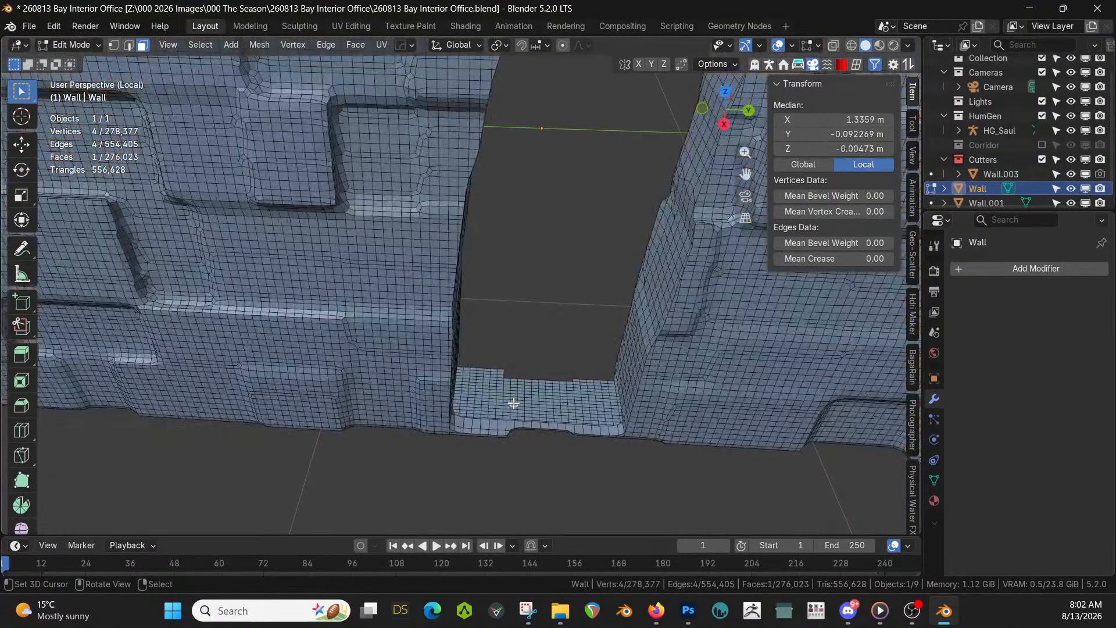
key(shift+g)
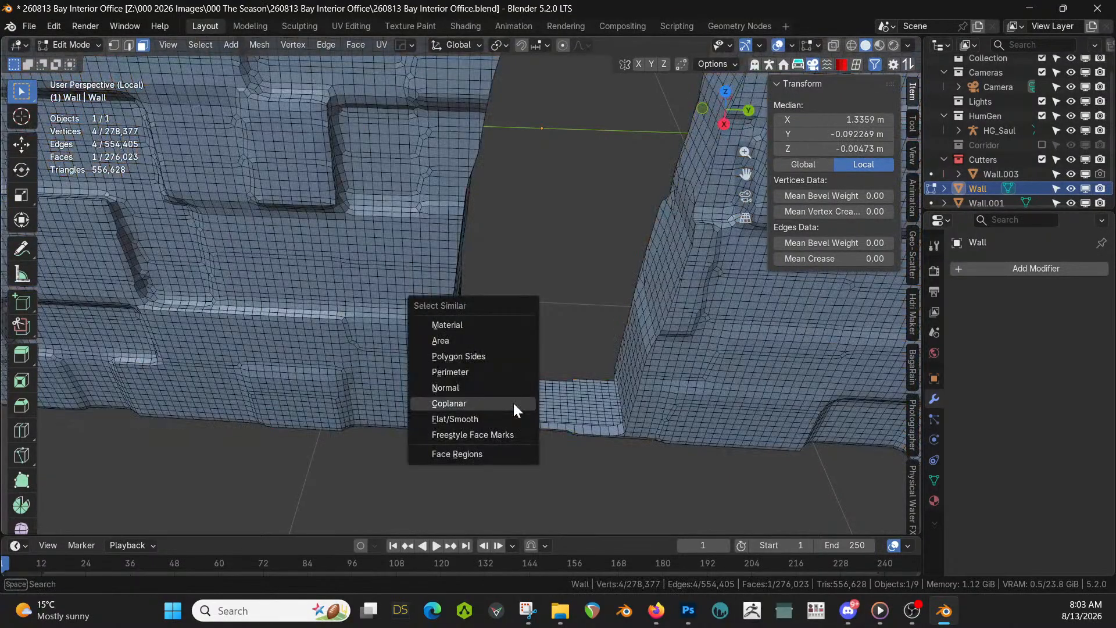
click(474, 403)
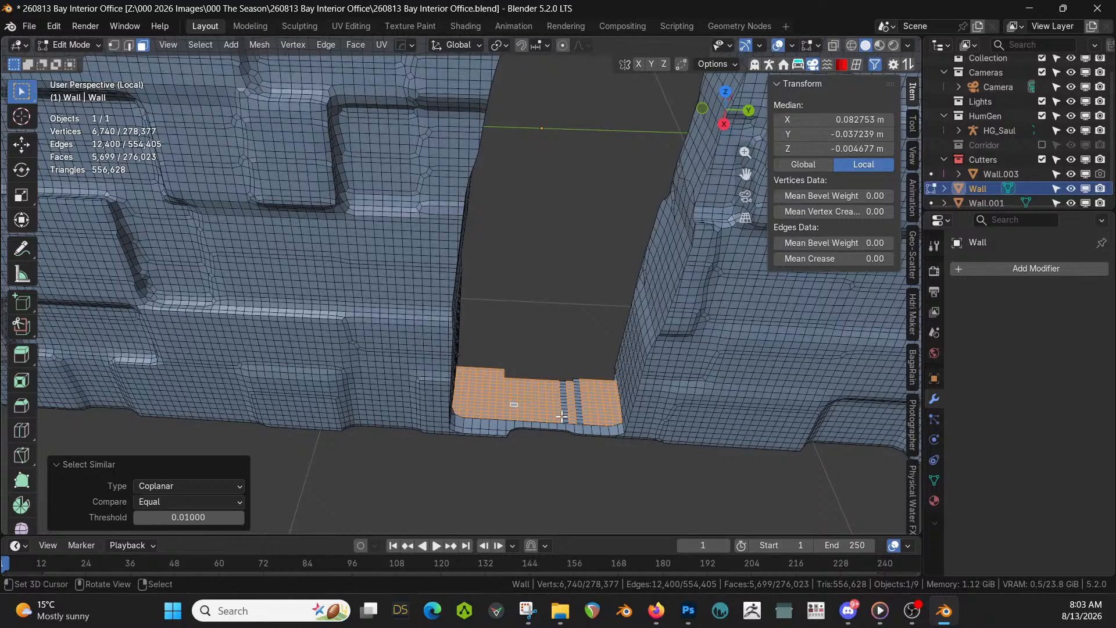
key(c)
mouse_move(568, 395)
mouse_down()
mouse_move(594, 429)
mouse_move(518, 414)
mouse_move(479, 431)
mouse_up()
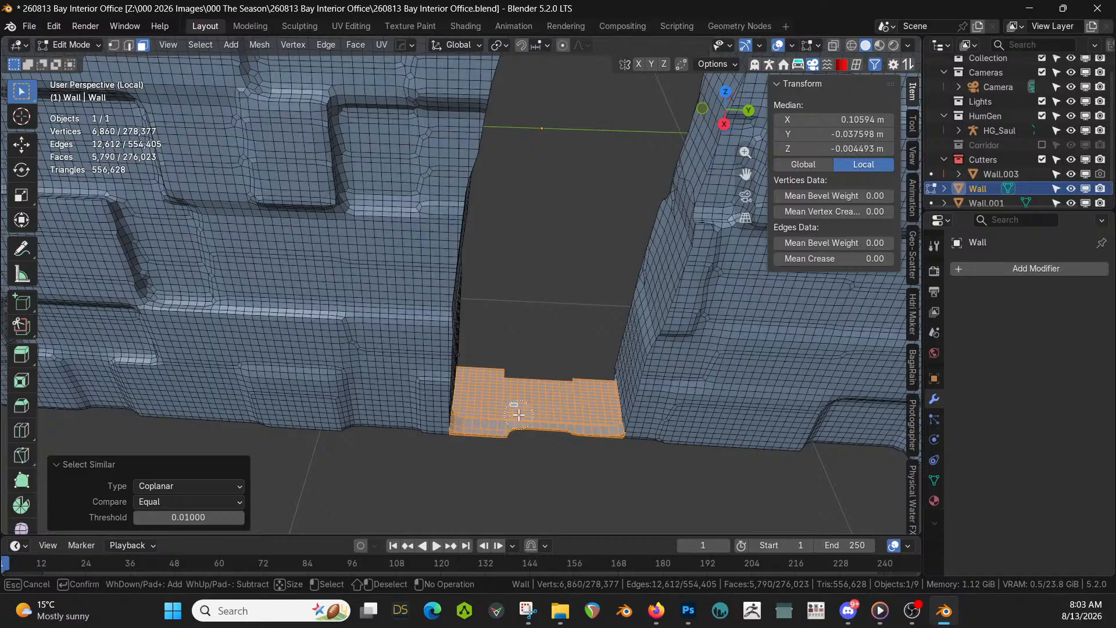
key(Escape)
key(x)
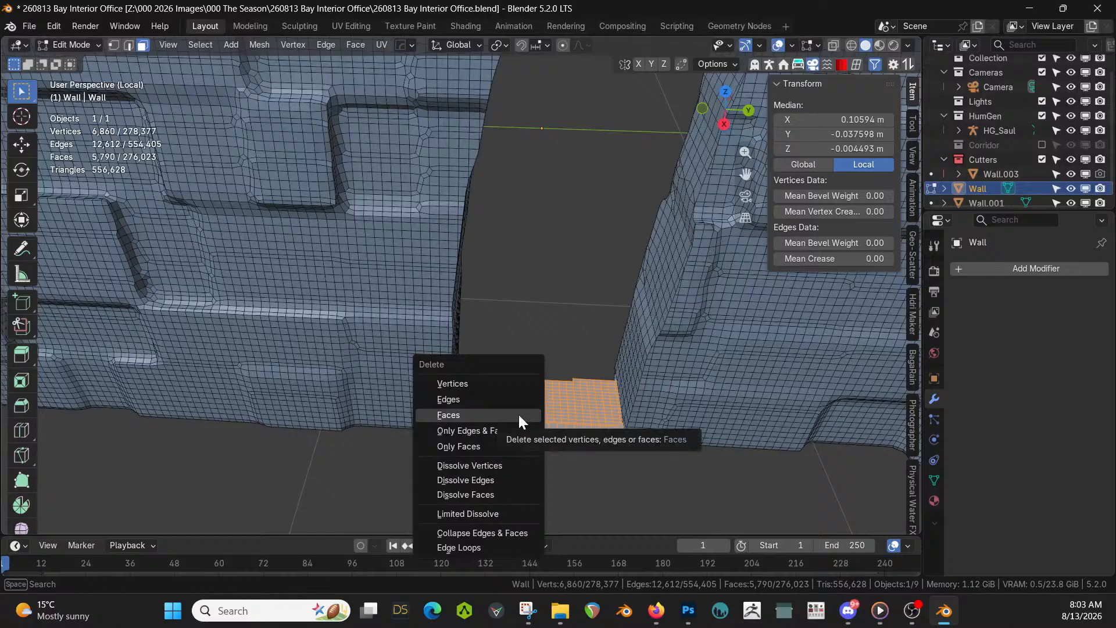
click(518, 414)
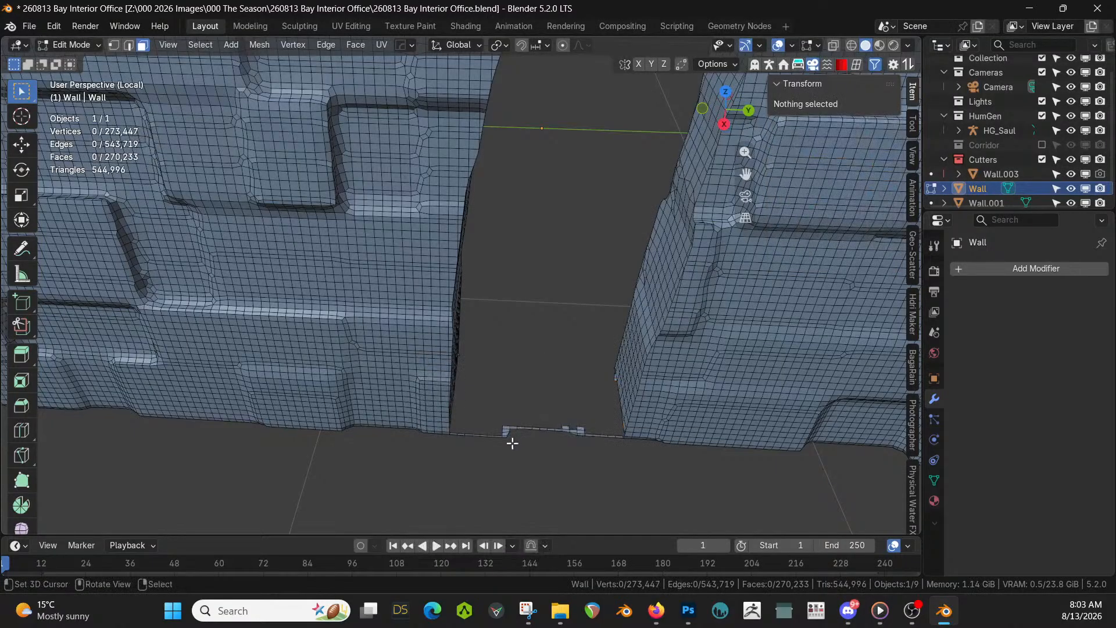
Circle-select the thin sliver of faces left along the outer edge of the gap's base and delete them
key(c)
mouse_move(508, 441)
mouse_down()
mouse_move(466, 439)
mouse_move(605, 431)
mouse_up()
right_click(602, 434)
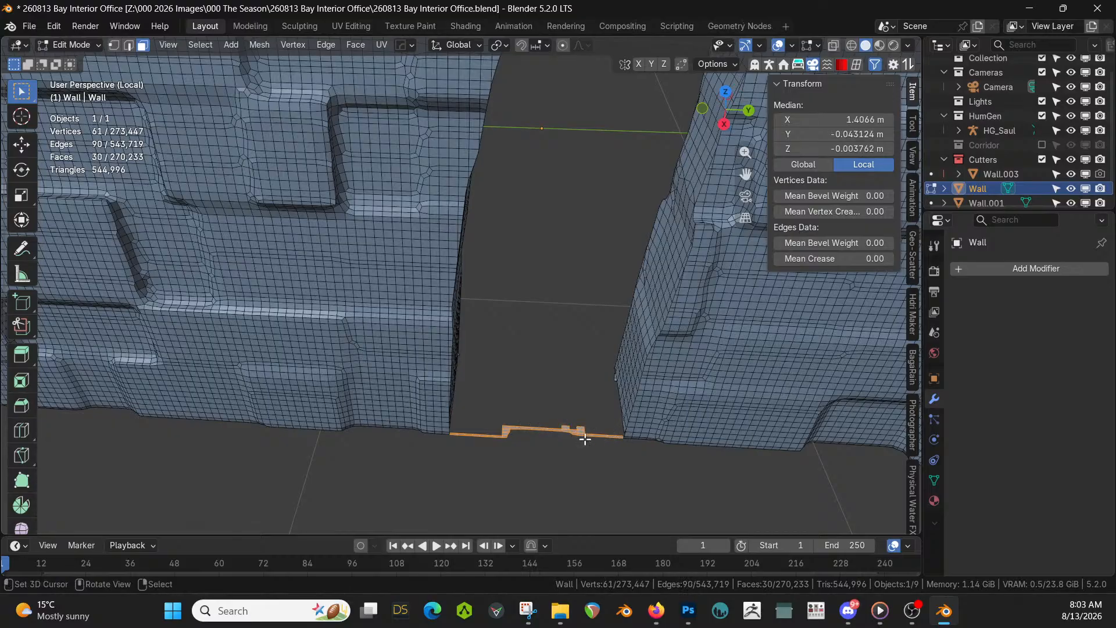
key(x)
click(536, 436)
Select the entire separated tunnel piece on the +Y side of the gap with Select Linked and delete its faces
scroll(538, 437, down, 4)
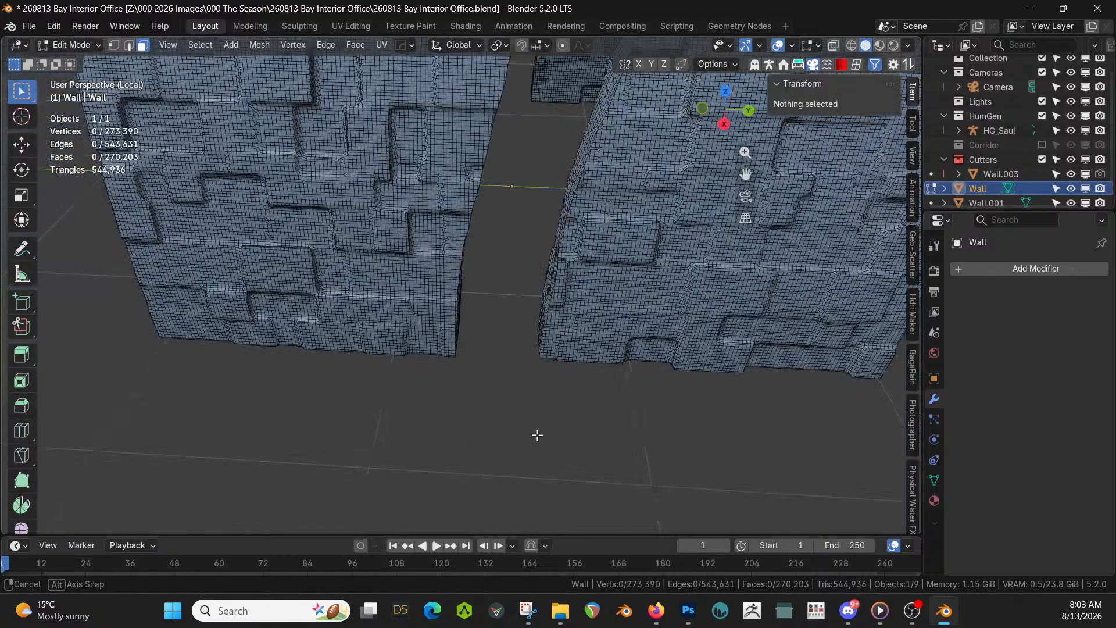
middle_drag(535, 437, 525, 395)
scroll(525, 394, down, 5)
shift+middle_drag(499, 270, 528, 391)
click(567, 340)
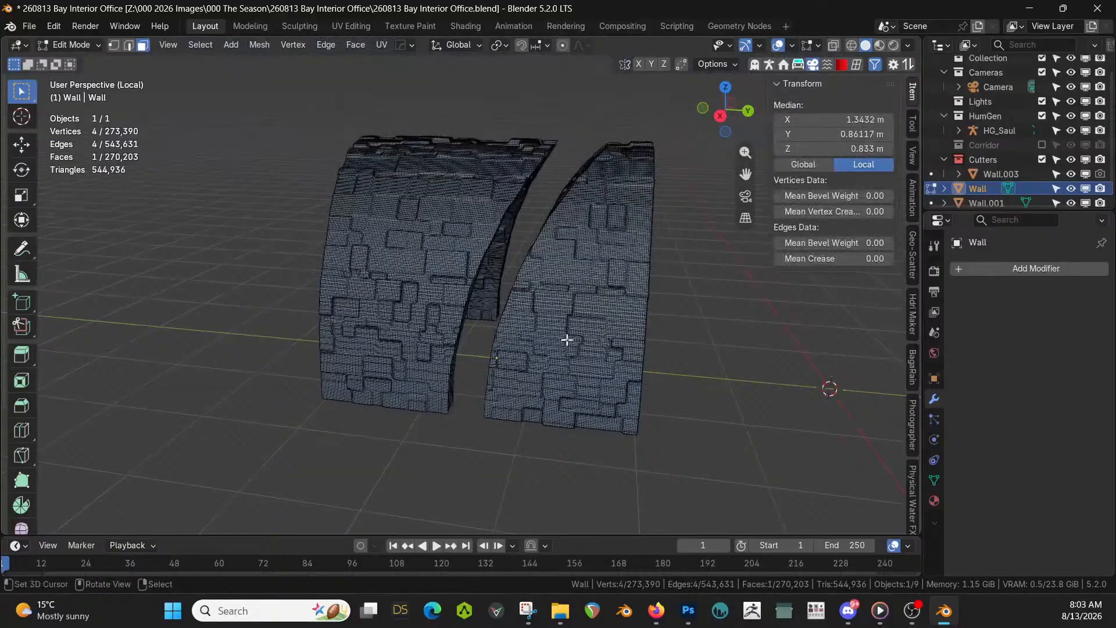
key(ctrl+l)
key(x)
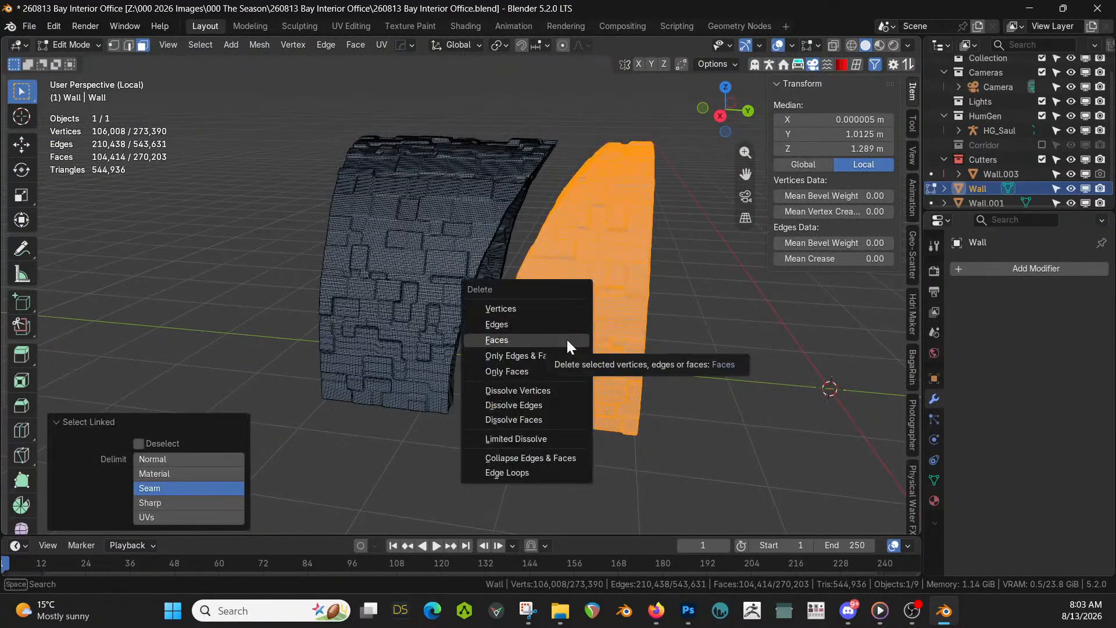
click(567, 340)
Return to Object Mode outside local view, exclude the Cutters collection, and enable the Corridor collection
scroll(567, 340, up, 4)
middle_drag(567, 340, 701, 386)
scroll(571, 307, up, 3)
scroll(554, 318, up, 3)
key(Tab)
key(KP_Divide)
click(1041, 160)
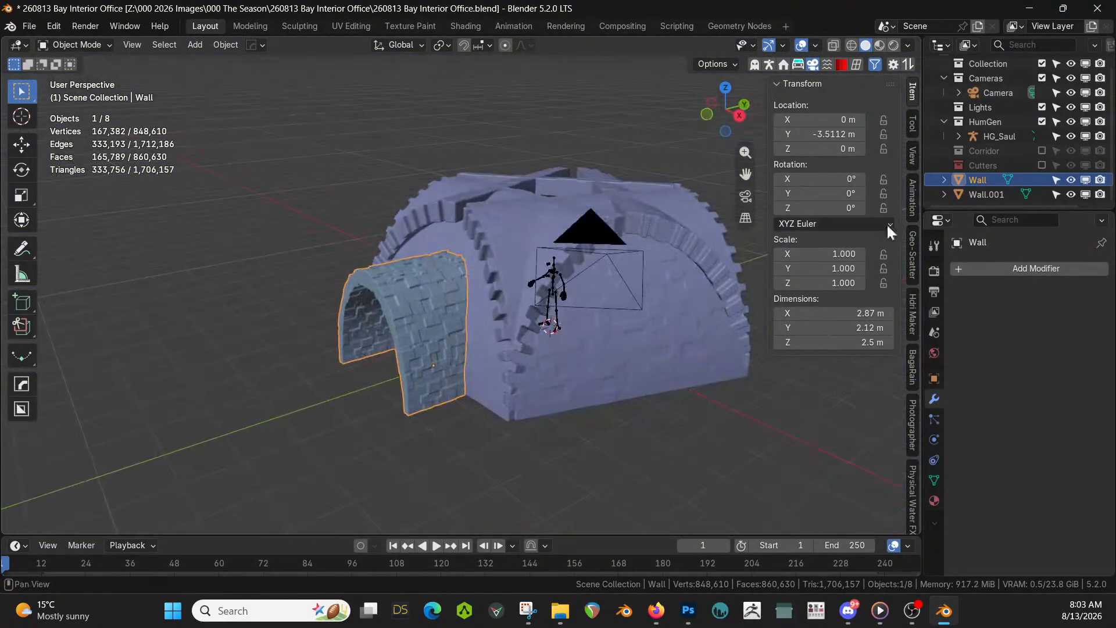
click(1042, 151)
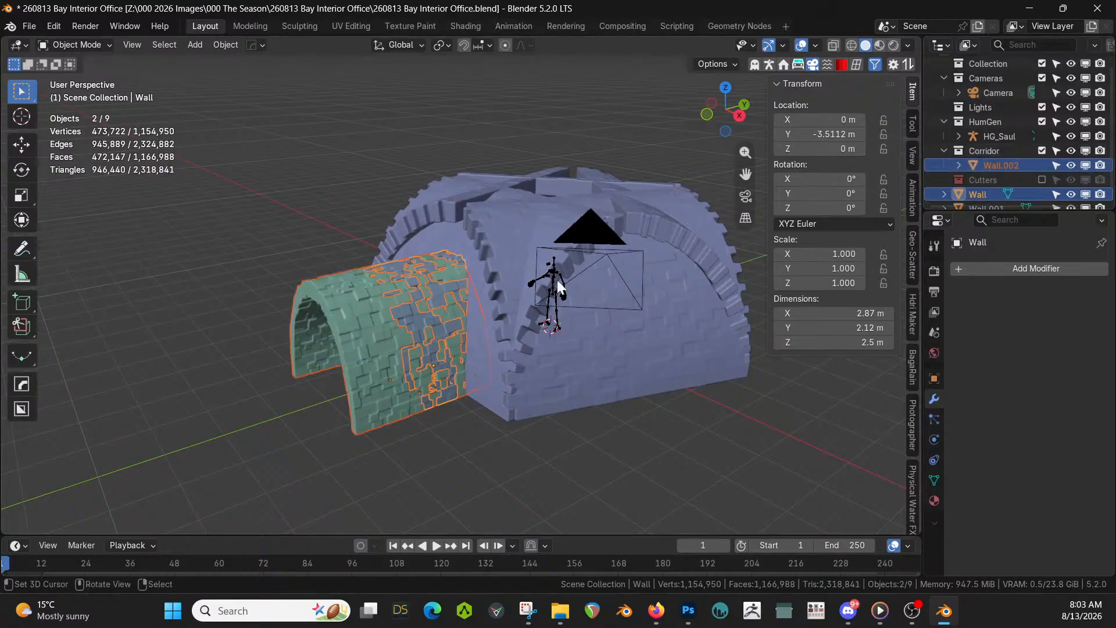
Move the Corridor duplicate Wall.002 about -2 m along Y, away from the dome to the cut tunnel's outer end
click(429, 343)
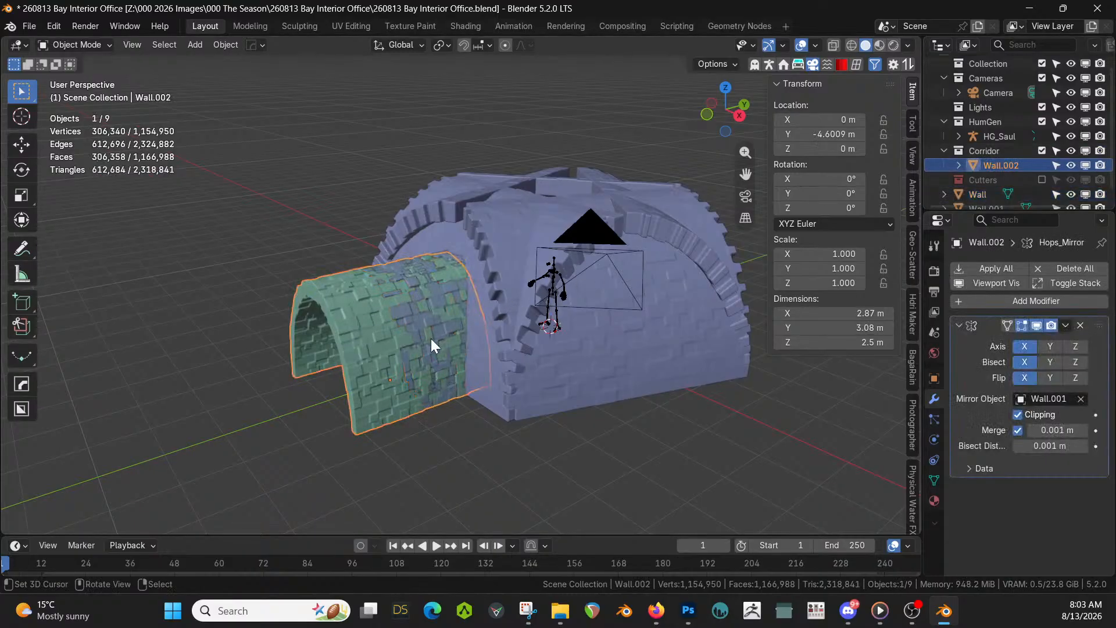
key(g)
key(y)
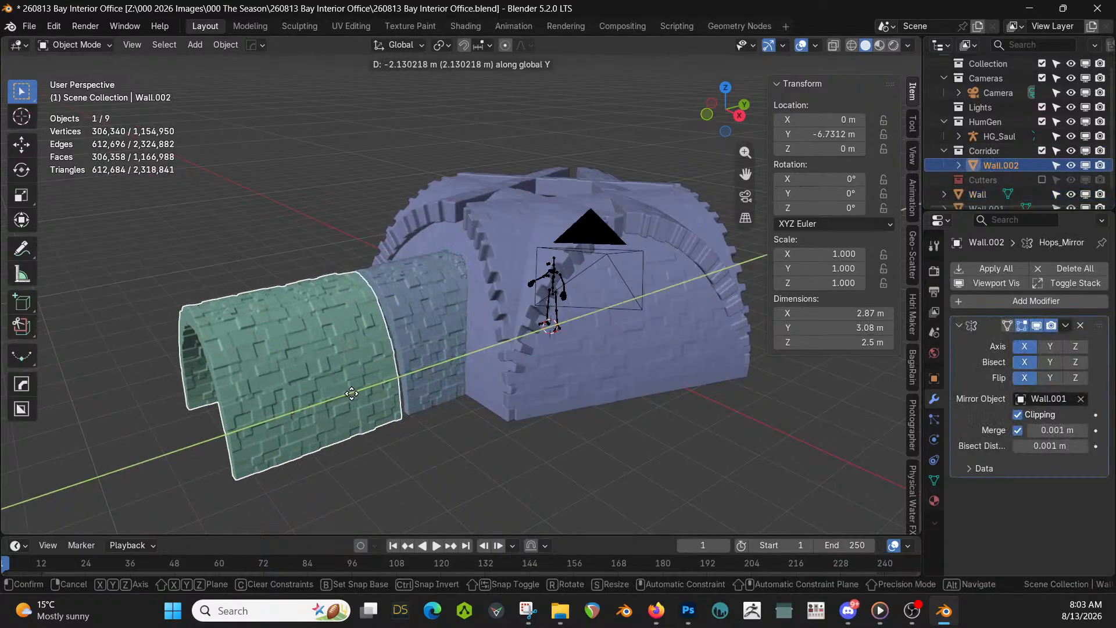
click(417, 383)
From the top view, nudge the Corridor duplicate about 0.022 m along Y toward the cut tunnel
key(KP_Decimal)
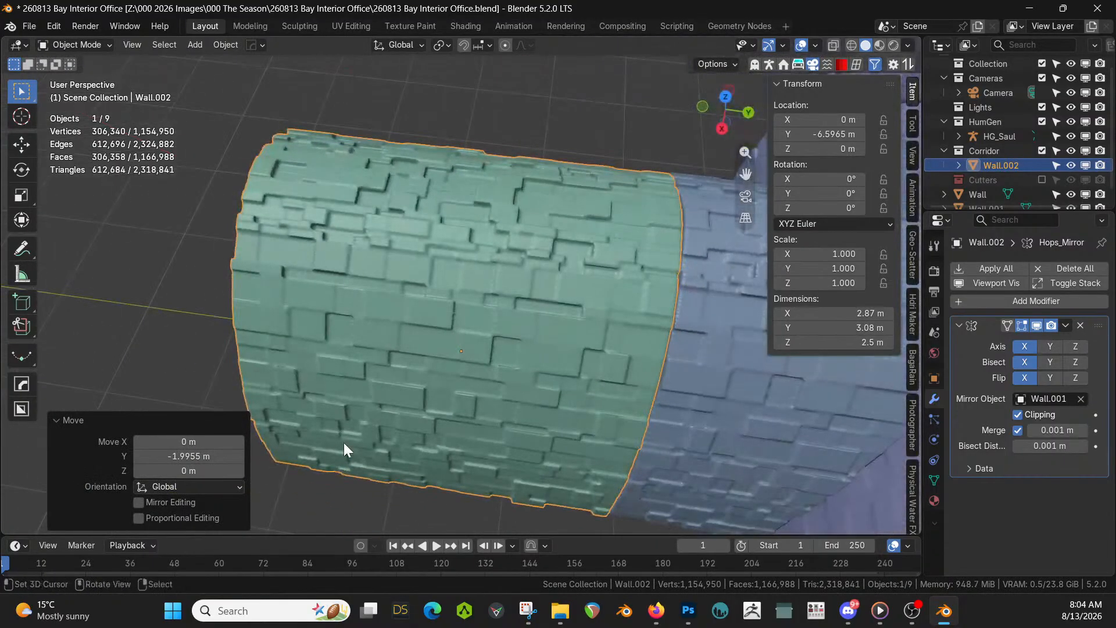
key(KP_7)
key(g)
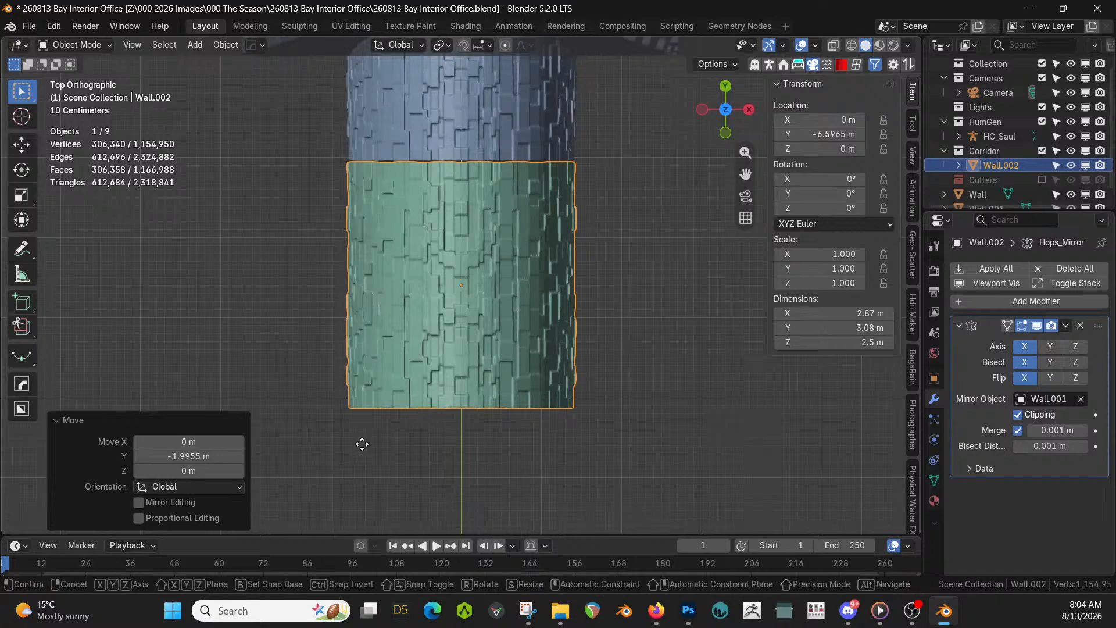
key(y)
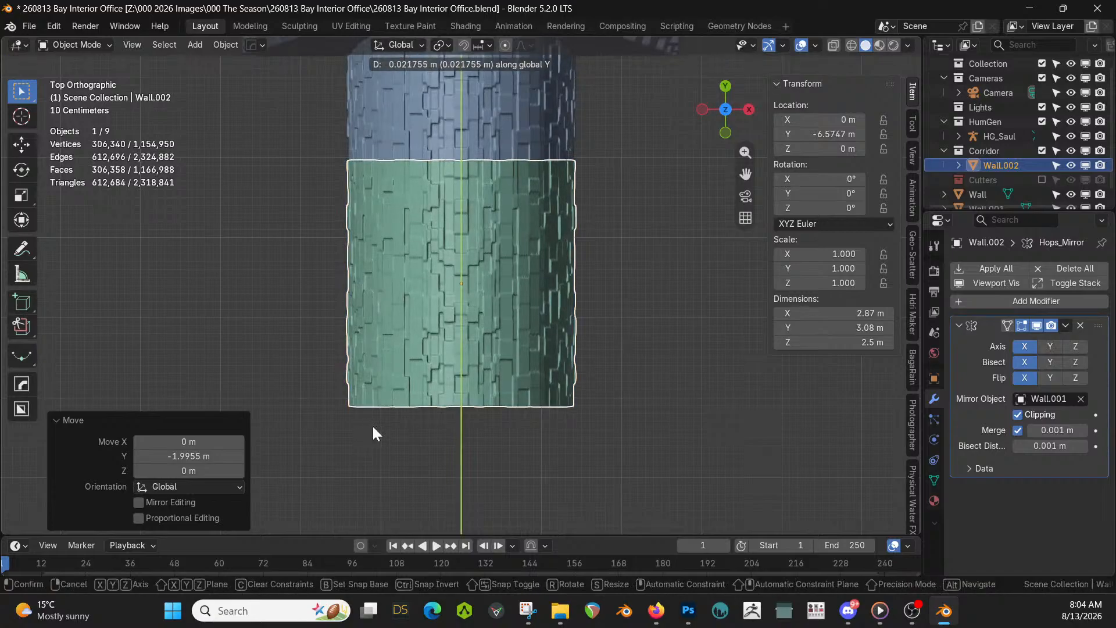
click(372, 427)
Add a HardOps Array V2 with a count of 2 to the Corridor duplicate, extending along negative Y
middle_drag(372, 427, 589, 341)
scroll(406, 264, up, 2)
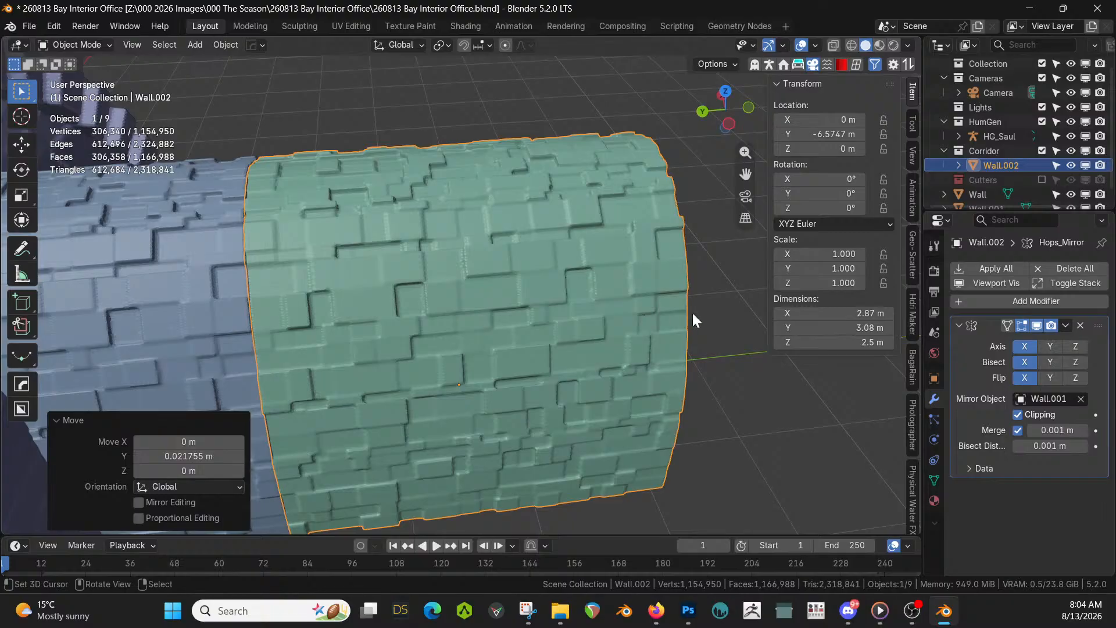
scroll(570, 324, down, 3)
key(q)
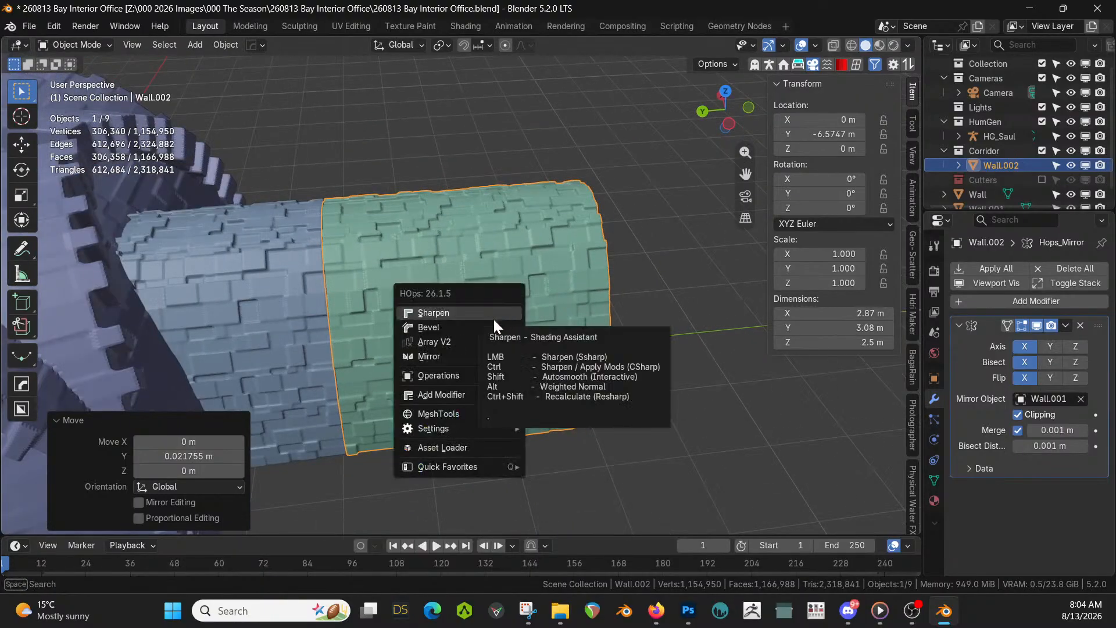
click(474, 342)
key(x)
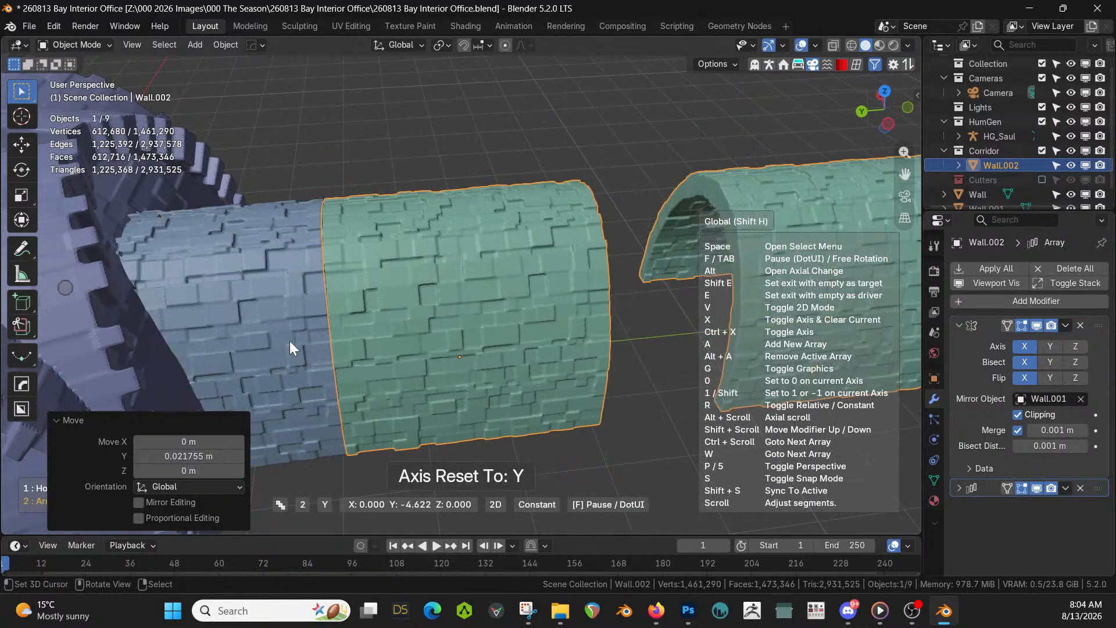
click(682, 331)
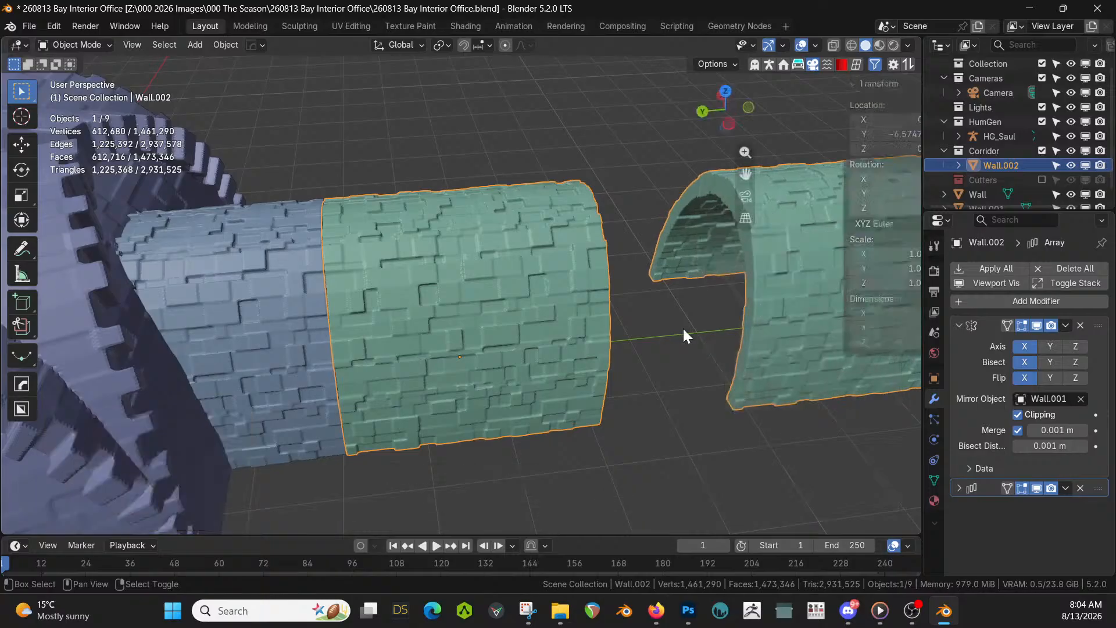
Switch the array from Constant Offset to Relative Offset and set its Y factor to -1
key(n)
click(959, 489)
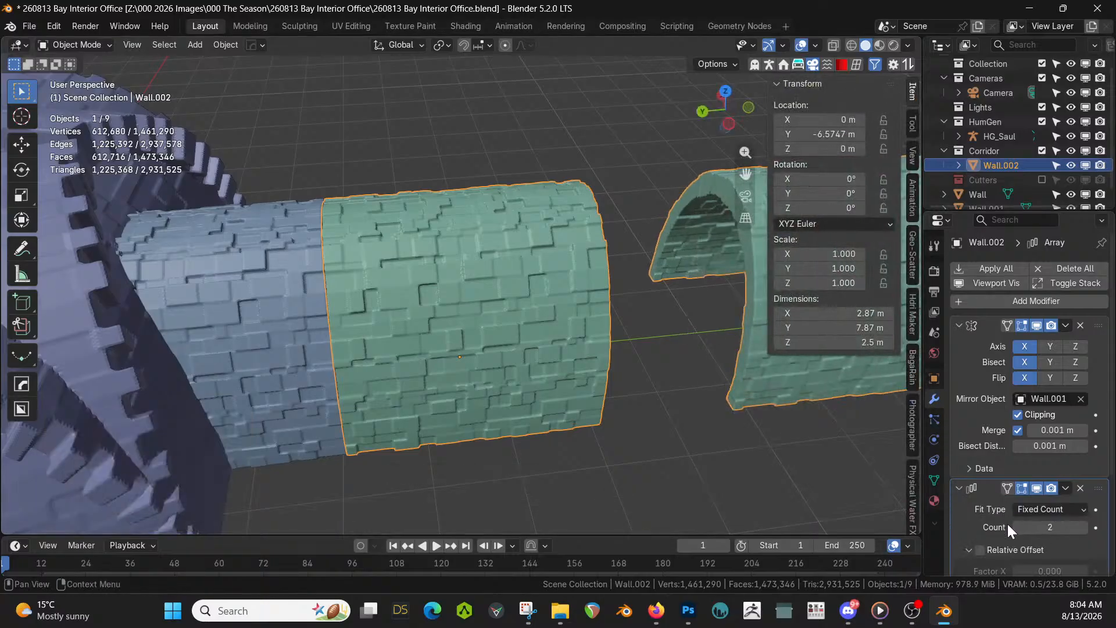
scroll(1007, 525, down, 5)
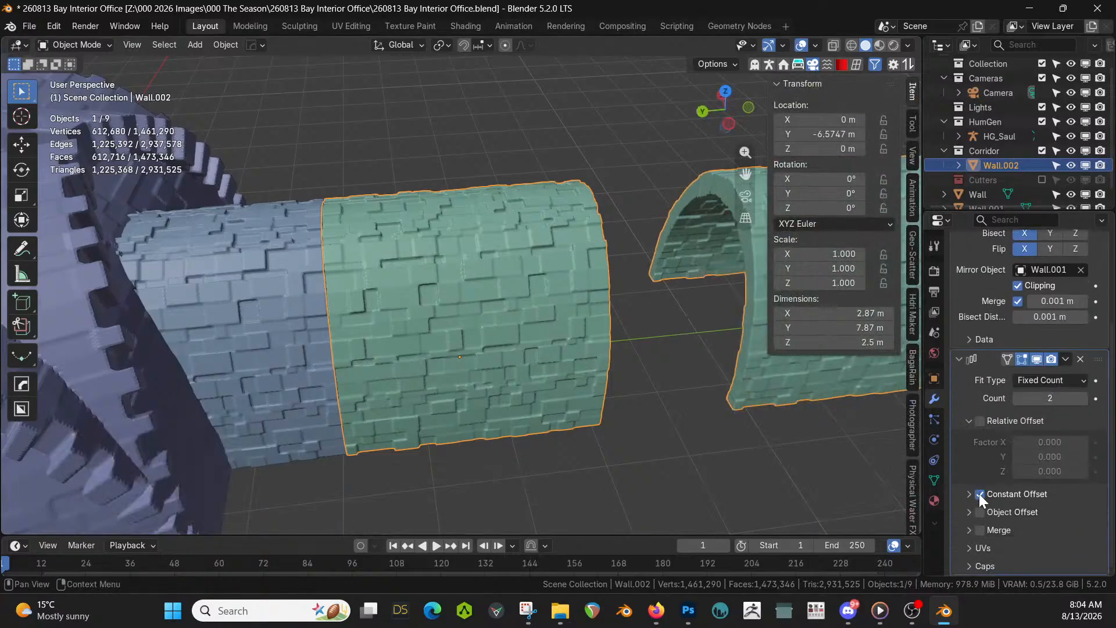
click(981, 494)
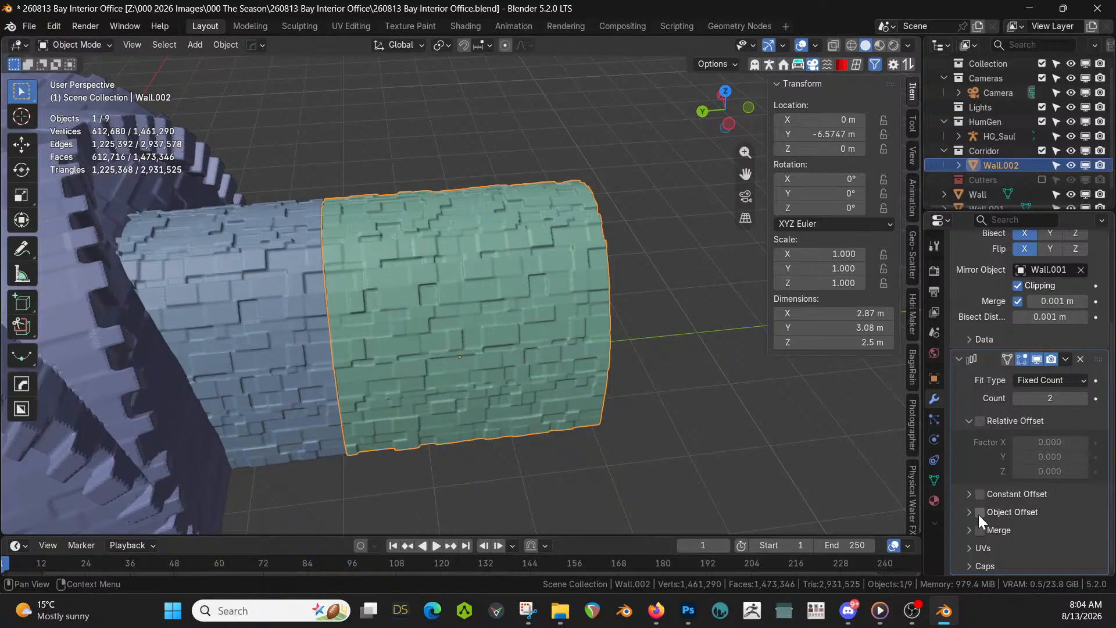
click(978, 422)
click(1036, 452)
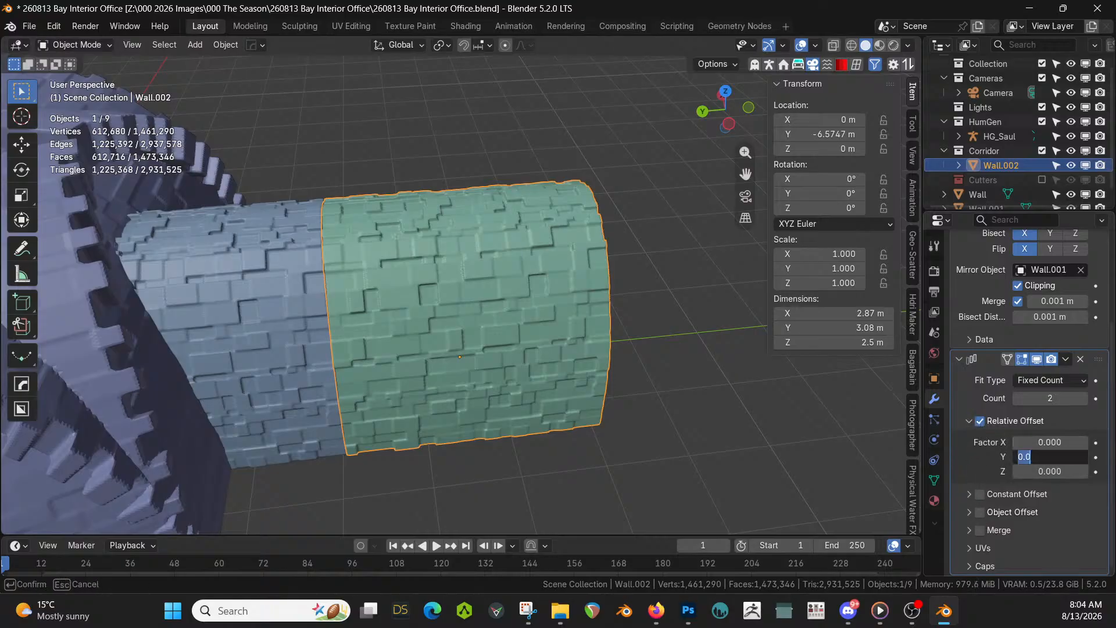
text(1)
key(Return)
click(1038, 456)
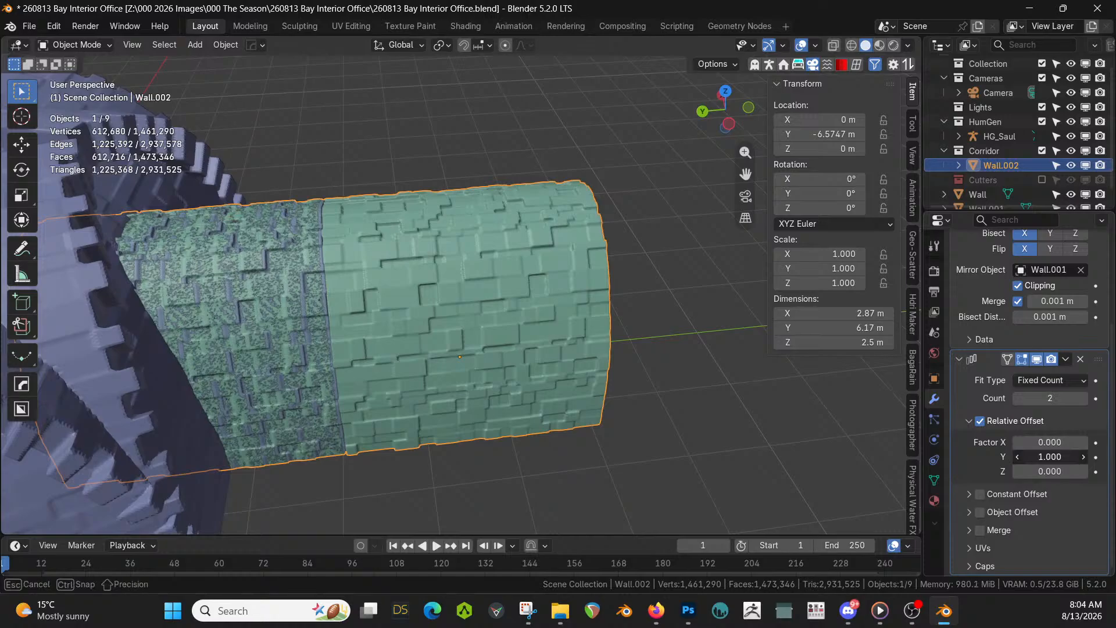
text(-1)
key(Return)
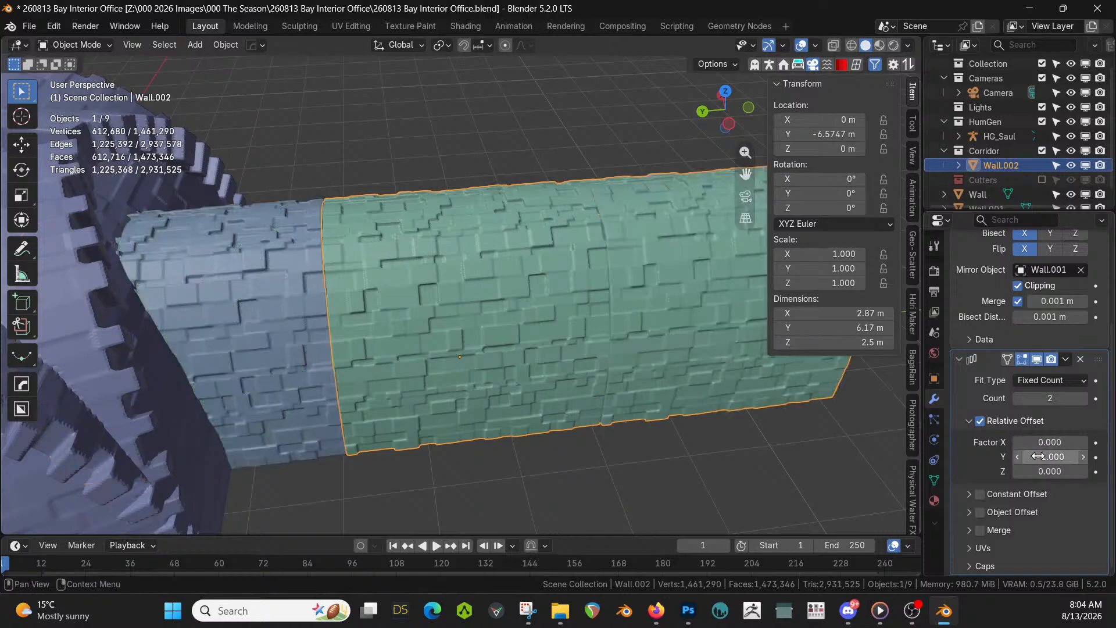
Set the array's relative Y offset factor to -0.98 for a slight overlap between the corridor segments
click(1038, 457)
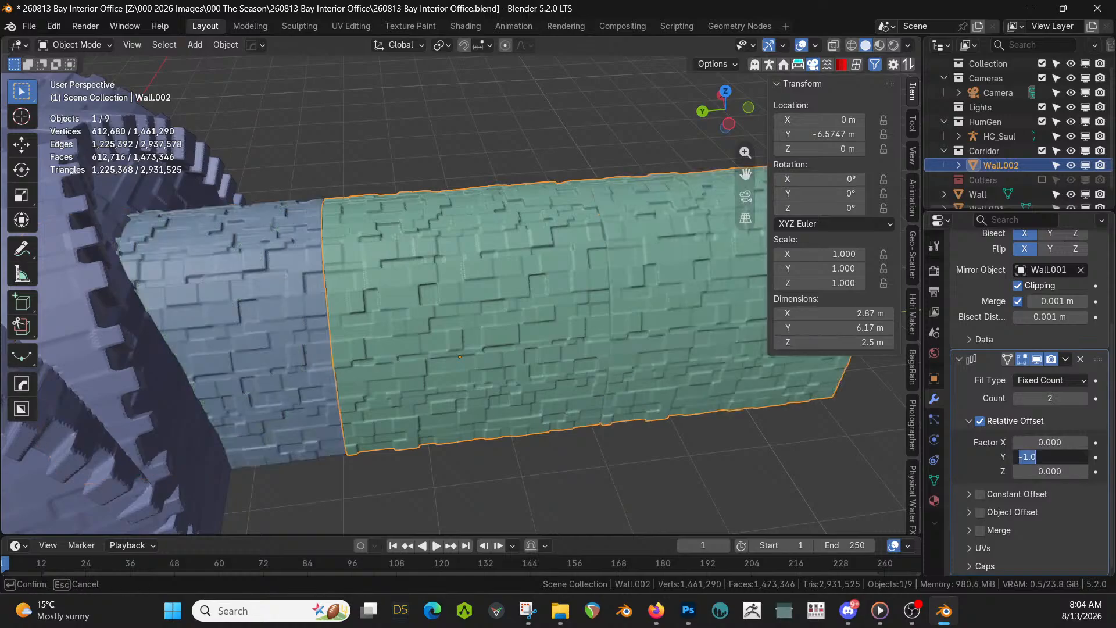
text(-0)
text(.98)
key(Return)
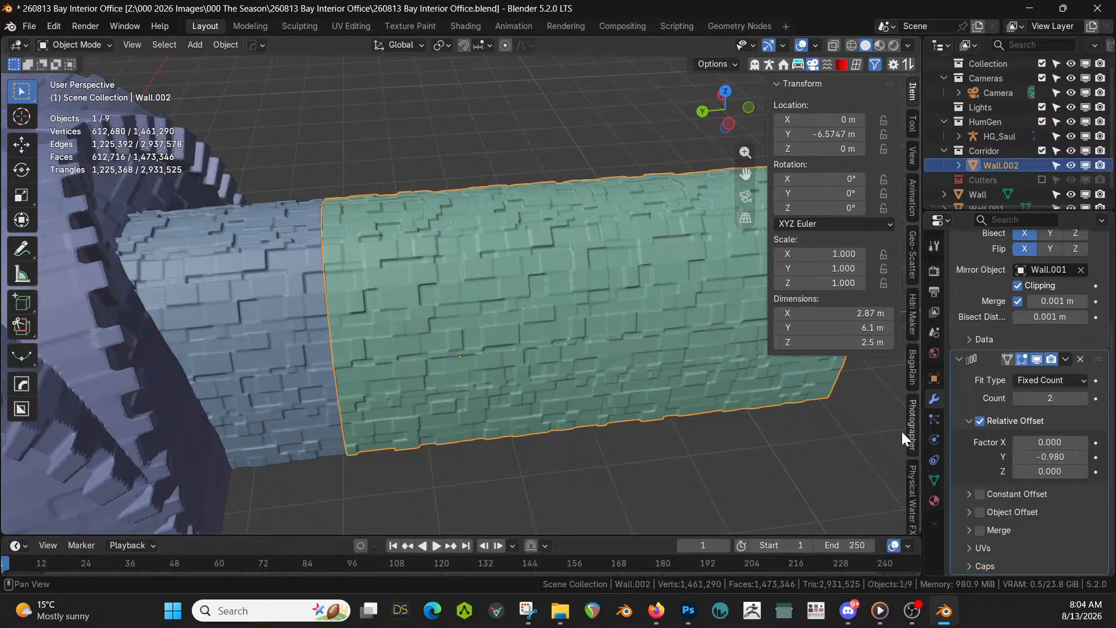
Apply the mirror and array modifiers on the Corridor tunnel segment to make its geometry real
middle_drag(598, 331, 421, 255)
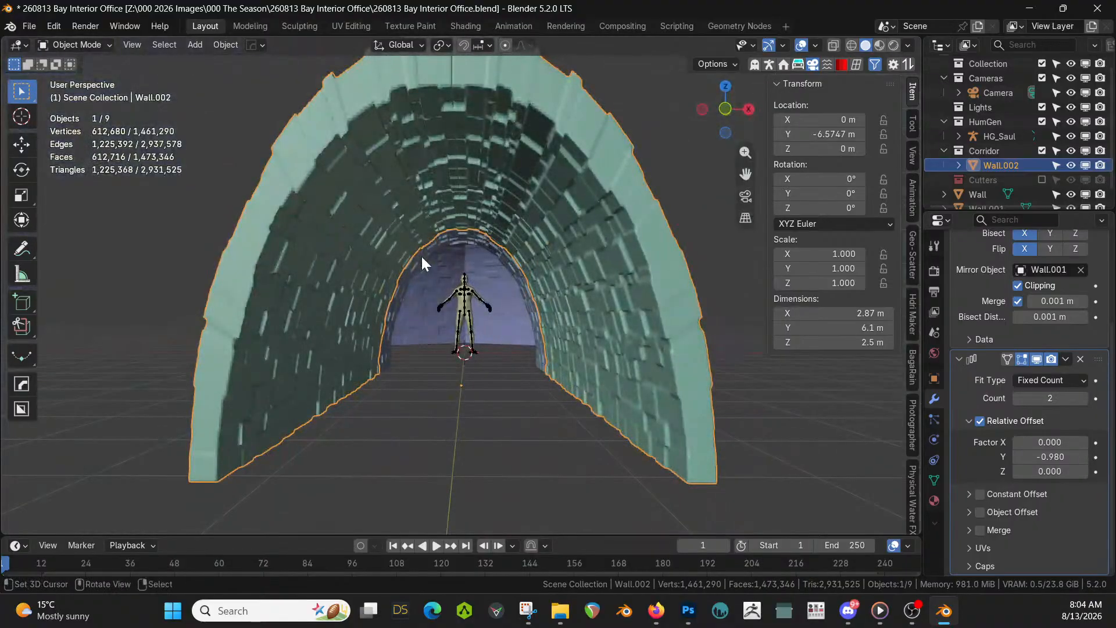
scroll(427, 268, up, 6)
scroll(465, 302, down, 10)
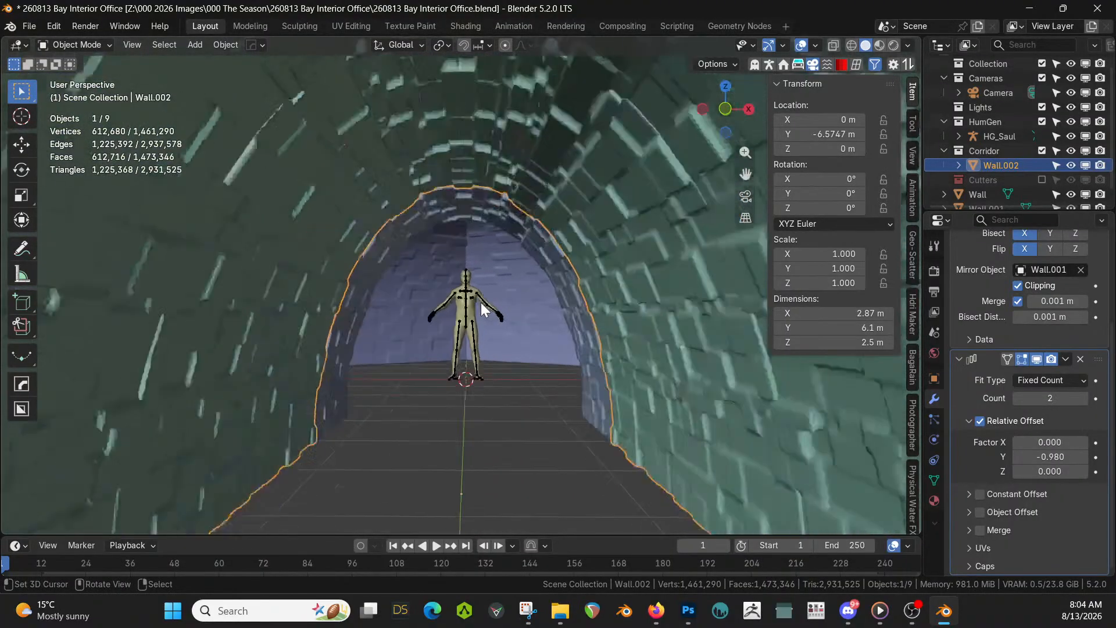
middle_drag(480, 305, 553, 362)
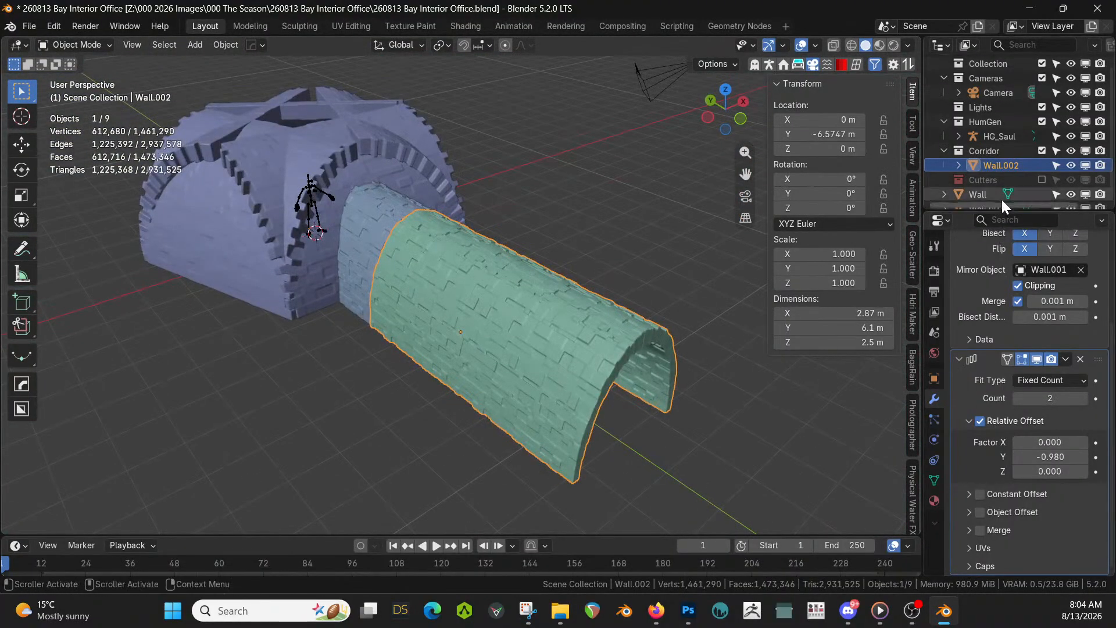
scroll(989, 357, up, 5)
click(989, 255)
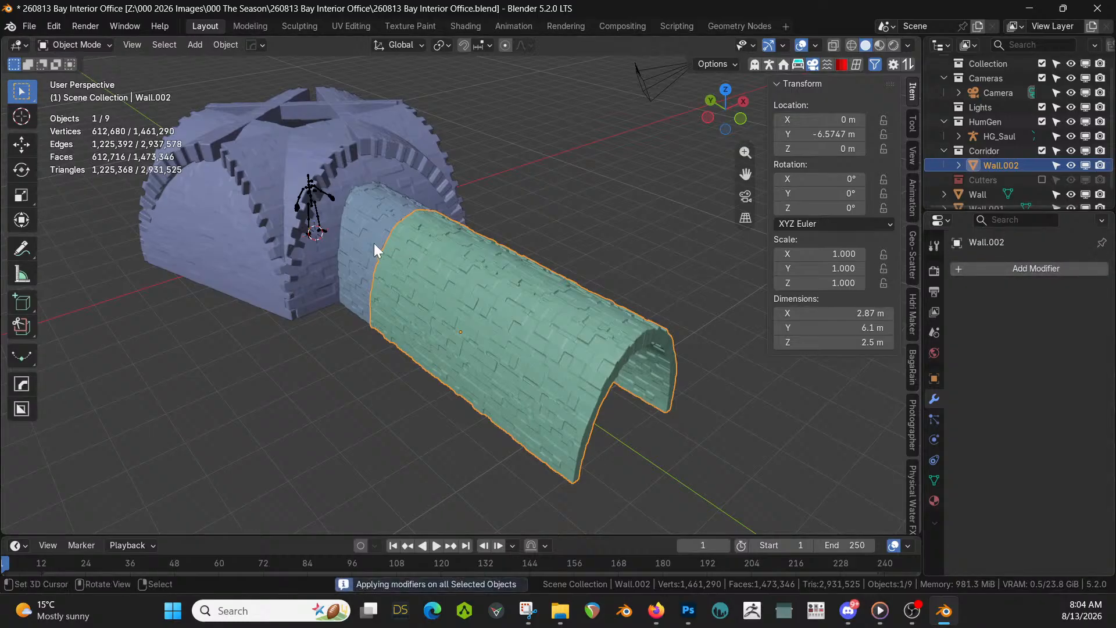
Join the short cut tunnel piece beside the dome into the long corridor object
click(374, 243)
middle_drag(490, 299, 603, 319)
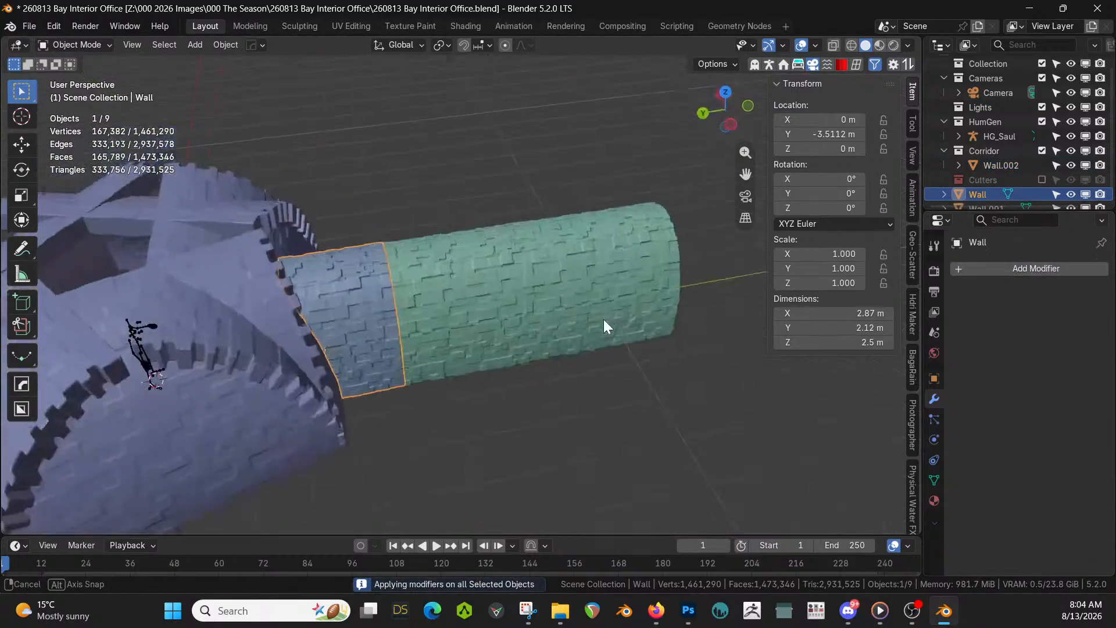
shift+click(460, 277)
key(ctrl+j)
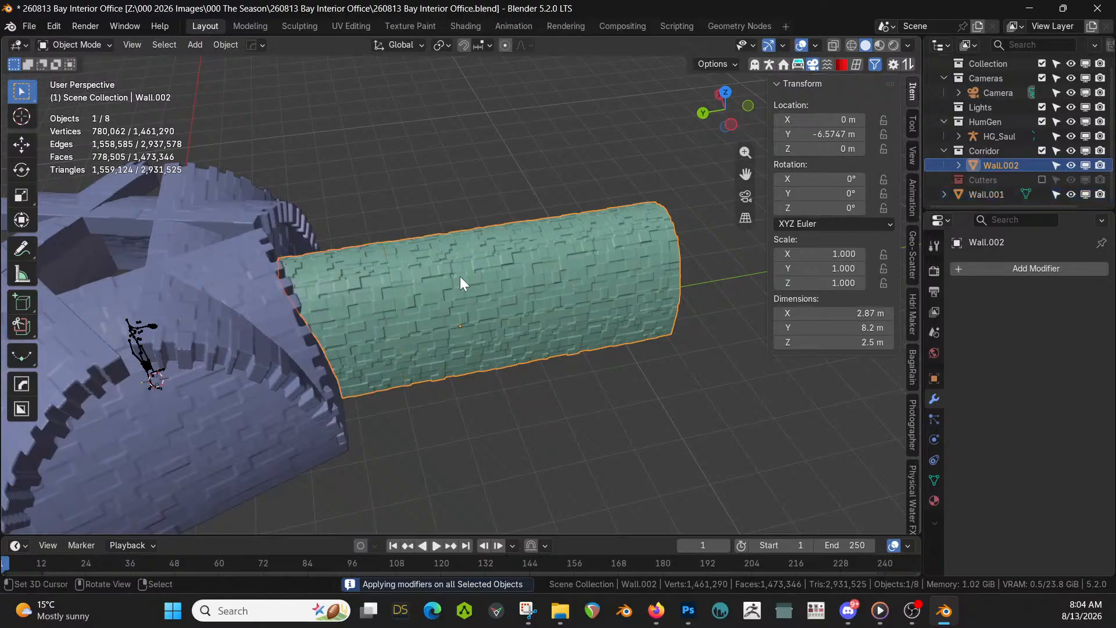
Move the dome into a new collection named Room
middle_drag(460, 276, 625, 247)
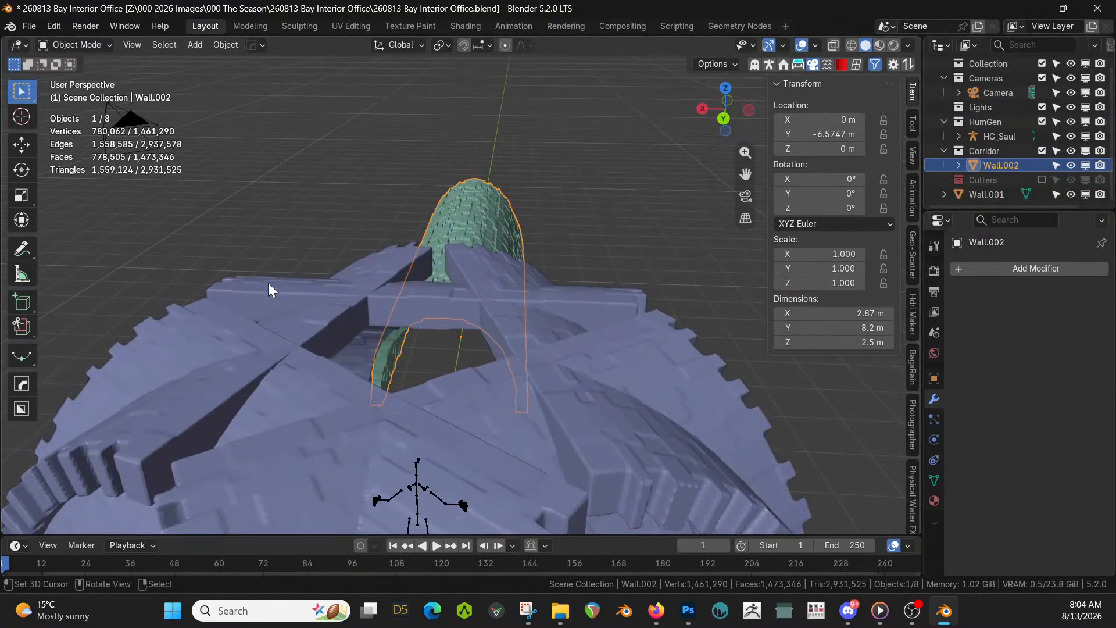
click(254, 302)
key(m)
click(249, 299)
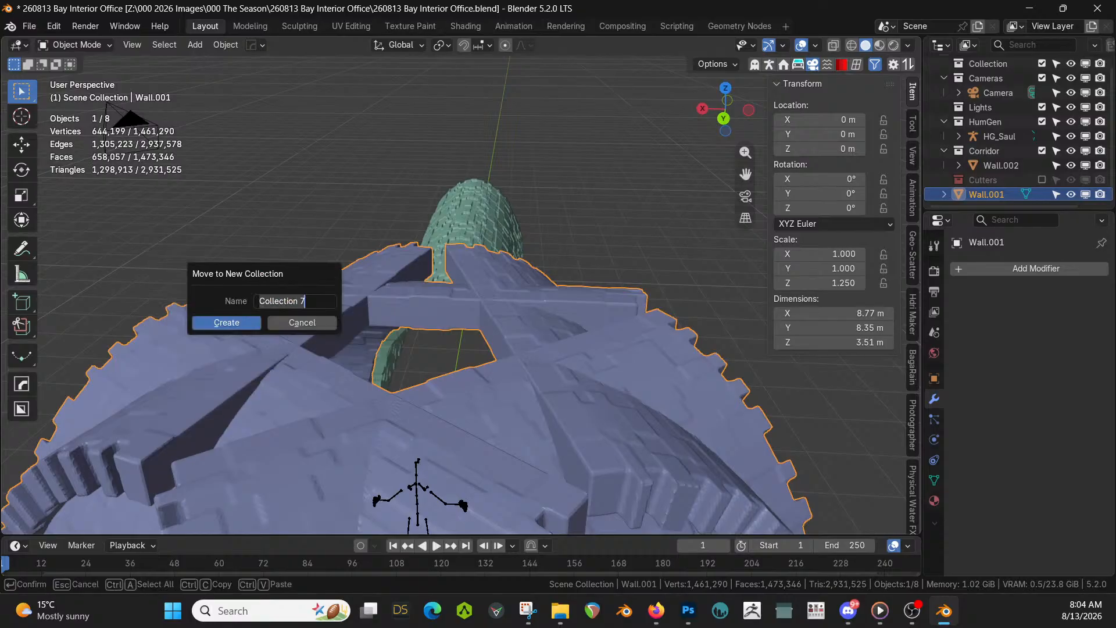
text(Room)
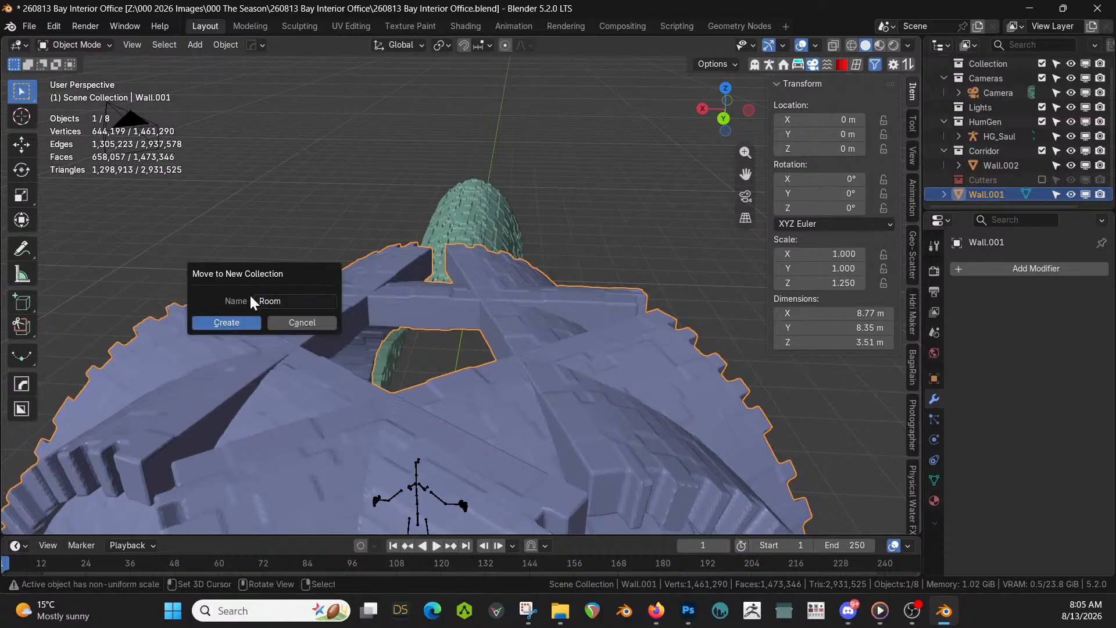
key(Return)
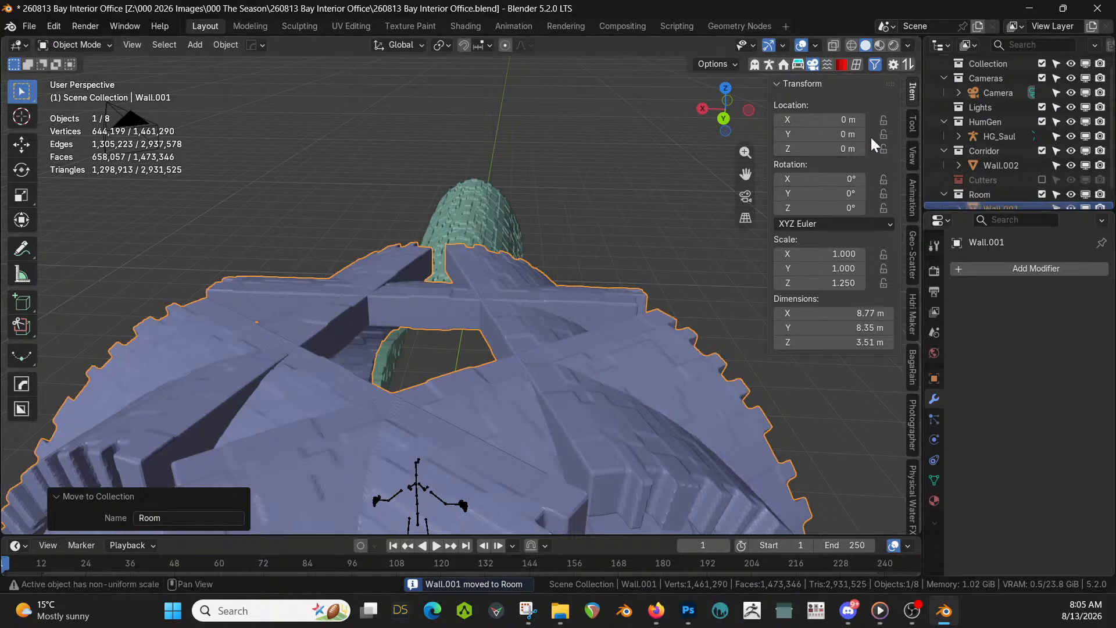
Examine the archway where the corridor meets the dome from inside, and the dome alone with the Corridor collection excluded
middle_drag(233, 438, 466, 337)
scroll(431, 327, up, 5)
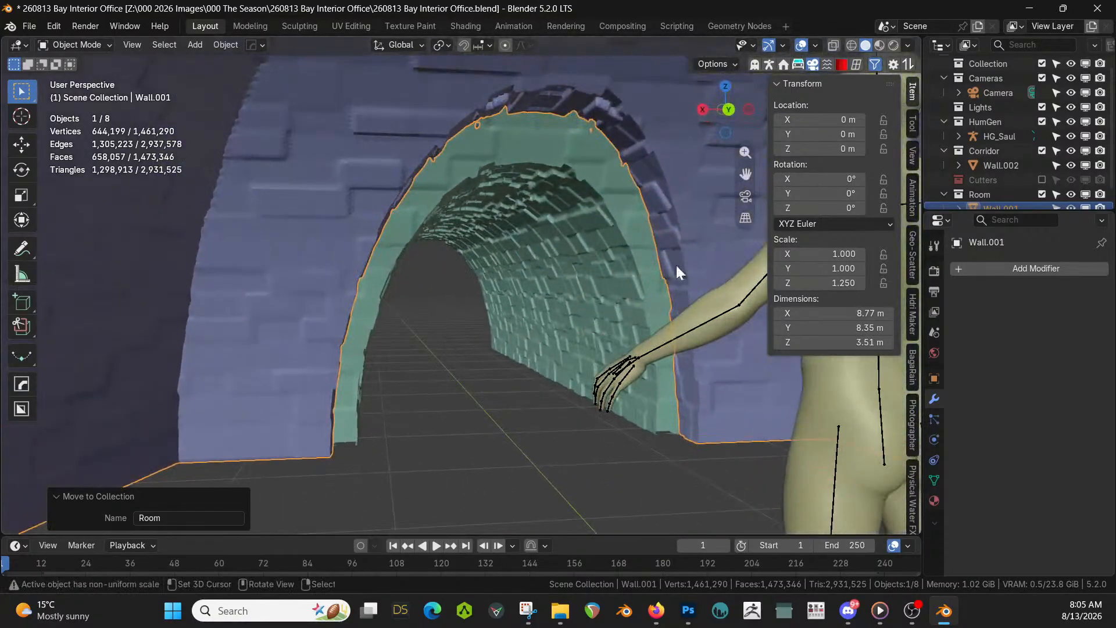
middle_drag(405, 229, 364, 303)
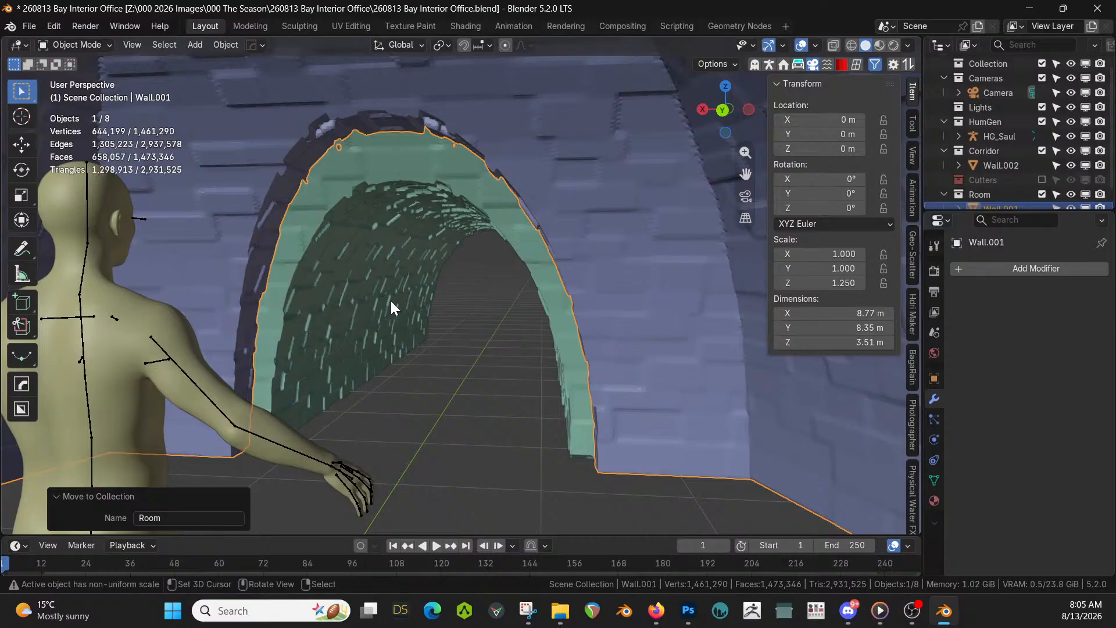
middle_drag(391, 301, 438, 313)
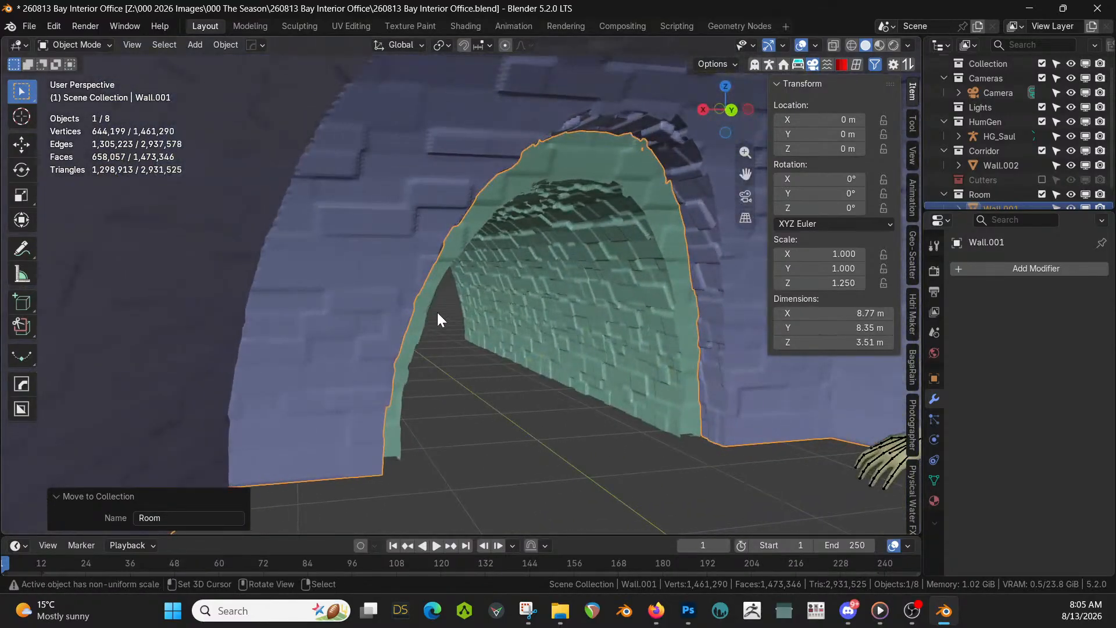
middle_drag(483, 361, 407, 360)
scroll(309, 403, down, 3)
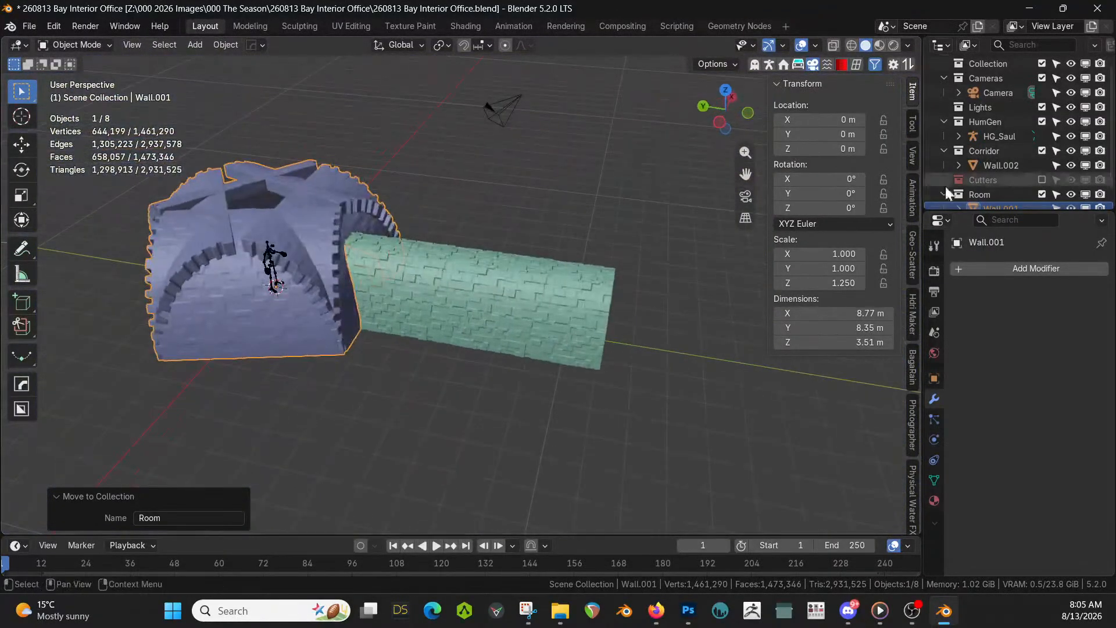
click(1042, 150)
middle_drag(326, 303, 449, 364)
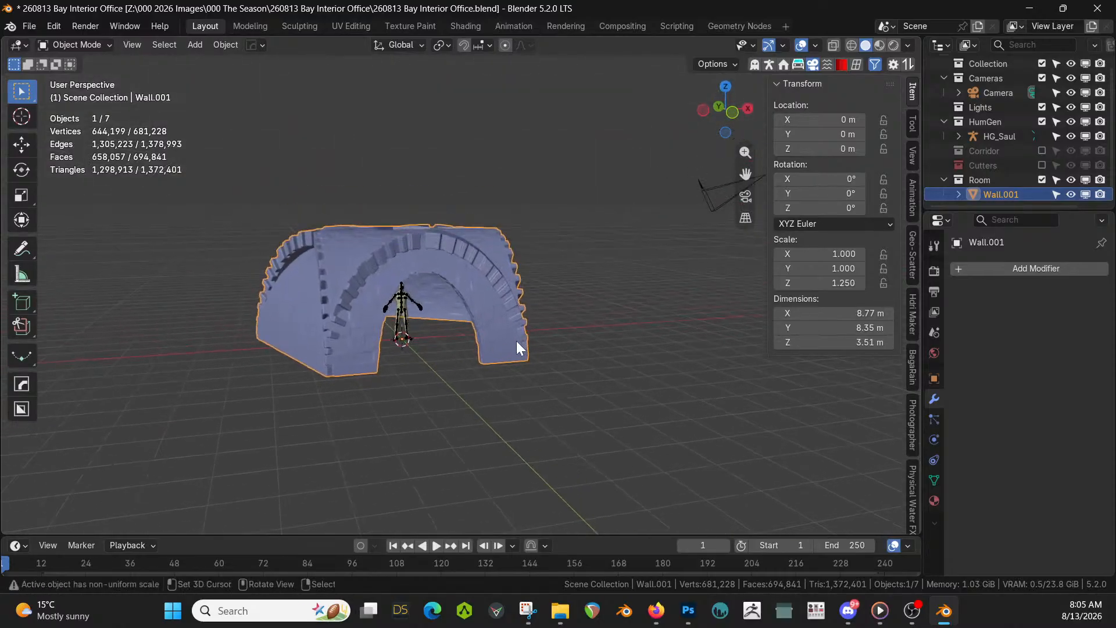
Enable the Cutters and Corridor collections in the view layer and delete the Wall.003 cutter
click(1042, 165)
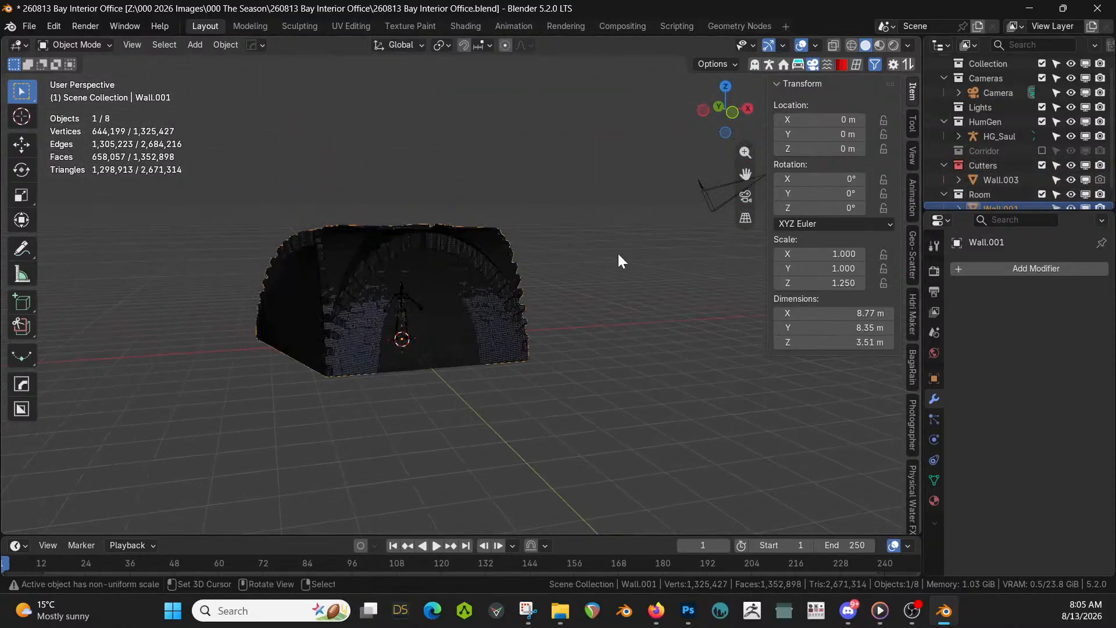
click(1042, 151)
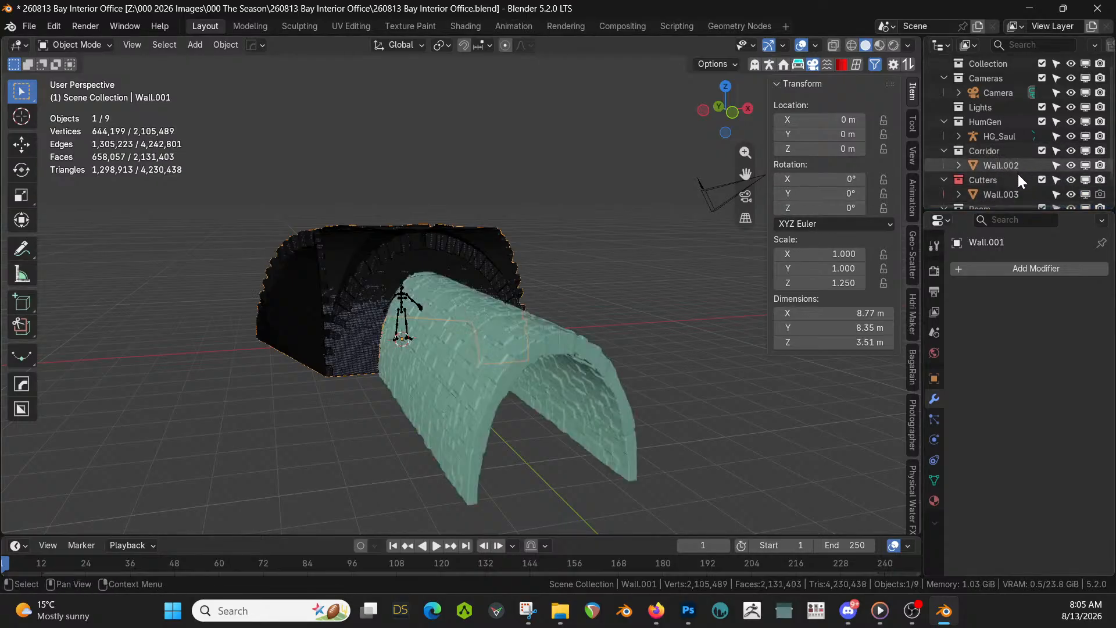
click(962, 180)
click(989, 195)
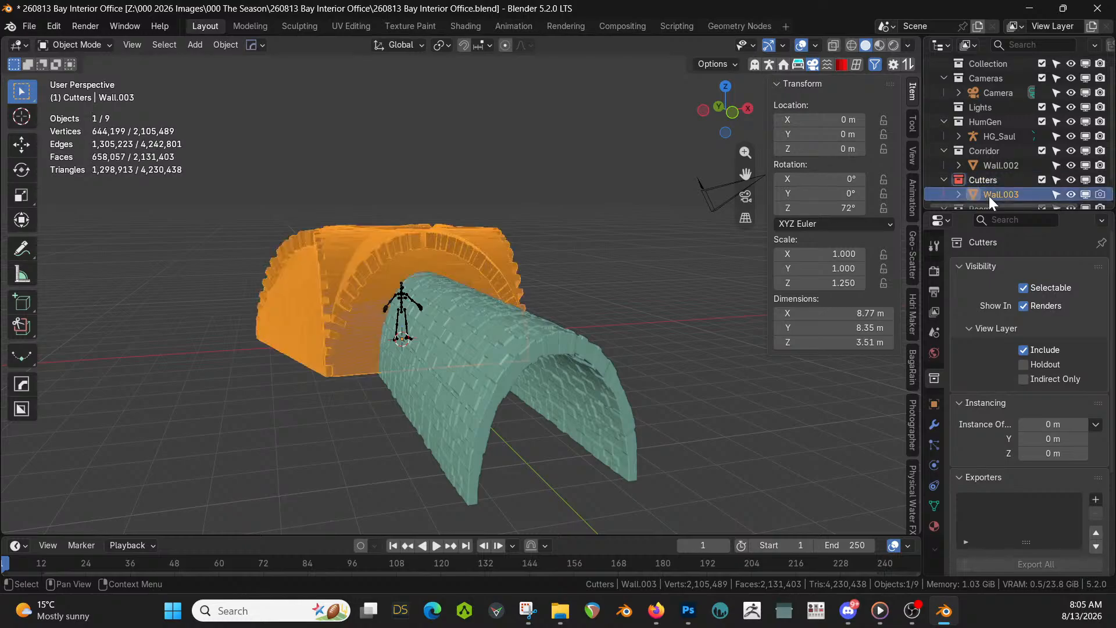
key(Delete)
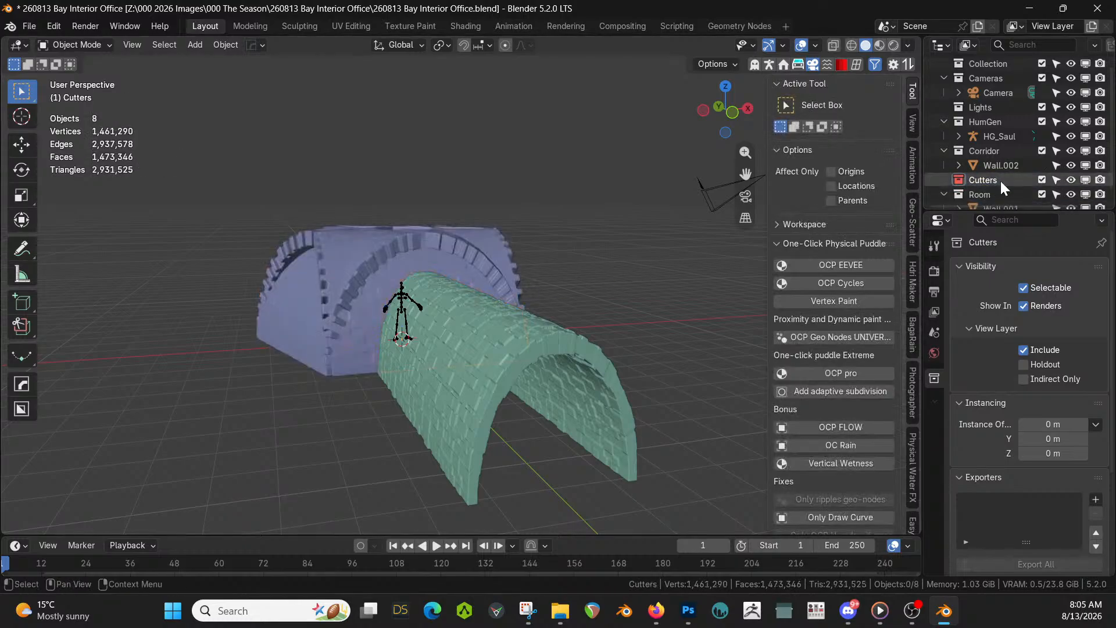
Add a plane at the world origin and scale it uniformly to about 9.52 m square, enclosing the dome's footprint
middle_drag(554, 267, 612, 329)
key(shift+a)
mouse_move(573, 200)
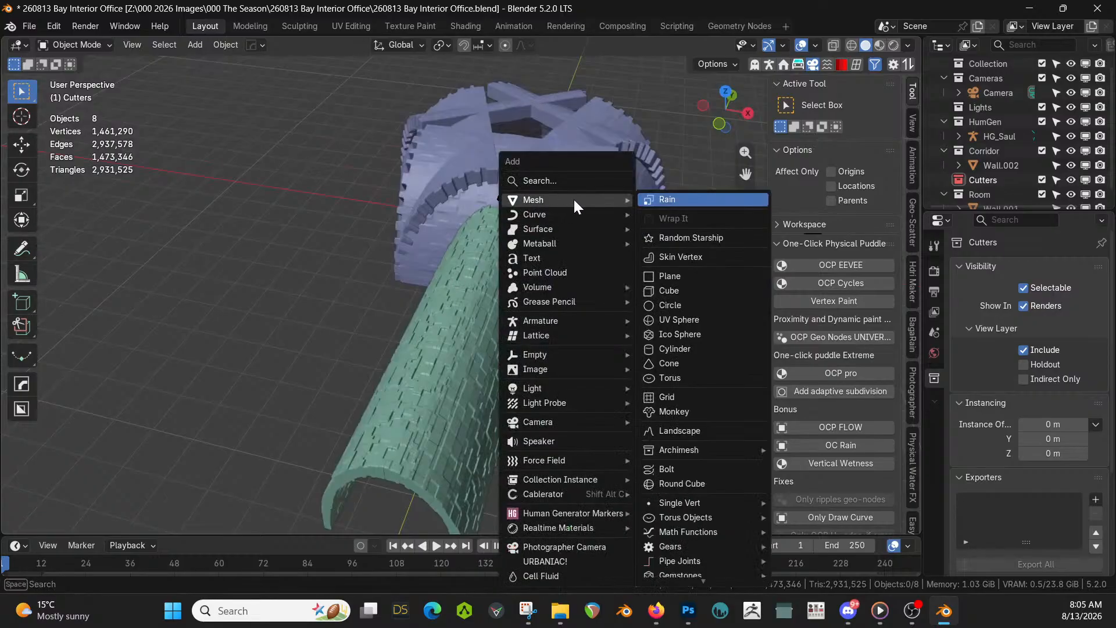
click(682, 277)
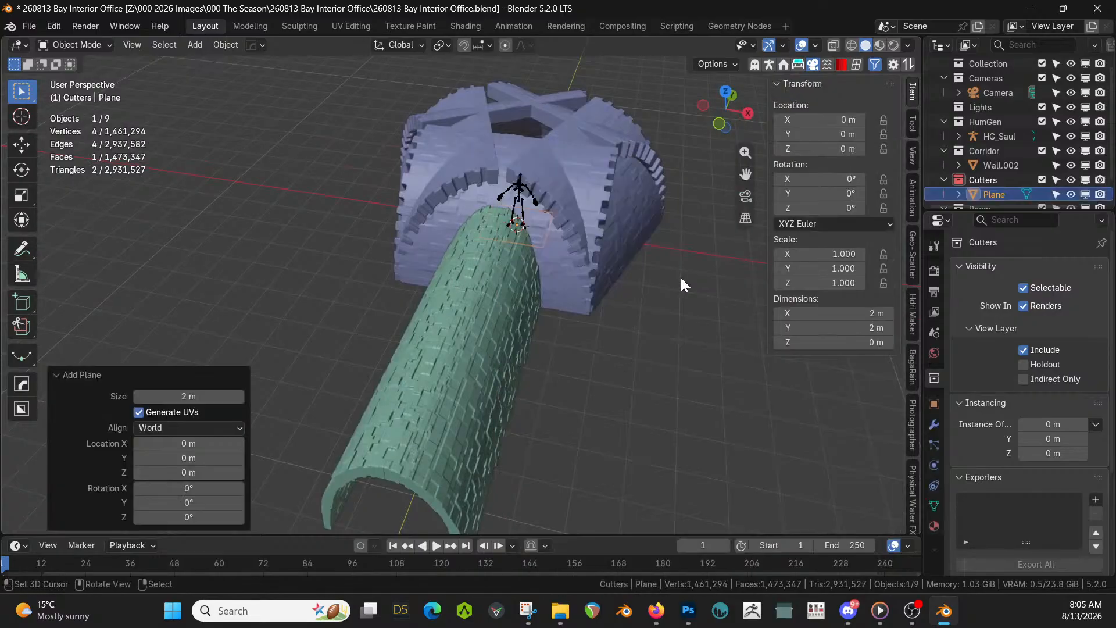
key(KP_7)
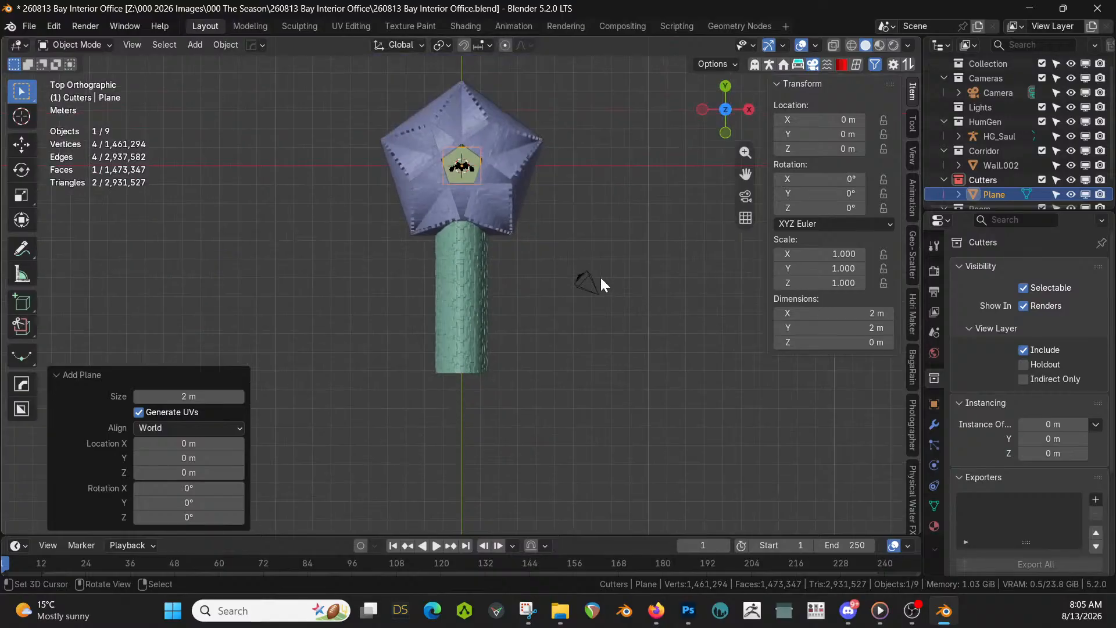
key(s)
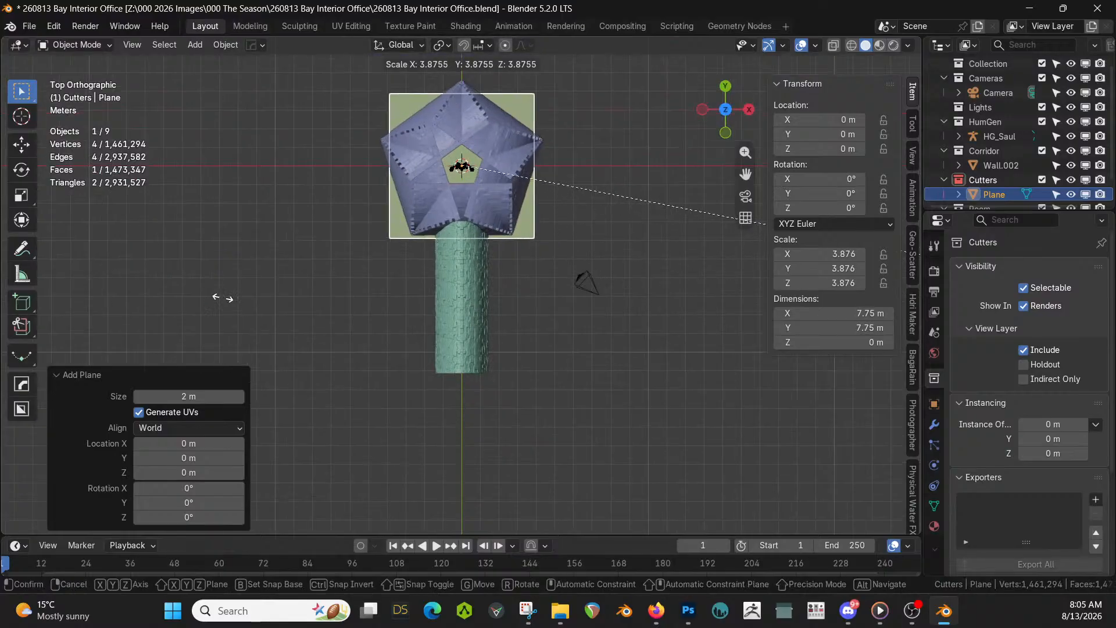
click(382, 314)
Move the plane's corridor-side edge about 6.67 m along negative Y, just past the corridor's far end
key(Tab)
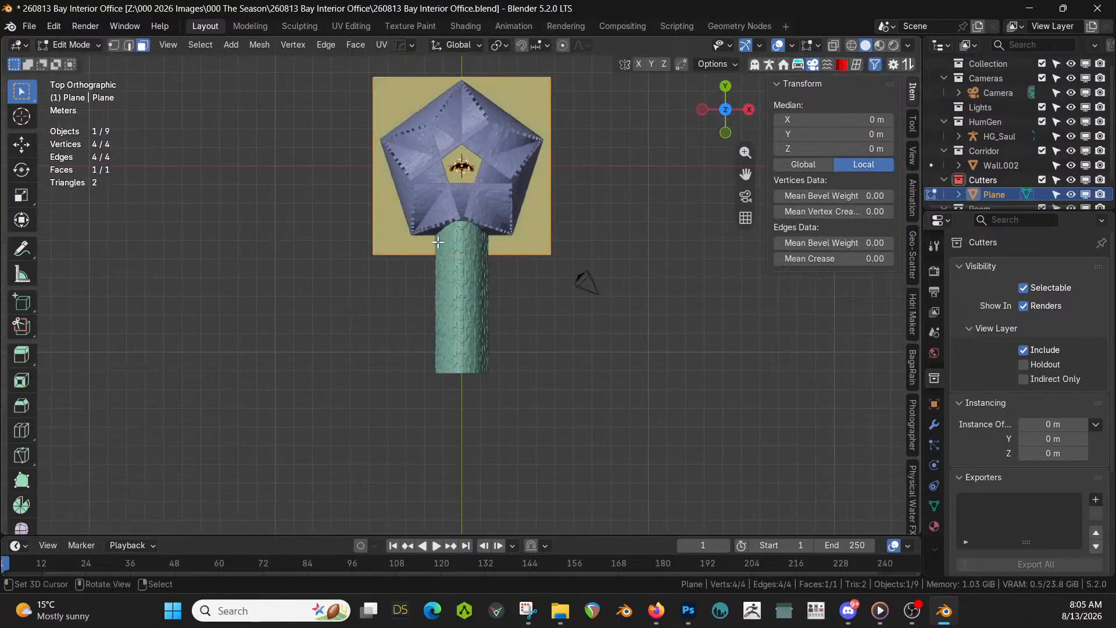
key(2)
click(408, 259)
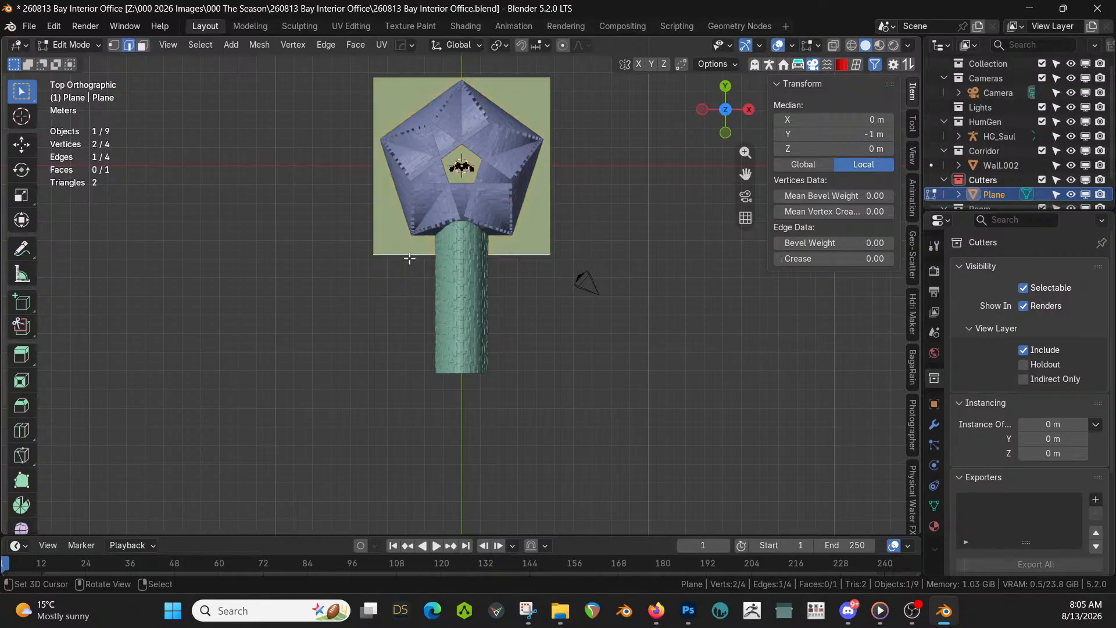
key(g)
key(y)
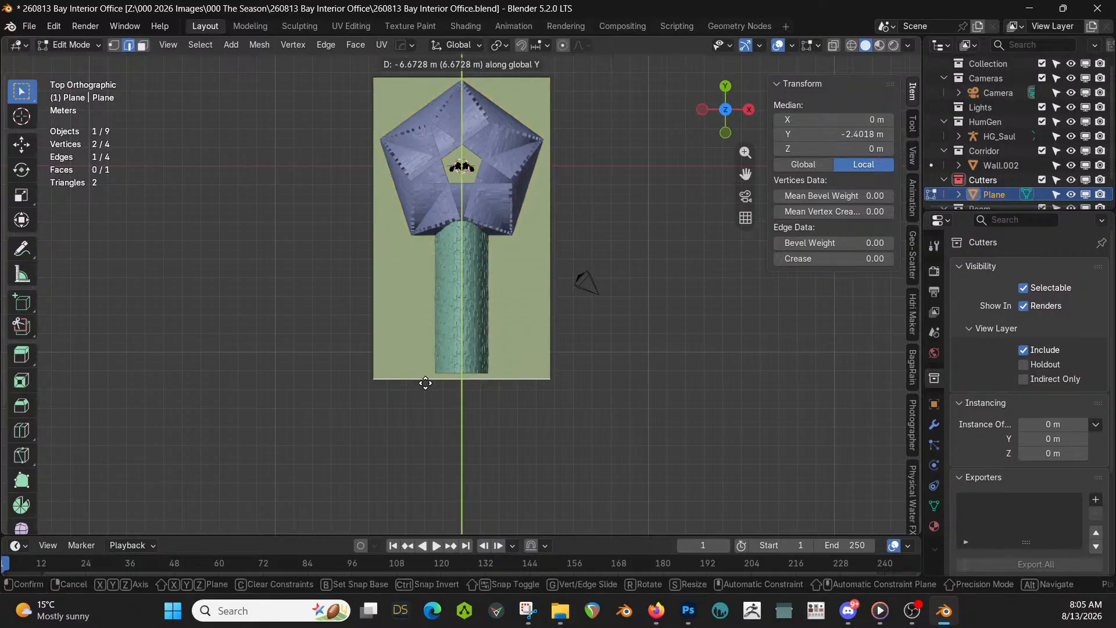
click(426, 384)
key(Tab)
Apply the plane's rotation and scale, and move it into a new collection named Floor
middle_drag(425, 381, 500, 338)
key(ctrl+a)
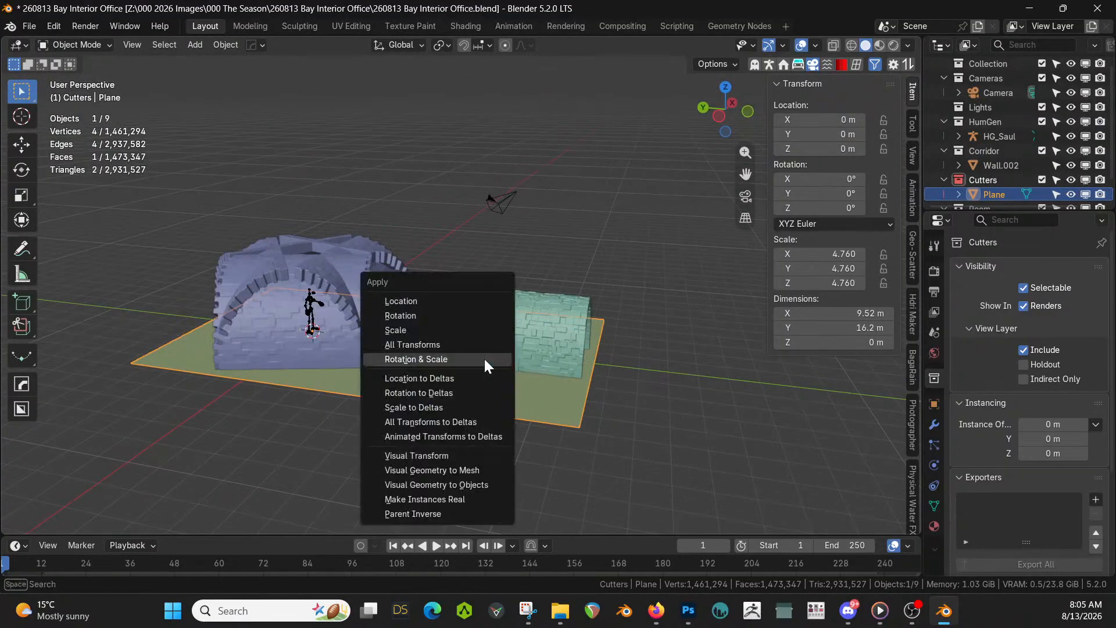
click(484, 358)
key(m)
click(387, 347)
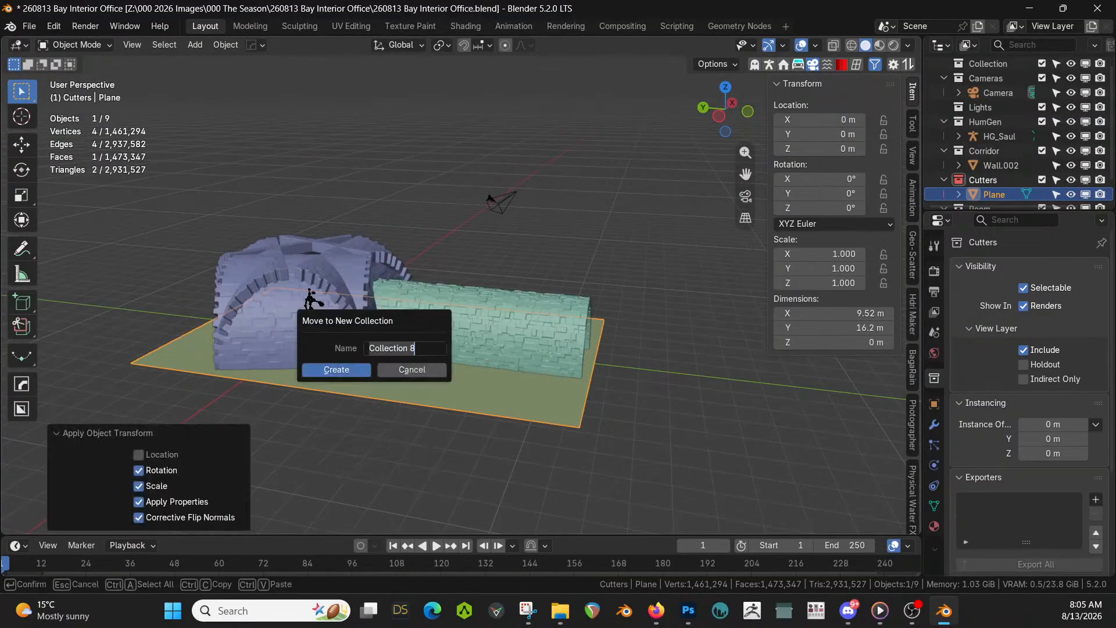
text(Floor)
key(Return)
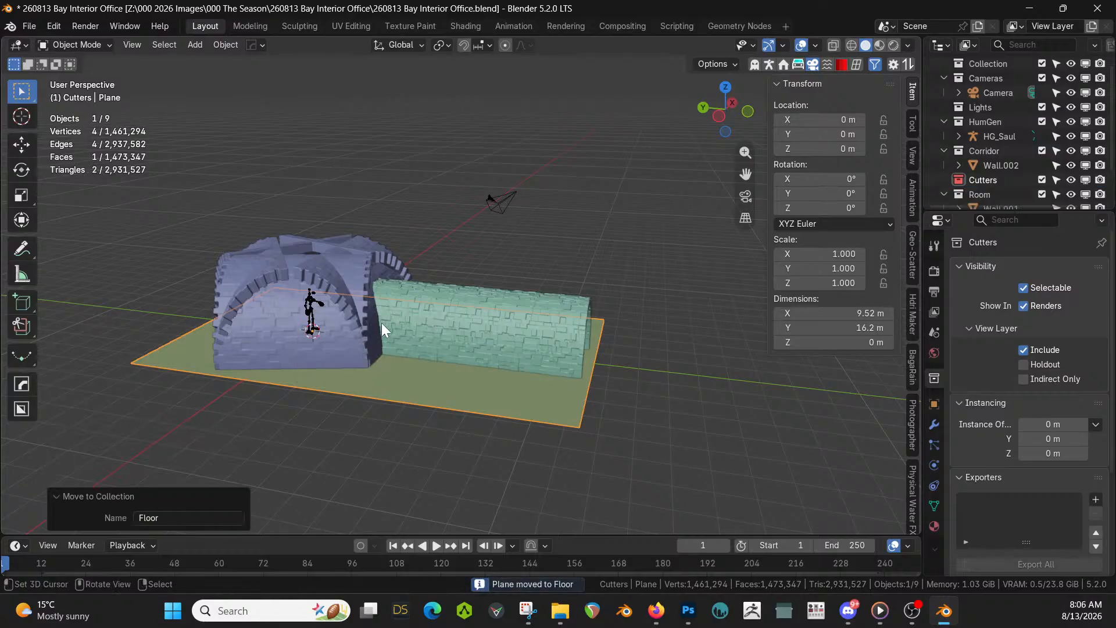
Walk through the corridor into the domed room to inspect the walls, floor and roof opening from inside, and return to an outside view
middle_drag(381, 323, 249, 268)
scroll(249, 268, up, 5)
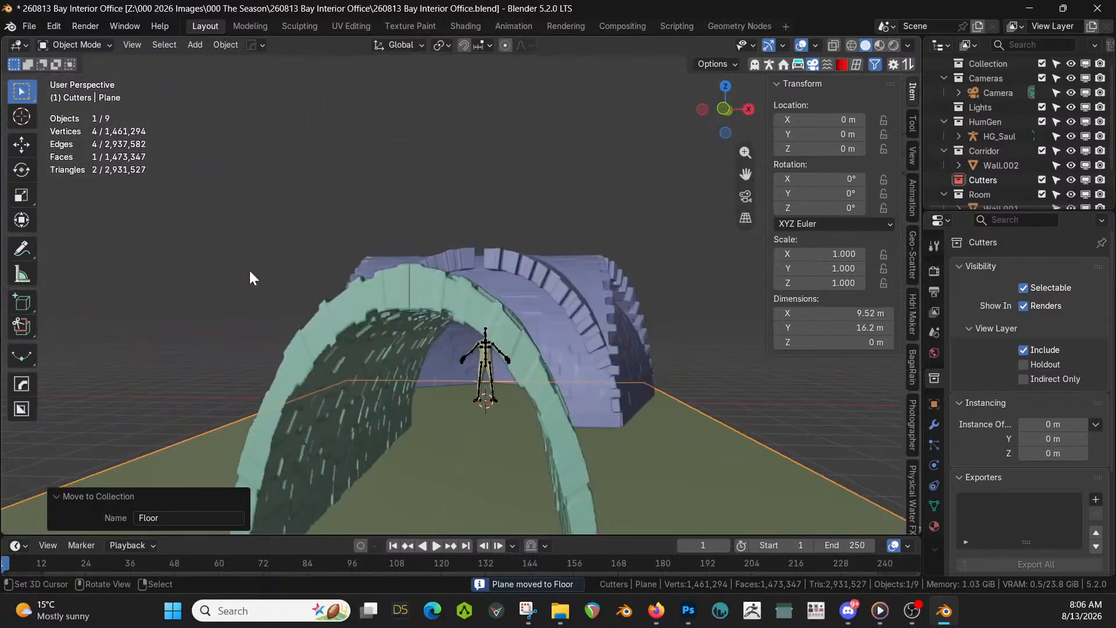
key(shift+grave)
key(w)
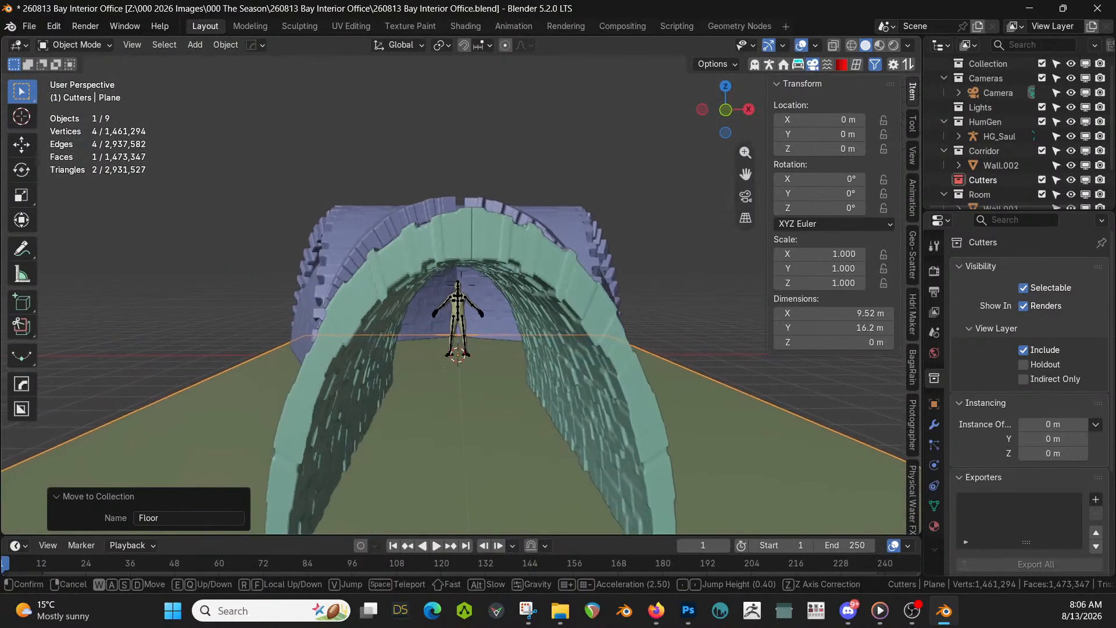
key(w)
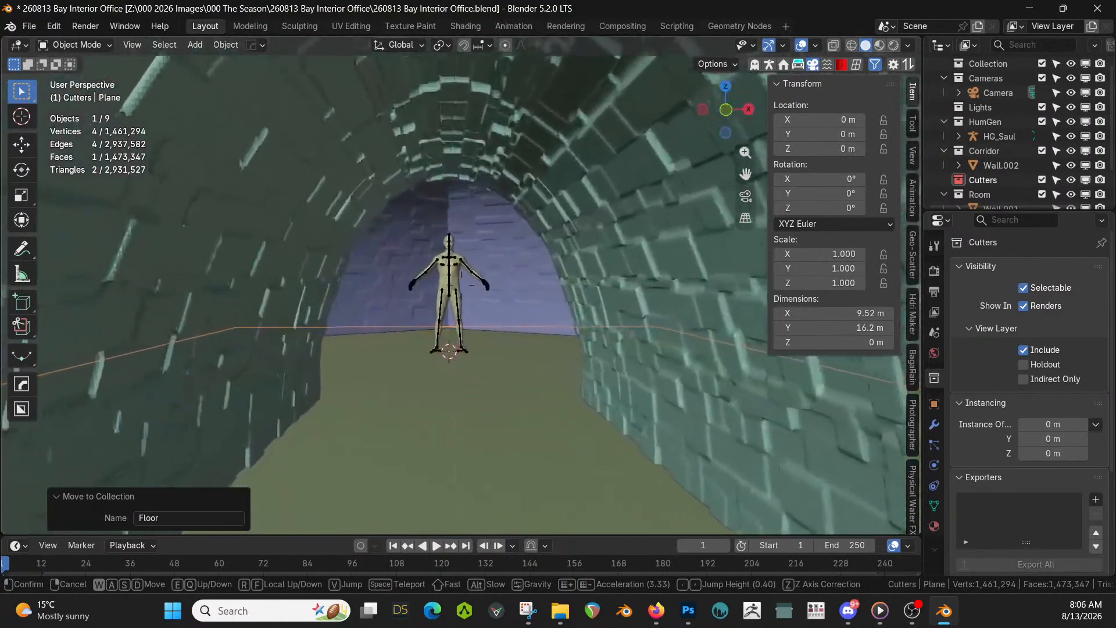
key(w)
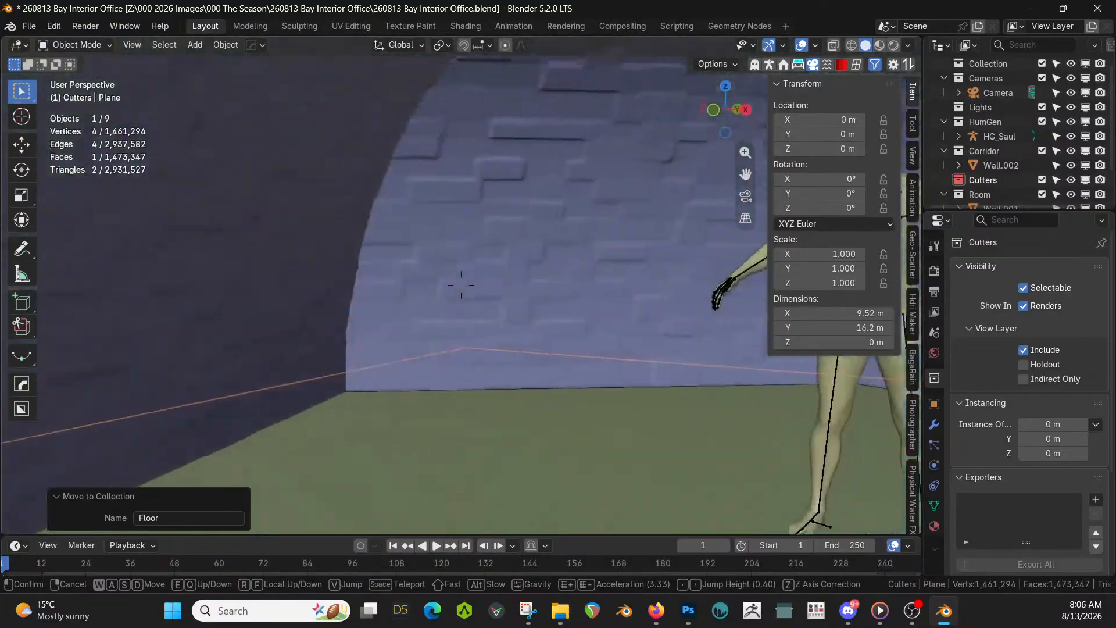
key(w)
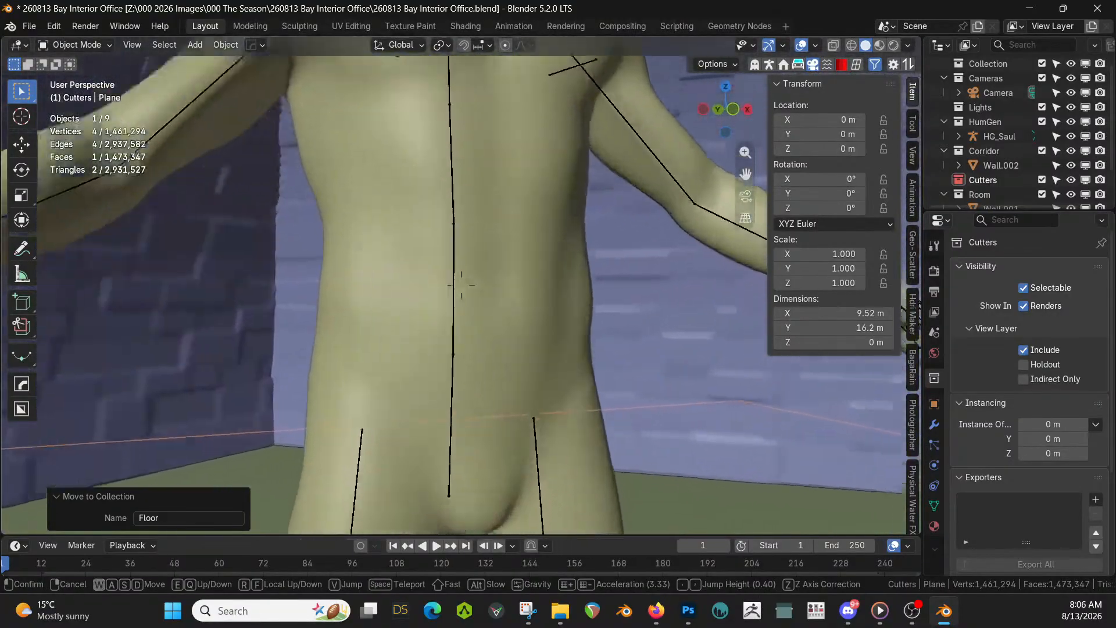
key(w)
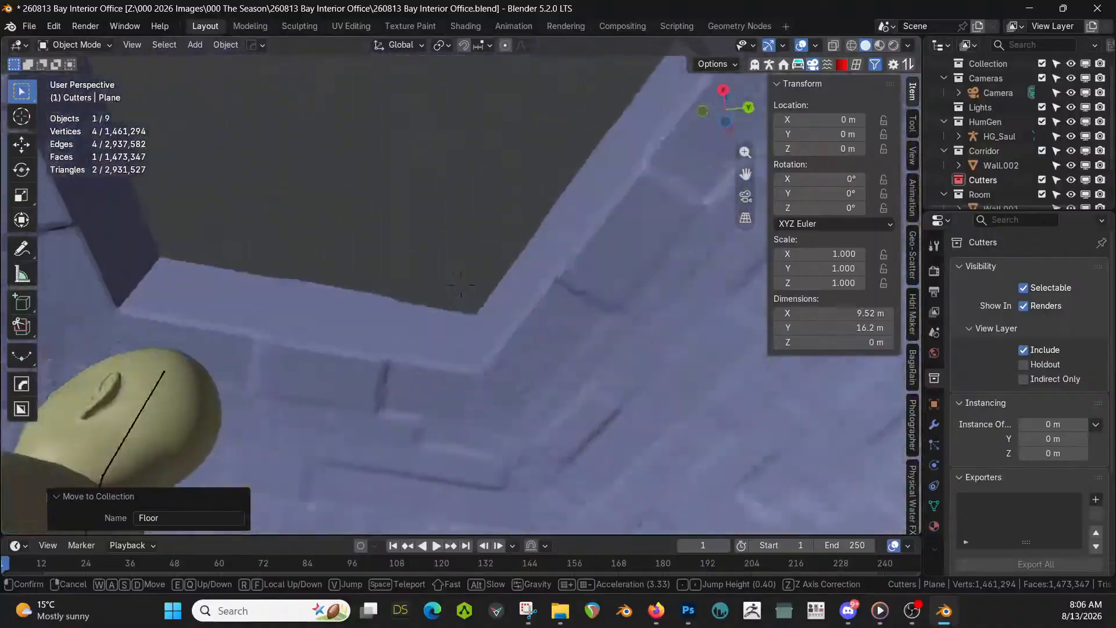
key(w)
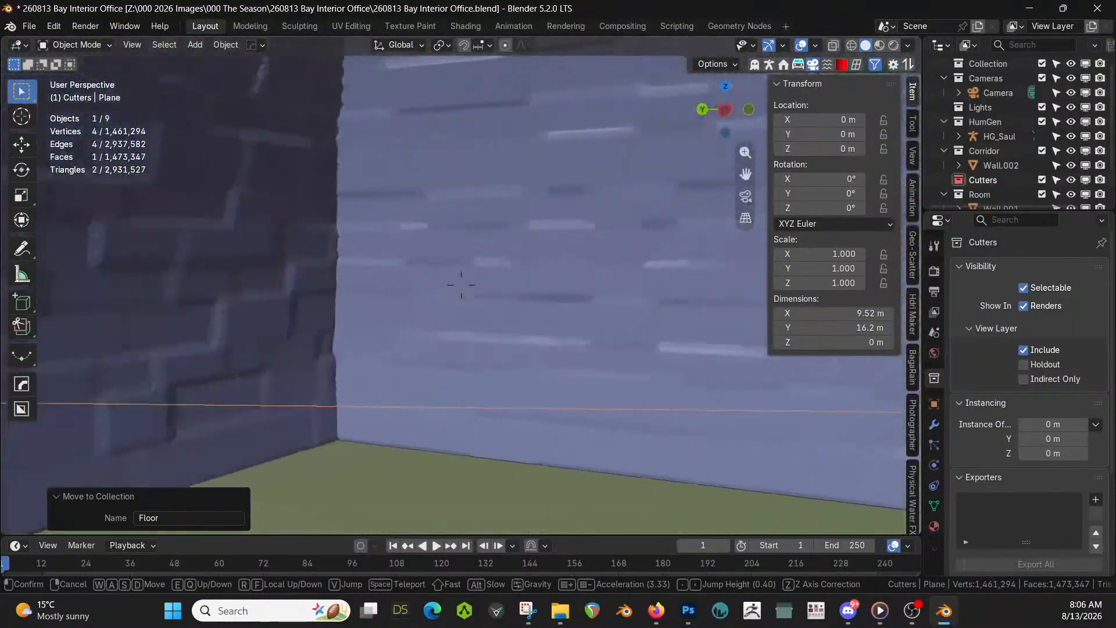
click(274, 271)
scroll(424, 274, down, 12)
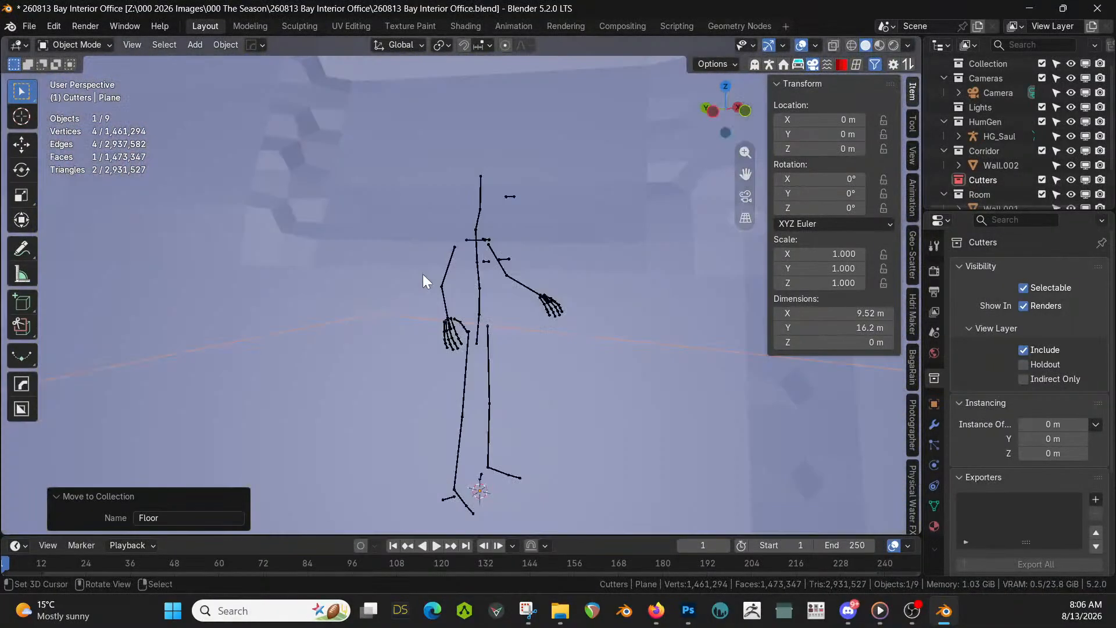
middle_drag(423, 274, 453, 338)
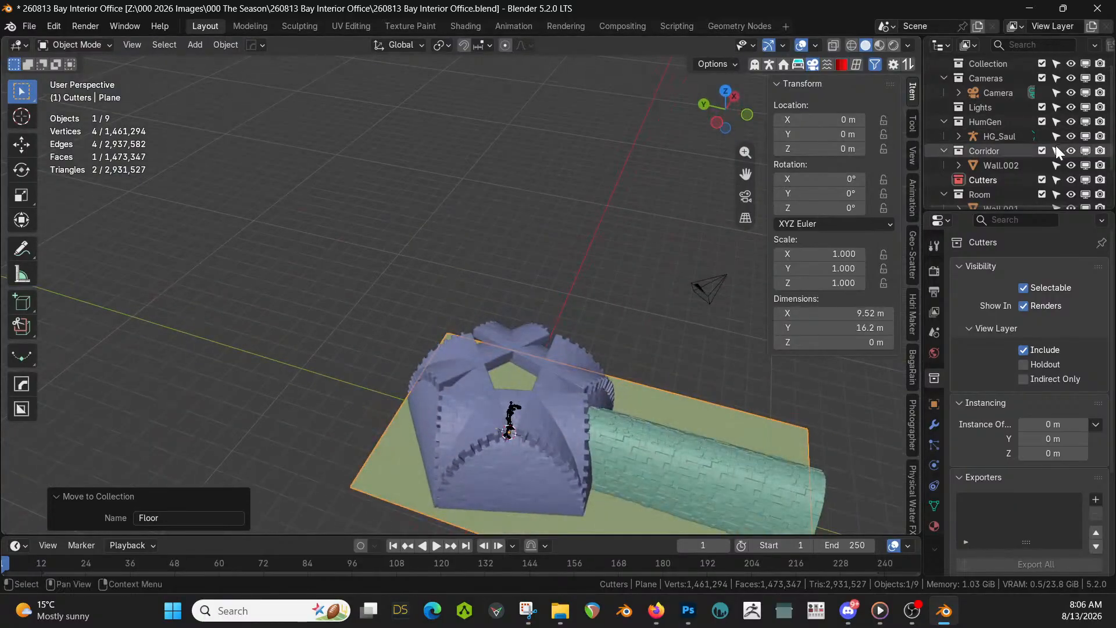
Exclude the Floor and Corridor collections from the view layer
scroll(1034, 137, down, 2)
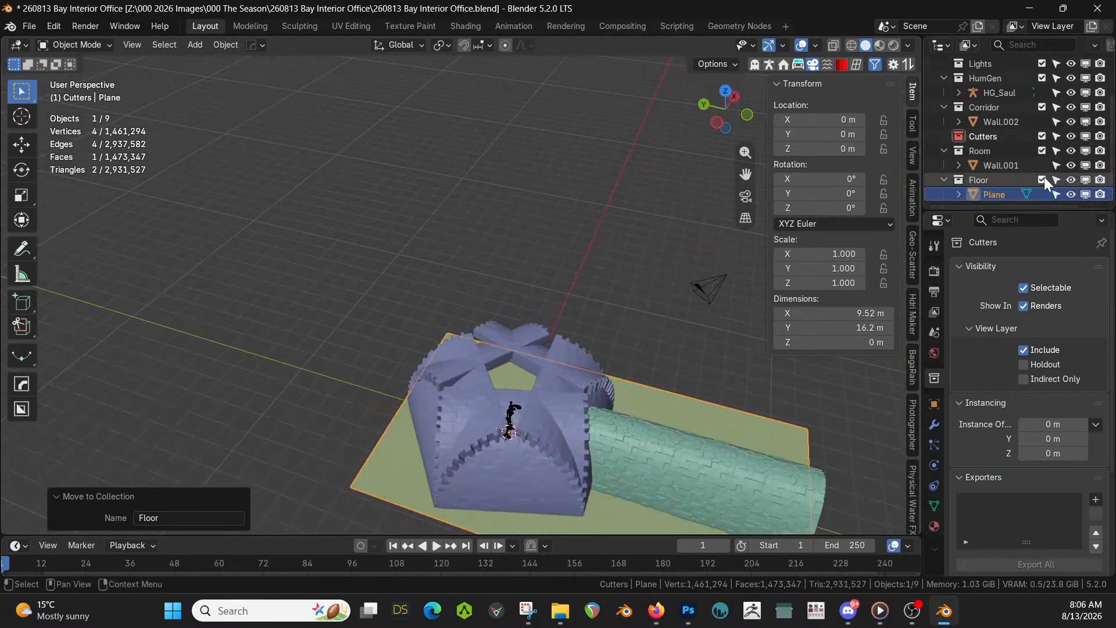
click(1042, 194)
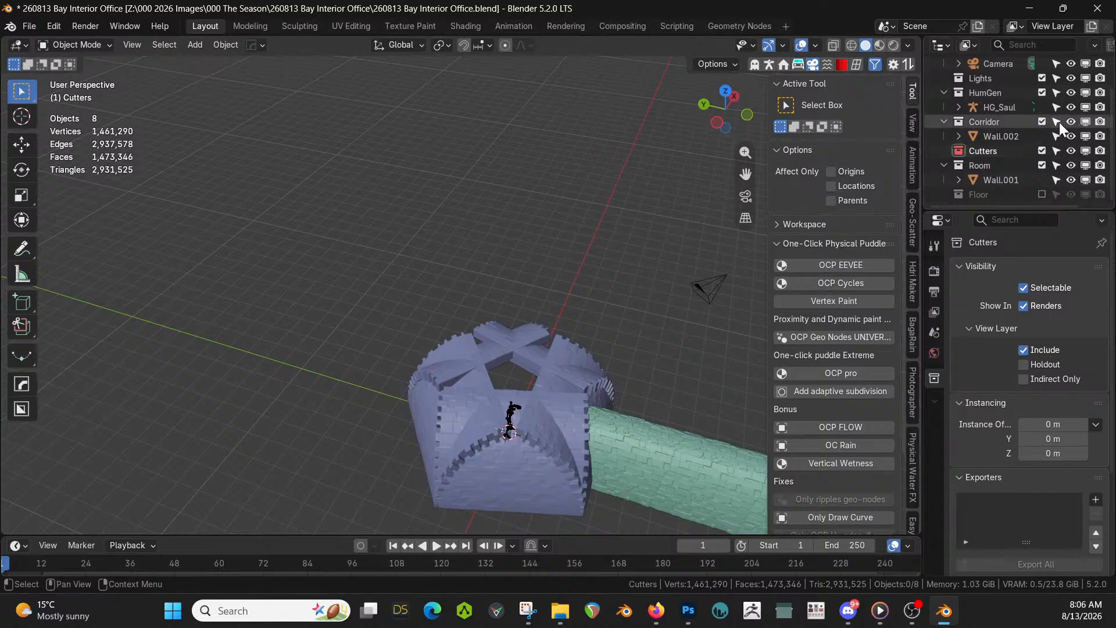
click(1042, 122)
middle_drag(635, 271, 547, 251)
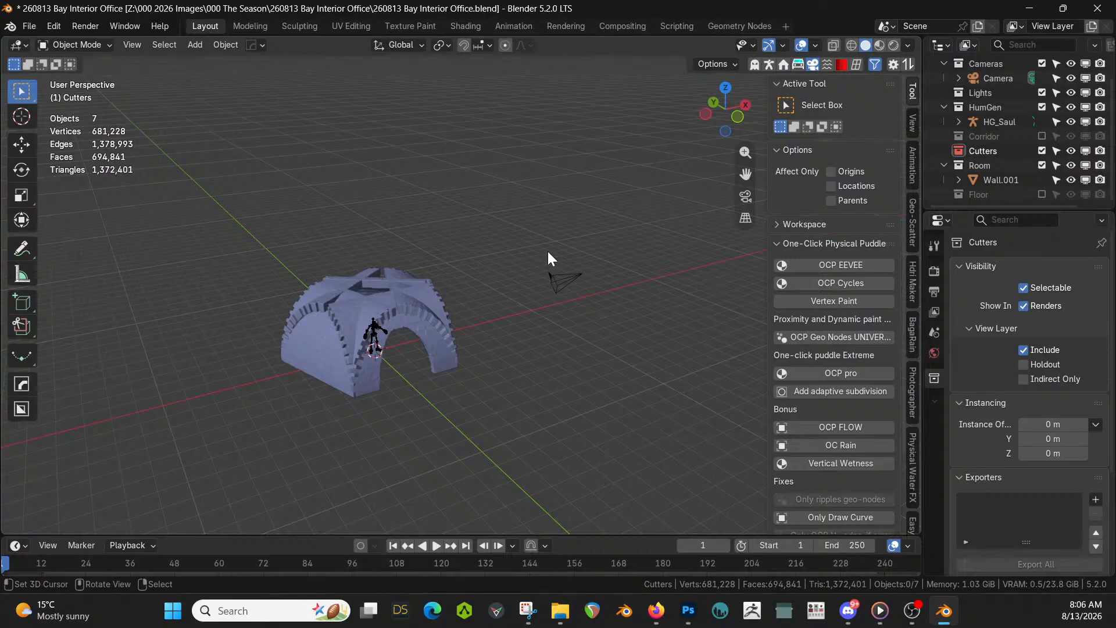
Add a cylinder mesh with 5 vertices at the world origin inside the domed room
mouse_move(525, 249)
middle_down()
mouse_move(413, 352)
mouse_move(523, 229)
middle_up()
scroll(523, 230, up, 5)
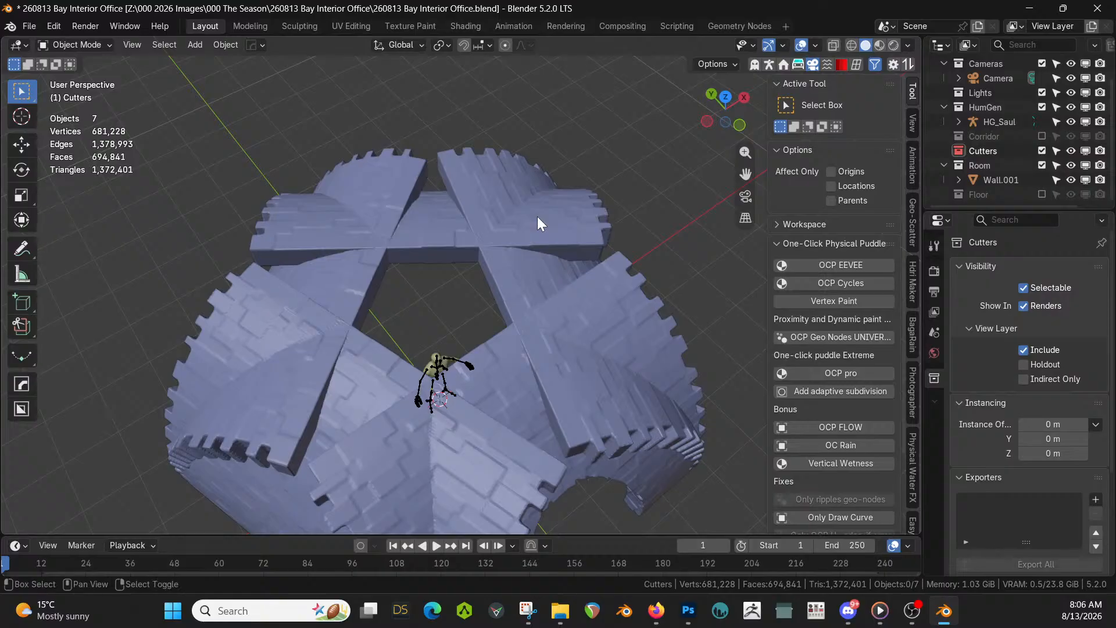
key(shift+a)
mouse_move(471, 201)
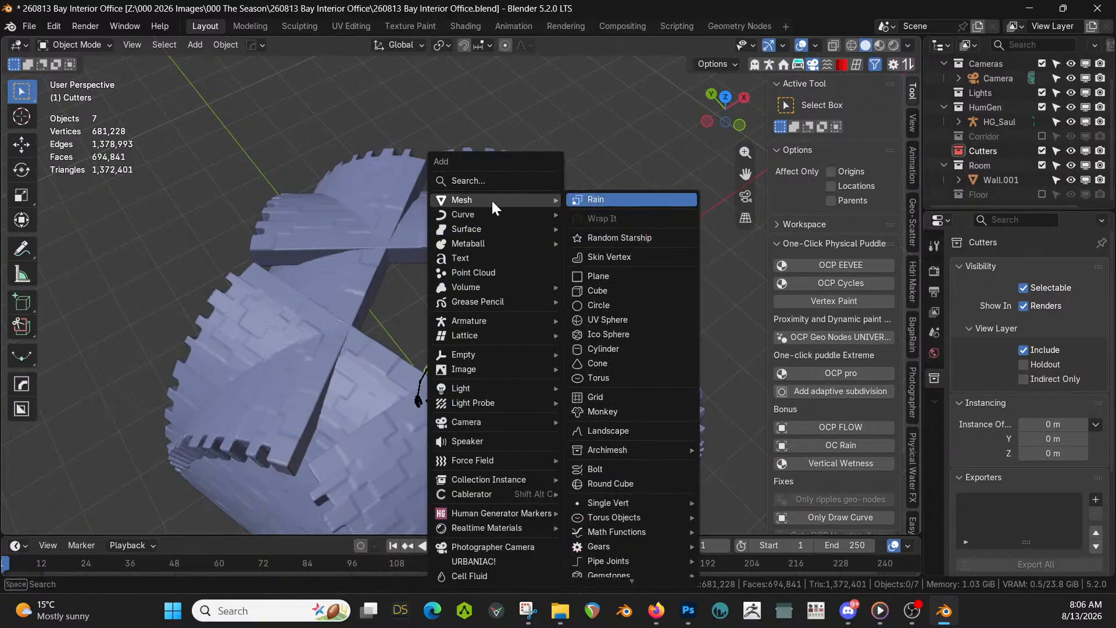
click(603, 348)
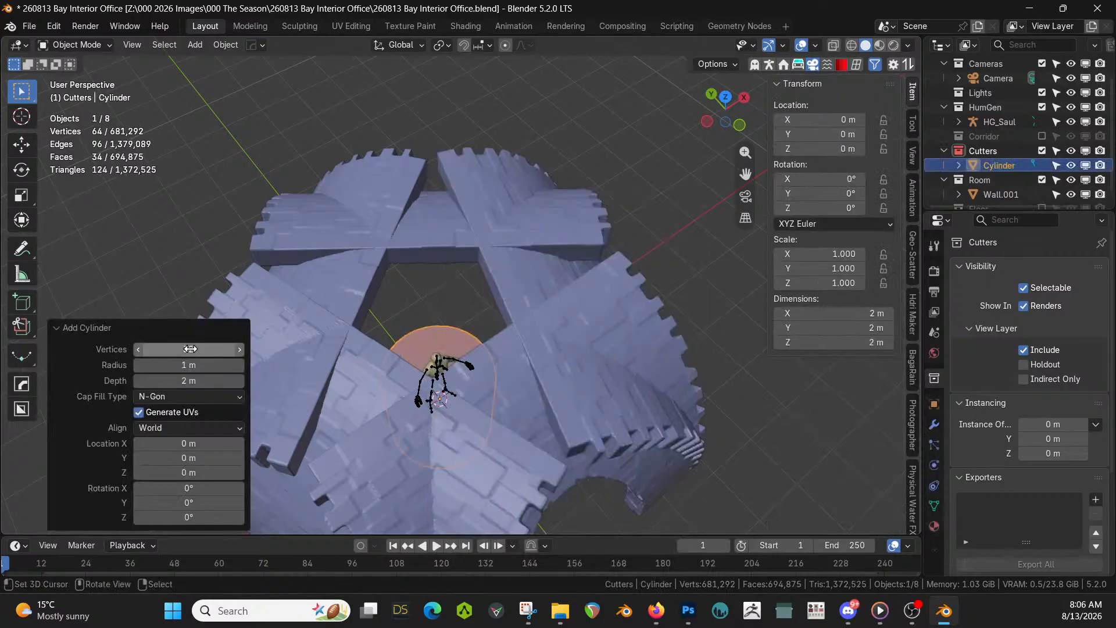
click(224, 349)
text(5)
key(Return)
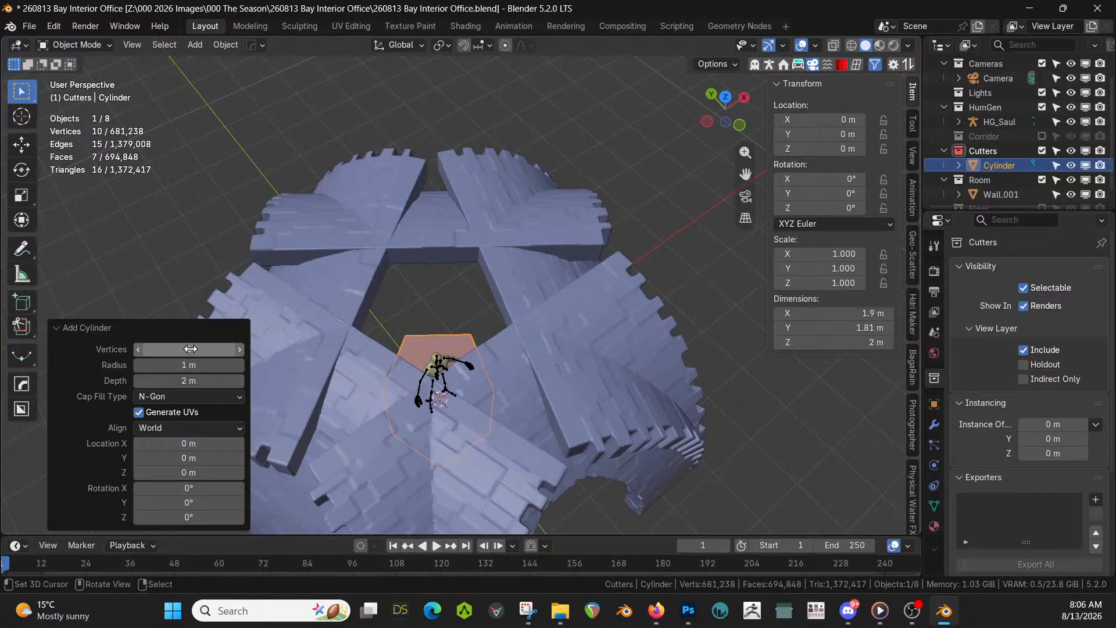
Set the five-sided cylinder's radius to about 1.27 m to cover the pentagonal roof opening and its depth to 0.3 m
middle_drag(427, 337, 468, 397)
key(KP_7)
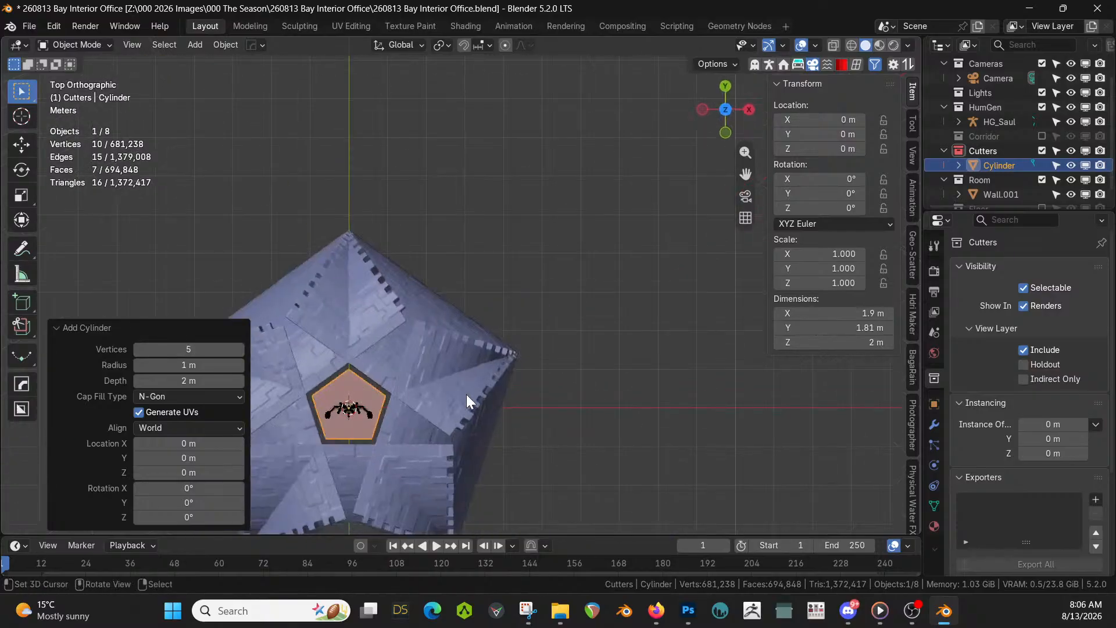
drag(187, 365, 219, 364)
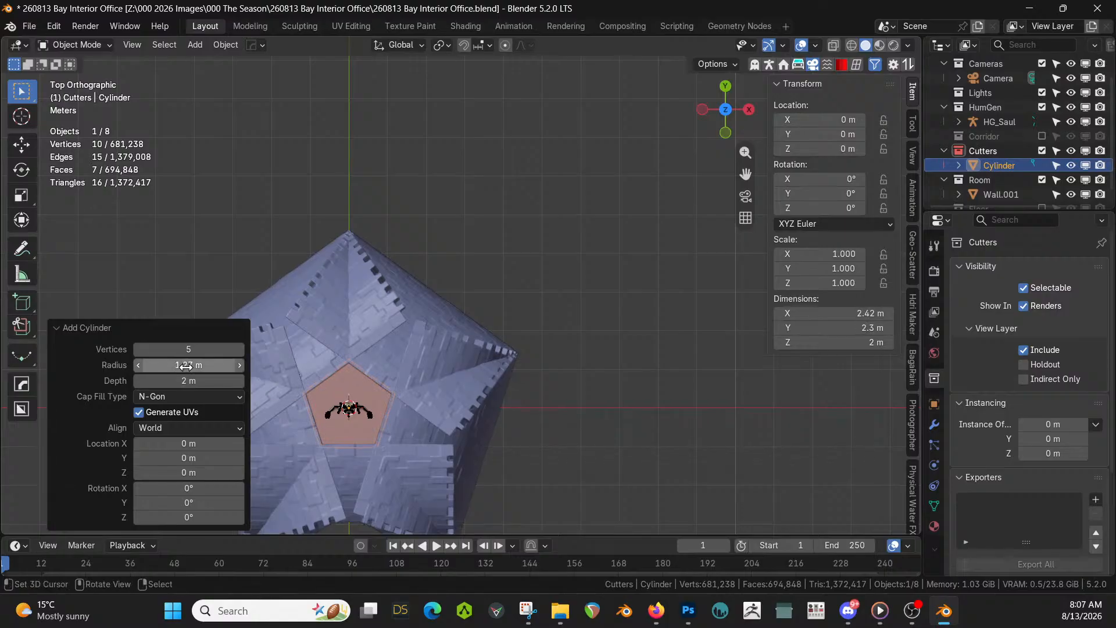
click(189, 380)
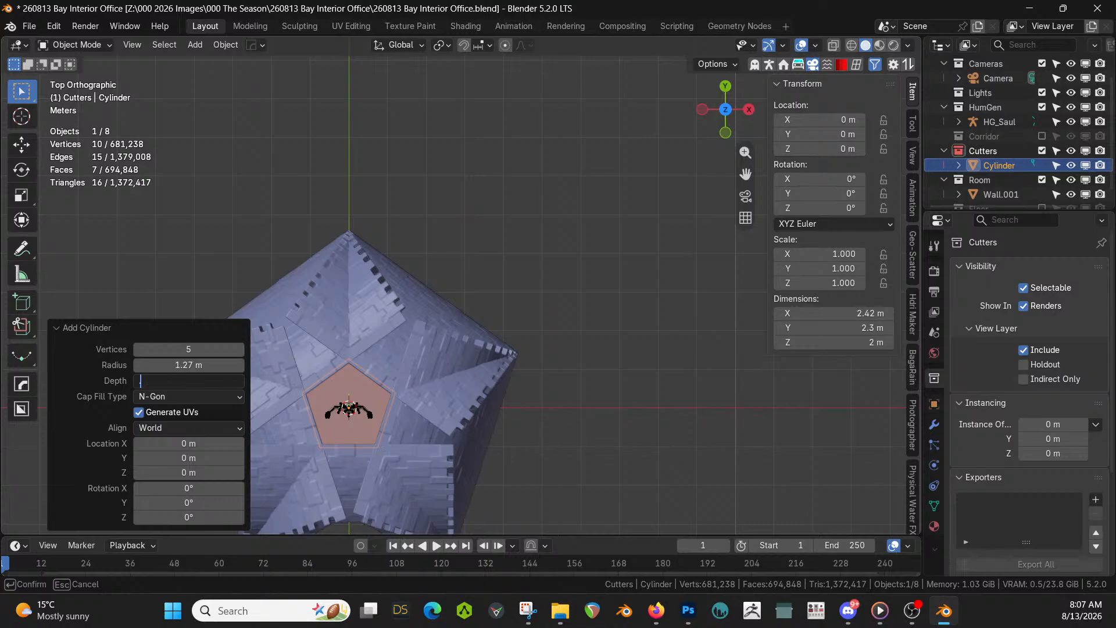
text(.3)
key(Return)
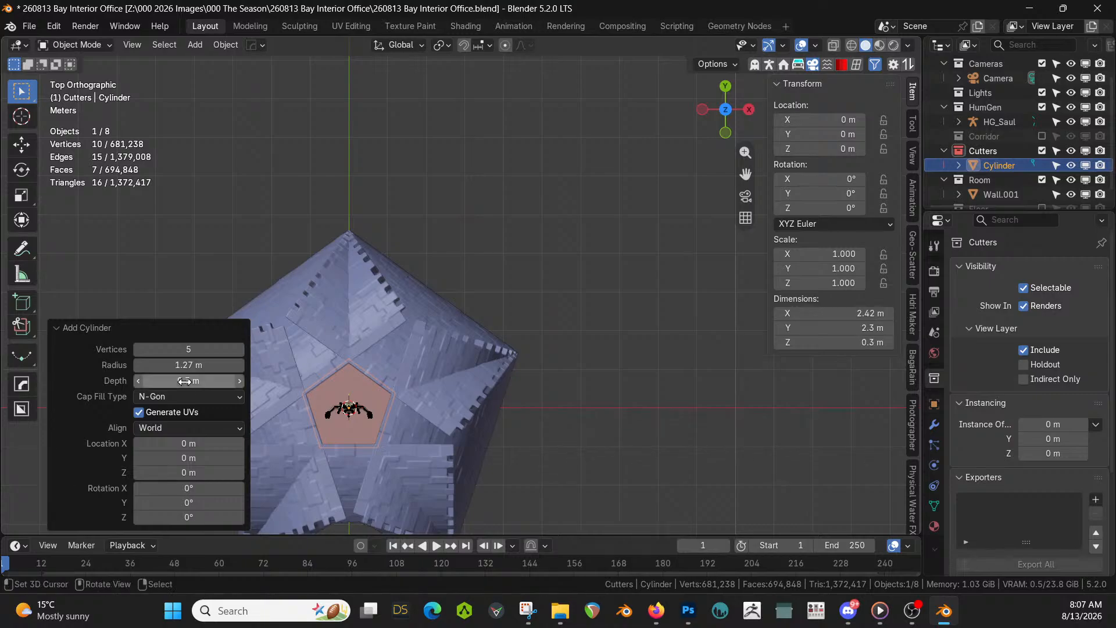
Raise the pentagonal cylinder along Z to about 3.33 m so it caps the dome's roof opening, and save the file
middle_drag(407, 381, 435, 362)
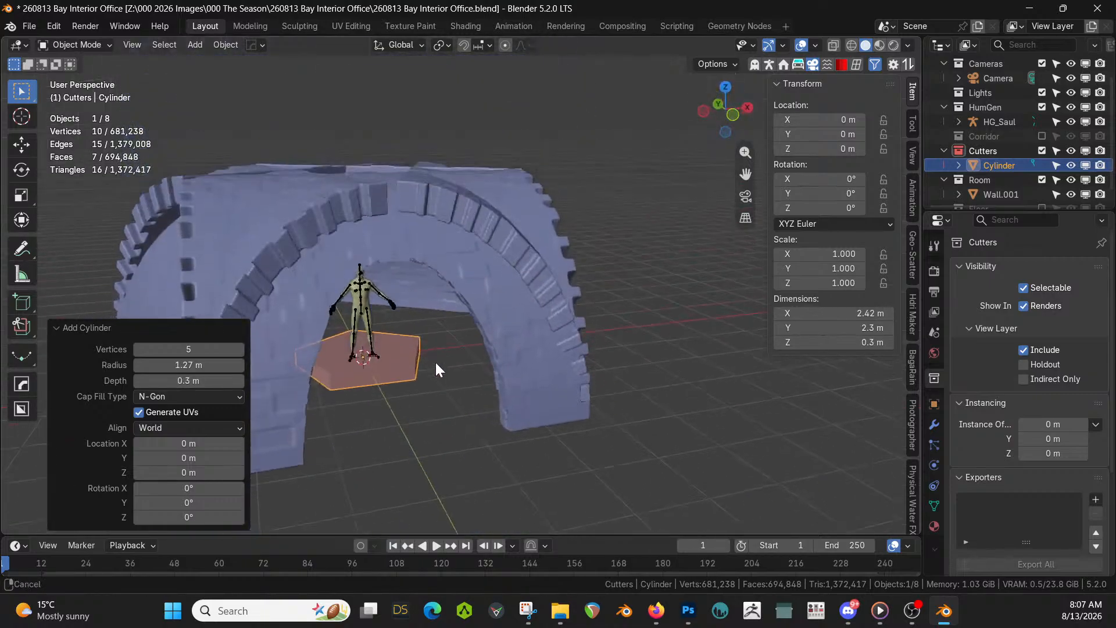
key(g)
key(z)
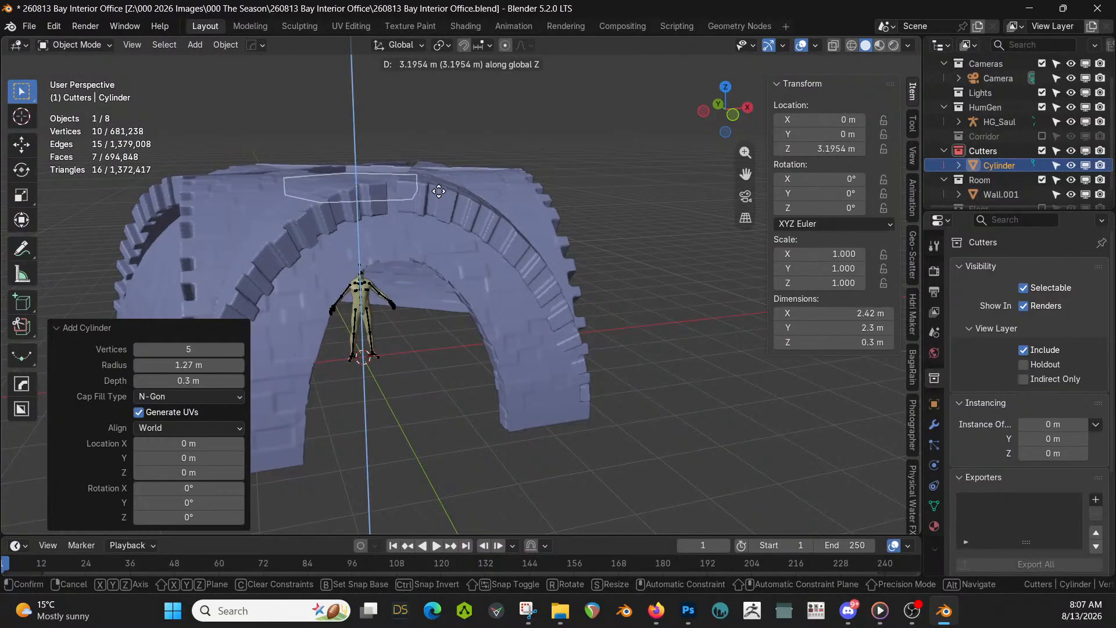
click(438, 179)
middle_drag(438, 179, 492, 386)
scroll(428, 259, up, 4)
key(g)
key(z)
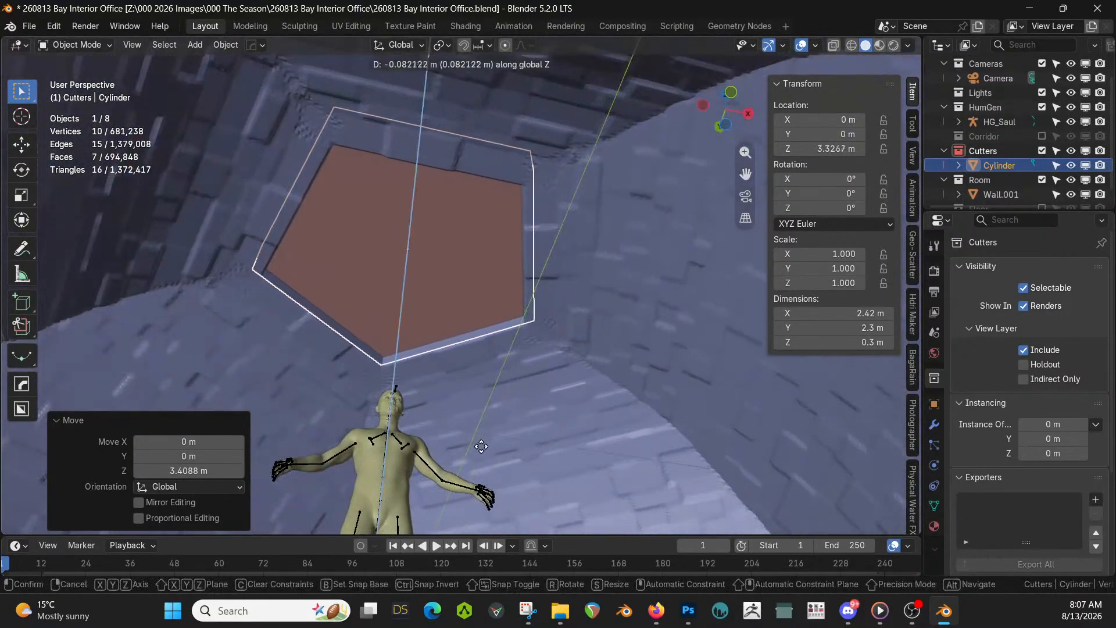
click(475, 433)
middle_drag(475, 434, 578, 297)
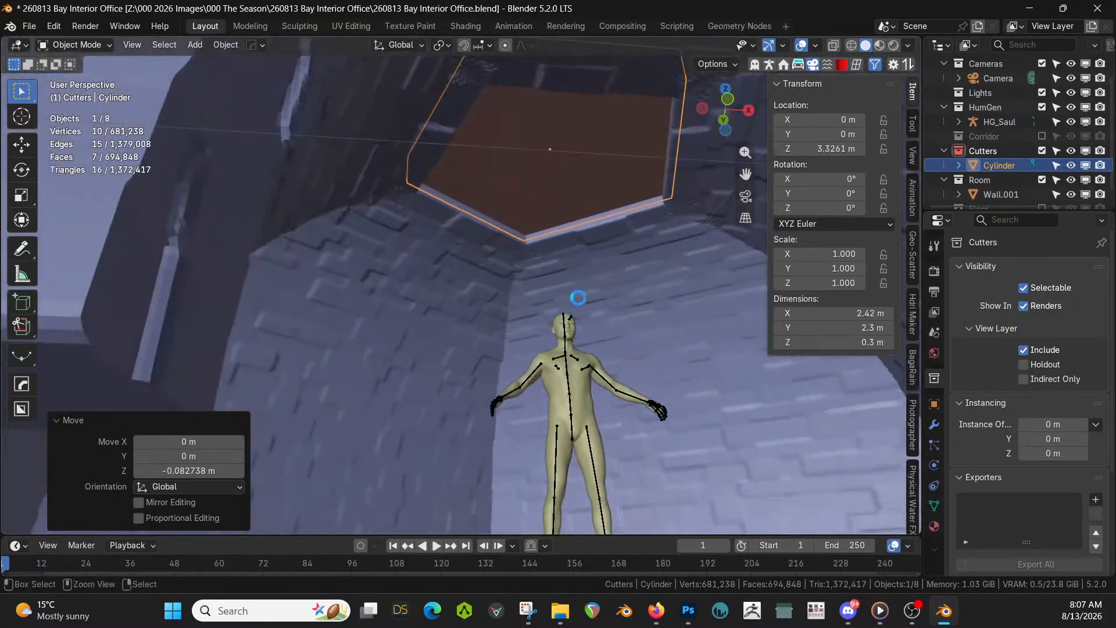
key(ctrl+s)
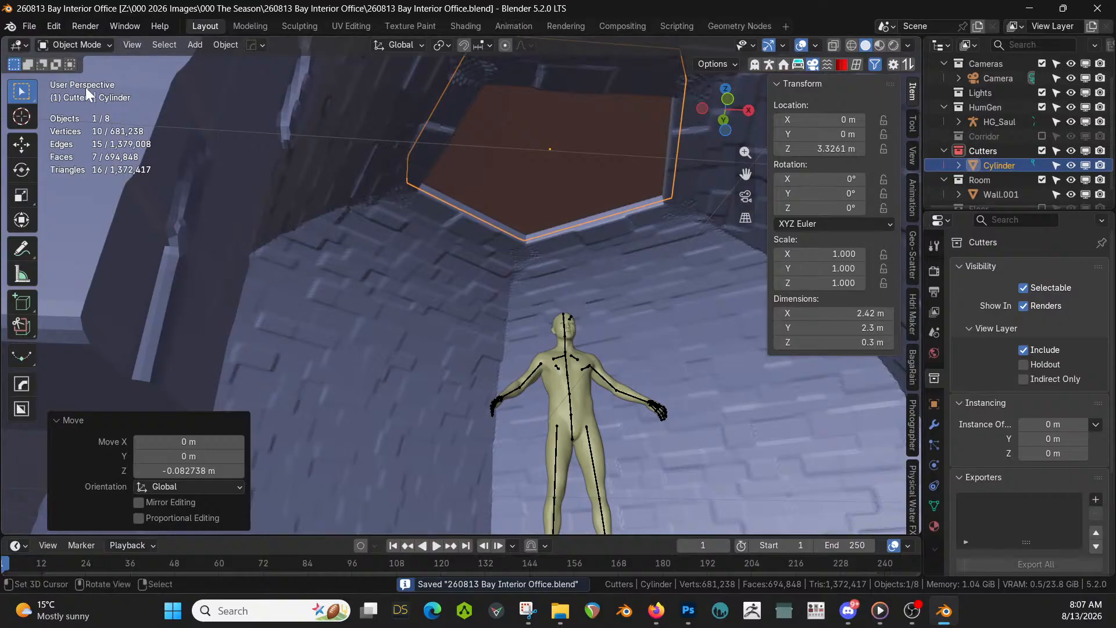
Place the jro_vent_032 asset from the asset library on the underside of the pentagonal roof cap
scroll(597, 237, down, 5)
middle_drag(530, 284, 521, 232)
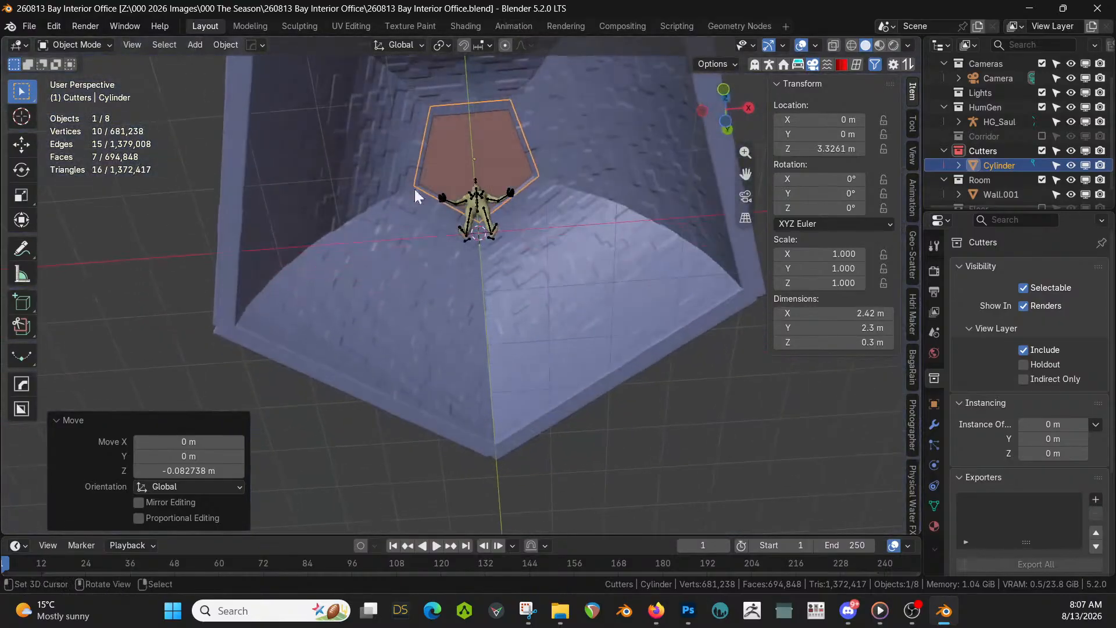
click(69, 44)
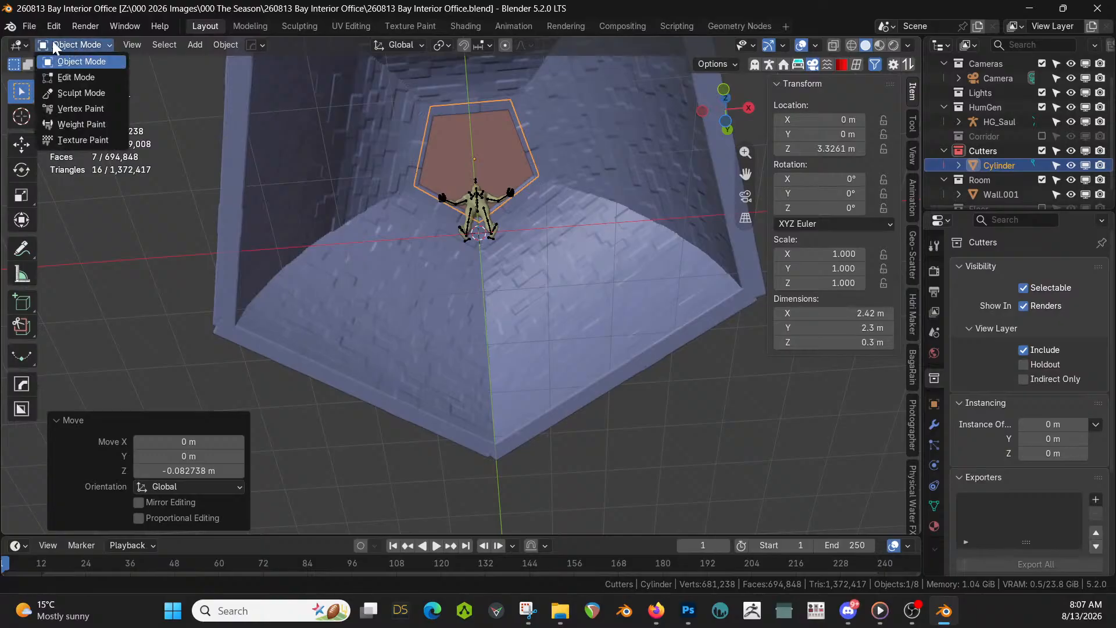
drag(3, 47, 357, 236)
key(shift+F1)
key(shift+F1)
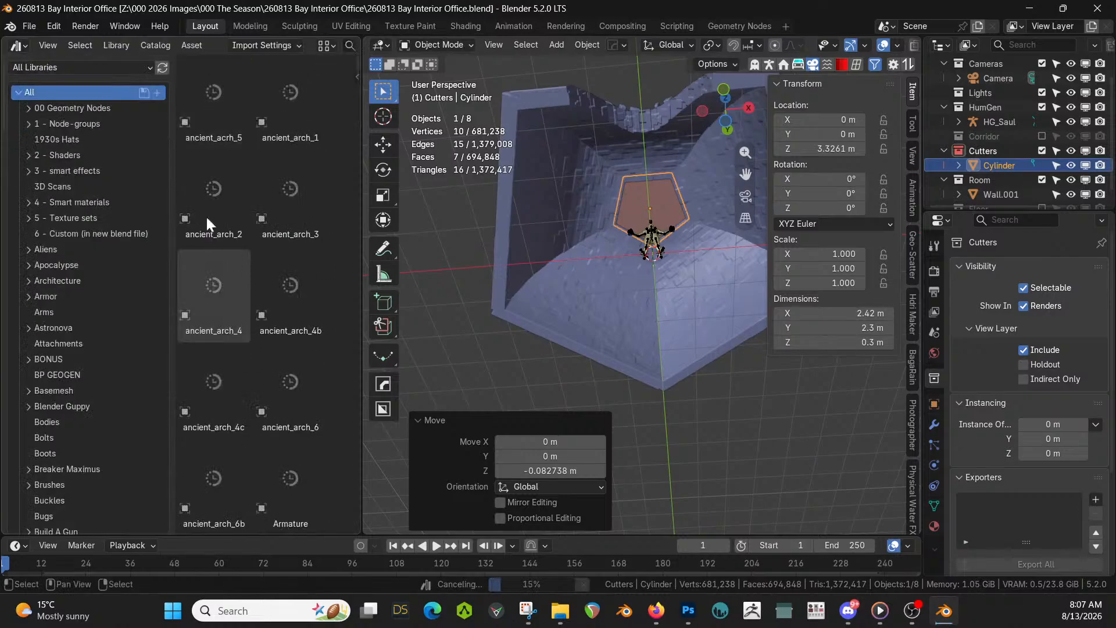
drag(2, 40, 0, 46)
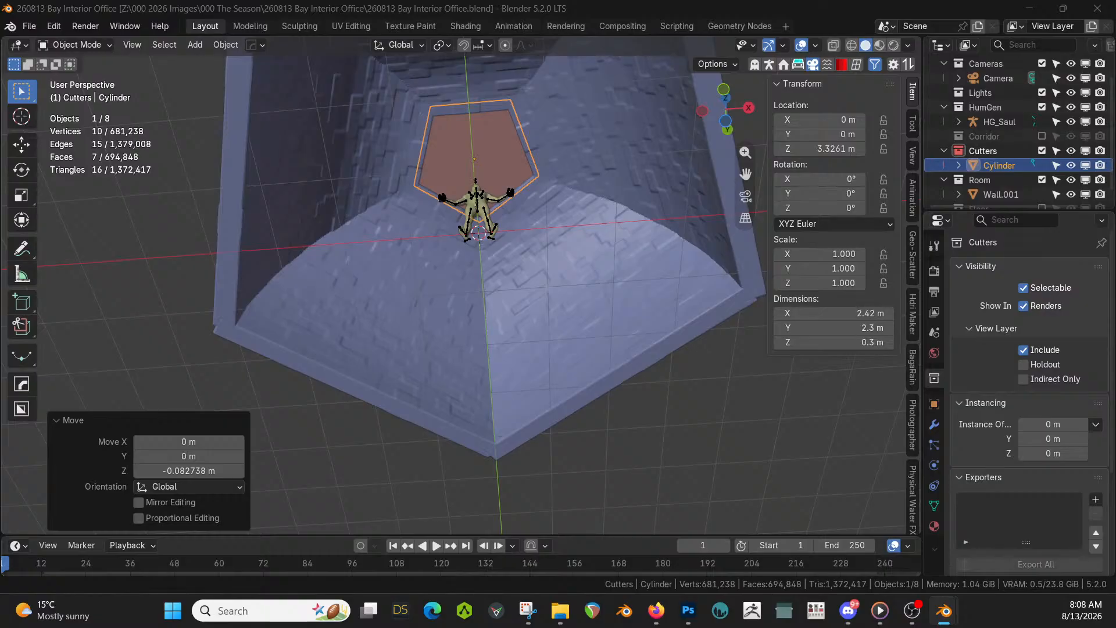
drag(465, 132, 473, 162)
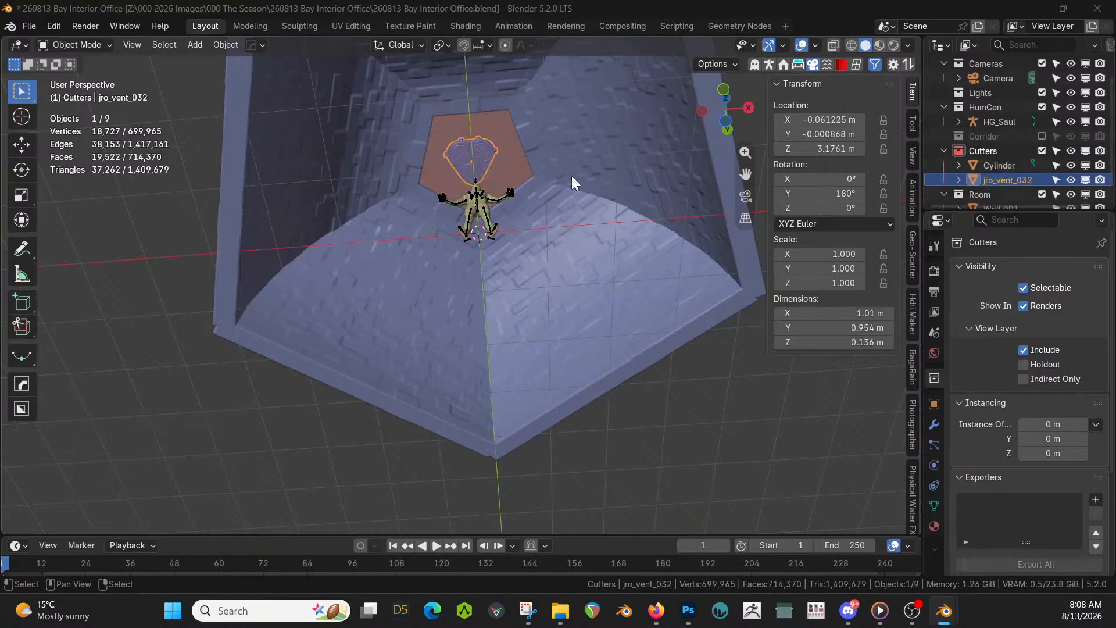
Clear the vent's location and raise it along Z to about 3.26 m, centred against the underside of the pentagonal roof cap
key(KP_Decimal)
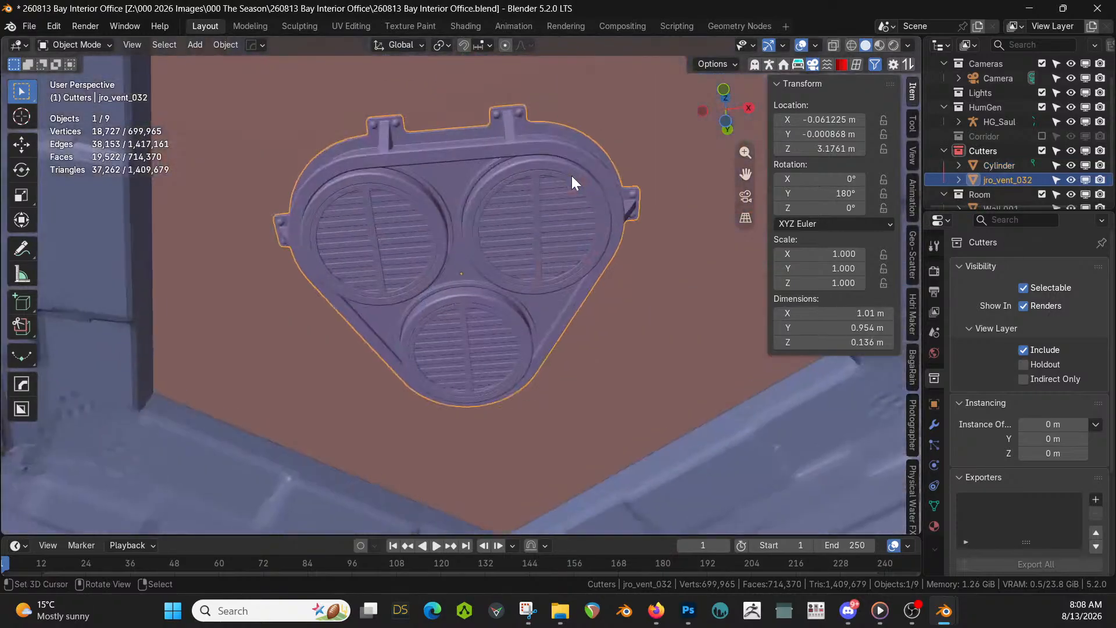
mouse_move(572, 176)
middle_down()
mouse_move(592, 228)
mouse_move(531, 241)
mouse_move(556, 186)
middle_up()
scroll(564, 211, down, 6)
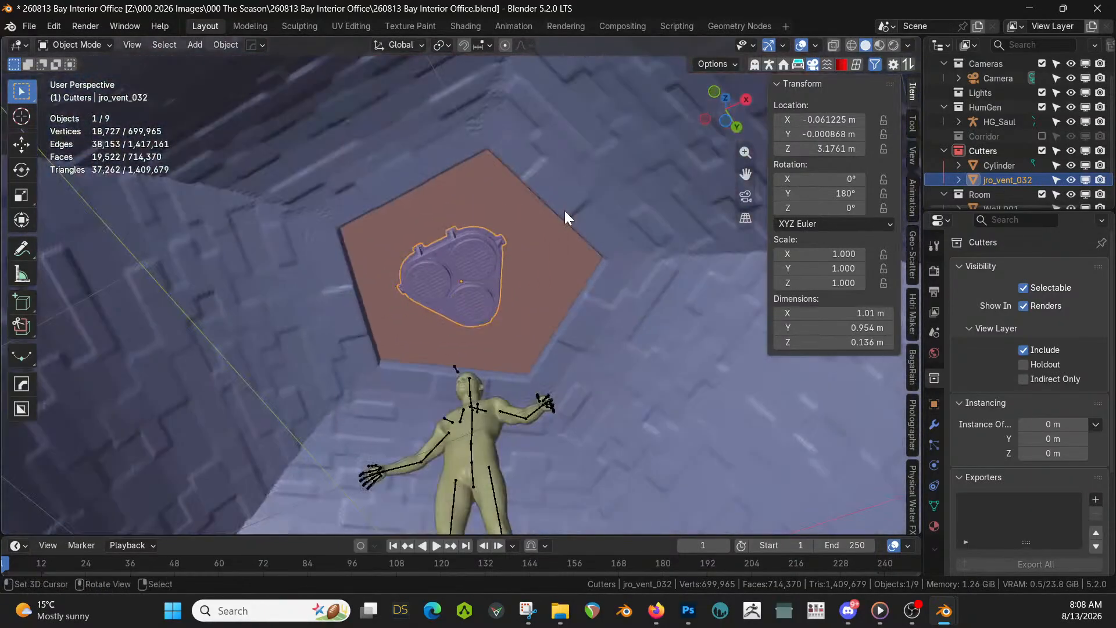
key(alt+g)
scroll(567, 221, down, 3)
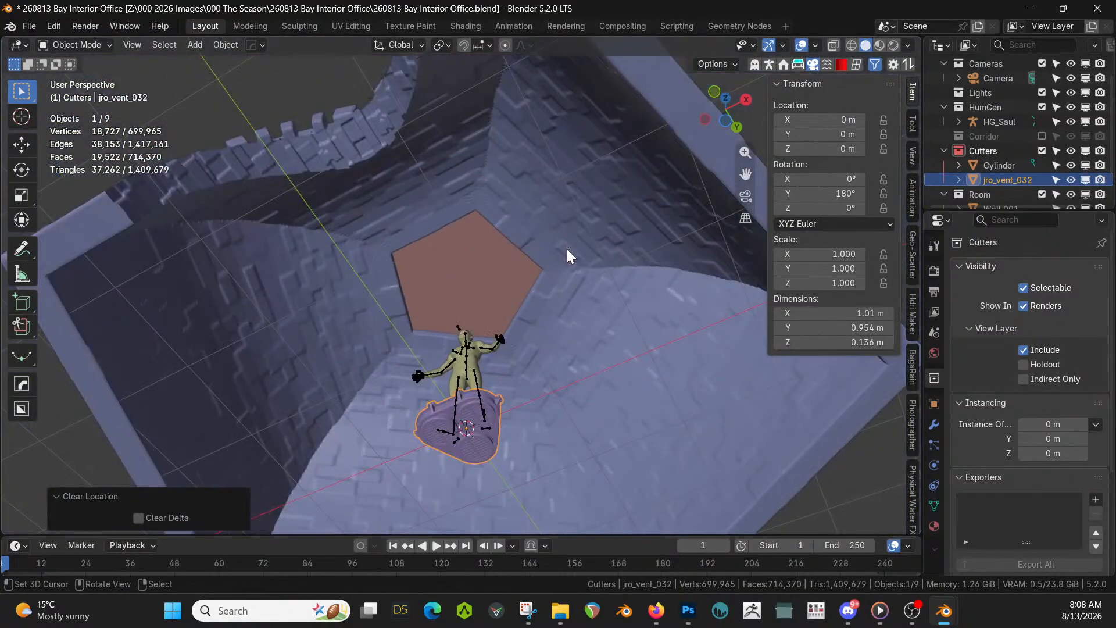
key(g)
key(z)
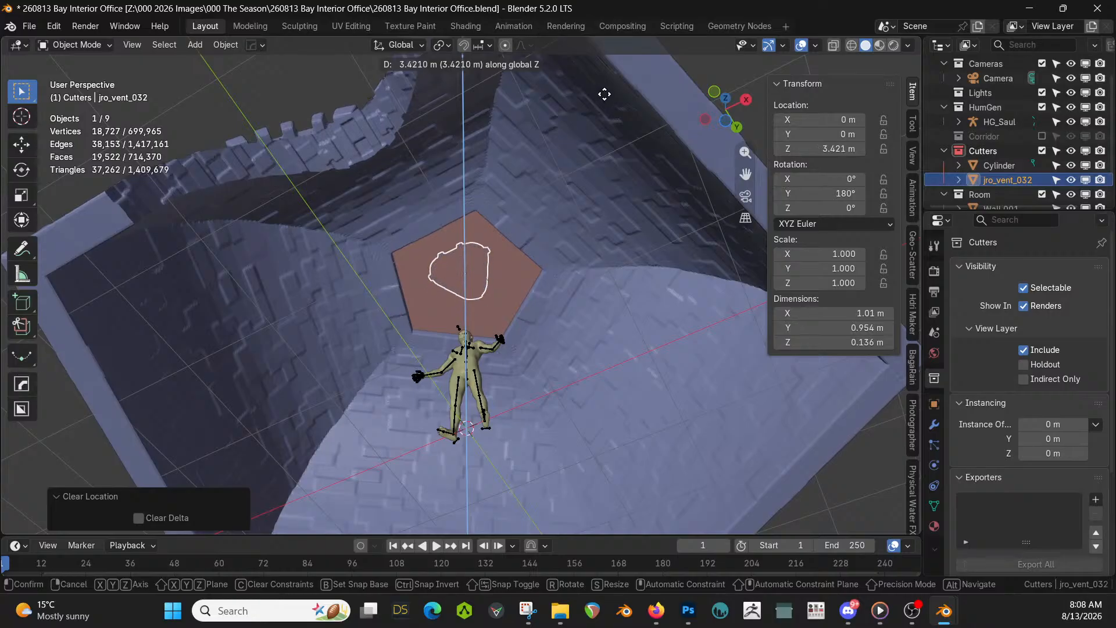
click(603, 97)
scroll(598, 109, up, 8)
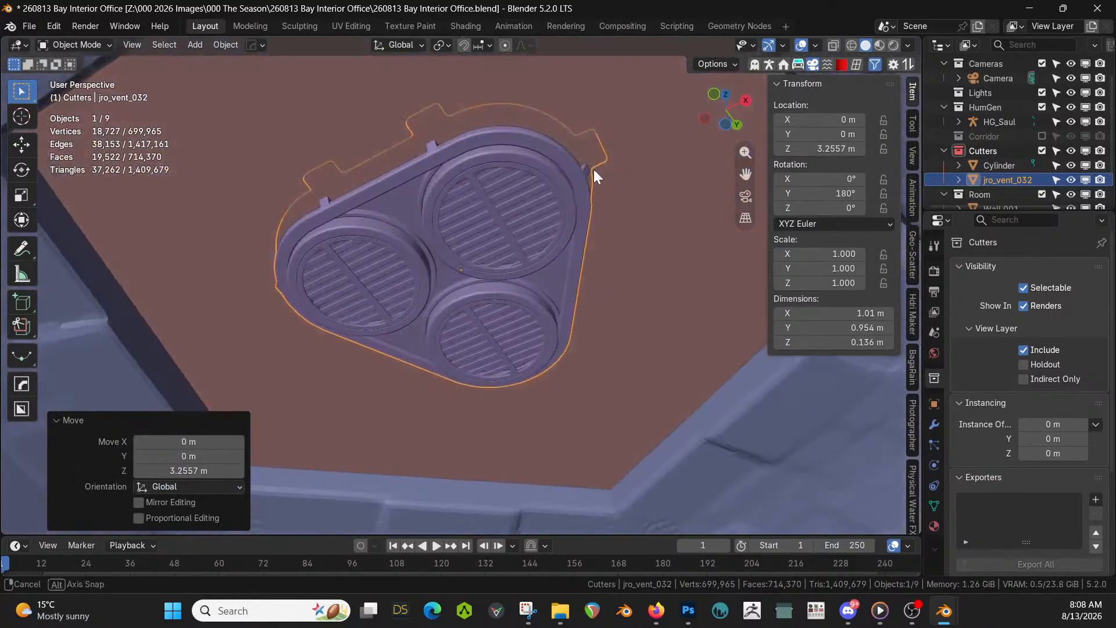
Lower the ceiling vent along Z to about 3.19 m so it protrudes below the pentagonal roof cap
middle_drag(595, 169, 560, 188)
key(g)
key(z)
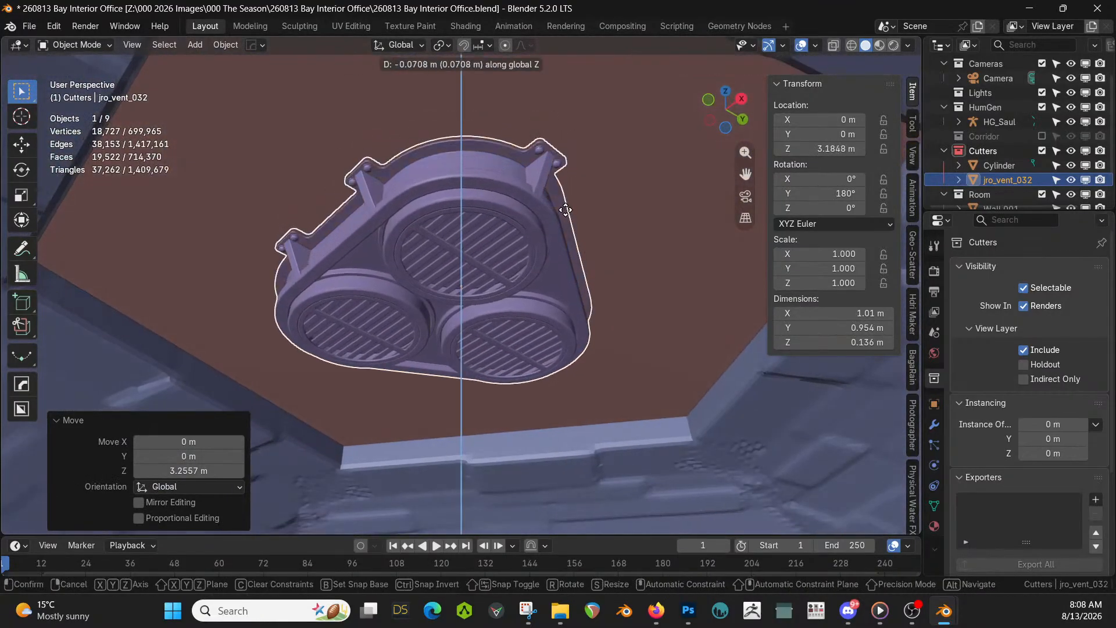
click(576, 210)
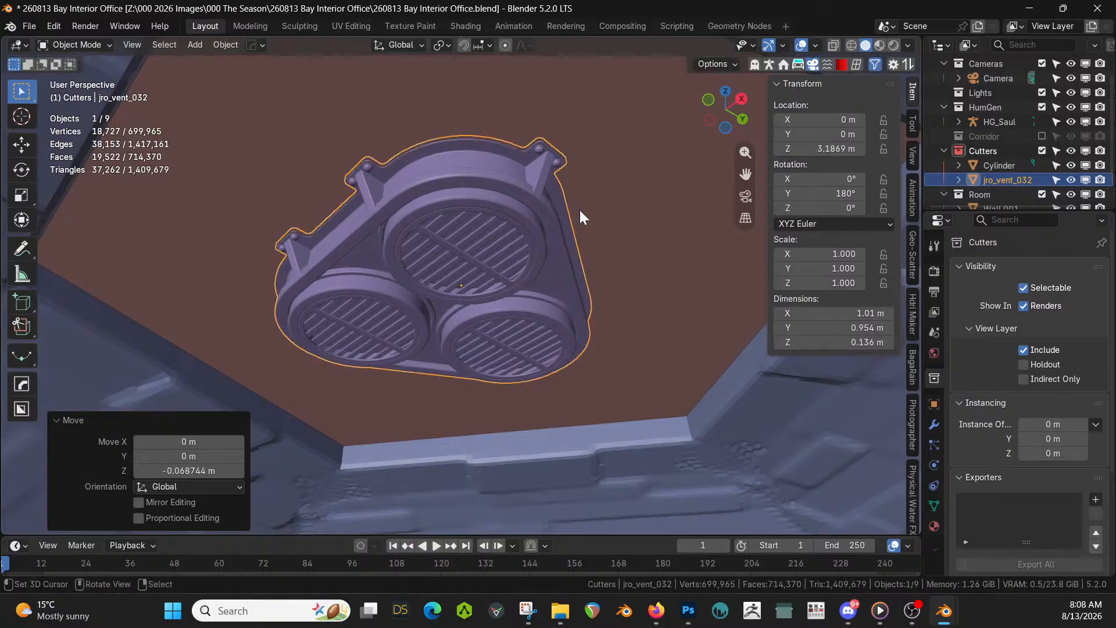
Scale the ceiling vent uniformly to about 1.683 so it fills most of the pentagonal cap, checking the fit from below
key(s)
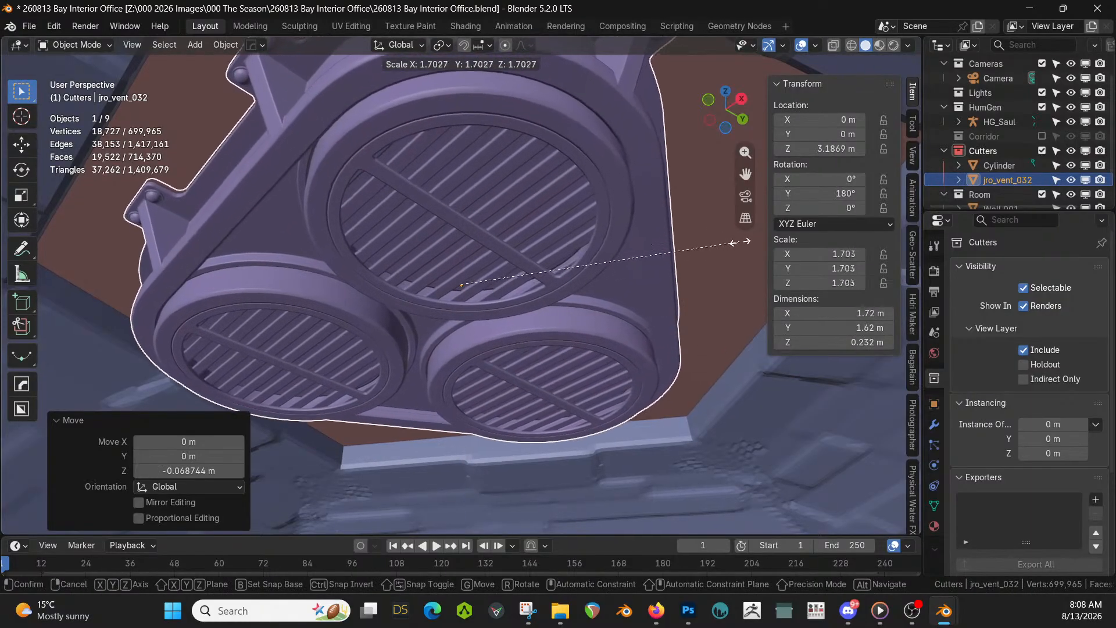
click(755, 241)
middle_drag(715, 249, 713, 170)
key(ctrl+KP_7)
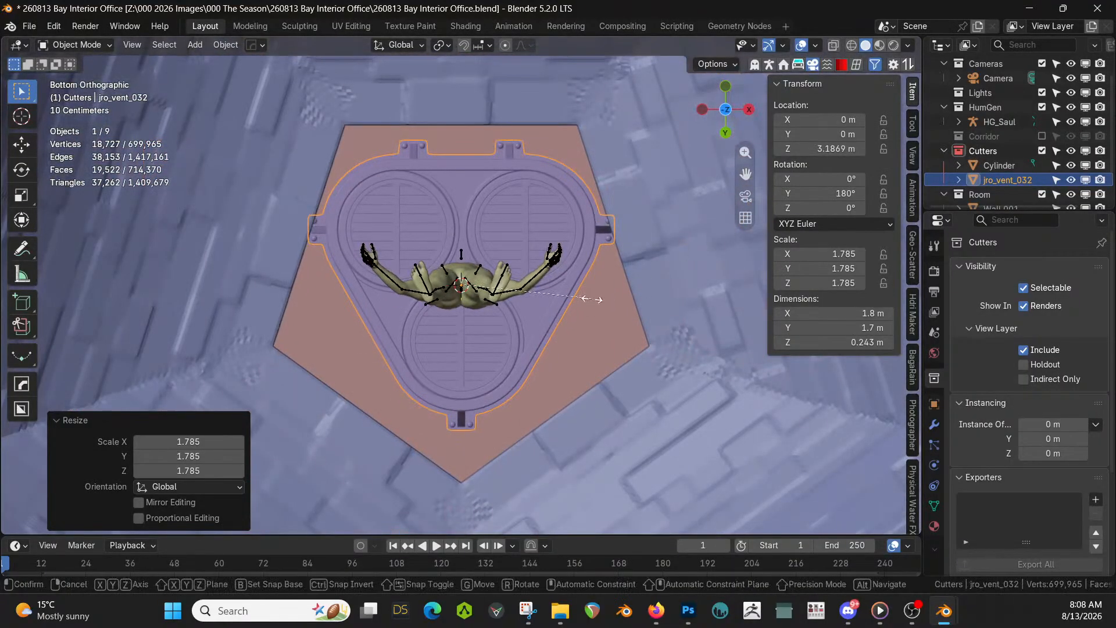
key(s)
click(584, 300)
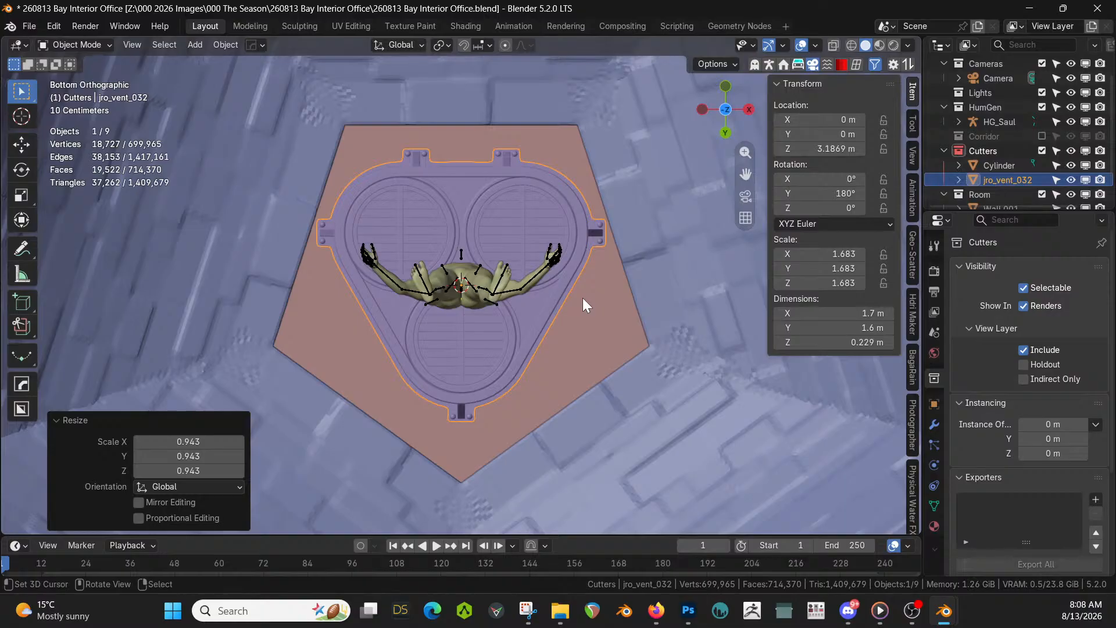
Move the ceiling vent along Y to about 0.167 m to centre it visually in the pentagon, and save the file
key(g)
key(y)
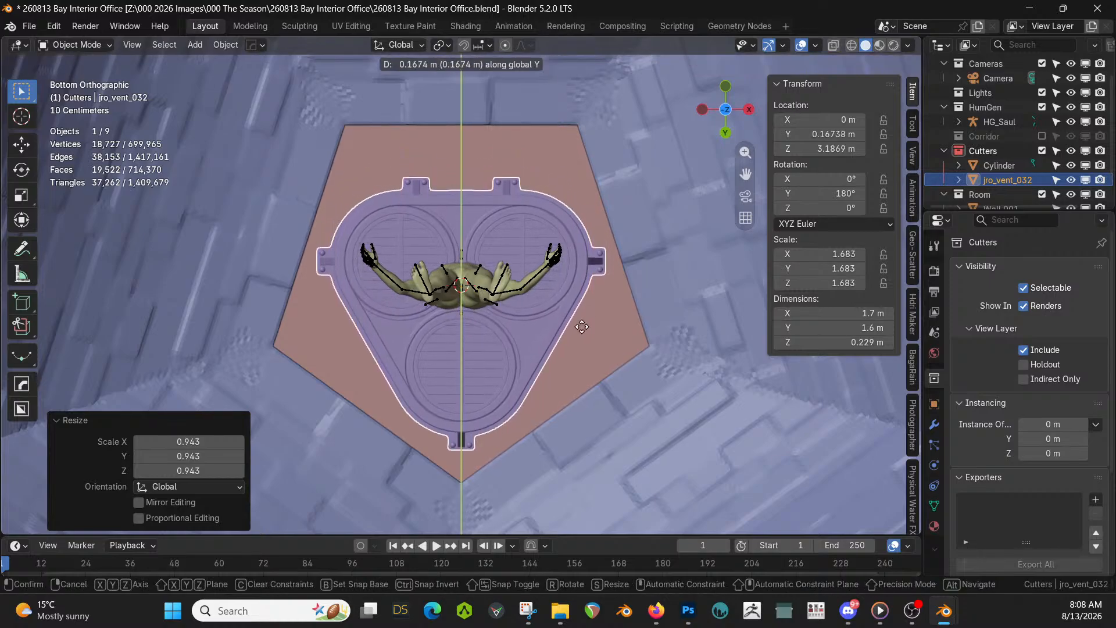
click(581, 326)
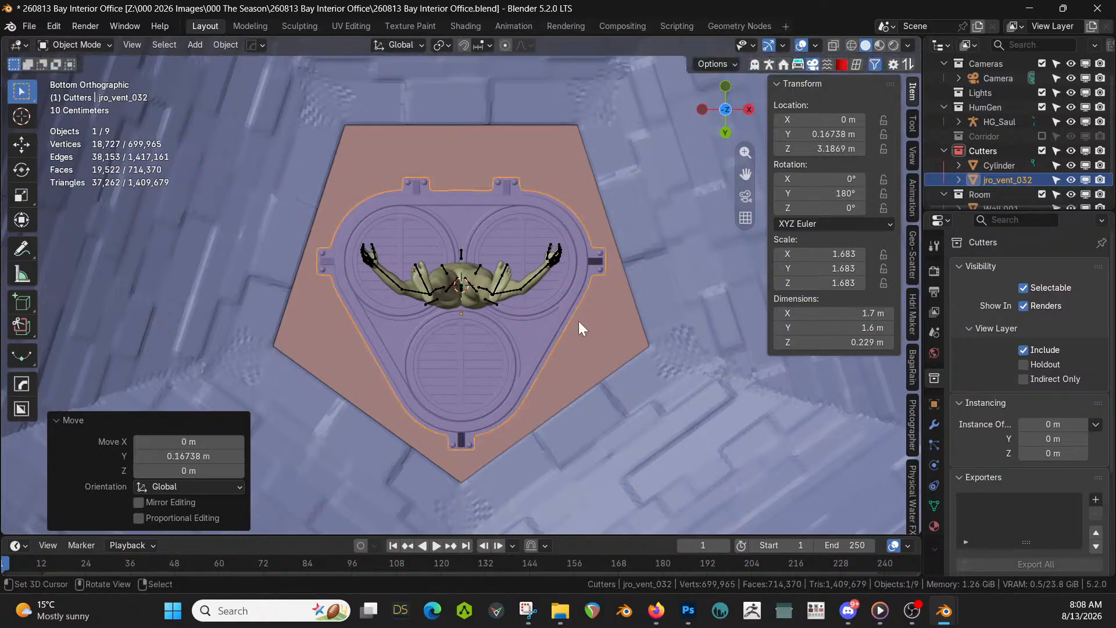
middle_drag(596, 333, 307, 330)
scroll(571, 334, down, 2)
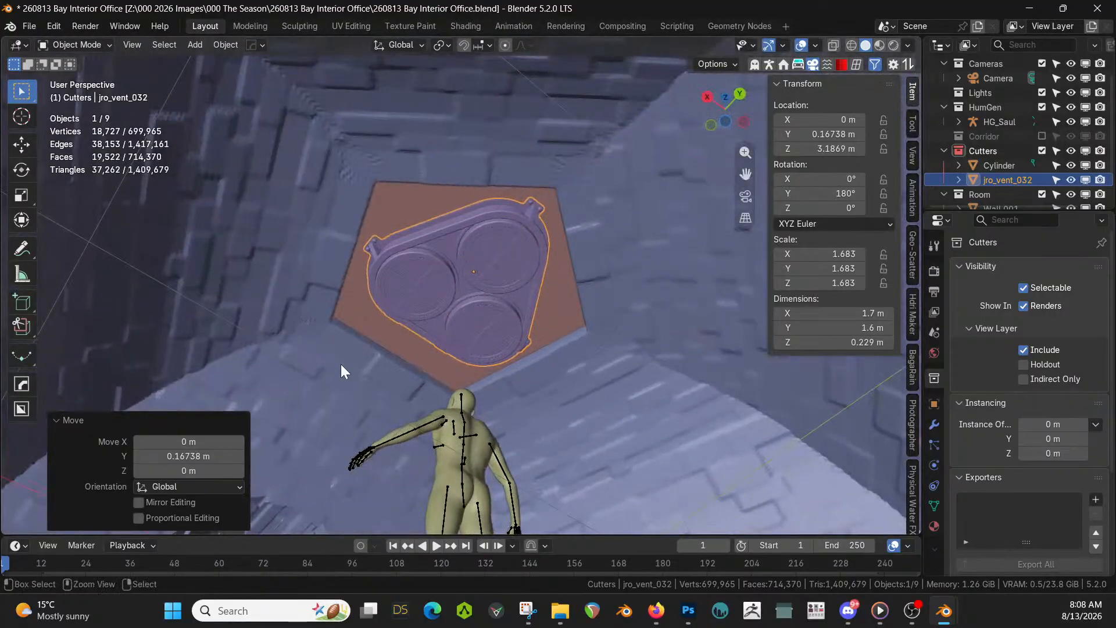
key(ctrl+s)
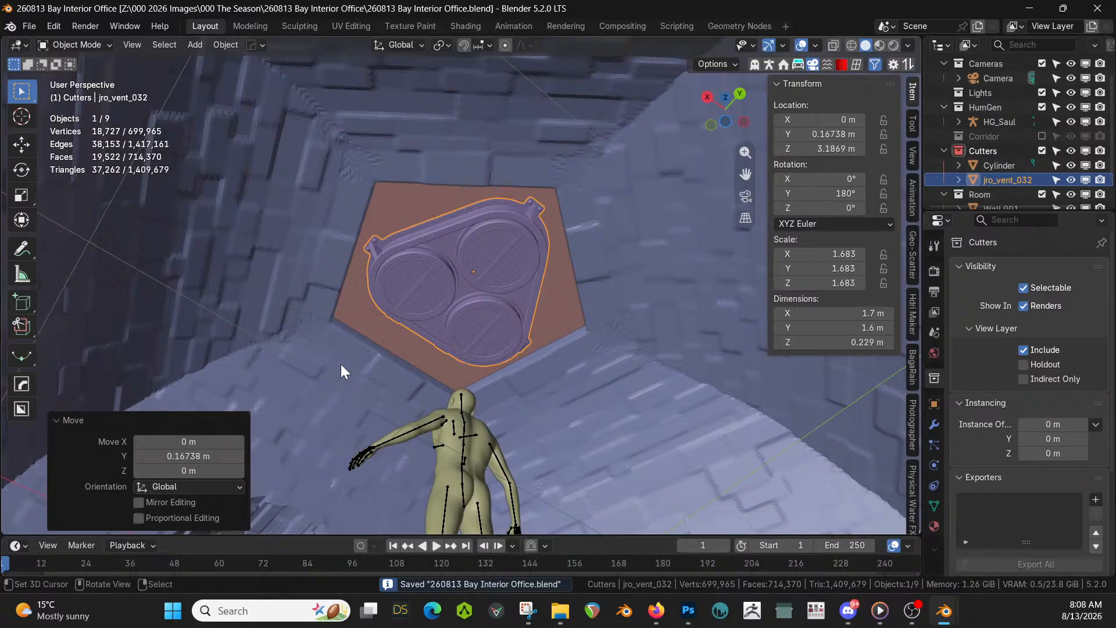
Select the pentagonal roof cap and enter Edit Mode with face selection
scroll(341, 364, up, 2)
middle_drag(341, 364, 389, 314)
click(419, 143)
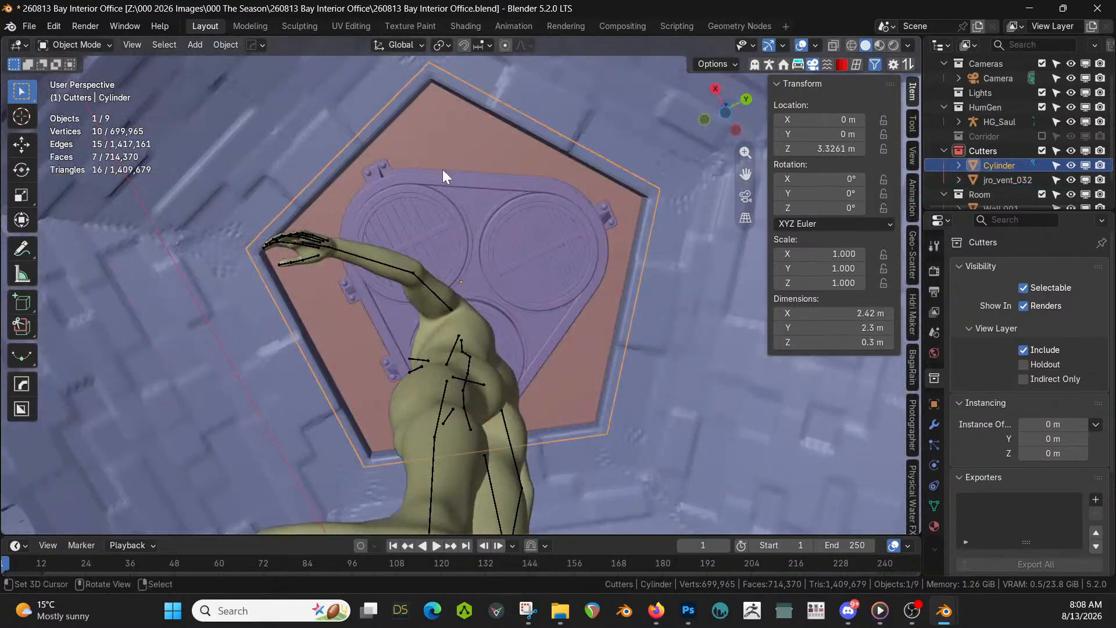
key(Tab)
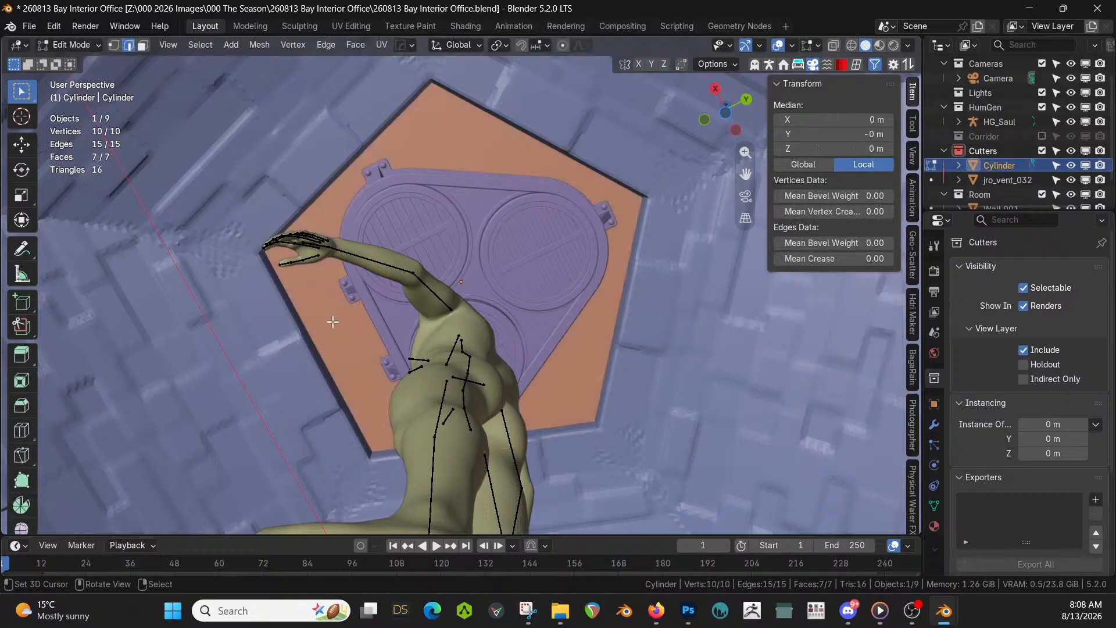
key(3)
Isolate the cap, inset its underside face to form a narrow border along the five edges, and bring back the full scene
key(i)
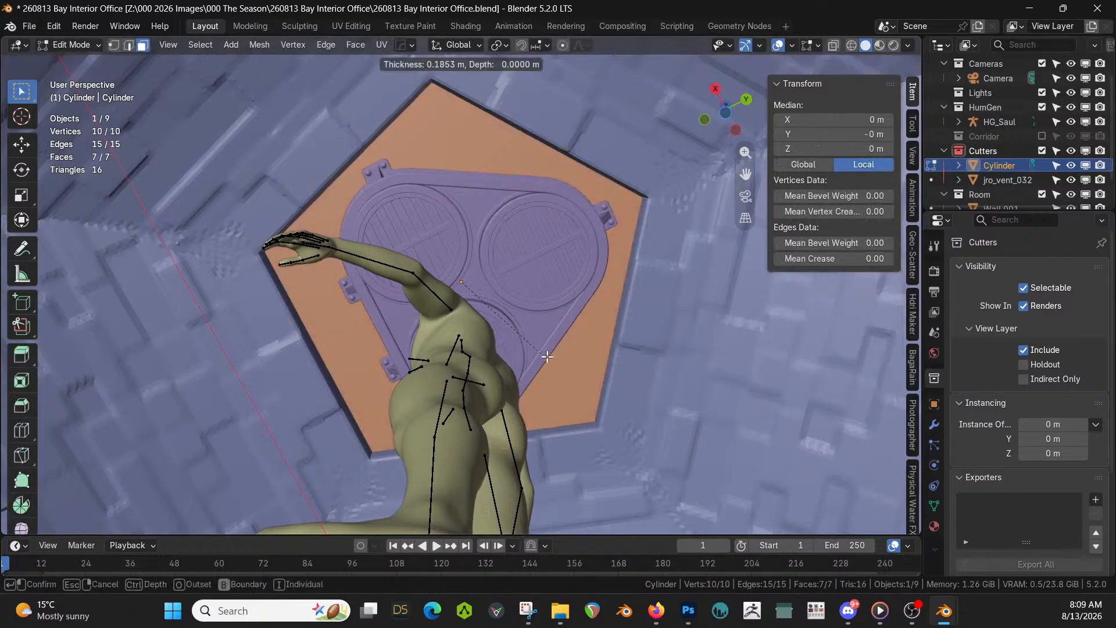
click(902, 452)
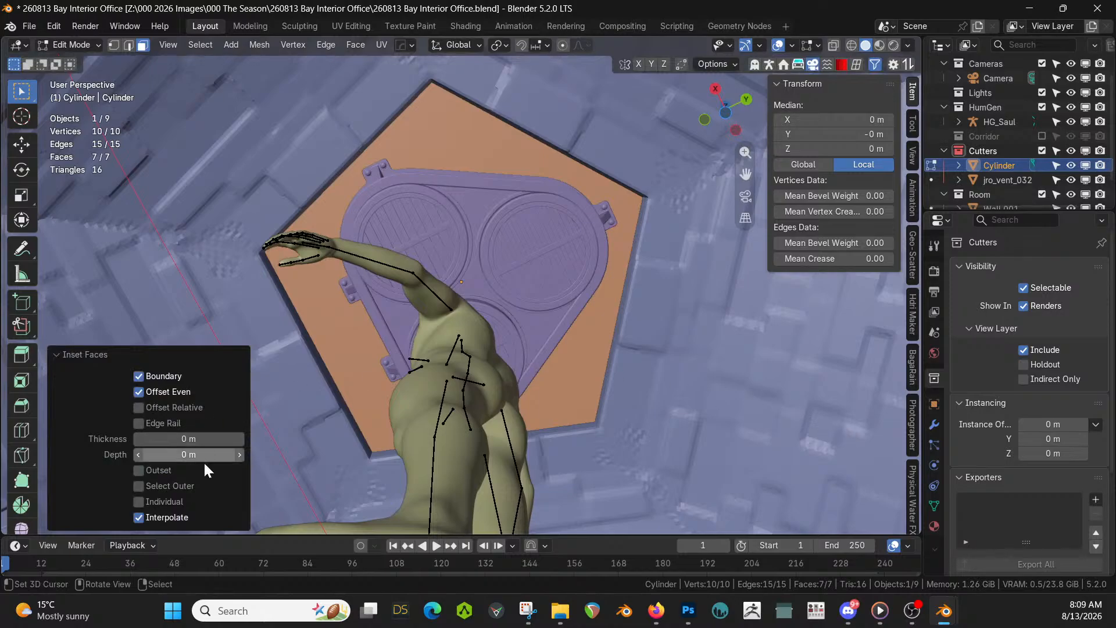
key(KP_Divide)
middle_drag(436, 361, 436, 326)
click(445, 322)
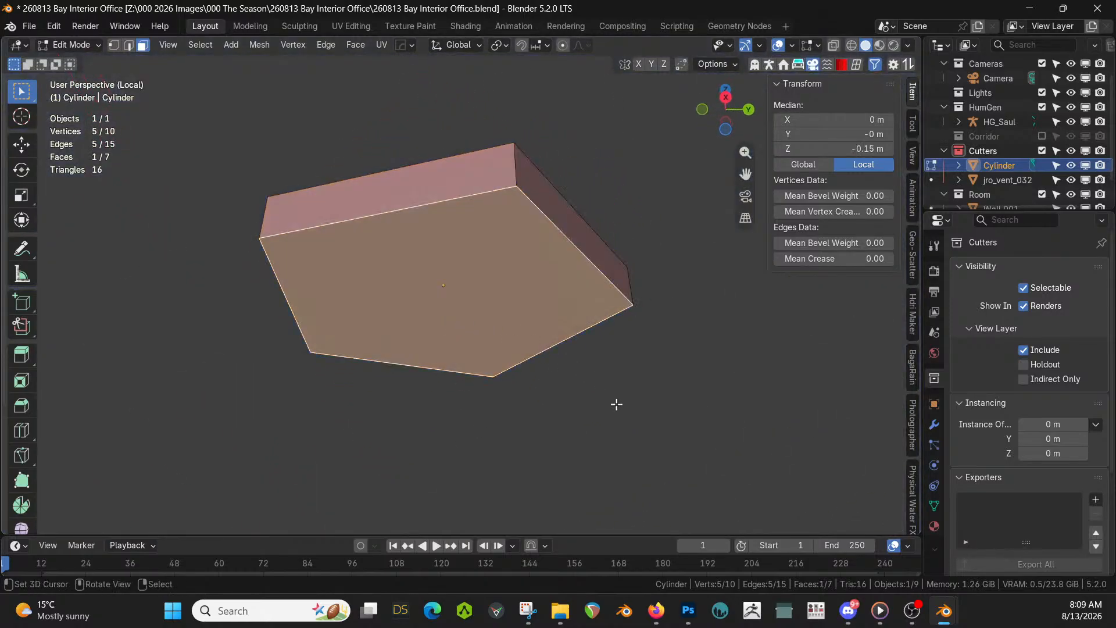
key(i)
click(593, 396)
key(KP_Divide)
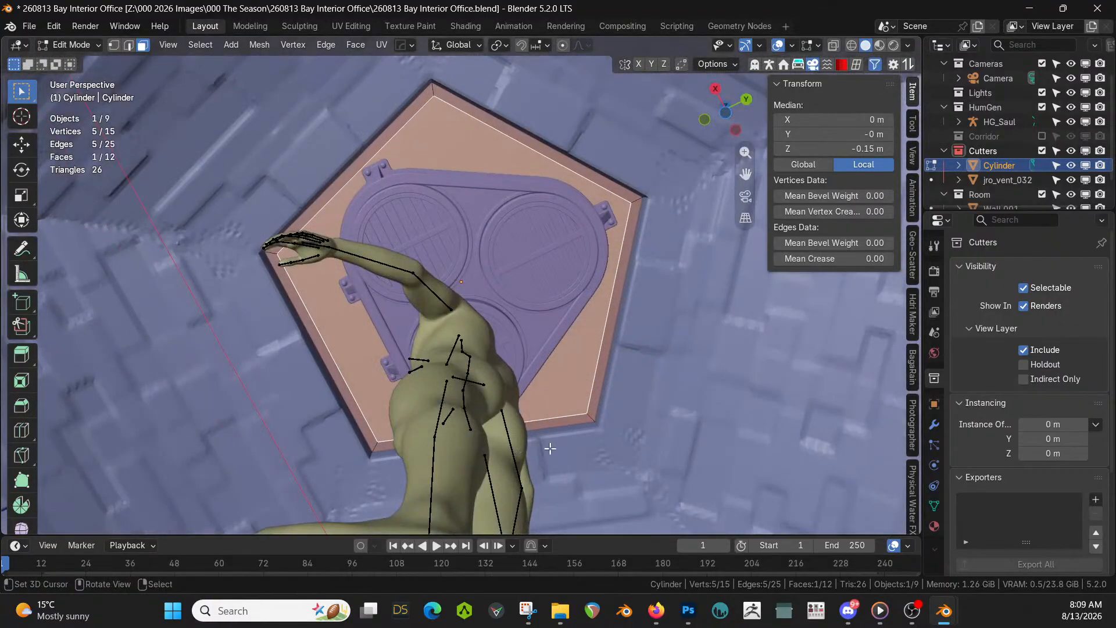
Scale the cap's inset inner face up by about 1.005 to slim the border slightly
key(s)
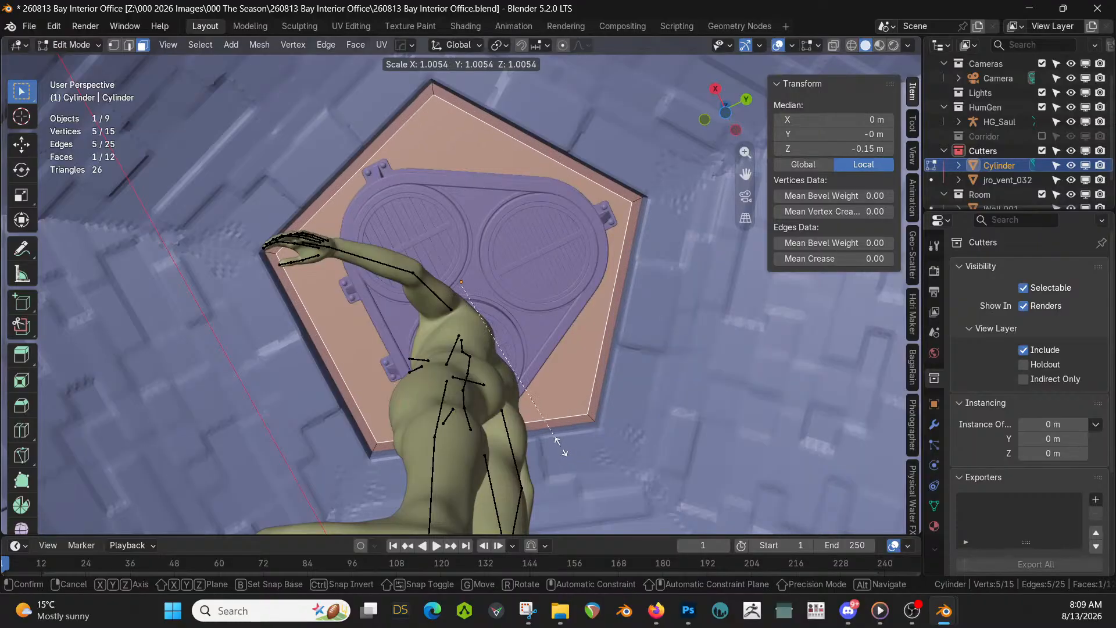
click(561, 447)
middle_drag(535, 434, 523, 414)
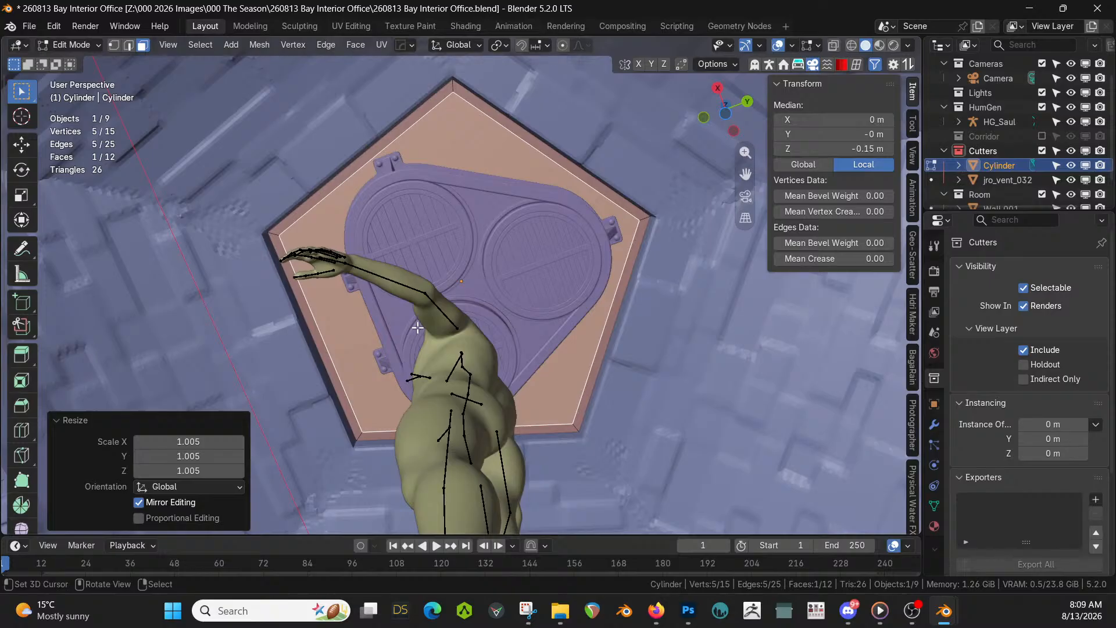
Isolate the cap again and subdivide the five border faces around its underside with 2 cuts
key(KP_Divide)
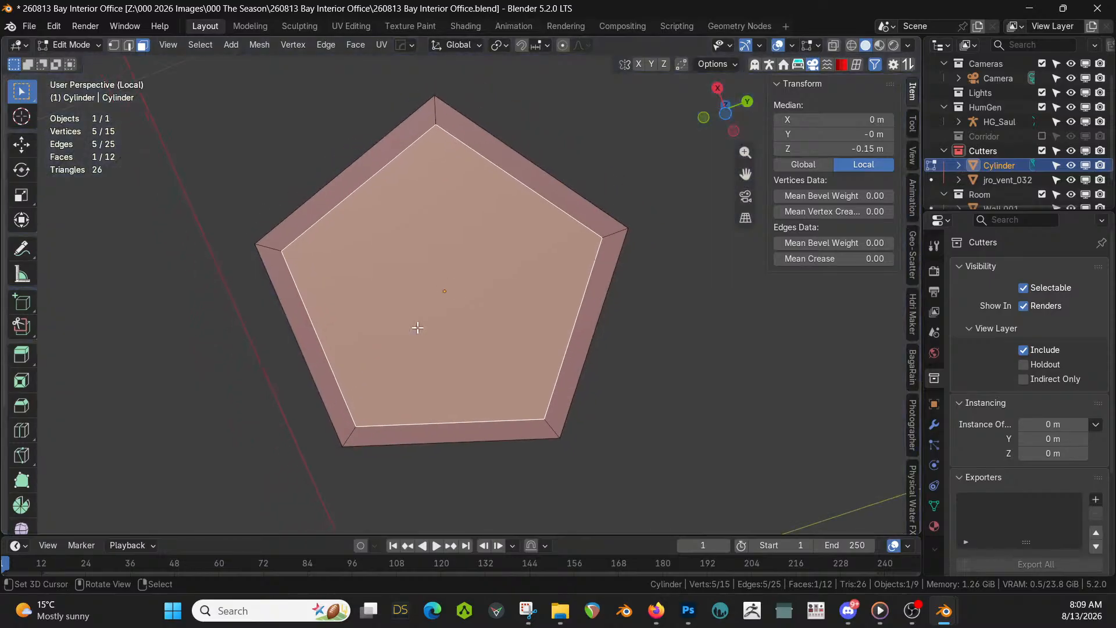
click(311, 179)
click(332, 197)
shift+click(482, 142)
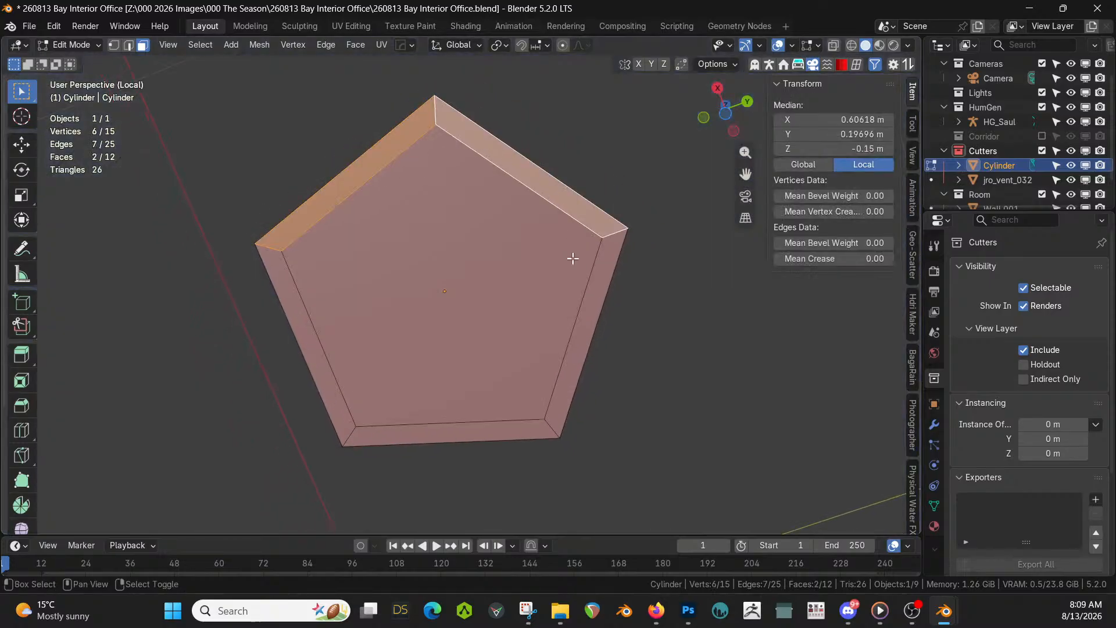
shift+click(592, 279)
shift+click(512, 430)
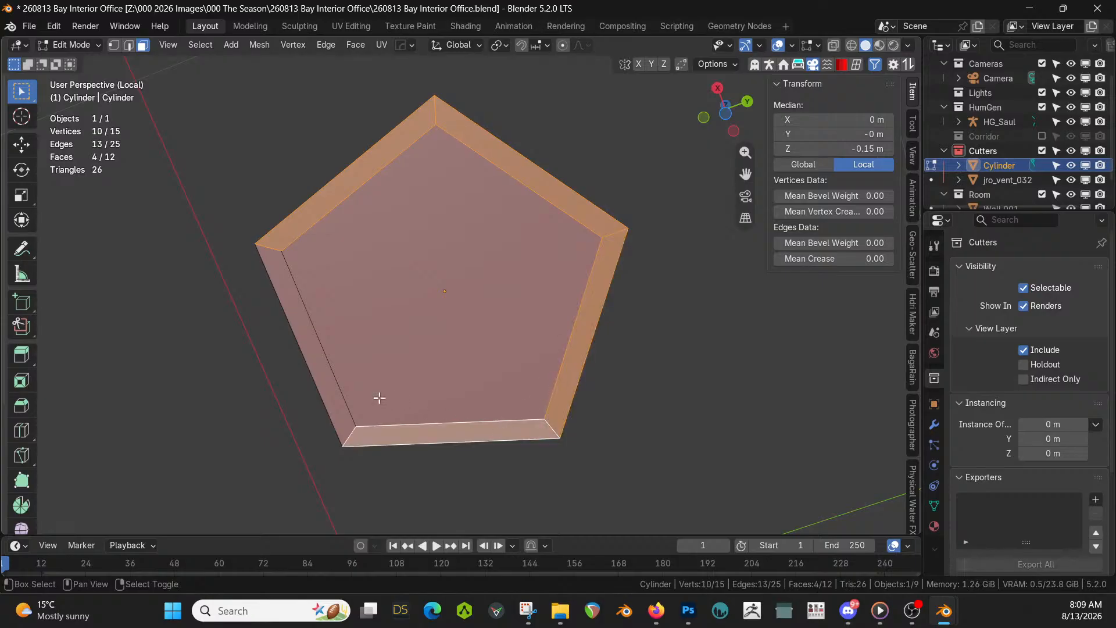
shift+click(330, 374)
right_click(377, 385)
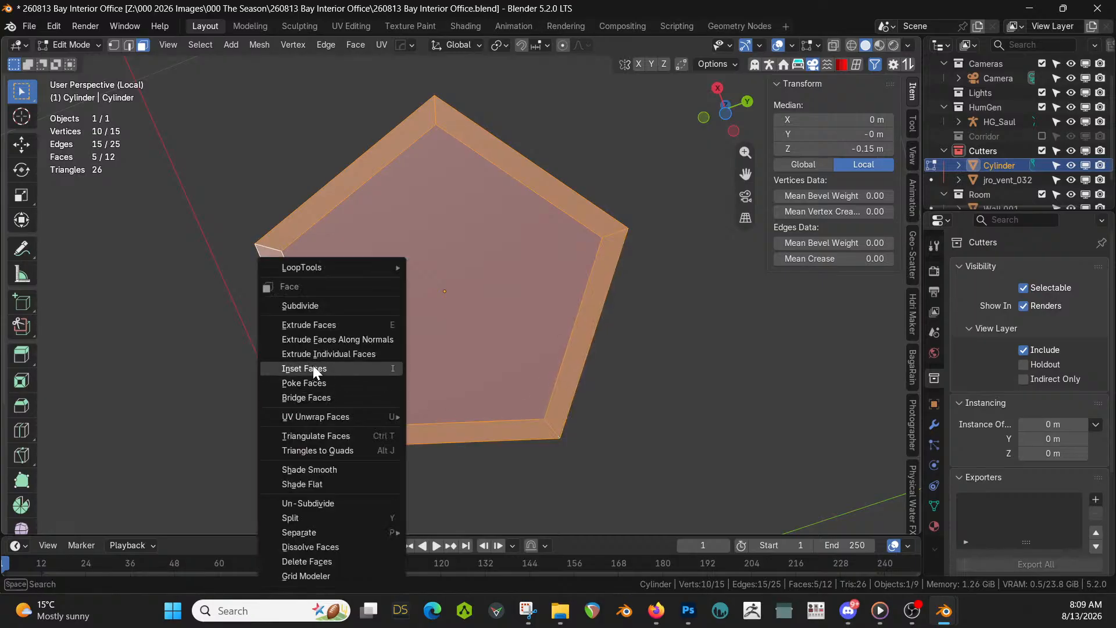
click(312, 306)
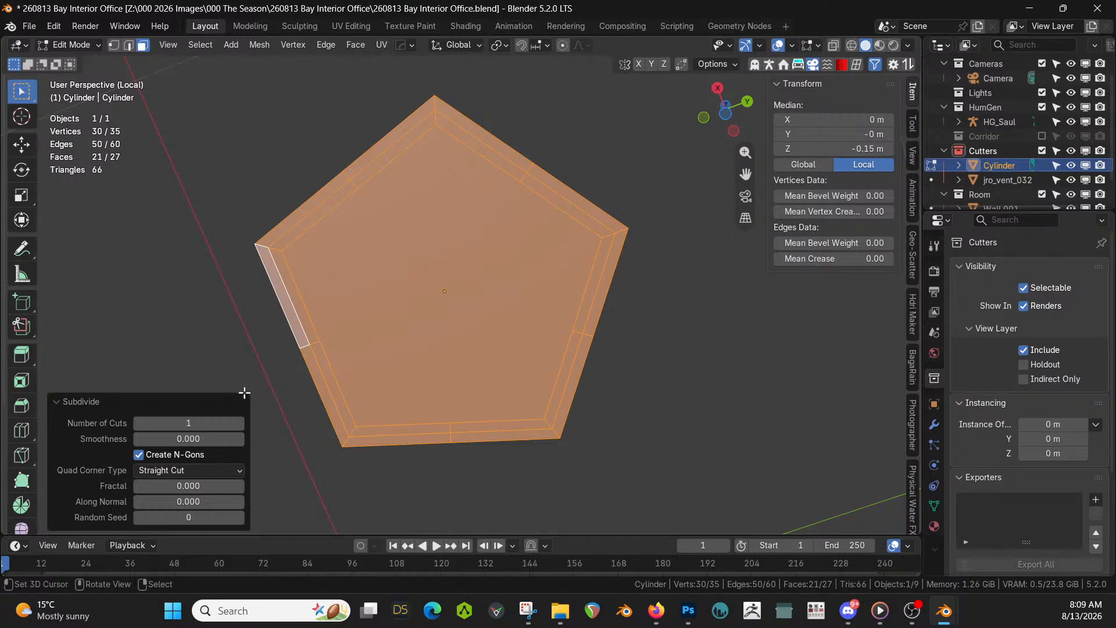
click(241, 422)
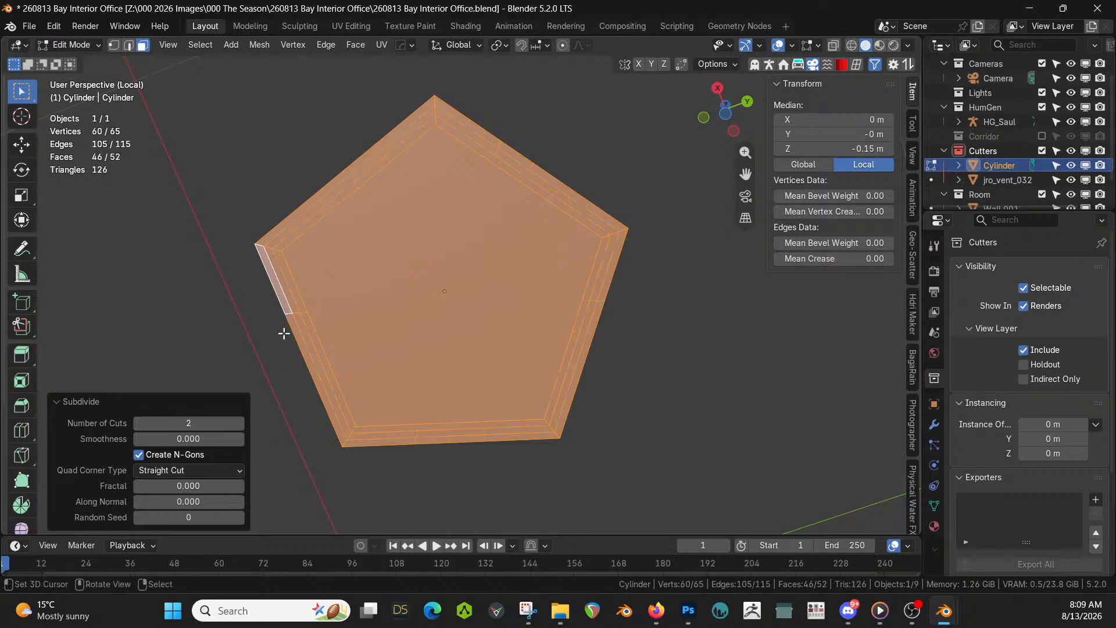
Dissolve the two edge loops running lengthwise through the border, keeping only the crosswise cuts
key(2)
ctrl+alt+click(284, 298)
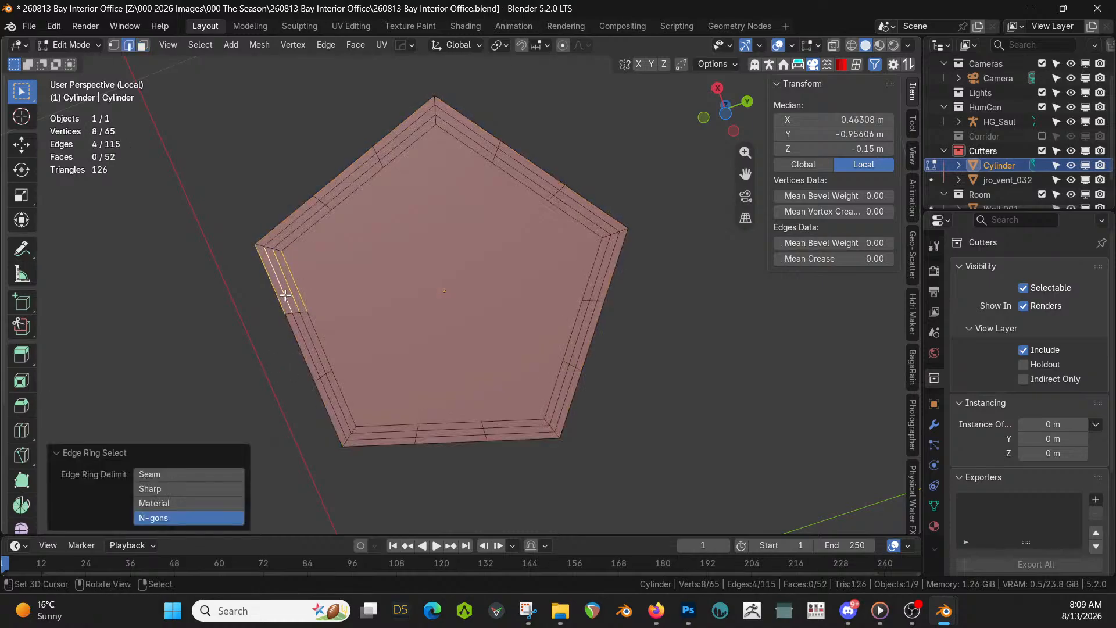
click(285, 297)
alt+click(284, 297)
alt+shift+click(290, 291)
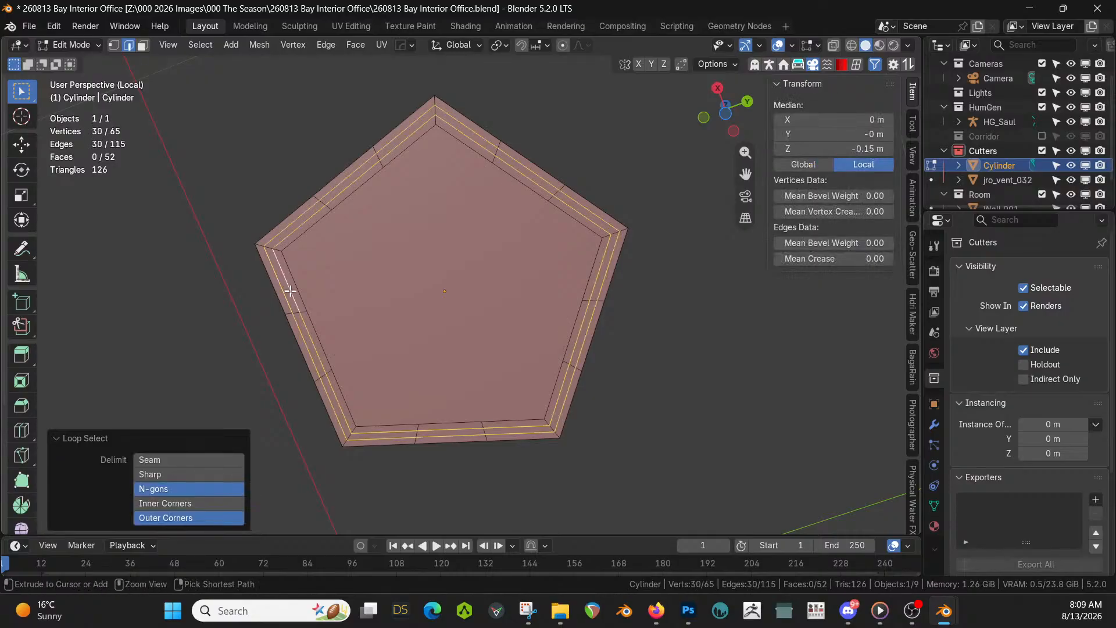
key(ctrl+x)
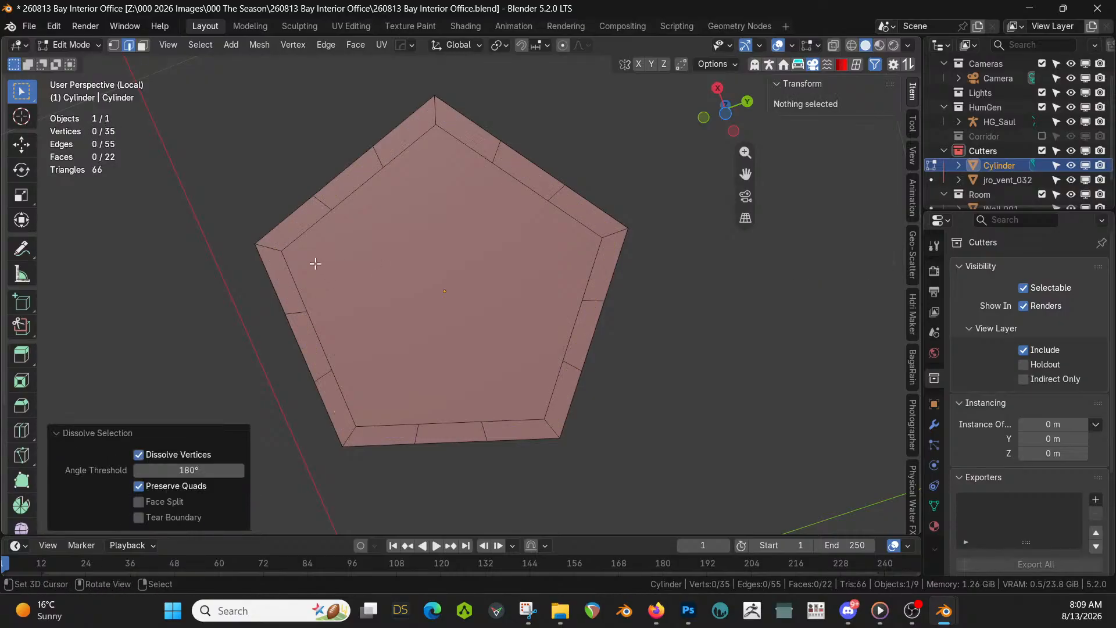
Select the whole ring of border faces on the cap's underside, leave the isolated view and return to Object Mode
key(3)
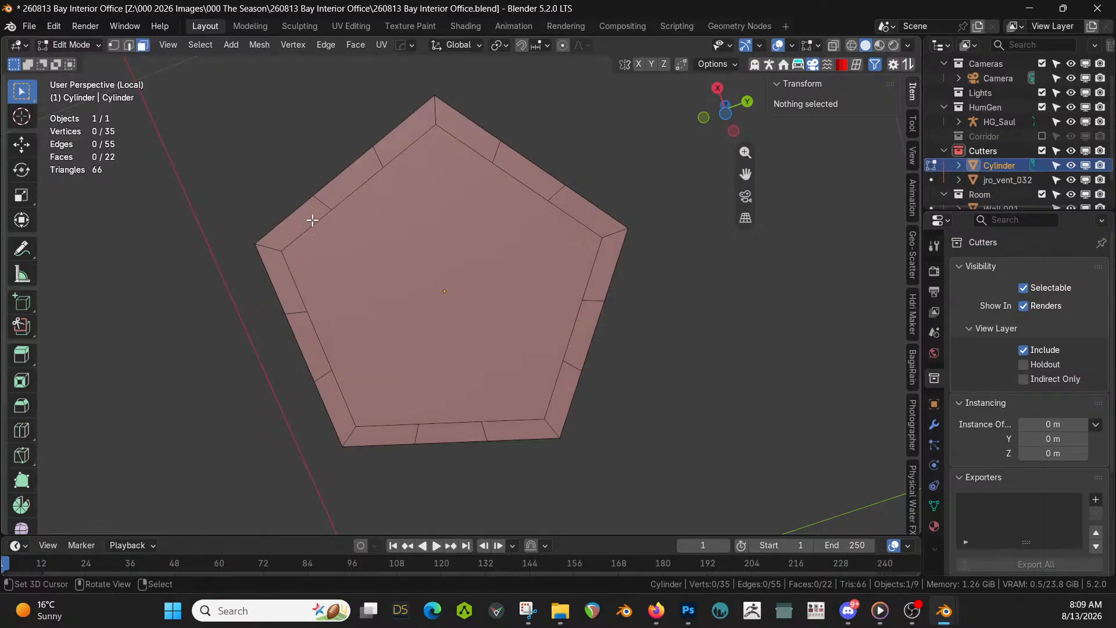
alt+click(320, 207)
key(KP_Divide)
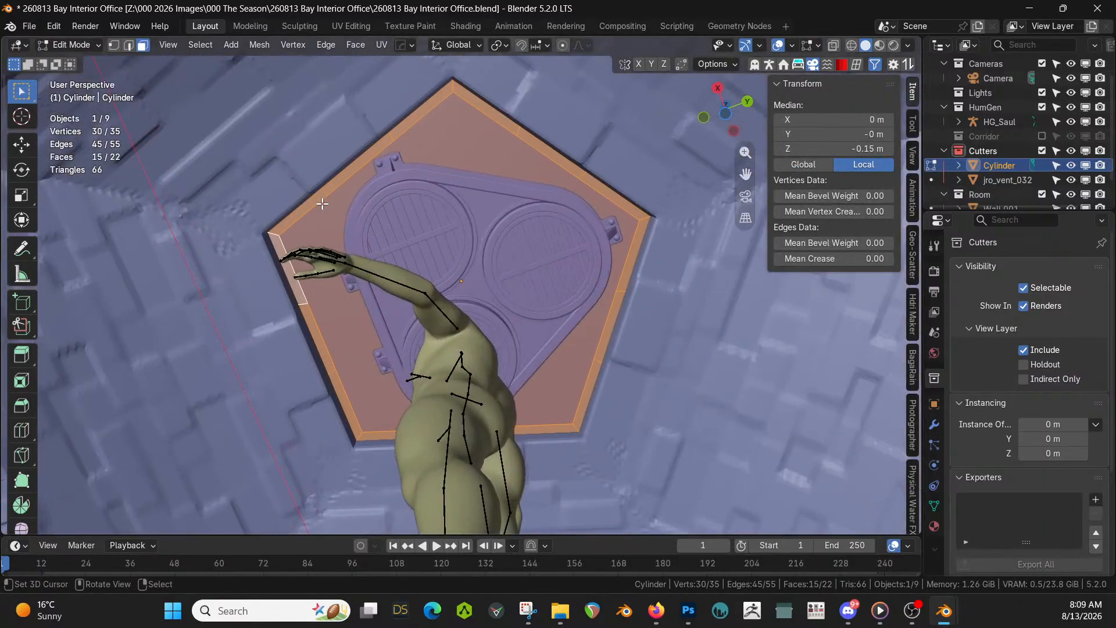
key(Tab)
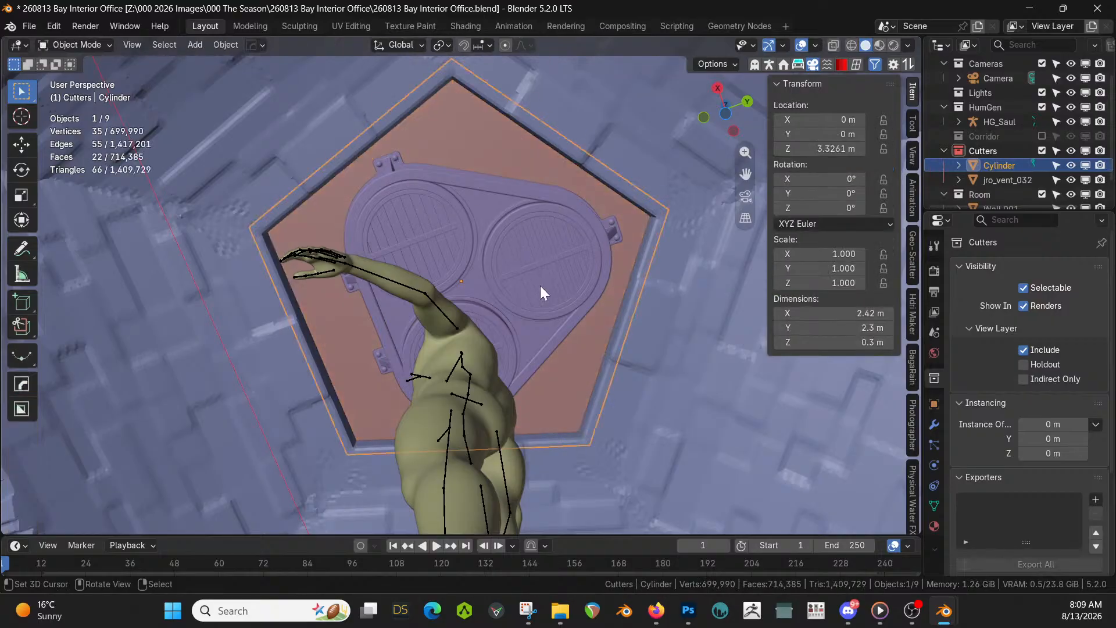
Turn off Dynamic Scale in the Random Flow settings
middle_drag(539, 285, 601, 333)
key(shift+q)
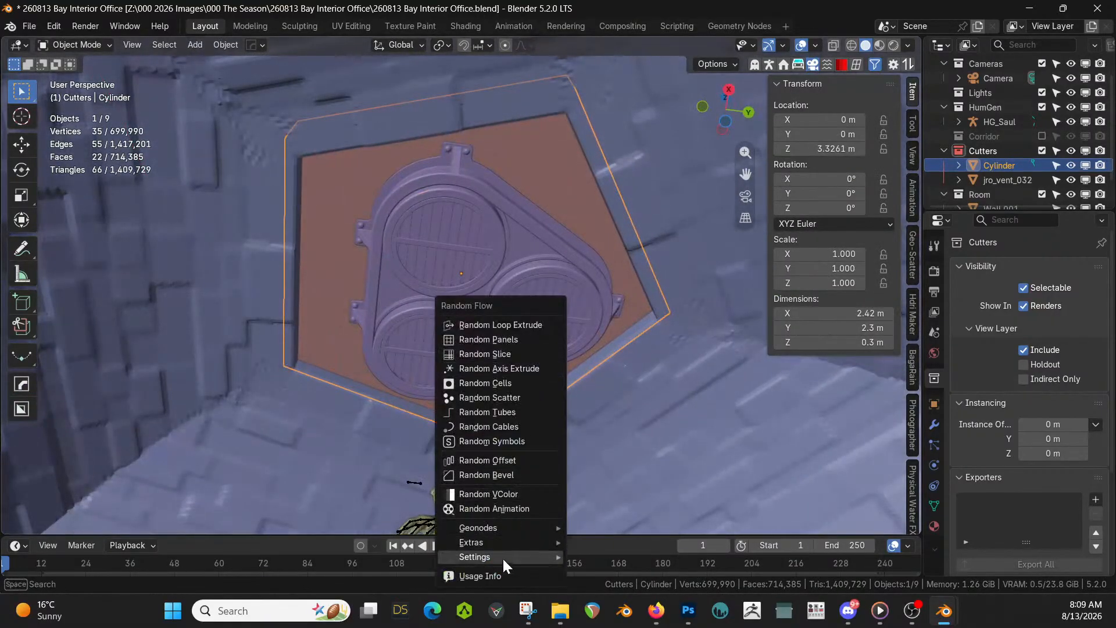
mouse_move(495, 557)
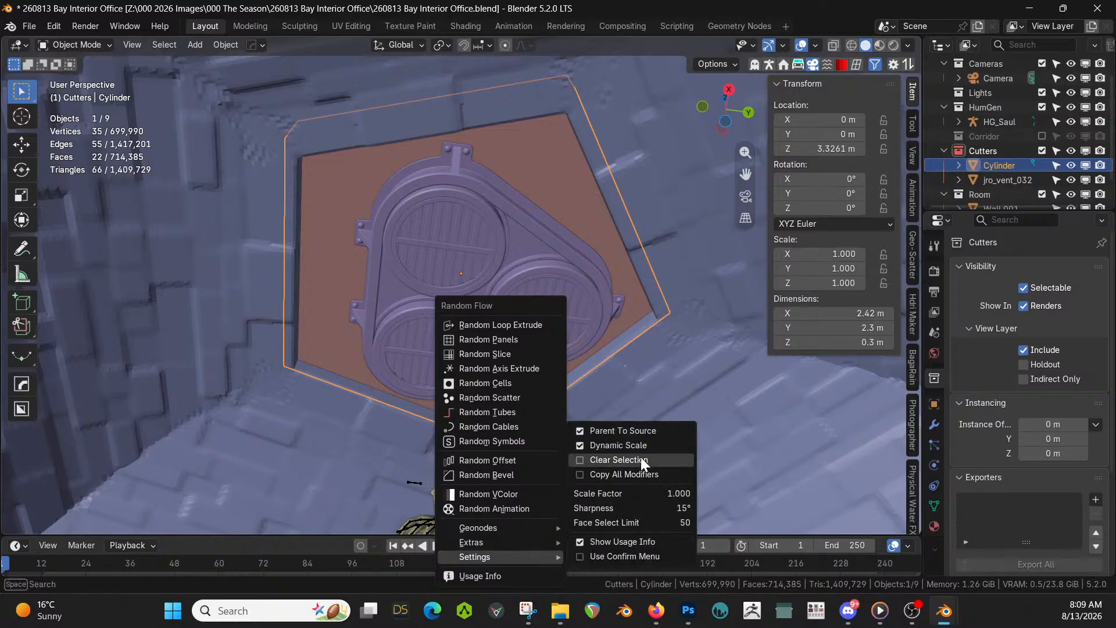
click(634, 444)
Start Random Loop Extrude on the pentagonal cap and set the first loop's maximum inset depth to 0.1
key(shift+q)
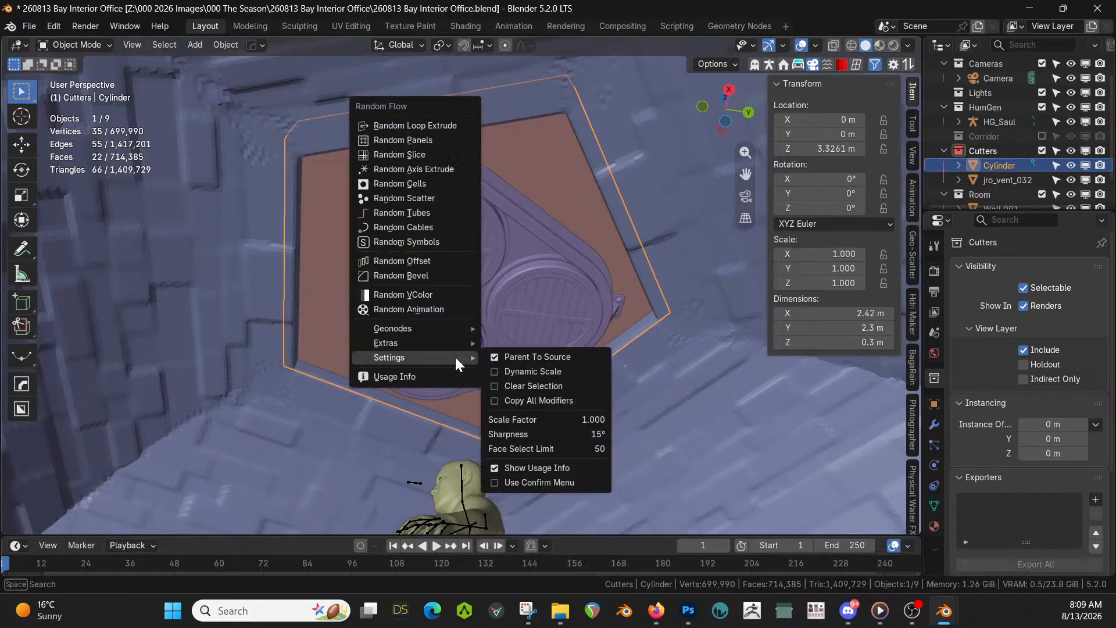
click(441, 123)
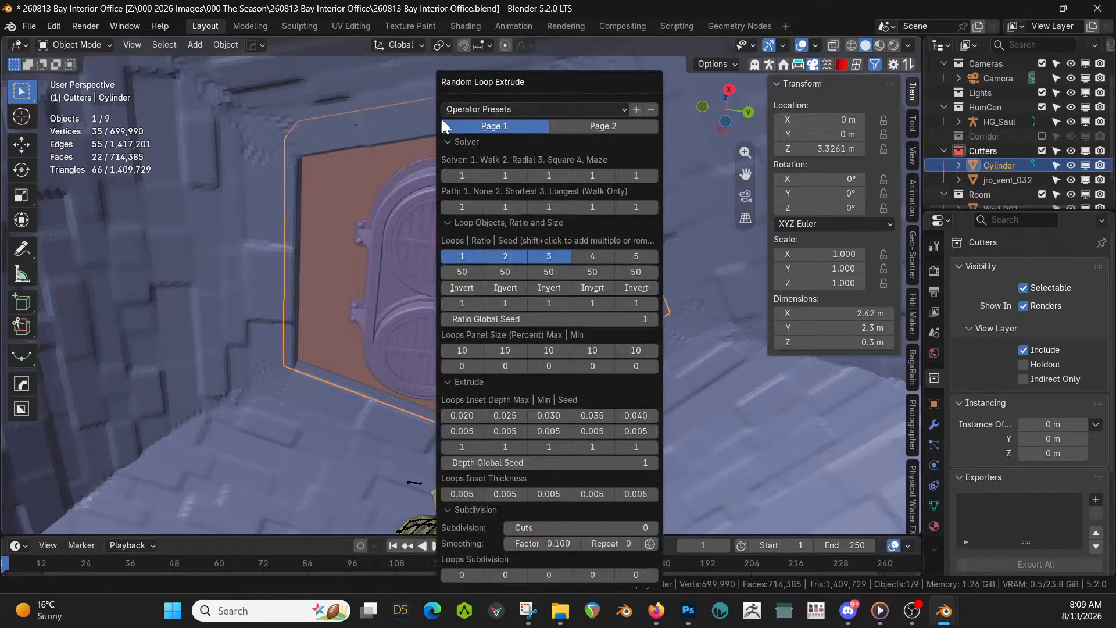
click(466, 416)
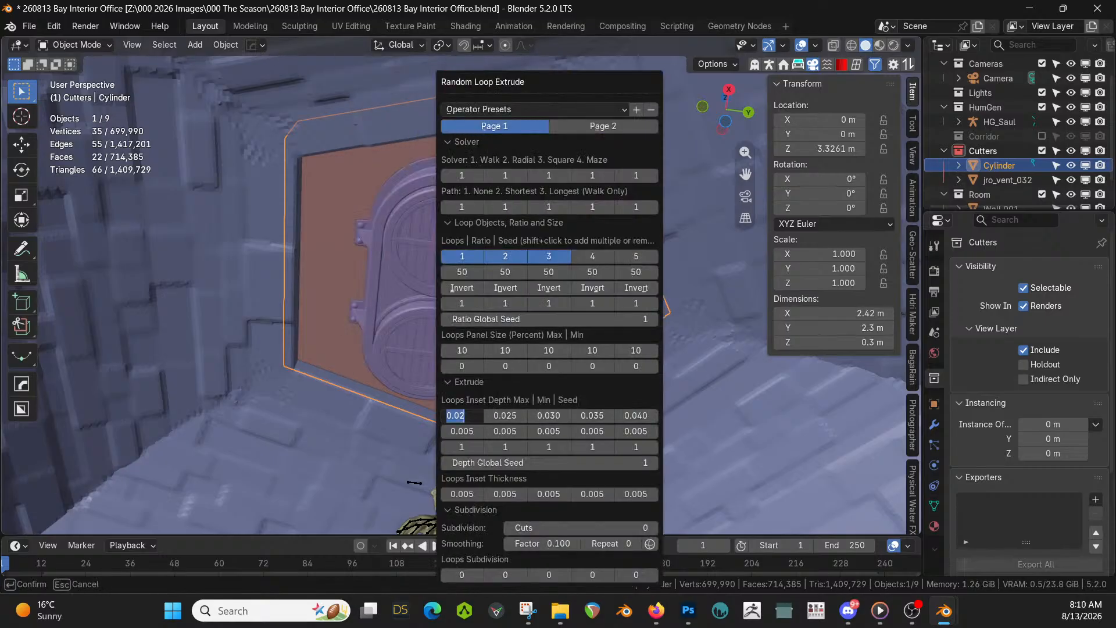
key(BackSpace)
text(.1)
key(Return)
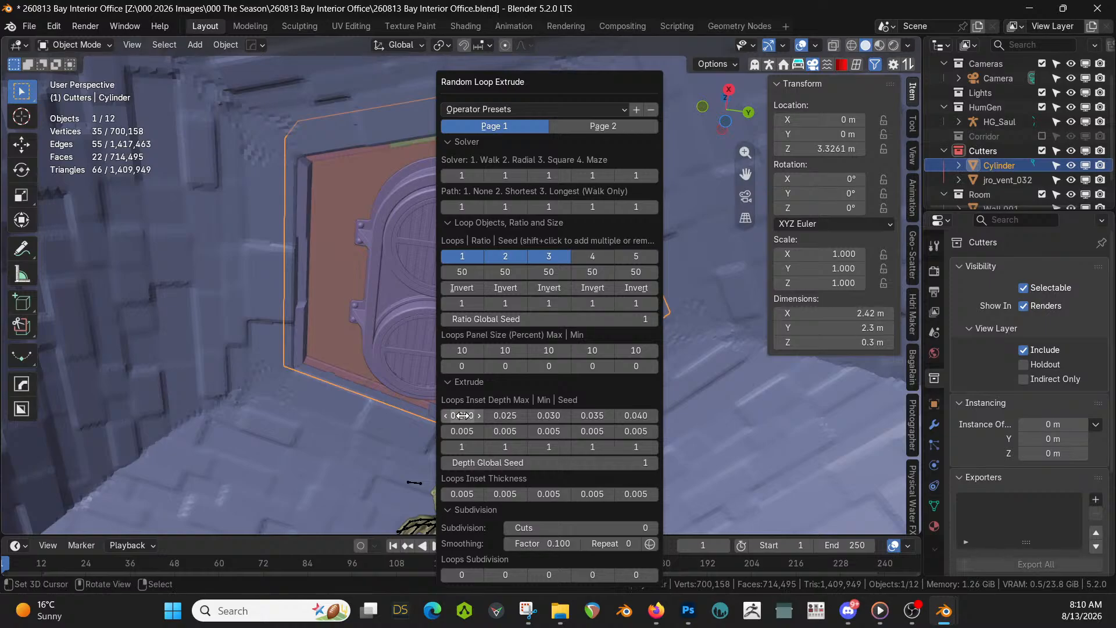
Set the maximum inset depth of the second loop to 0.2 and of the third loop to 0.1
click(505, 415)
key(BackSpace)
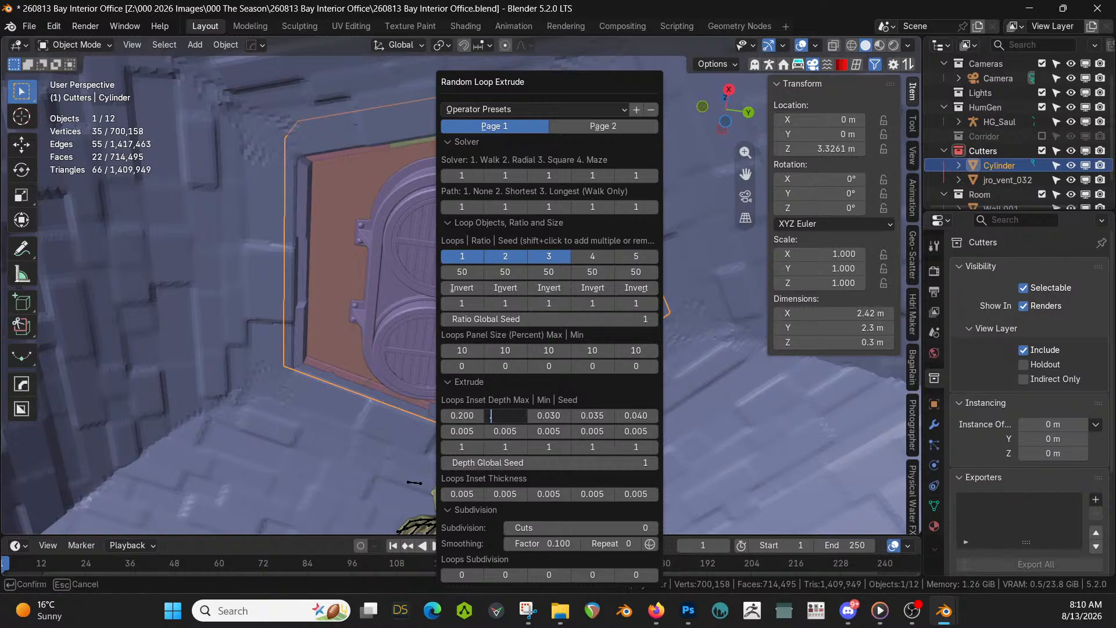
text(.3)
key(Return)
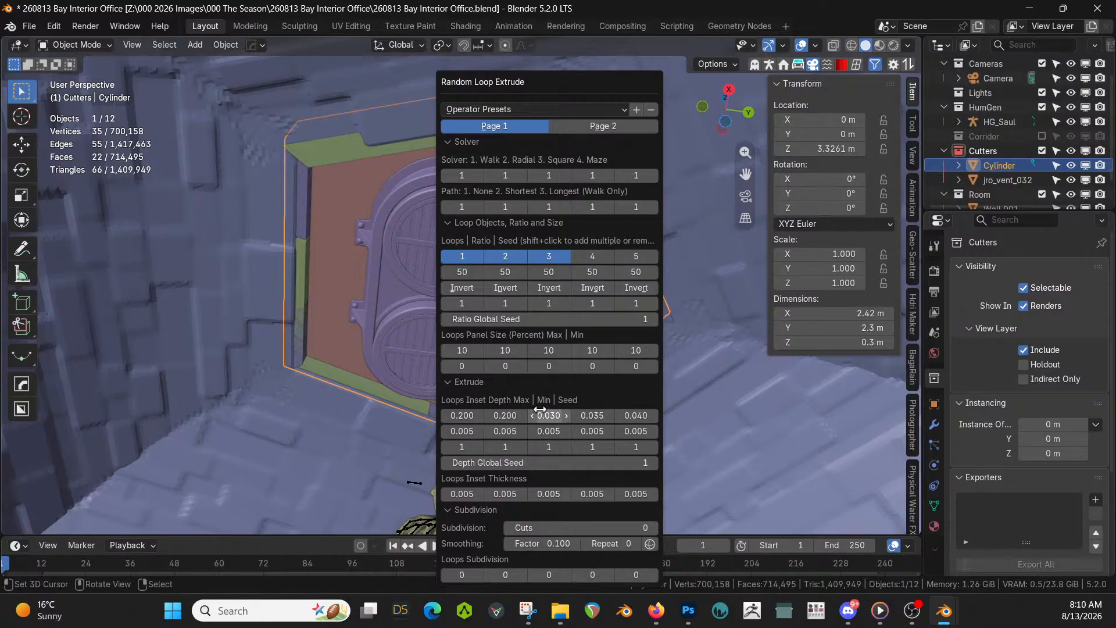
click(540, 412)
text(.1)
key(Return)
Set the second loop's maximum inset depth to 0.1 and the third loop's to 0.05
click(505, 413)
text(.1)
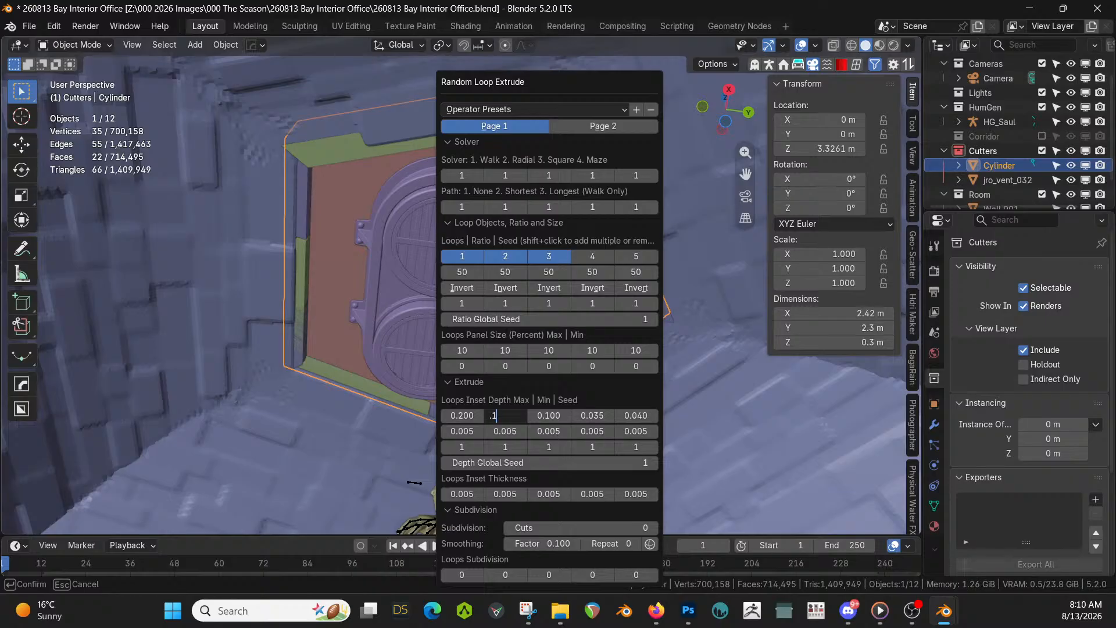
key(Return)
click(569, 418)
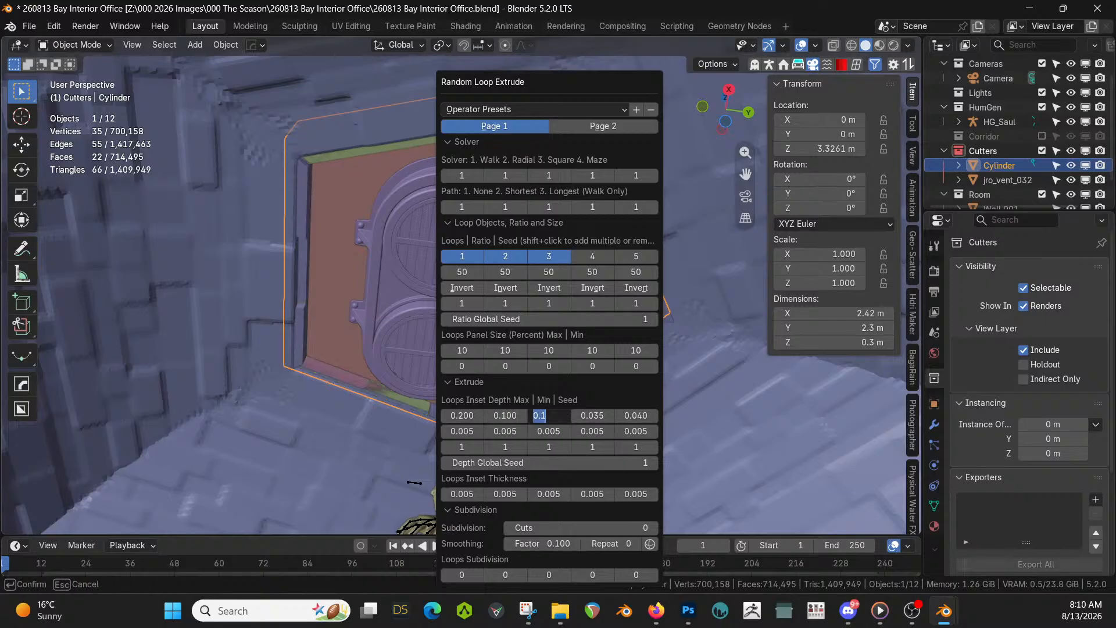
text(.05)
key(Return)
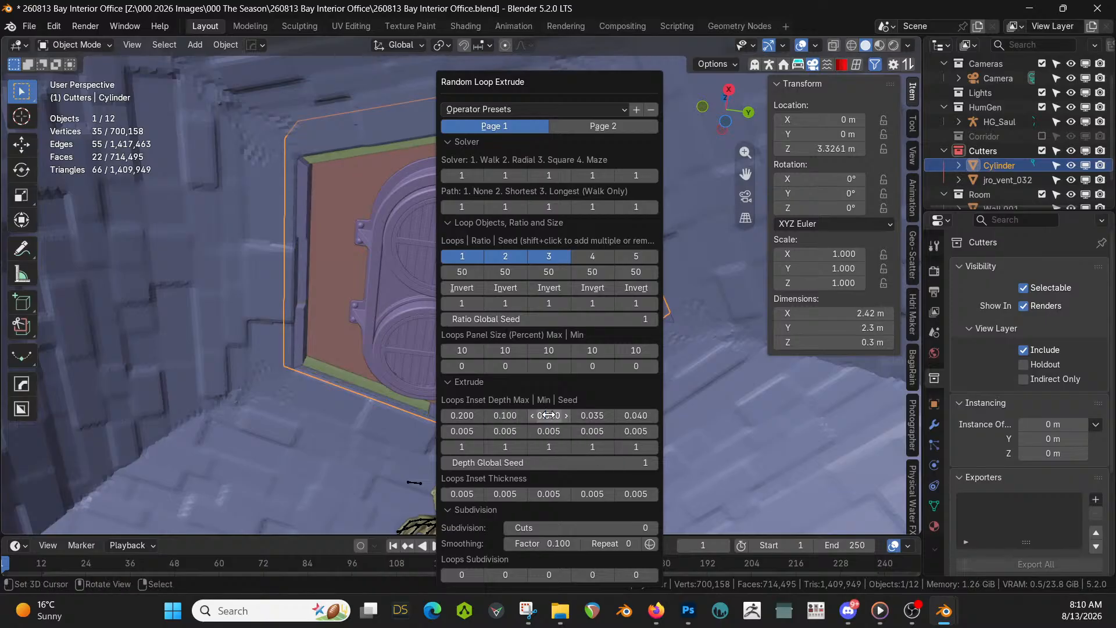
Turn off Loop From Source in the auxiliary settings of Random Loop Extrude
click(590, 127)
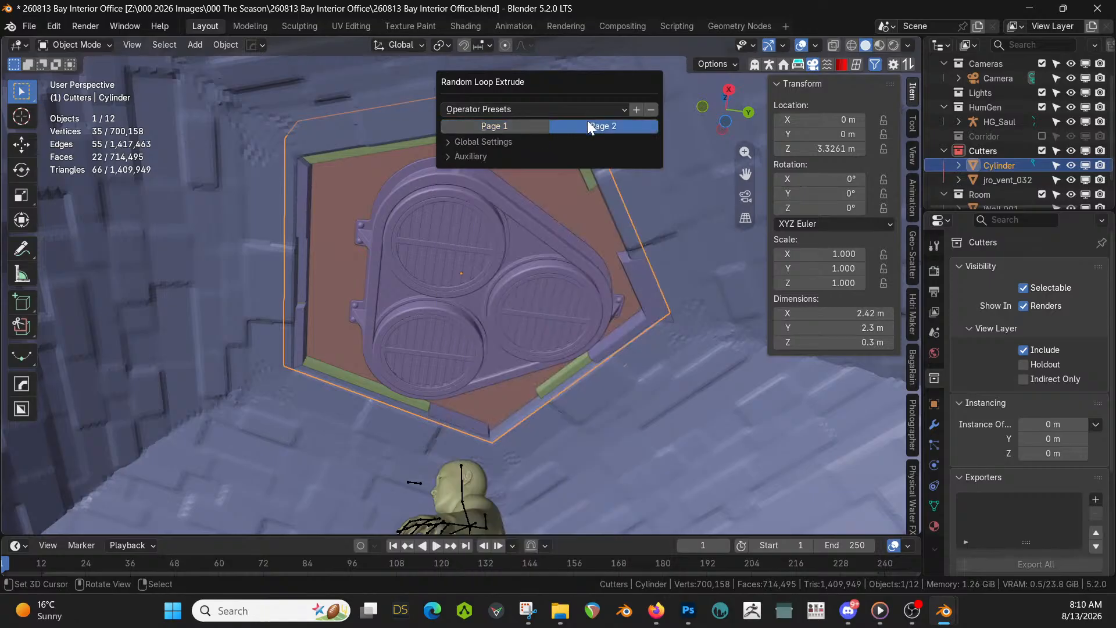
click(453, 155)
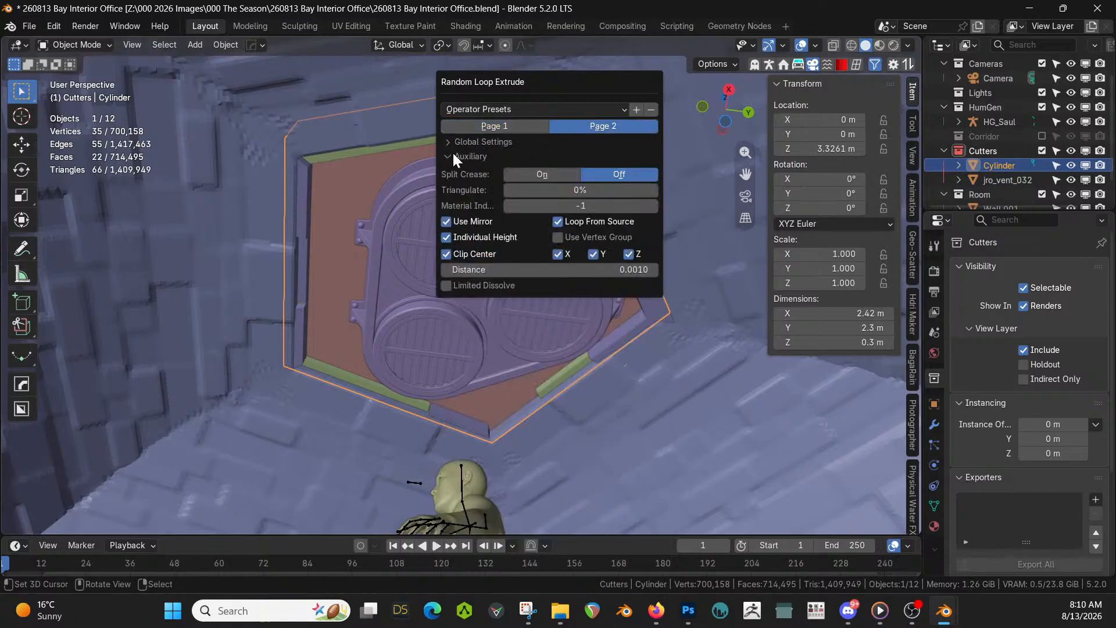
click(558, 222)
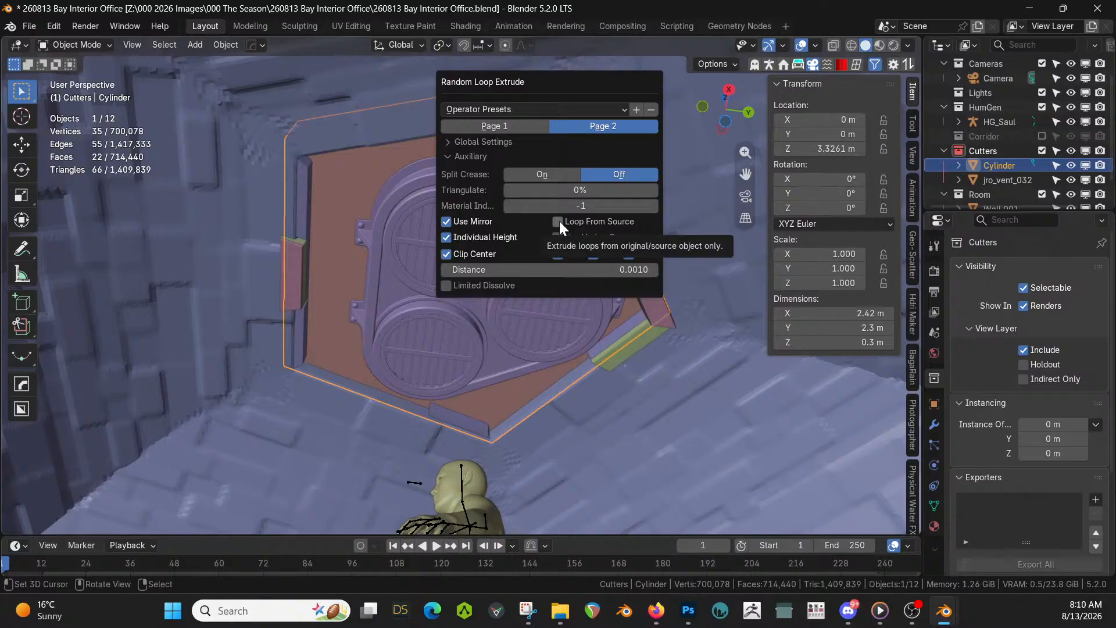
Expand the Cylinder object in the Outliner and select all three of its child panel objects made by Random Loop Extrude
middle_drag(387, 316, 572, 379)
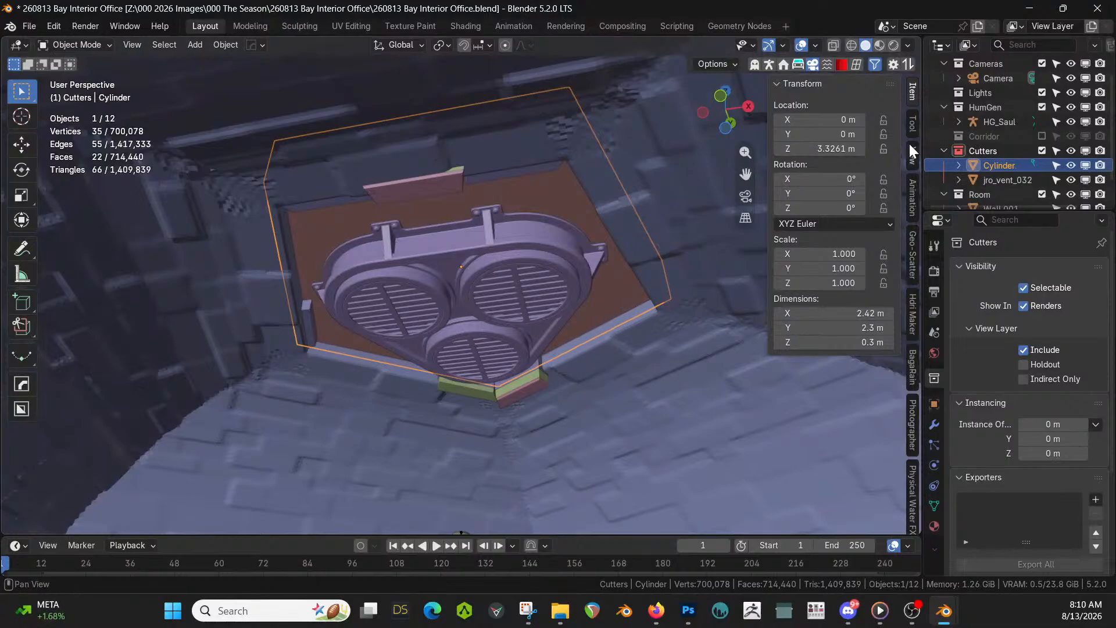
click(961, 164)
scroll(1010, 186, down, 5)
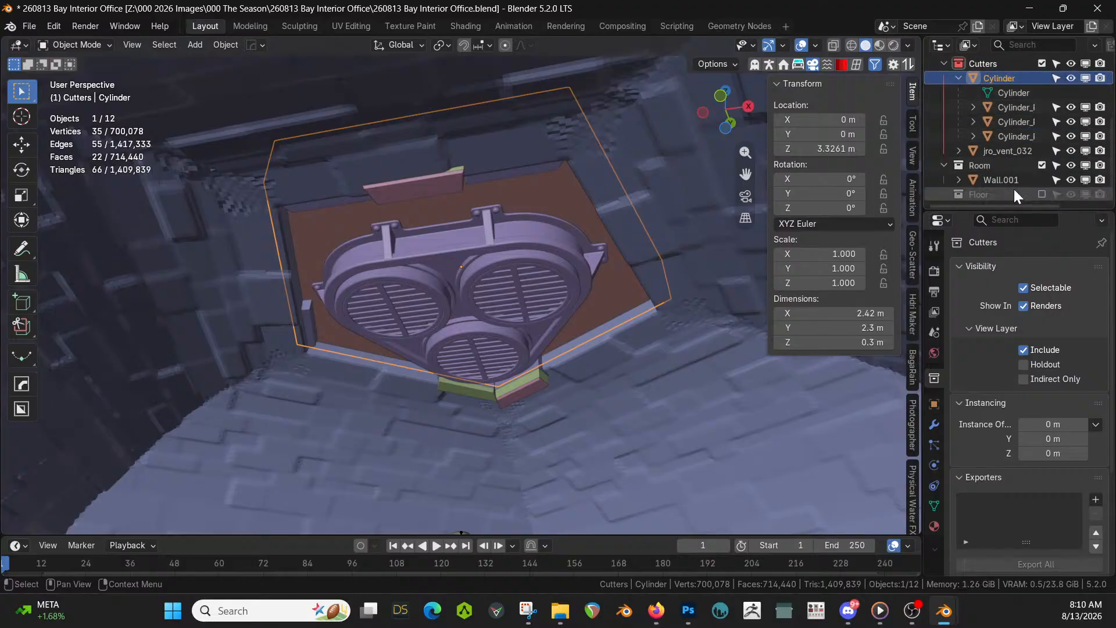
click(1010, 136)
shift+click(1010, 108)
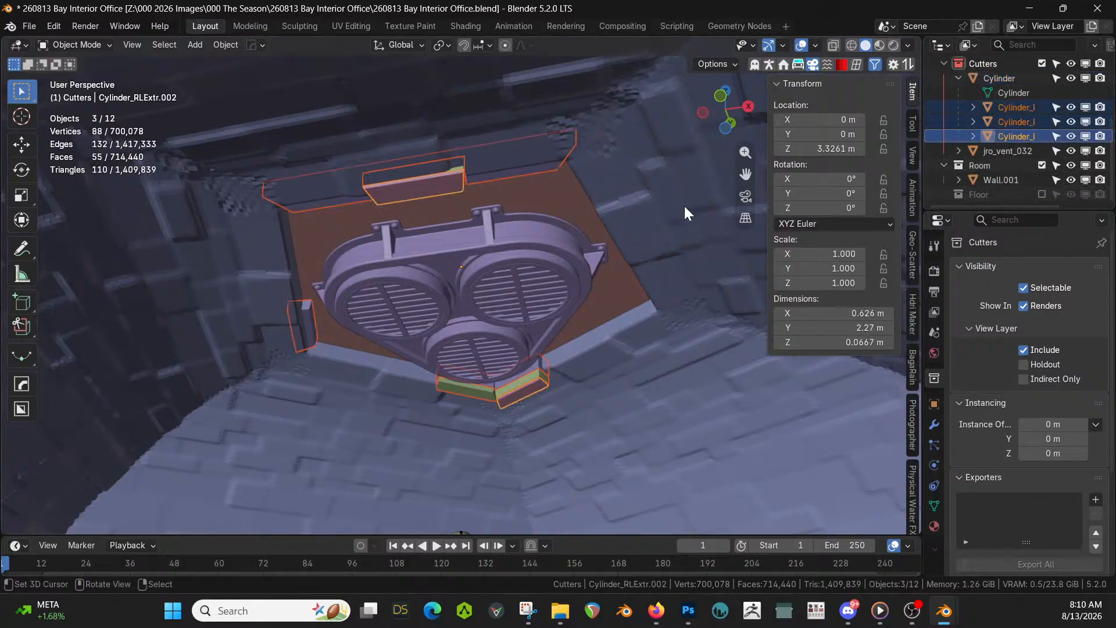
Delete the three selected random-extrude objects and add a mirror modifier across the local X axis to the pentagonal ceiling panel
key(Delete)
click(452, 216)
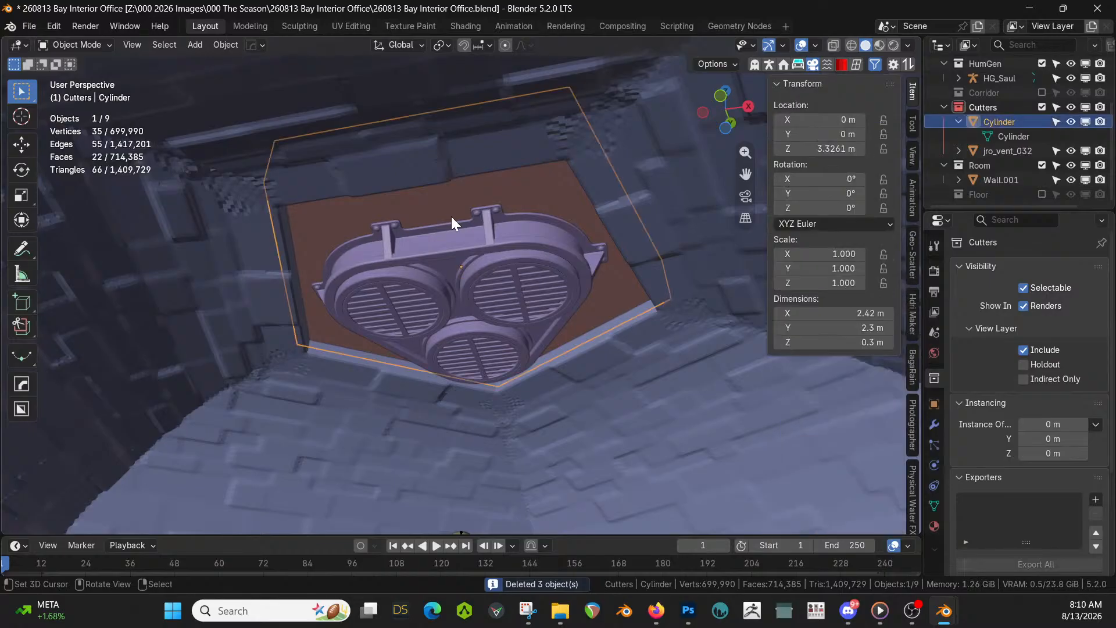
key(KP_7)
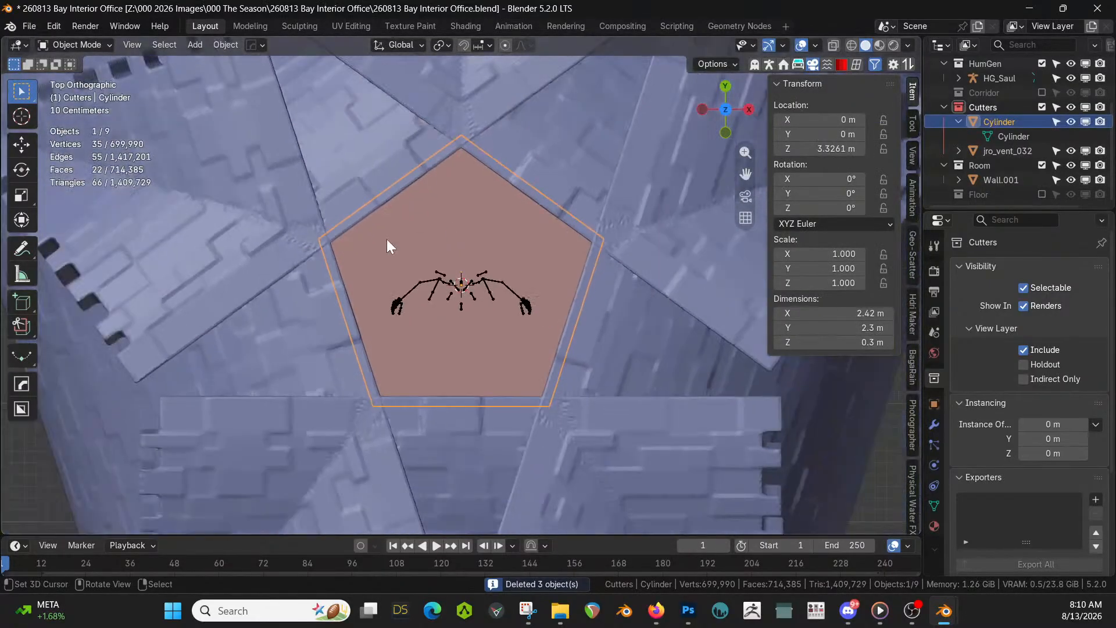
key(alt+x)
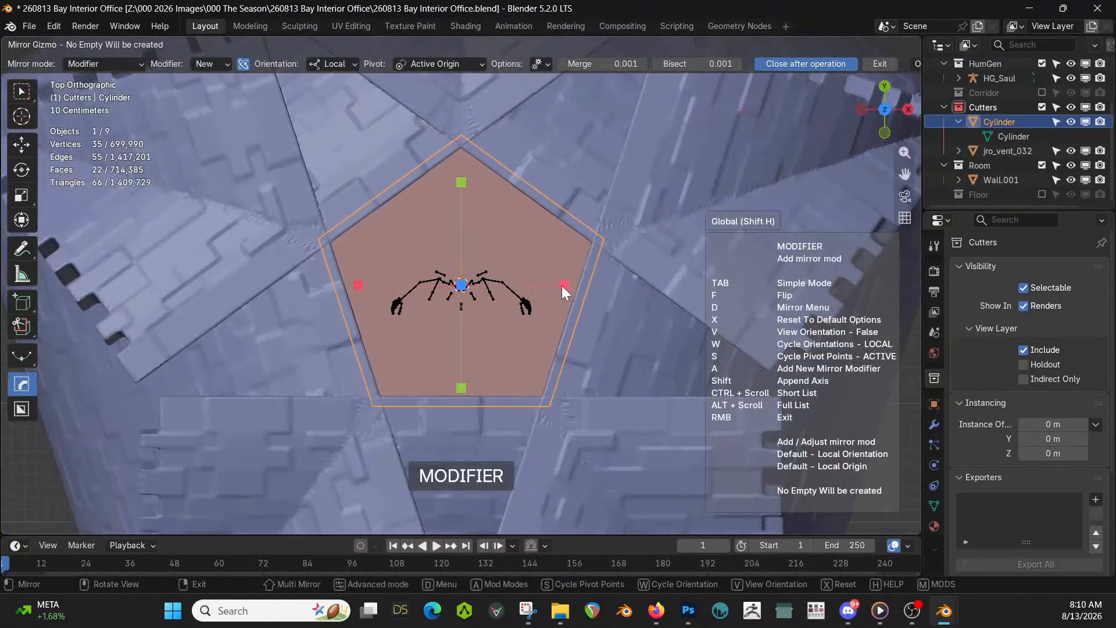
click(561, 285)
middle_drag(552, 285, 553, 95)
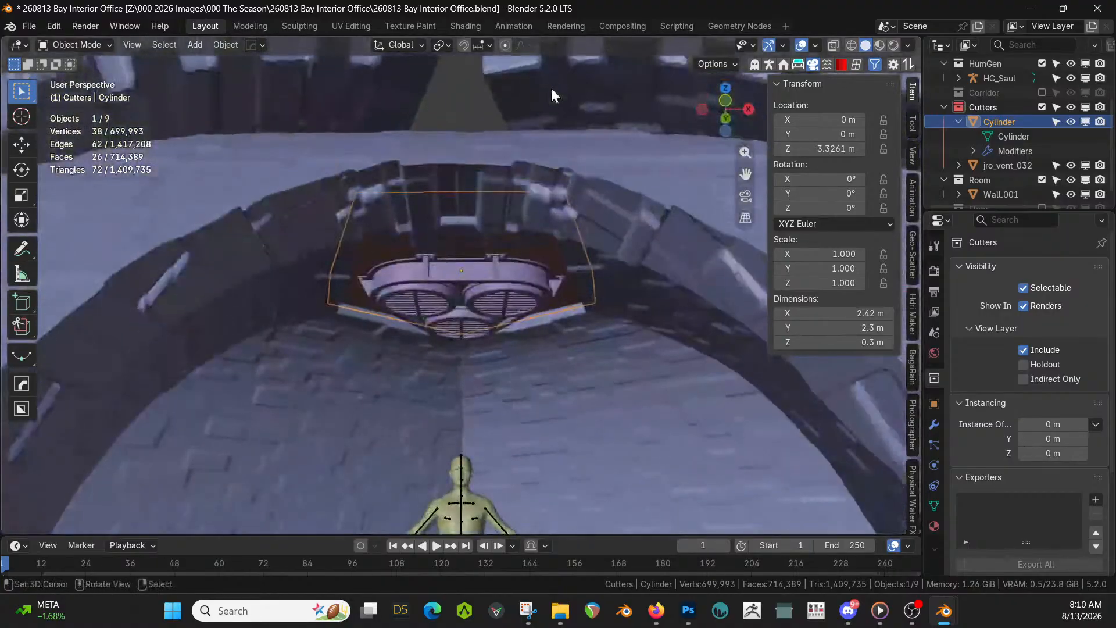
scroll(550, 89, up, 2)
middle_drag(528, 163, 529, 87)
key(Tab)
key(Tab)
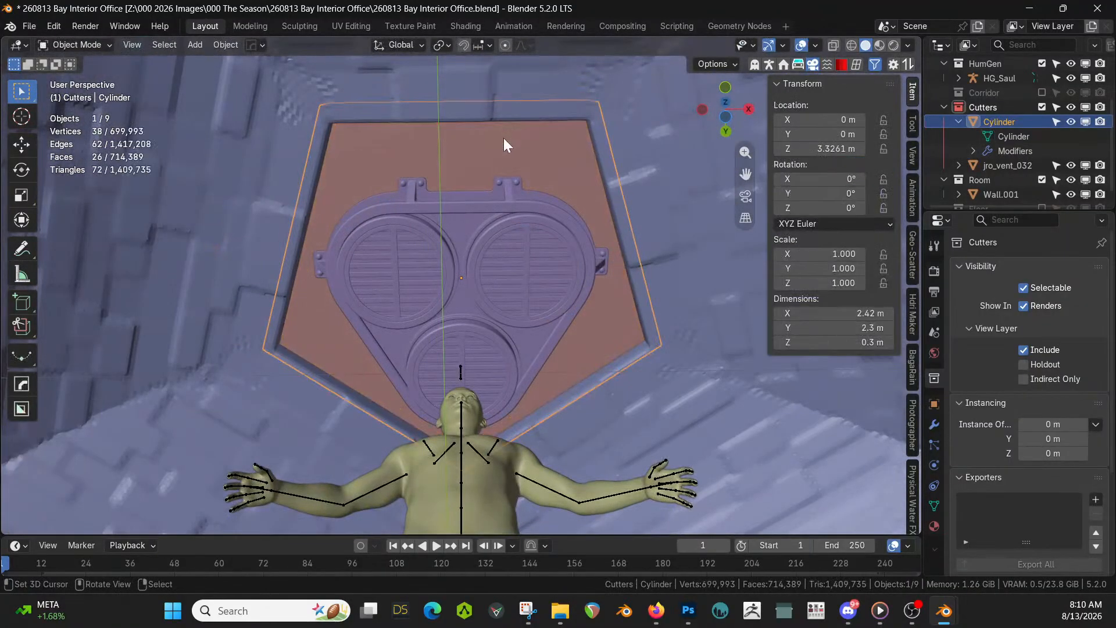
Run Random Loop Extrude on the pentagonal ceiling panel with loops 1 to 3 enabled and one subdivision cut
key(shift+alt+x)
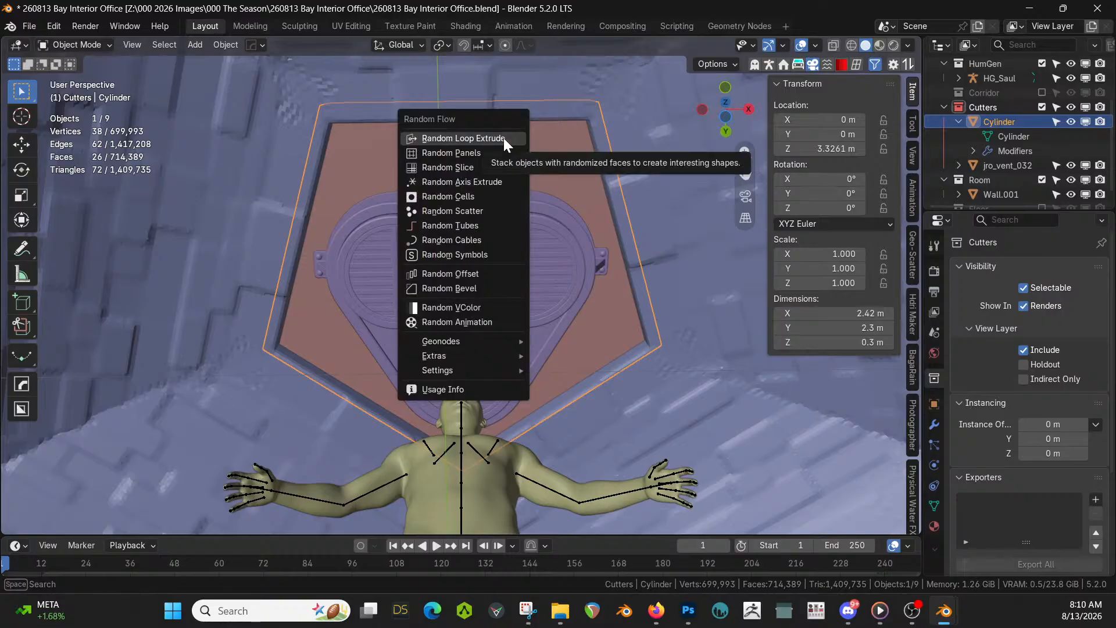
click(503, 138)
click(578, 189)
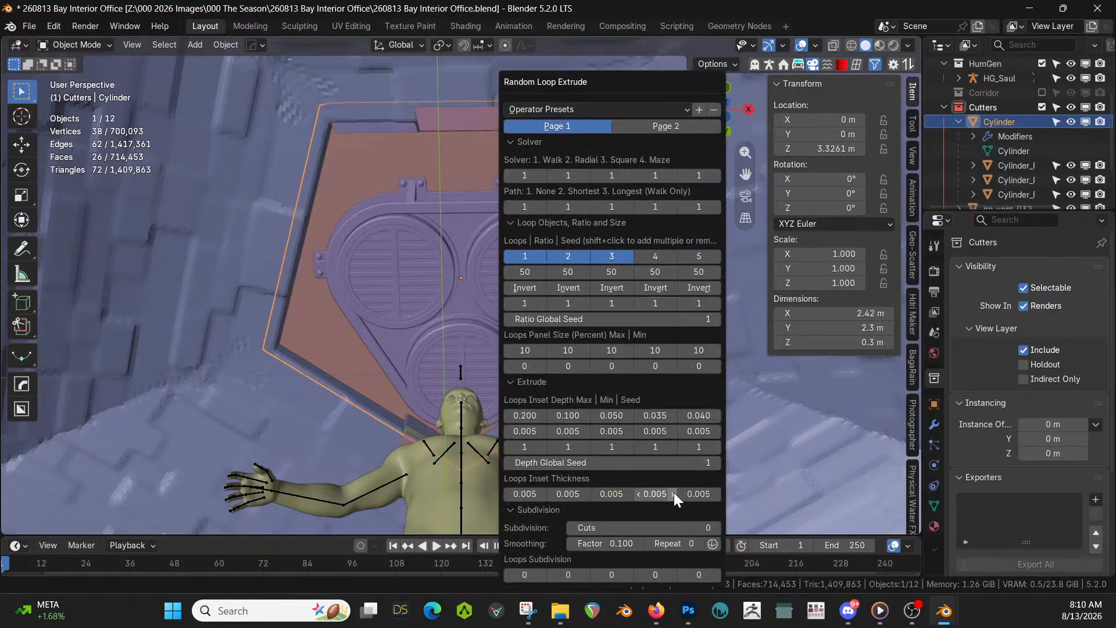
click(717, 528)
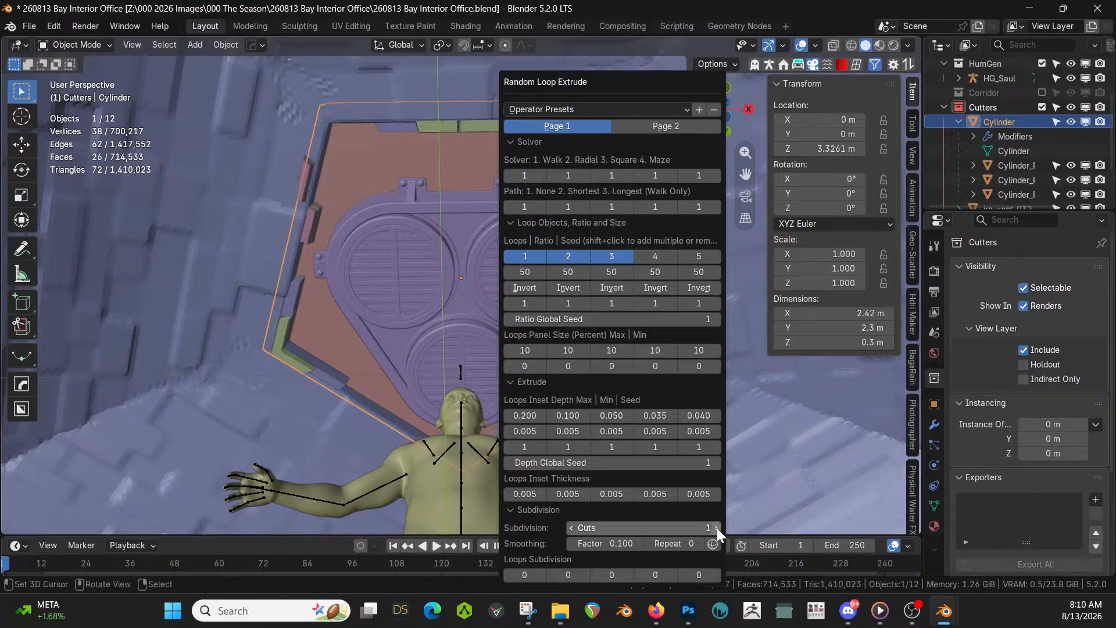
middle_drag(382, 294, 494, 320)
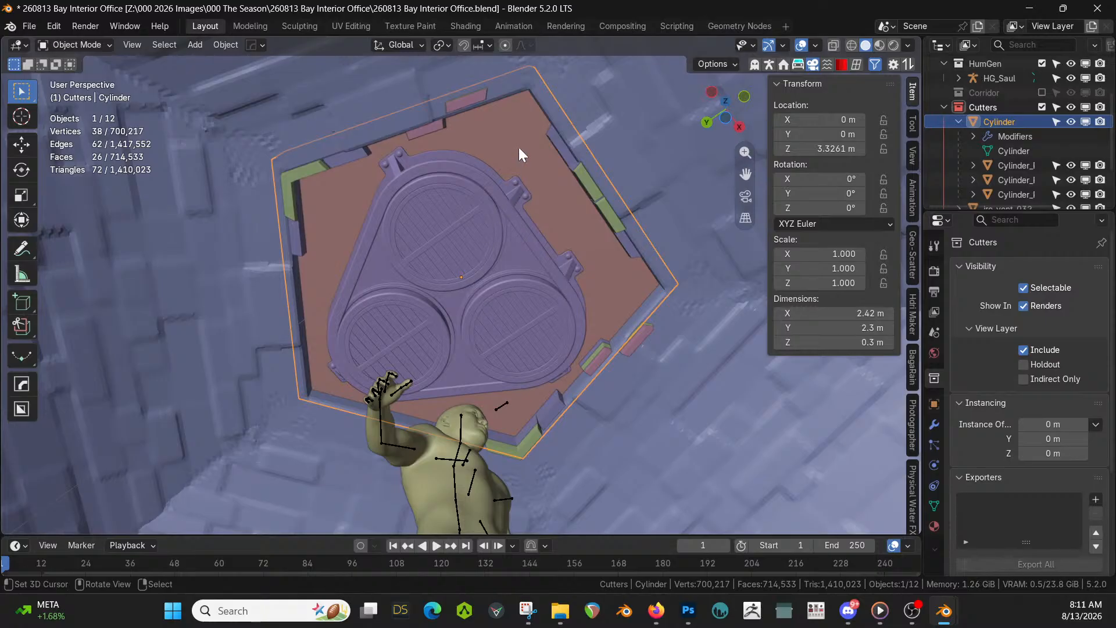
Isolate the pentagonal panel, inset its large underside face by about 0.21 m, and leave the isolated view
key(KP_Divide)
key(Tab)
click(471, 272)
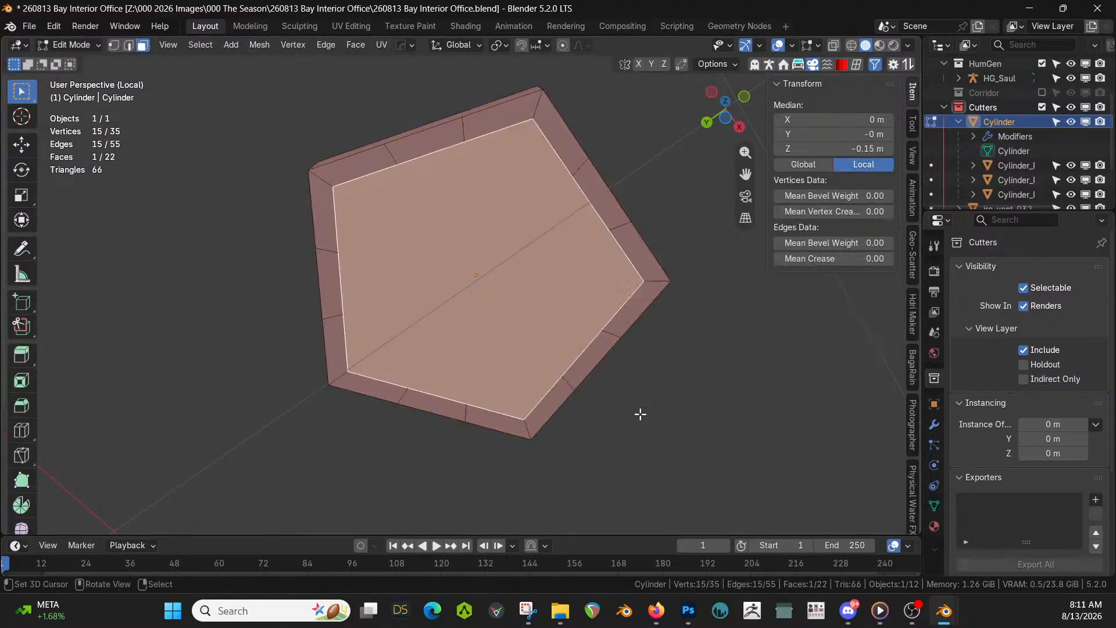
key(i)
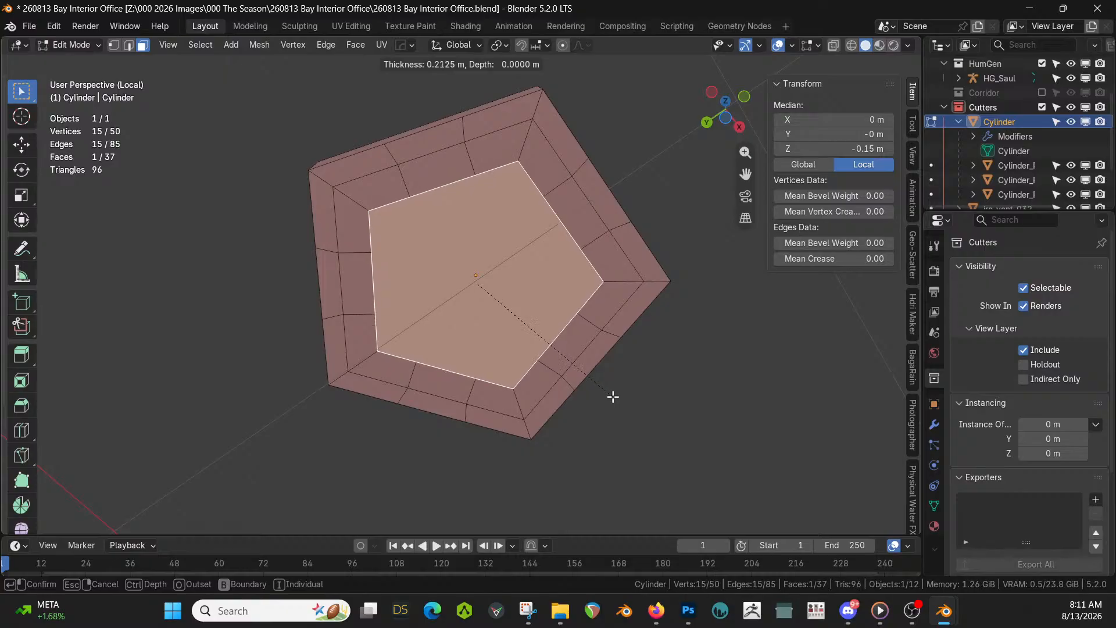
click(612, 396)
key(KP_Divide)
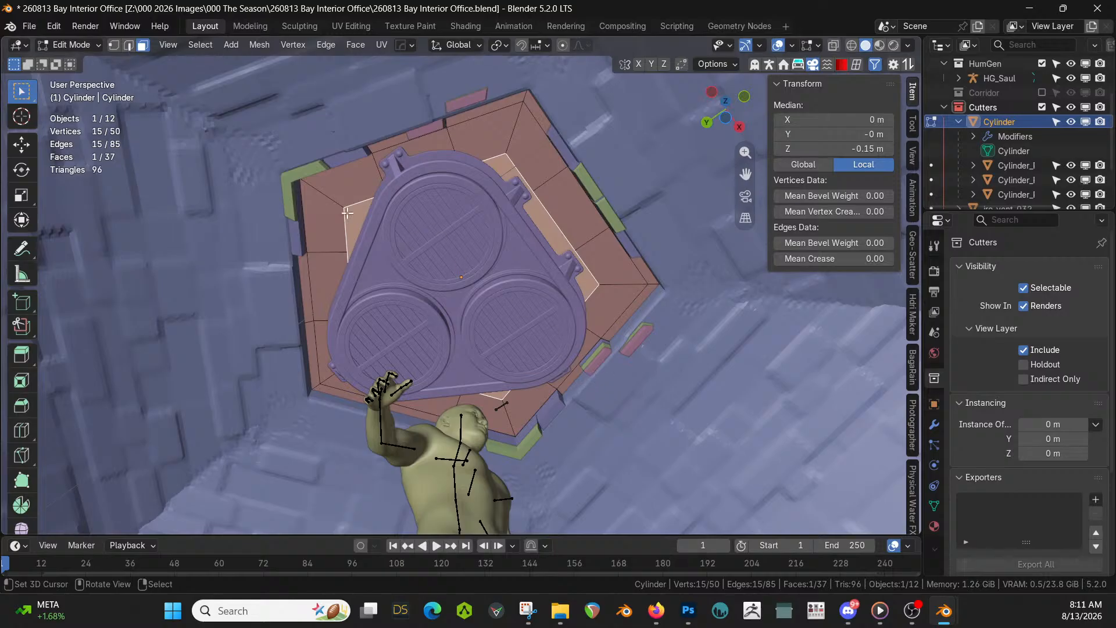
Add one centred loop cut around the inset ring of the pentagon's underside, with a slide factor of 0
click(331, 201)
key(2)
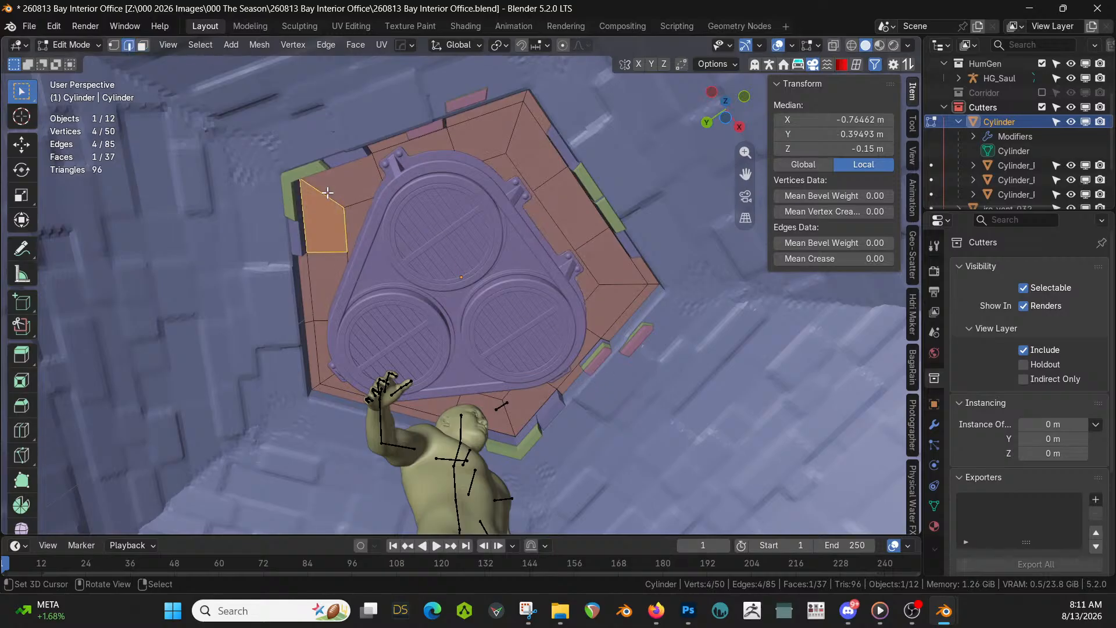
click(328, 193)
key(ctrl+r)
click(328, 193)
right_click(328, 193)
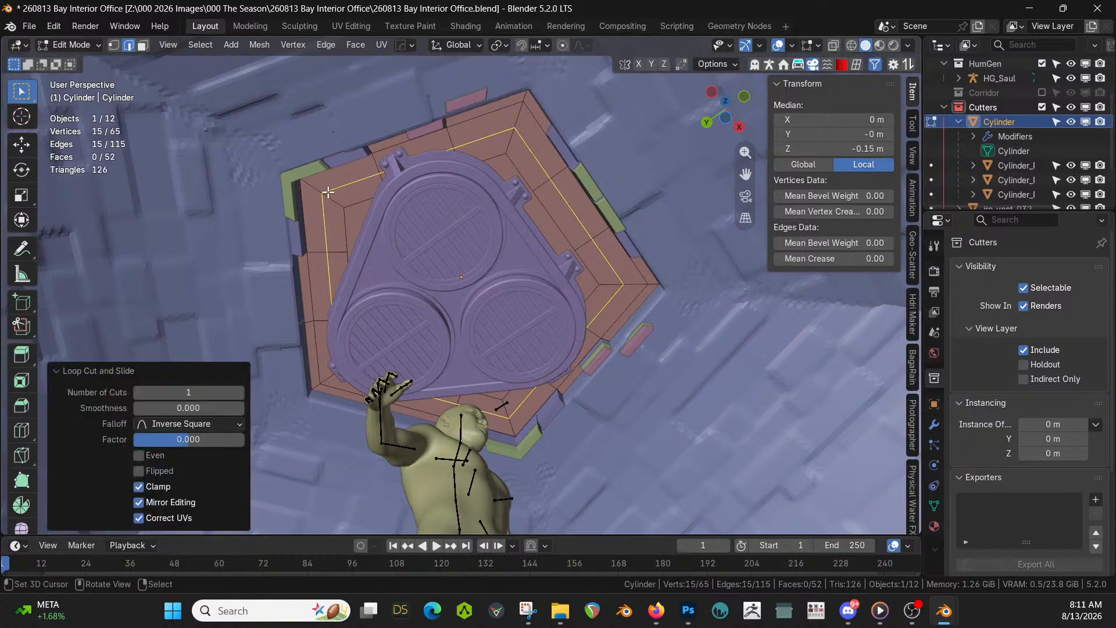
Select four of the new loop's corner vertices from the bottom view, leaving out the corner at the pentagon's front-centre tip
key(ctrl+KP_7)
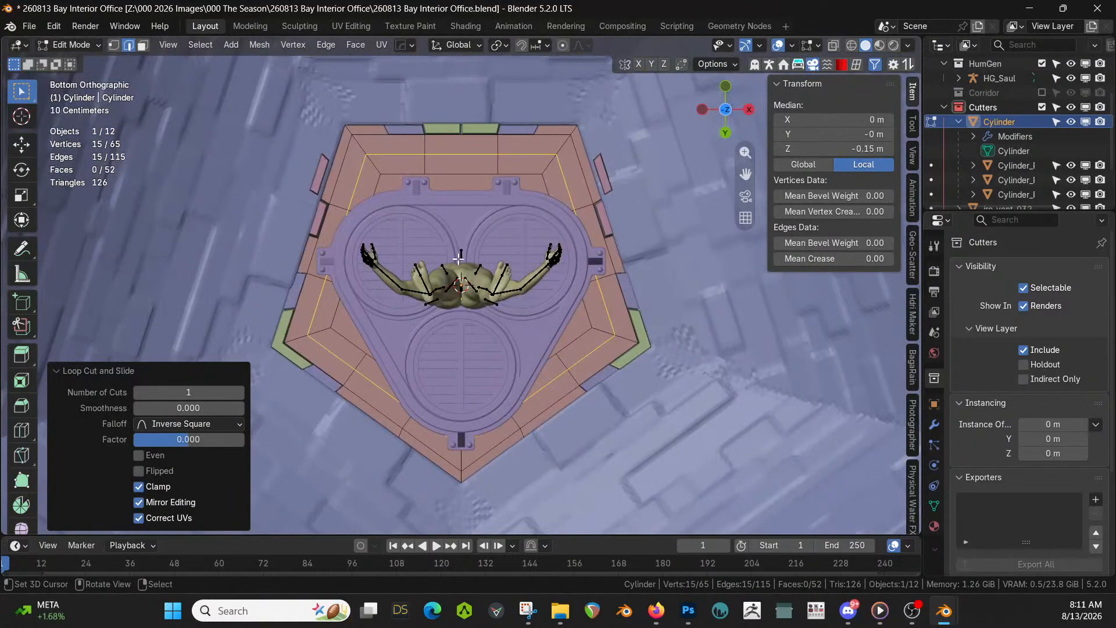
key(1)
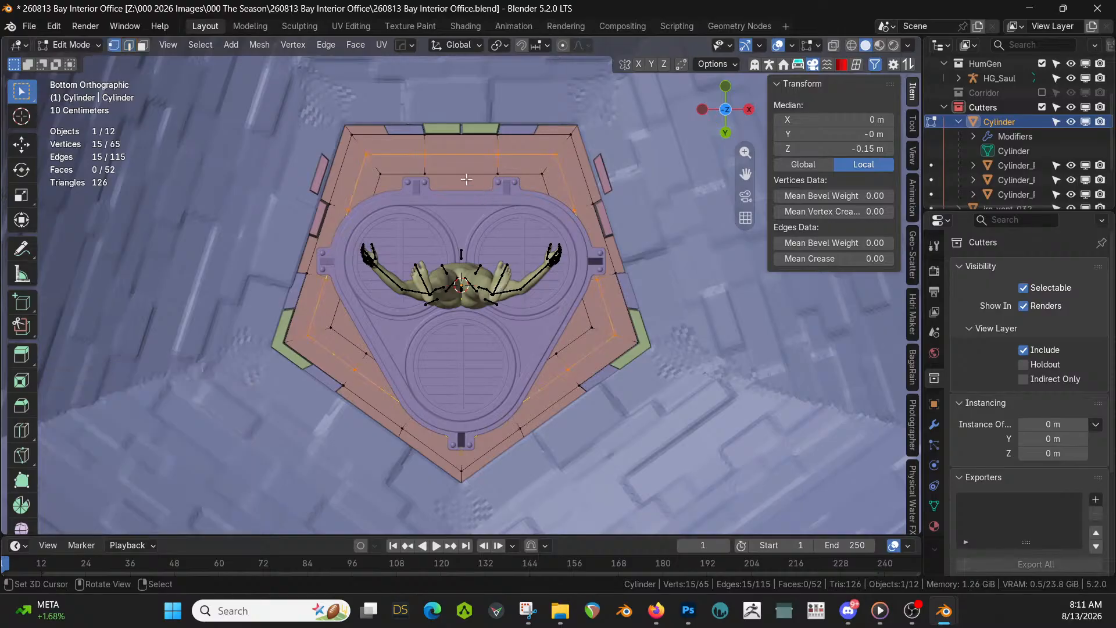
click(366, 154)
shift+click(553, 154)
shift+click(618, 336)
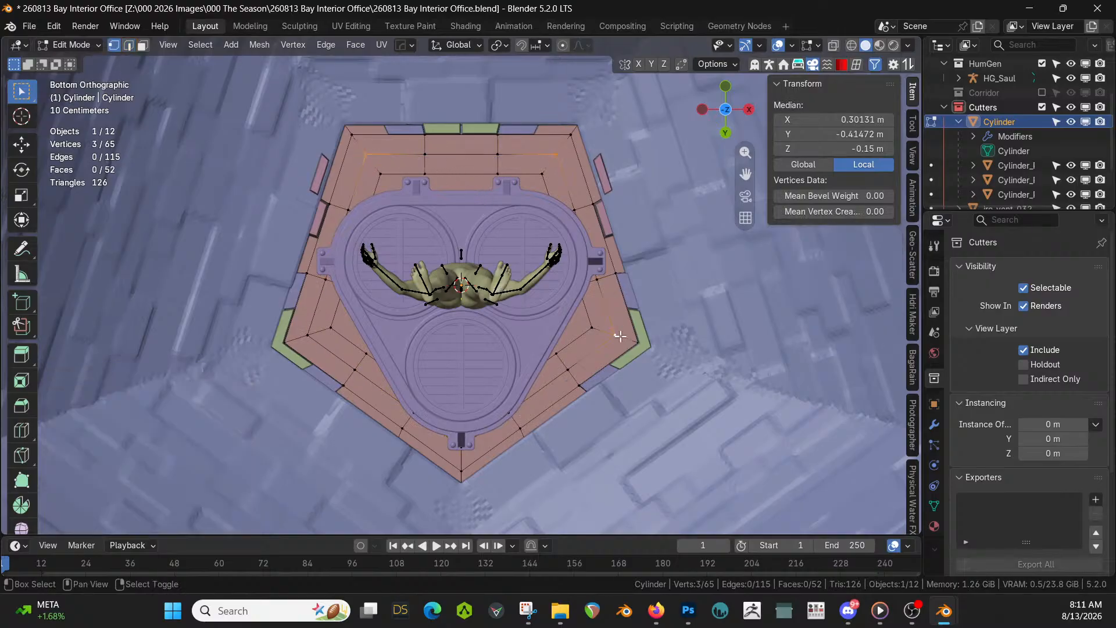
shift+click(308, 335)
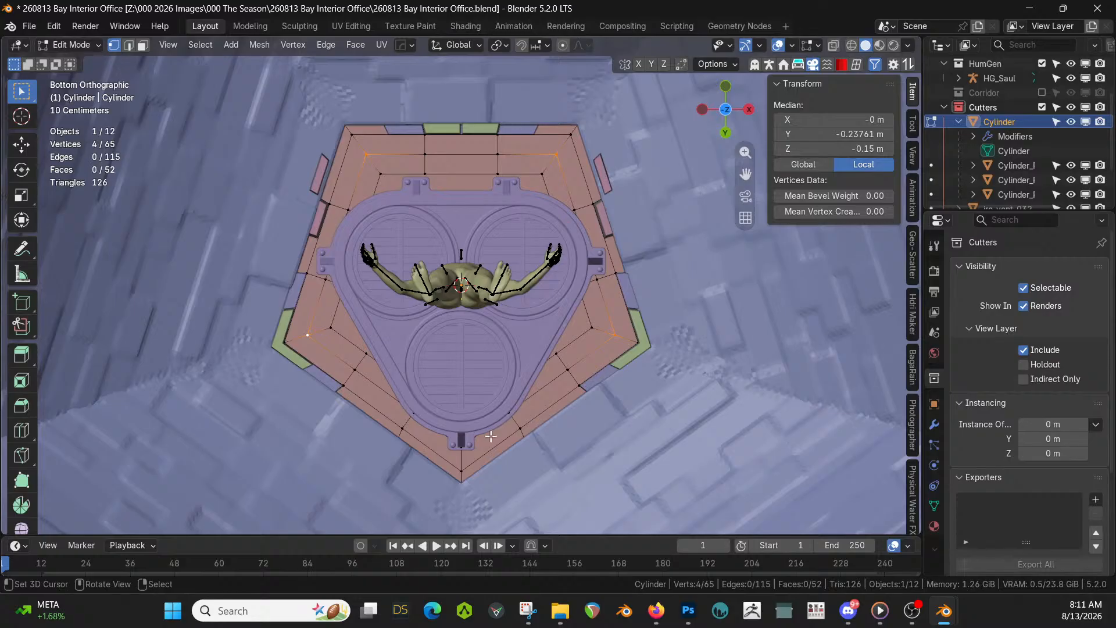
Try converting the four corner vertices into 16-segment circles with a radius of about 0.076 and dissolving their inner edges
key(q)
click(631, 409)
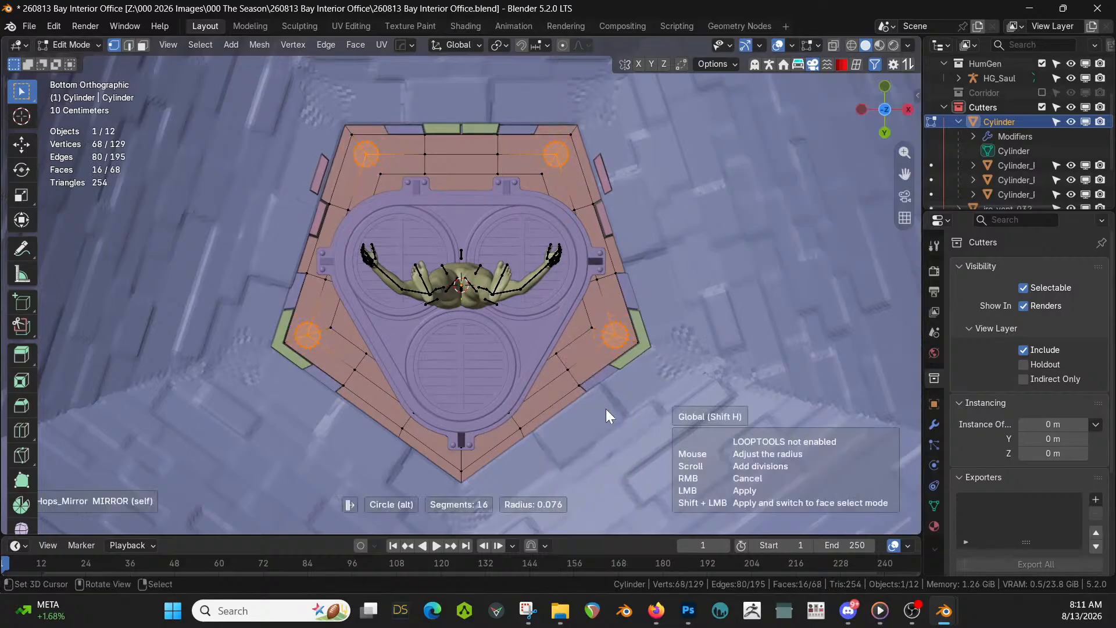
click(607, 409)
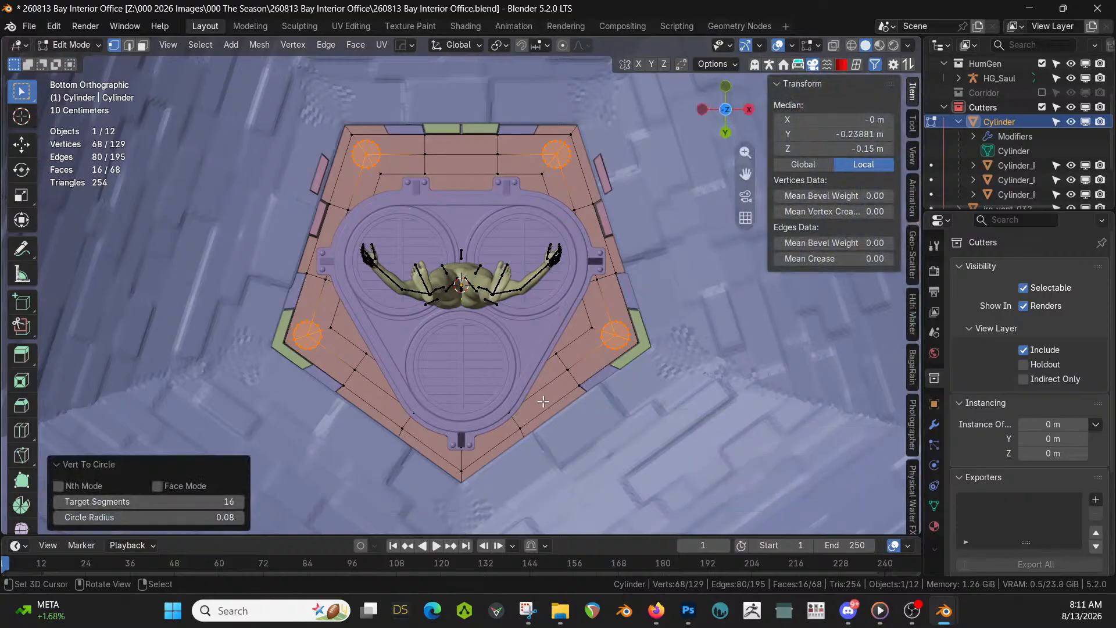
key(3)
key(ctrl+x)
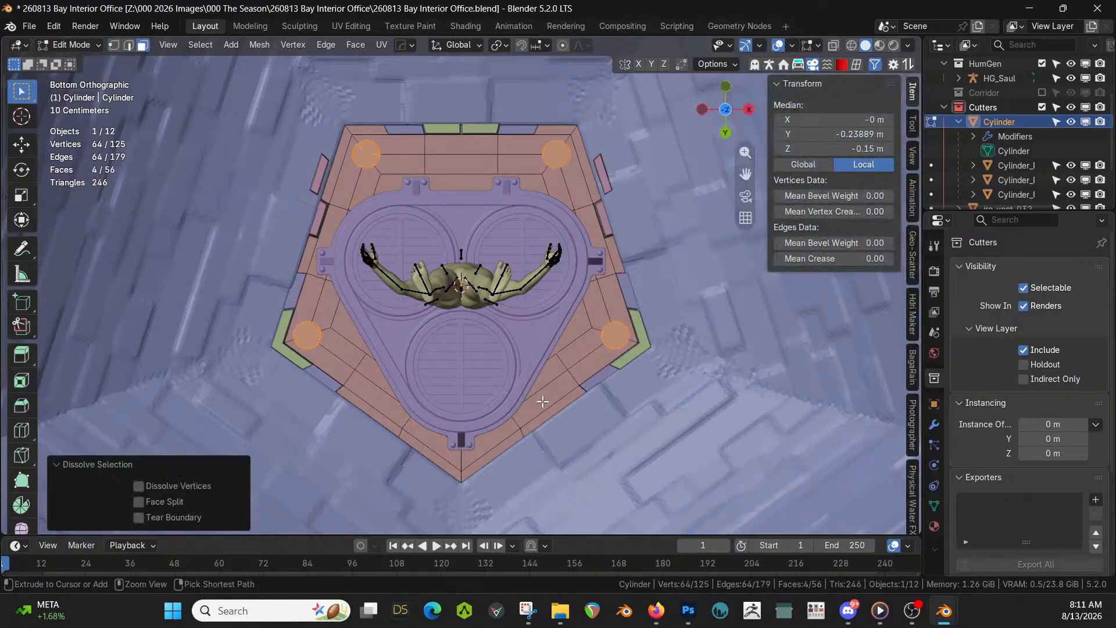
mouse_move(519, 332)
middle_down()
mouse_move(560, 403)
mouse_move(582, 409)
mouse_move(626, 306)
mouse_move(605, 329)
mouse_move(610, 308)
mouse_move(612, 337)
middle_up()
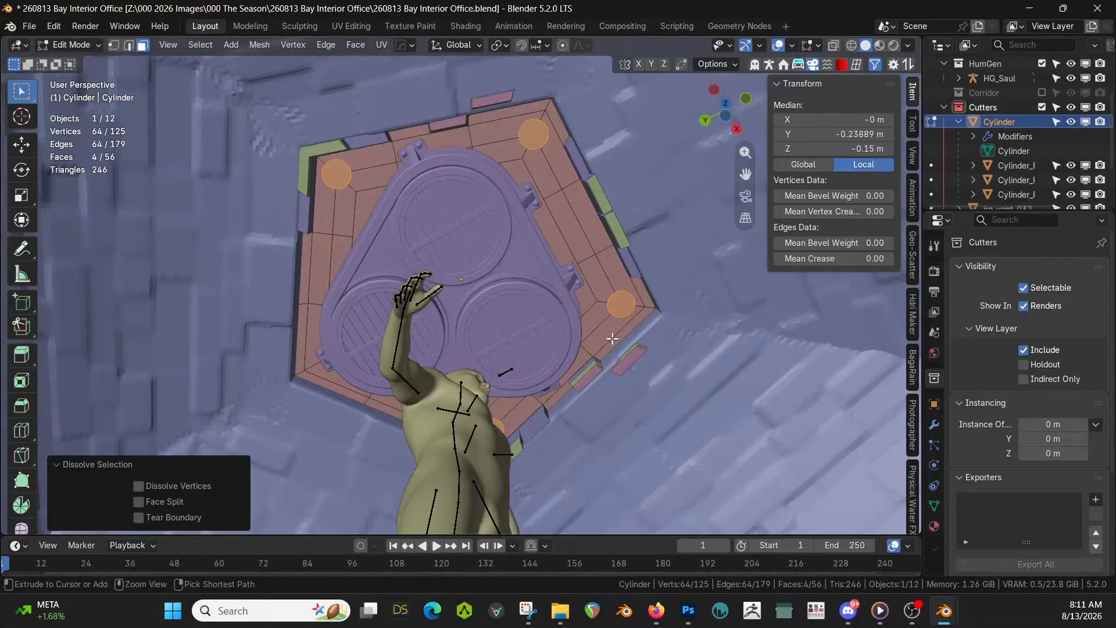
key(ctrl+z)
key(ctrl+z)
key(ctrl+z)
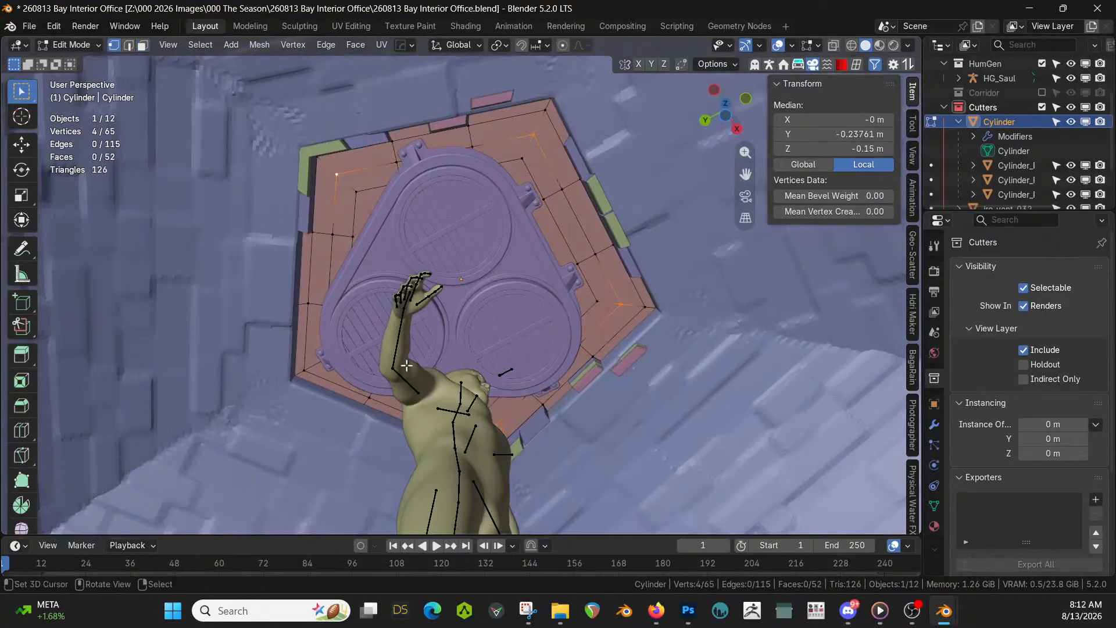
shift+right_click(313, 377)
key(q)
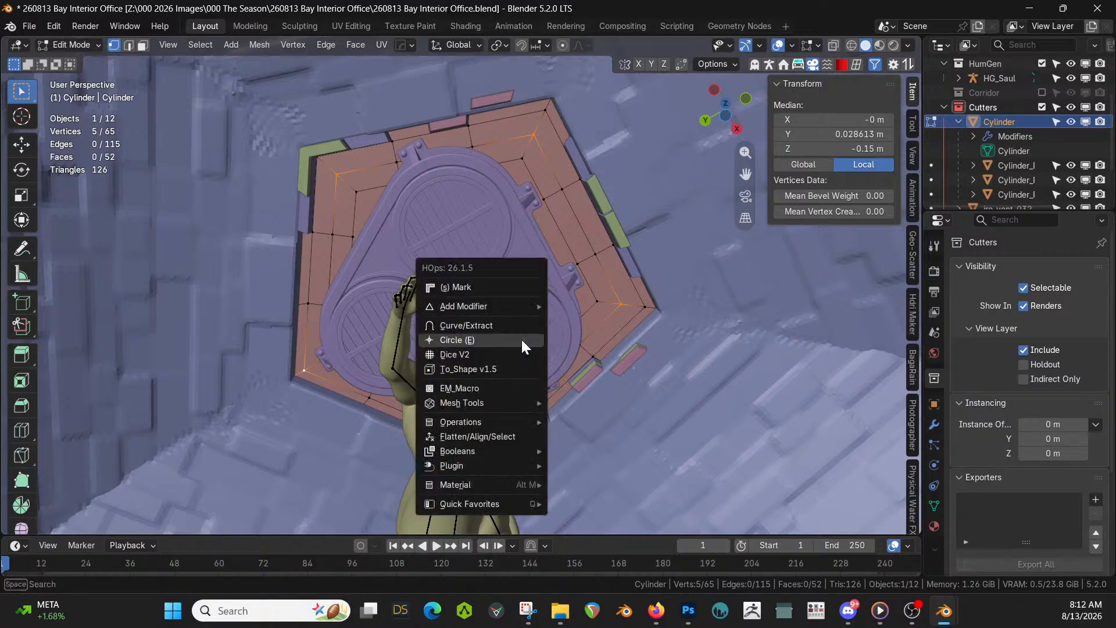
click(522, 339)
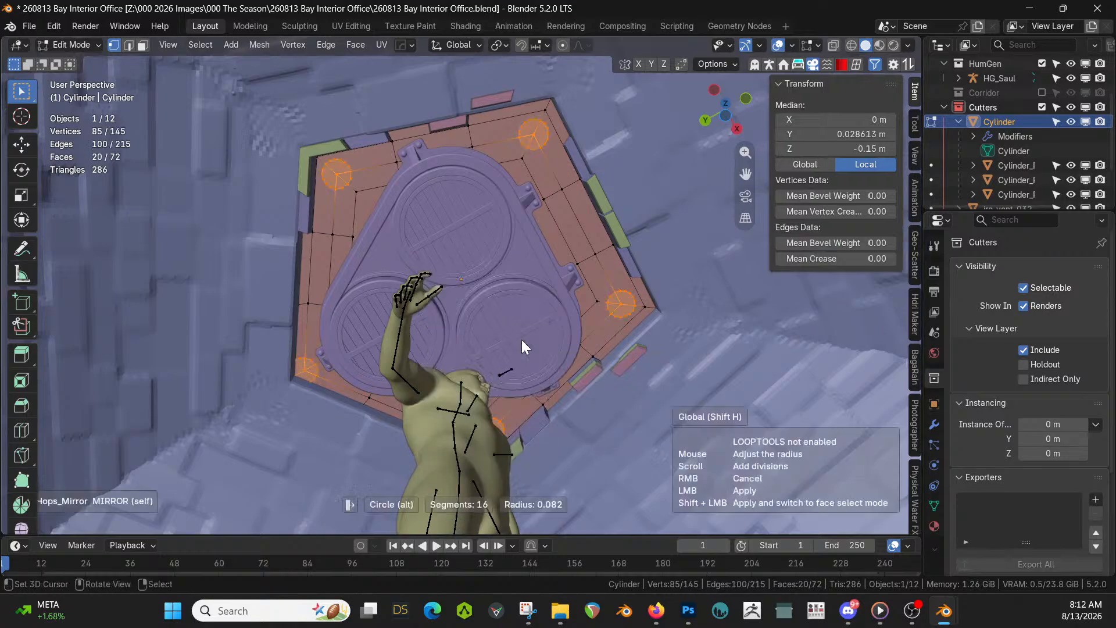
right_click(483, 344)
key(n)
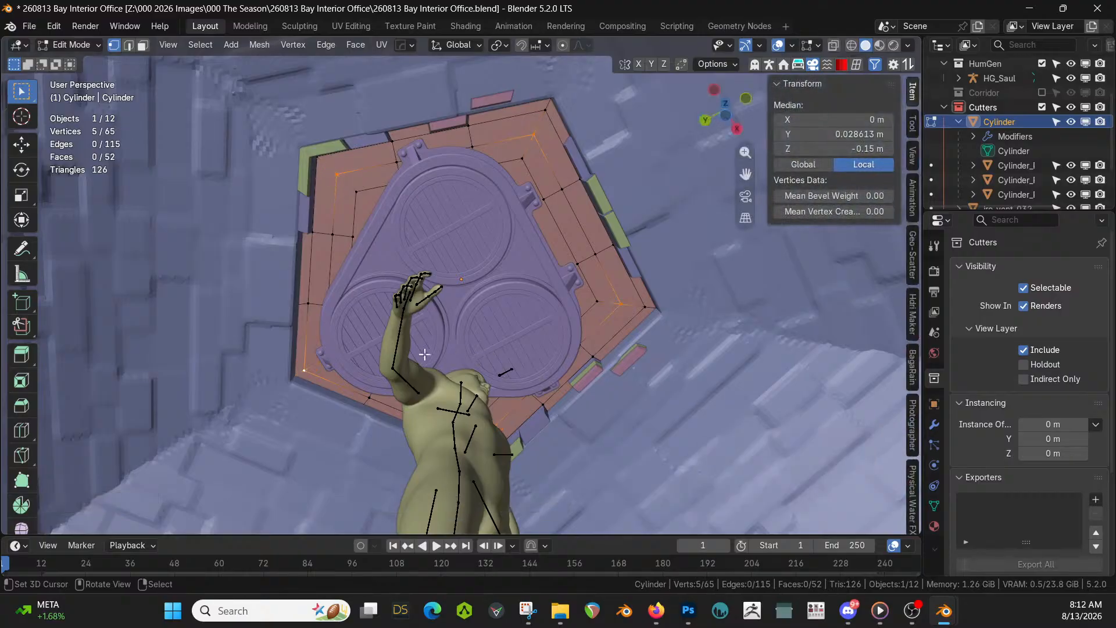
shift+click(305, 369)
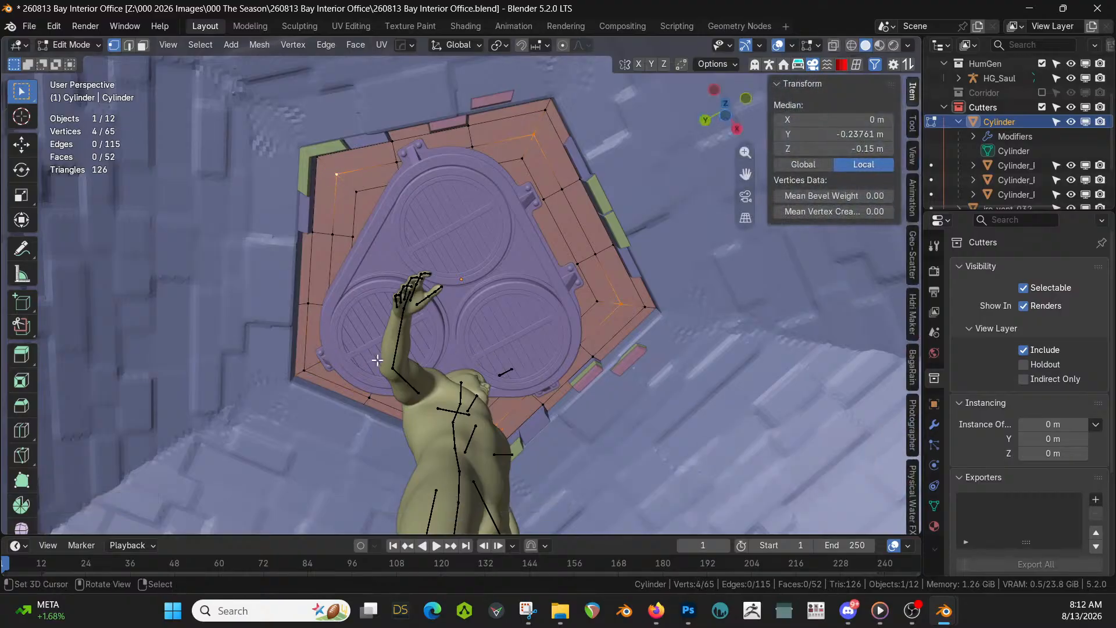
Convert the four selected corner vertices into 16-segment circles of radius 0.09 and dissolve each circle into a single face
key(q)
click(530, 341)
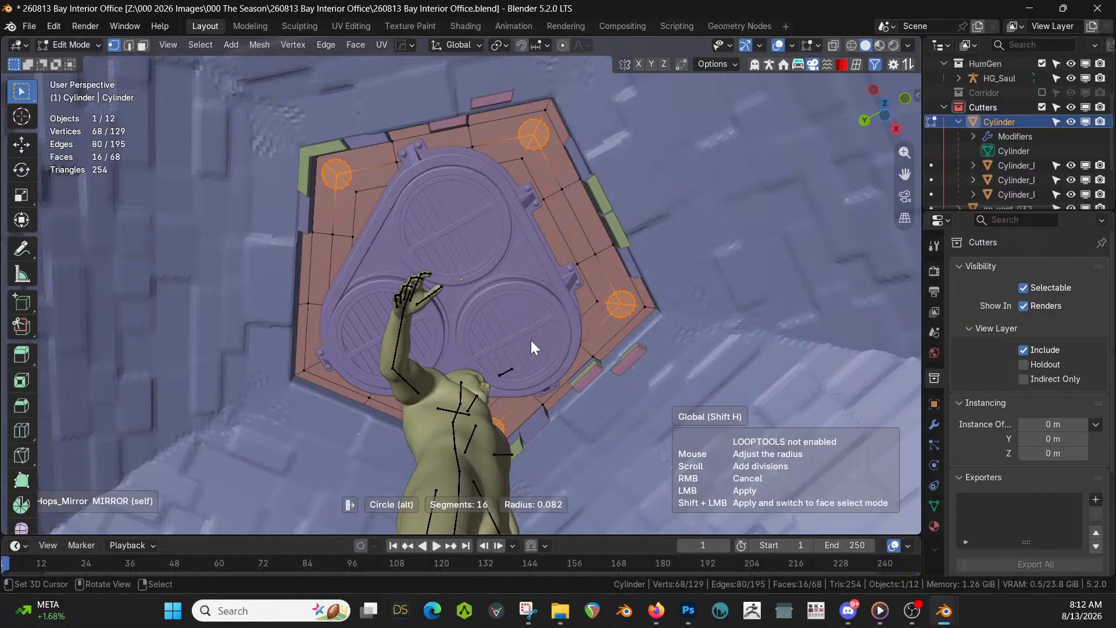
click(532, 340)
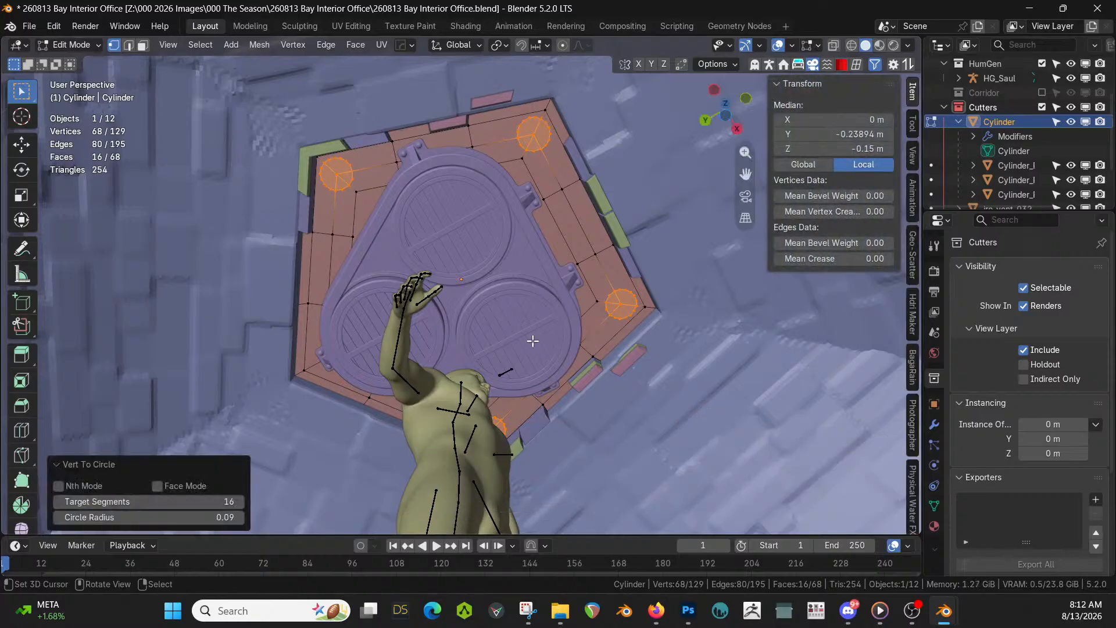
key(3)
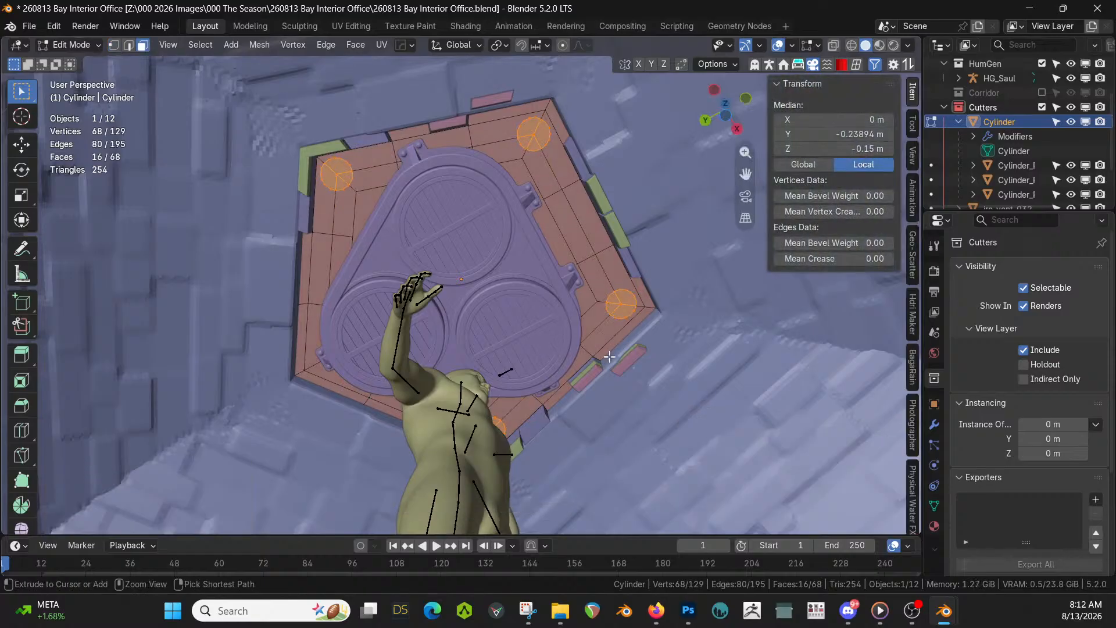
key(ctrl+x)
Extrude the four circular corner faces about 0.044 m inward into the panel and check the result in Object Mode
middle_drag(628, 364, 634, 387)
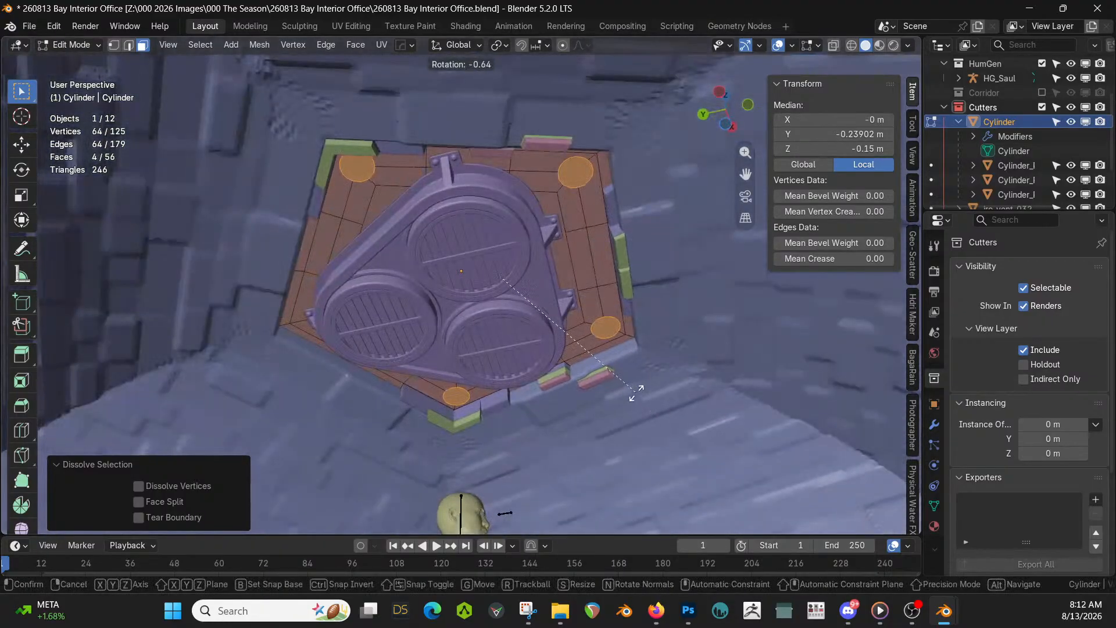
key(e)
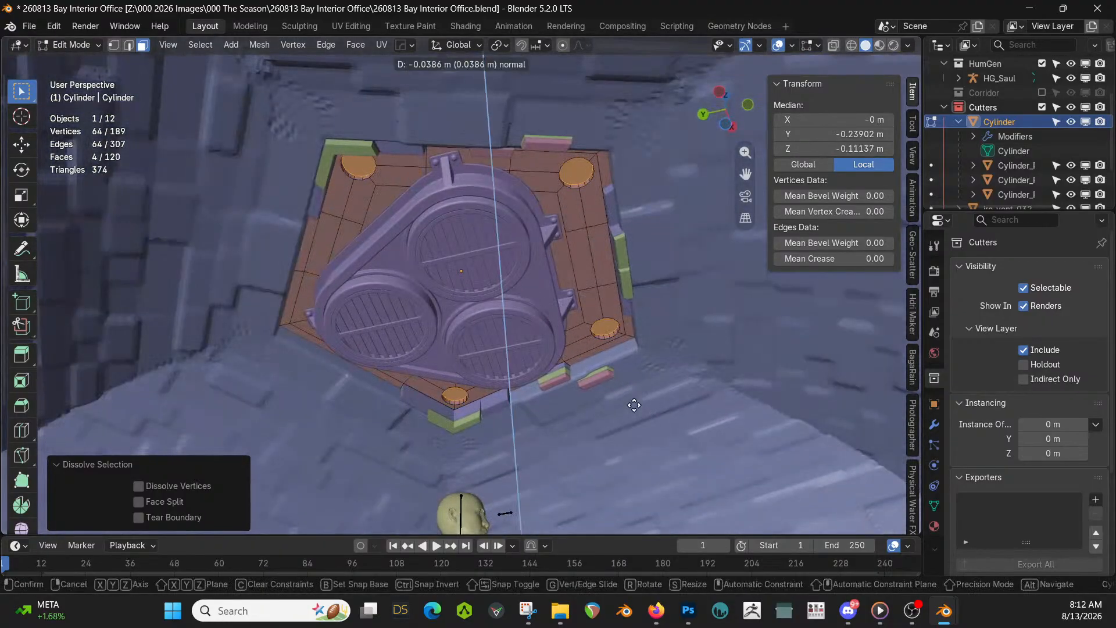
click(634, 404)
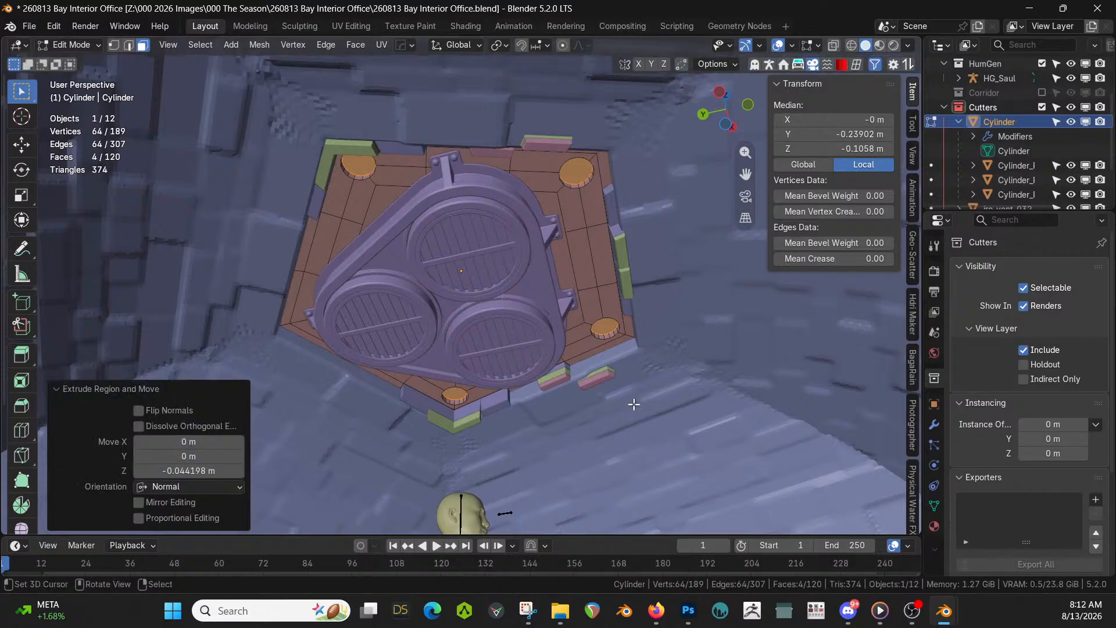
middle_drag(630, 400, 686, 372)
key(Tab)
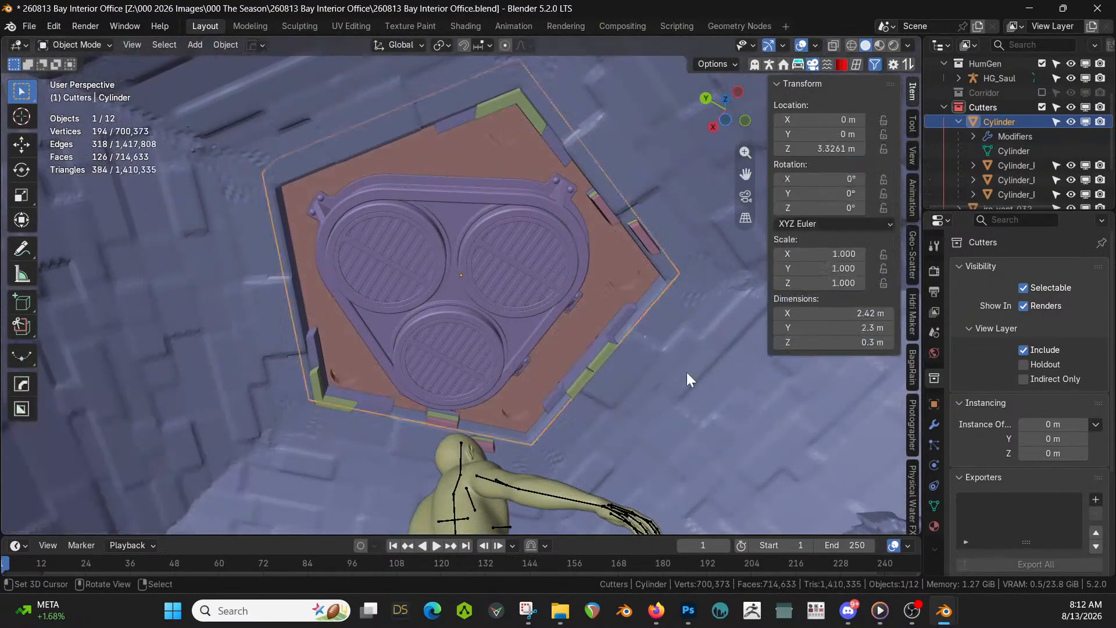
key(Tab)
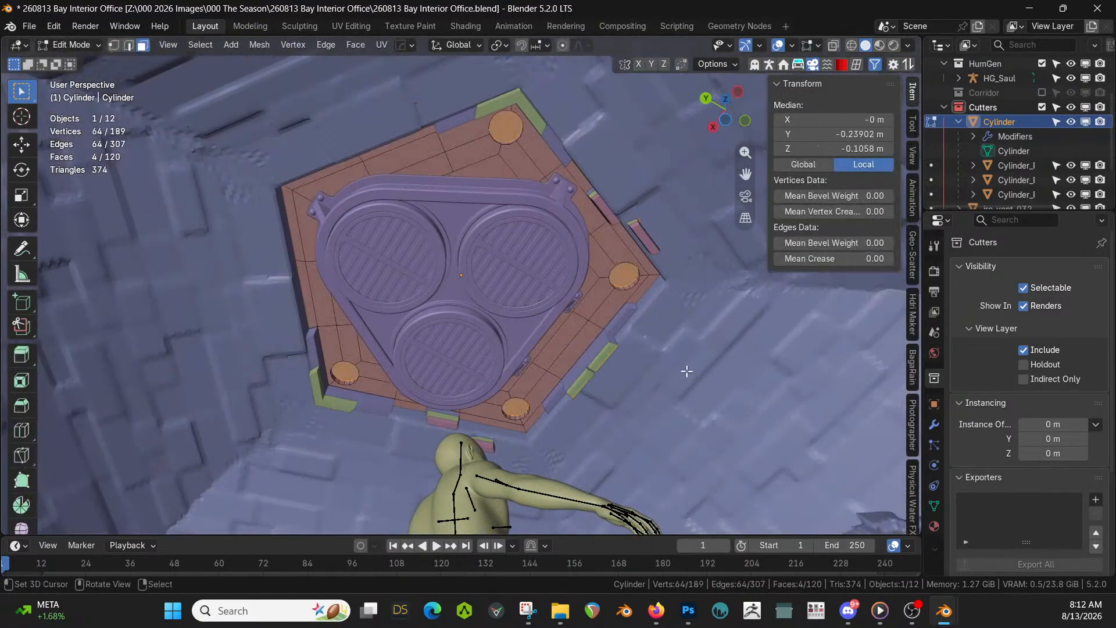
Create a new base material on the pentagonal ceiling panel and add a second, empty material slot for its circular corner faces
key(Tab)
click(935, 526)
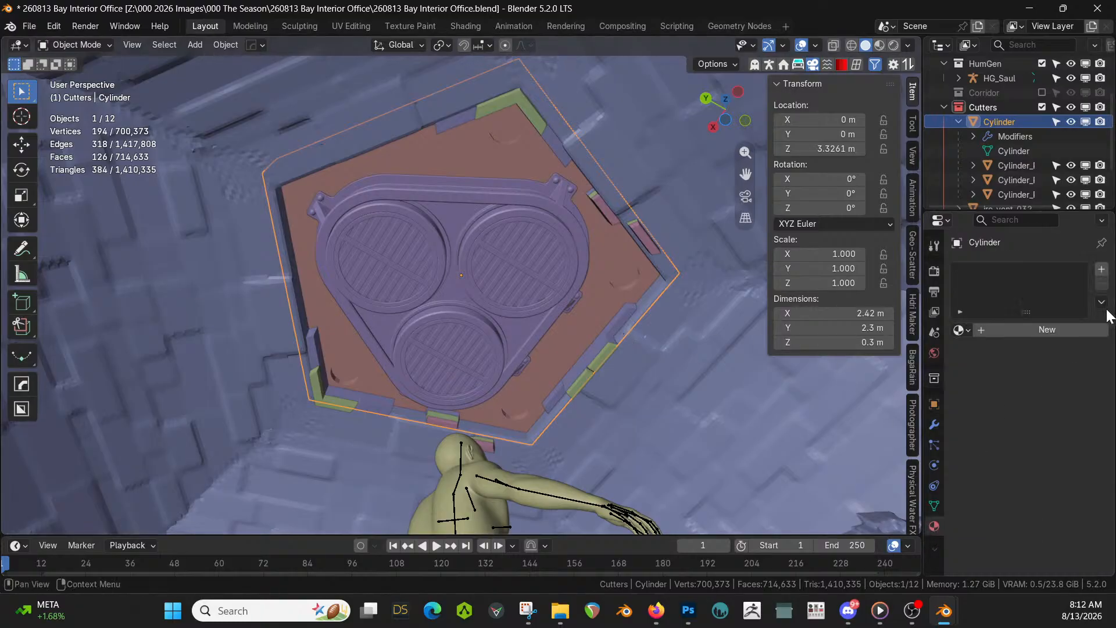
click(1058, 327)
key(Tab)
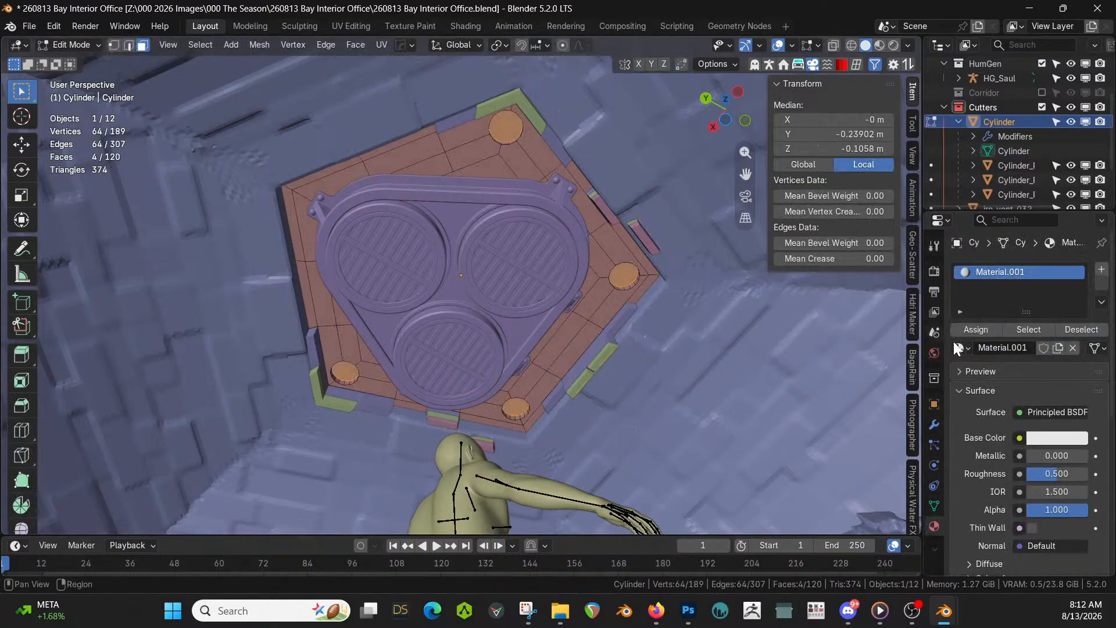
click(1102, 269)
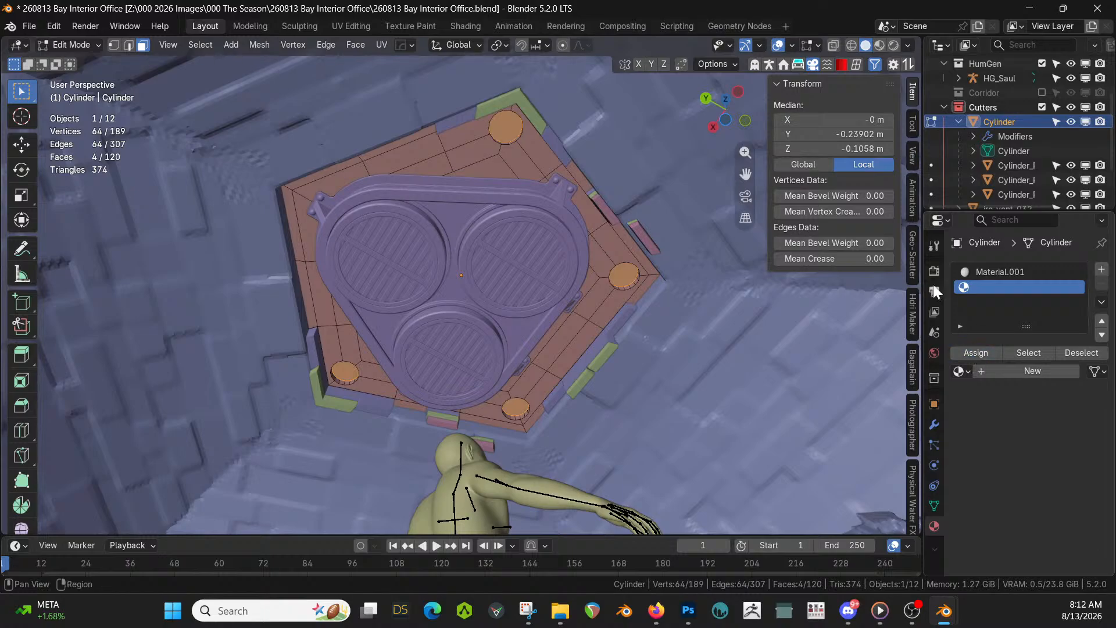
Assign the KIT OPS KO-Emissive material sy_white_5_emmisive to the four circular corner faces and display the viewport in Rendered shading
click(843, 69)
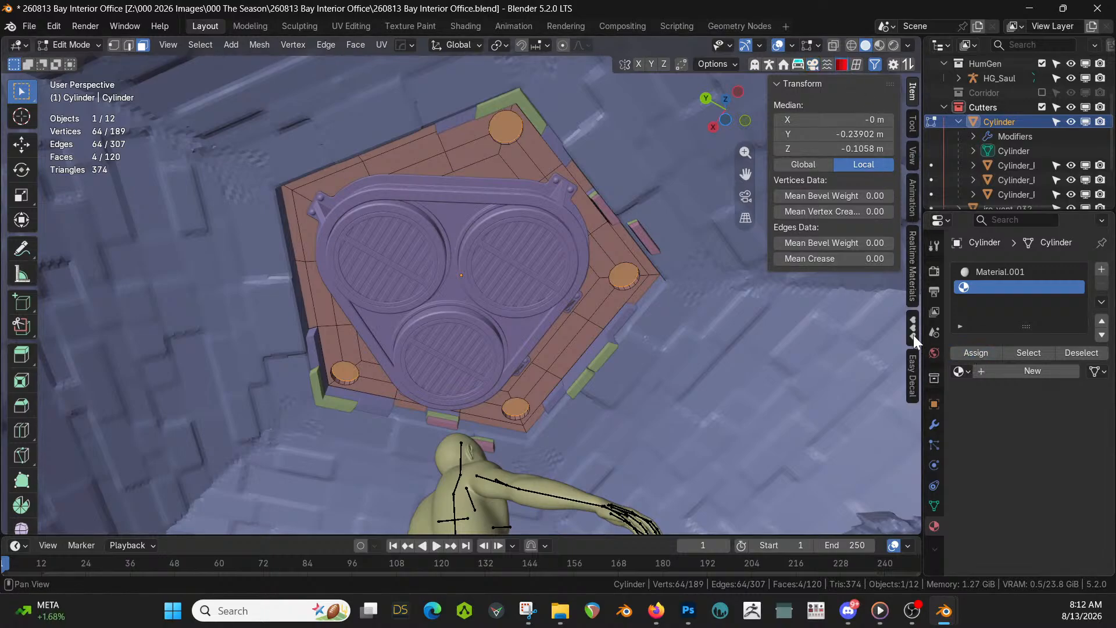
click(916, 322)
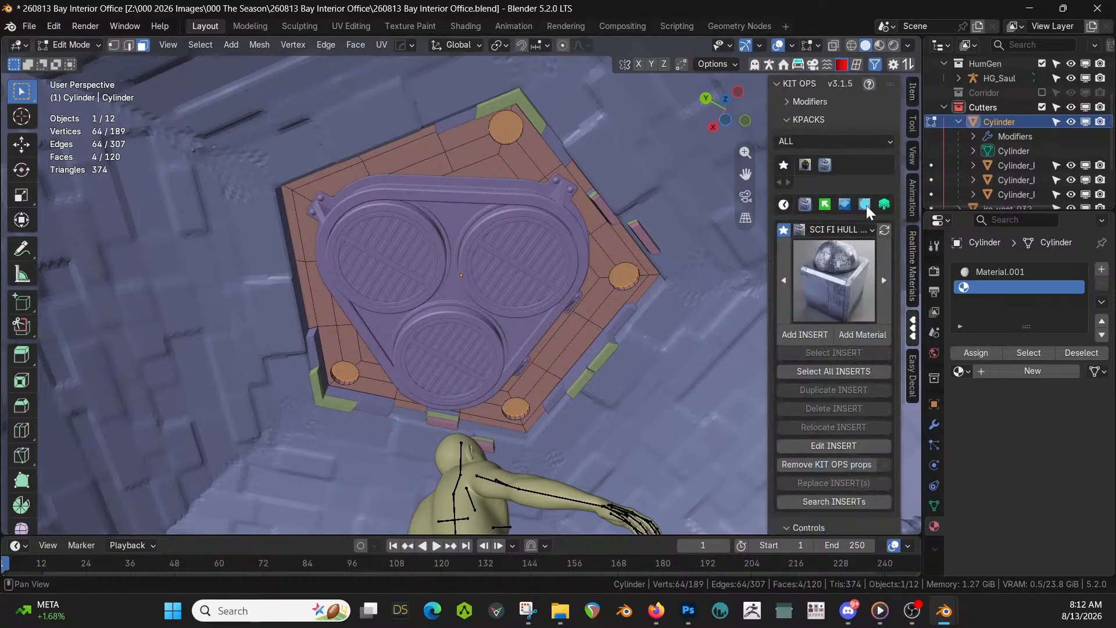
click(865, 205)
click(848, 273)
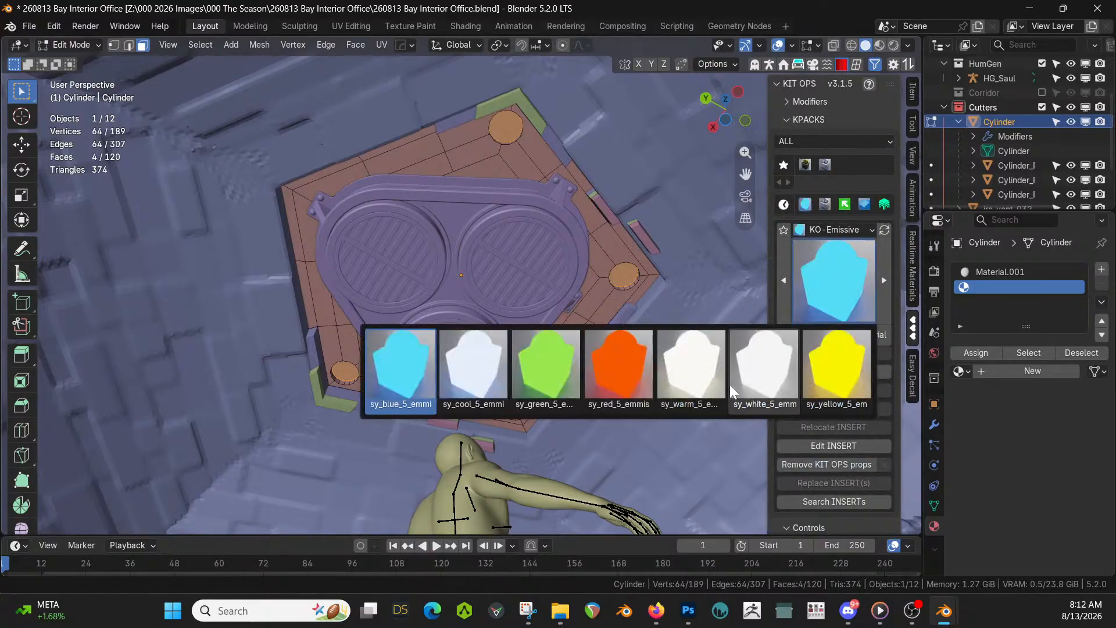
click(766, 391)
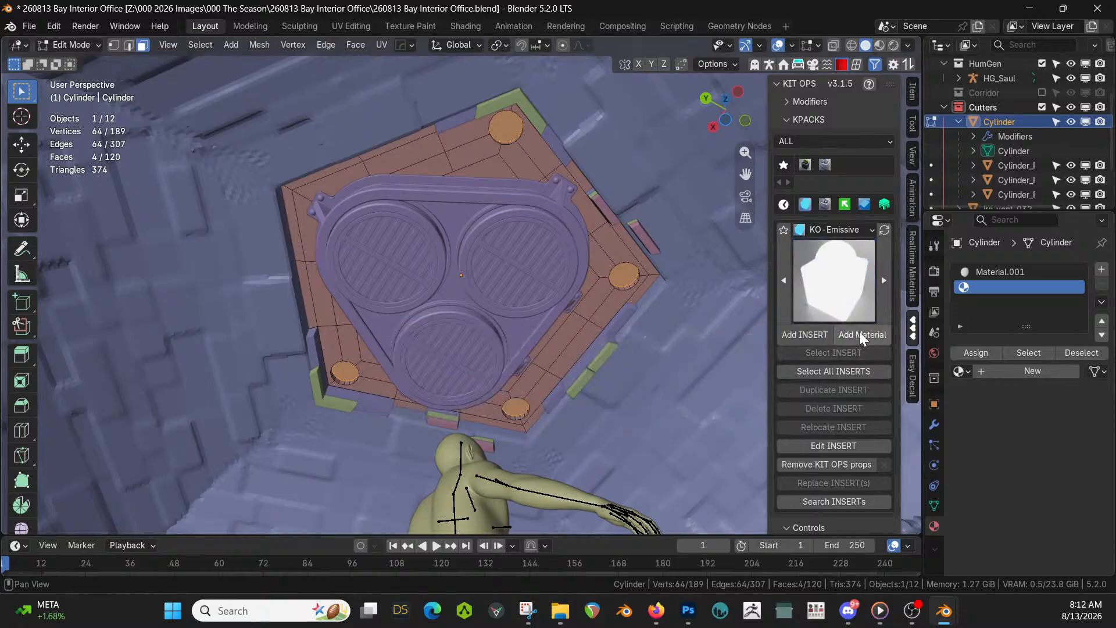
click(860, 335)
key(z)
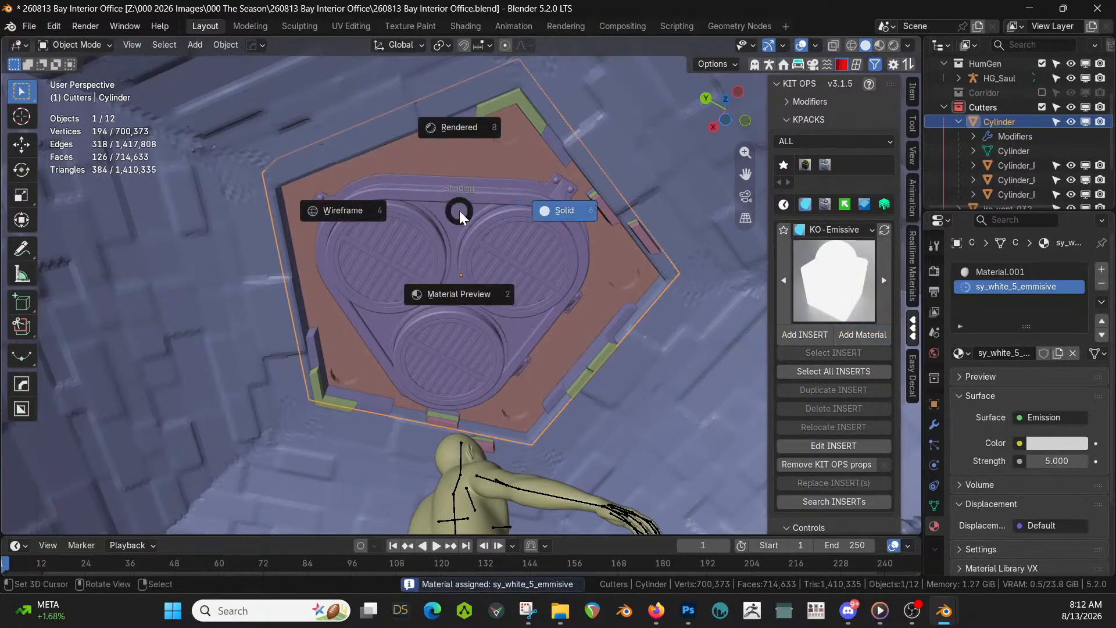
key(8)
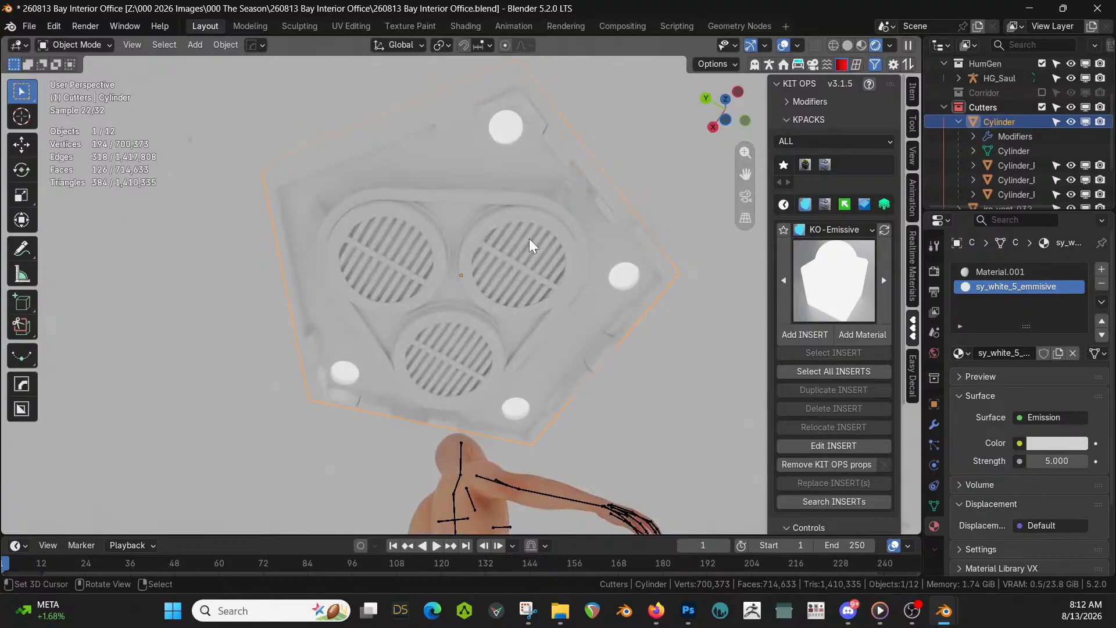
Append the Dirty Green Grey Brick material and assign it to the room's vaulted wall object
middle_drag(529, 238, 373, 306)
scroll(347, 305, up, 2)
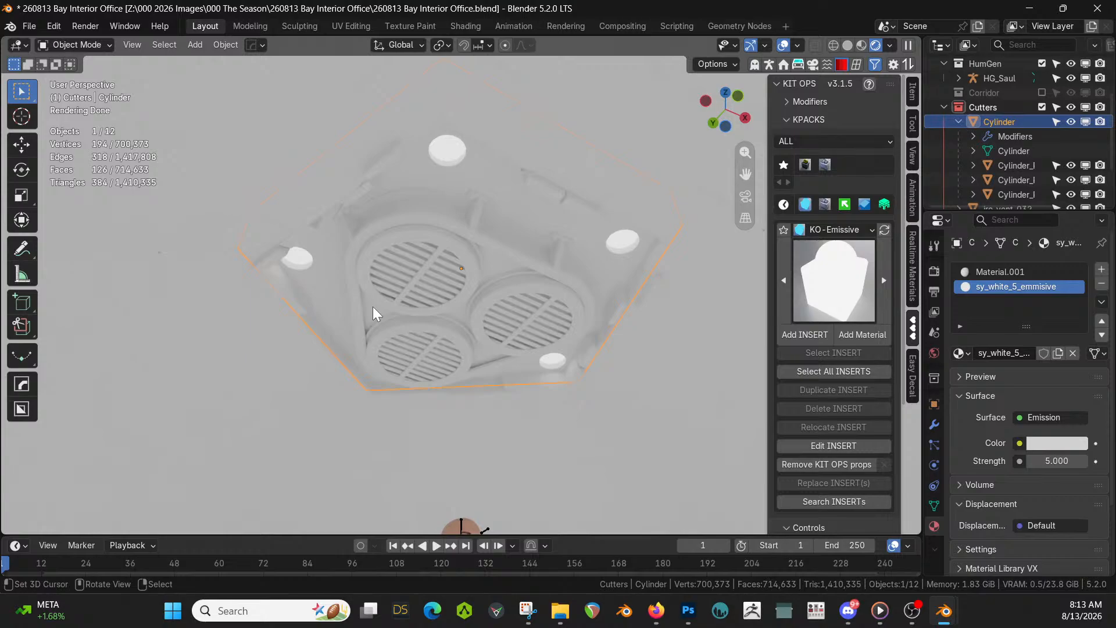
middle_drag(372, 306, 393, 382)
click(404, 308)
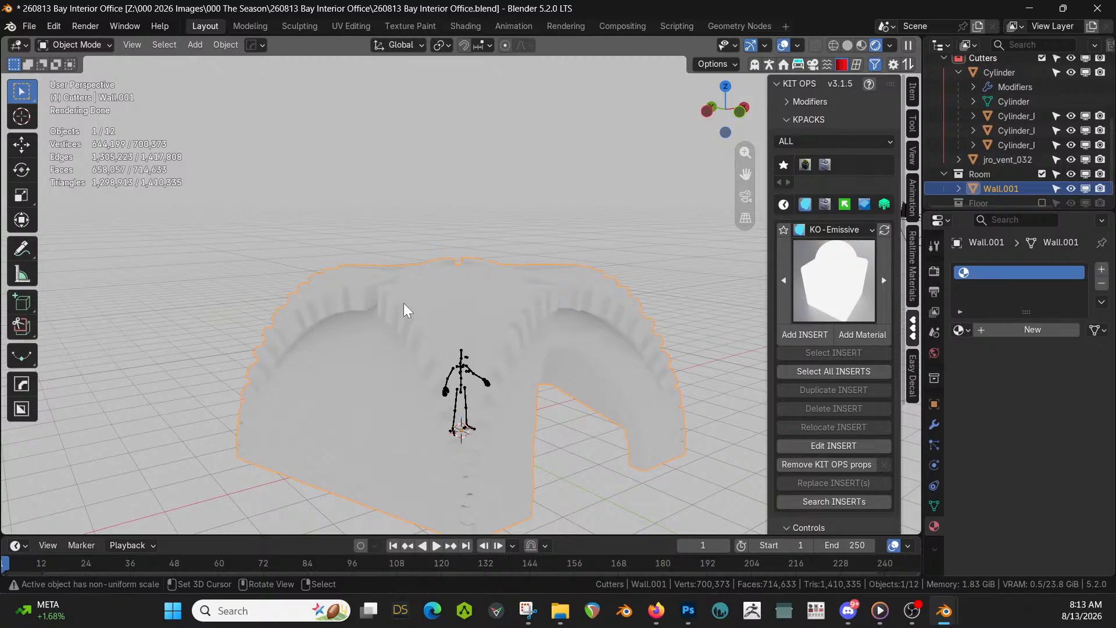
key(F4)
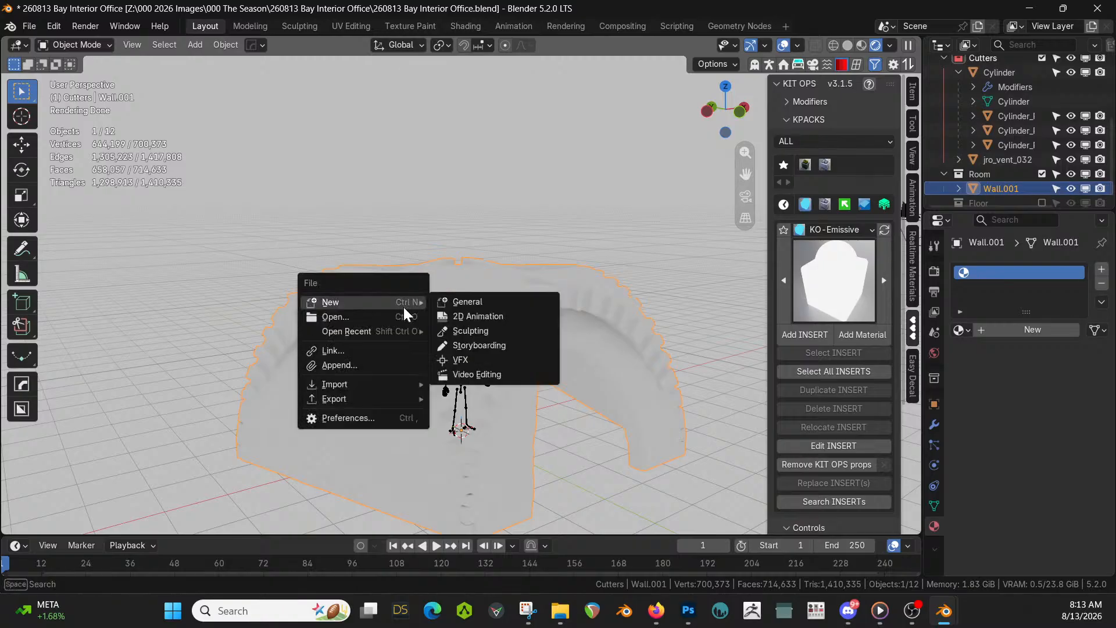
click(358, 368)
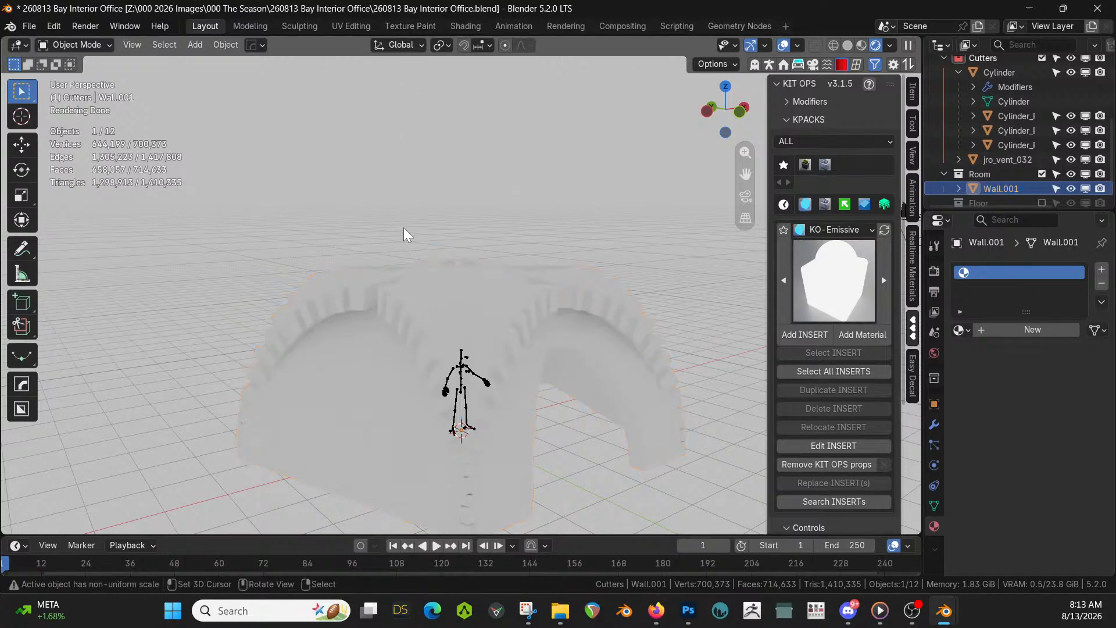
click(960, 330)
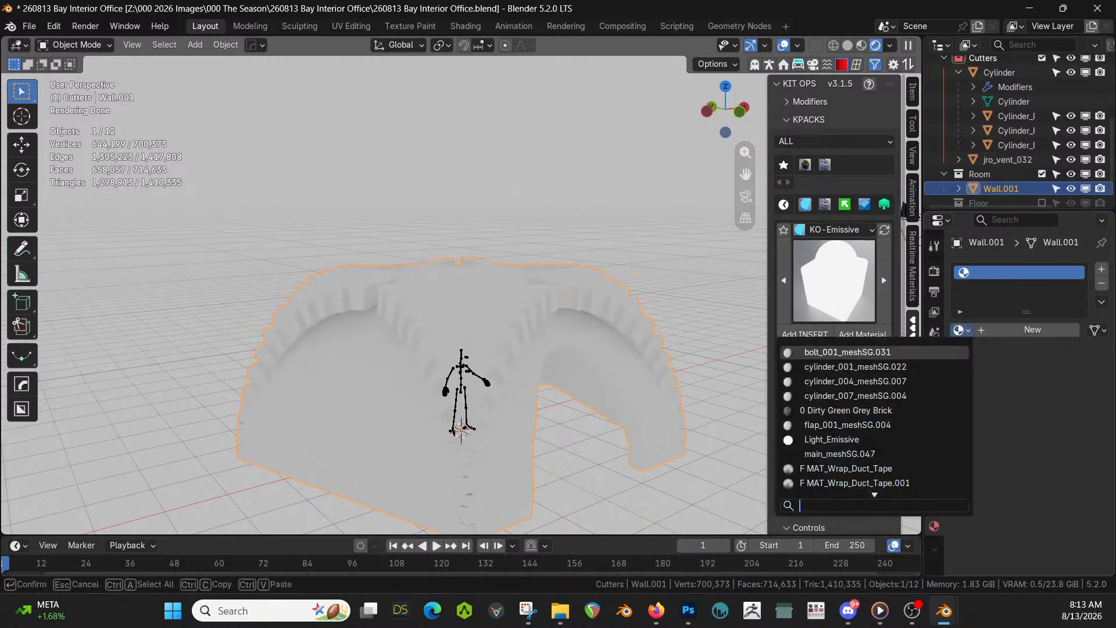
text(GREE)
key(Return)
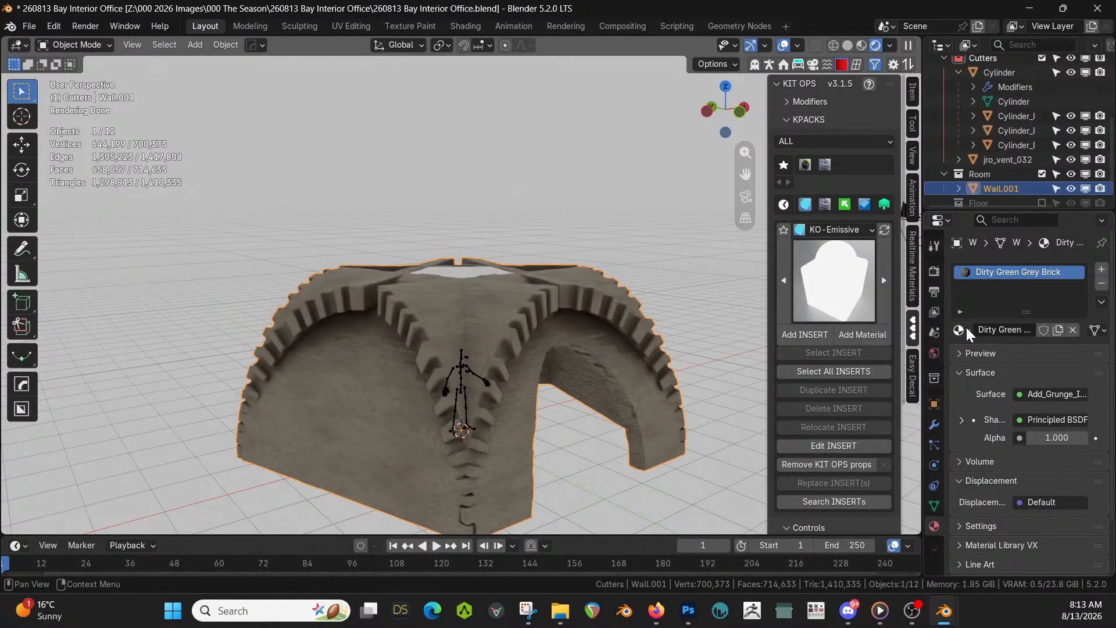
Unwrap the entire wall mesh with Smart UV Project at a 66° angle limit and scaled margin method
middle_drag(587, 381, 479, 384)
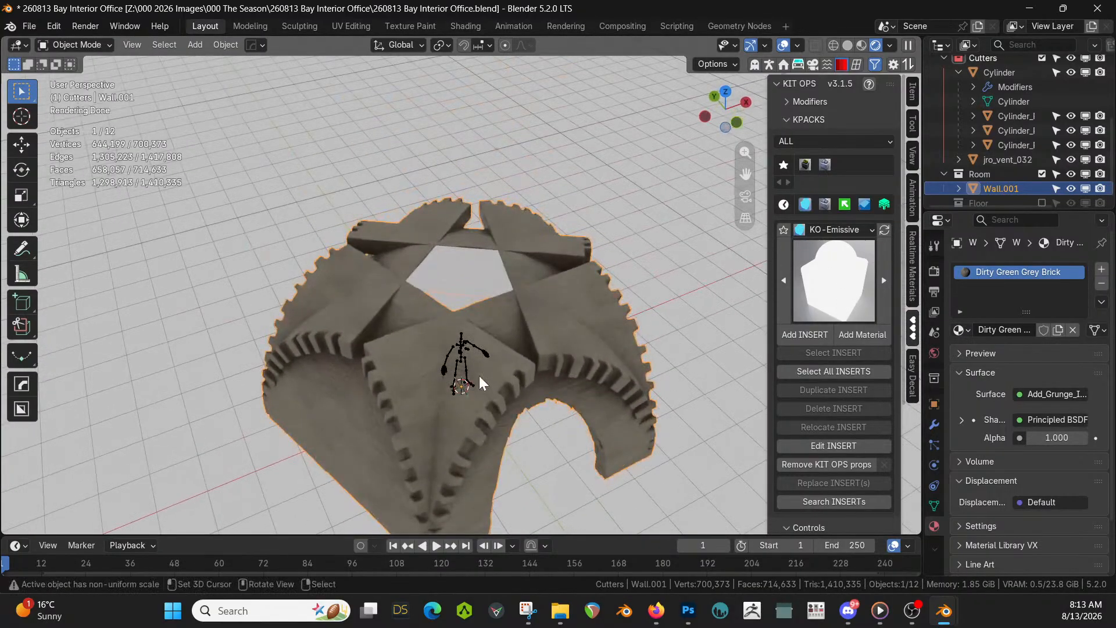
scroll(479, 384, up, 2)
key(Tab)
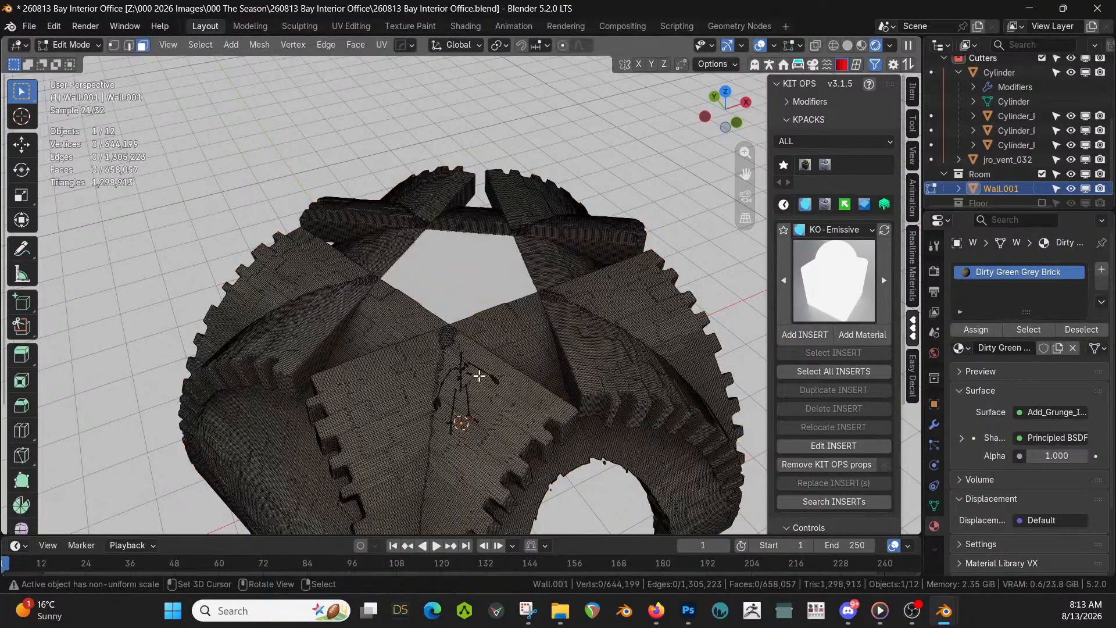
key(a)
key(u)
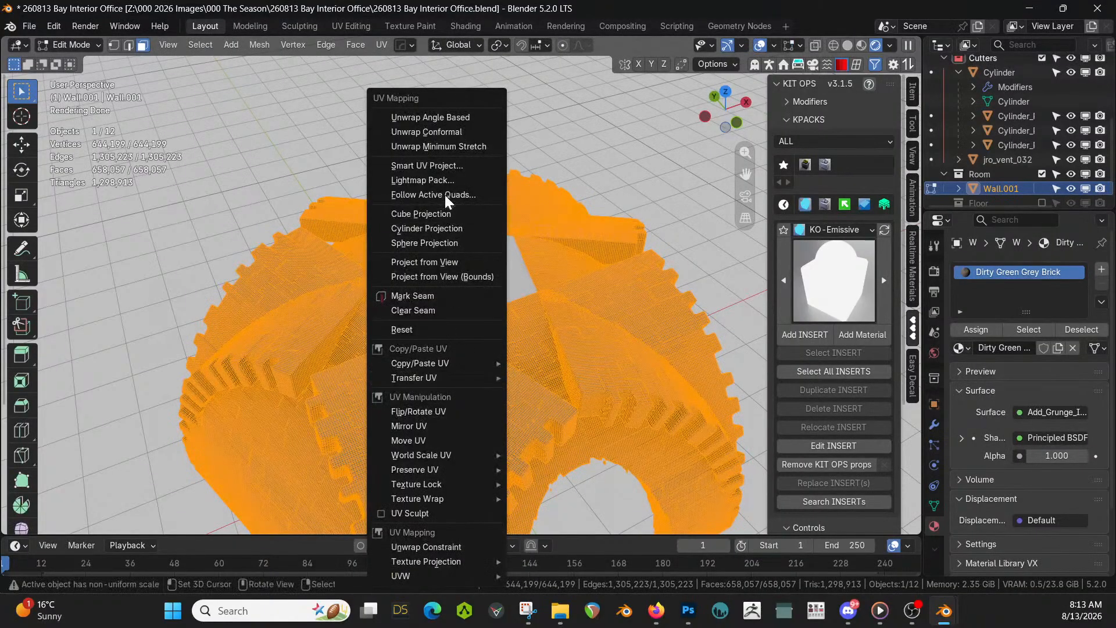
click(452, 165)
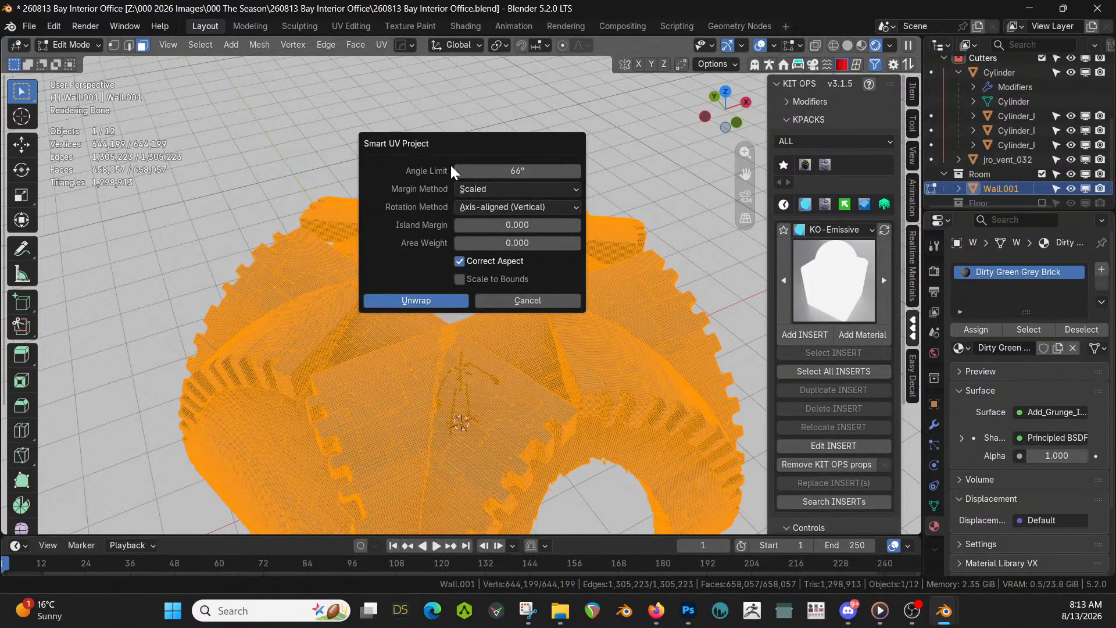
click(416, 300)
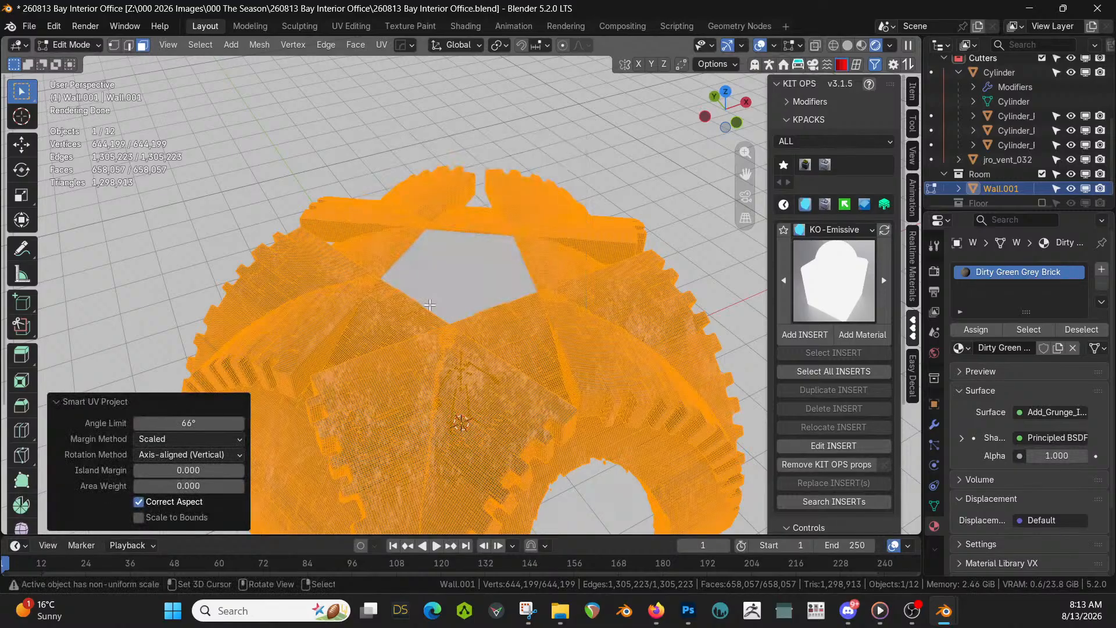
key(Tab)
Inspect the brick texture behind the figure and scale all the wall's UV islands by 2 in the UV Editing workspace
middle_drag(498, 327, 368, 169)
scroll(455, 209, up, 1)
middle_drag(351, 185, 472, 473)
scroll(342, 193, up, 4)
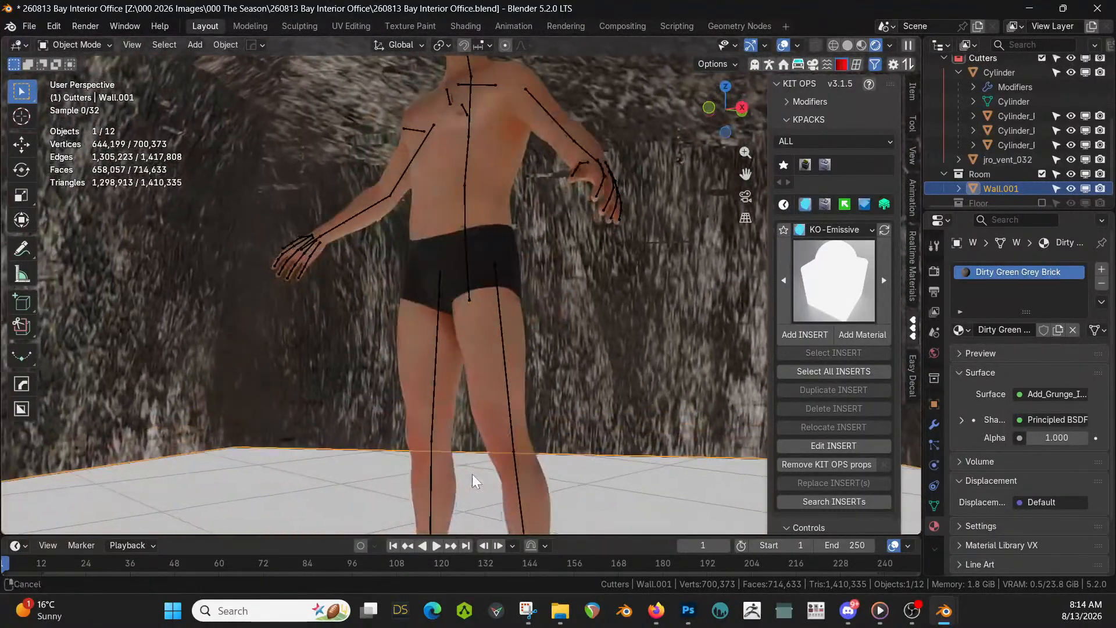
middle_drag(562, 316, 403, 177)
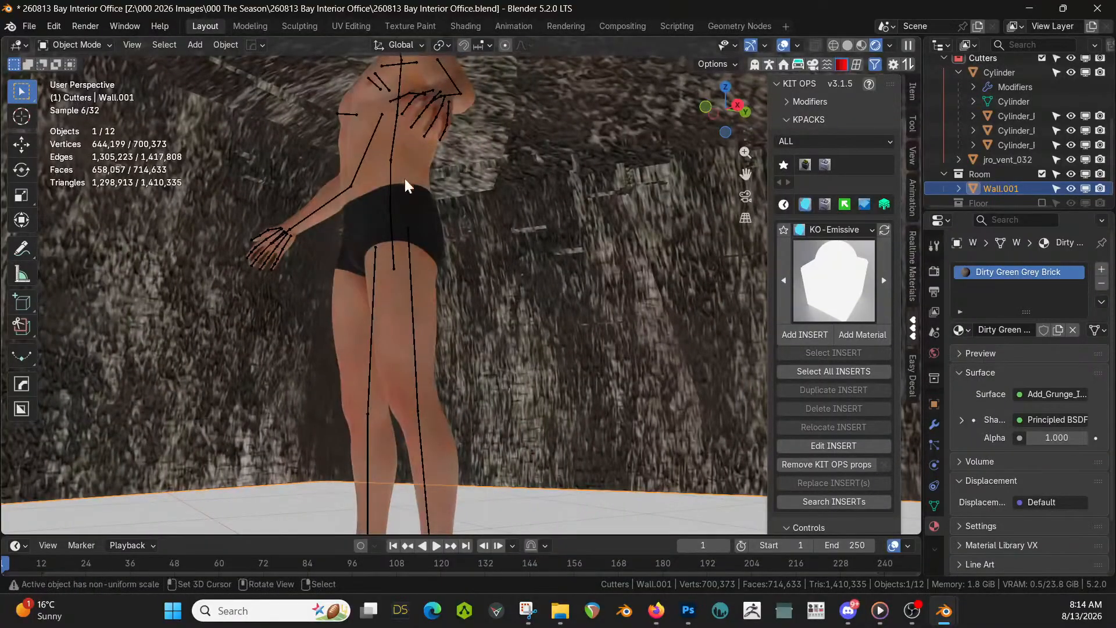
click(351, 24)
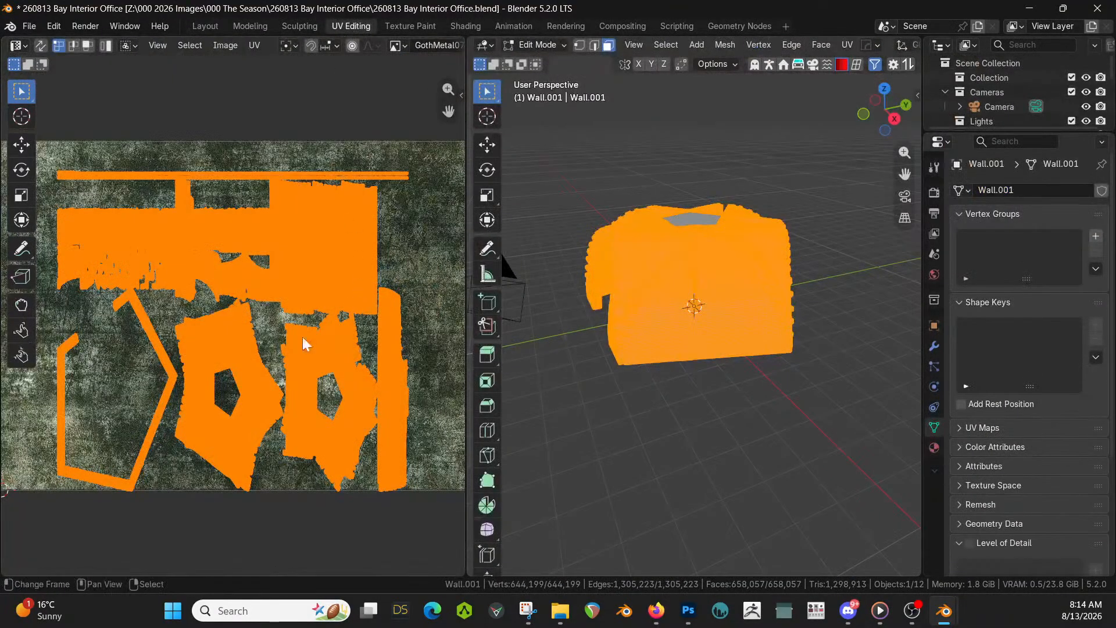
scroll(291, 357, down, 2)
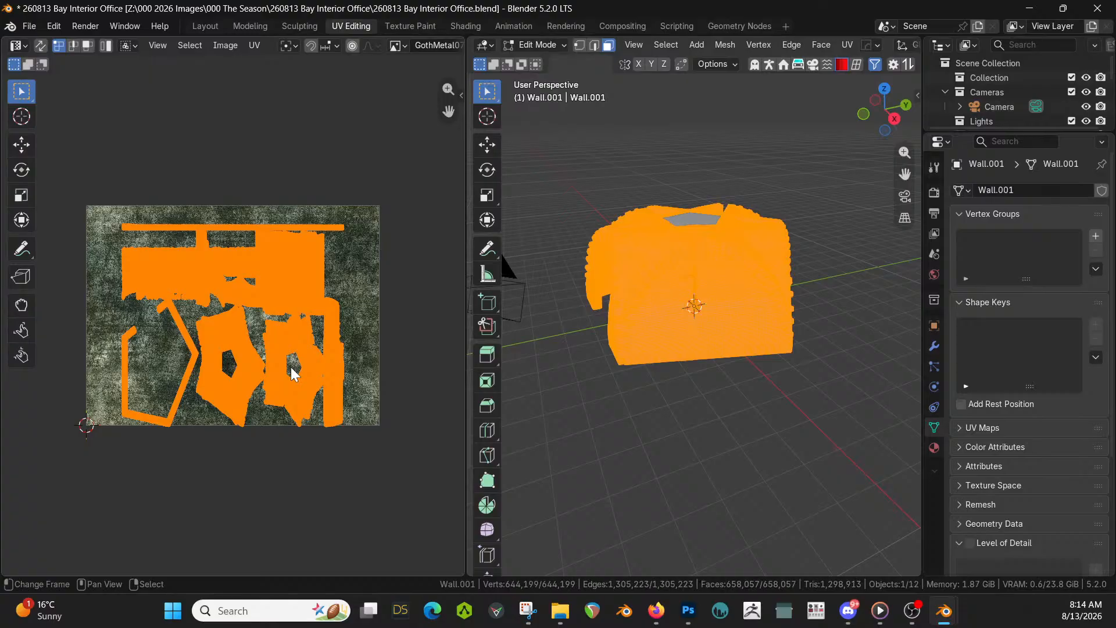
text(s2)
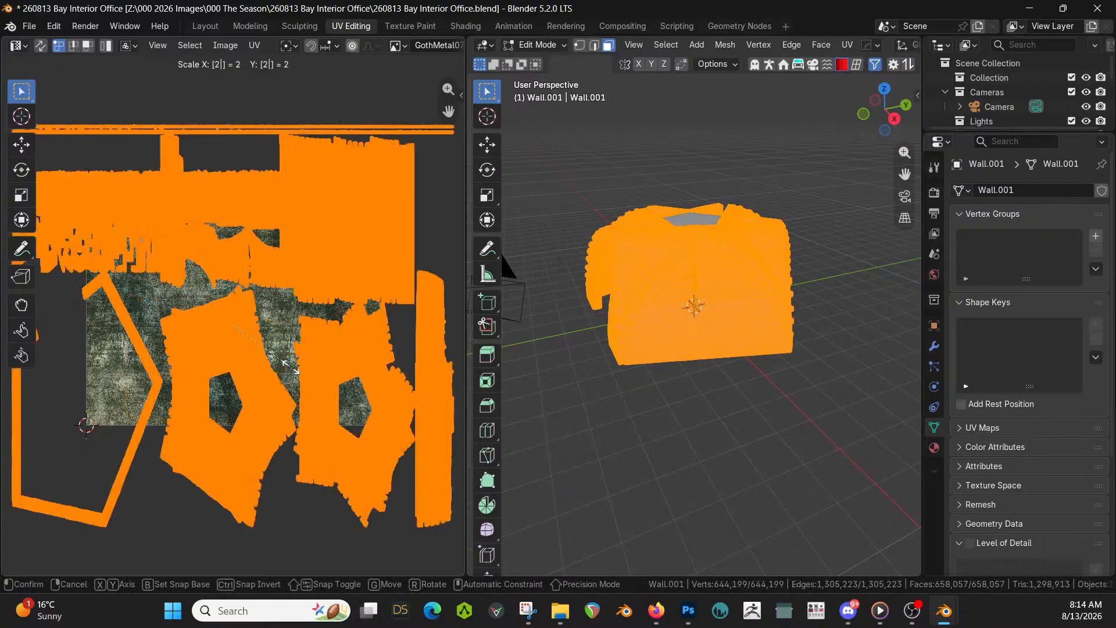
key(Return)
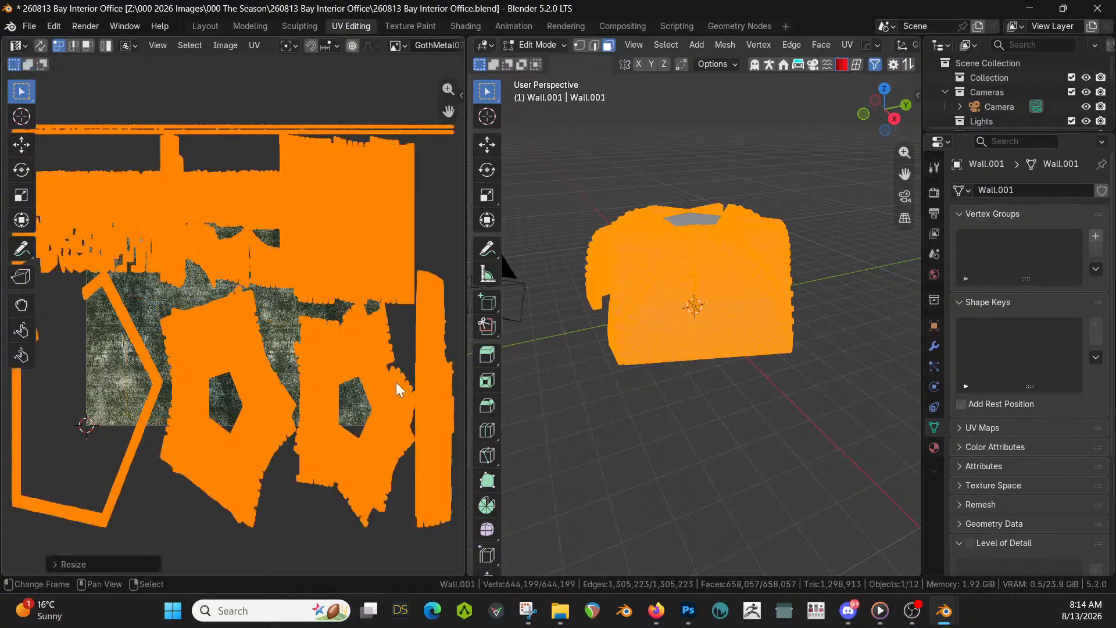
Display the UV Editing viewport in Rendered shading and examine the wall texture's scale around the figure in Object Mode
key(z)
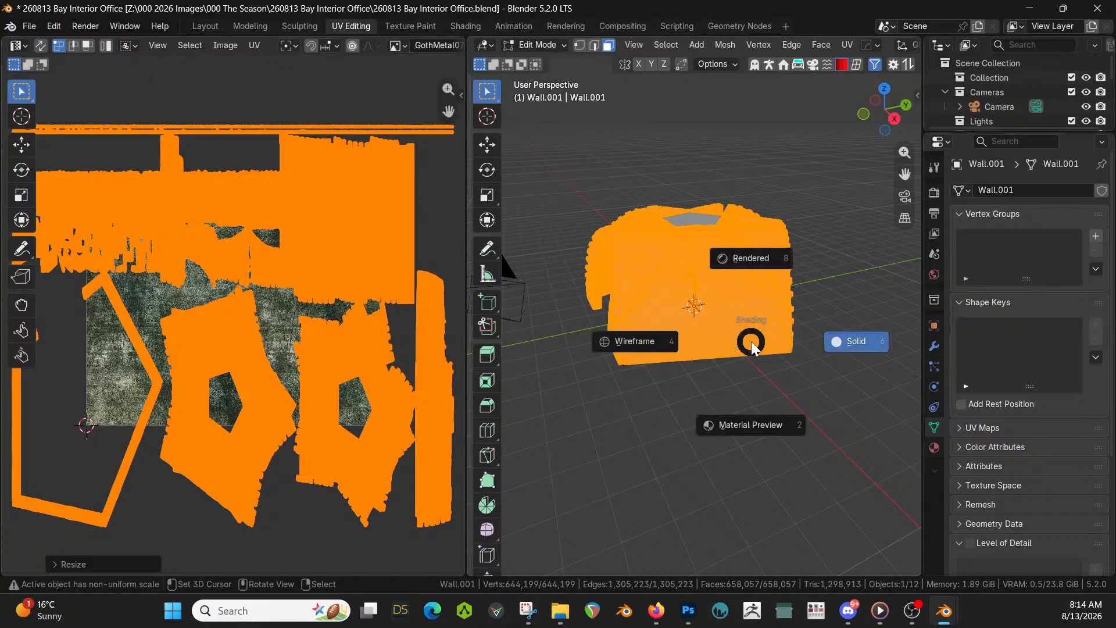
key(8)
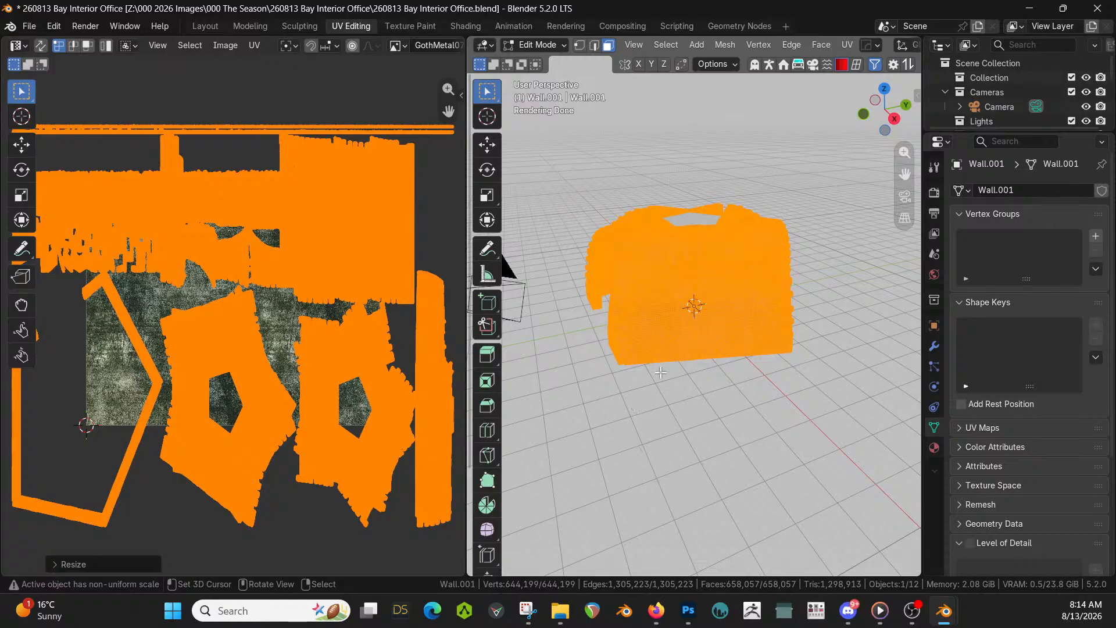
key(alt+a)
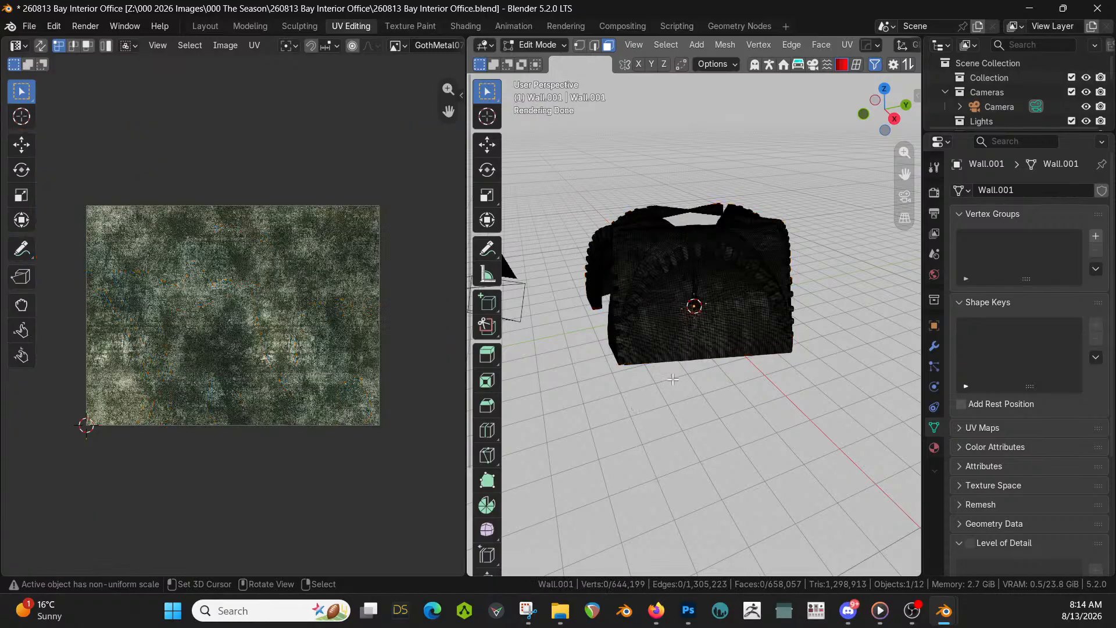
middle_drag(672, 361, 789, 338)
key(Tab)
scroll(709, 352, up, 7)
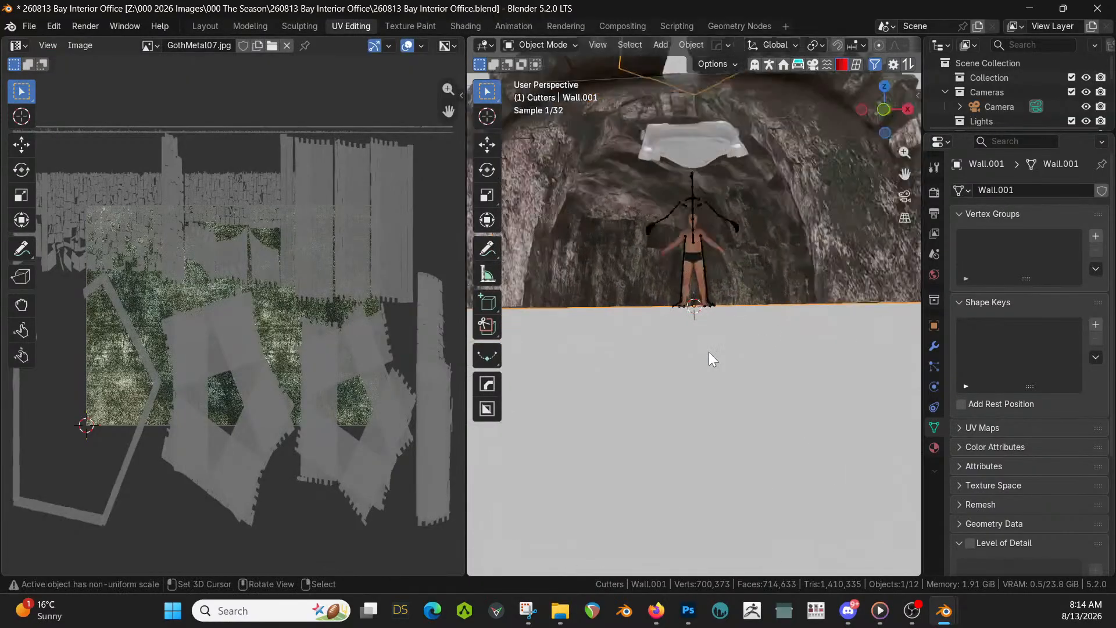
shift+middle_drag(707, 353, 834, 365)
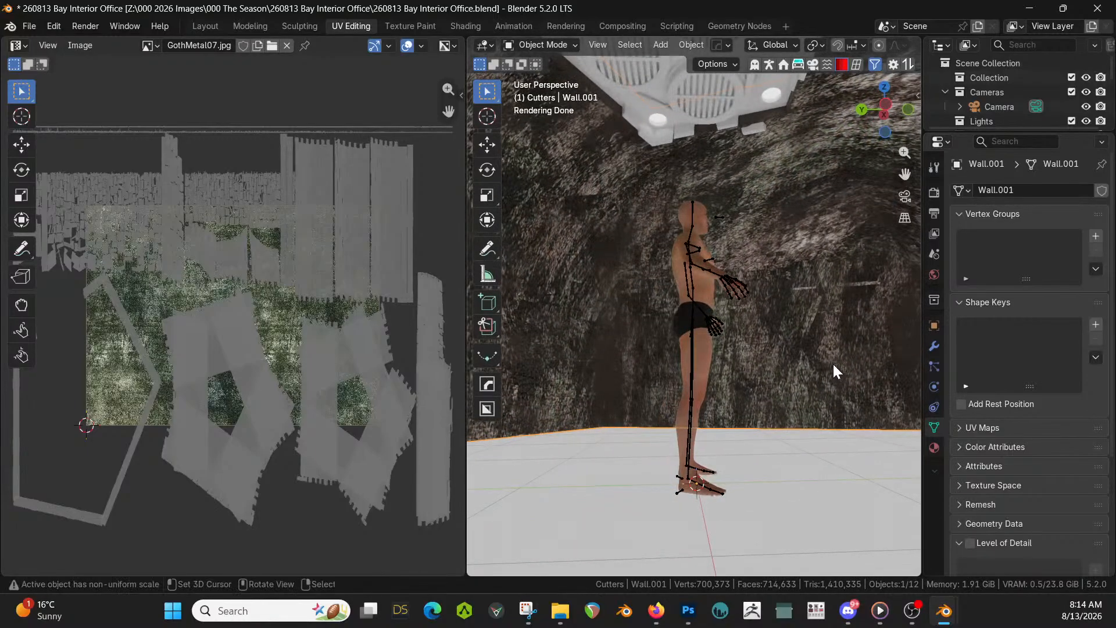
Re-unwrap all faces of the wall mesh with Cube Projection
key(Tab)
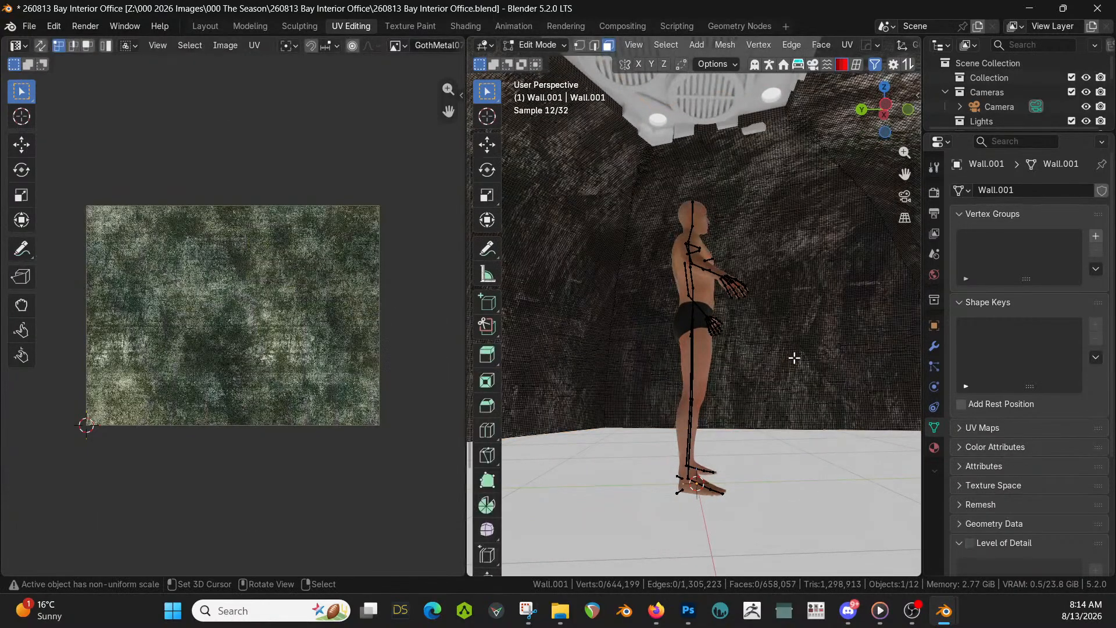
key(a)
key(u)
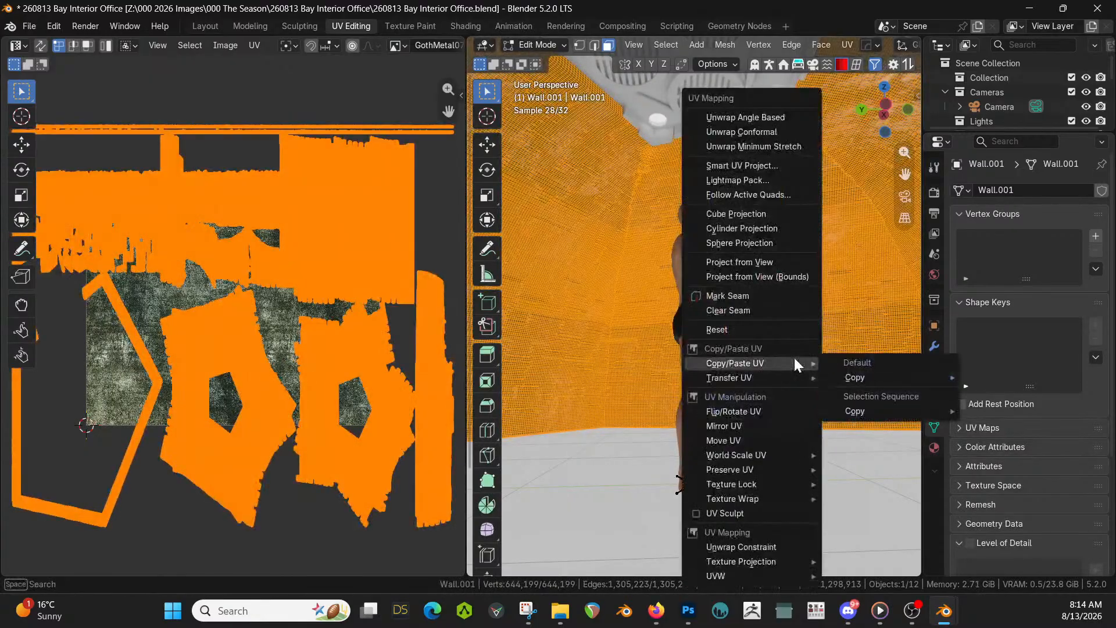
click(754, 213)
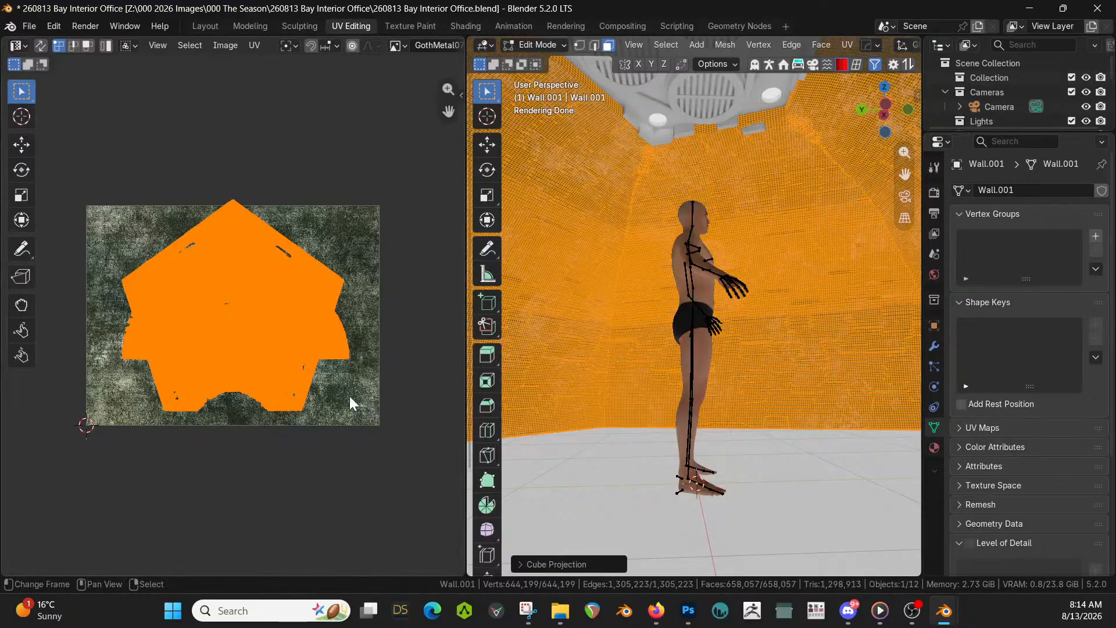
Scale all the cube-projected UVs of the wall by 3
click(313, 447)
text(s)
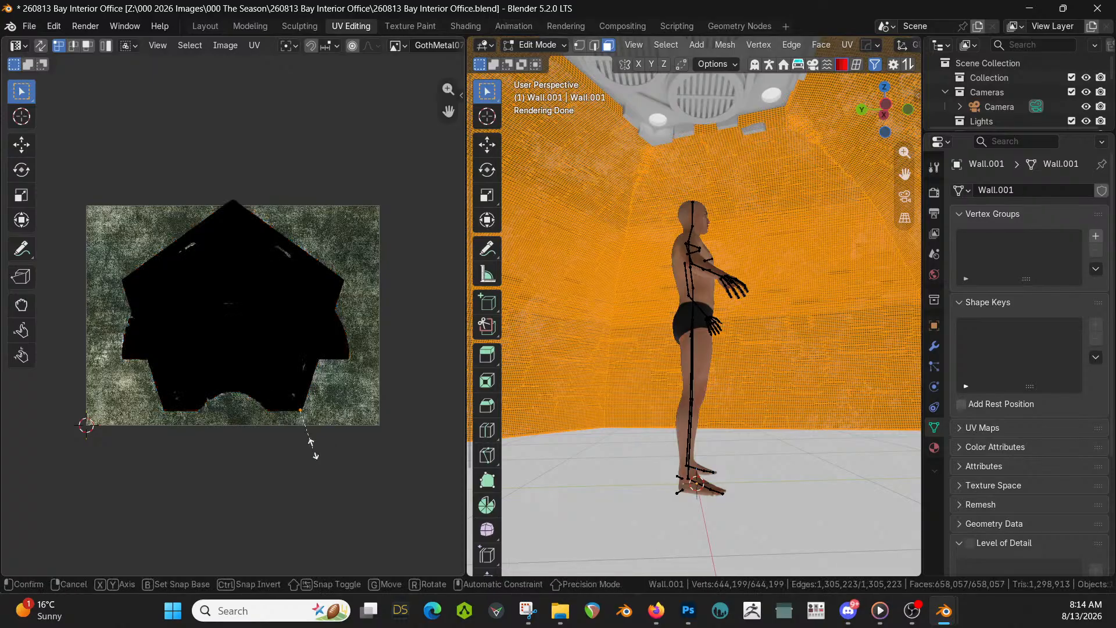
text(3)
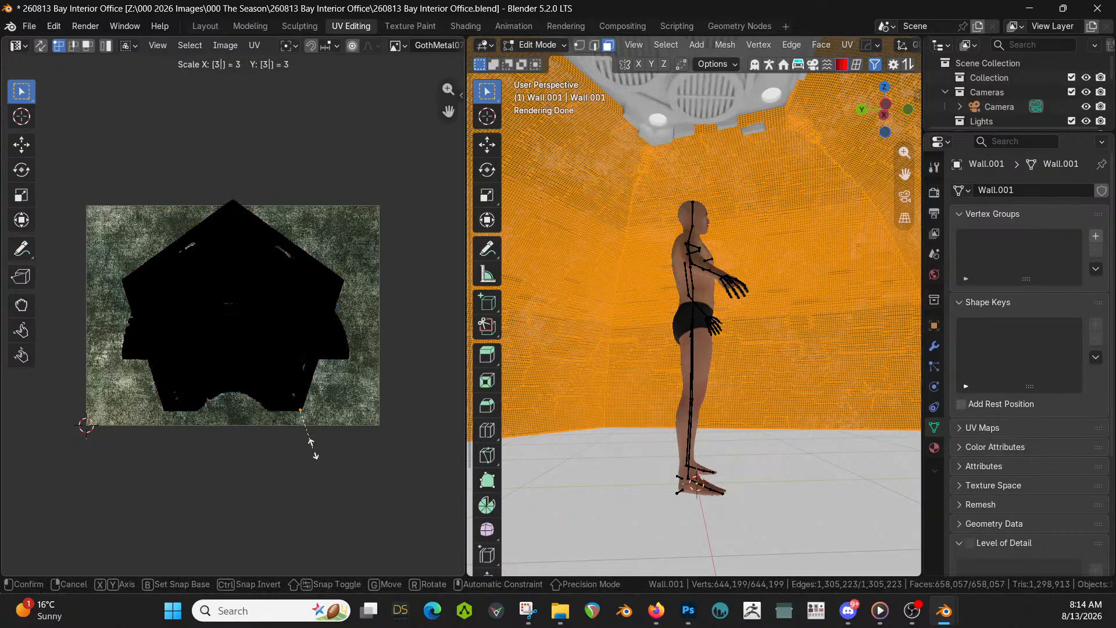
key(Return)
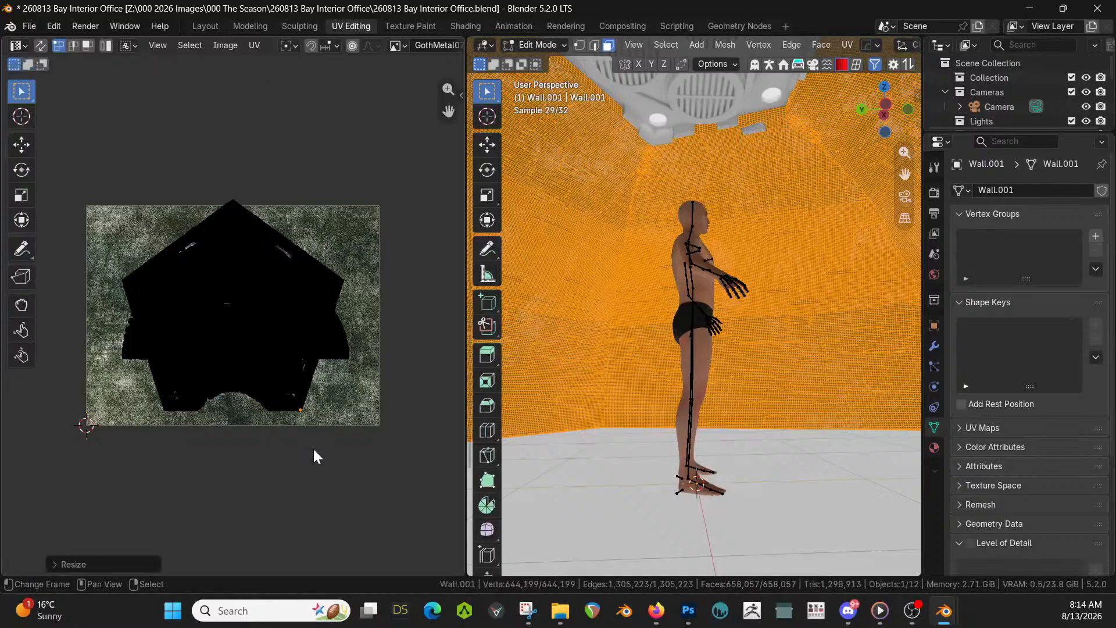
key(a)
text(s)
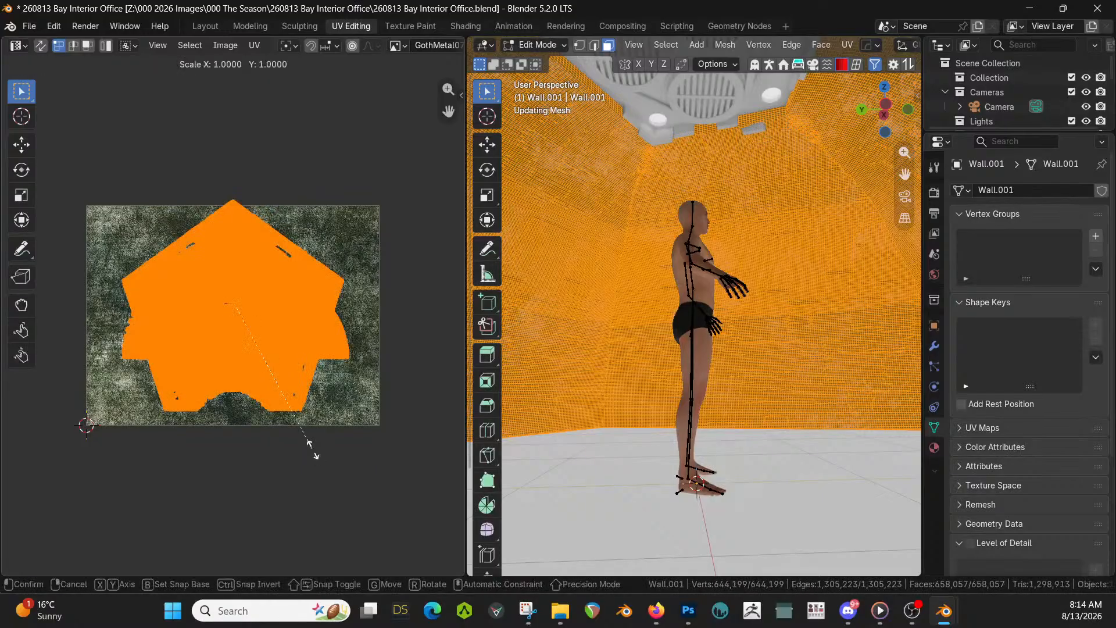
text(3)
key(Return)
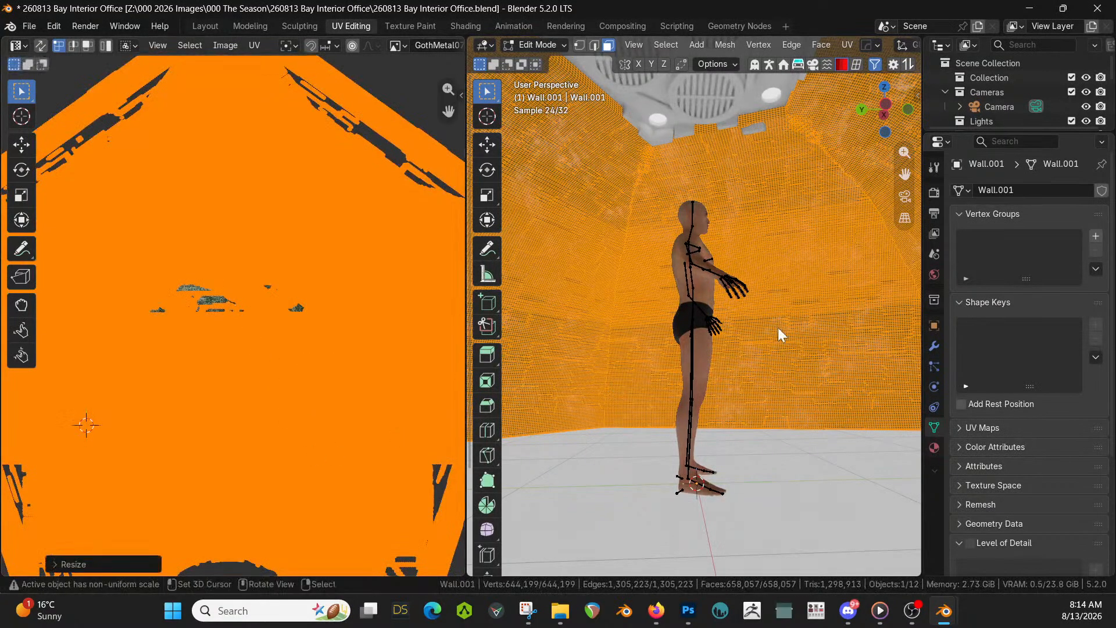
Examine the wall texture's scale and direction in Object Mode around the figure and the ceiling vents
key(Tab)
middle_drag(779, 327, 597, 344)
scroll(685, 291, up, 2)
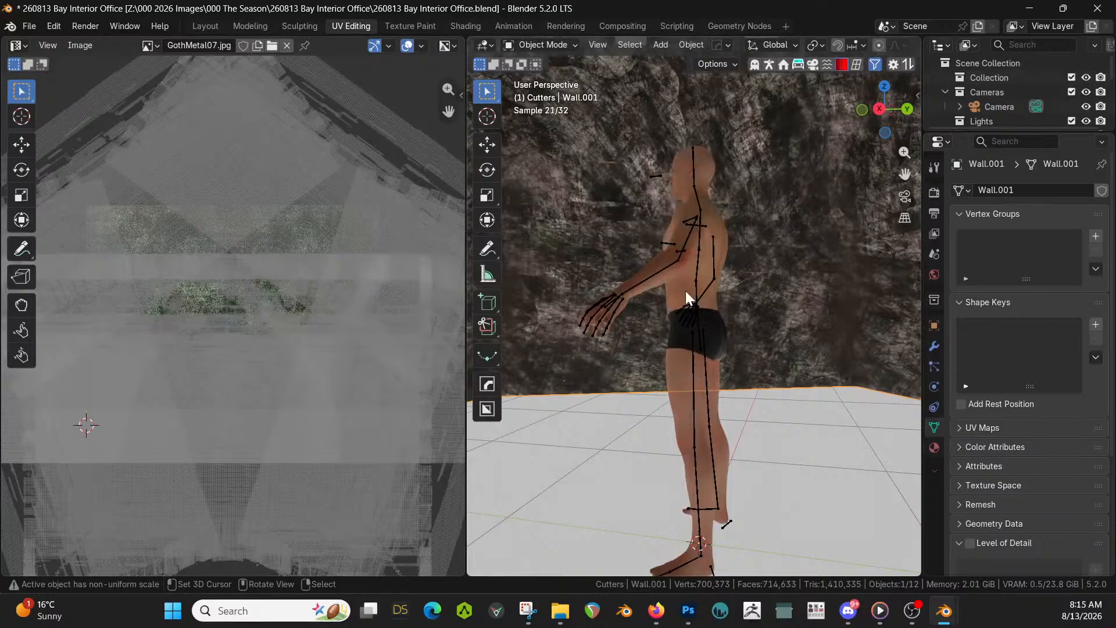
middle_drag(686, 291, 668, 546)
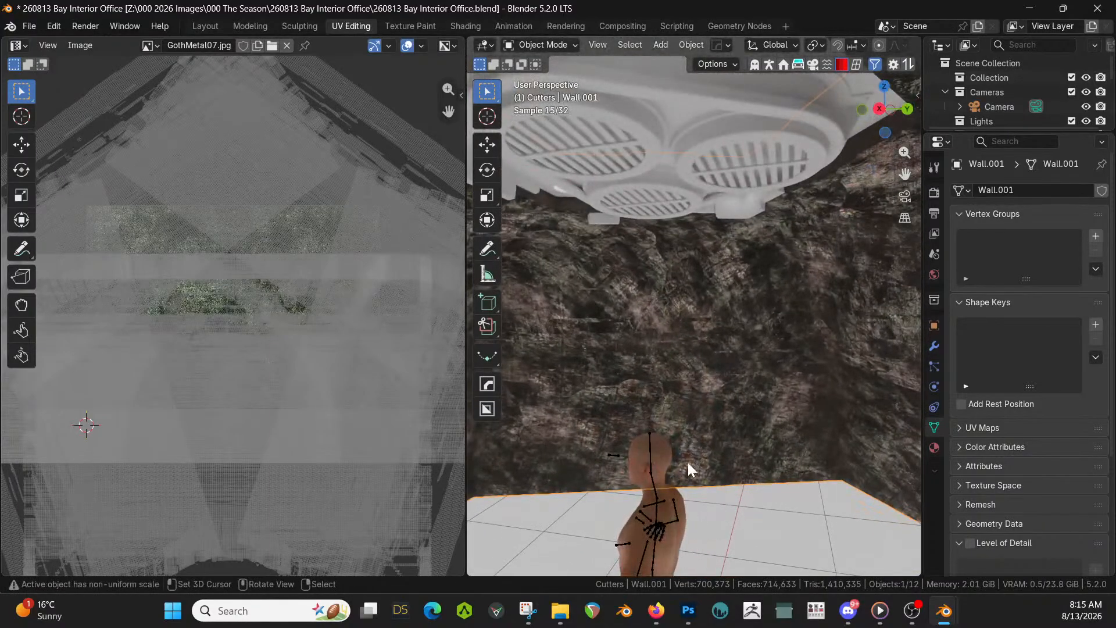
middle_drag(689, 462, 728, 430)
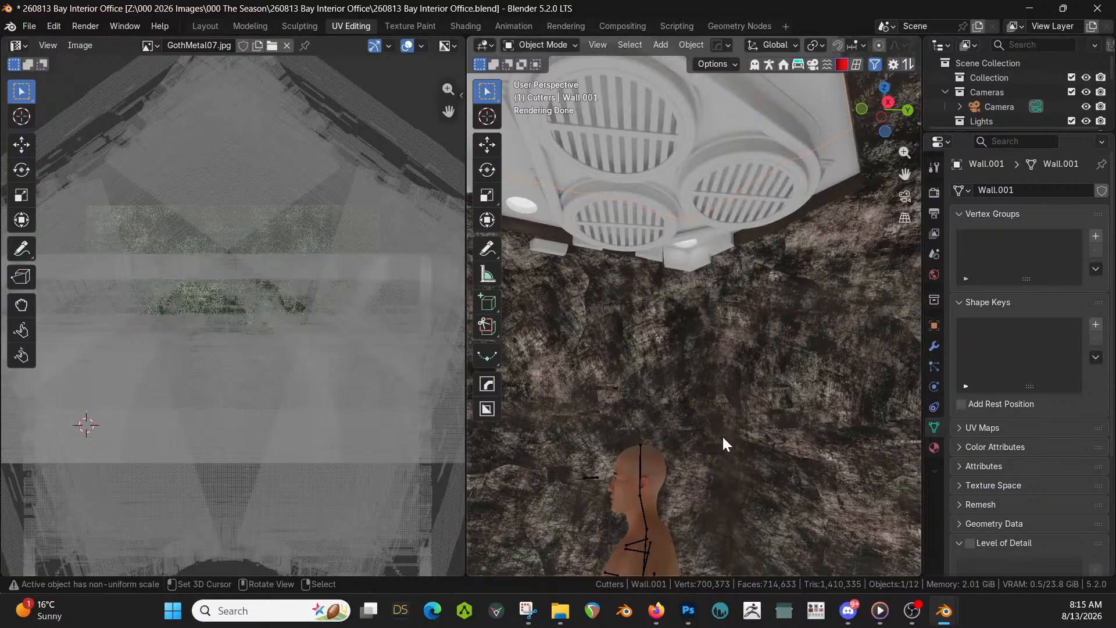
scroll(378, 403, down, 1)
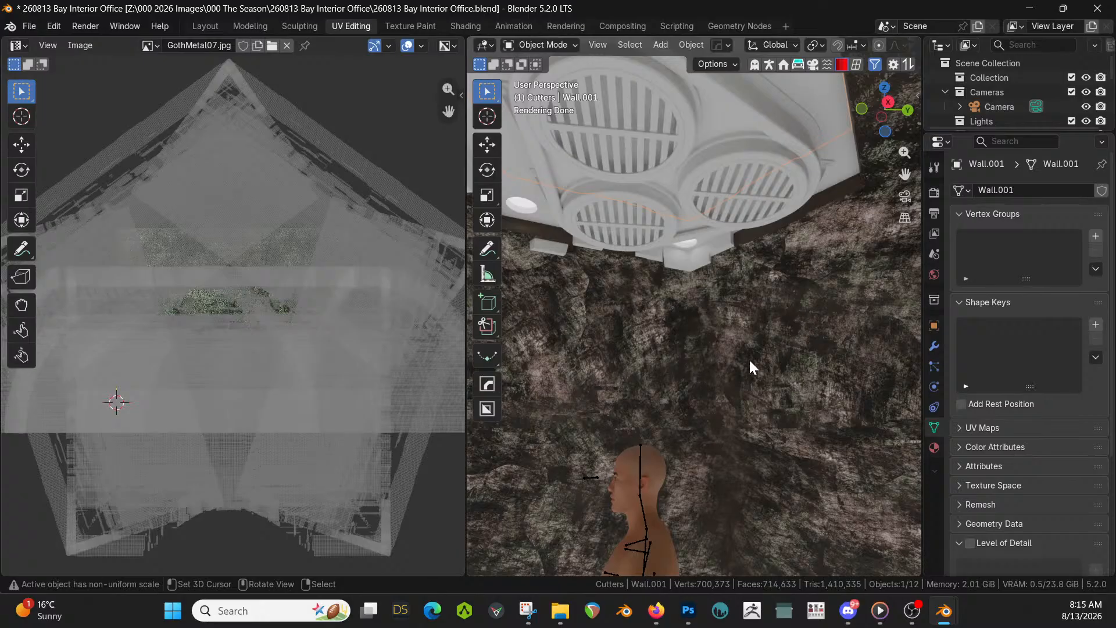
scroll(735, 379, down, 8)
middle_drag(749, 358, 623, 500)
Re-unwrap all faces of the wall mesh with Cylinder Projection from the front view and check the result in Object Mode
key(KP_1)
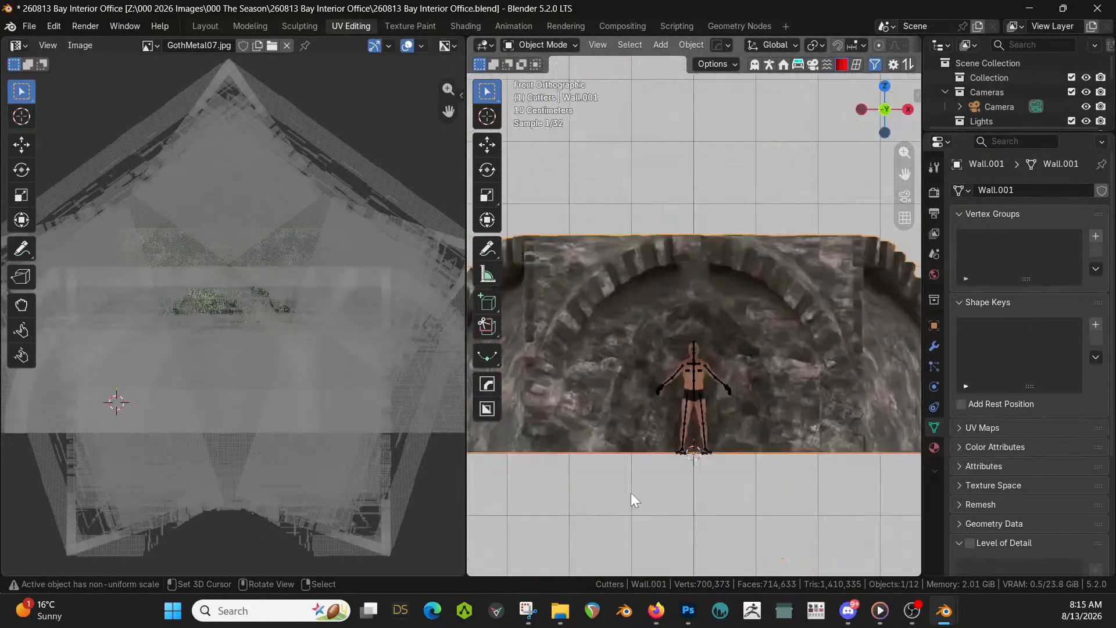
key(Tab)
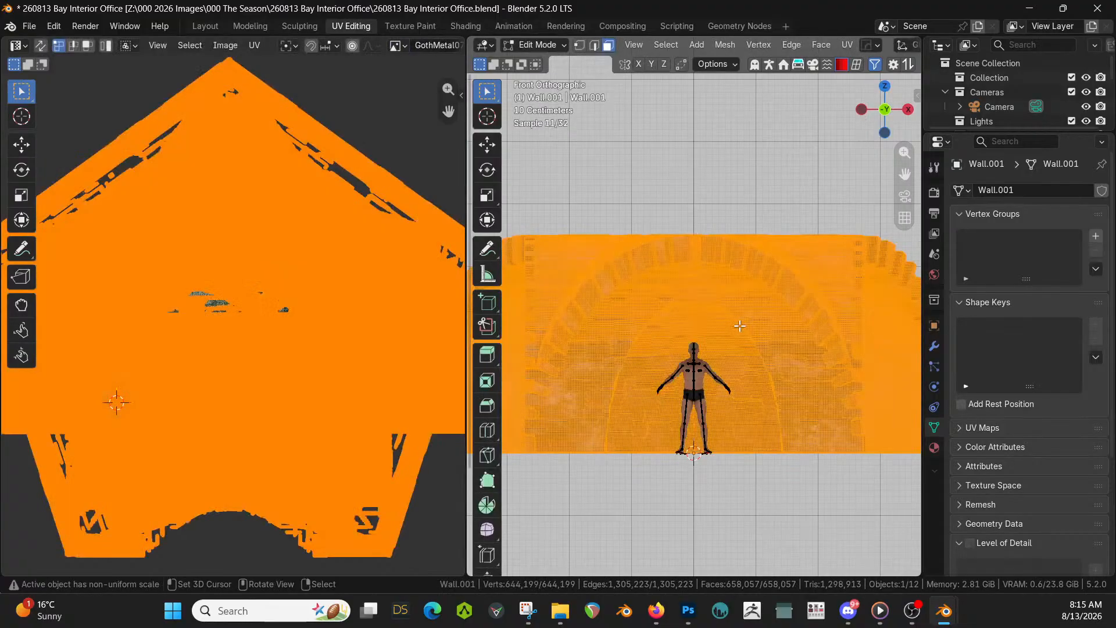
key(u)
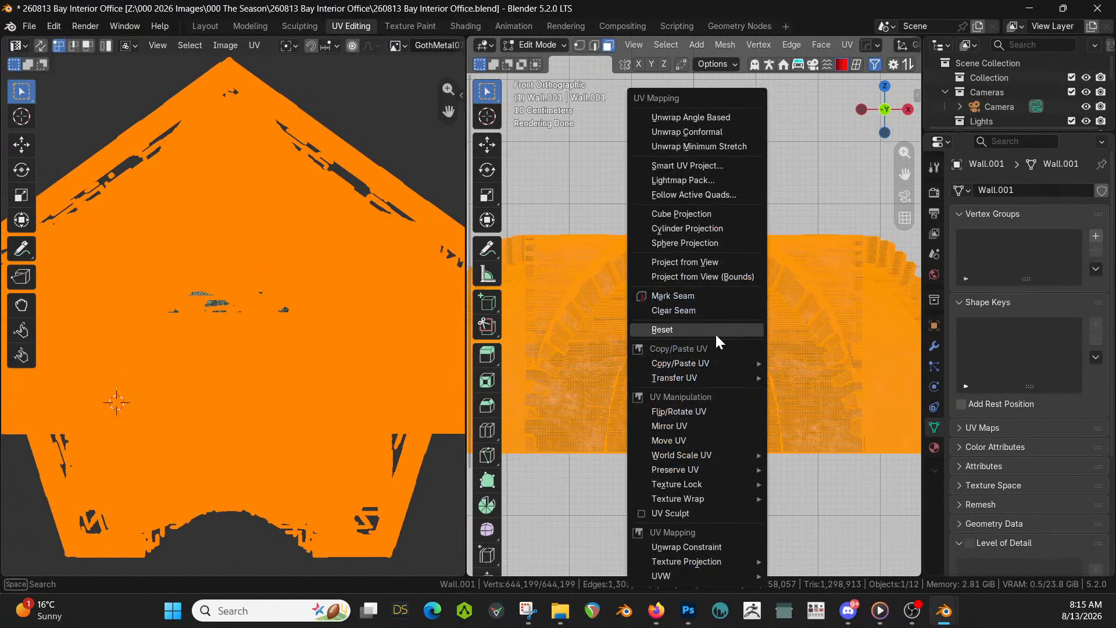
click(698, 230)
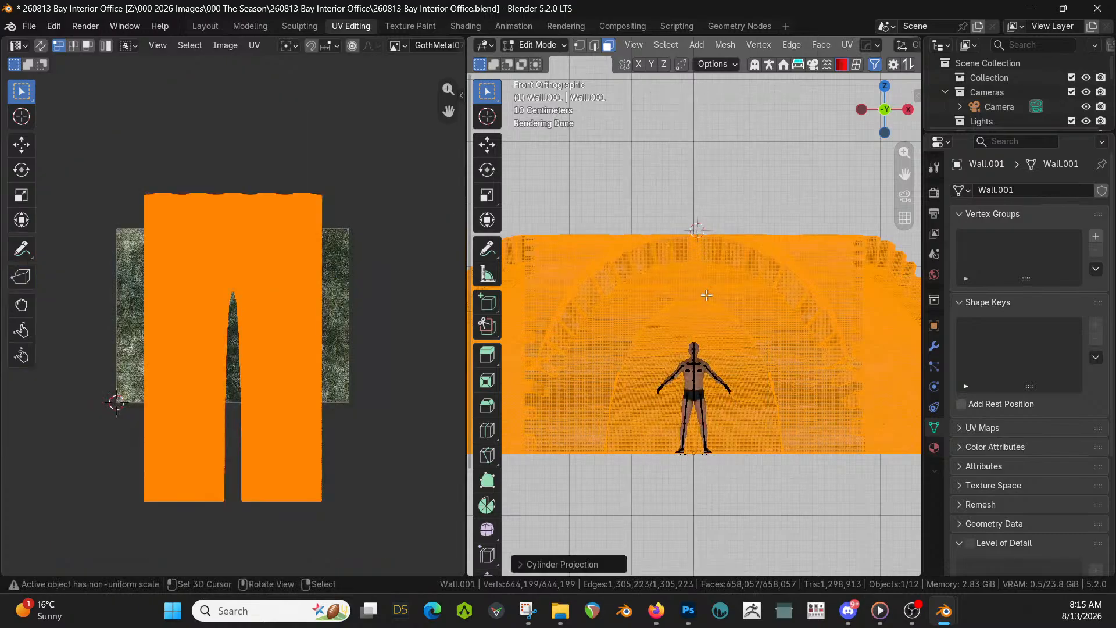
key(Tab)
middle_drag(707, 305, 703, 357)
scroll(698, 351, down, 5)
Re-unwrap all faces of the wall mesh with Sphere Projection from a raised perspective view and return to Object Mode
key(Tab)
key(u)
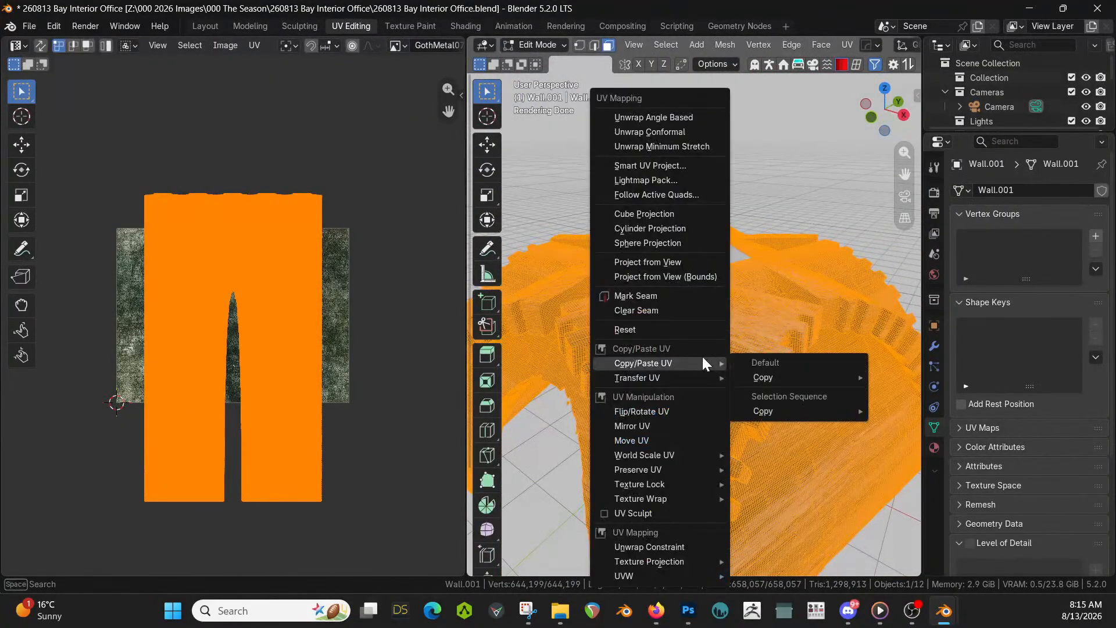
click(664, 246)
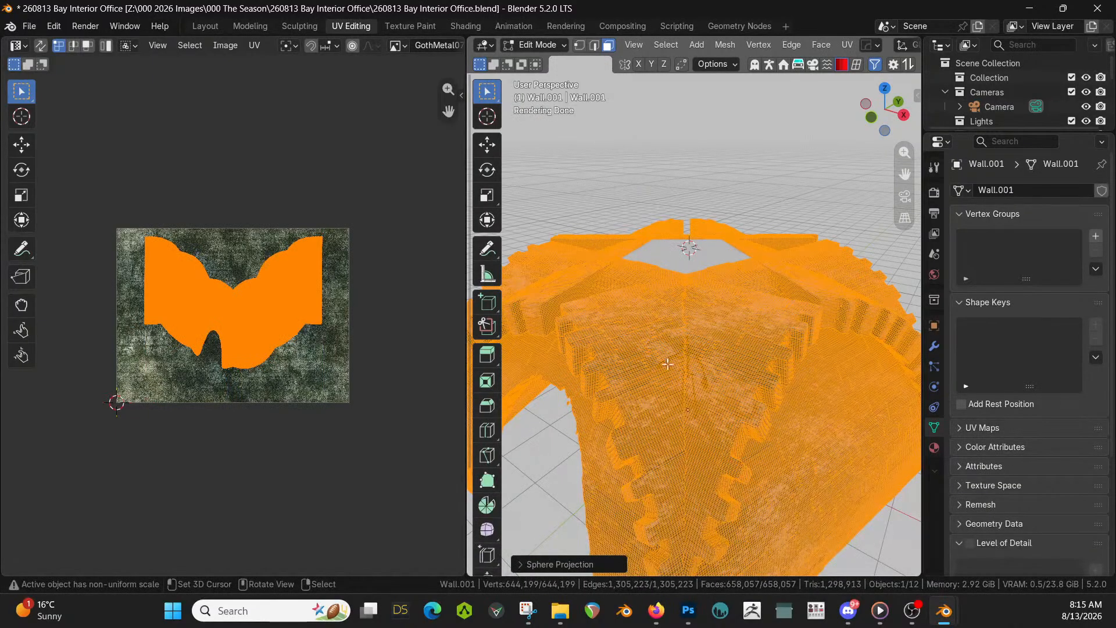
middle_drag(667, 364, 483, 414)
key(Tab)
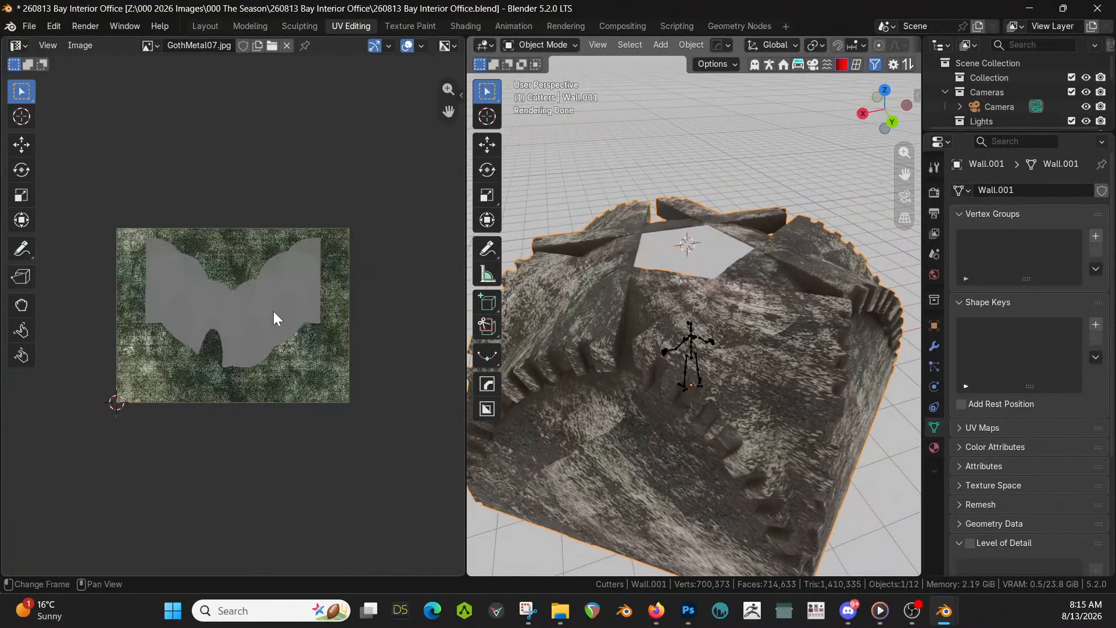
Try scaling the wall's sphere-projected UVs by about 3, check the texture inside the room, and undo the scaling
key(Tab)
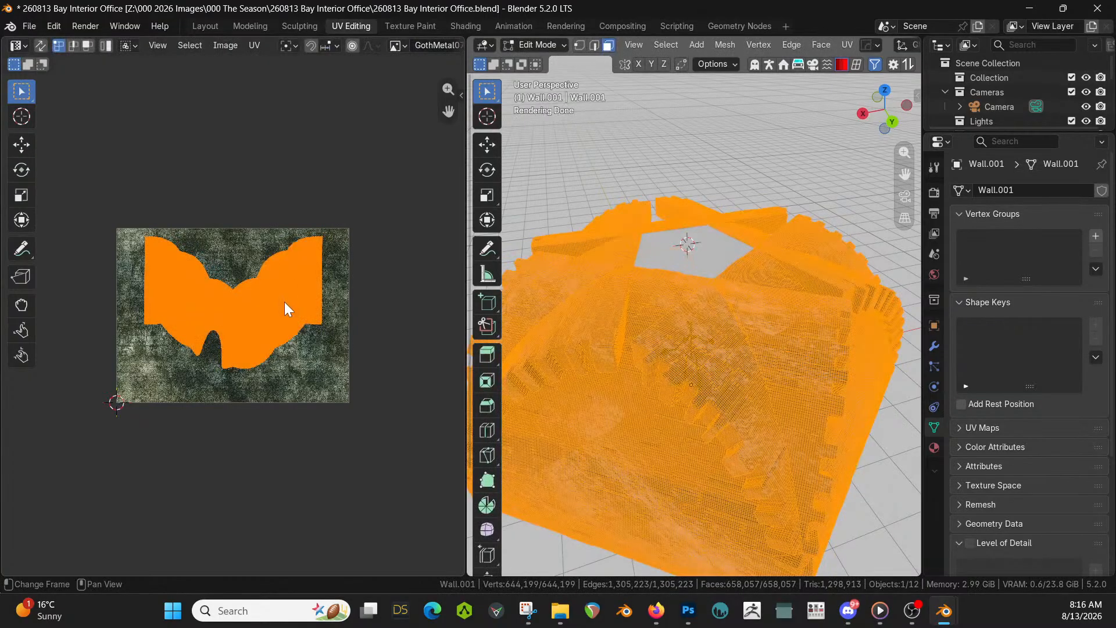
key(s)
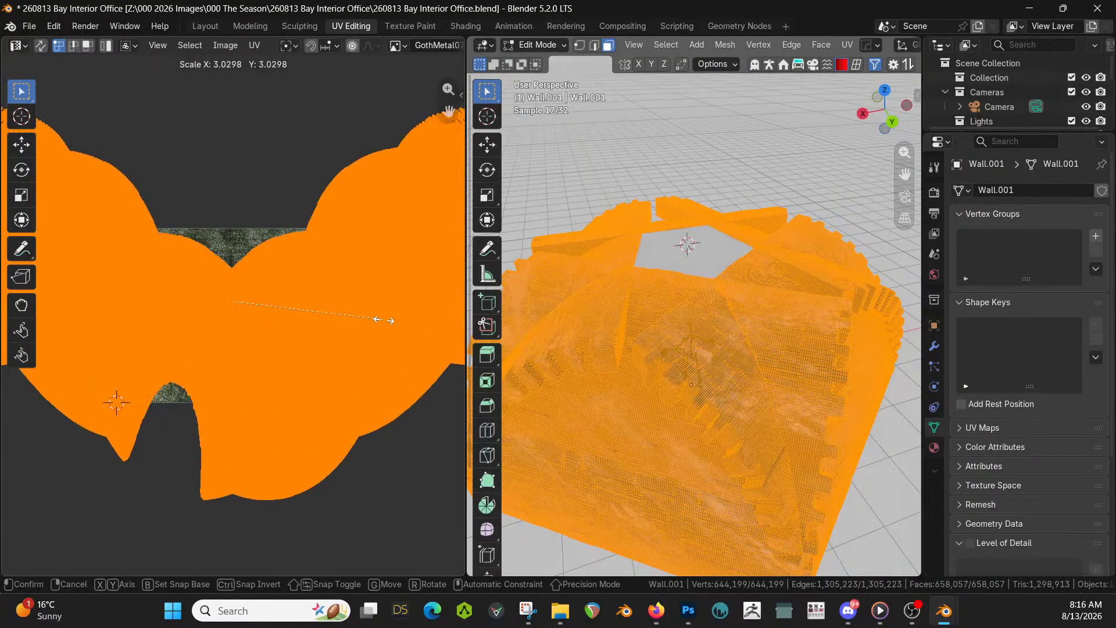
click(397, 321)
key(Tab)
middle_drag(603, 368, 560, 288)
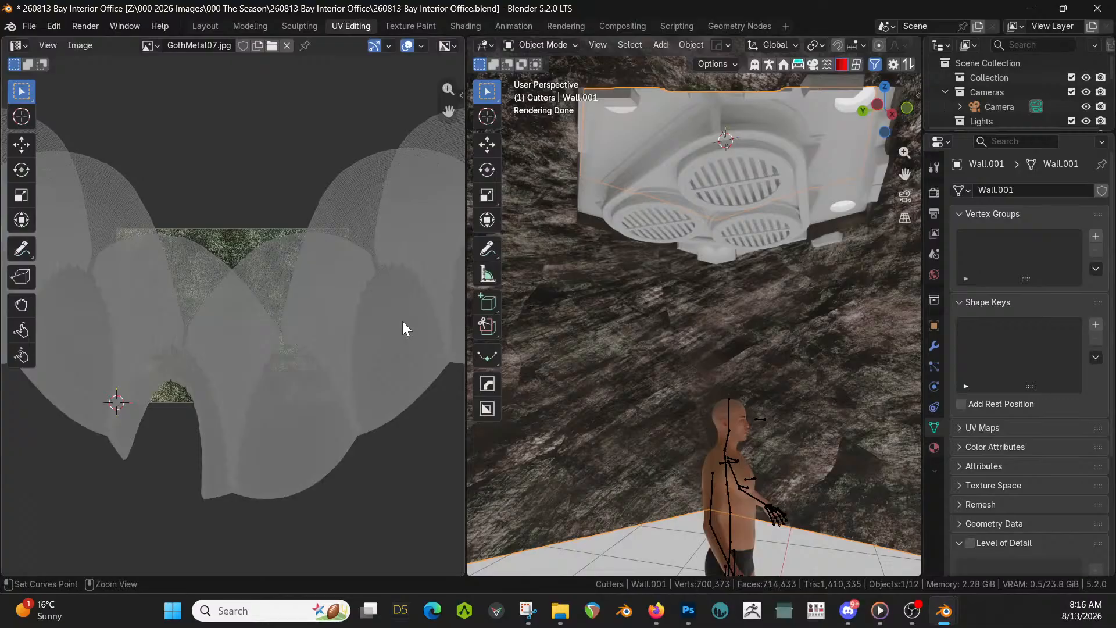
key(Tab)
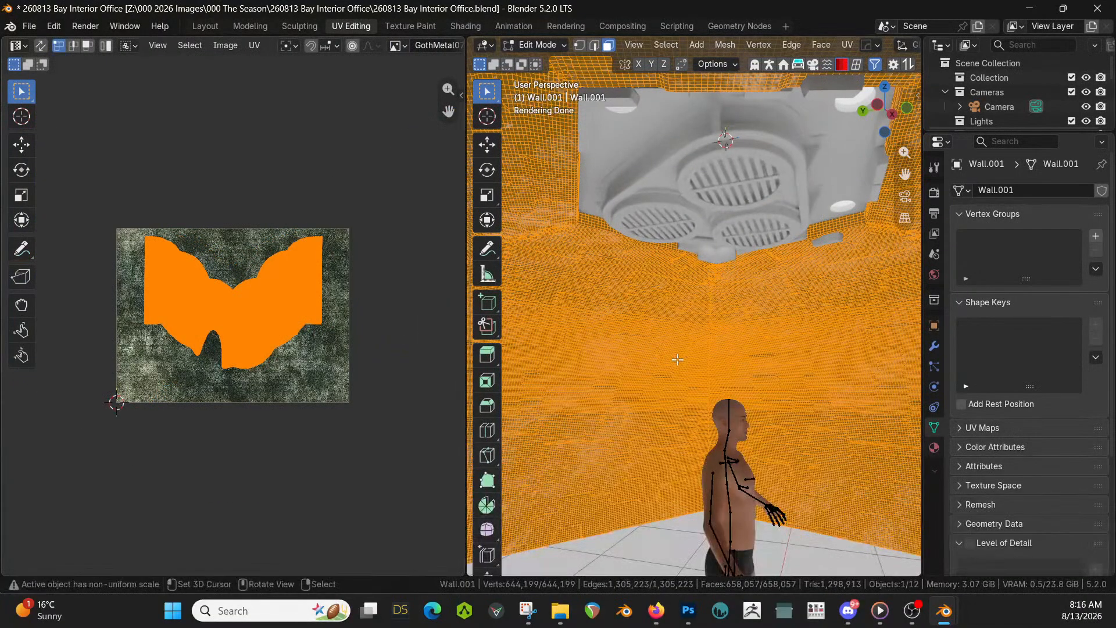
key(Tab)
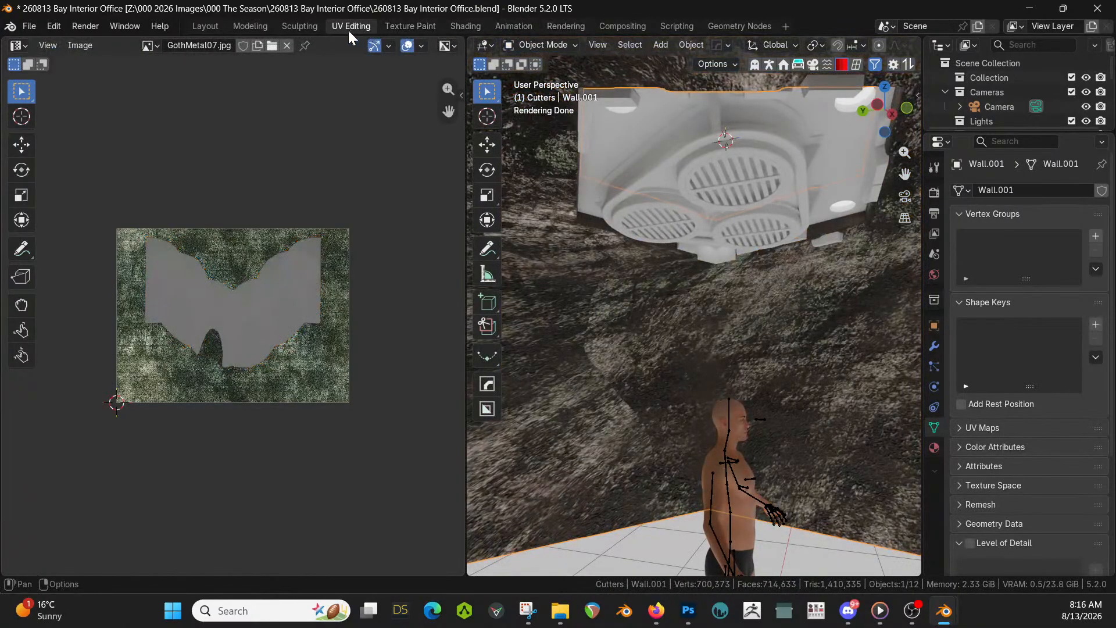
Open the wall's brick material in the Shading workspace and display the viewport in Rendered shading
click(465, 25)
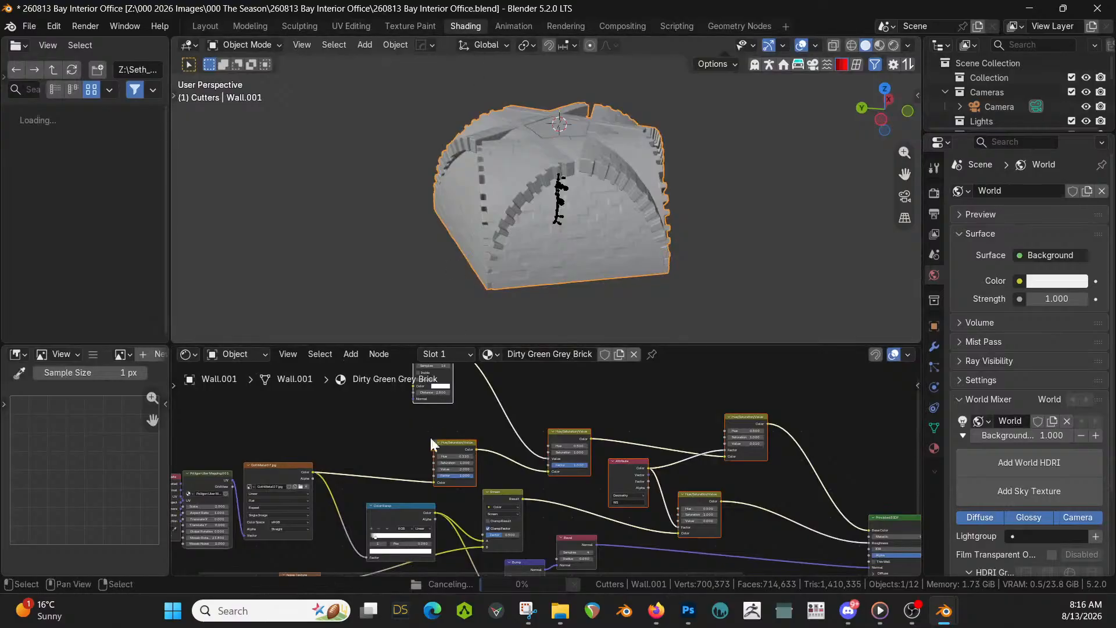
scroll(401, 453, up, 3)
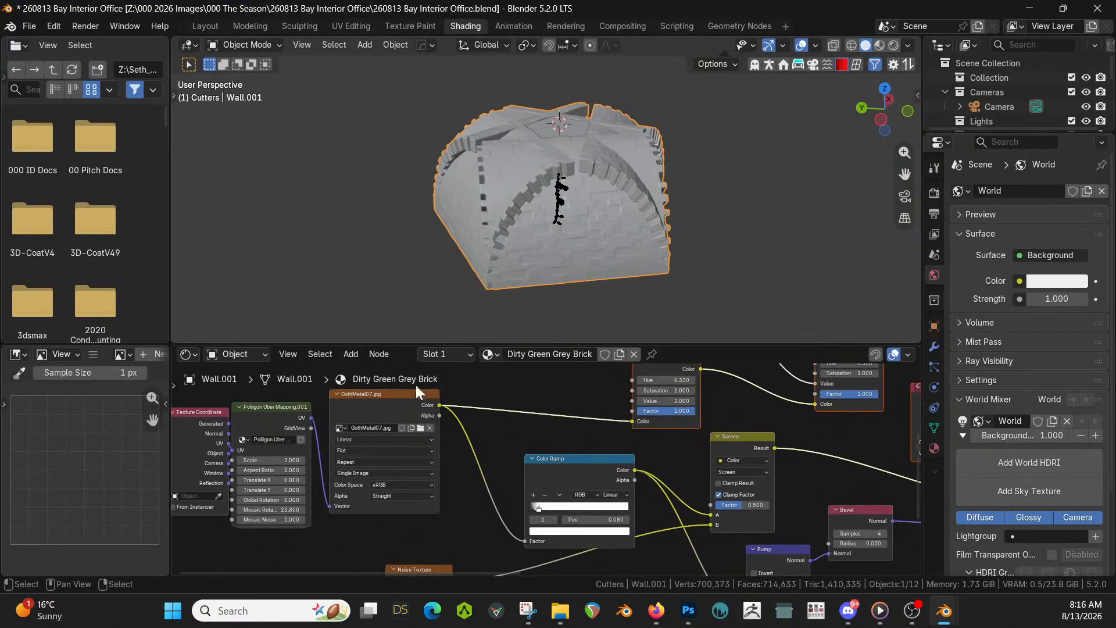
key(z)
click(543, 260)
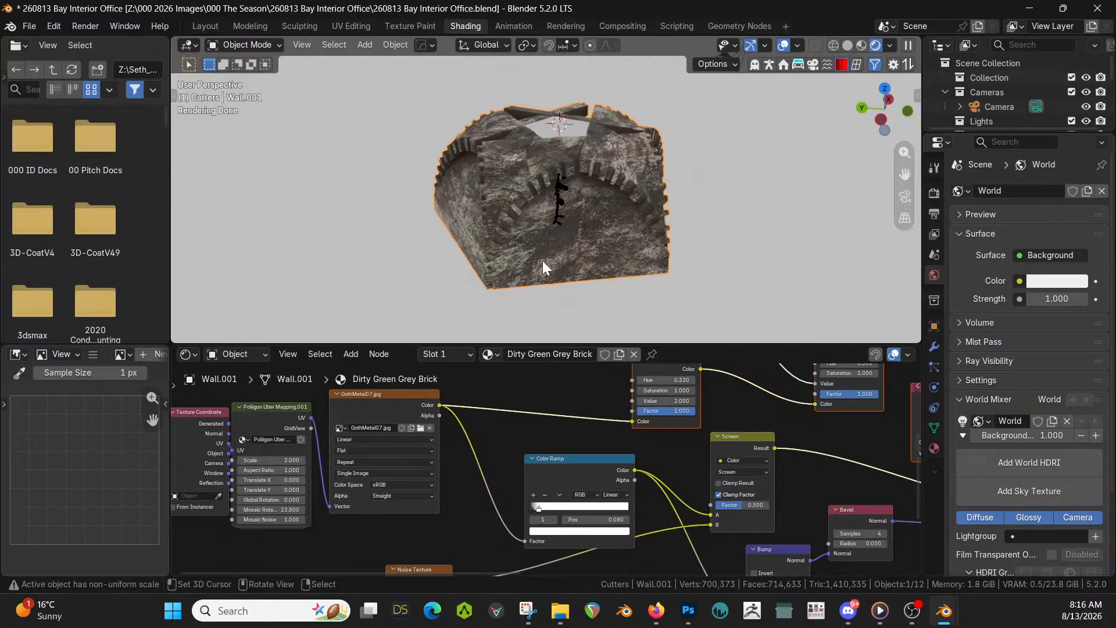
middle_drag(491, 262, 463, 291)
scroll(463, 291, up, 3)
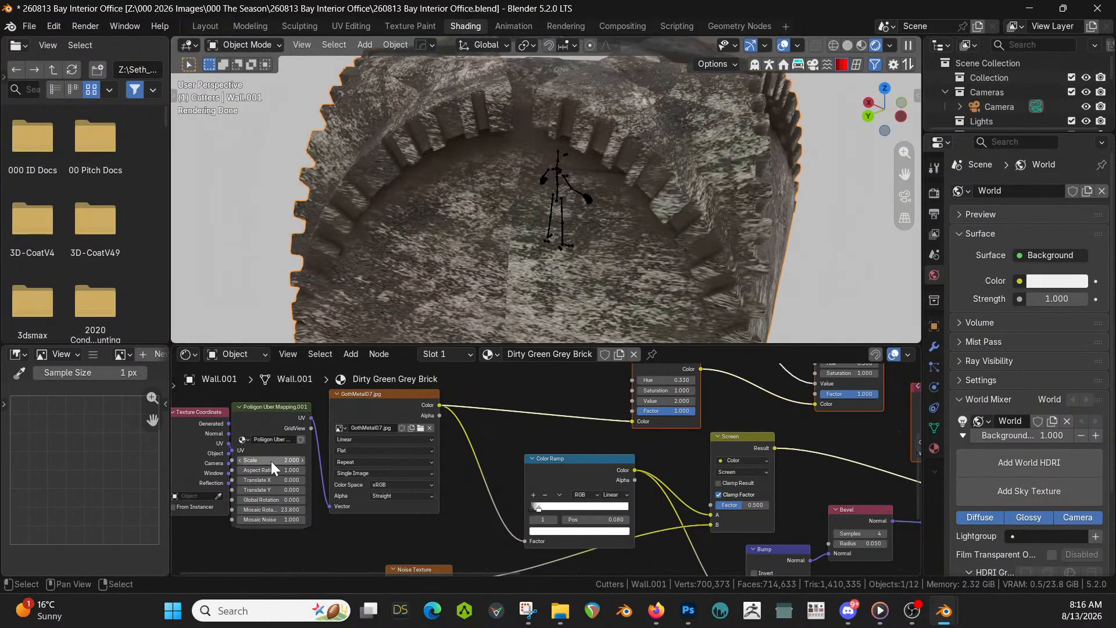
Set the Poliigon Uber Mapping node's Scale to 2.9 and its Global Rotation to 1.8
drag(271, 460, 302, 460)
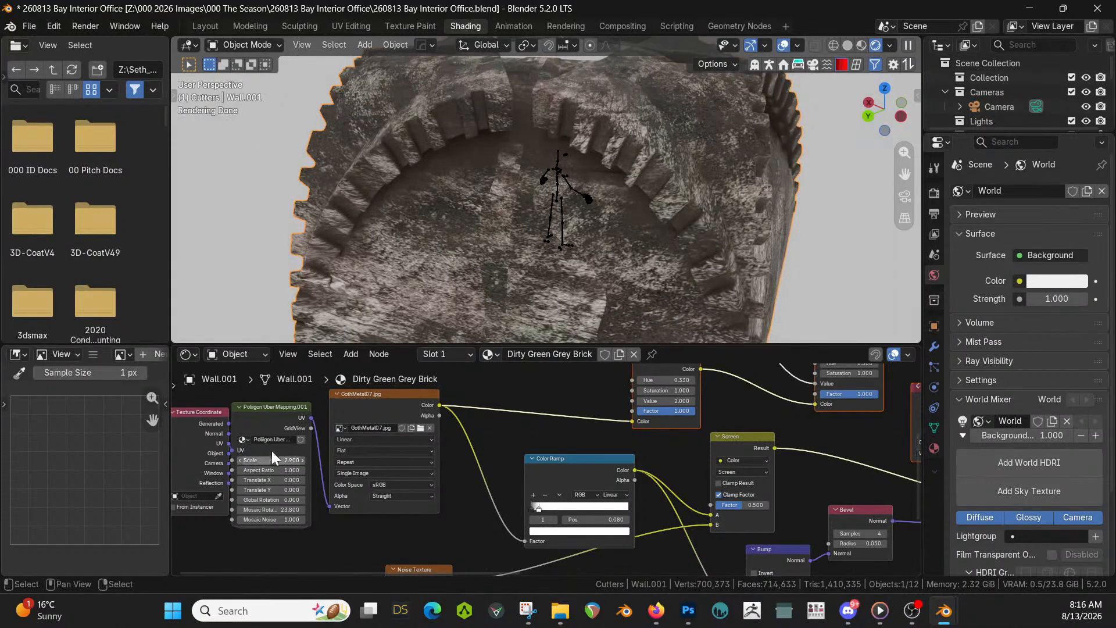
middle_drag(465, 261, 739, 236)
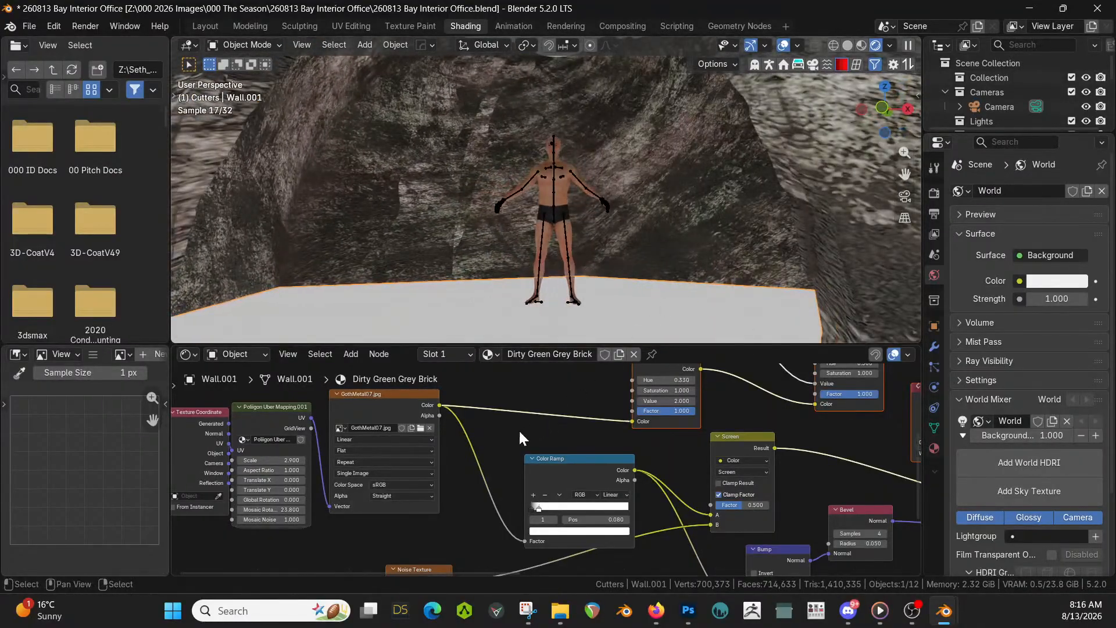
drag(279, 500, 397, 500)
scroll(345, 441, up, 2)
middle_drag(558, 256, 584, 313)
scroll(585, 315, down, 8)
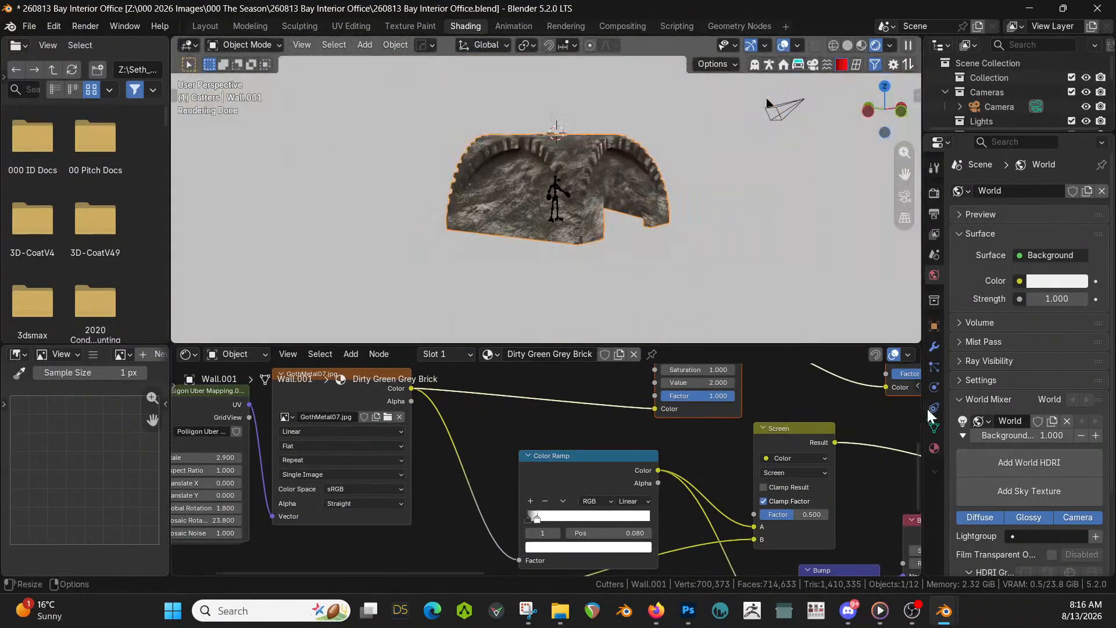
Check the wall's modifier stack and view the textured wall from above
click(934, 347)
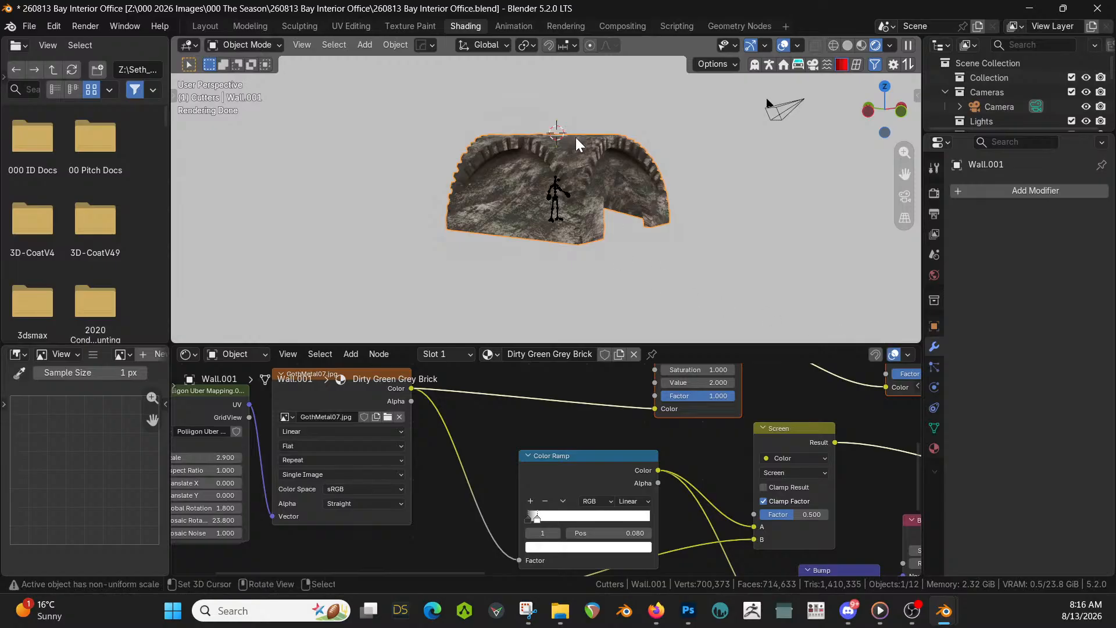
middle_drag(576, 138, 568, 239)
scroll(569, 240, up, 3)
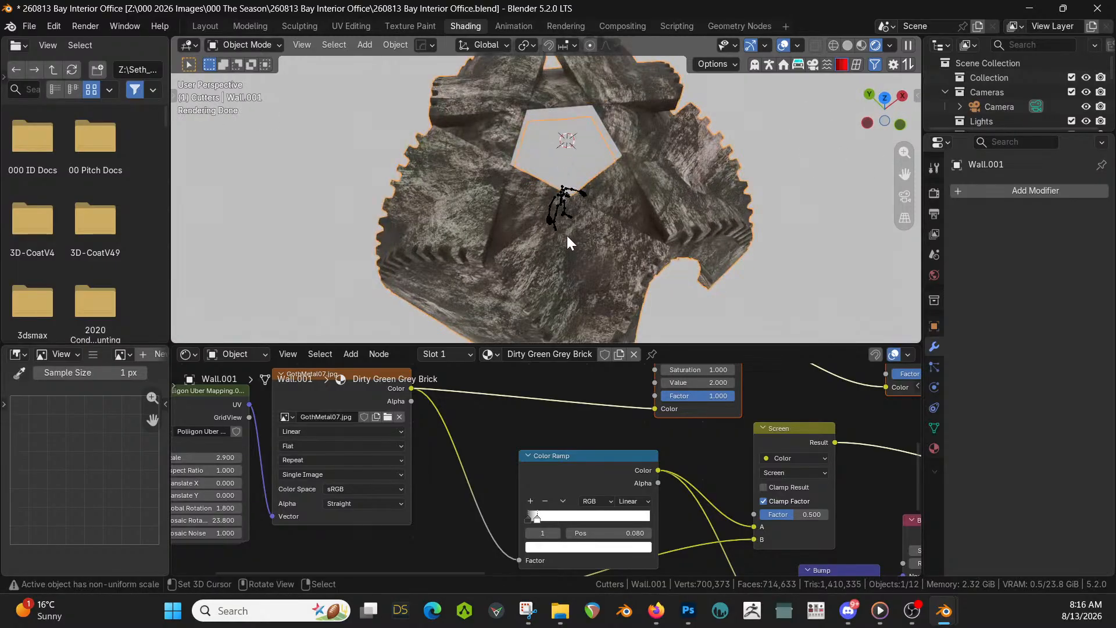
Return to the Layout workspace and enable the Floor collection beneath the vaulted wall
click(204, 26)
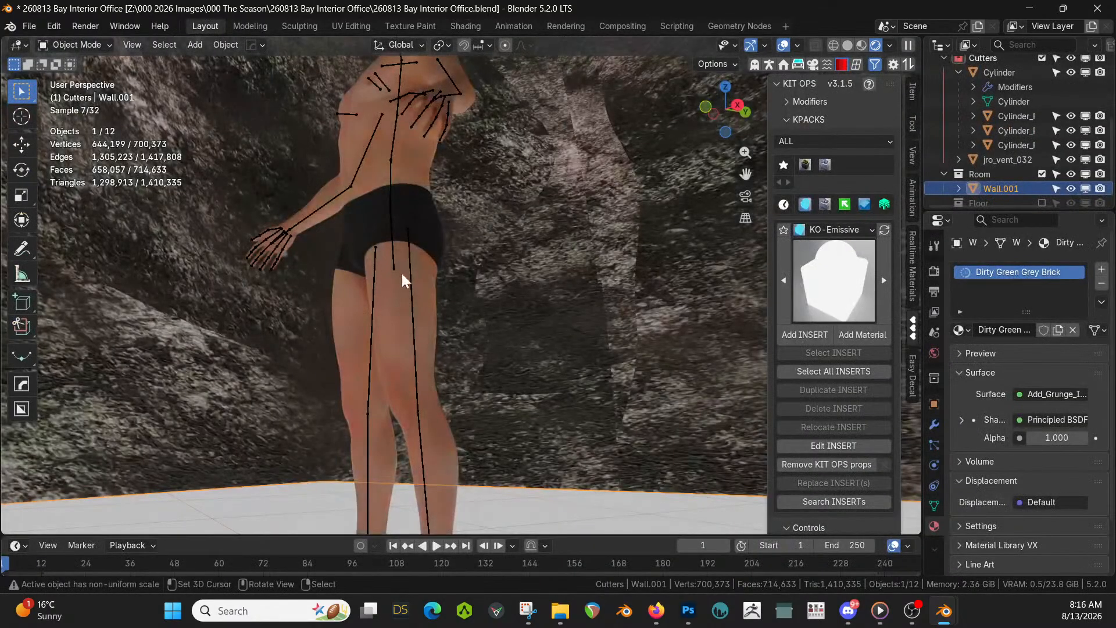
scroll(429, 276, down, 7)
middle_drag(430, 277, 754, 363)
scroll(416, 362, down, 5)
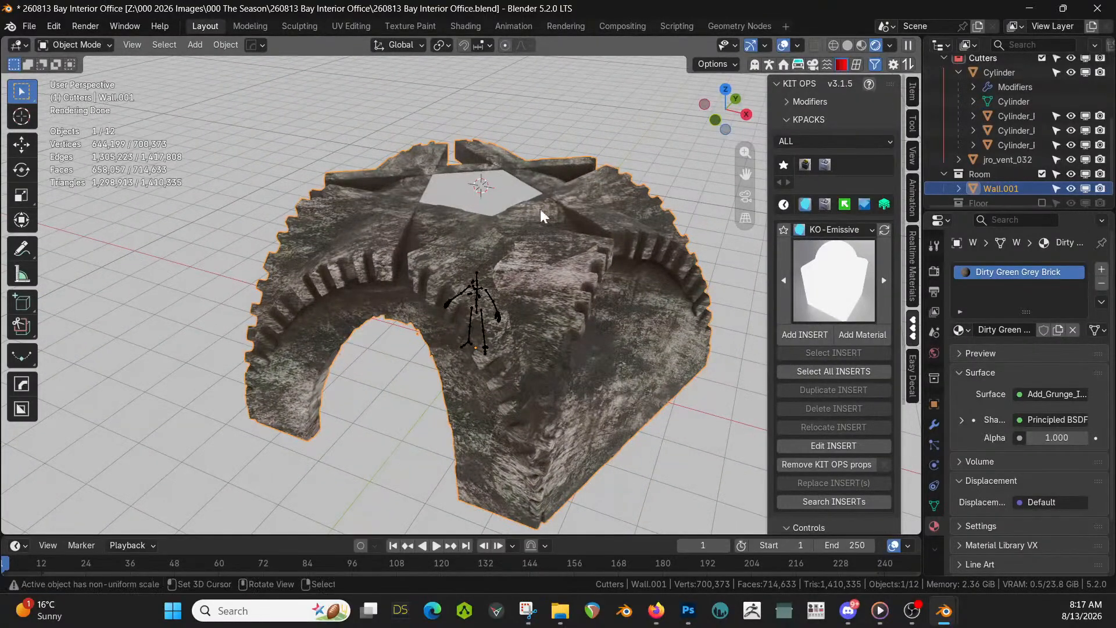
key(F4)
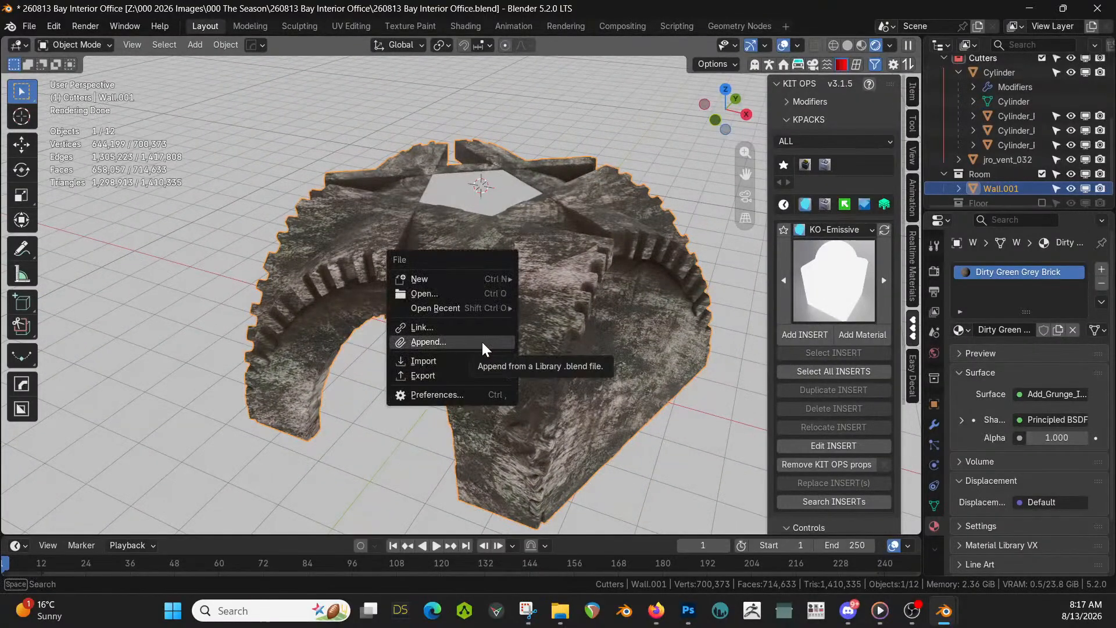
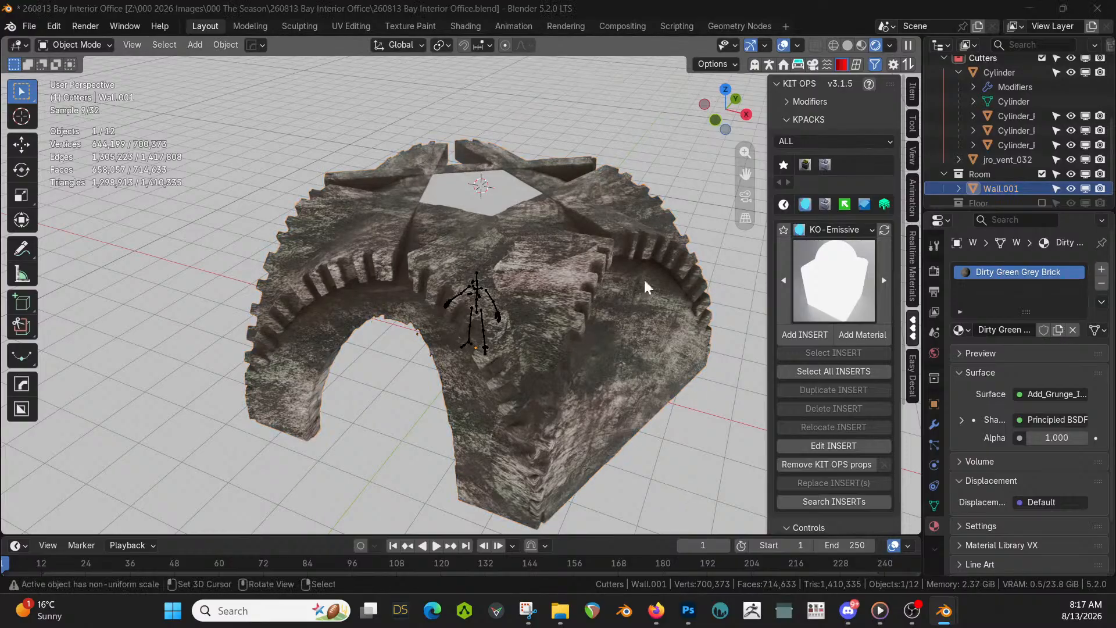
click(1041, 200)
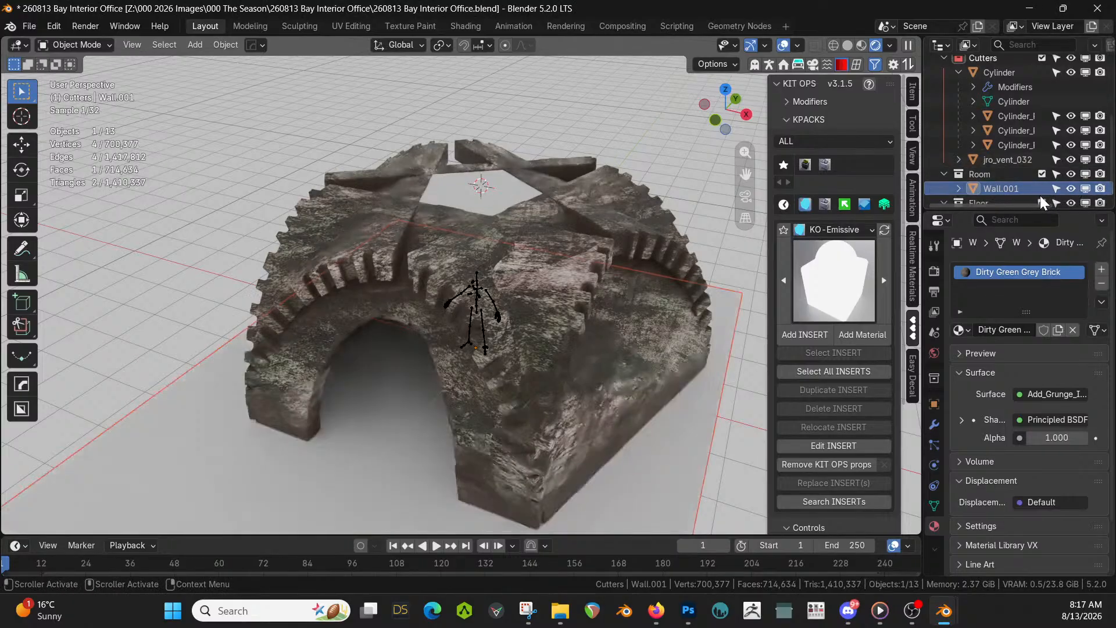
Assign the existing KB3D_BRT_ConcreteGrime material to the floor plane beneath the vaulted wall
click(343, 442)
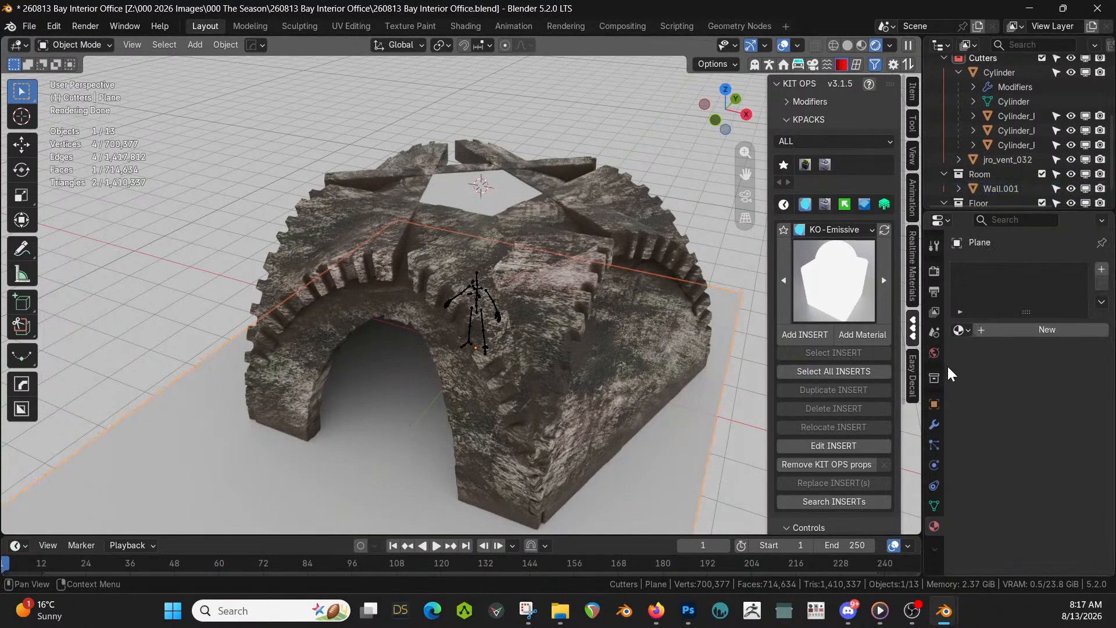
scroll(1010, 169, down, 2)
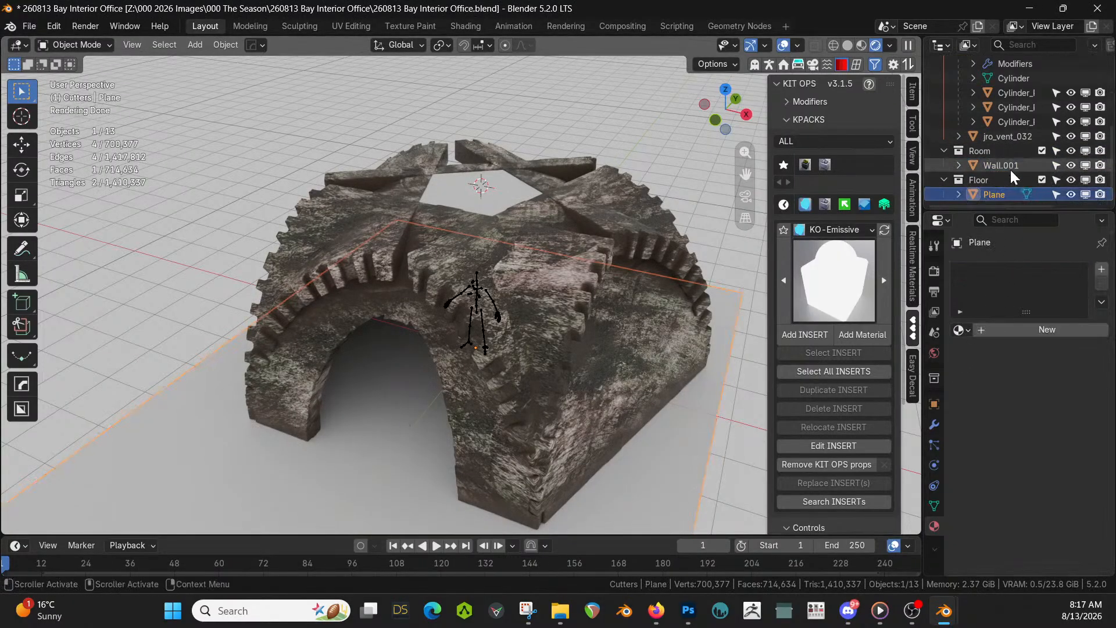
click(960, 330)
text(CON)
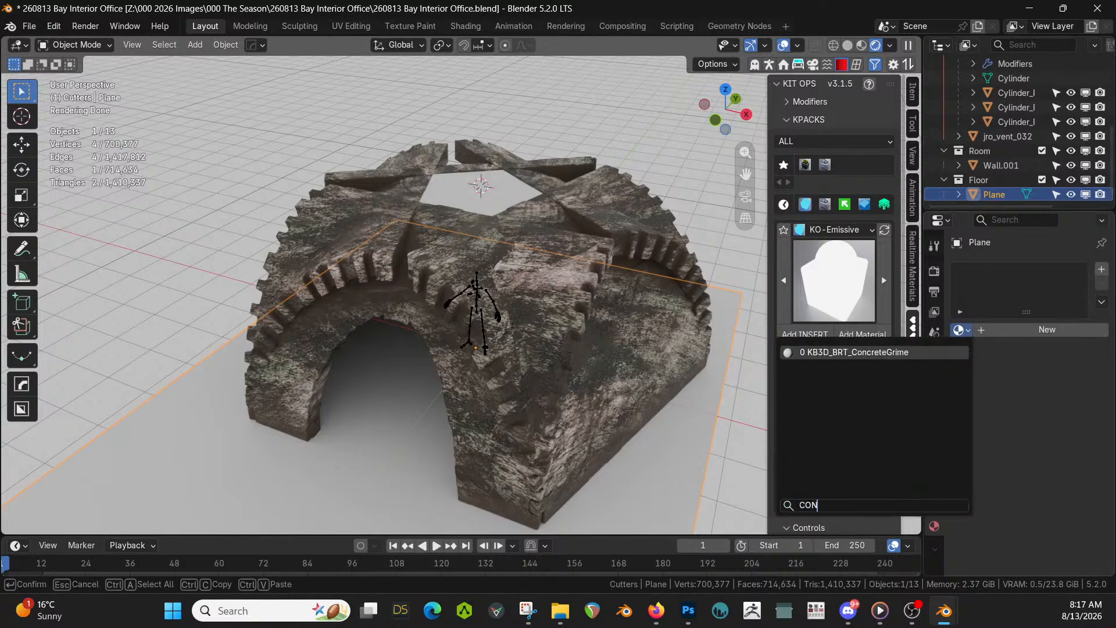
key(Return)
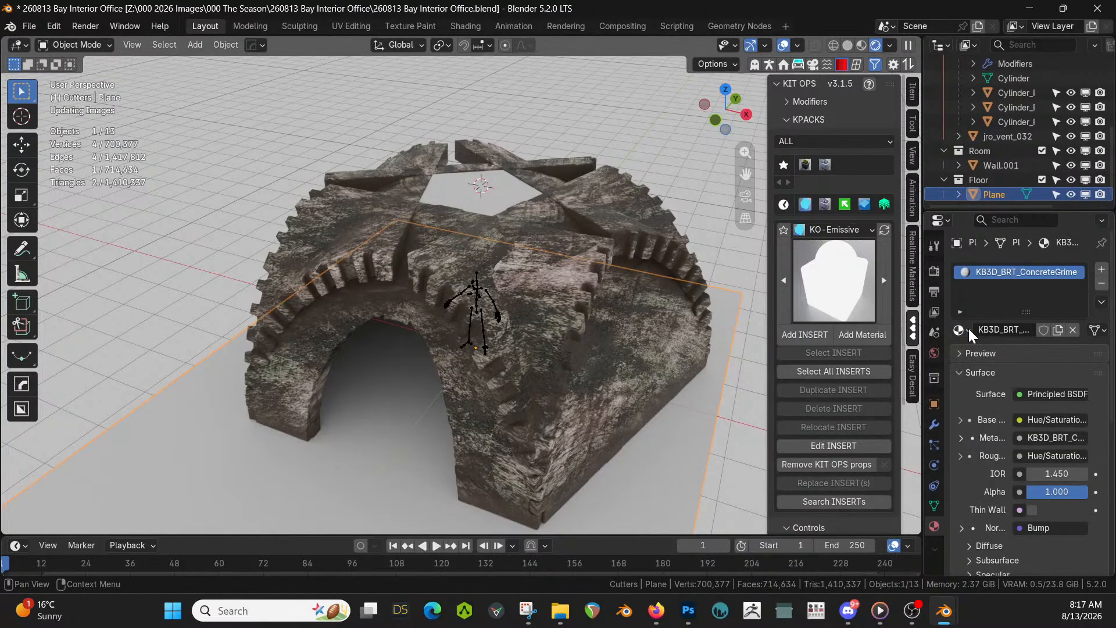
scroll(544, 350, down, 3)
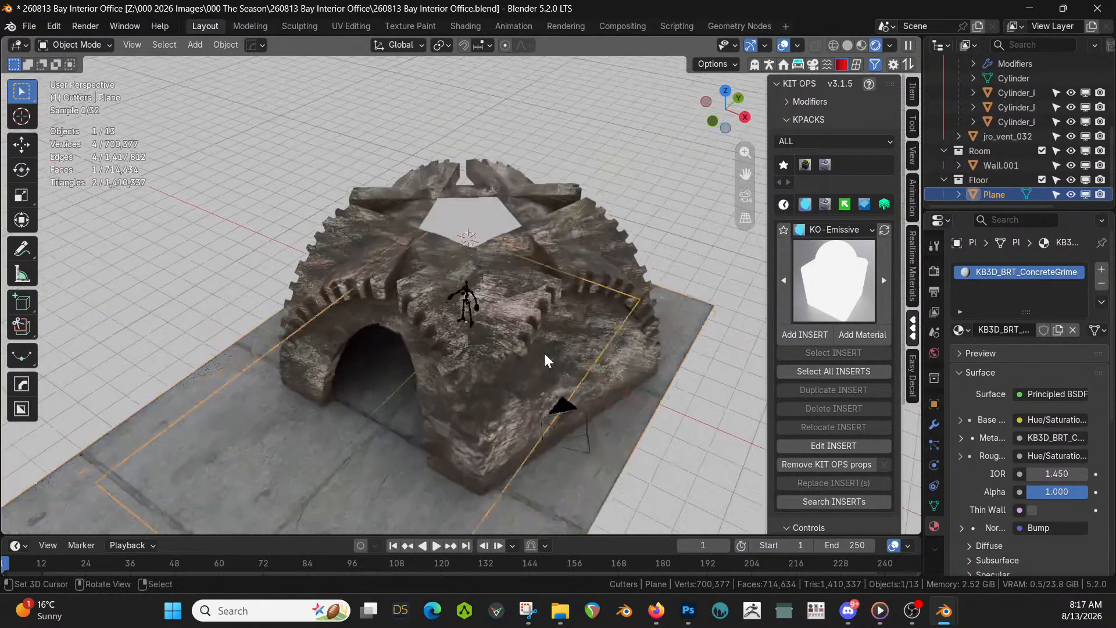
Set the emission strength of the ceiling panel's sy_white_5_emmisive material to 100
middle_drag(543, 351, 559, 490)
scroll(558, 359, up, 5)
scroll(525, 323, up, 6)
scroll(546, 320, up, 2)
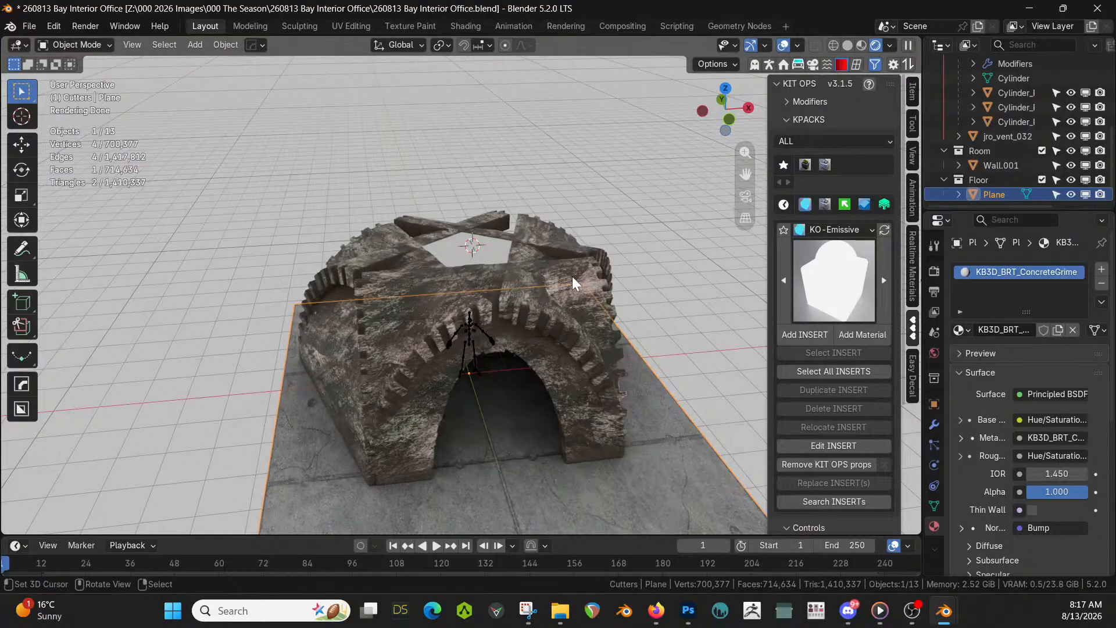
click(457, 249)
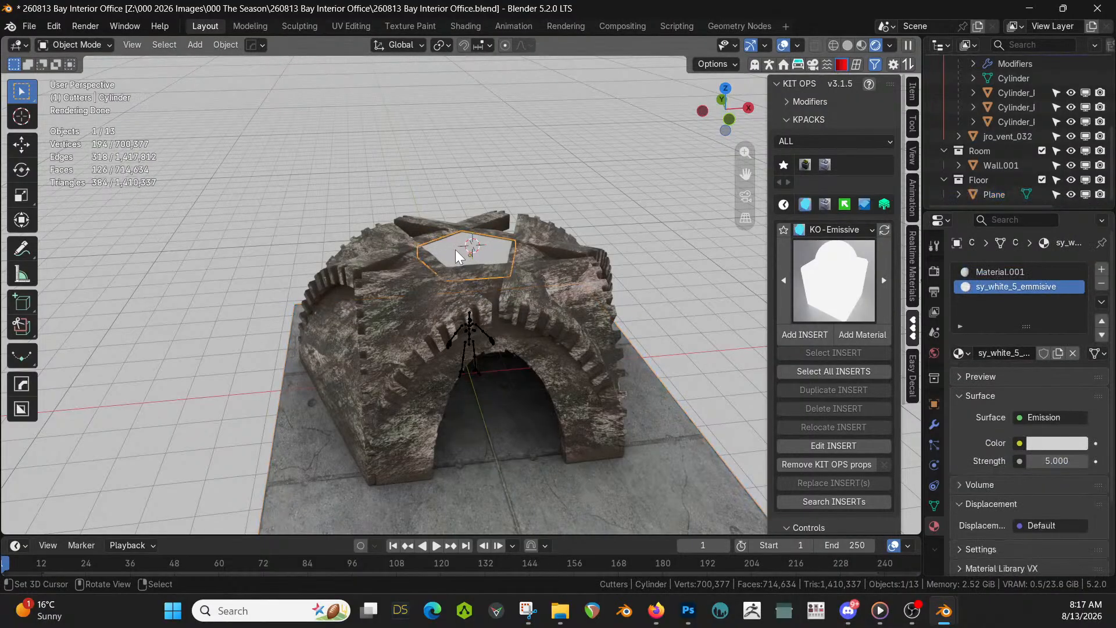
click(1052, 459)
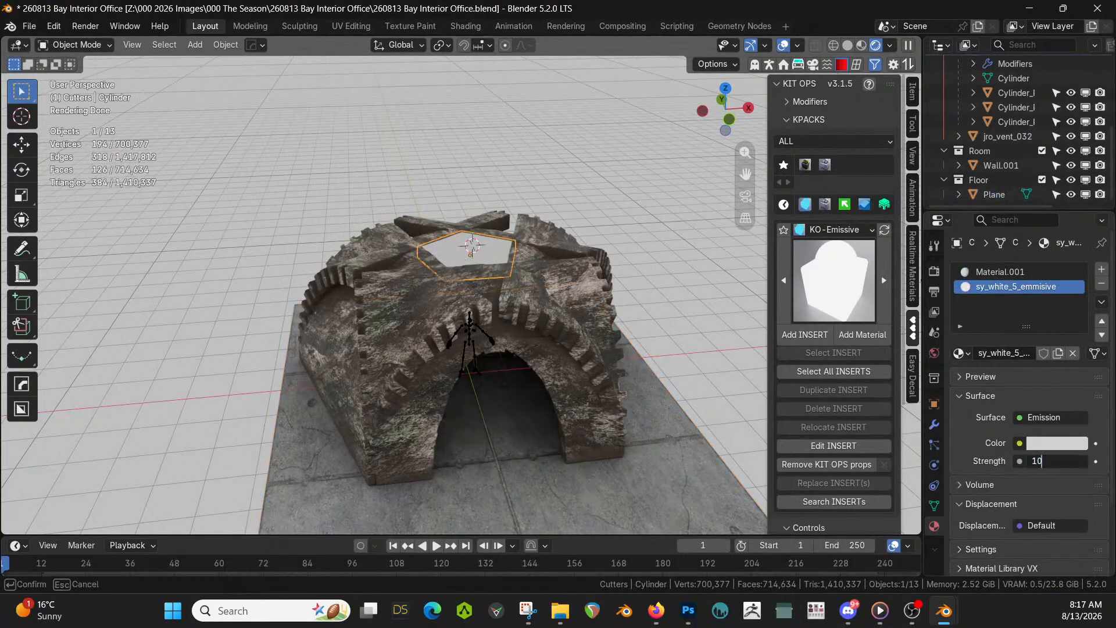
key(Return)
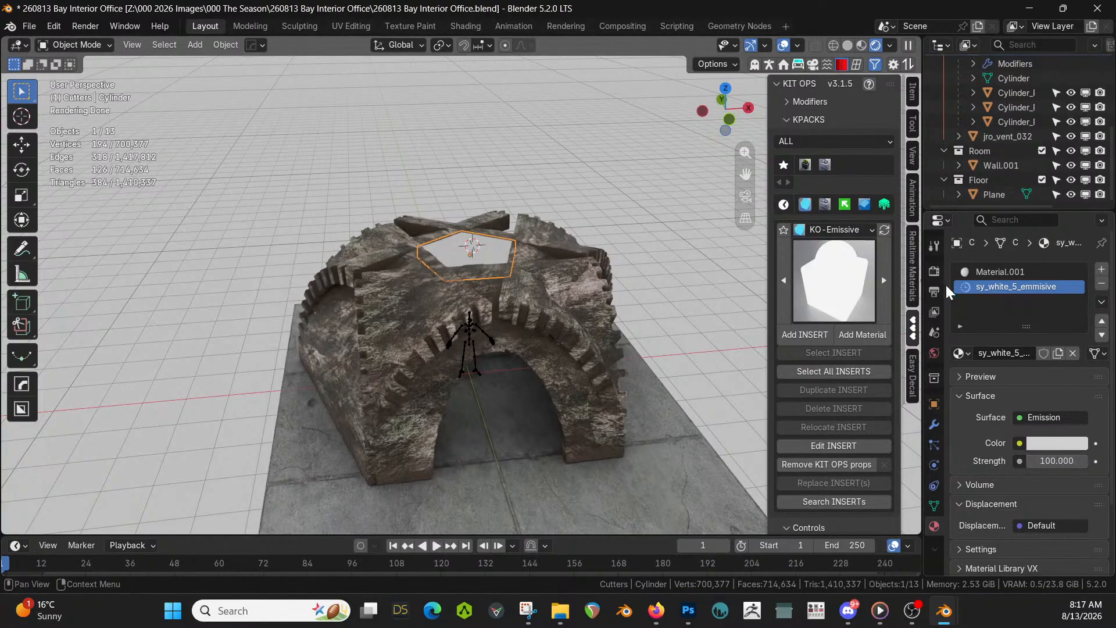
Try an emission strength of 1000 for the ceiling panel's lights inside the room and settle on 500
scroll(528, 367, up, 1)
scroll(527, 365, up, 8)
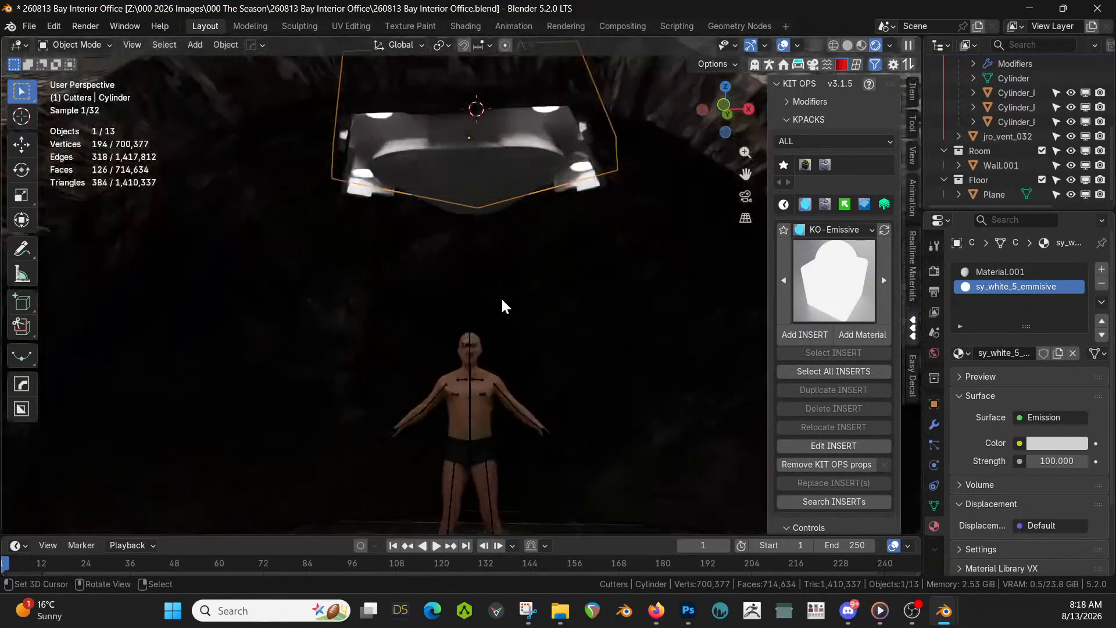
middle_drag(500, 296, 516, 251)
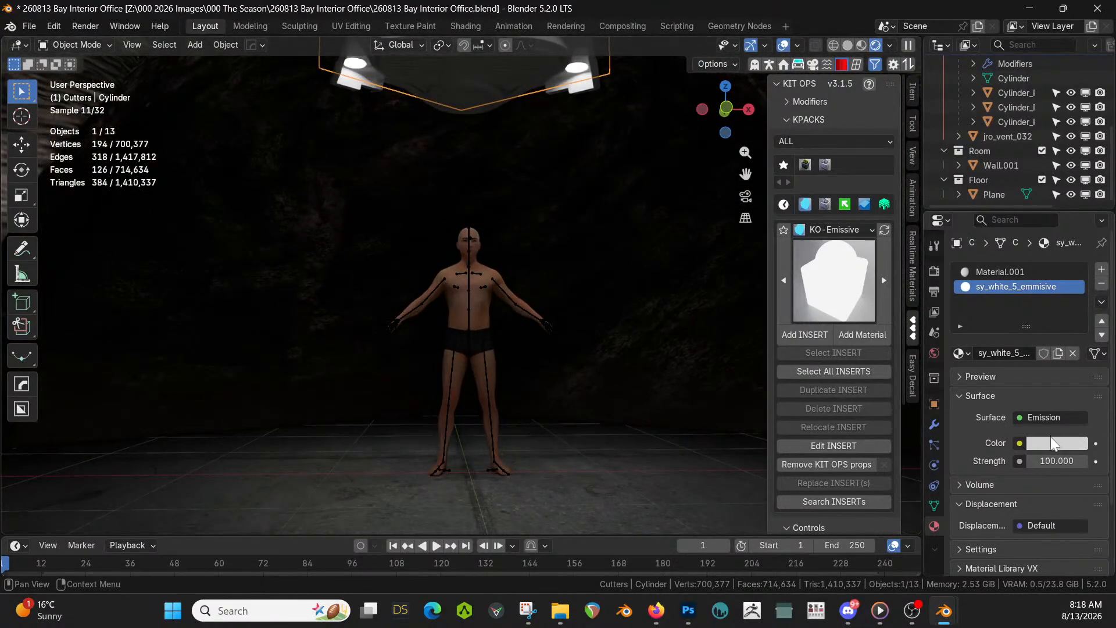
click(1057, 461)
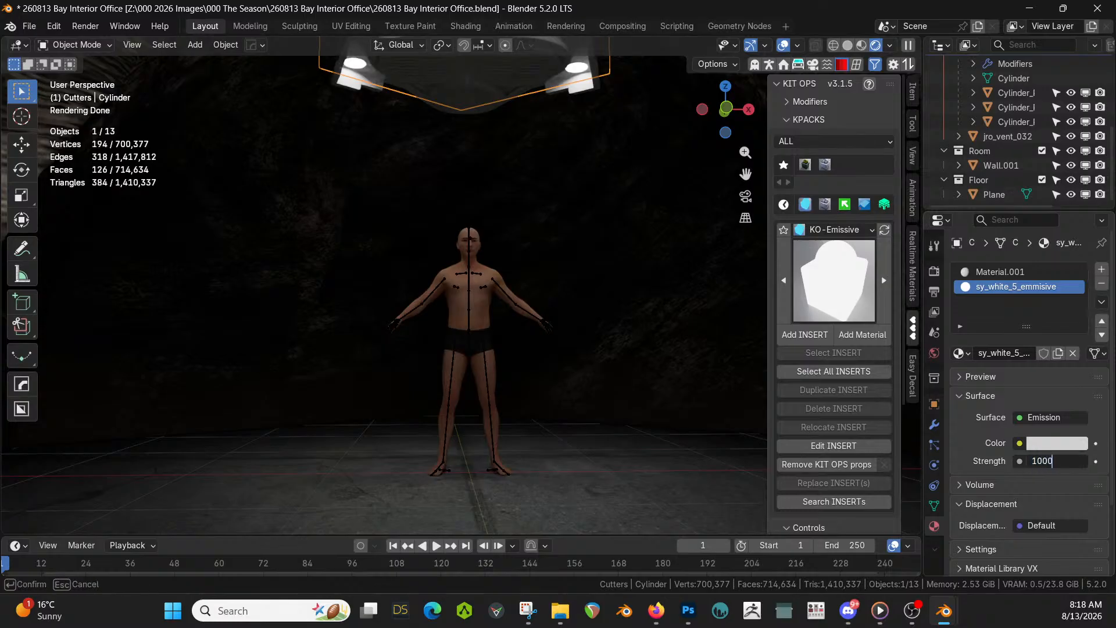
key(Return)
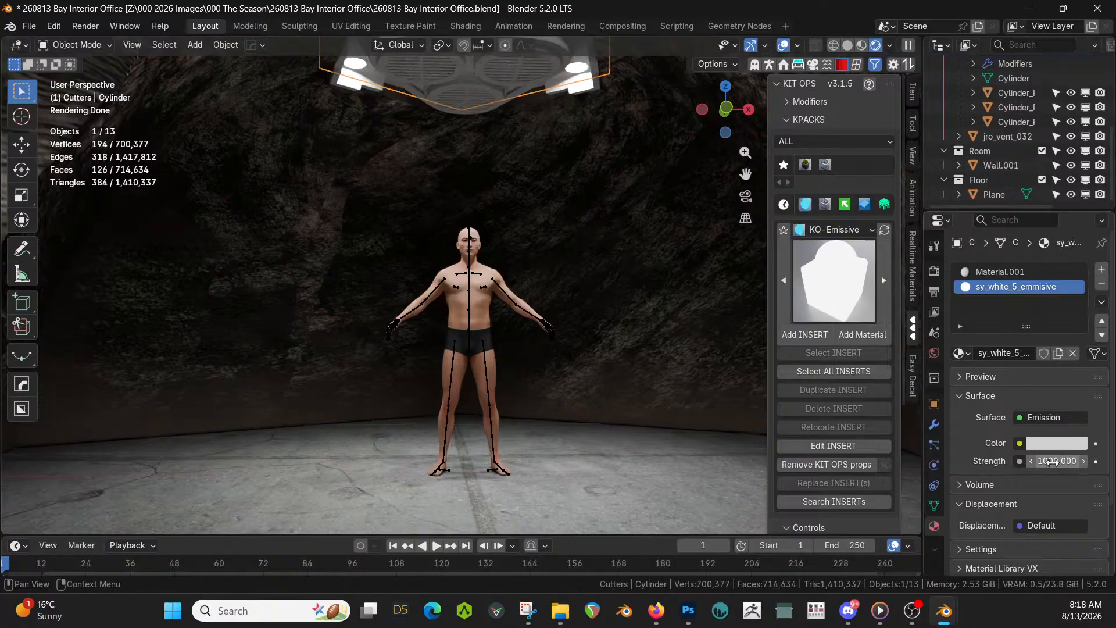
click(1053, 461)
text(500)
key(Return)
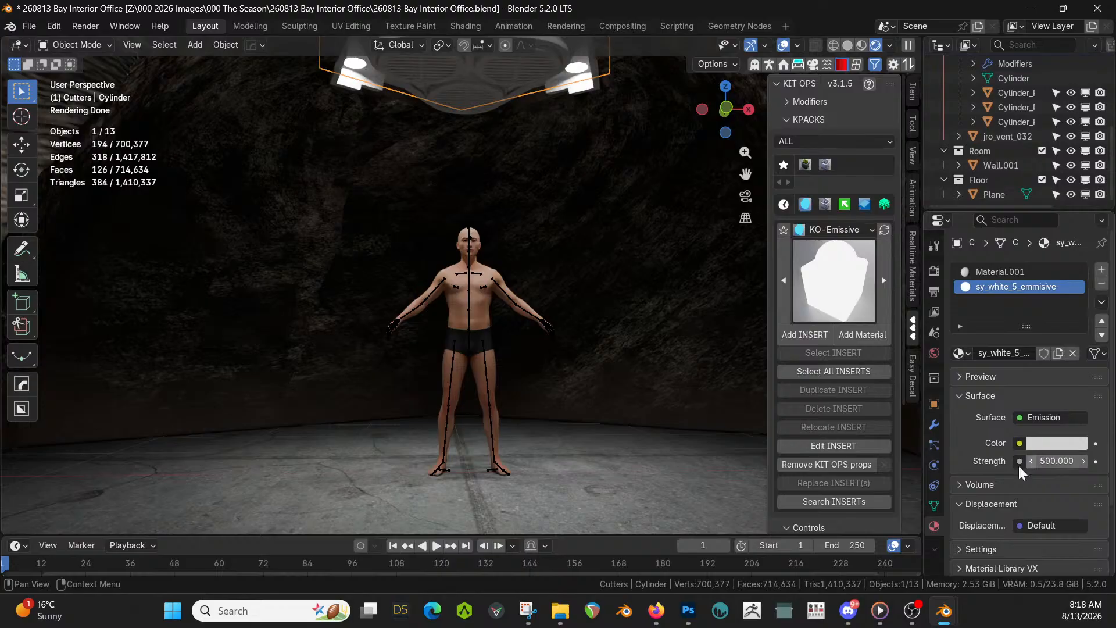
Enable the Corridor collection and link the room wall's Dirty Green Grey Brick material to the corridor wall
middle_drag(650, 444, 968, 256)
scroll(989, 140, up, 5)
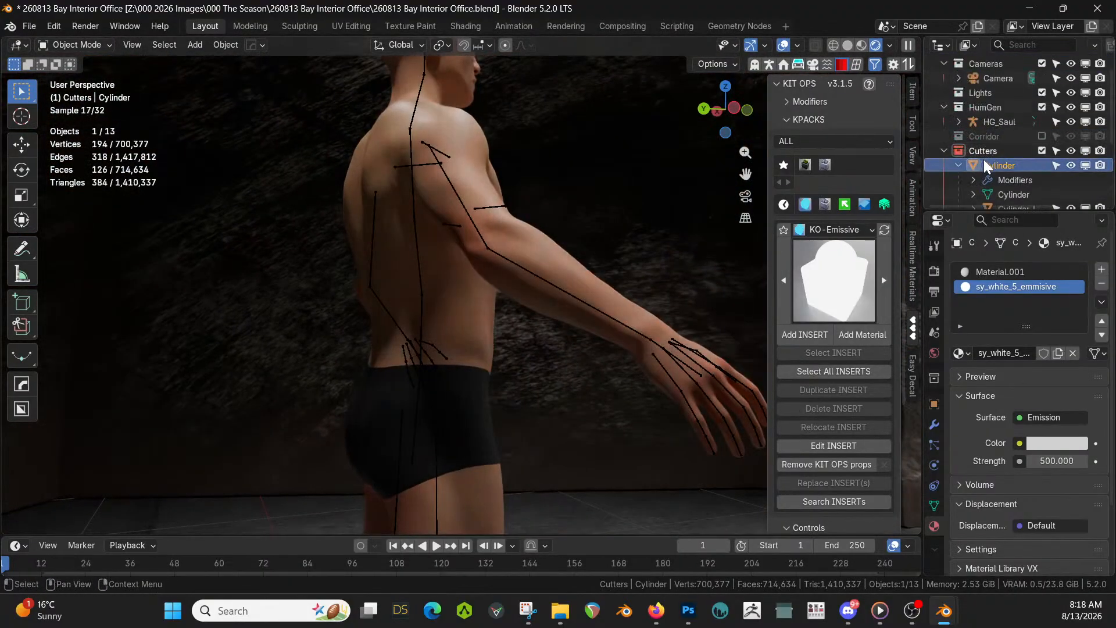
click(1042, 136)
middle_drag(581, 218, 698, 220)
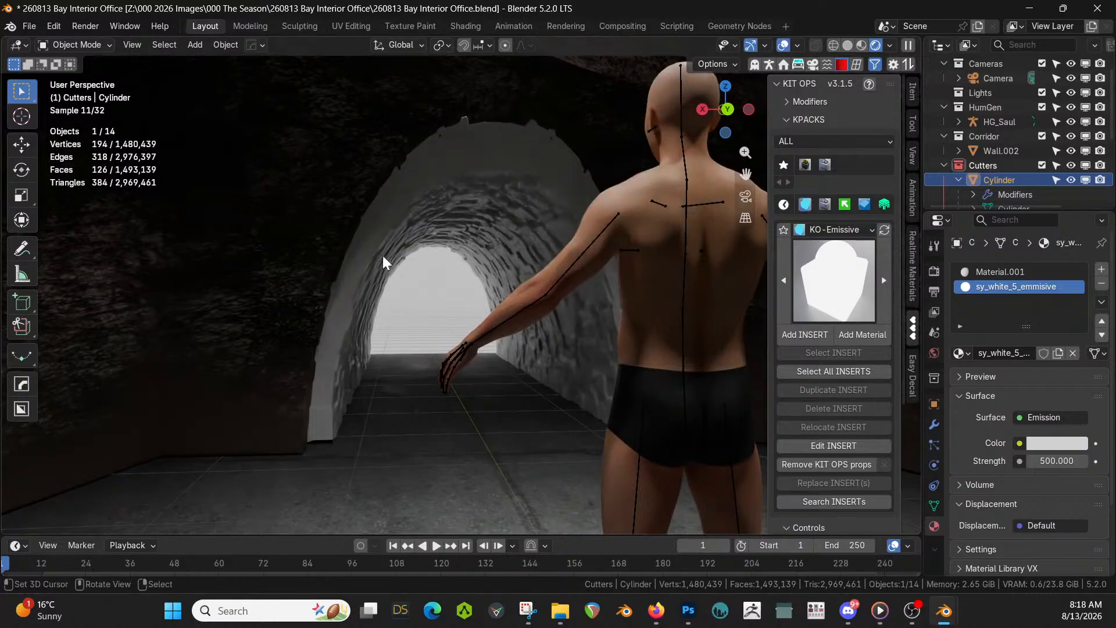
shift+click(420, 191)
key(ctrl+l)
mouse_move(315, 192)
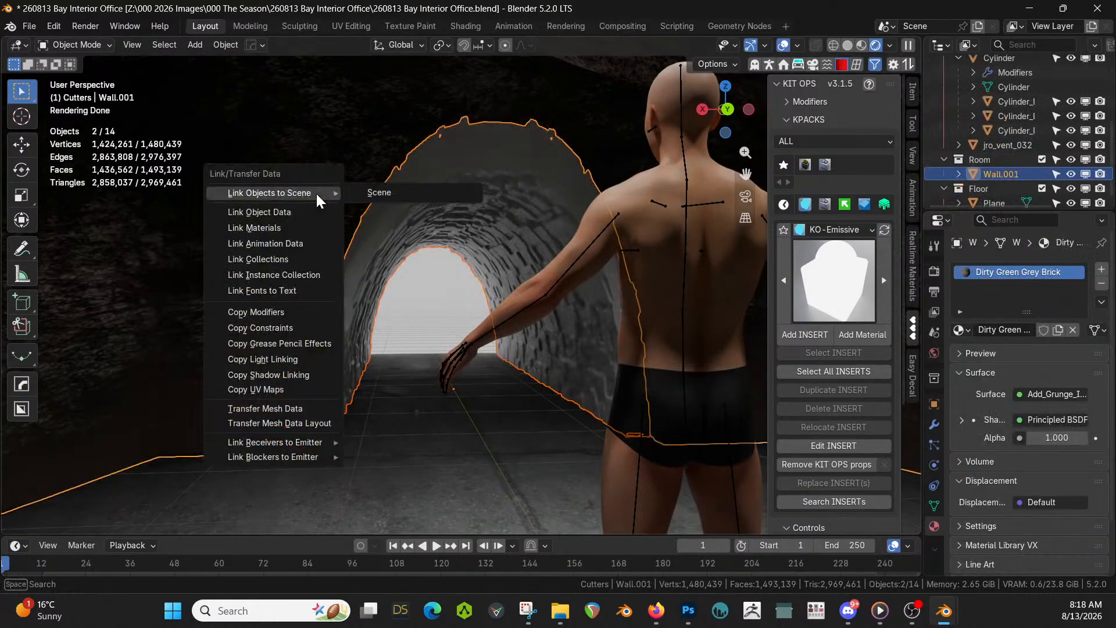
click(291, 227)
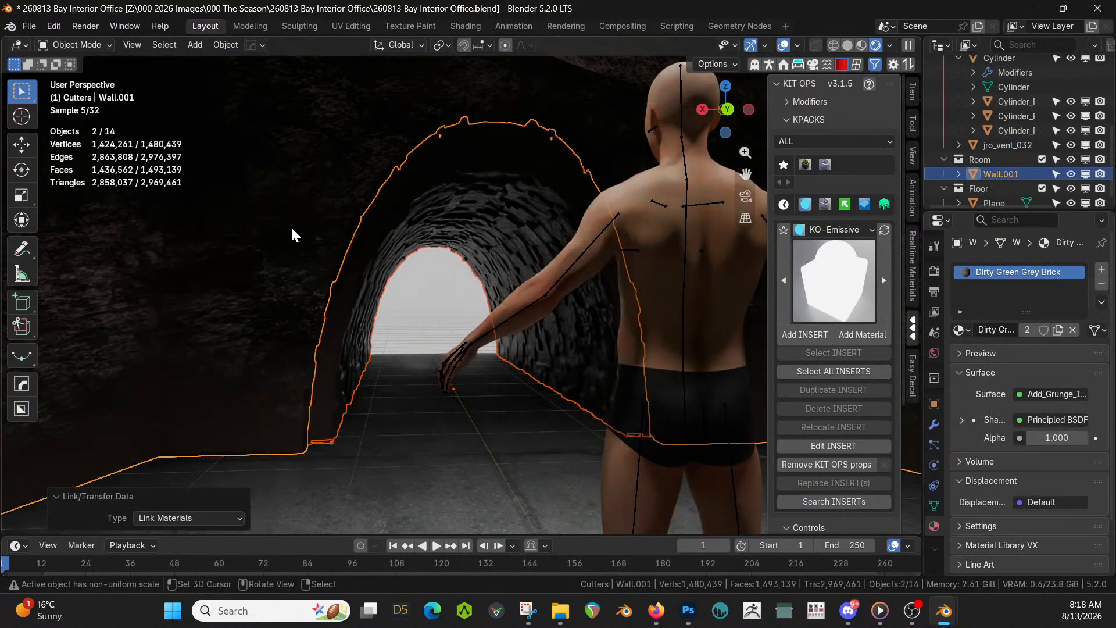
Unwrap the whole corridor wall mesh with Cube Projection so the brick material maps properly
click(489, 170)
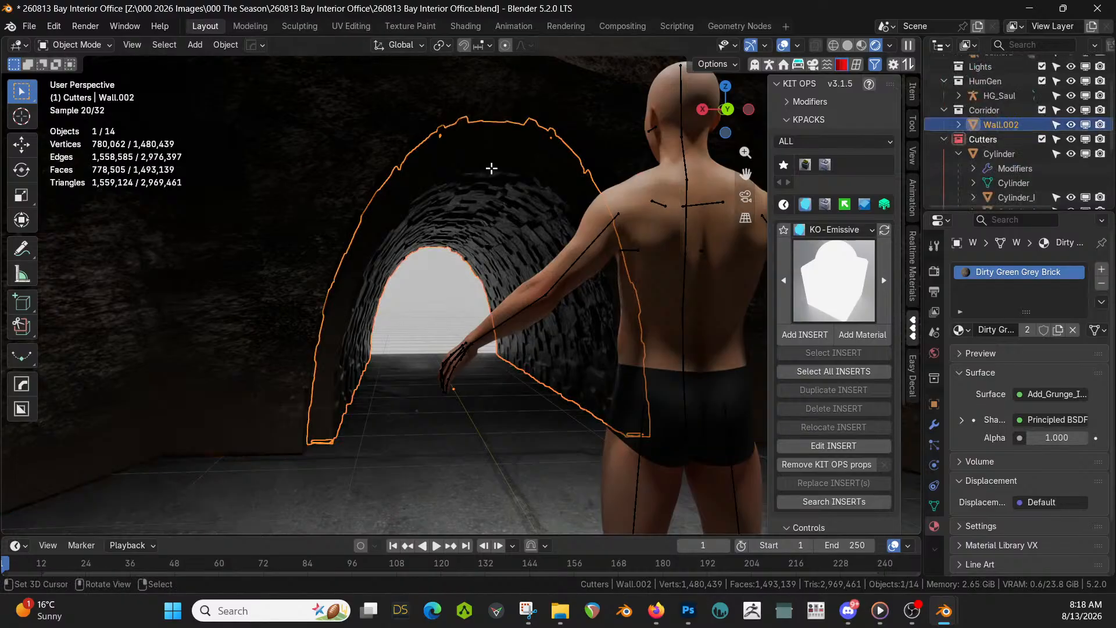
key(Tab)
key(u)
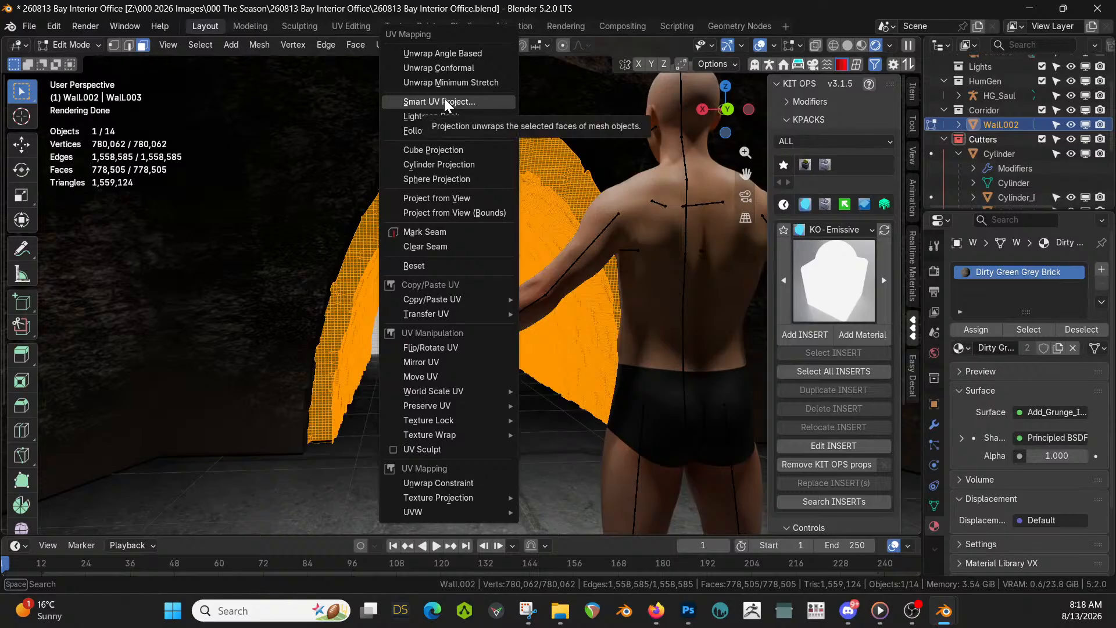
click(444, 150)
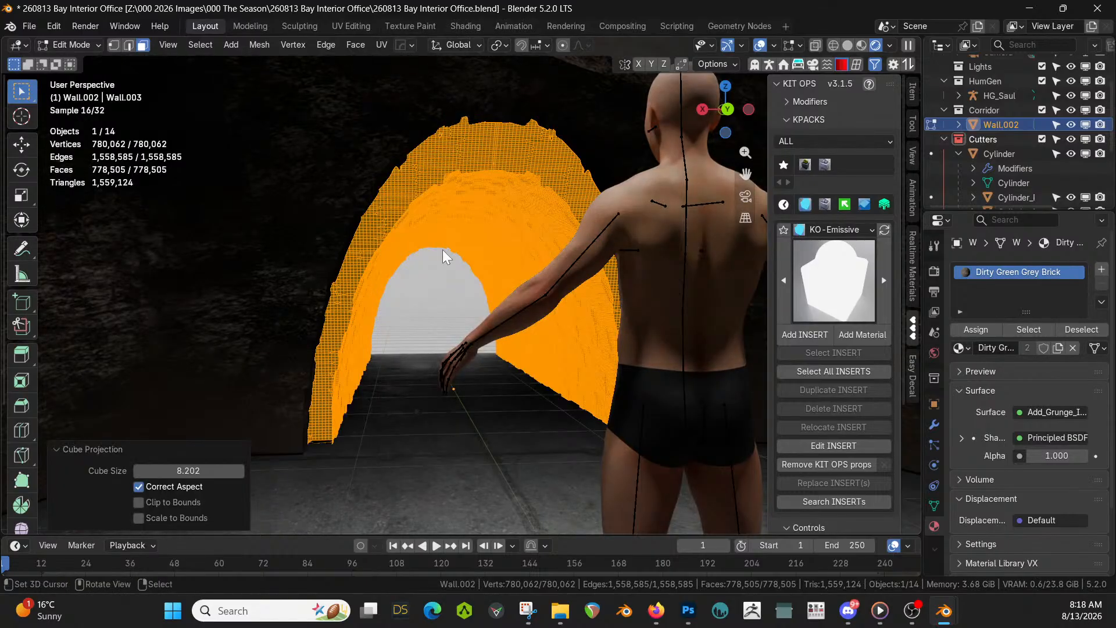
key(Tab)
Save the file and switch the viewport to Solid shading
middle_drag(442, 249, 746, 320)
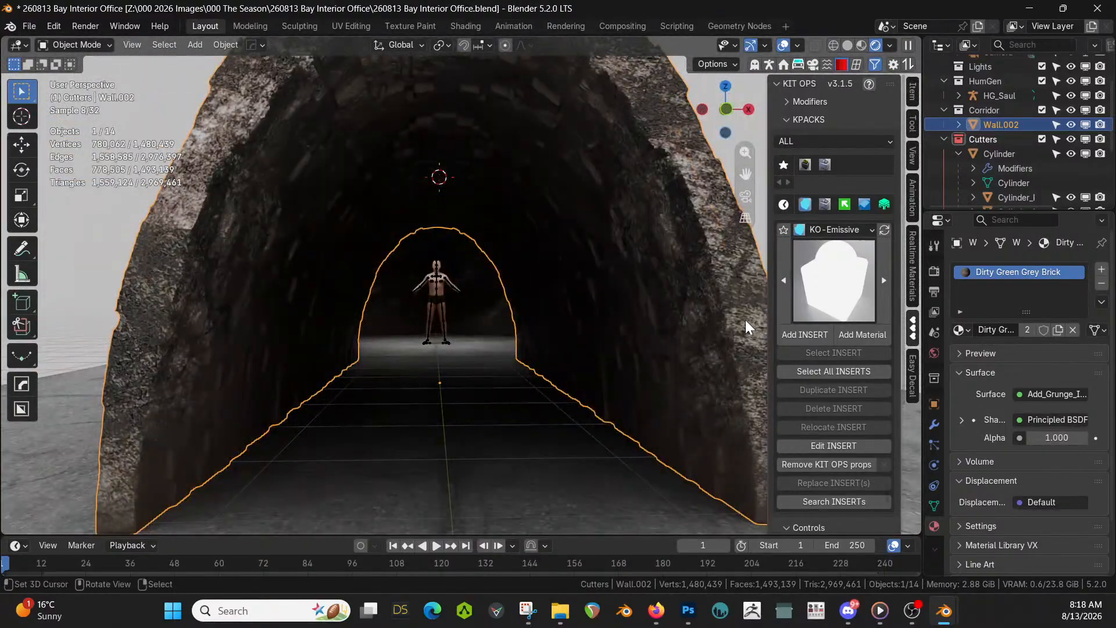
key(shift+grave)
key(w)
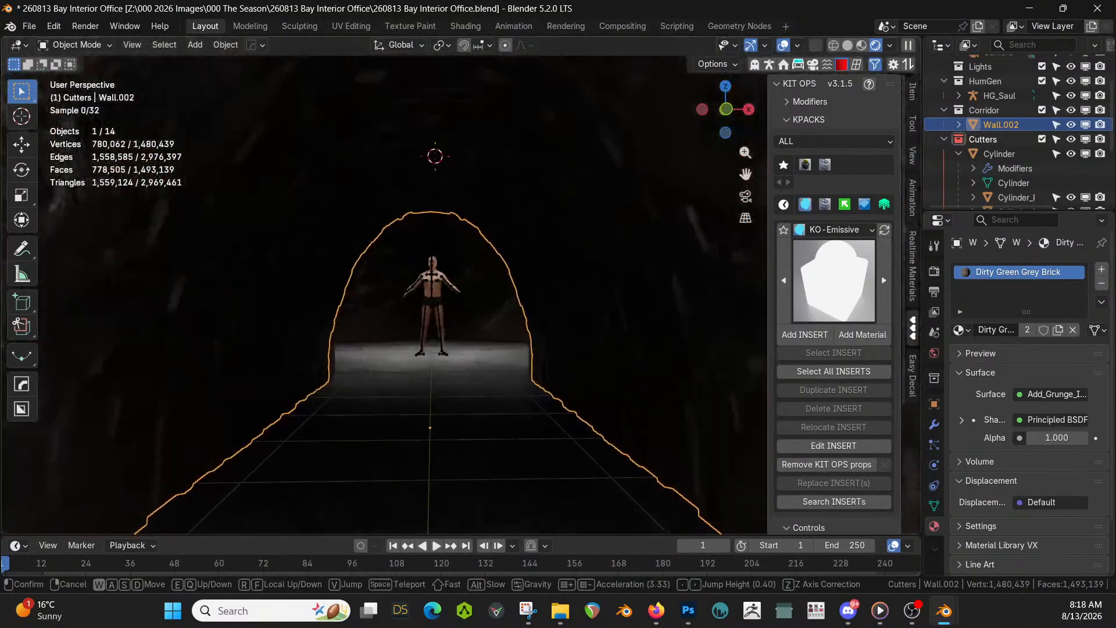
key(w)
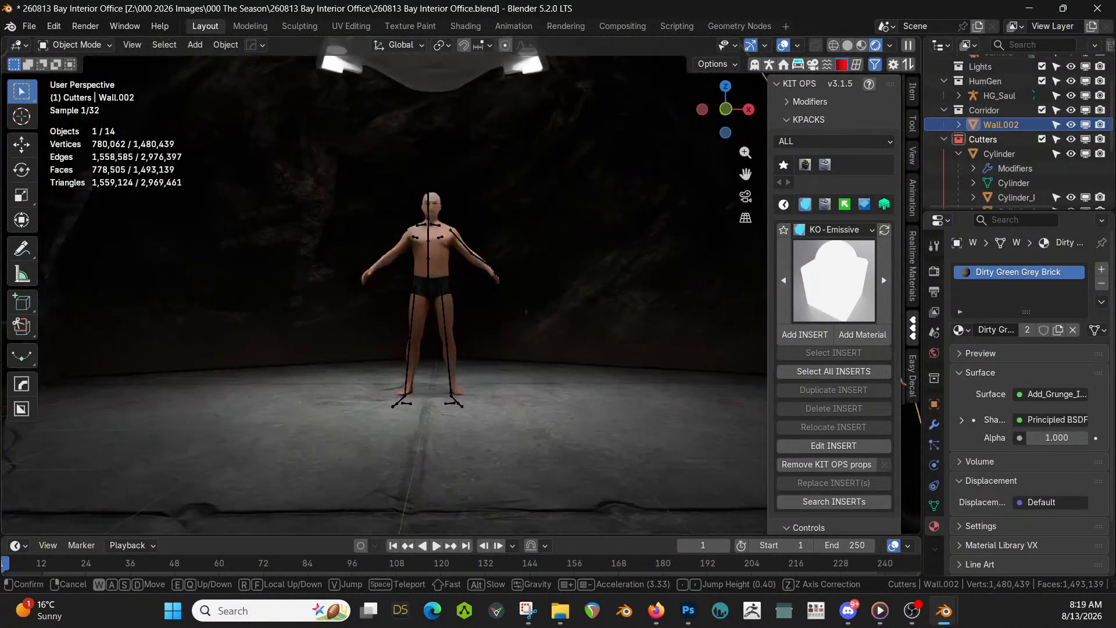
click(531, 320)
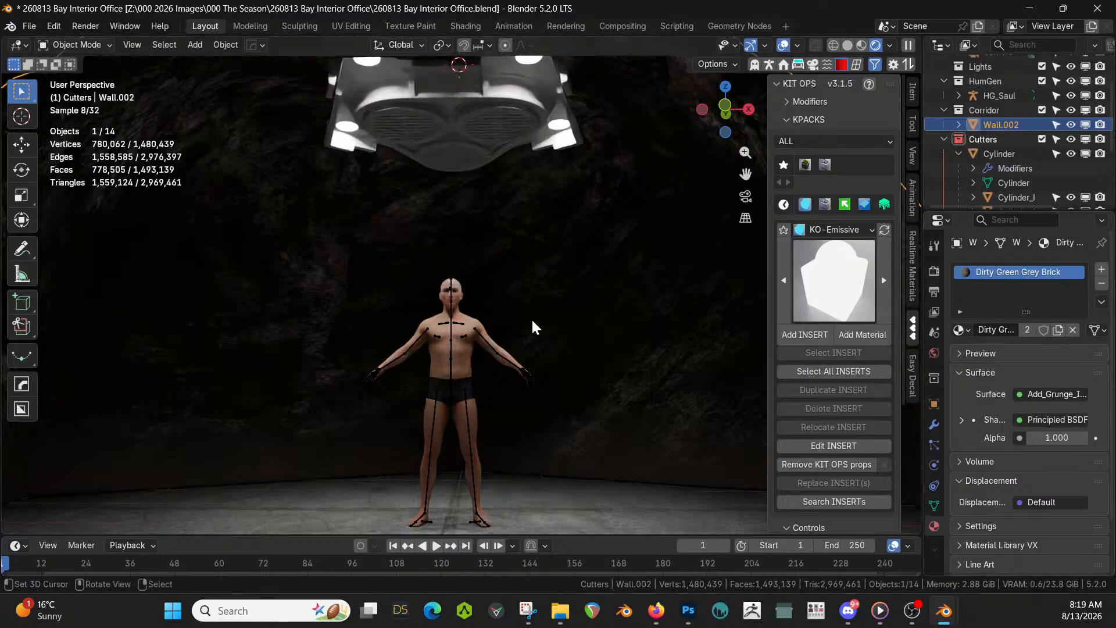
key(ctrl+s)
key(z)
key(6)
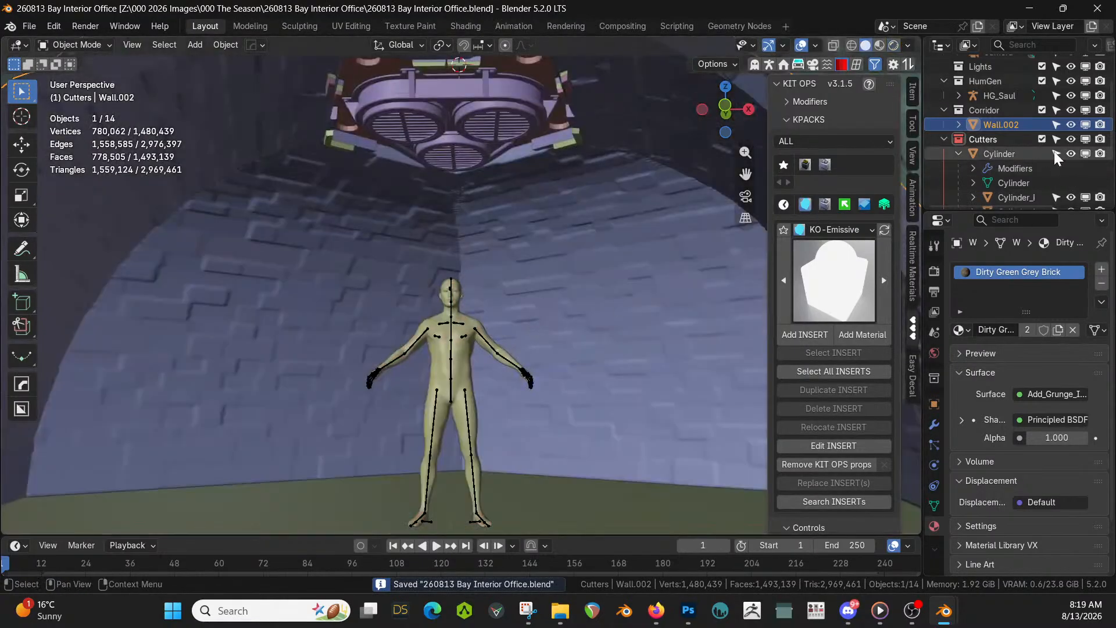
Move the ceiling panel Cylinder and the jro_vent_032 object from the Cutters collection to the Room collection
click(960, 153)
click(1006, 154)
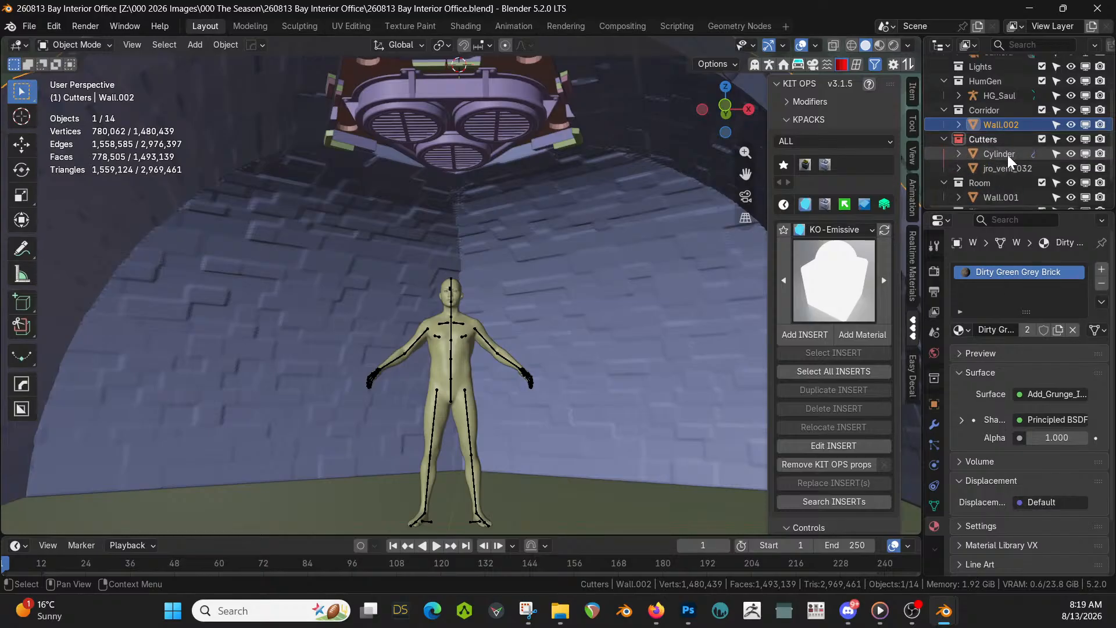
shift+click(999, 166)
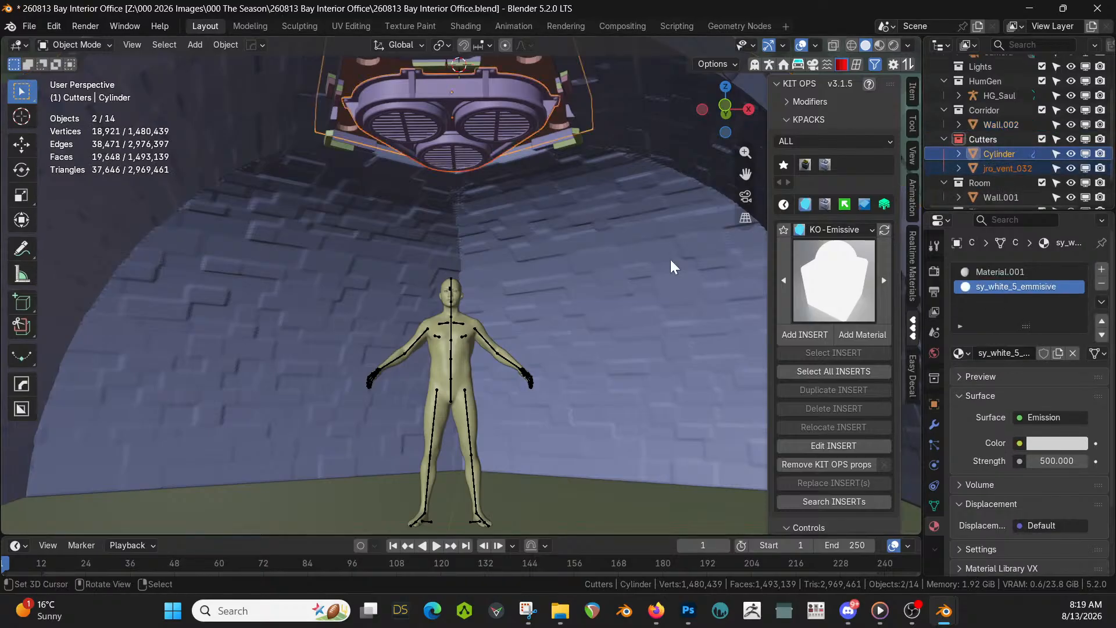
key(m)
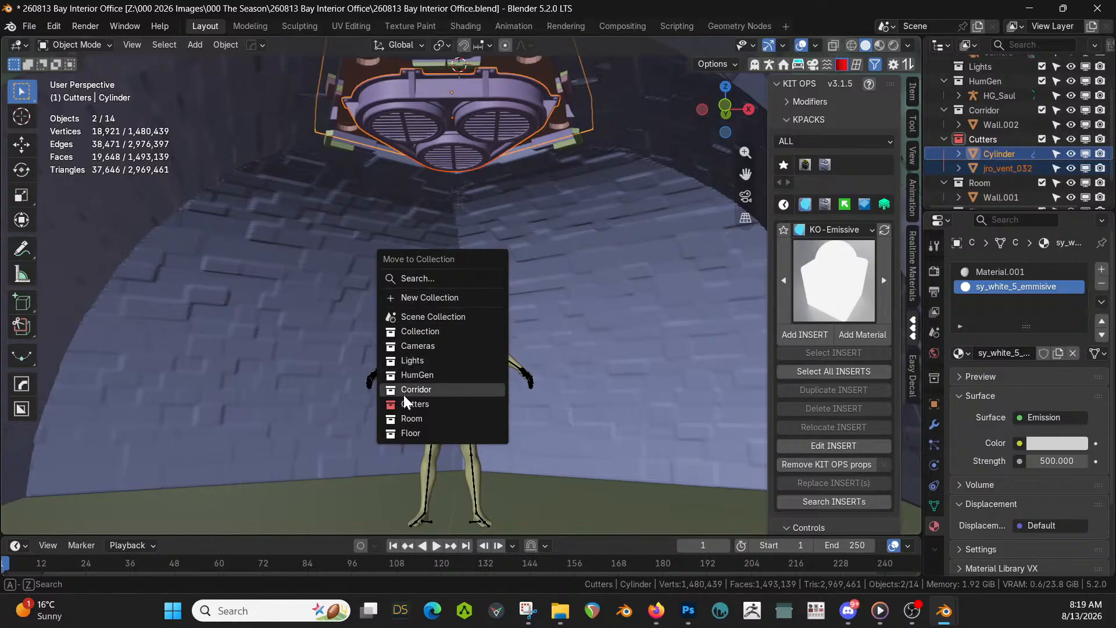
click(430, 420)
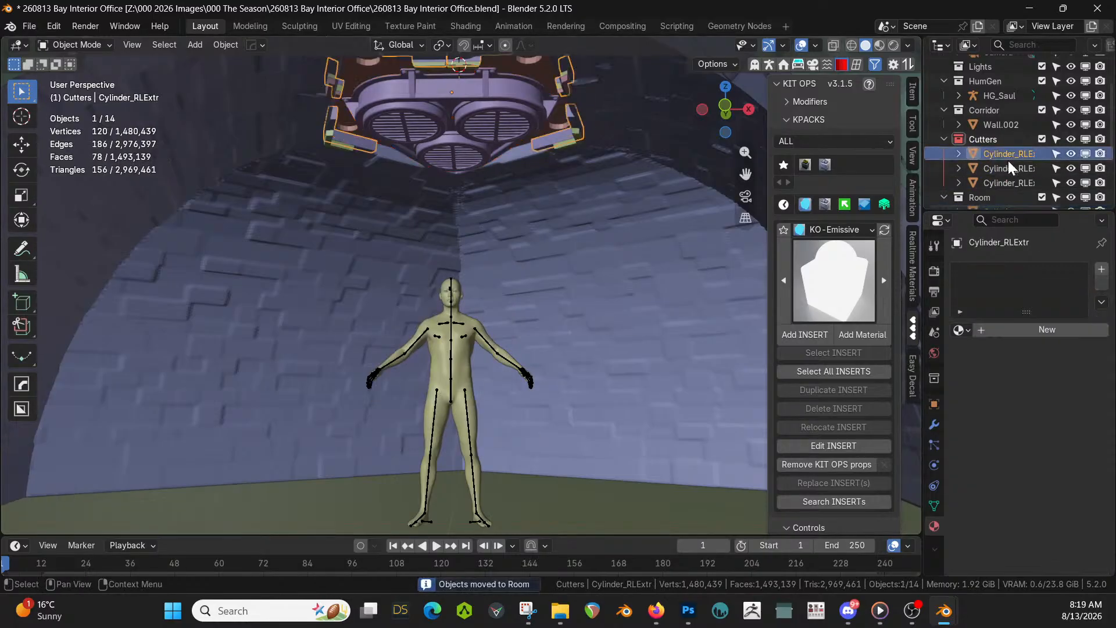
Move the three remaining Cylinder cutter objects to the Room collection and delete the emptied Cutters collection
key(m)
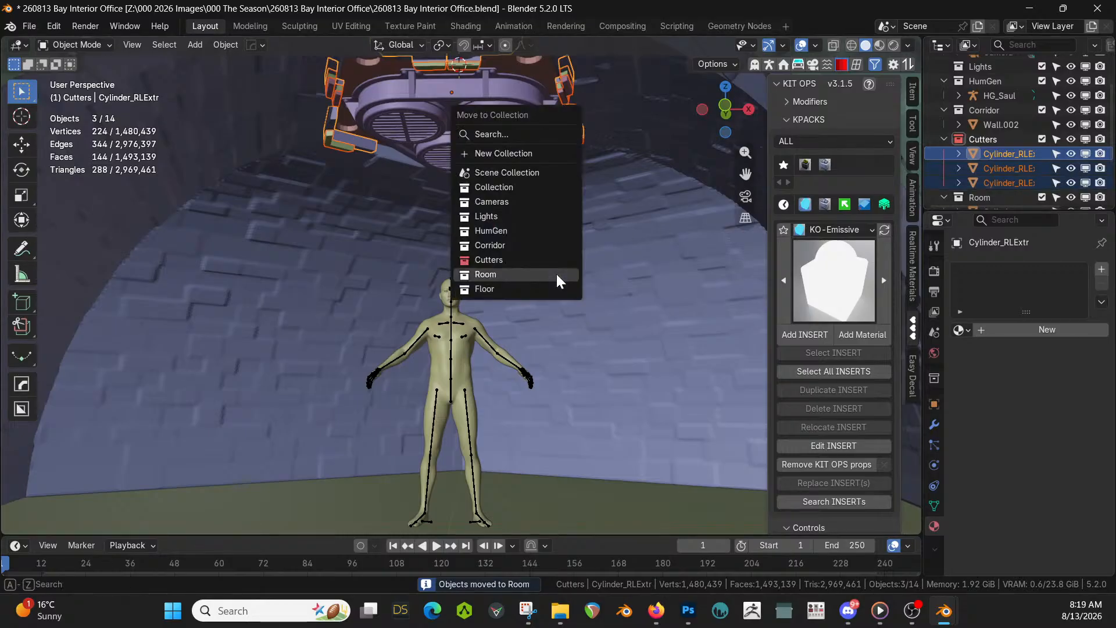
click(556, 274)
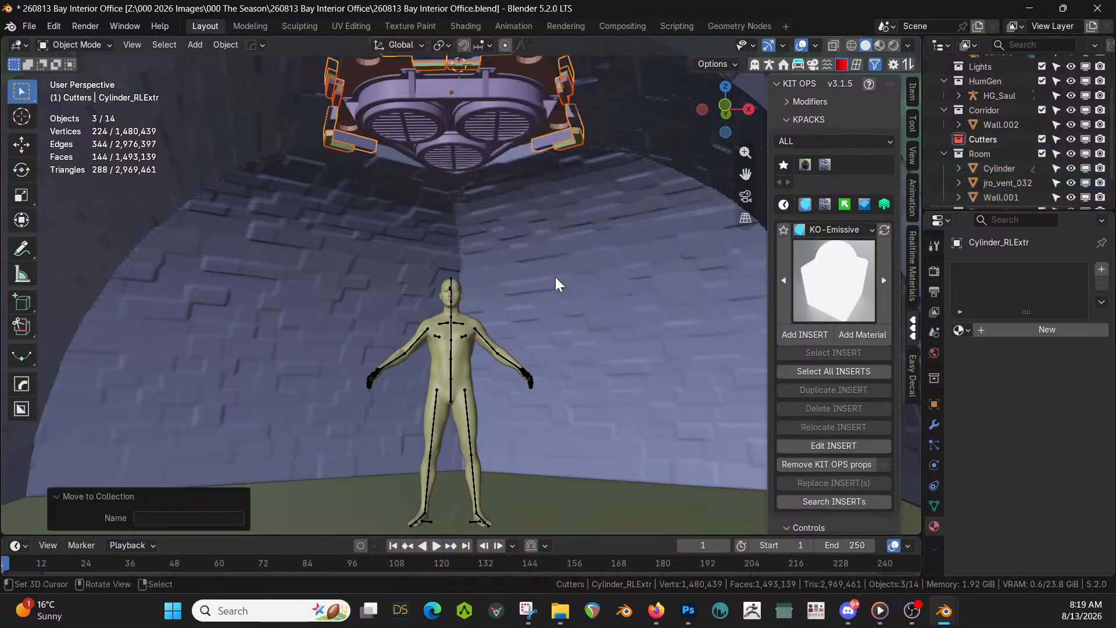
click(996, 140)
key(Delete)
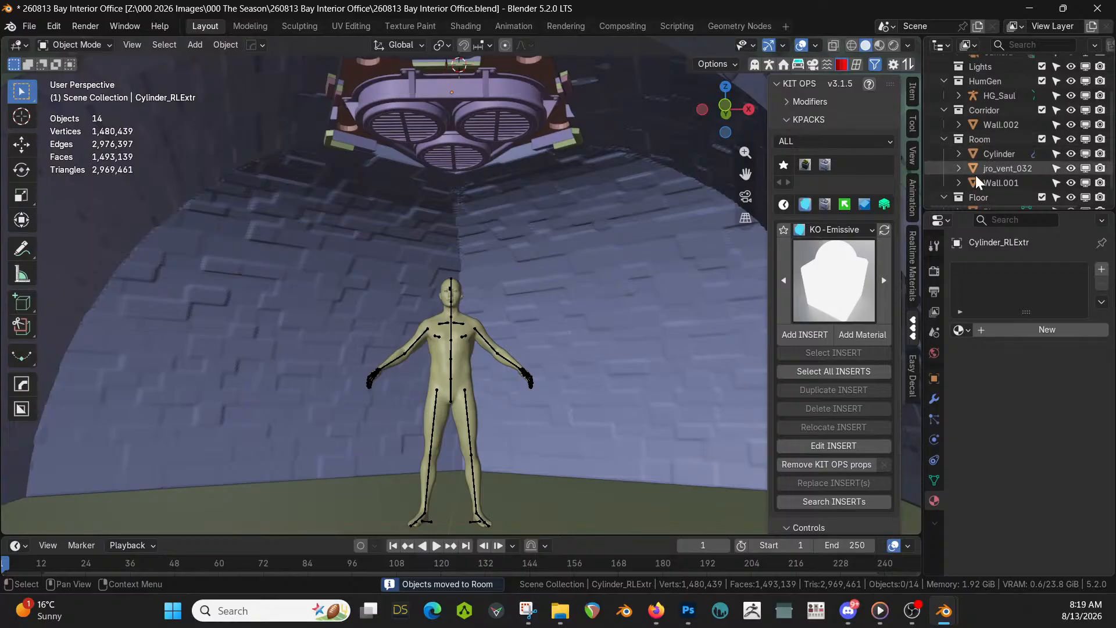
Disable the Floor and Corridor collections and frame the remaining room in the viewport
scroll(975, 175, down, 1)
click(1042, 180)
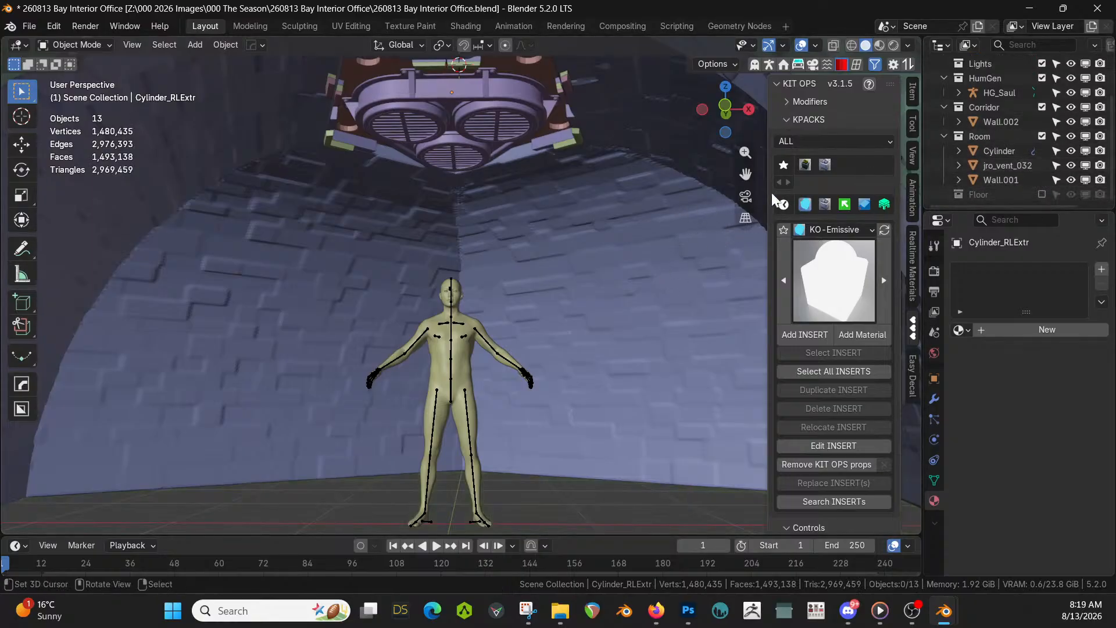
click(1042, 107)
key(Home)
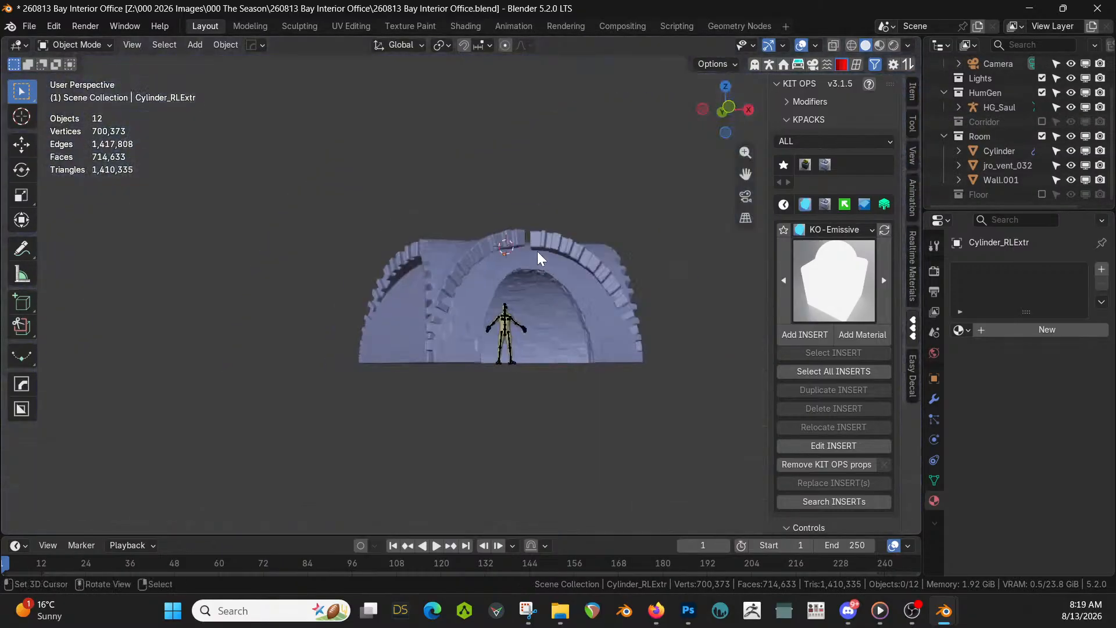
Re-enable the Floor collection so its plane shows beneath the room
middle_drag(538, 251, 159, 455)
middle_drag(412, 395, 393, 416)
key(KP_7)
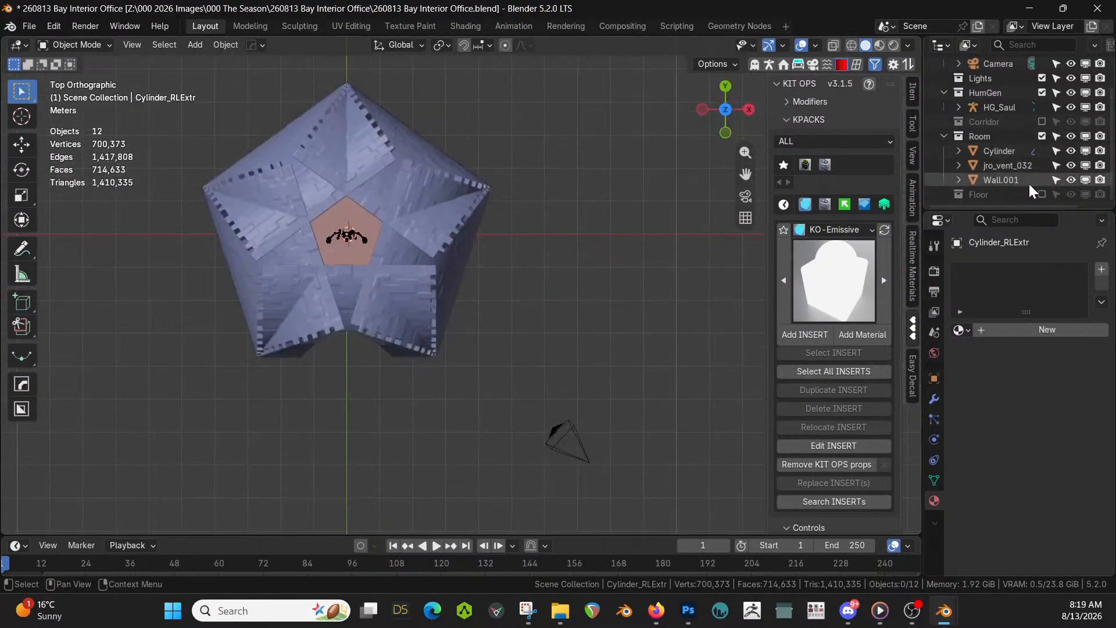
click(1042, 194)
shift+middle_drag(441, 283, 637, 142)
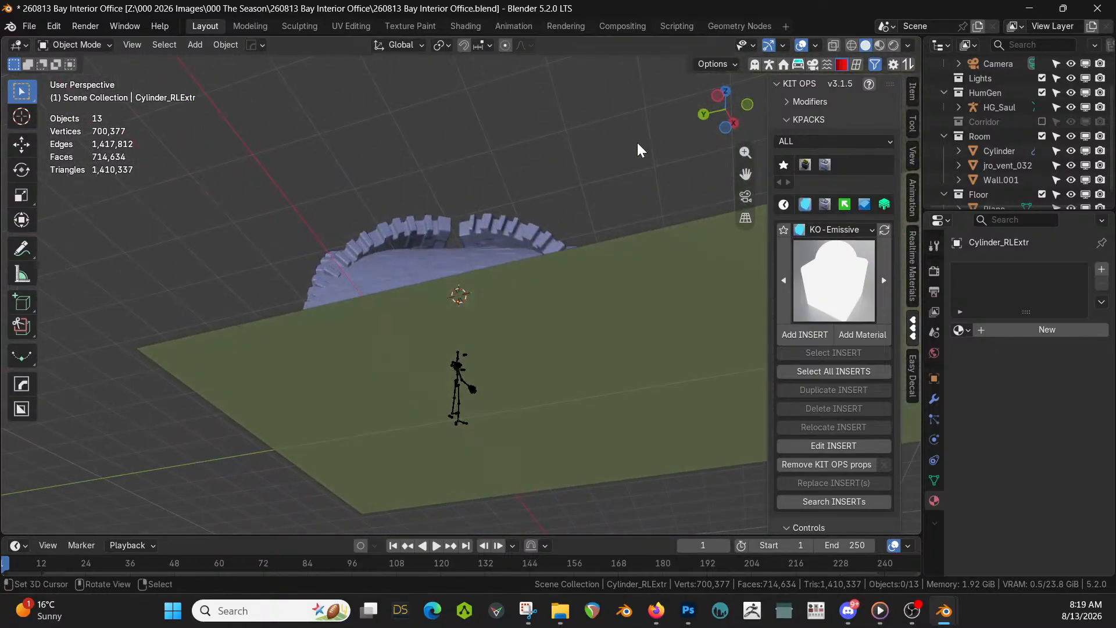
Raise the floor plane 0.1 m along the global Z axis
key(z)
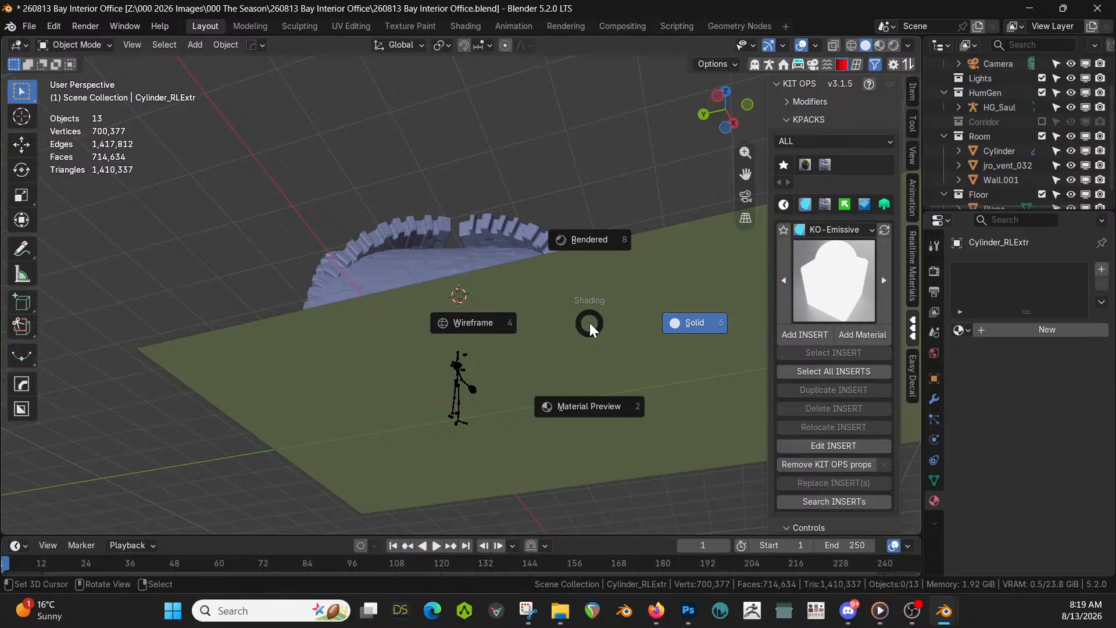
click(589, 325)
click(525, 329)
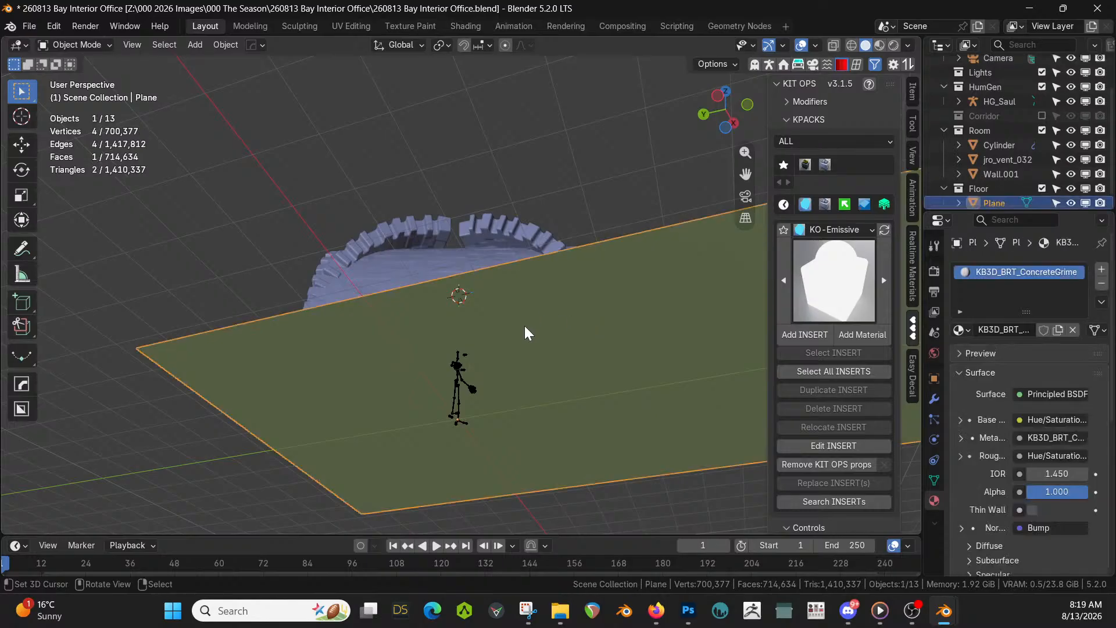
text(gz0.1)
key(Return)
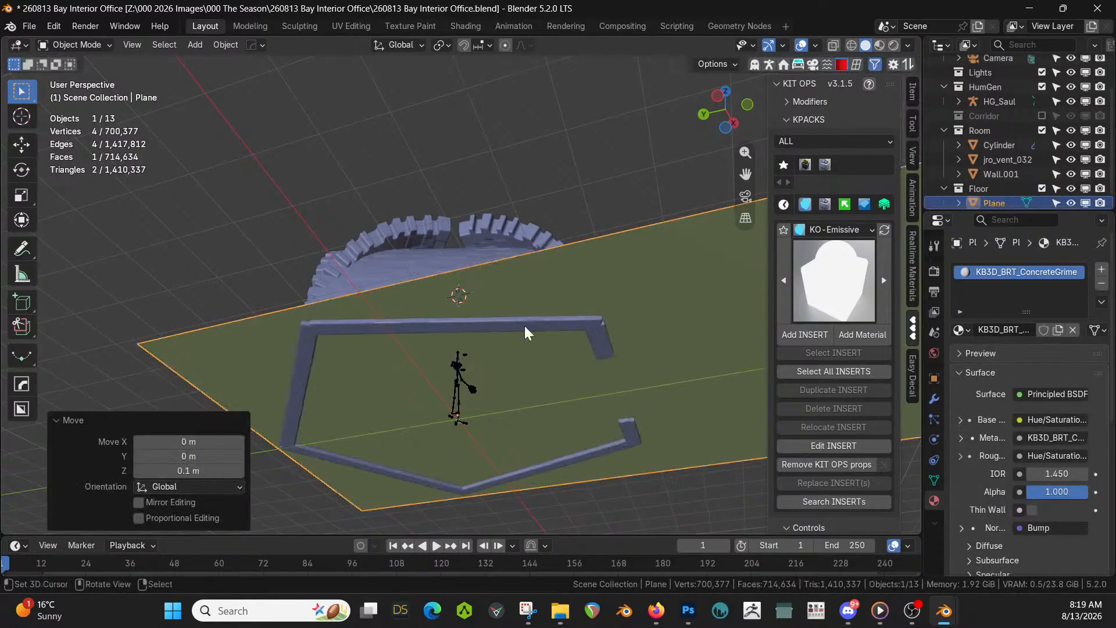
Re-enable the Corridor collection and frame the floor, room and corridor outlines in an orthographic view from below
key(KP_7)
key(ctrl+KP_7)
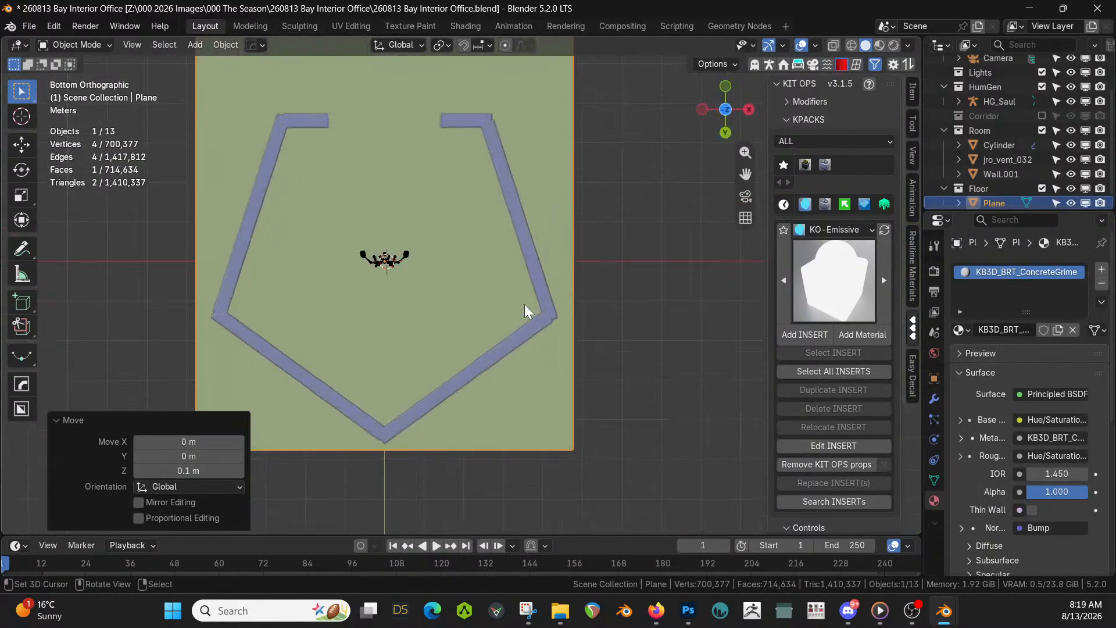
shift+middle_drag(558, 355, 550, 382)
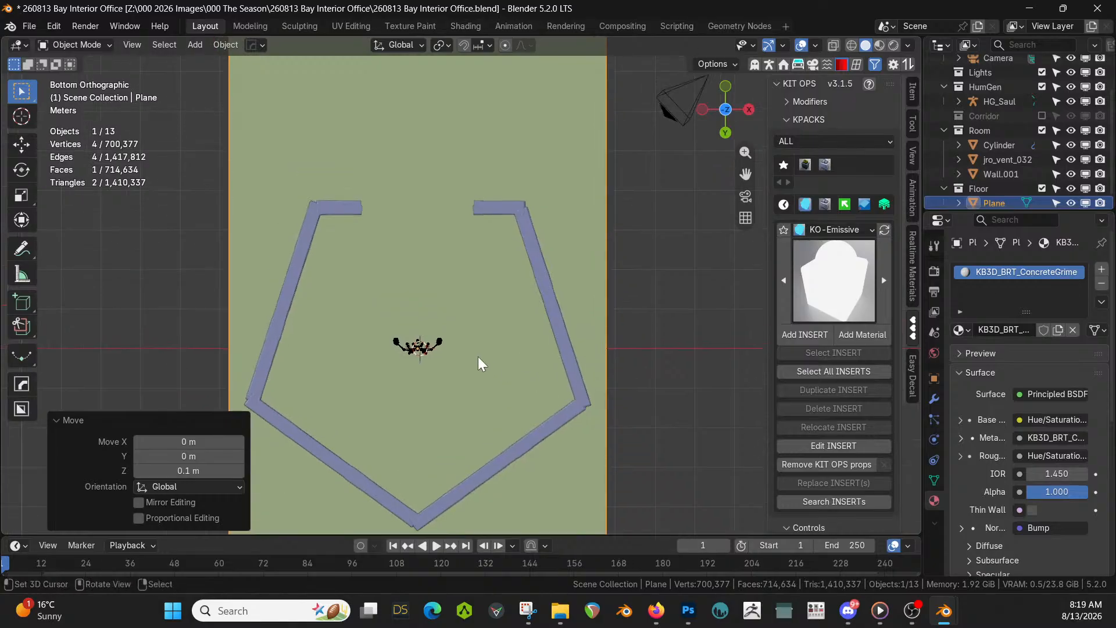
scroll(543, 309, down, 2)
shift+middle_drag(542, 310, 550, 407)
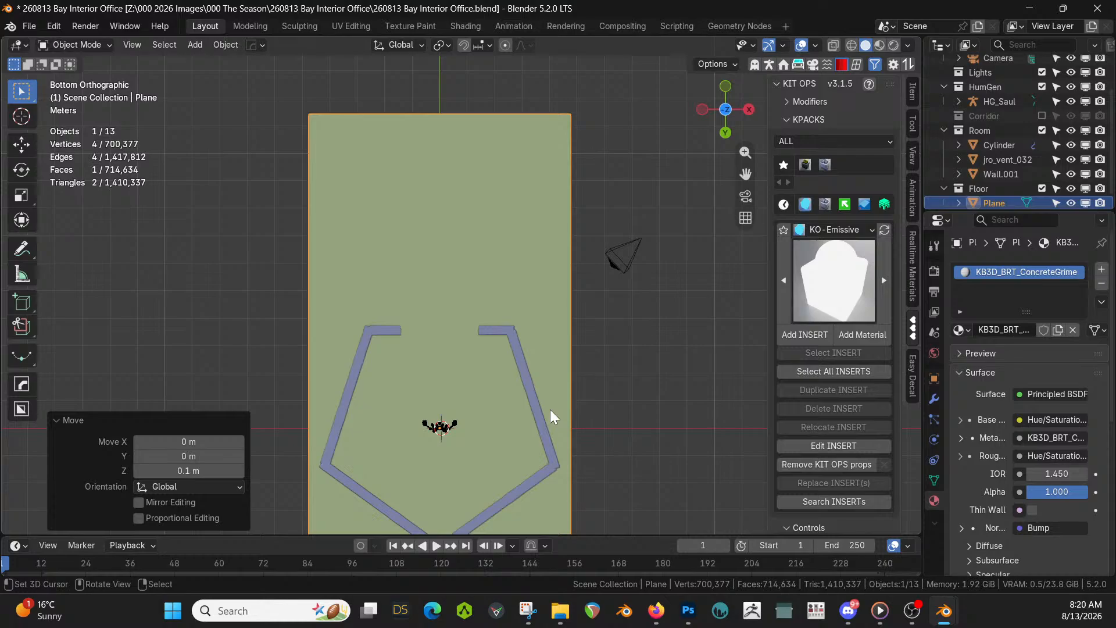
click(1044, 115)
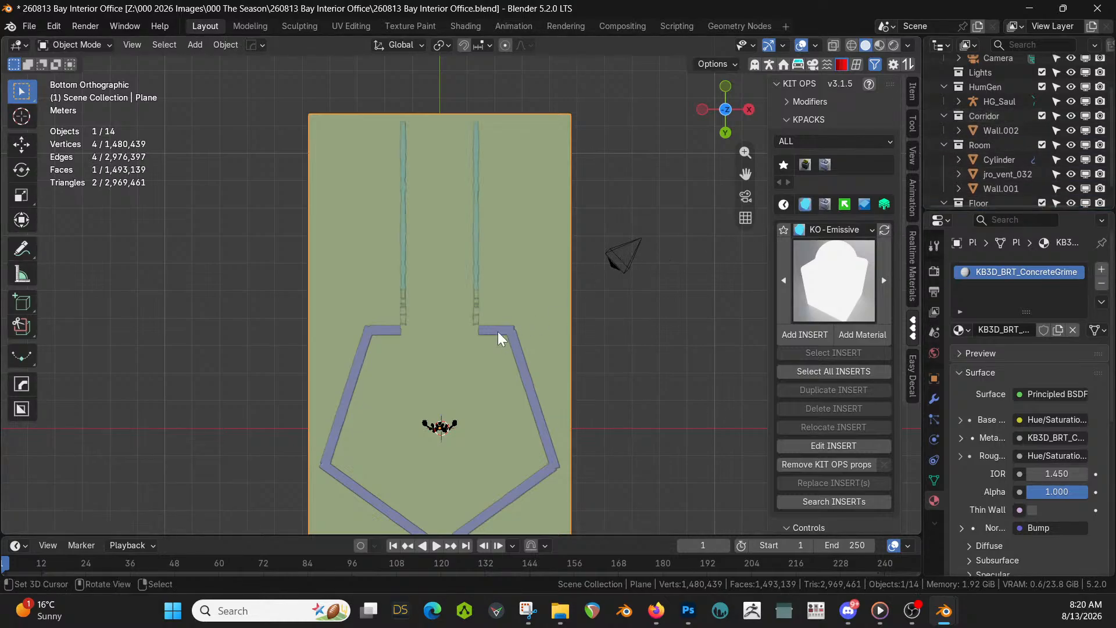
Knife-cut the floor plane along the corridor walls and around the room's pentagonal wall outline
key(Tab)
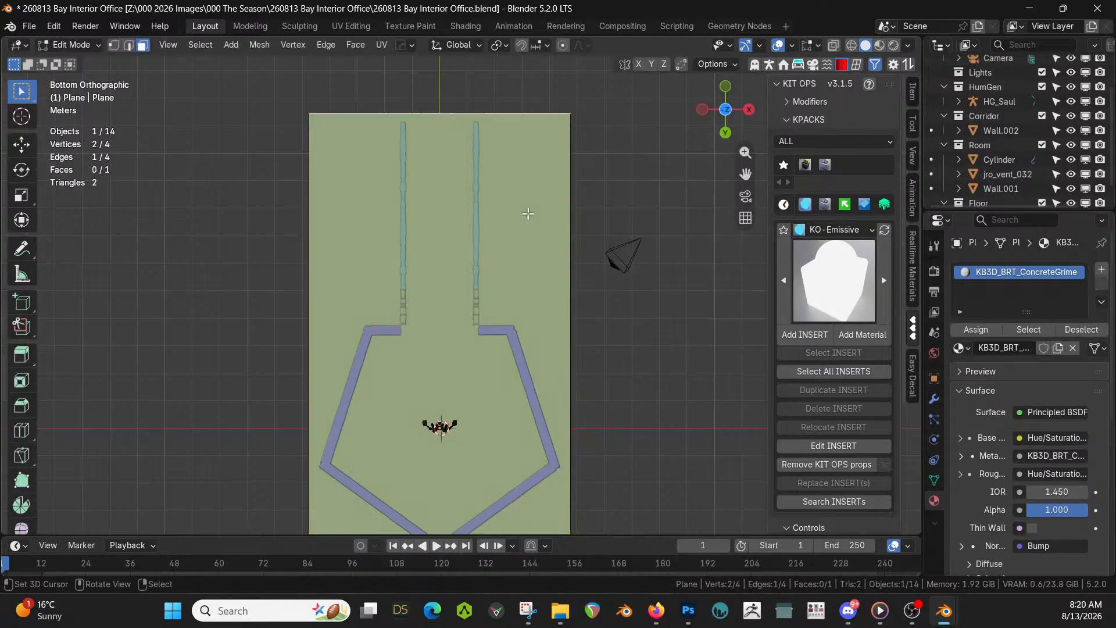
key(k)
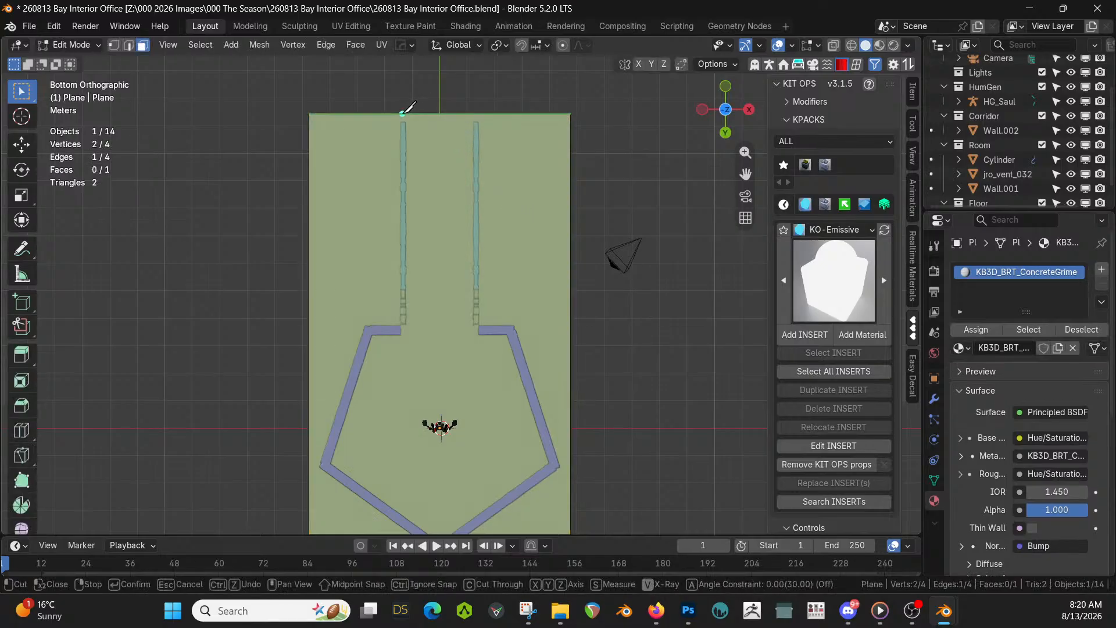
click(402, 114)
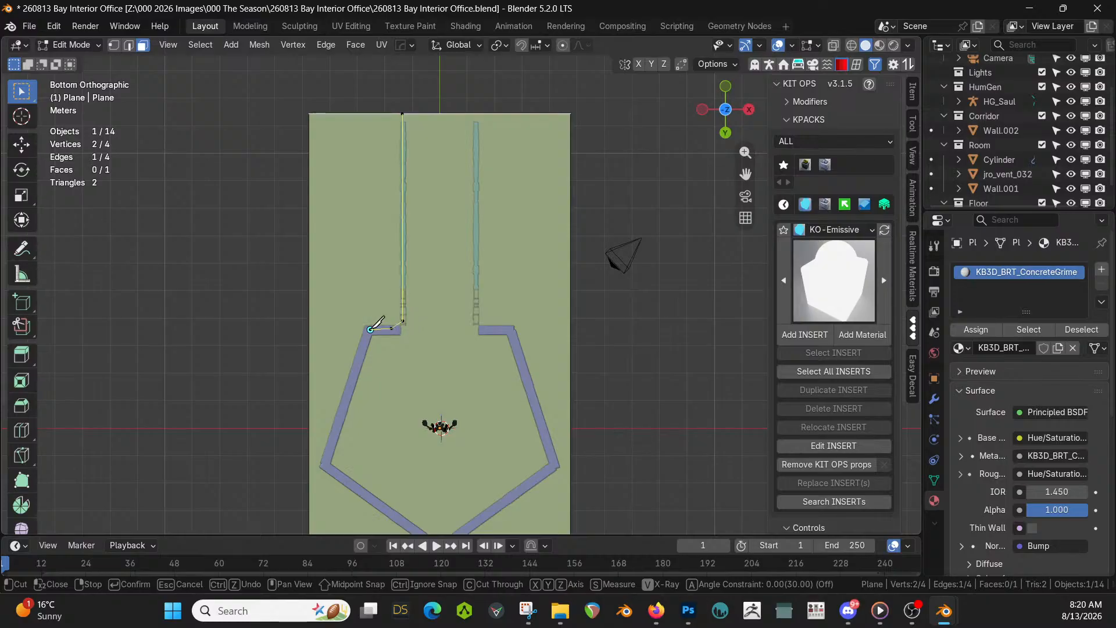
click(370, 330)
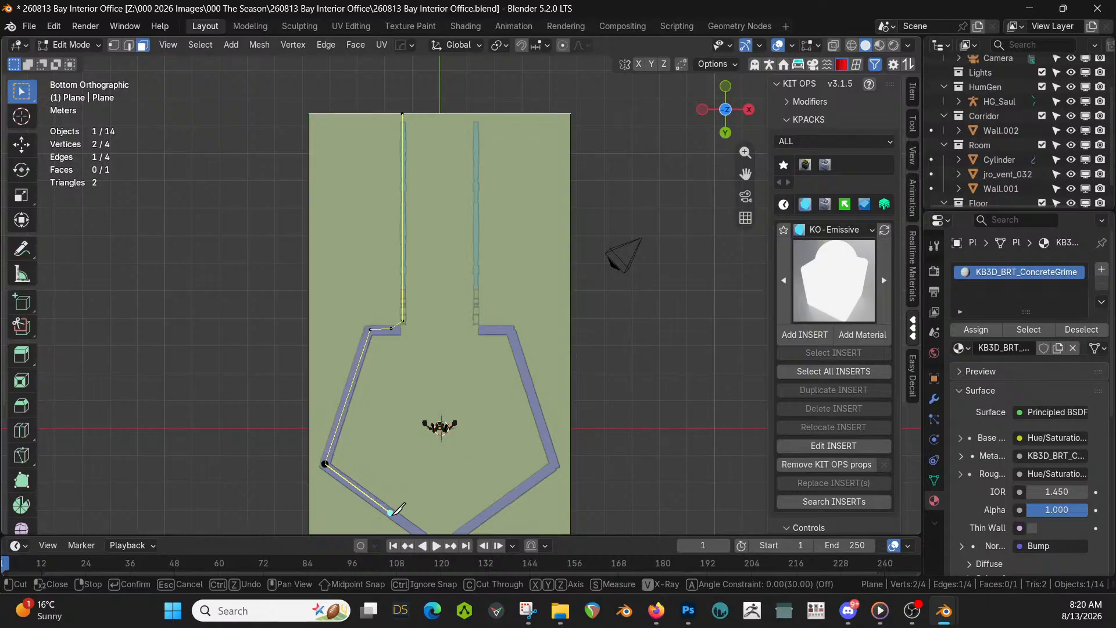
scroll(437, 465, down, 2)
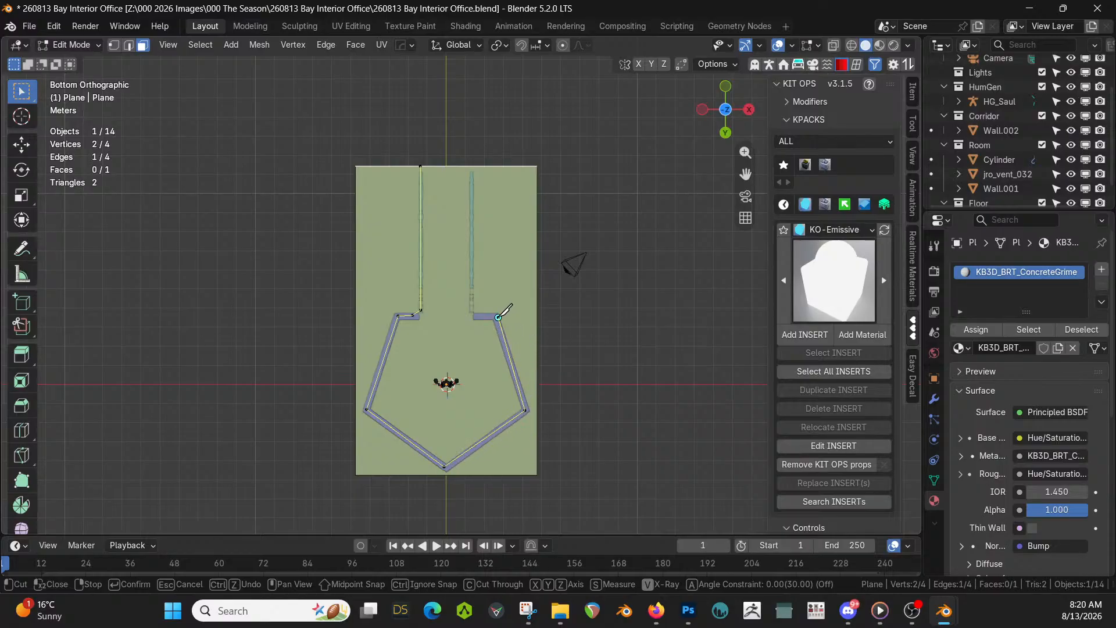
click(478, 167)
key(Return)
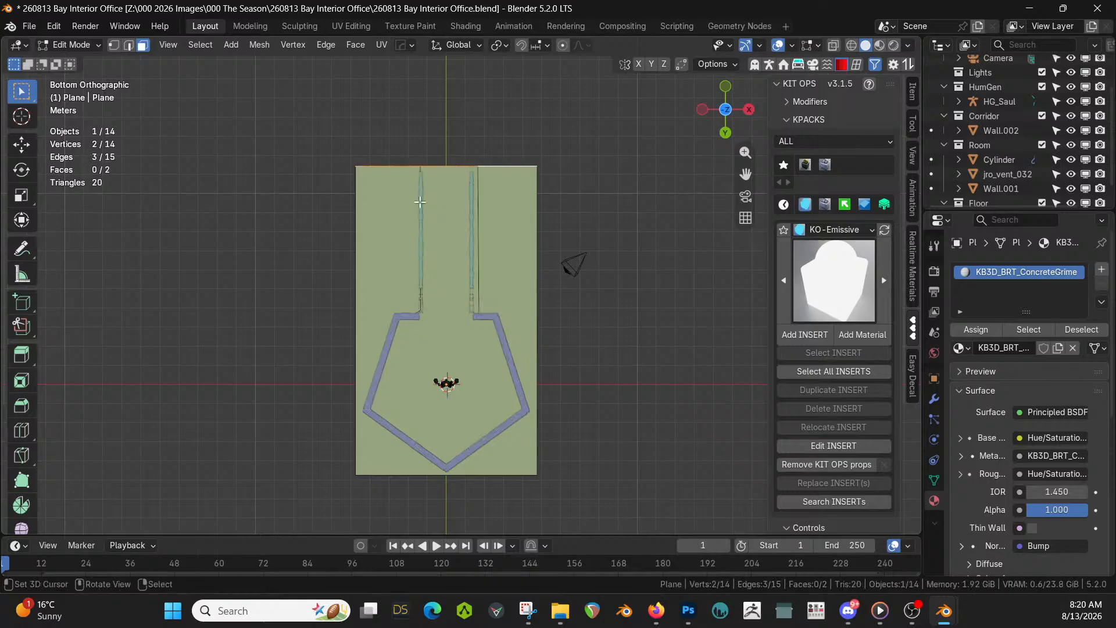
Delete the floor face lying outside the room and corridor outline
click(390, 211)
key(x)
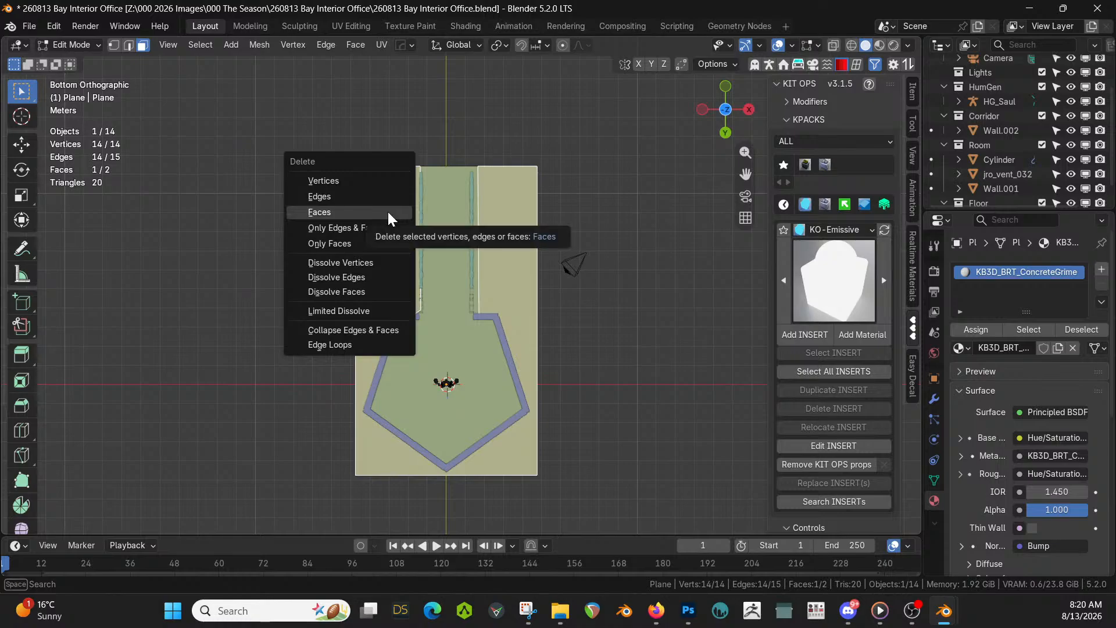
click(389, 211)
middle_drag(388, 212, 577, 366)
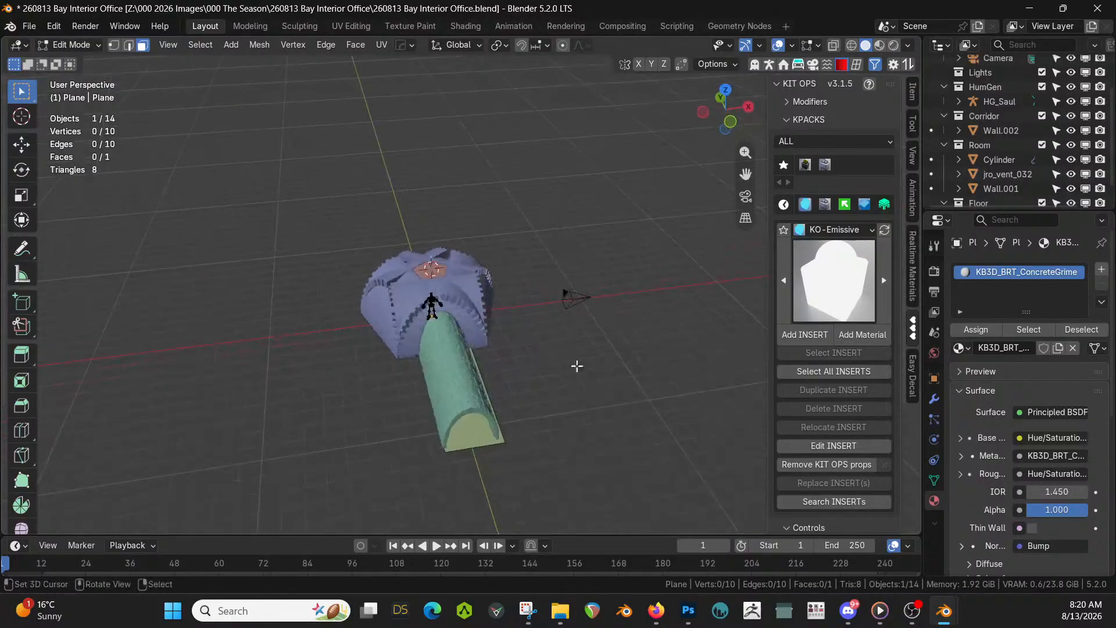
Disable the Room and Corridor collections to isolate the trimmed floor in top view
click(1042, 144)
middle_drag(561, 246, 510, 338)
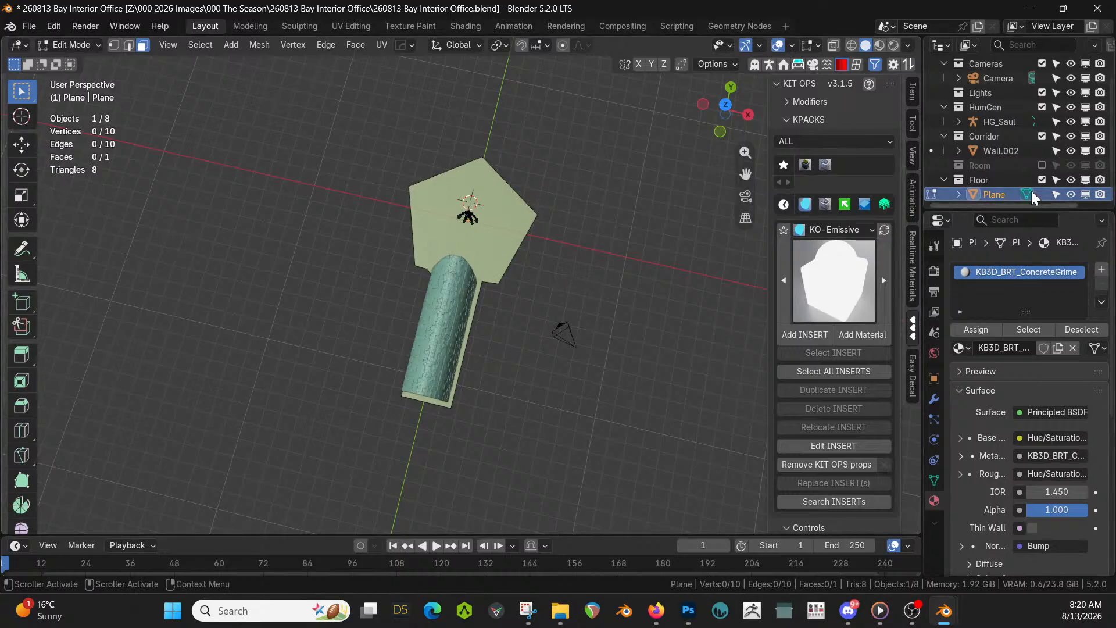
click(1042, 136)
middle_drag(574, 278, 555, 333)
key(KP_7)
scroll(574, 294, up, 3)
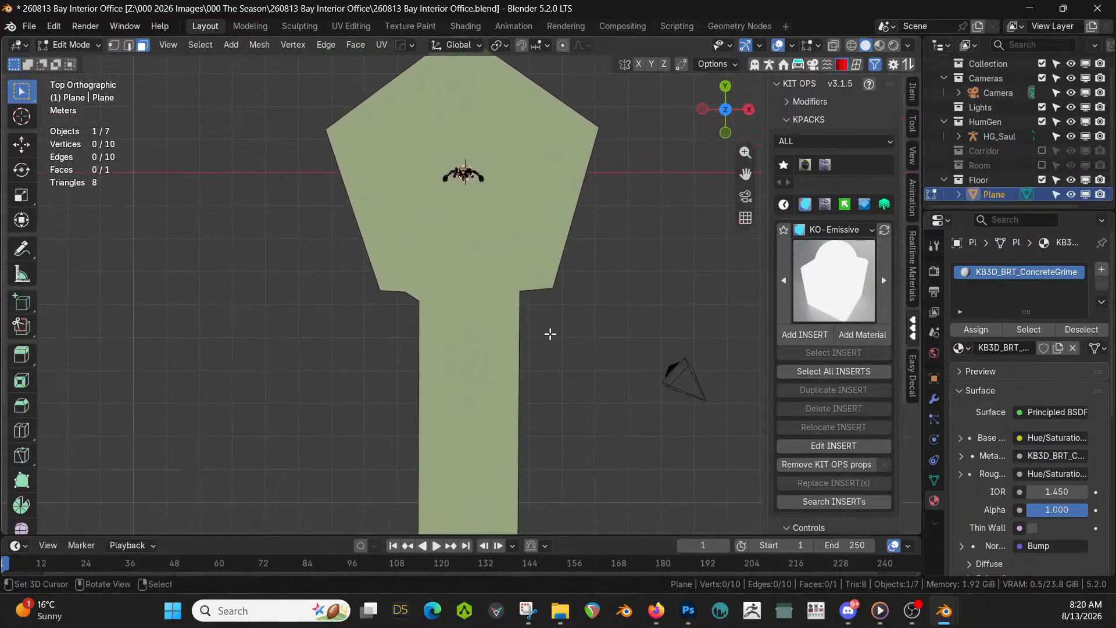
Add a bisecting mirror across the X axis to the floor plane and re-enable the Corridor collection
click(425, 129)
key(alt+x)
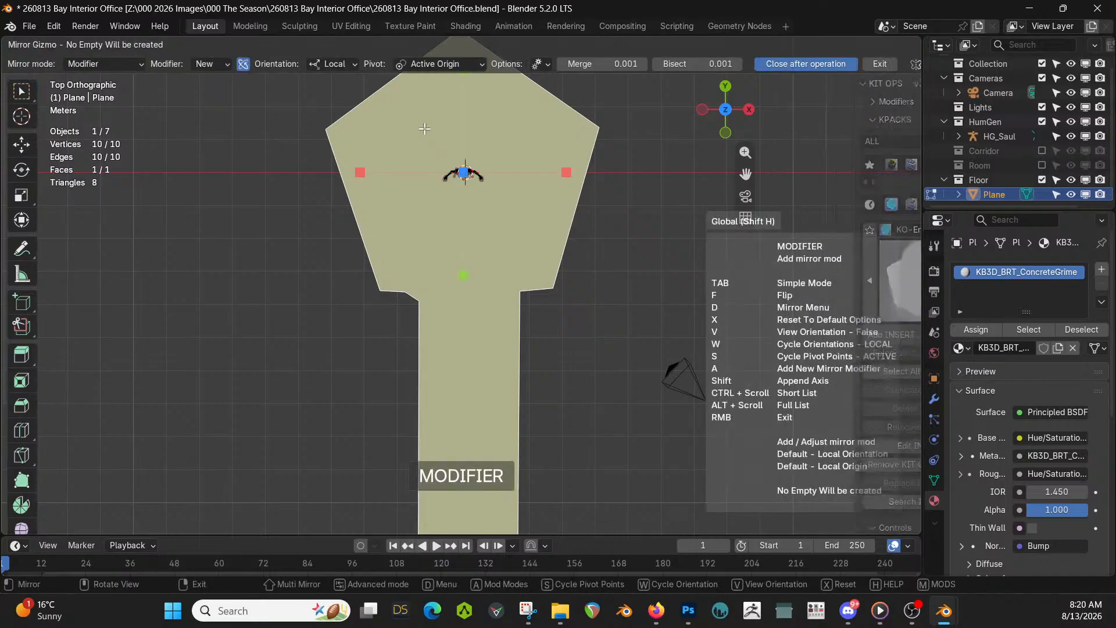
click(359, 170)
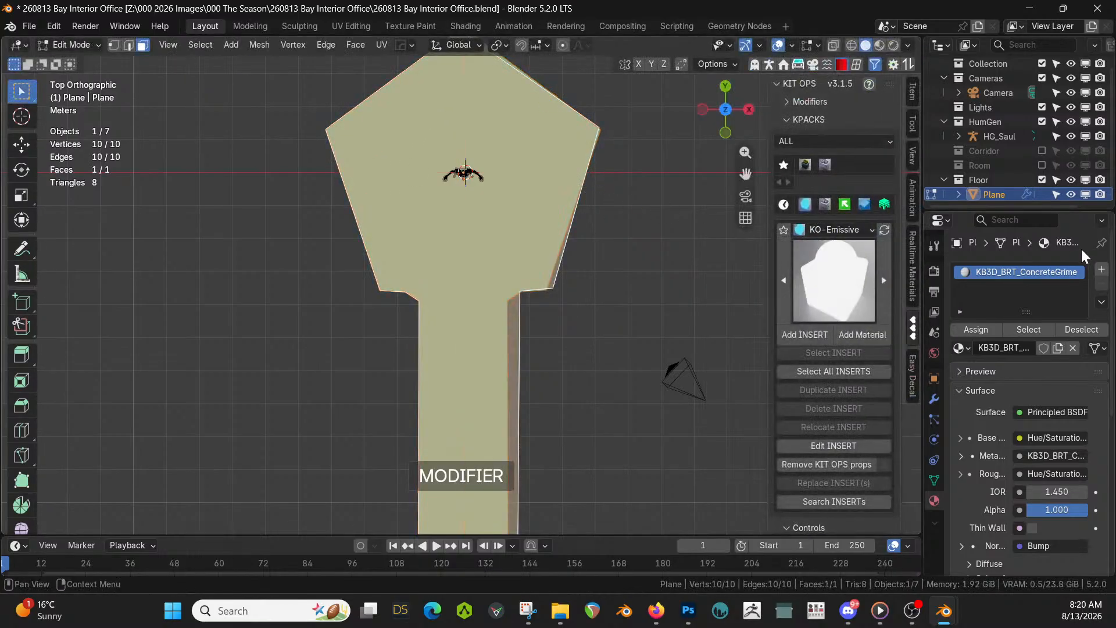
click(1042, 151)
middle_drag(649, 411, 559, 217)
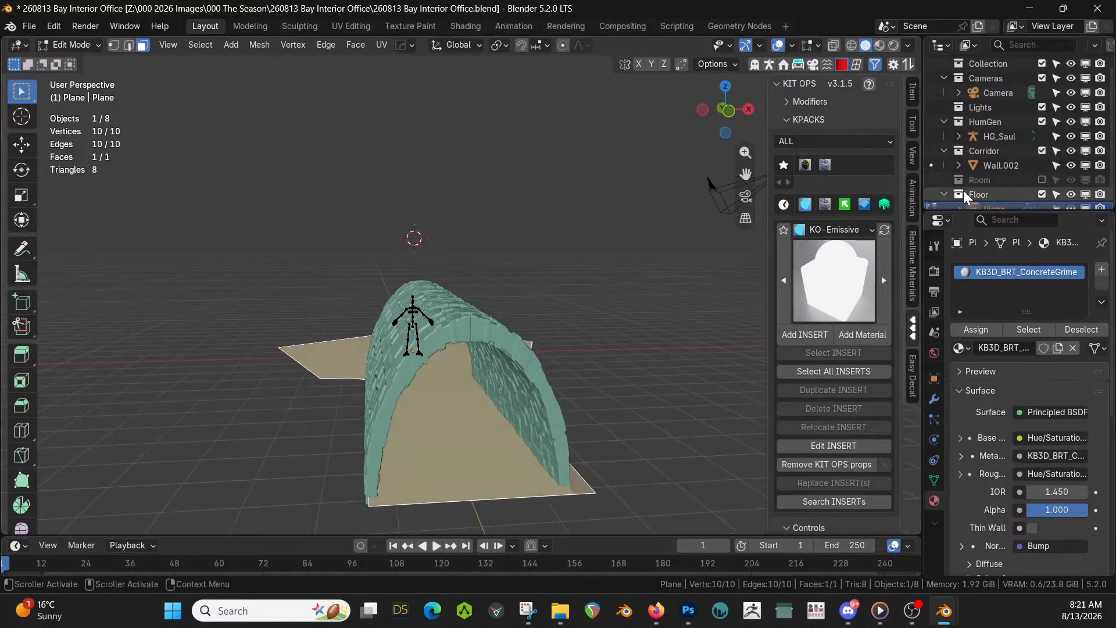
Apply the floor plane's mirror modifier in Object Mode and re-enable the Room collection
scroll(986, 194, down, 1)
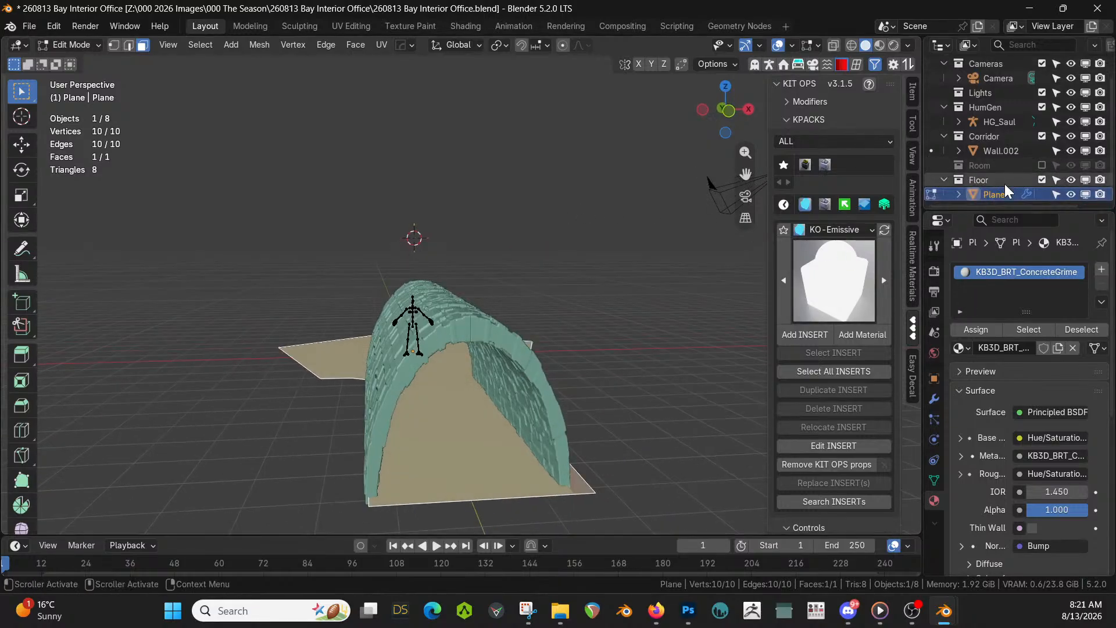
click(935, 399)
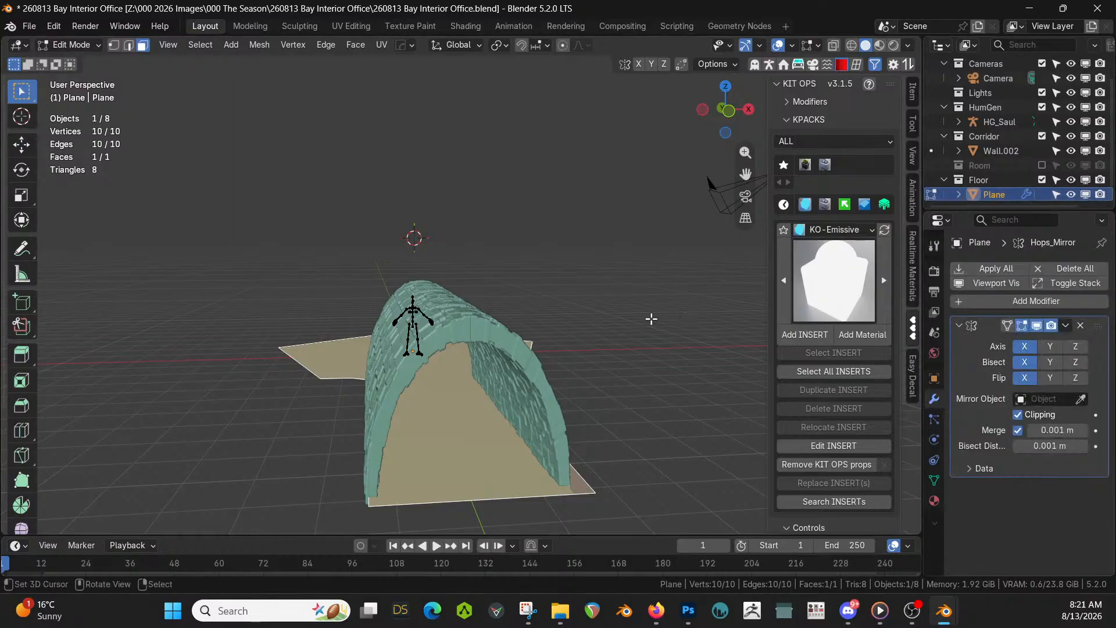
key(Tab)
click(1003, 268)
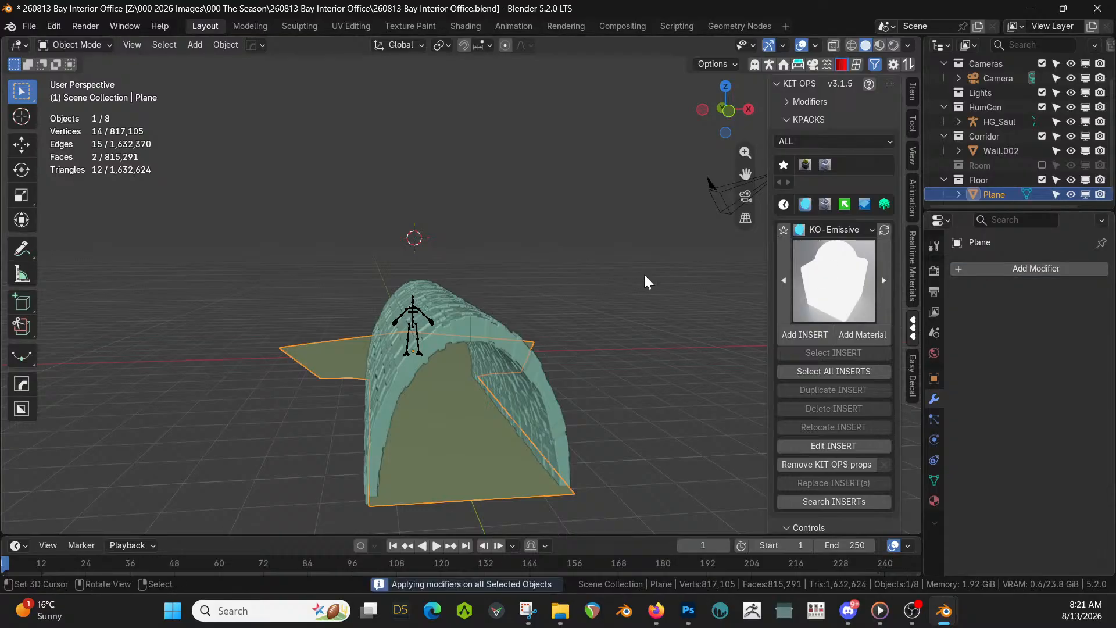
middle_drag(584, 290, 571, 368)
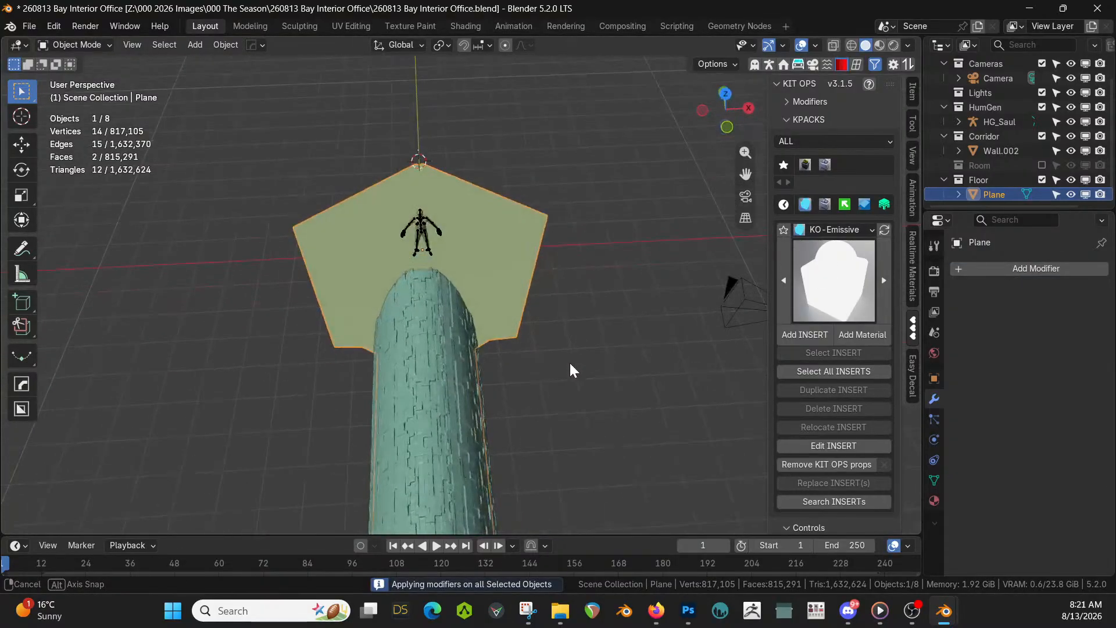
click(1042, 166)
middle_drag(553, 281, 653, 159)
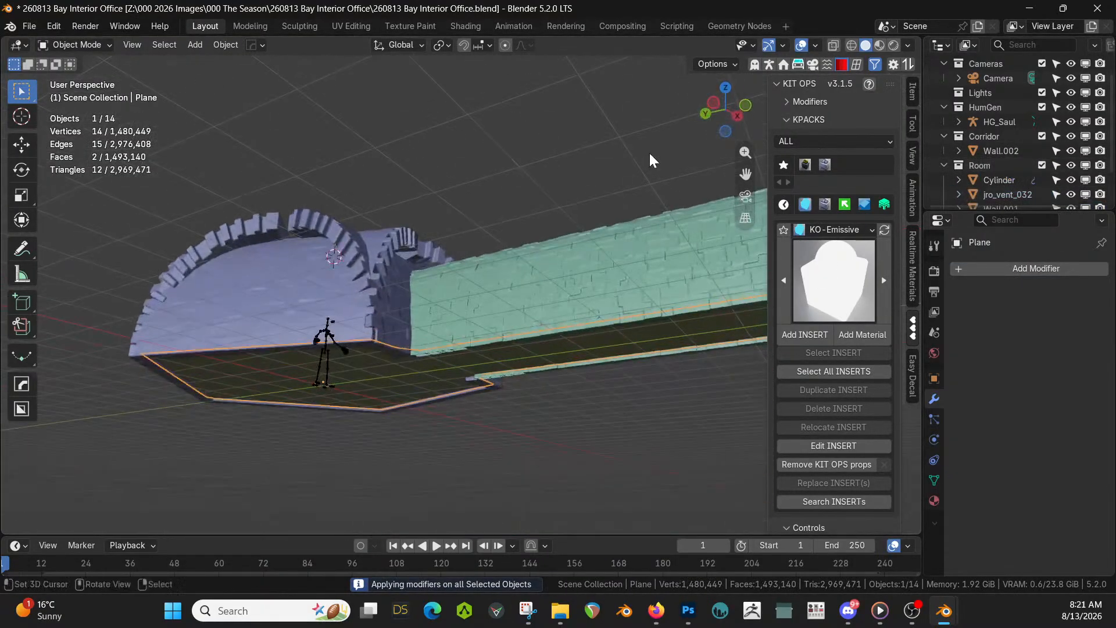
Lower the floor plane 0.05 m along the global Z axis
right_click(250, 357)
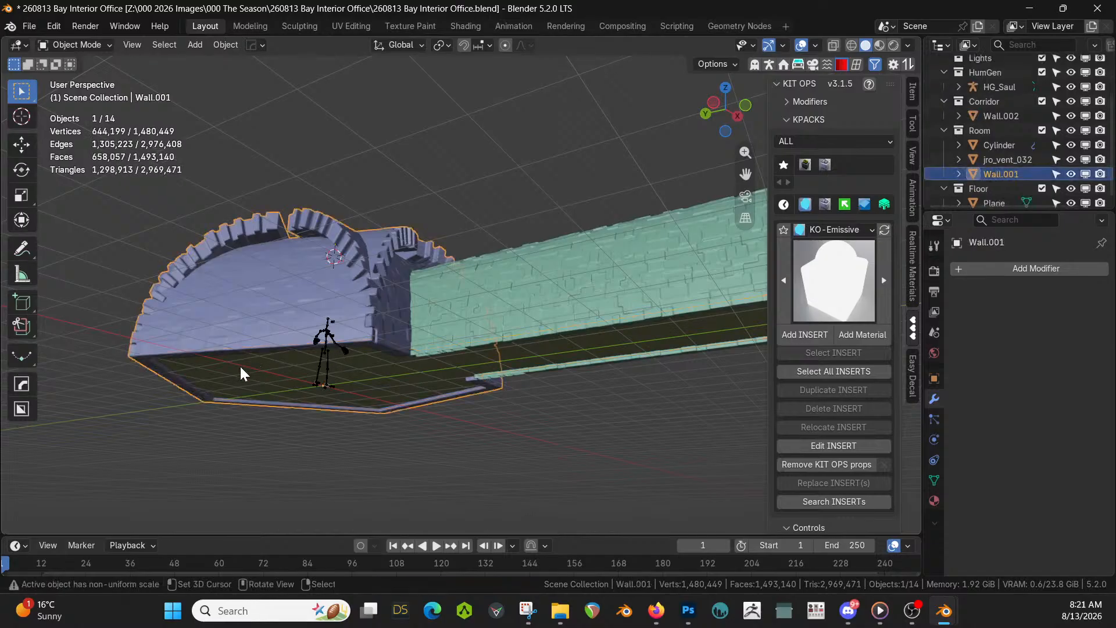
right_click(240, 367)
text(gz-.05)
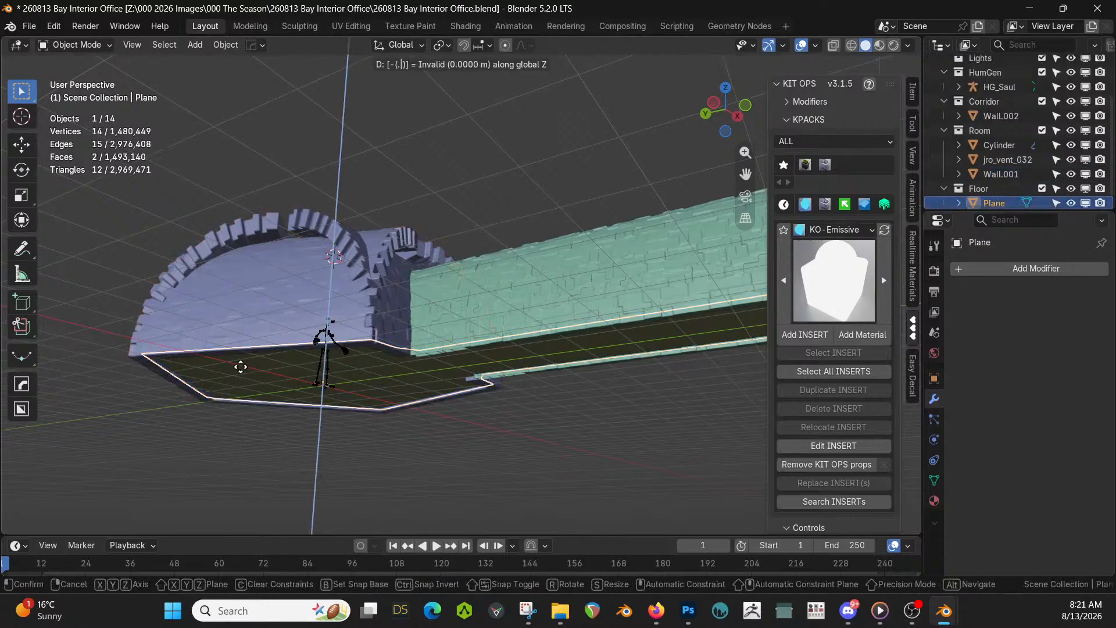
key(Return)
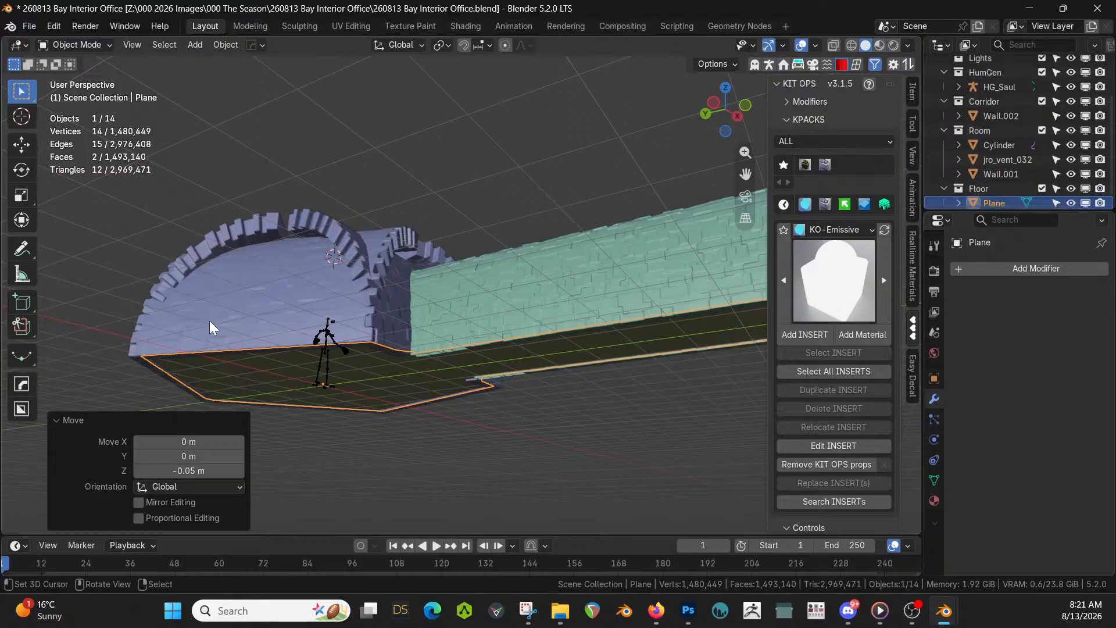
Select the floor plane, corridor wall and room wall together and lower them 0.05 m along Z
mouse_move(425, 294)
middle_down()
mouse_move(347, 312)
mouse_move(329, 351)
mouse_move(374, 300)
mouse_move(416, 291)
middle_up()
scroll(376, 301, up, 2)
click(913, 87)
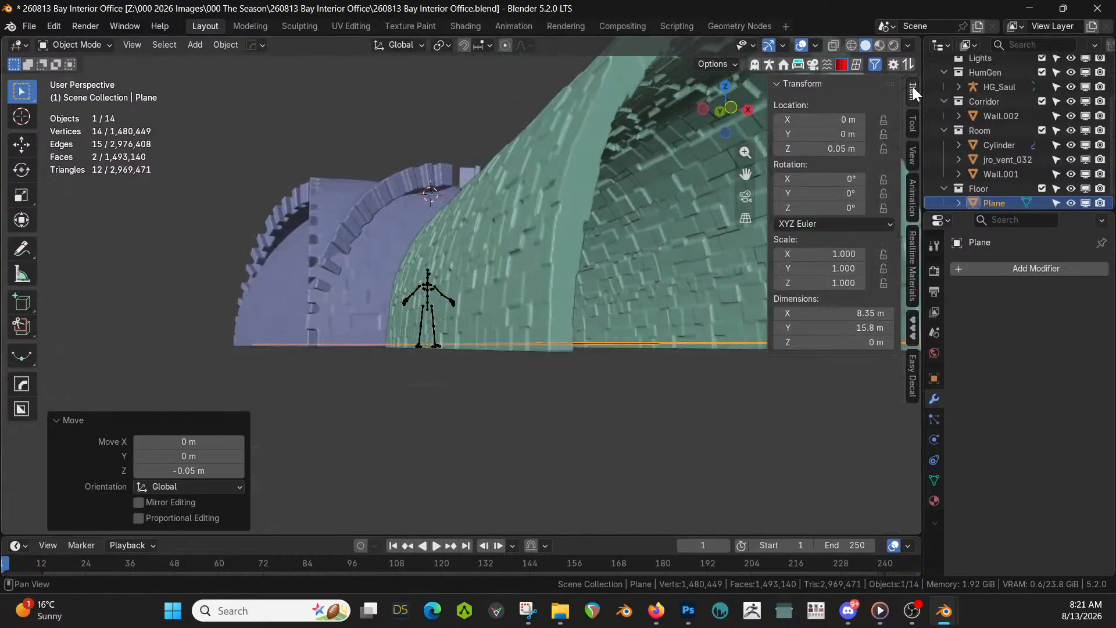
shift+click(566, 239)
shift+click(344, 239)
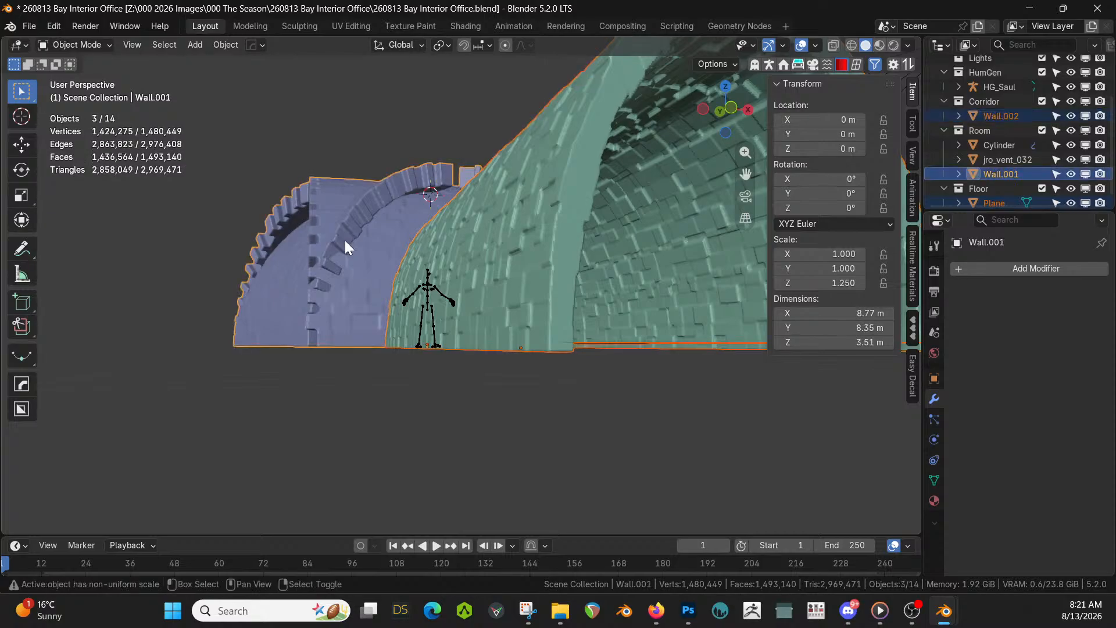
text(gz)
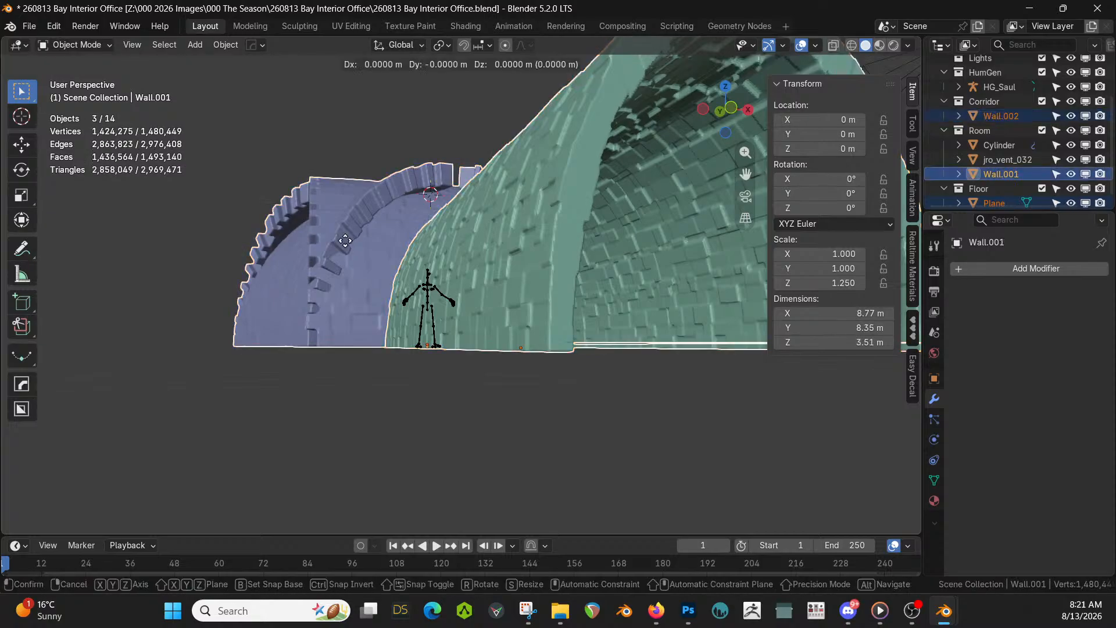
text(.05-)
key(Return)
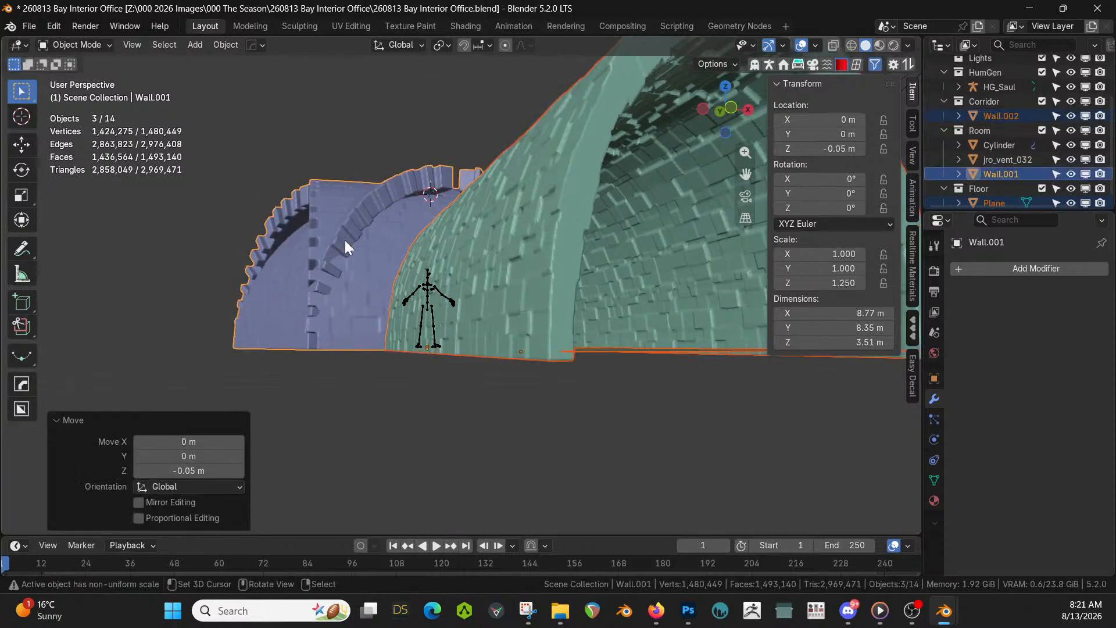
middle_drag(735, 299, 584, 444)
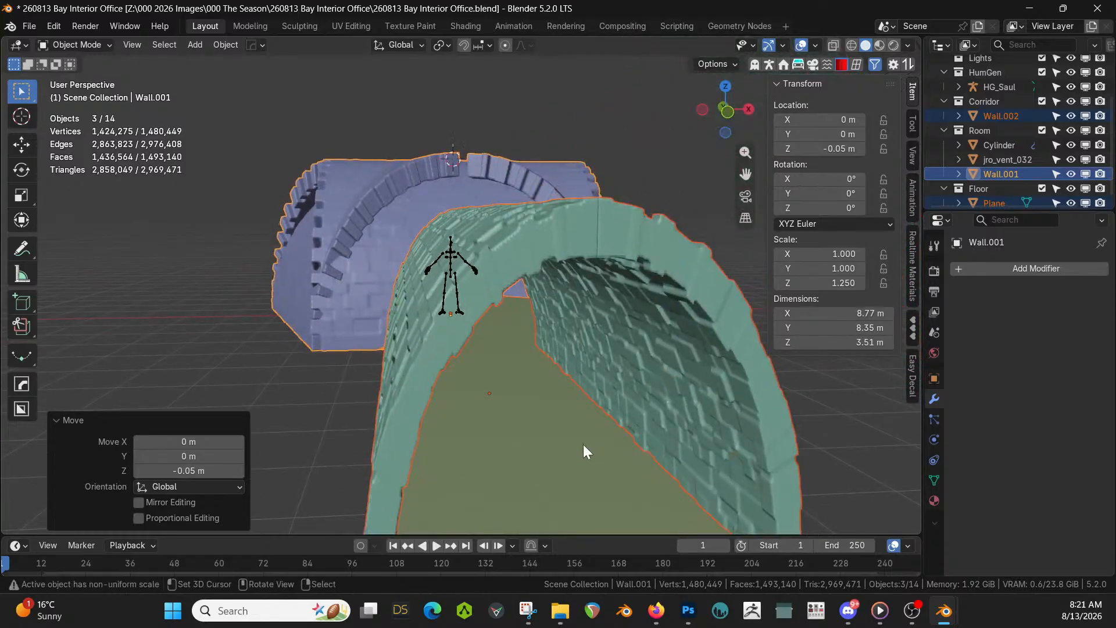
Select only the floor plane, save the file and exclude the Corridor collection from the view layer
click(584, 444)
key(ctrl+s)
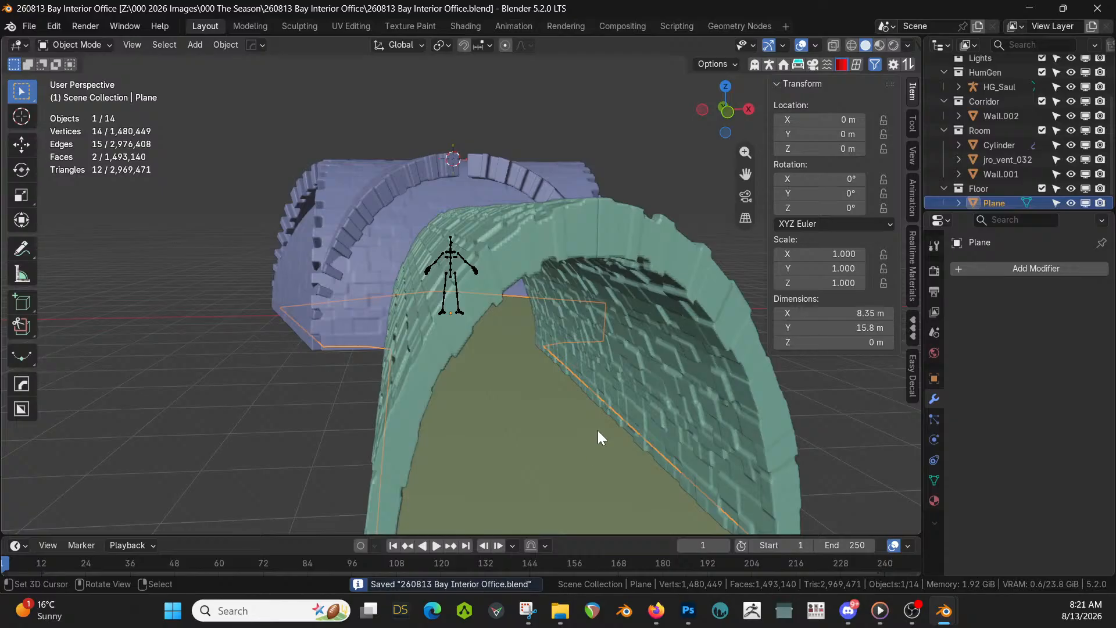
click(1042, 102)
Check the floor against the room's inner walls and exclude the Room collection from the view layer
mouse_move(528, 249)
middle_down()
mouse_move(417, 262)
mouse_move(532, 253)
middle_up()
scroll(534, 253, up, 5)
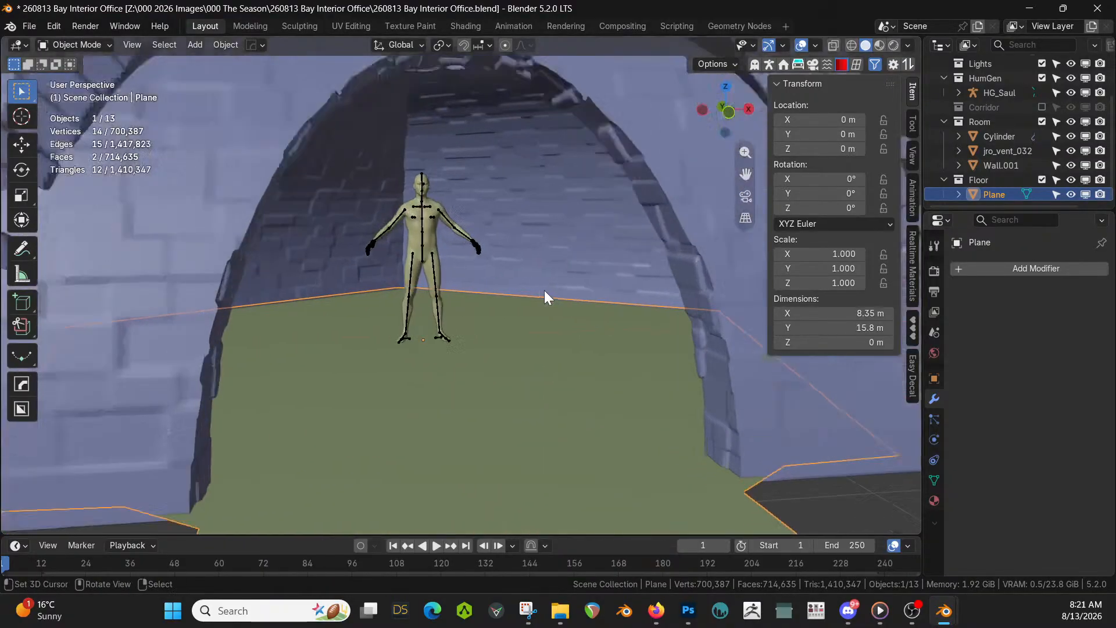
middle_drag(544, 291, 597, 290)
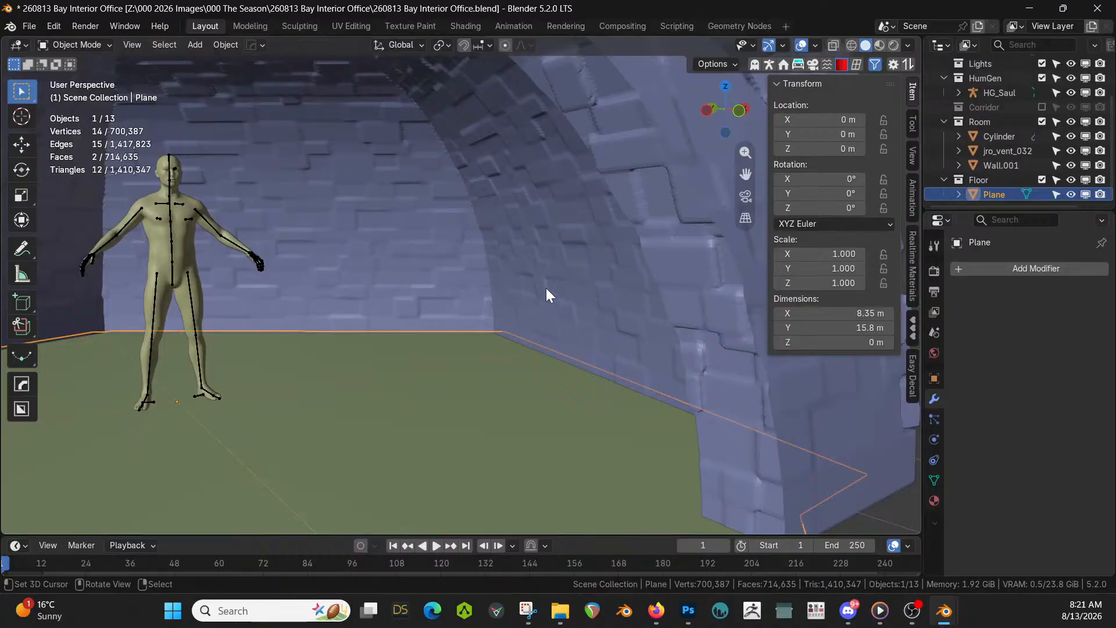
scroll(546, 288, down, 1)
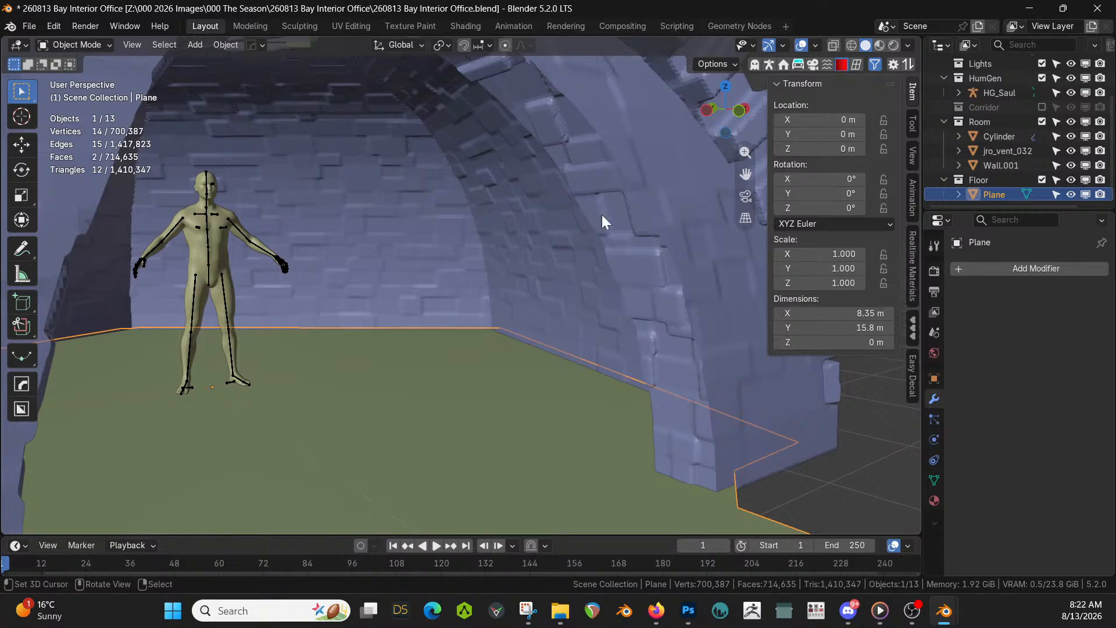
middle_drag(602, 214, 410, 274)
scroll(496, 261, down, 3)
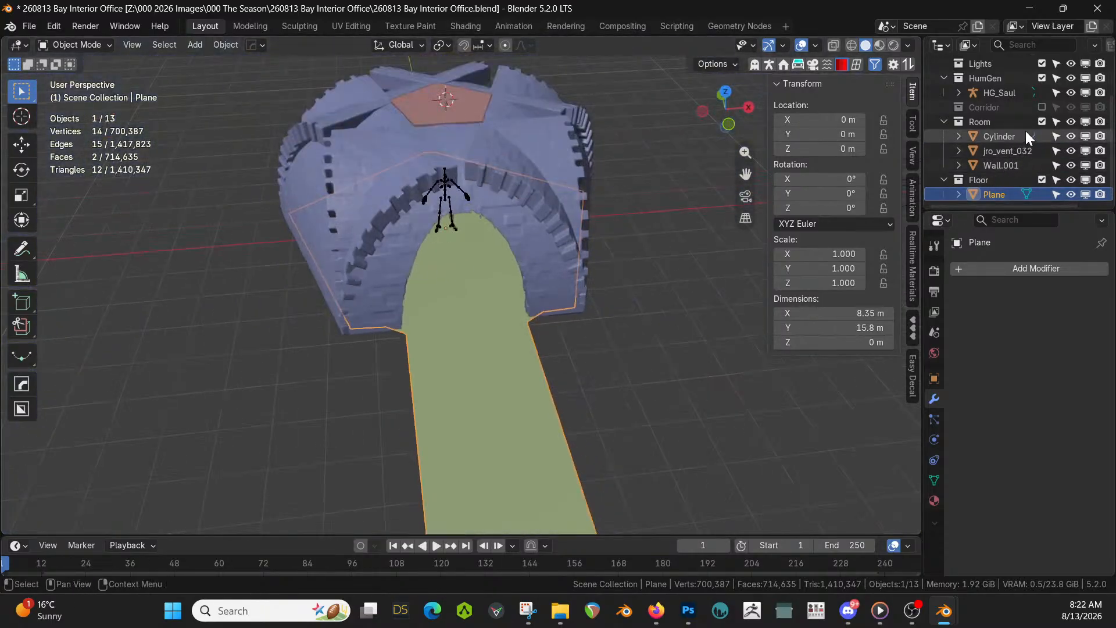
click(1042, 121)
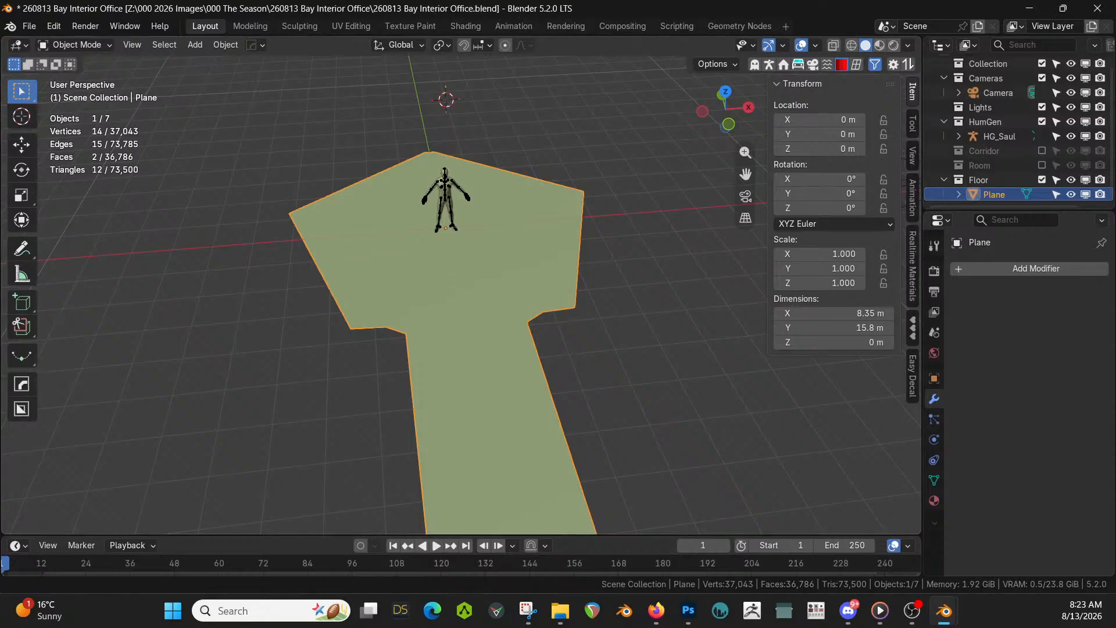
Place the KB3D_FTS_PropPowerGenerator_B_Main asset on the floor and rotate it 36° about the global Z axis
drag(454, 402, 445, 281)
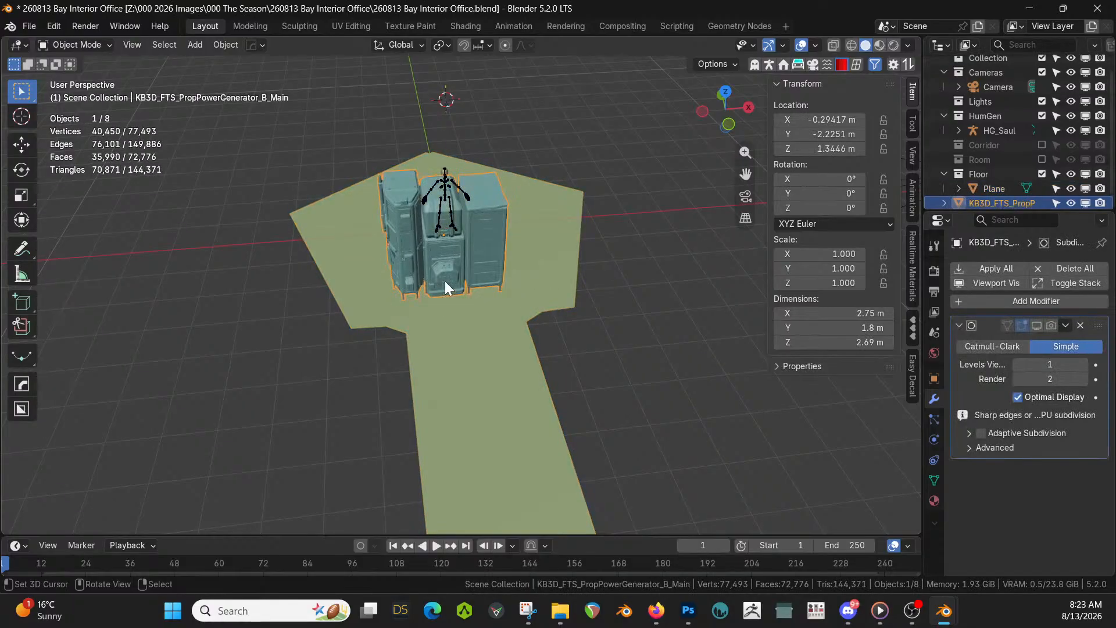
key(KP_7)
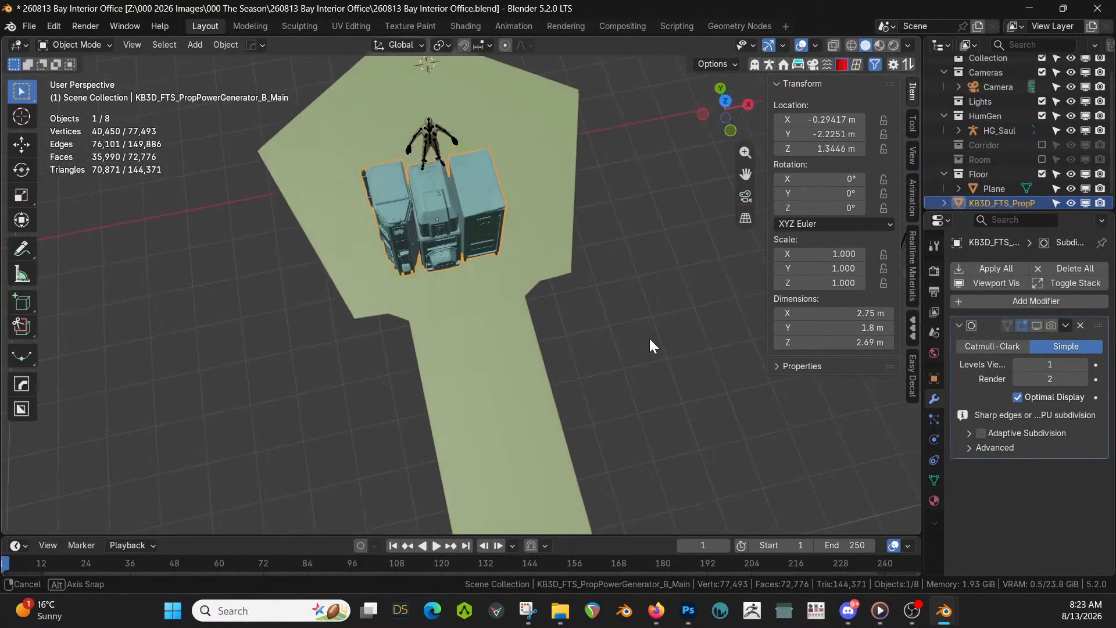
scroll(573, 345, down, 3)
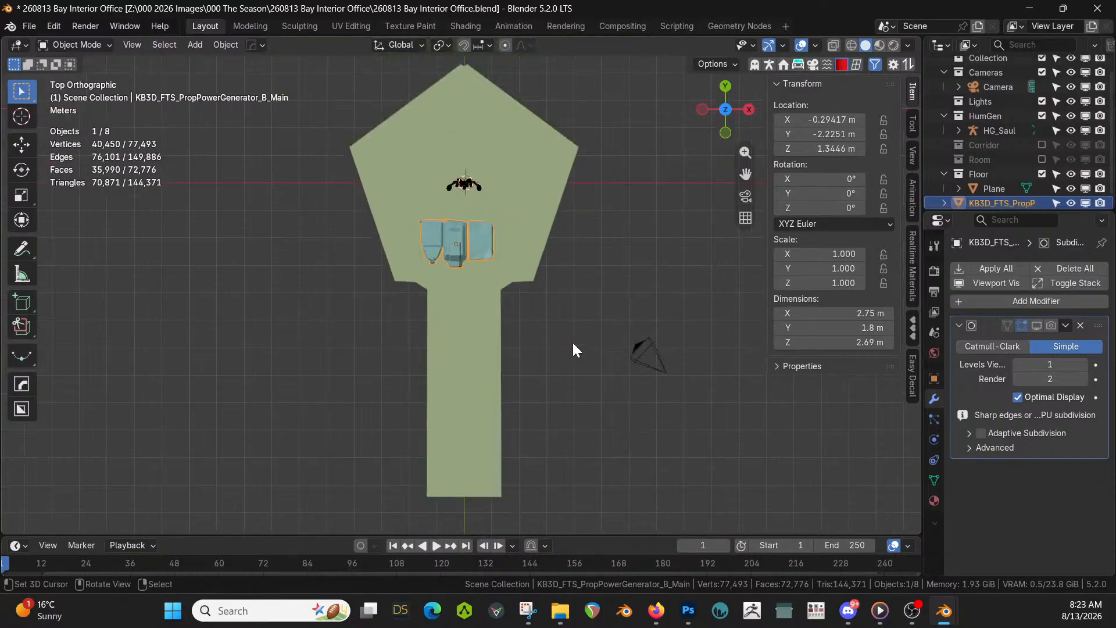
click(449, 238)
shift+click(456, 236)
key(r)
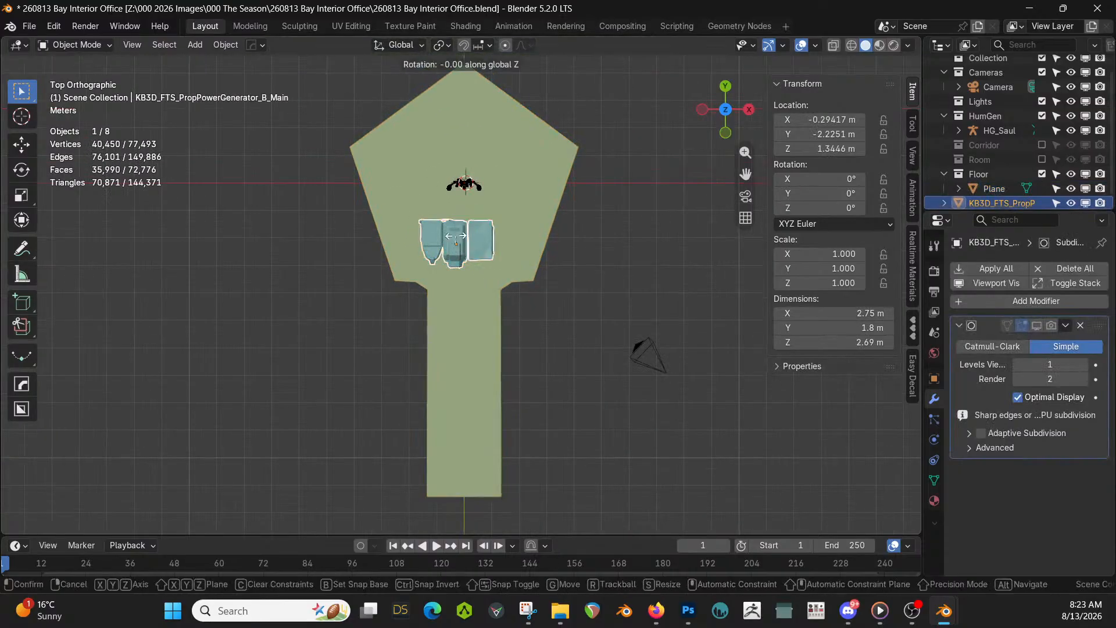
text(36)
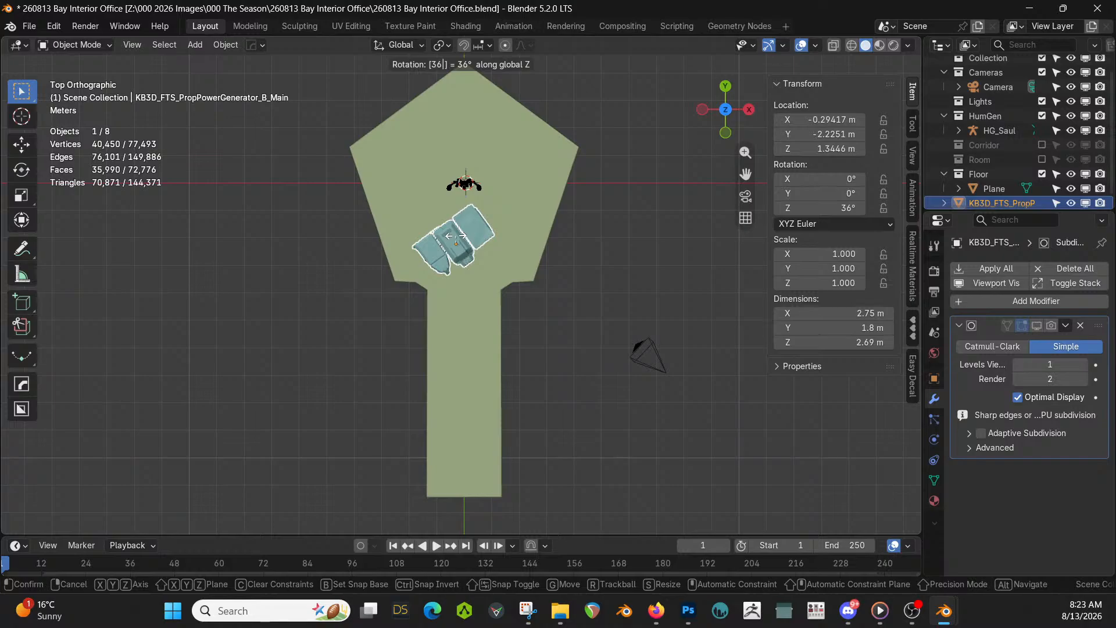
key(Return)
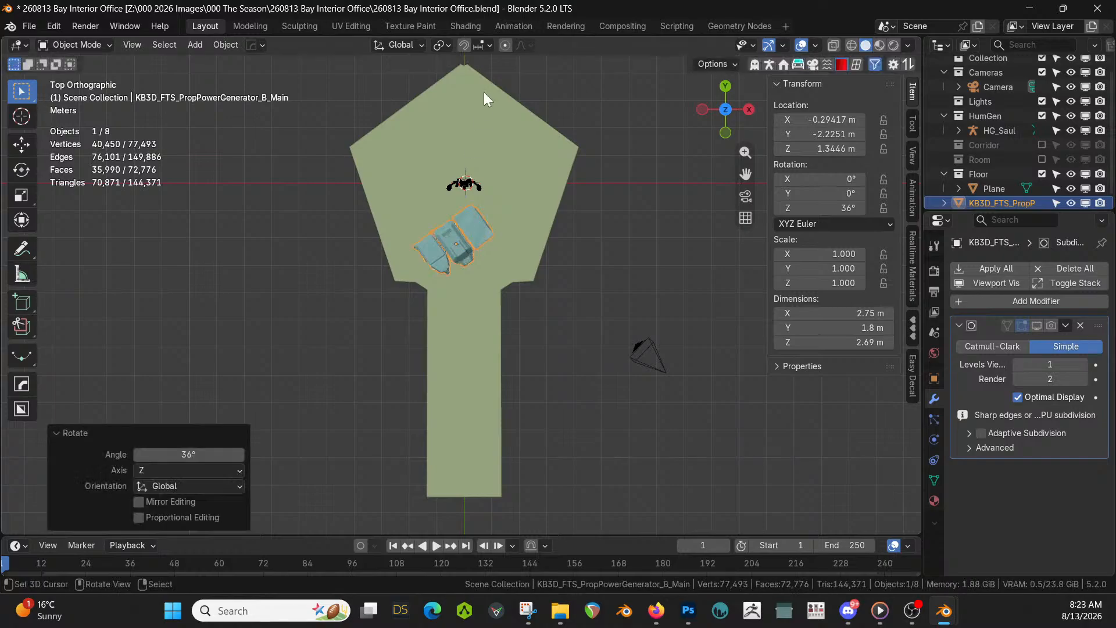
Set the transform orientation to Local and move the generator about -2.26 m in X and 3.72 m in Y to the floor's angled back edge
click(421, 45)
click(374, 105)
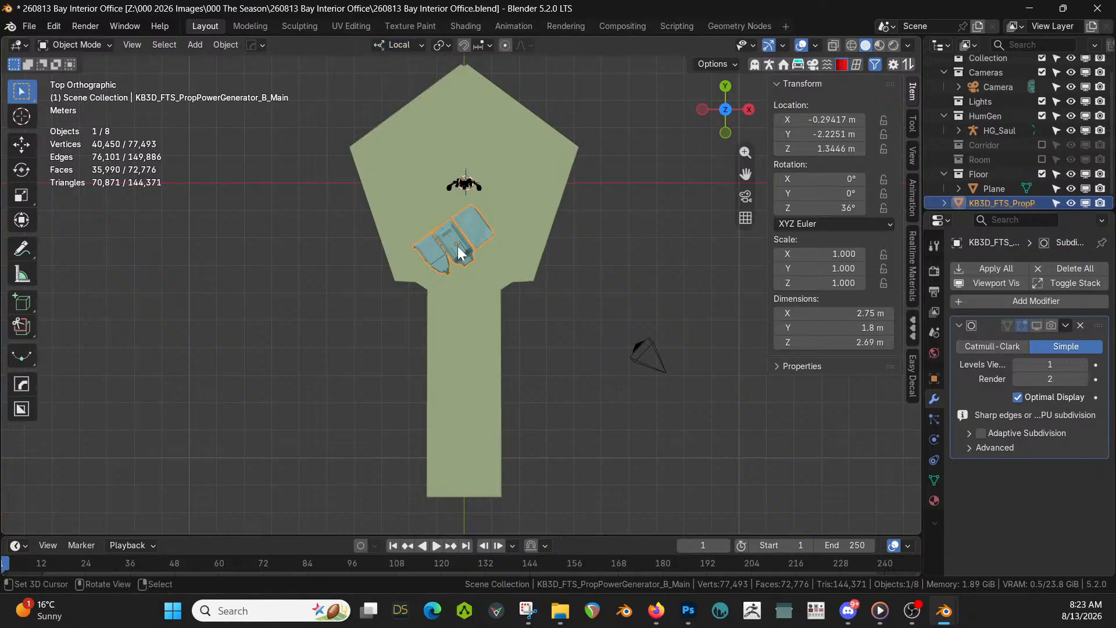
click(458, 240)
click(478, 237)
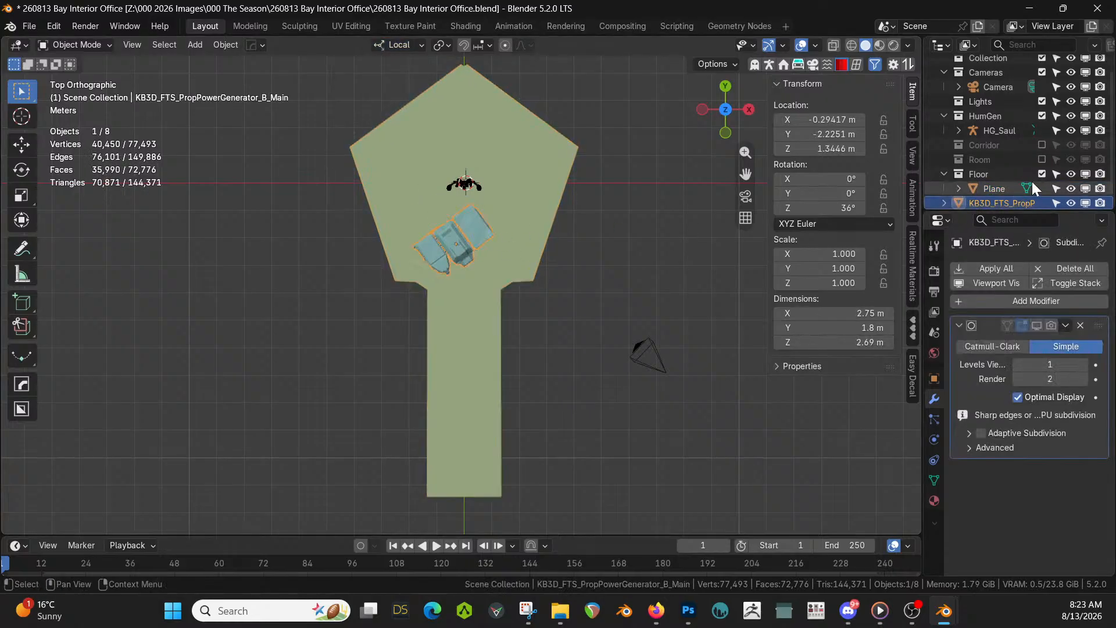
scroll(940, 197, down, 1)
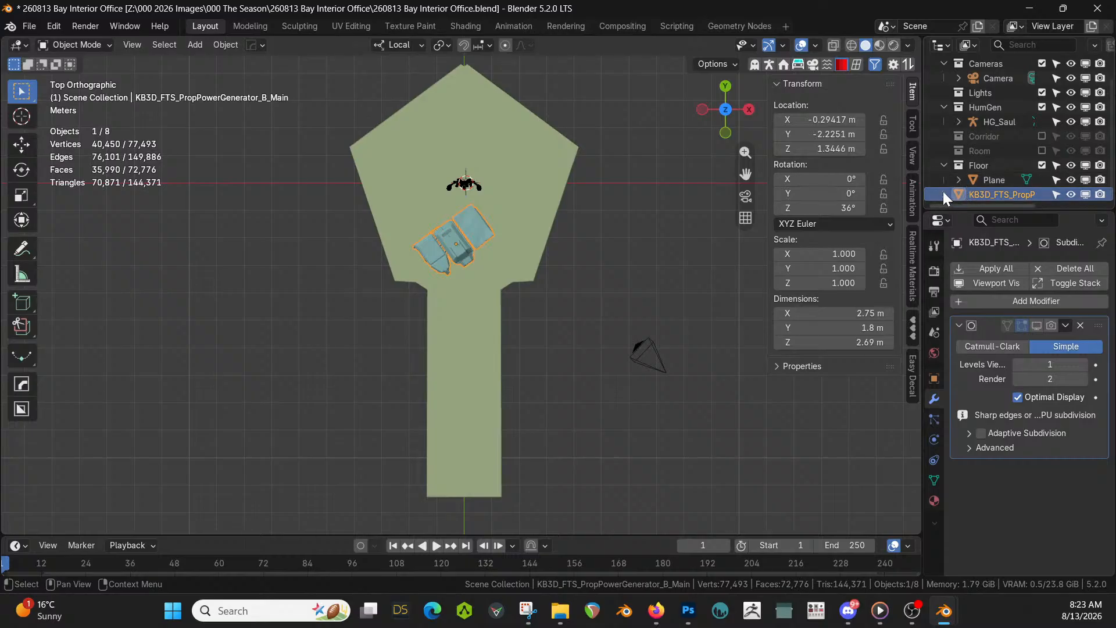
click(944, 193)
scroll(999, 186, down, 2)
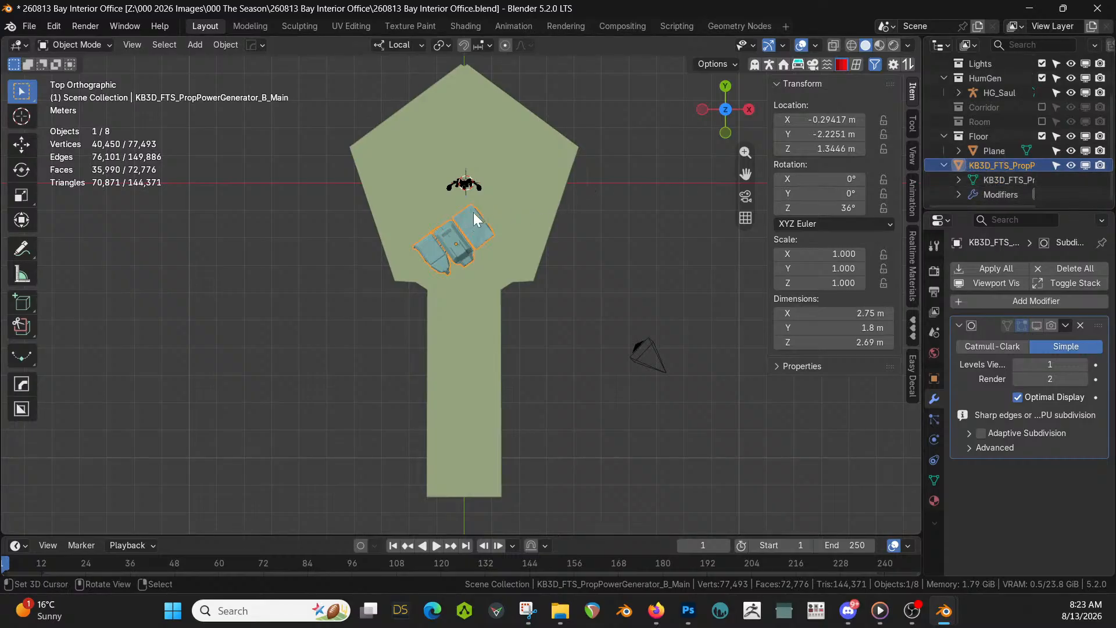
drag(478, 219, 403, 114)
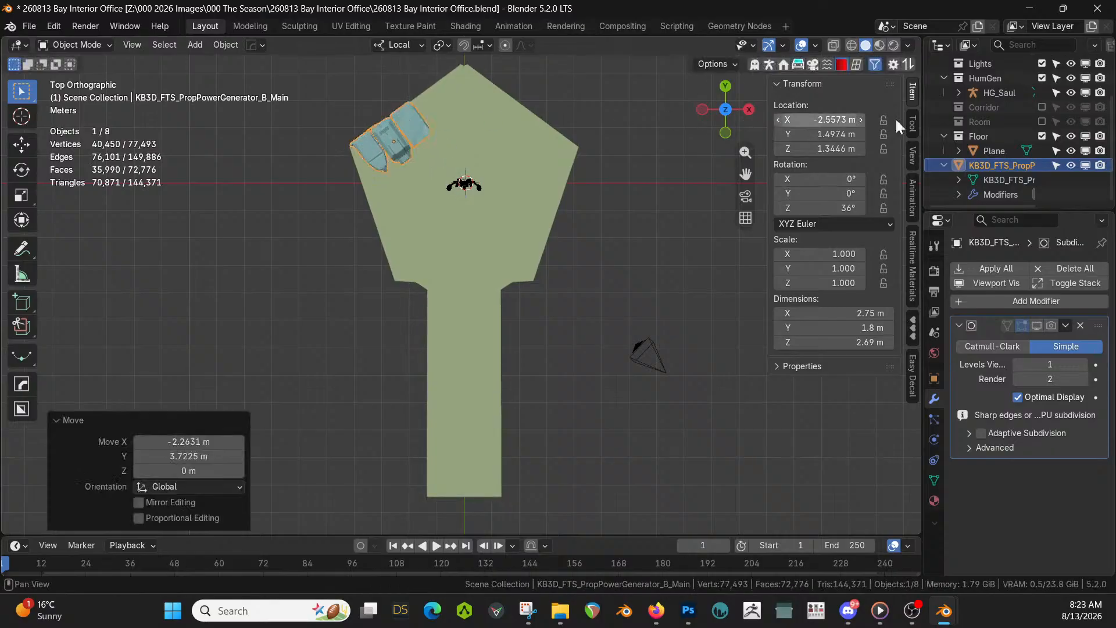
Re-enable the Room collection and check the generator's placement from inside the room
click(1042, 122)
middle_drag(501, 132, 494, 35)
scroll(493, 131, up, 5)
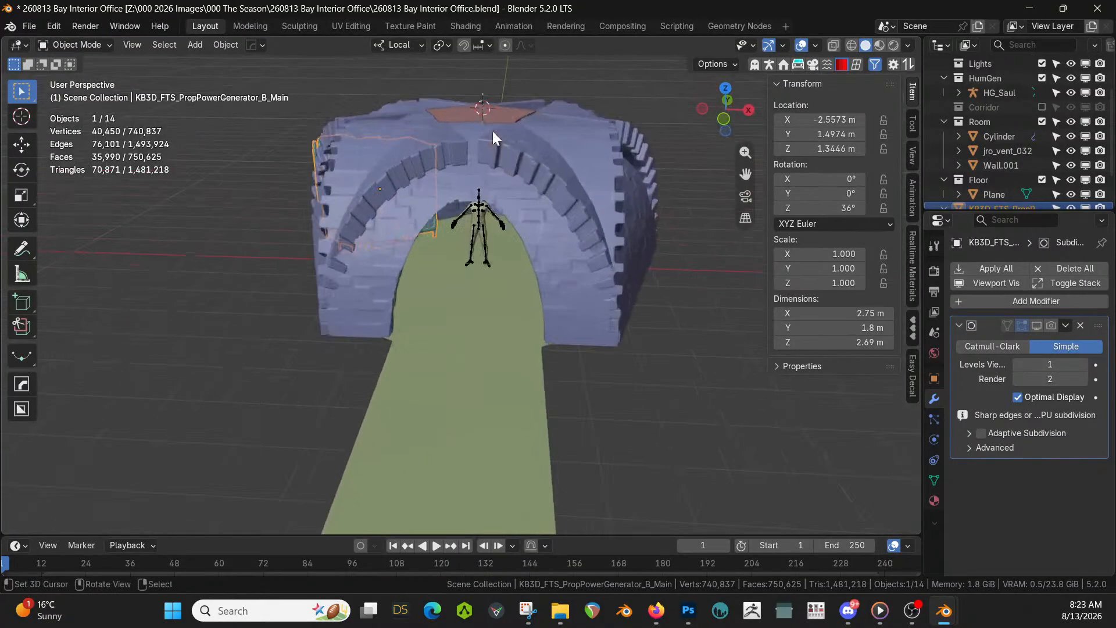
mouse_move(504, 152)
middle_down()
mouse_move(487, 160)
mouse_move(486, 129)
middle_up()
scroll(501, 195, up, 2)
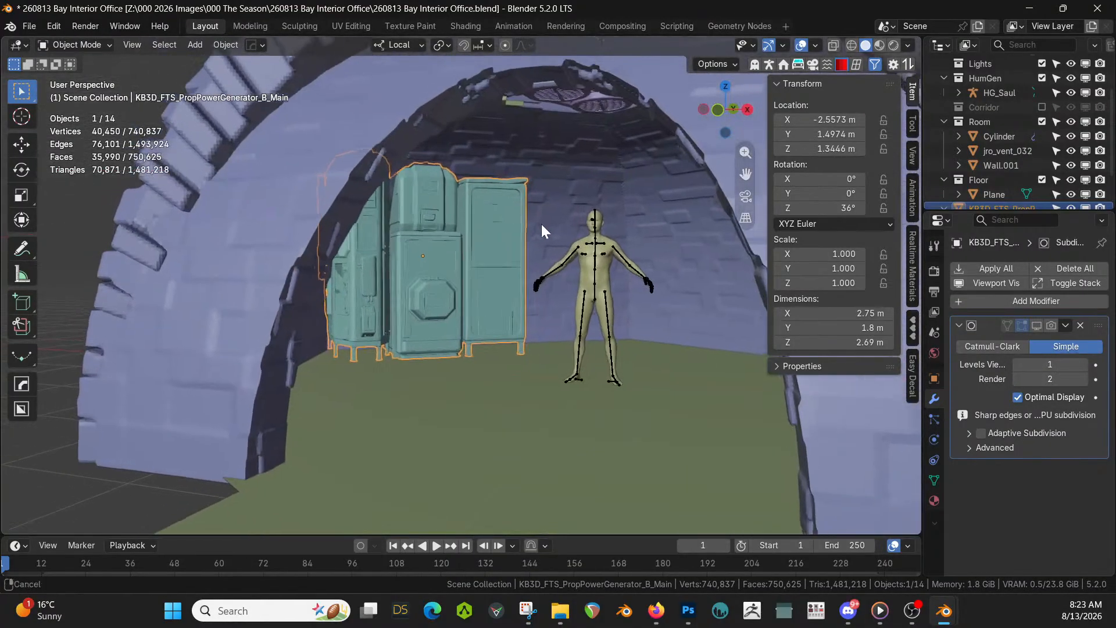
mouse_move(582, 287)
middle_down()
mouse_move(471, 248)
mouse_move(521, 254)
middle_up()
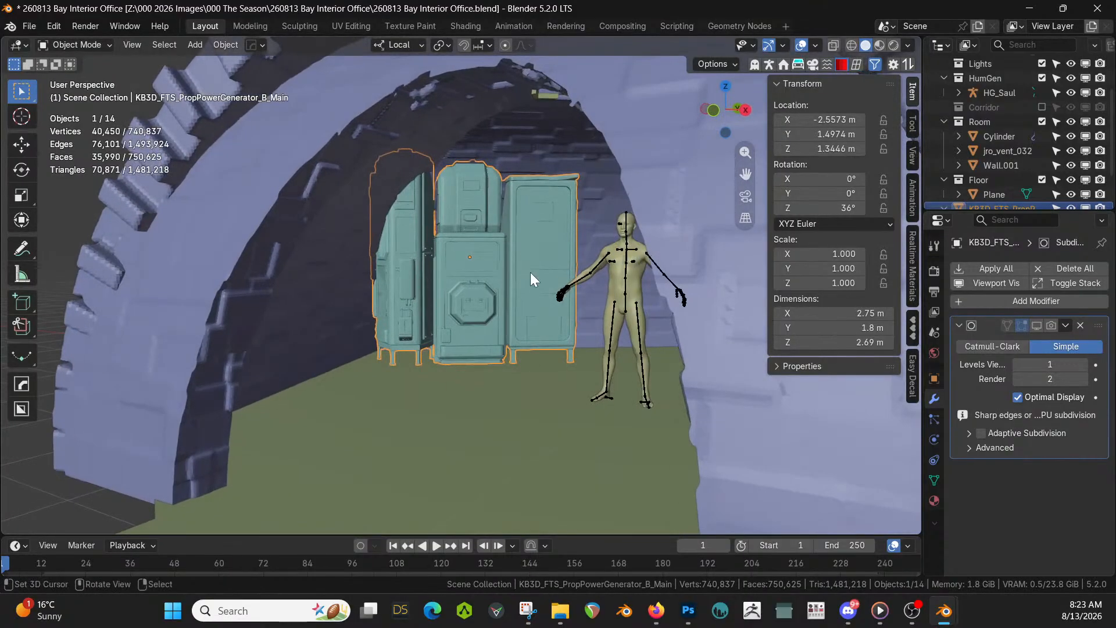
Move the generator about 1.01 m along its local X axis with the Transform tool
right_click(487, 282)
right_click(487, 283)
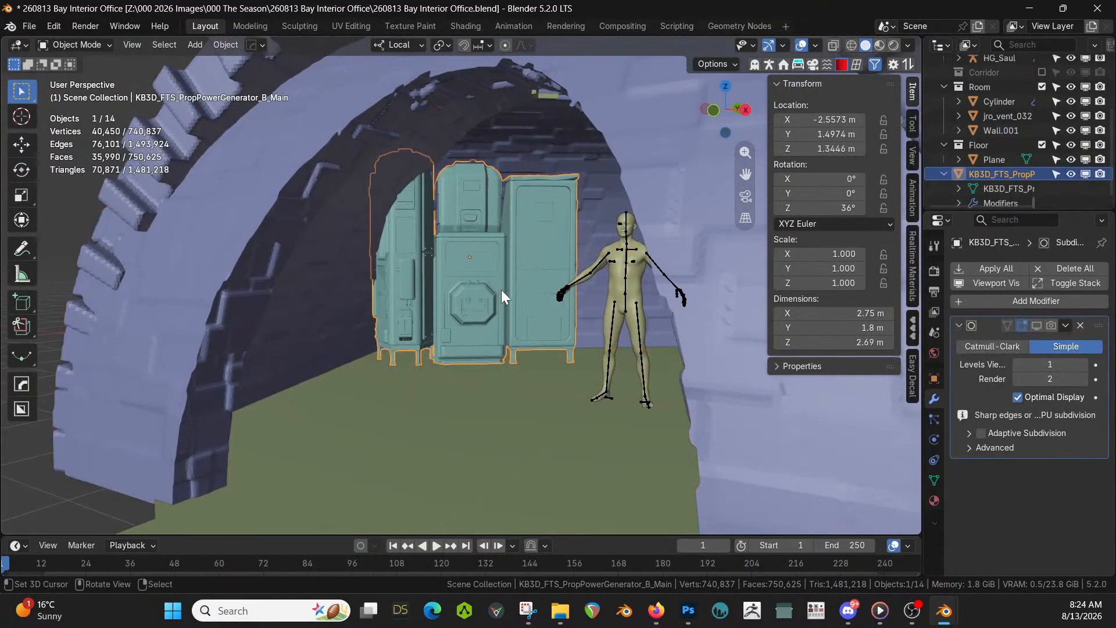
click(22, 221)
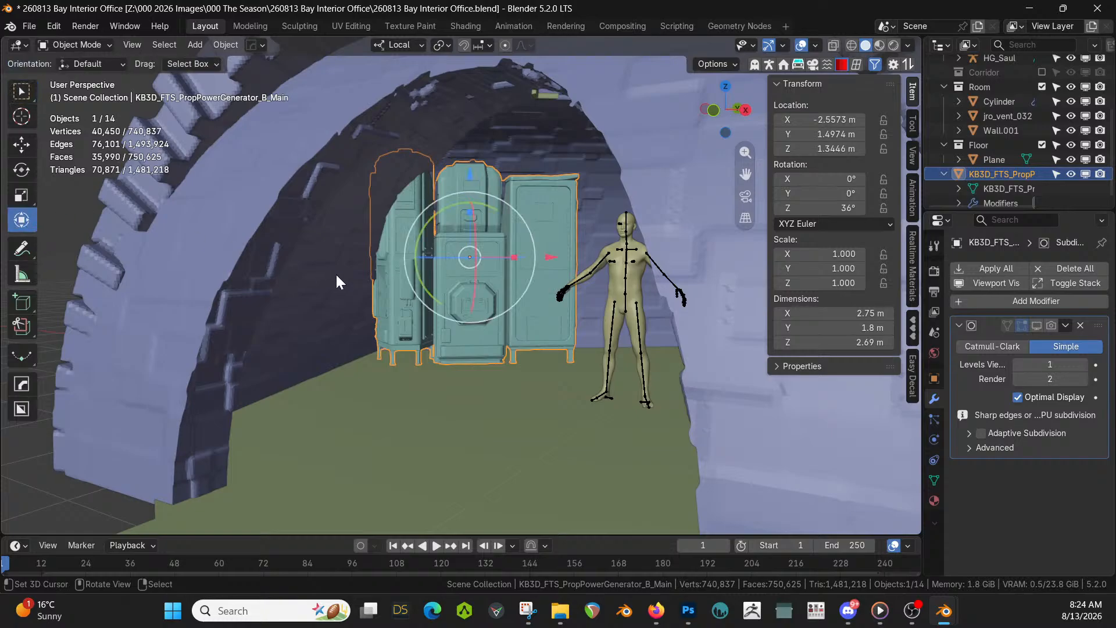
drag(435, 294, 510, 305)
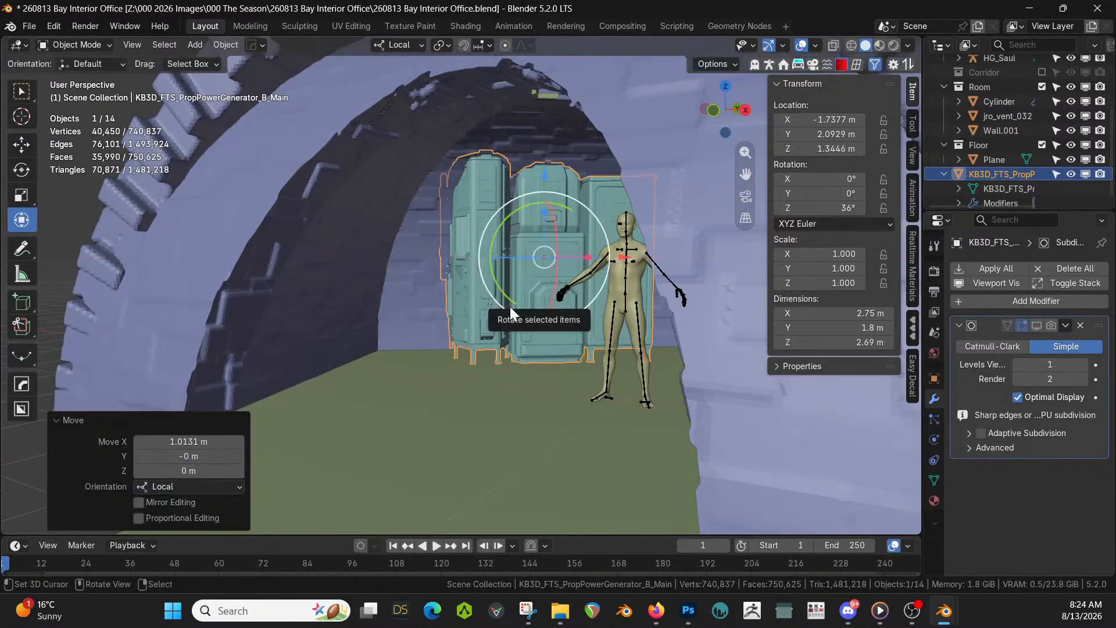
Frame the generator's rear and move it about -0.37 m along its local Y axis, away from the wall
key(KP_Decimal)
middle_drag(475, 331, 605, 278)
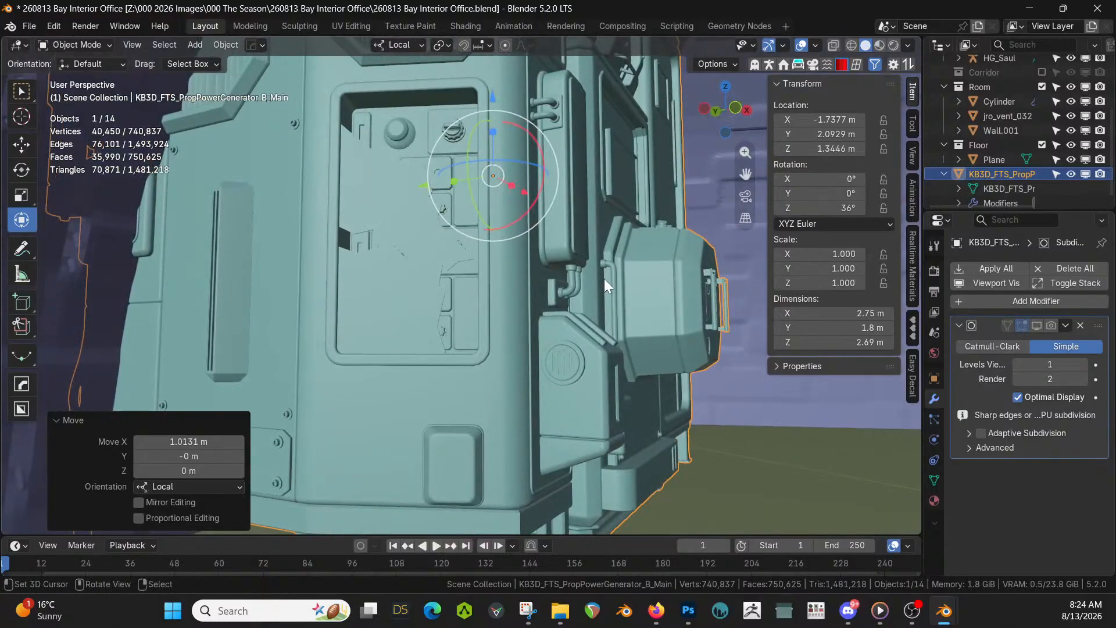
key(g)
key(y)
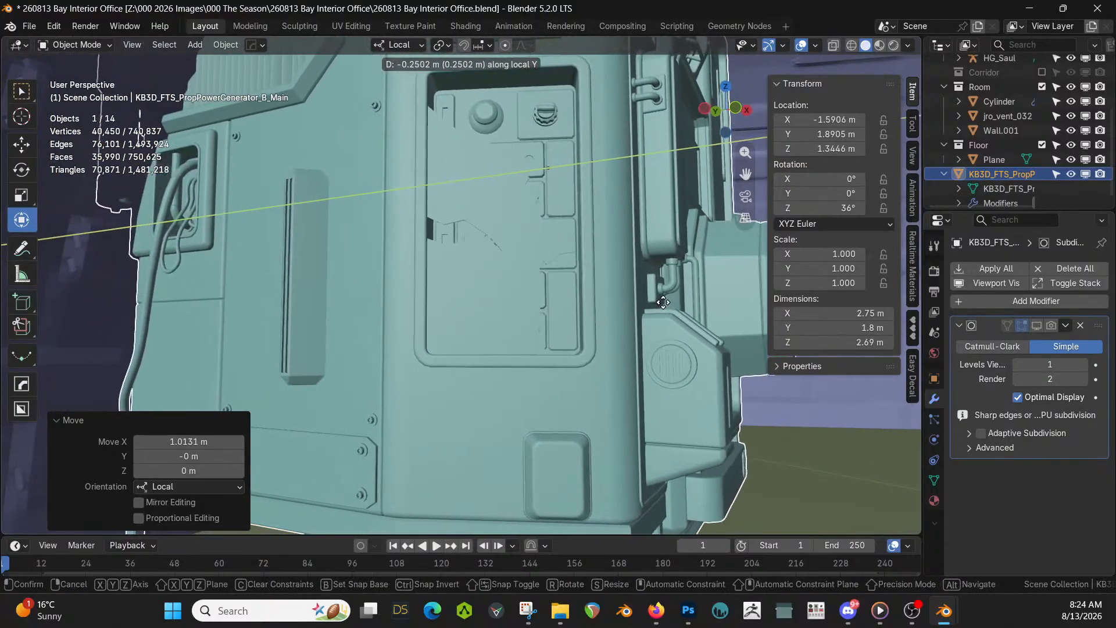
click(693, 311)
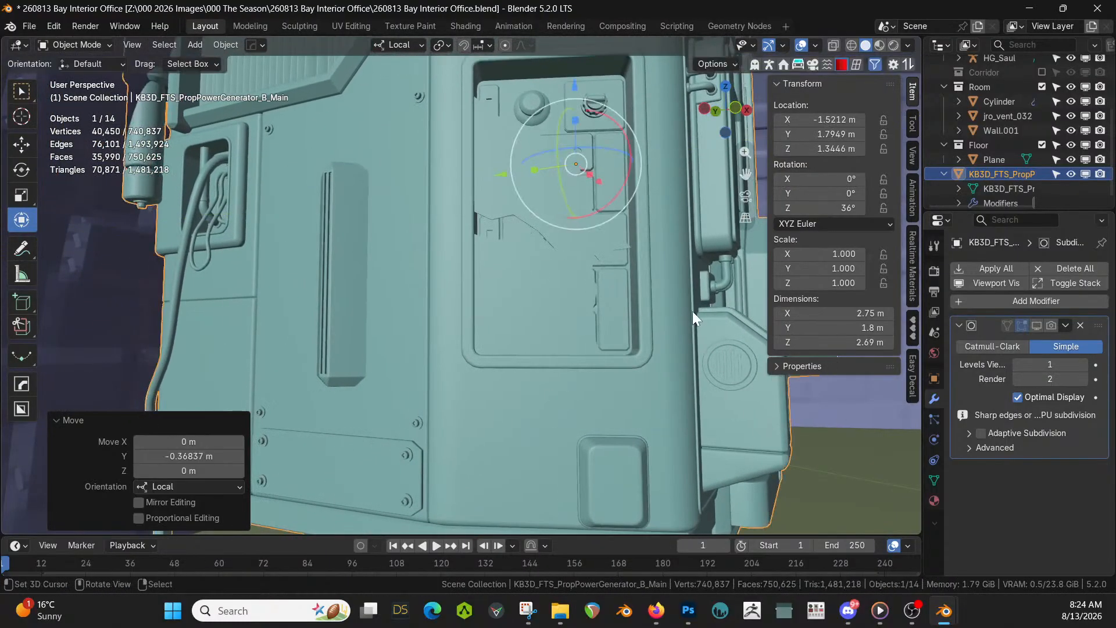
Move the generator about -0.55 m further along its local Y axis and check its clearance from the wall
mouse_move(693, 311)
middle_down()
mouse_move(567, 350)
mouse_move(495, 352)
mouse_move(668, 331)
mouse_move(657, 337)
mouse_move(682, 318)
middle_up()
scroll(593, 322, up, 4)
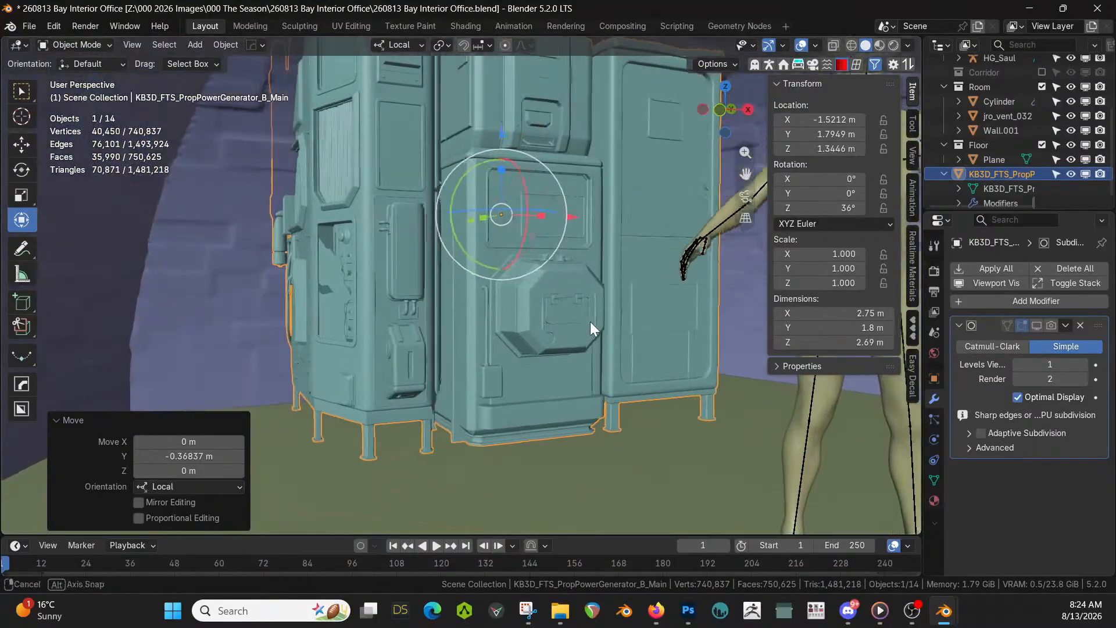
key(g)
key(y)
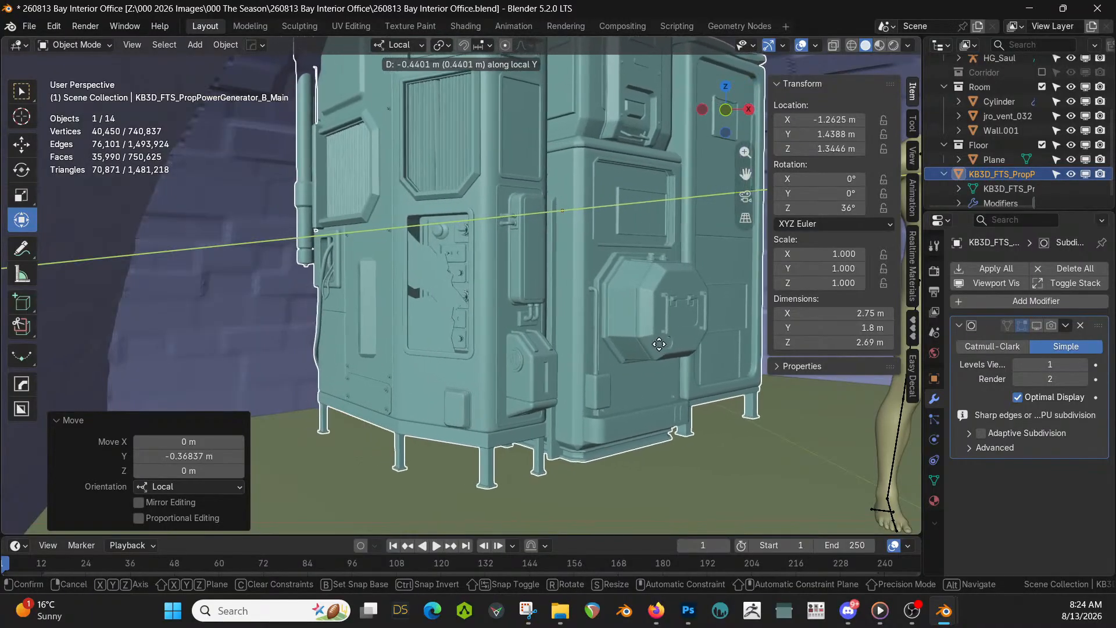
click(671, 343)
middle_drag(669, 344, 599, 355)
scroll(618, 358, down, 4)
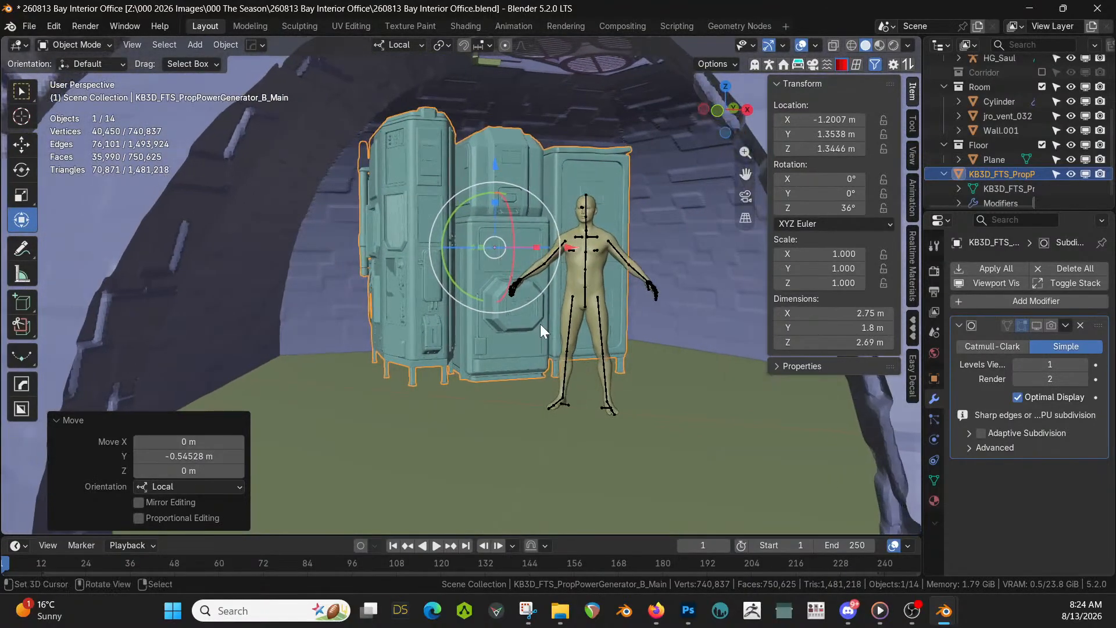
mouse_move(540, 323)
middle_down()
mouse_move(549, 341)
mouse_move(540, 339)
mouse_move(548, 323)
middle_up()
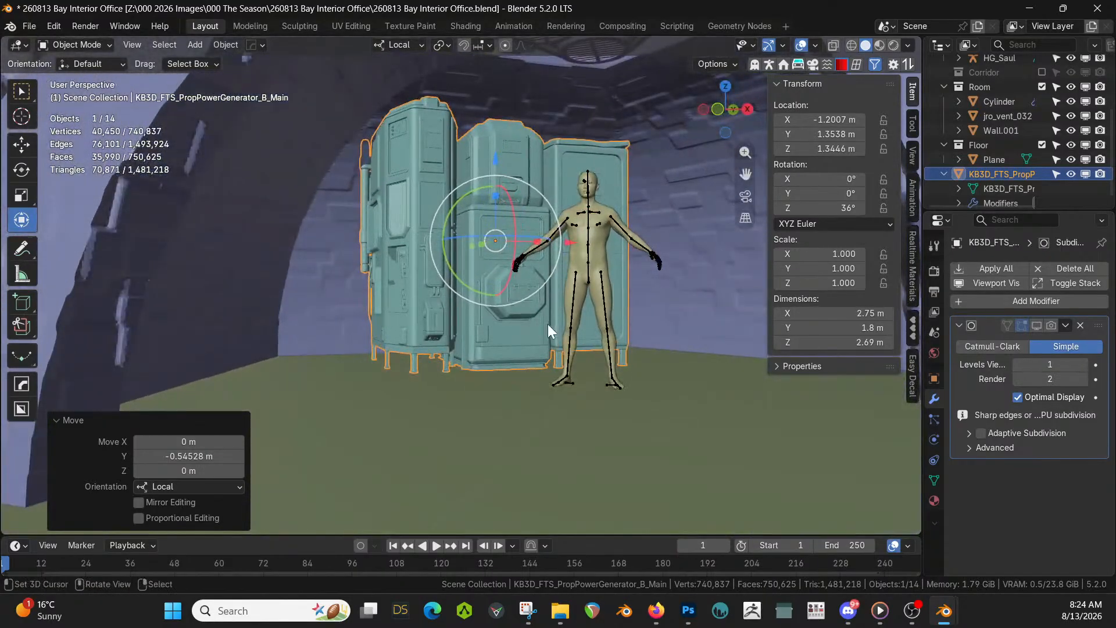
Move the generator to a new collection named Set Dec and exclude the Room collection from the view layer
middle_drag(599, 350, 332, 437)
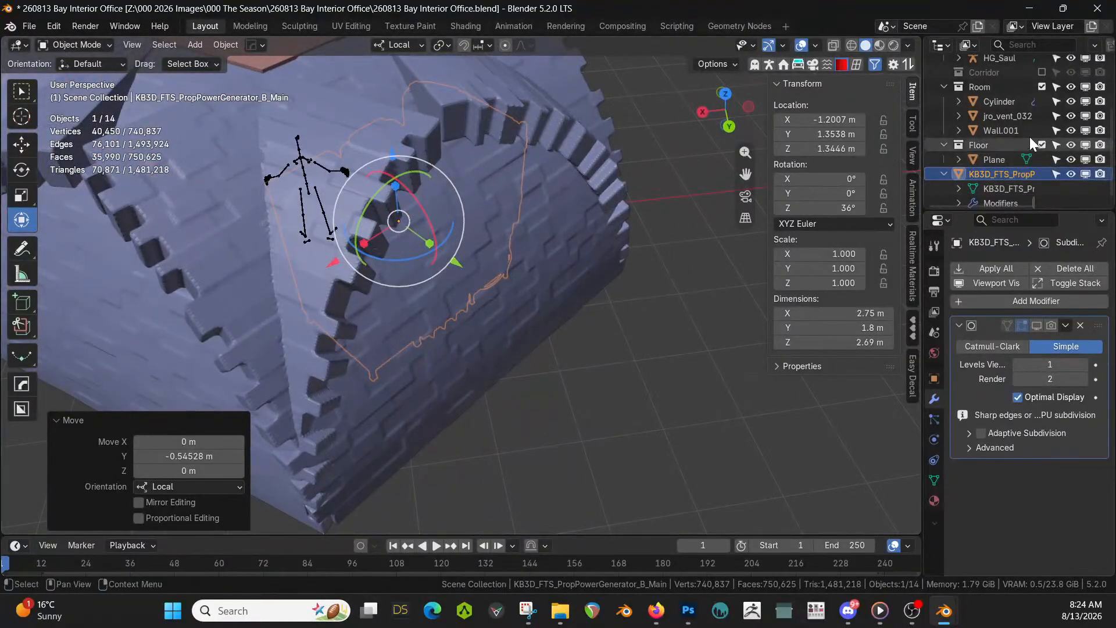
key(m)
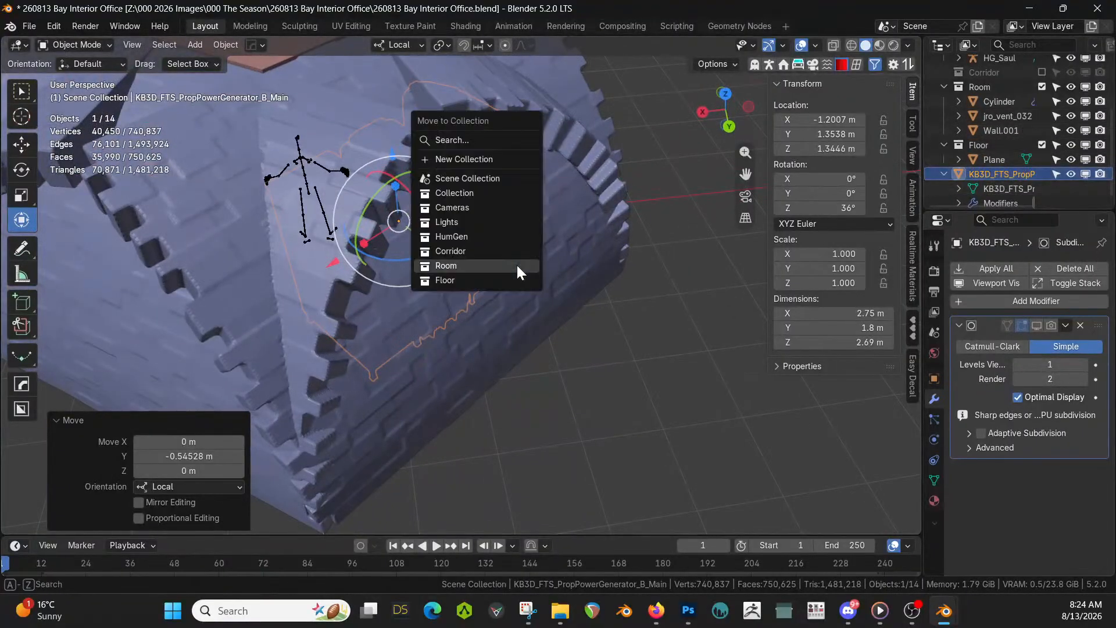
click(481, 160)
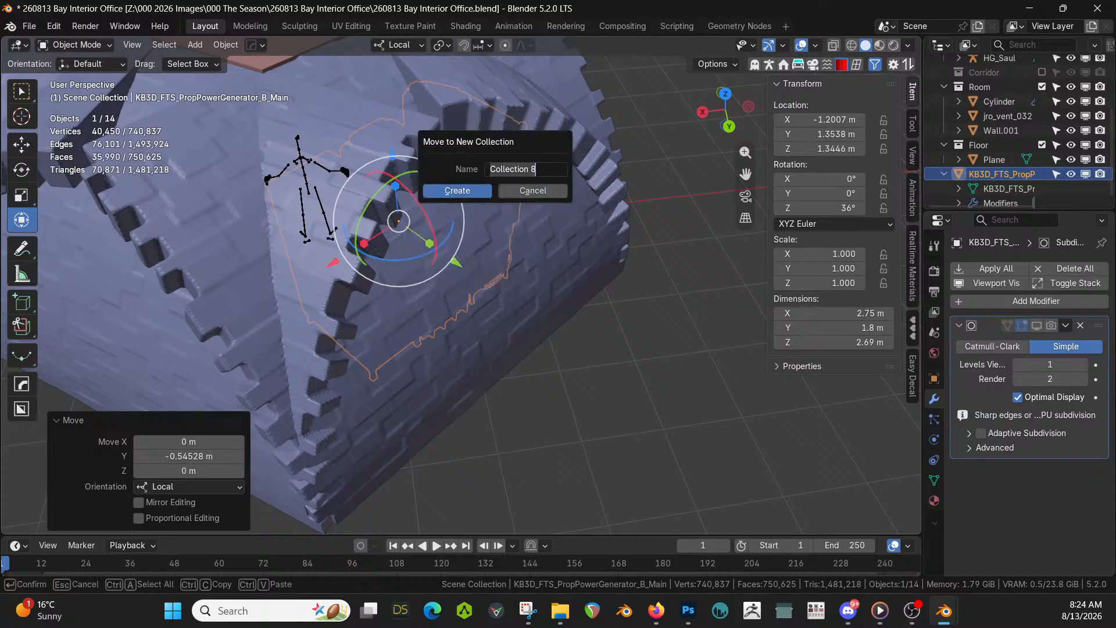
text(s)
key(Return)
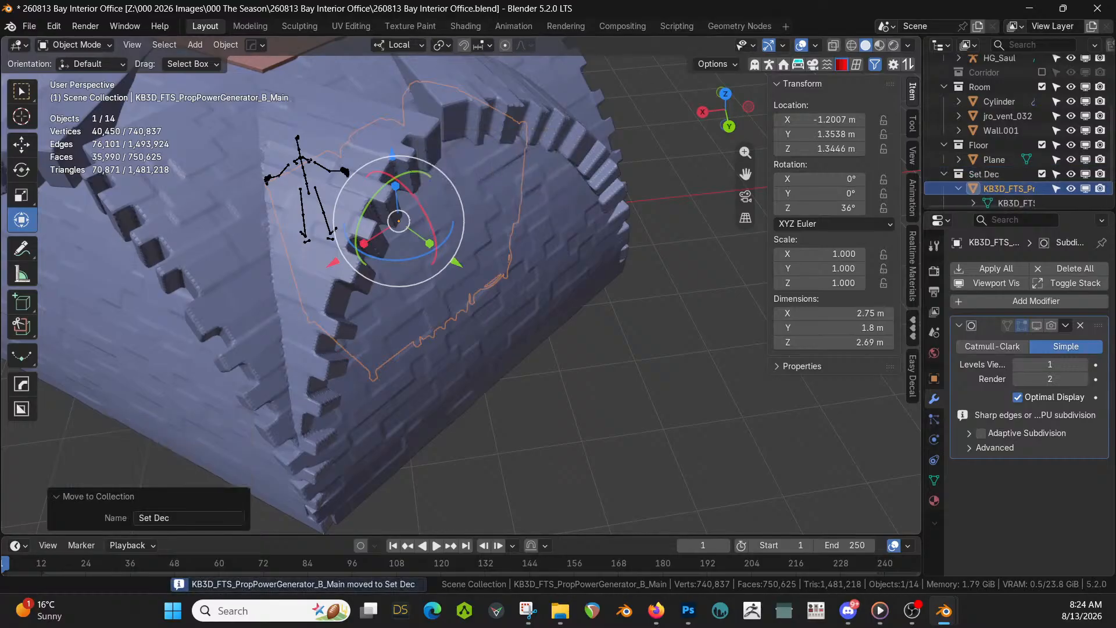
click(1043, 87)
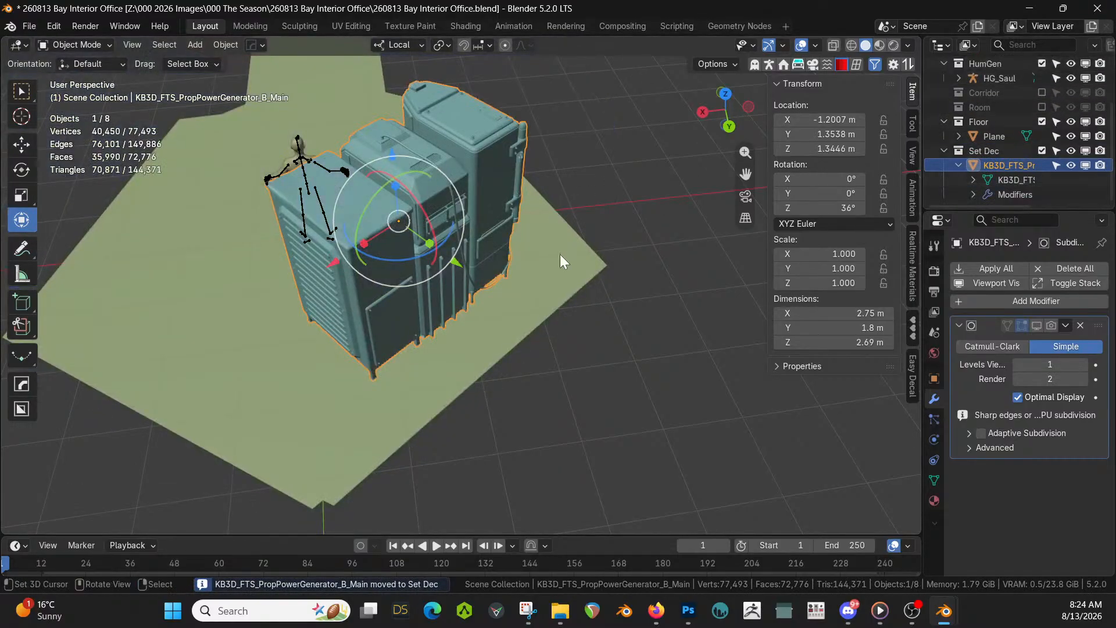
Add the KB3D_FTS_PropBigAntenna_B_Main prop beside the generator and scale it to 0.330
key(KP_7)
middle_drag(563, 283, 662, 167)
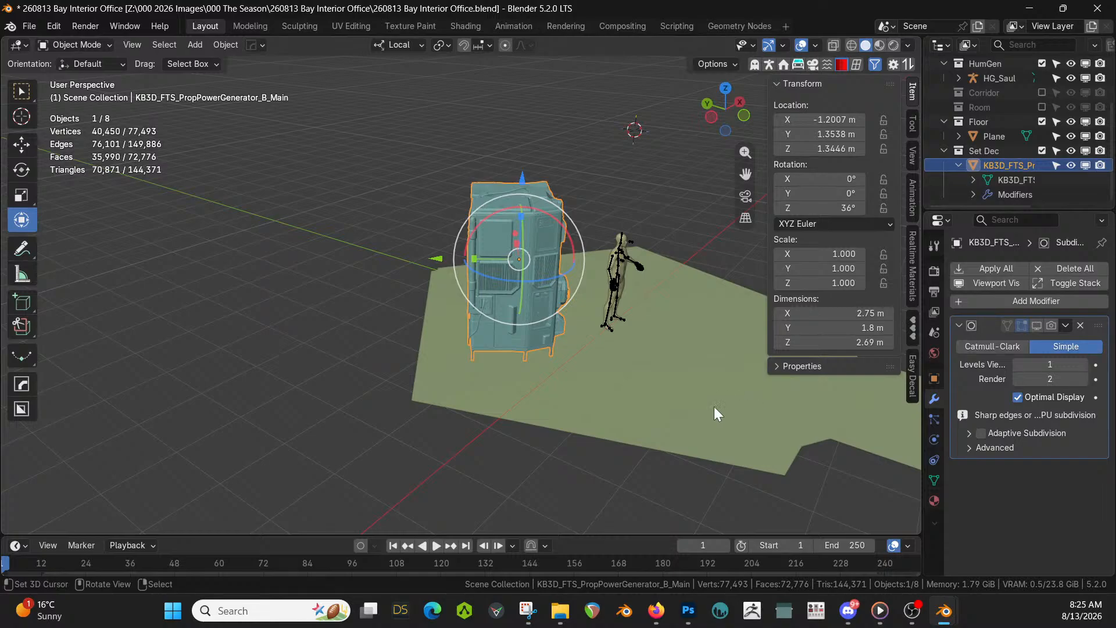
middle_drag(717, 413, 568, 461)
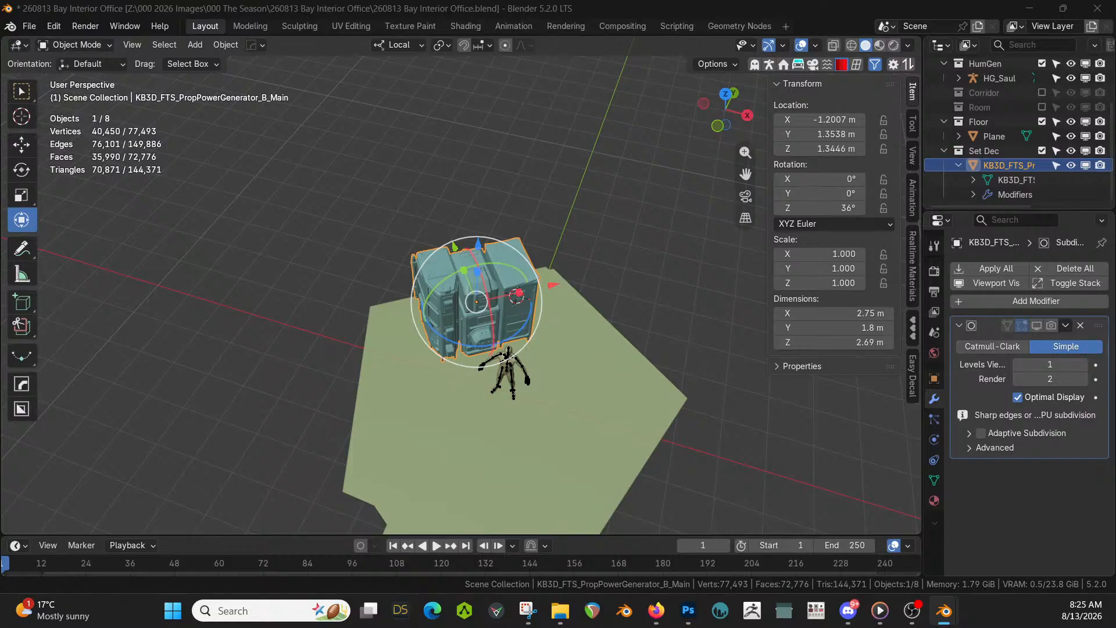
mouse_move(304, 82)
mouse_down()
mouse_move(386, 250)
mouse_move(410, 363)
mouse_up()
middle_drag(409, 363, 696, 320)
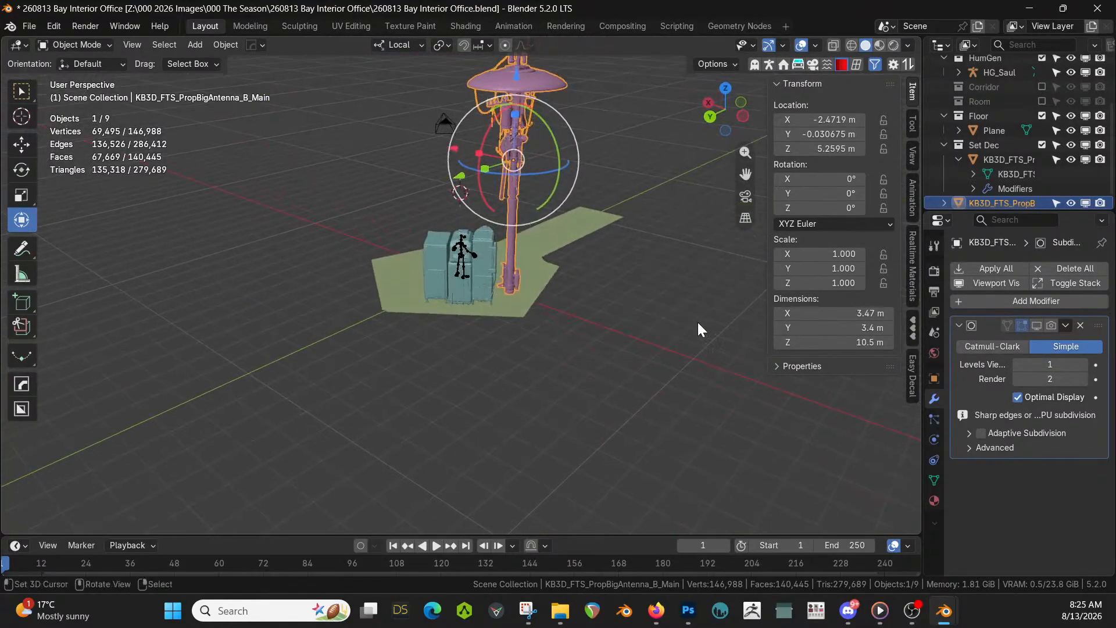
middle_drag(609, 368, 606, 450)
key(s)
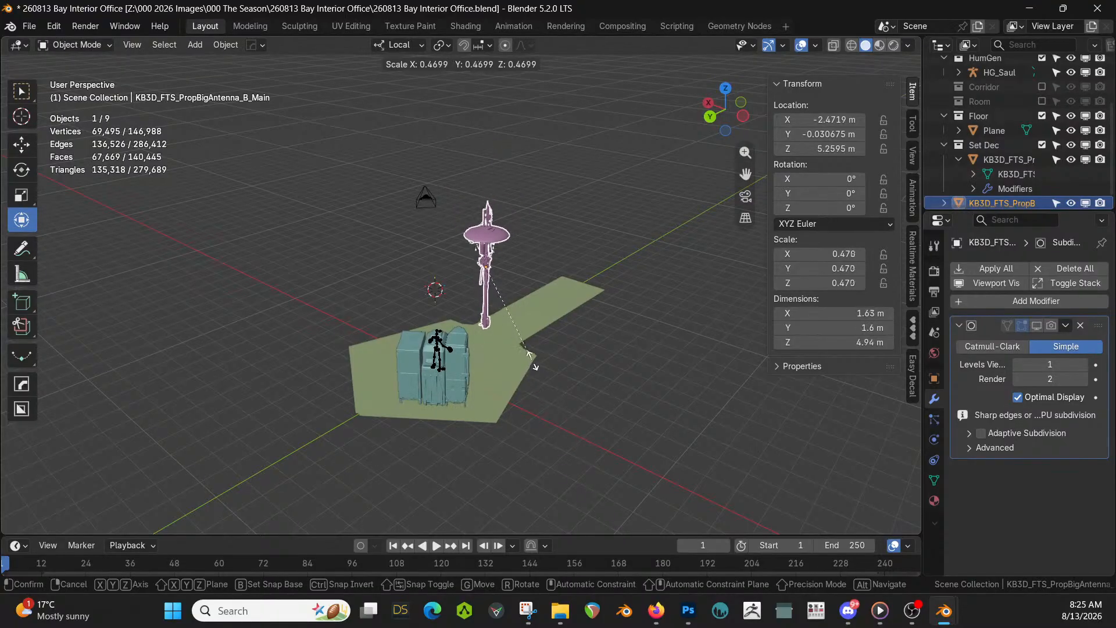
click(512, 336)
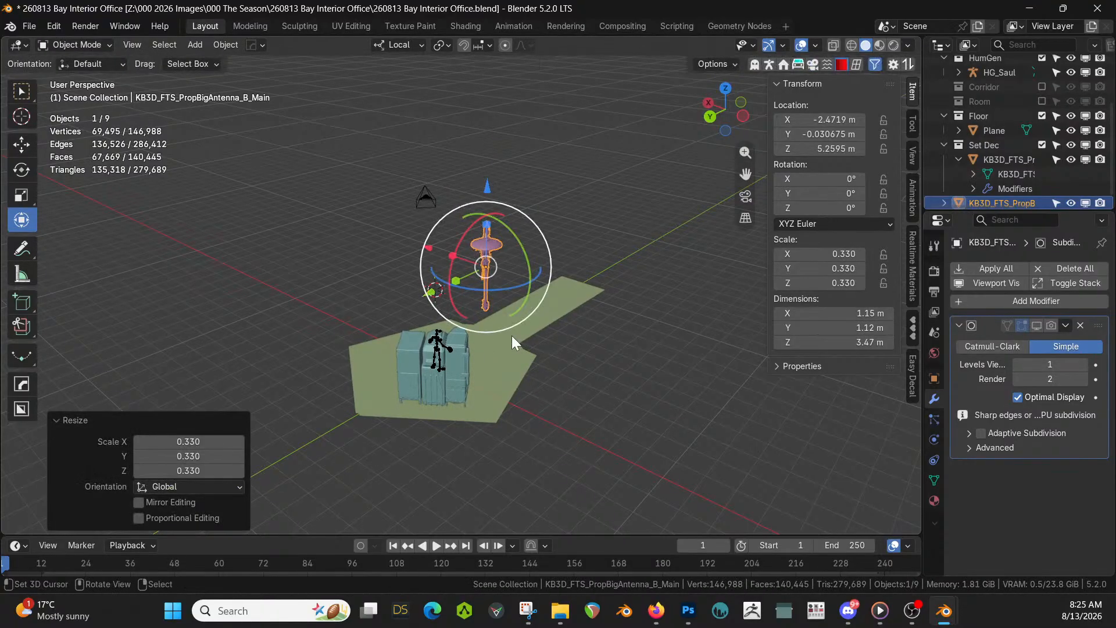
Lower the antenna about 3.67 m along its local Z axis to floor level in front view
key(KP_7)
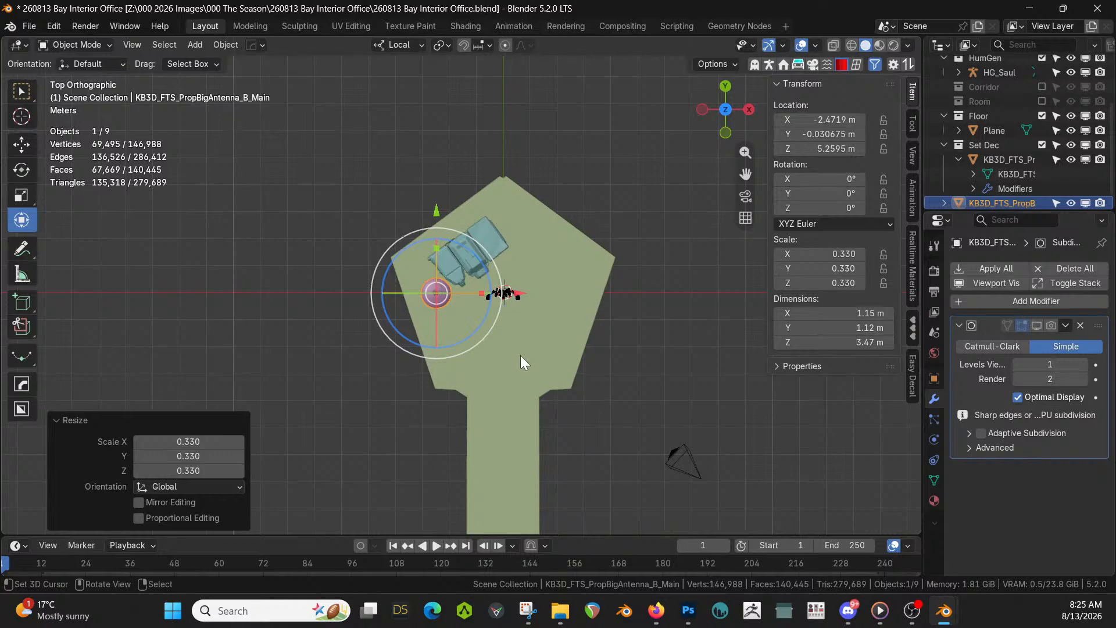
key(KP_1)
key(g)
key(z)
key(z)
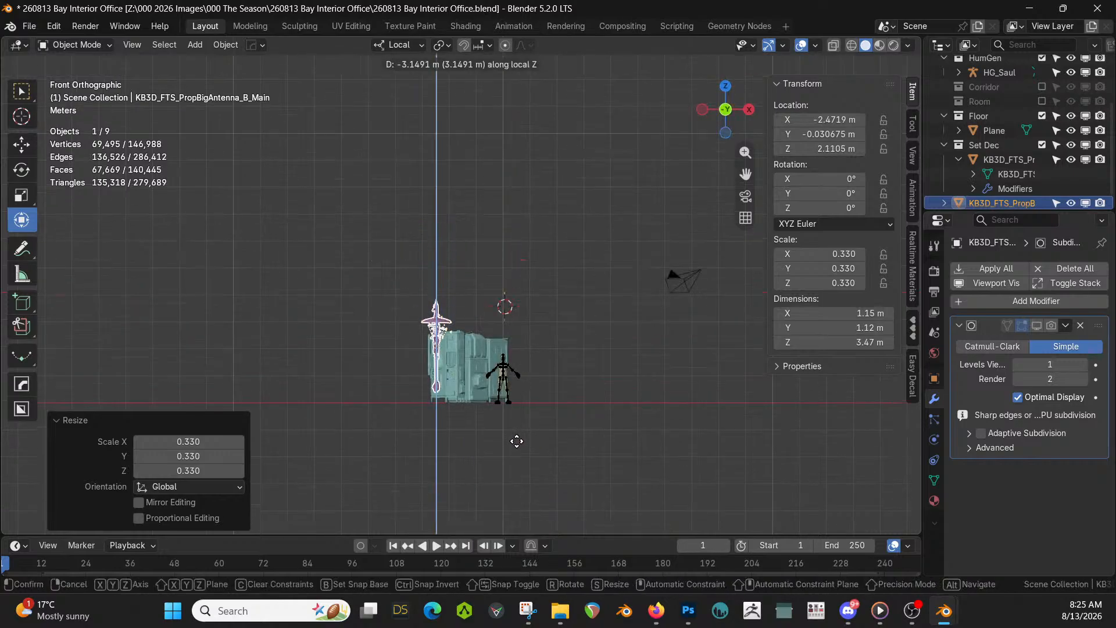
click(515, 455)
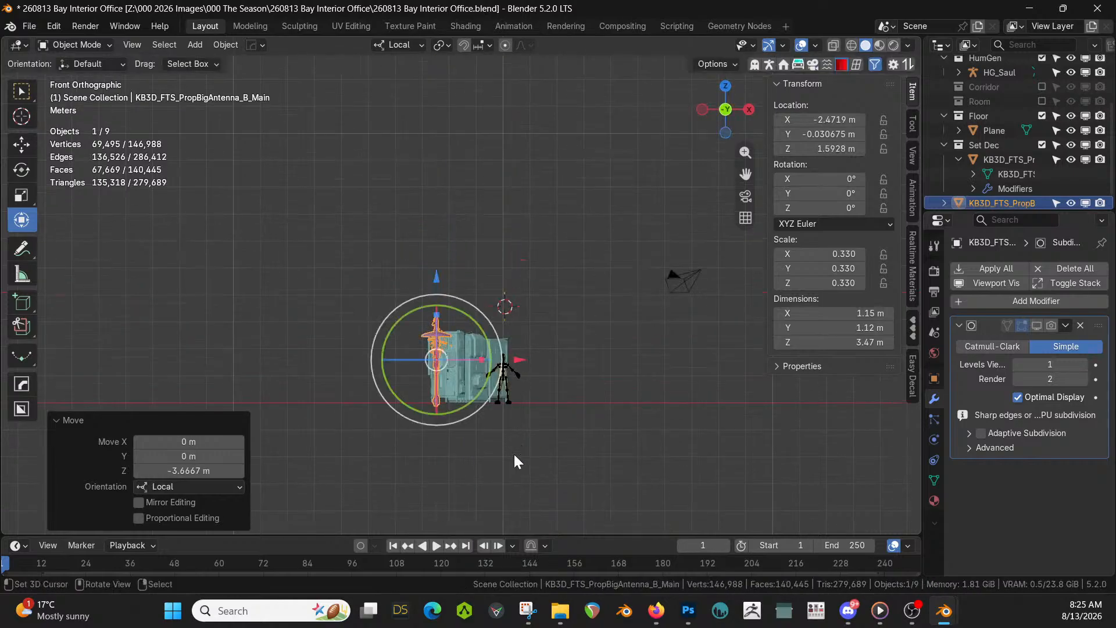
Move the antenna into the Set Dec collection
middle_drag(514, 455, 467, 71)
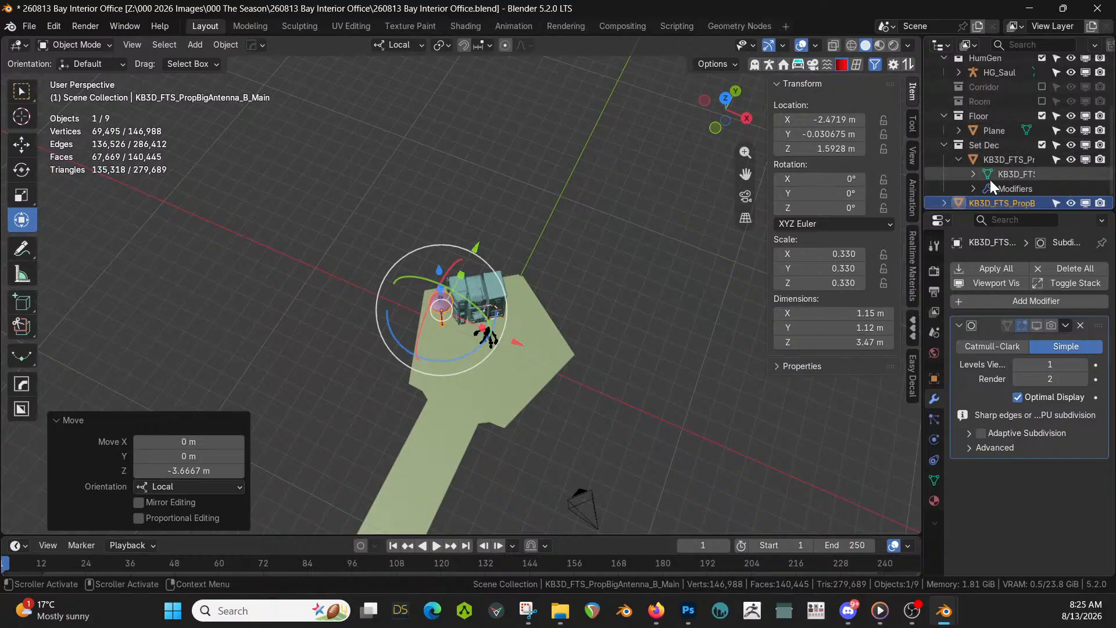
click(956, 201)
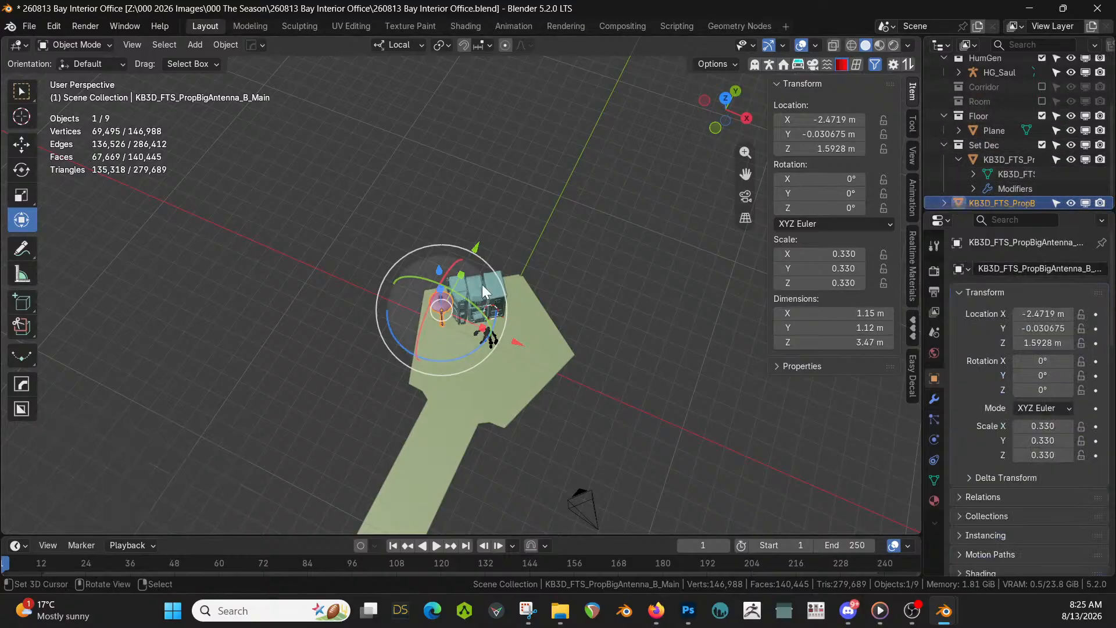
key(m)
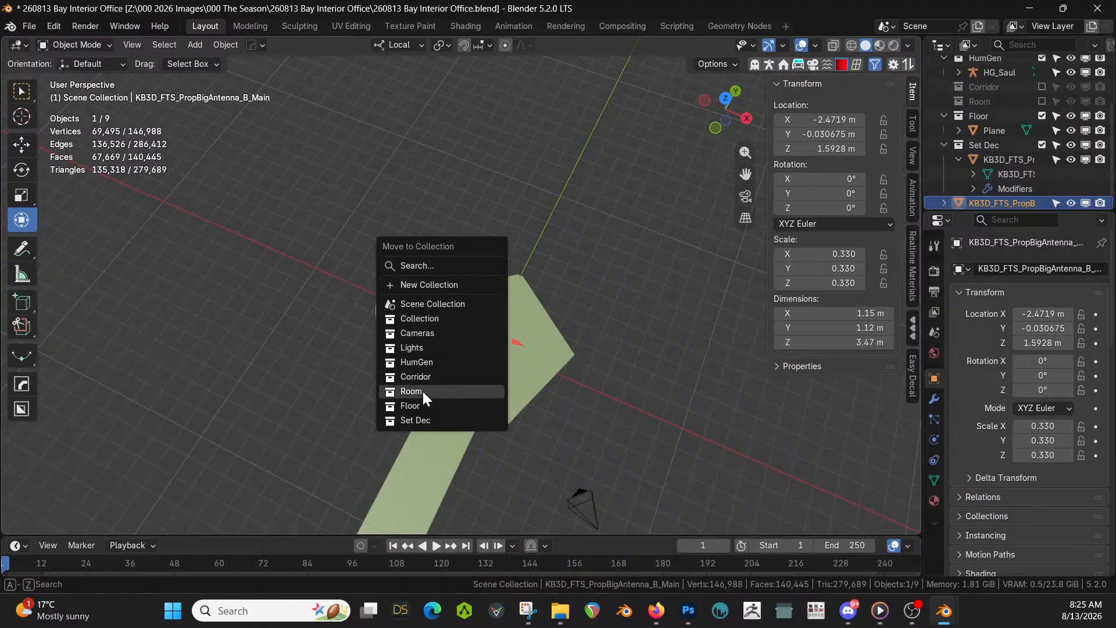
click(420, 417)
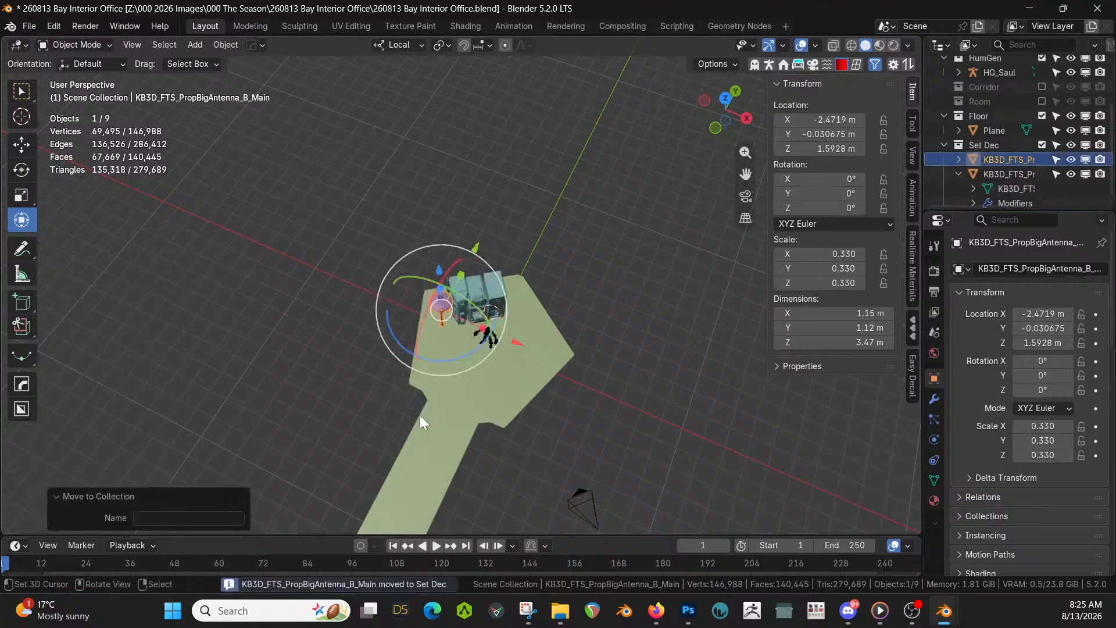
Make Set Dec the active collection, and include the Room collection in the view layer to view the props inside the room
click(989, 143)
click(1042, 101)
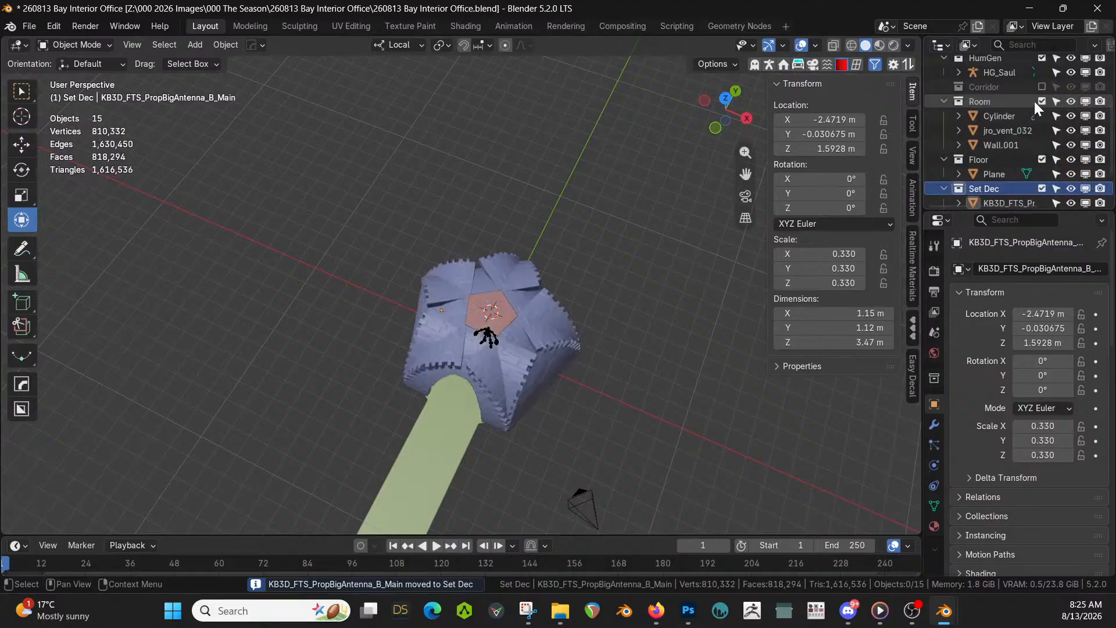
middle_drag(506, 213, 542, 167)
scroll(474, 263, up, 4)
middle_drag(474, 263, 459, 216)
scroll(459, 276, up, 4)
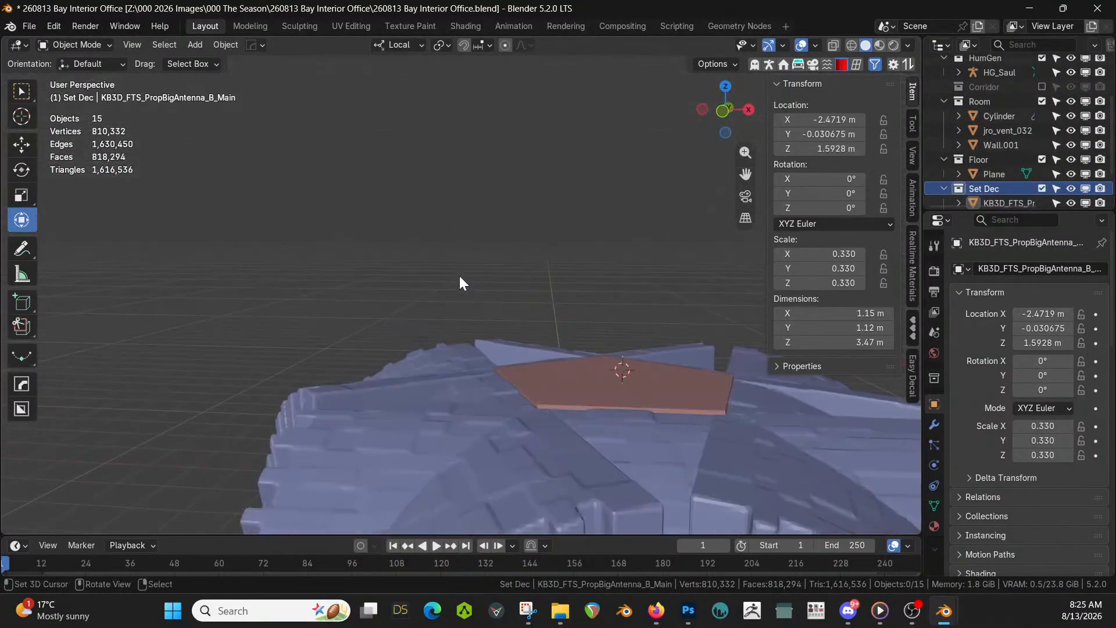
shift+middle_drag(459, 276, 433, 496)
middle_drag(534, 443, 465, 390)
scroll(501, 428, up, 1)
Delete the antenna from the room
click(353, 347)
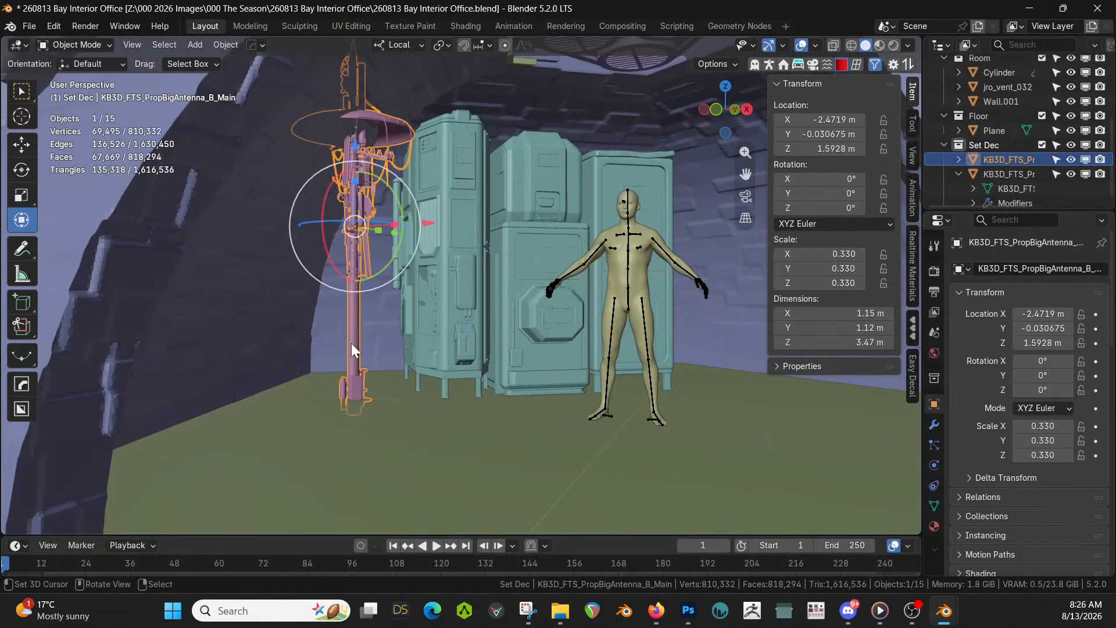
key(x)
click(352, 343)
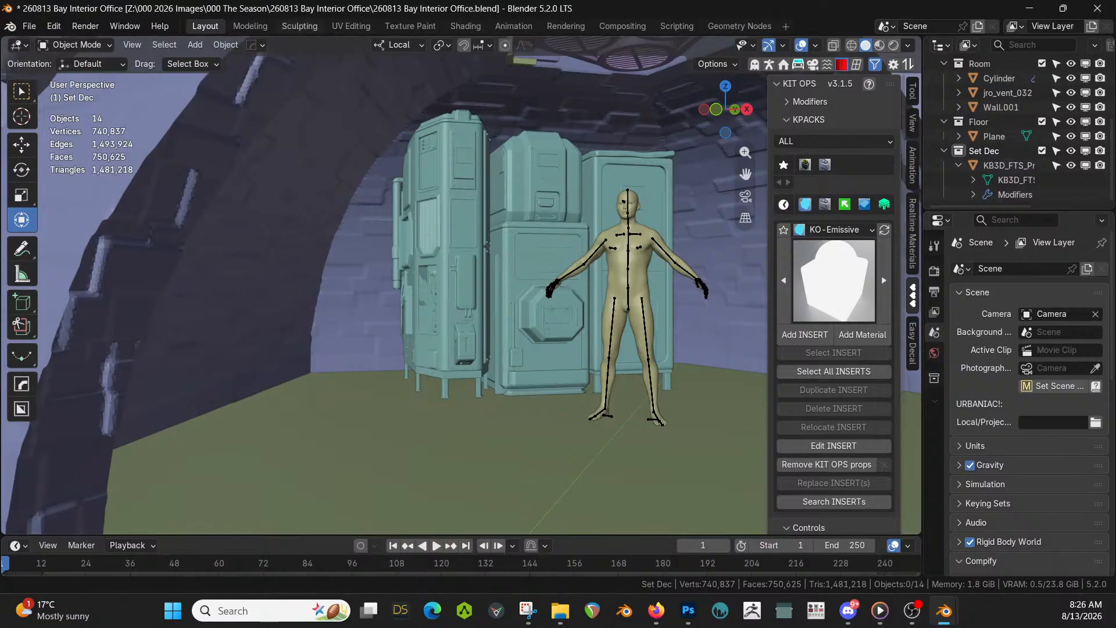
Add the KB3D_FTS_PropWallLampSet_A_LinearLampB prop and clear its location to the world origin
drag(309, 93, 543, 445)
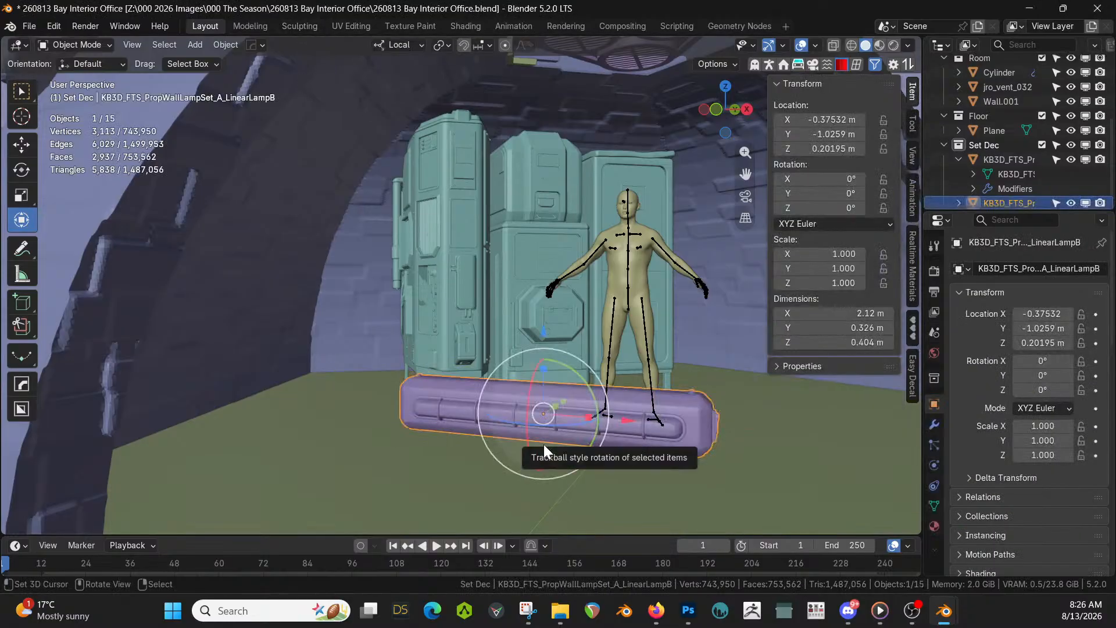
key(alt+g)
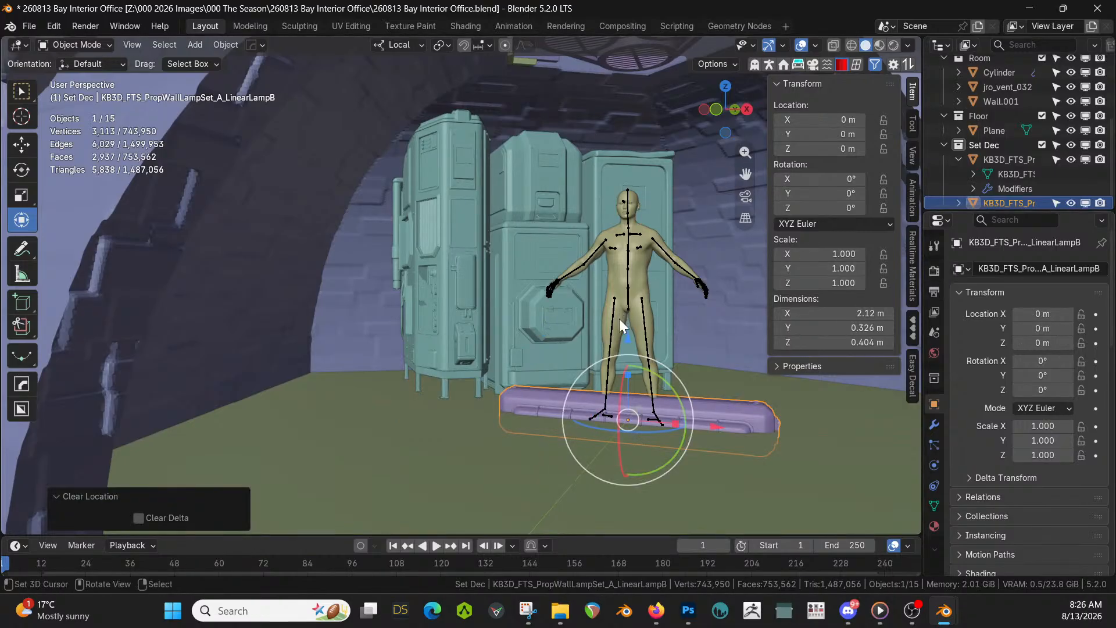
middle_drag(619, 320, 602, 480)
scroll(620, 355, down, 2)
Add an Array modifier to the linear wall lamp
key(KP_7)
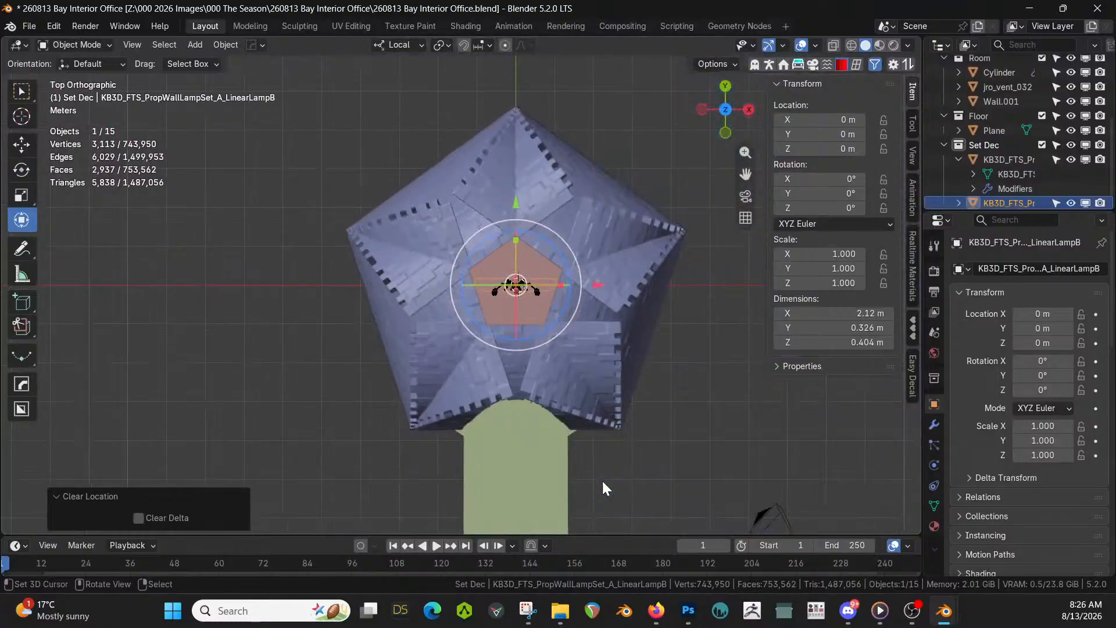
scroll(603, 480, up, 2)
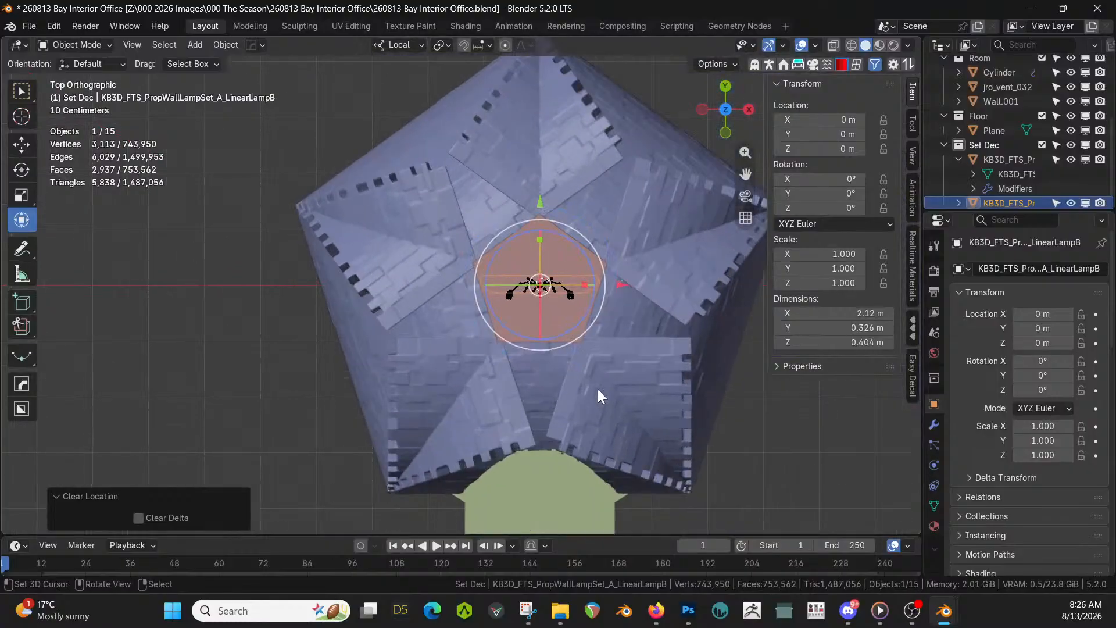
click(935, 426)
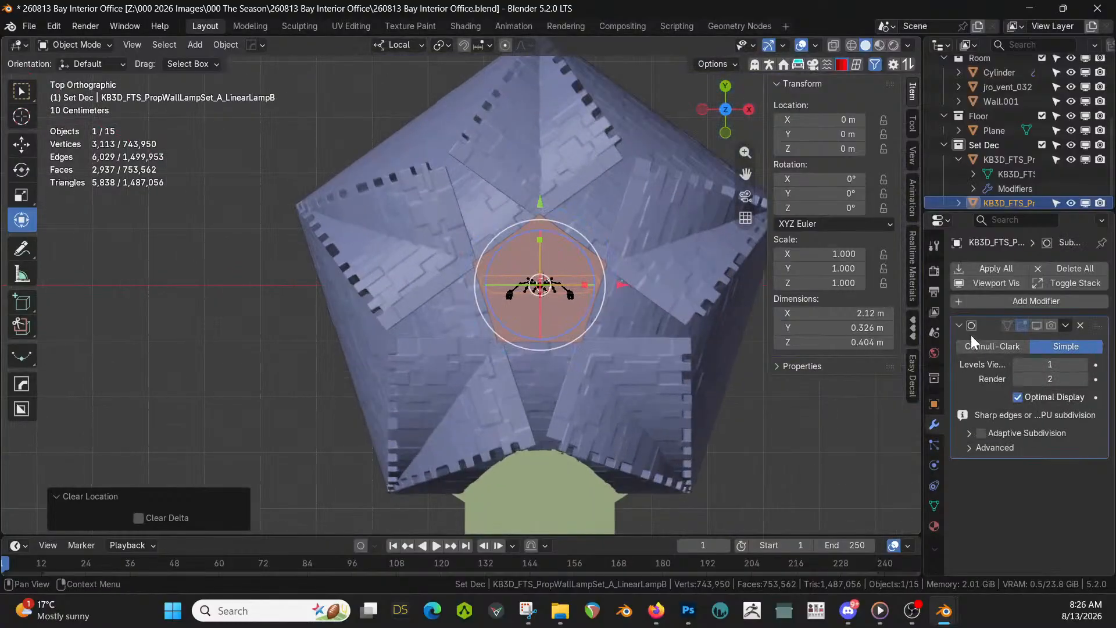
click(1017, 298)
mouse_move(989, 299)
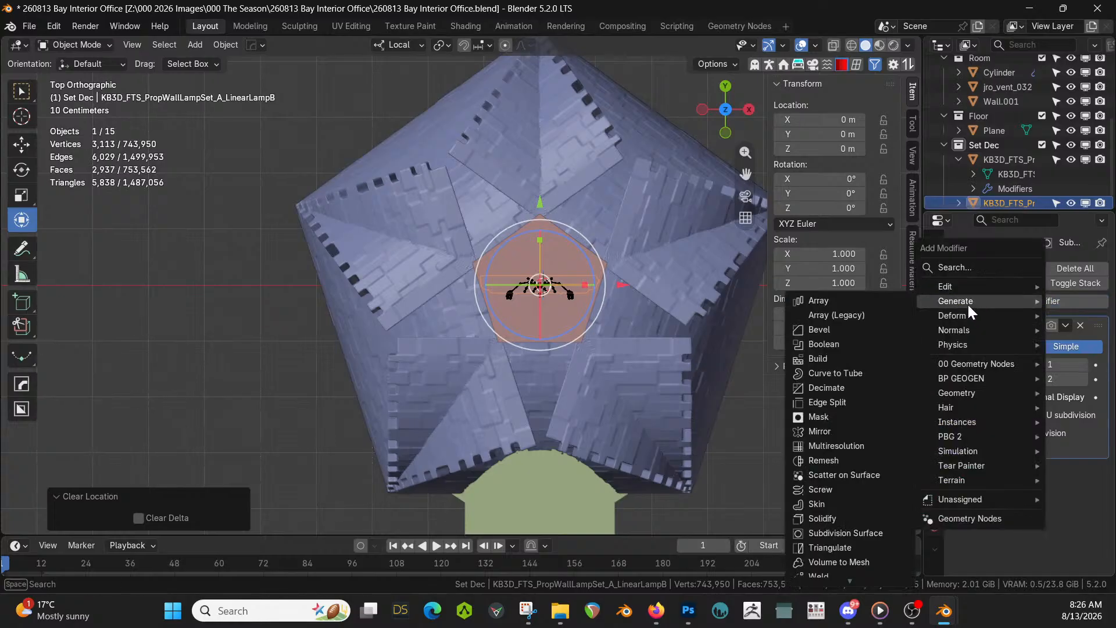
click(829, 302)
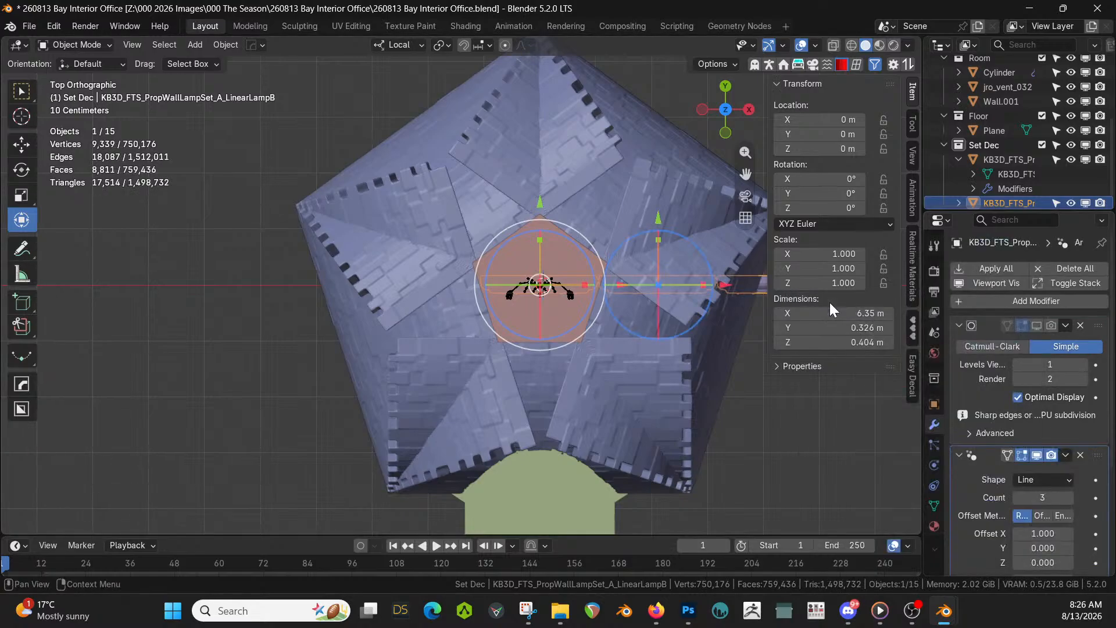
Set the lamp array's shape to Circle with a count of 5 and a radius of 3.7 m
click(1036, 481)
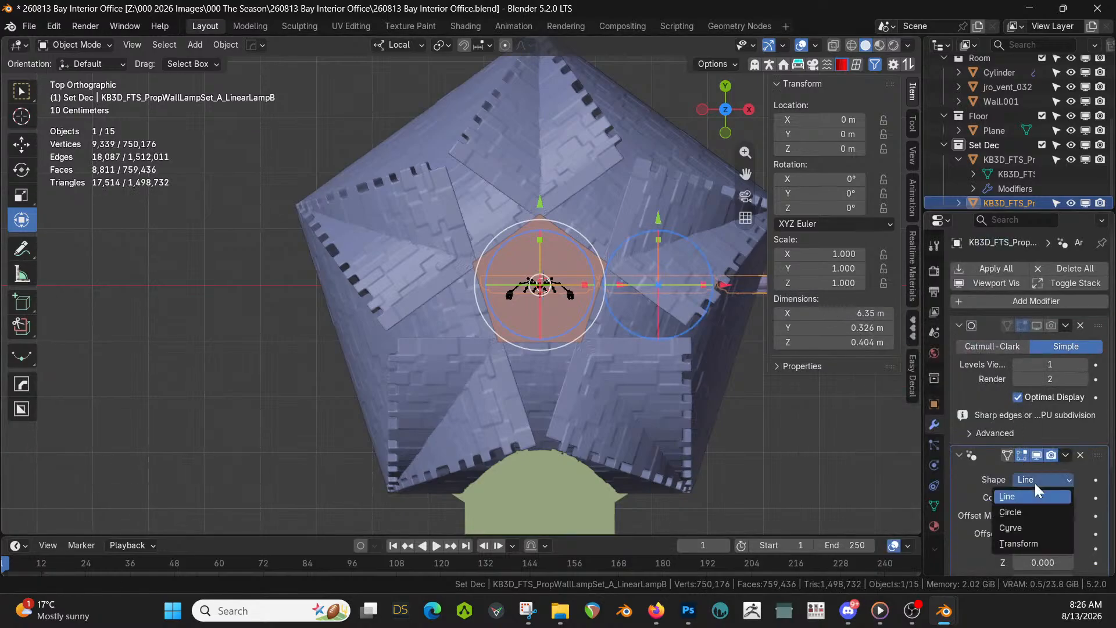
click(1020, 514)
click(1070, 515)
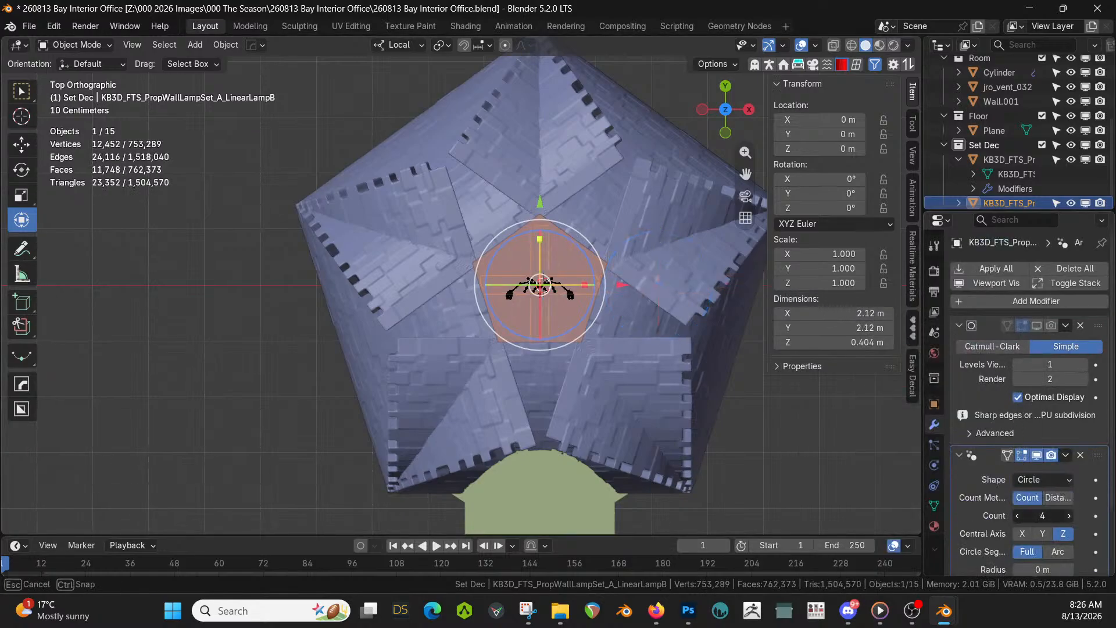
click(1069, 516)
drag(1037, 563, 1093, 562)
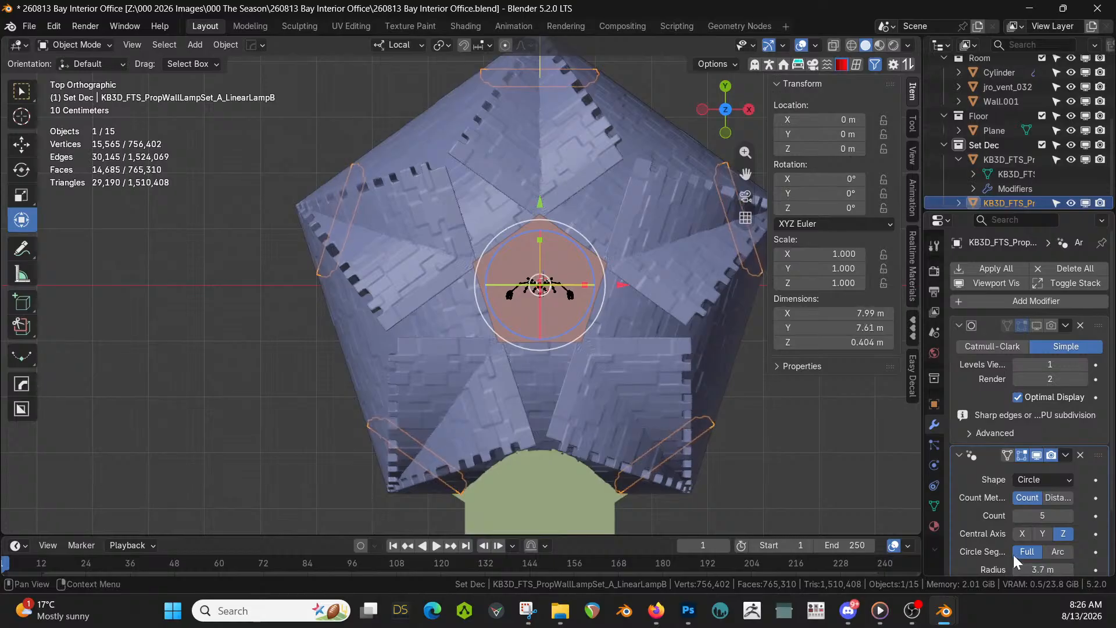
Rotate the lamp array 36° around its local Z axis to match the pentagonal walls
scroll(575, 323, down, 1)
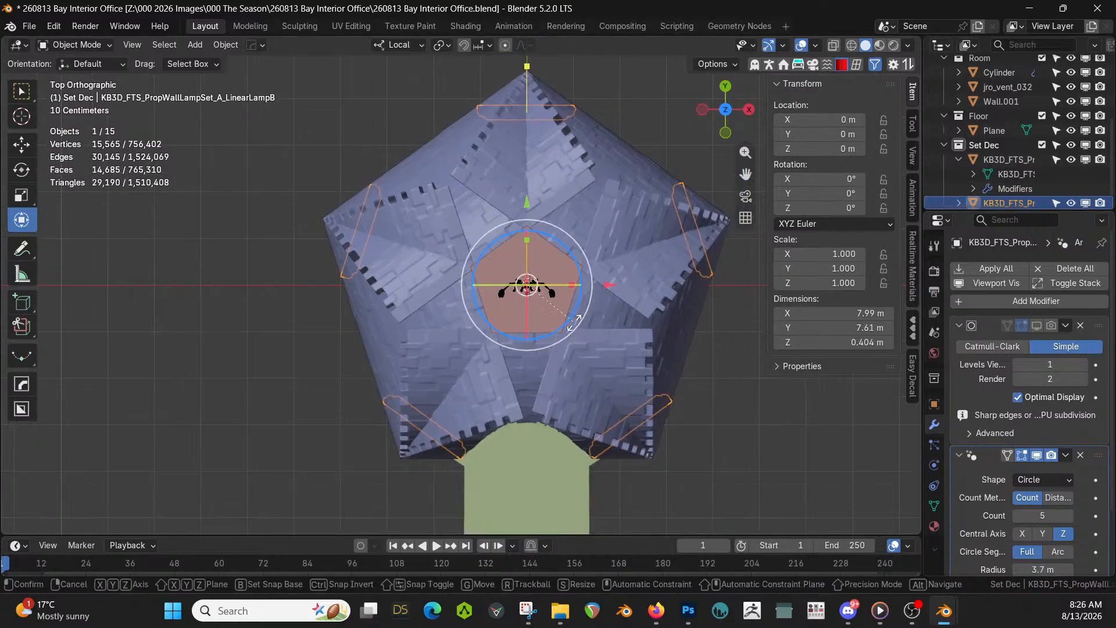
drag(574, 323, 575, 322)
text(36)
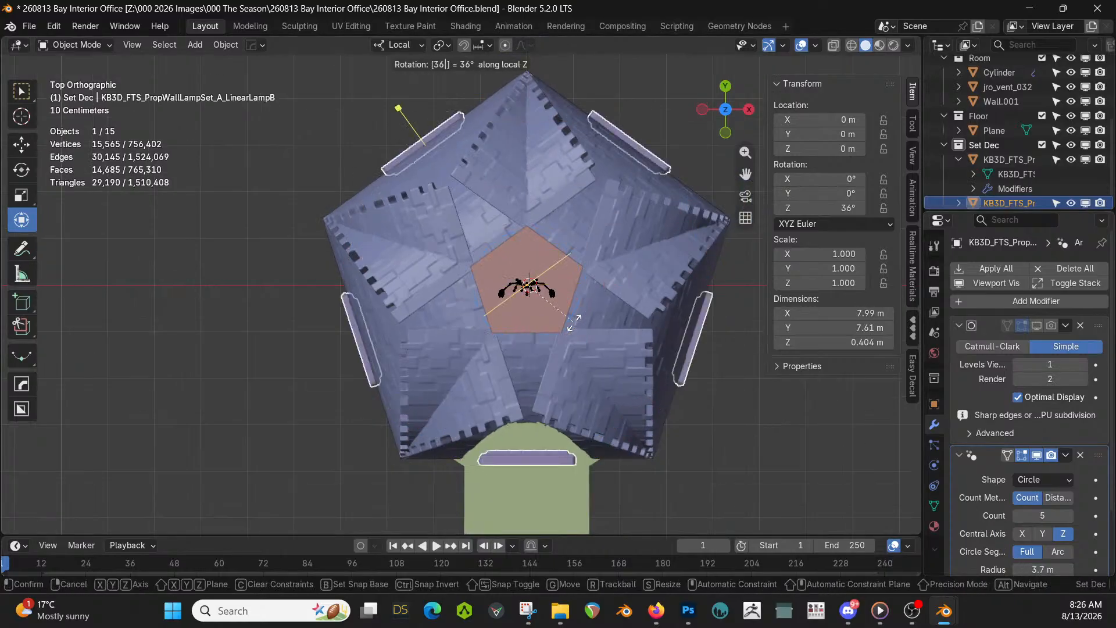
key(Return)
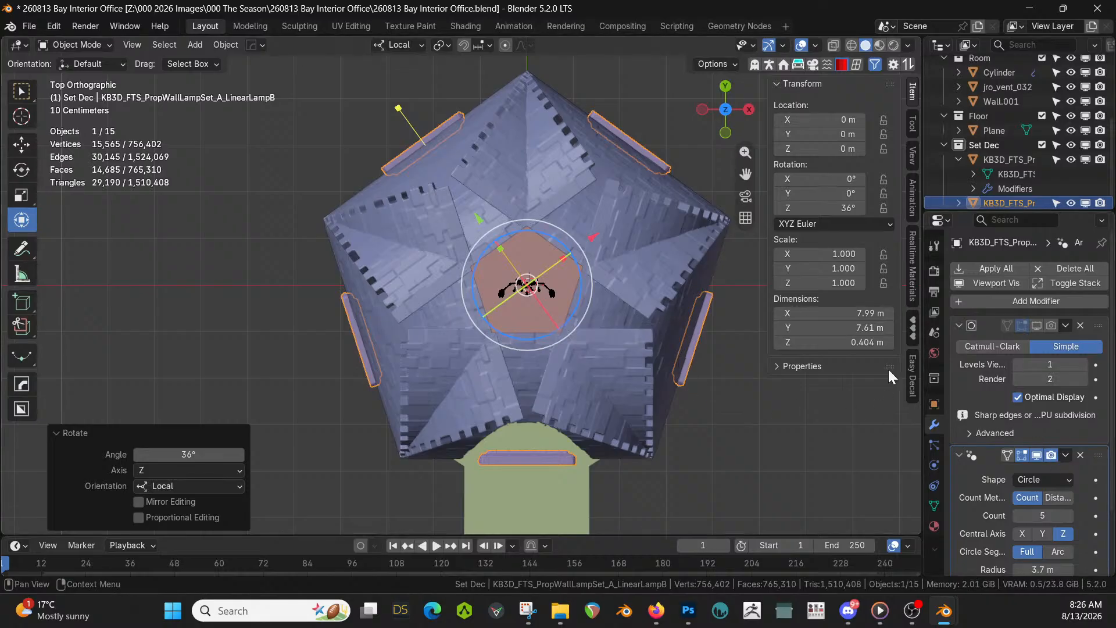
Raise the lamp array about 2.98 m along its local Z axis
middle_drag(640, 338, 654, 320)
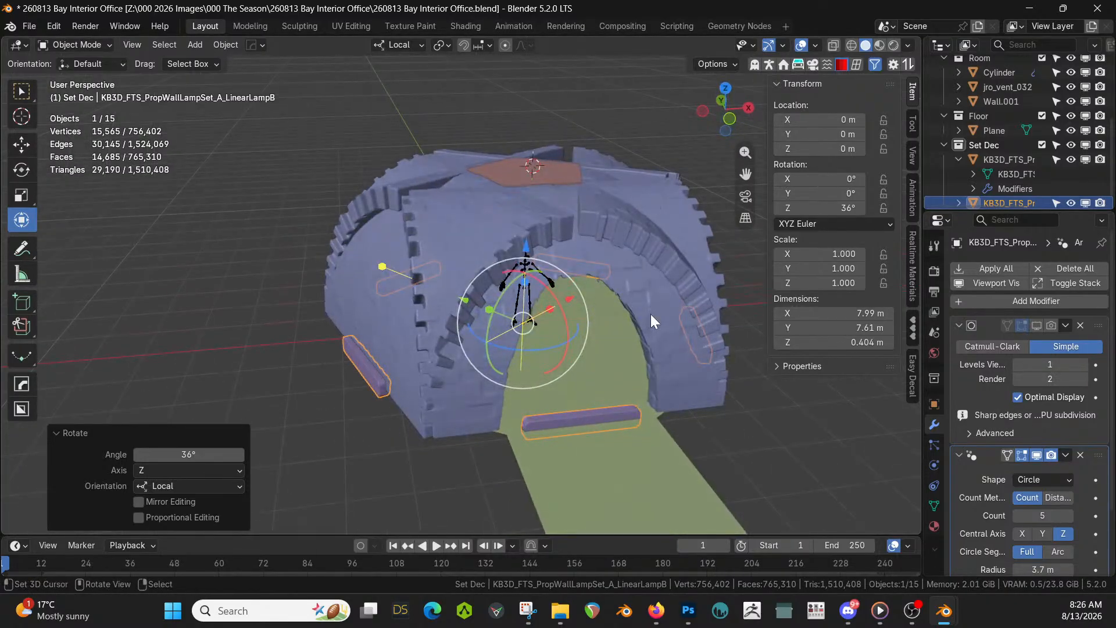
key(g)
key(z)
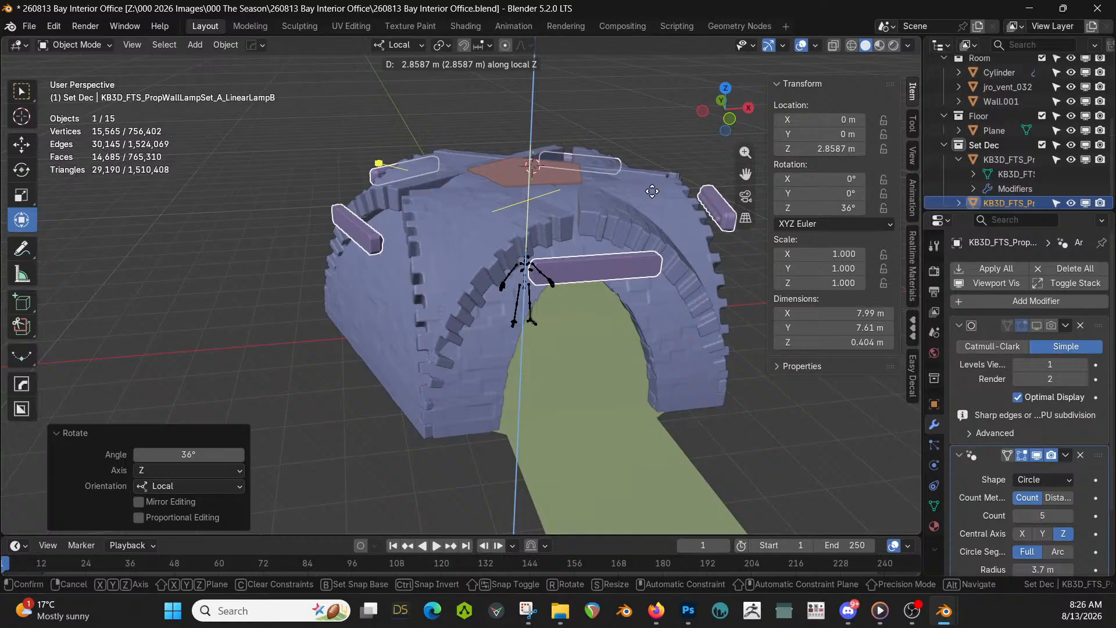
click(653, 185)
Set the lamp array's radius to 2.45 m and check the lamps' placement from inside the room
middle_drag(653, 185, 756, 320)
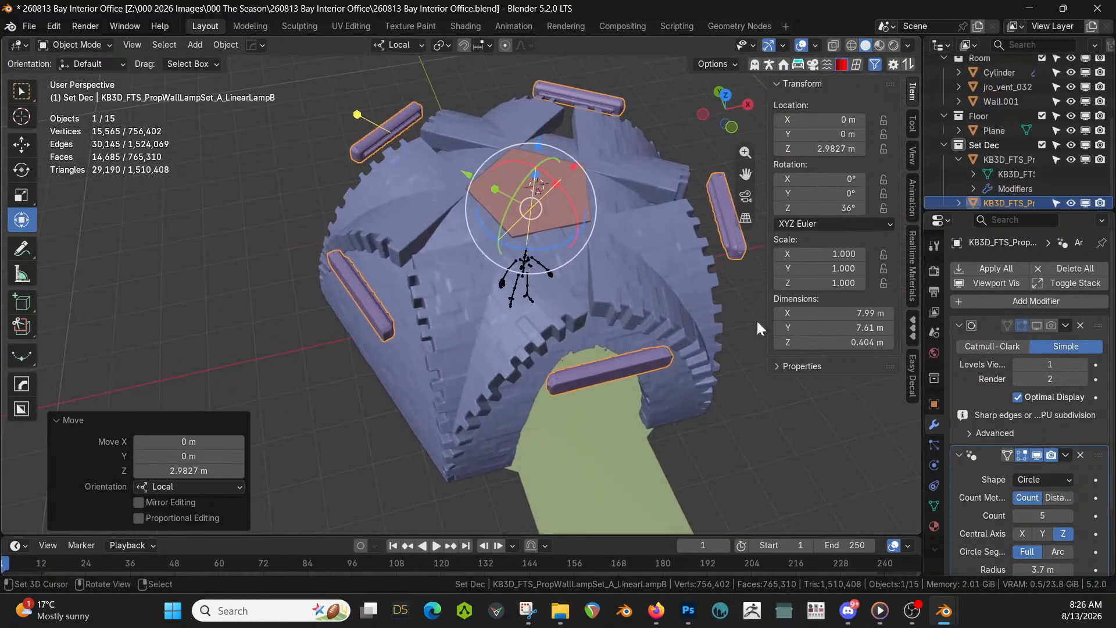
scroll(1053, 548, down, 1)
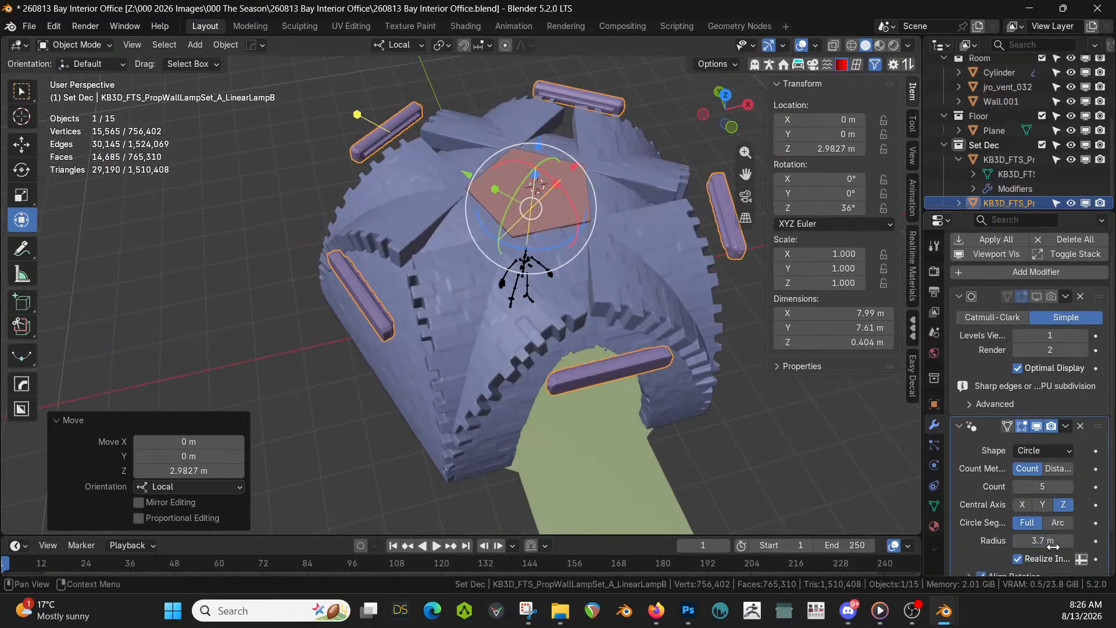
drag(1054, 547, 983, 547)
scroll(982, 503, down, 1)
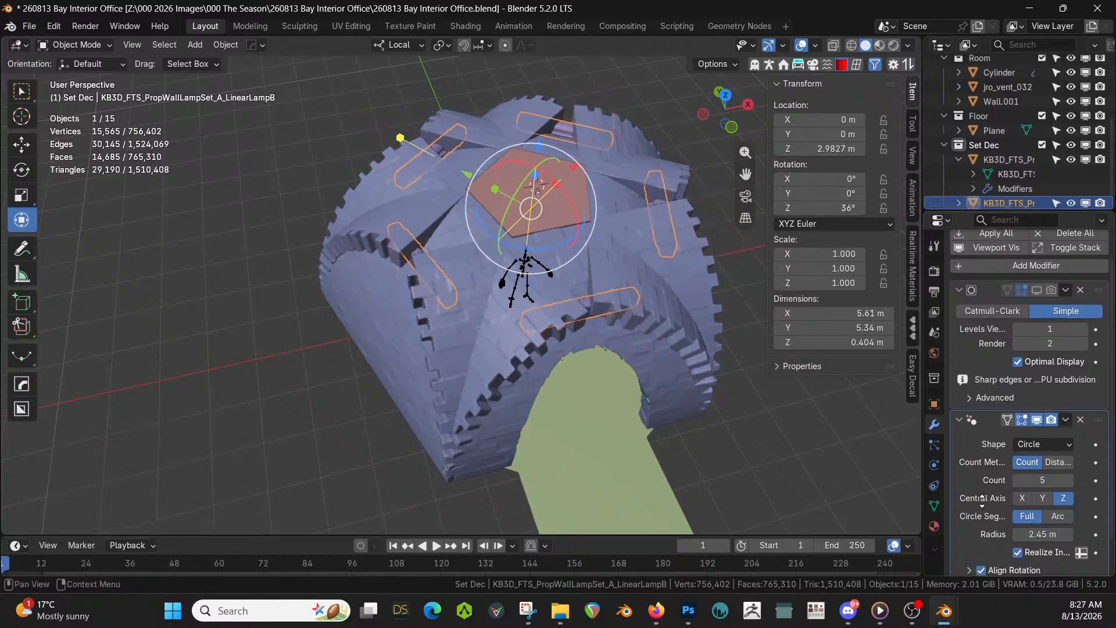
middle_drag(983, 502, 980, 464)
middle_drag(664, 374, 562, 361)
scroll(633, 308, up, 4)
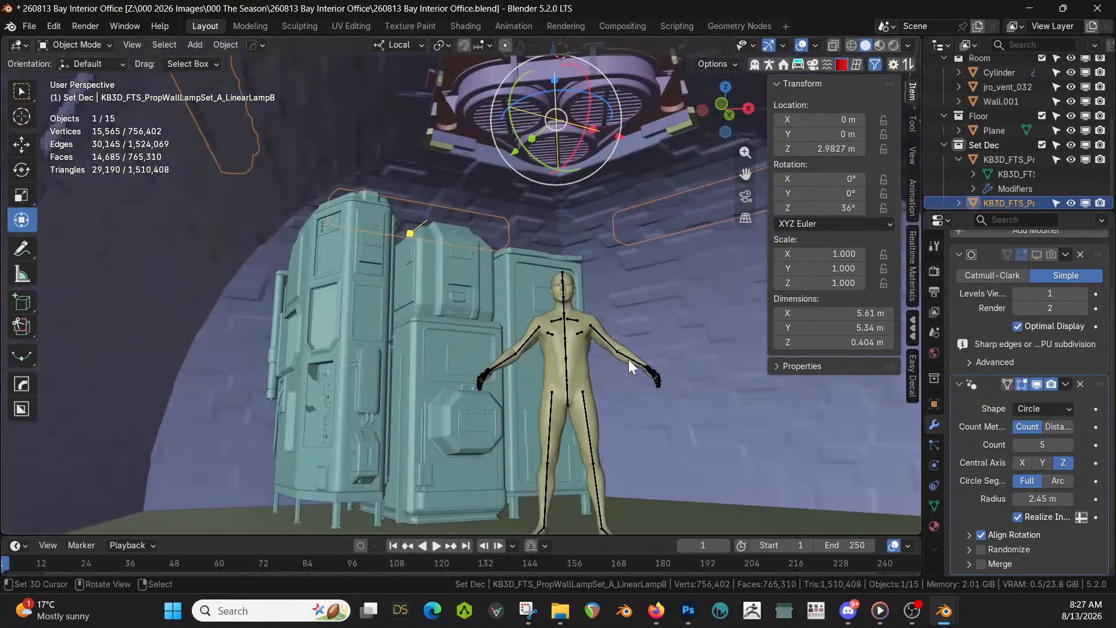
Lower the lamp array about 0.69 m along its local Z axis and check how a lamp meets the wall
key(g)
key(z)
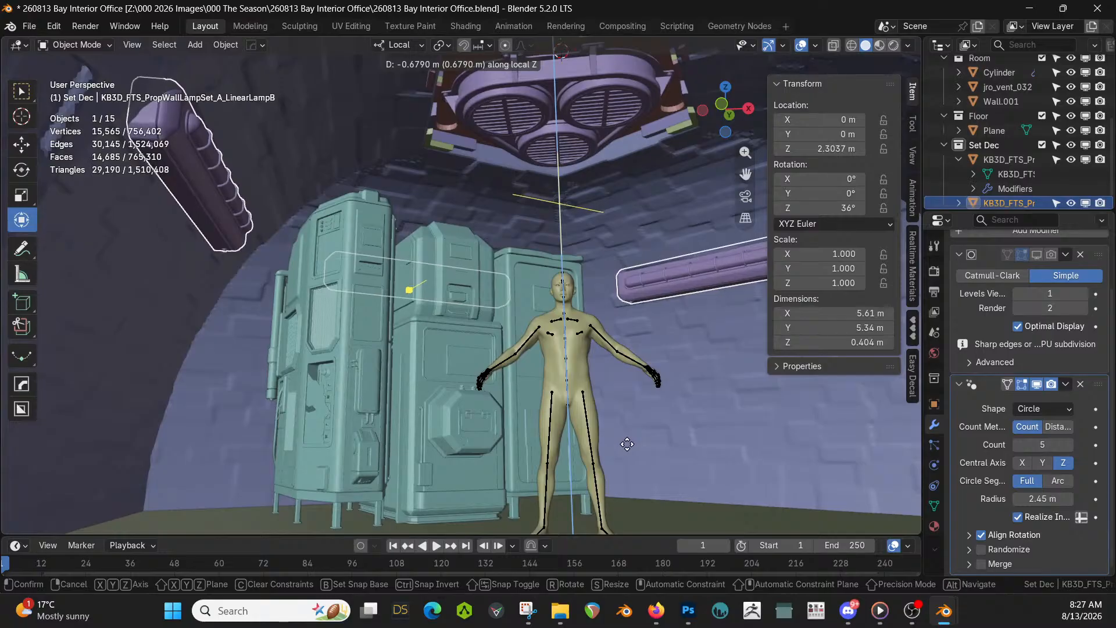
click(630, 442)
shift+middle_drag(631, 441, 502, 458)
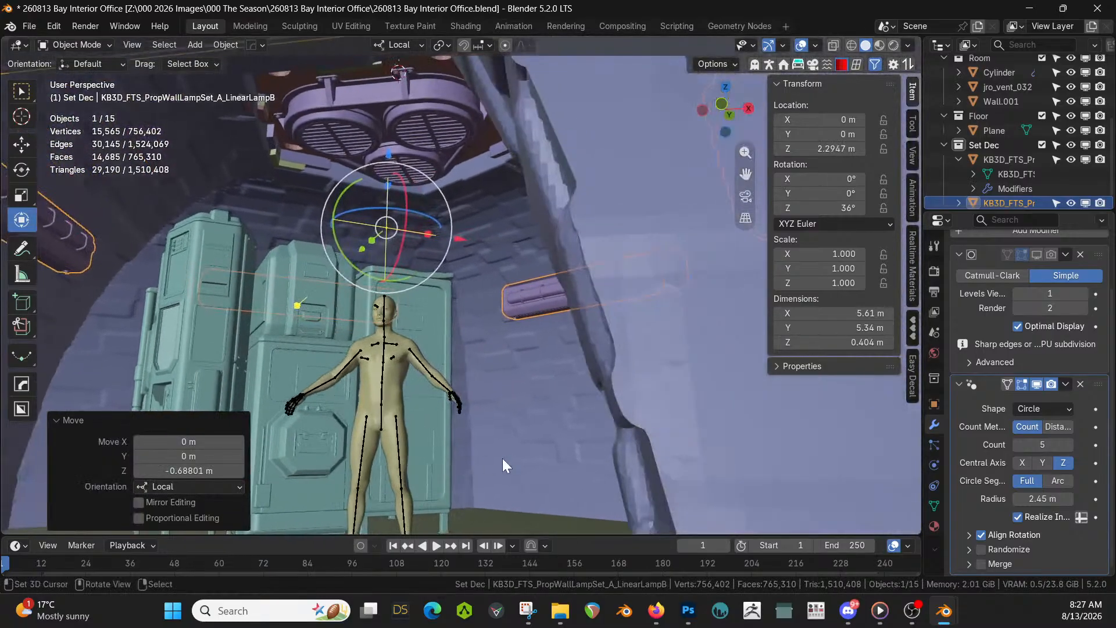
scroll(547, 450, up, 6)
middle_drag(579, 440, 514, 446)
shift+middle_drag(738, 427, 388, 117)
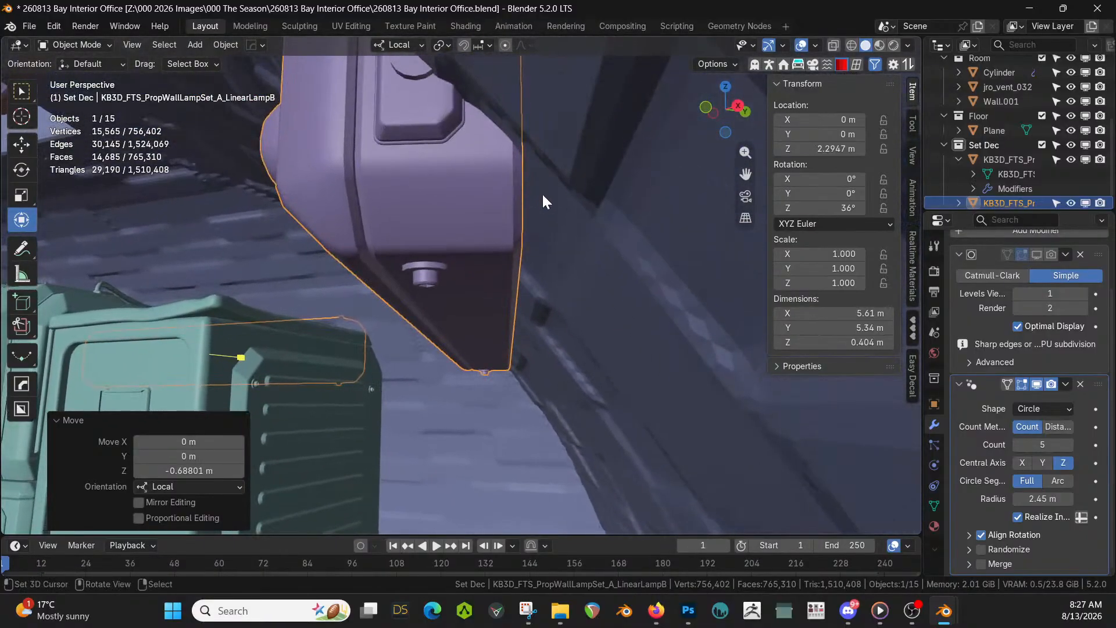
middle_drag(595, 344, 608, 356)
Rotate the source lamp's whole mesh about 45.8° around its local X axis so the arrayed lamps tilt along the sloping walls
key(Tab)
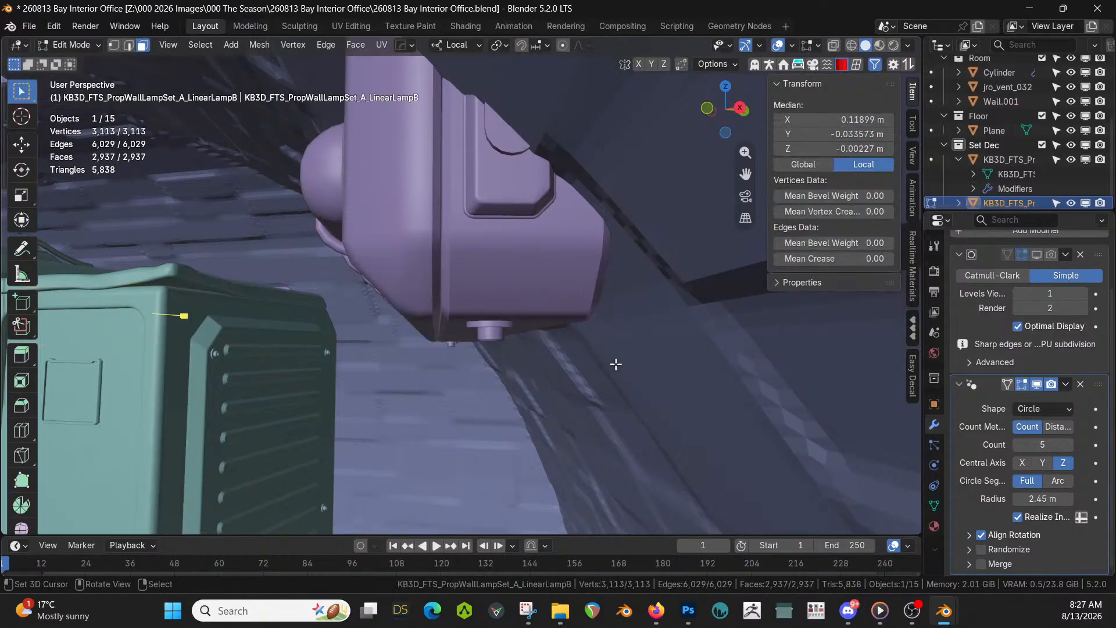
key(KP_Divide)
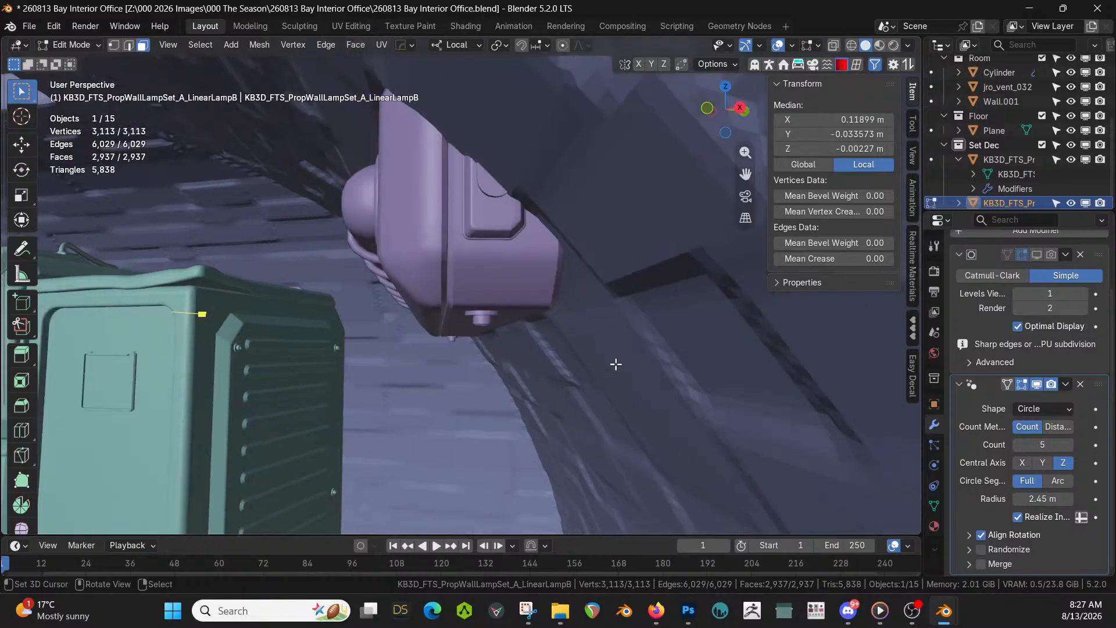
middle_drag(615, 364, 772, 406)
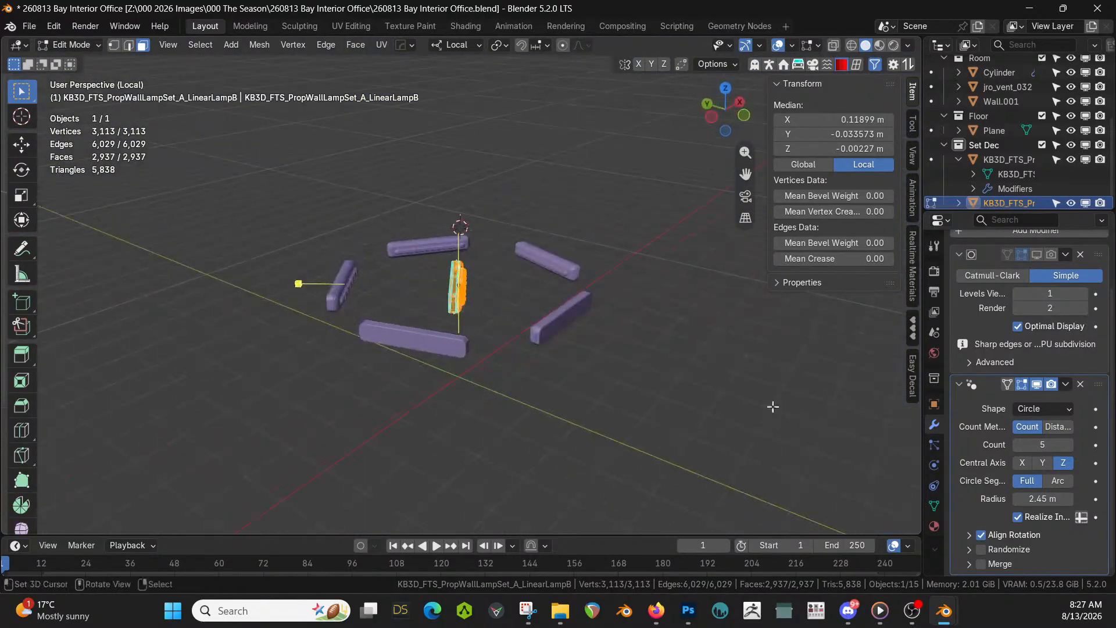
scroll(618, 350, up, 3)
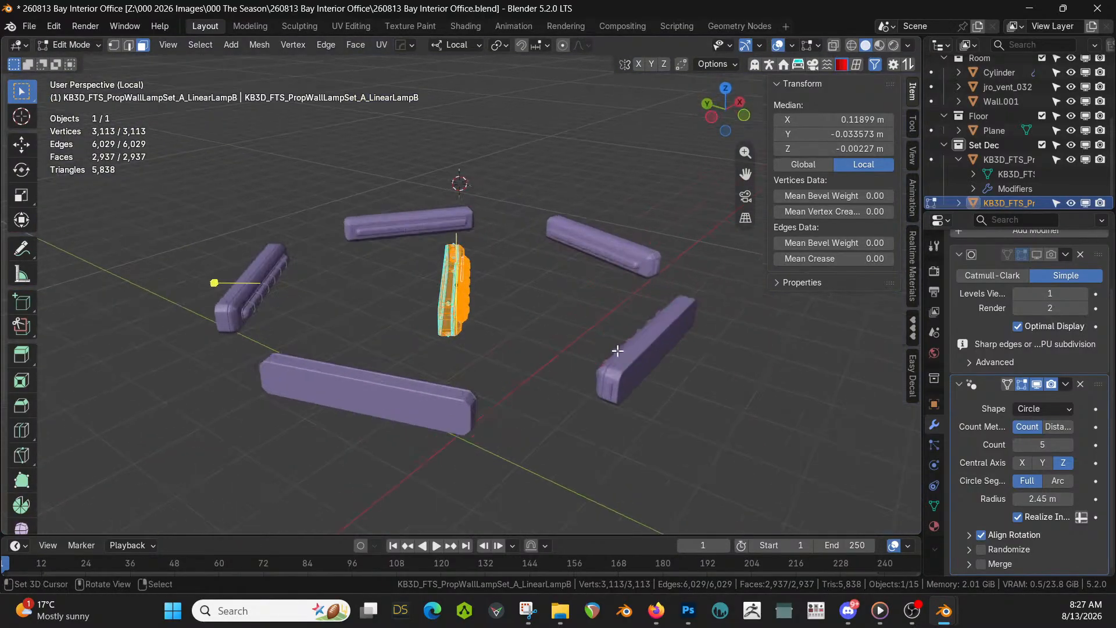
click(23, 221)
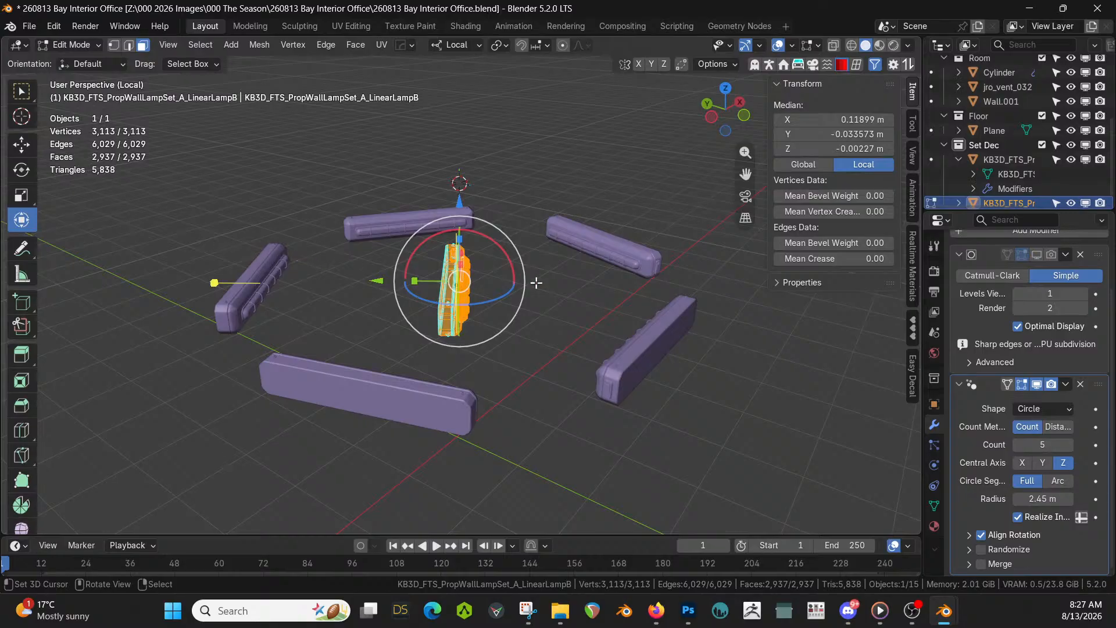
key(KP_Divide)
key(r)
key(x)
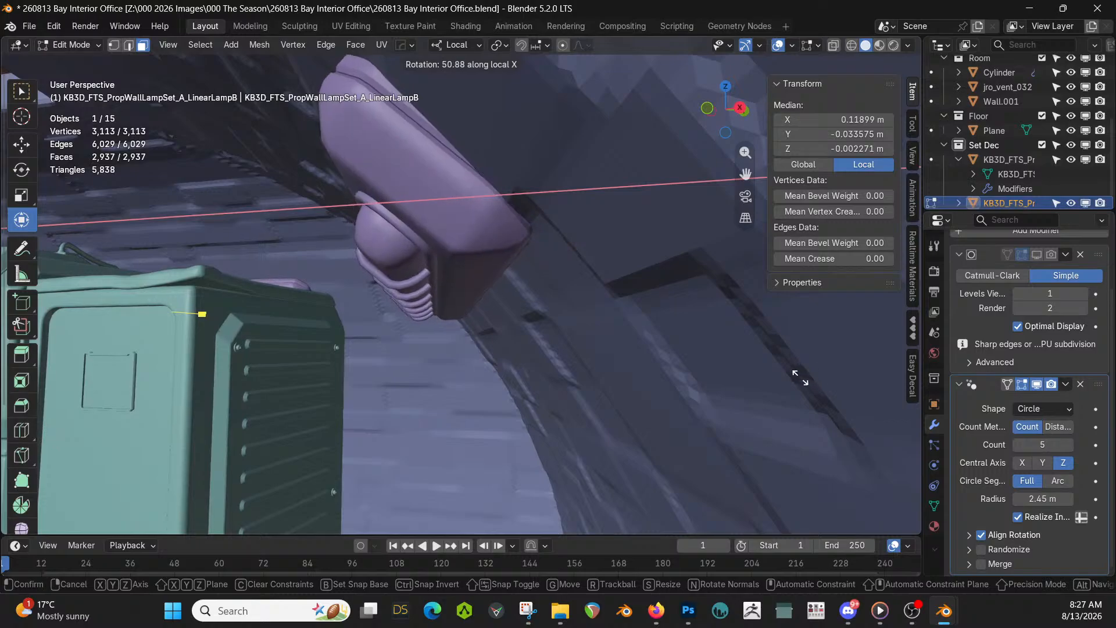
click(828, 414)
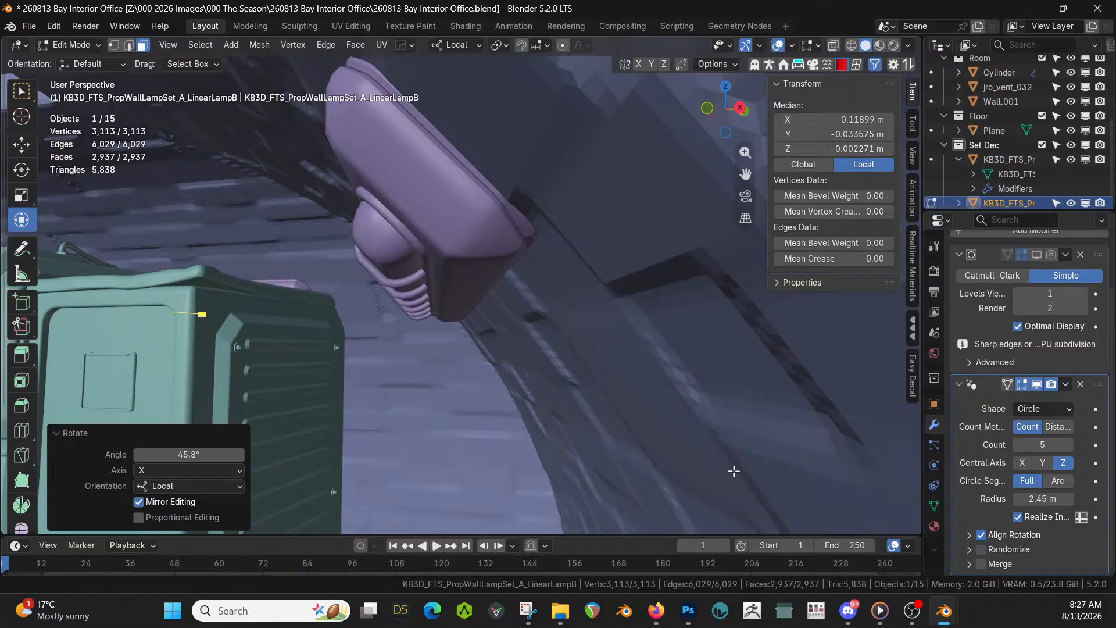
shift+middle_drag(490, 397, 916, 422)
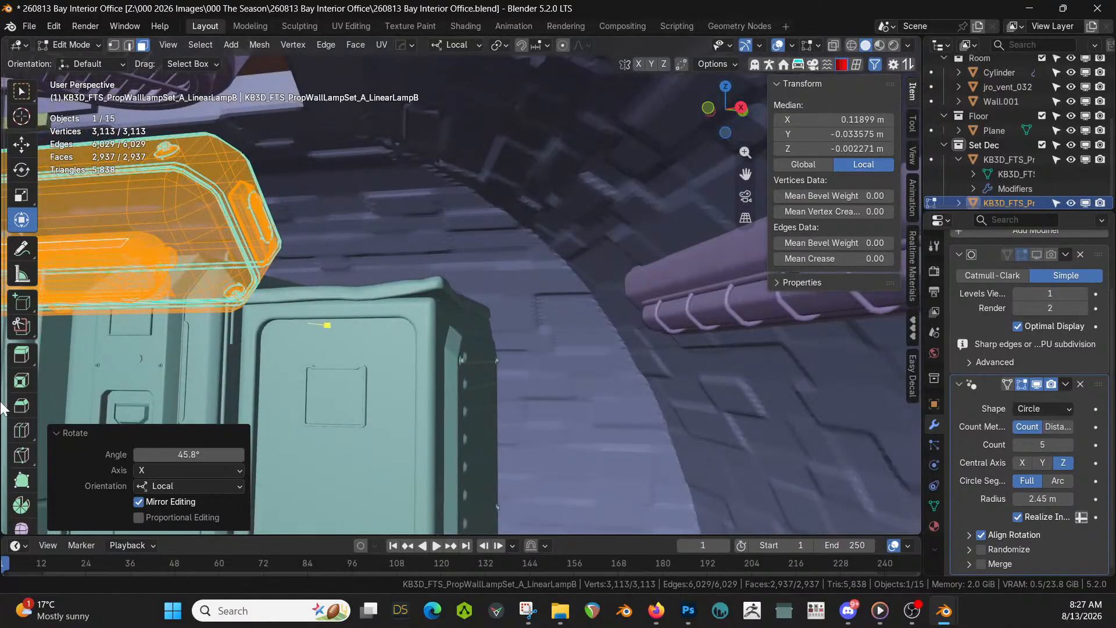
middle_drag(3, 407, 516, 352)
key(Tab)
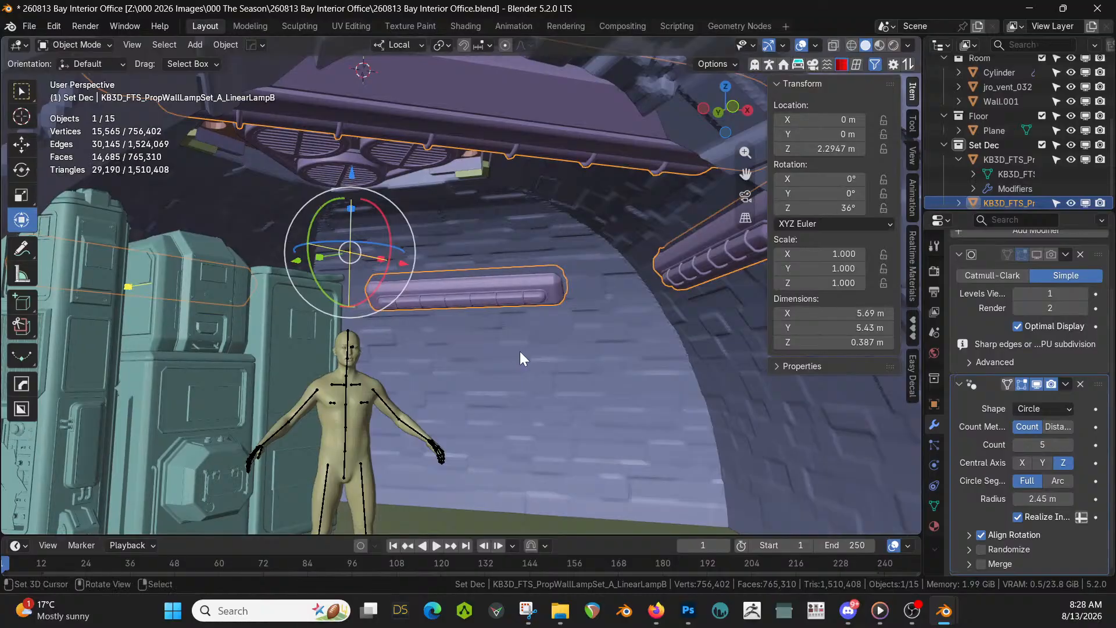
Raise the lamp array about 0.45 m along its local Z axis
key(g)
key(z)
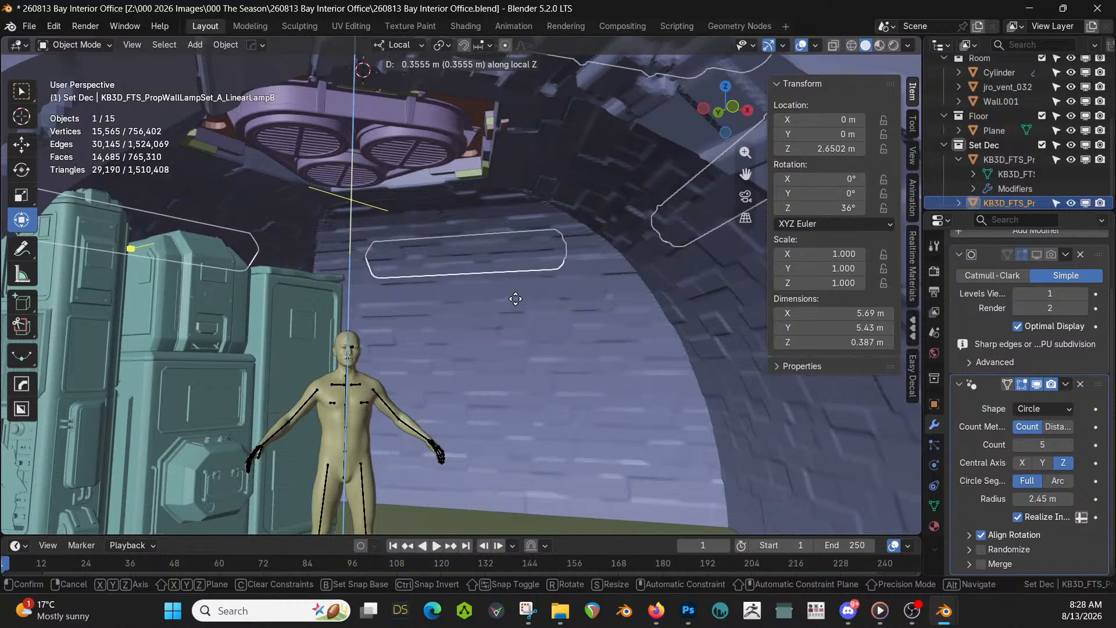
click(516, 285)
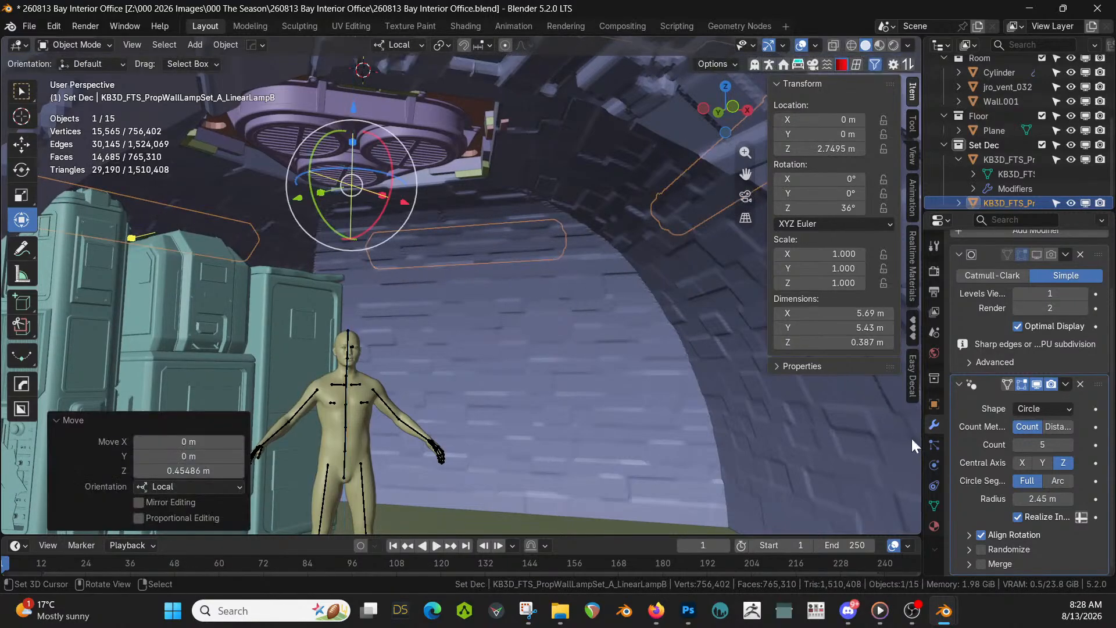
Set the lamp array's radius to 1.79 m and inspect a lamp's fit against the wall up close
drag(1045, 499, 976, 499)
middle_drag(686, 407, 414, 479)
scroll(493, 505, up, 5)
scroll(493, 504, down, 3)
scroll(385, 467, down, 2)
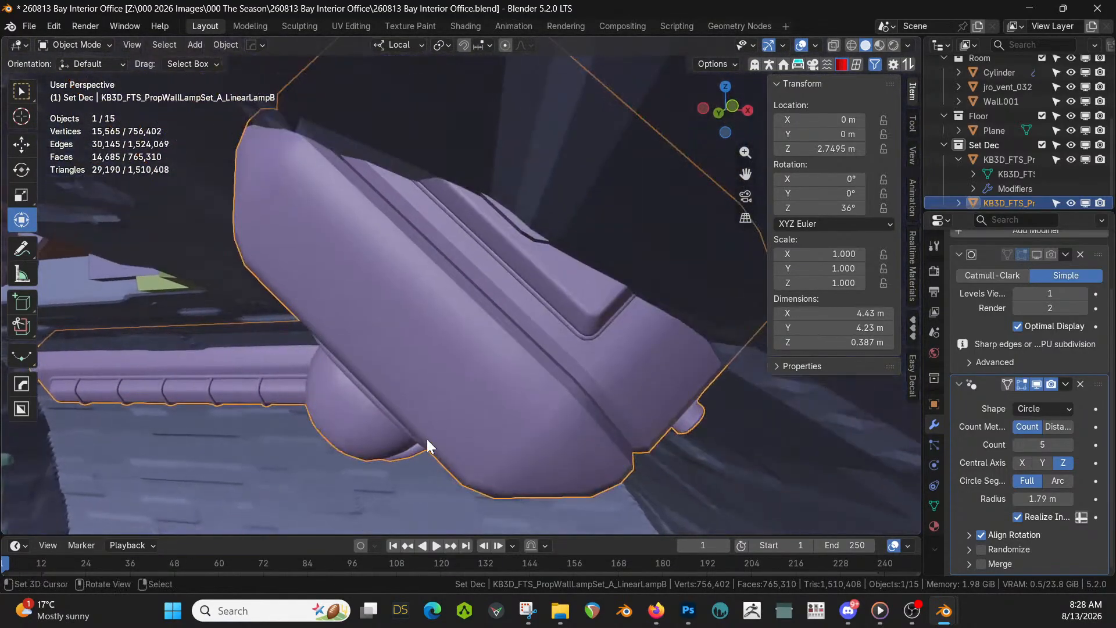
Rotate the source lamp's mesh a further 14° around its local X axis and set the array radius to 1.8 m
key(Tab)
key(r)
key(x)
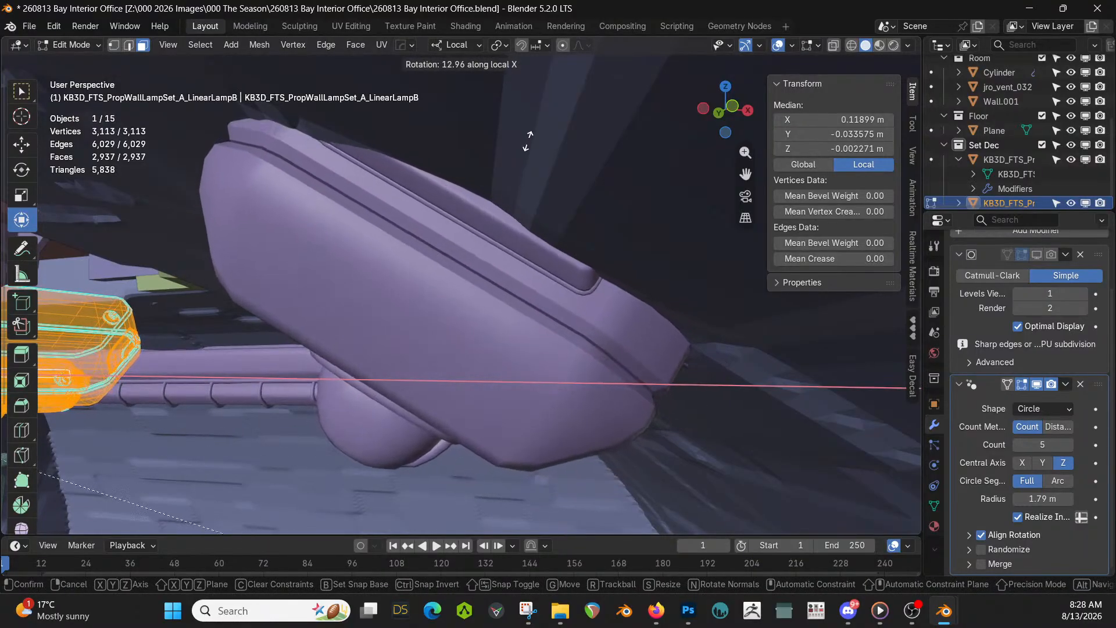
click(503, 145)
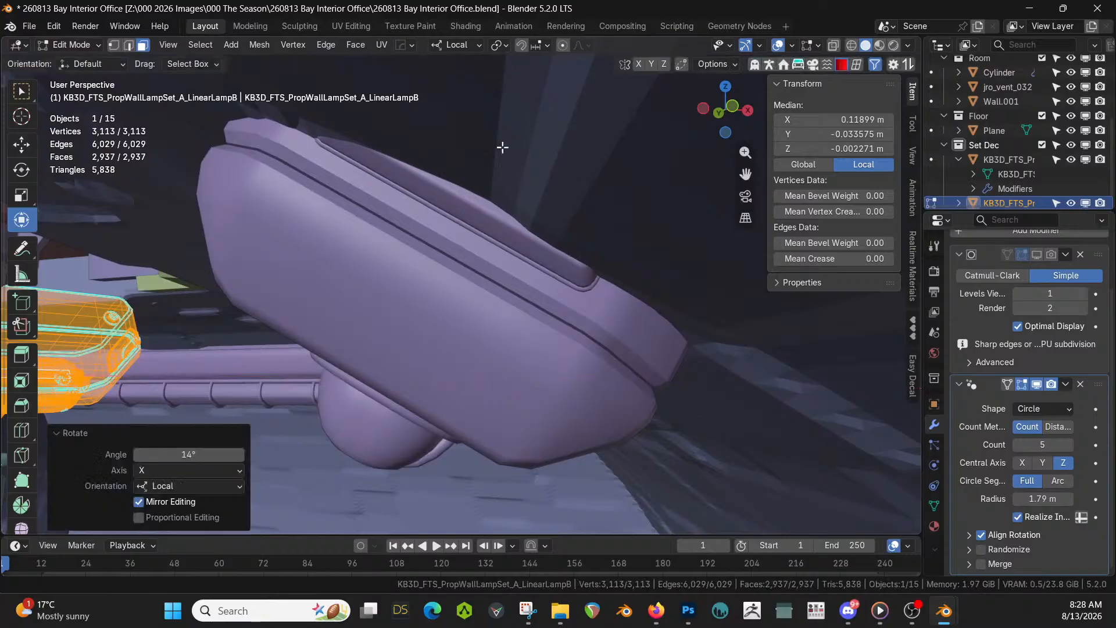
drag(1042, 499, 1050, 499)
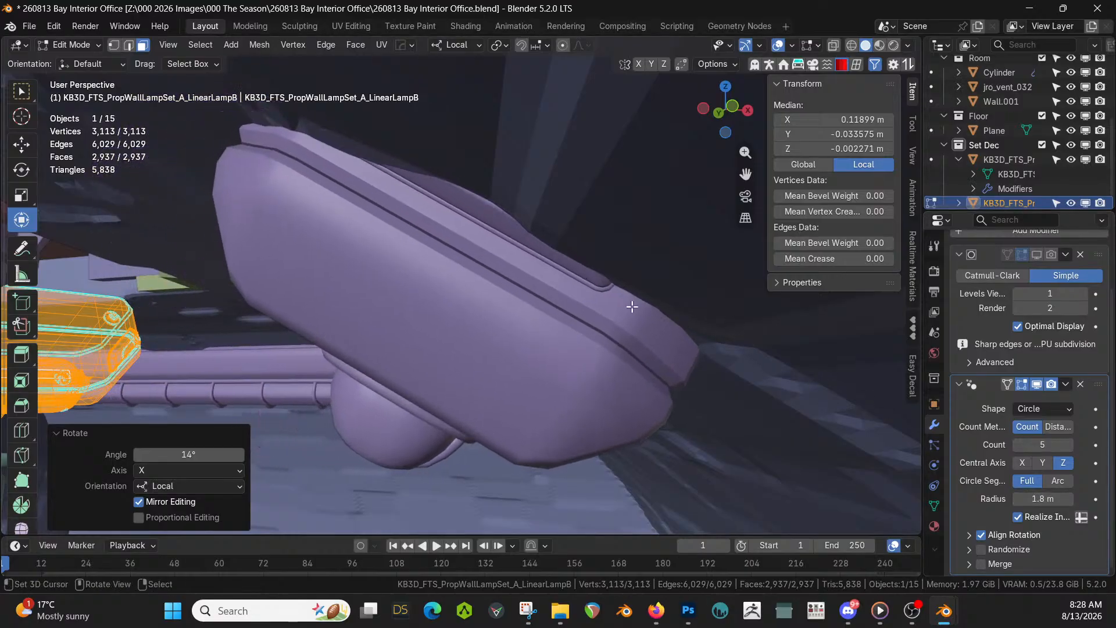
Lower the source lamp's mesh about 0.088 m along the global Z axis and check the arrayed lamps against the walls
key(g)
key(z)
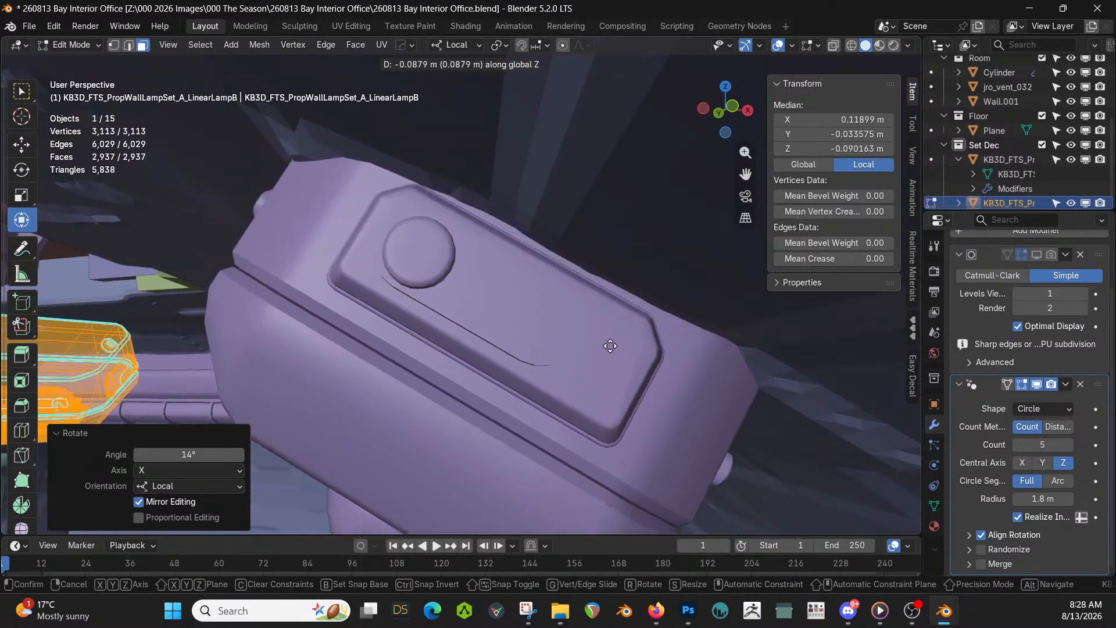
click(610, 346)
scroll(591, 331, up, 3)
middle_drag(591, 329, 691, 344)
scroll(632, 313, down, 4)
key(Tab)
scroll(650, 313, down, 1)
scroll(669, 273, up, 4)
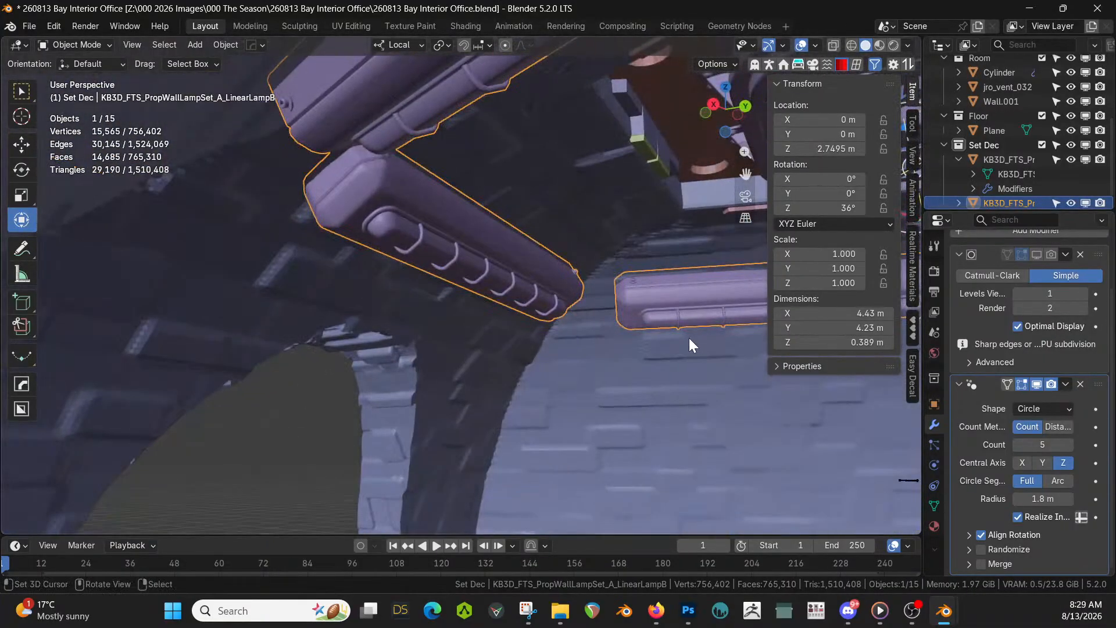
Isolate the lamp array and examine its light strips in rendered shading, returning to solid shading
key(KP_Divide)
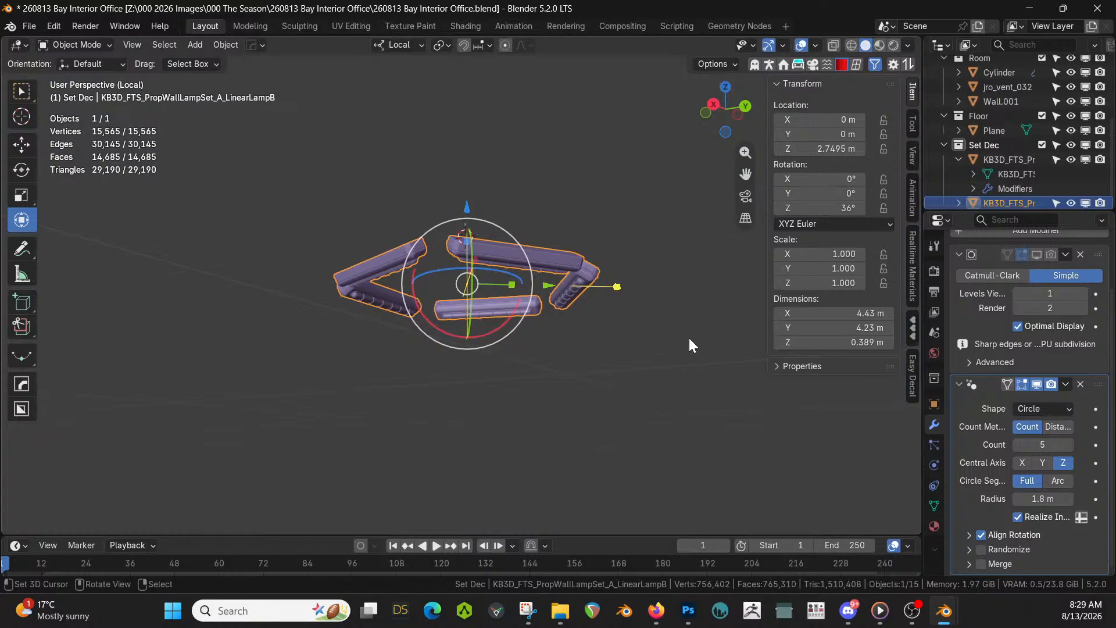
key(z)
key(8)
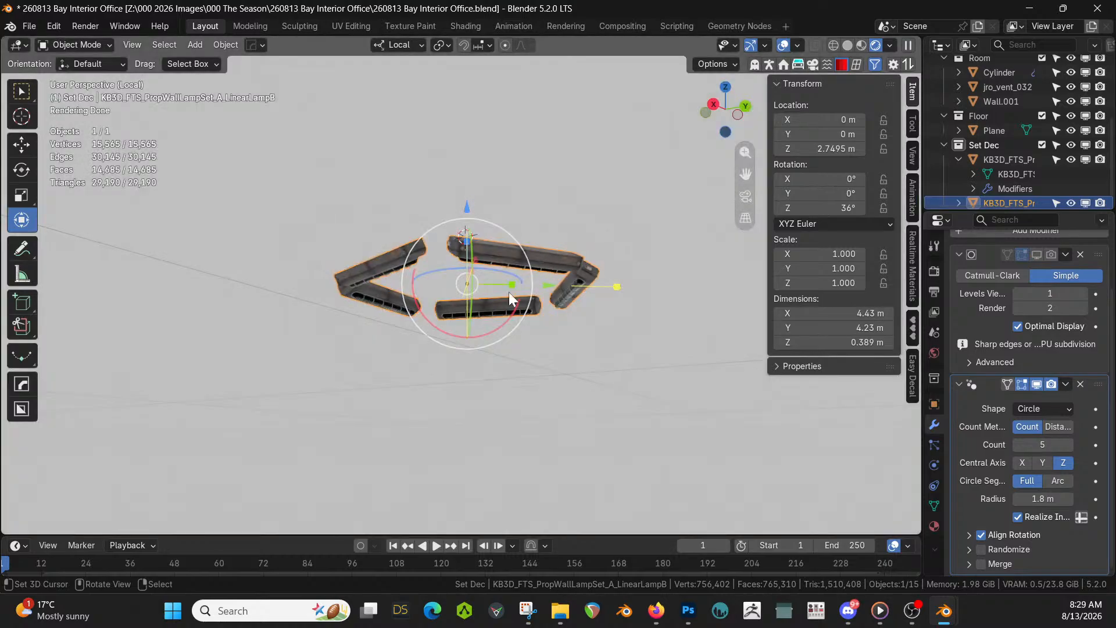
middle_drag(510, 298, 294, 532)
middle_drag(469, 470, 504, 350)
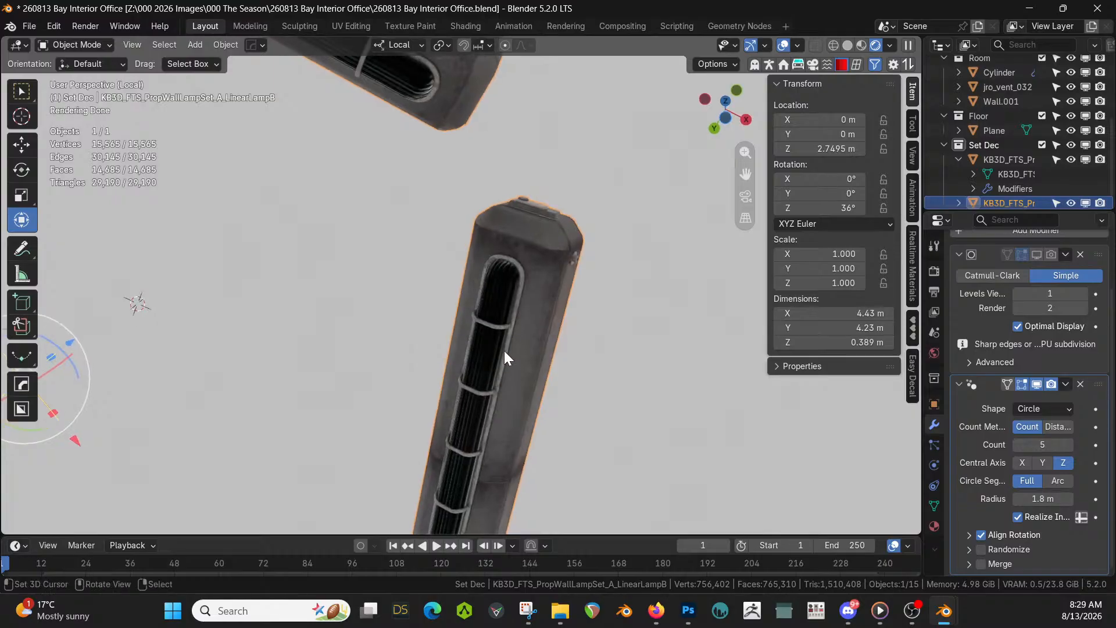
key(z)
key(6)
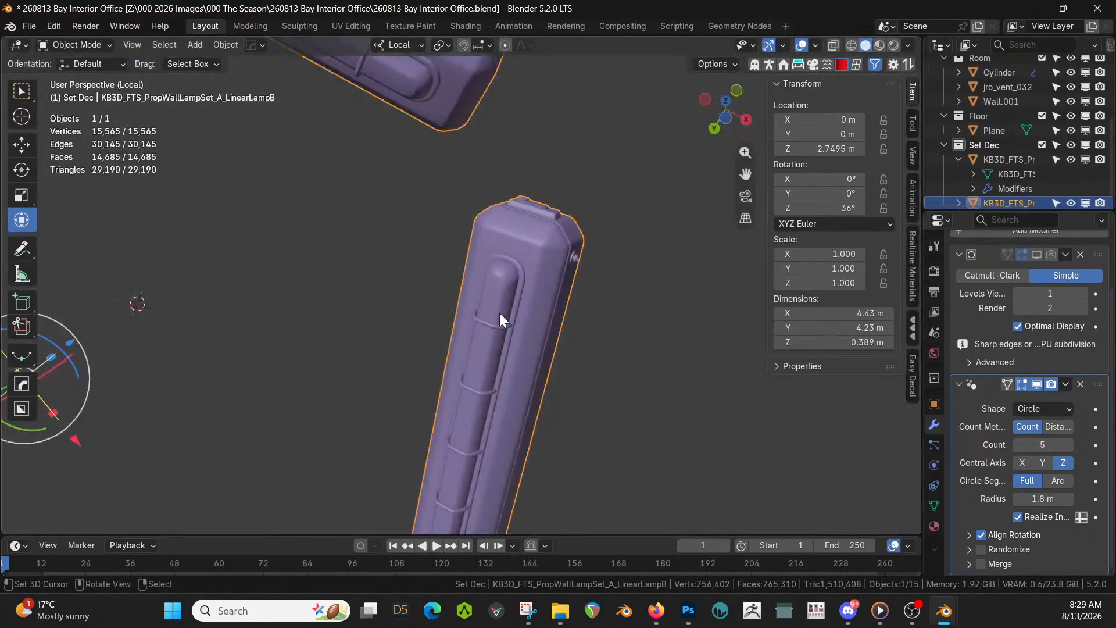
Turn off the array modifier's viewport display while editing the lamp mesh and select a face on its light strip
key(Tab)
scroll(349, 385, down, 3)
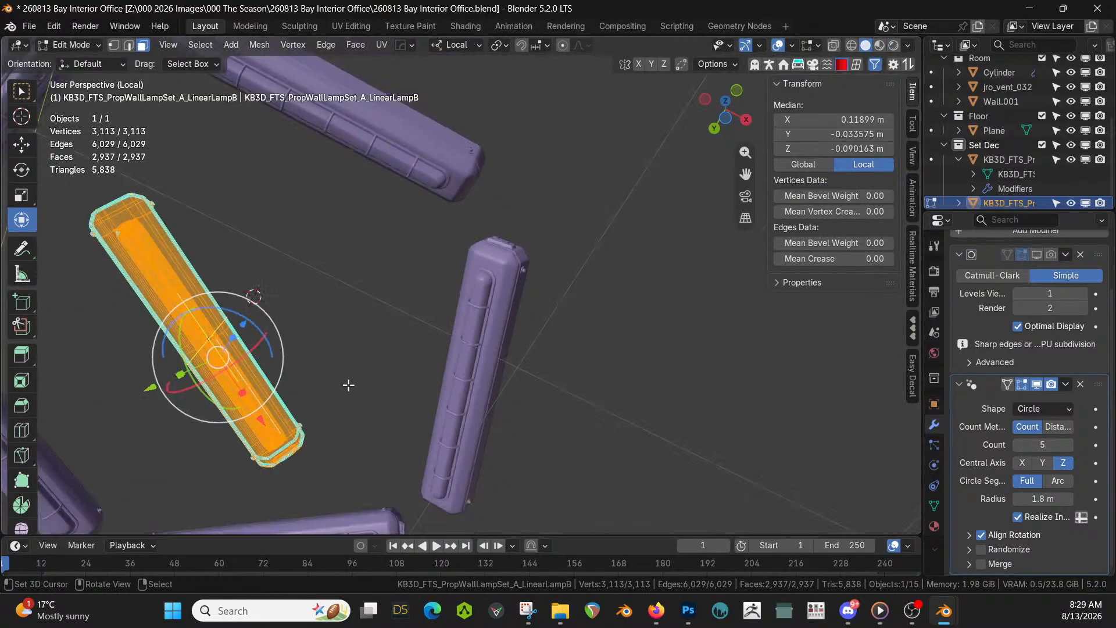
click(1037, 384)
scroll(288, 314, up, 4)
shift+middle_drag(287, 314, 562, 314)
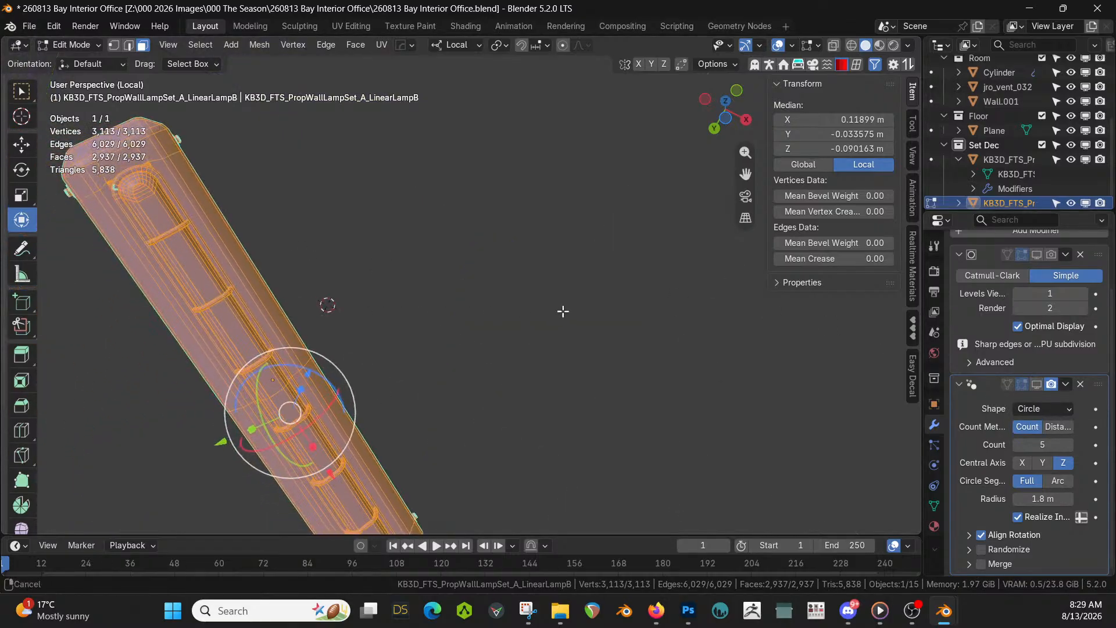
click(197, 268)
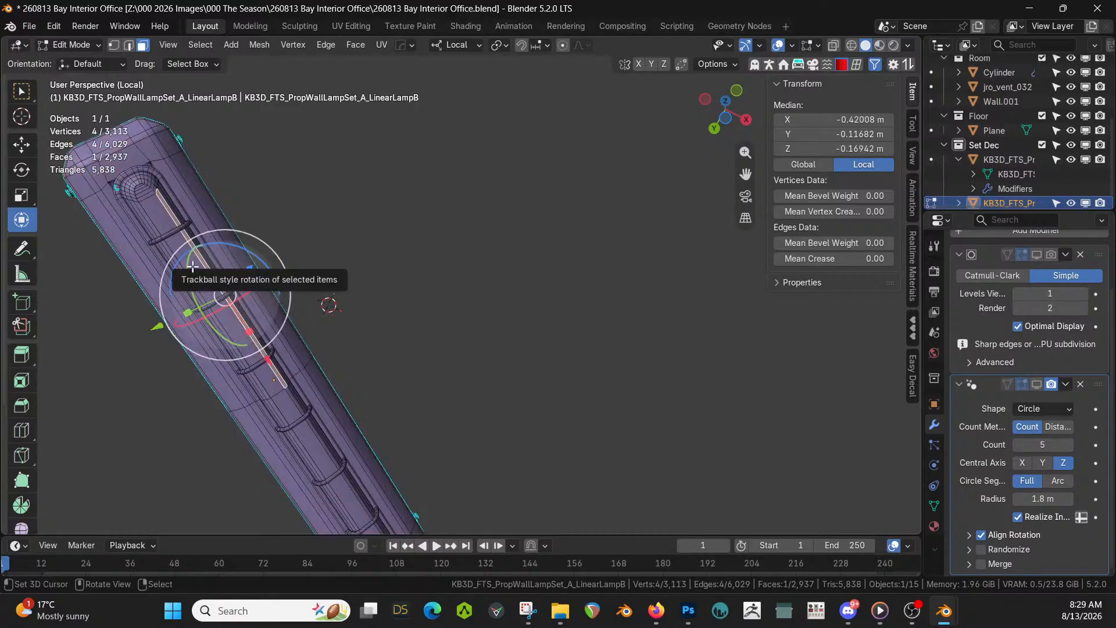
Show the lamp's material slots for the selected face and widen the properties editor so the full names are readable
click(936, 527)
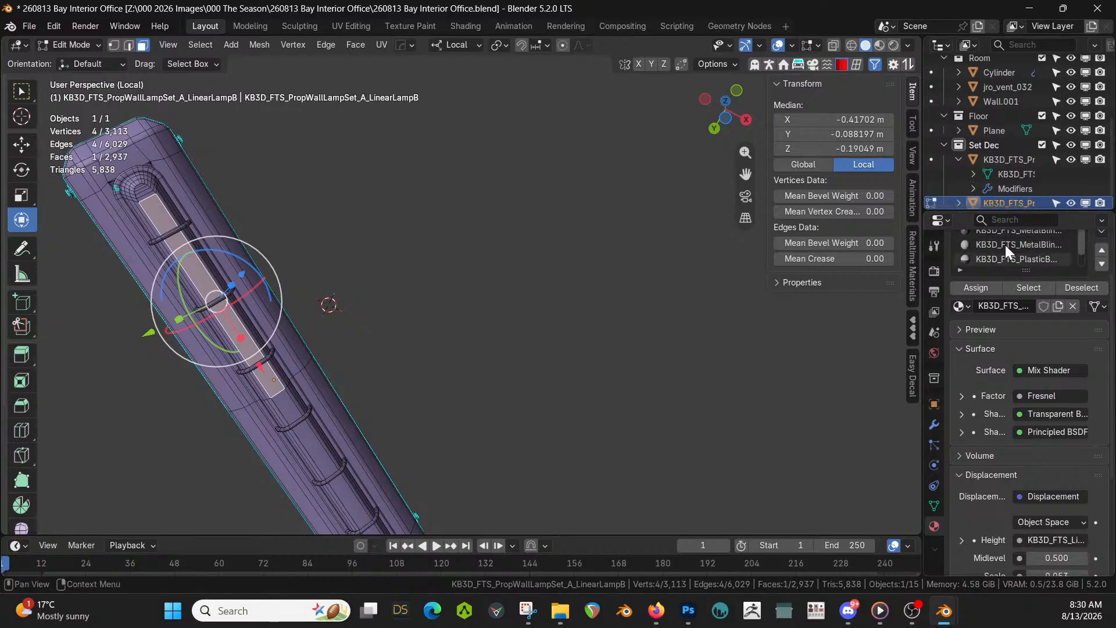
scroll(1007, 413, down, 3)
scroll(1008, 410, up, 6)
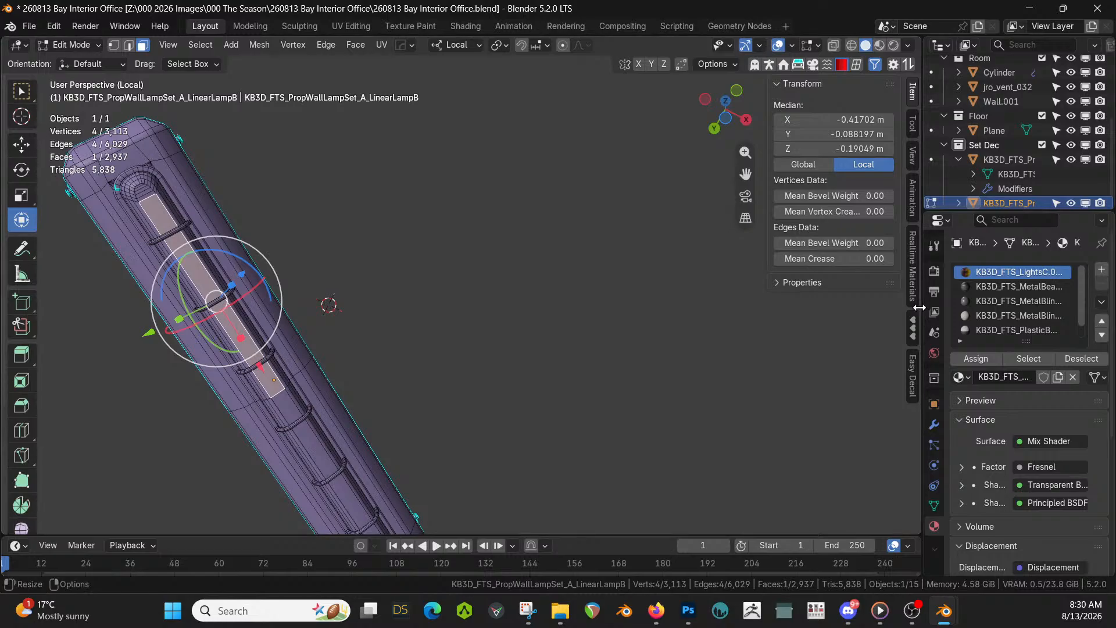
drag(920, 308, 835, 308)
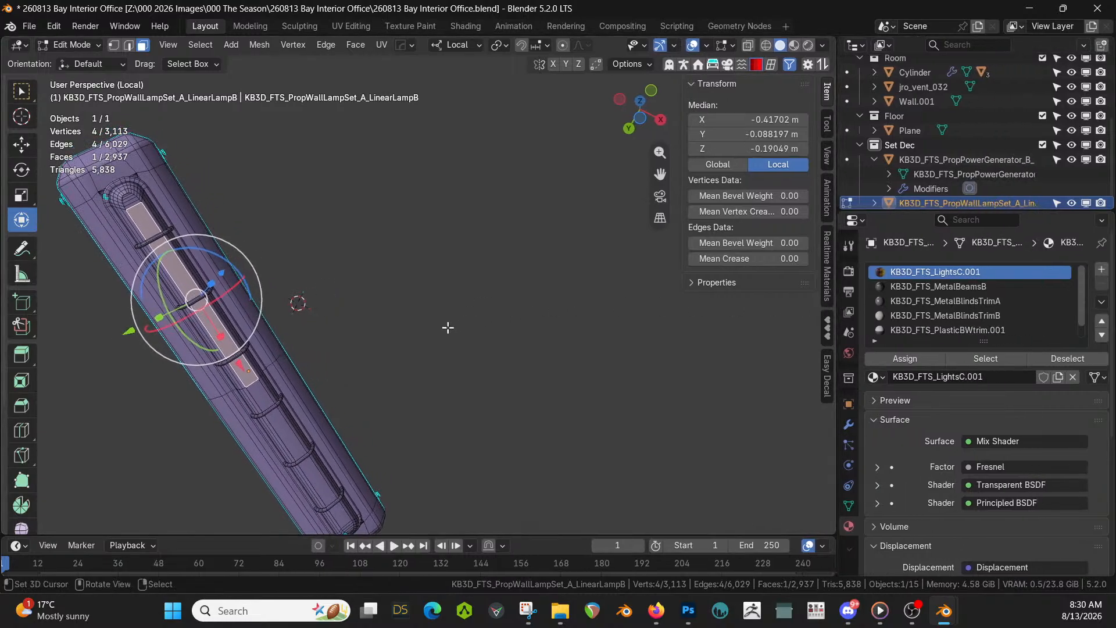
Hide the selected outer faces of the lamp's light cover to expose the geometry inside
middle_drag(448, 327, 514, 329)
key(KP_Decimal)
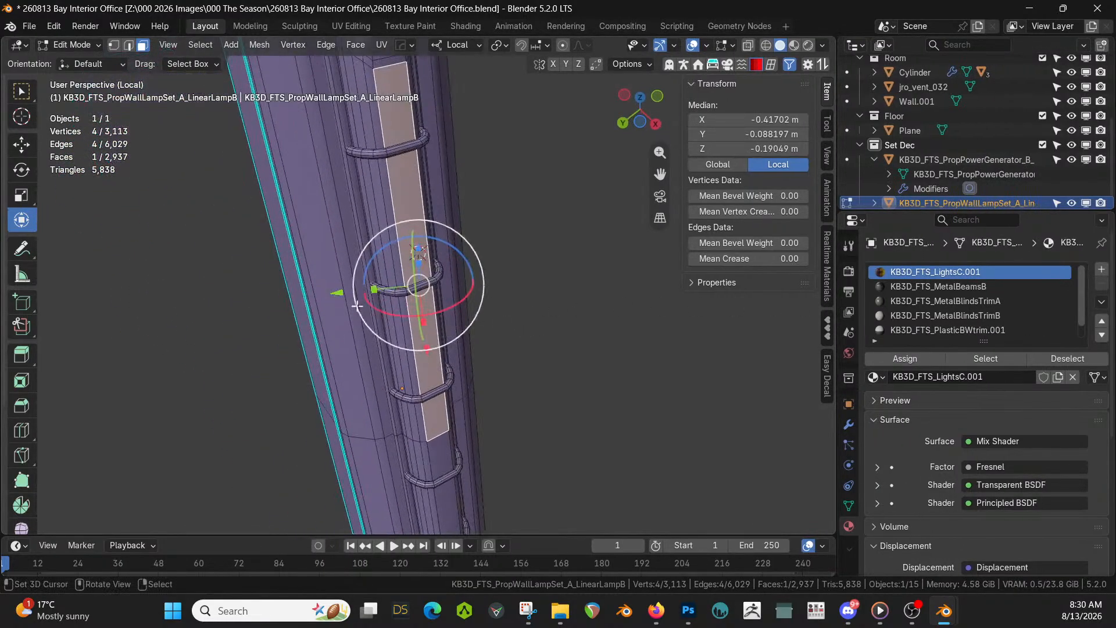
key(h)
middle_drag(403, 304, 338, 354)
click(371, 262)
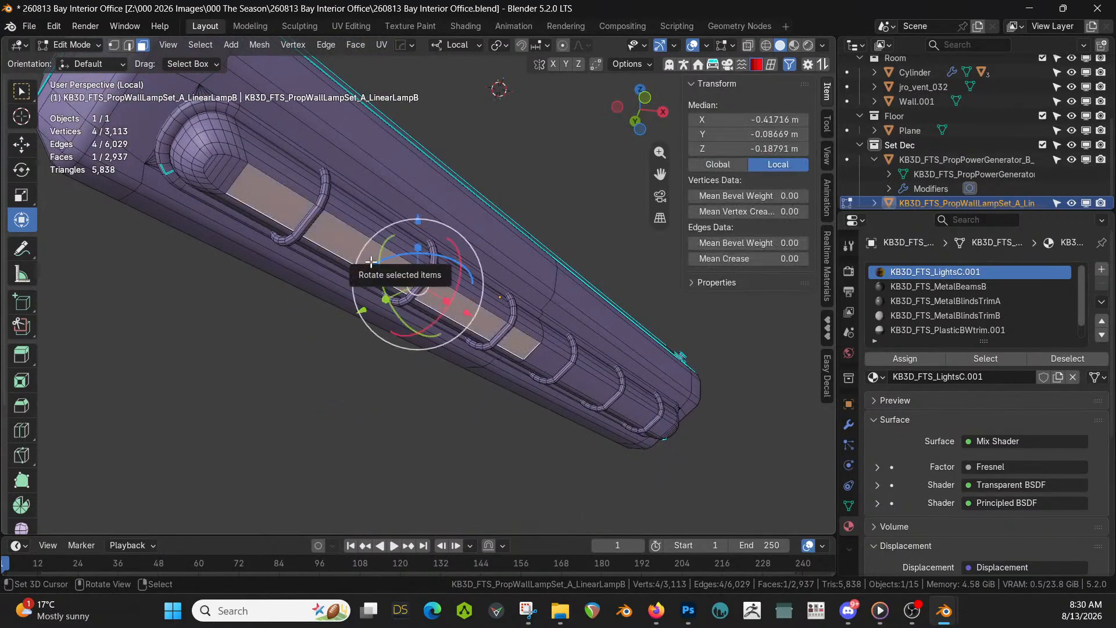
key(h)
middle_drag(372, 263, 458, 344)
Select the long narrow face inside the light cover and open its KB3D_FTS_LightsC.001 material in the Shading workspace
click(381, 240)
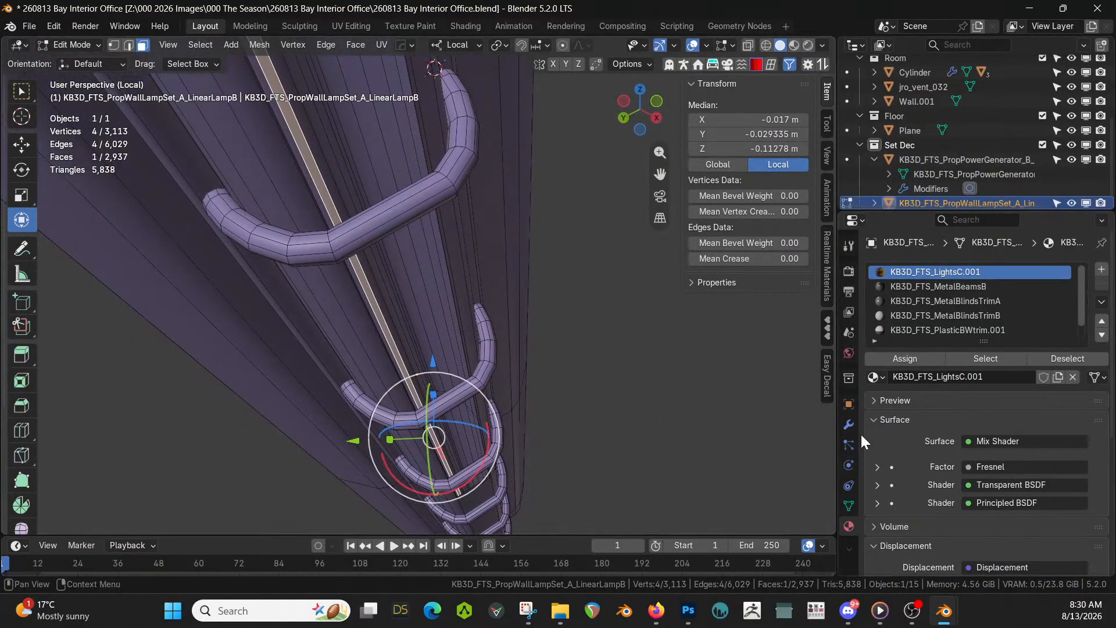
scroll(890, 474, down, 5)
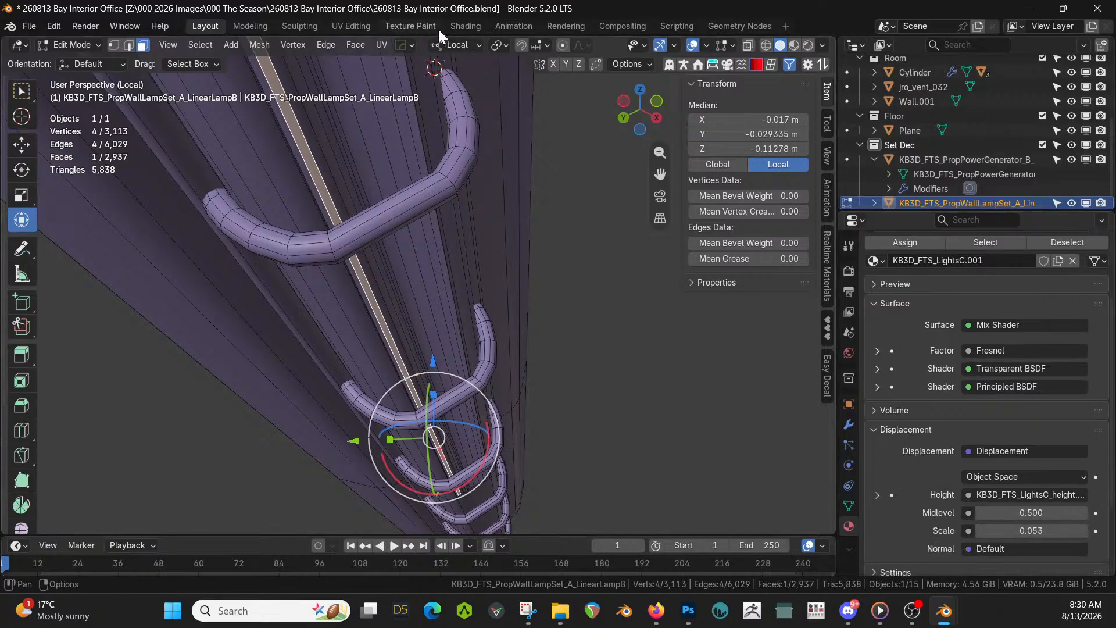
click(463, 26)
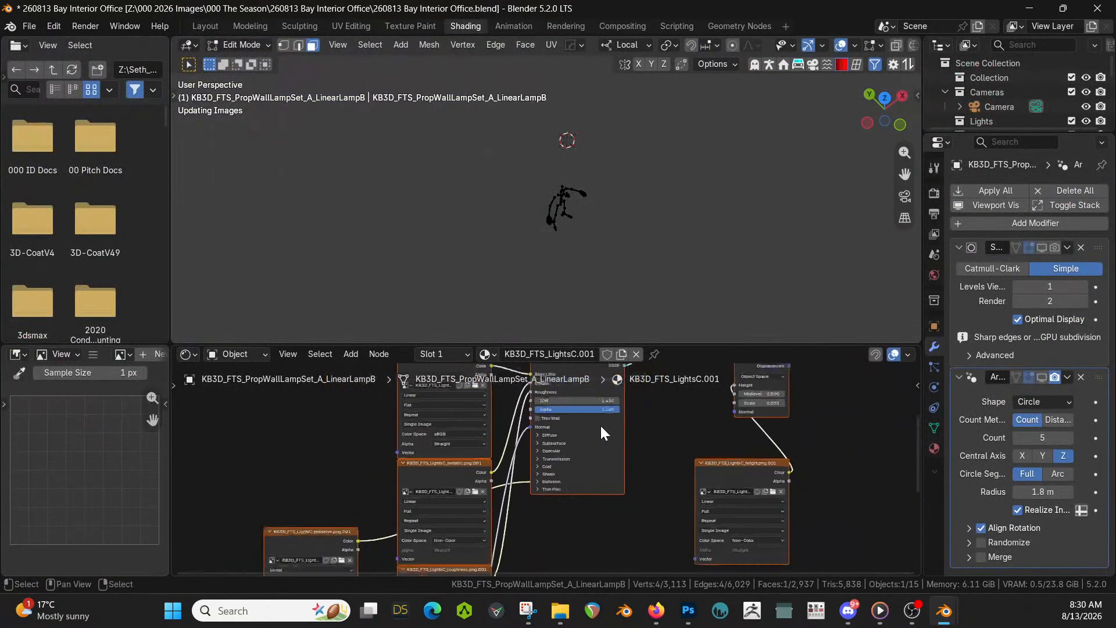
Set the emission strength of the KB3D_FTS_LightsC.001 material's Principled BSDF to 50
middle_drag(603, 433, 597, 470)
scroll(598, 470, up, 8)
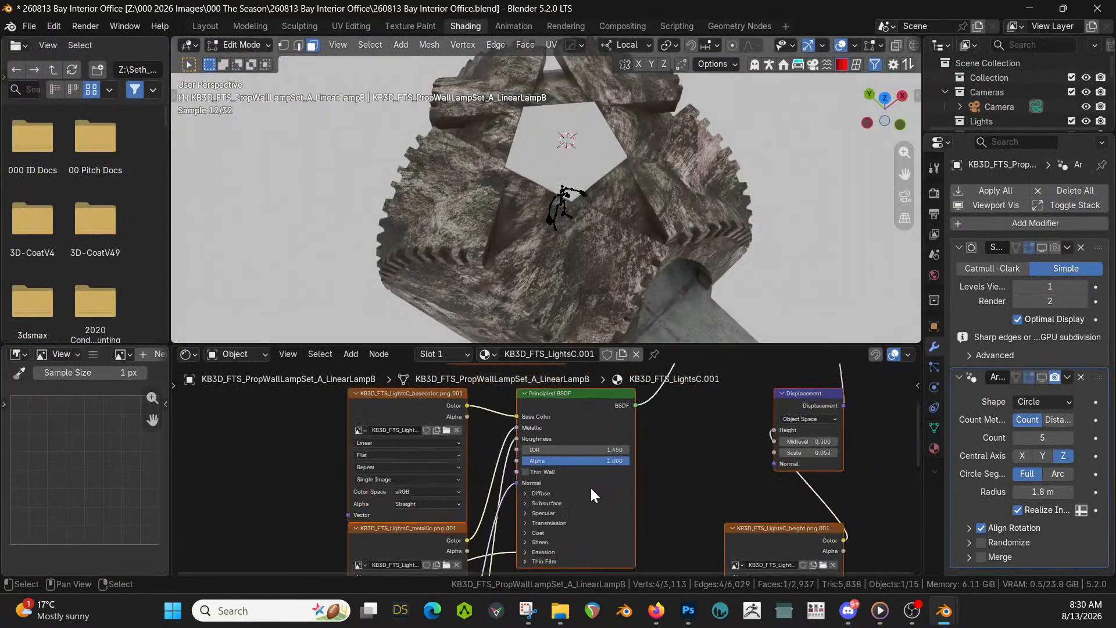
click(525, 553)
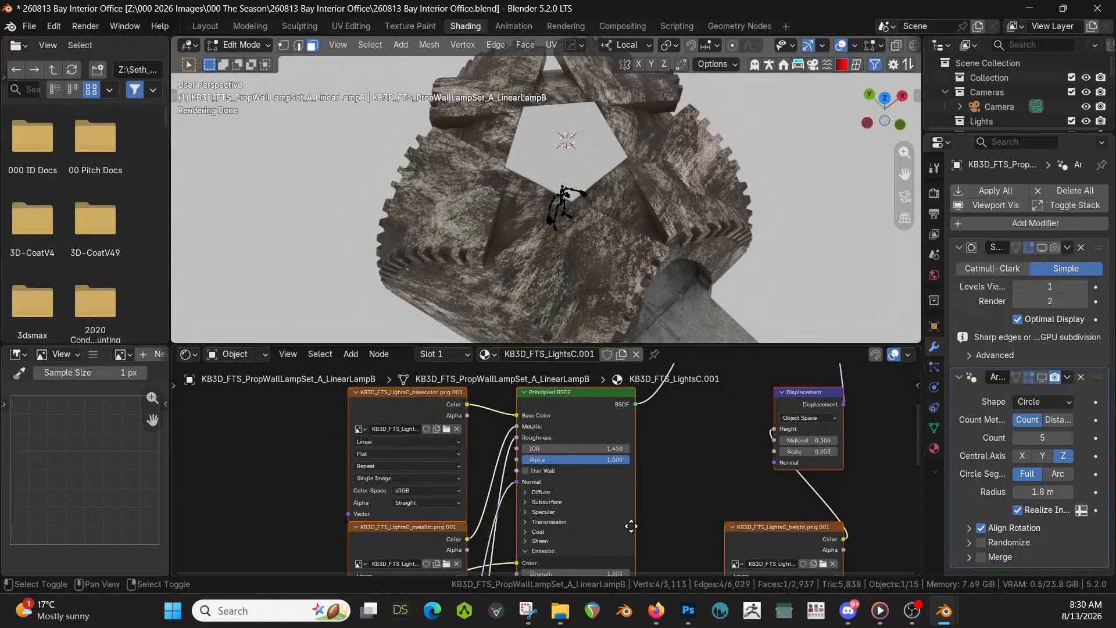
middle_drag(630, 525, 626, 461)
click(592, 510)
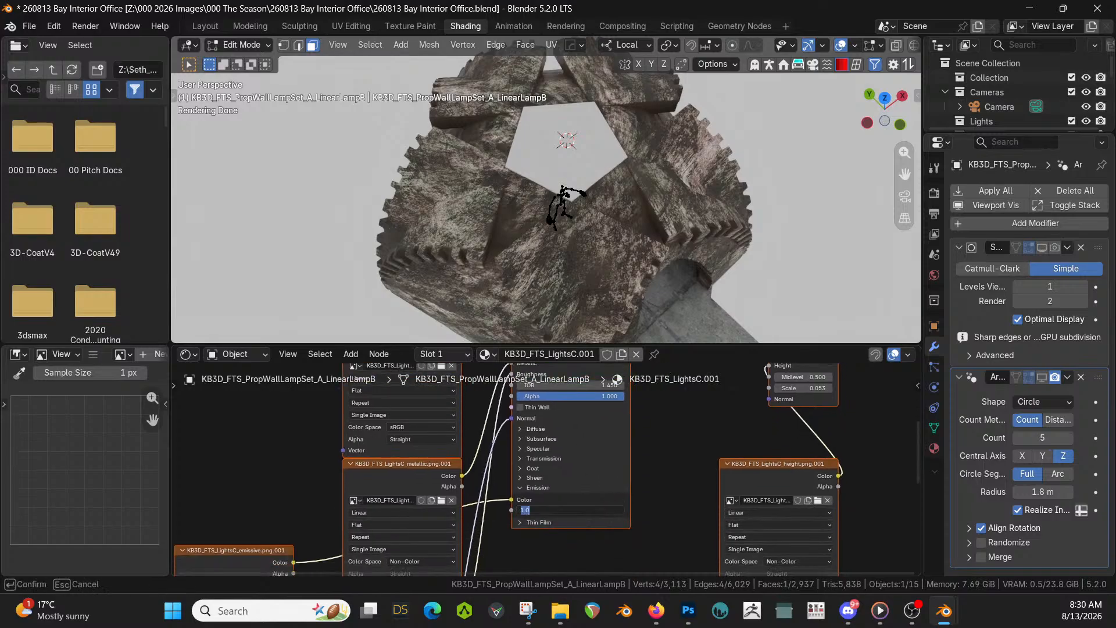
key(Return)
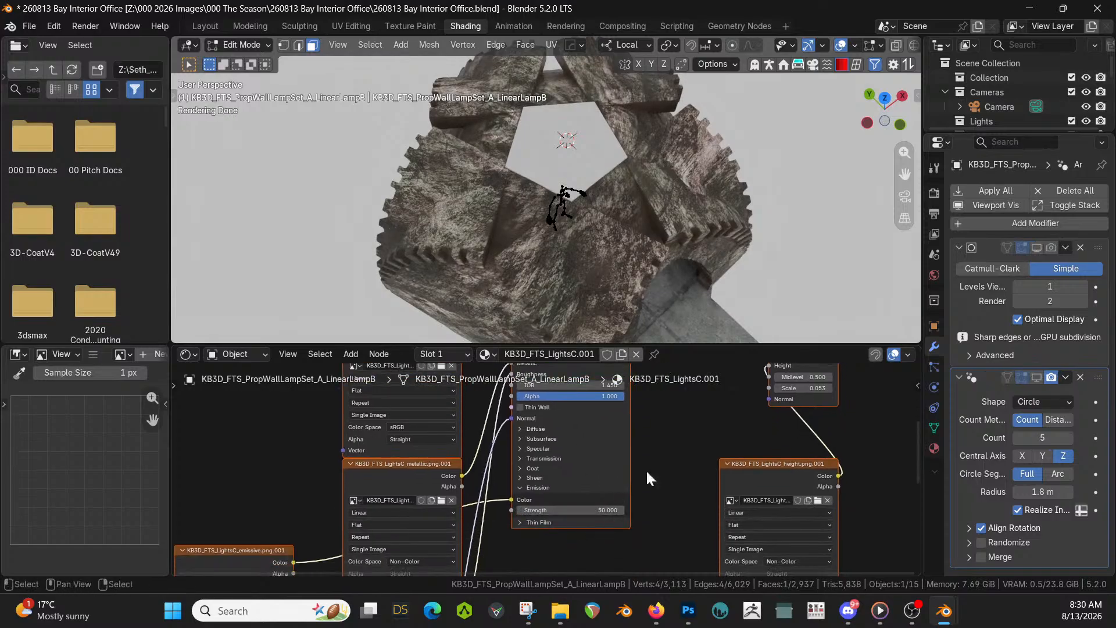
Reveal the lamp's hidden faces in the Layout workspace and leave local view with rendered shading on
click(205, 26)
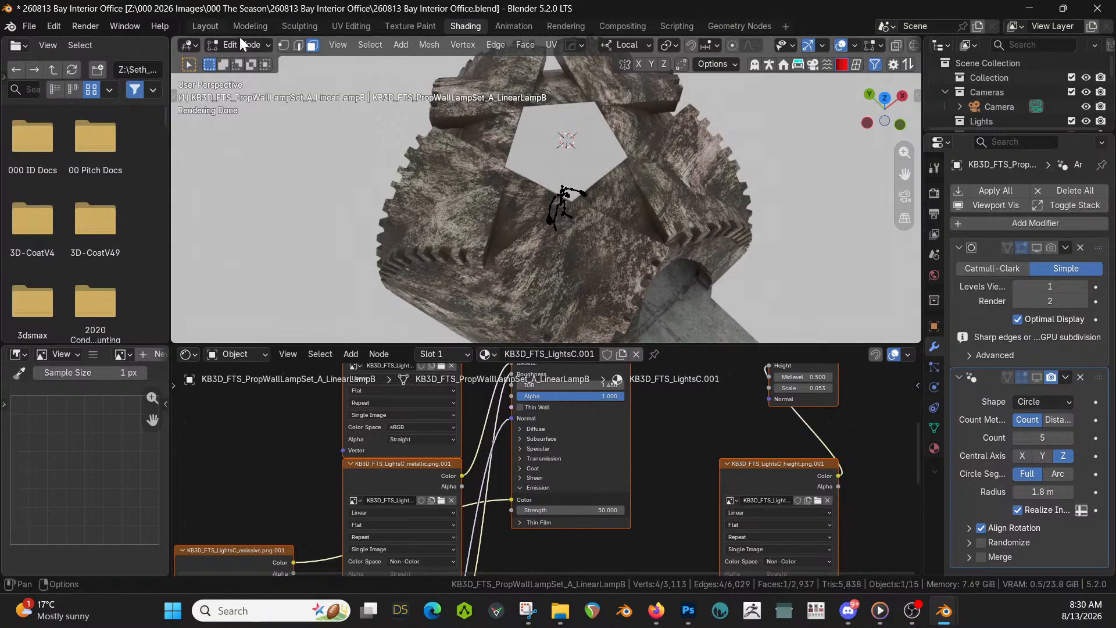
key(alt+h)
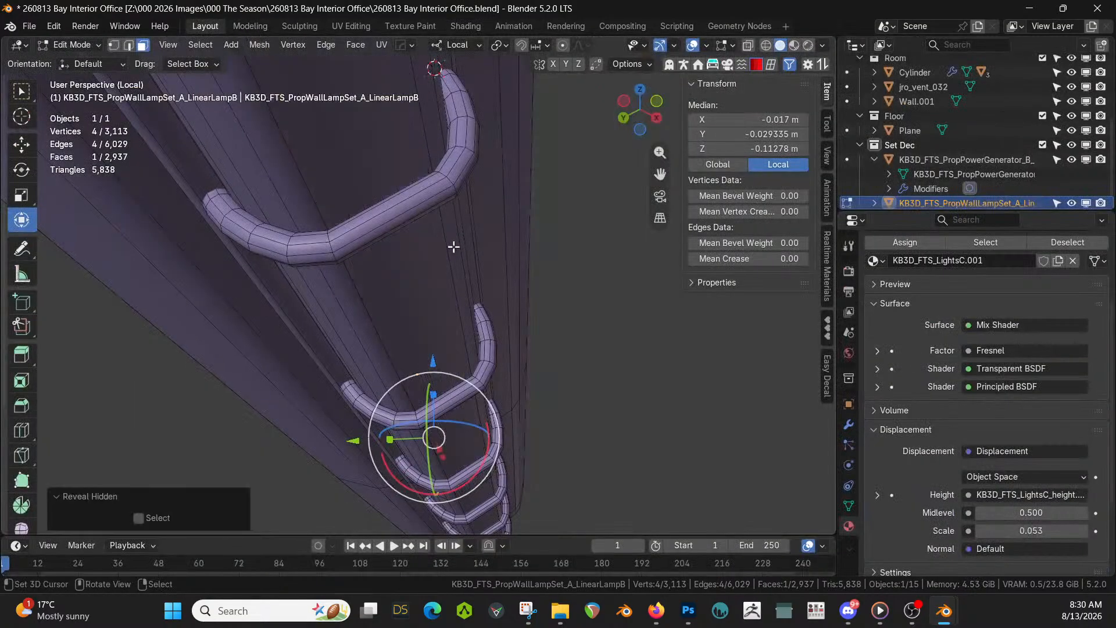
key(z)
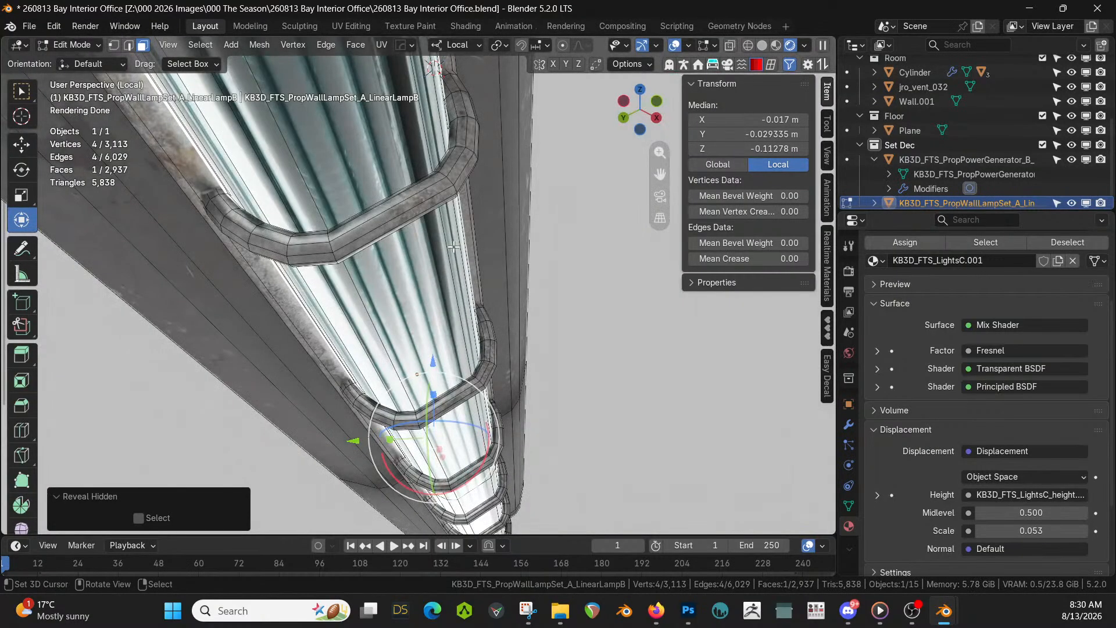
middle_drag(454, 247, 402, 250)
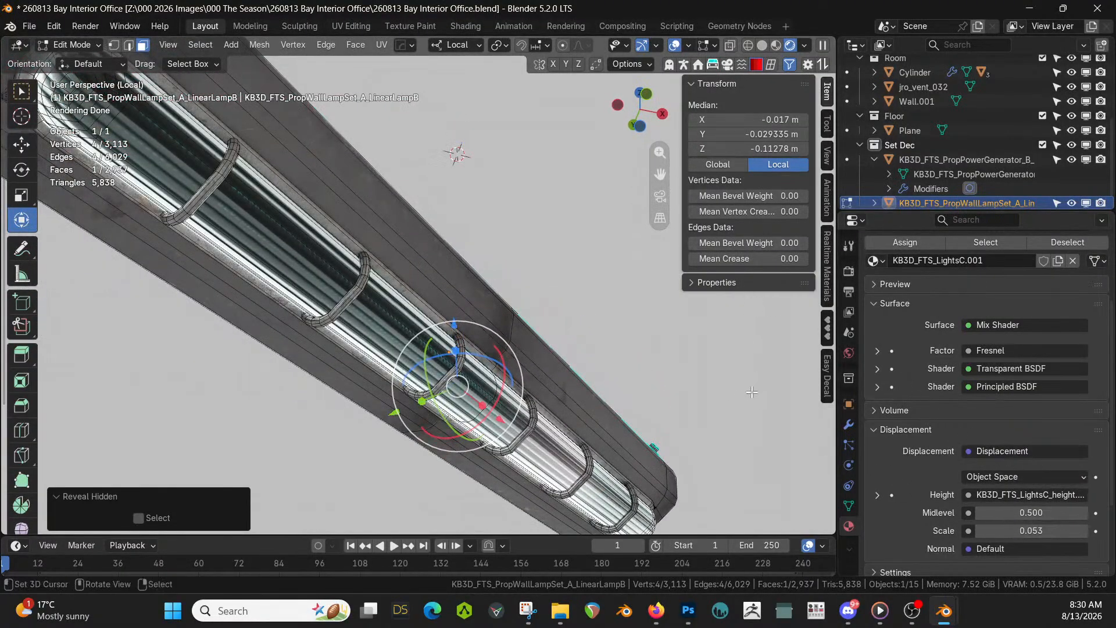
scroll(628, 370, down, 3)
key(KP_Divide)
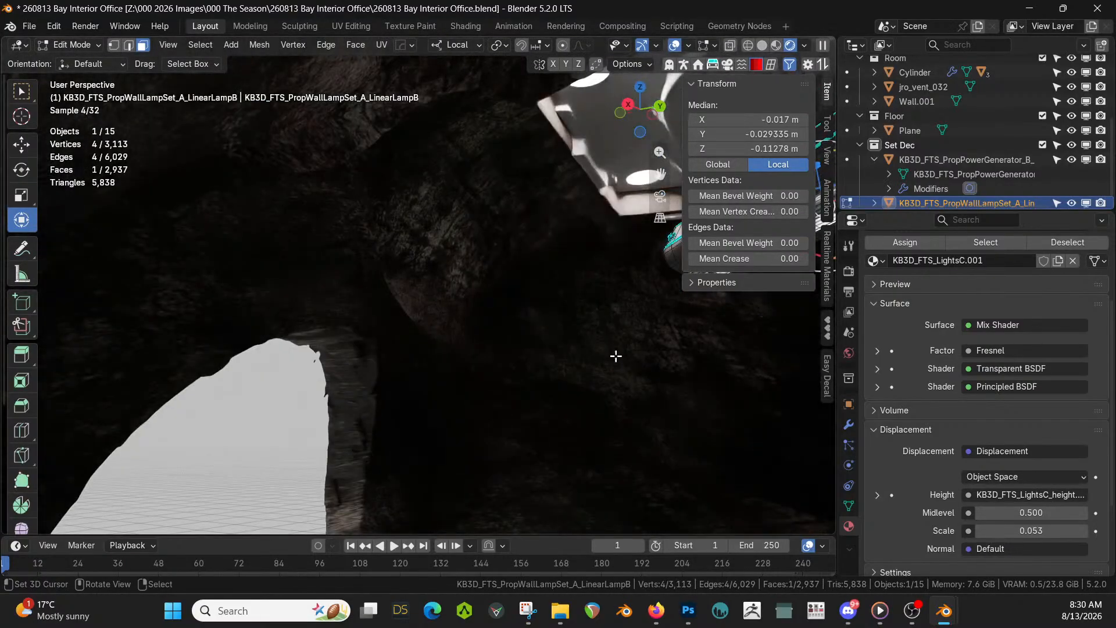
shift+middle_drag(621, 347, 480, 363)
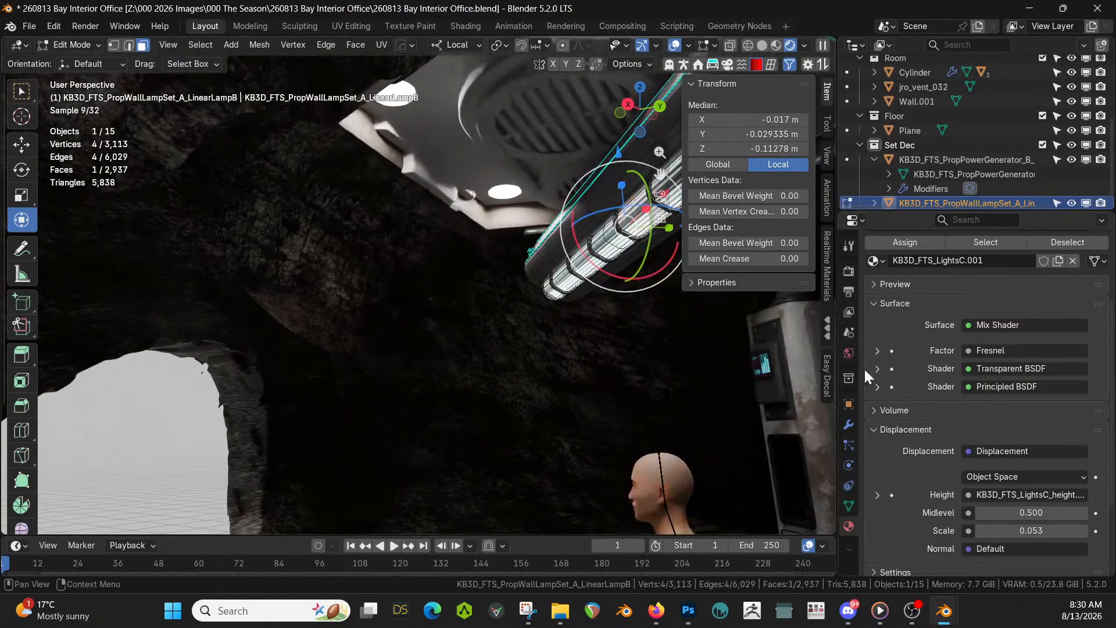
Turn the lamp array modifier's viewport display back on and return to Object Mode
click(849, 424)
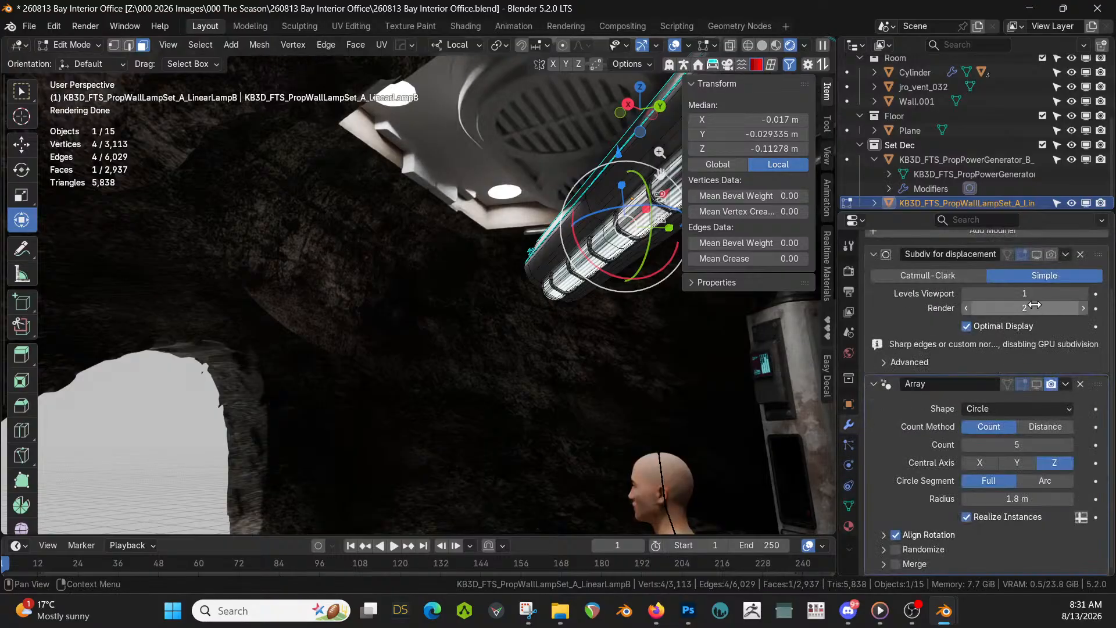
click(1037, 384)
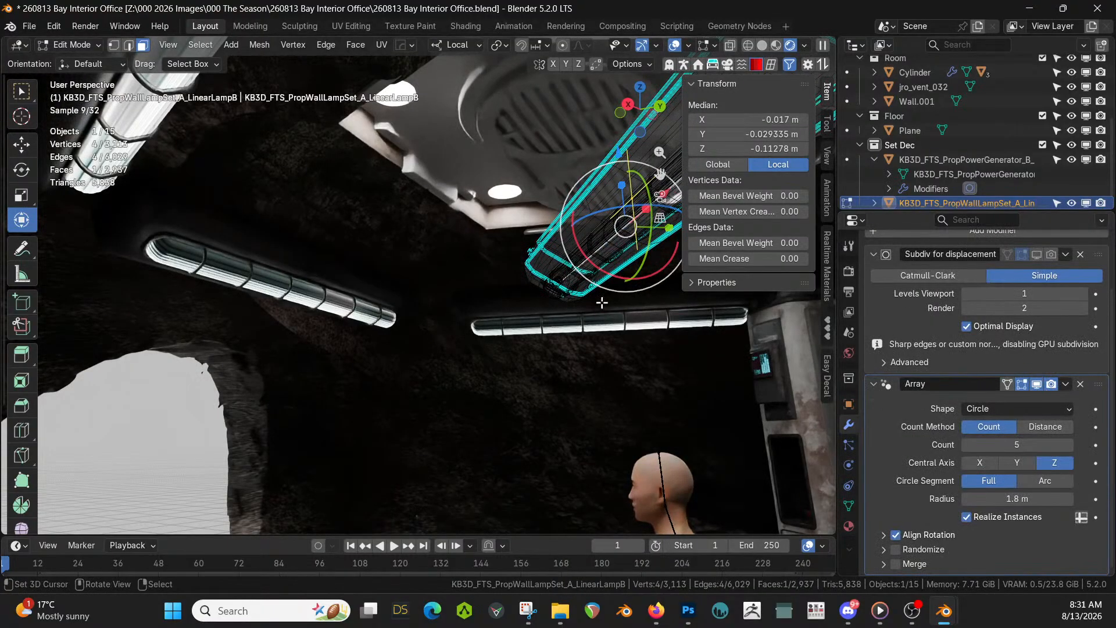
middle_drag(576, 332, 326, 347)
key(Tab)
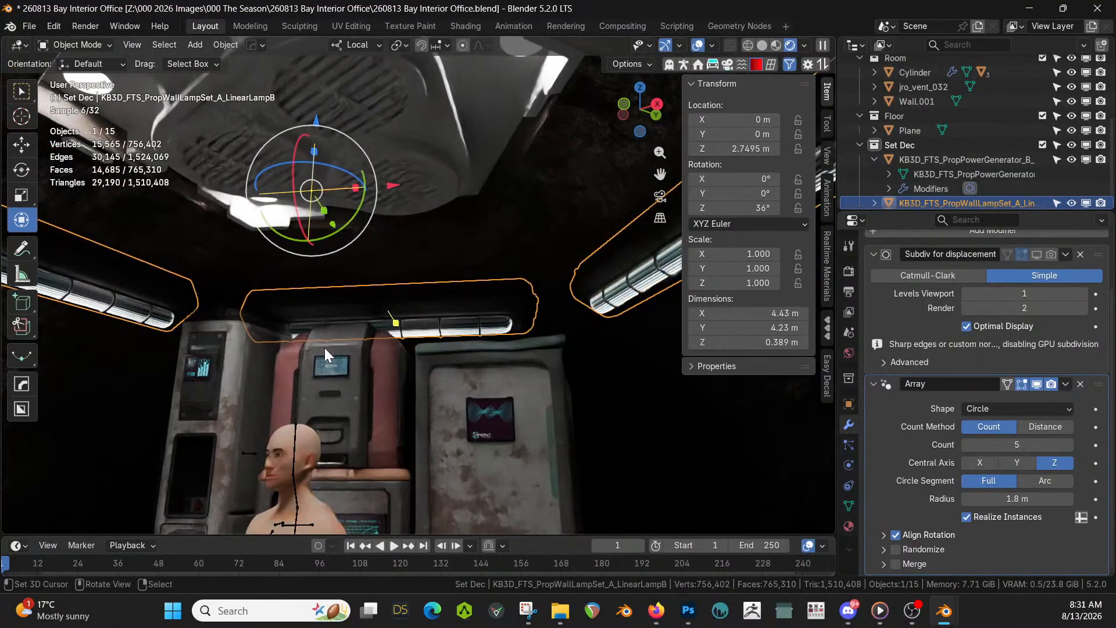
Set the emission strength of the lamp's KB3D_FTS_LightsC.001 material to 250 and save the file
click(848, 526)
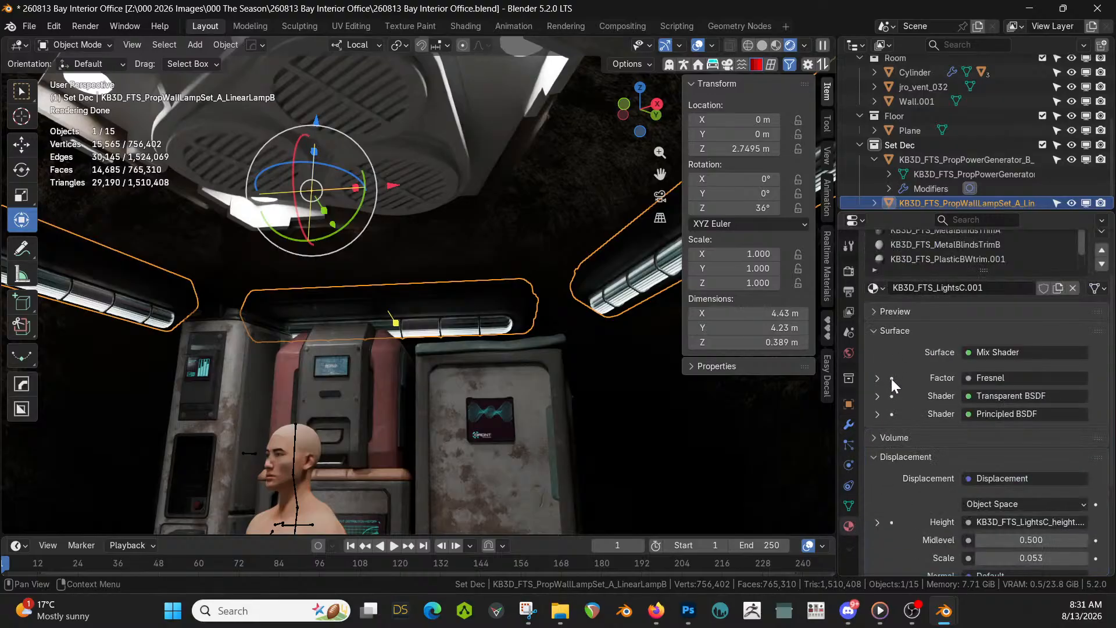
click(882, 414)
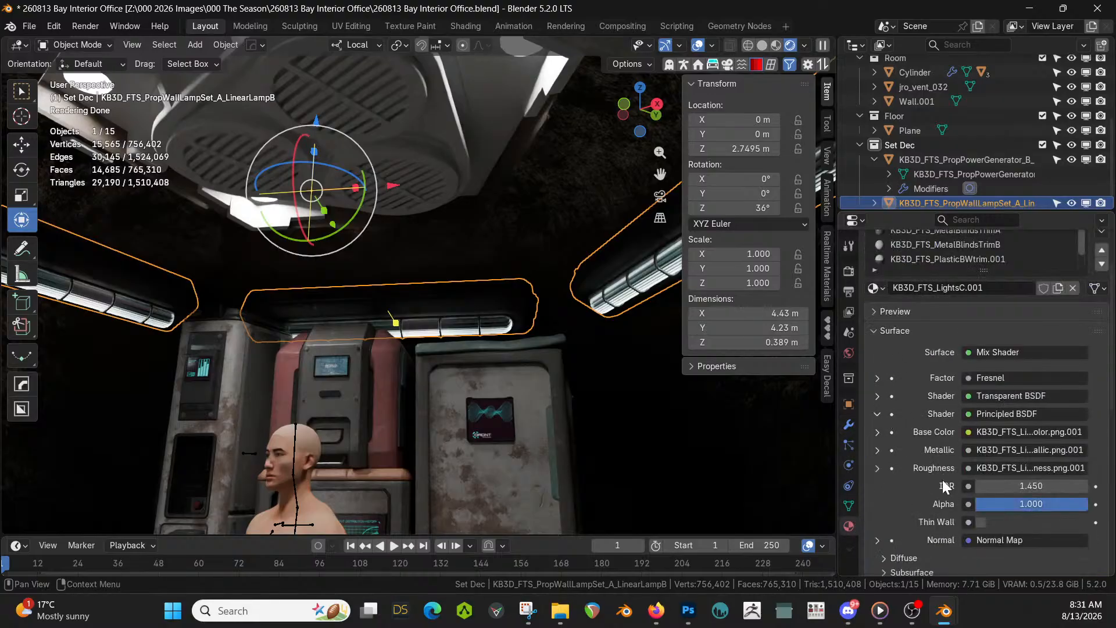
scroll(943, 482, down, 5)
click(883, 500)
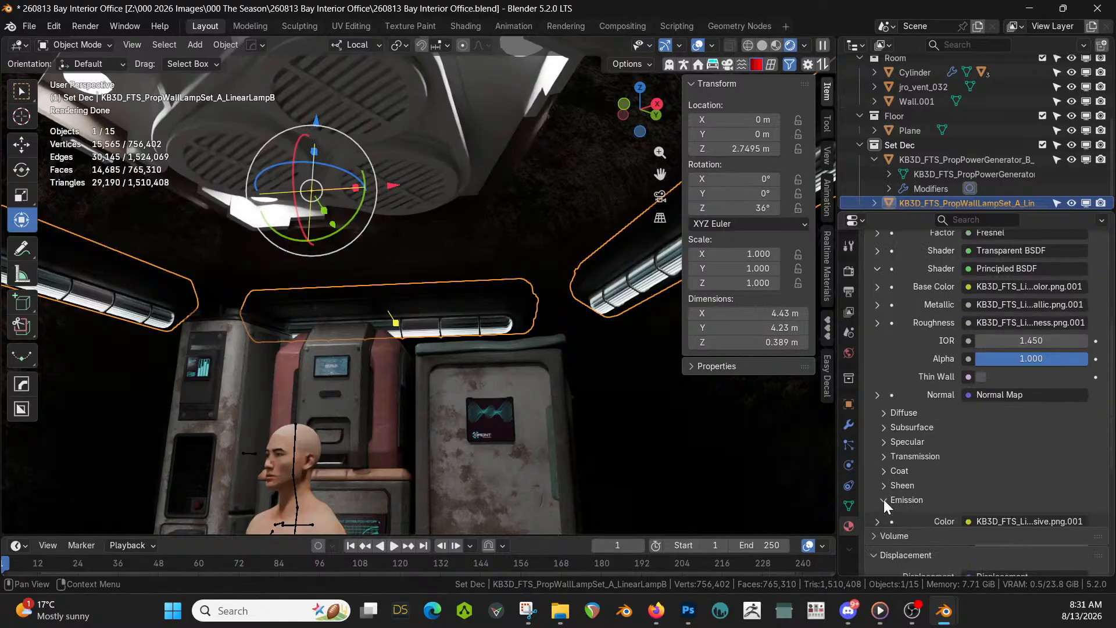
scroll(887, 497, down, 1)
click(1031, 511)
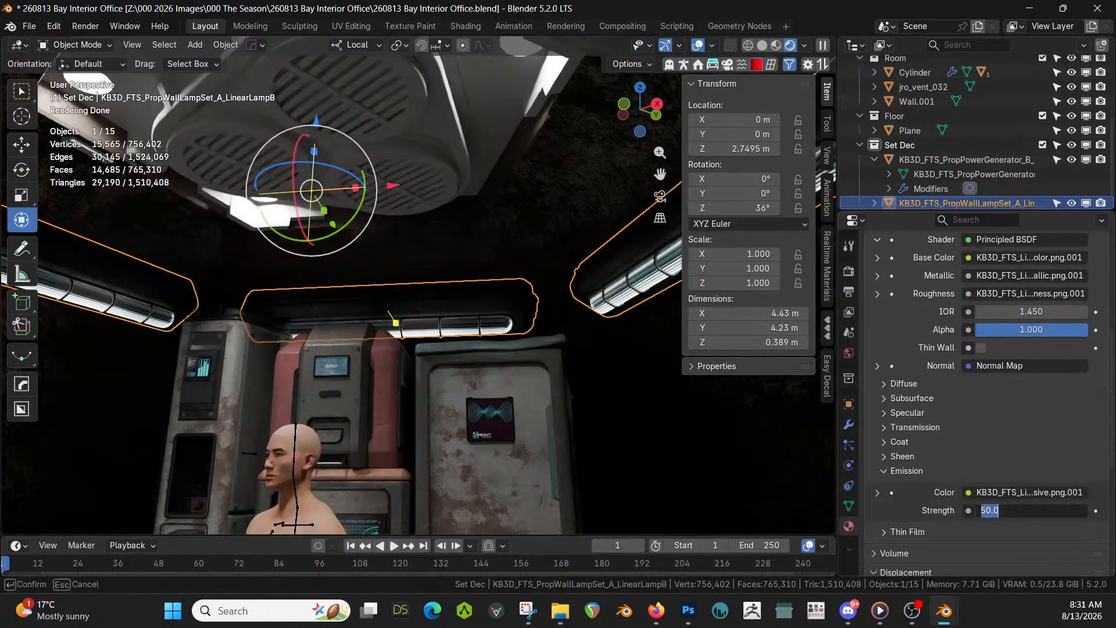
text(150)
key(Return)
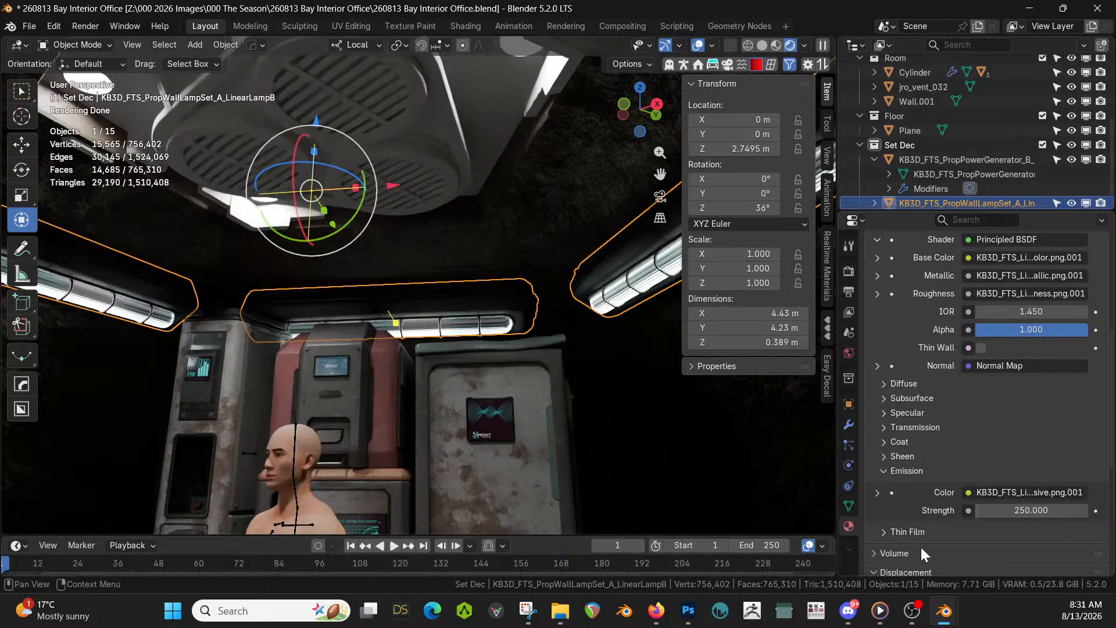
middle_drag(550, 448, 582, 355)
key(ctrl+s)
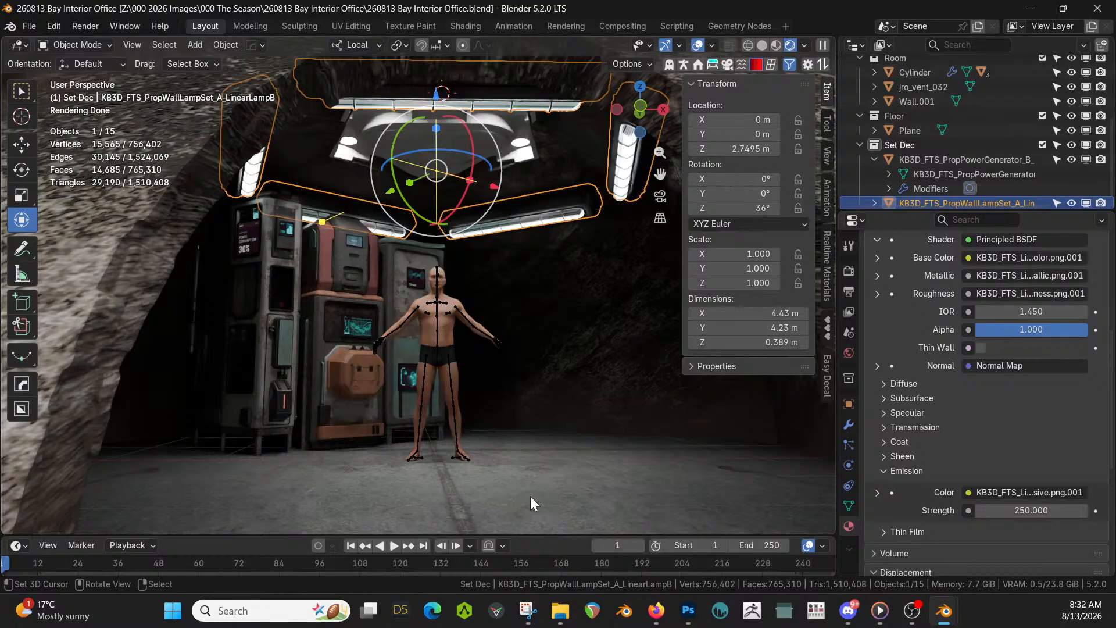
Bring another KB3D_FTS_PropWallLampSet_A_LinearLampB asset into the scene as a linked object near the character's feet
scroll(530, 497, down, 6)
middle_drag(512, 447, 489, 492)
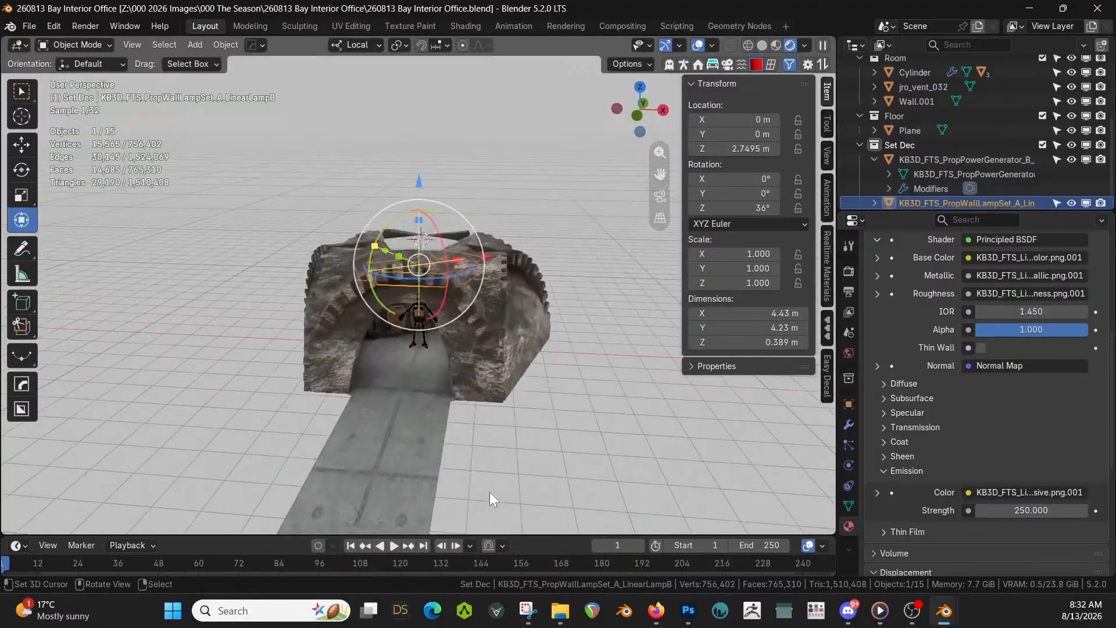
drag(314, 2, 389, 449)
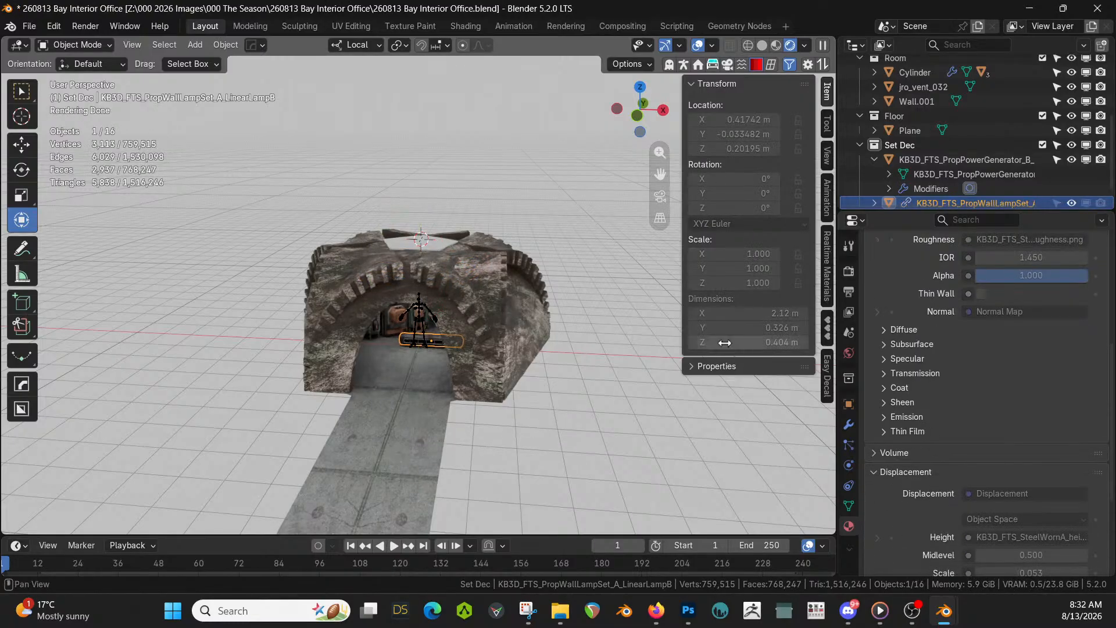
middle_drag(406, 340, 423, 346)
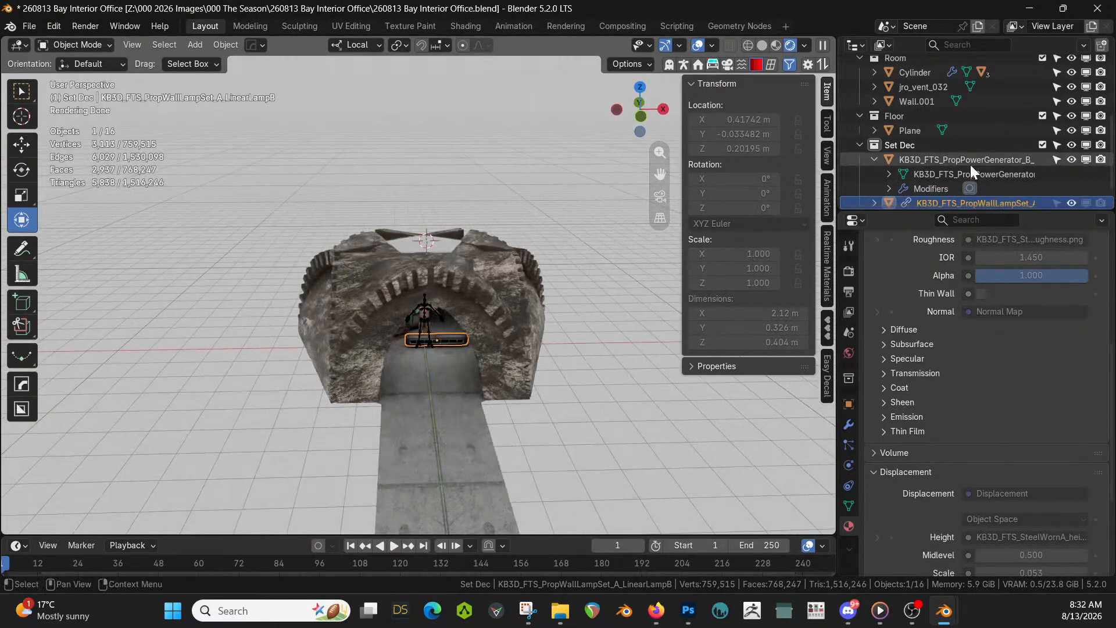
scroll(971, 165, down, 1)
middle_drag(549, 291, 532, 396)
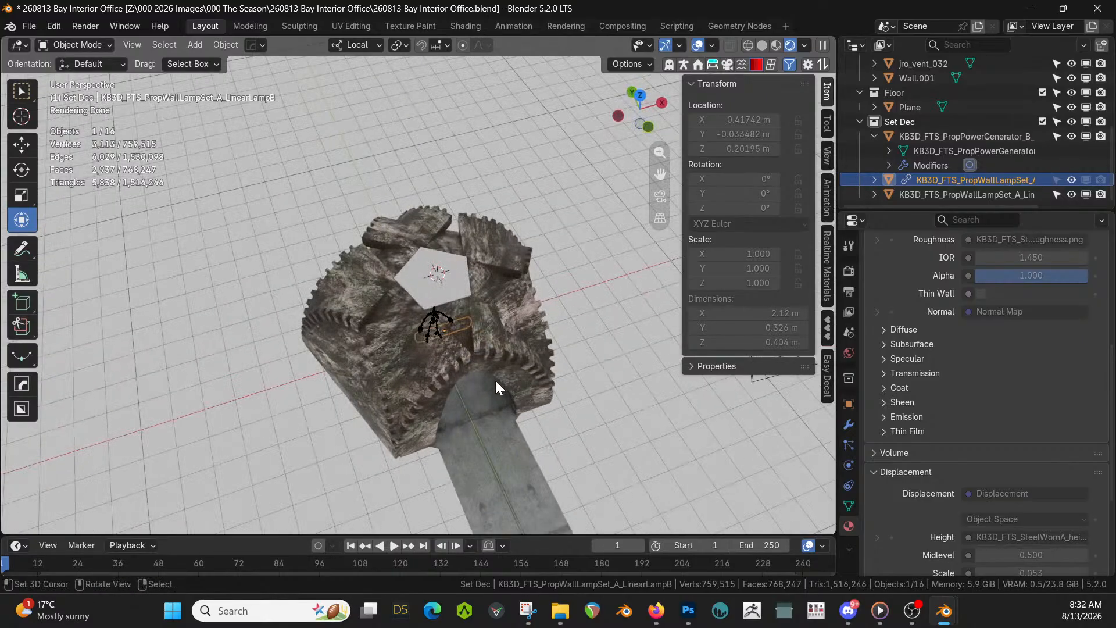
Switch to solid shading and try to move the linked lamp about -2.54 m along its local Y axis
key(z)
key(6)
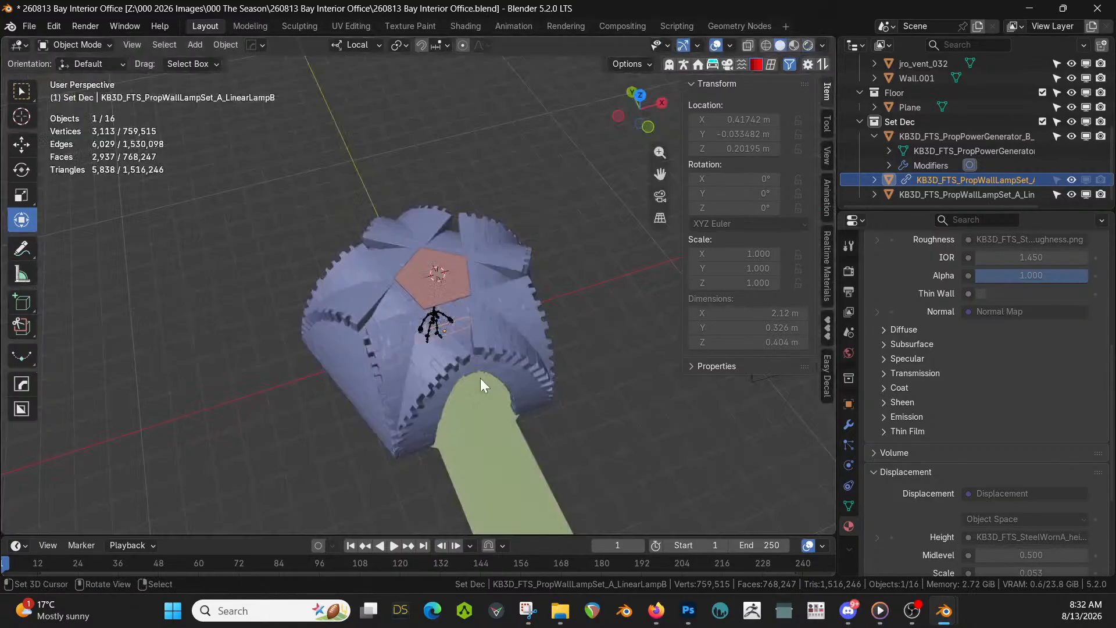
key(g)
key(y)
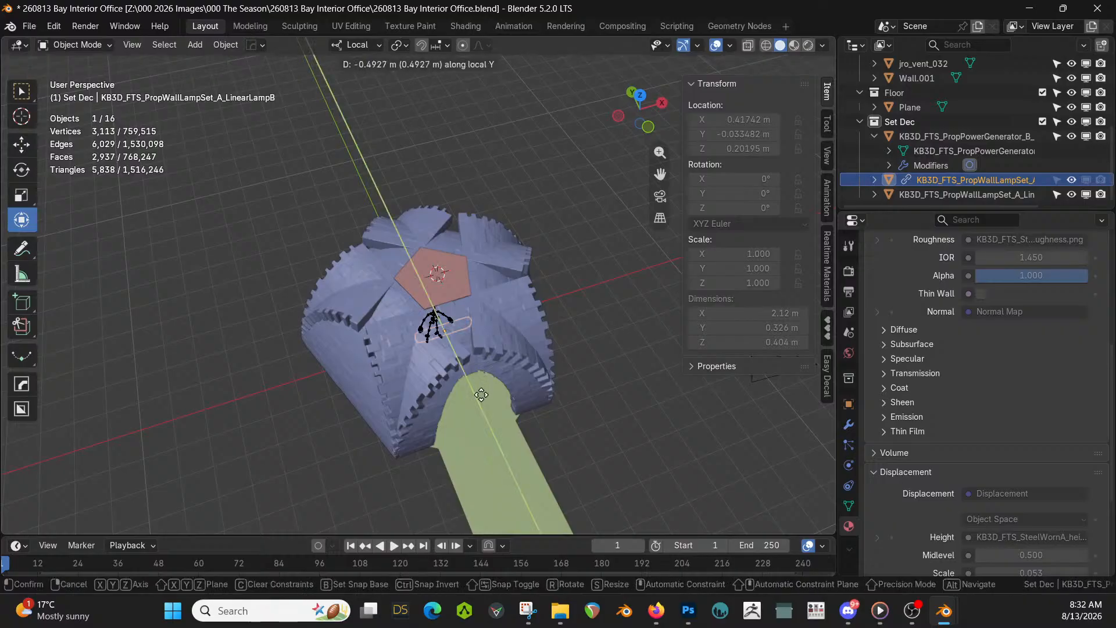
click(501, 442)
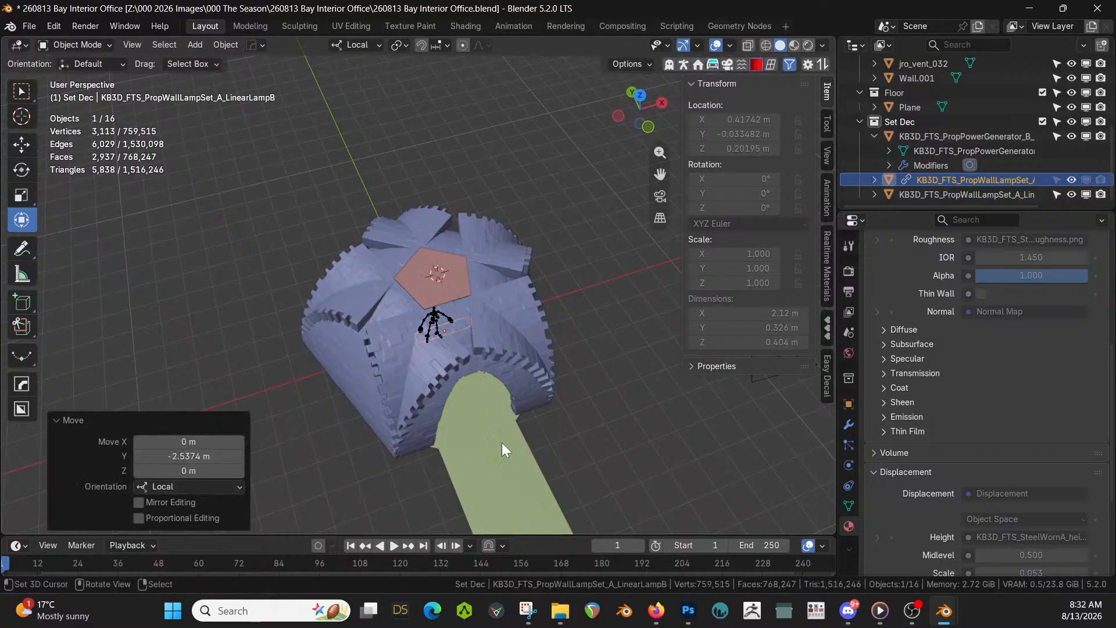
Unlink the newly added linked wall lamp from the Set Dec collection
click(909, 179)
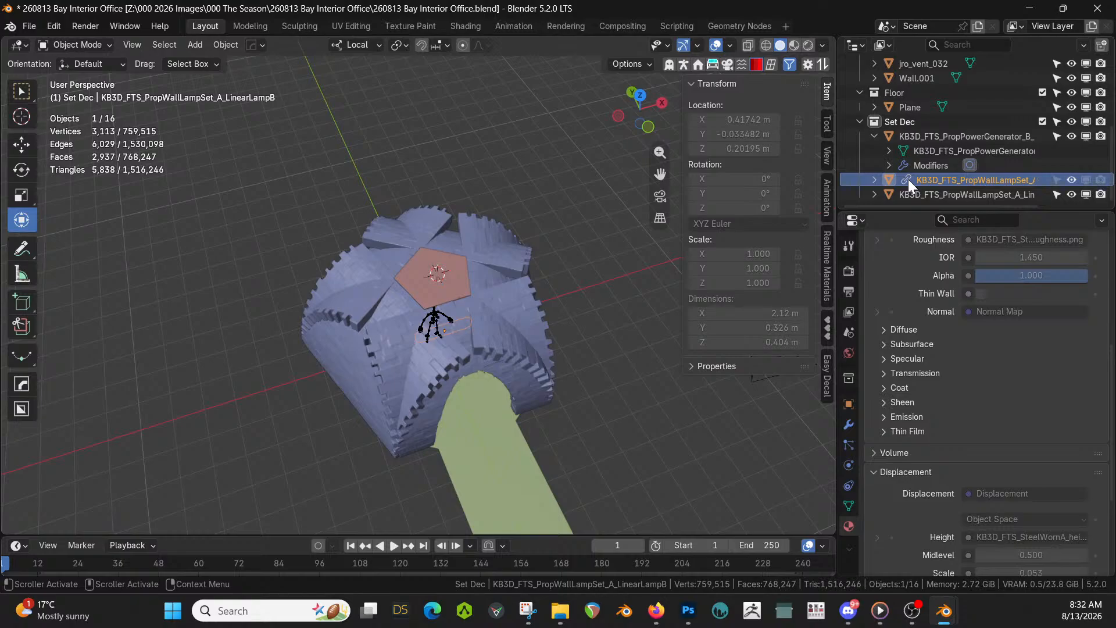
right_click(908, 179)
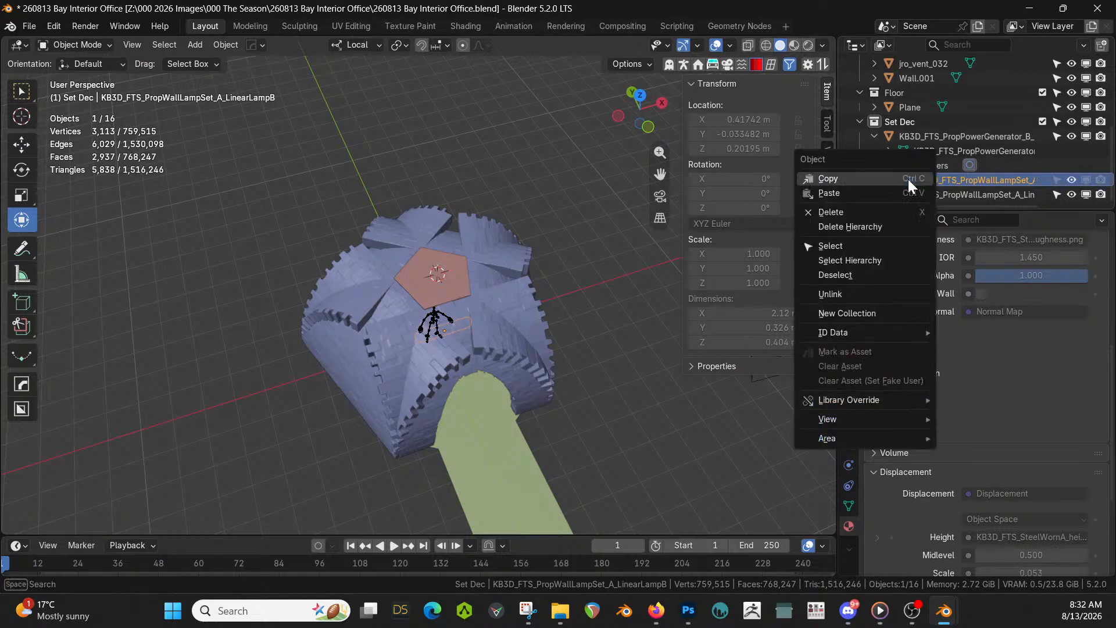
click(850, 295)
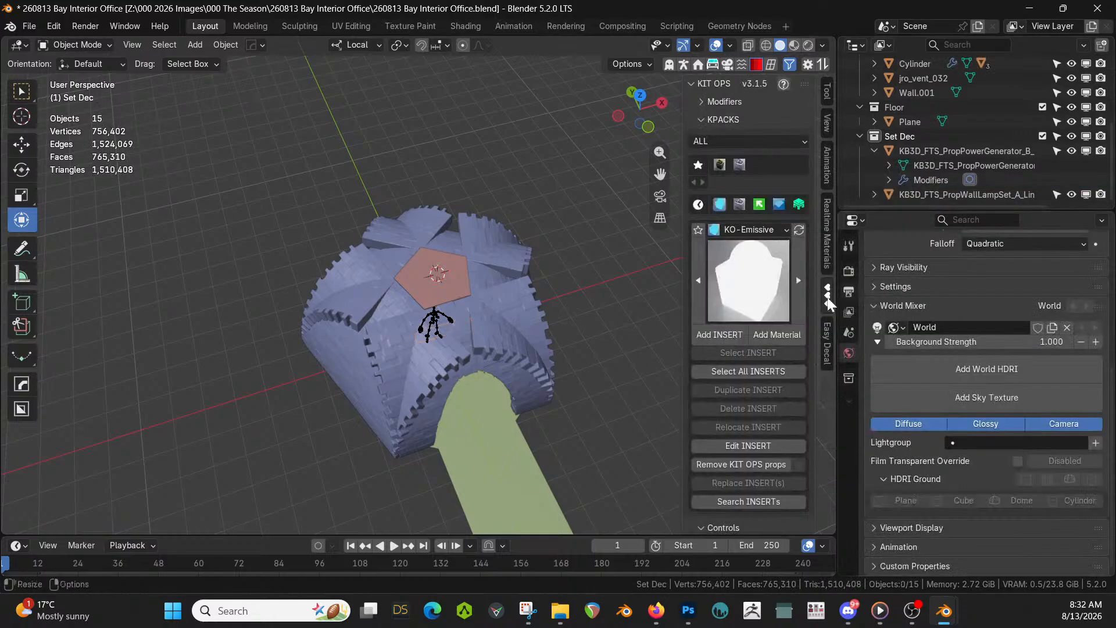
middle_drag(541, 327, 520, 207)
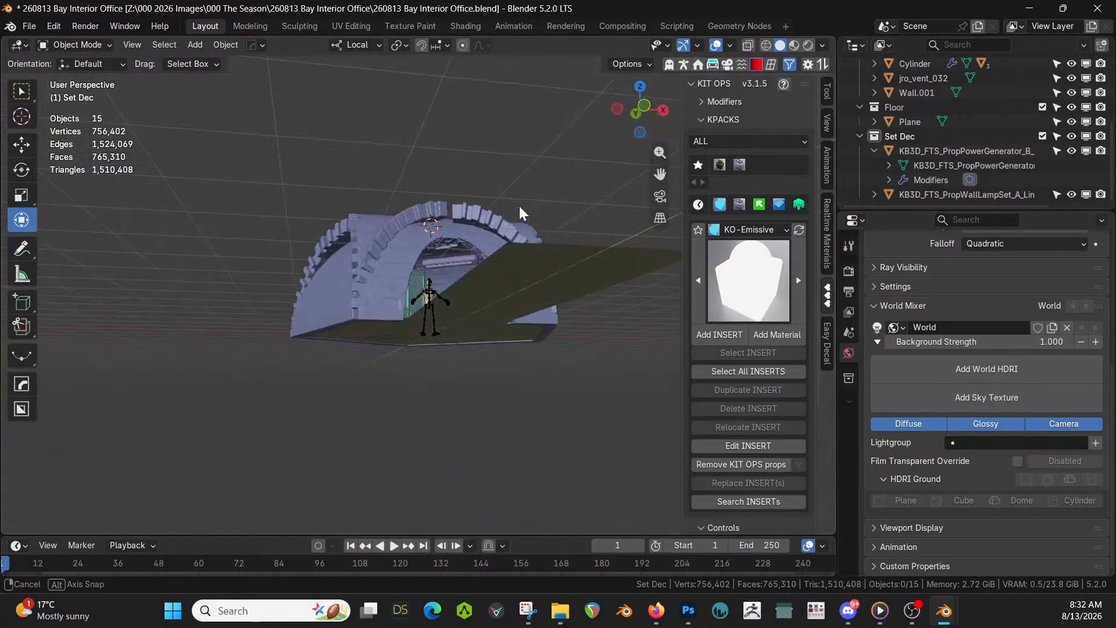
Enlarge the outliner and select the ceiling lamp ring in the Set Dec collection
drag(960, 213, 947, 348)
click(945, 321)
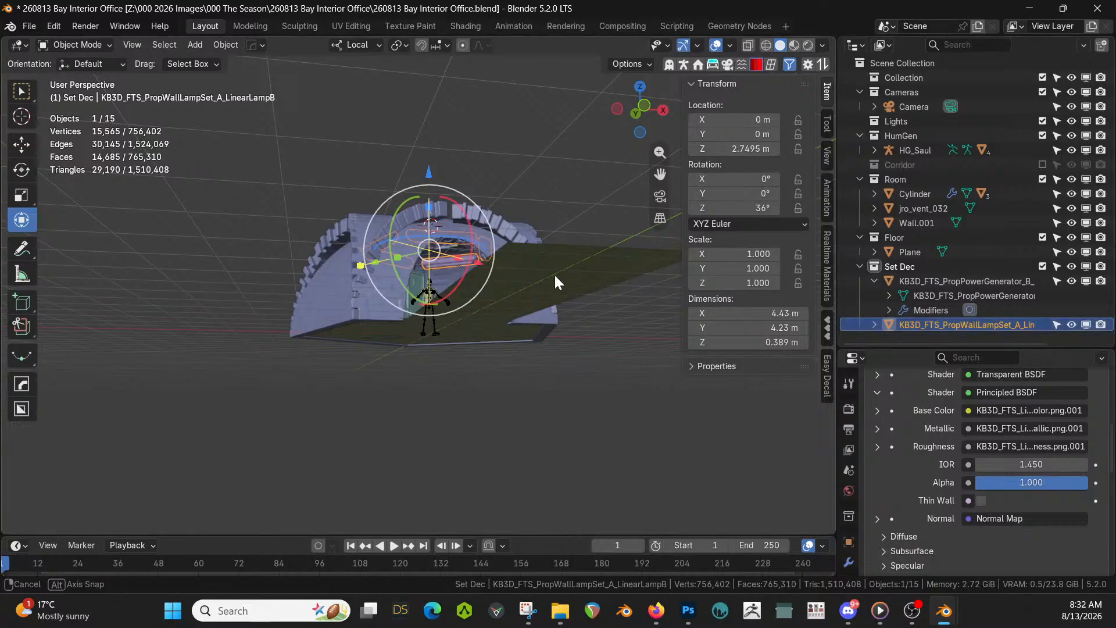
middle_drag(554, 273, 538, 361)
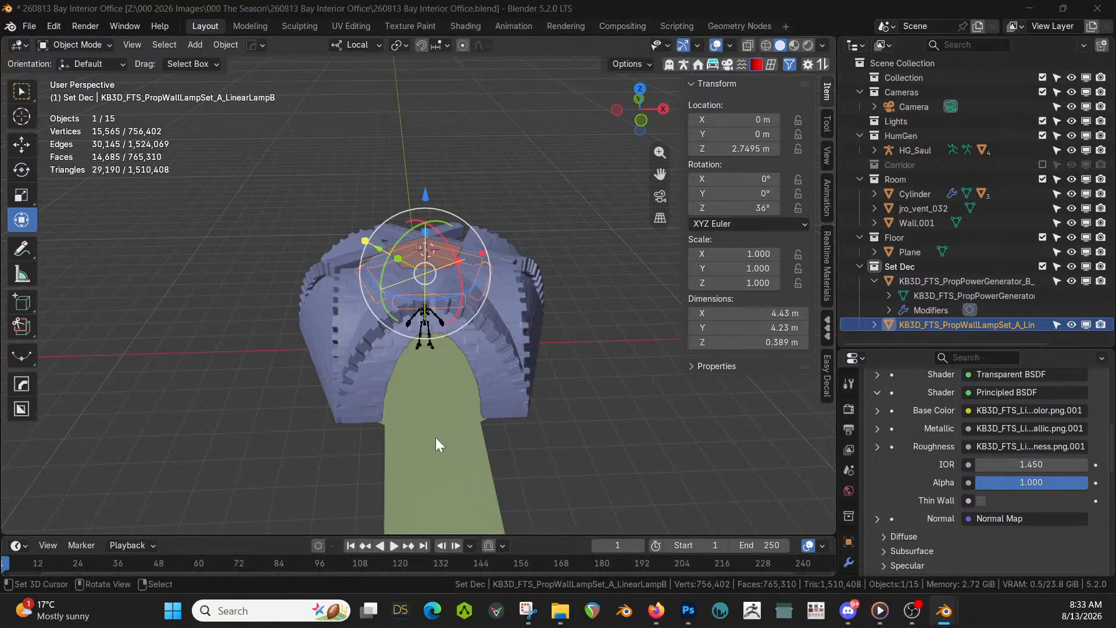
drag(372, 174, 443, 451)
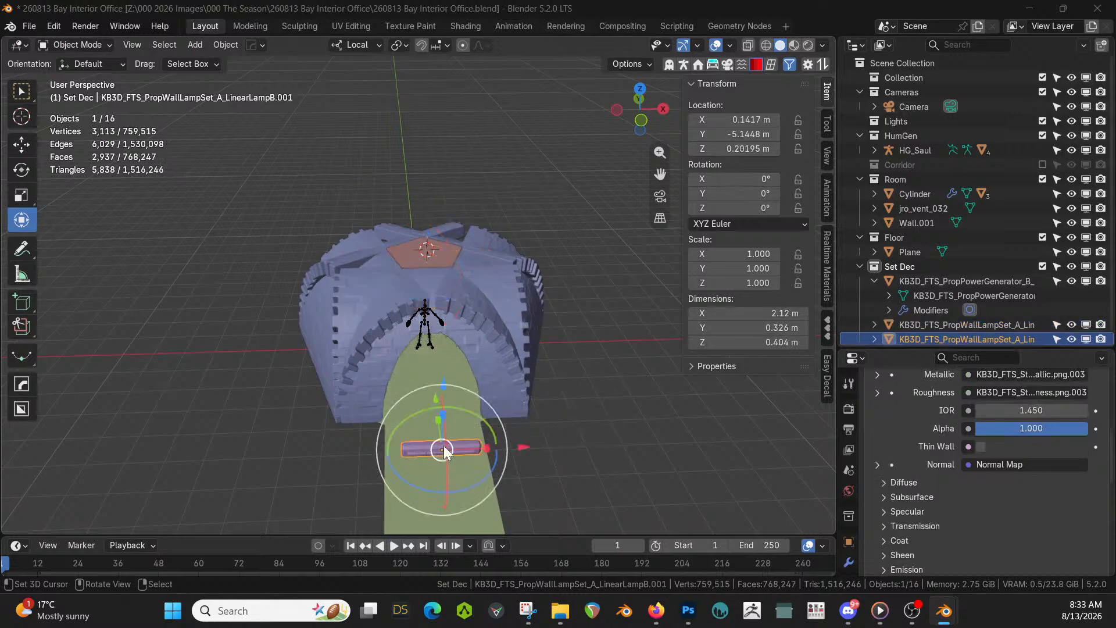
click(847, 561)
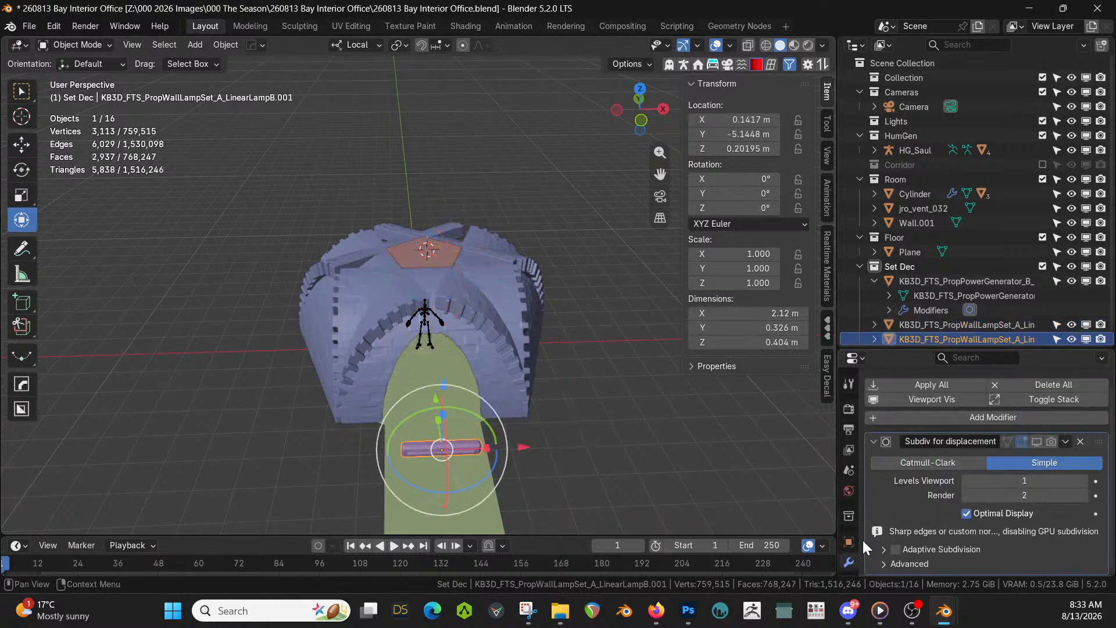
drag(907, 349, 907, 152)
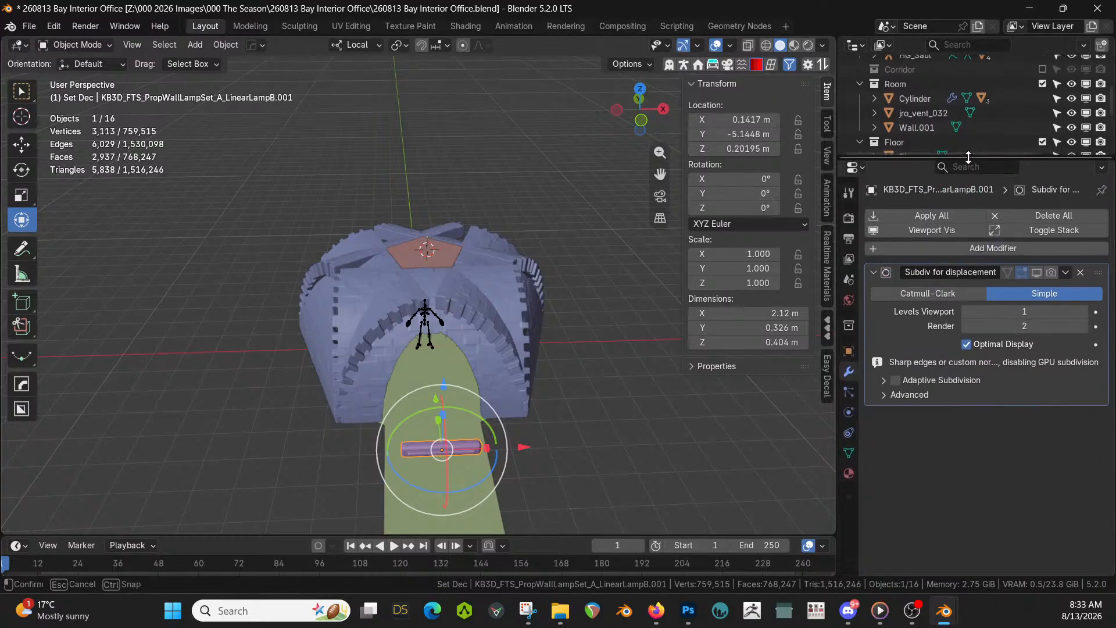
click(849, 469)
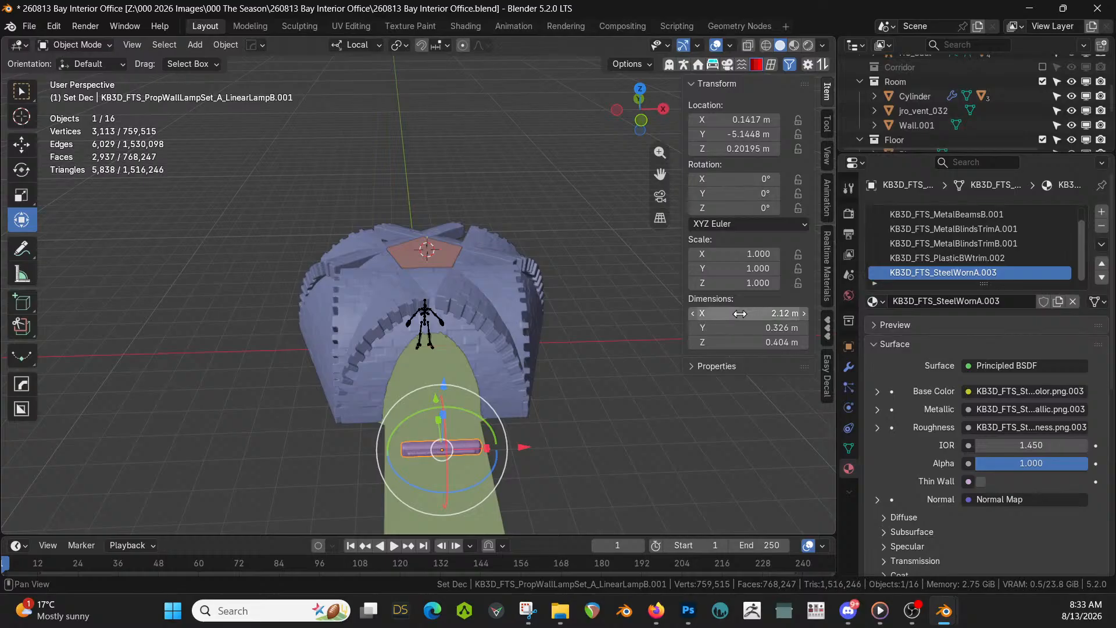
key(Delete)
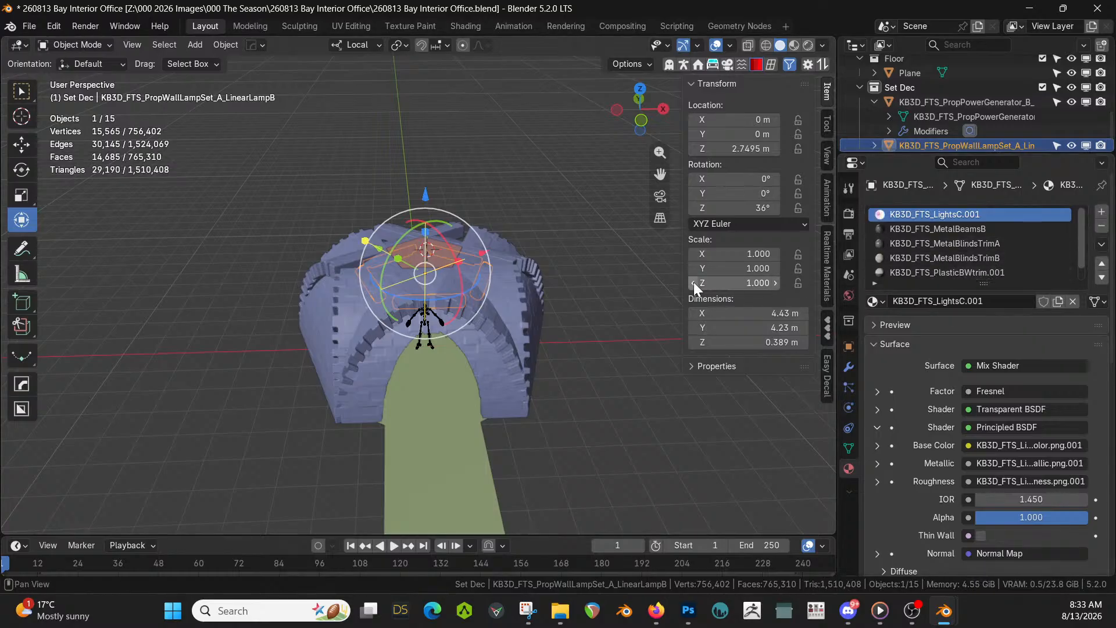
Make a linked duplicate of the lamp ring and move it about -3.65 m along its local Y axis
drag(965, 155, 966, 201)
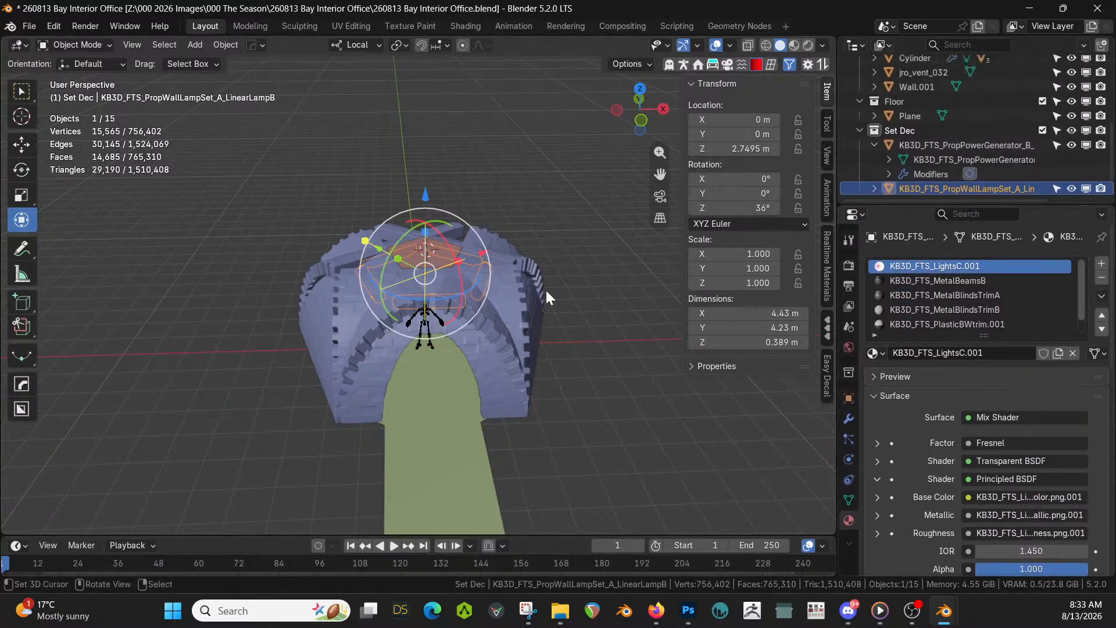
key(alt+d)
right_click(444, 314)
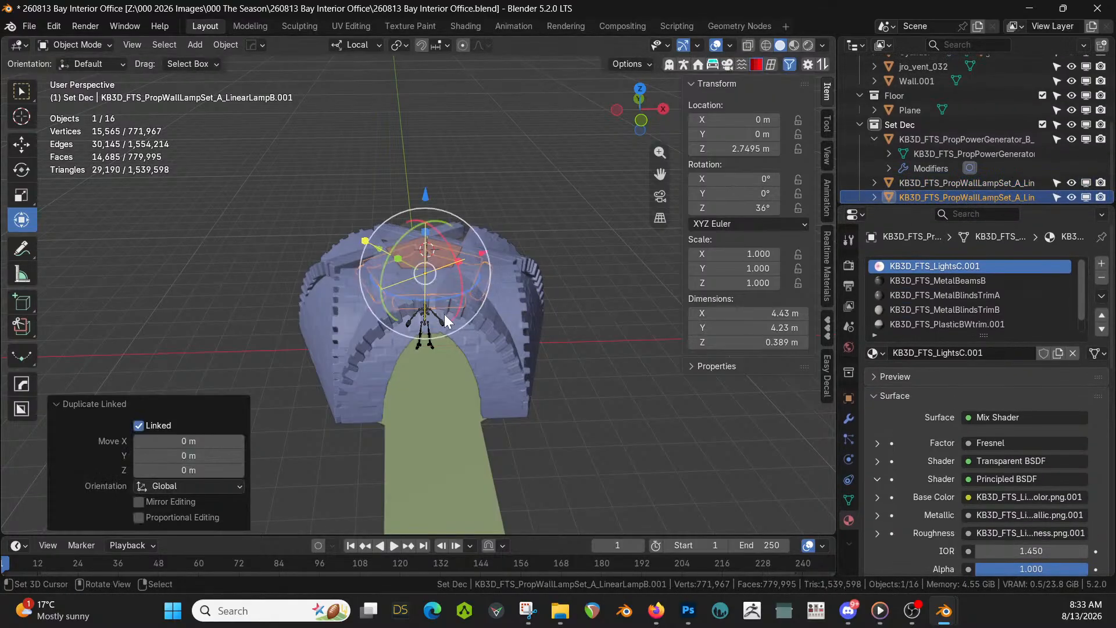
key(KP_7)
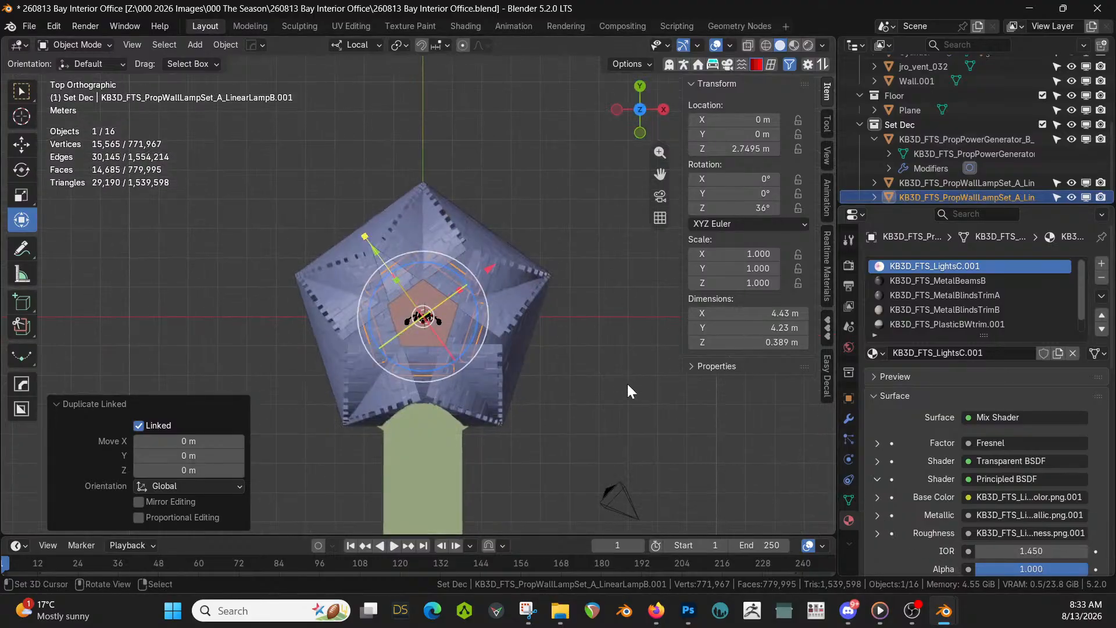
key(g)
key(y)
key(y)
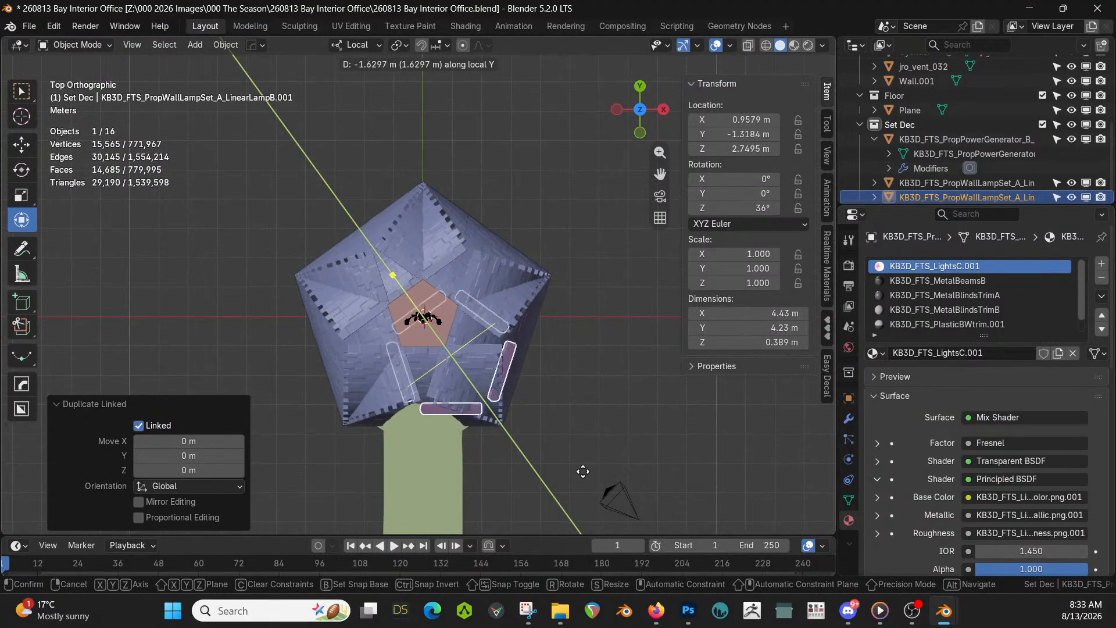
click(596, 534)
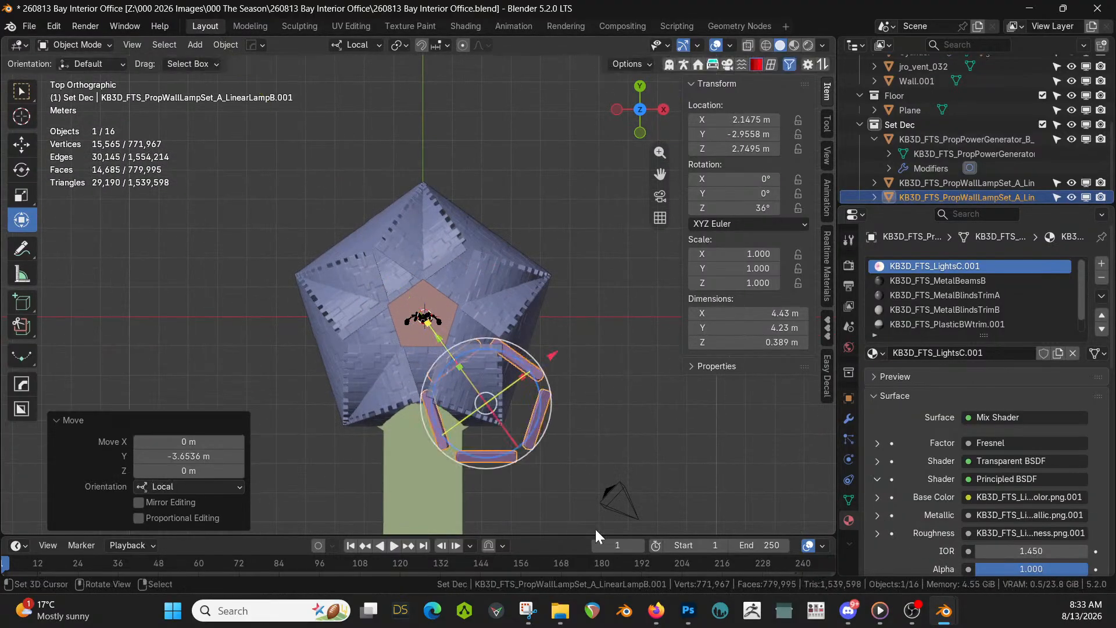
Switch the transform orientation to Global and remove the Array modifier from the duplicated lamp
click(364, 47)
click(351, 89)
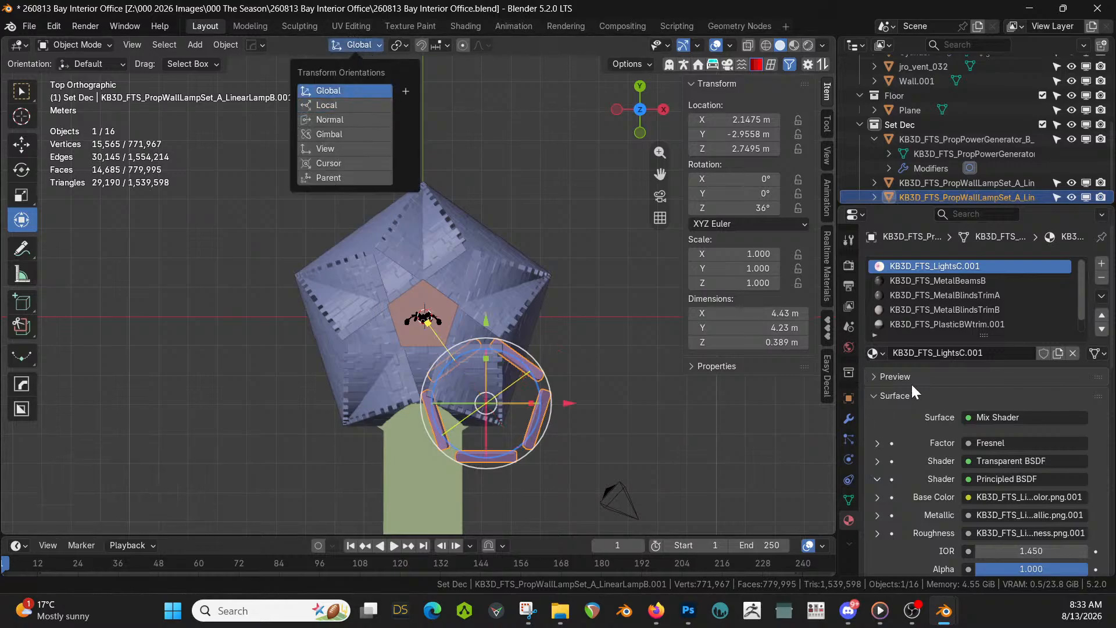
click(850, 419)
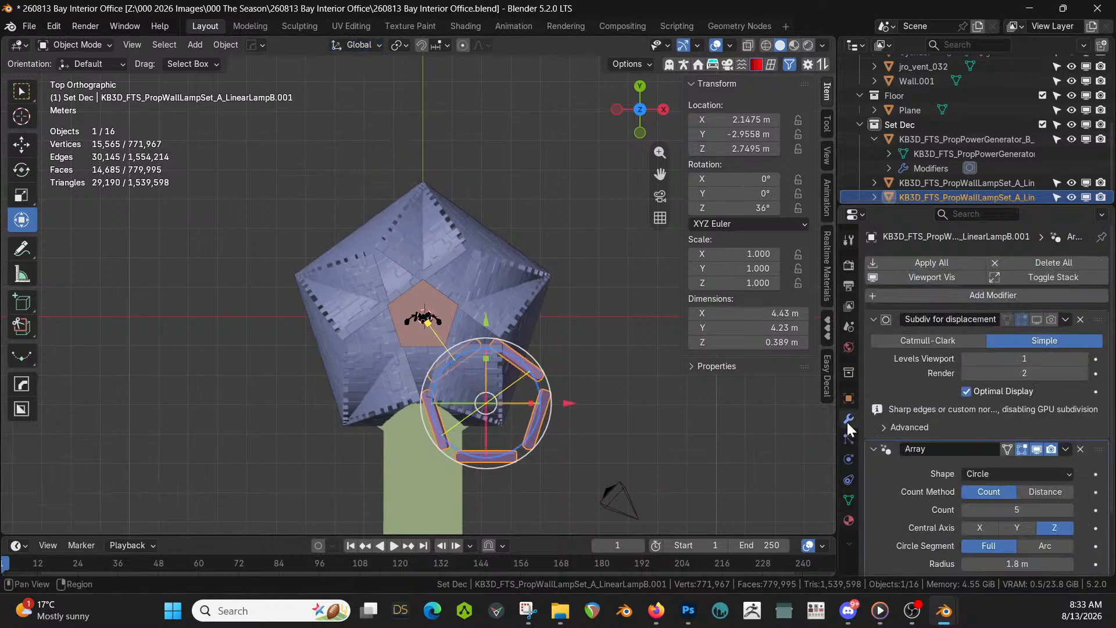
click(1080, 449)
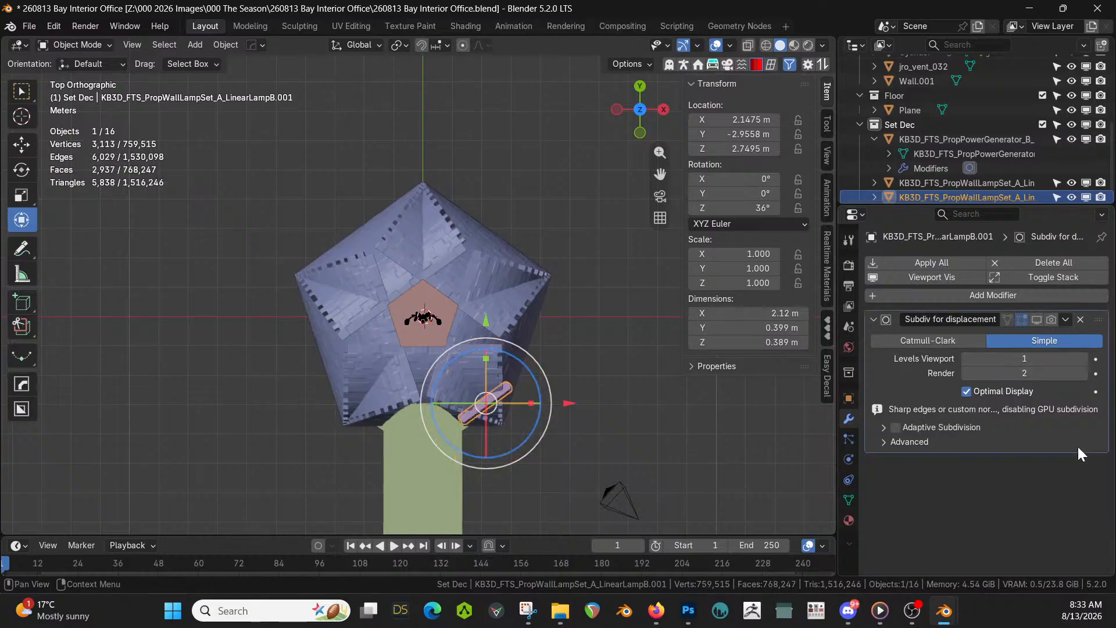
Clear the duplicated lamp's rotation and rotate its entire mesh about -29.4° in the side view to level it
scroll(534, 414, up, 2)
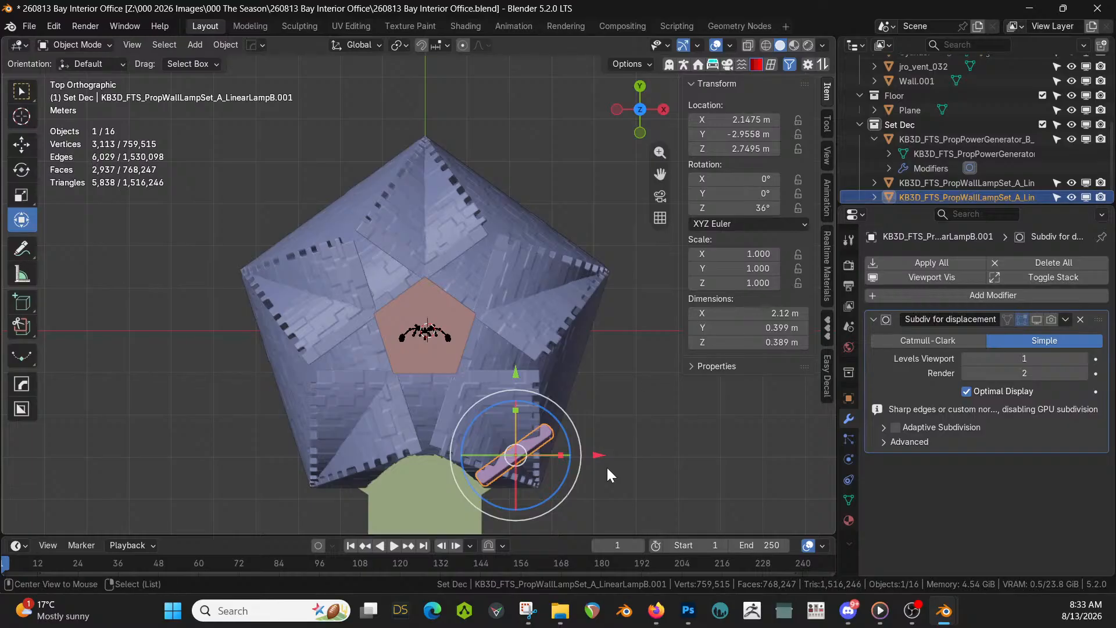
key(alt+r)
middle_drag(608, 465, 543, 329)
scroll(533, 339, up, 4)
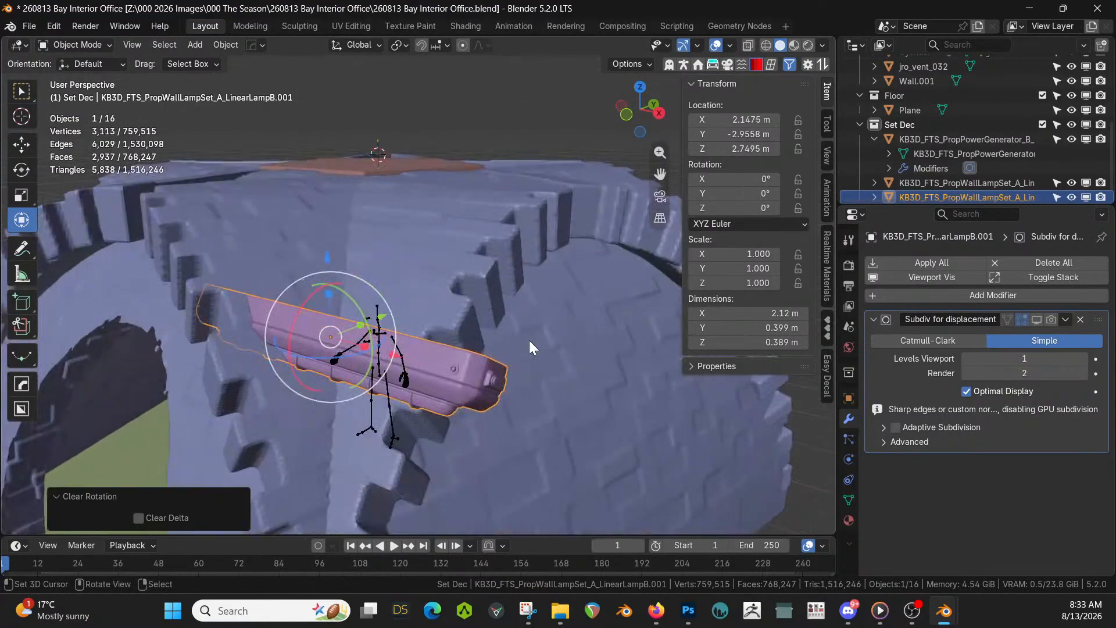
key(KP_3)
key(Tab)
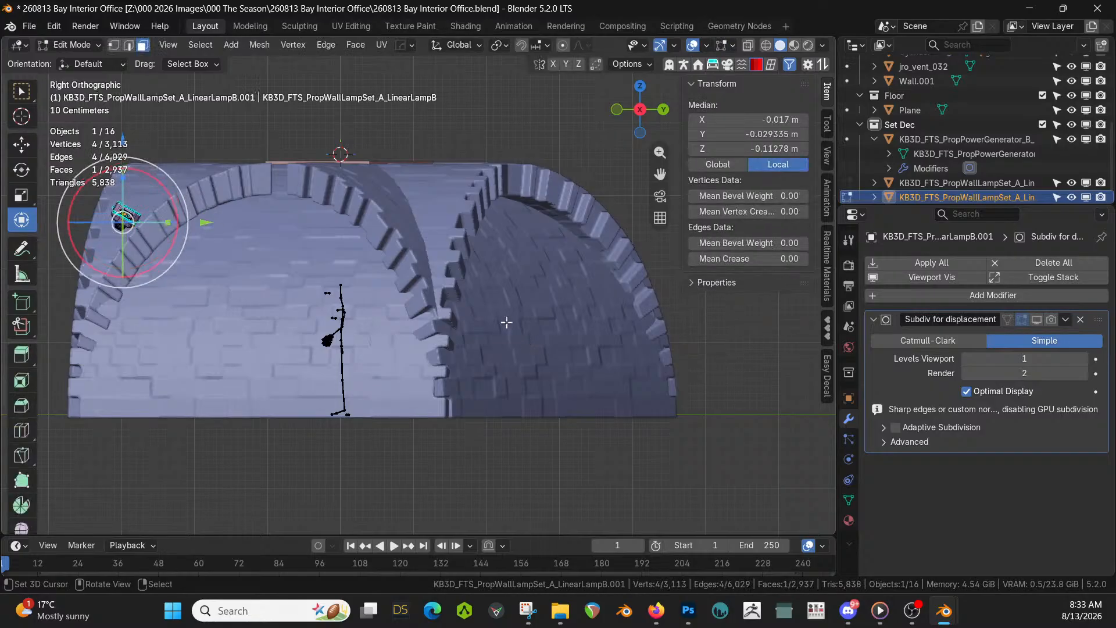
key(KP_Decimal)
key(a)
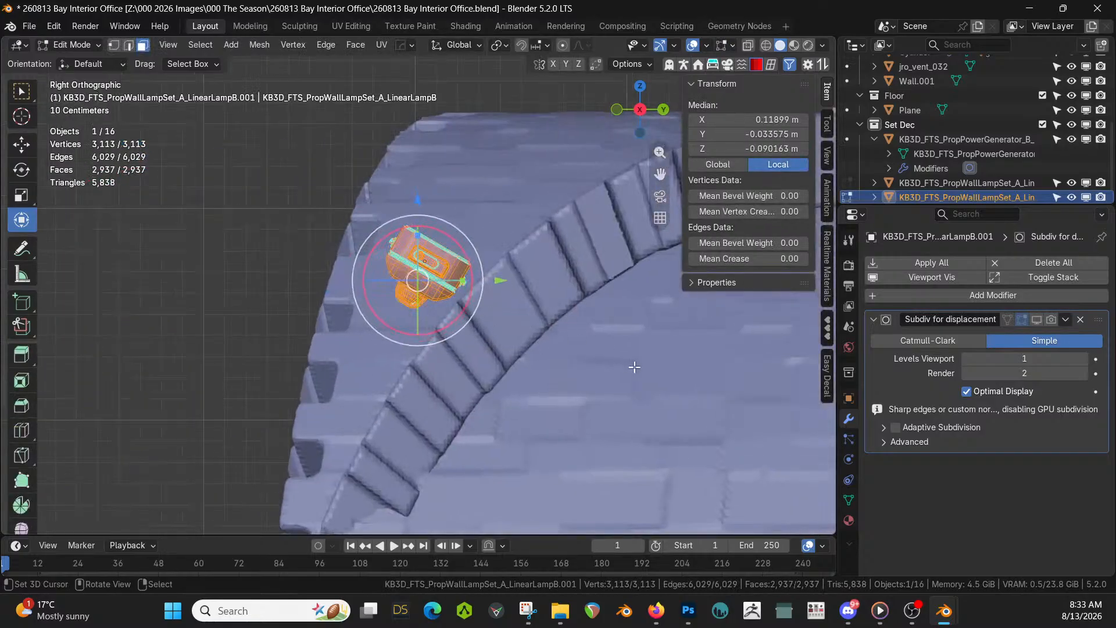
key(r)
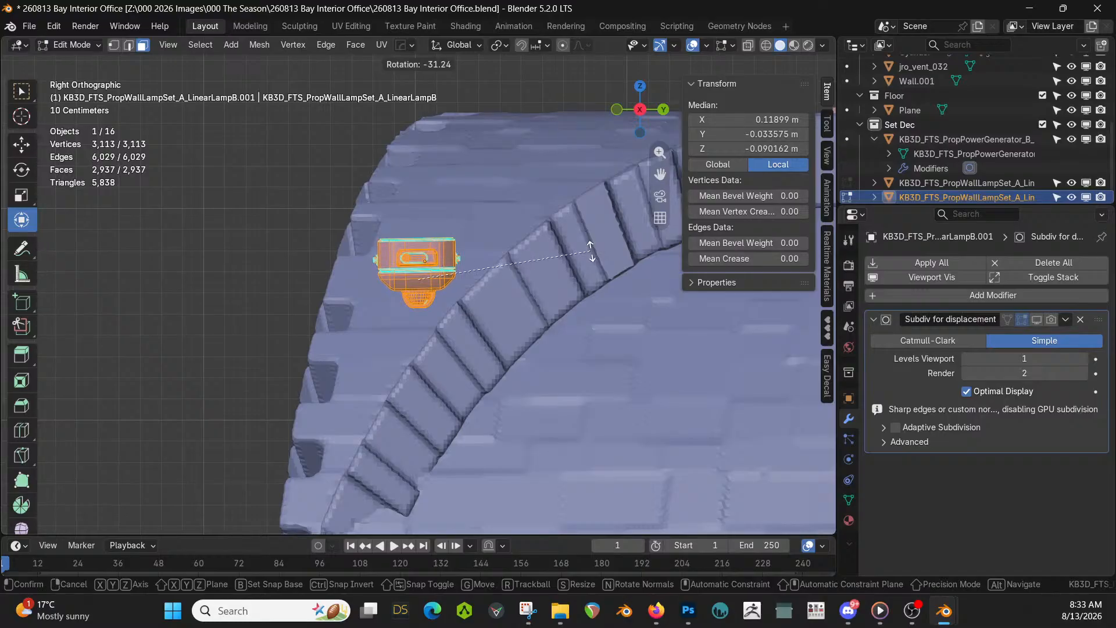
click(592, 256)
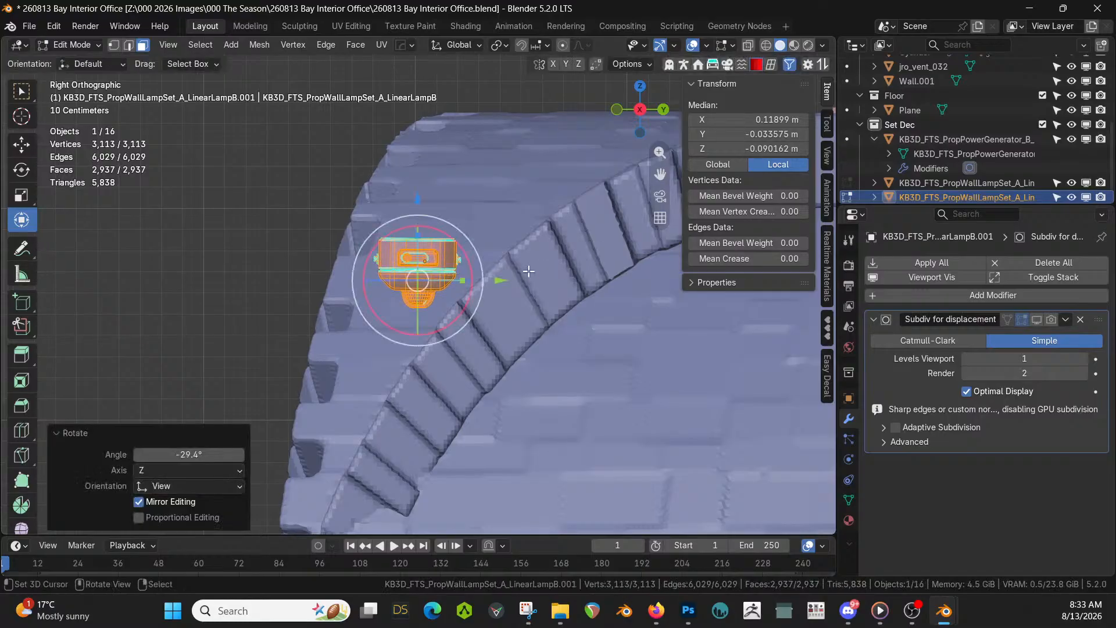
key(Tab)
Rotate the single lamp 90° in the top view so it runs parallel to the corridor
middle_drag(535, 274, 613, 365)
key(KP_7)
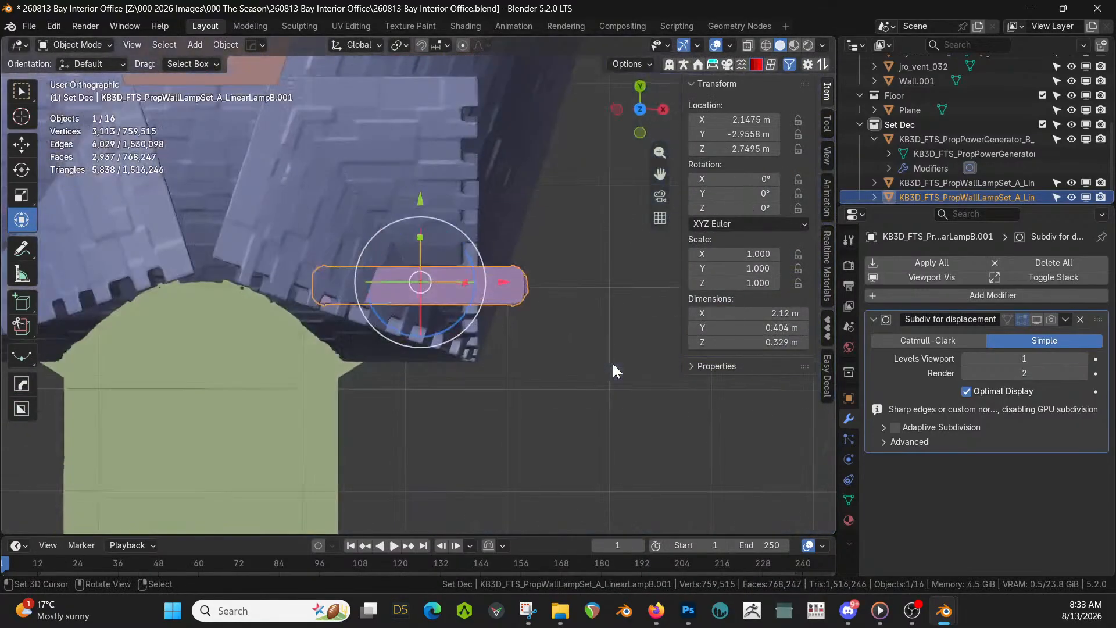
text(r90)
key(Return)
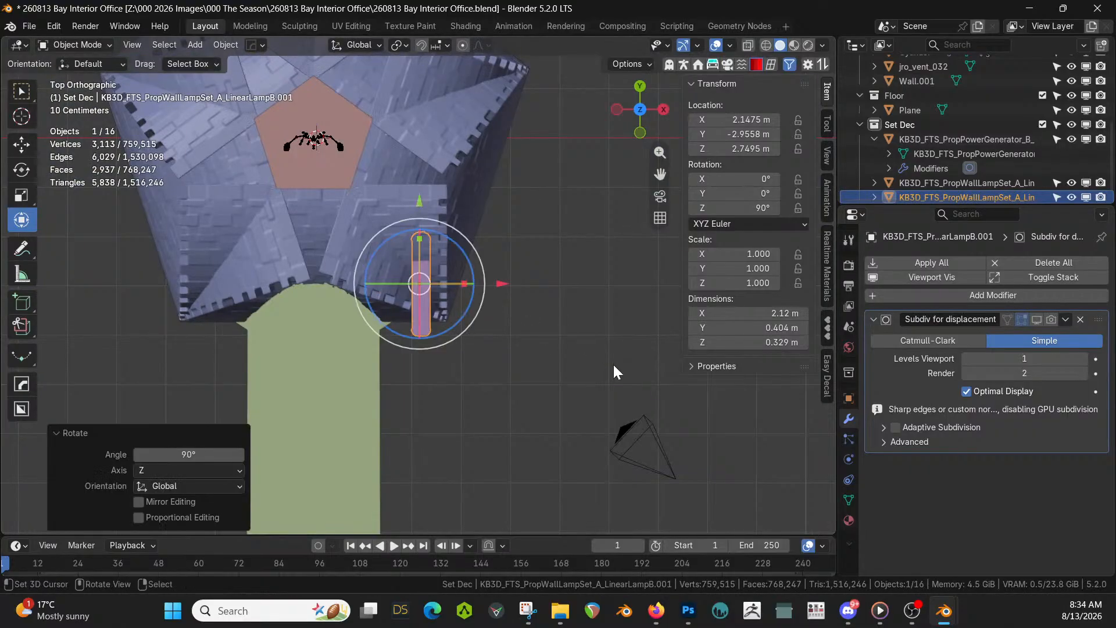
Clear the single lamp's location and move it about -5.27 m along Y over the corridor floor
key(alt+g)
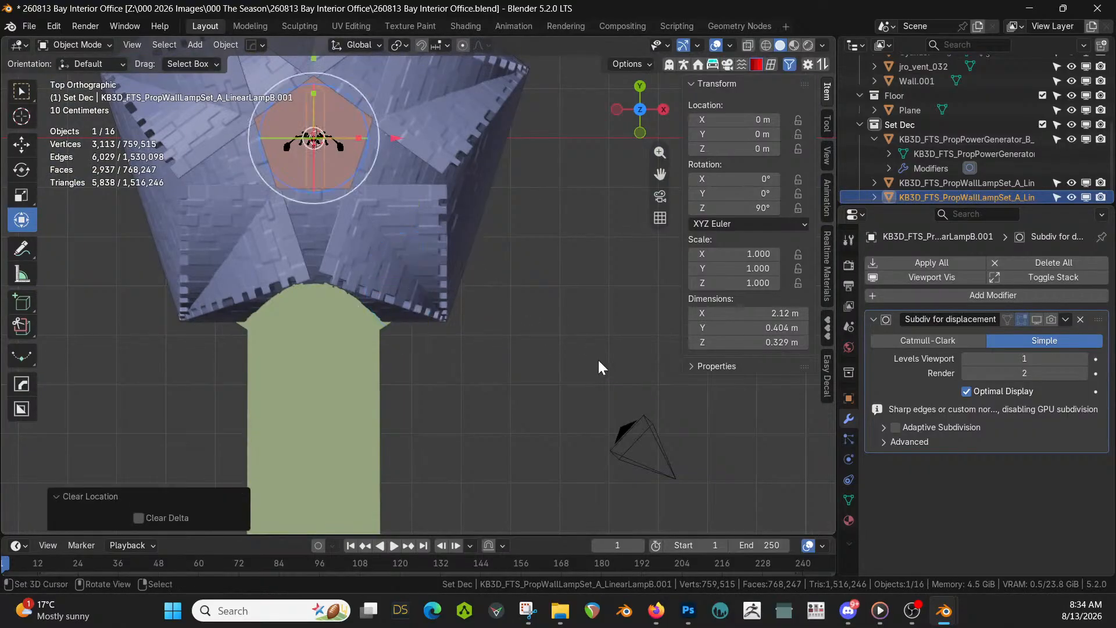
key(g)
key(y)
click(610, 130)
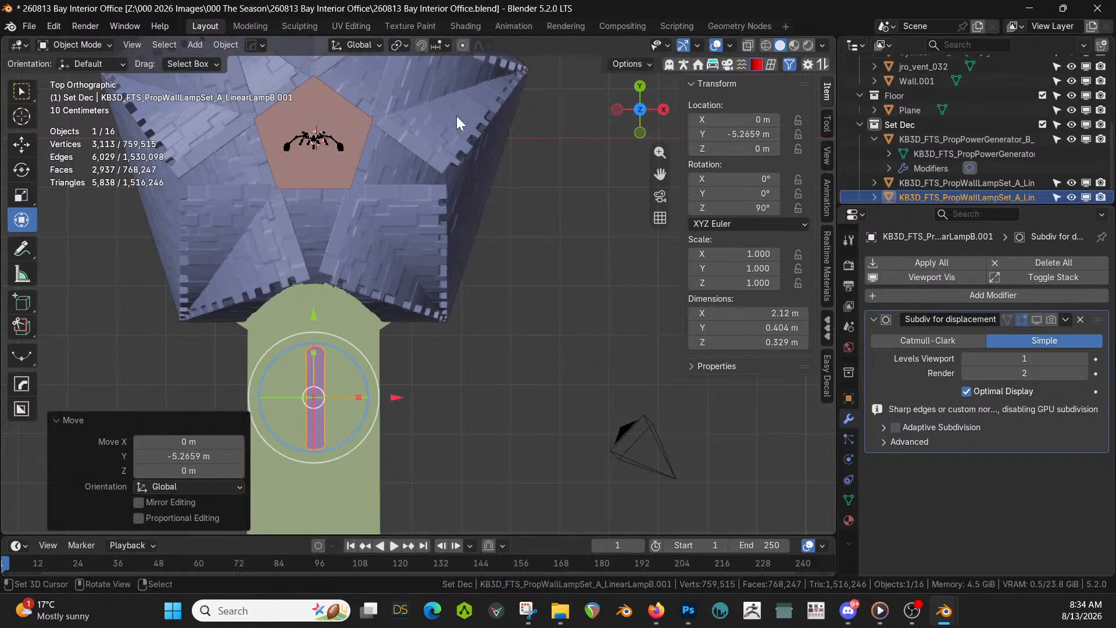
Move the arrayed ceiling lamp ring from Set Dec to the Room collection
middle_drag(456, 116, 348, 135)
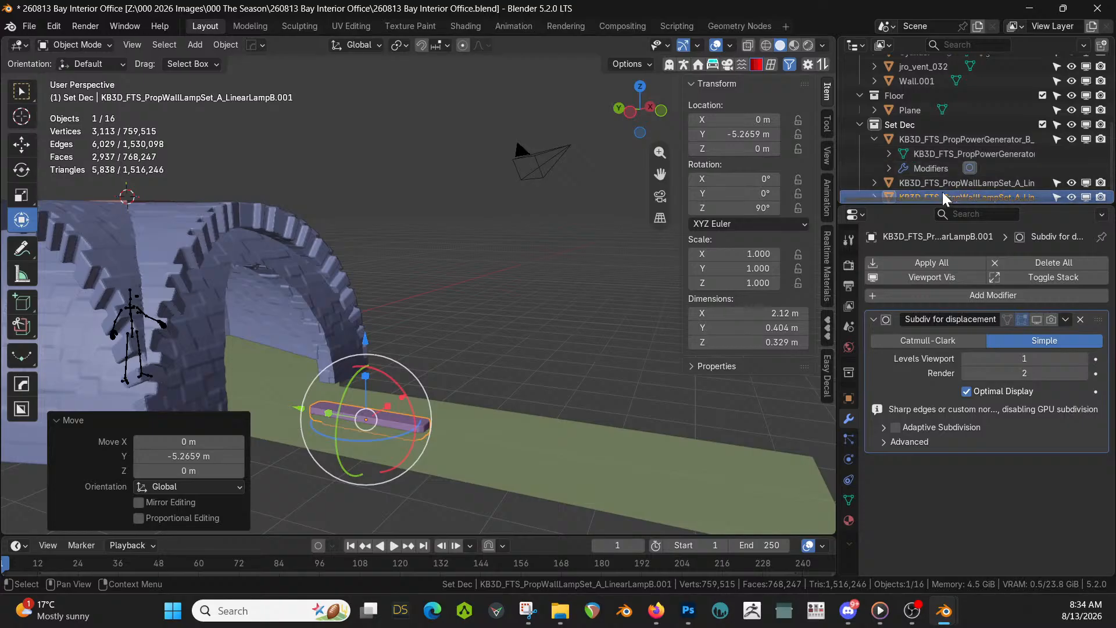
click(945, 184)
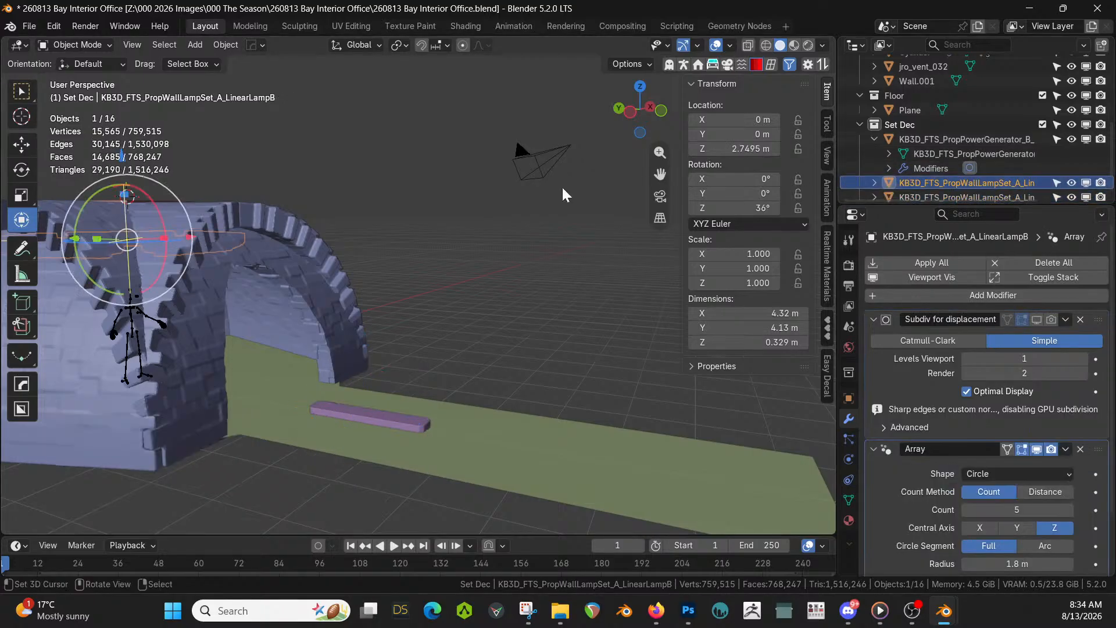
key(m)
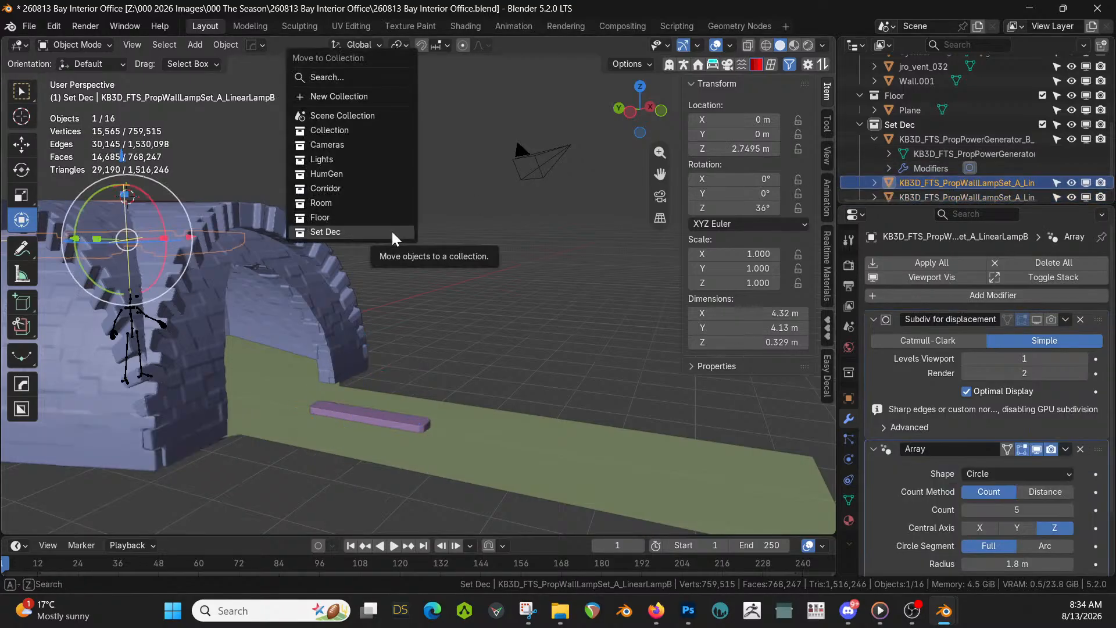
click(349, 203)
Move the single lamp to the Corridor collection and enable that collection in the view layer
click(401, 420)
key(m)
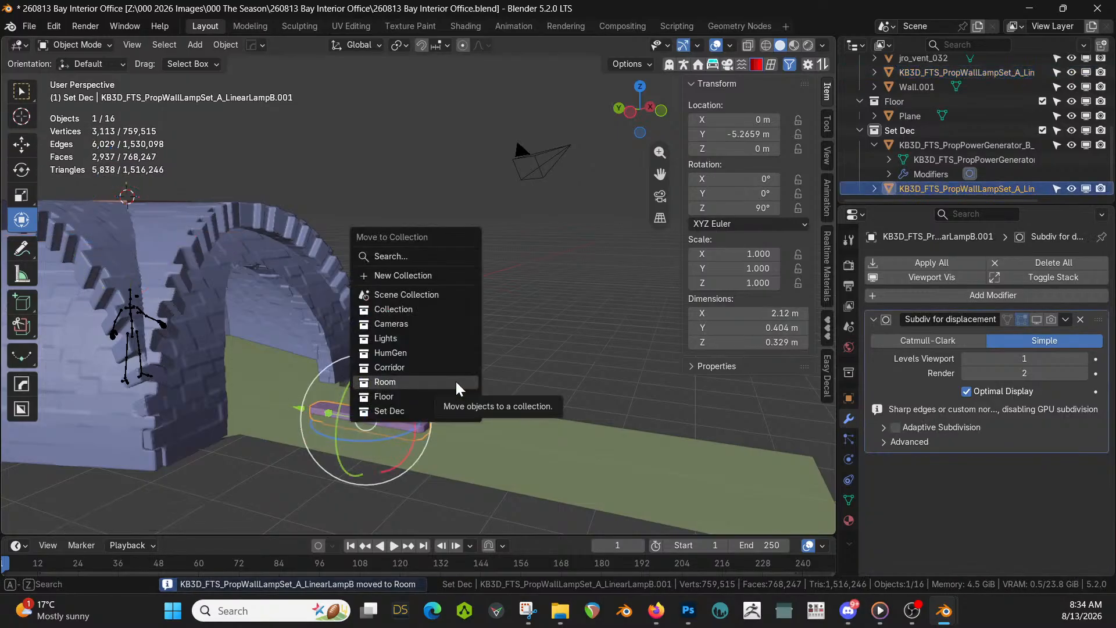
click(389, 366)
scroll(1045, 108, up, 5)
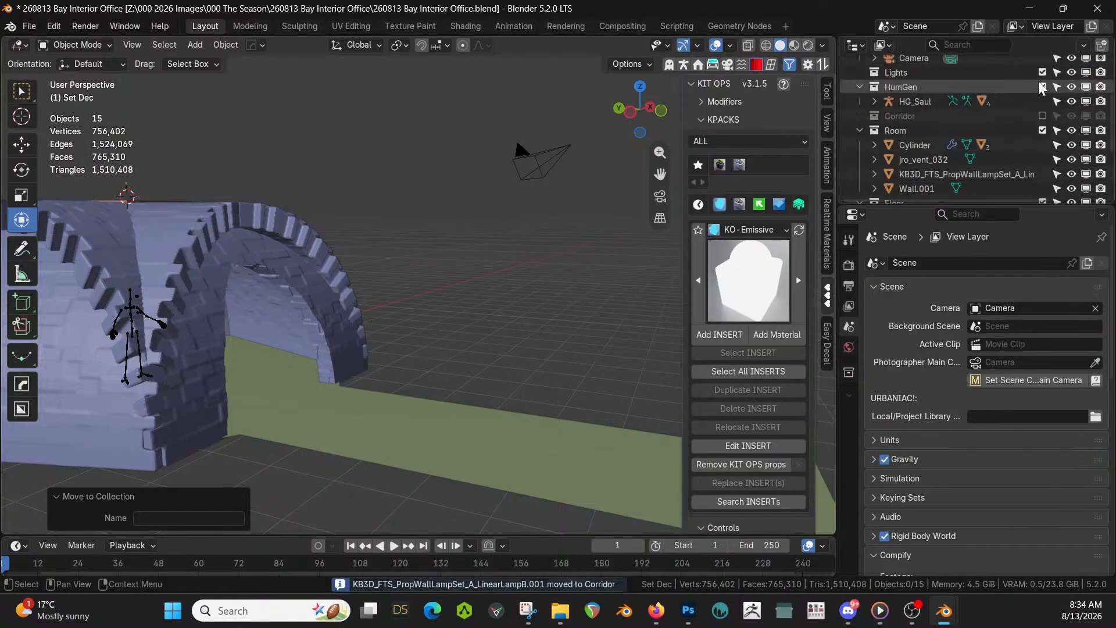
click(1043, 115)
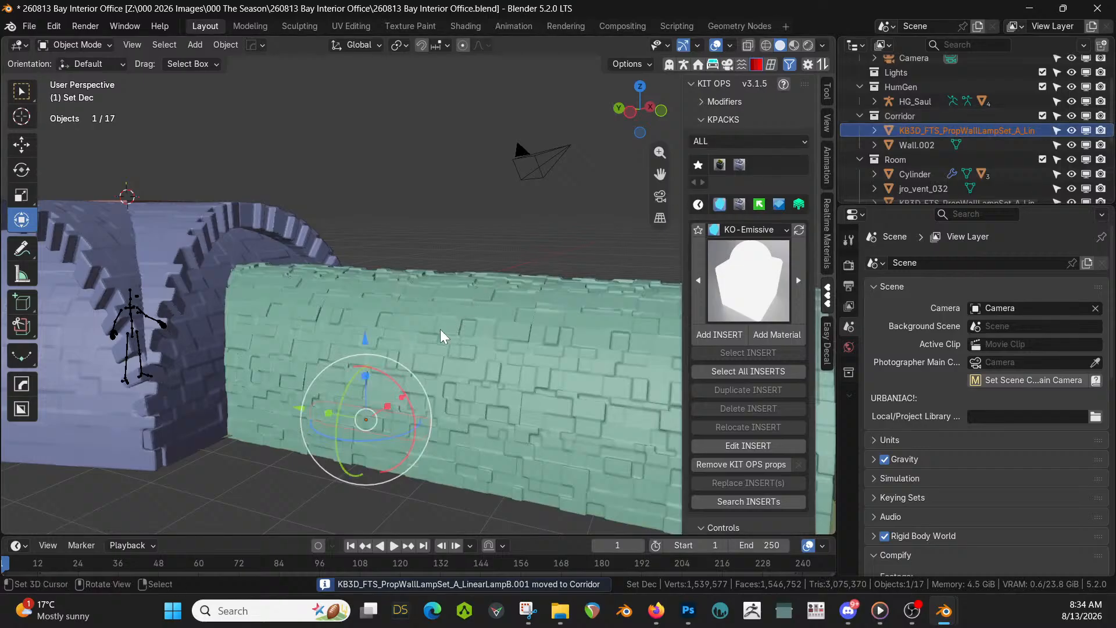
Raise the single lamp about 2 m along Z to the corridor ceiling
middle_drag(444, 334, 358, 336)
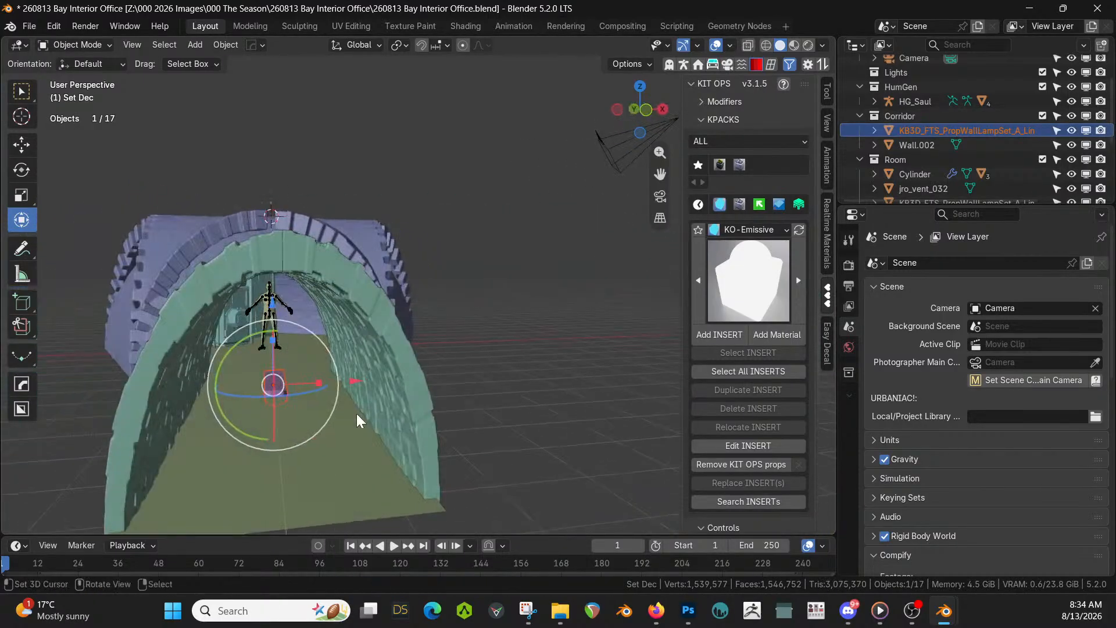
key(g)
key(z)
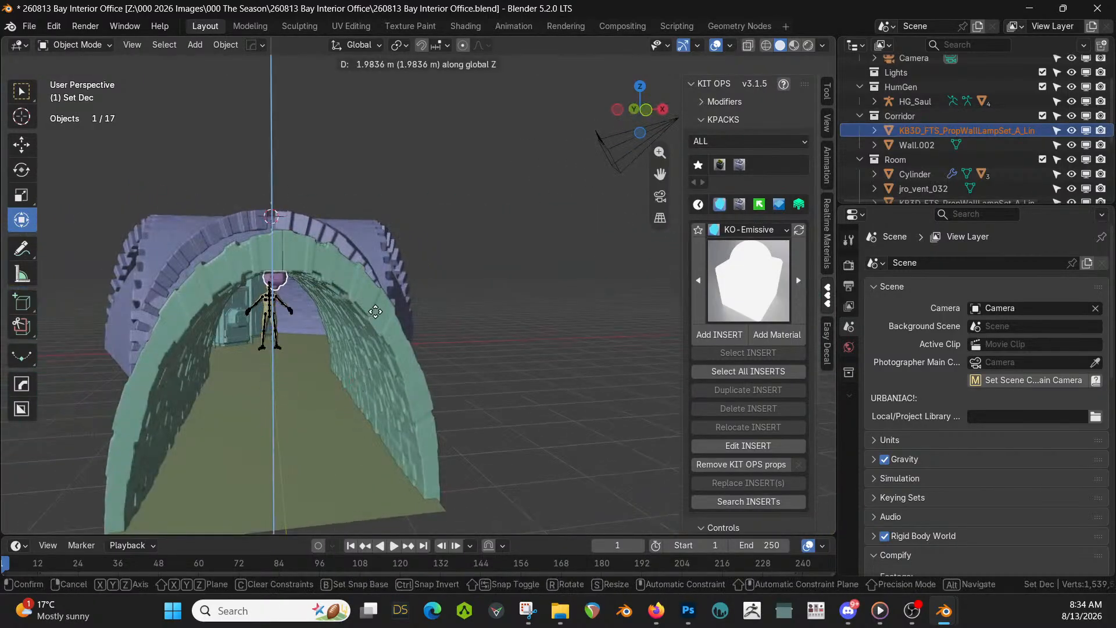
click(378, 317)
Make a linked duplicate of the corridor ceiling lamp and move it about -3.98 m along Y down the corridor
key(KP_Decimal)
middle_drag(372, 321, 505, 392)
scroll(505, 393, down, 2)
scroll(512, 416, down, 2)
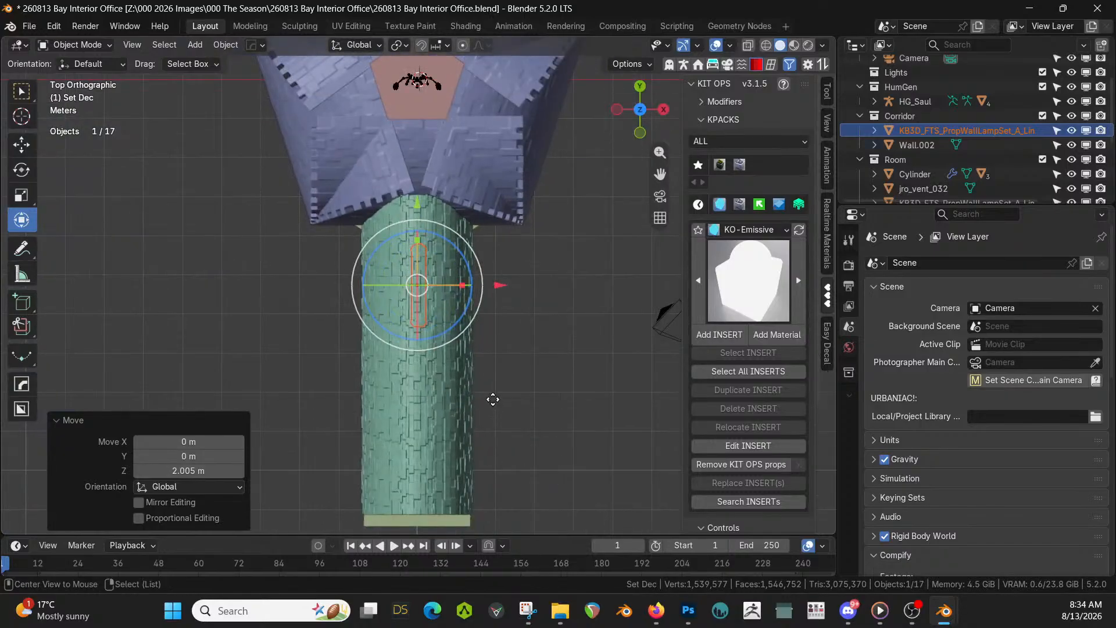
key(alt+d)
key(Escape)
key(g)
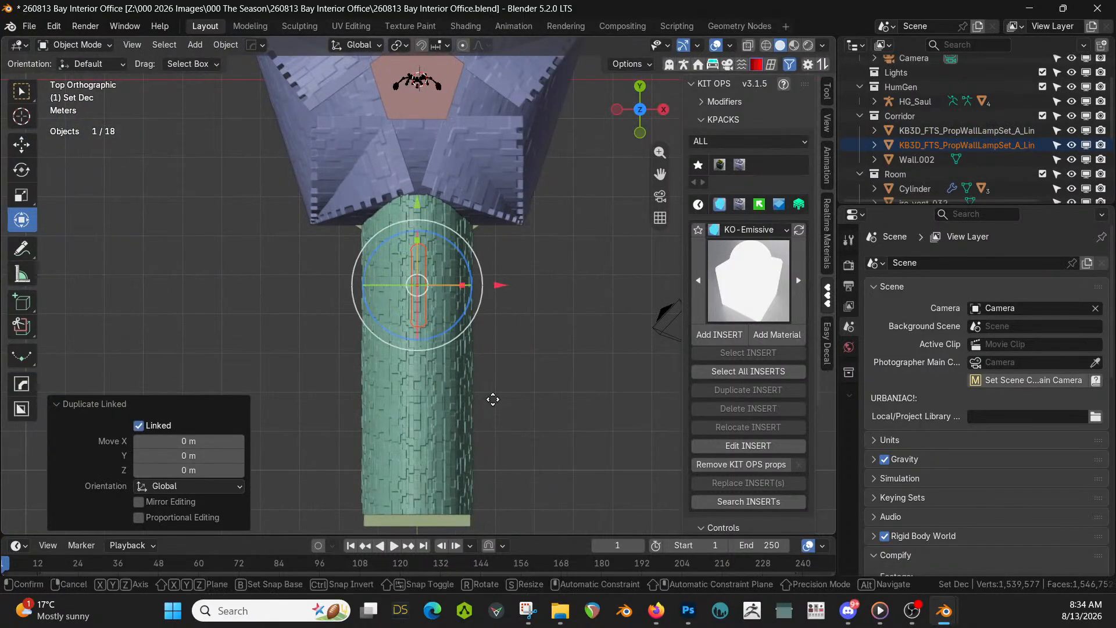
key(y)
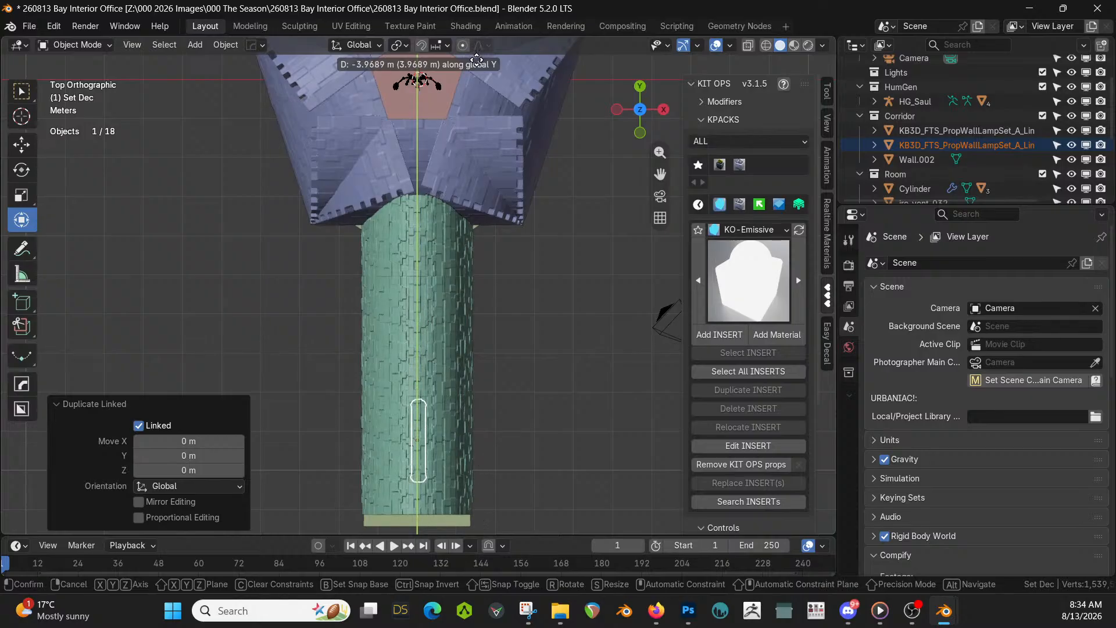
click(475, 46)
Preview the corridor in rendered shading, enable the camera's exposure override and set its exposure to 7
middle_drag(470, 125, 459, 452)
scroll(452, 448, up, 4)
scroll(453, 453, up, 5)
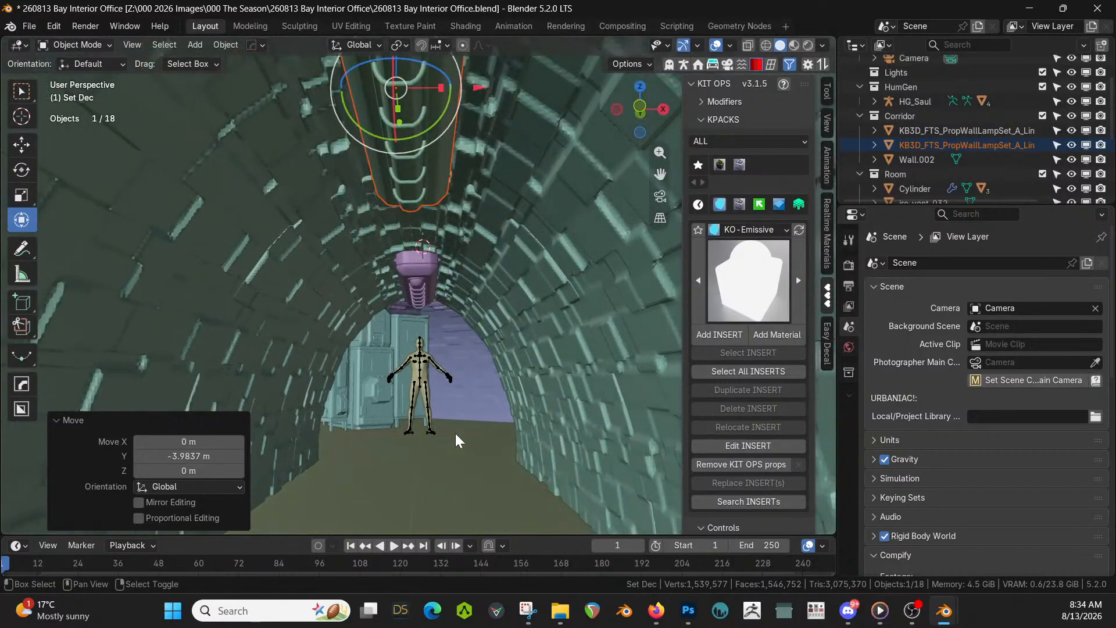
key(z)
key(8)
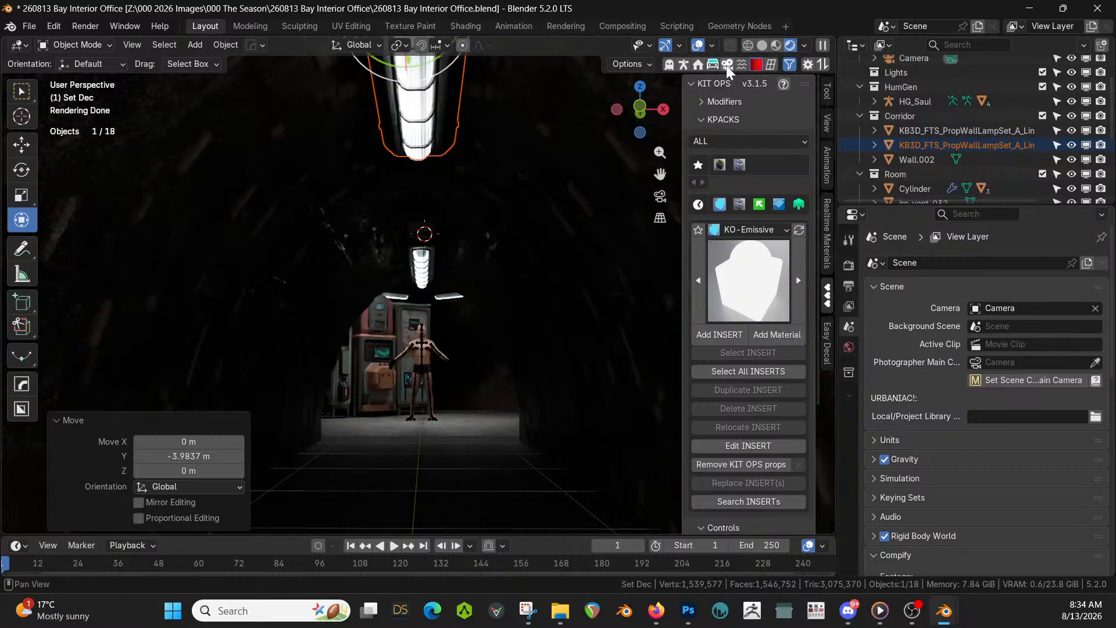
click(827, 391)
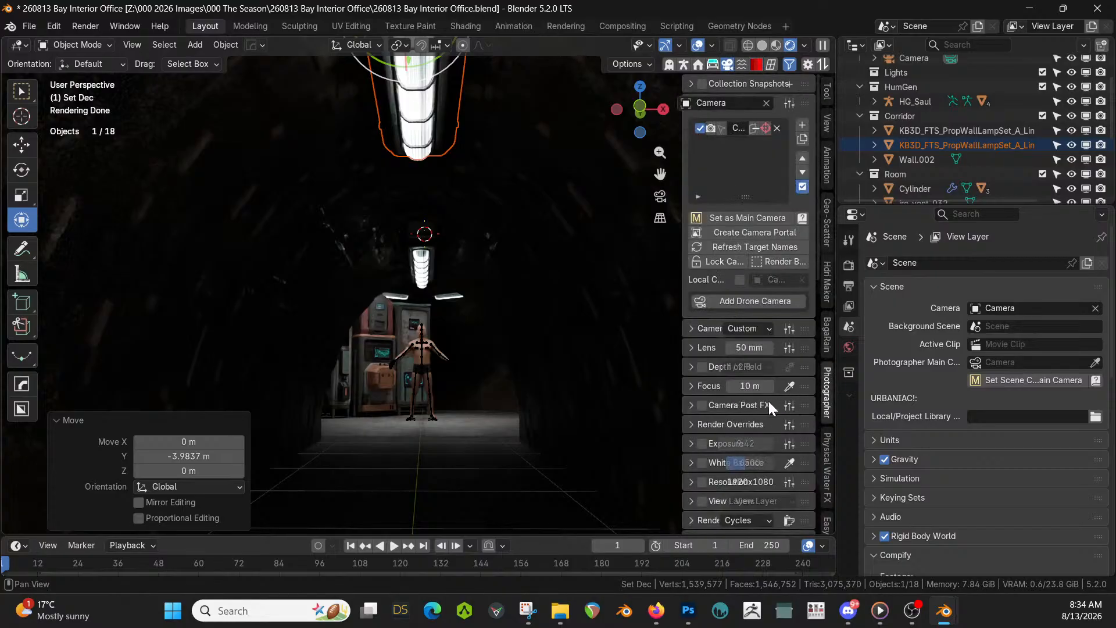
click(702, 443)
click(741, 443)
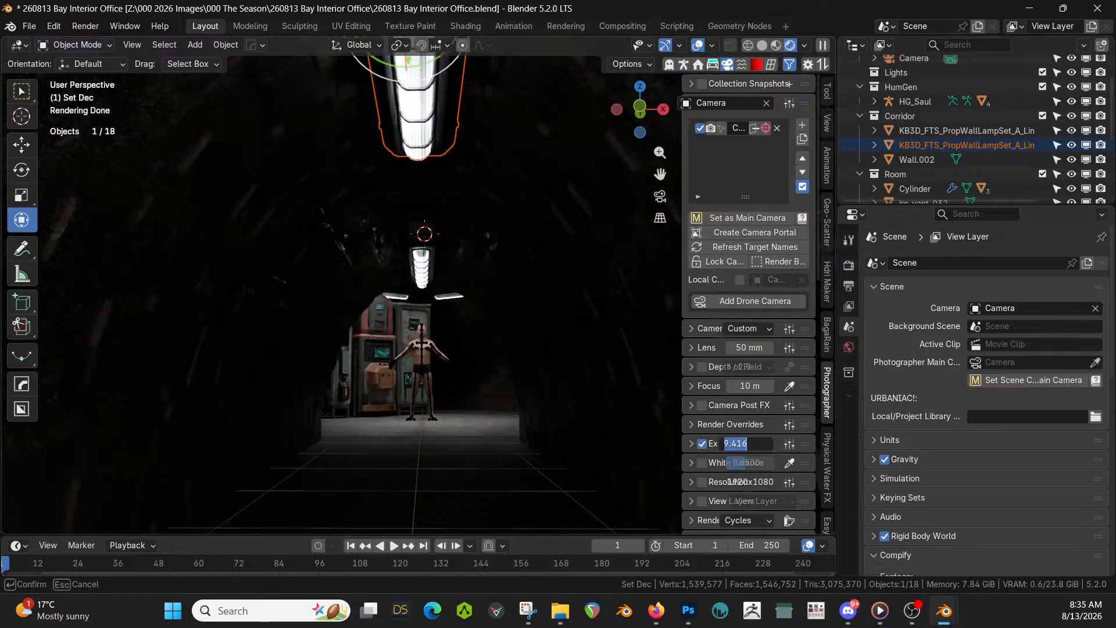
text(0)
key(Return)
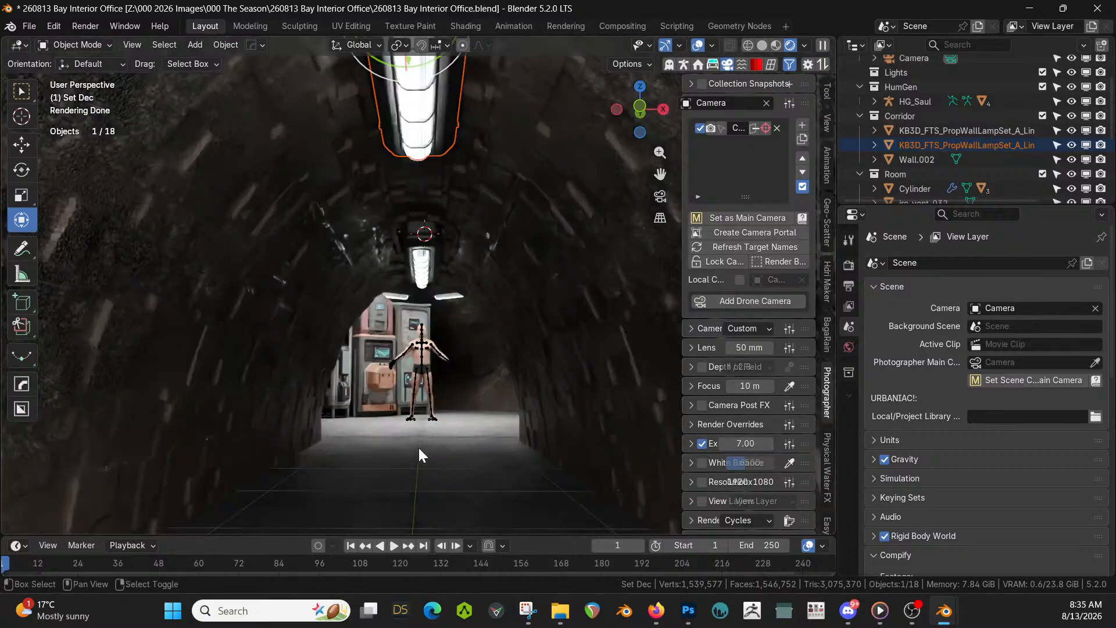
Walk through the rendered corridor into the room and examine the lighting on the walls, floor and figure
key(shift+grave)
key(w)
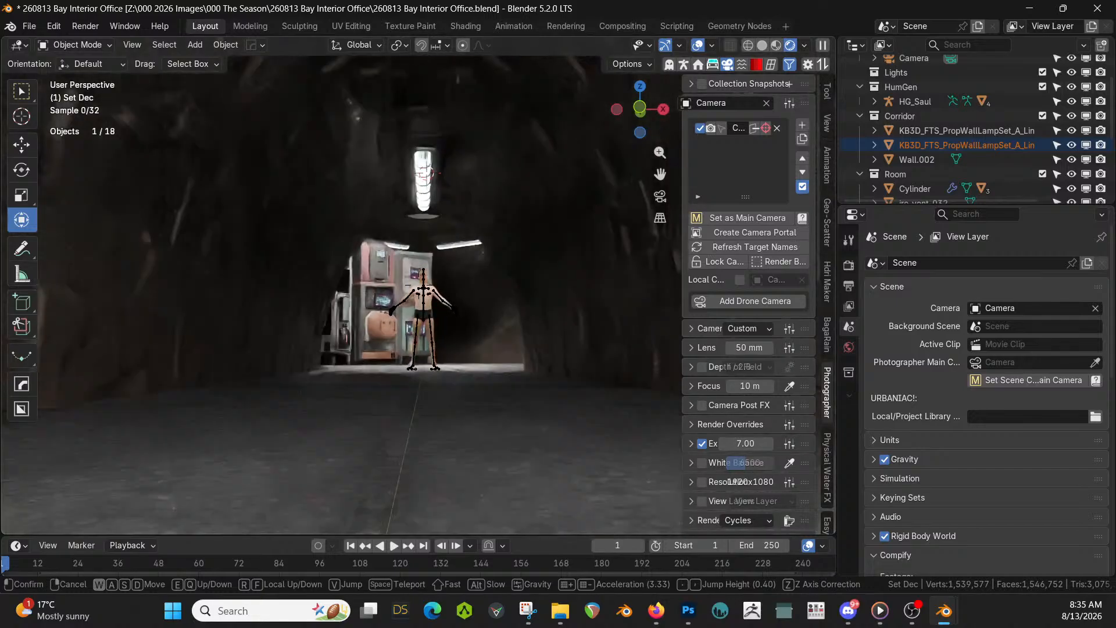
key(w)
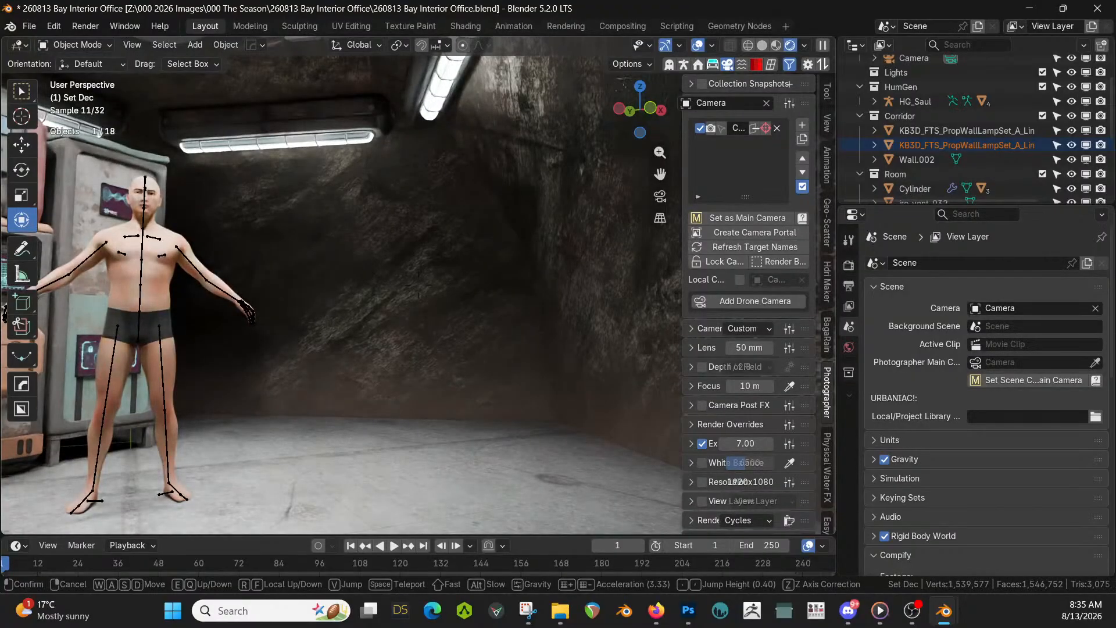
click(419, 285)
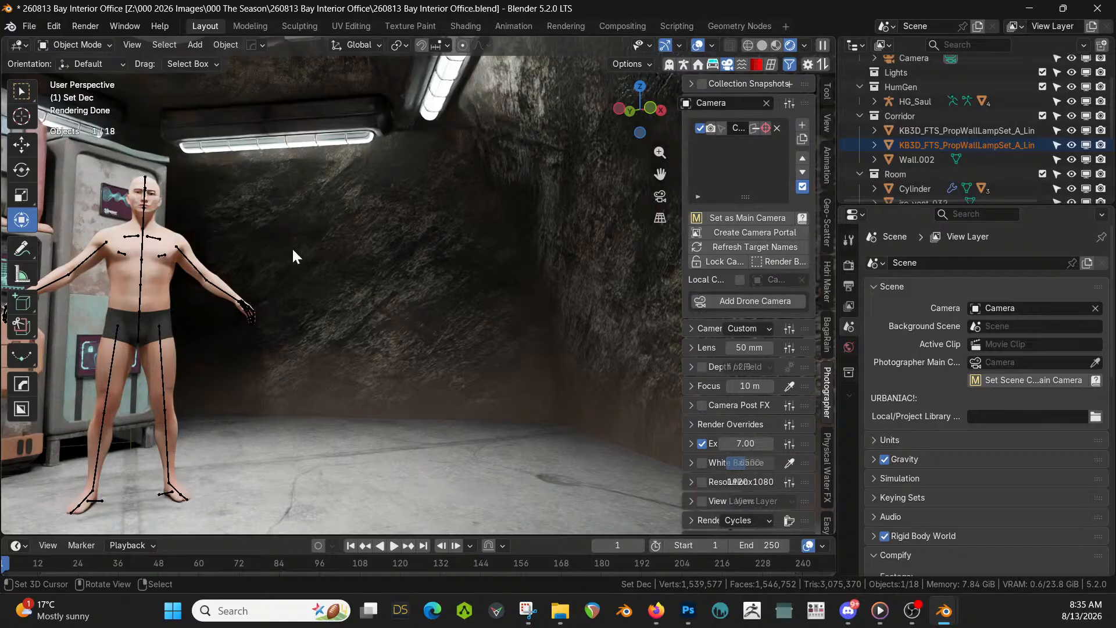
middle_drag(426, 381, 381, 366)
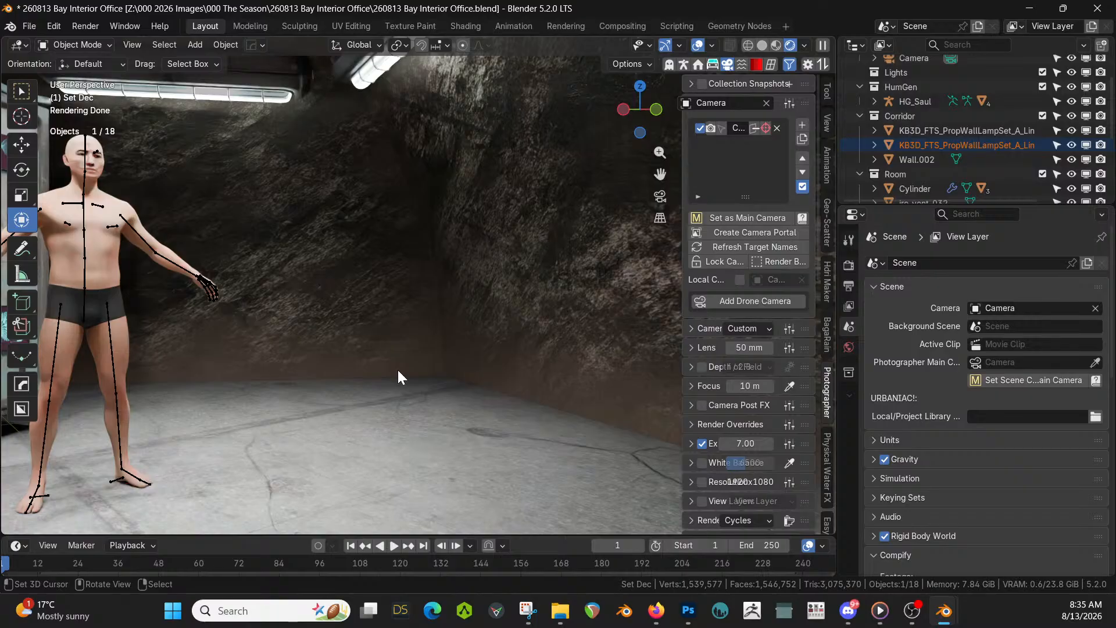
scroll(371, 314, up, 4)
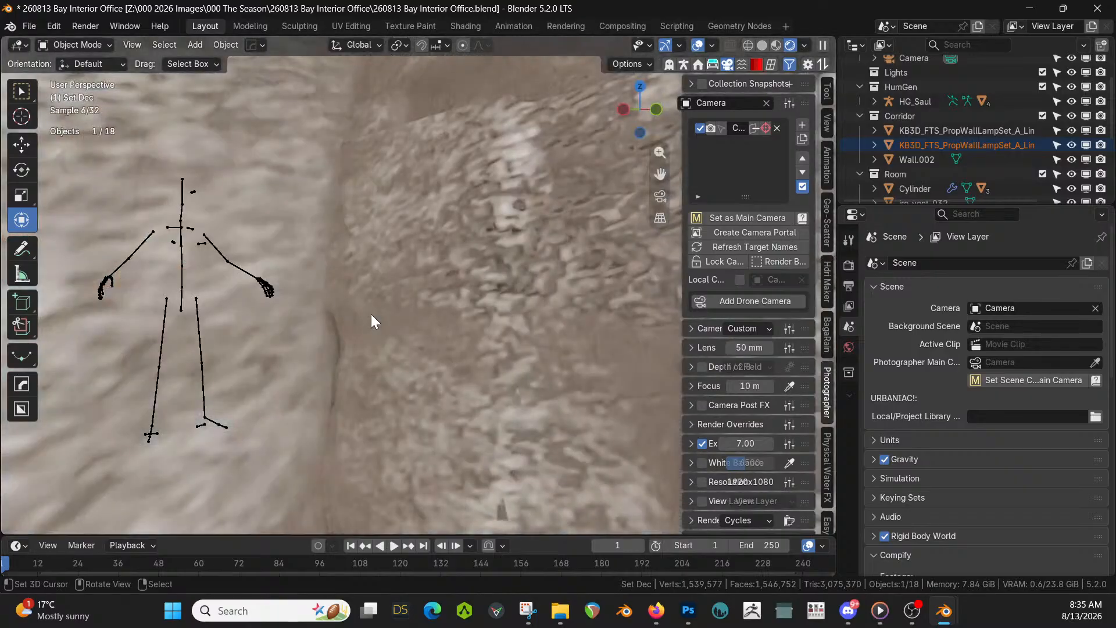
scroll(381, 316, down, 5)
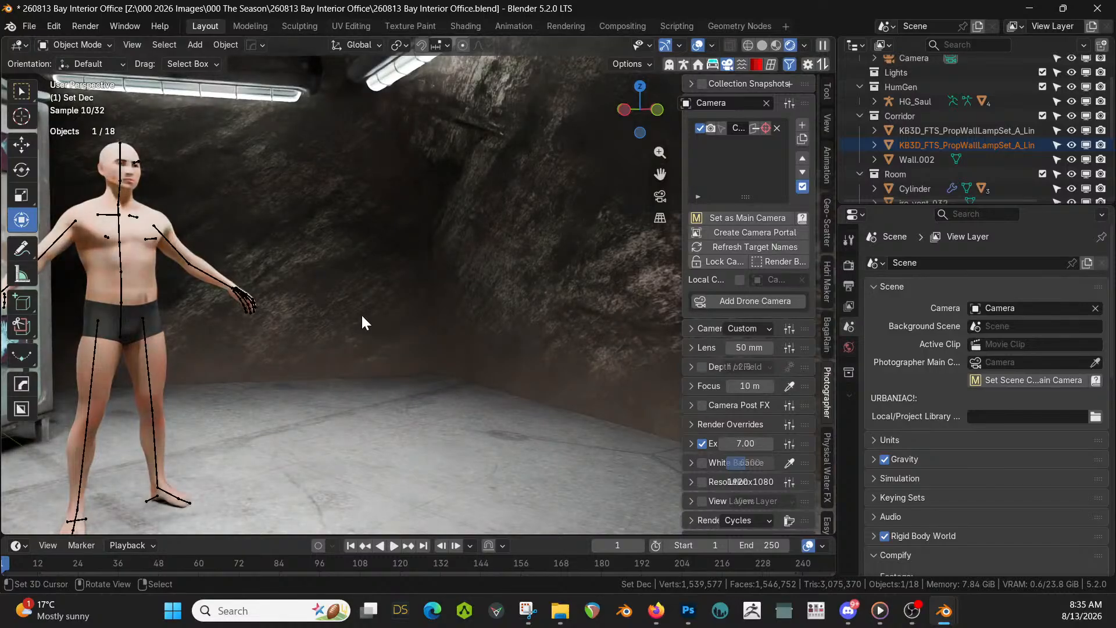
mouse_move(362, 313)
middle_down()
mouse_move(347, 316)
mouse_move(486, 282)
mouse_move(462, 252)
middle_up()
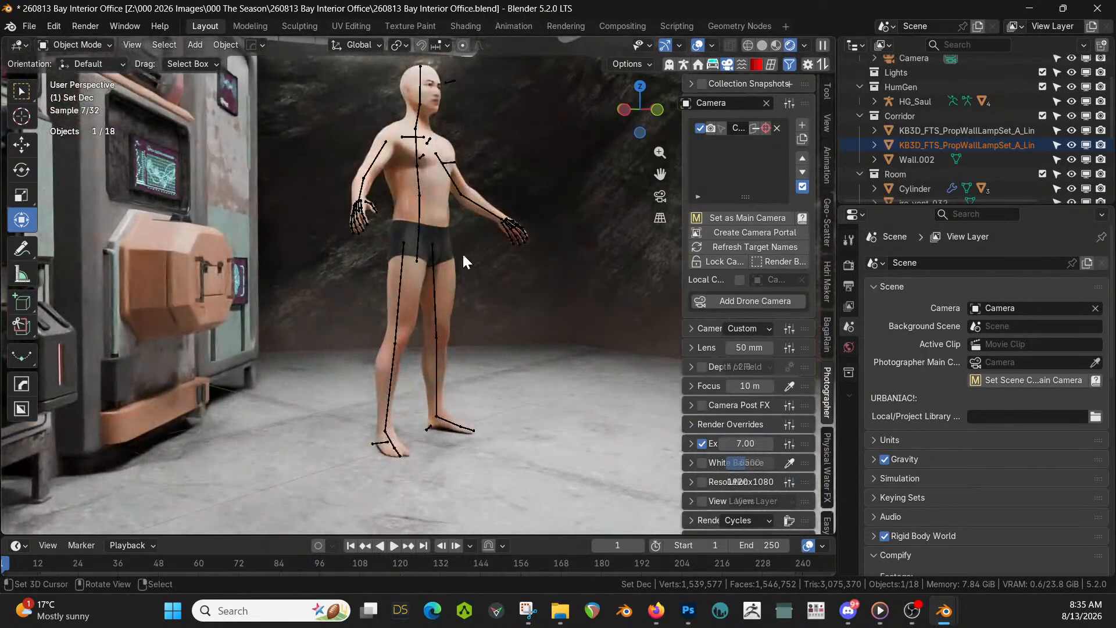
Return to solid shading and exclude the Corridor and Room collections from the view layer
key(z)
key(6)
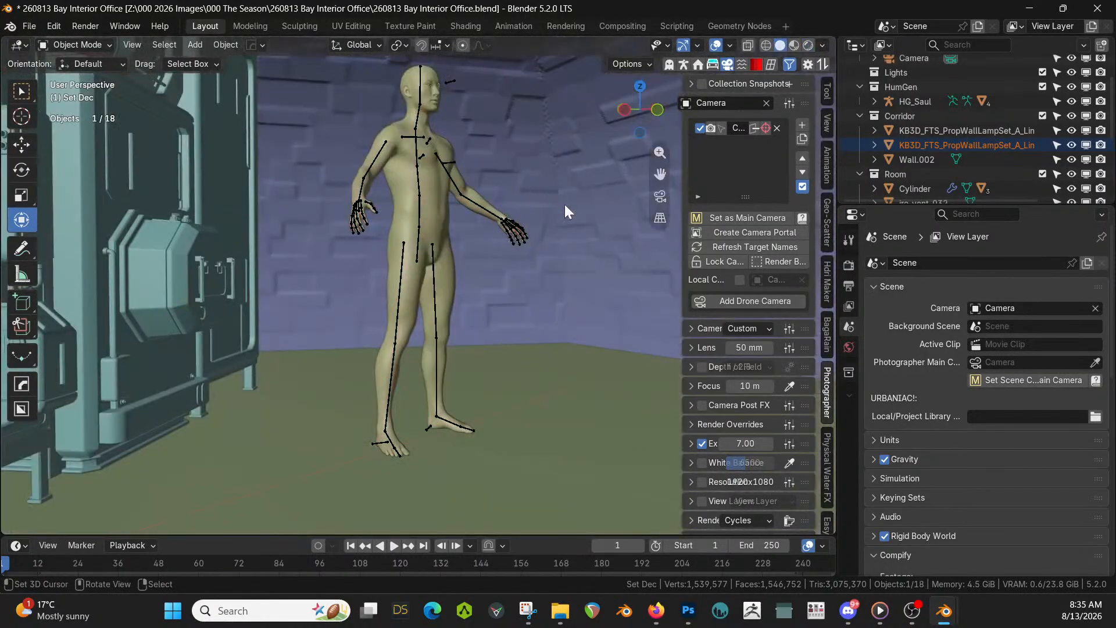
click(1041, 116)
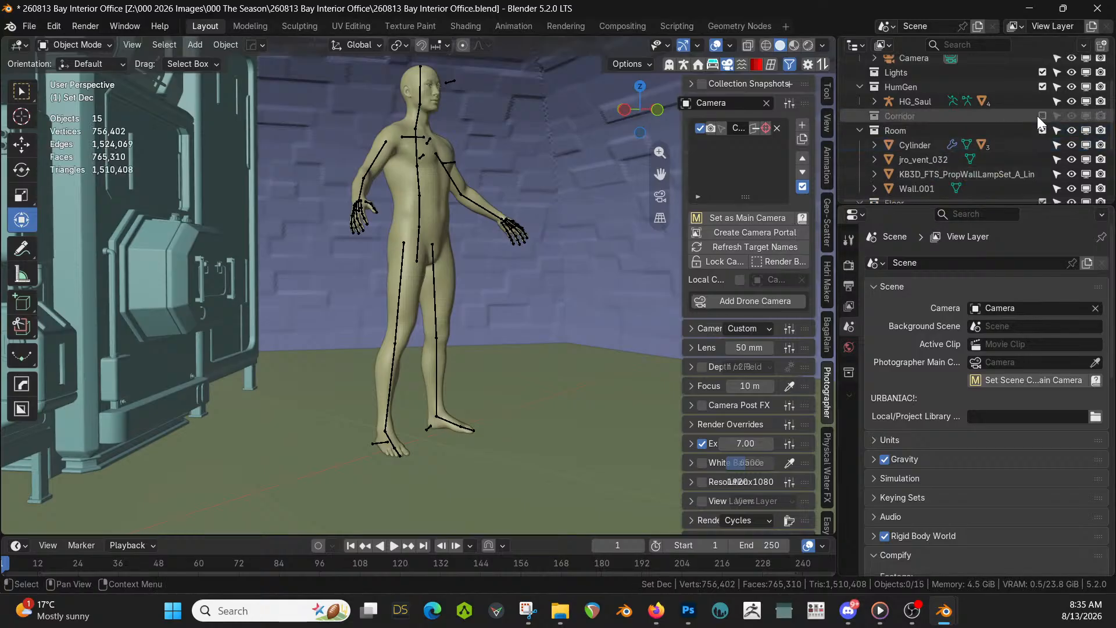
scroll(487, 241, down, 4)
middle_drag(488, 242, 371, 304)
scroll(409, 325, down, 5)
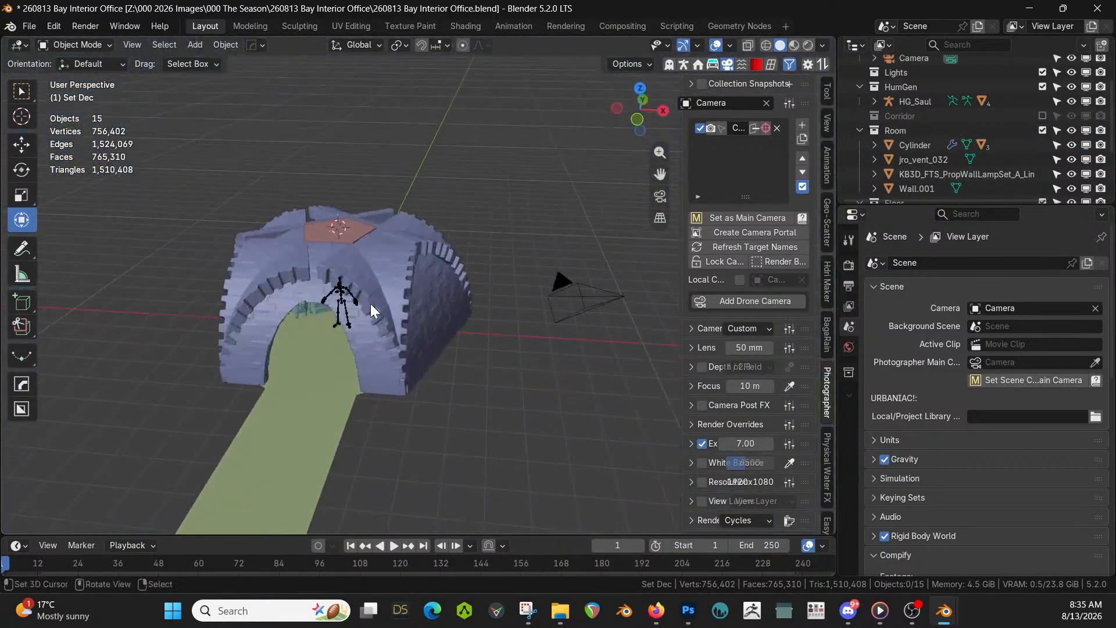
click(1042, 130)
middle_drag(410, 230, 417, 272)
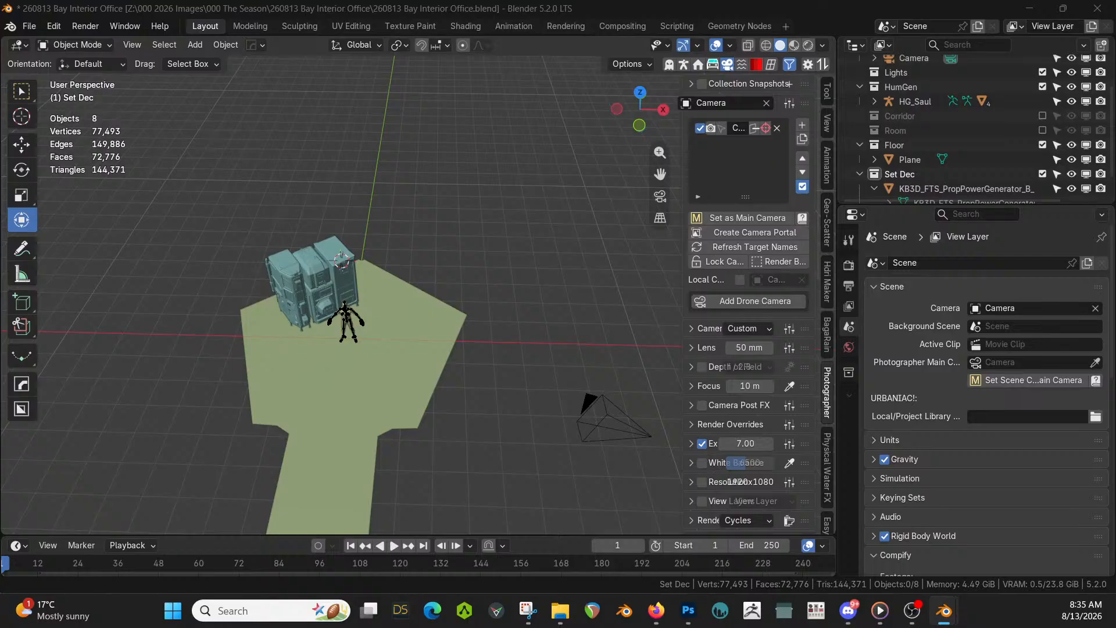
Add the KB3D_FTS_PropRoofDressing_A_Main asset to the floor, rotate it parallel to the room's -X edge and move it there
drag(246, 52, 339, 378)
key(KP_7)
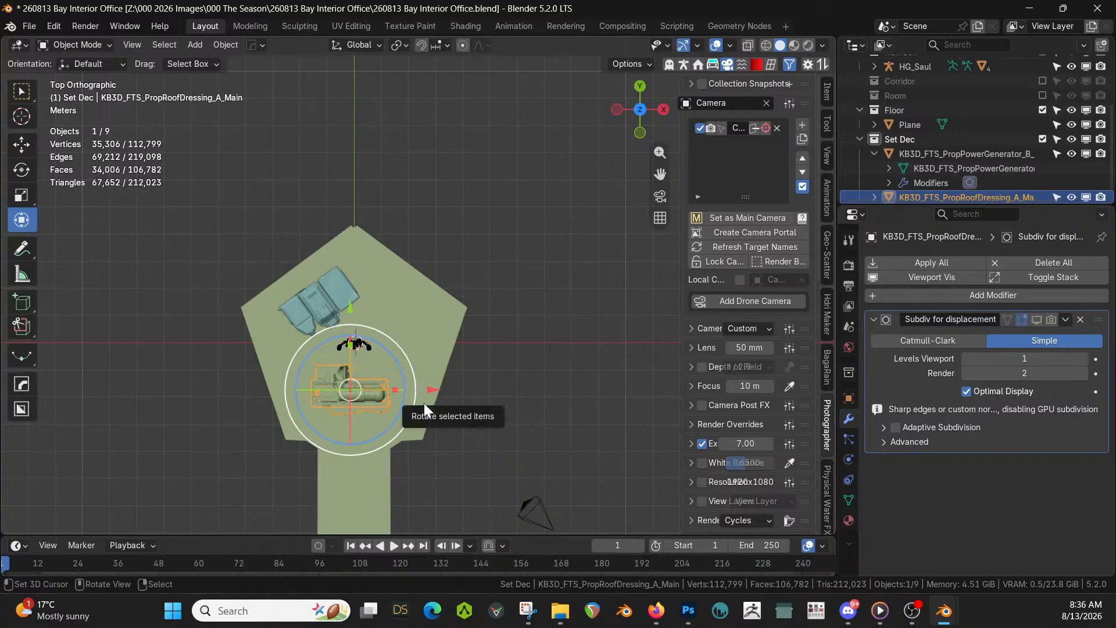
drag(424, 403, 354, 455)
key(g)
click(302, 450)
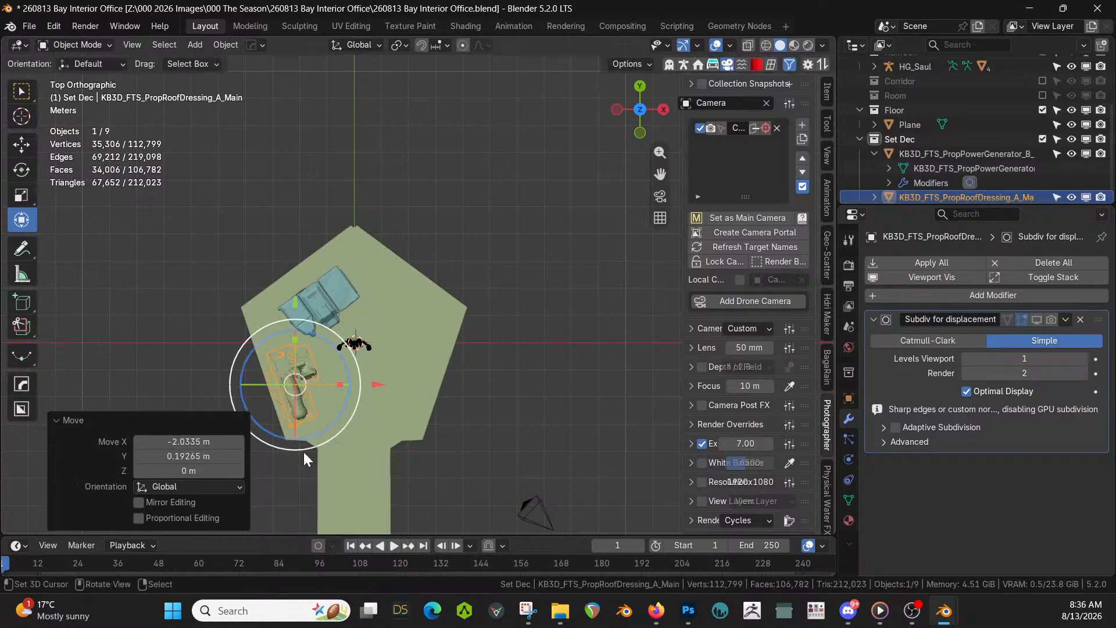
Switch the transform orientation to Local and mirror the roof dressing prop by scaling it -1 along X
middle_drag(303, 450, 509, 291)
scroll(388, 335, up, 6)
key(KP_7)
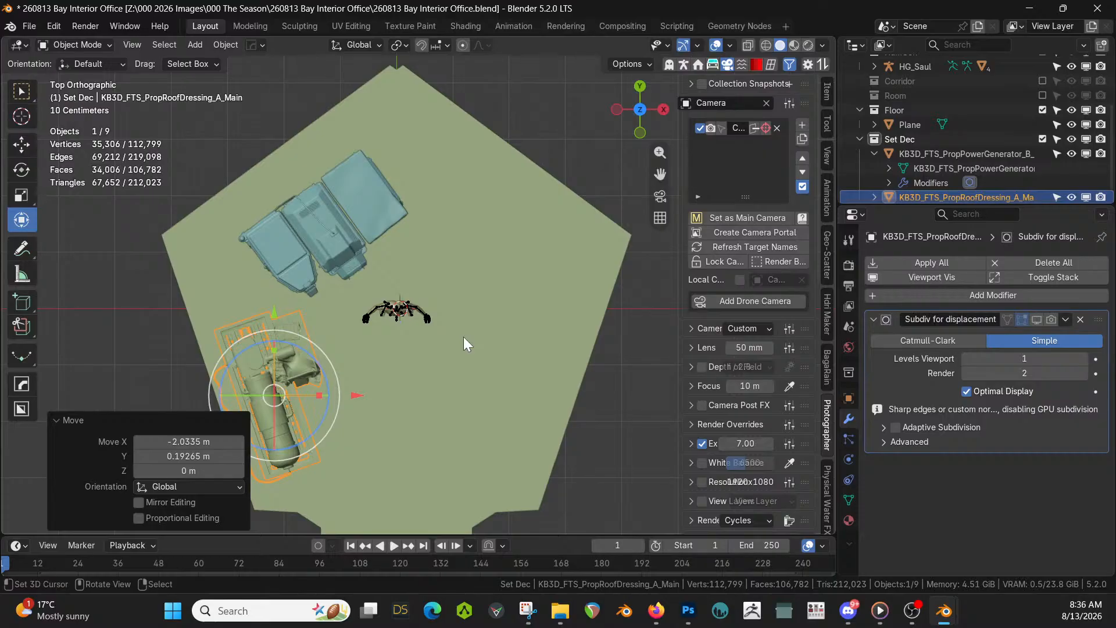
click(379, 44)
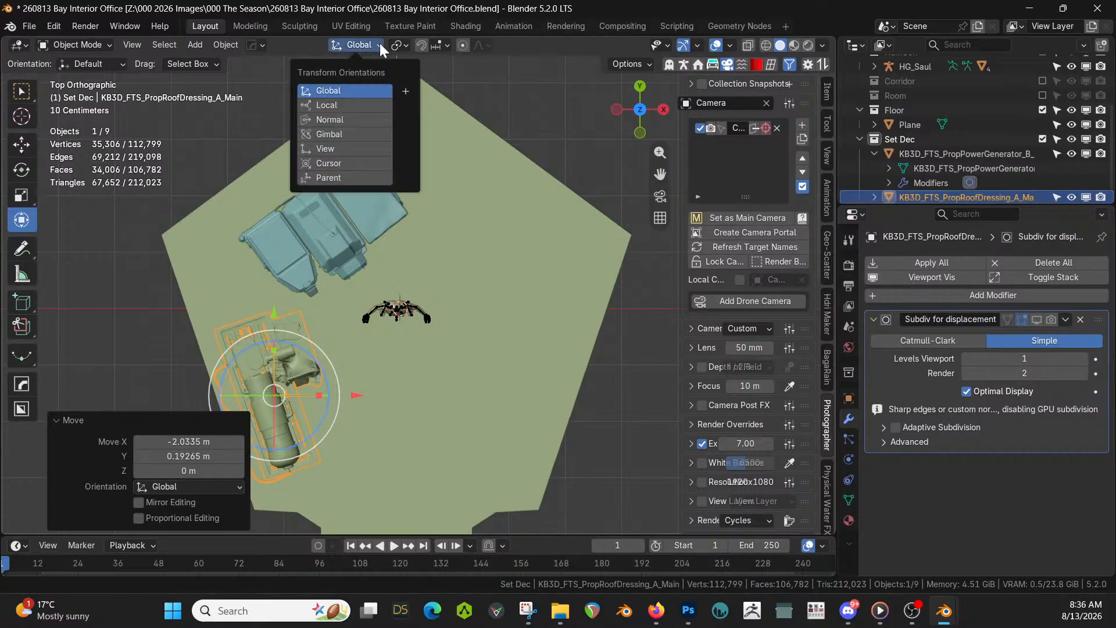
click(339, 105)
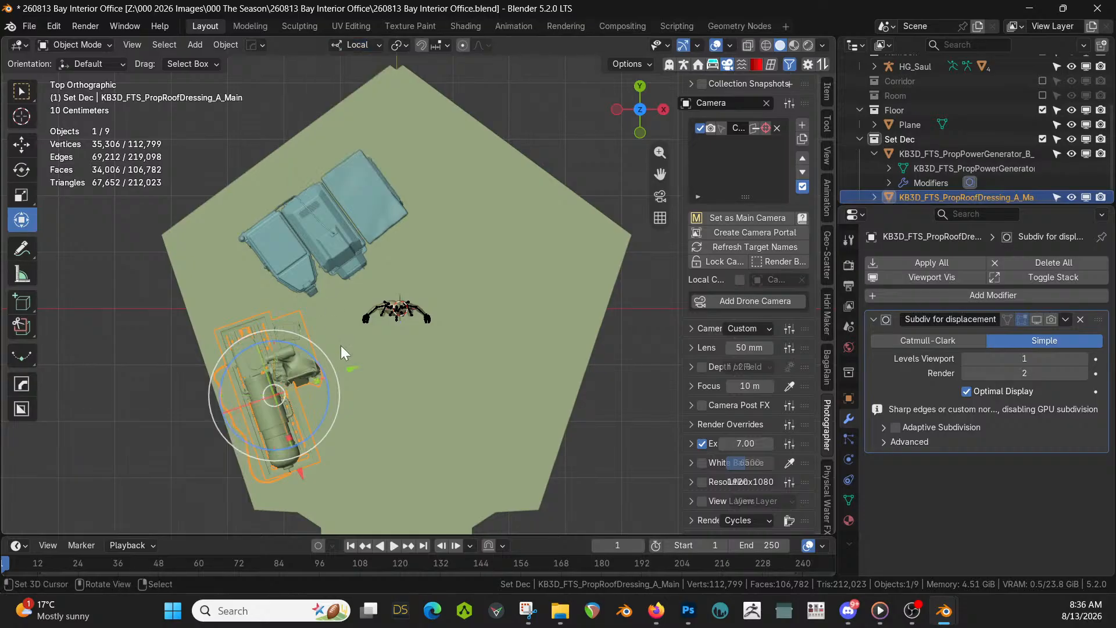
text(sx-1)
key(Return)
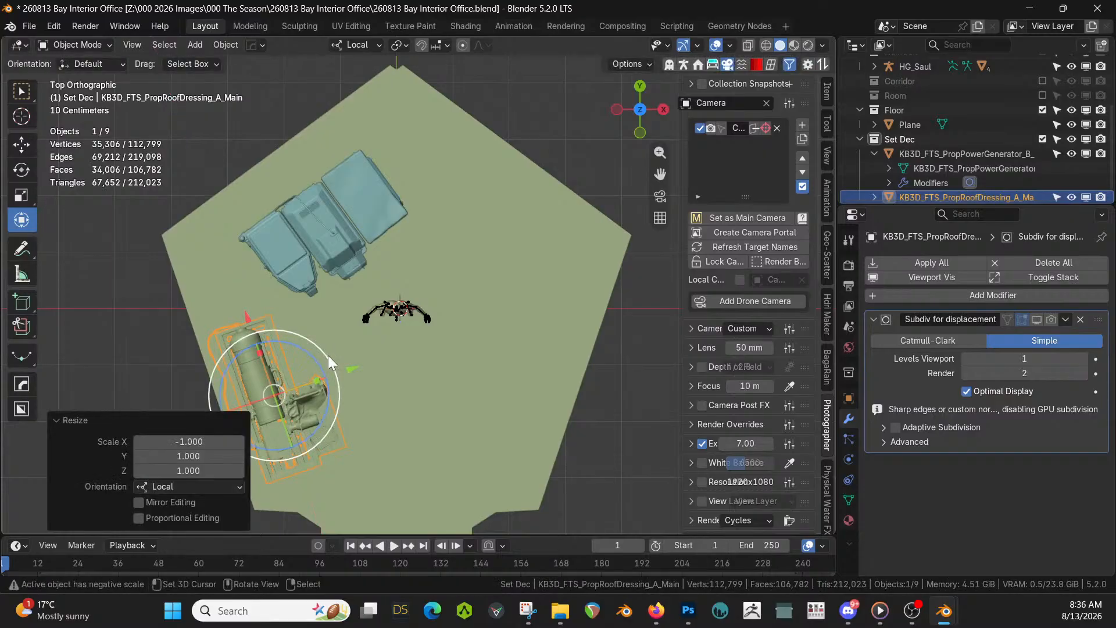
Move the mirrored roof dressing prop about 1.23 m along its local X towards the power generator
key(g)
key(x)
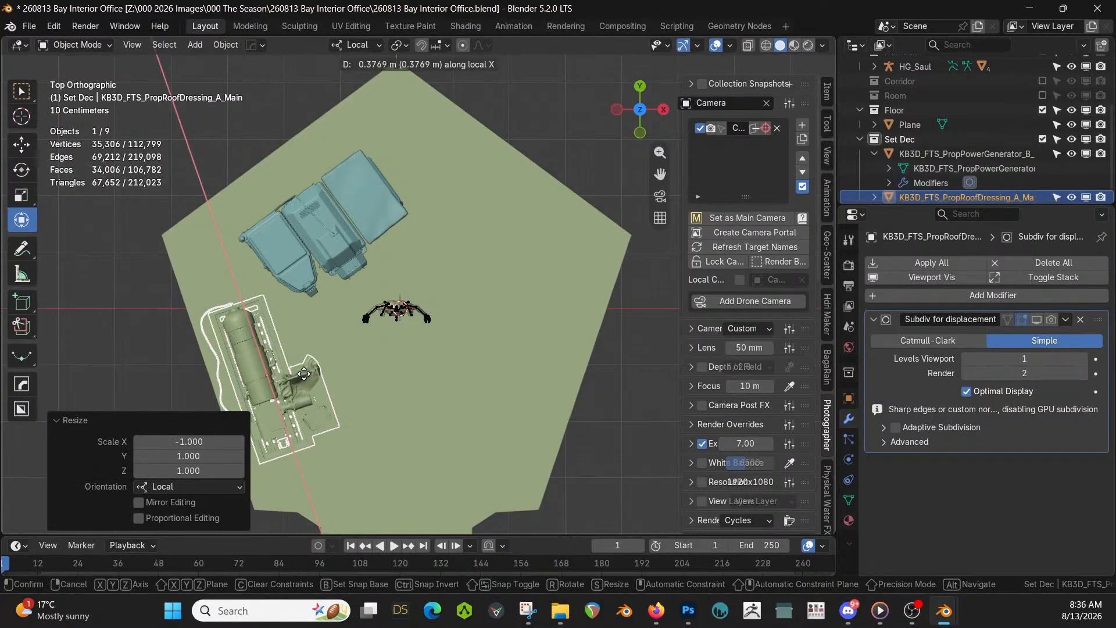
click(298, 327)
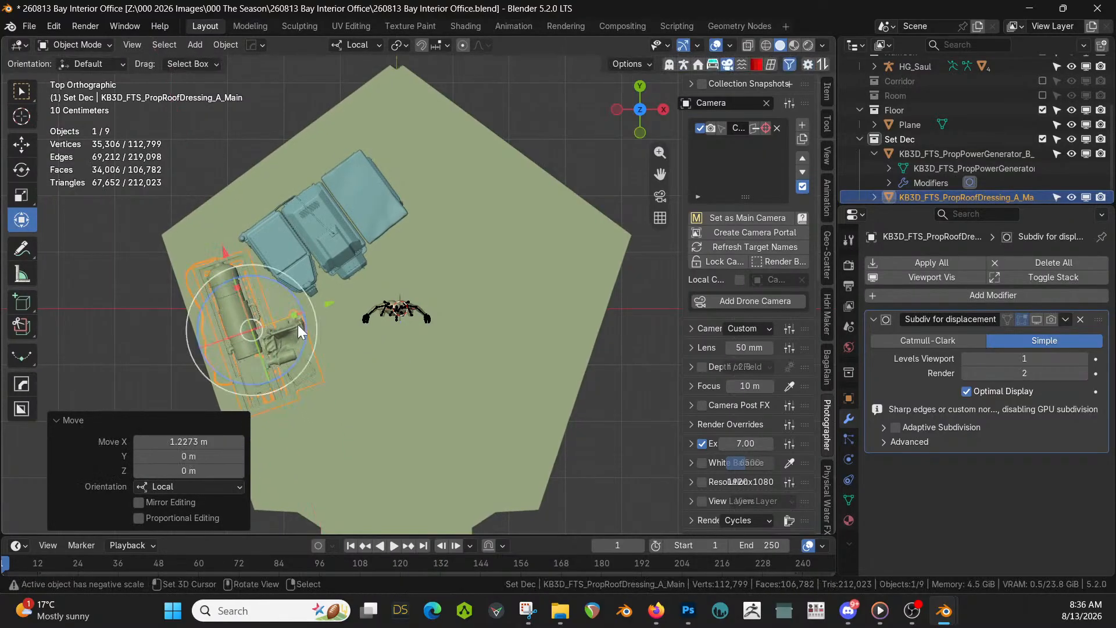
middle_drag(298, 324, 325, 221)
scroll(399, 239, up, 4)
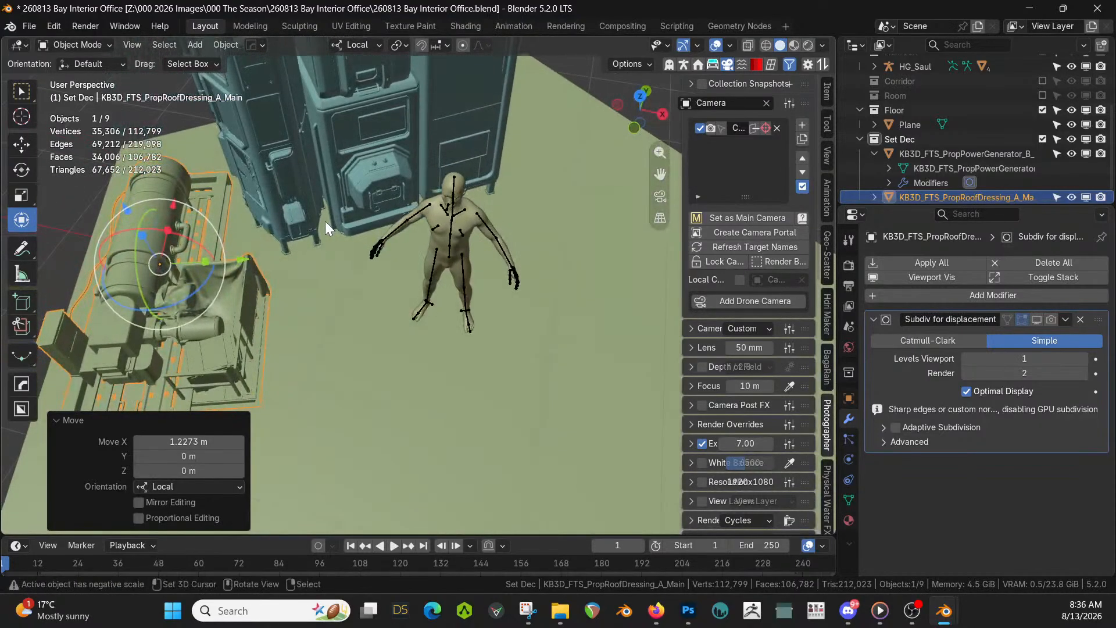
scroll(326, 221, down, 4)
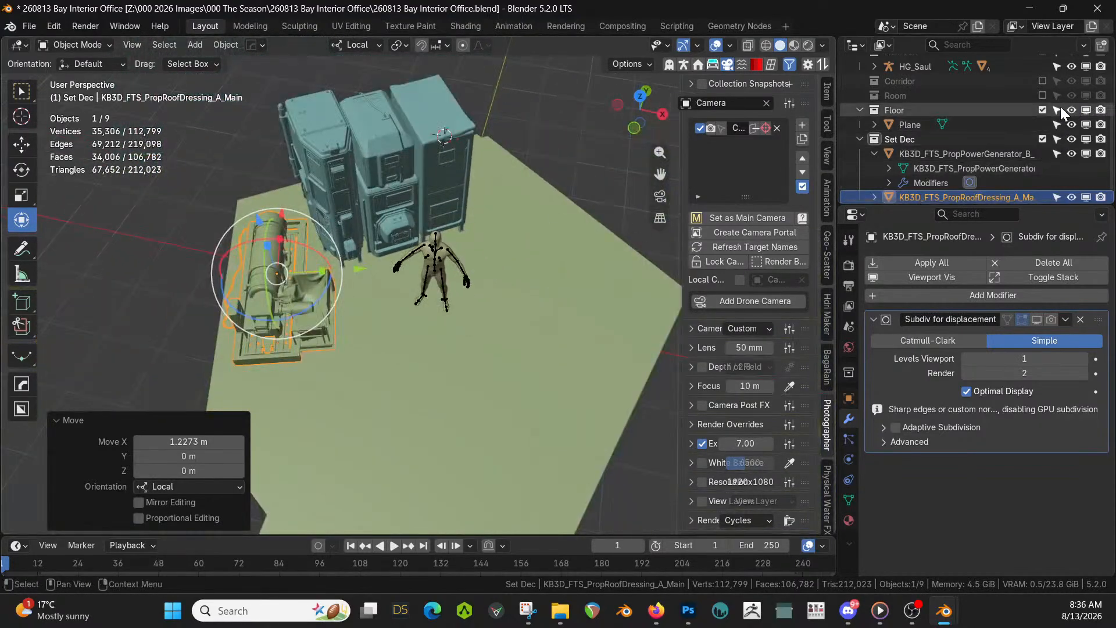
Re-enable the Room collection and move the roof dressing prop about -0.15 m along its local Y towards the wall
click(1043, 95)
middle_drag(395, 281, 423, 198)
scroll(379, 250, up, 6)
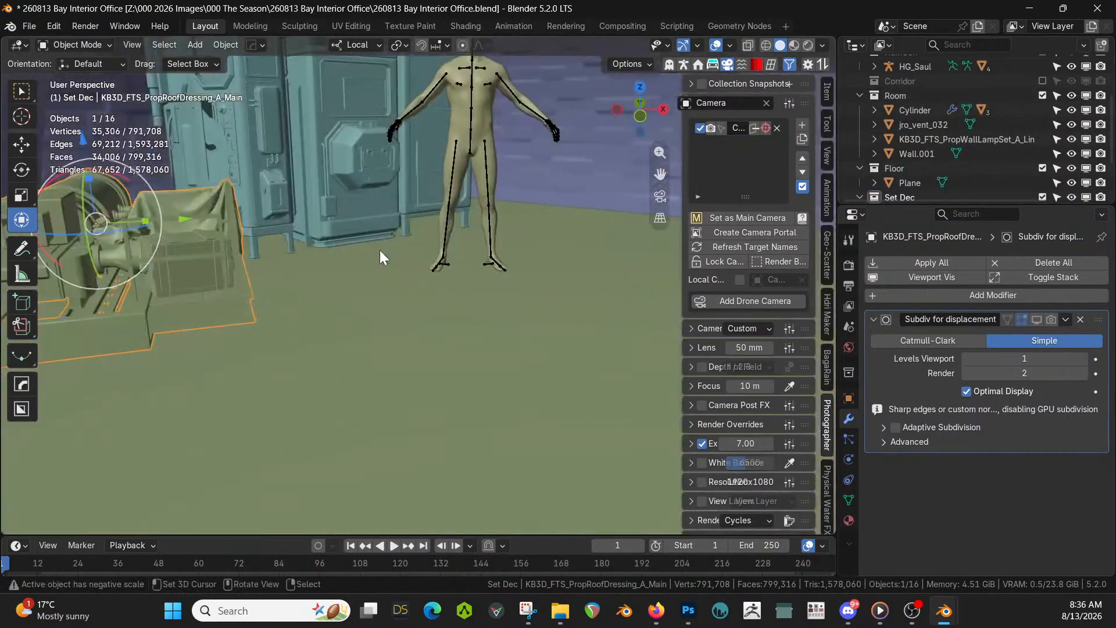
shift+middle_drag(379, 251, 441, 319)
middle_drag(440, 318, 576, 344)
scroll(354, 313, up, 3)
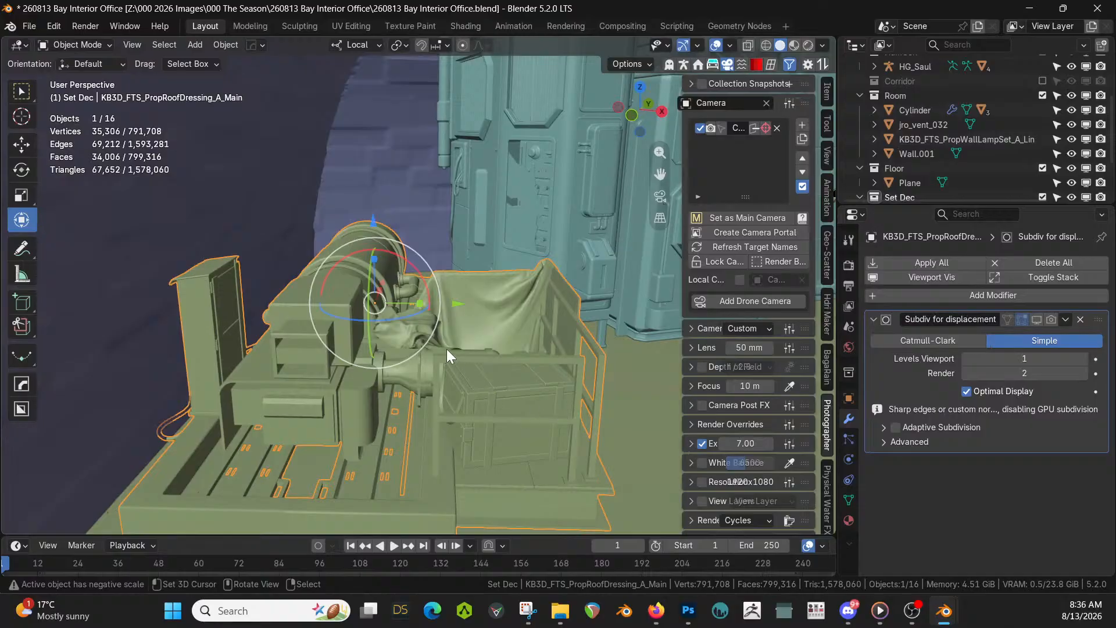
key(g)
key(y)
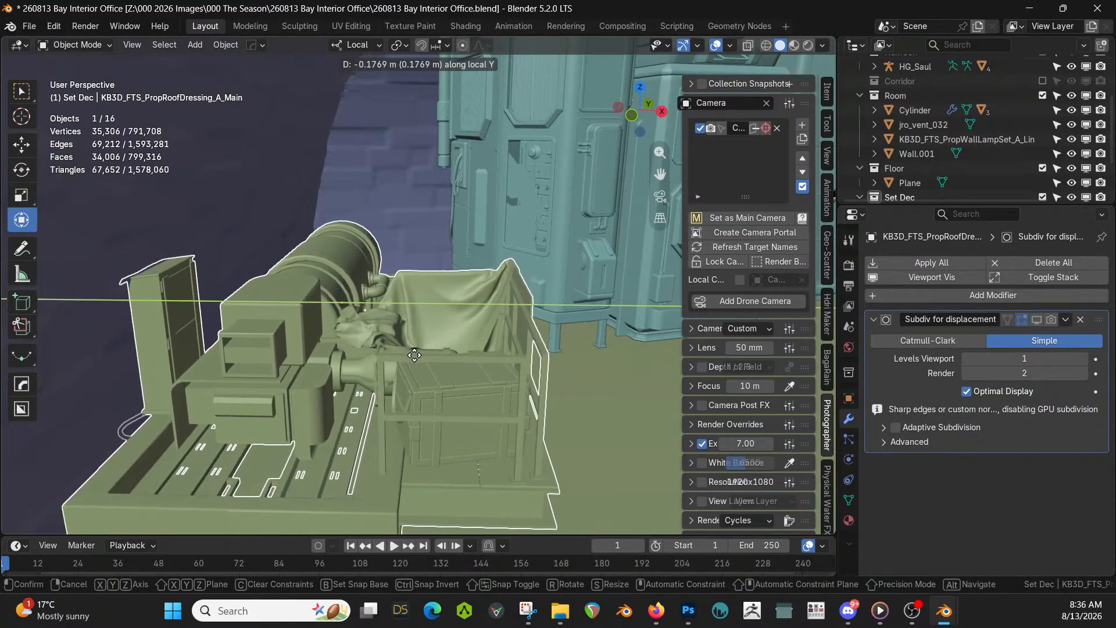
click(420, 357)
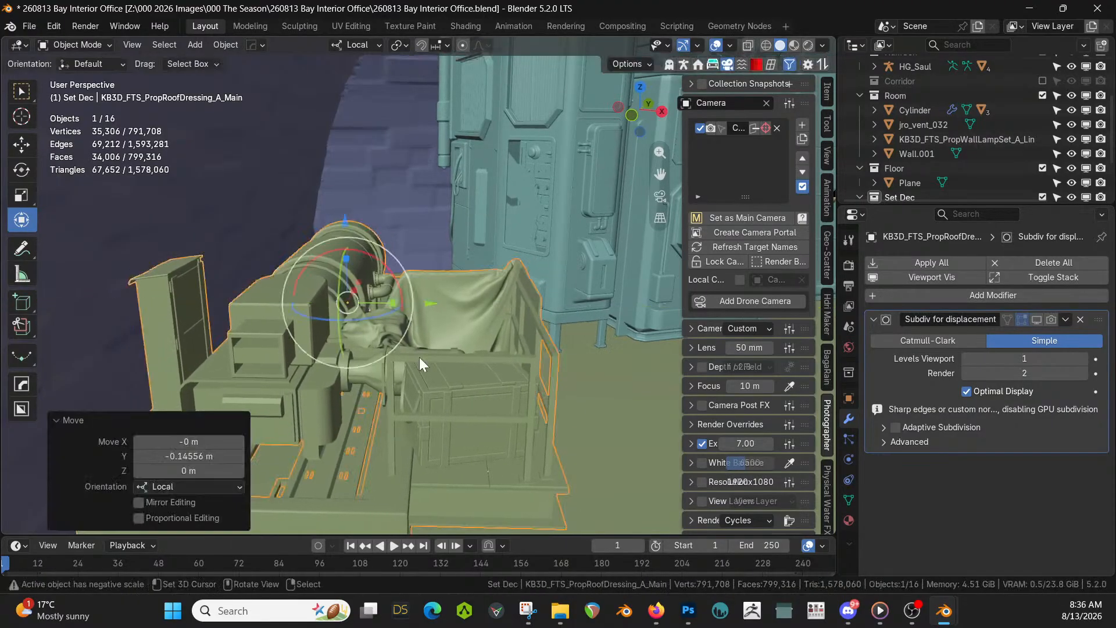
Shift the roof dressing prop along its local X towards the power generator, about 0.46 m and a further 0.19 m
middle_drag(420, 357, 551, 404)
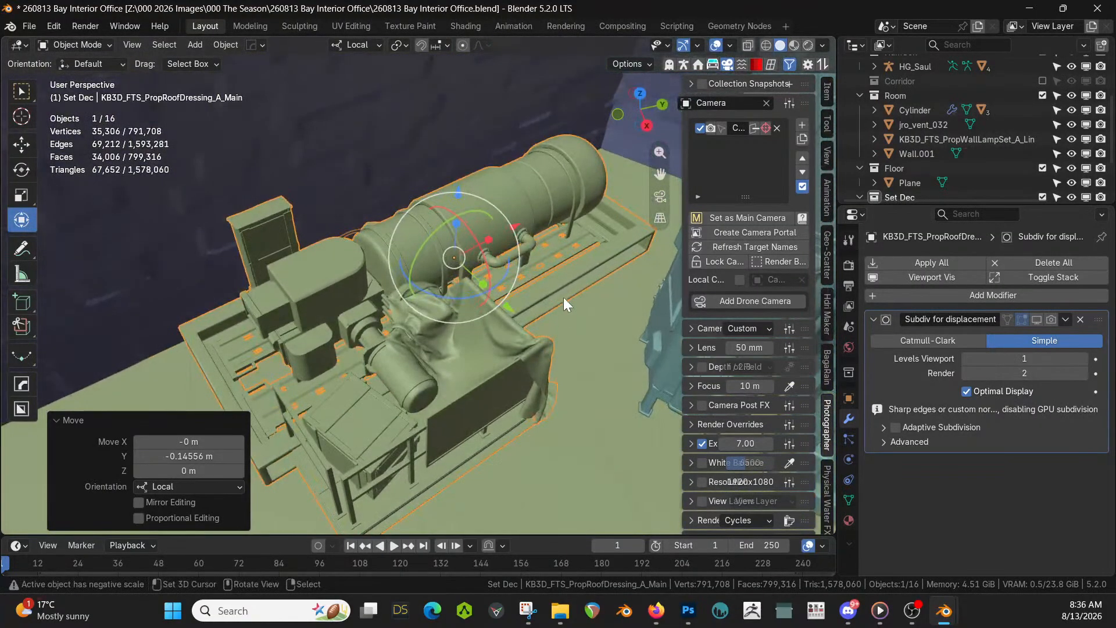
drag(521, 222, 578, 205)
shift+middle_drag(570, 212, 256, 405)
scroll(473, 324, up, 3)
key(g)
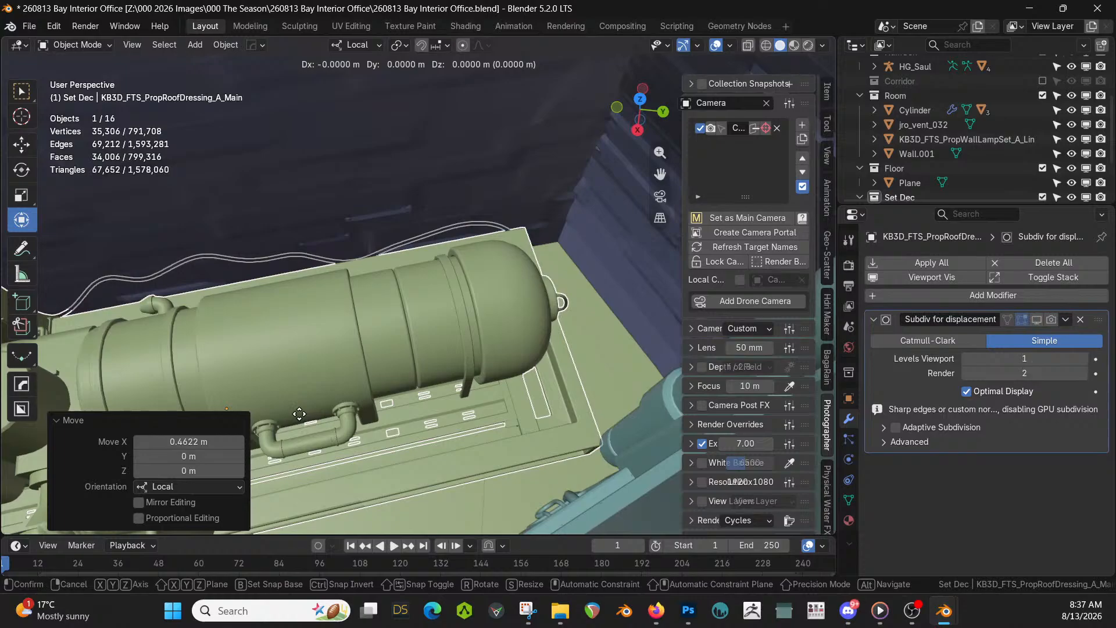
key(x)
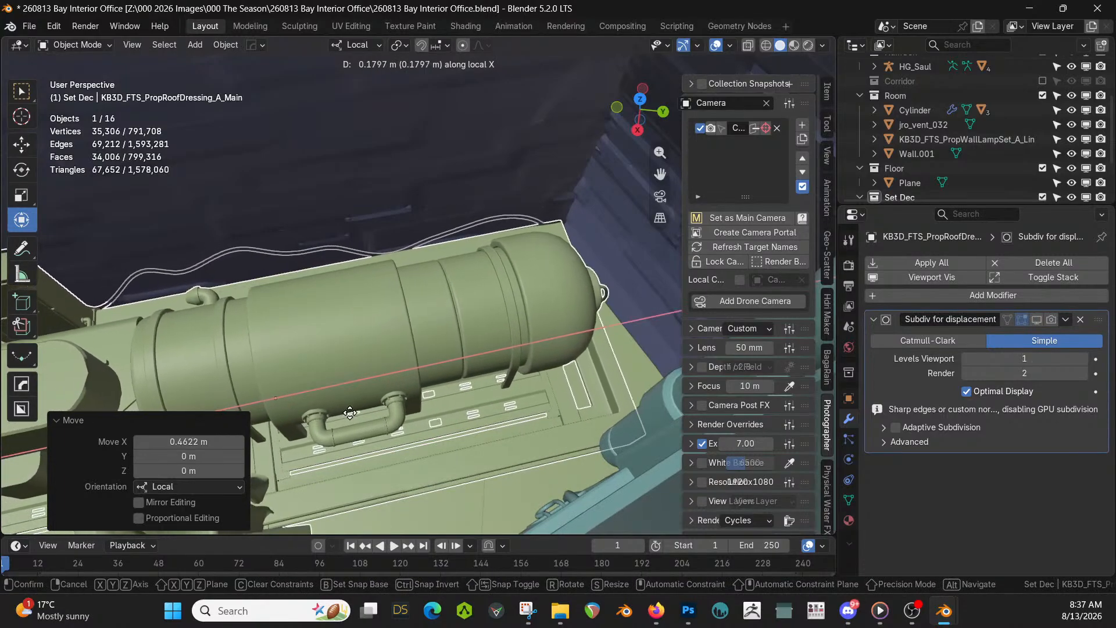
click(354, 415)
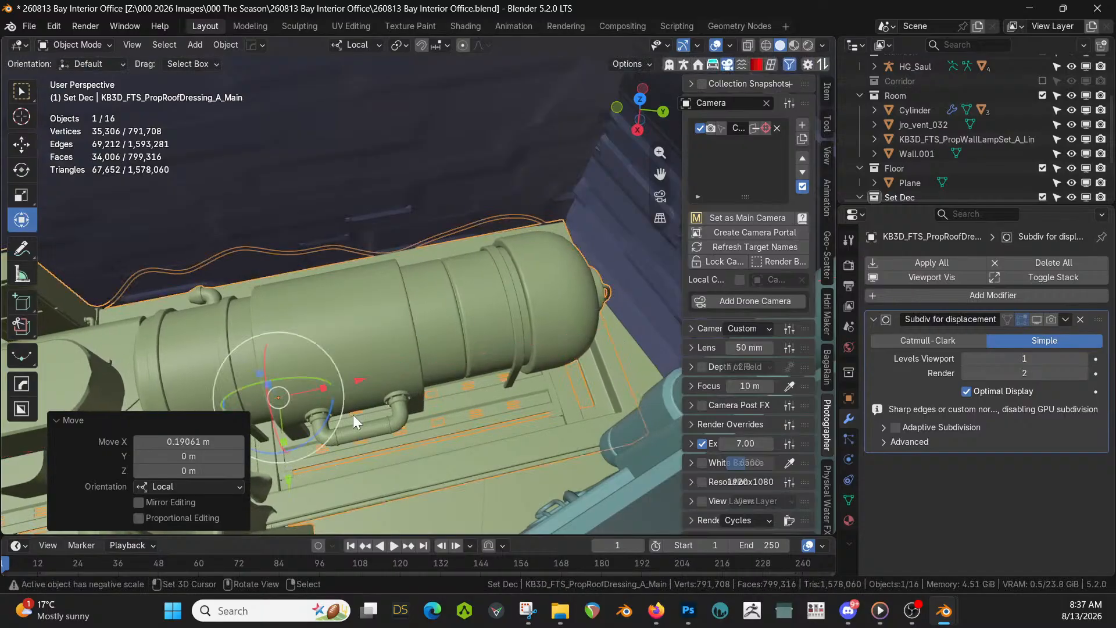
Check the roof dressing prop's placement beside the power generator and save the file
scroll(352, 425, down, 3)
middle_drag(351, 429, 382, 339)
scroll(471, 336, down, 2)
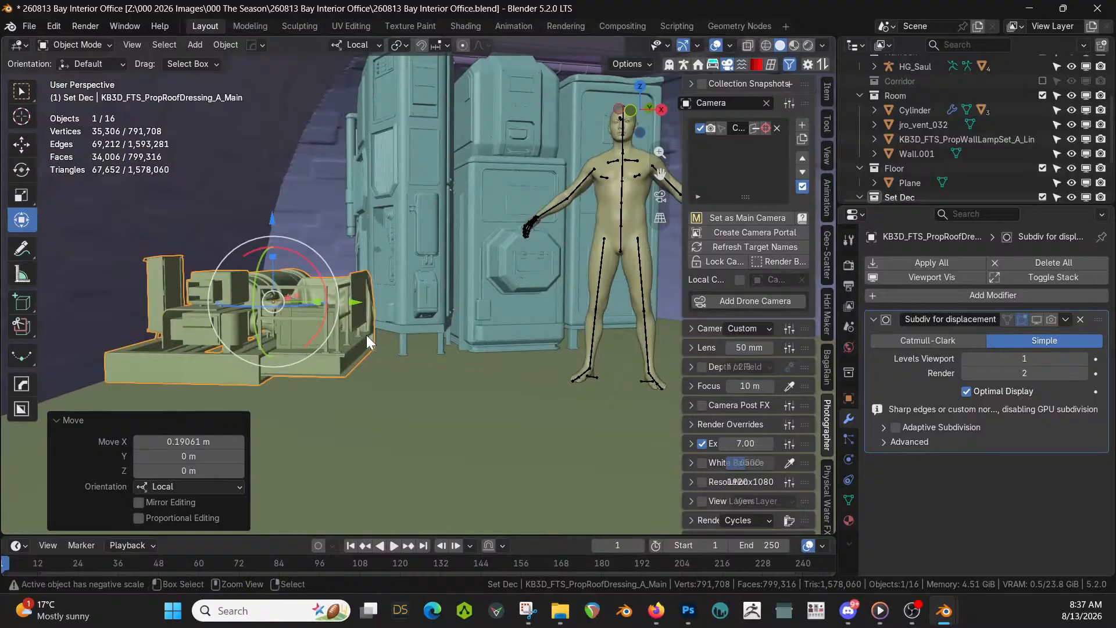
key(ctrl+s)
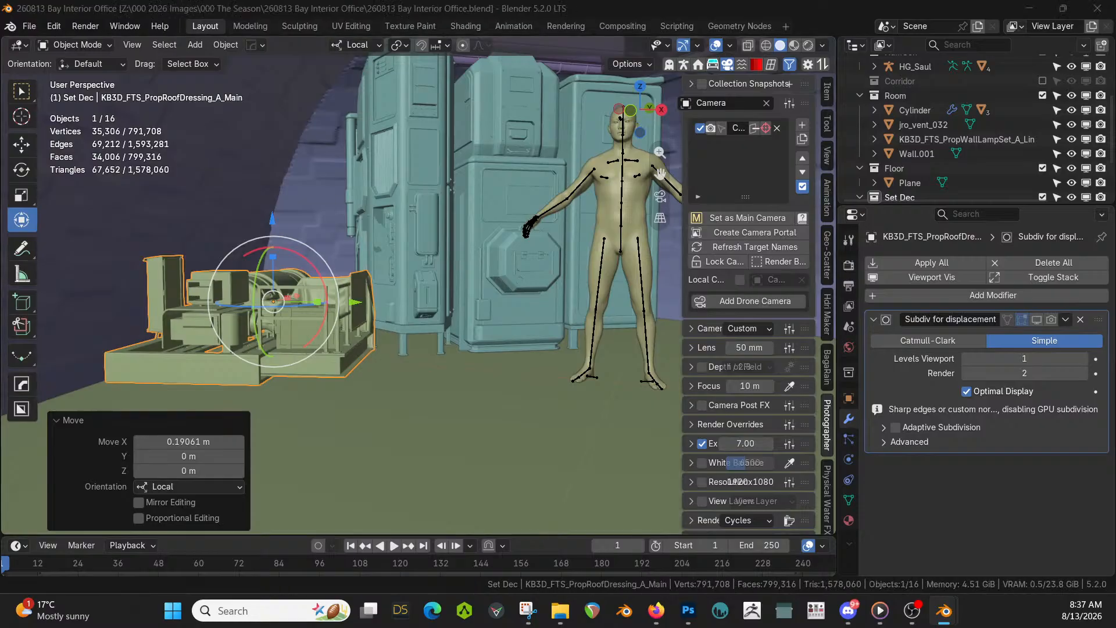
Add the KB3D_MIL_Stretcher_A_grp asset to the open floor behind the human figure
middle_drag(446, 400, 378, 408)
middle_drag(404, 393, 354, 375)
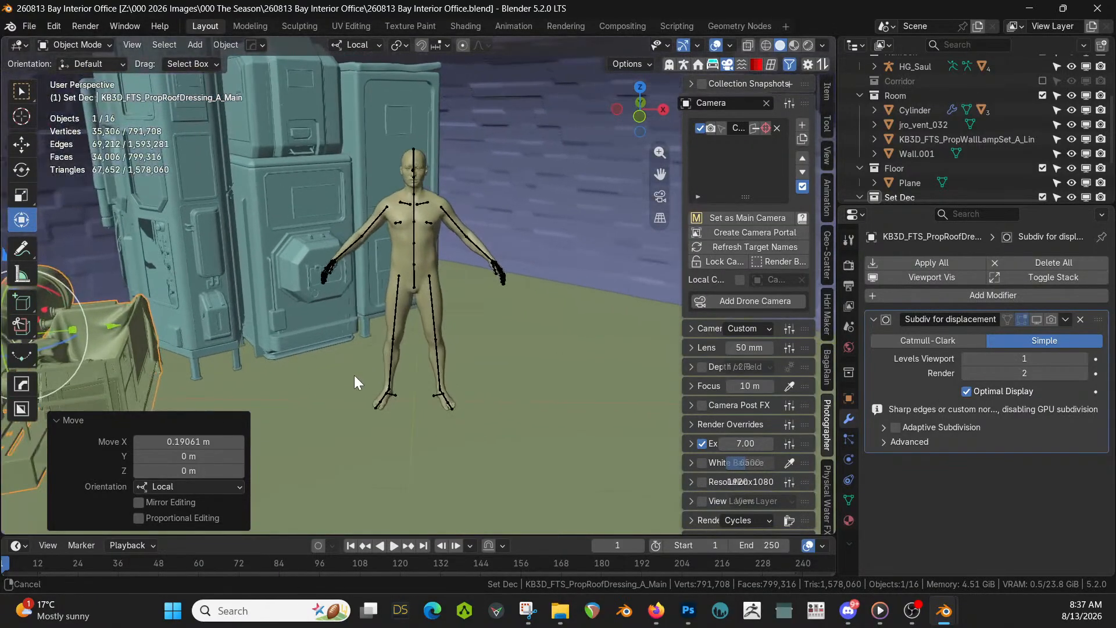
middle_drag(596, 327, 533, 316)
middle_drag(595, 363, 536, 347)
scroll(534, 348, up, 2)
scroll(533, 350, down, 2)
scroll(533, 350, up, 3)
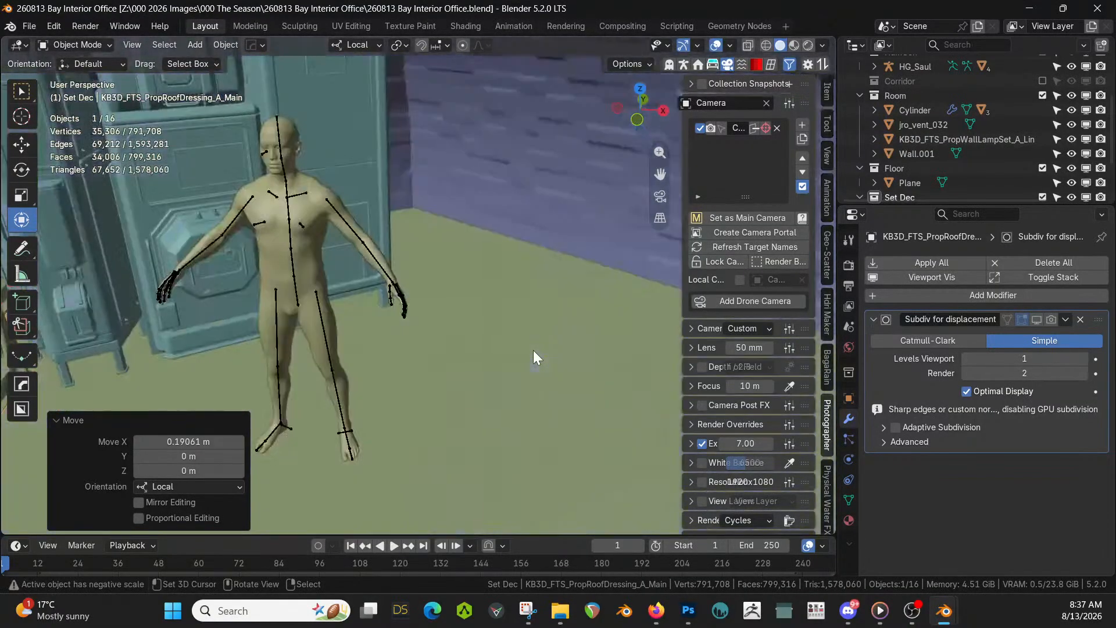
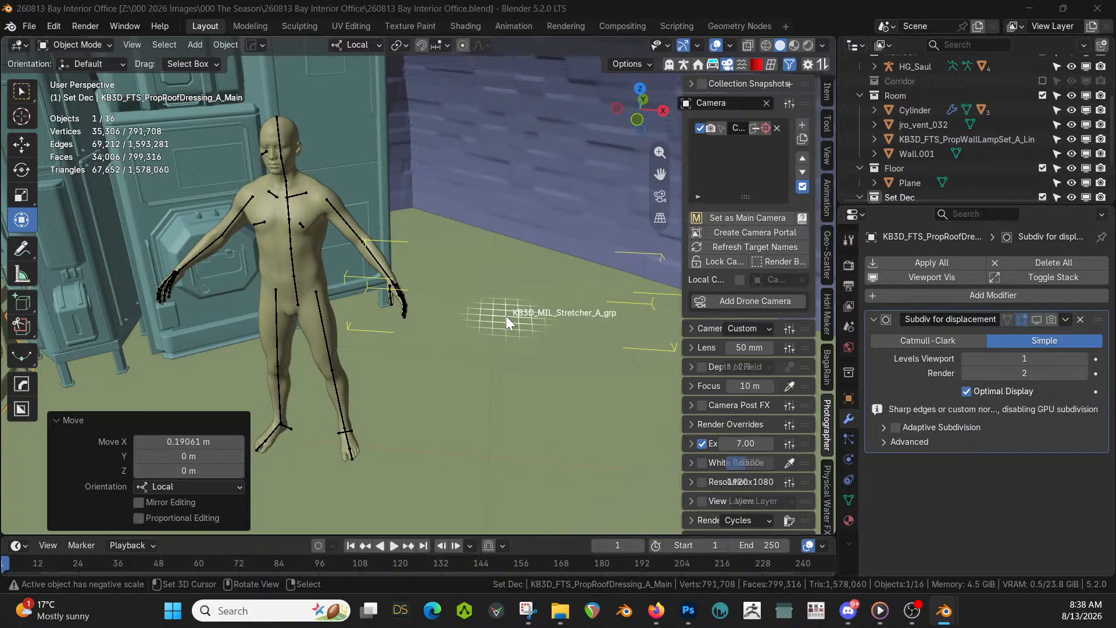
click(506, 316)
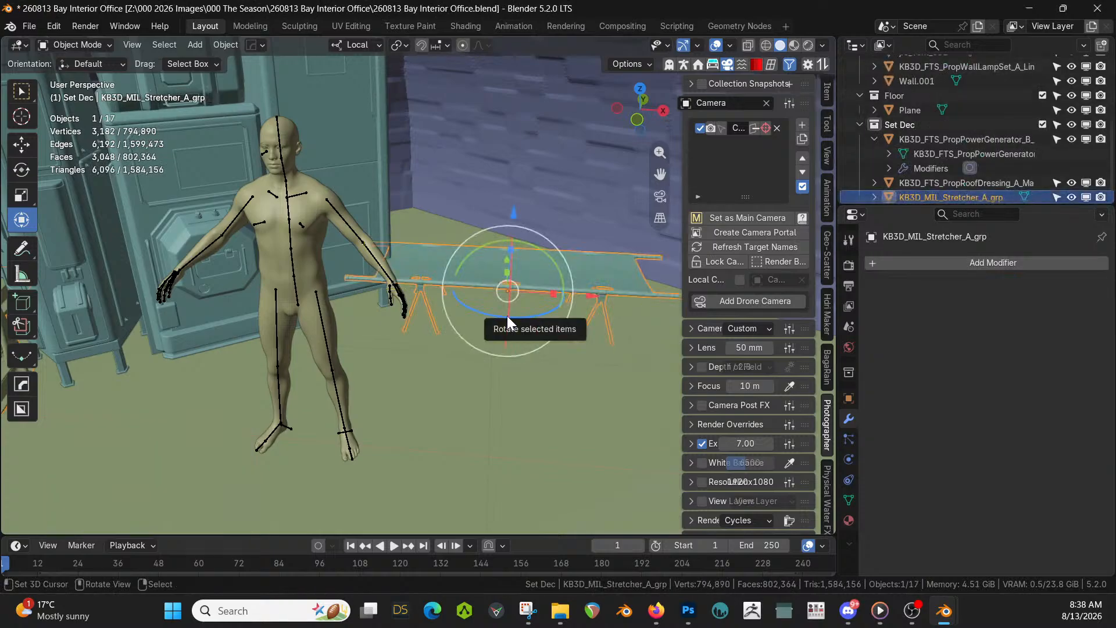
shift+middle_drag(588, 326, 460, 398)
scroll(522, 378, up, 2)
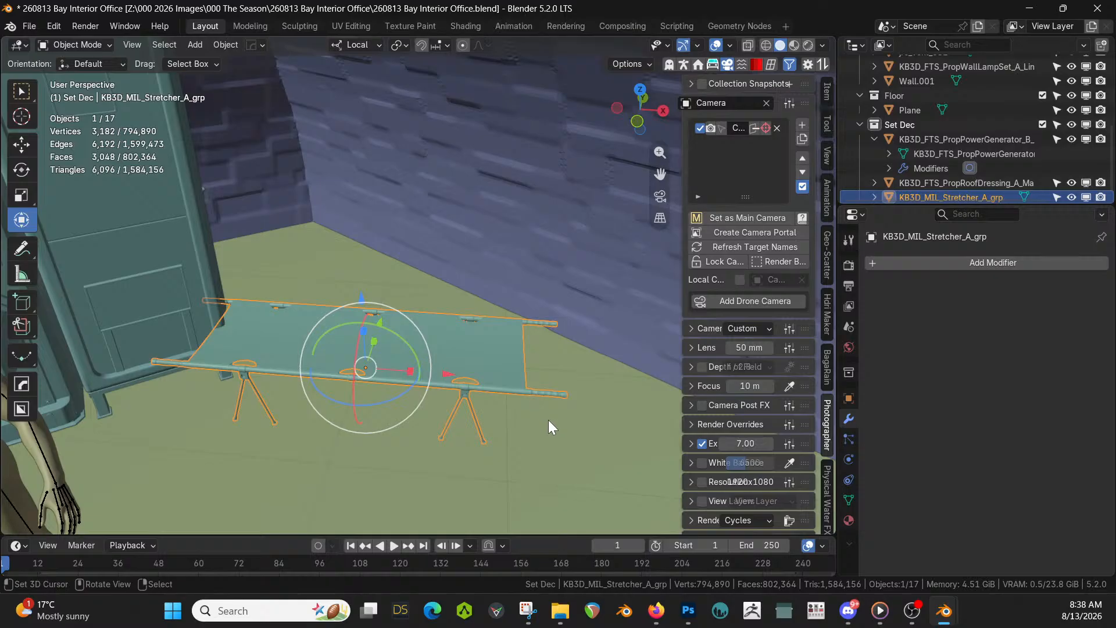
Rotate the stretcher 36° about its local Z axis
text(rz)
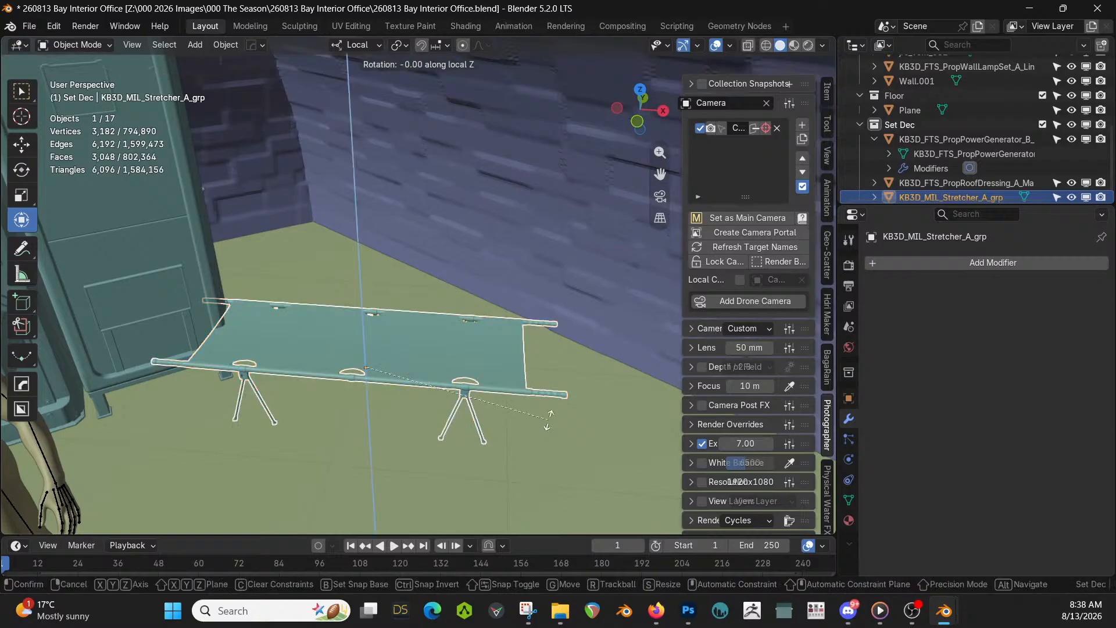
text(36)
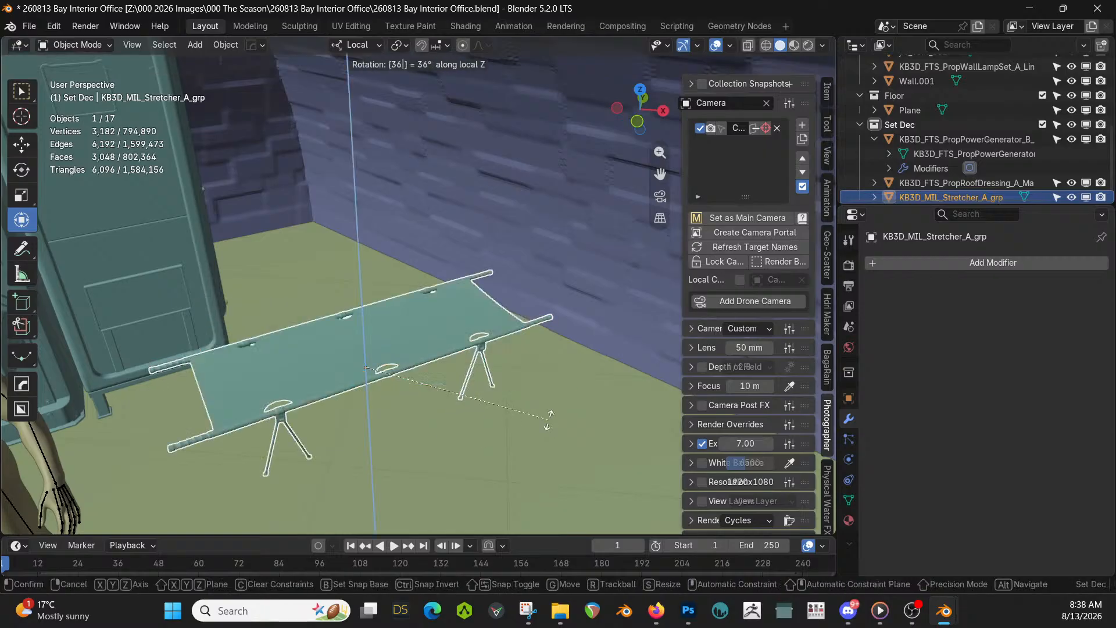
key(Return)
Try rotating the stretcher -90° about its local Z axis and undo that rotation
text(rz-90)
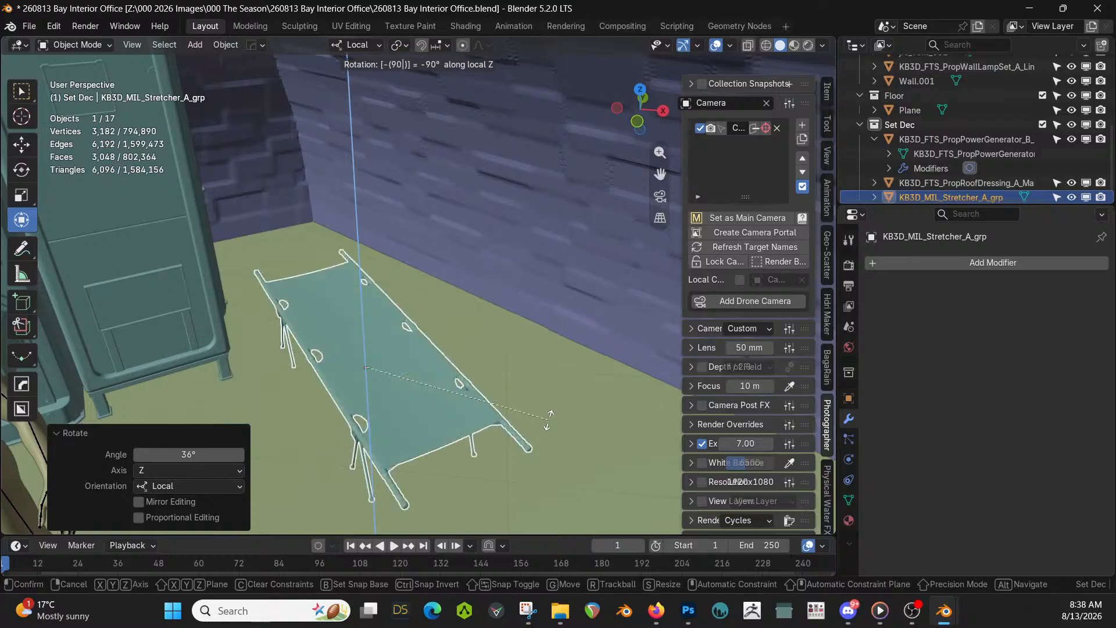
key(Return)
key(ctrl+z)
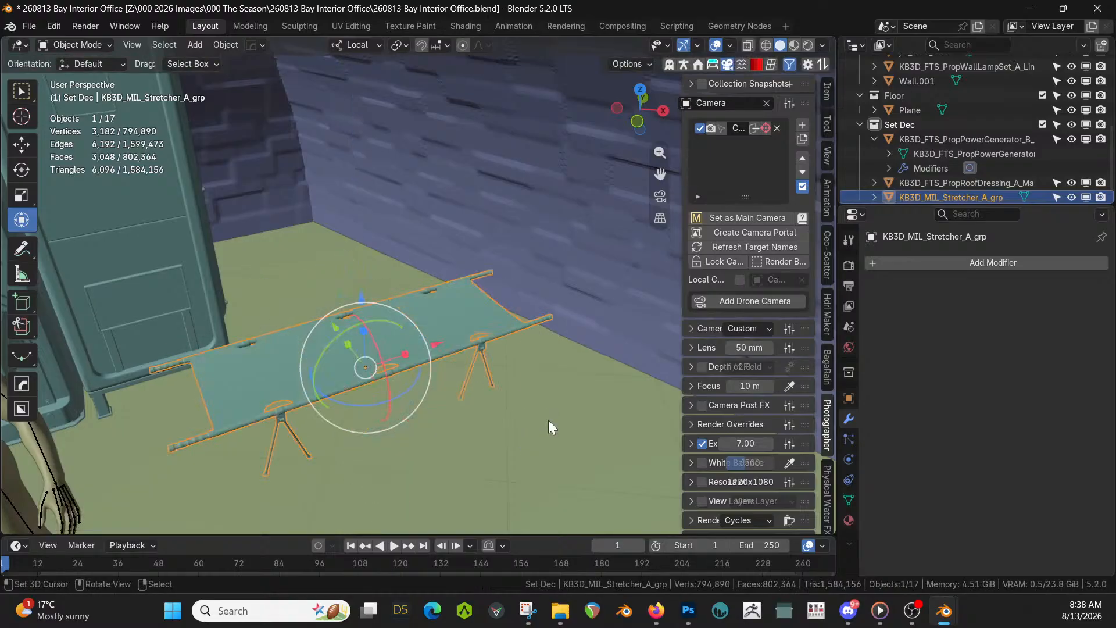
In top view, rotate the stretcher about 75.1° parallel to the nearby wall and move it about -0.11 m in X and 1.35 m in Y
key(KP_7)
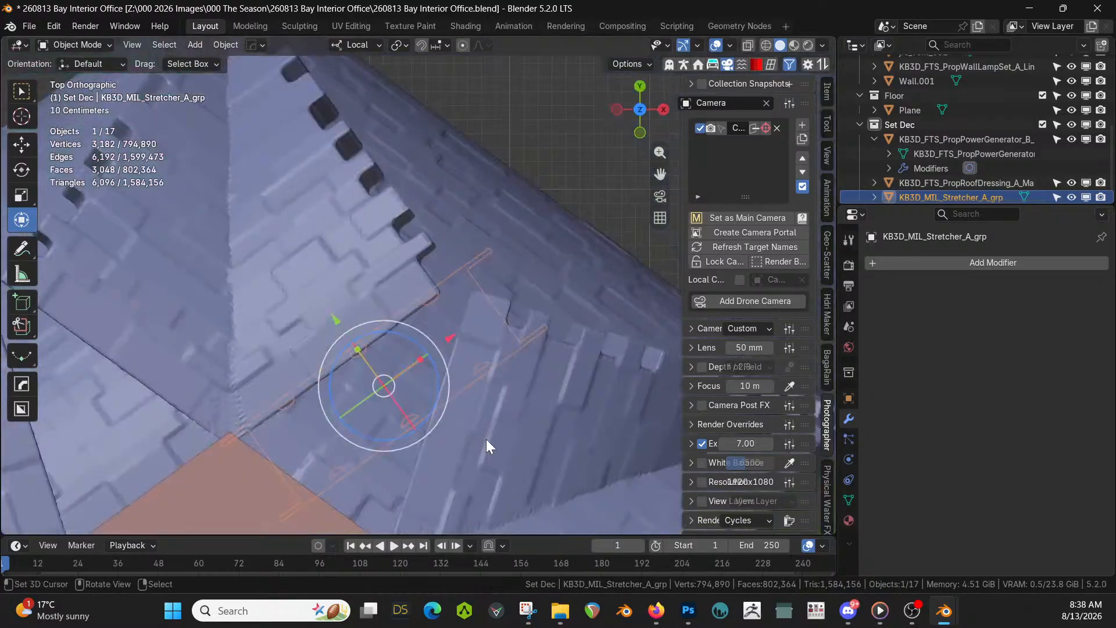
key(r)
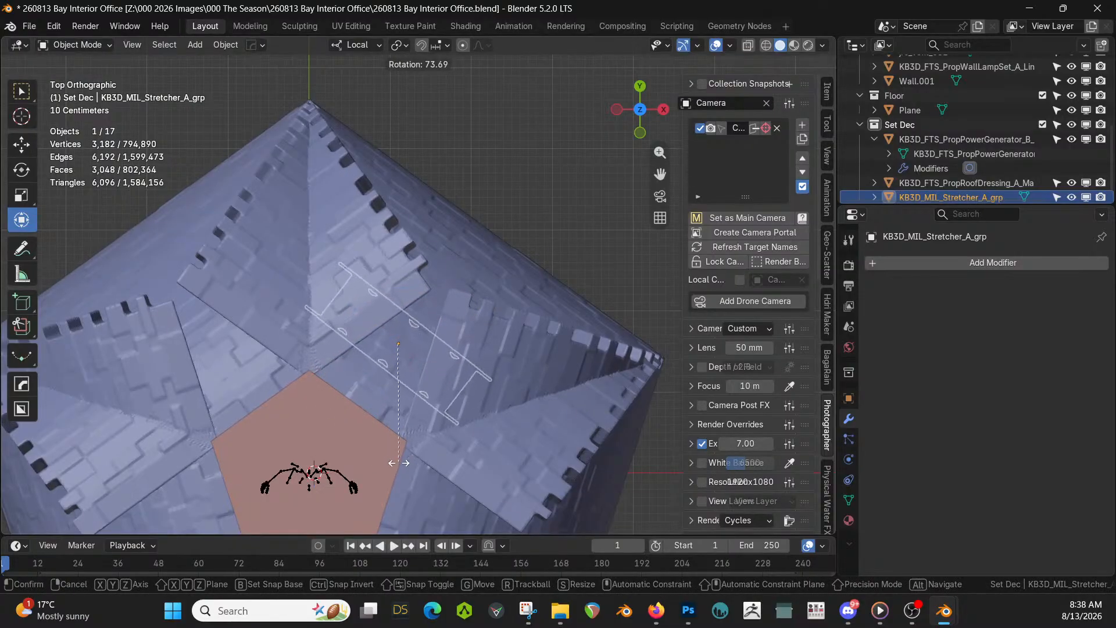
click(396, 465)
key(g)
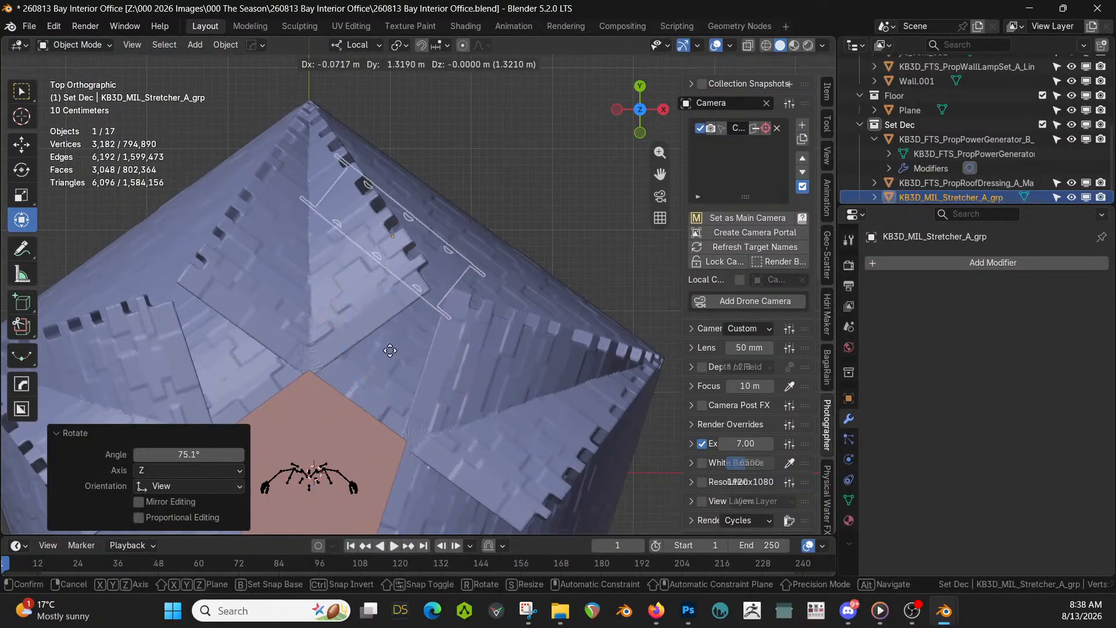
click(388, 348)
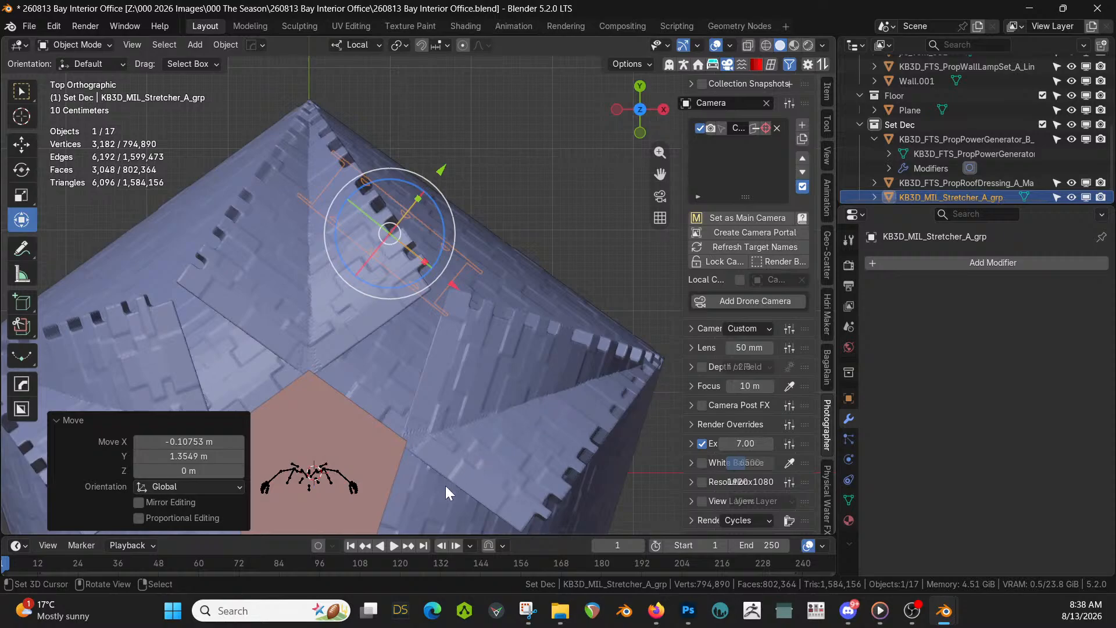
Scale the stretcher up uniformly by about 1.103
middle_drag(445, 486, 419, 374)
scroll(410, 259, up, 3)
middle_drag(418, 374, 386, 366)
scroll(407, 372, down, 2)
scroll(411, 377, up, 2)
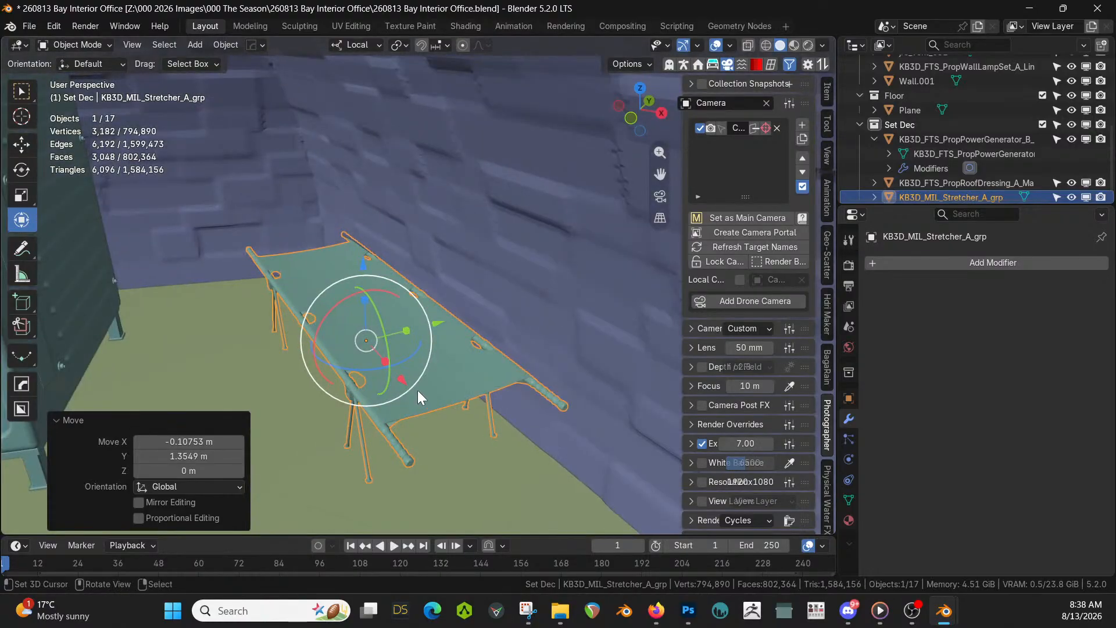
key(s)
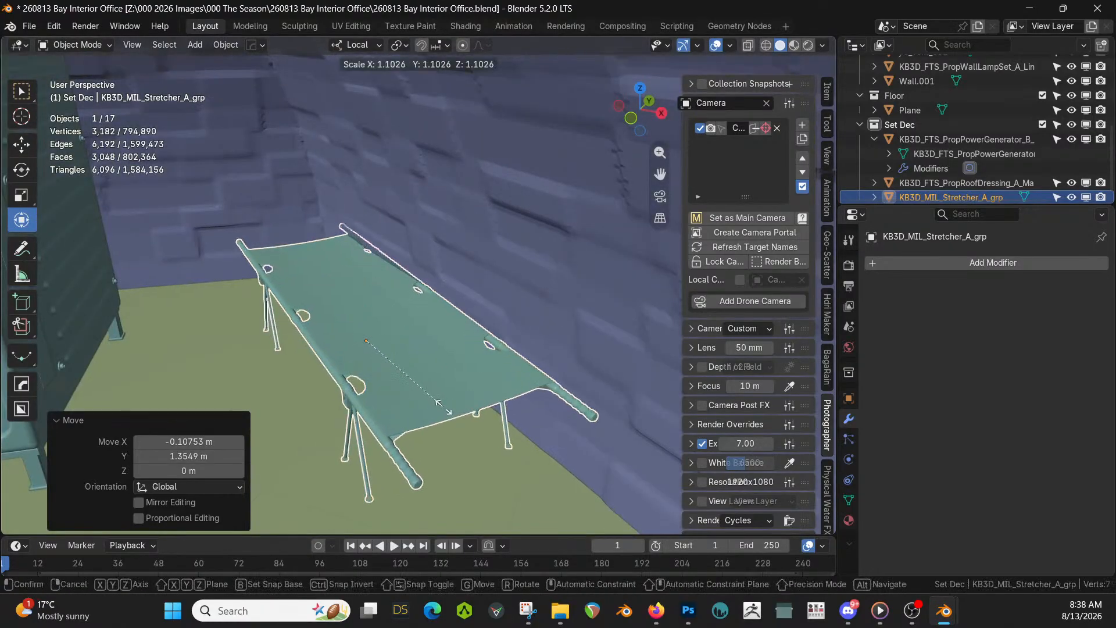
click(445, 407)
Move the stretcher about -0.15 m along its local Y, away from the wall
key(g)
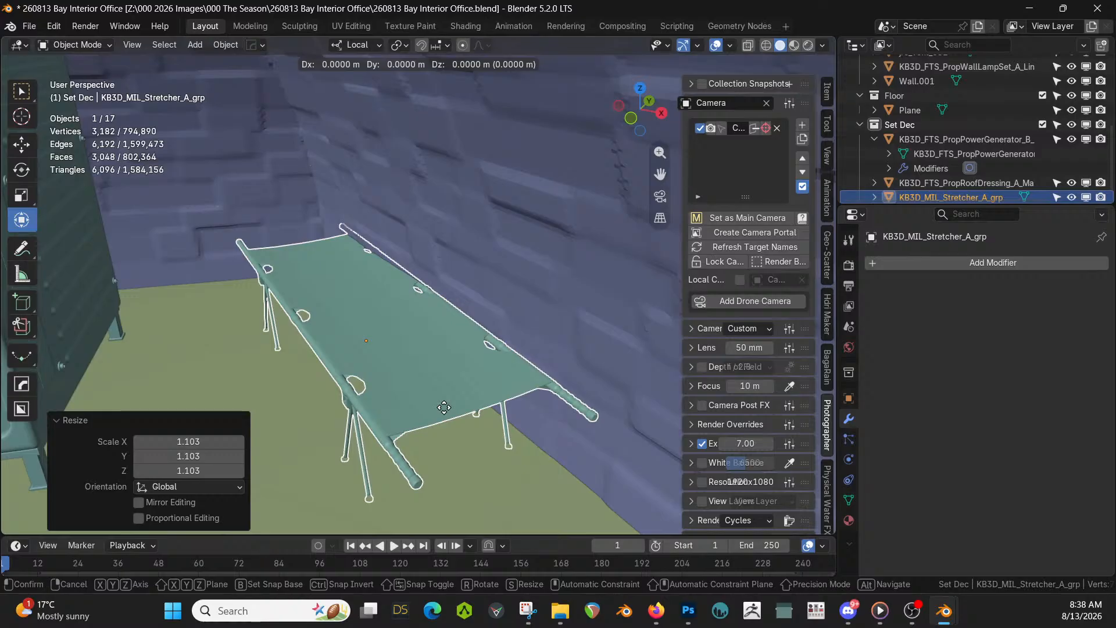
key(y)
click(420, 422)
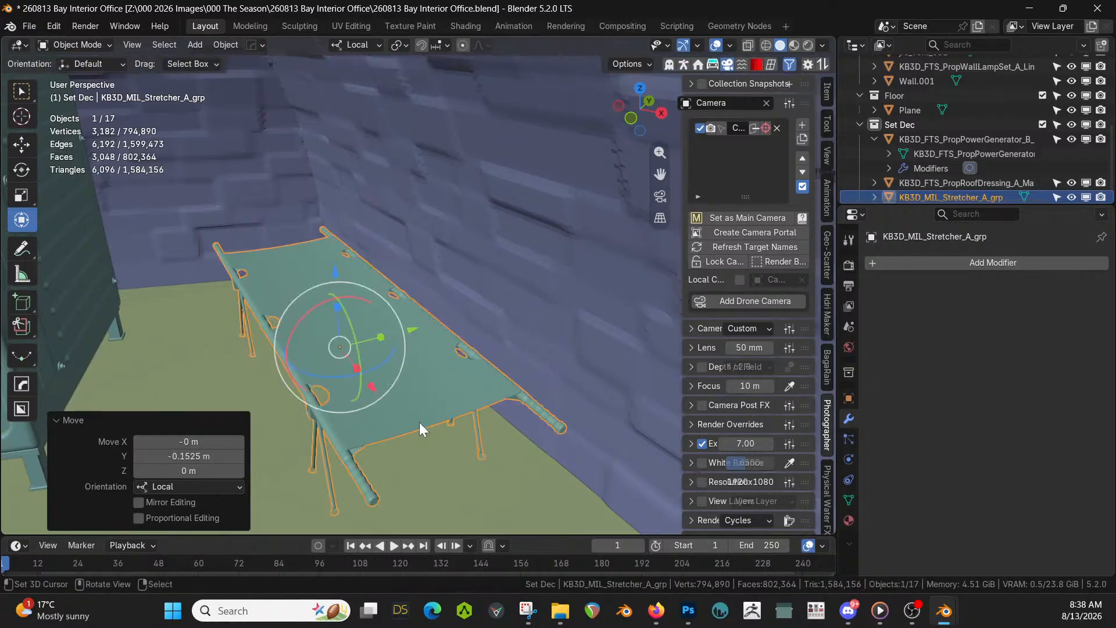
Move the stretcher about -0.25 m along its local X and save the file
middle_drag(424, 424, 615, 470)
key(g)
key(x)
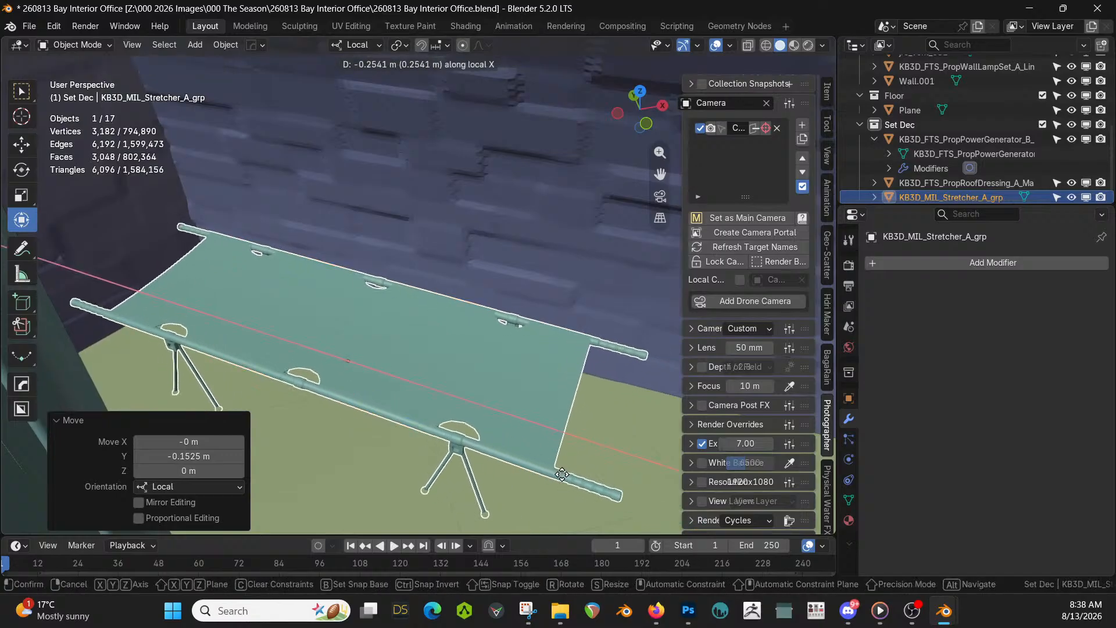
click(566, 476)
mouse_move(567, 476)
middle_down()
mouse_move(495, 442)
mouse_move(606, 418)
mouse_move(571, 432)
mouse_move(559, 427)
mouse_move(599, 403)
middle_up()
key(ctrl+s)
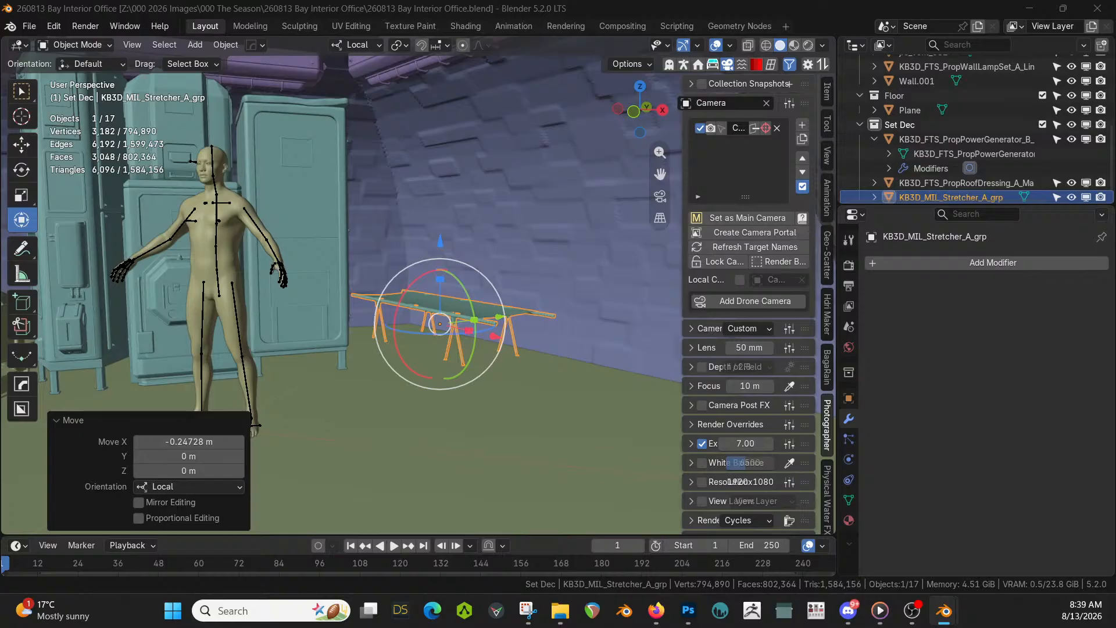
Exclude the Room collection from the view layer and show the floor layout in top view
middle_drag(401, 317, 388, 342)
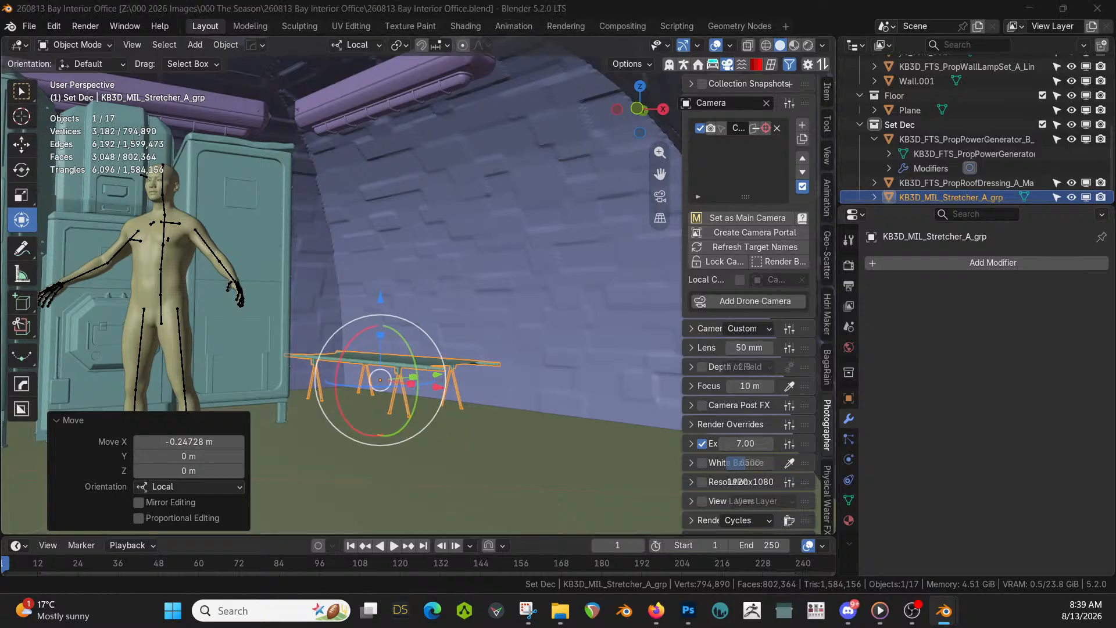
middle_drag(528, 318, 437, 284)
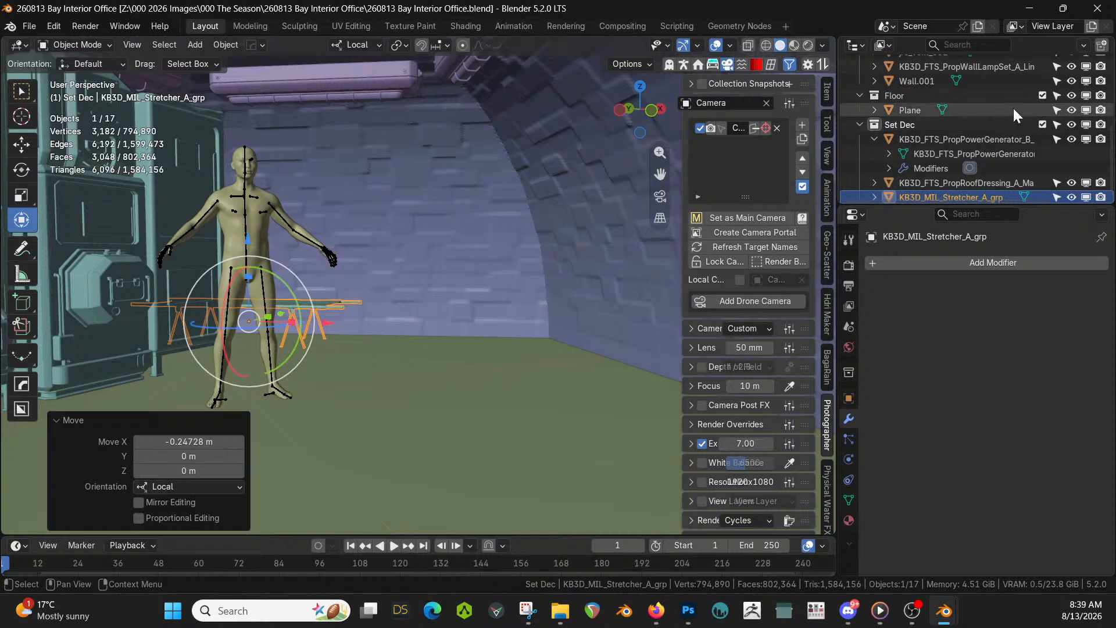
scroll(962, 180, up, 4)
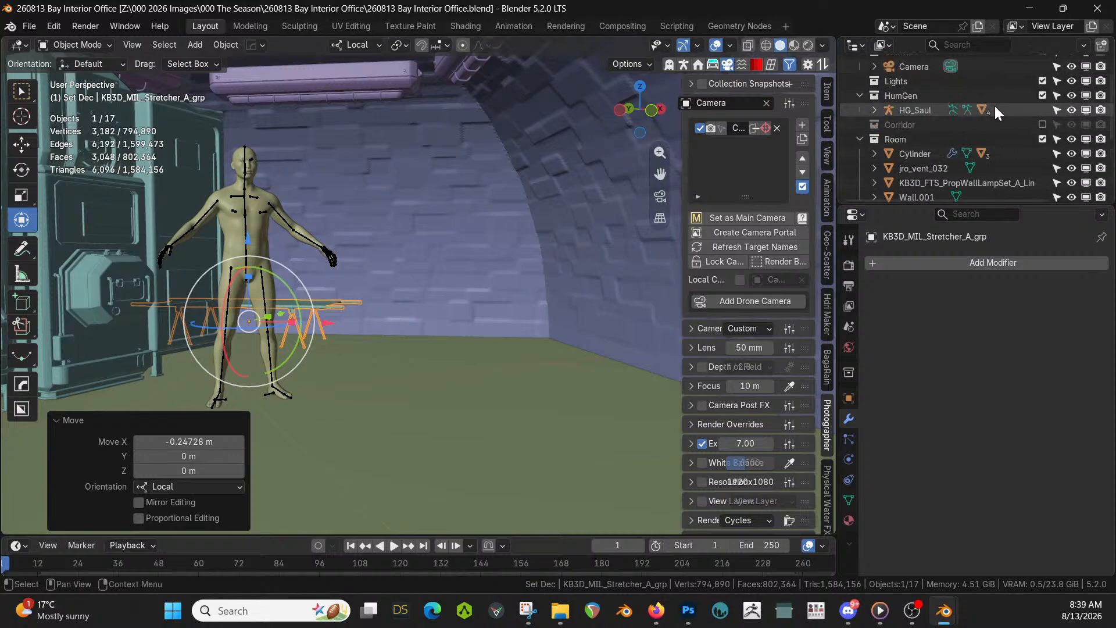
click(1043, 139)
middle_drag(428, 190, 297, 379)
key(KP_7)
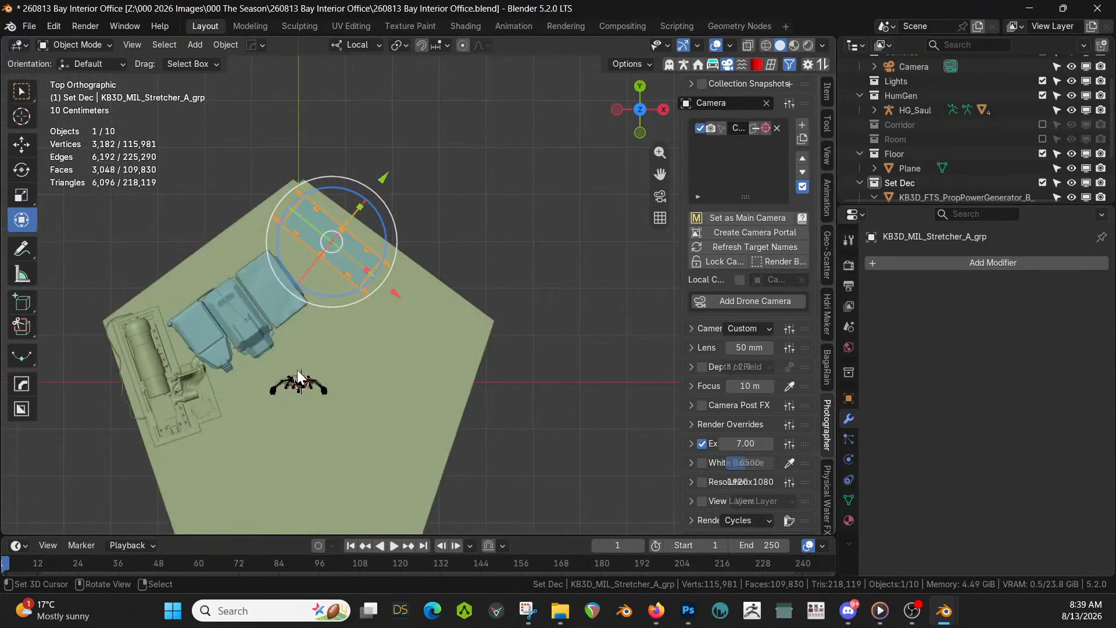
scroll(332, 241, down, 1)
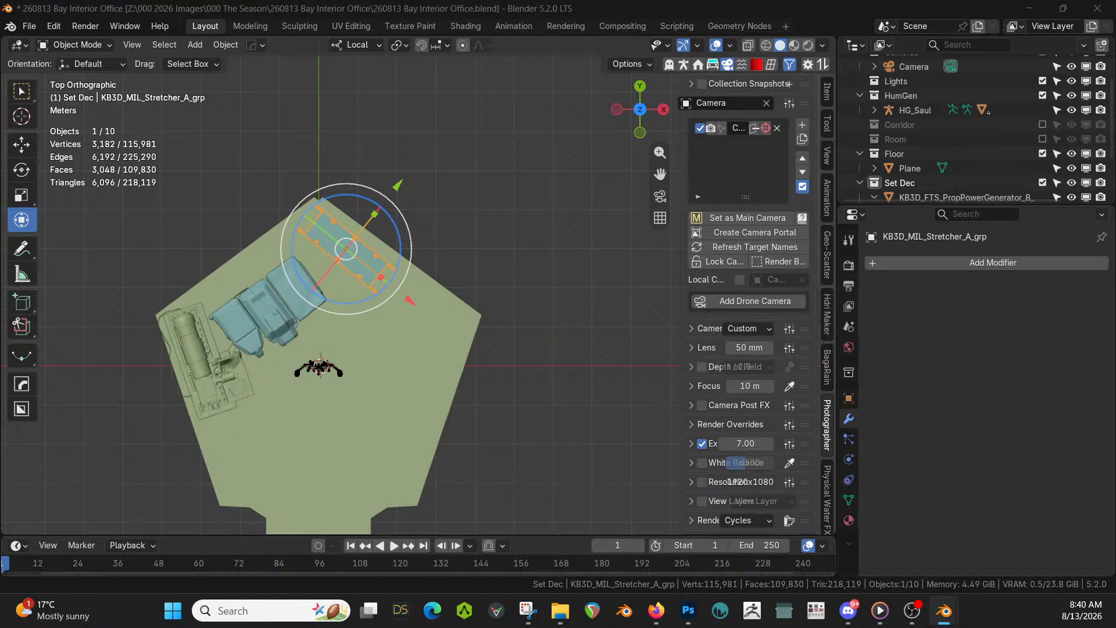
Add the KB3D_FAV_Bucket_E_Main asset to the floor between the power generator and the stretcher, and inspect it up close and from above
drag(342, 625, 354, 304)
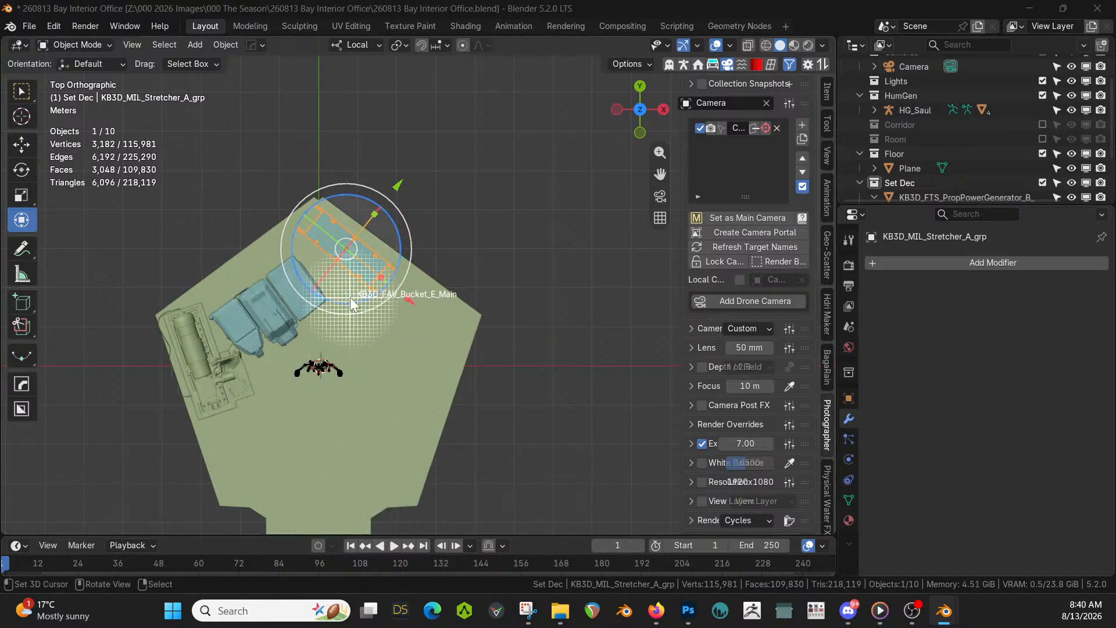
drag(352, 302, 352, 302)
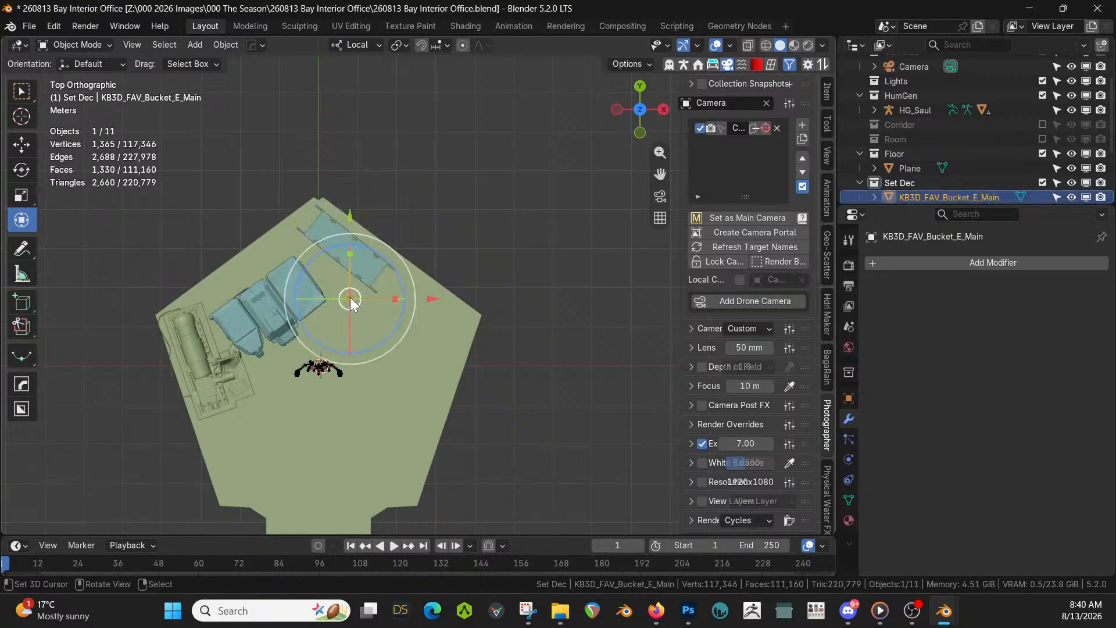
key(KP_Decimal)
middle_drag(350, 298, 338, 190)
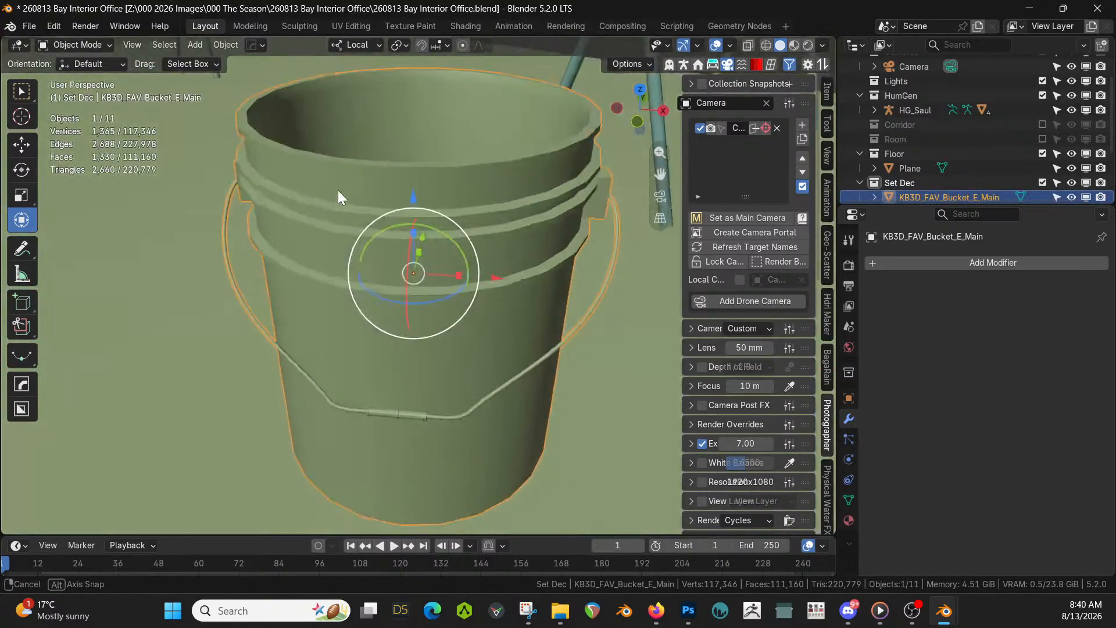
scroll(350, 164, down, 8)
middle_drag(285, 243, 282, 227)
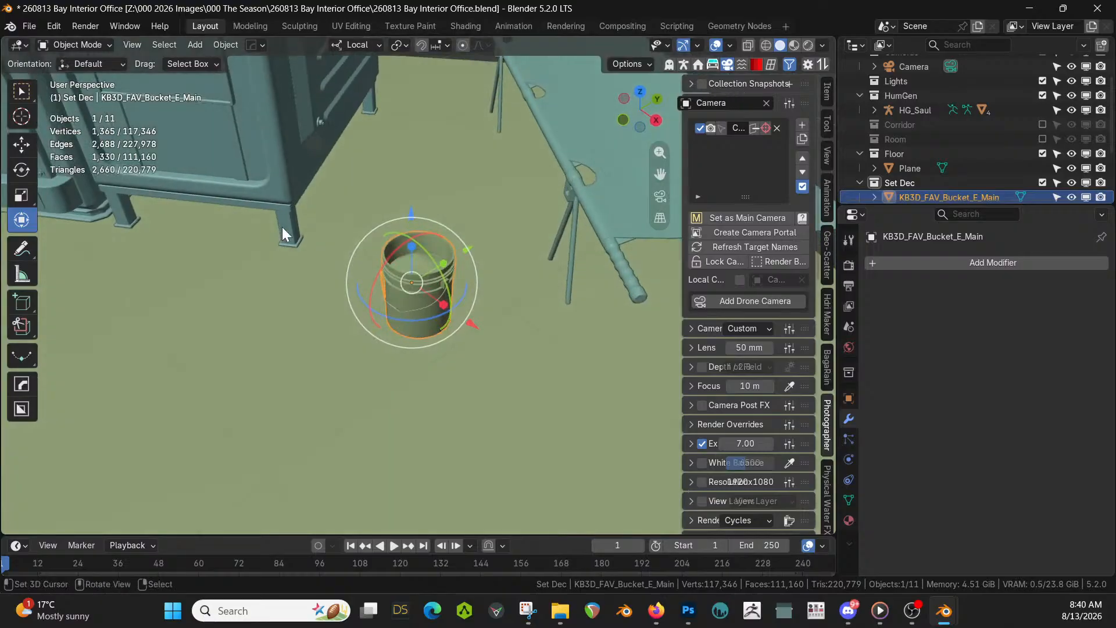
scroll(277, 224, down, 3)
key(KP_7)
scroll(287, 229, down, 3)
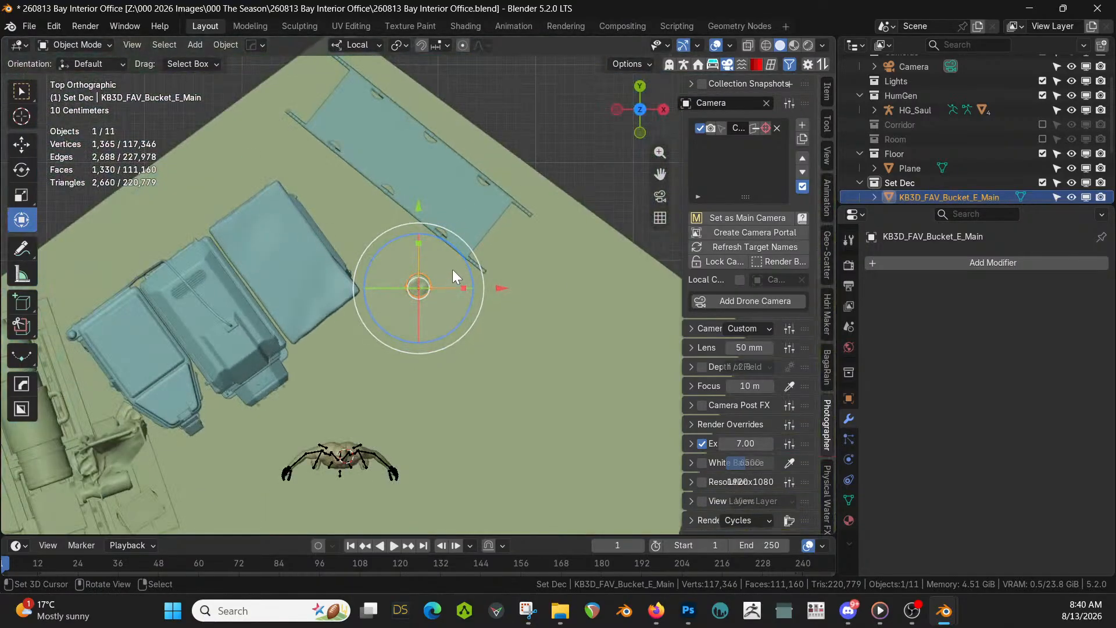
Move the bucket about 1.00 m in X and 0.60 m in Y, to the near end of the stretcher
drag(416, 288, 510, 233)
click(510, 234)
key(g)
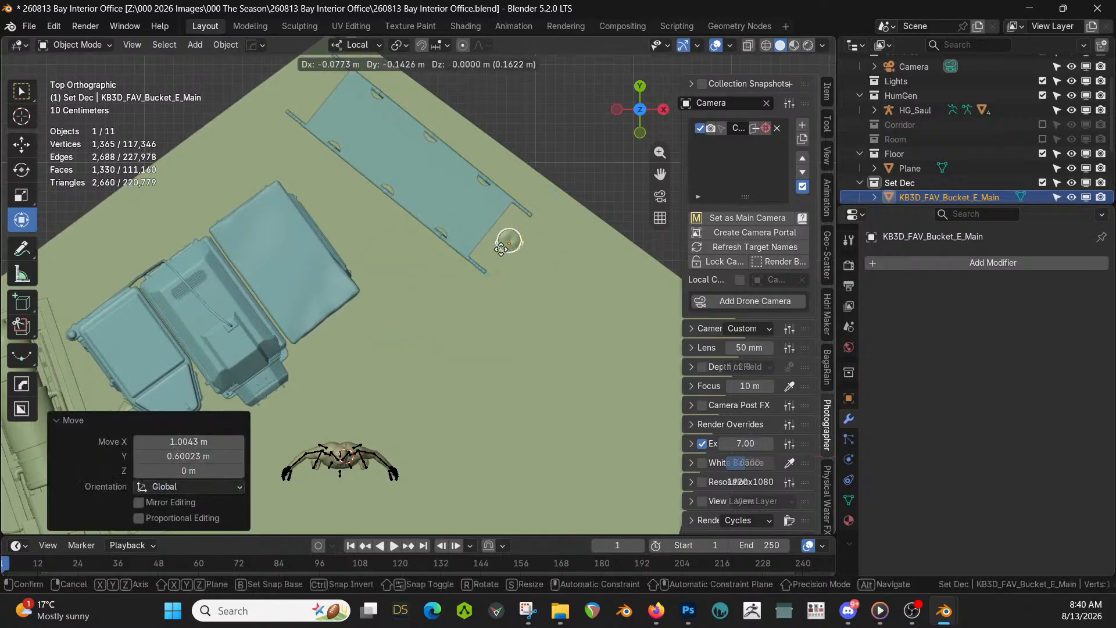
right_click(509, 231)
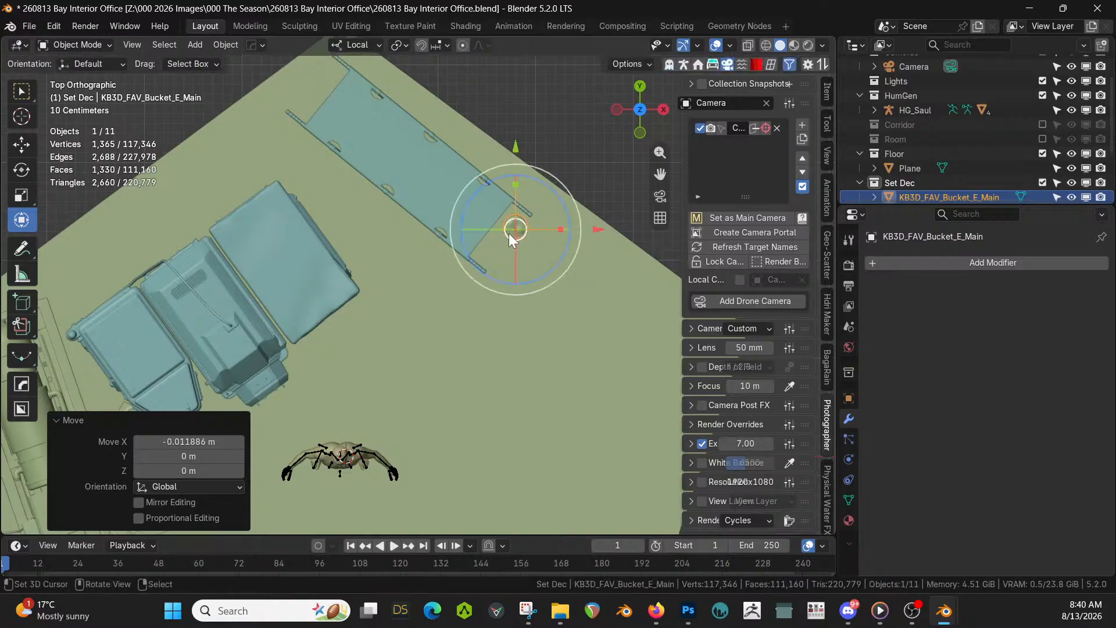
Make two linked duplicates of the bucket, one offset about -0.20 m X and -0.24 m Y, the second about 0.46 m X from the first copy
key(alt+d)
click(490, 257)
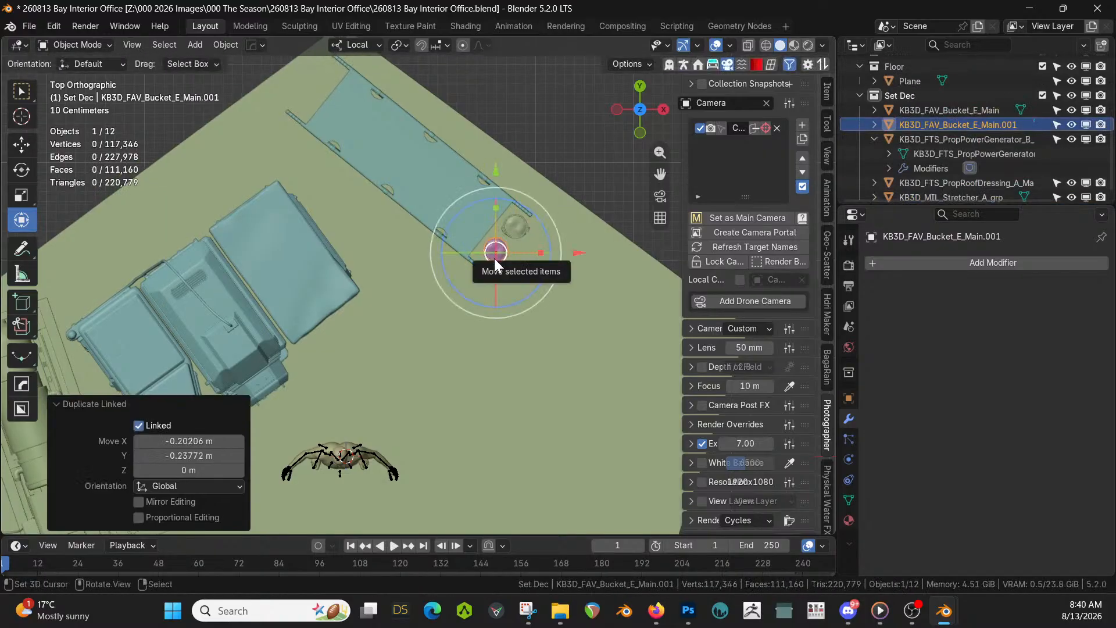
key(alt+d)
key(KP_5)
middle_drag(540, 253, 518, 117)
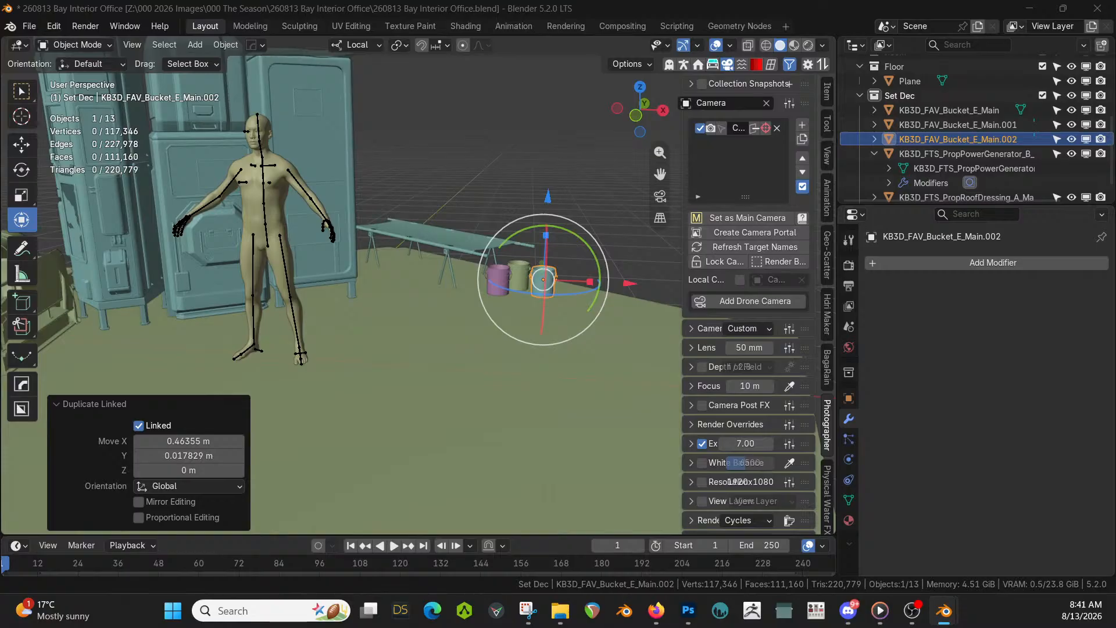
Add the KB3D_FAV_Laundry_G_Main asset to the floor and move it about 1.18 m in X and 1.09 m in Y in top view
drag(782, 3, 472, 396)
middle_drag(472, 395, 463, 433)
key(KP_7)
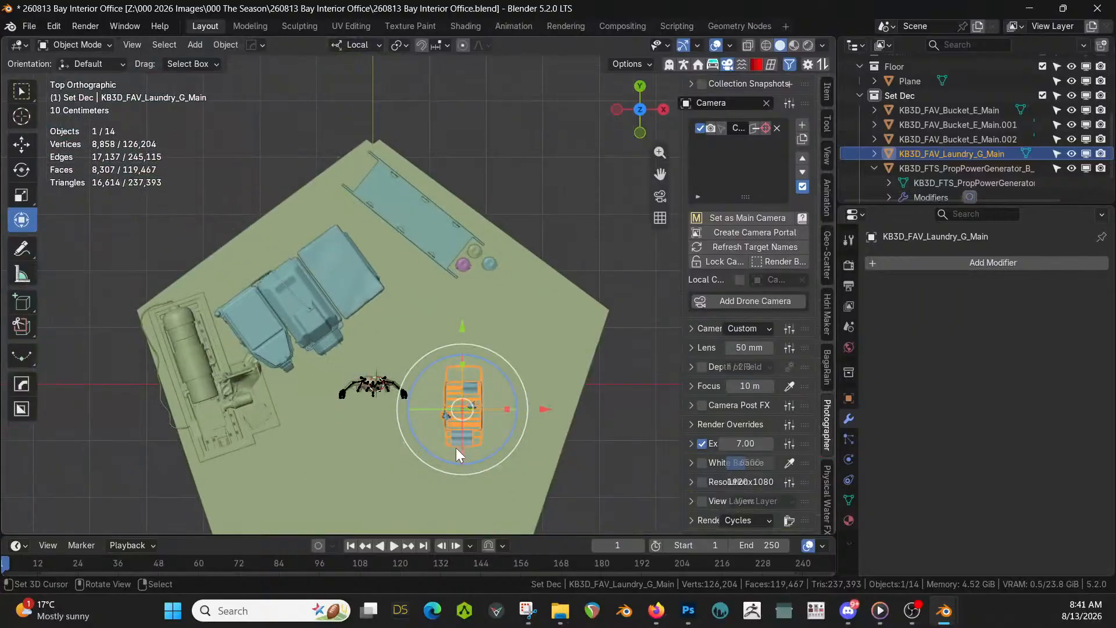
key(g)
click(607, 420)
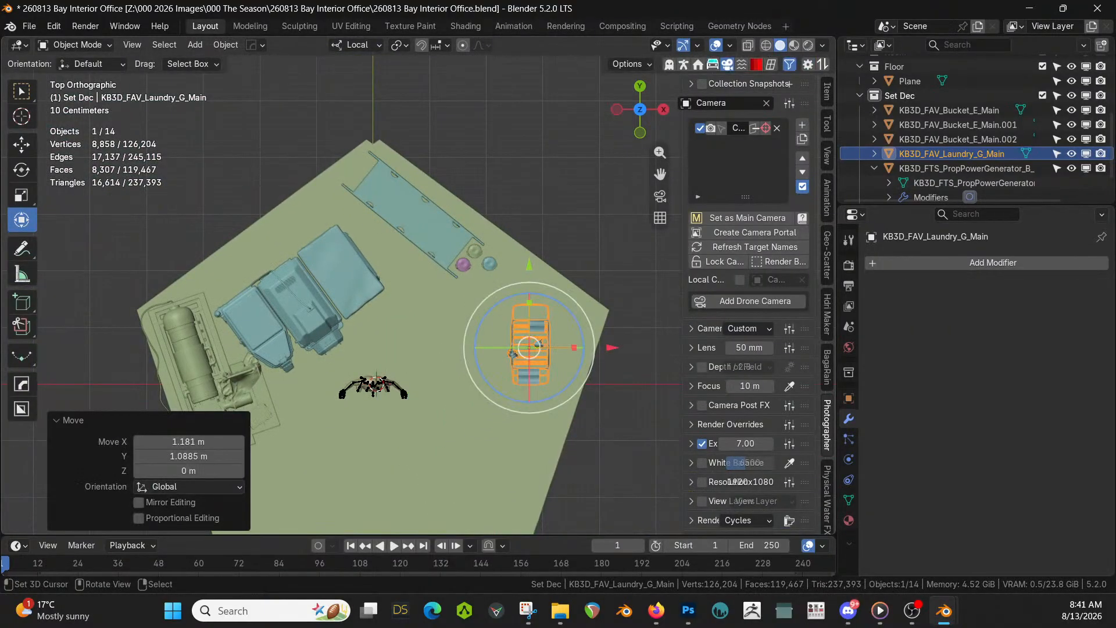
Rotate the laundry rack about -54.6° around Z and move it about 0.08 m in X and 0.84 m in Y, beside the buckets
key(r)
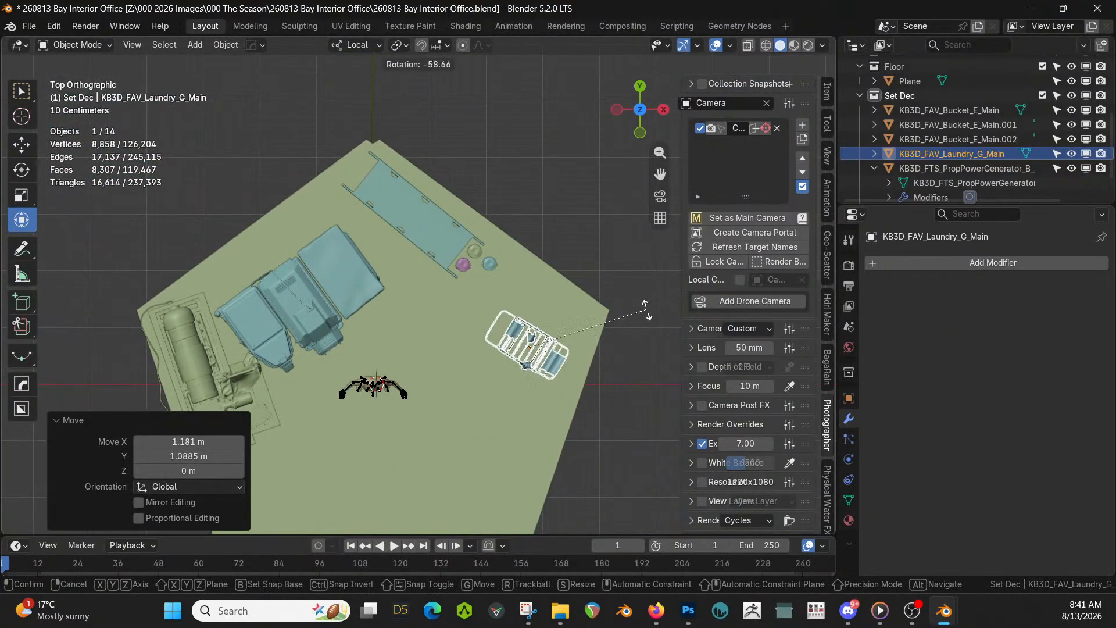
click(635, 329)
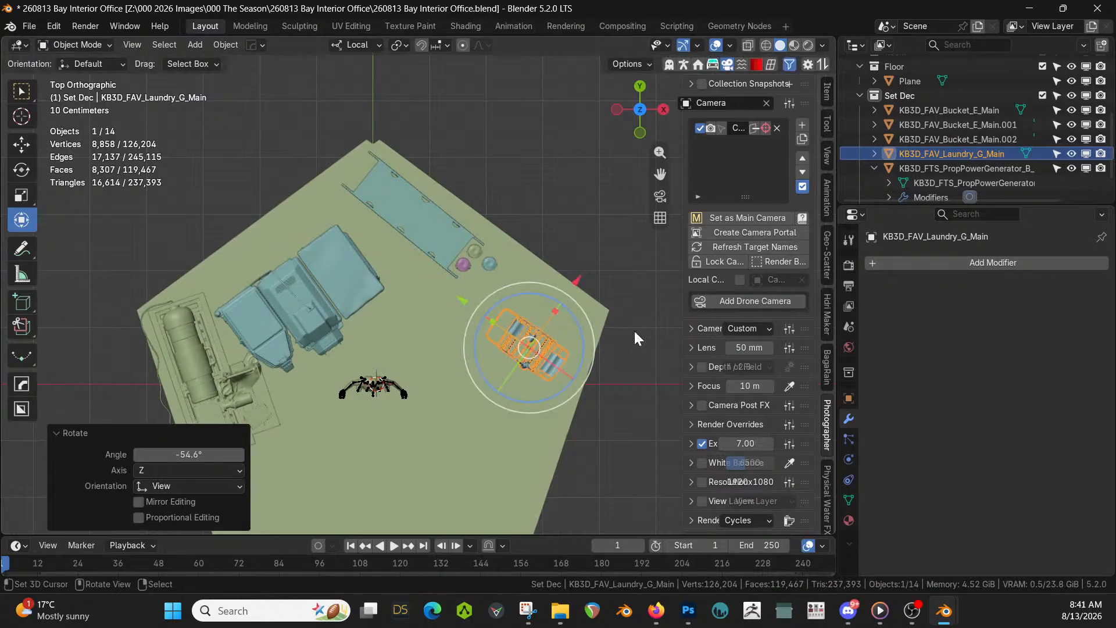
key(g)
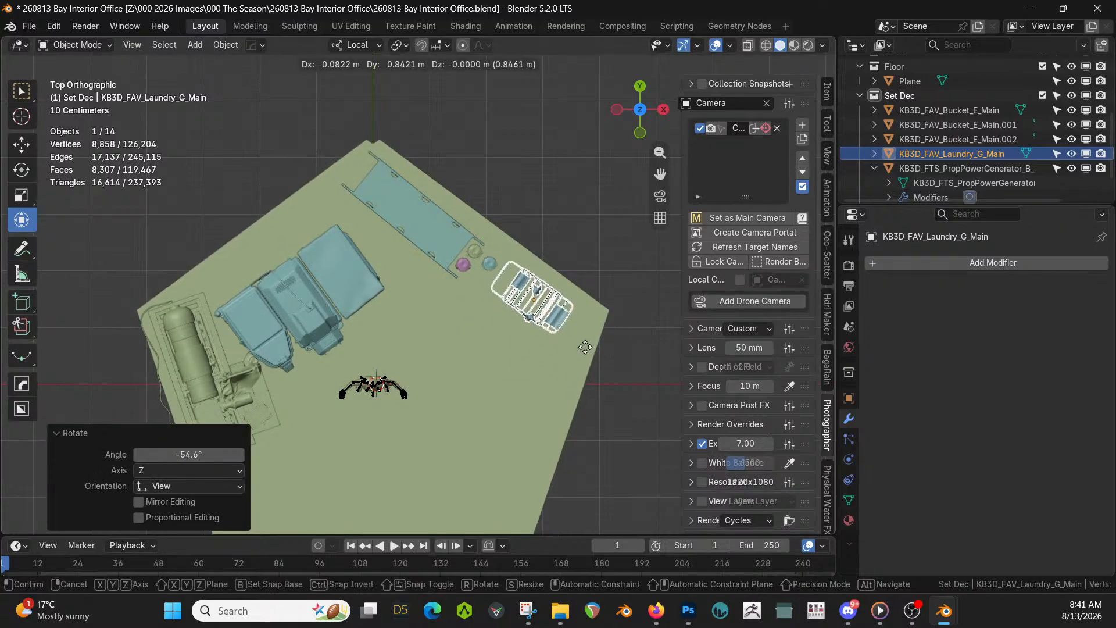
click(585, 347)
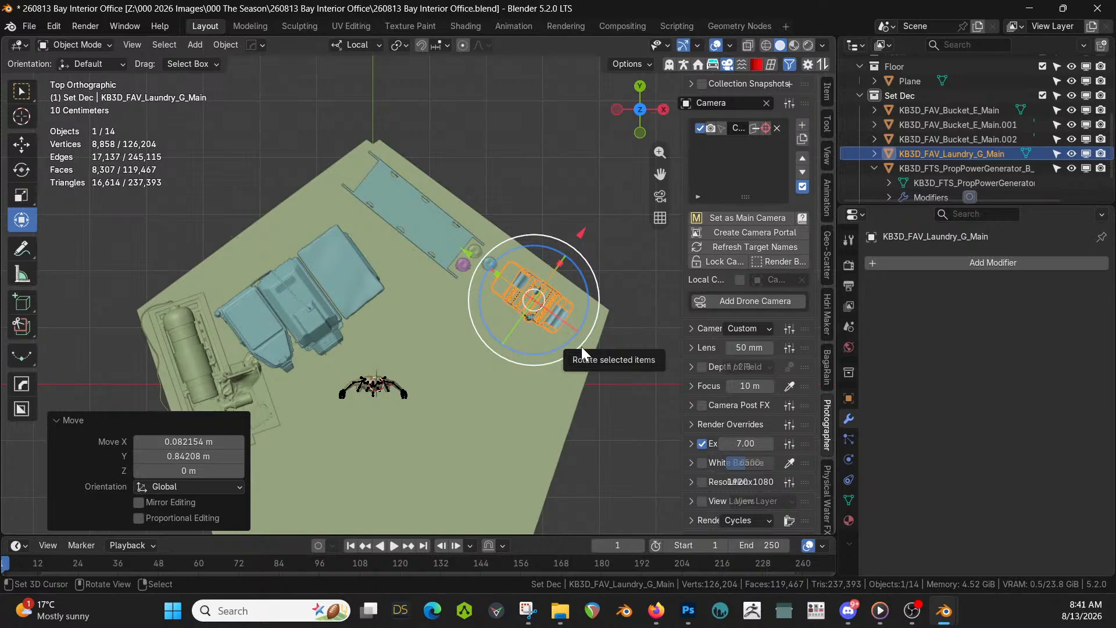
Include the Room collection in the view layer and inspect the laundry rack and buckets against the wall
middle_drag(582, 347, 309, 244)
scroll(361, 214, up, 4)
scroll(1027, 129, up, 3)
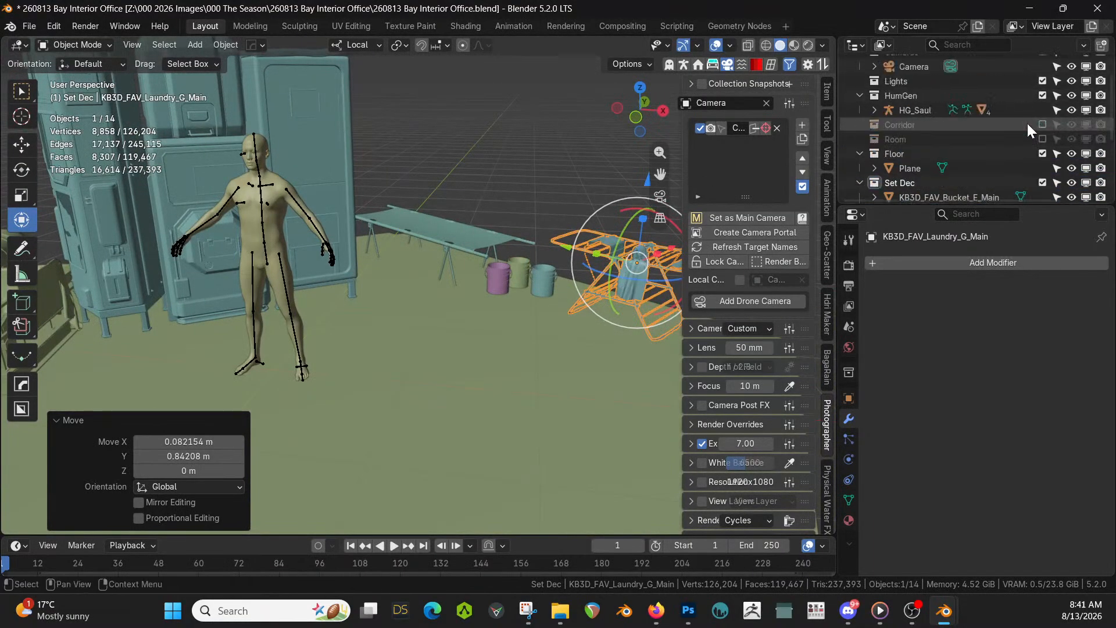
click(1042, 139)
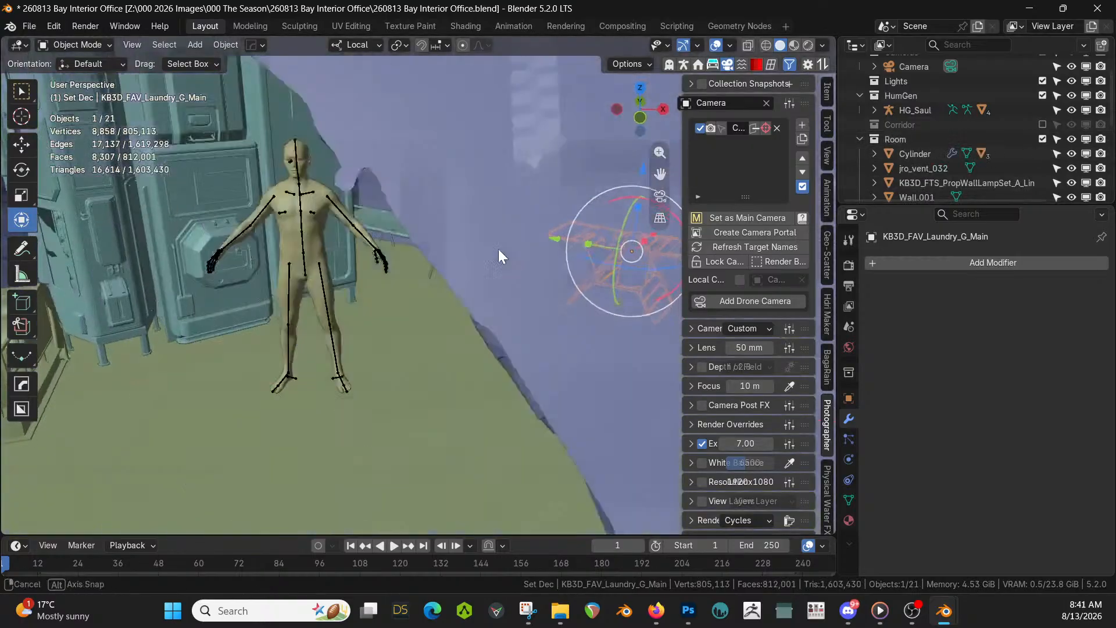
scroll(498, 249, up, 5)
shift+middle_drag(556, 333, 561, 404)
scroll(304, 438, up, 2)
scroll(480, 465, down, 3)
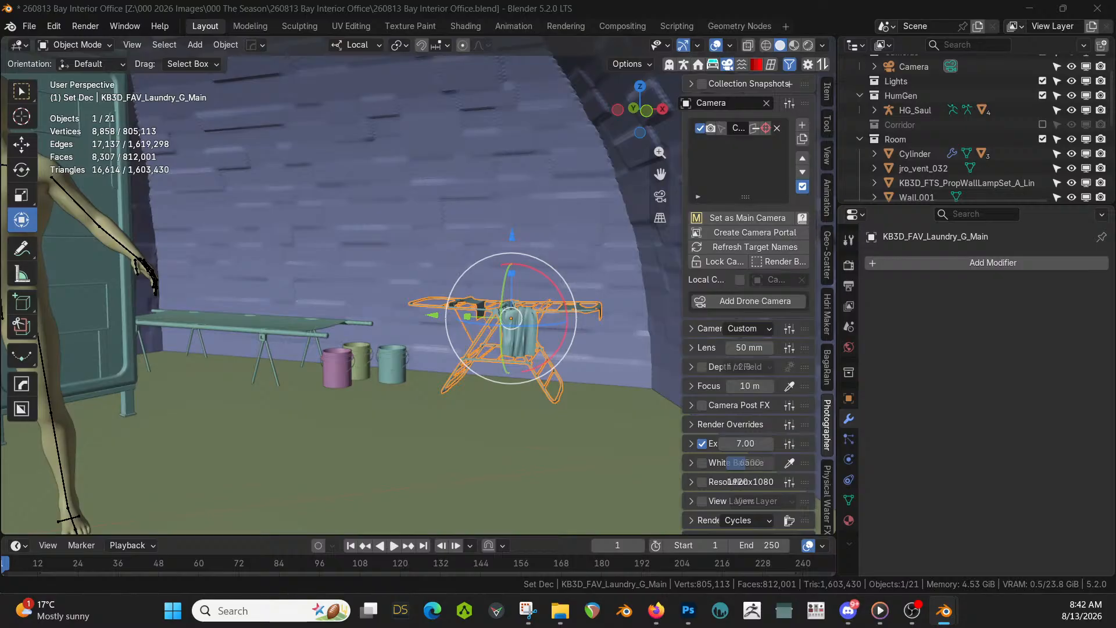
Add the KB3D_FAV_Chair_A_Main asset in front of the stretcher, exclude the Room collection and show the floor layout in top view
drag(465, 430, 213, 399)
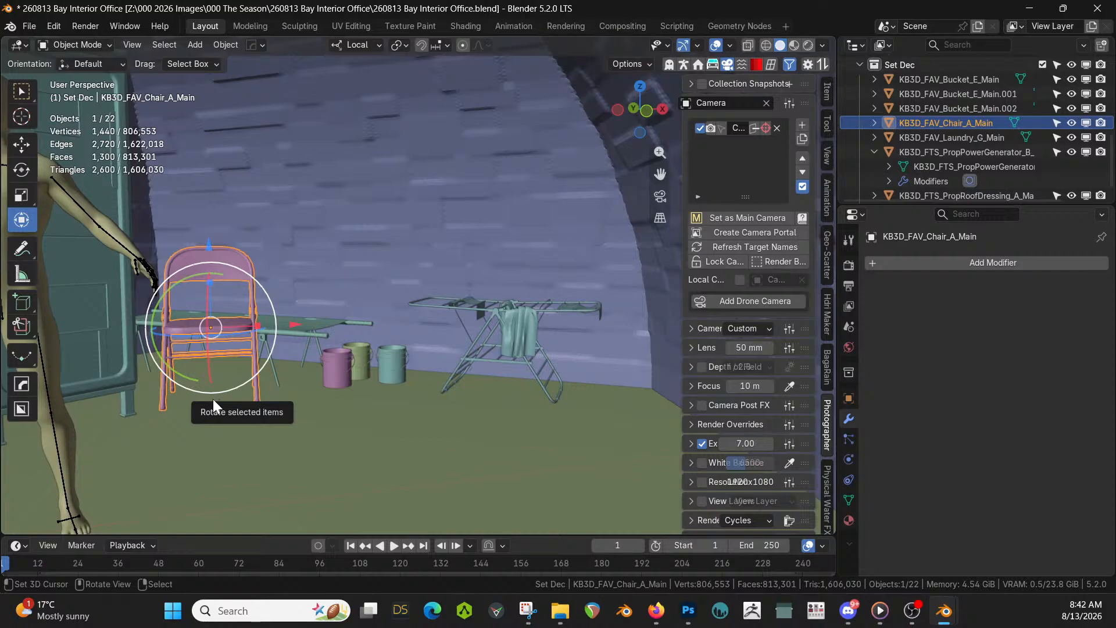
middle_drag(213, 399, 244, 415)
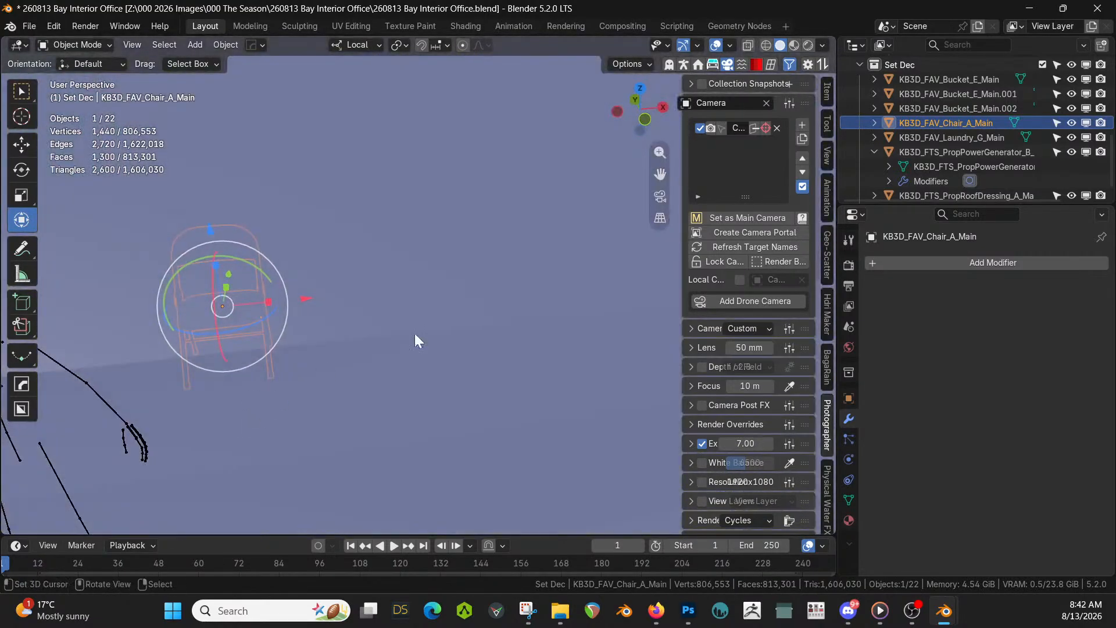
scroll(995, 169, up, 6)
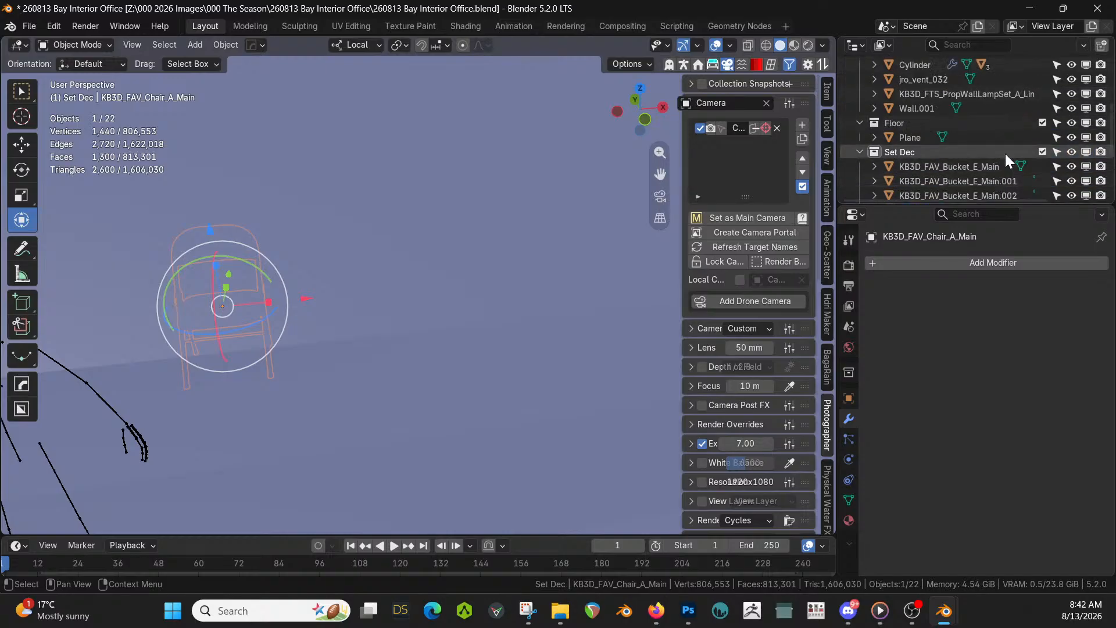
click(1042, 108)
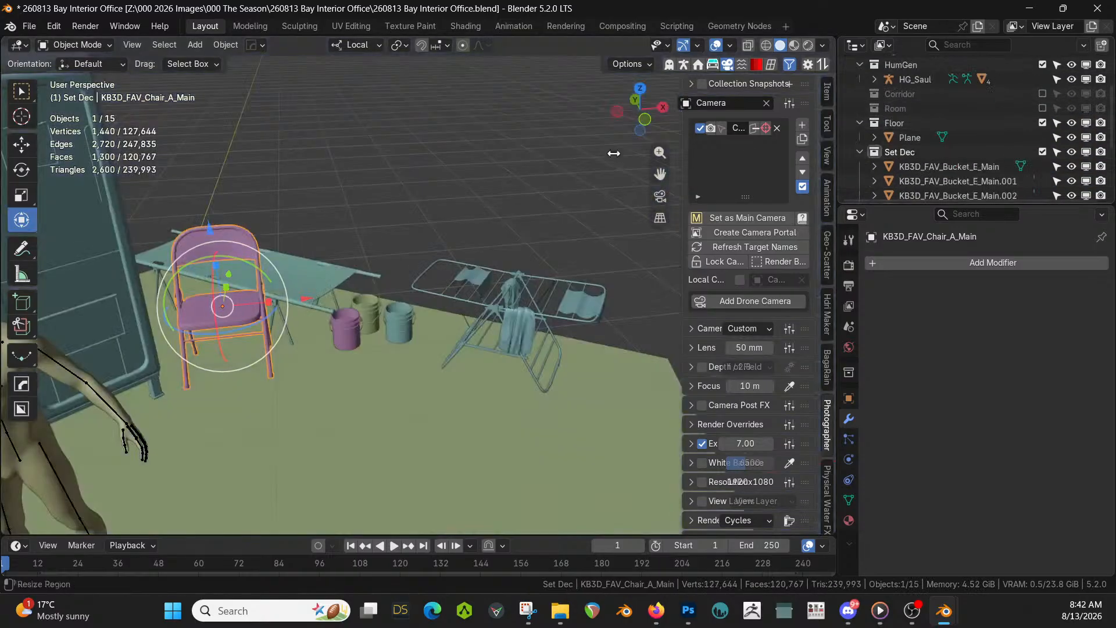
key(KP_7)
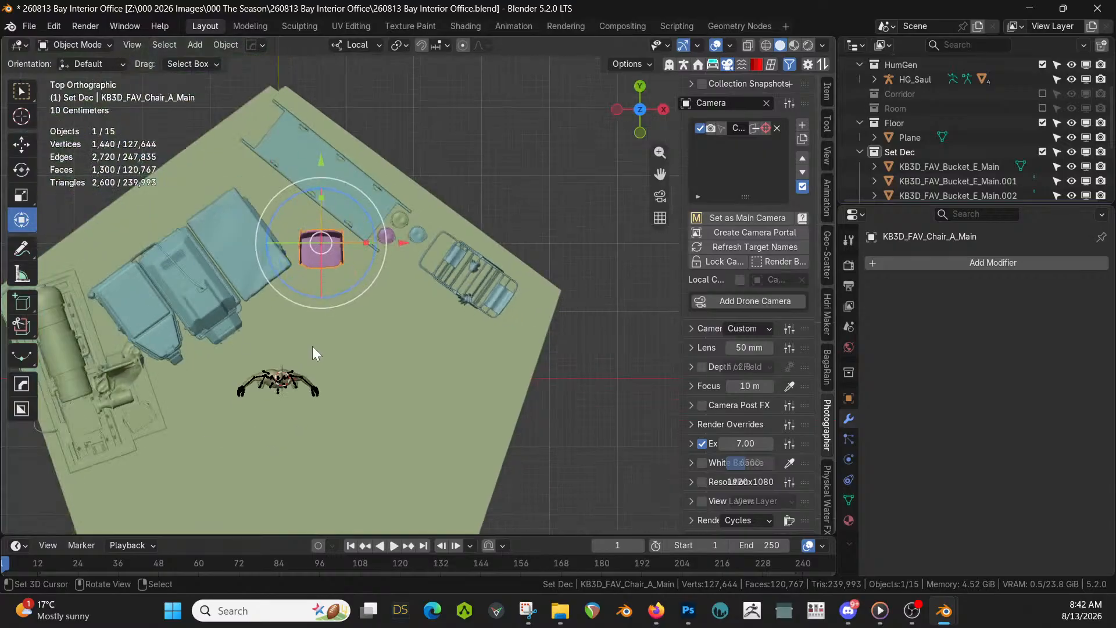
shift+middle_drag(352, 292, 356, 361)
Rotate the chair about -44.7° around Z and move it about 1.20 m in X and -0.89 m in Y, in front of the laundry rack
key(r)
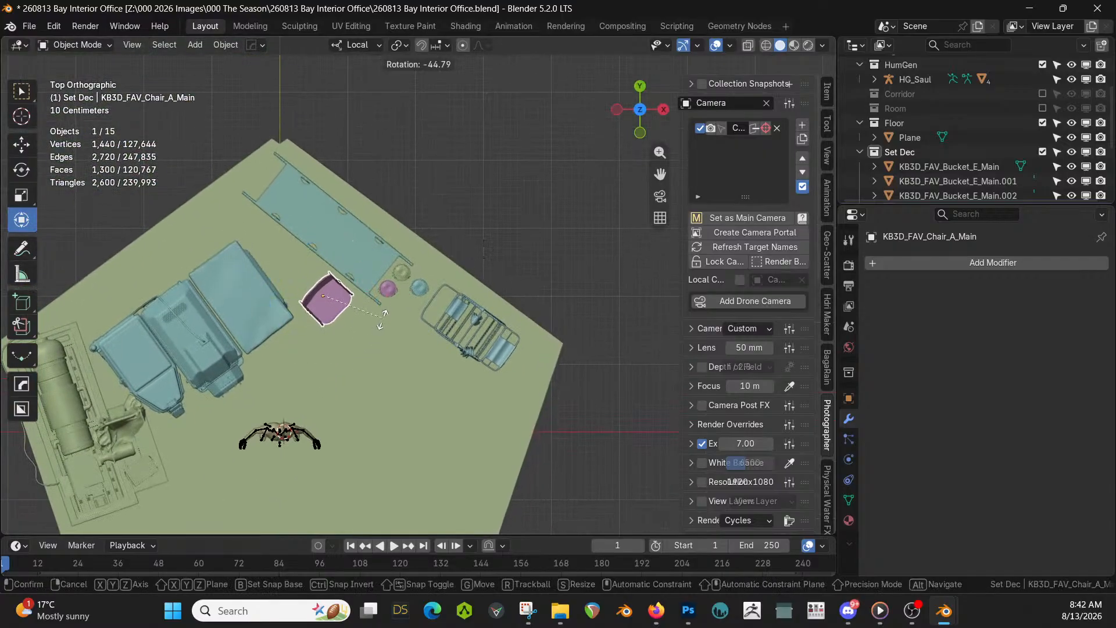
click(384, 317)
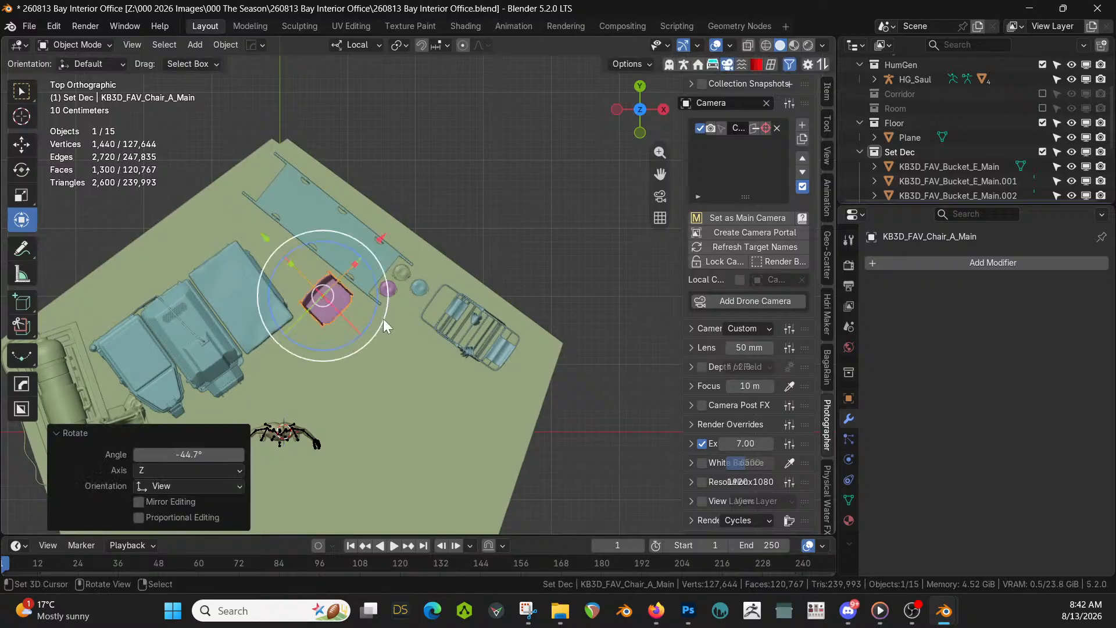
key(g)
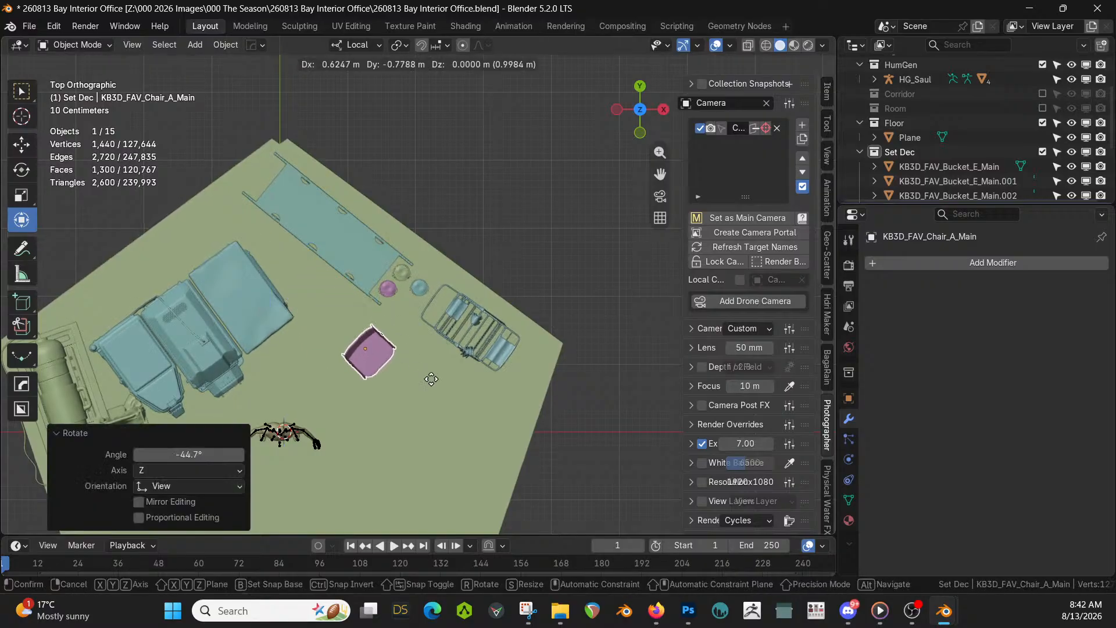
click(465, 381)
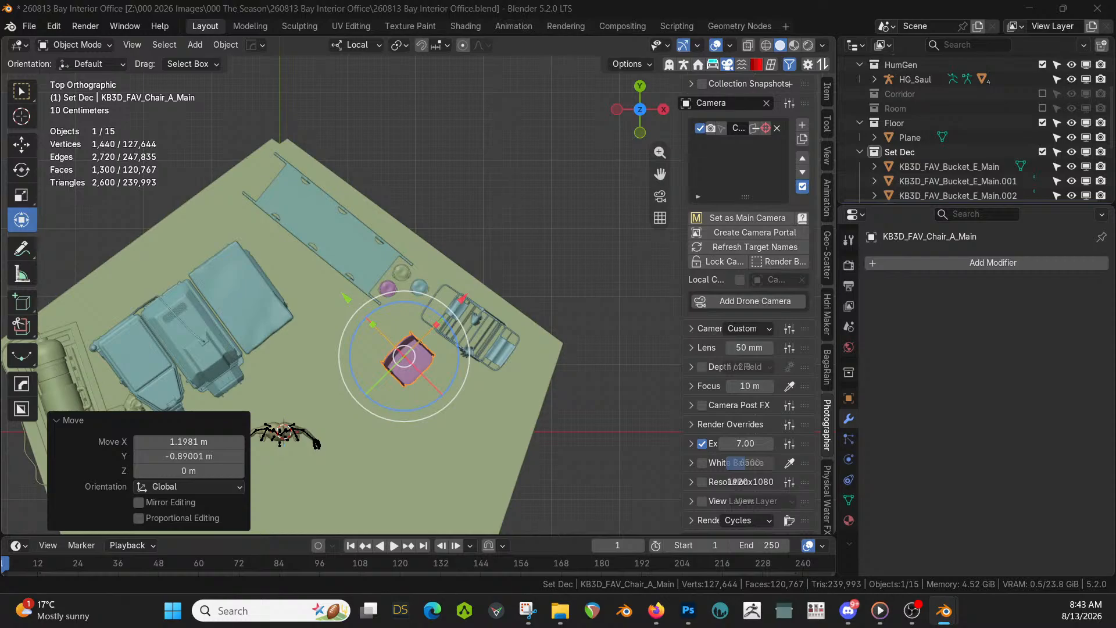
Check the chair in perspective and delete it
scroll(416, 285, down, 1)
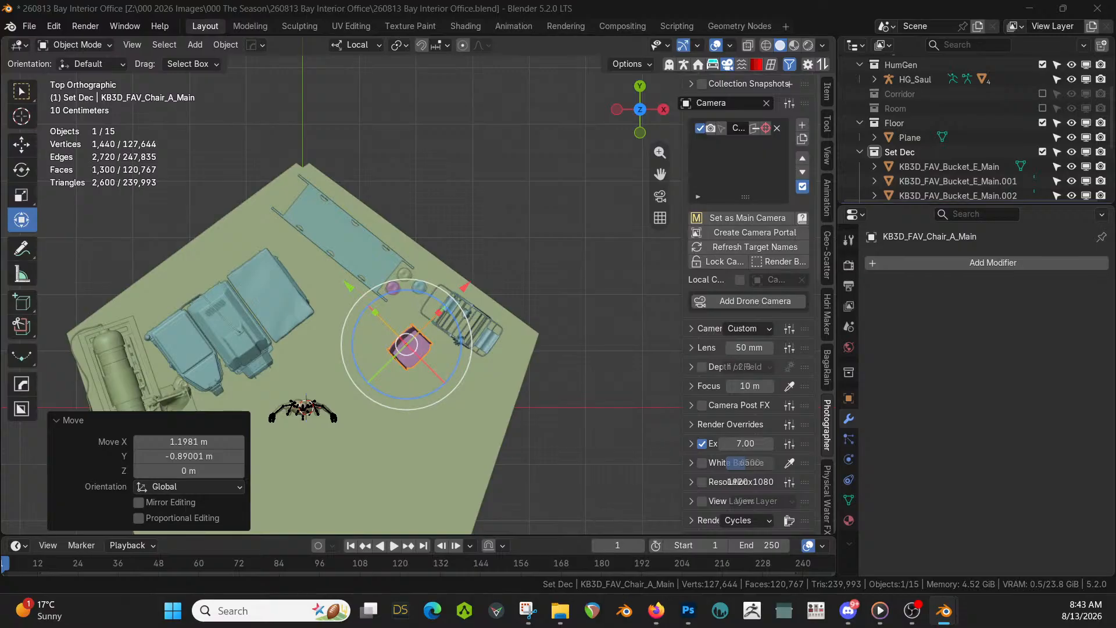
mouse_move(466, 223)
middle_down()
mouse_move(459, 270)
mouse_move(476, 160)
mouse_move(465, 218)
middle_up()
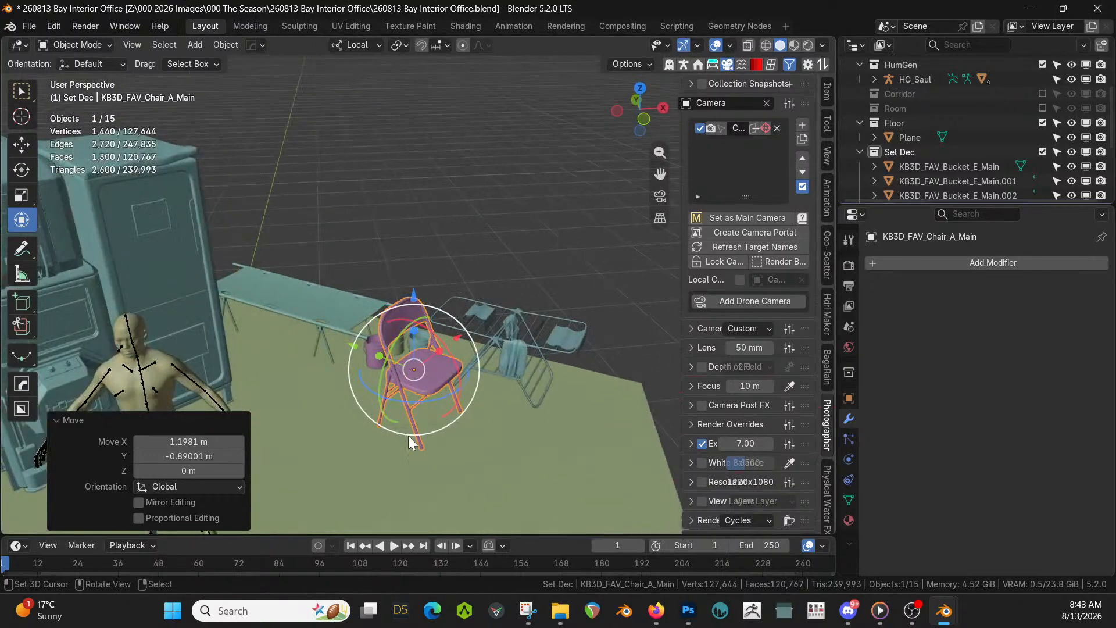
key(Delete)
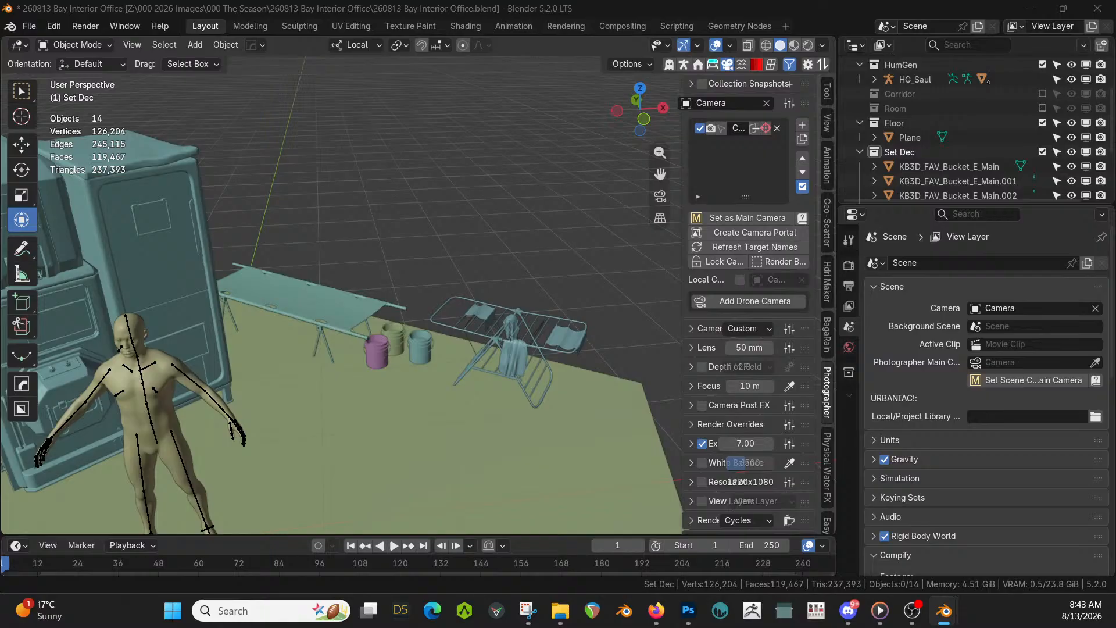
Add the Table_01_2K asset to the floor in front of the laundry rack and show it in top view
drag(1115, 325, 445, 473)
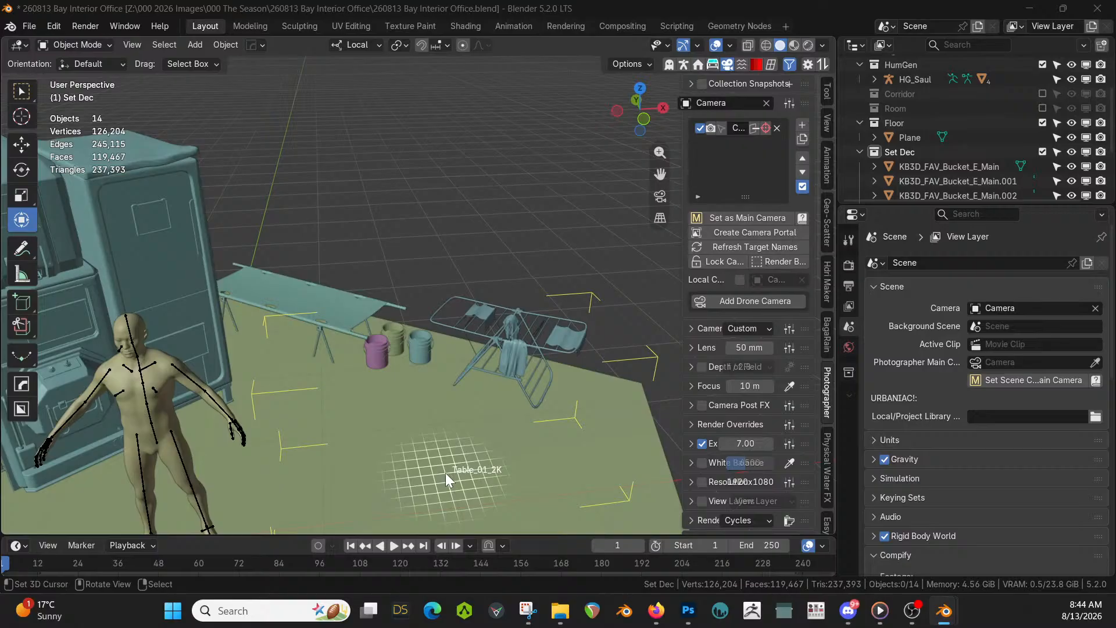
drag(445, 473, 445, 472)
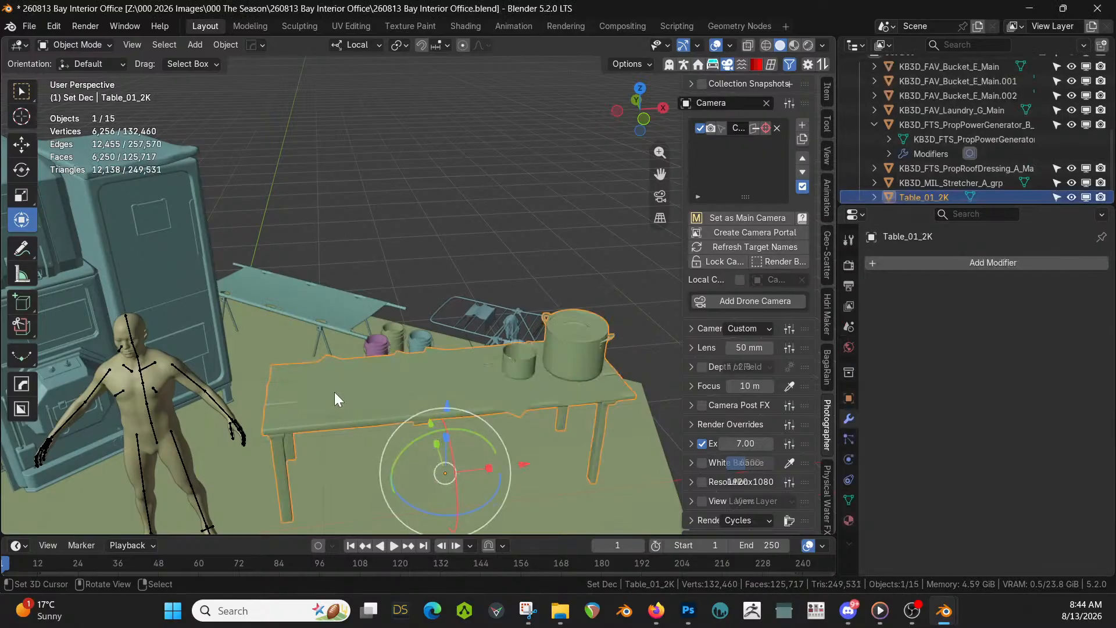
middle_drag(334, 392, 361, 468)
key(KP_7)
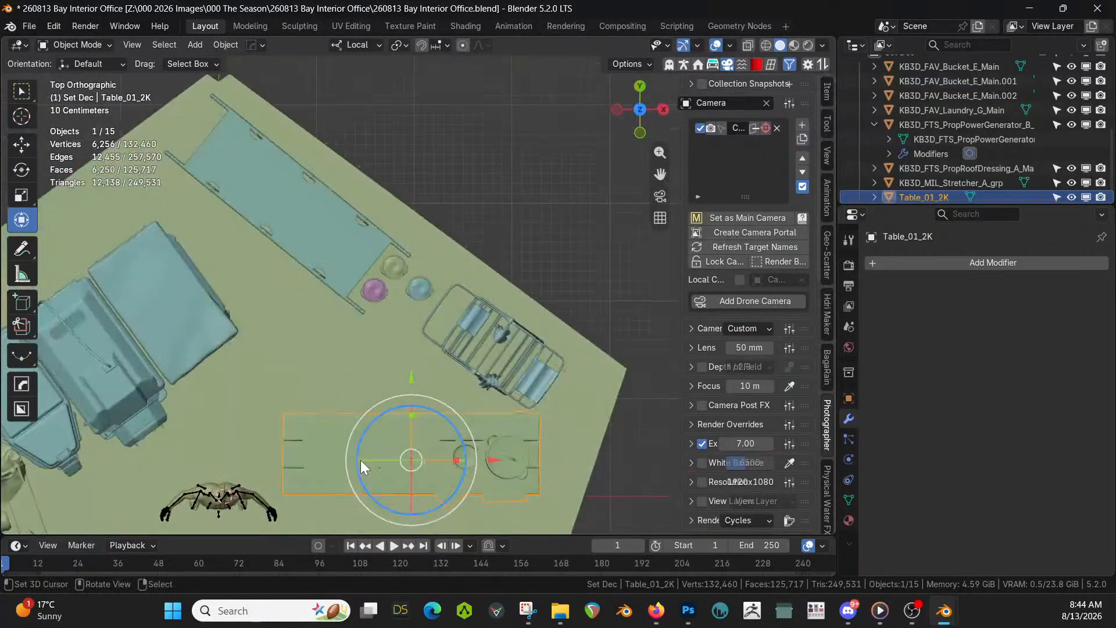
Rotate the table about 111° around Z and move it about 0.59 m in X and -0.94 m in Y, alongside the side wall
scroll(360, 460, down, 6)
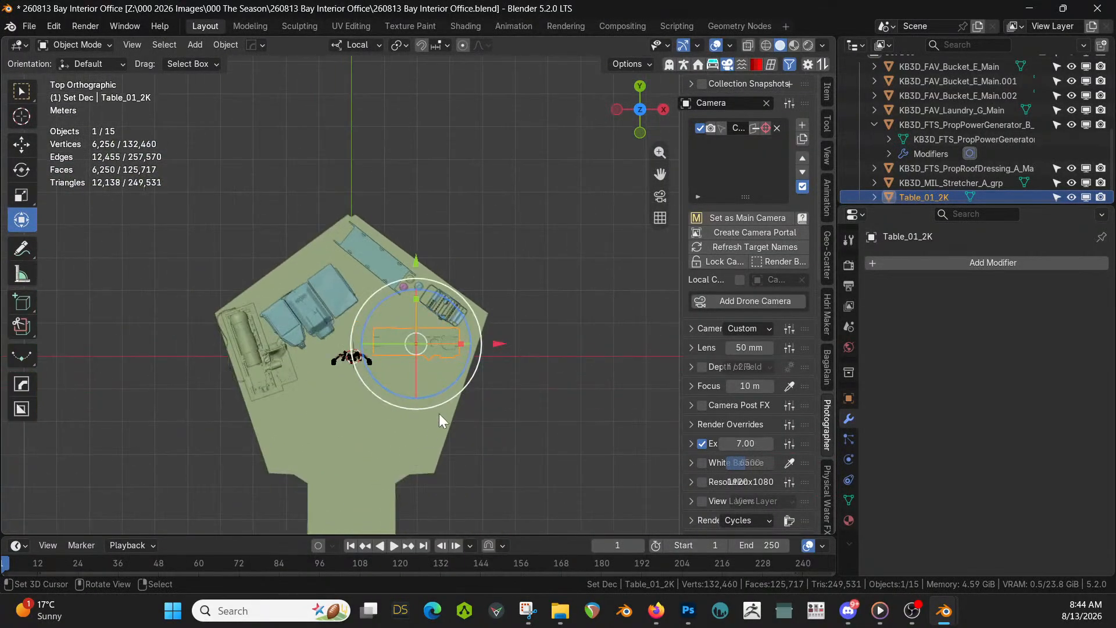
drag(466, 382, 373, 375)
key(g)
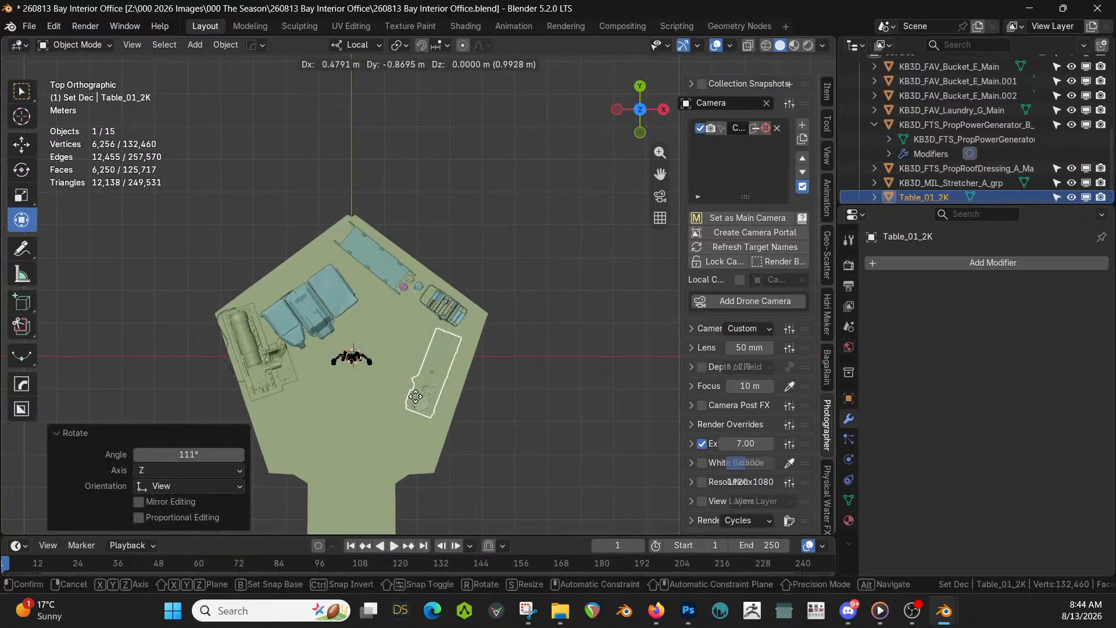
click(418, 398)
Include the Room collection in the view layer and view the table against the wall in perspective
middle_drag(423, 393, 452, 238)
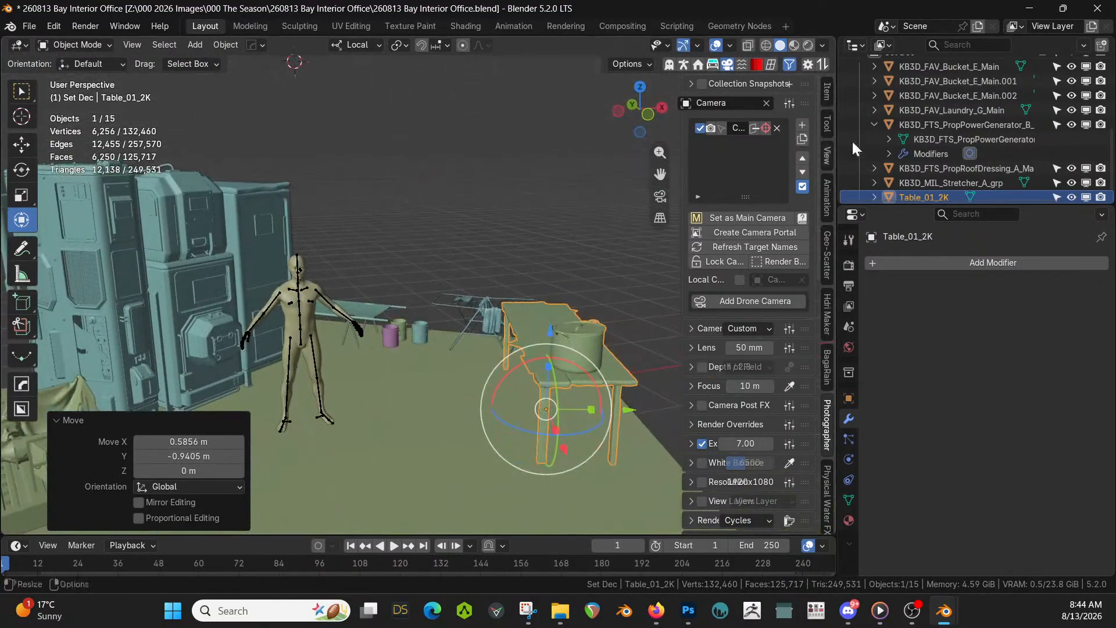
scroll(1020, 90, up, 3)
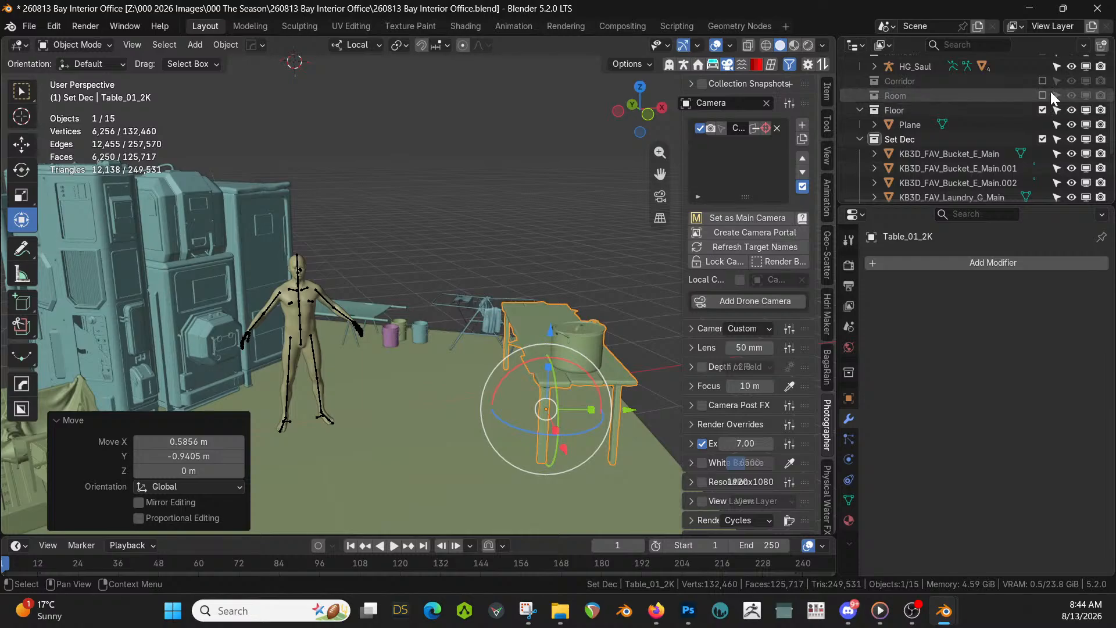
click(1044, 95)
middle_drag(487, 253, 454, 323)
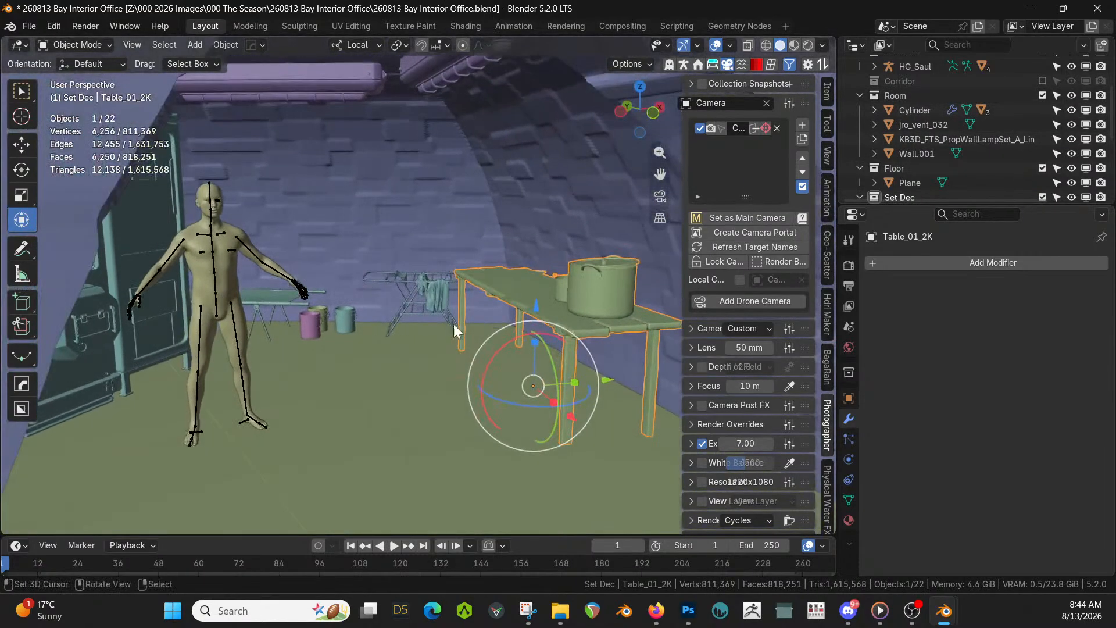
Move the table about -0.09 m along its local Y and check its edge against the wall up close
key(g)
key(y)
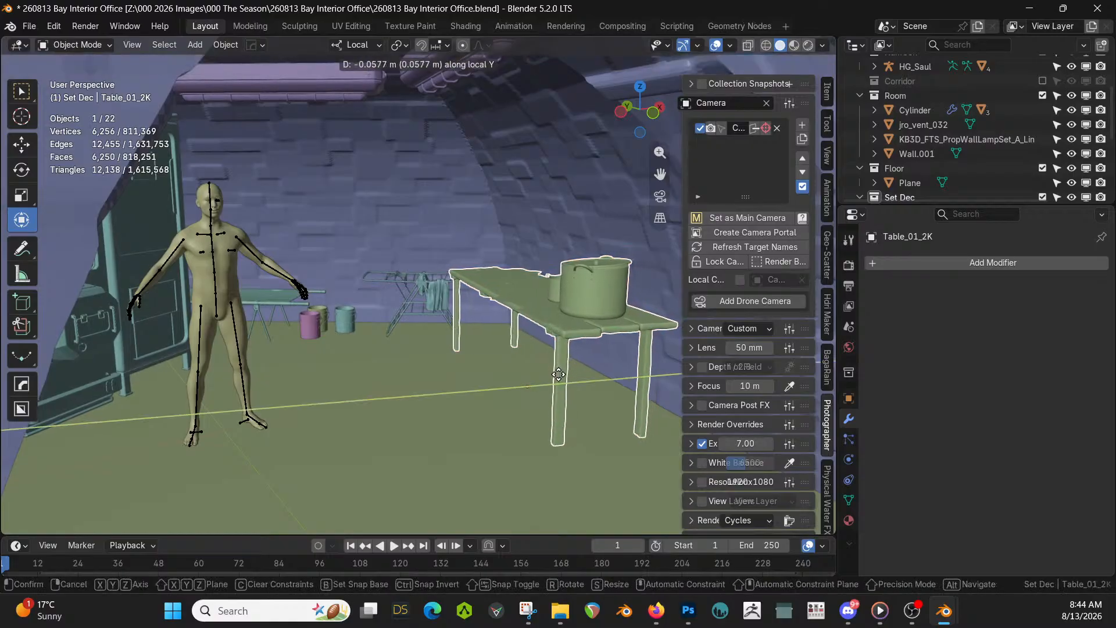
click(550, 369)
mouse_move(550, 368)
middle_down()
mouse_move(553, 399)
mouse_move(469, 347)
mouse_move(479, 362)
middle_up()
scroll(472, 330, up, 4)
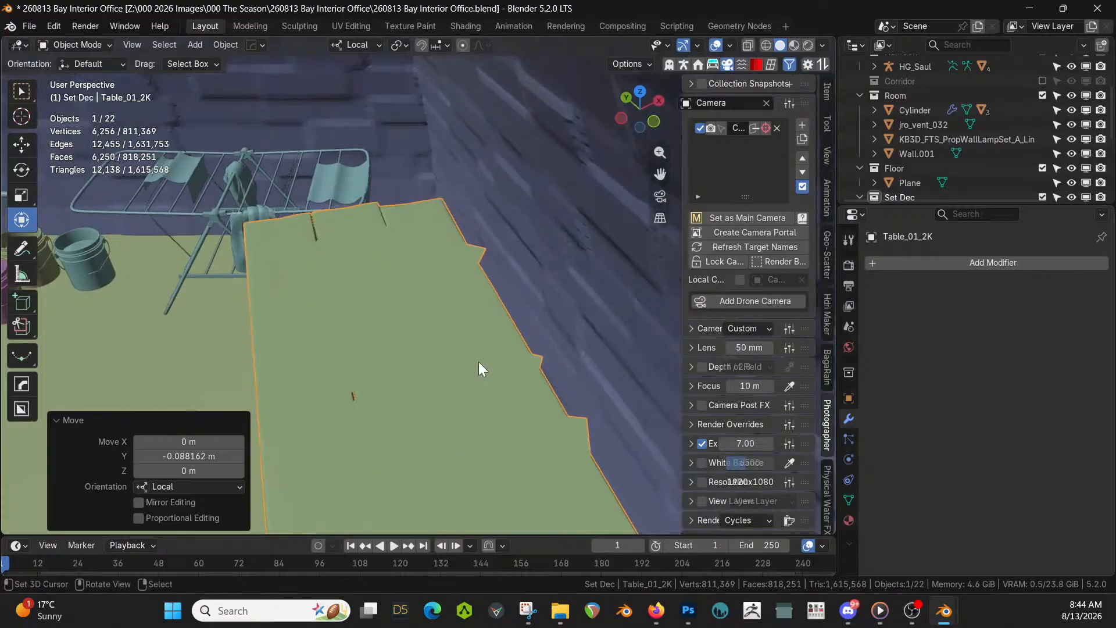
Preview the tabletop in rendered shading and look closely at the paper sheets lying on it
key(z)
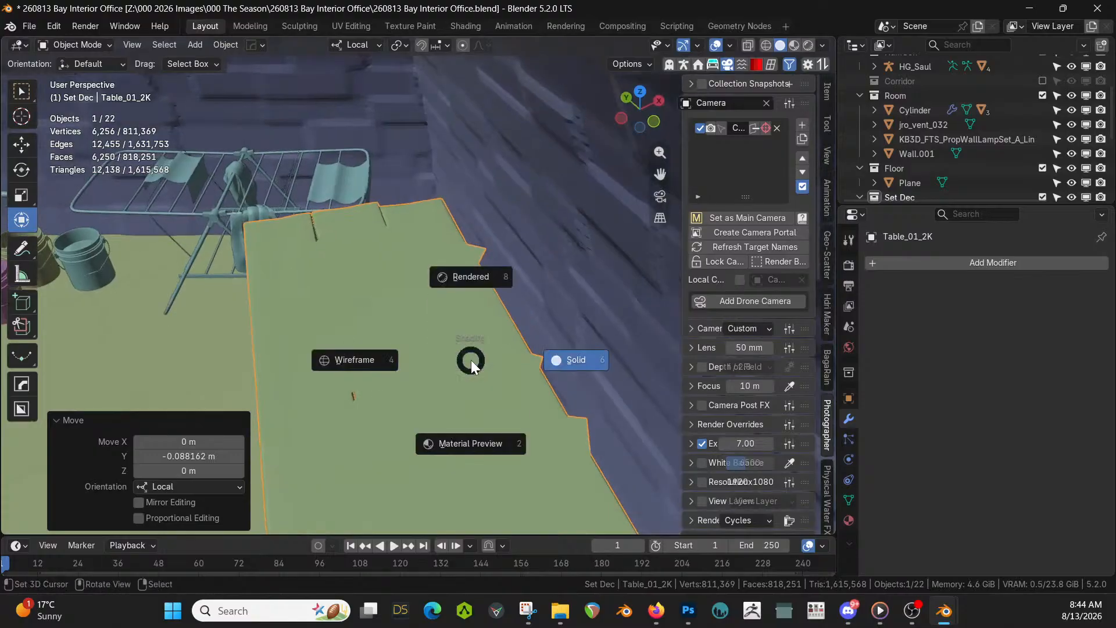
key(8)
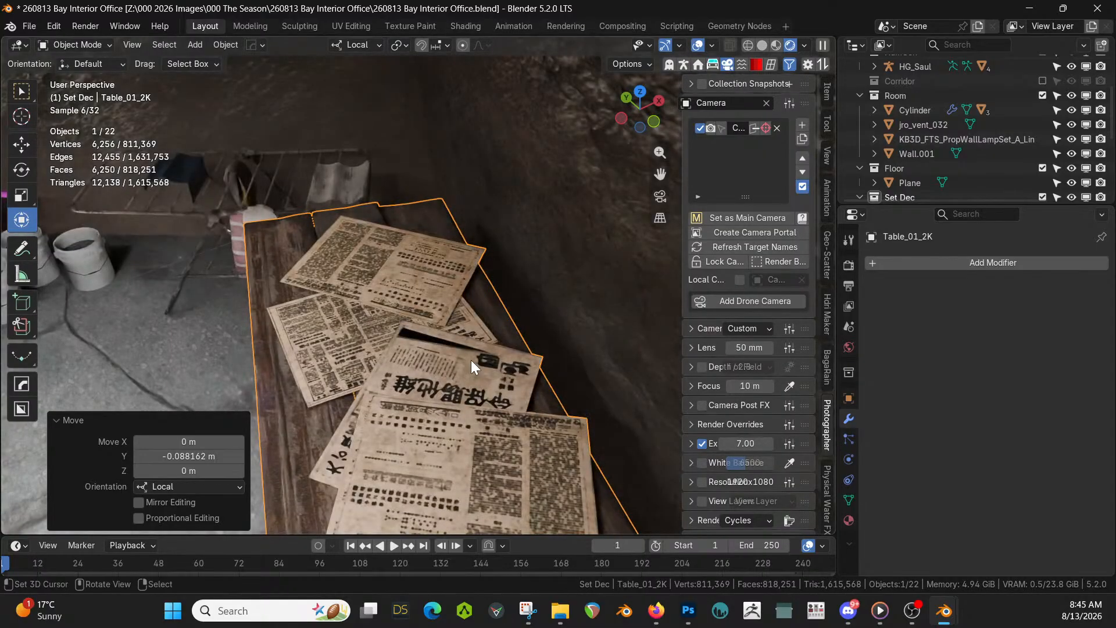
middle_drag(315, 392, 313, 354)
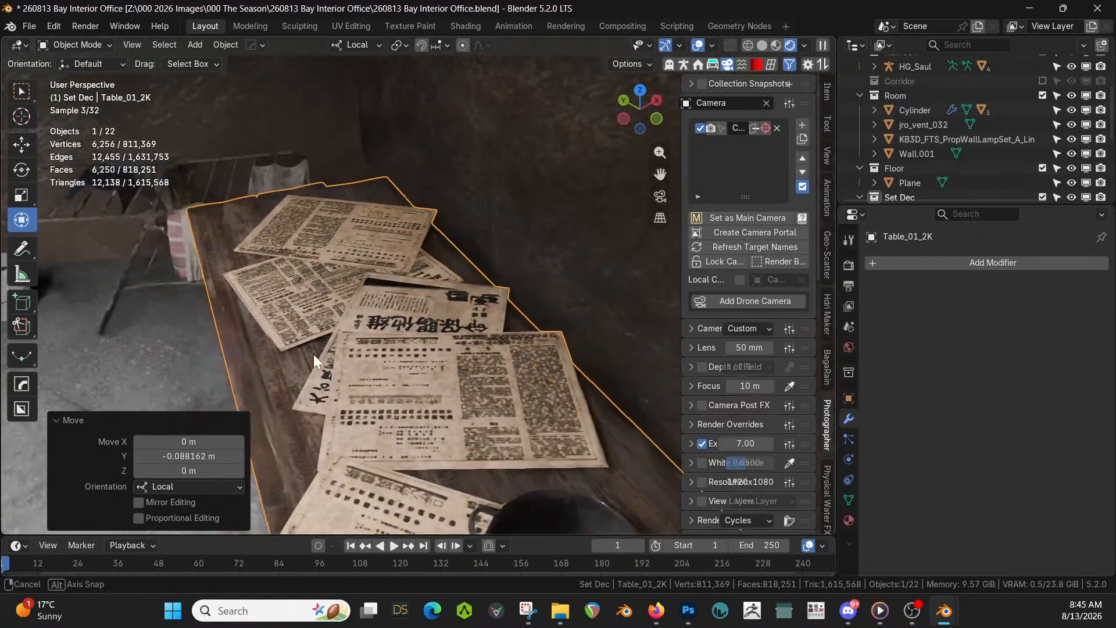
In solid shading, delete the vertices of the five paper sheets between the table's far end and the cooking pots
key(z)
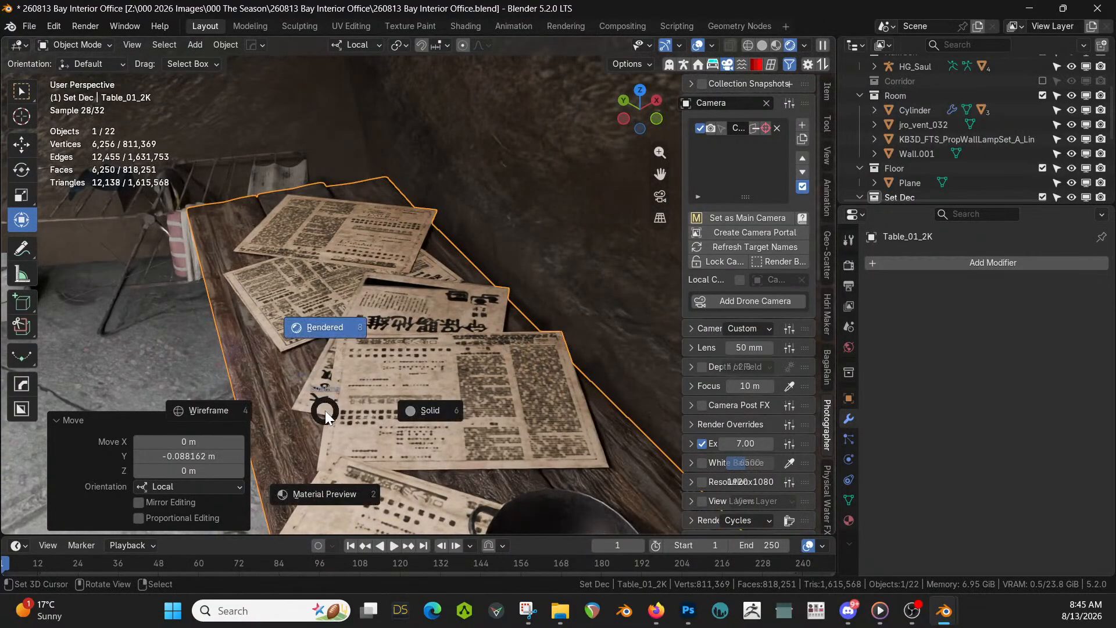
key(KP_6)
key(Tab)
right_click(398, 381)
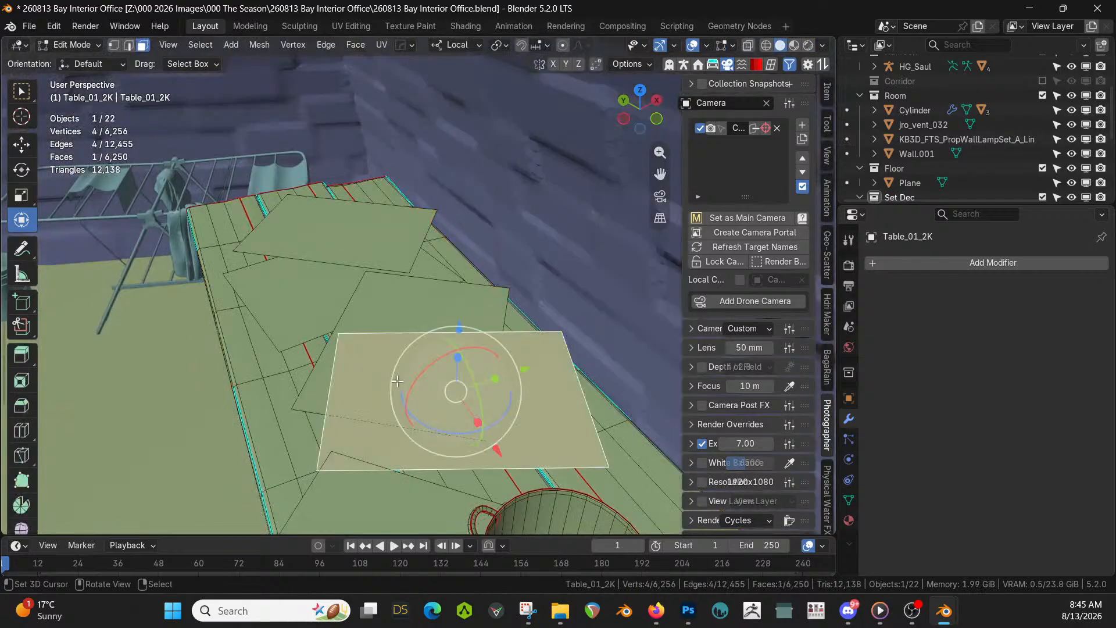
shift+right_click(416, 306)
shift+right_click(330, 291)
shift+right_click(325, 233)
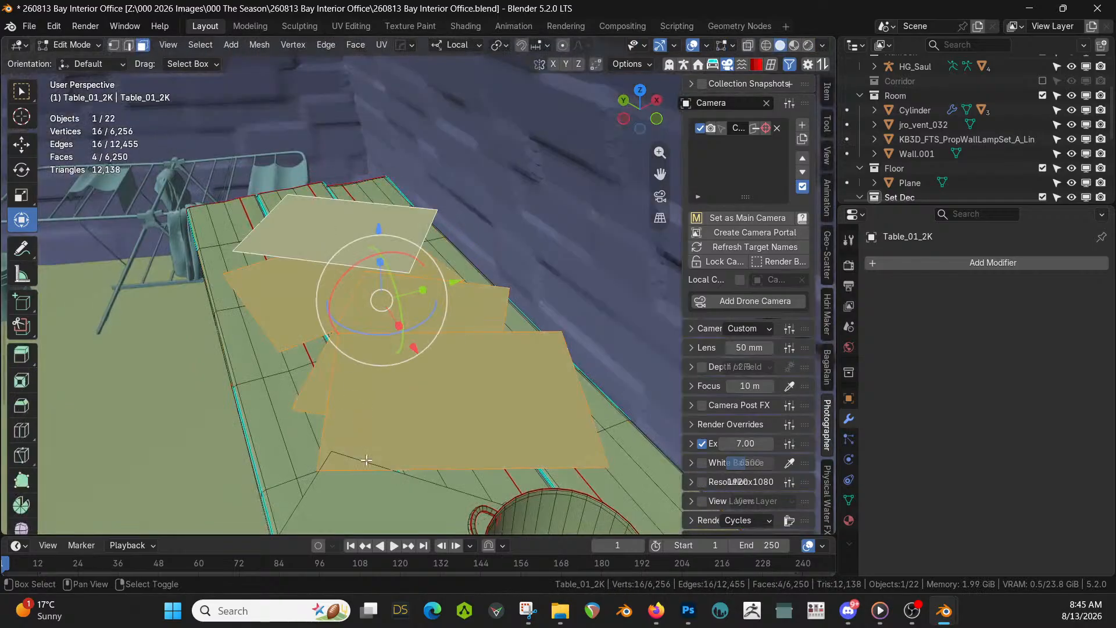
shift+right_click(370, 496)
key(x)
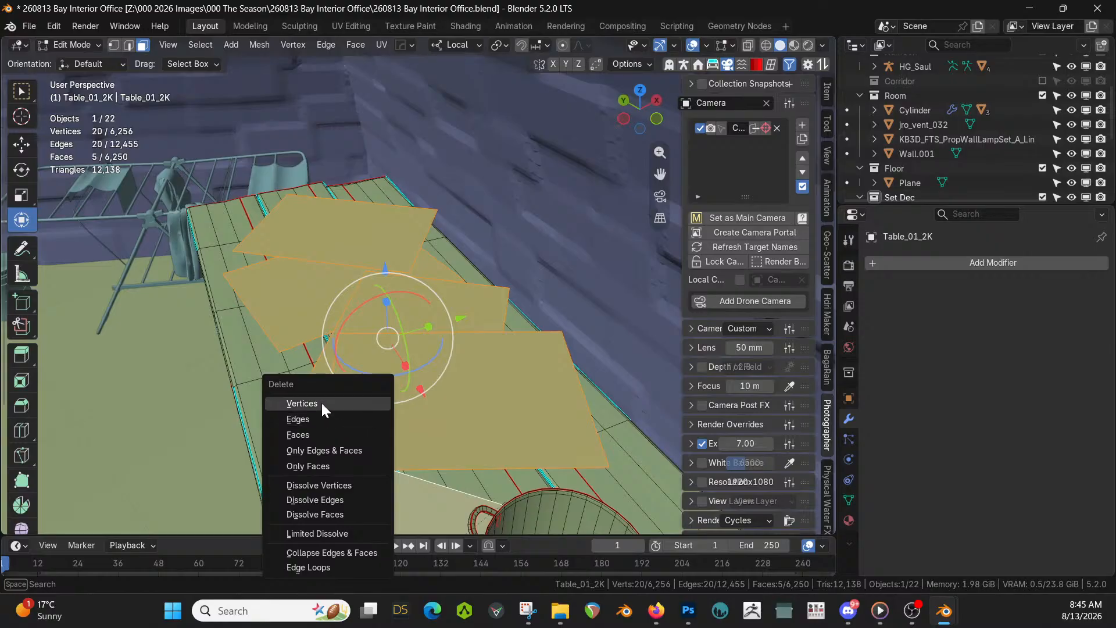
click(326, 402)
scroll(337, 339, down, 3)
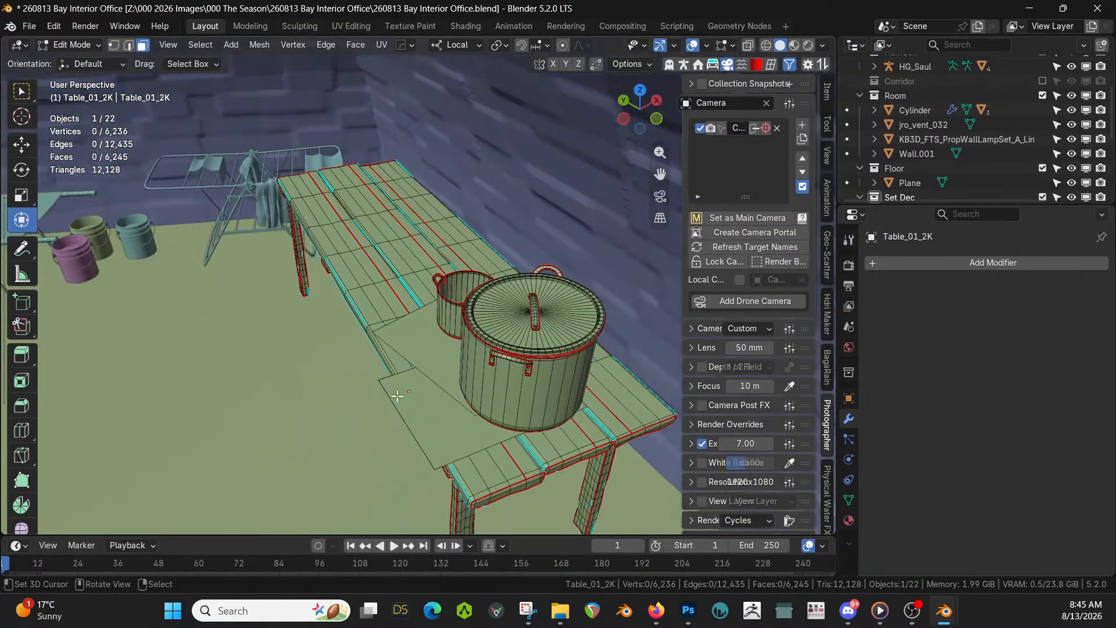
Delete the remaining two paper sheets beside the large pot and return the table to Object Mode
right_click(510, 408)
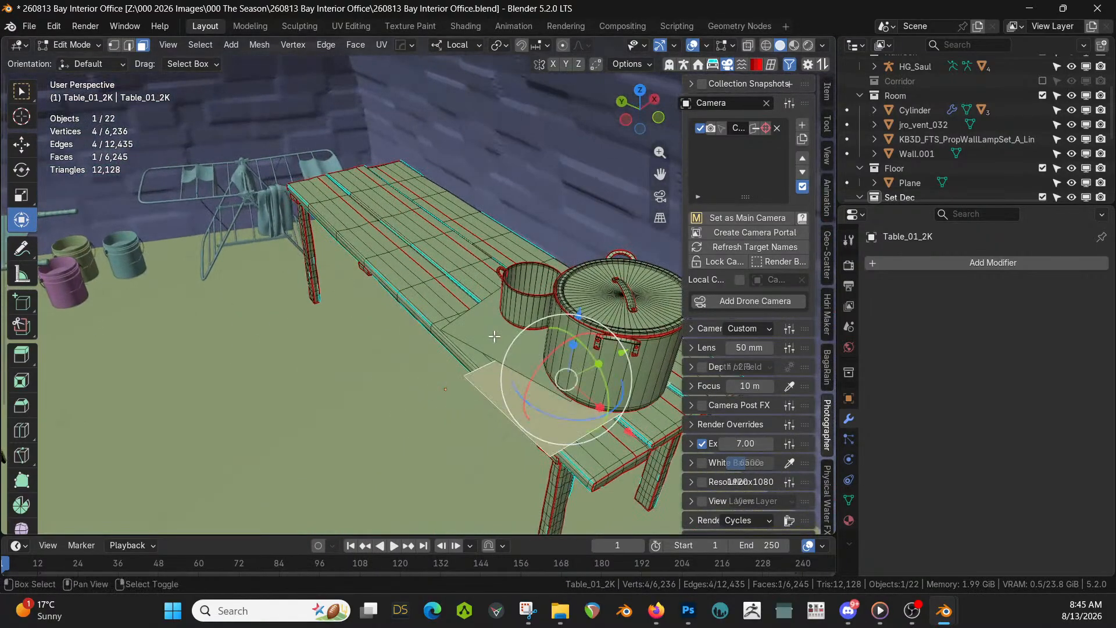
shift+right_click(494, 337)
key(x)
click(495, 337)
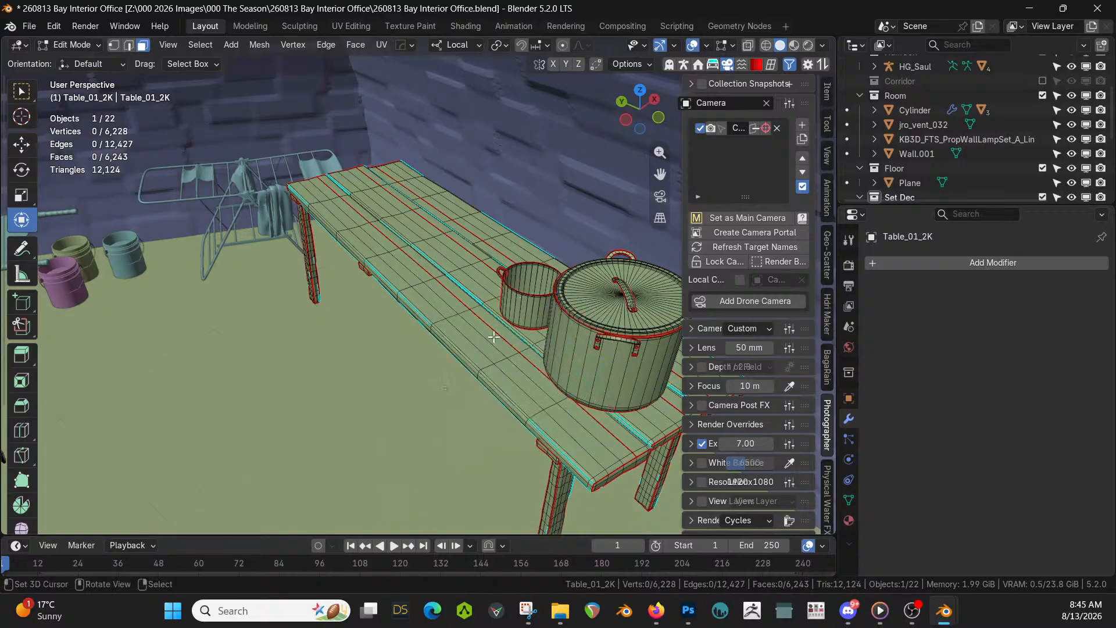
key(Tab)
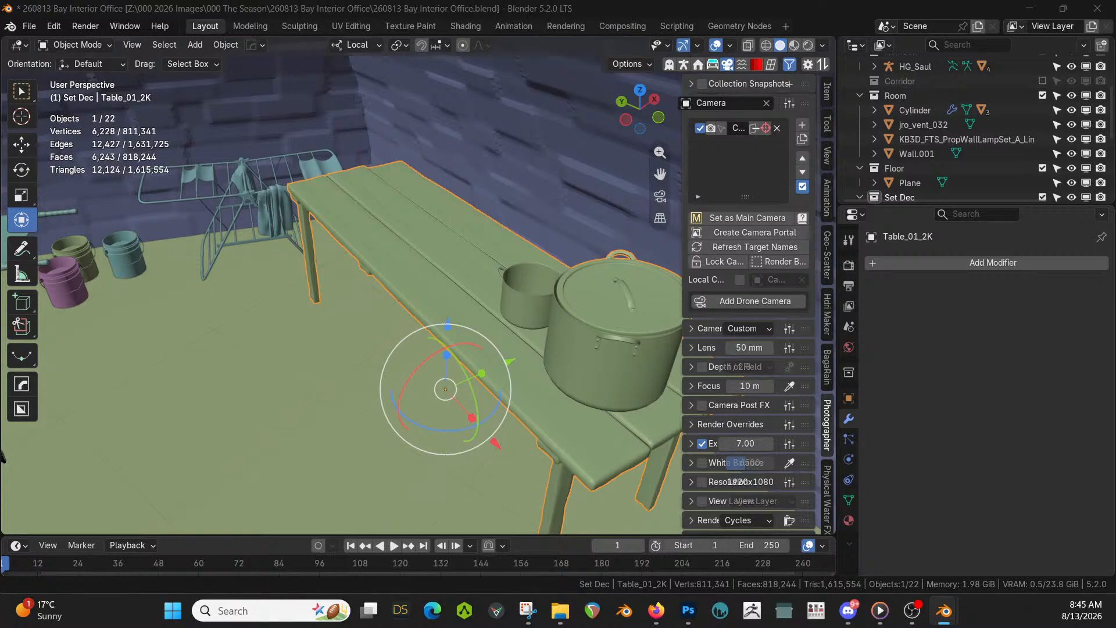
Add the Stool_01_2K asset to the floor in front of the table and view it from the room's other side
drag(2, 456, 309, 380)
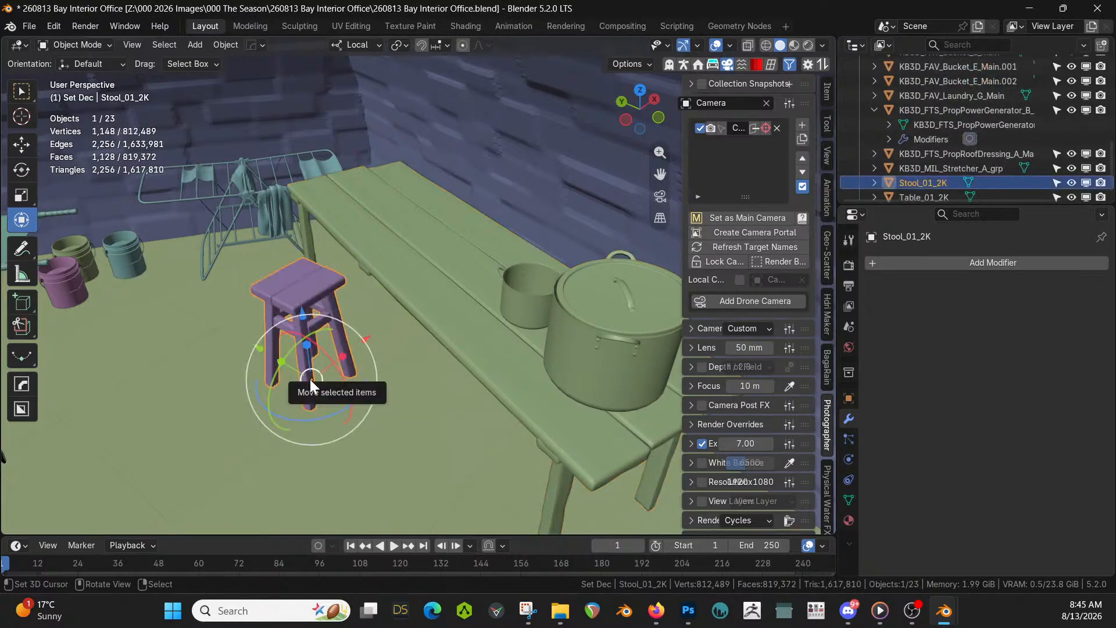
middle_drag(310, 379, 265, 306)
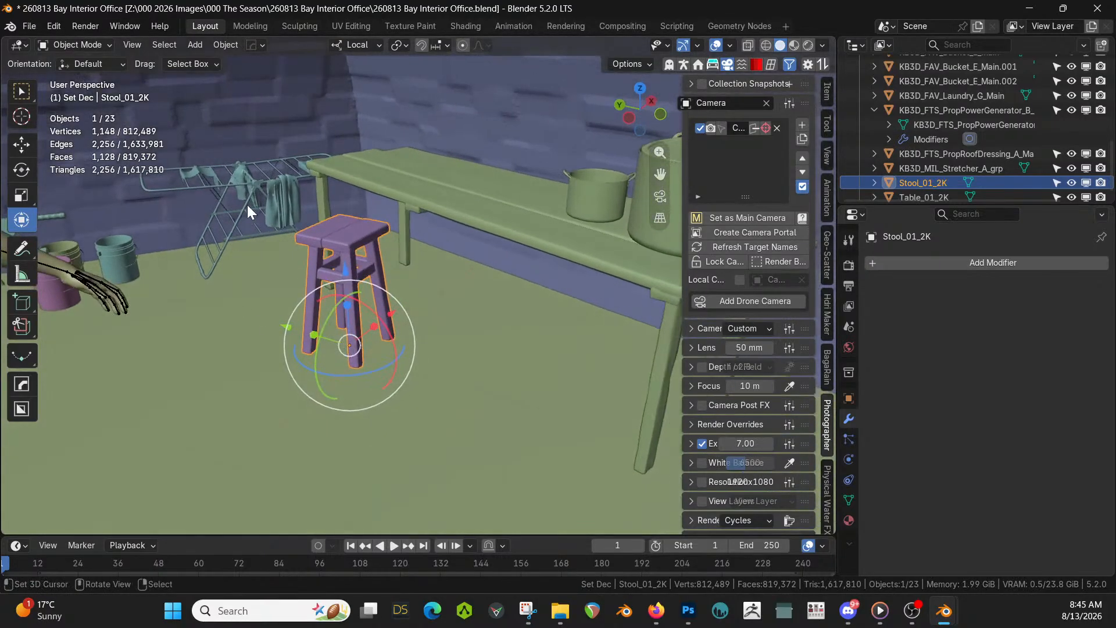
middle_drag(441, 320, 246, 309)
middle_drag(247, 308, 204, 307)
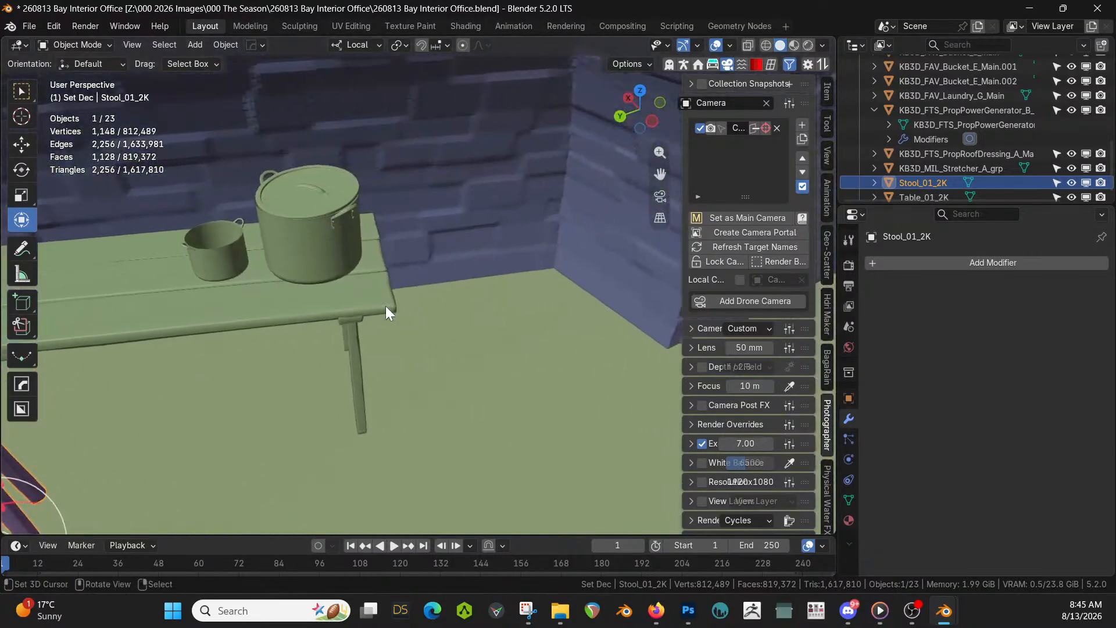
shift+middle_drag(386, 327, 494, 459)
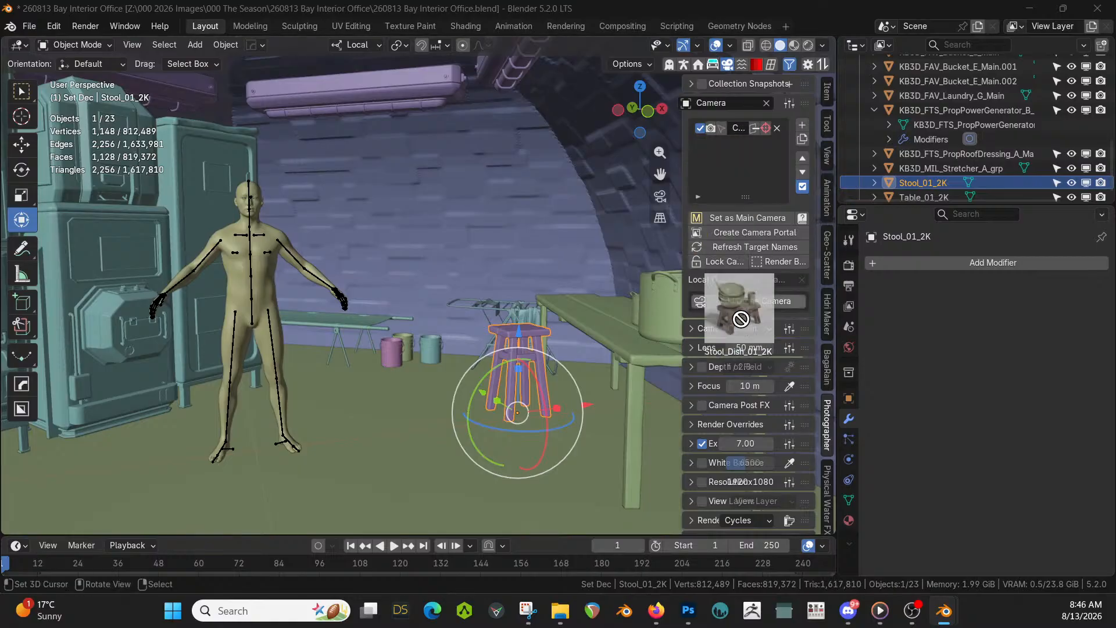
Add the Stool_Dish_01_2K asset beside the stool and move it about 0.39 m along its local X, towards the table
click(595, 407)
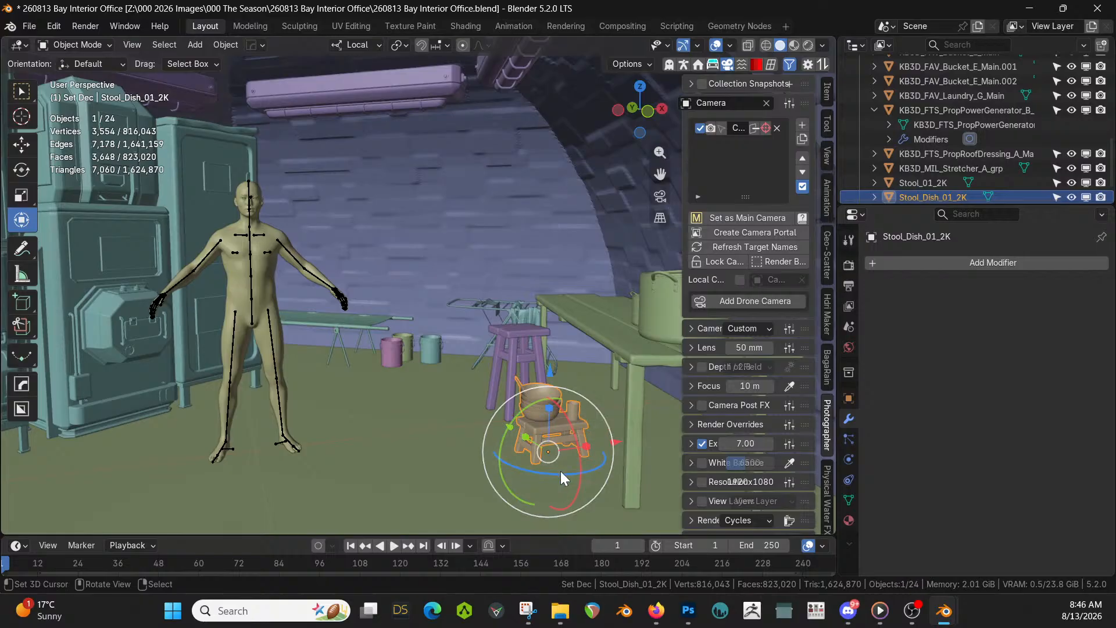
drag(611, 441, 663, 434)
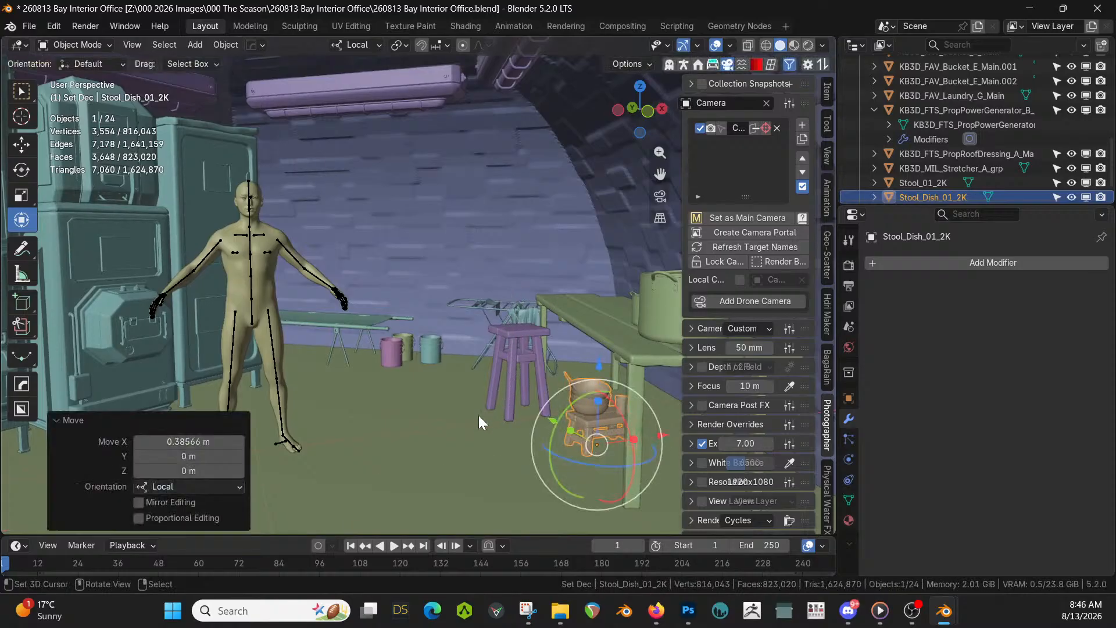
middle_drag(479, 415, 459, 348)
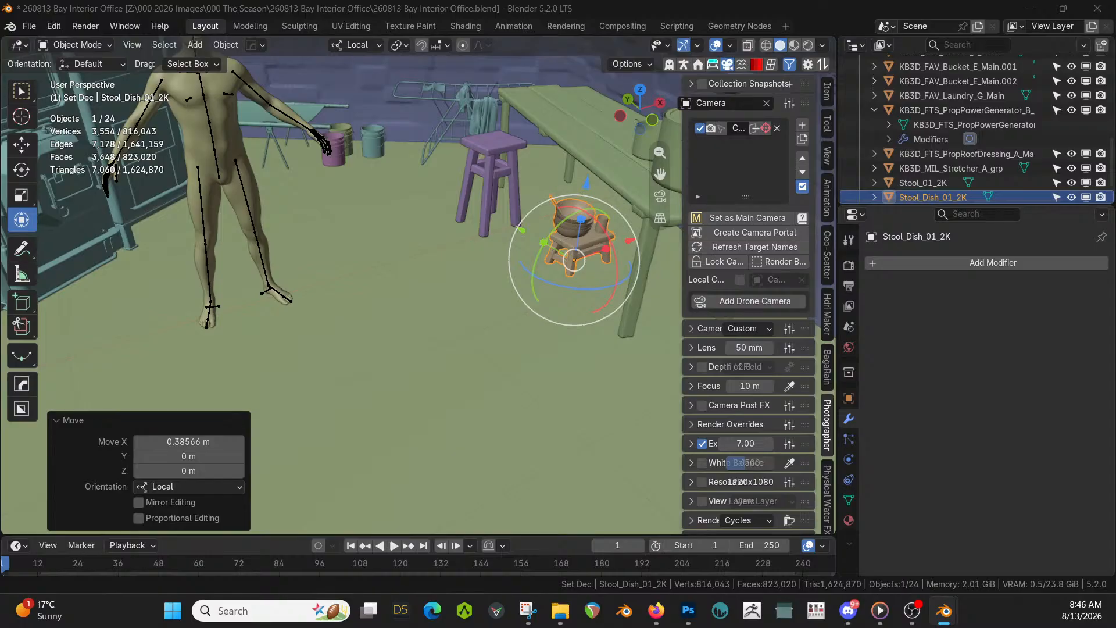
Add the BambooBasket_01_2K asset to the floor behind the stool and exclude the Room collection from the view layer
drag(609, 19, 423, 192)
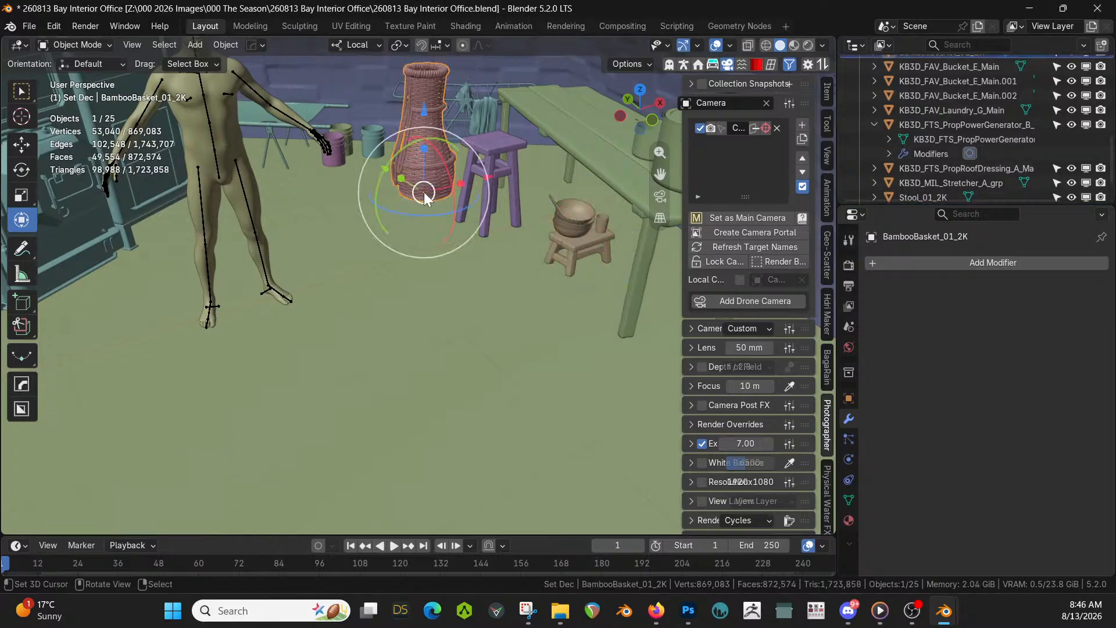
middle_drag(408, 273, 343, 416)
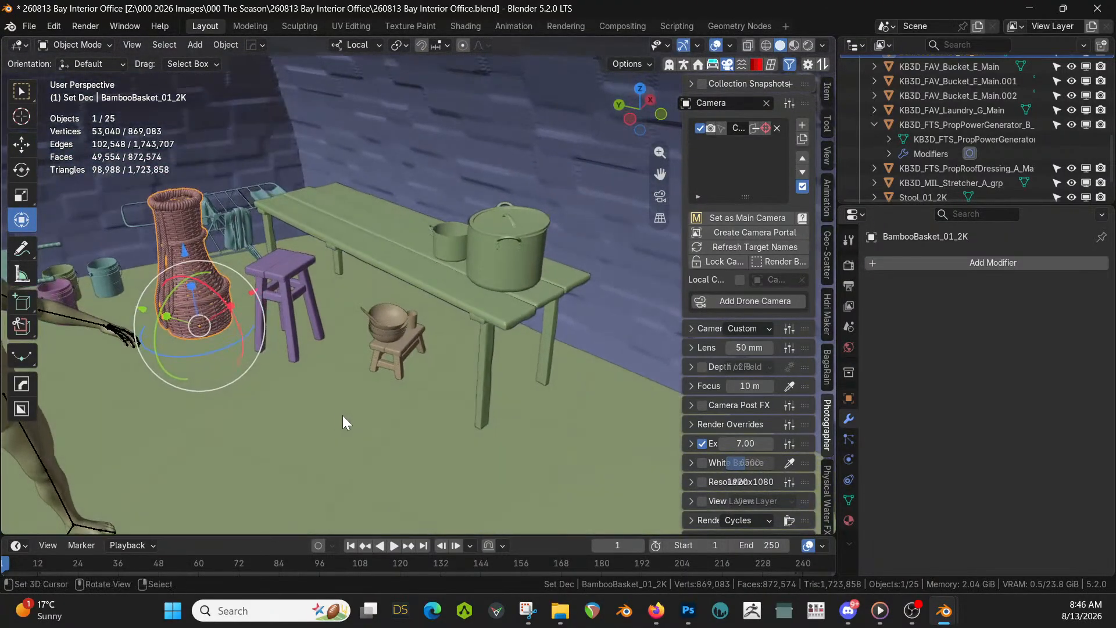
scroll(978, 151, up, 6)
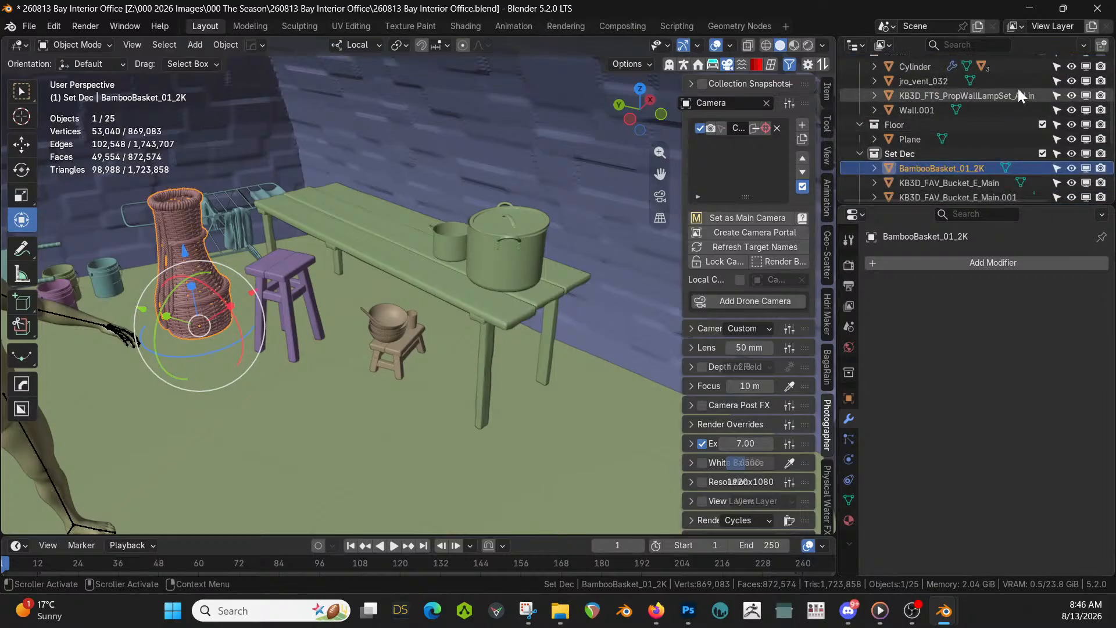
scroll(1022, 91, up, 2)
click(1043, 82)
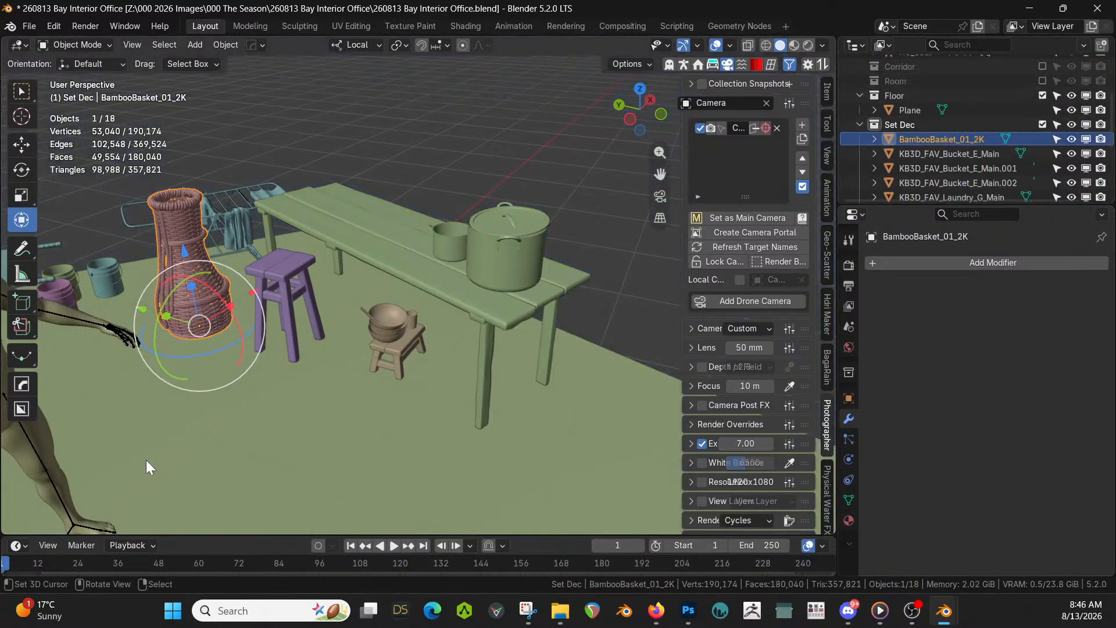
In top view, move the bamboo basket about 1.37 m in X and -0.10 m in Y, into the corner between laundry rack and table
key(KP_7)
scroll(140, 459, down, 4)
shift+middle_drag(165, 441, 106, 529)
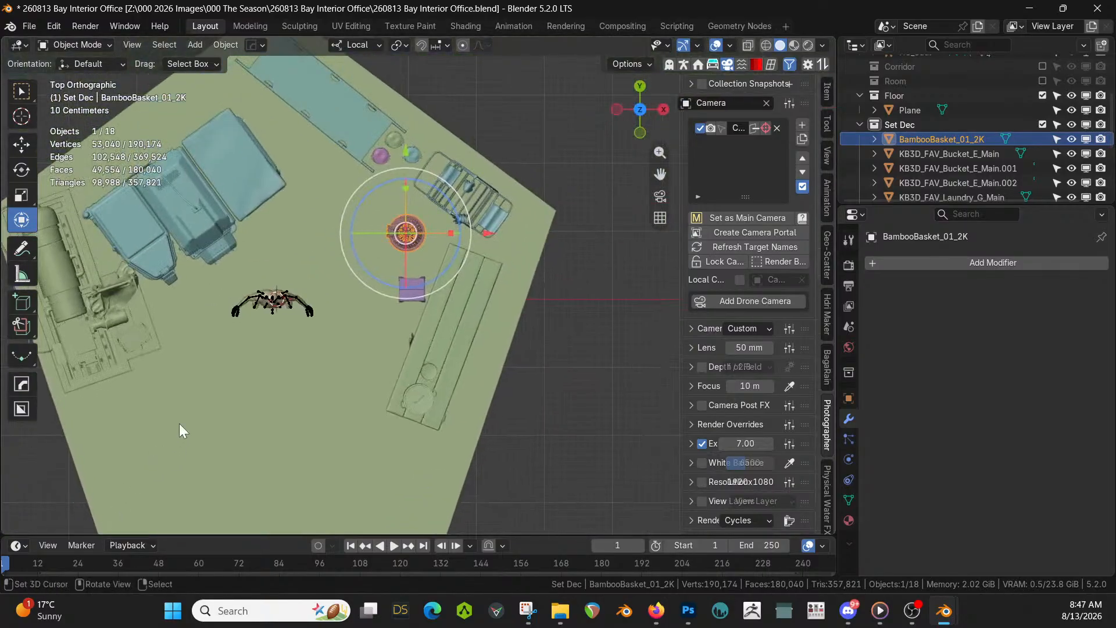
key(g)
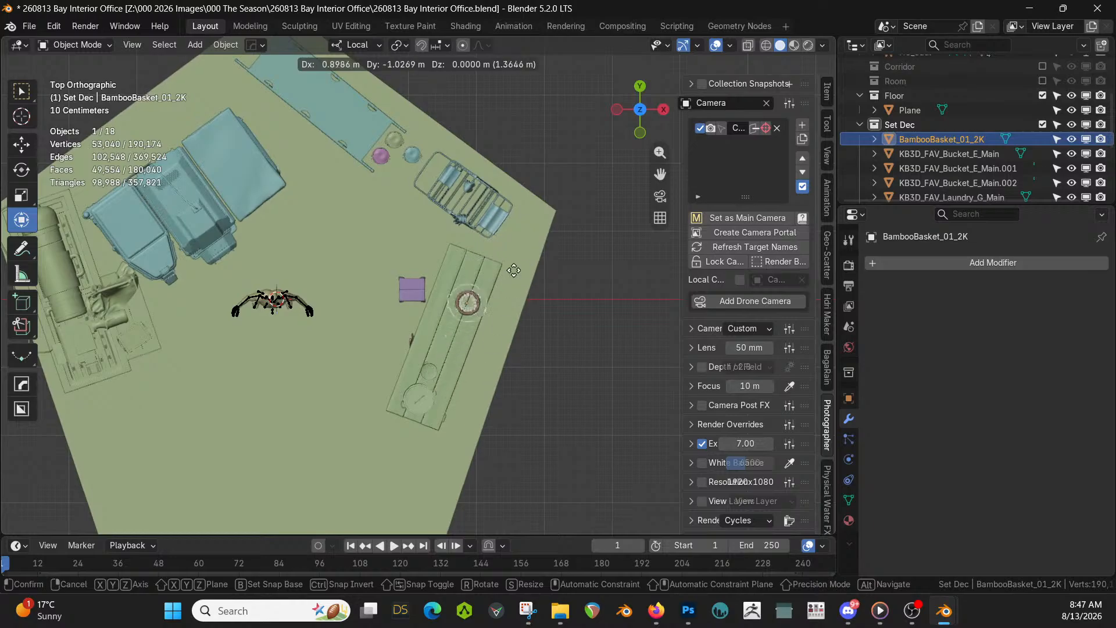
click(480, 193)
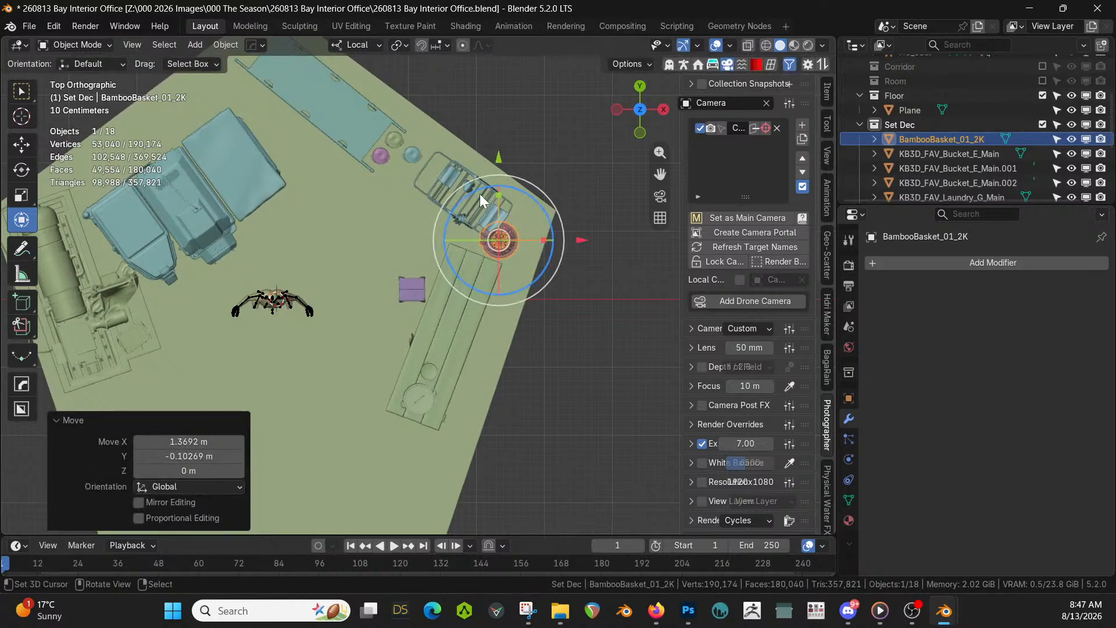
Move the laundry rack about -0.28 m in X and 0.11 m in Y, and include the Room collection in the view layer
click(479, 194)
key(g)
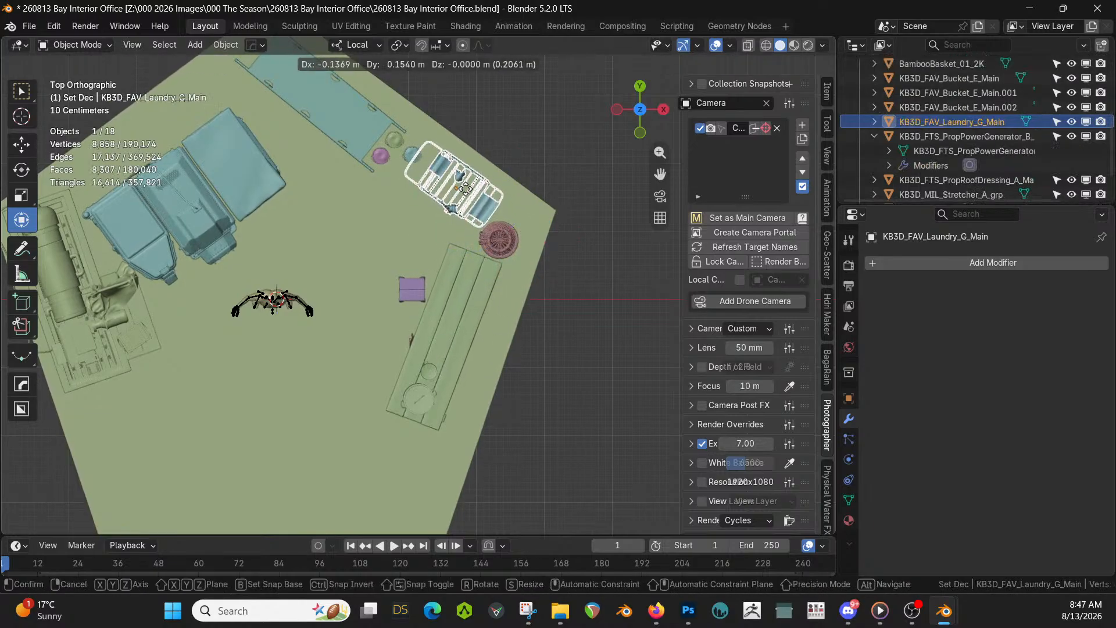
click(456, 196)
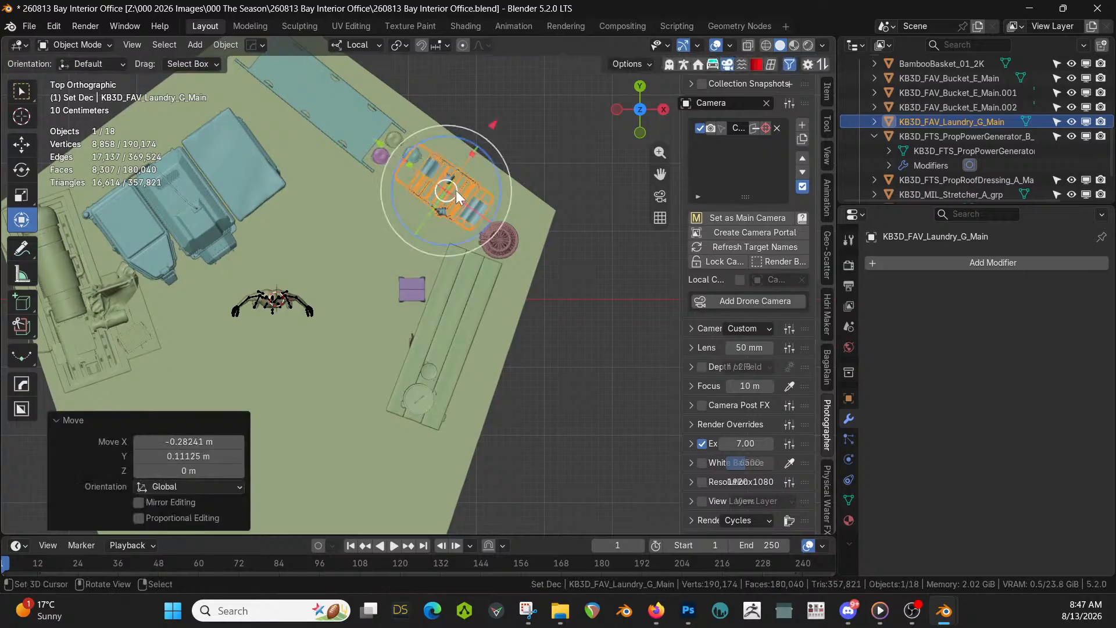
scroll(1045, 99, up, 5)
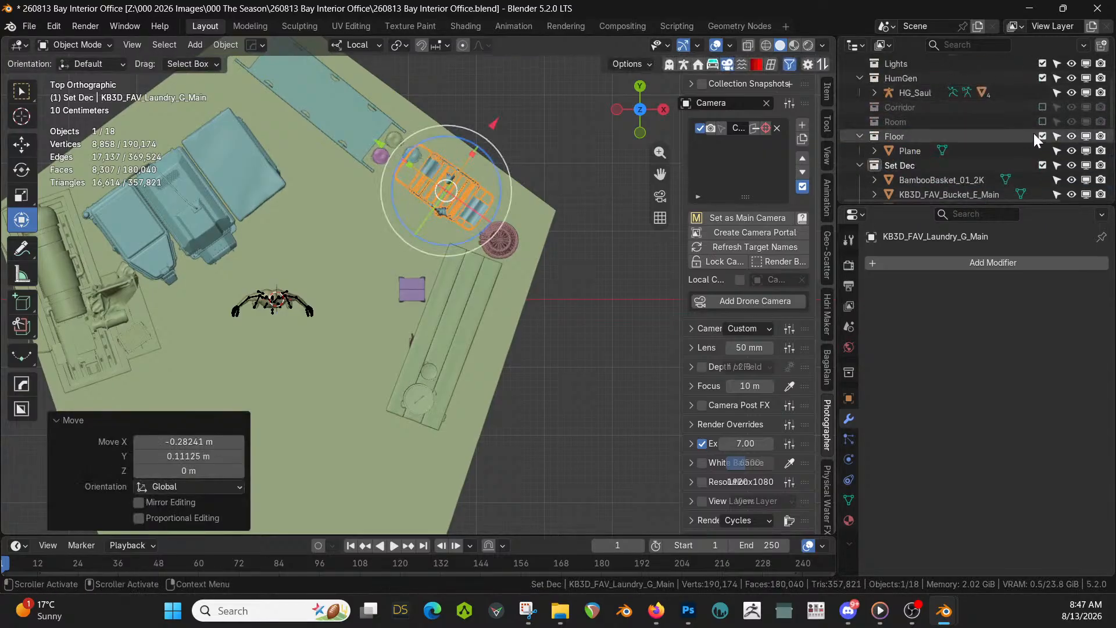
click(1042, 121)
middle_drag(479, 288, 466, 333)
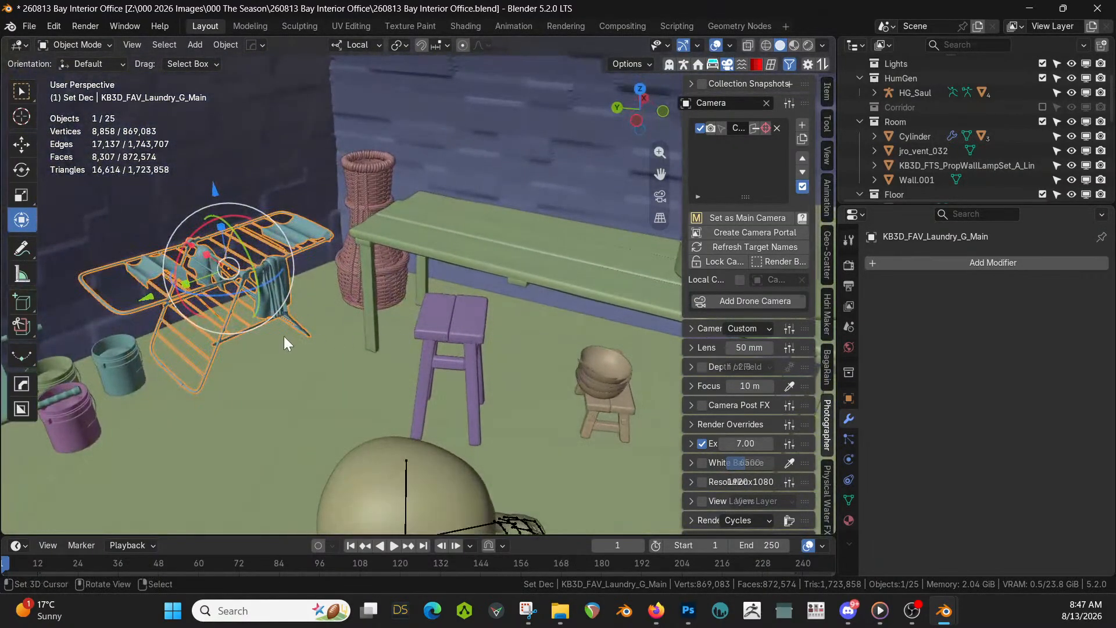
Move the tall bamboo basket about 0.10 m along its local X and 0.25 m along its local Y
middle_drag(284, 336, 342, 342)
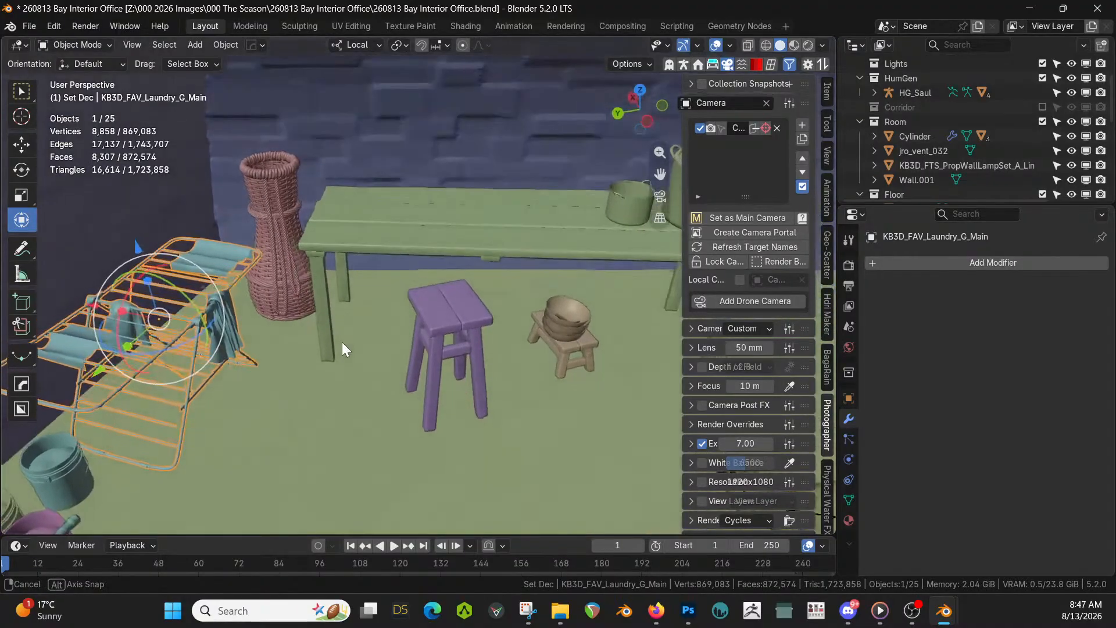
click(266, 216)
drag(347, 294, 316, 293)
click(311, 293)
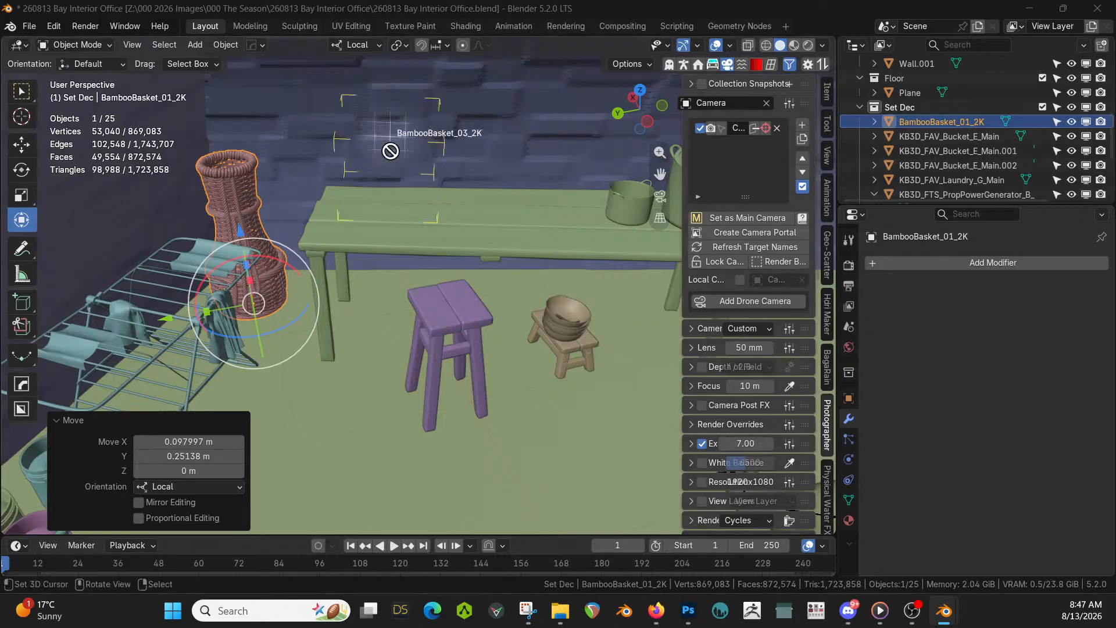
Add the BambooBasket_03_2K asset by the table's end and move it about -0.02 m in local X and 0.46 m in local Y
drag(391, 149, 356, 305)
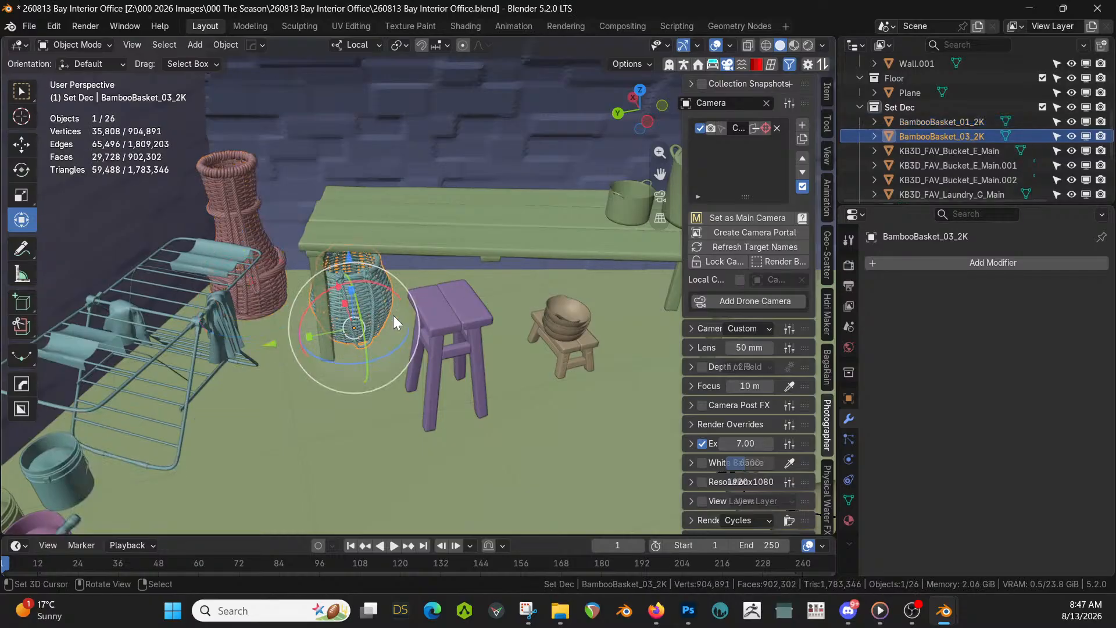
drag(332, 353, 276, 367)
middle_drag(276, 366, 410, 372)
Frame the smaller bamboo basket, rotate it about -7.9° around its Z axis and check its placement from above
key(KP_Decimal)
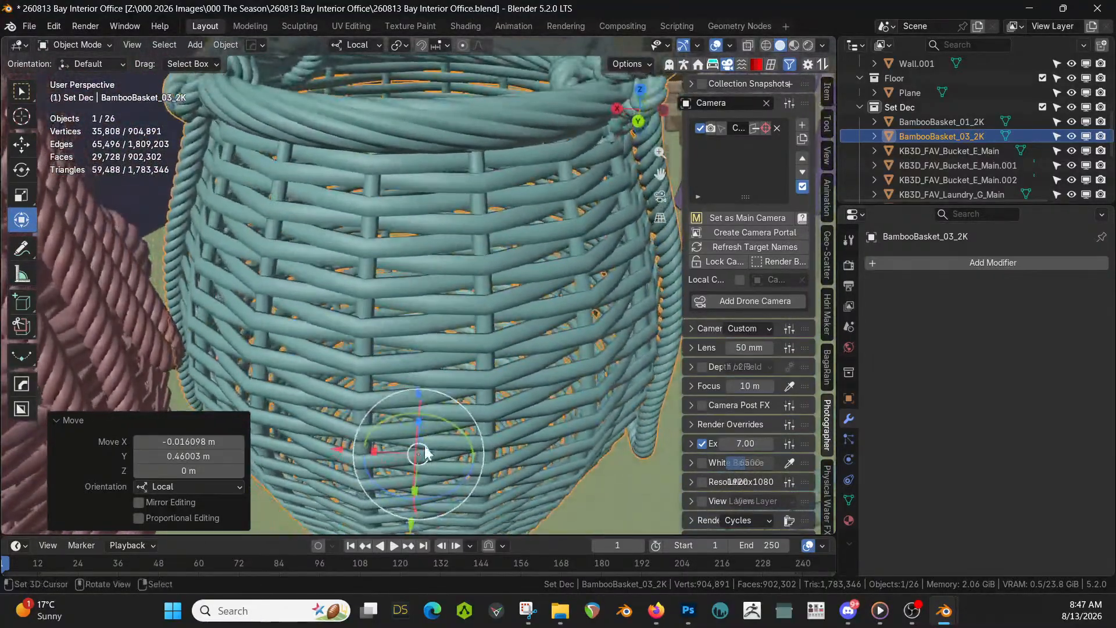
key(r)
key(z)
click(465, 499)
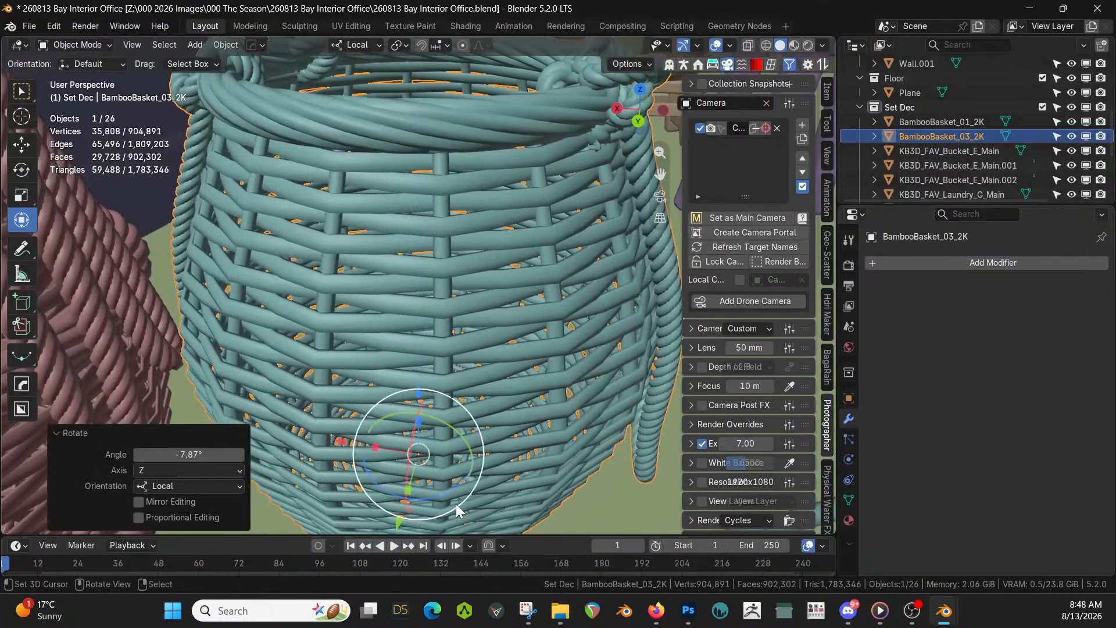
middle_drag(466, 499, 358, 124)
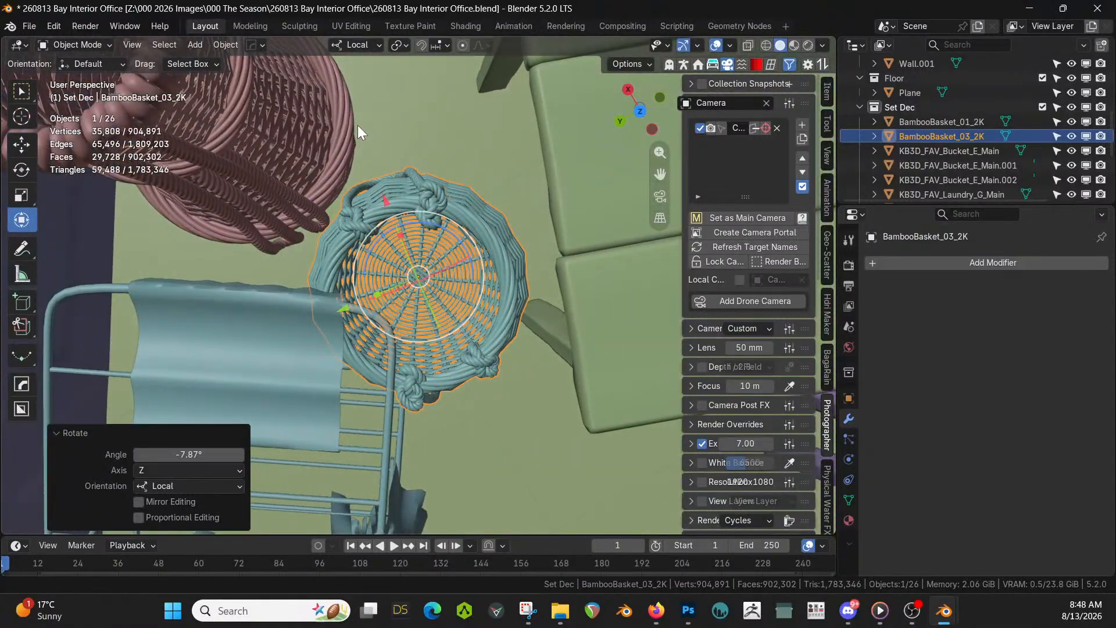
Exclude the Room collection from the view layer and check the smaller bamboo basket against the neighbouring props
key(KP_5)
key(KP_7)
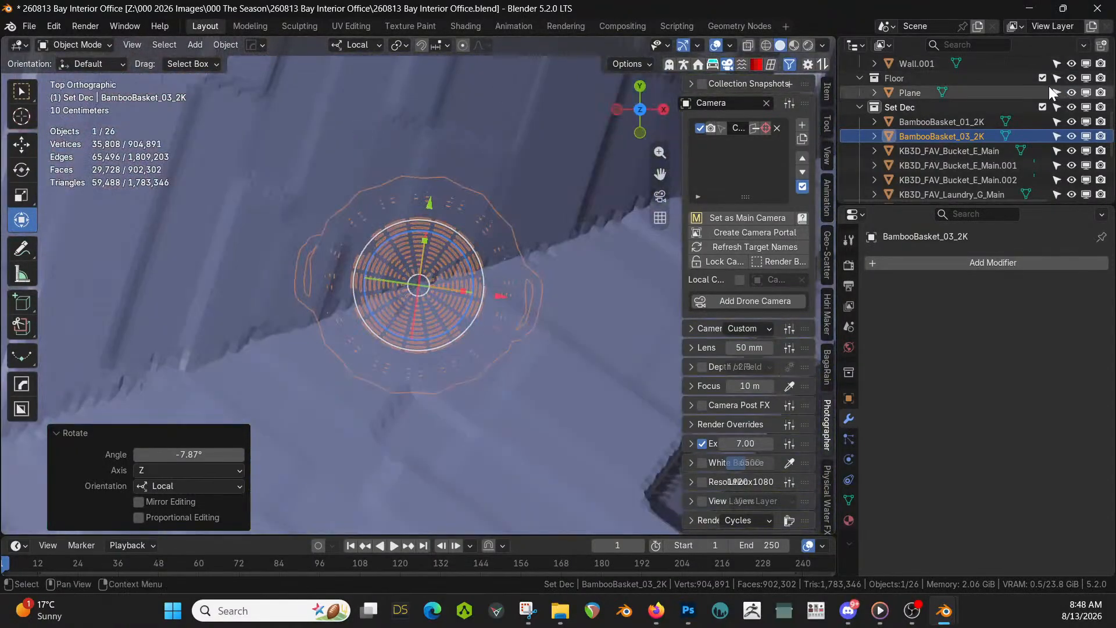
scroll(1017, 107, up, 3)
click(1042, 64)
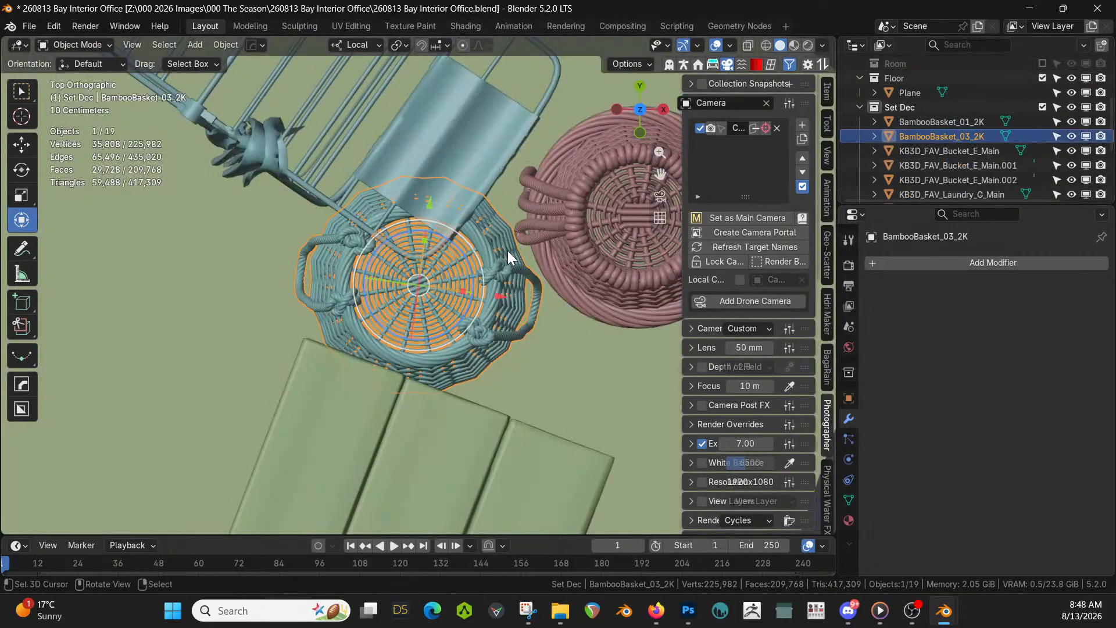
middle_drag(507, 251, 586, 235)
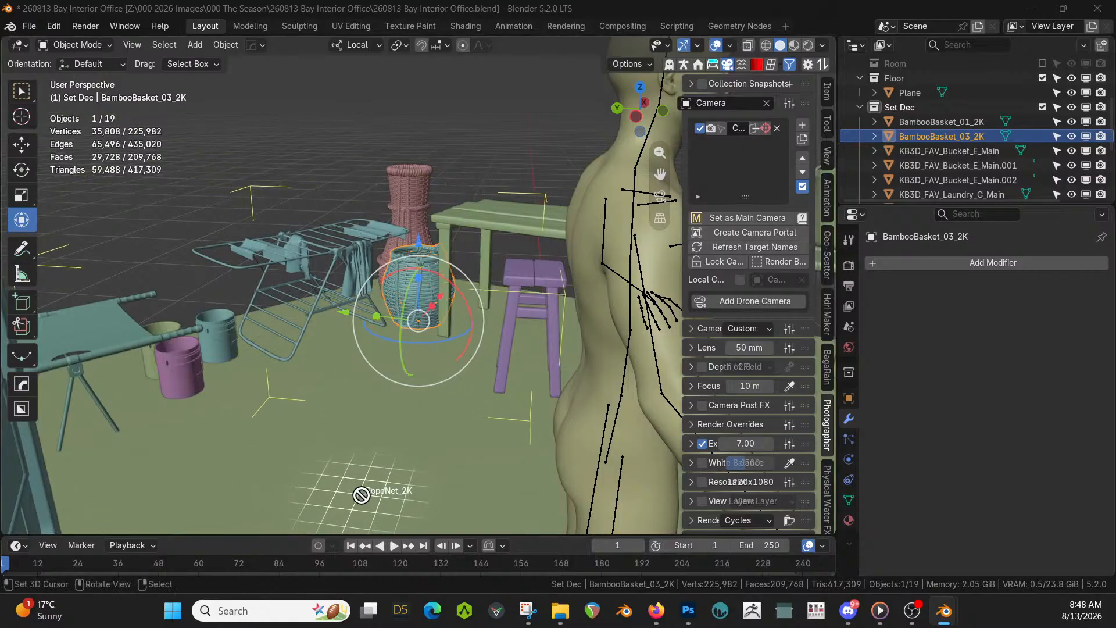
Add the RopeNet_2K asset, clear its location and raise it about 2.58 m along its local Z above the human figure
click(412, 474)
key(KP_Decimal)
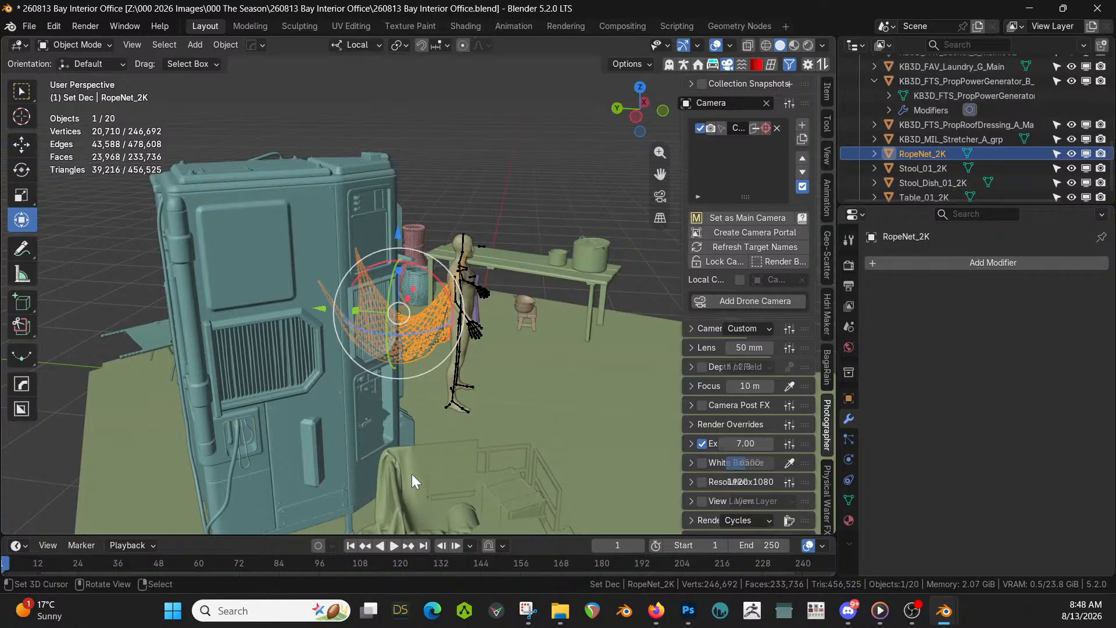
key(alt+g)
middle_drag(442, 438, 404, 433)
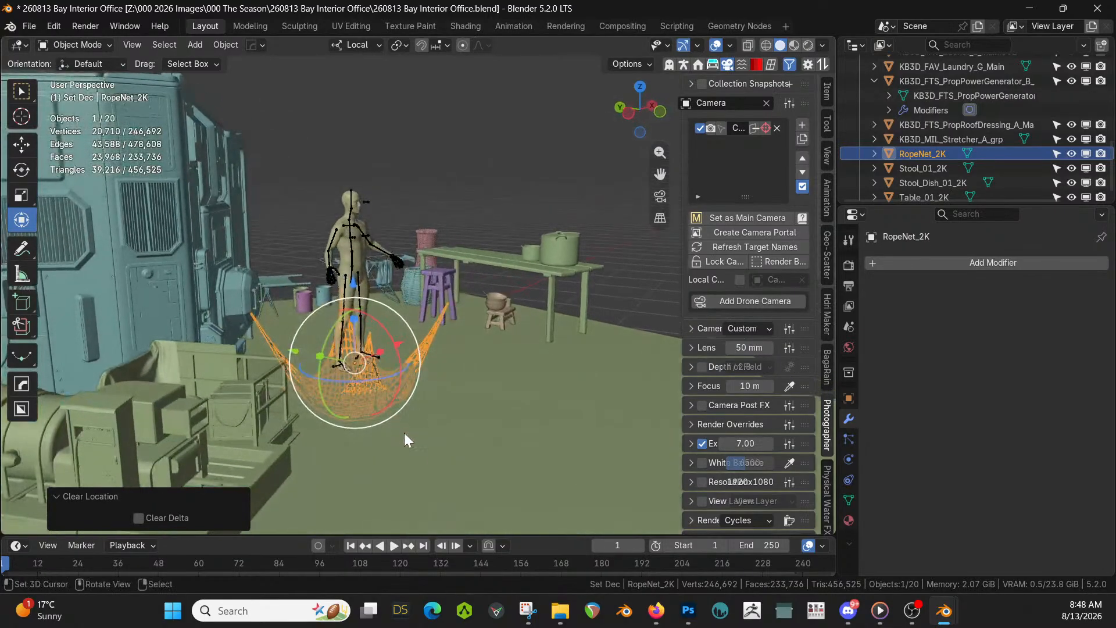
key(g)
key(z)
click(442, 250)
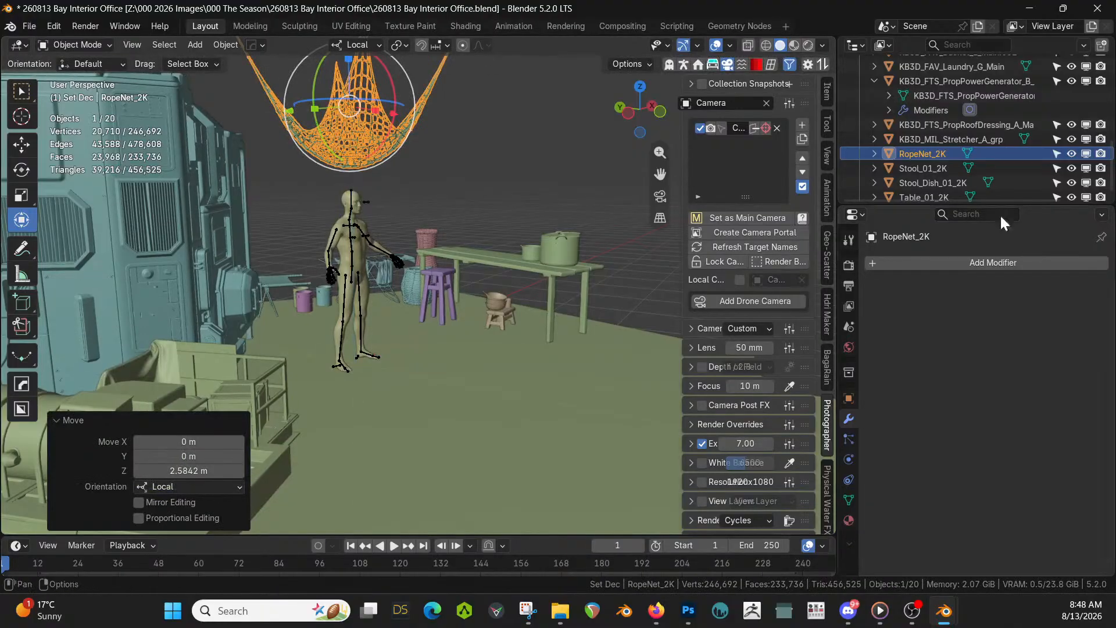
Include the Room collection in the view layer and raise the rope net about 0.08 m along its local Z
scroll(1004, 65, up, 2)
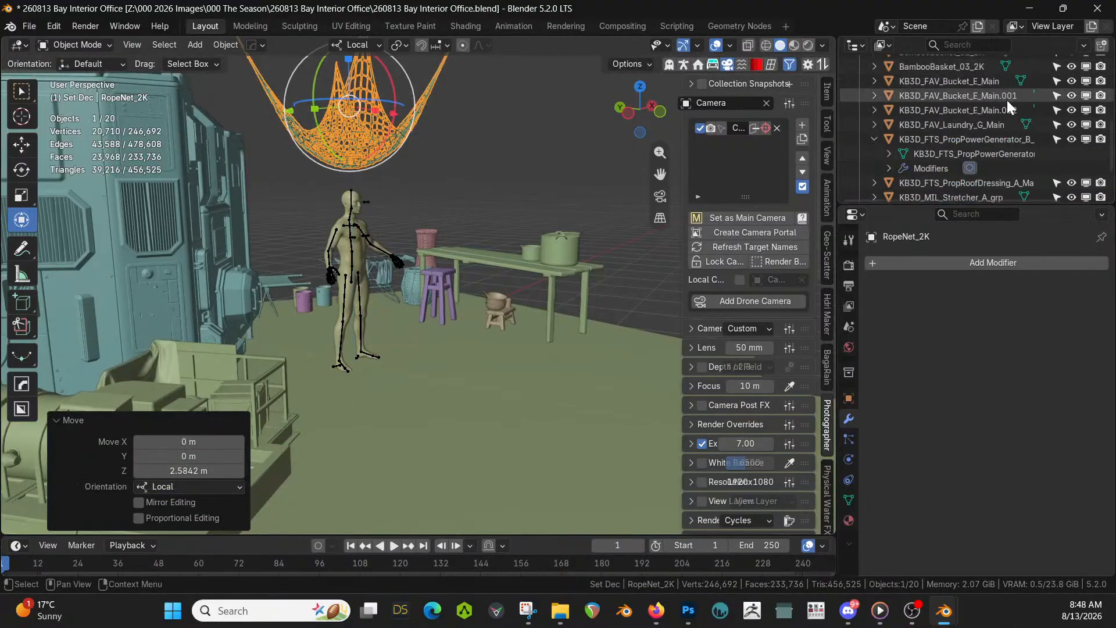
scroll(1018, 96, up, 5)
click(1042, 81)
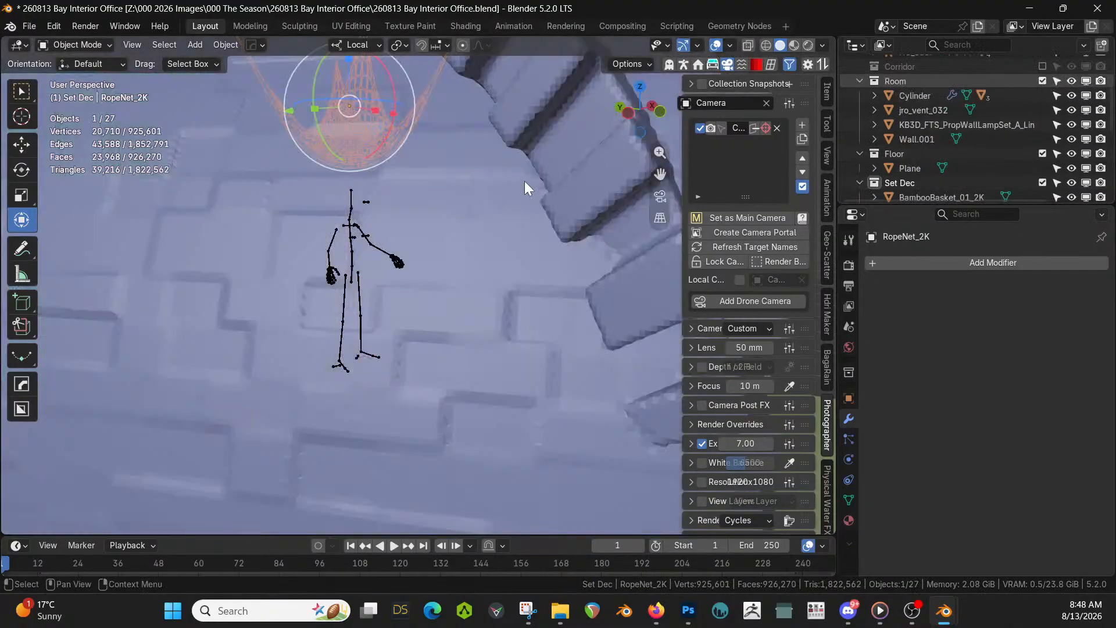
scroll(502, 183, up, 5)
middle_drag(501, 182, 676, 410)
middle_drag(550, 415, 510, 456)
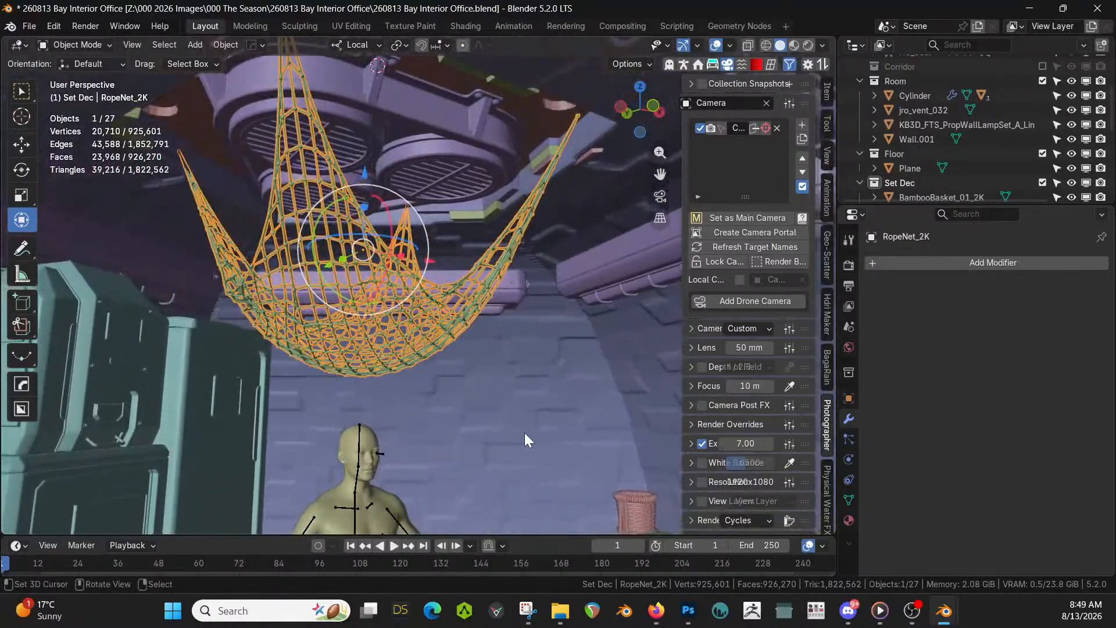
key(g)
key(z)
click(524, 416)
middle_drag(524, 417, 582, 470)
scroll(529, 407, up, 5)
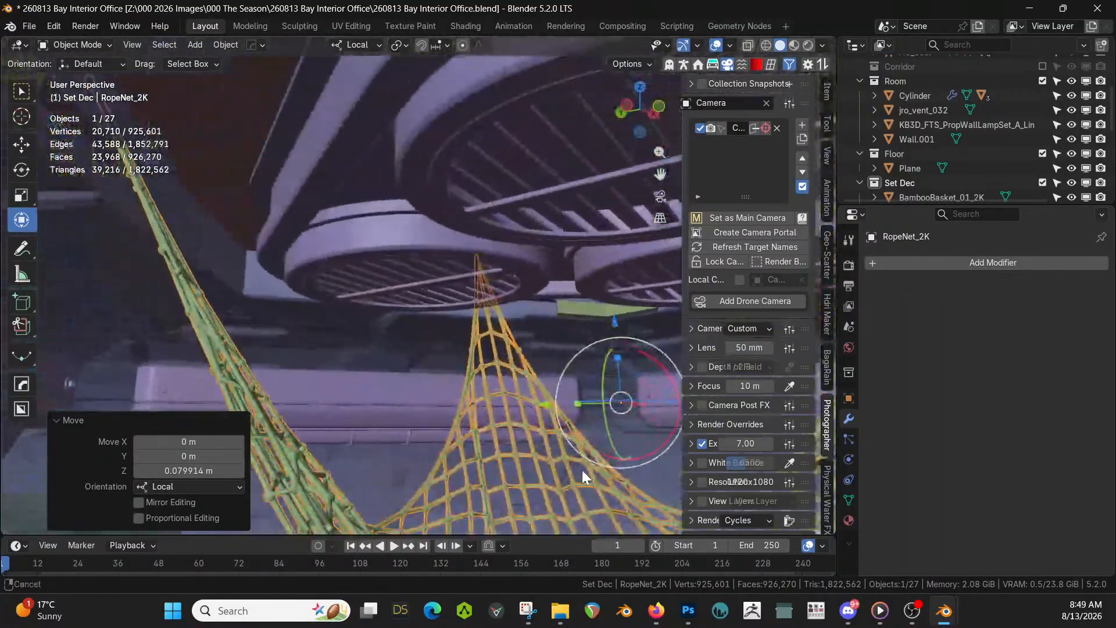
Lower the rope net about 0.19 m along its local Z, checking its corners against the ceiling vents
scroll(582, 470, down, 3)
key(g)
key(z)
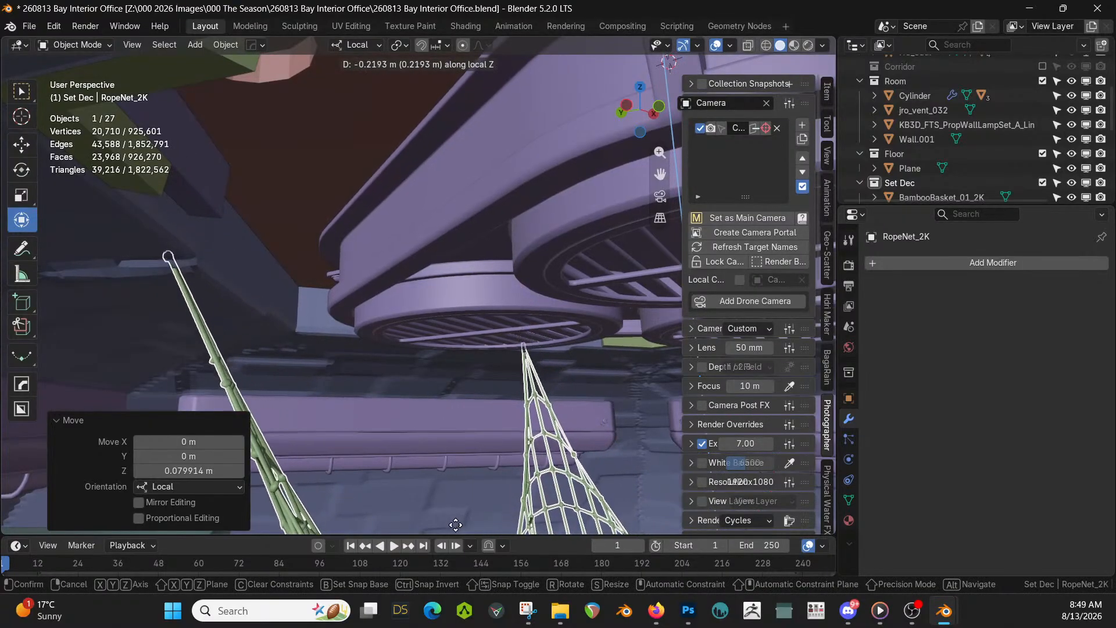
click(456, 512)
middle_drag(456, 516, 514, 432)
Raise the rope net about 0.12 m along its local Z, check it through the archway and save the file
key(g)
key(z)
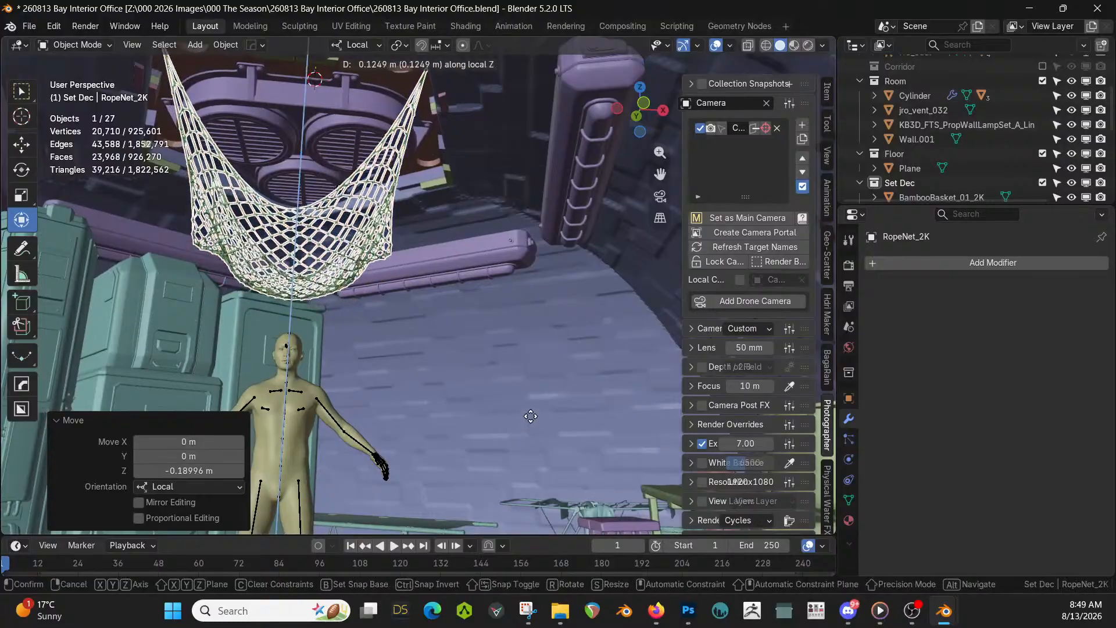
click(534, 410)
middle_drag(535, 412, 469, 330)
right_click(643, 431)
scroll(502, 337, down, 5)
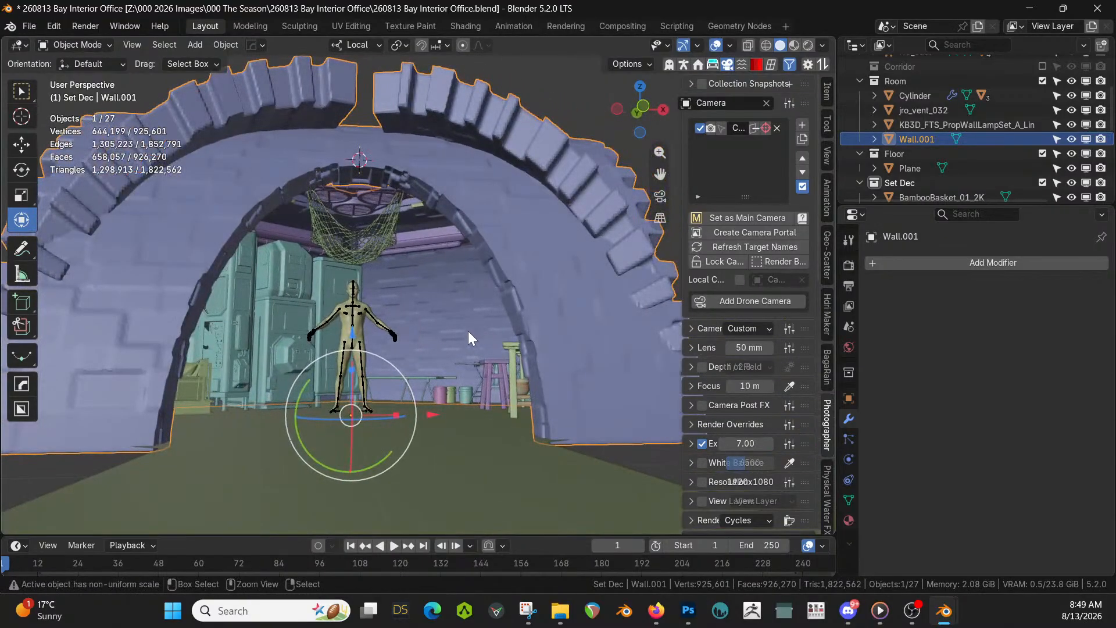
key(ctrl+s)
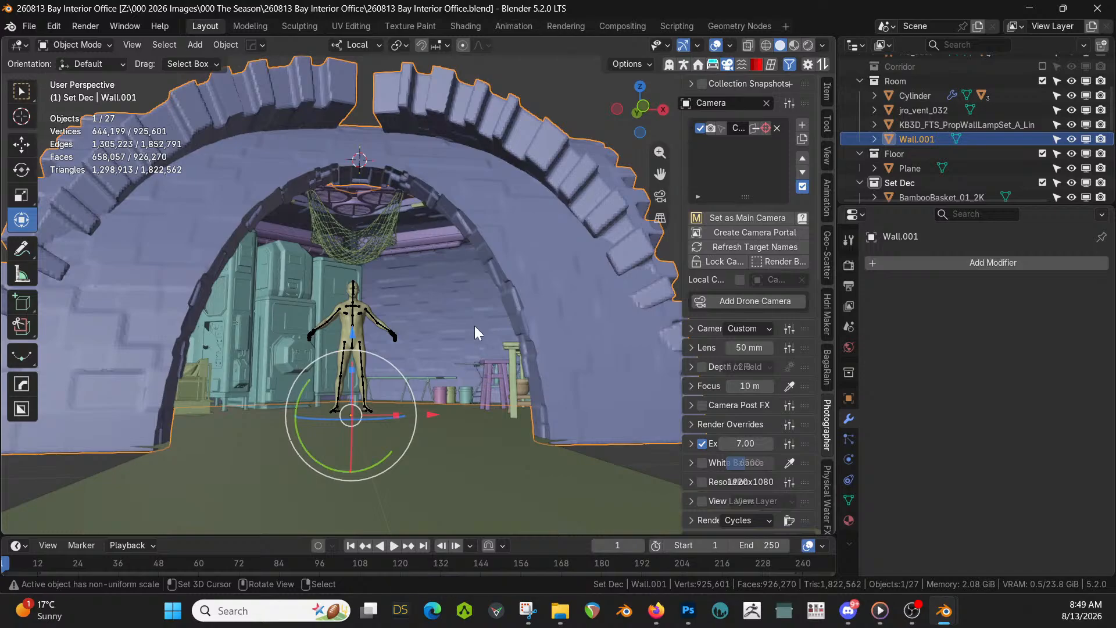
Add the Tarp Covered Greeble asset inside the side archway and move it about 0.58 m in local X and -0.10 m in local Y
middle_drag(474, 325, 417, 354)
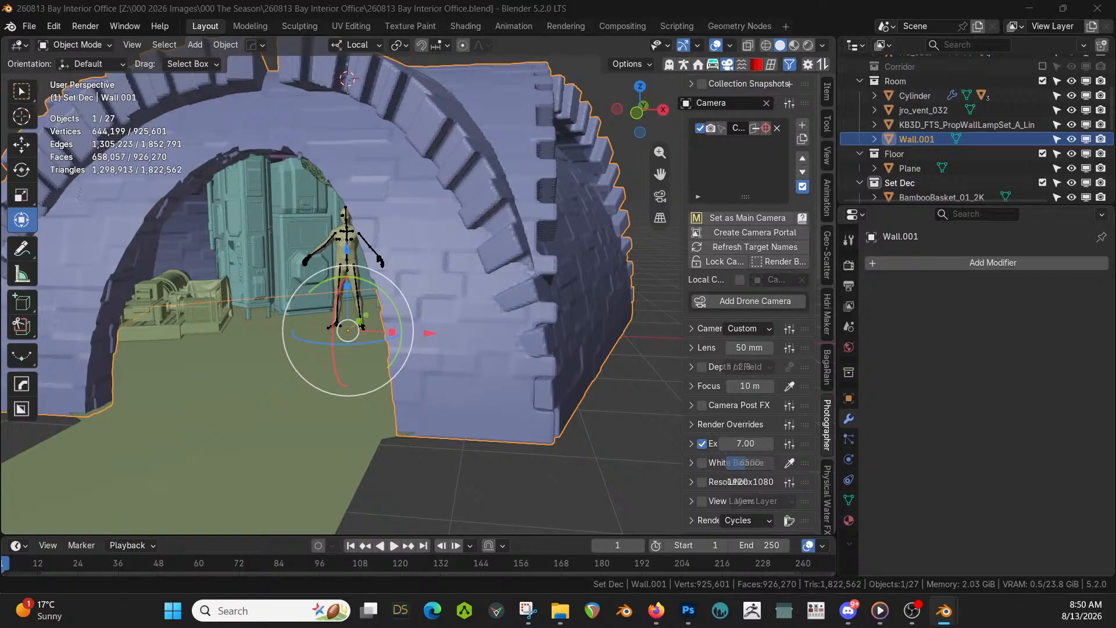
middle_drag(295, 283, 135, 416)
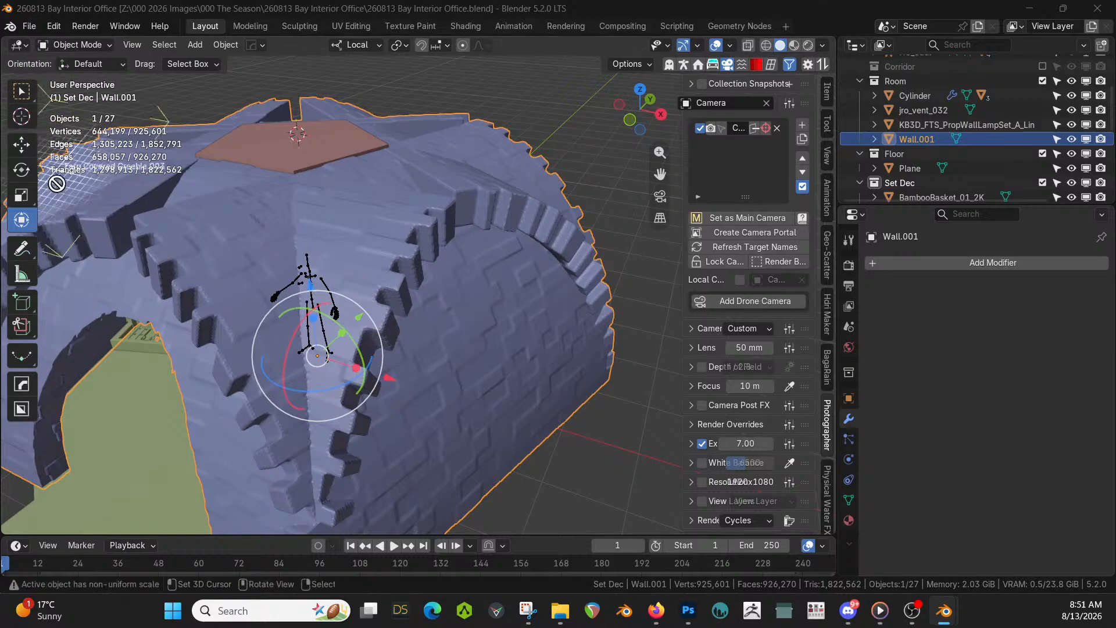
click(130, 397)
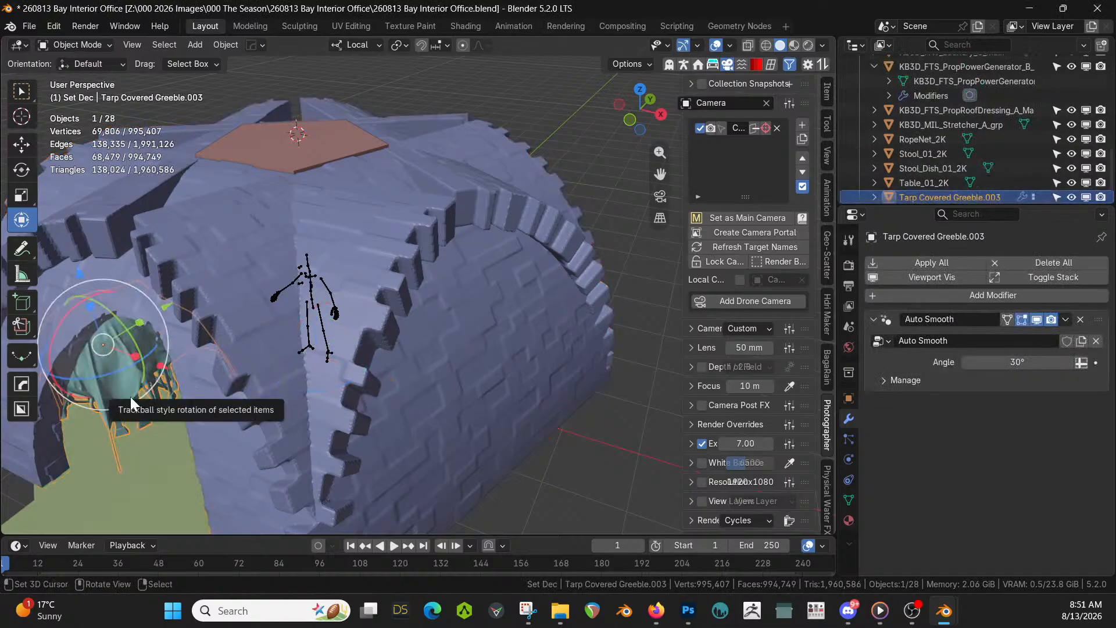
key(KP_Decimal)
middle_drag(130, 397, 303, 333)
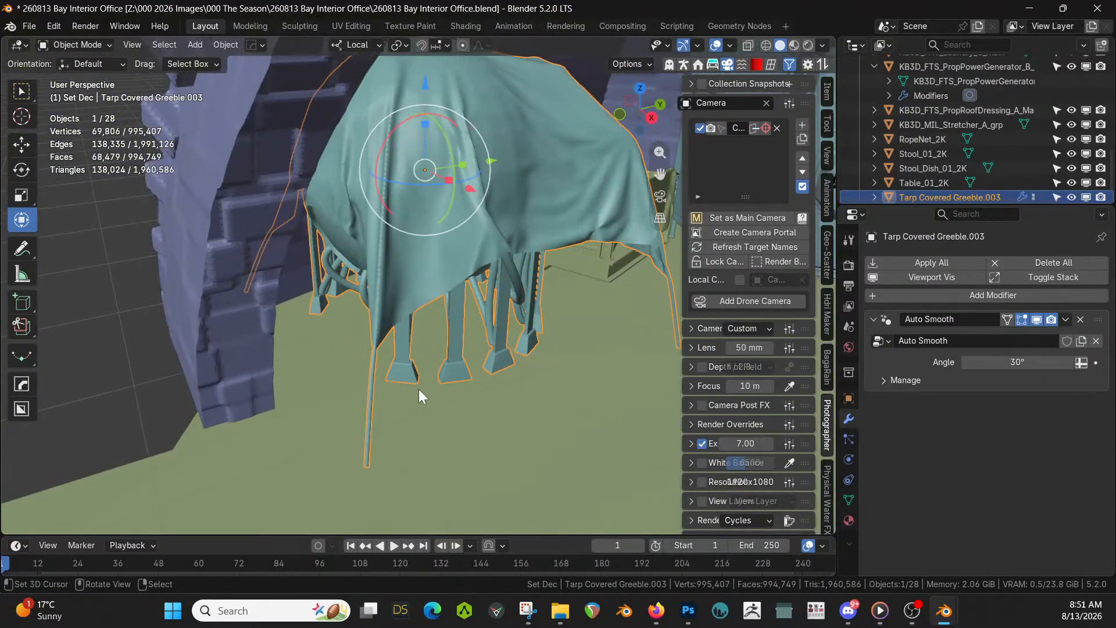
key(g)
key(shift+z)
key(shift+z)
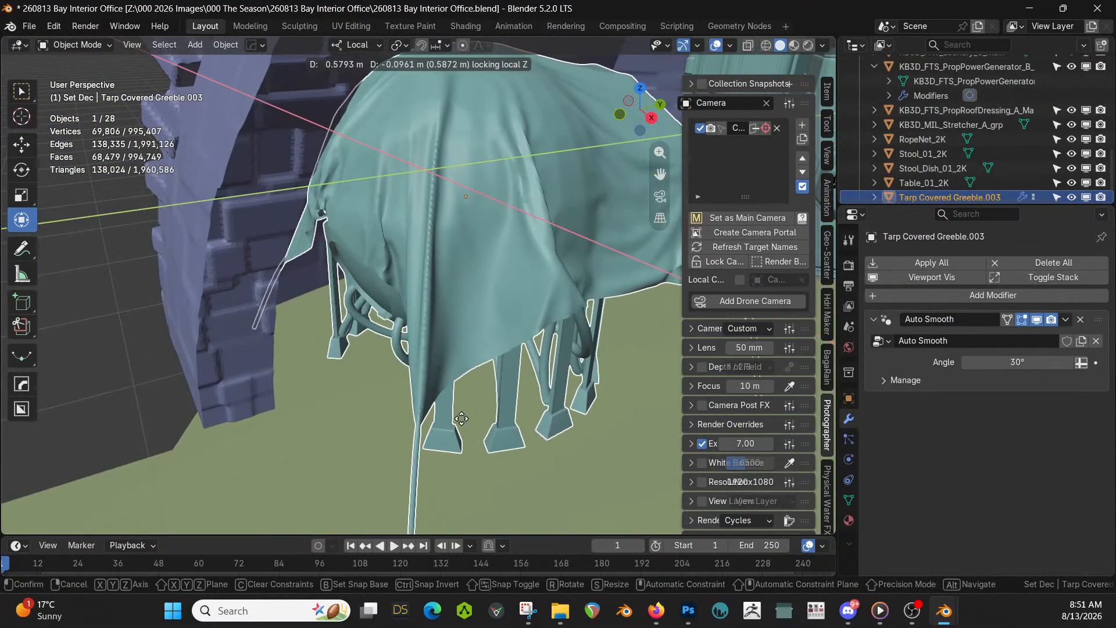
click(465, 415)
middle_drag(469, 412, 430, 477)
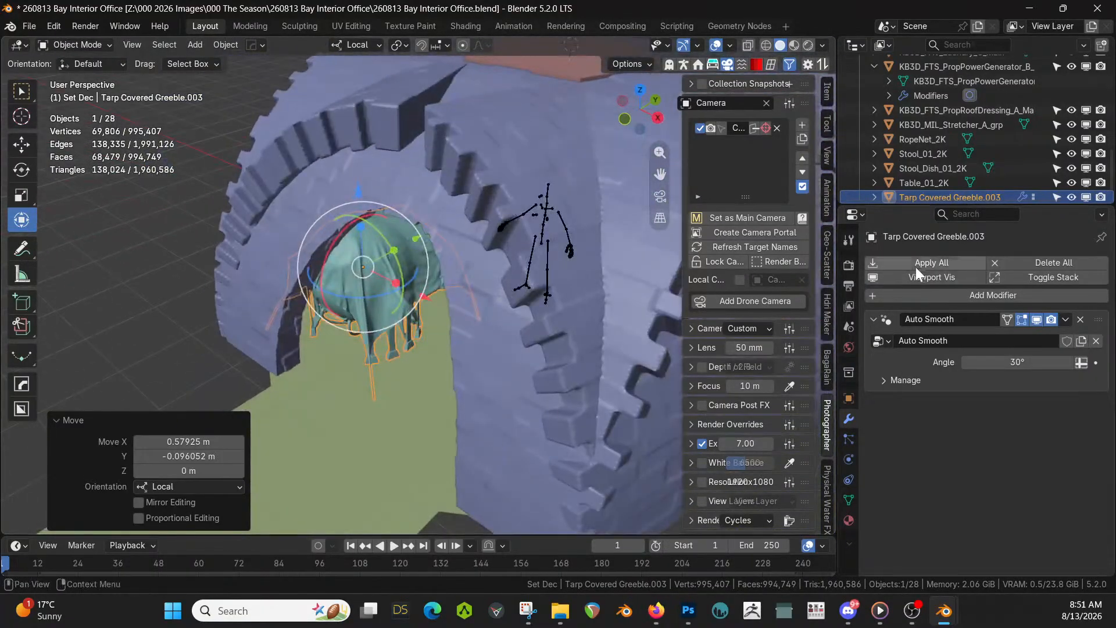
Exclude the Room collection from the view layer and rotate the tarp-covered prop about -18.6° in the top view
scroll(1000, 174, up, 5)
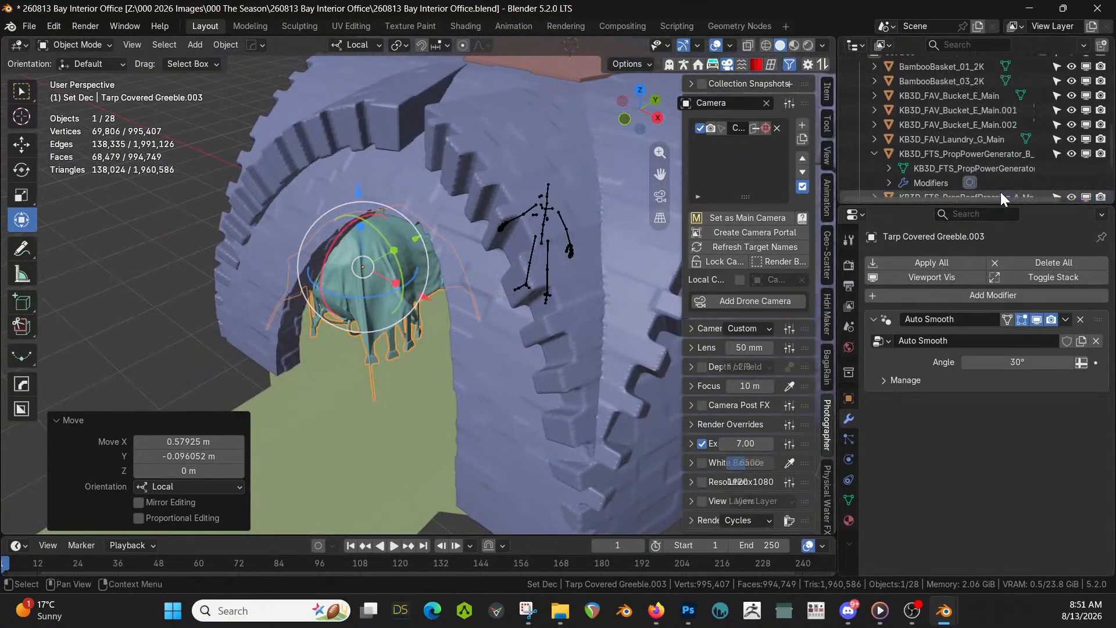
scroll(1000, 191, up, 10)
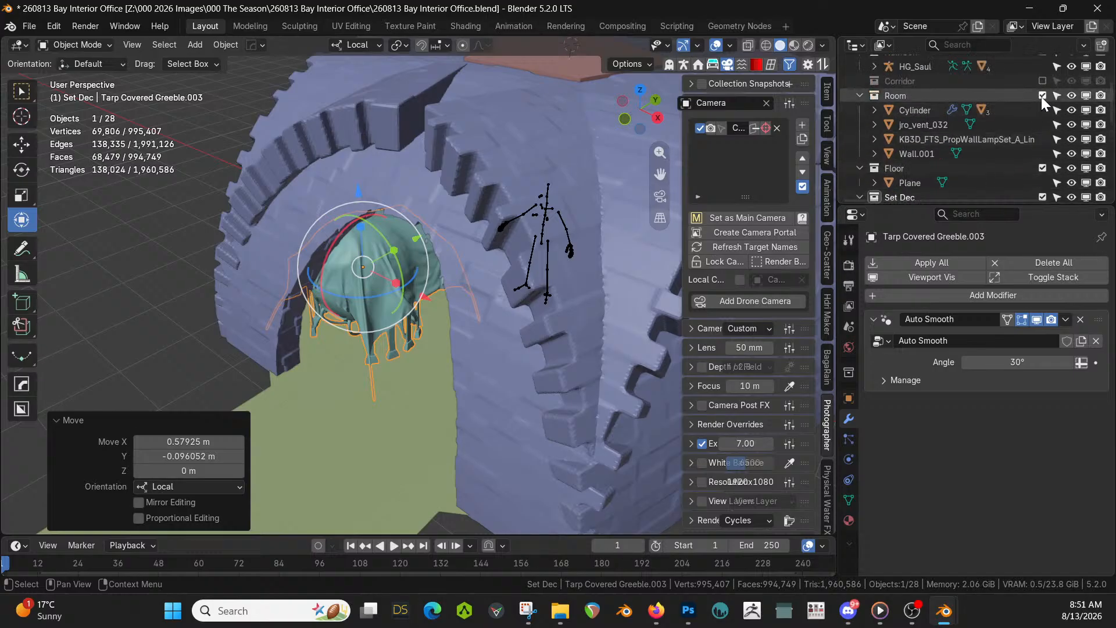
click(1042, 95)
key(KP_7)
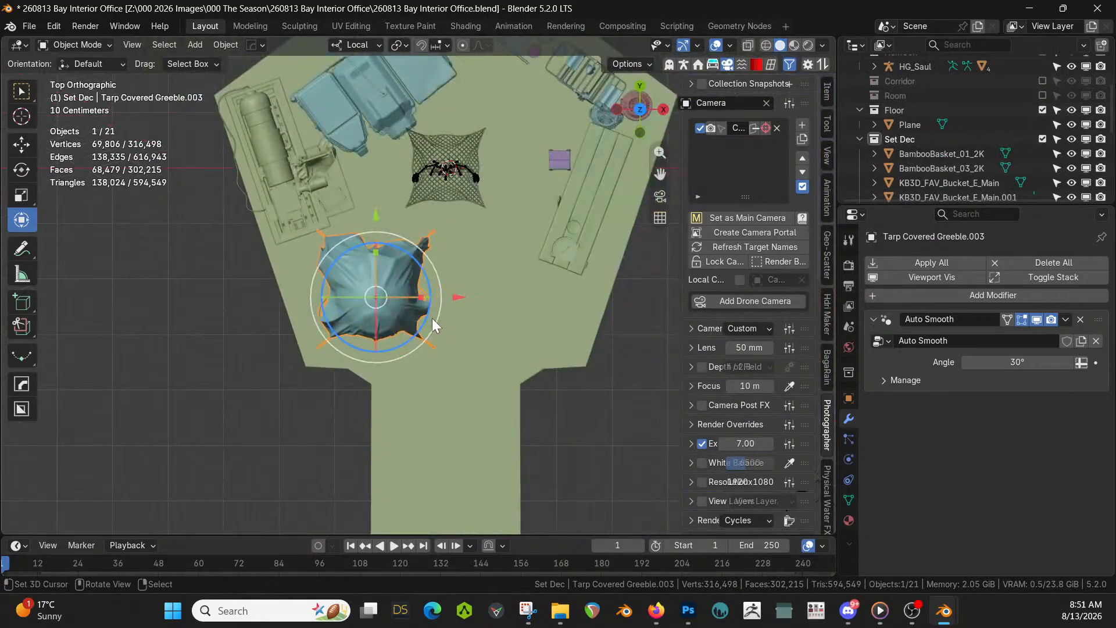
key(r)
click(435, 315)
Scale the tarp-covered prop to about 0.80 and shift it about -0.56 m in X and 0.13 m in Y overall
key(g)
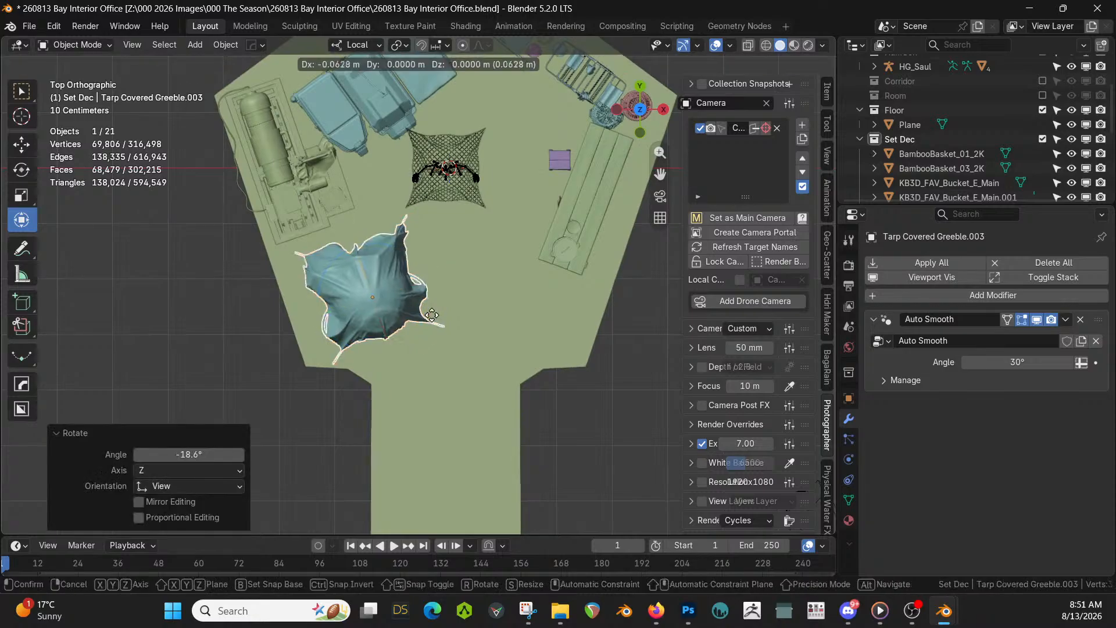
click(418, 314)
key(s)
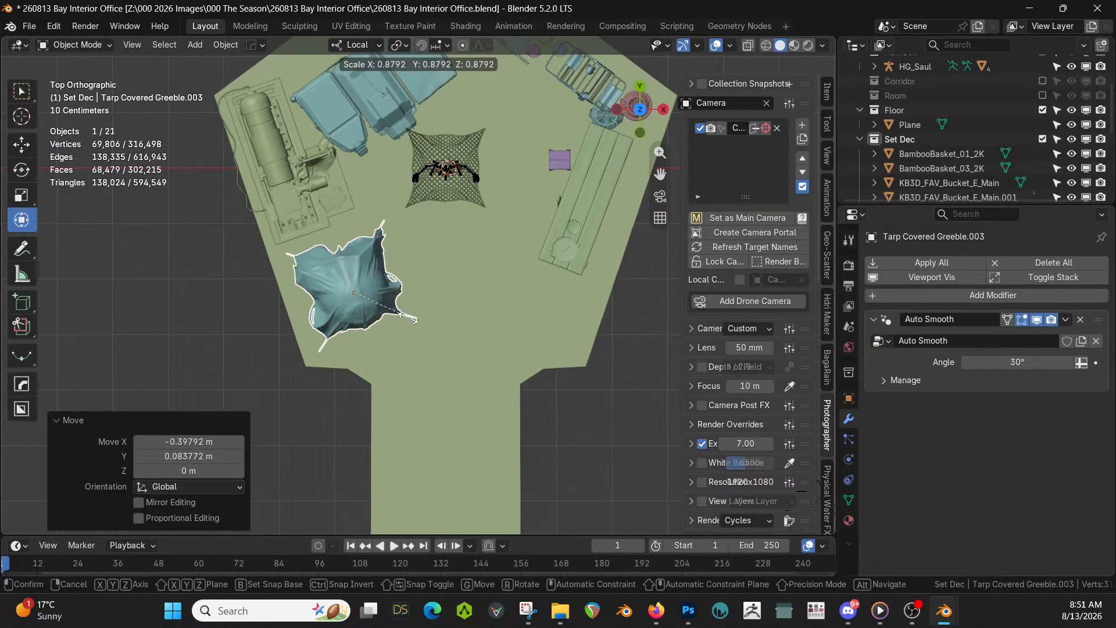
click(407, 317)
key(g)
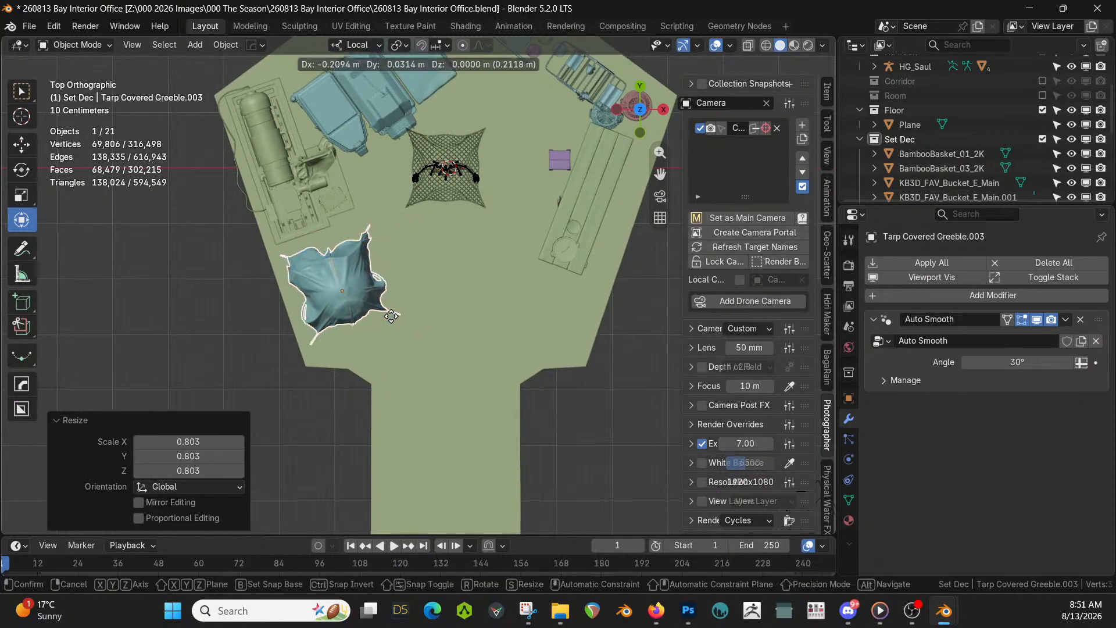
click(401, 316)
Lower the tarp-covered prop about 0.25 m along its local Z so it rests on the floor, and save the file
middle_drag(403, 316, 390, 256)
scroll(390, 256, up, 3)
key(g)
key(z)
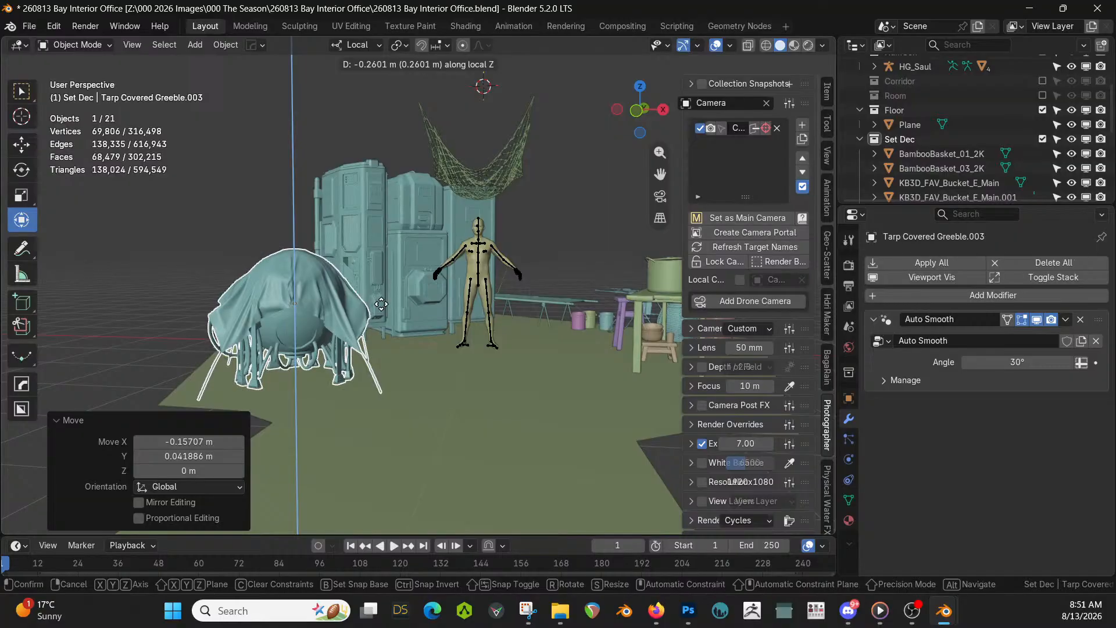
click(384, 305)
middle_drag(386, 304, 290, 372)
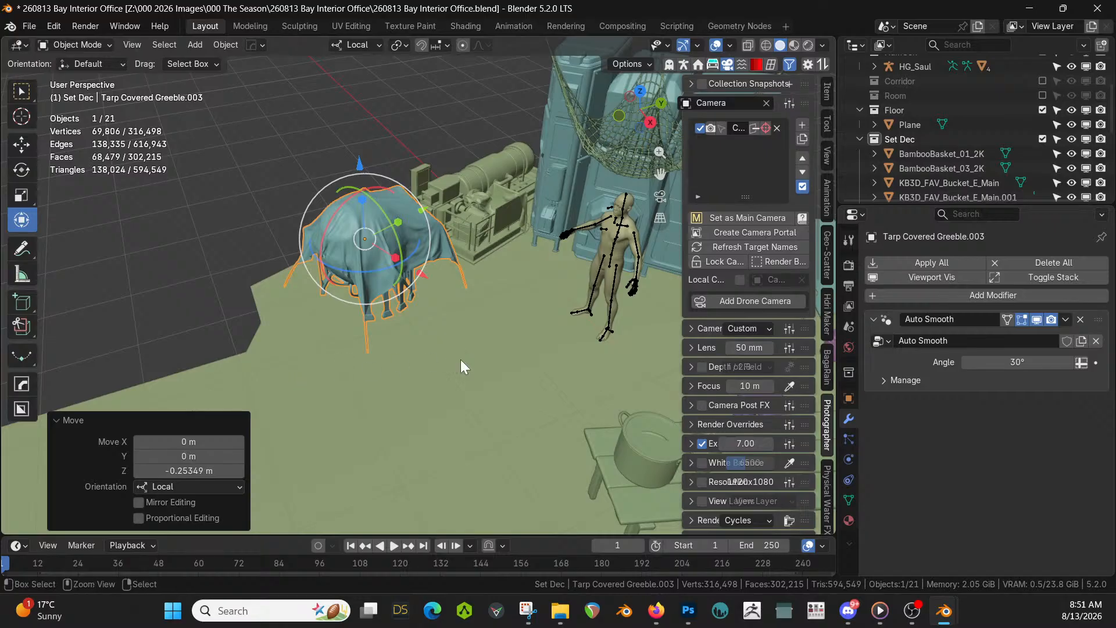
key(ctrl+s)
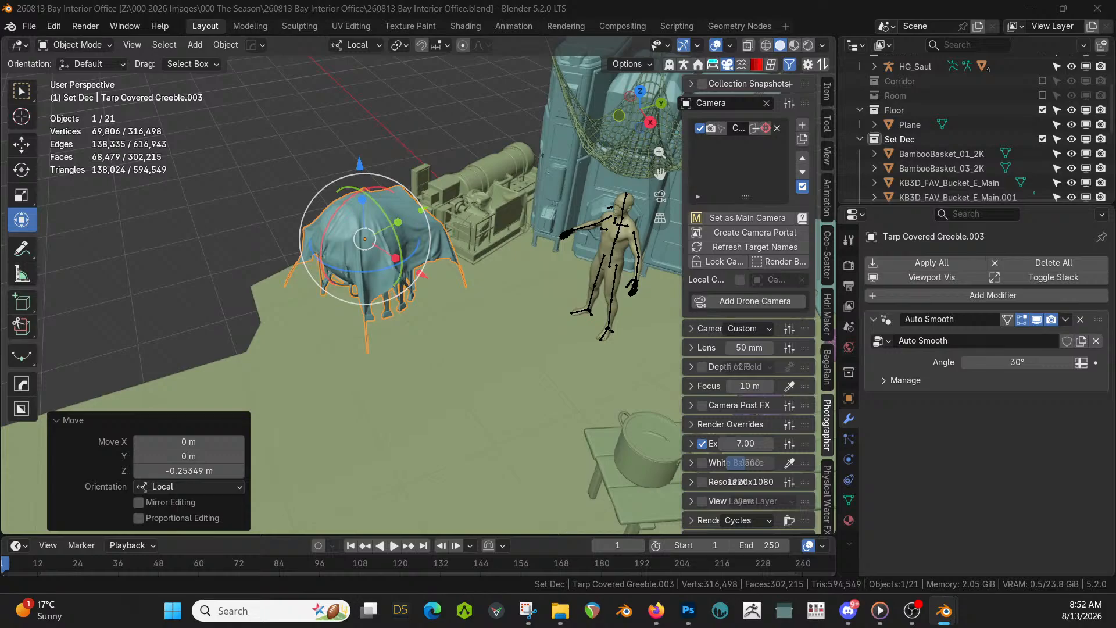
Add the GT_SG_Greeble 22 shelving rack on the floor near the end of the table and scale it to about 0.70
middle_drag(651, 361, 624, 300)
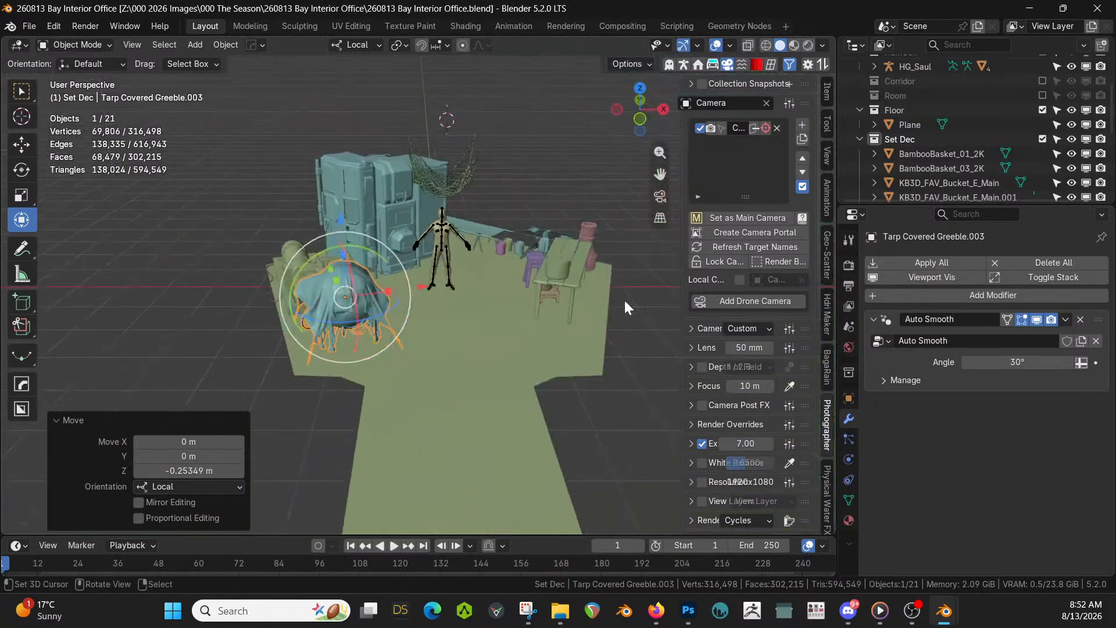
middle_drag(541, 293, 456, 337)
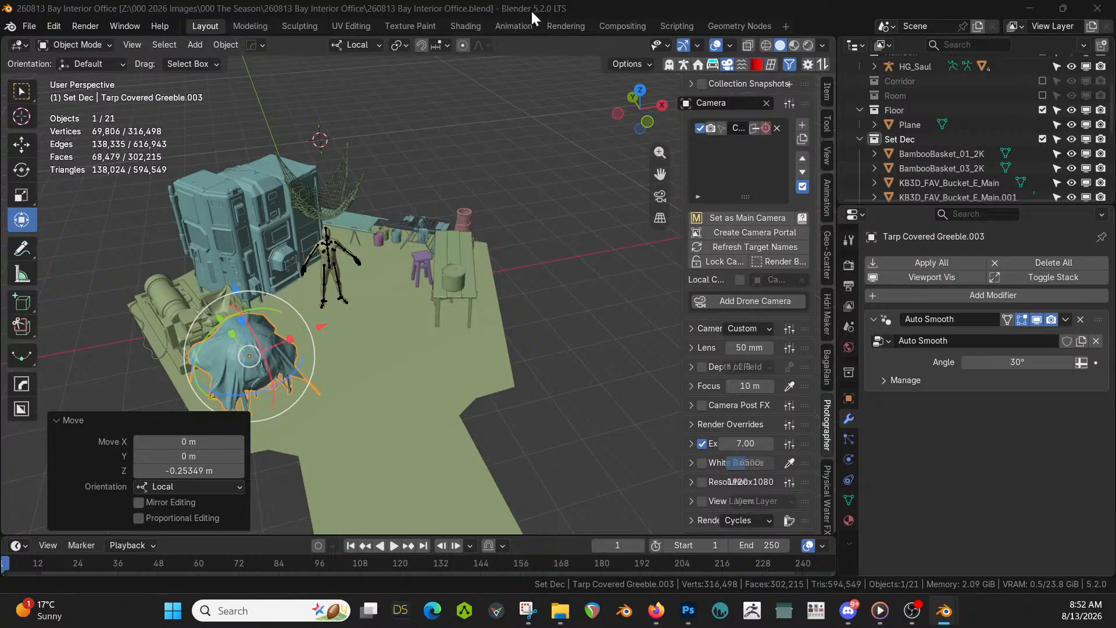
middle_drag(445, 239, 465, 326)
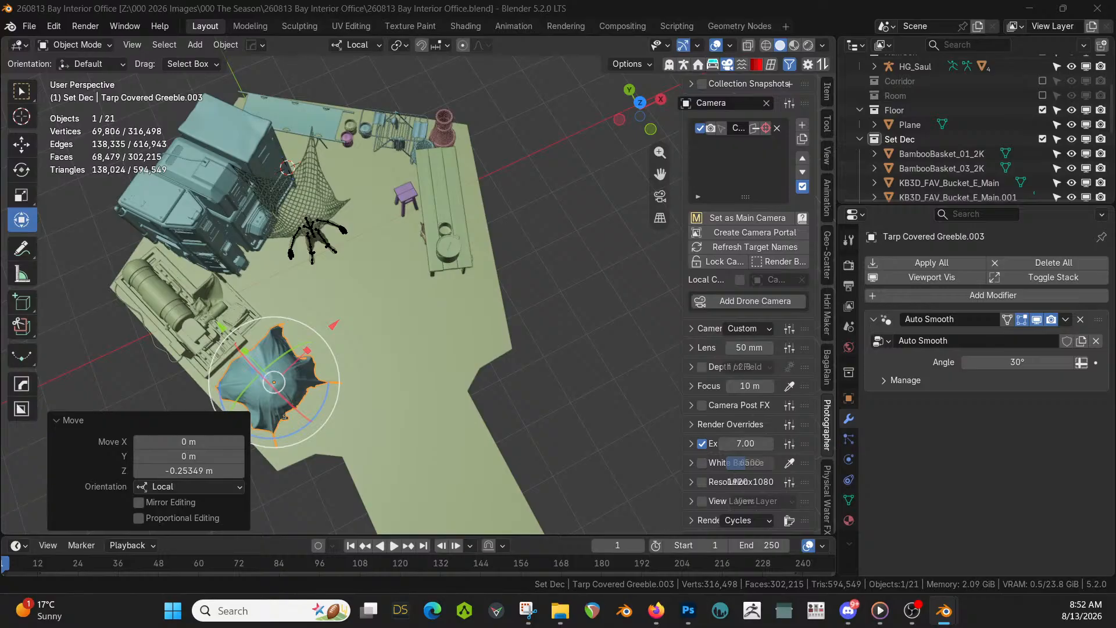
drag(612, 139, 451, 321)
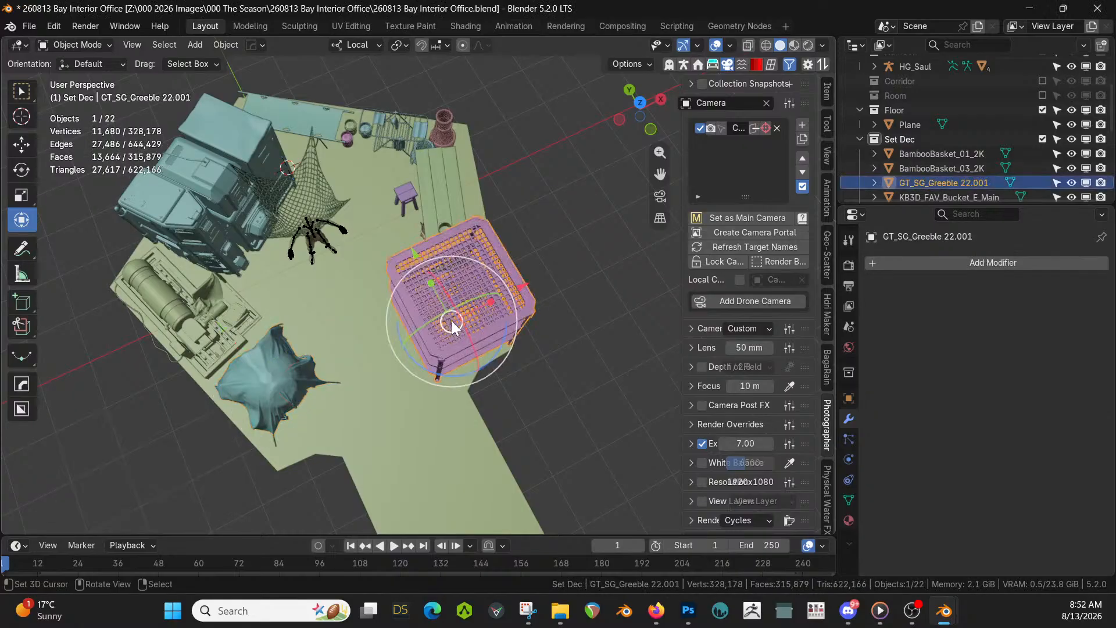
scroll(472, 340, up, 5)
middle_drag(473, 340, 654, 245)
key(s)
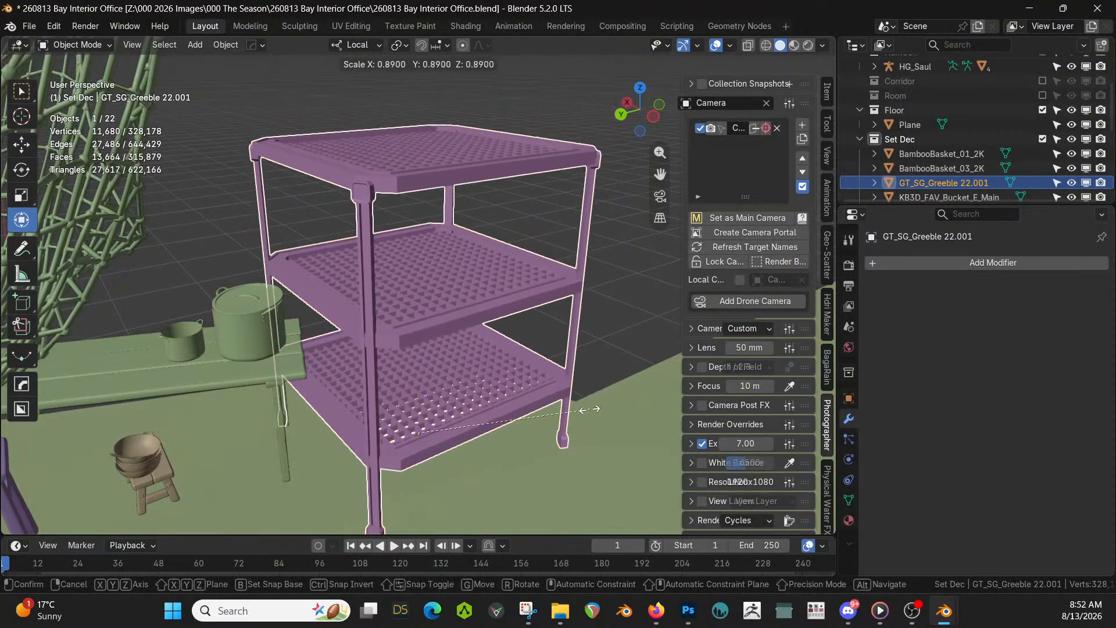
click(552, 406)
middle_drag(552, 406, 401, 53)
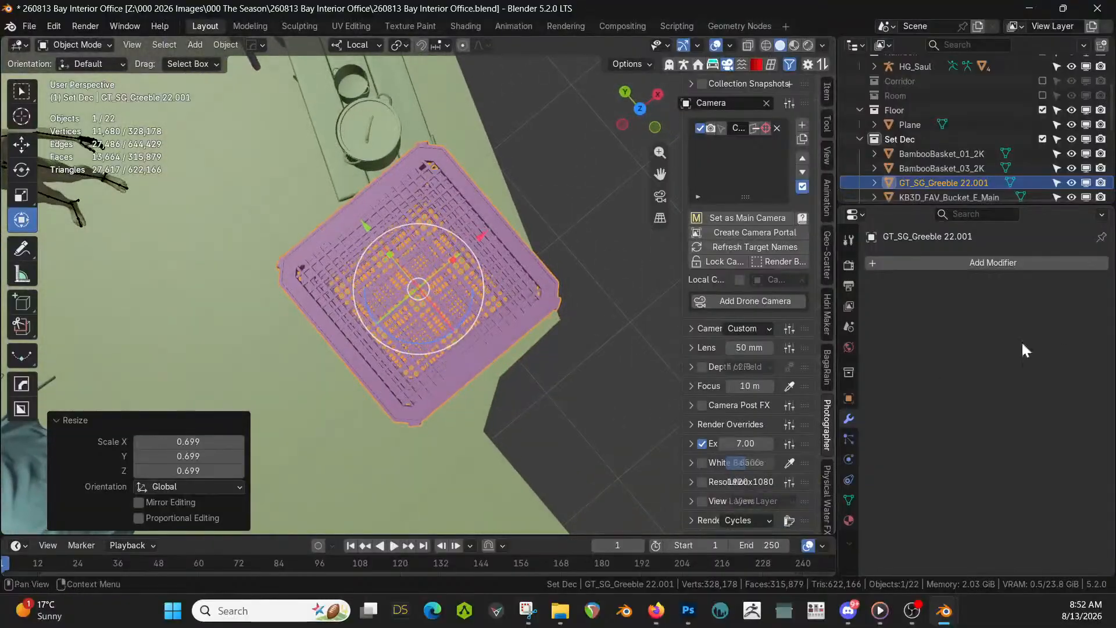
Include the Room collection in the view layer again and scale the shelving rack to about 0.65 in local X and Y, keeping its height
click(1042, 95)
middle_drag(285, 389, 413, 235)
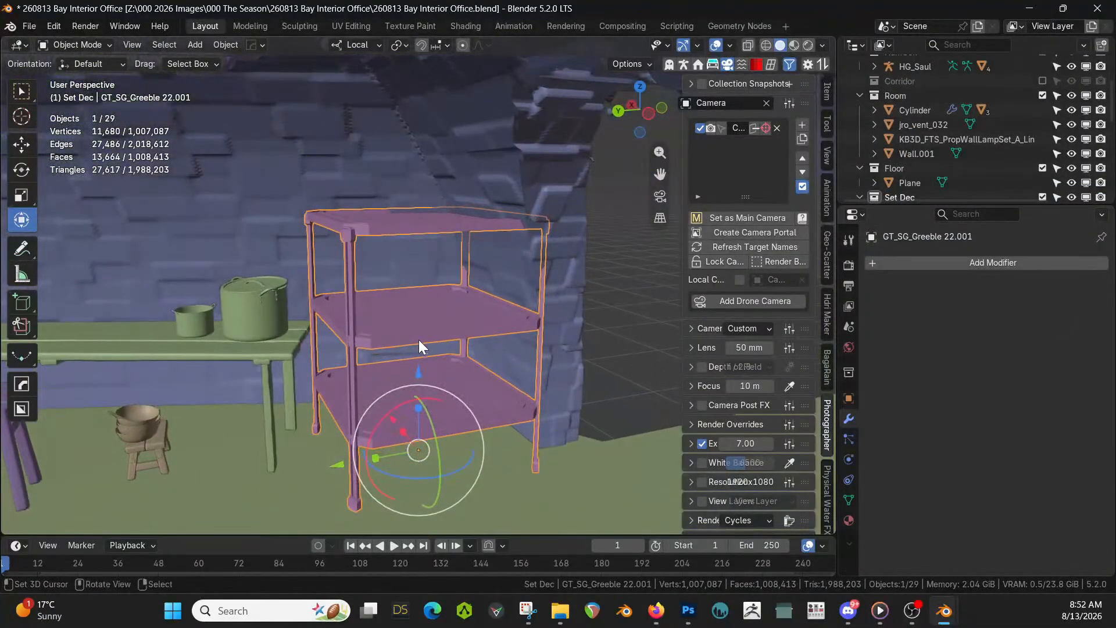
key(s)
key(shift+z)
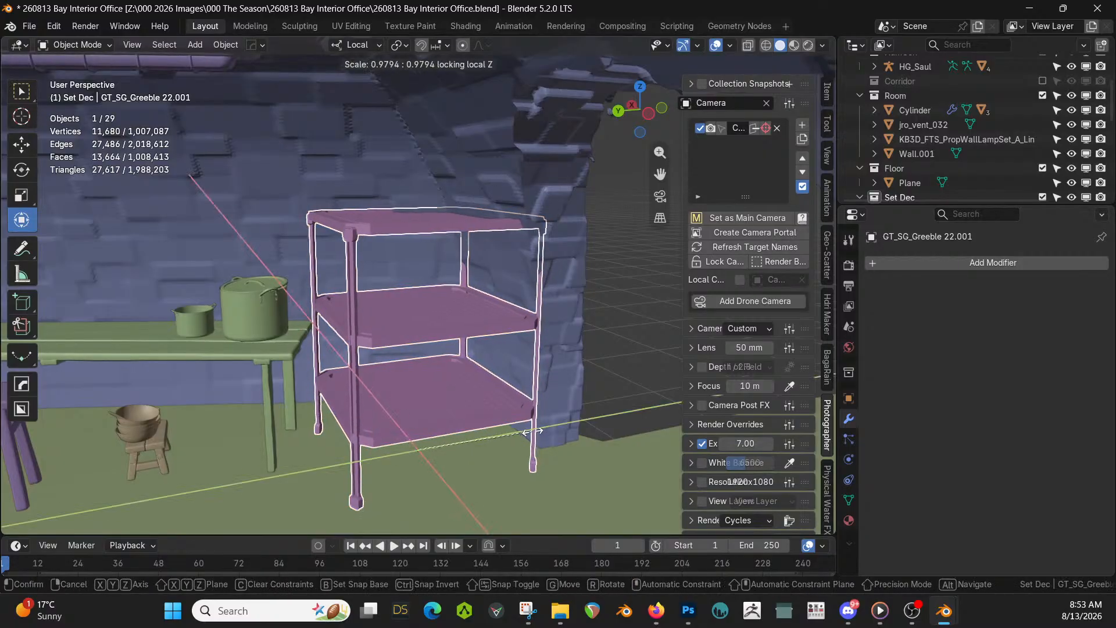
click(491, 428)
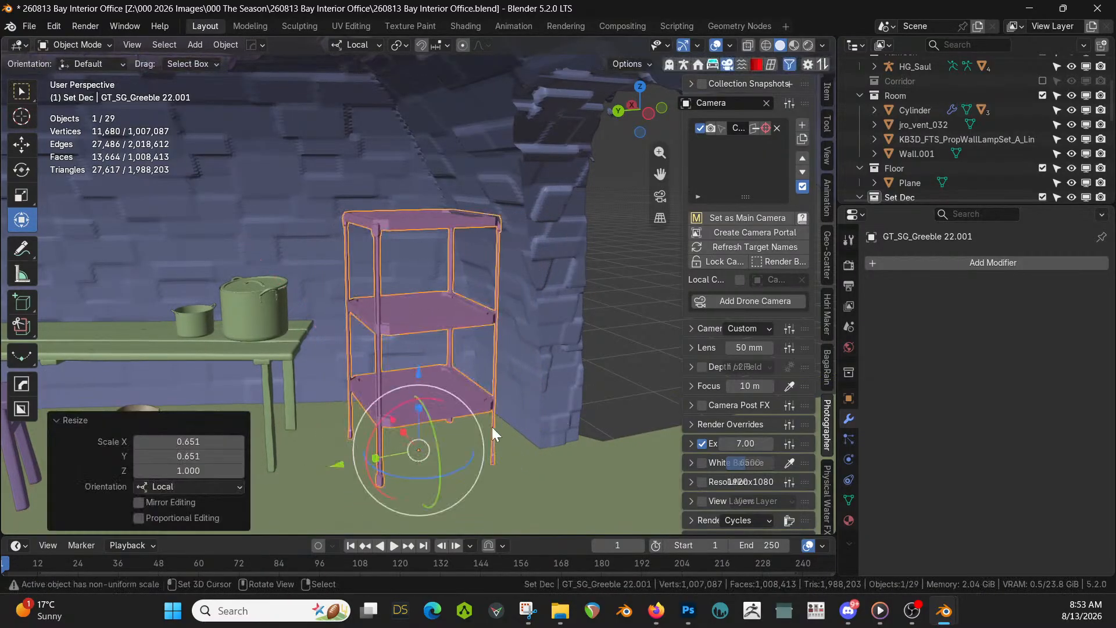
Move the shelving rack about 0.17 m along its local Y toward the table, and save the file
key(g)
key(y)
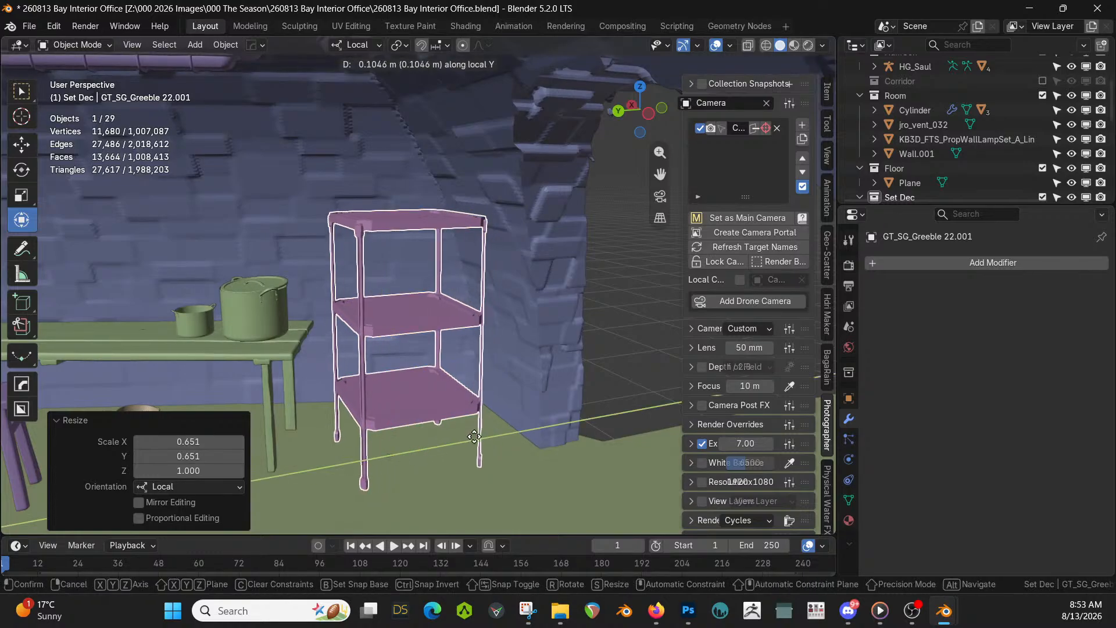
click(469, 438)
middle_drag(470, 439, 502, 445)
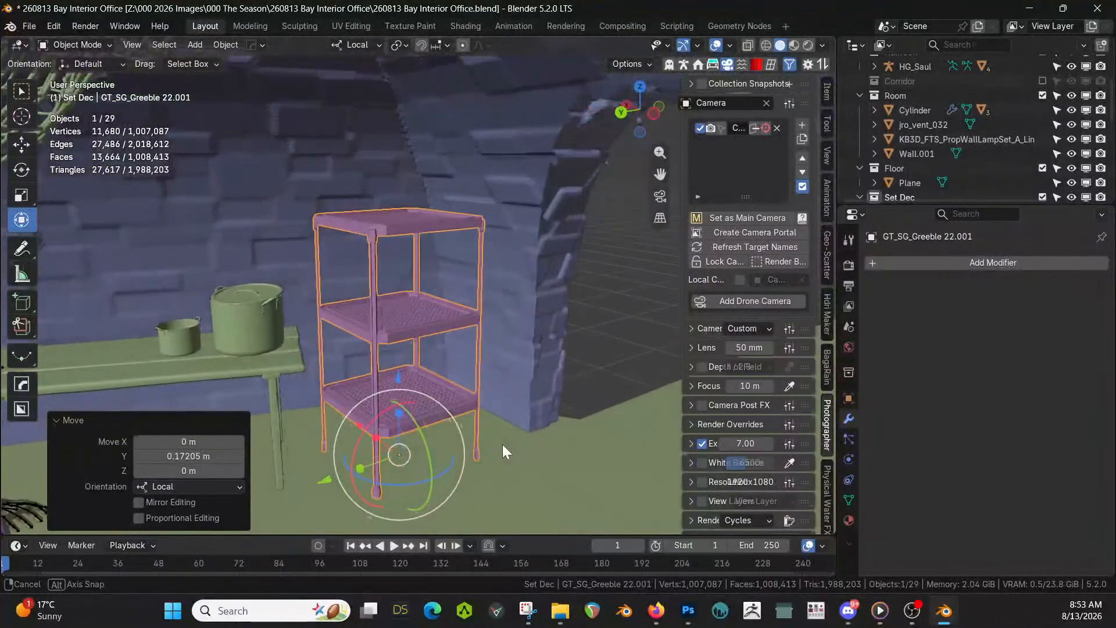
key(ctrl+s)
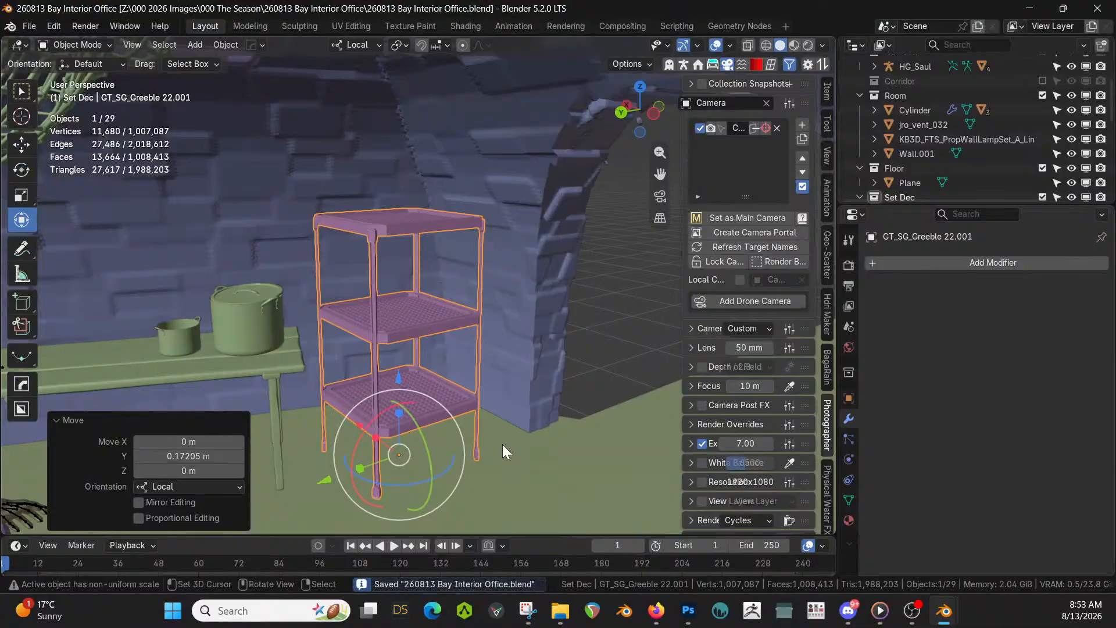
Add the jro_crate_029 crate to the rack's lowest shelf and slide it about -0.31 m along local Y
middle_drag(504, 407, 604, 371)
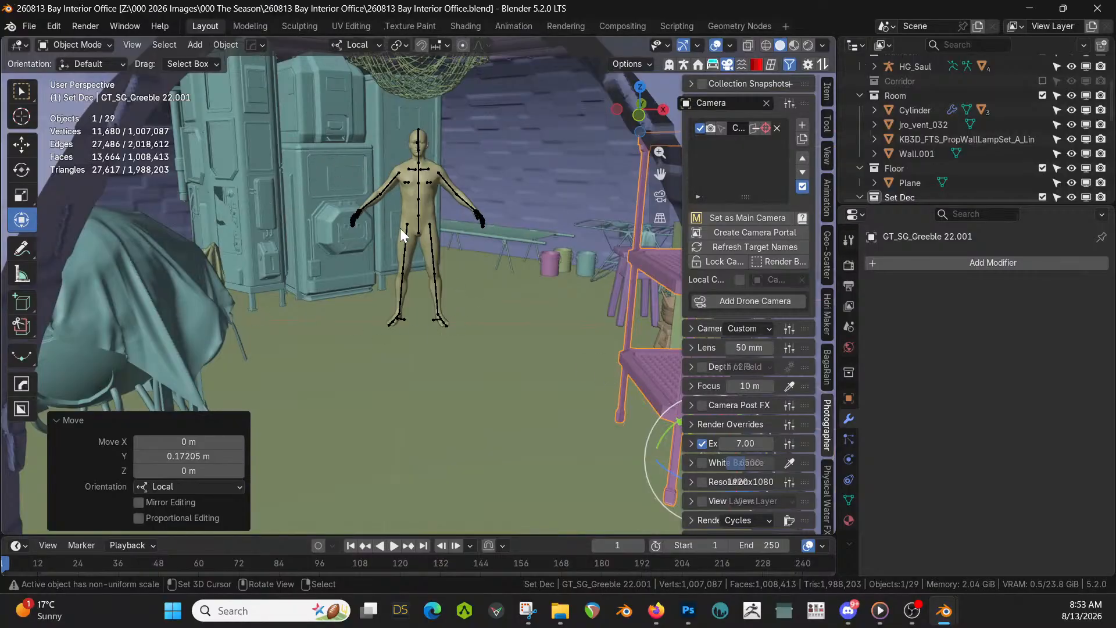
mouse_move(405, 235)
middle_down()
mouse_move(422, 219)
mouse_move(389, 237)
mouse_move(401, 232)
middle_up()
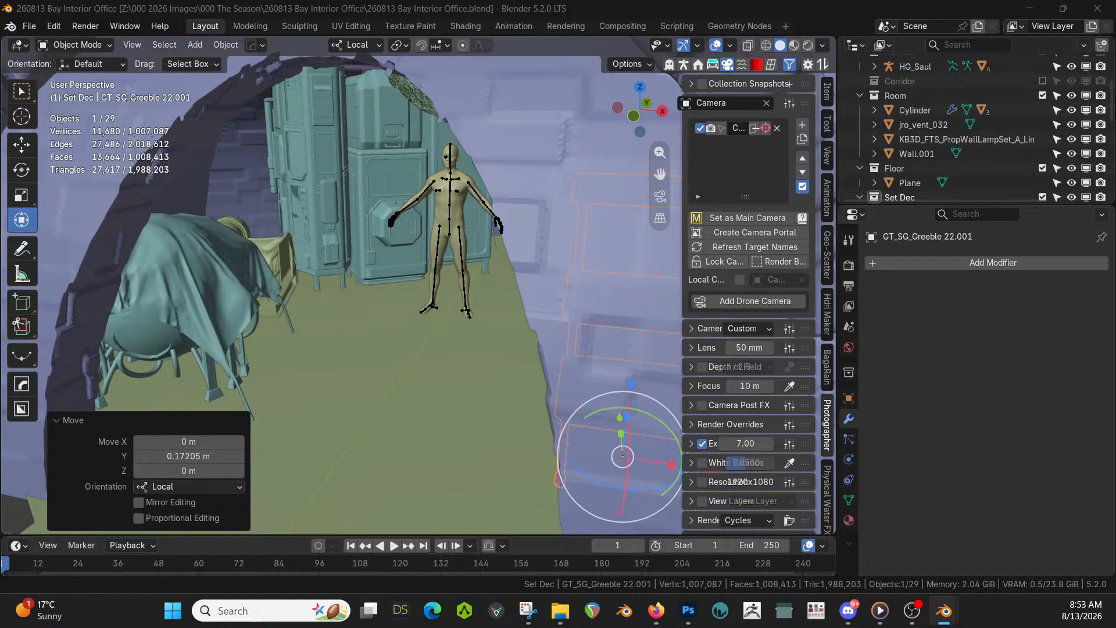
middle_drag(245, 194, 303, 179)
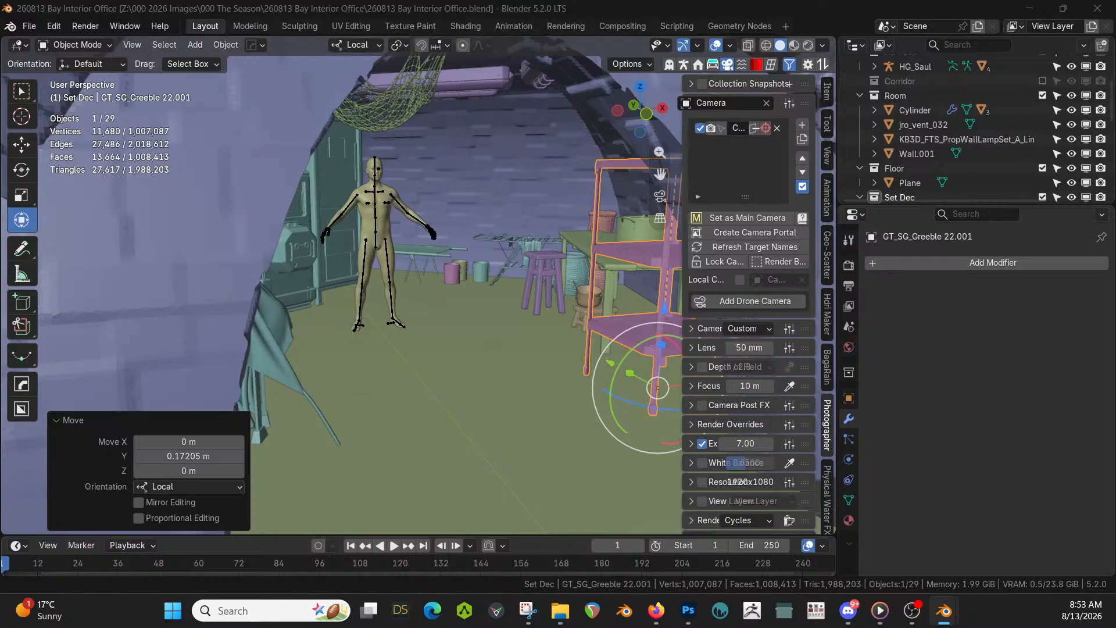
click(643, 321)
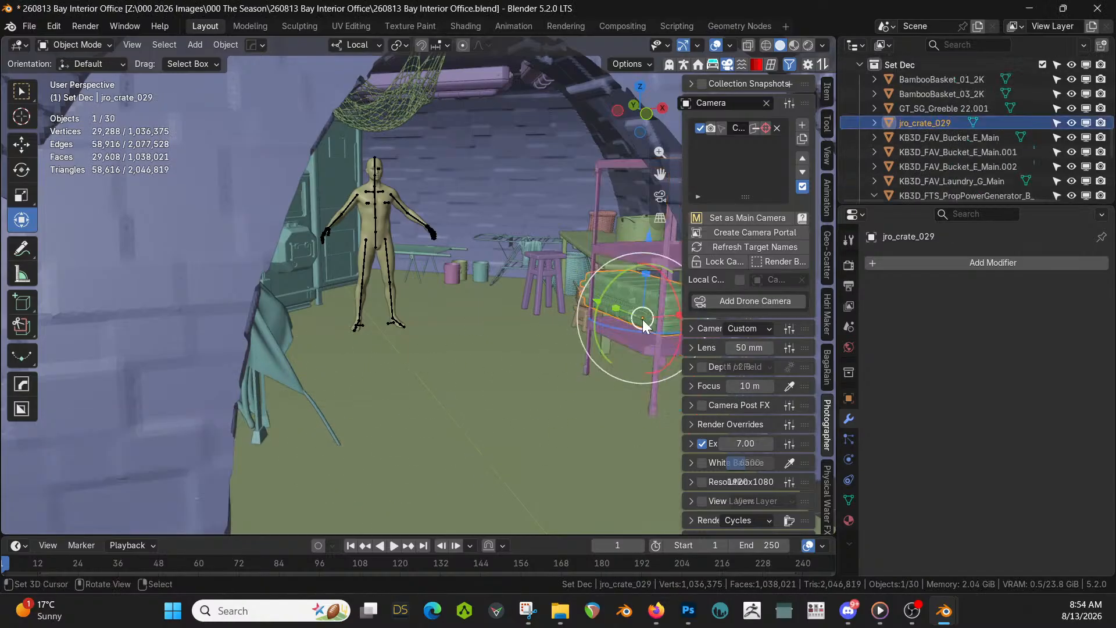
middle_drag(400, 375, 439, 373)
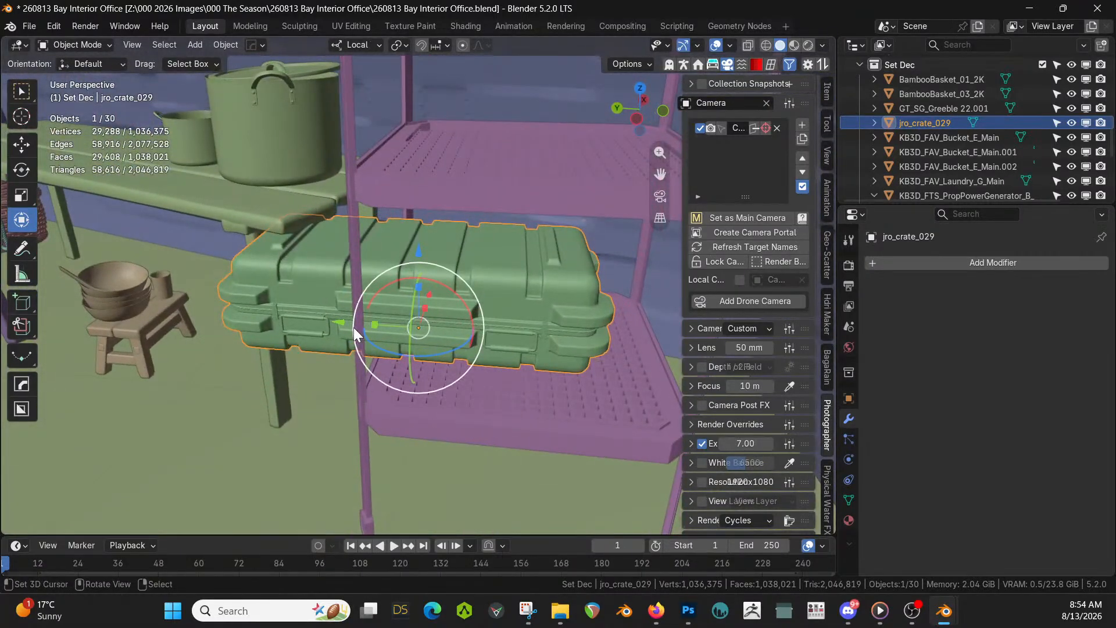
drag(343, 323, 438, 339)
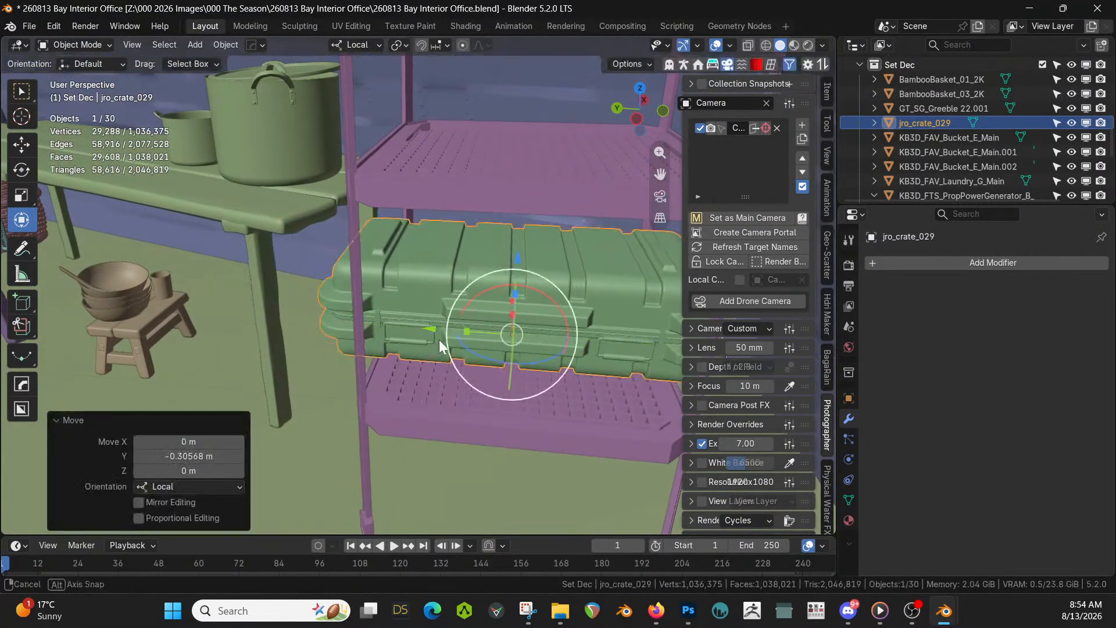
Adjust the green crate's height along local Z and rotate it about -10° around local Z on the lowest shelf
middle_drag(438, 340, 490, 469)
key(g)
key(z)
click(377, 337)
key(r)
key(z)
click(477, 495)
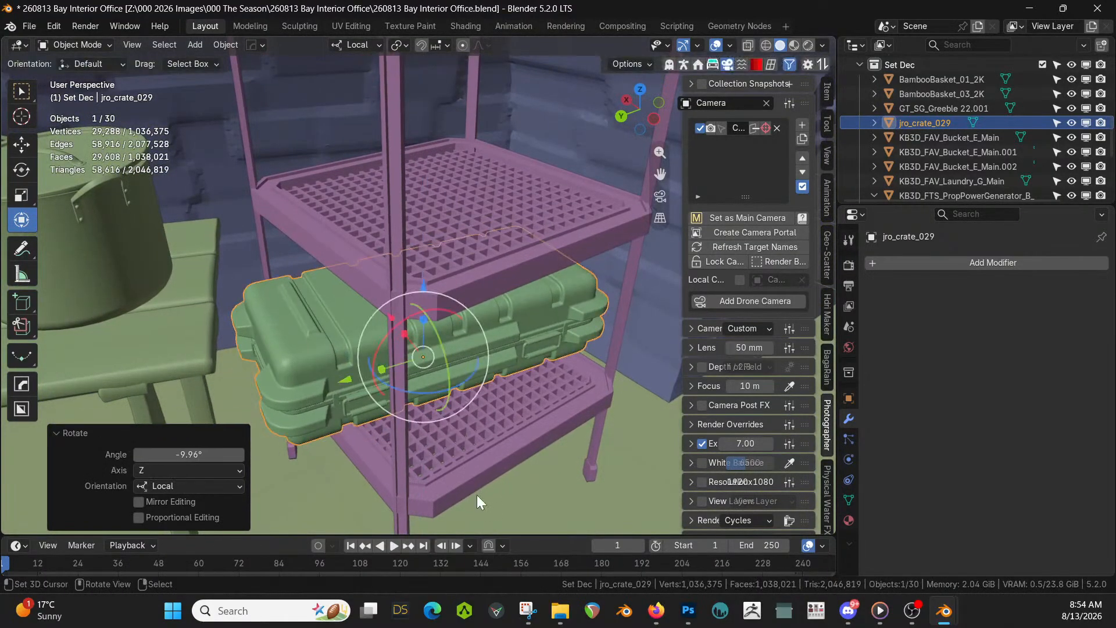
Shift the green crate about -0.04 m along its local X on the lowest shelf
key(g)
key(x)
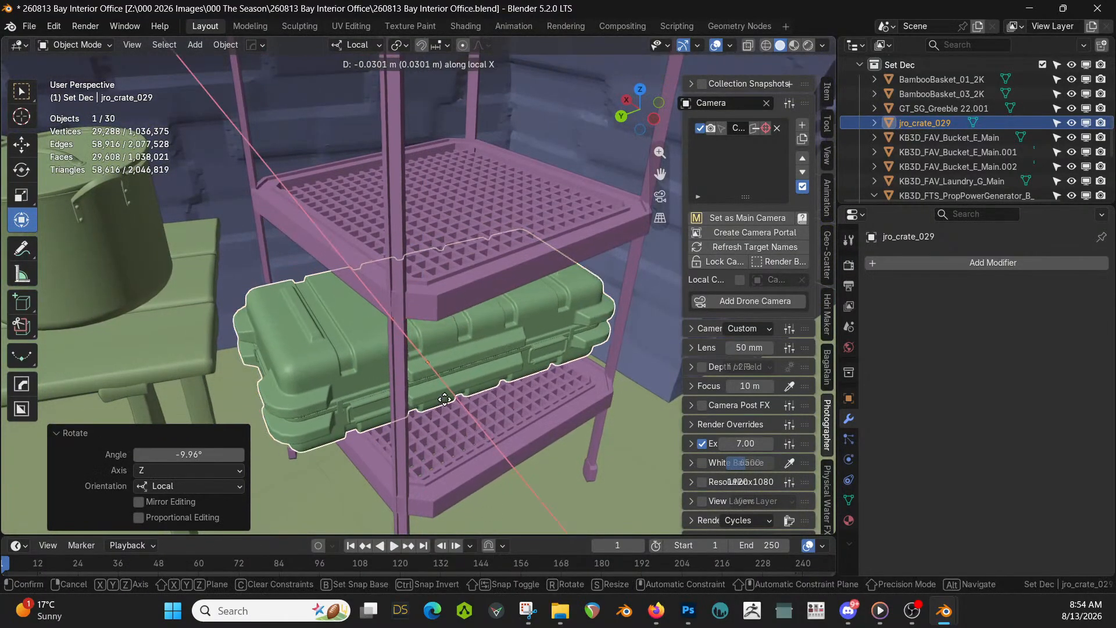
click(445, 403)
middle_drag(445, 402, 429, 366)
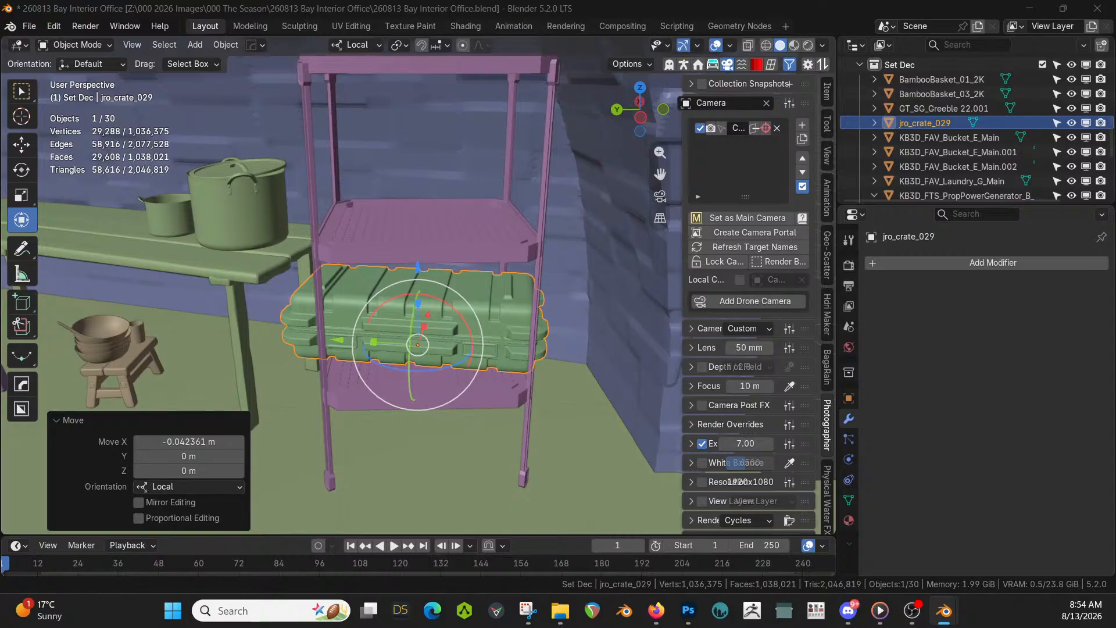
Add the jro_crate_038 crate upright on the rack's middle shelf
drag(295, 1, 427, 223)
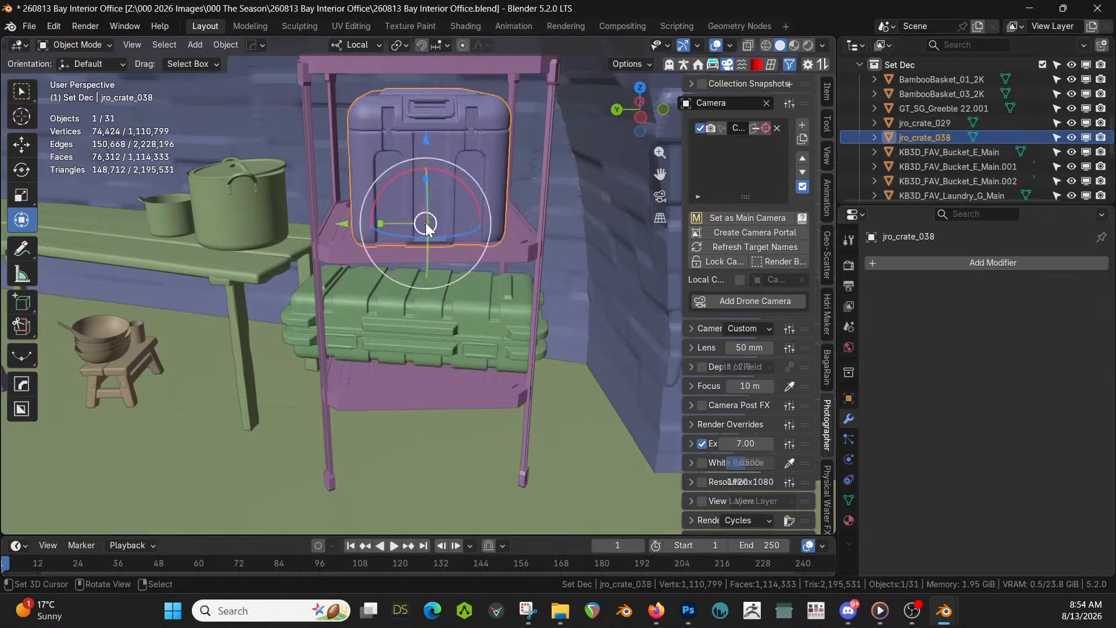
key(KP_Decimal)
middle_drag(426, 222, 448, 250)
scroll(466, 257, down, 3)
scroll(462, 286, down, 3)
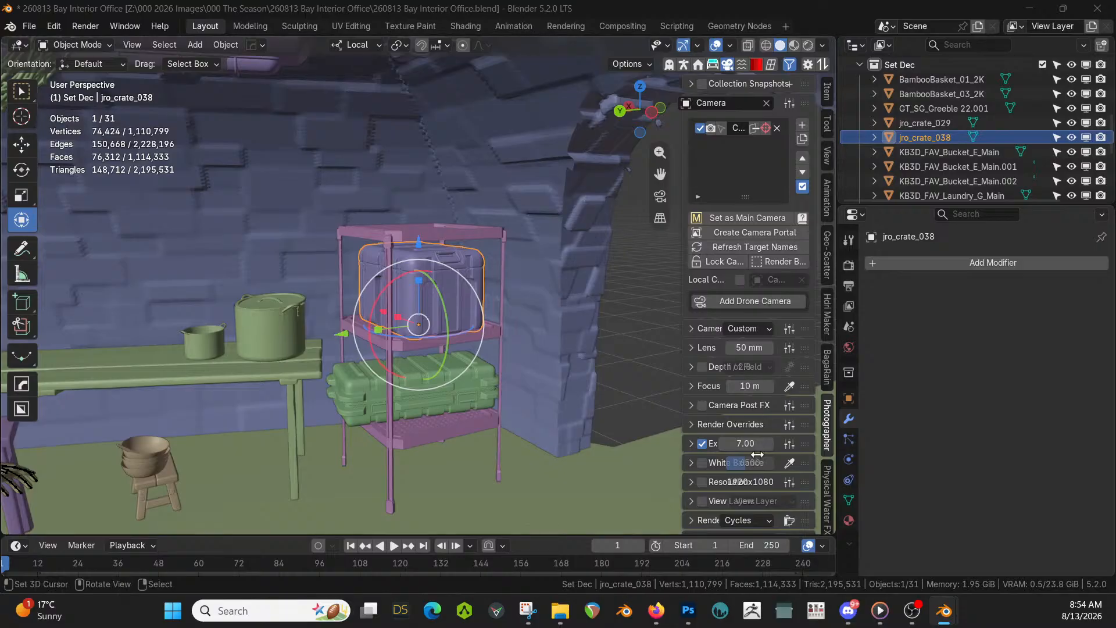
Include the Corridor collection in the view layer and switch the viewport to Rendered shading
middle_drag(520, 409, 451, 348)
middle_drag(223, 92, 249, 179)
middle_drag(349, 281, 517, 346)
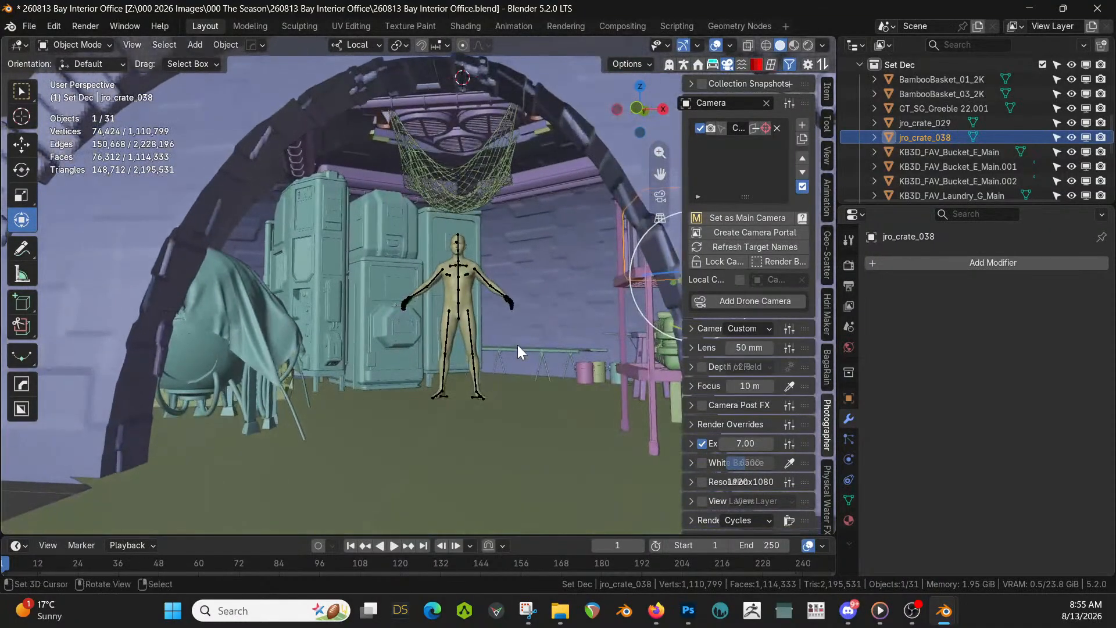
click(858, 65)
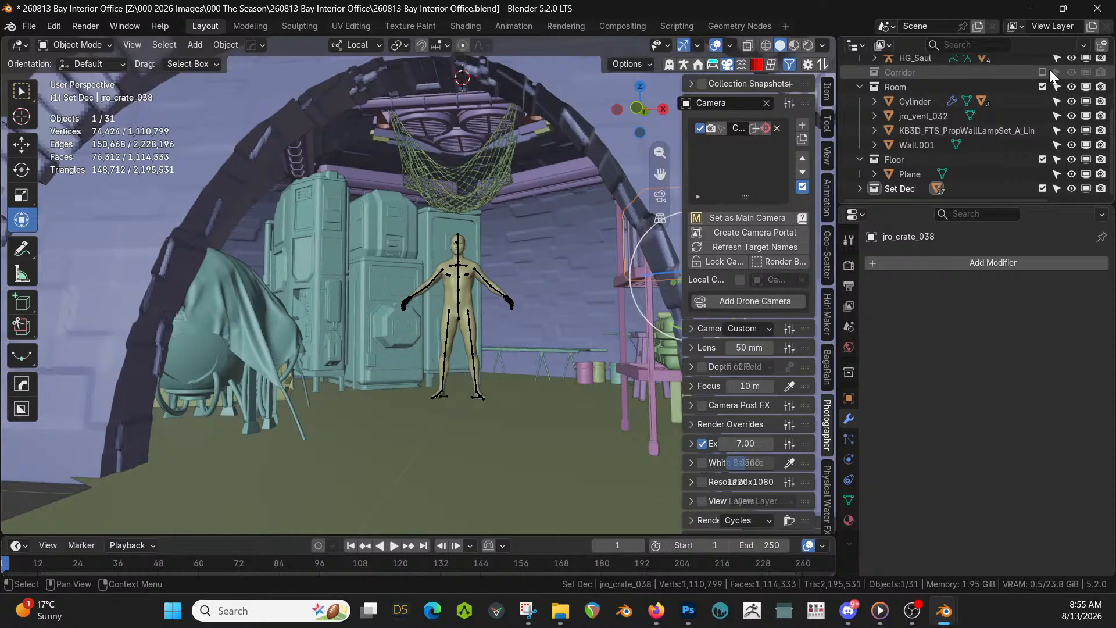
click(1045, 71)
key(z)
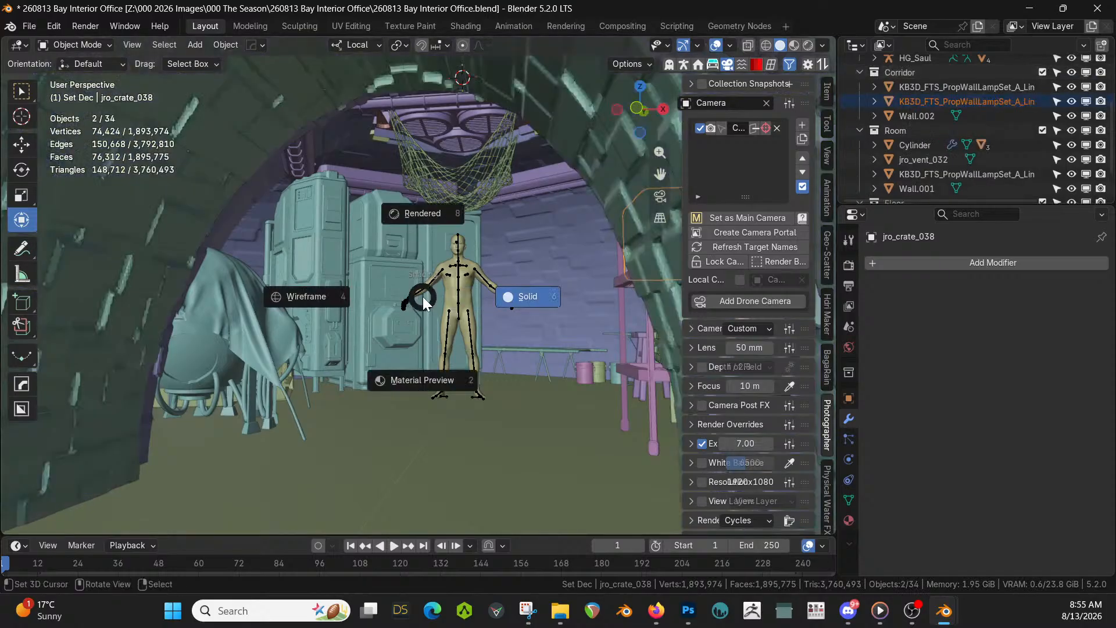
key(8)
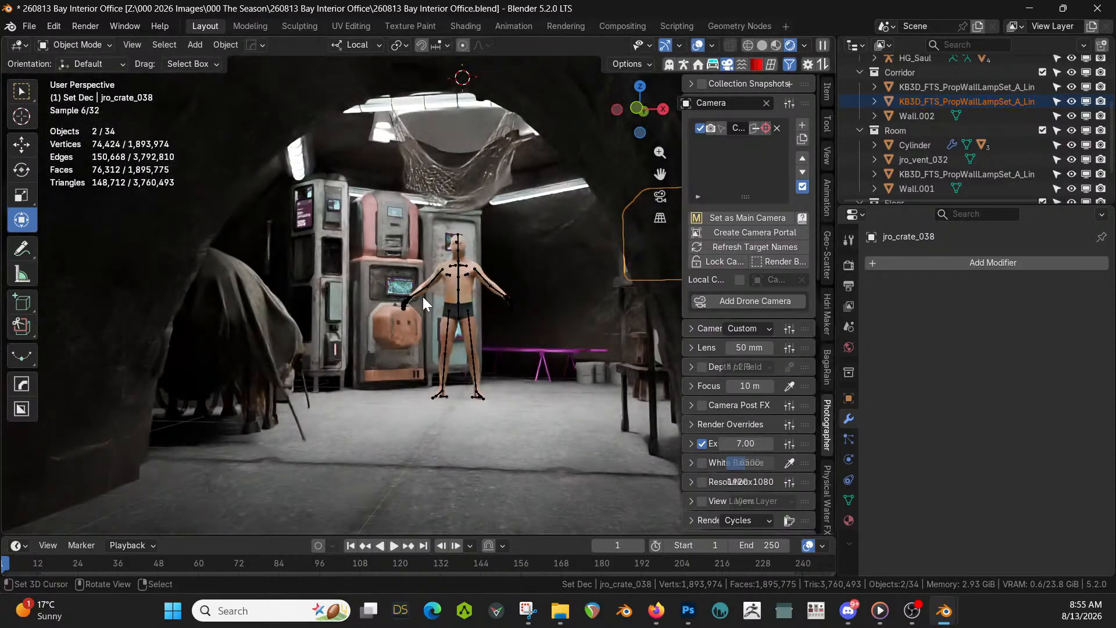
Replace the stretcher's fabric material with KB3D_SVB_FabricLinenGreen and its metal material with KB3D_HEM_MetalPaintYellow
key(shift+grave)
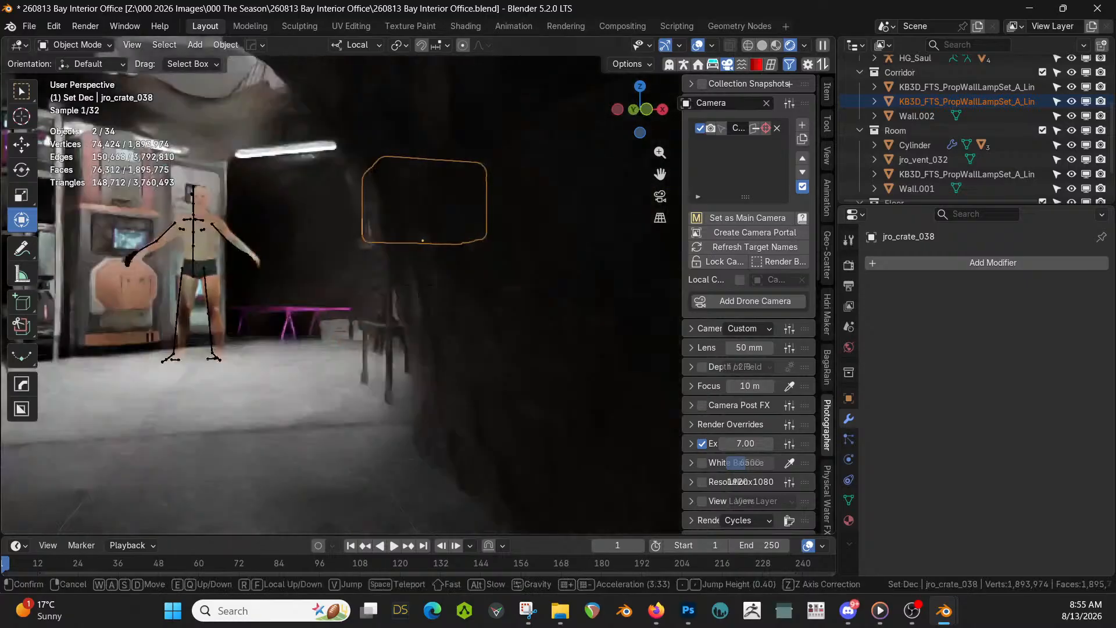
key(e)
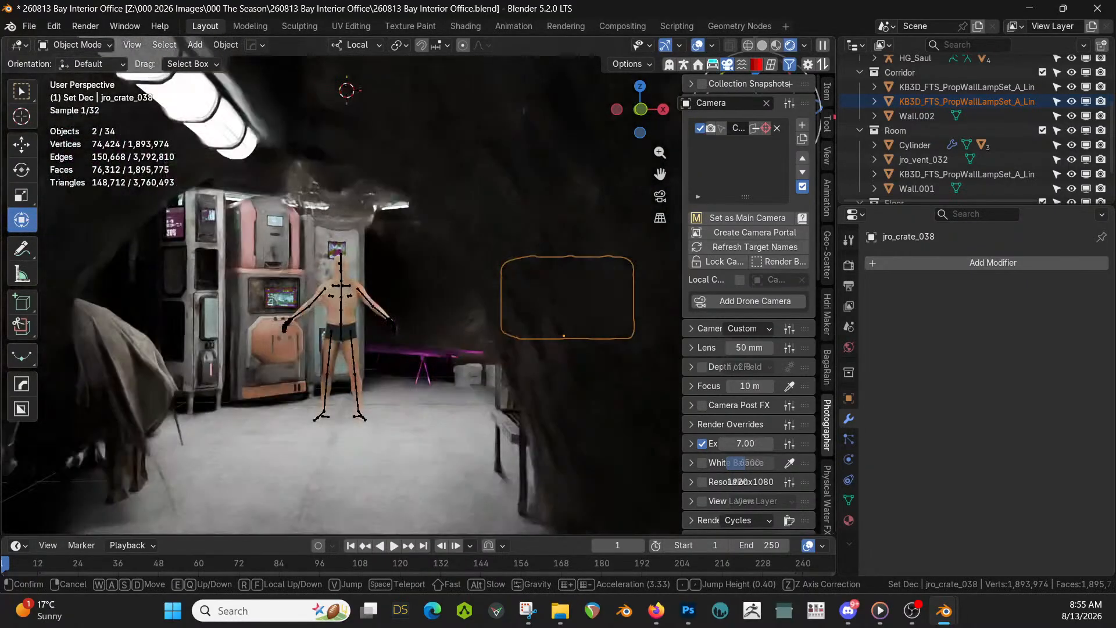
key(w)
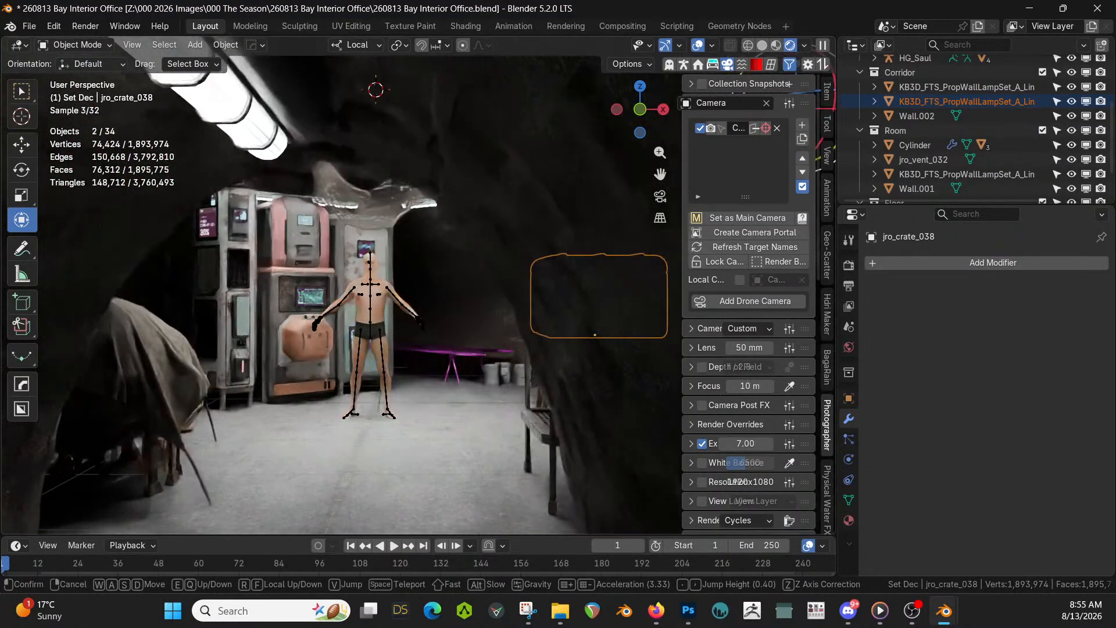
click(472, 370)
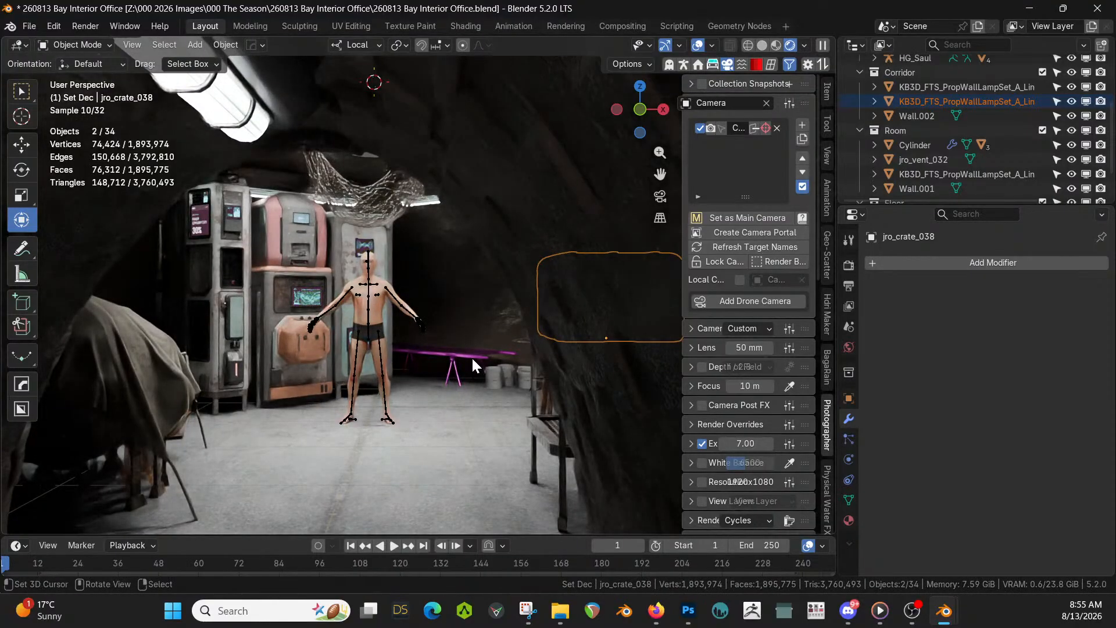
click(471, 356)
click(849, 519)
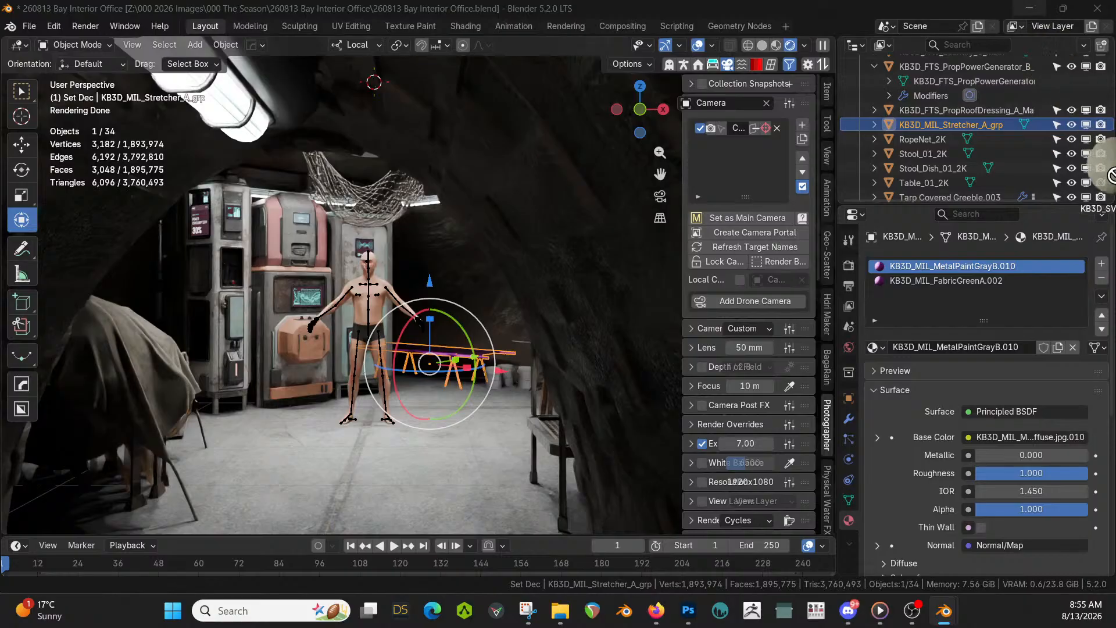
drag(1115, 165, 980, 282)
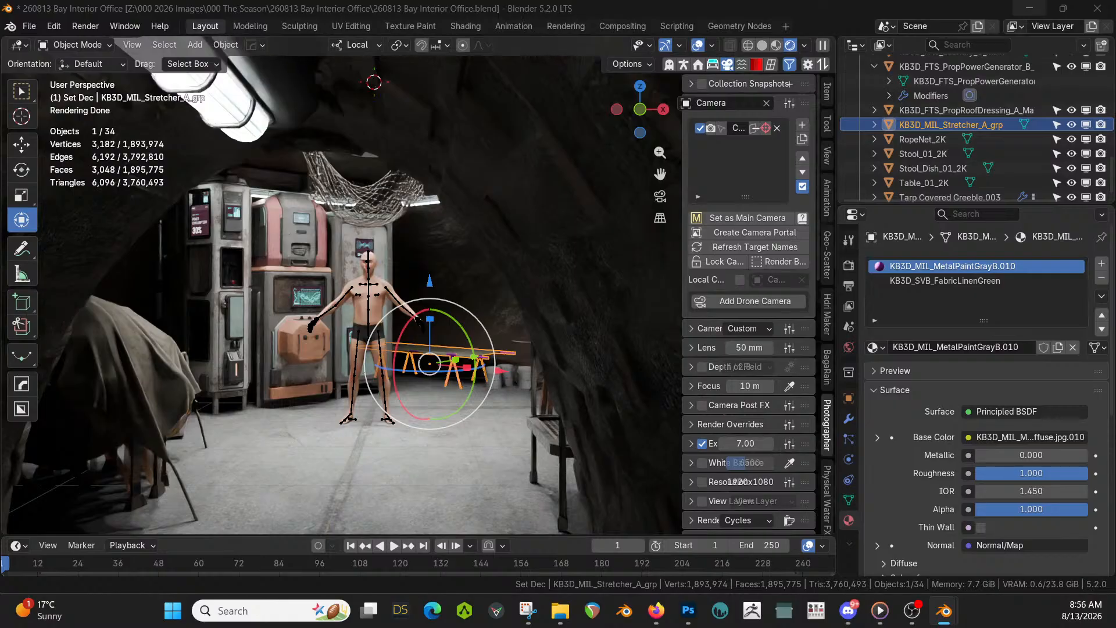
drag(793, 456, 947, 259)
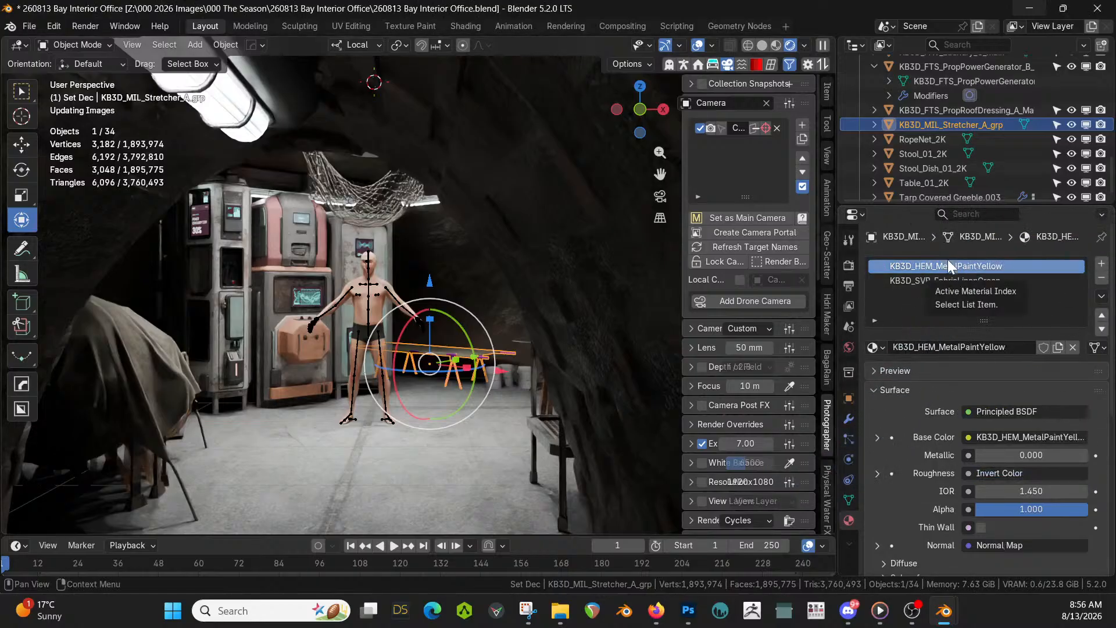
Select the floor plane and save the file
right_click(512, 412)
scroll(441, 445, up, 3)
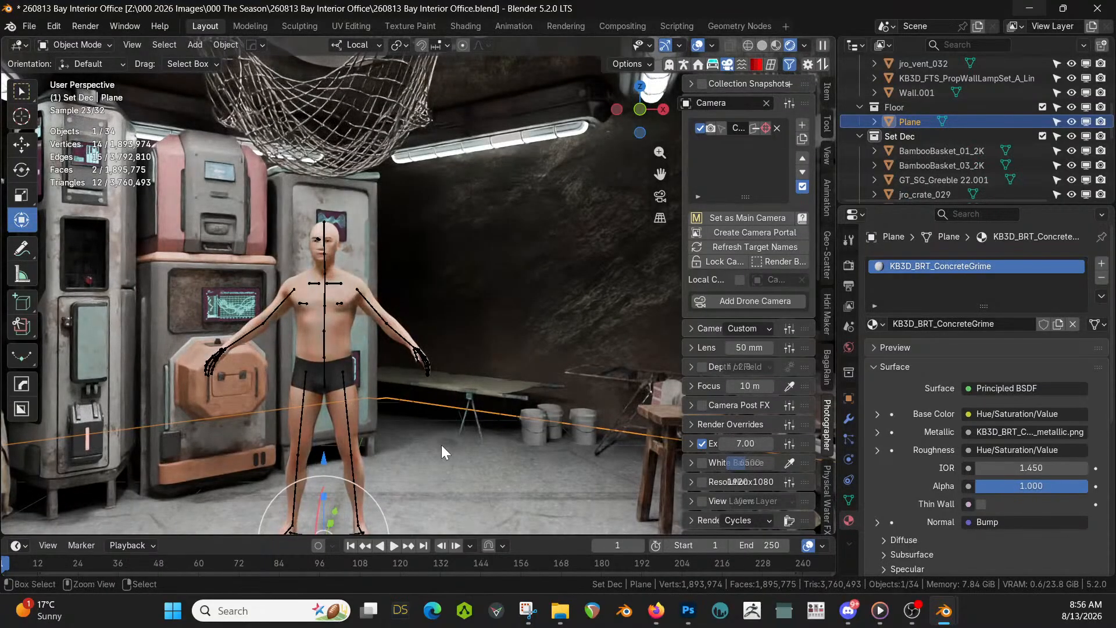
key(ctrl+s)
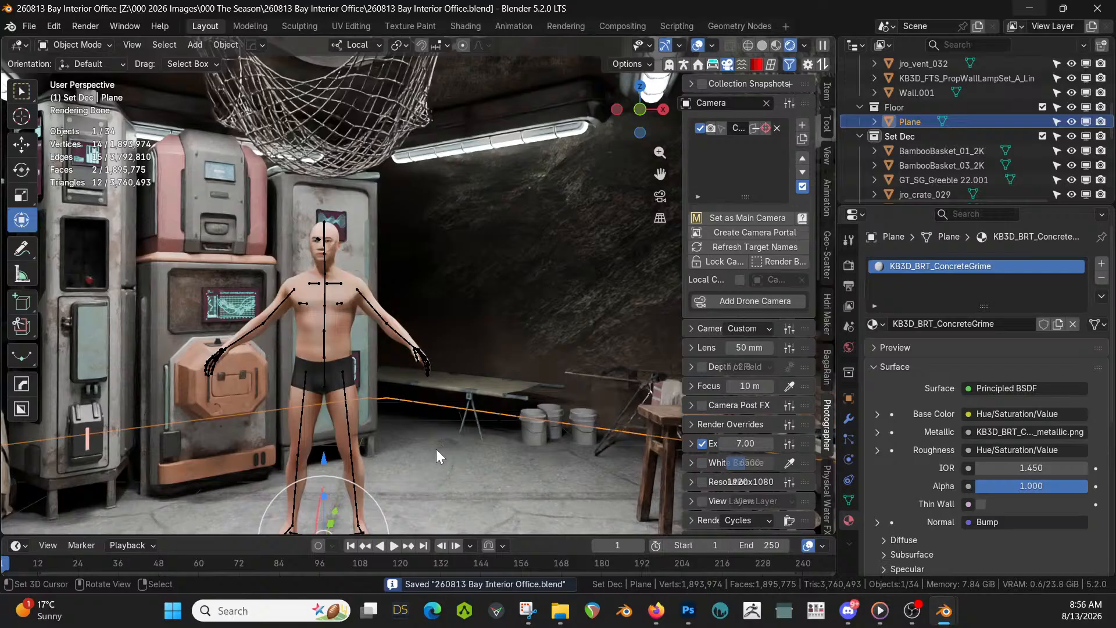
Review the rendered room from the corridor archway, and return the viewport to Solid shading near the stretcher corner
scroll(325, 429, down, 4)
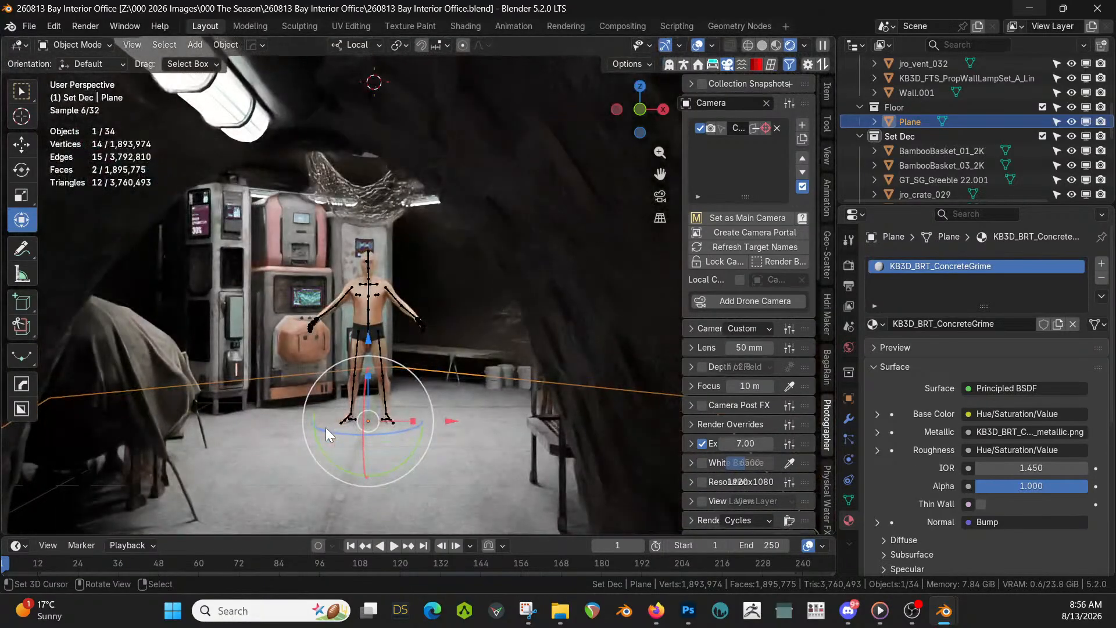
mouse_move(348, 432)
middle_down()
mouse_move(378, 433)
mouse_move(356, 423)
middle_up()
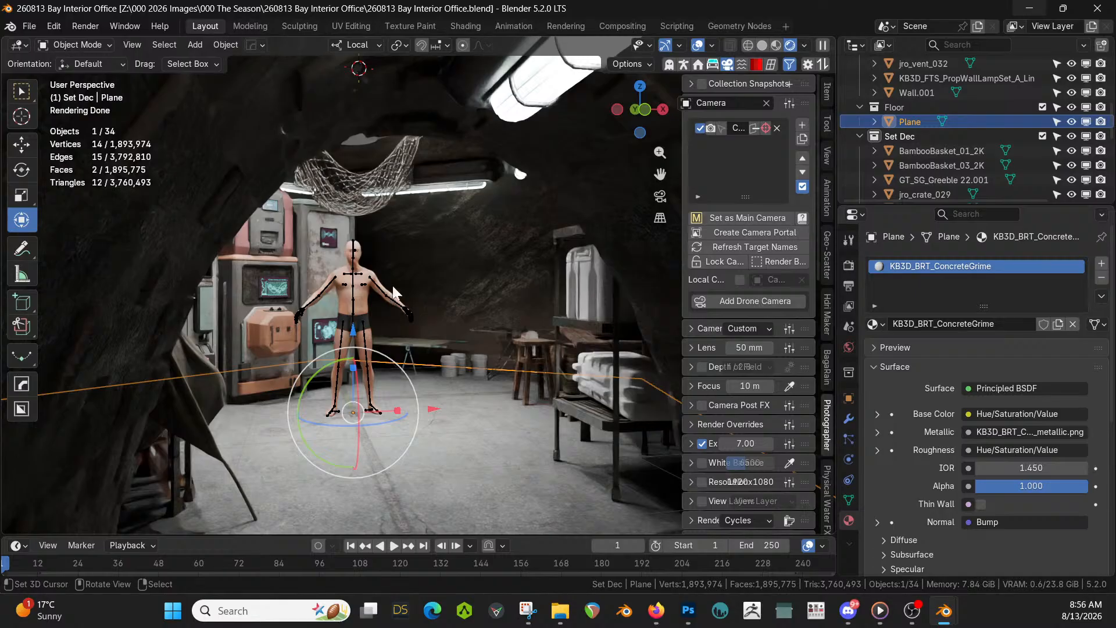
scroll(490, 371, up, 3)
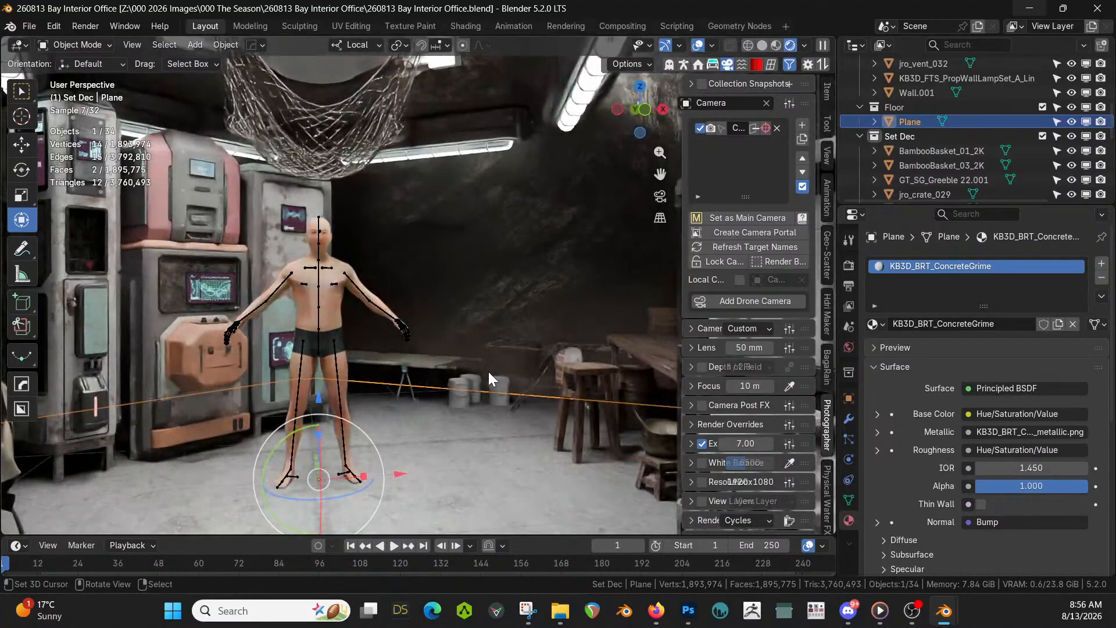
key(z)
key(6)
middle_drag(488, 371, 351, 360)
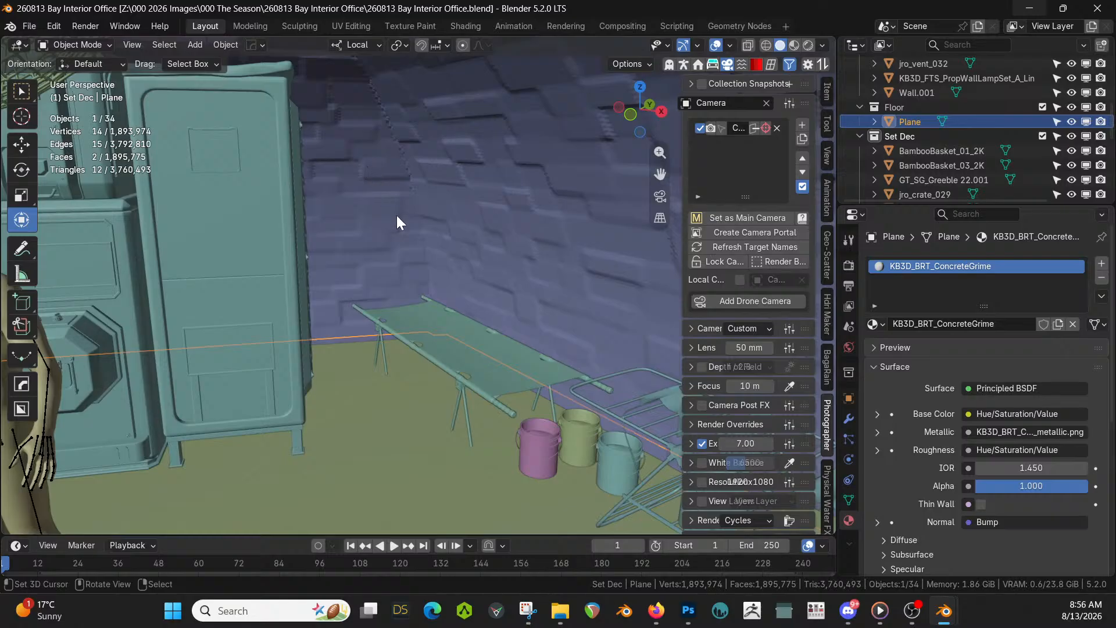
Launch a second Blender 5.2 instance and return to the office scene
right_click(939, 620)
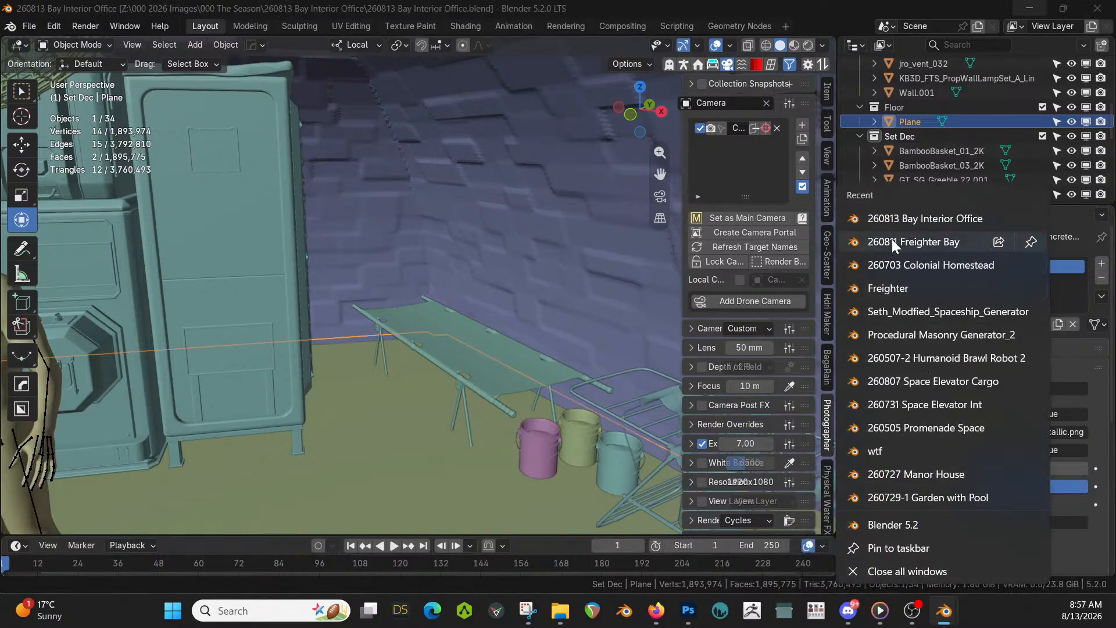
click(884, 521)
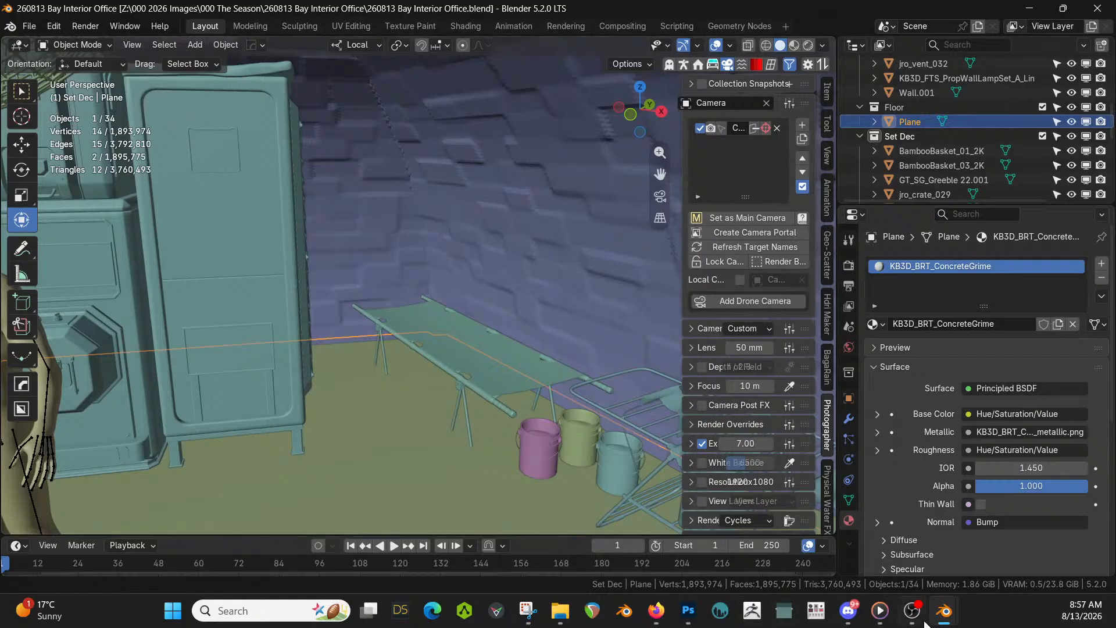
mouse_move(944, 612)
click(974, 561)
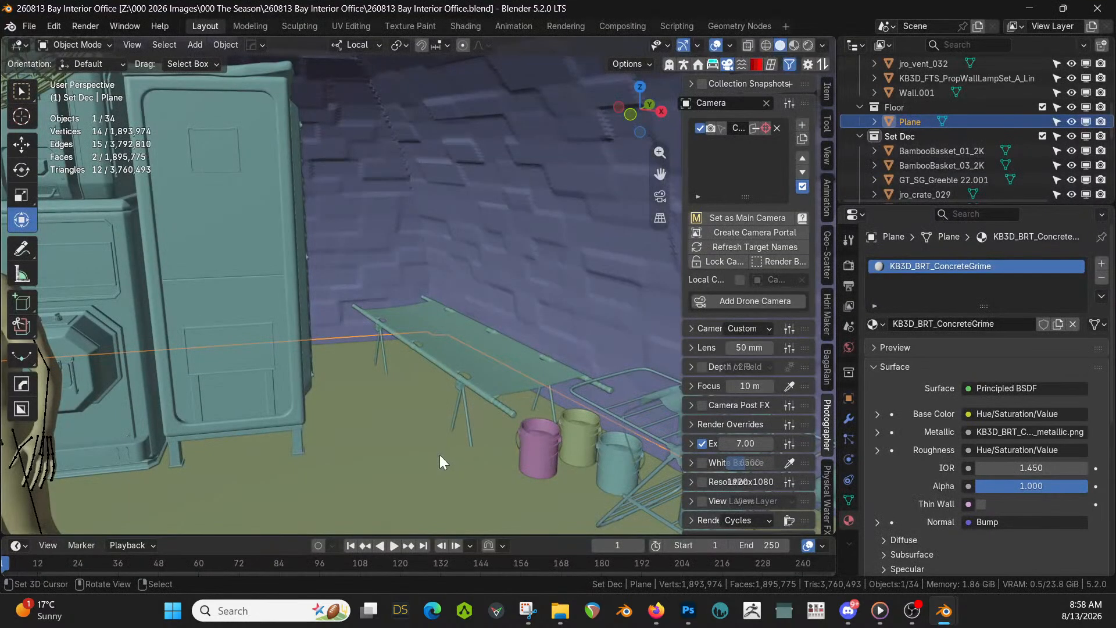
Replace Material.001 on the room's Cylinder object with KB3D_HEM_MetalPaintYellow and switch the viewport to Rendered shading
middle_drag(440, 454, 345, 280)
middle_drag(328, 227, 484, 104)
click(483, 105)
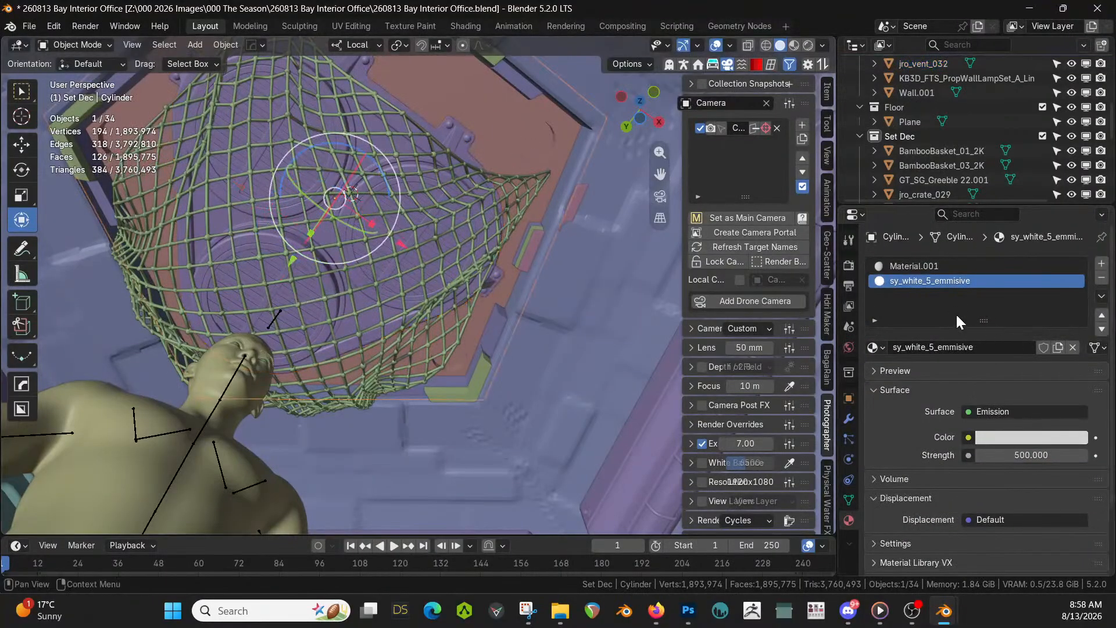
click(937, 267)
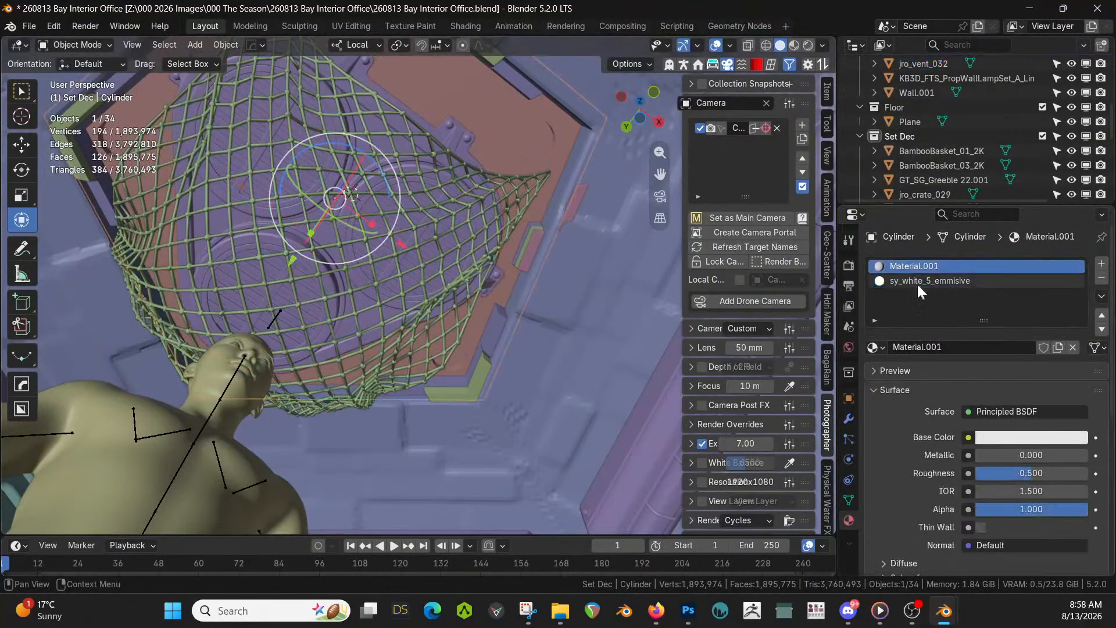
click(883, 349)
text(metal)
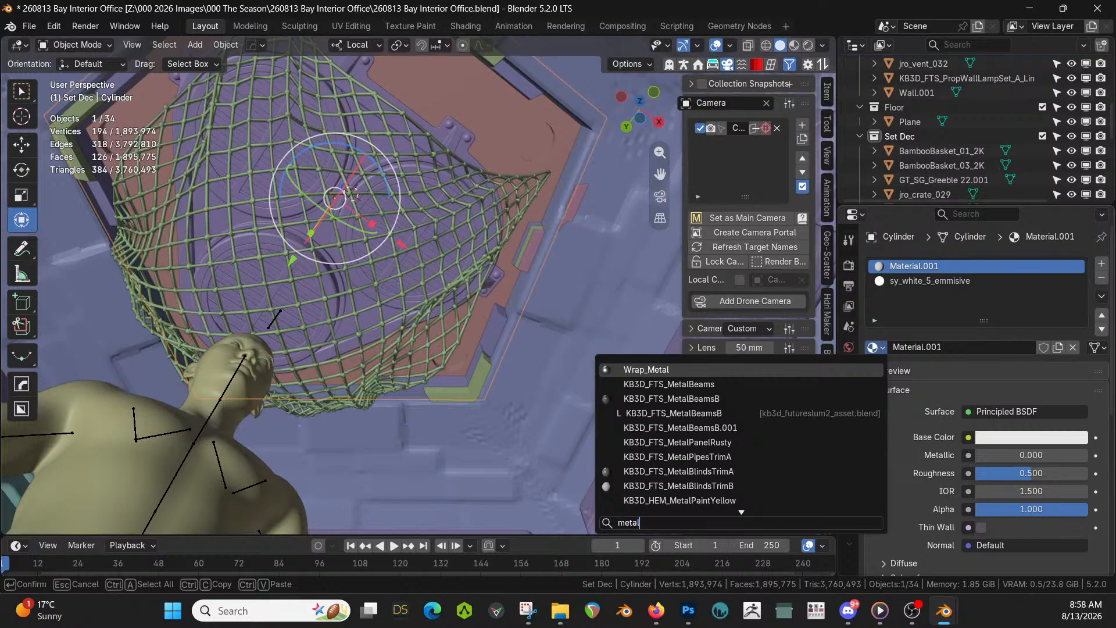
text(pain)
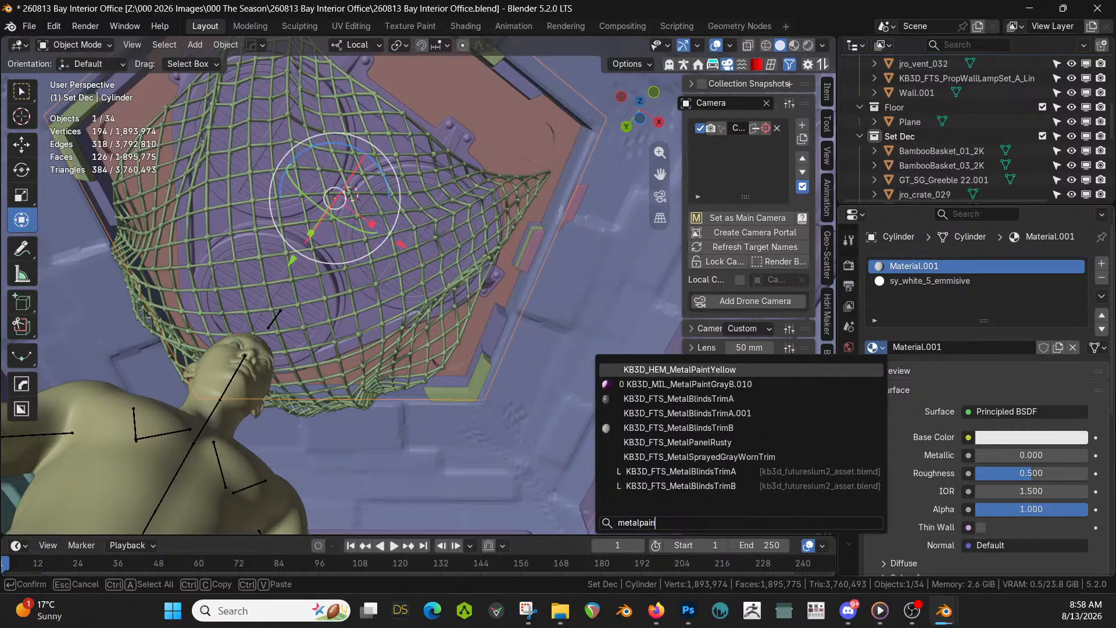
click(724, 368)
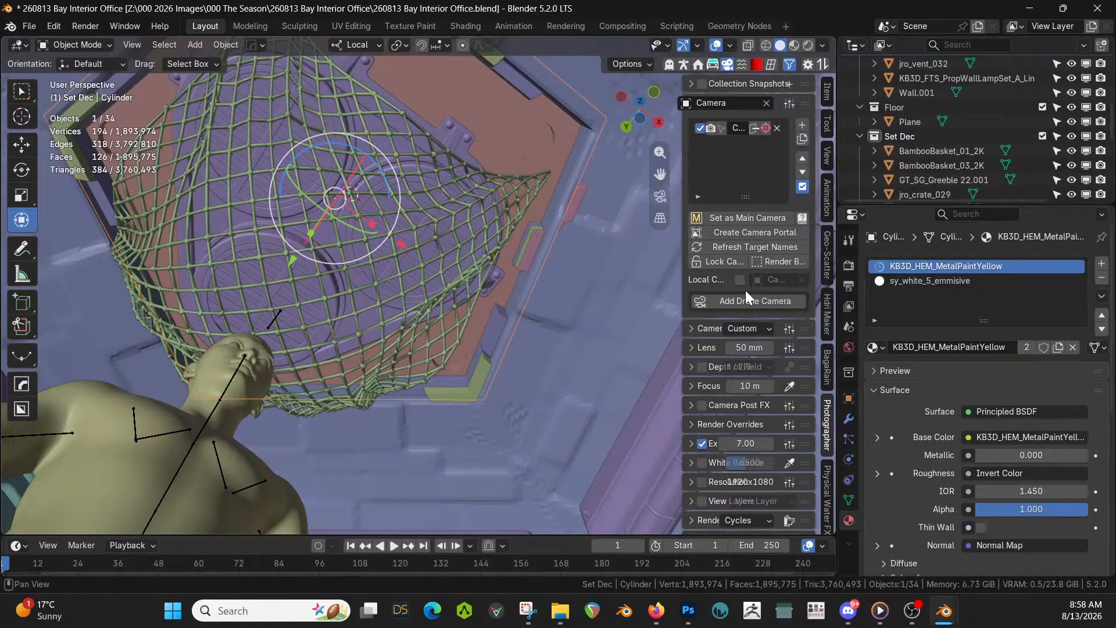
mouse_move(445, 241)
middle_down()
mouse_move(434, 253)
mouse_move(456, 281)
middle_up()
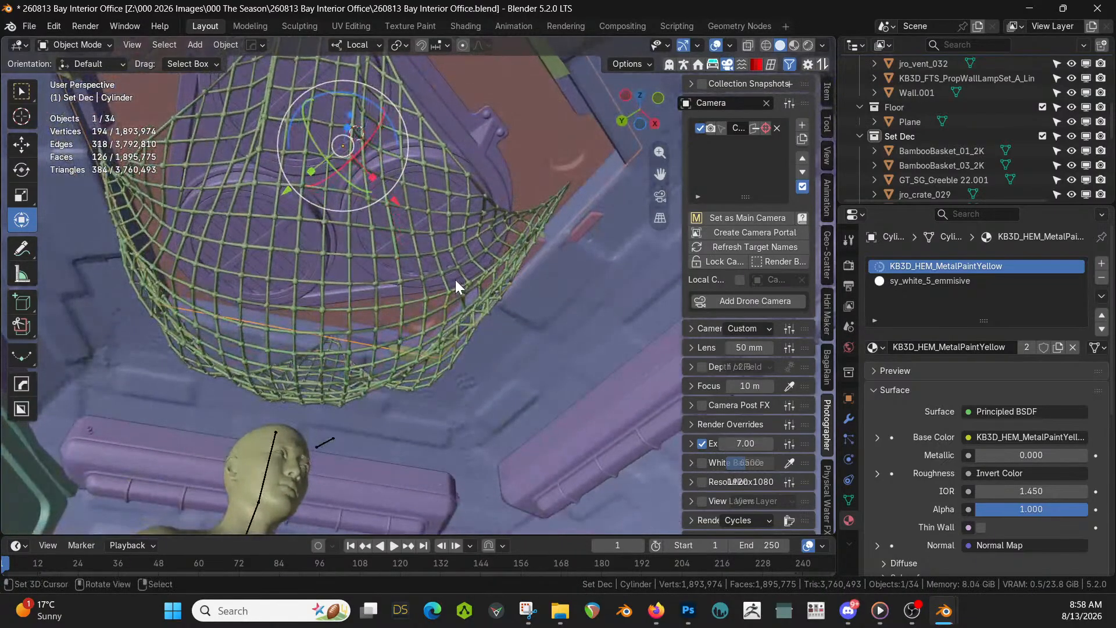
key(z)
key(8)
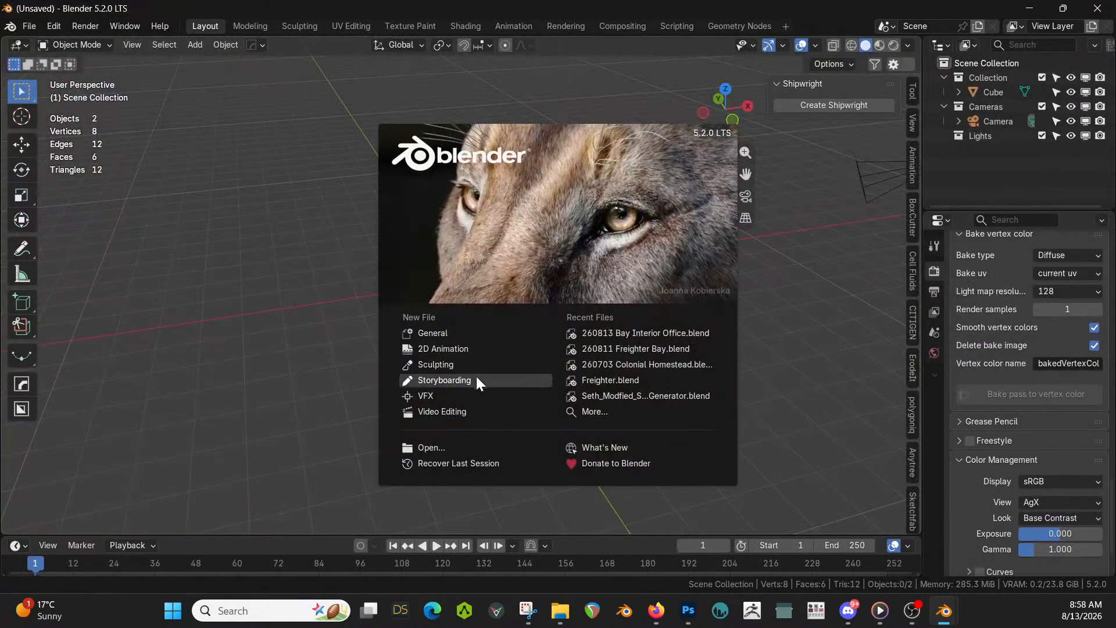
In the second Blender instance, open 260604 Drawing Room.blend and copy the small round side table beside the sofa
click(430, 448)
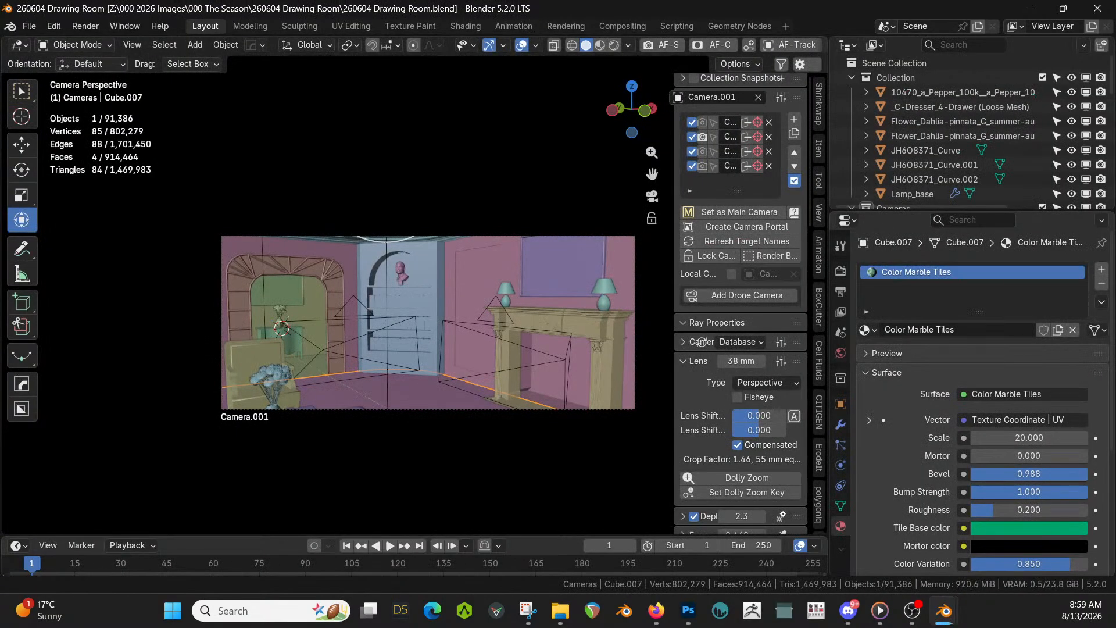
middle_drag(417, 285, 426, 309)
middle_drag(399, 392, 325, 296)
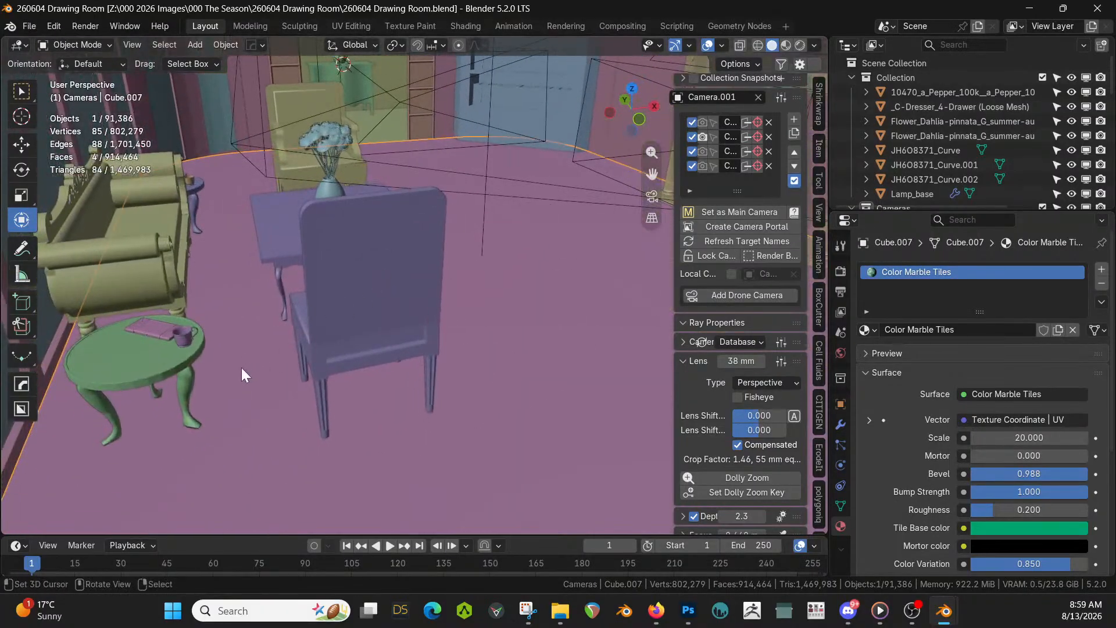
click(114, 357)
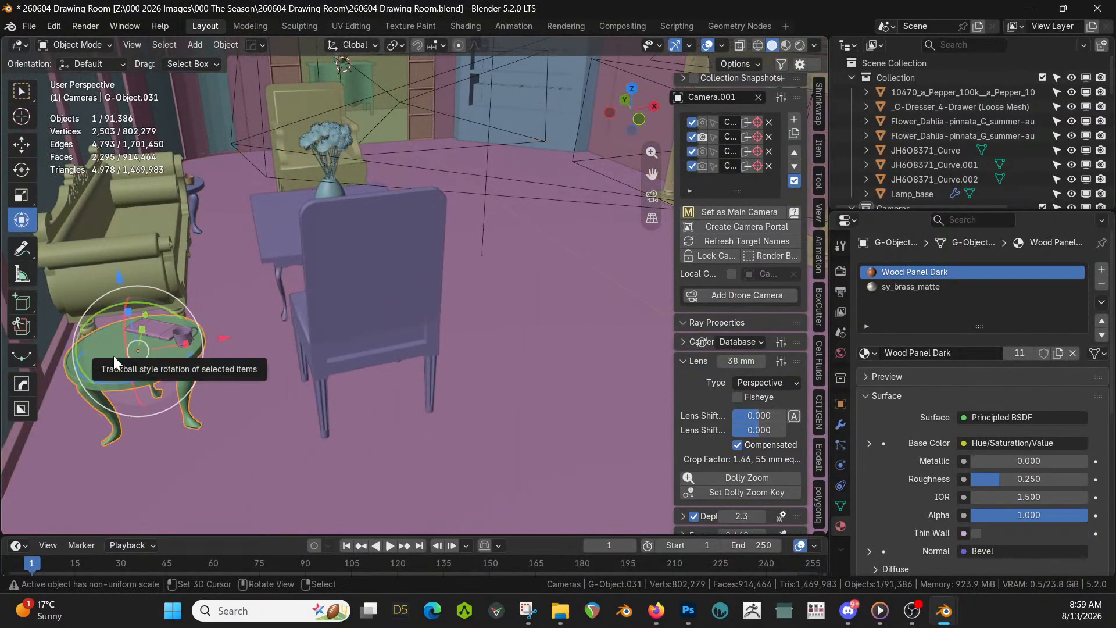
key(ctrl+c)
click(70, 288)
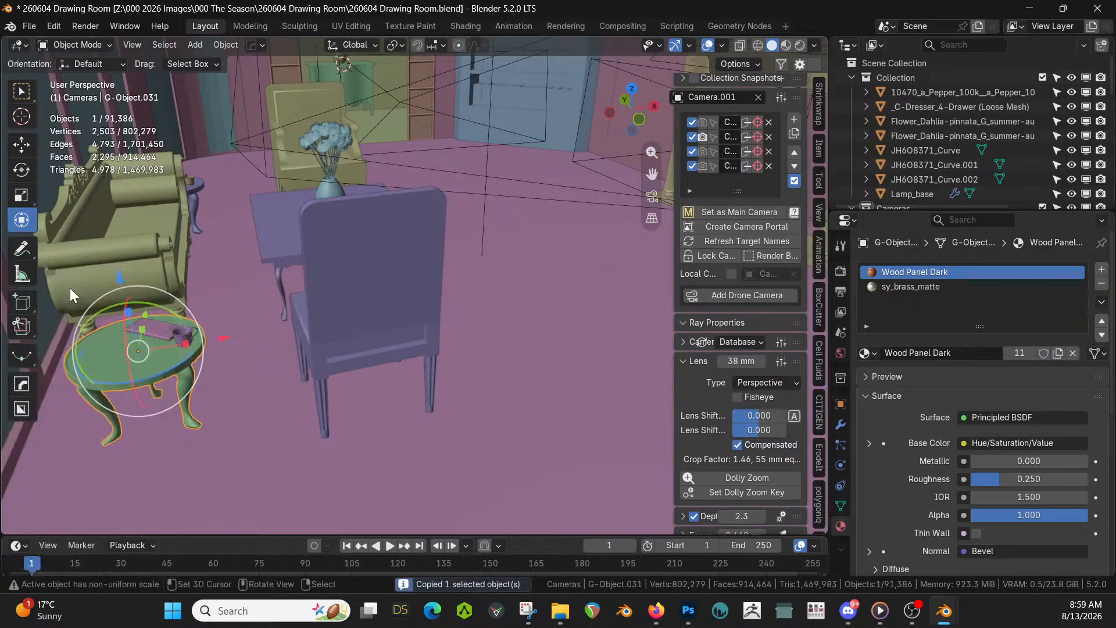
Switch back to the office scene, set Solid shading, paste the side table into the Set Dec collection and clear its location
key(alt+Tab)
key(z)
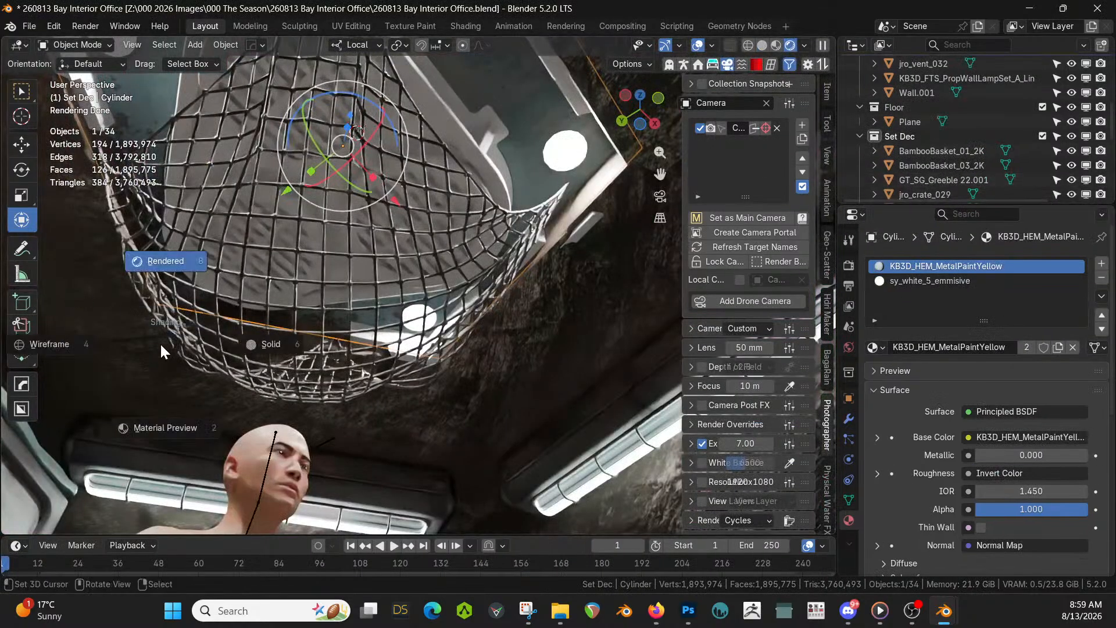
key(6)
mouse_move(159, 345)
middle_down()
mouse_move(262, 417)
mouse_move(271, 445)
mouse_move(291, 140)
middle_up()
scroll(958, 169, up, 2)
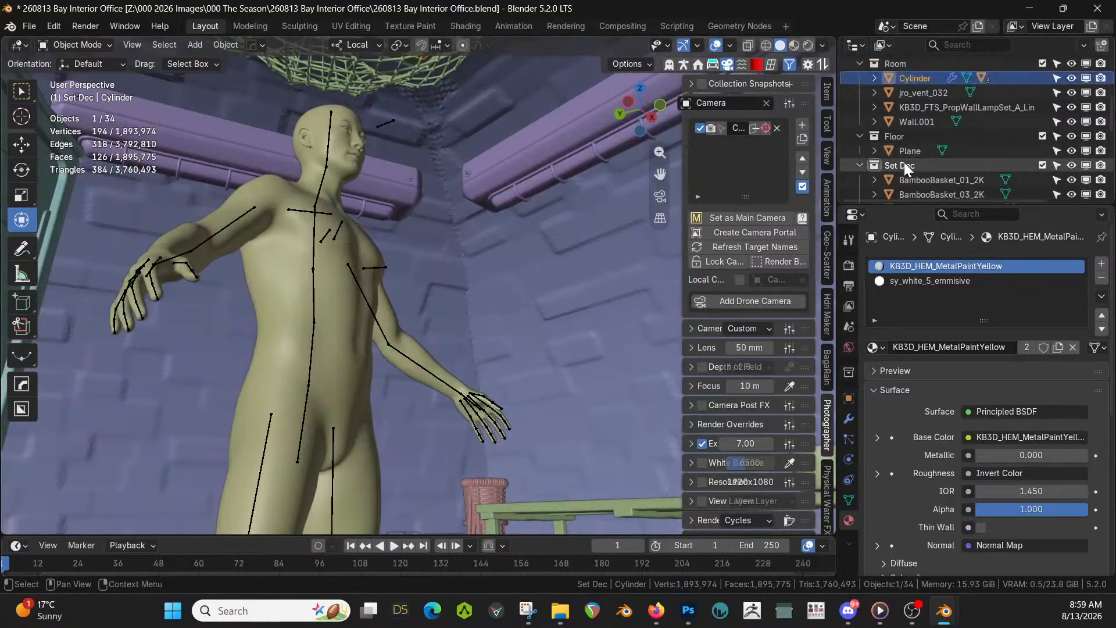
key(ctrl+v)
scroll(493, 428, down, 4)
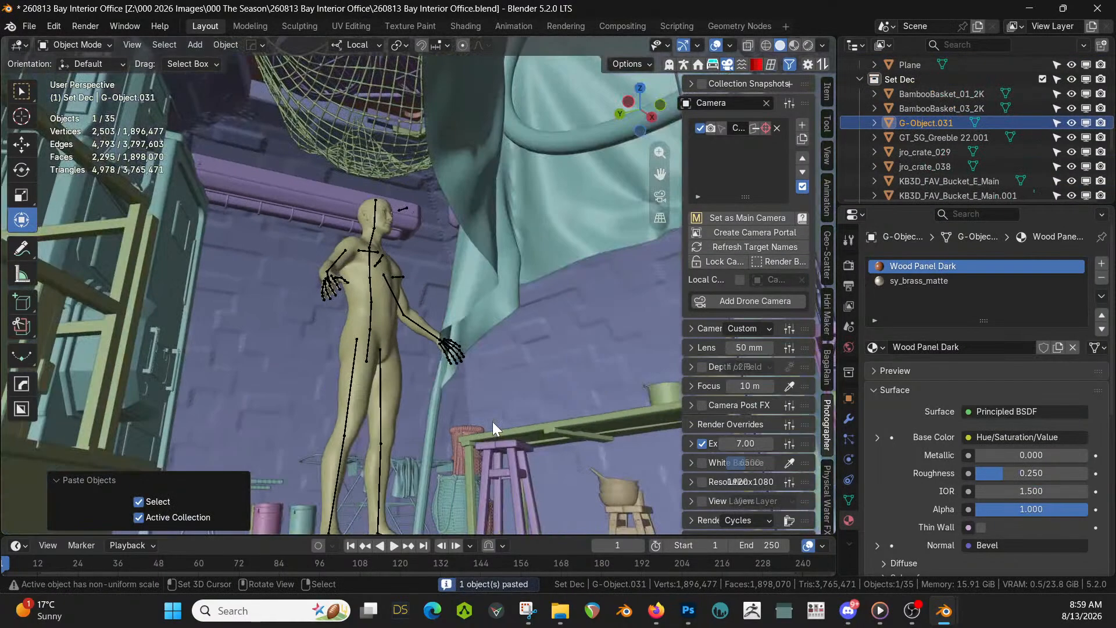
middle_drag(493, 421, 533, 527)
scroll(493, 454, down, 3)
key(alt+g)
scroll(480, 491, down, 4)
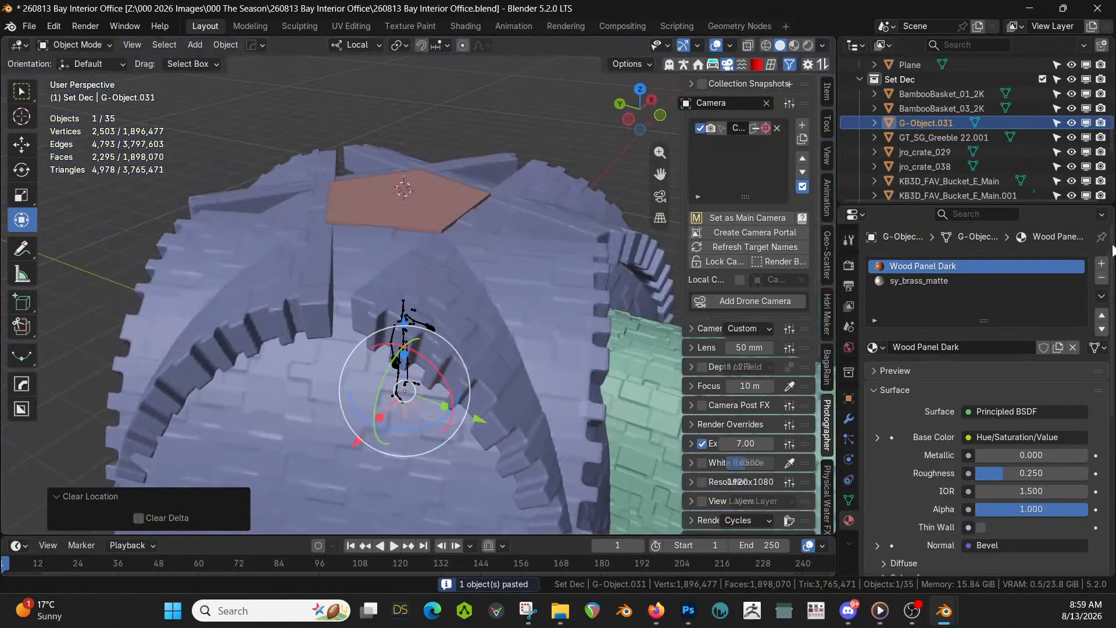
Exclude the Room collection from the view layer and move the side table about 2.58 m along Y, close to the stretcher
scroll(1045, 87, up, 5)
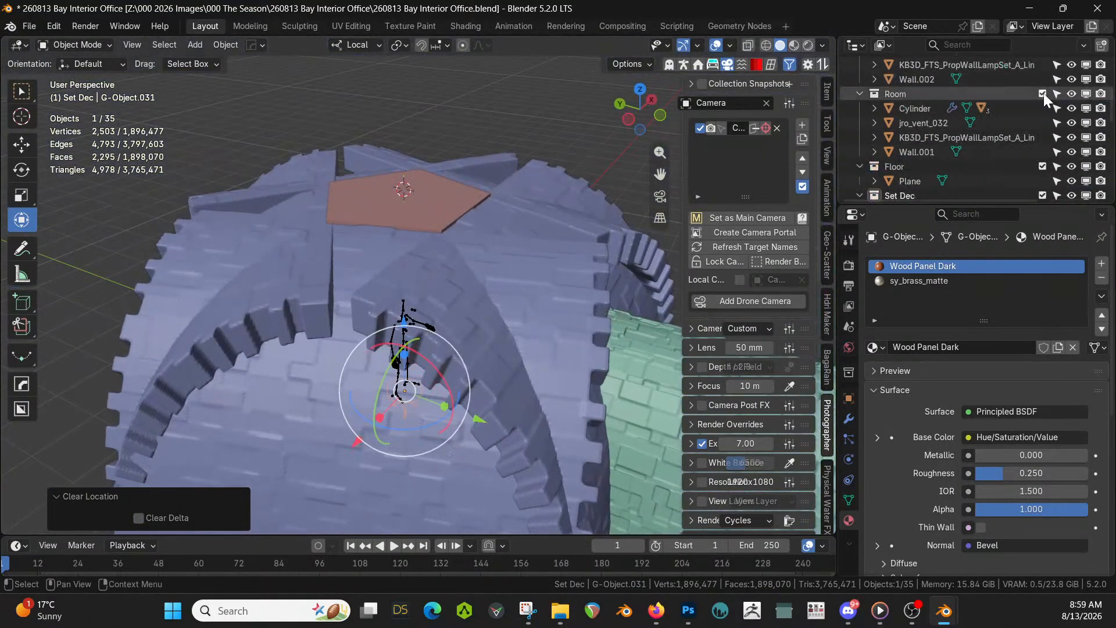
click(1042, 94)
key(KP_7)
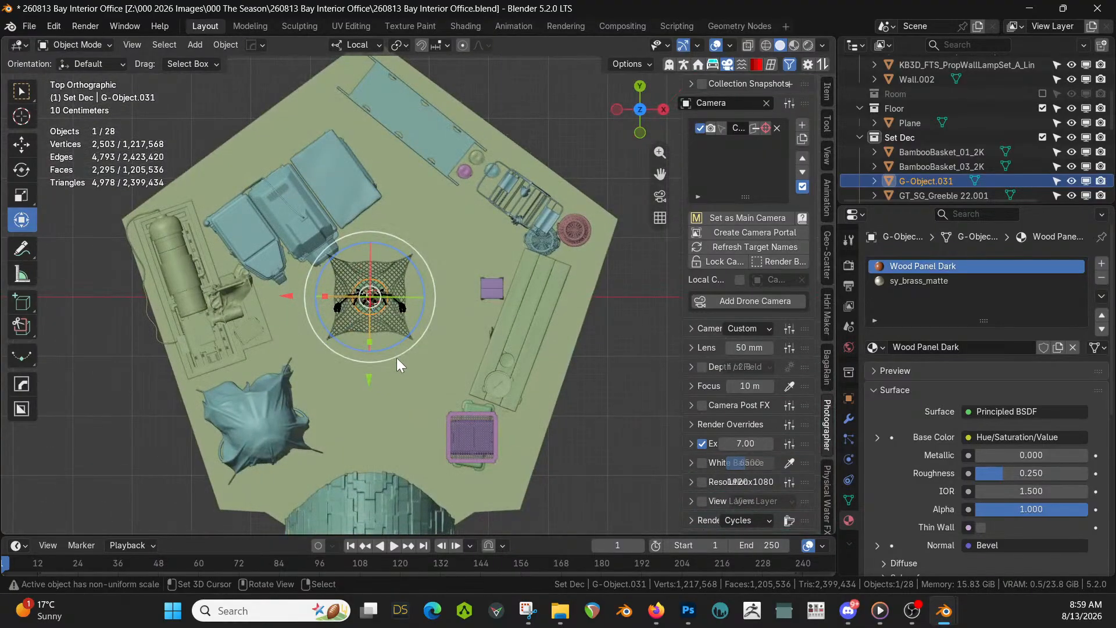
drag(401, 322, 406, 170)
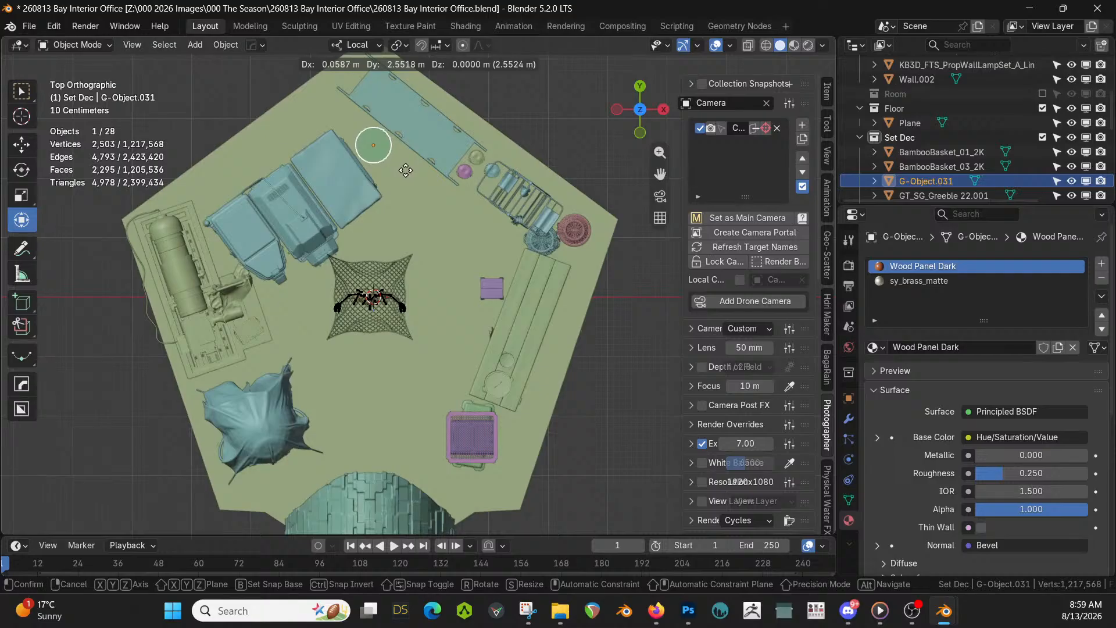
click(403, 168)
Raise the side table about 0.41 m along Z so its legs stand on the floor
key(KP_Decimal)
middle_drag(403, 169, 427, 111)
key(g)
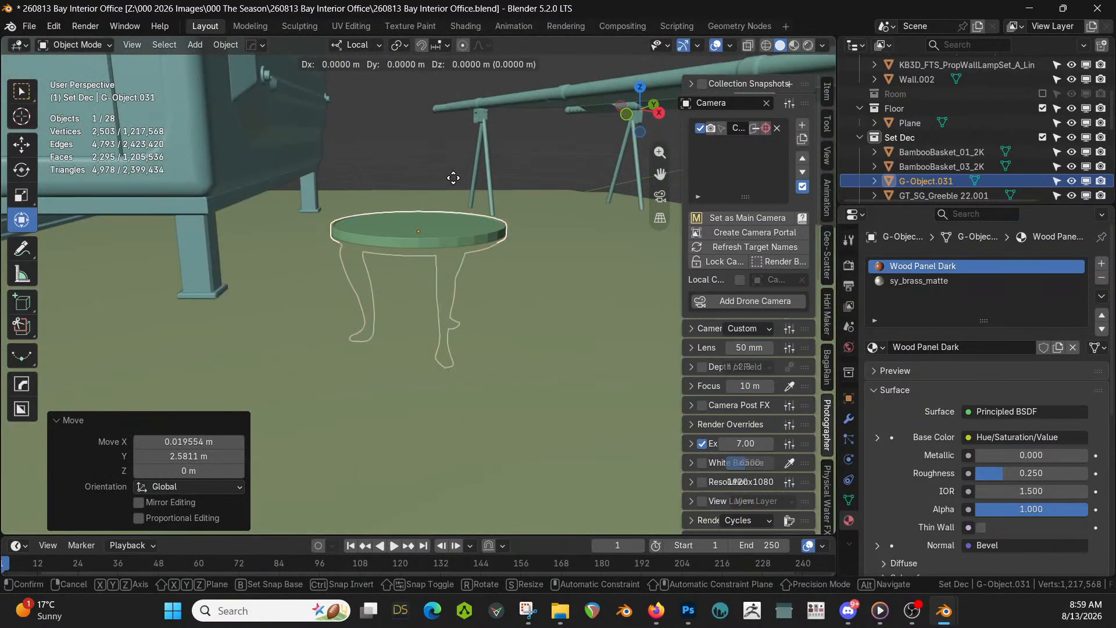
key(z)
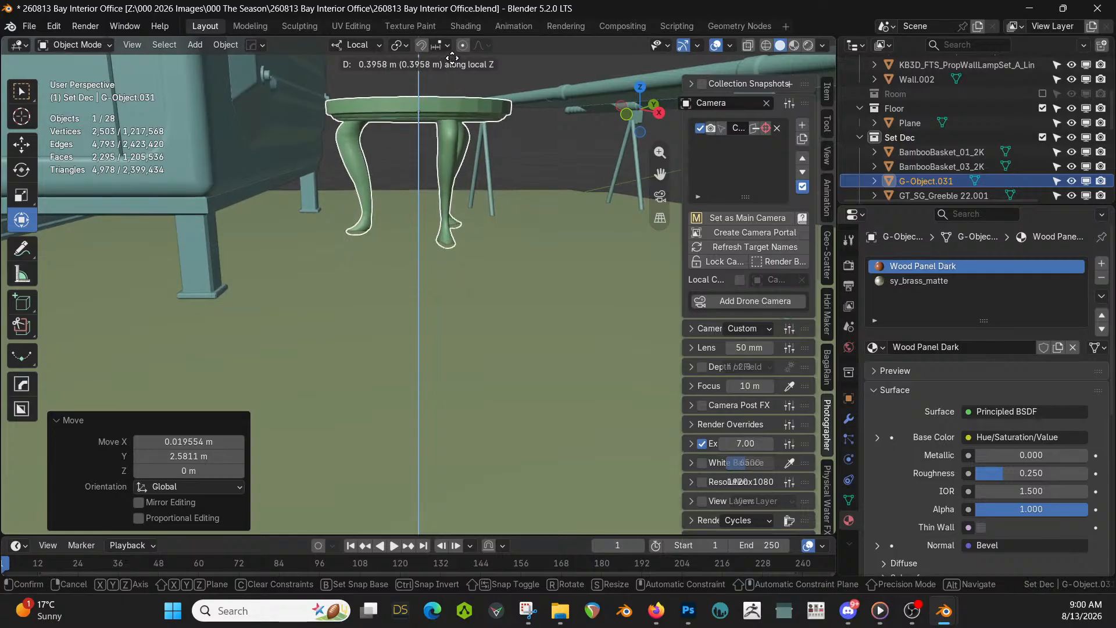
click(452, 56)
From above, shift the side table about -0.16 m in X and 0.19 m in Y, between the cabinet and the stretcher
middle_drag(452, 55, 465, 219)
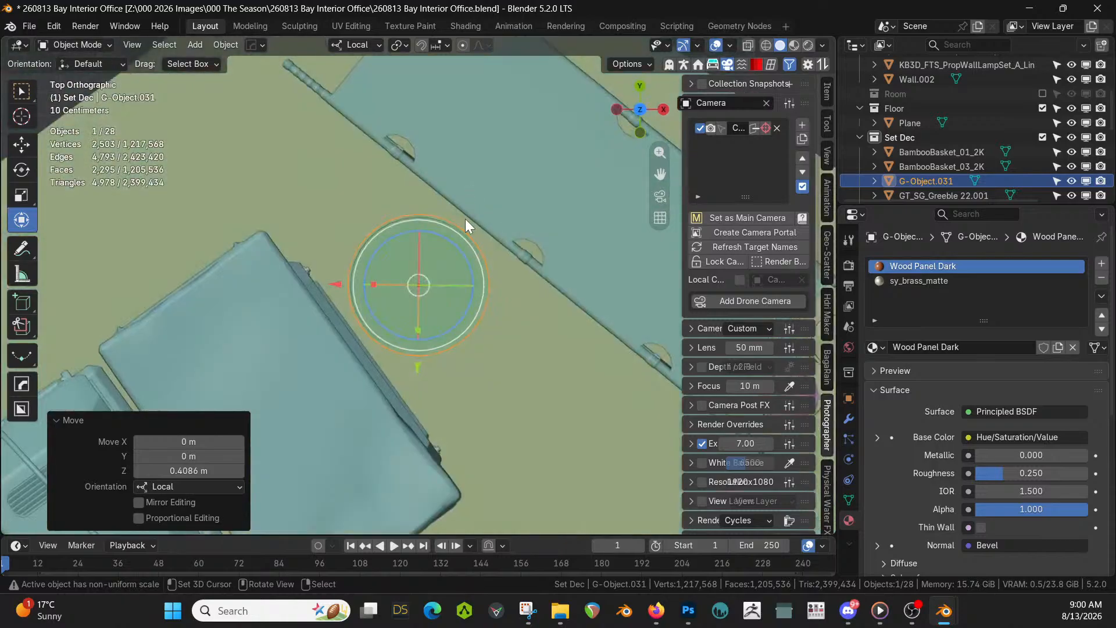
key(g)
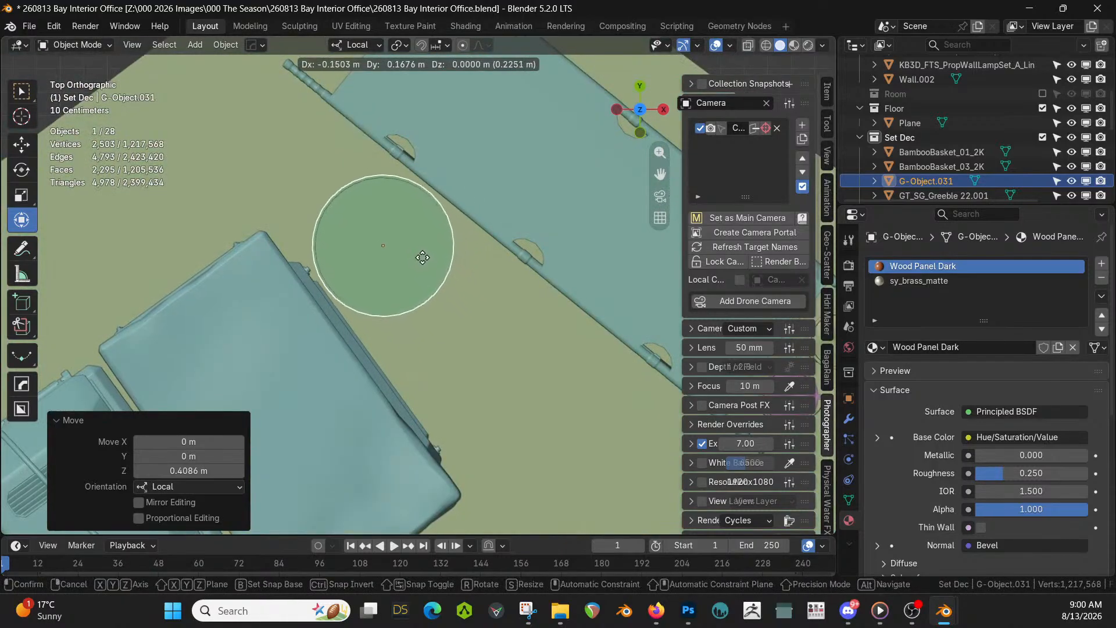
click(420, 252)
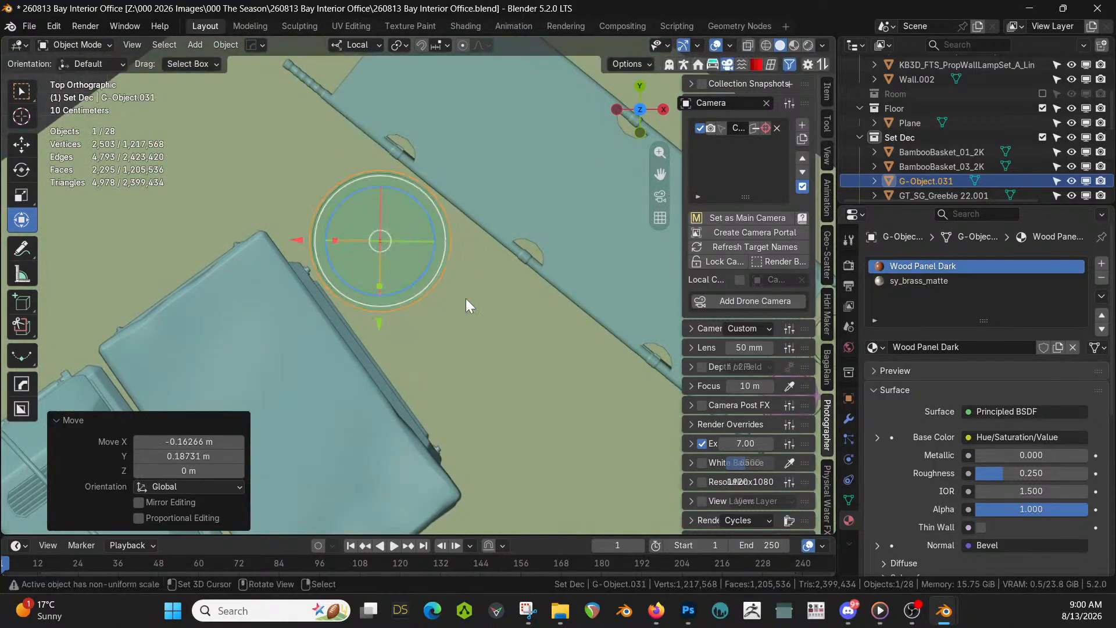
middle_drag(465, 298, 417, 179)
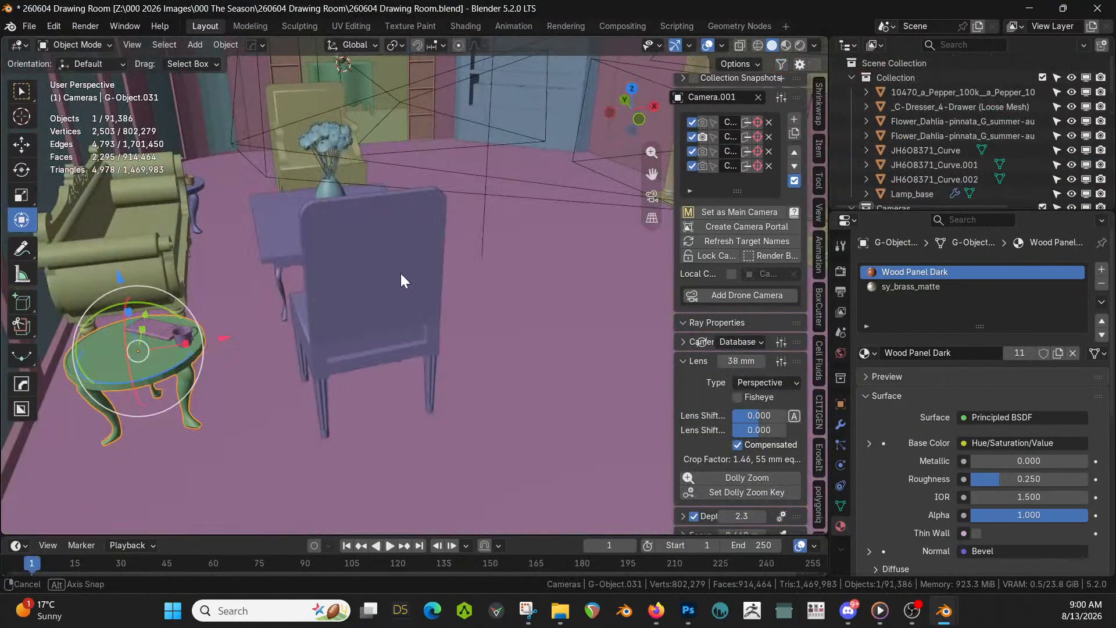
In the drawing room file, delete the Hops_Mirror modifier from the mantelpiece lamp Lamp_base and copy the lamp
mouse_move(400, 273)
middle_down()
mouse_move(410, 281)
mouse_move(318, 334)
mouse_move(215, 374)
mouse_move(394, 250)
middle_up()
click(624, 114)
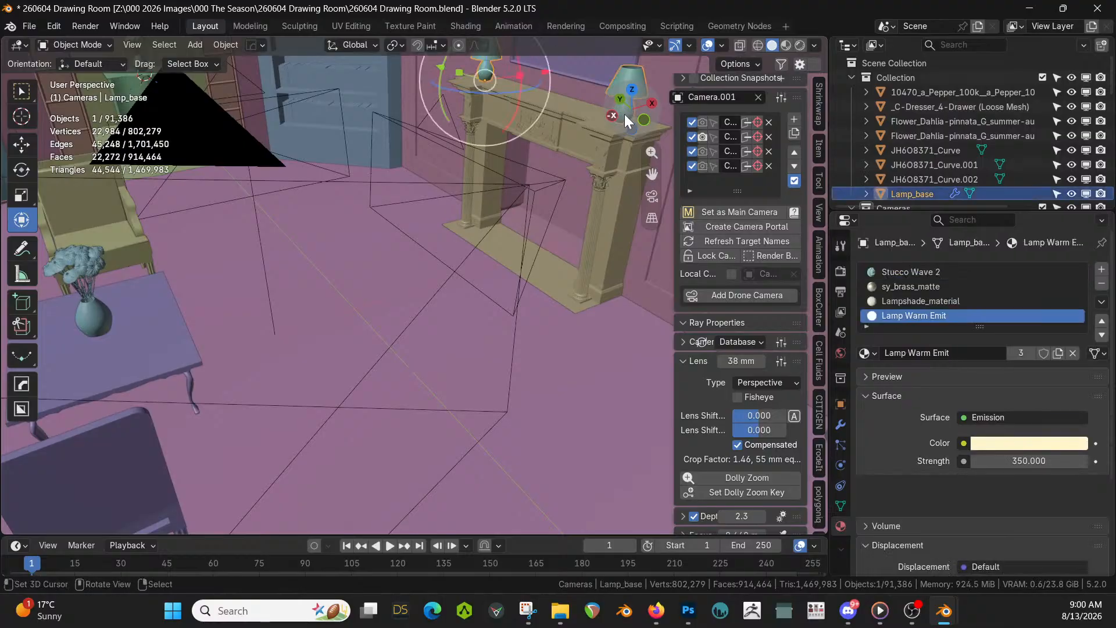
key(KP_Divide)
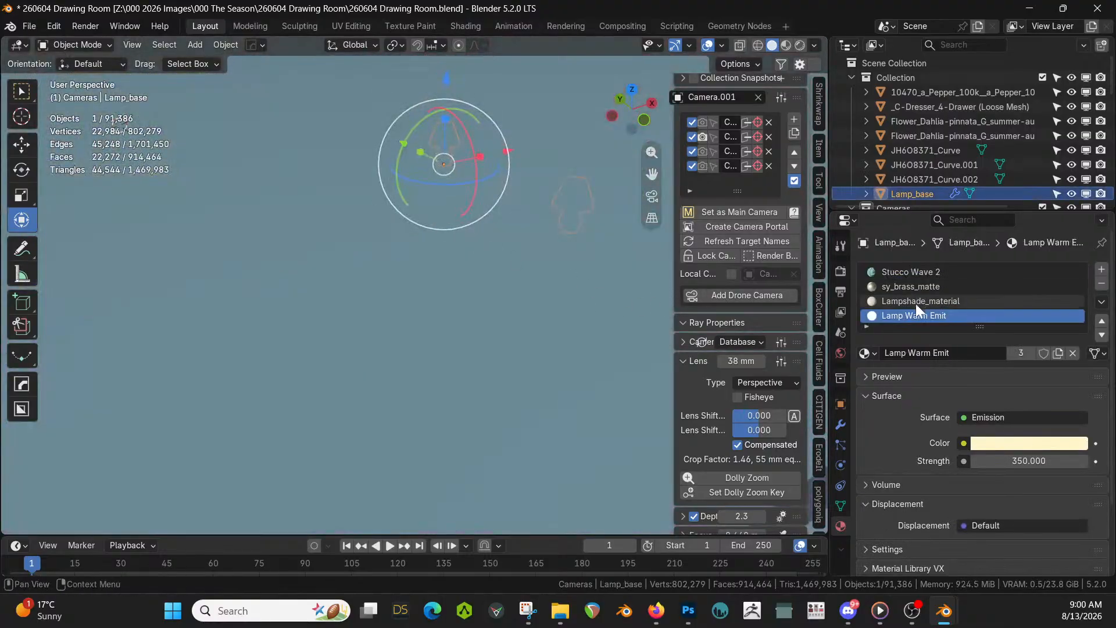
click(841, 423)
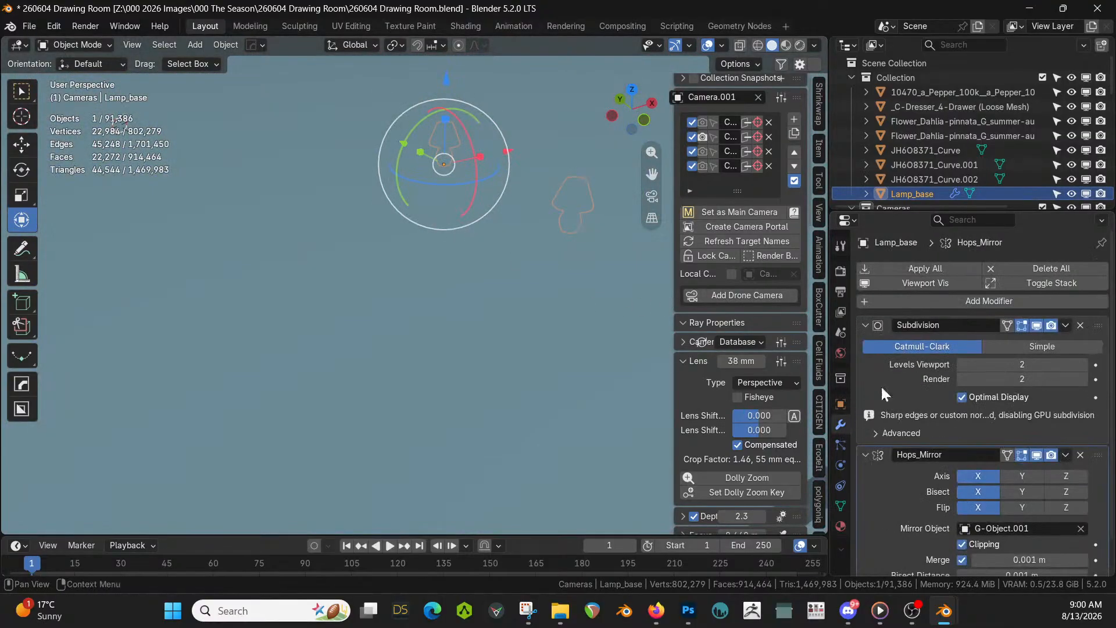
click(1079, 455)
key(KP_Divide)
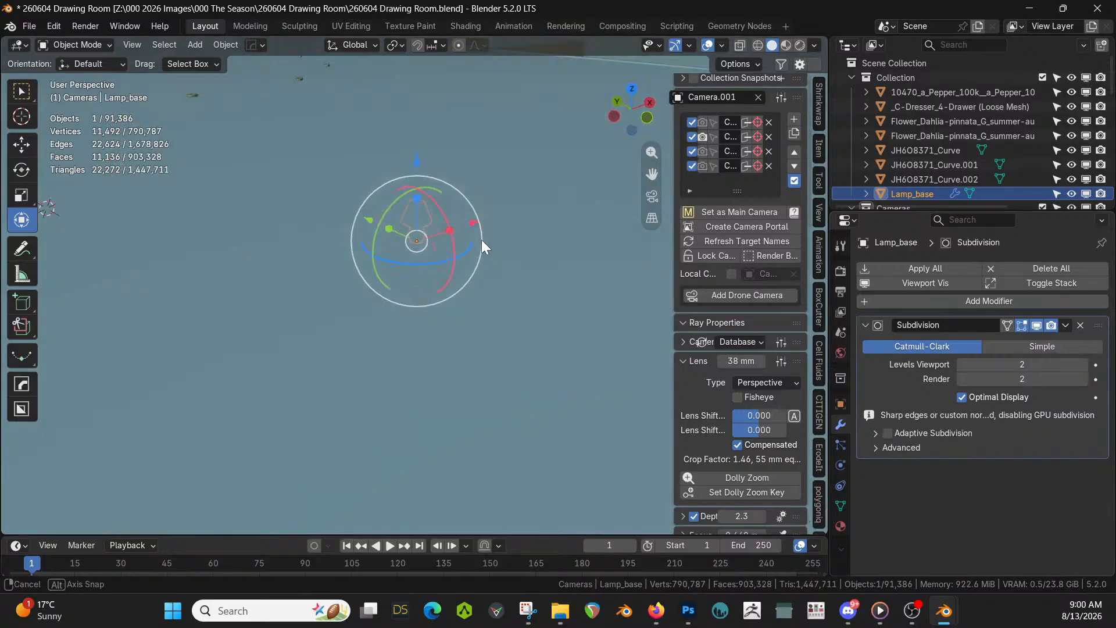
key(ctrl+c)
click(343, 253)
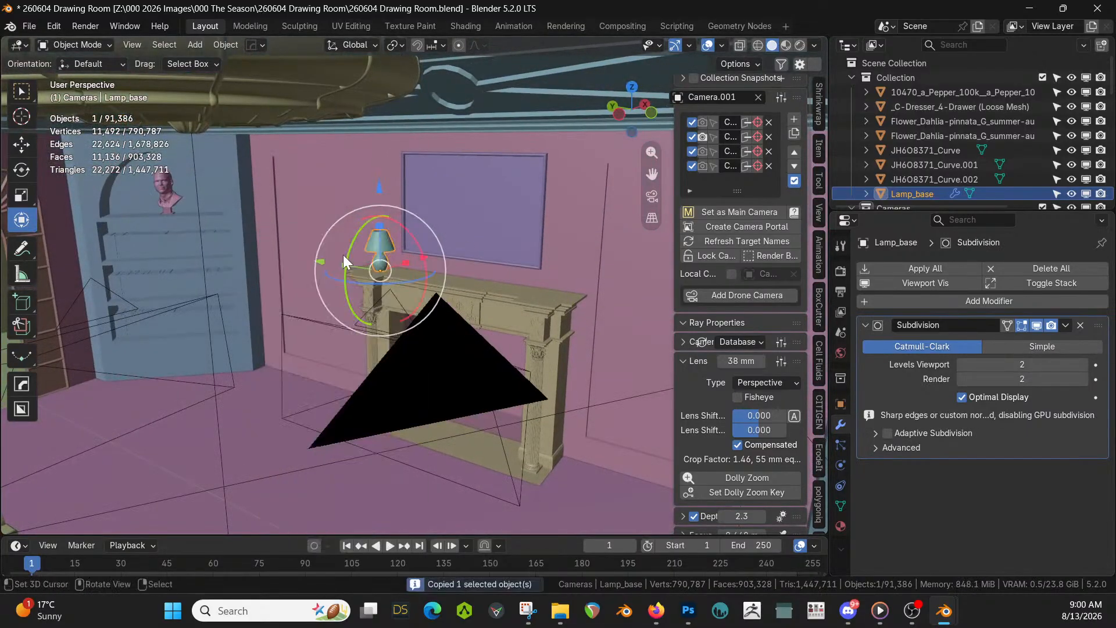
Paste the lamp into the Bay Interior Office file, clear its location, and move it about -0.14 m in X and 2.79 m in Y to the side table
key(alt+Tab)
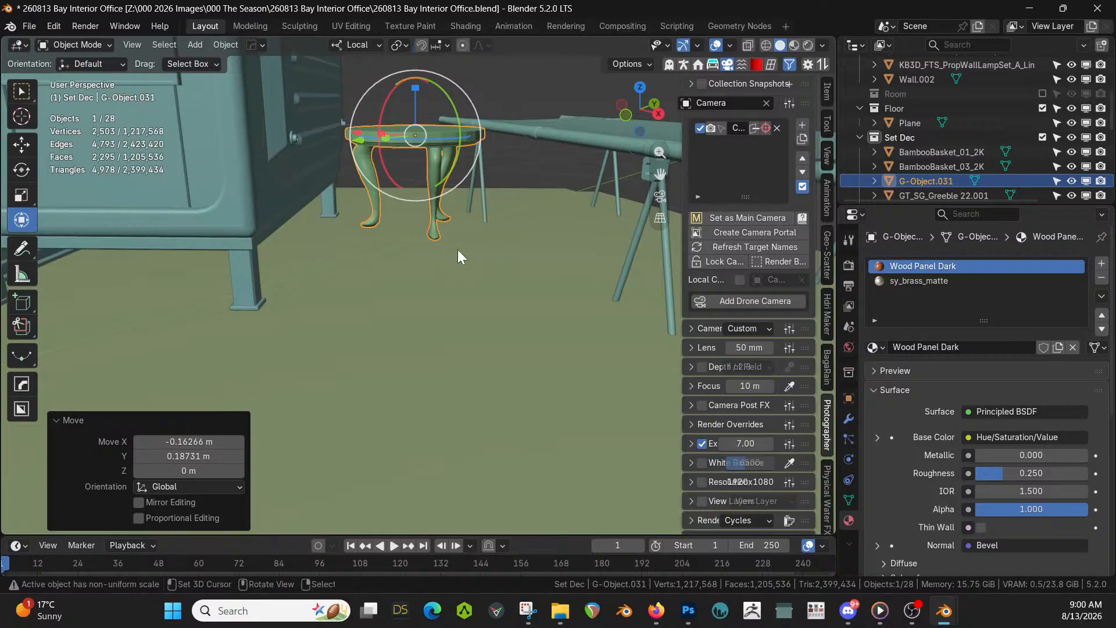
key(ctrl+v)
key(alt+g)
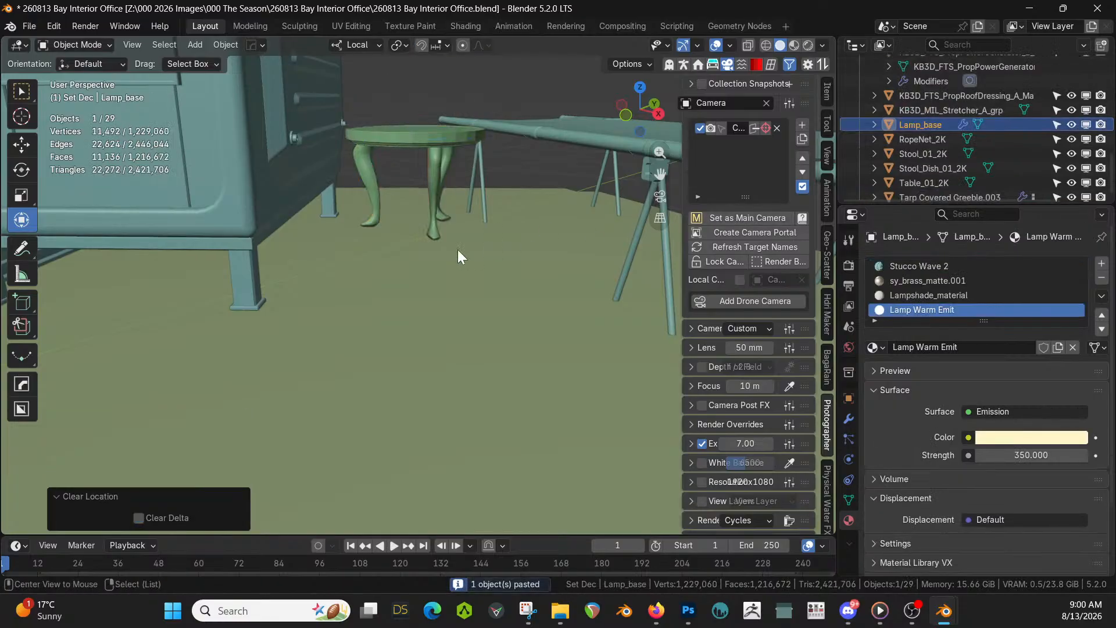
key(KP_7)
scroll(456, 250, down, 4)
key(g)
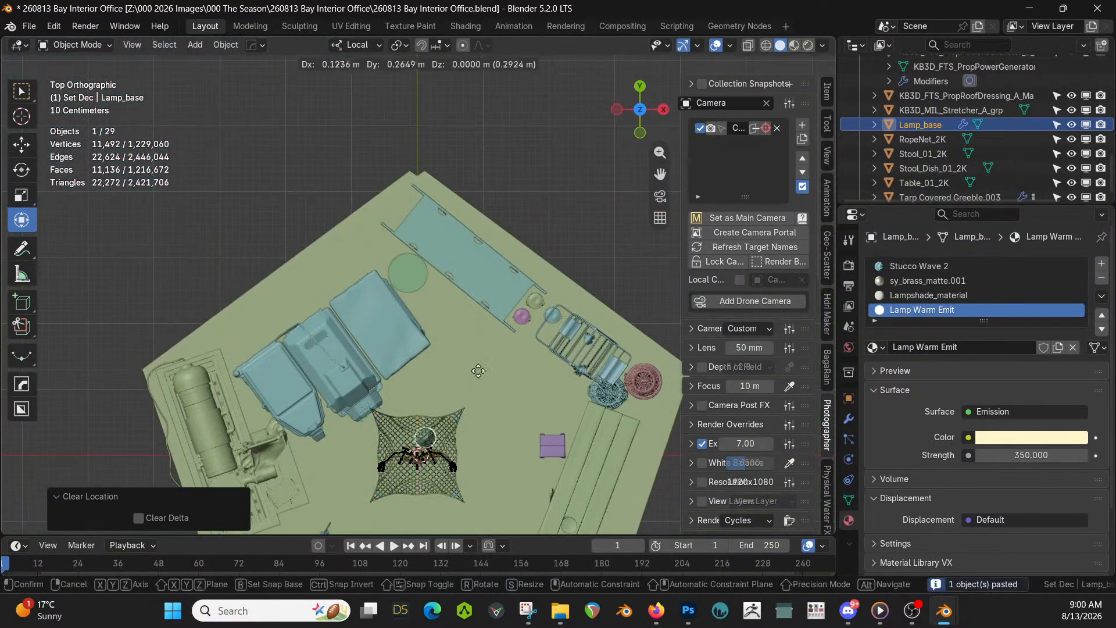
click(458, 214)
scroll(458, 214, up, 6)
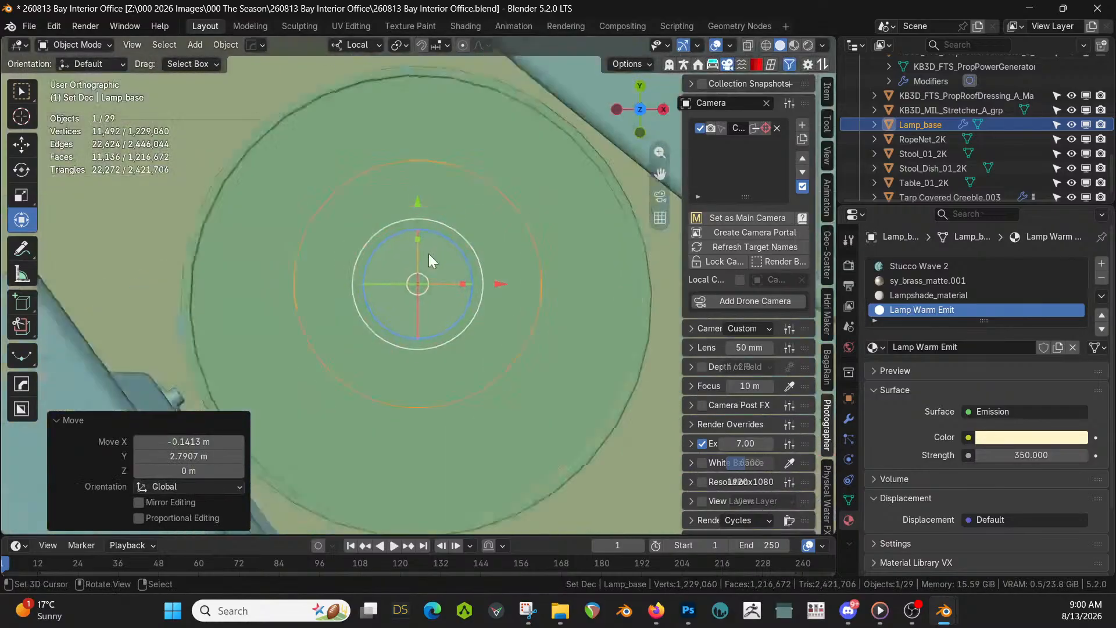
Raise the lamp about 0.43 m along Z onto the side table's top
mouse_move(428, 254)
middle_down()
mouse_move(369, 128)
mouse_move(434, 242)
middle_up()
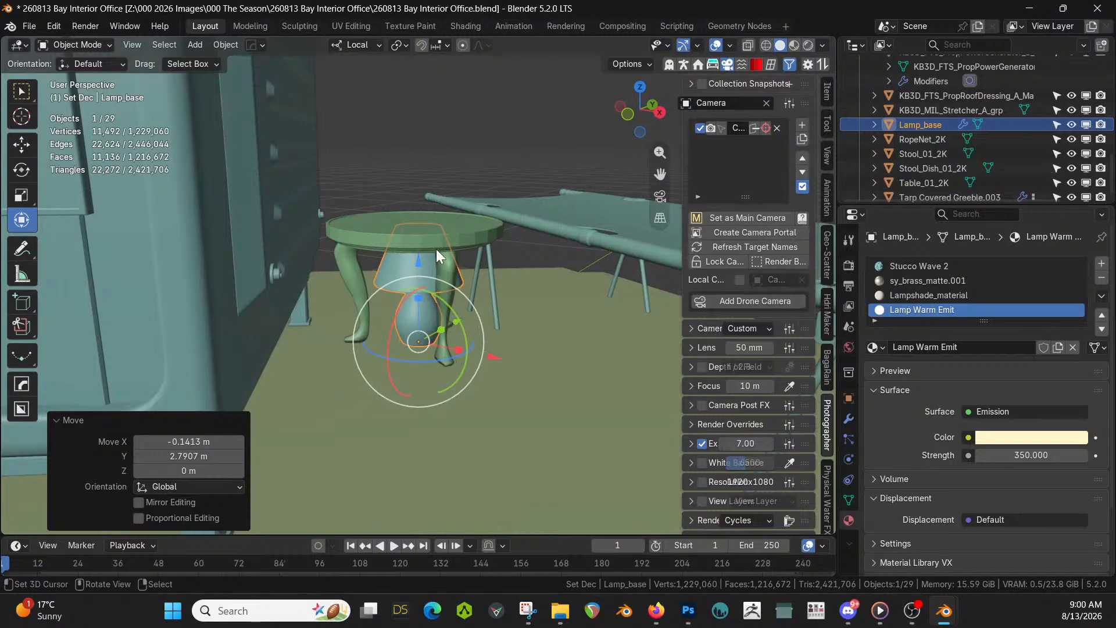
key(g)
key(z)
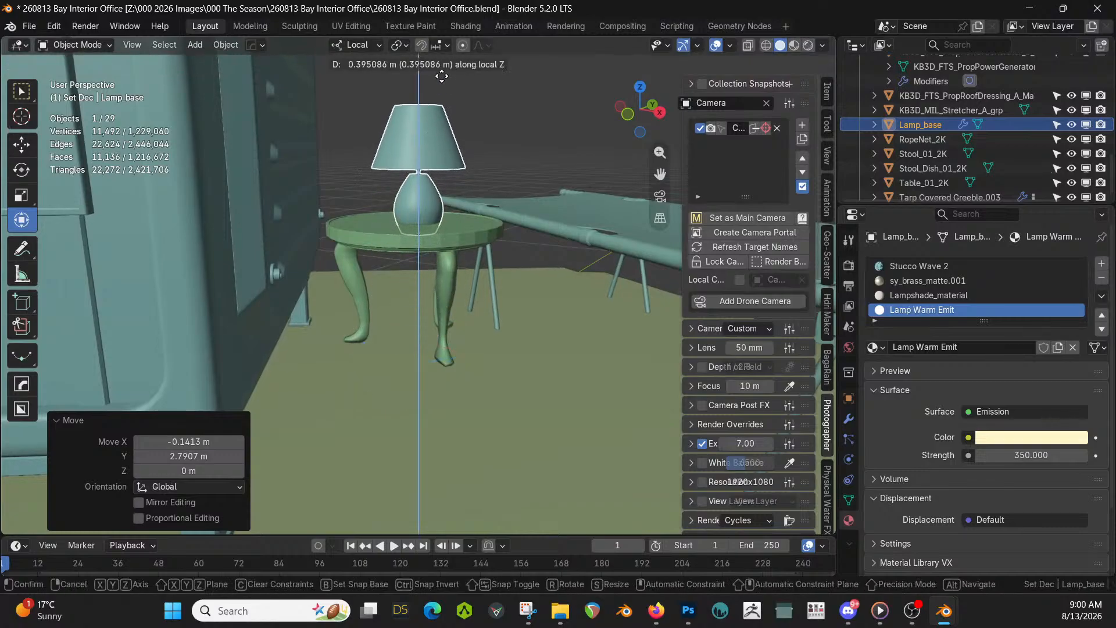
click(445, 485)
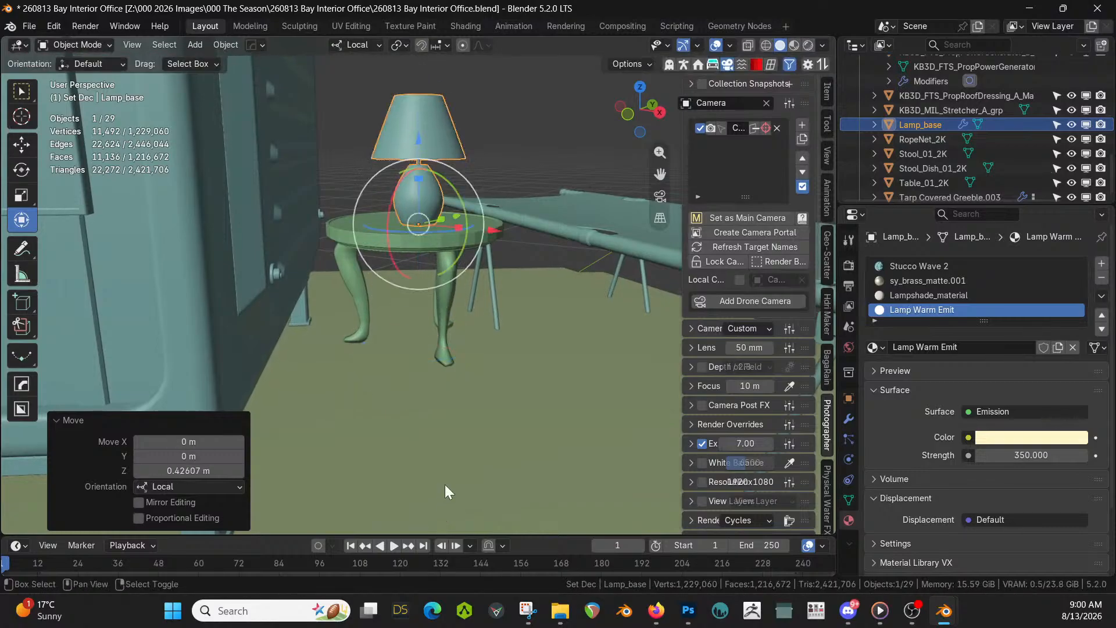
Nudge the lamp up about 0.005 m along Z so its base rests on the tabletop
scroll(465, 285, up, 3)
middle_drag(469, 277, 457, 256)
shift+scroll(455, 257, up, 10)
scroll(460, 286, up, 5)
middle_drag(463, 348, 458, 214)
middle_drag(466, 235, 474, 236)
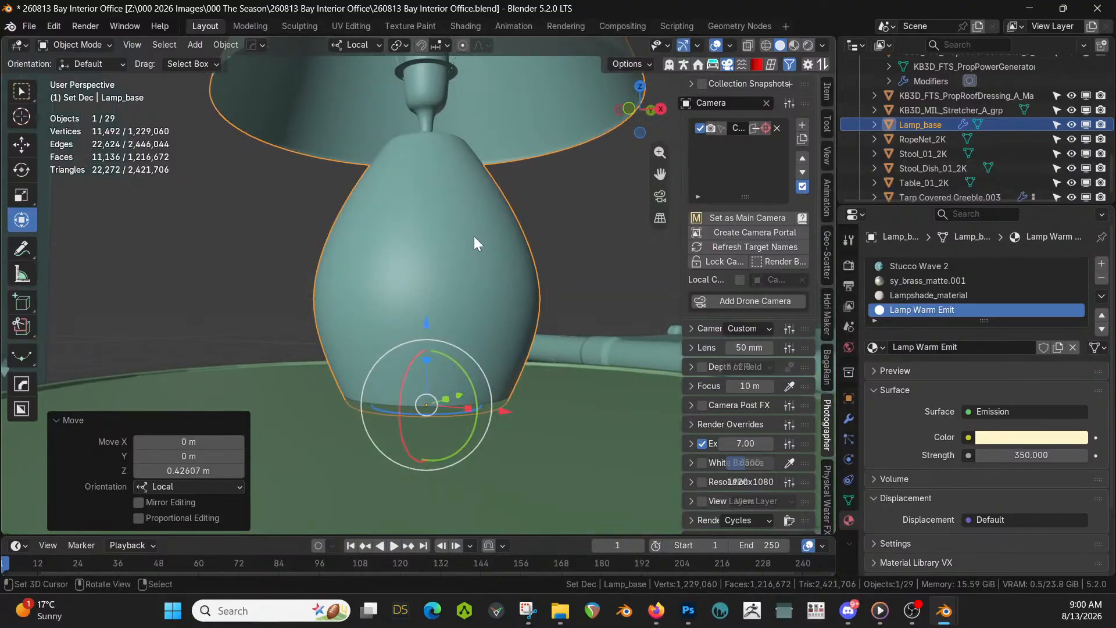
key(g)
key(z)
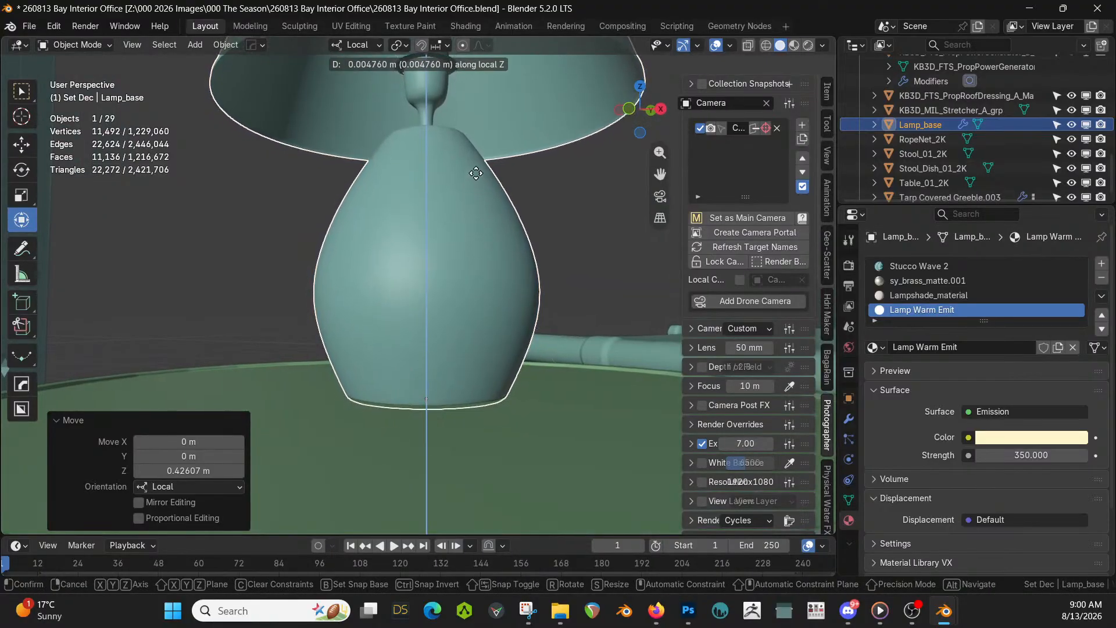
click(476, 174)
Switch to the drawing room file and copy the dahlia vase standing on the table
scroll(476, 204, down, 9)
middle_drag(477, 233, 434, 329)
scroll(430, 331, down, 8)
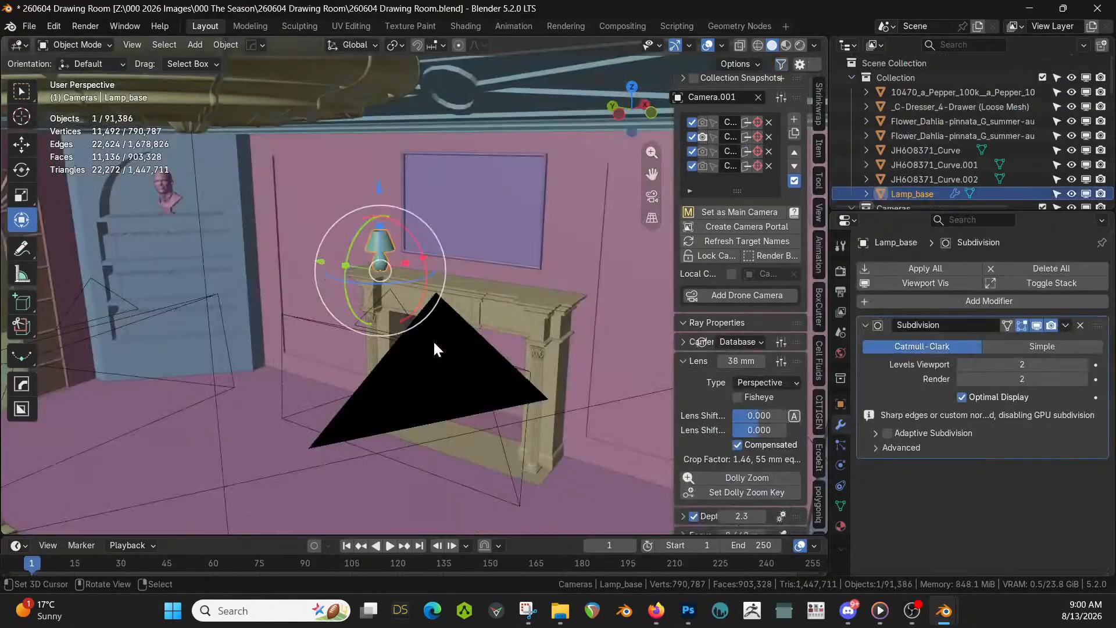
mouse_move(432, 371)
middle_down()
mouse_move(393, 363)
mouse_move(322, 404)
mouse_move(443, 269)
mouse_move(399, 331)
mouse_move(318, 379)
mouse_move(204, 374)
mouse_move(197, 348)
middle_up()
click(154, 365)
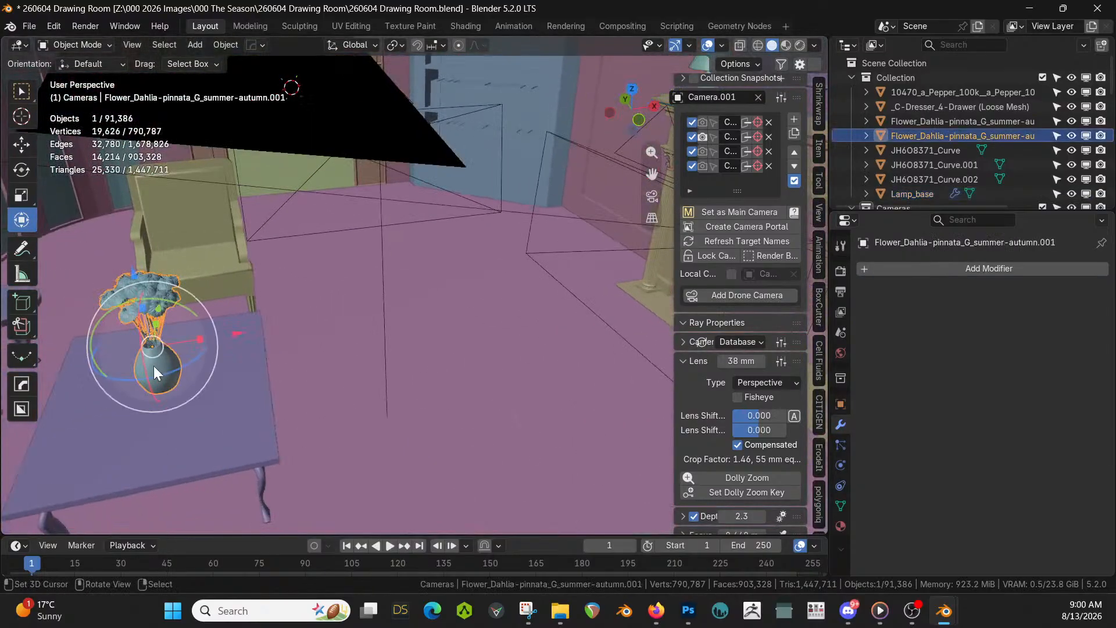
key(ctrl+c)
click(79, 291)
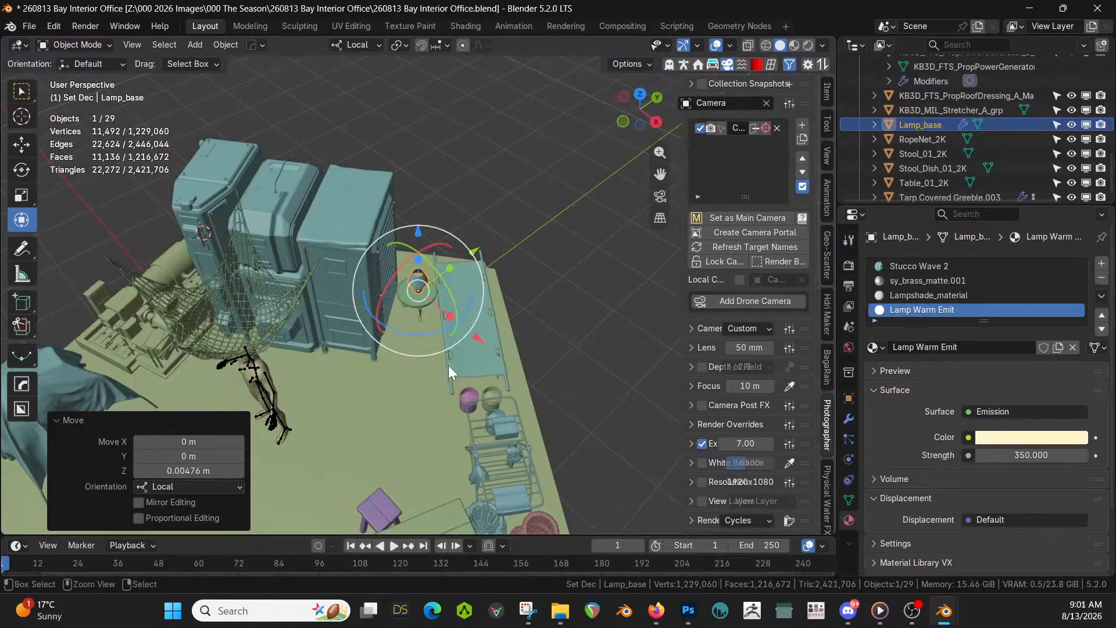
Paste the dahlia vase into the office file and move it about 3.67 m in X and -2.36 m in Y over the shelf rack
key(ctrl+v)
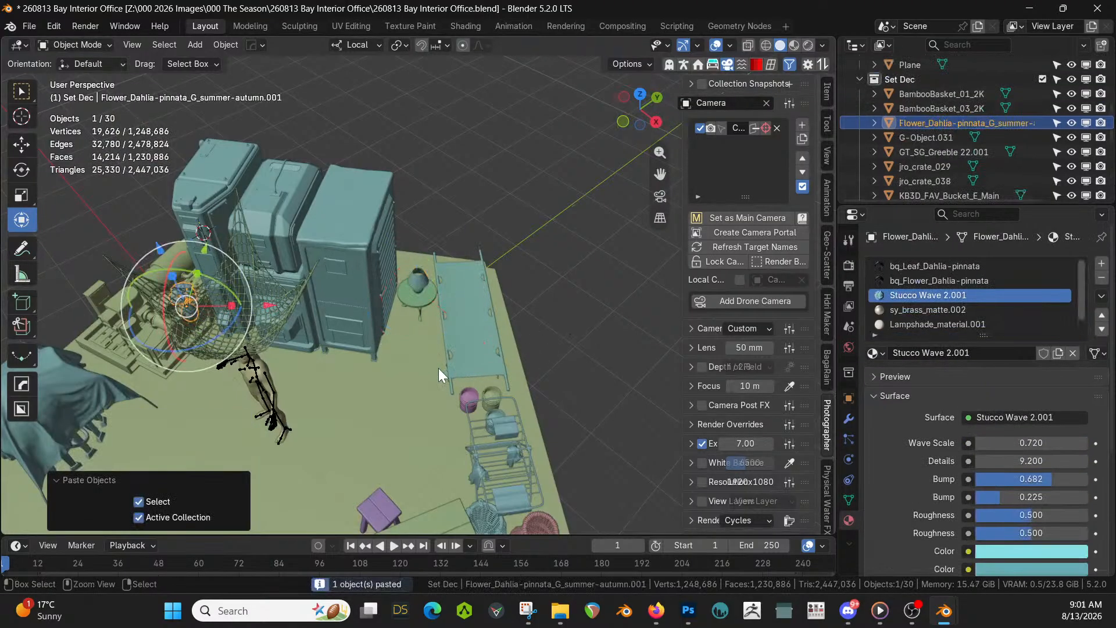
key(KP_7)
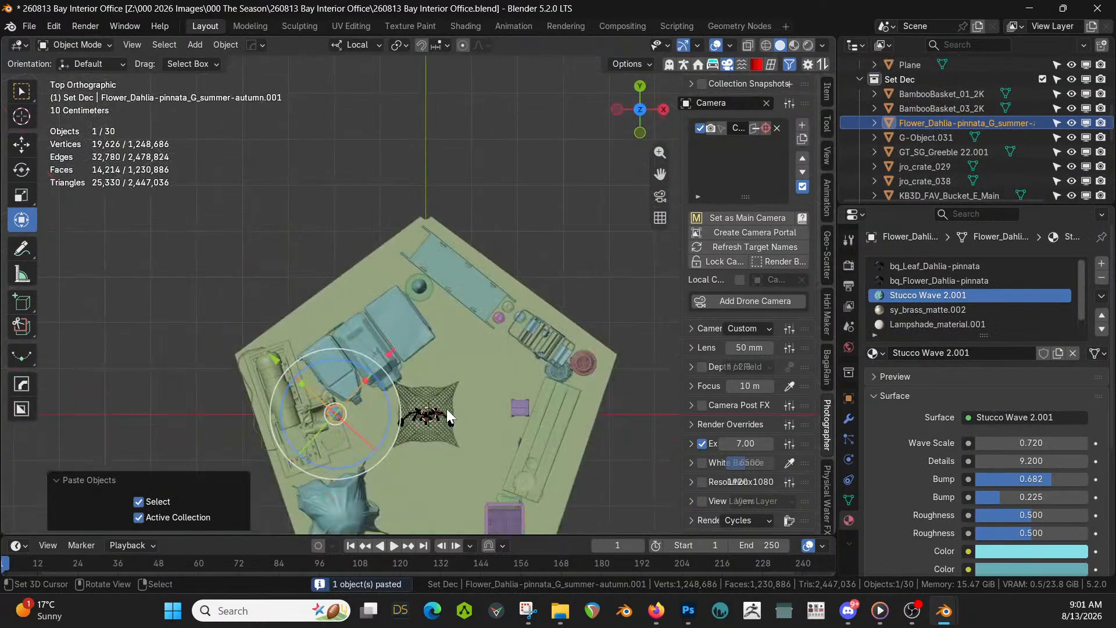
shift+middle_drag(448, 415, 455, 364)
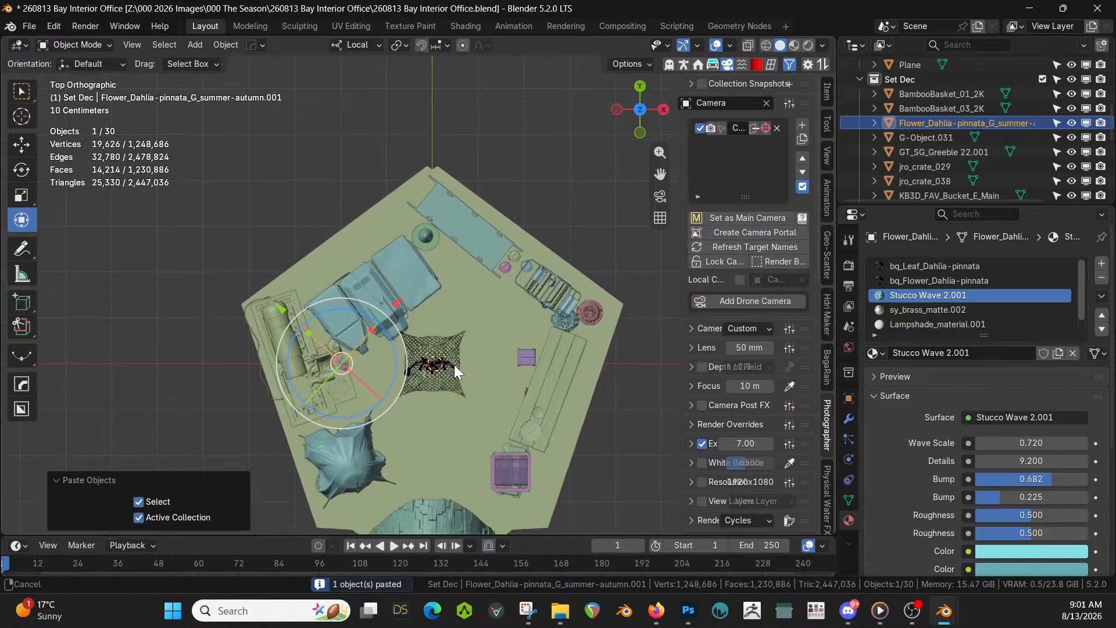
key(g)
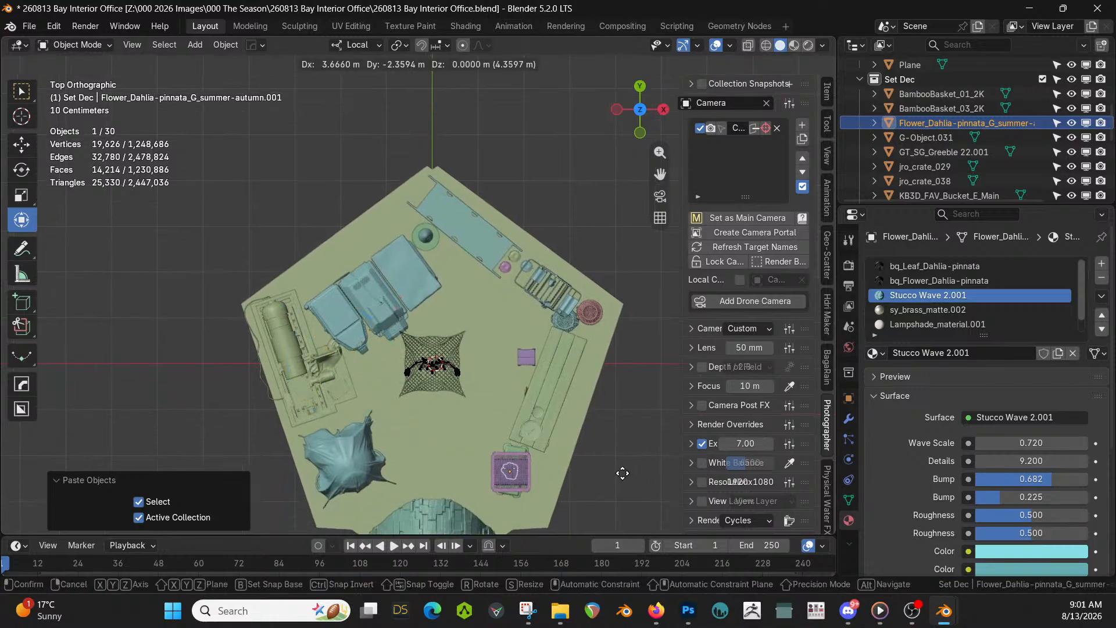
click(622, 471)
Raise the dahlia vase about 1.18 m along its local Z onto the rack's top shelf
key(KP_Decimal)
middle_drag(621, 484, 613, 397)
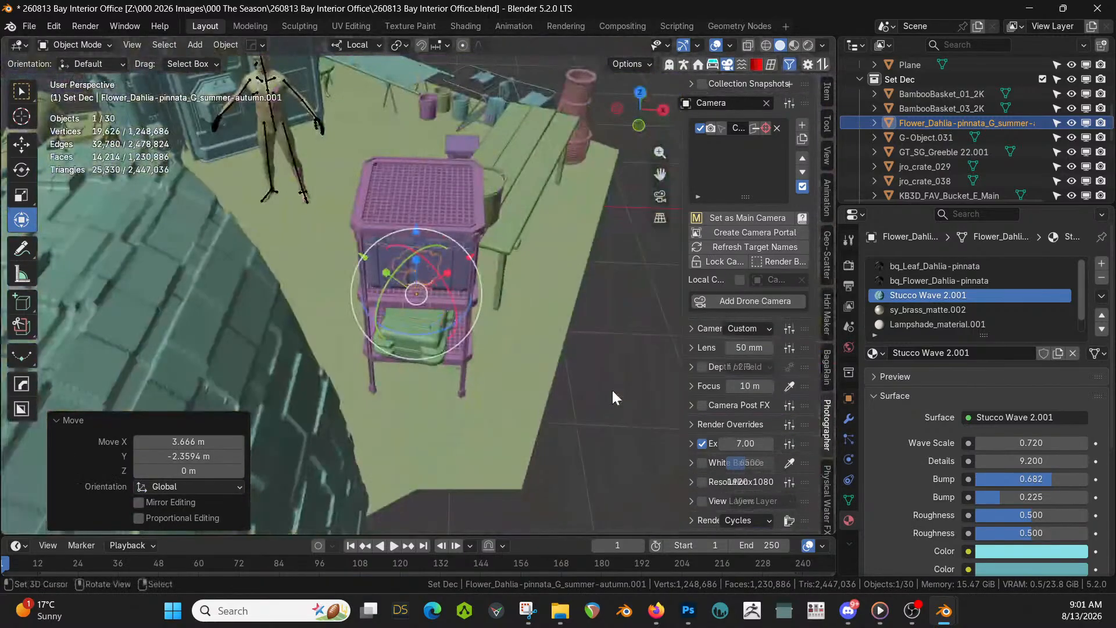
key(g)
key(z)
key(z)
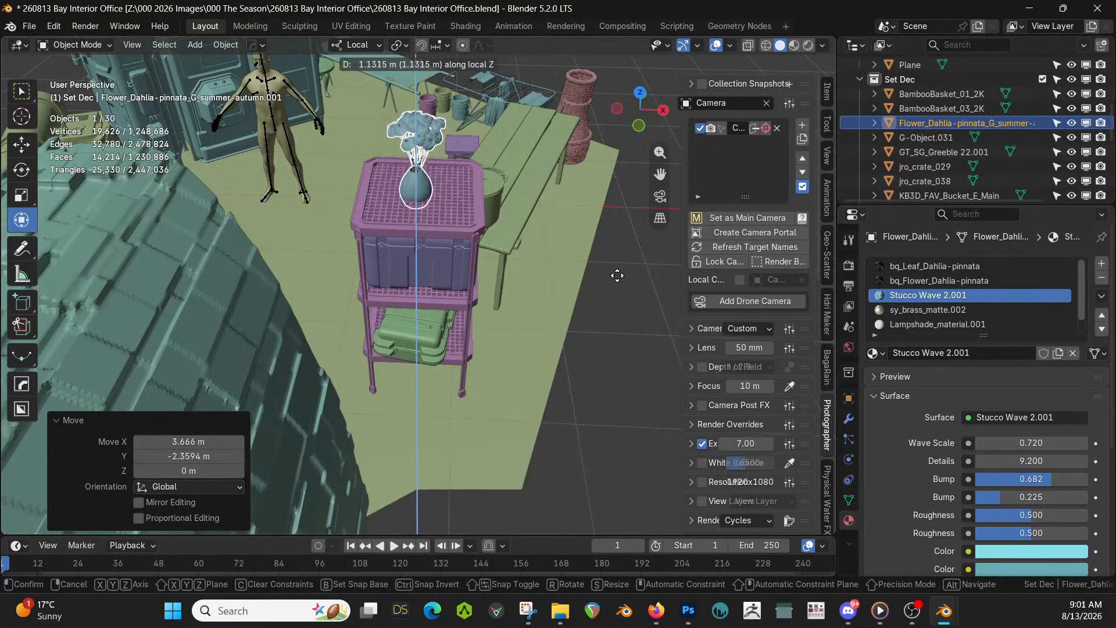
click(619, 270)
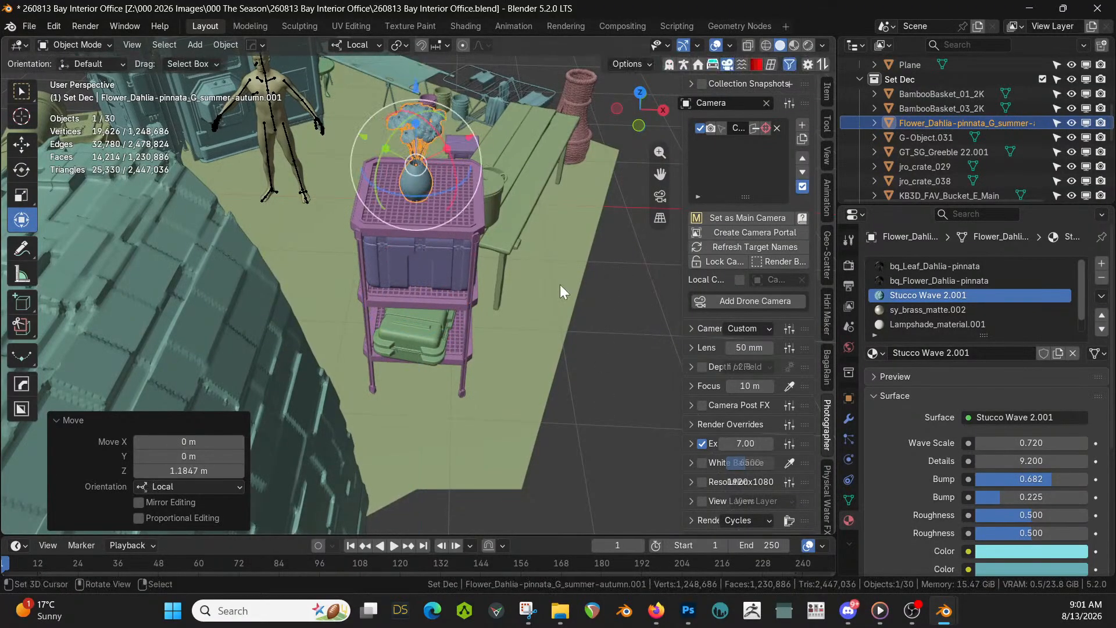
Include the Room collection in the view layer again and display the scene in rendered shading
middle_drag(560, 285, 736, 285)
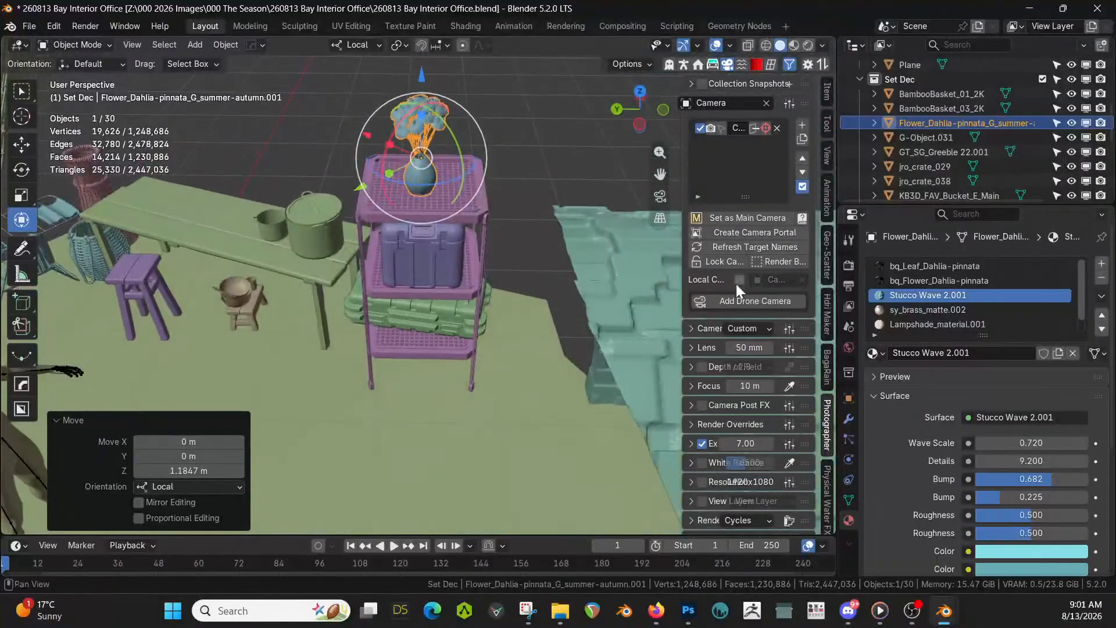
middle_drag(454, 244, 558, 215)
scroll(518, 194, up, 4)
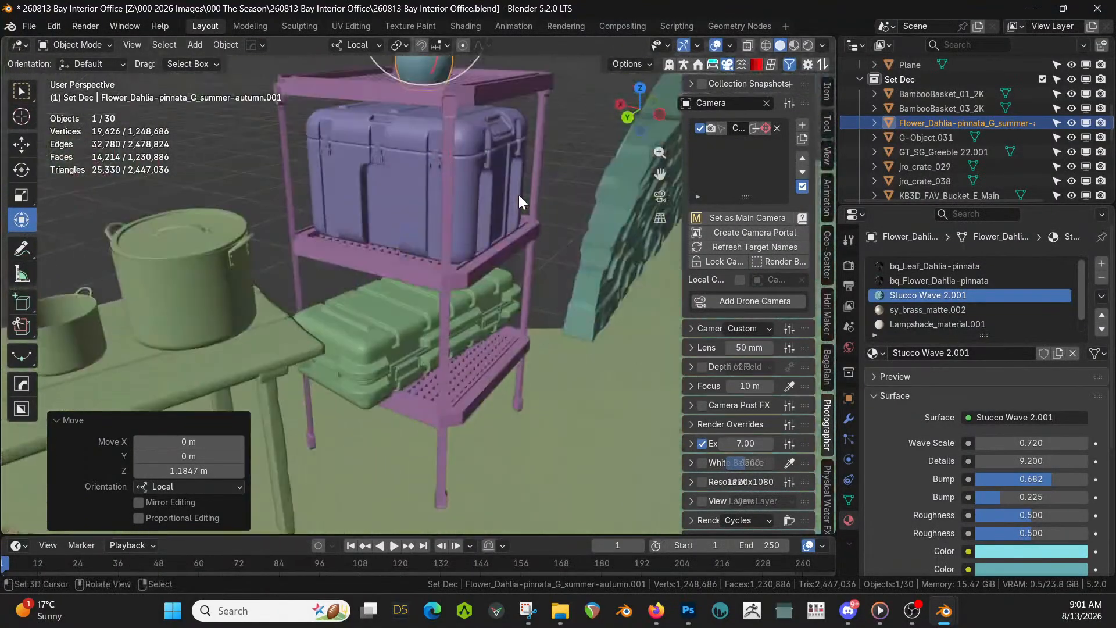
scroll(991, 113, up, 10)
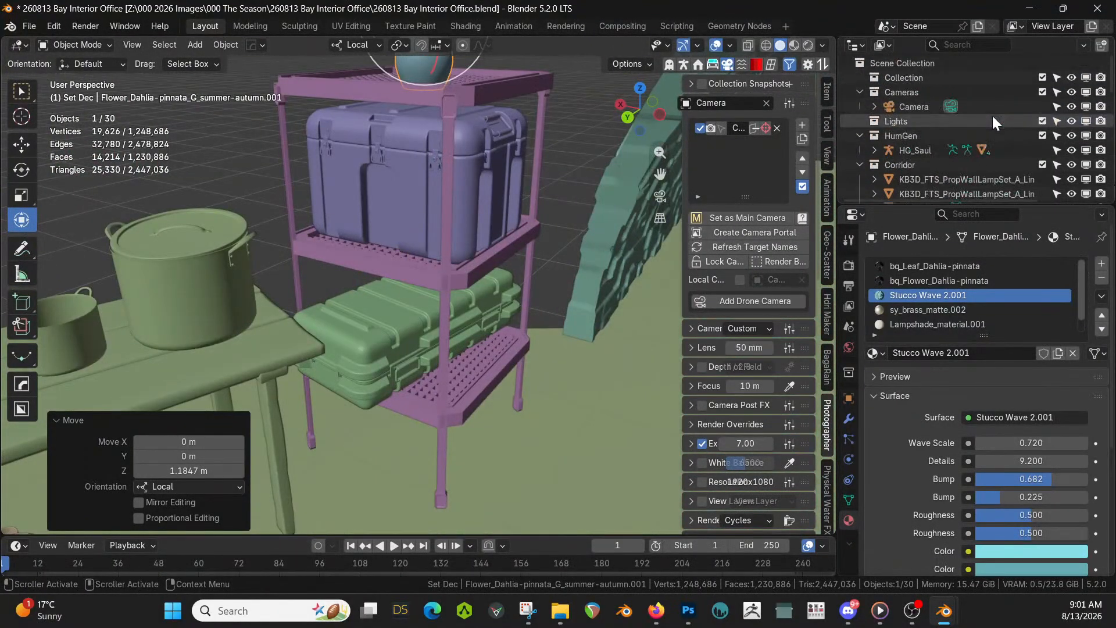
scroll(992, 153, down, 4)
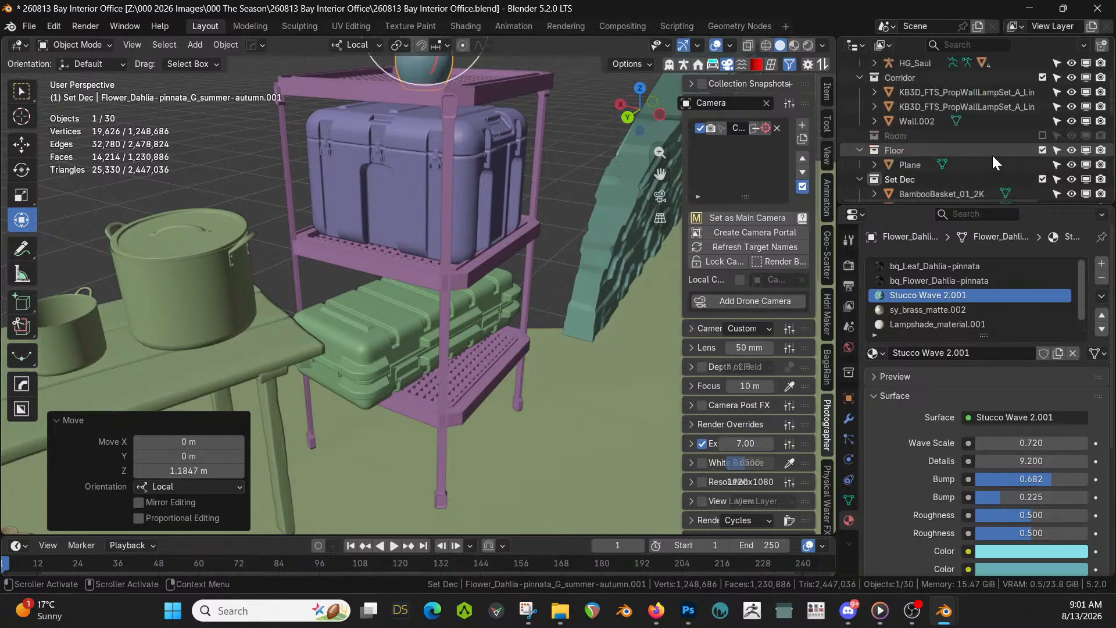
click(1042, 135)
middle_drag(454, 325, 242, 373)
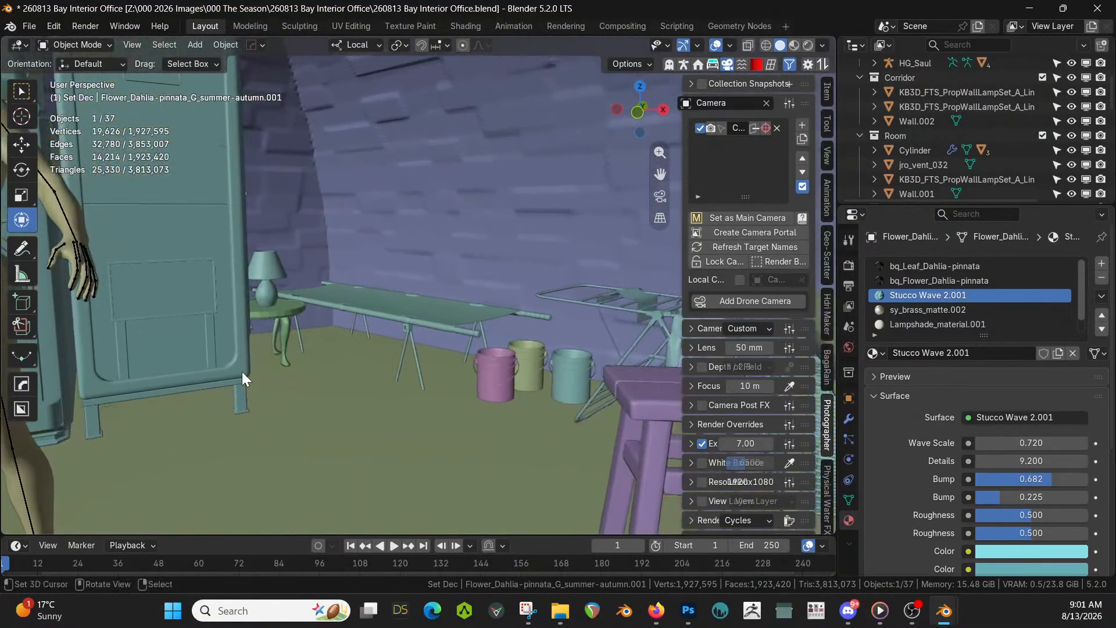
key(z)
key(KP_8)
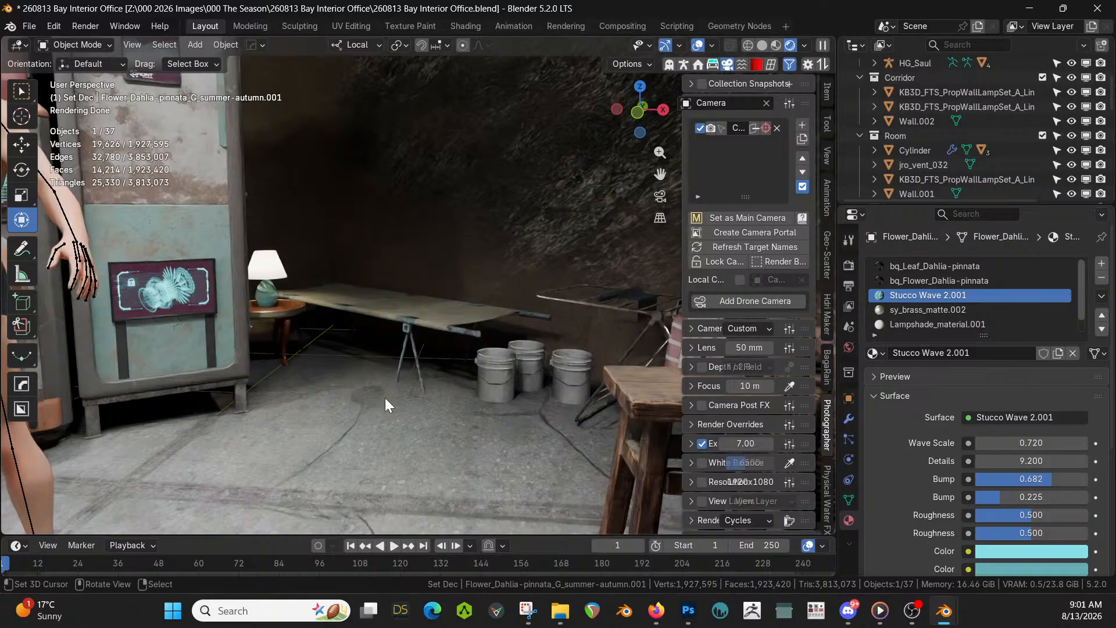
Check the rack's props in the rendered room, select the dahlia vase, and save the file
middle_drag(480, 397, 357, 438)
right_click(456, 391)
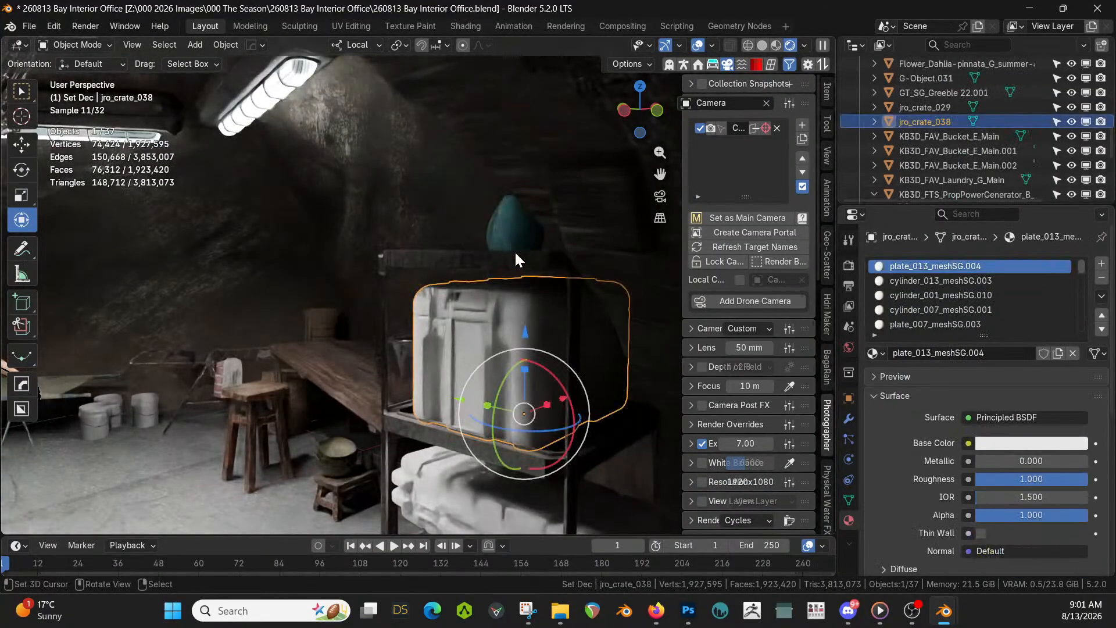
right_click(509, 220)
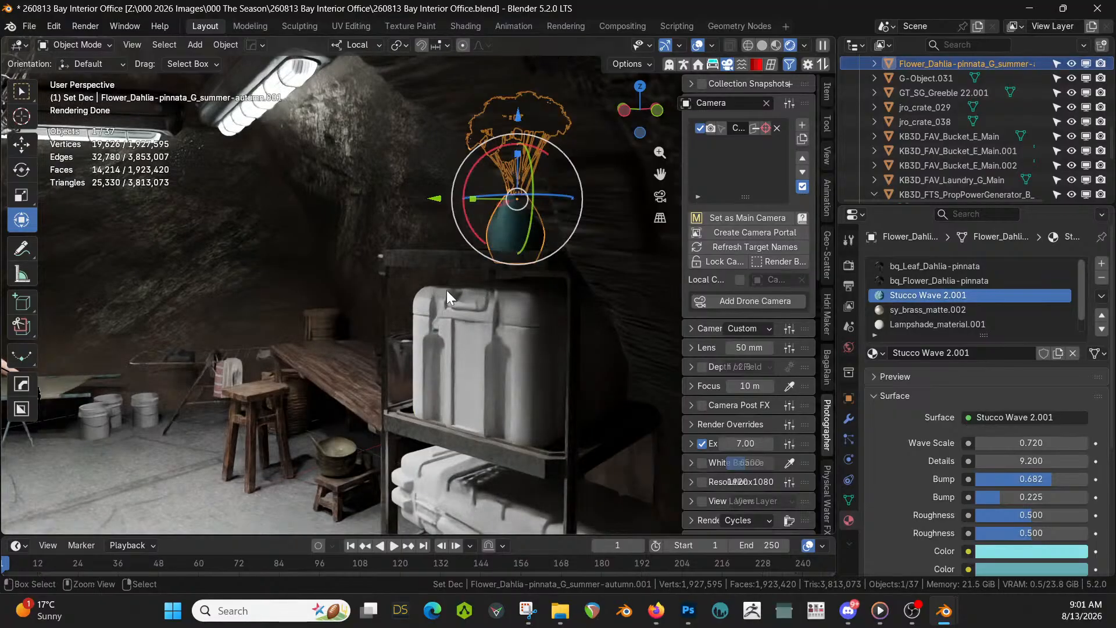
key(ctrl+s)
Exclude the Room collection from the view layer to expose the props from above, and save the file
scroll(465, 302, down, 3)
scroll(474, 314, down, 10)
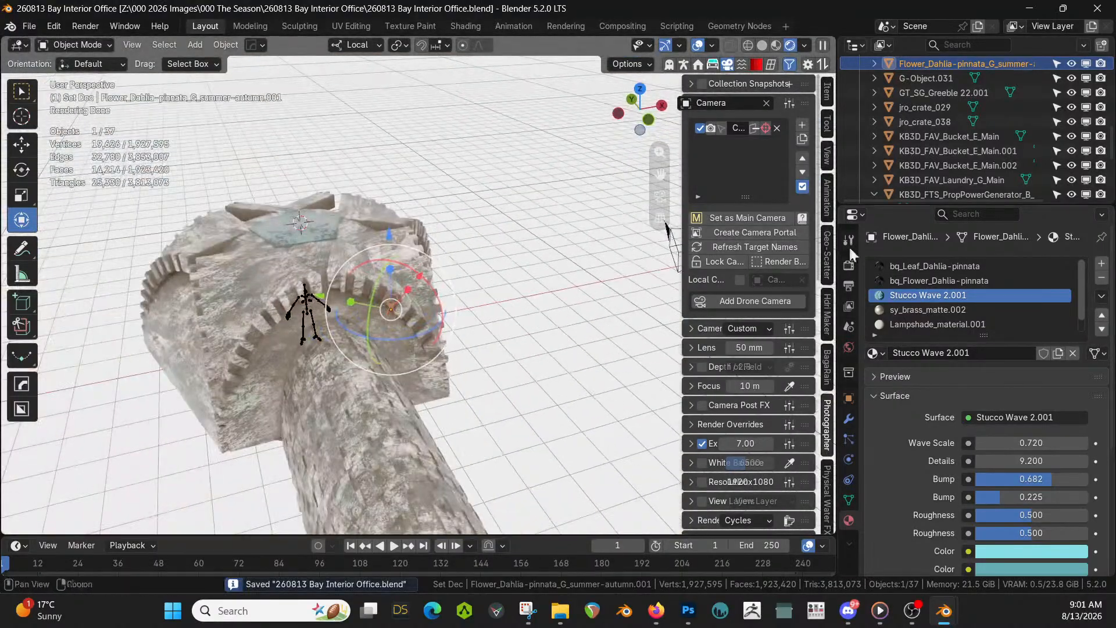
scroll(962, 122, up, 5)
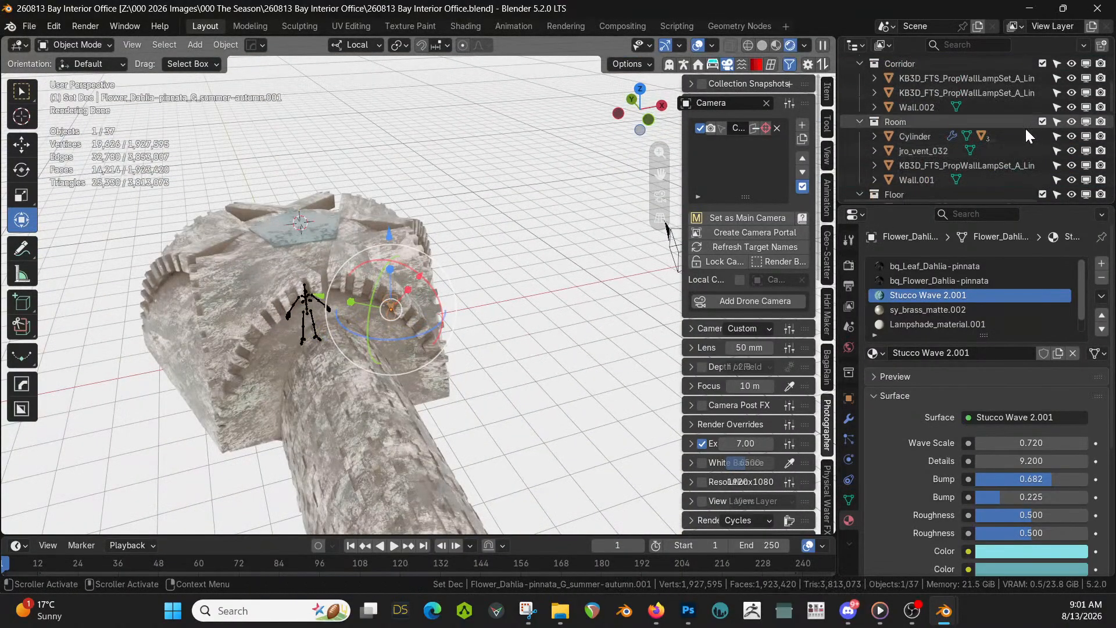
click(1042, 122)
middle_drag(378, 299, 349, 339)
scroll(486, 323, up, 5)
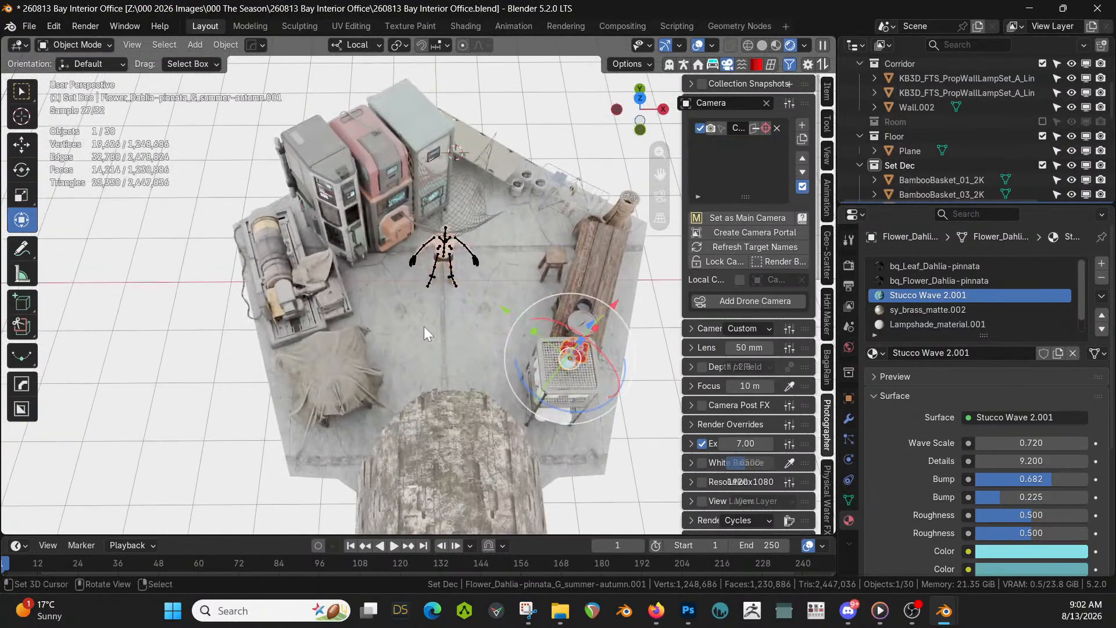
key(ctrl+s)
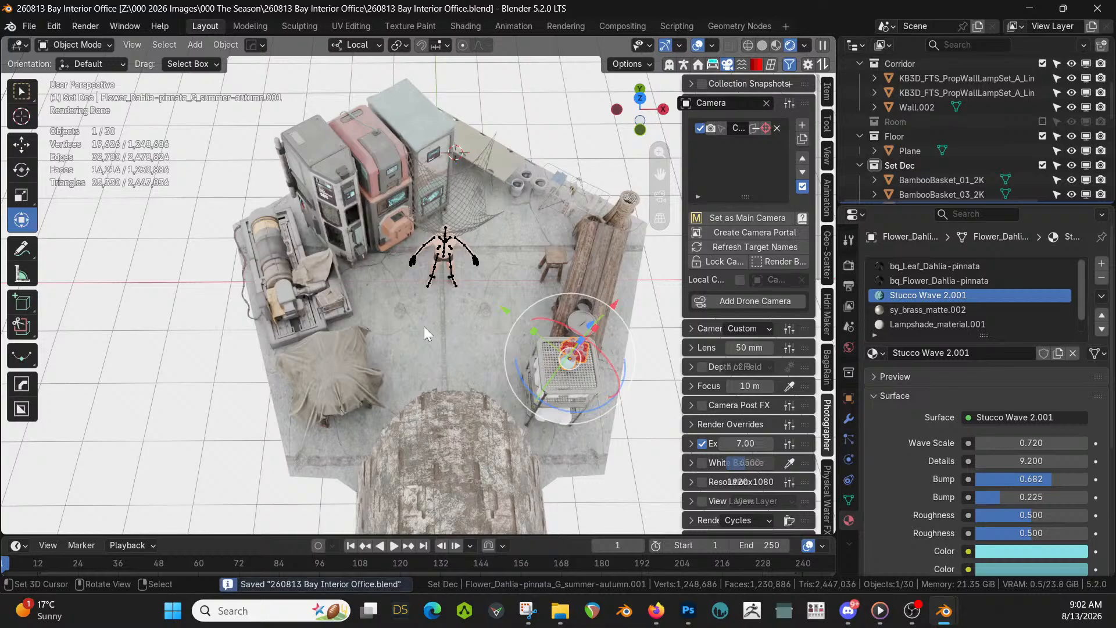
Examine the prop arrangement from several angles in rendered view, saving the file along the way
middle_drag(459, 340, 524, 298)
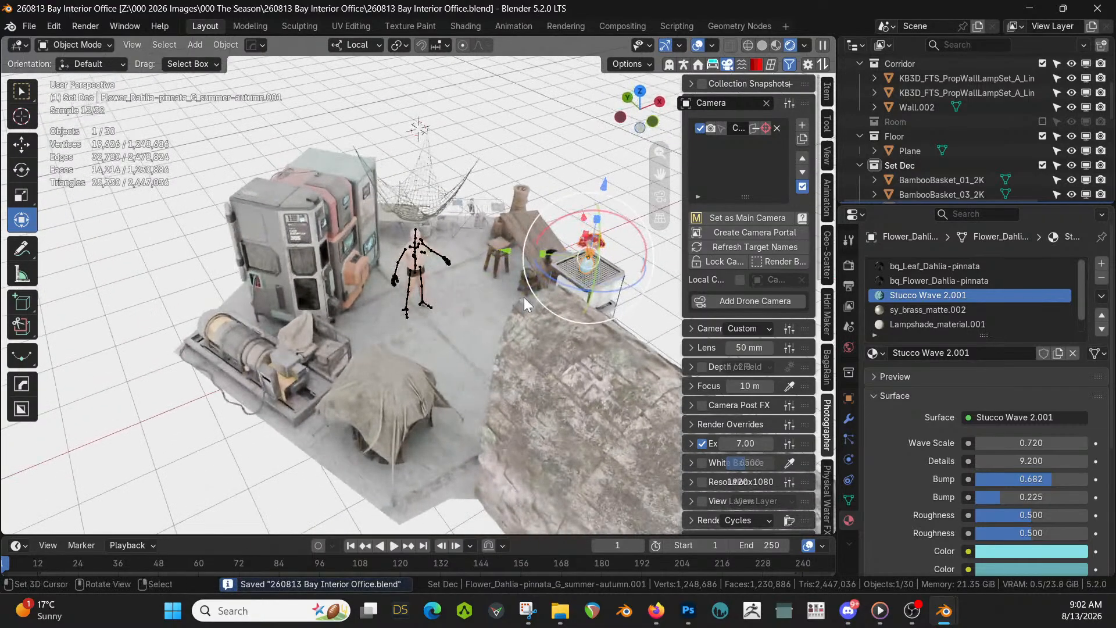
middle_drag(475, 329, 508, 387)
scroll(500, 392, up, 3)
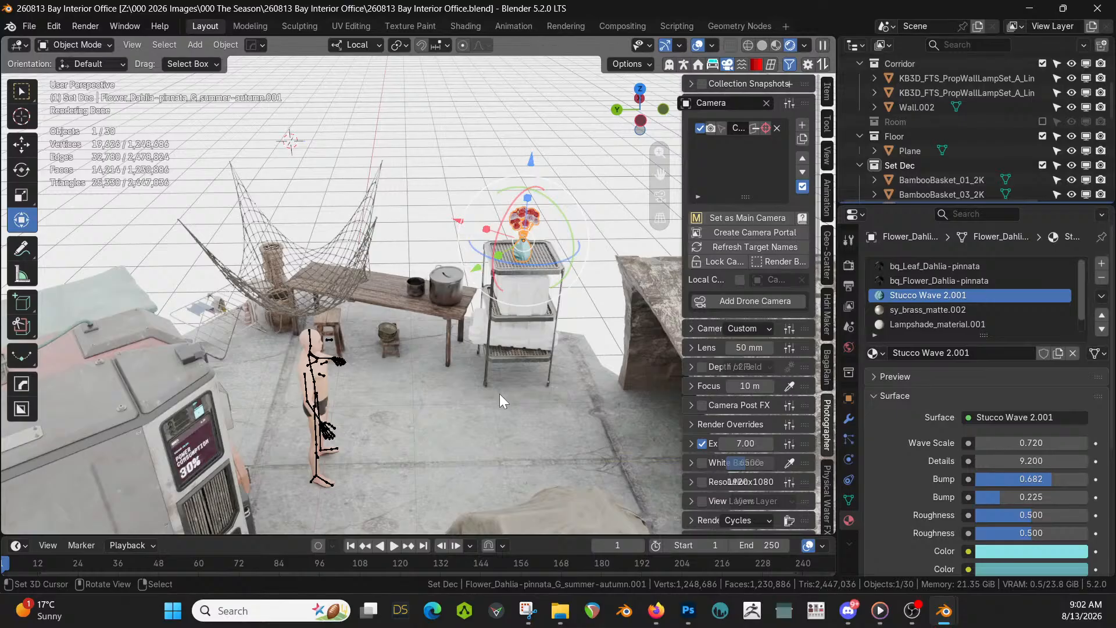
middle_drag(423, 317, 432, 386)
scroll(431, 385, up, 1)
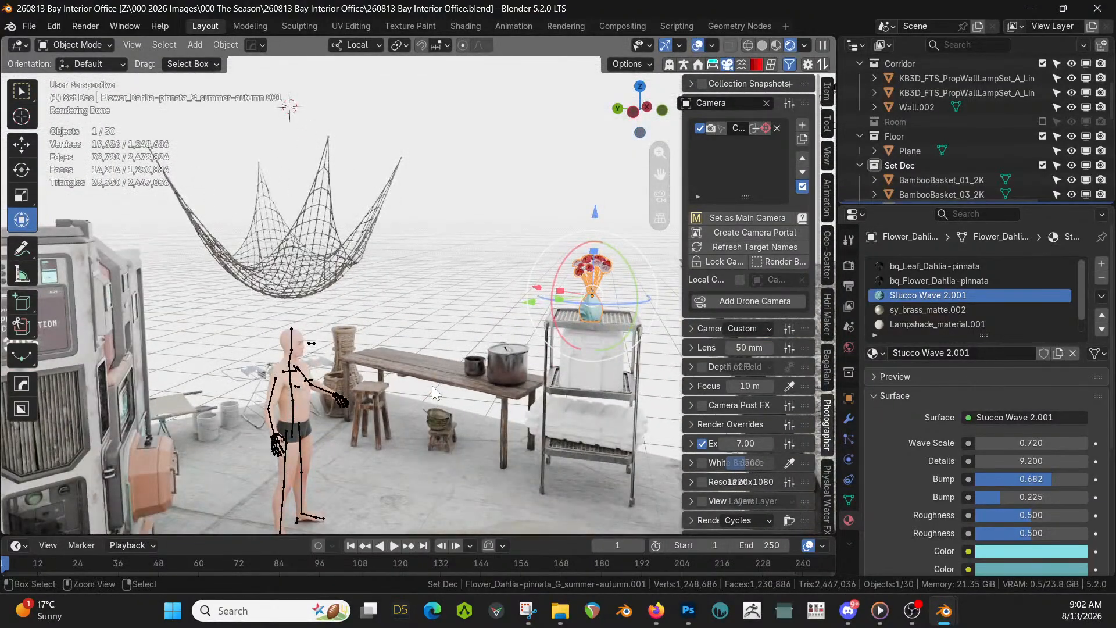
key(ctrl+s)
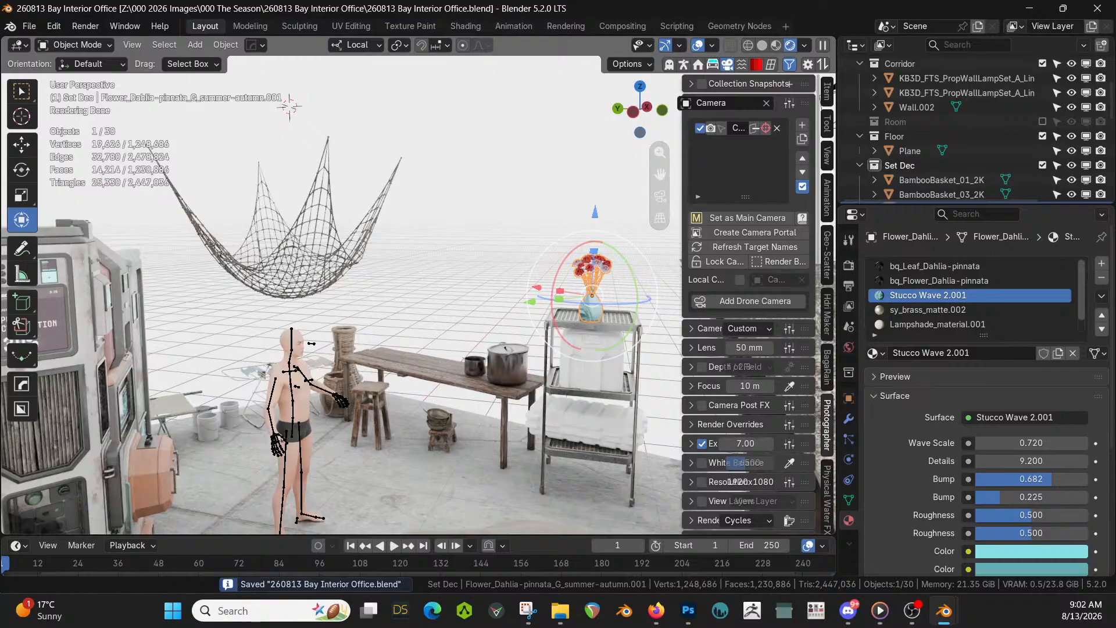
middle_drag(436, 407, 407, 412)
scroll(402, 410, down, 5)
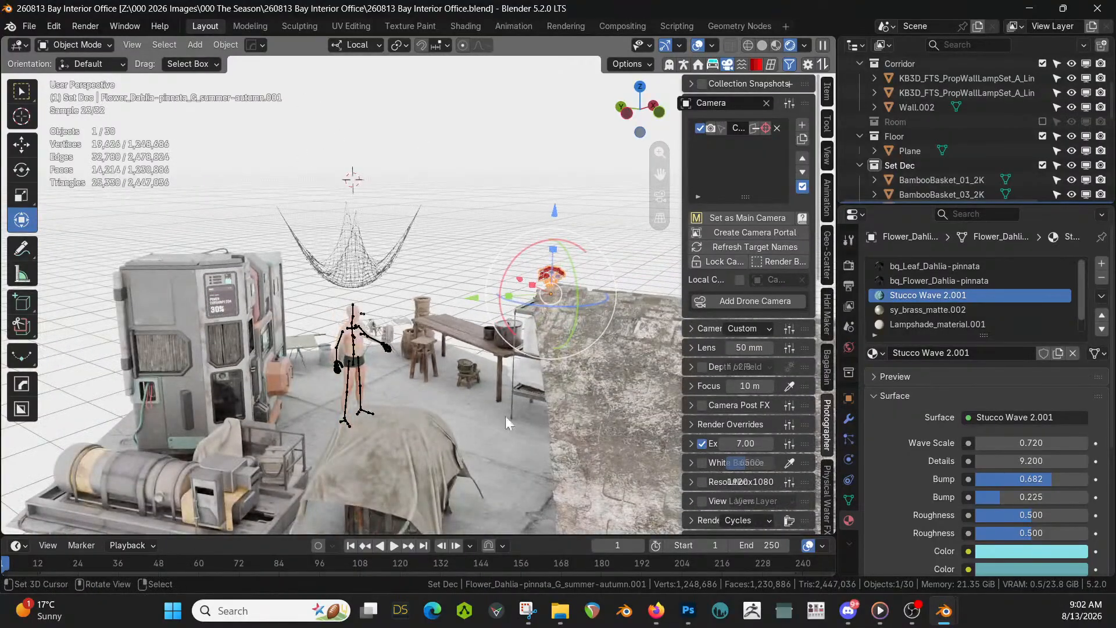